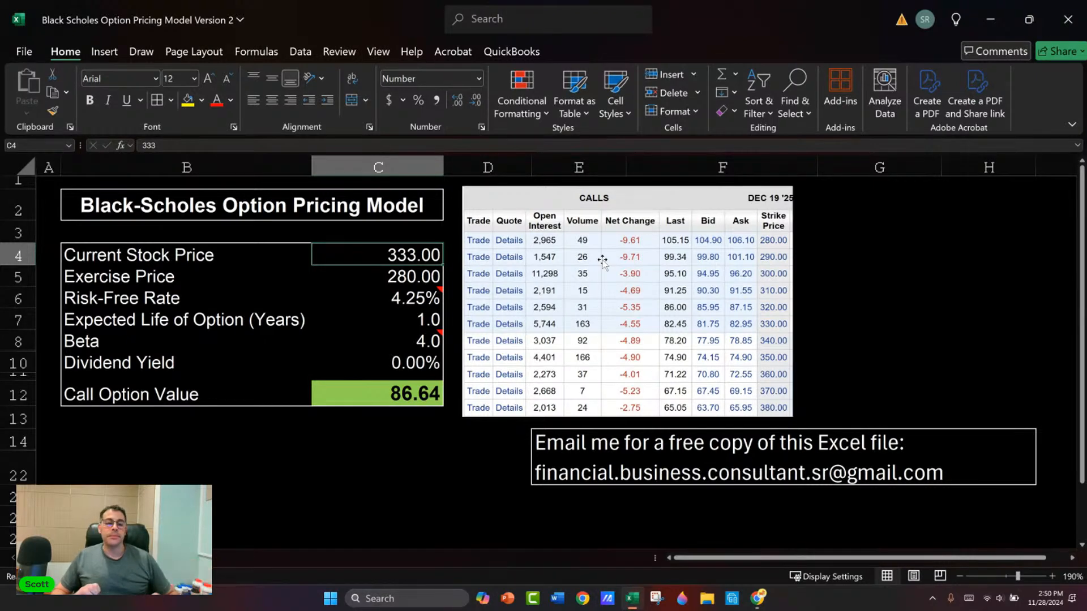
Step: Switch to the browser to view Tesla's option chain on E*TRADE and return to the Excel pricing model
{"action": "key", "text": "alt+Tab"}
{"action": "key", "text": "alt+Tab"}
{"action": "key", "text": "Escape"}
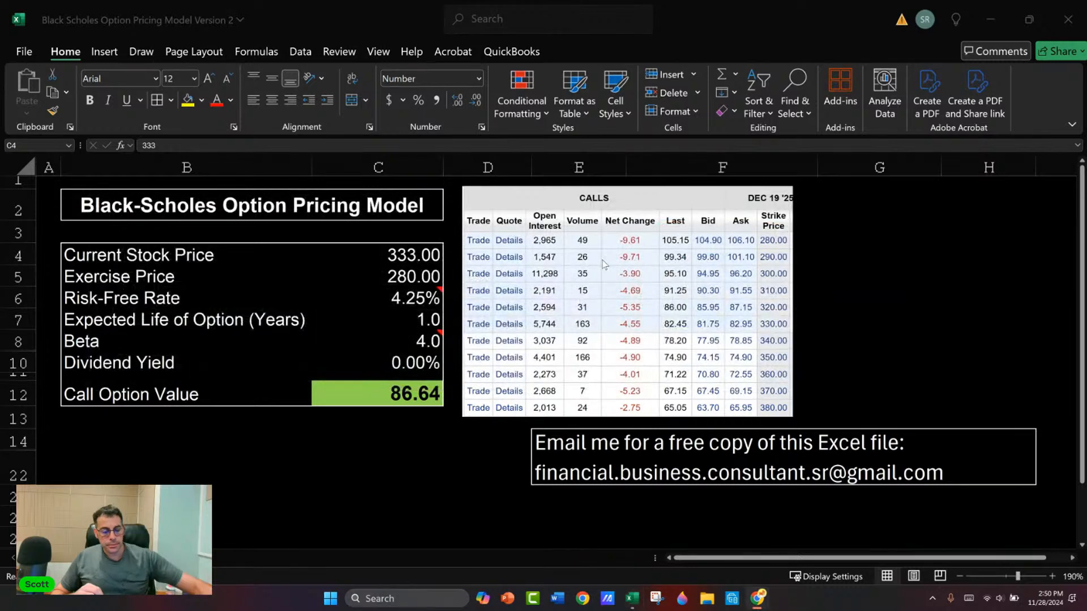
{"action": "left_click_drag", "start_coordinate": [426, 609], "coordinate": [664, 120]}
{"action": "double_click", "coordinate": [665, 125]}
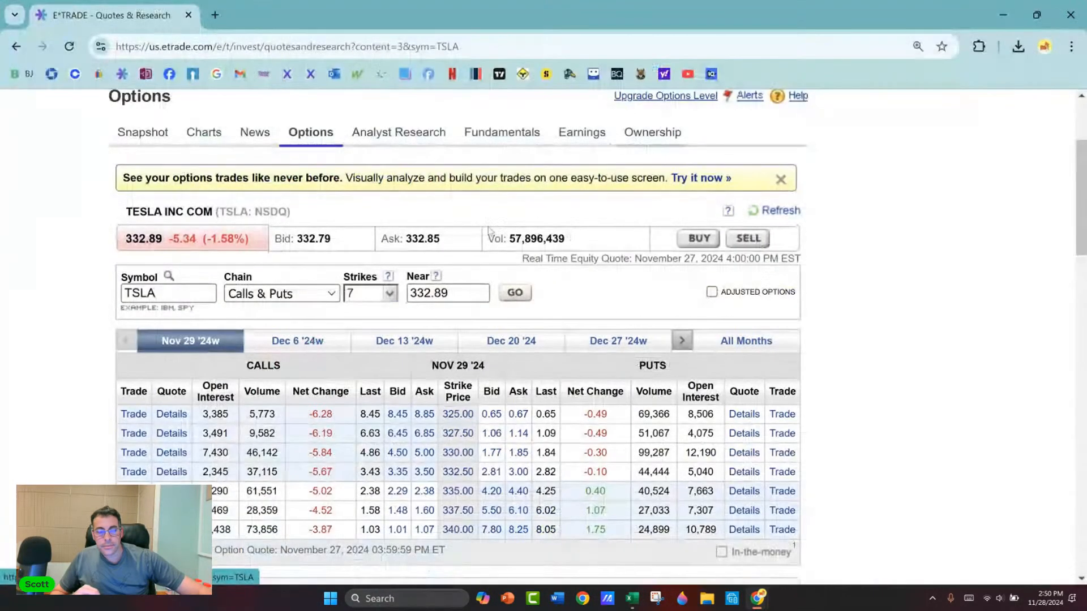
{"action": "scroll", "coordinate": [363, 239], "scroll_direction": "down", "scroll_amount": 1}
{"action": "key", "text": "alt+Tab"}
{"action": "key", "text": "alt+Tab"}
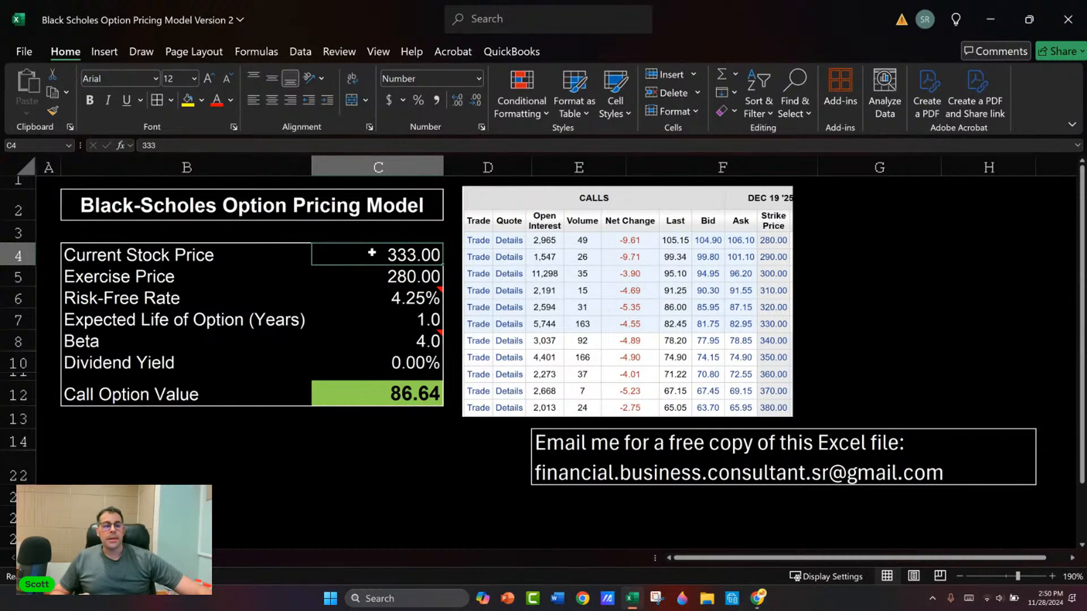
Step: Review the pricing inputs from Current Stock Price to Dividend Yield and the Call Option Value formula
{"action": "left_click_drag", "start_coordinate": [376, 282], "coordinate": [381, 362]}
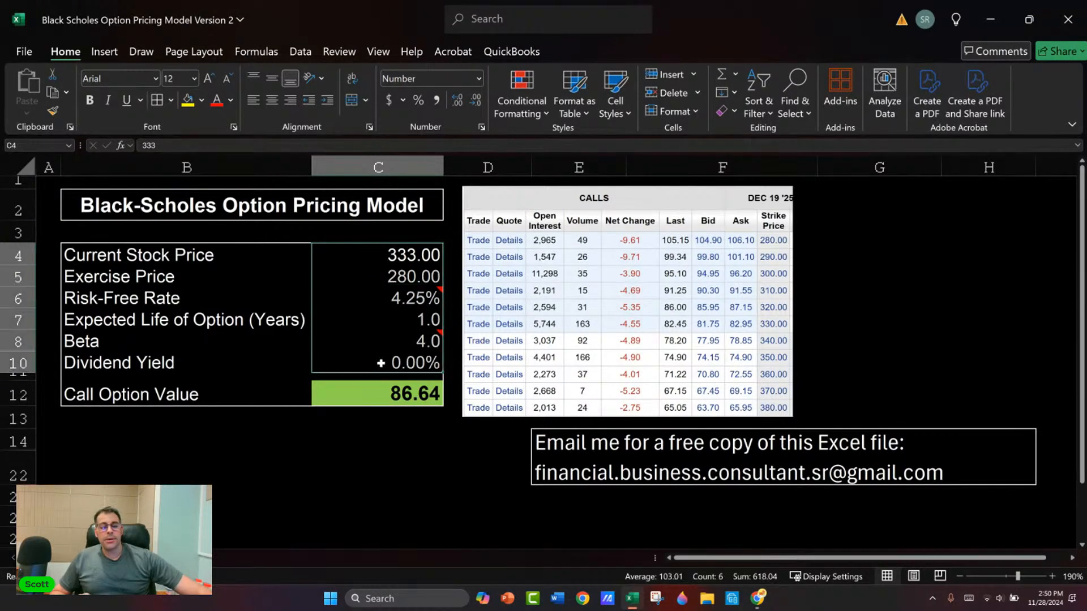
{"action": "left_click", "coordinate": [399, 390]}
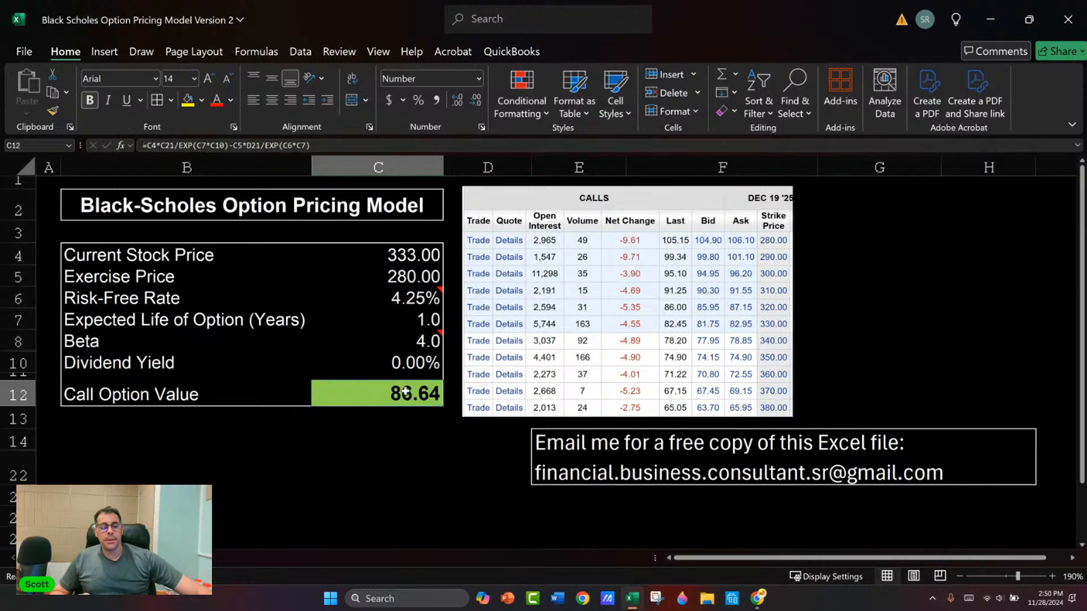
{"action": "left_click", "coordinate": [388, 252]}
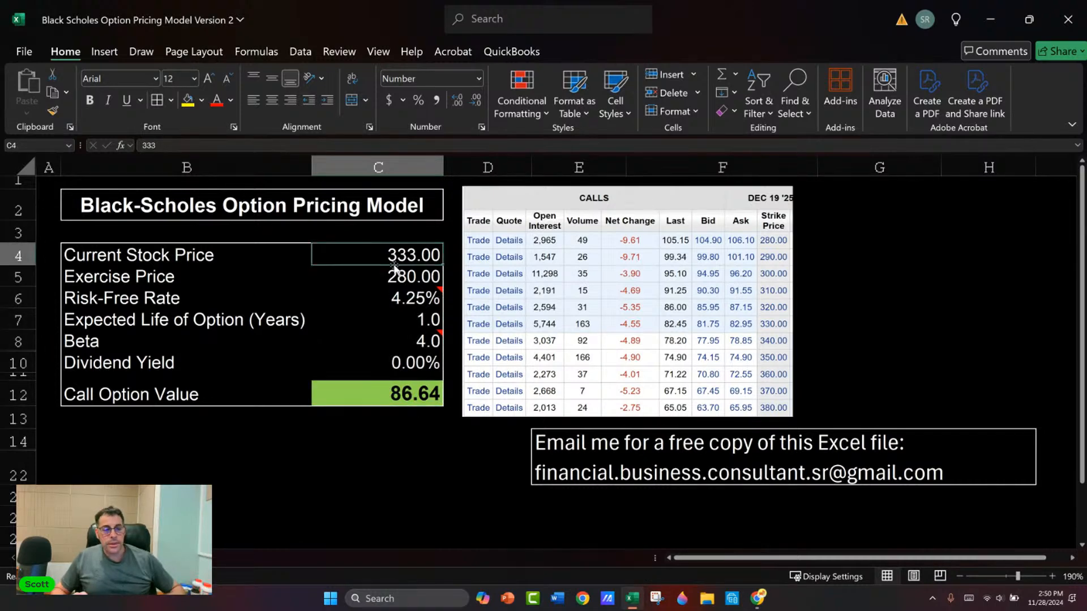
Step: Check Tesla's latest share price on the E*TRADE options page against the model's Current Stock Price
{"action": "key", "text": "alt+Tab"}
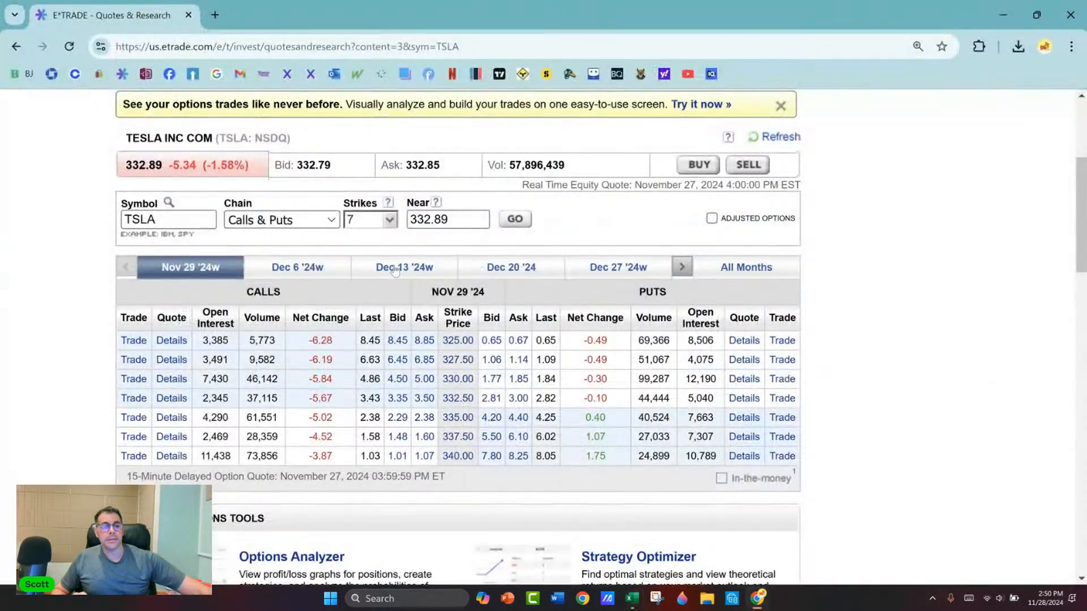
{"action": "scroll", "coordinate": [123, 251], "scroll_direction": "up", "scroll_amount": 4}
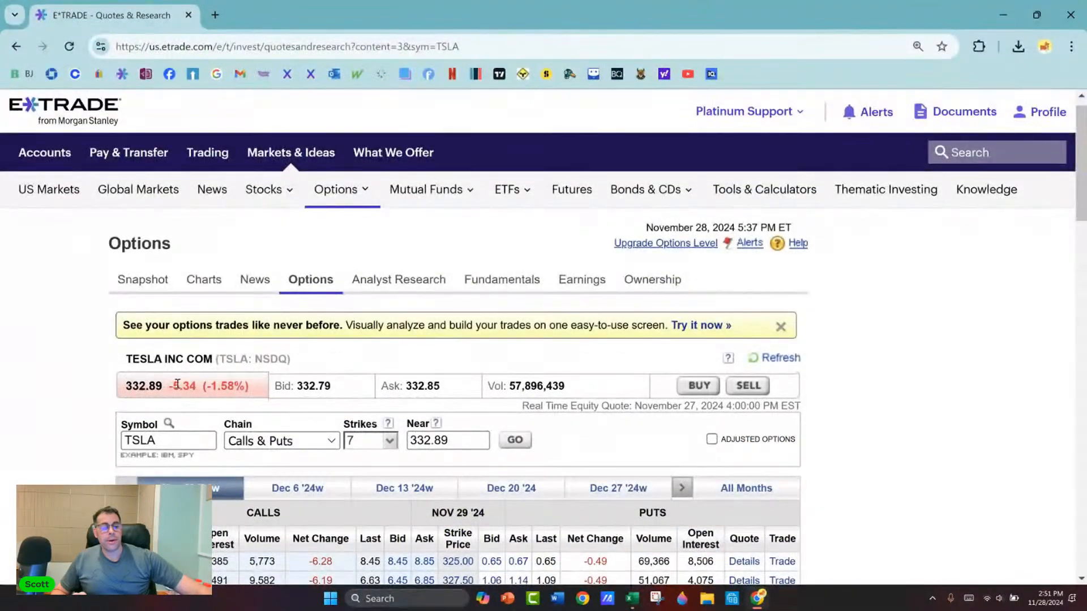
{"action": "left_click_drag", "start_coordinate": [119, 390], "coordinate": [164, 392]}
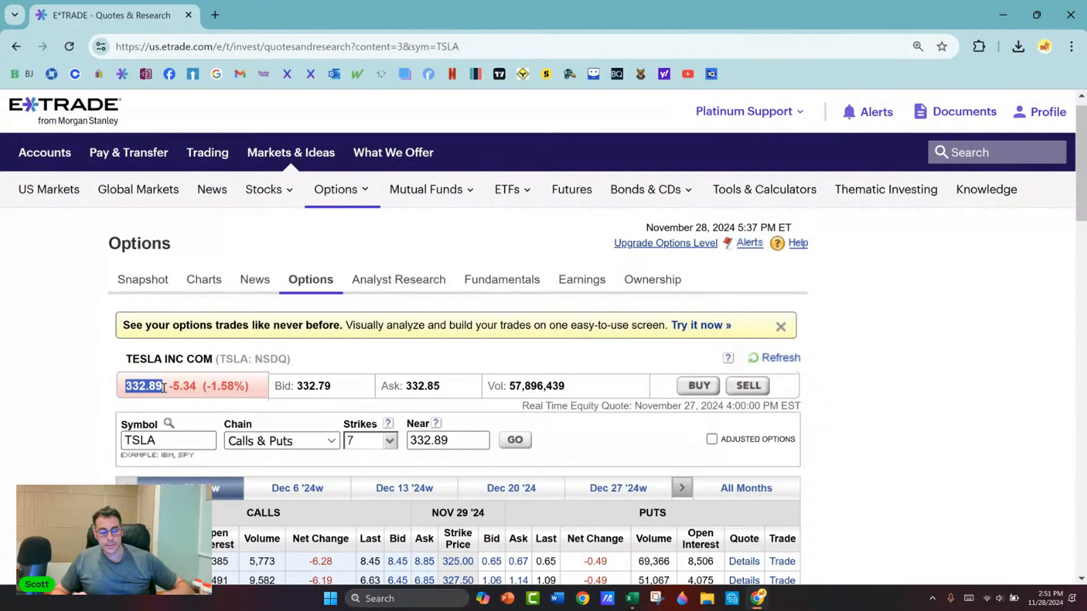
{"action": "key", "text": "alt+Tab"}
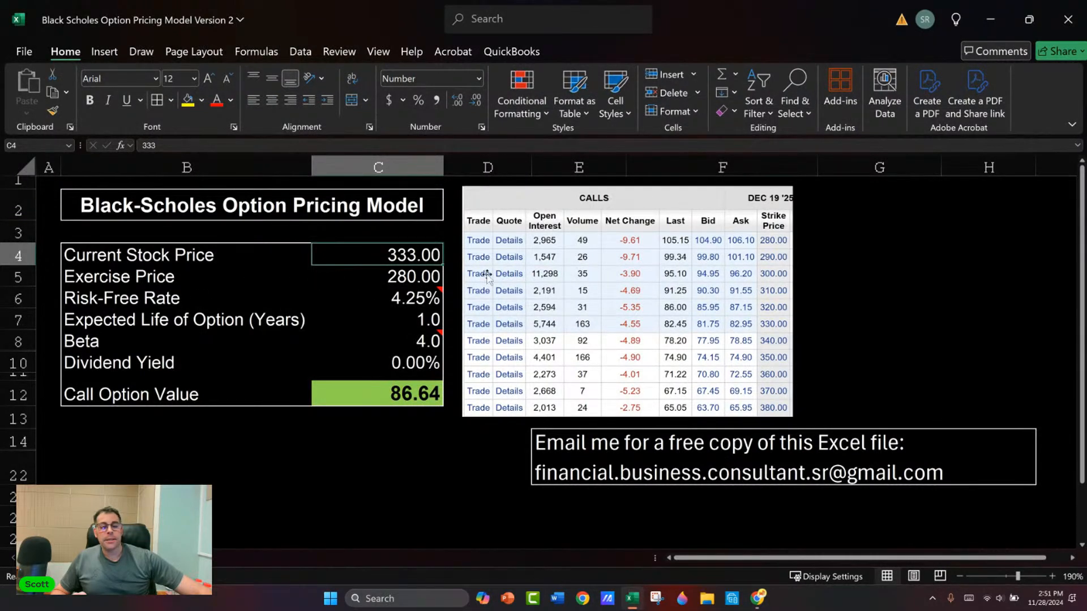
Step: Open the Dec 19 '25 expiration of Tesla's option chain on the E*TRADE page
{"action": "key", "text": "alt+Tab"}
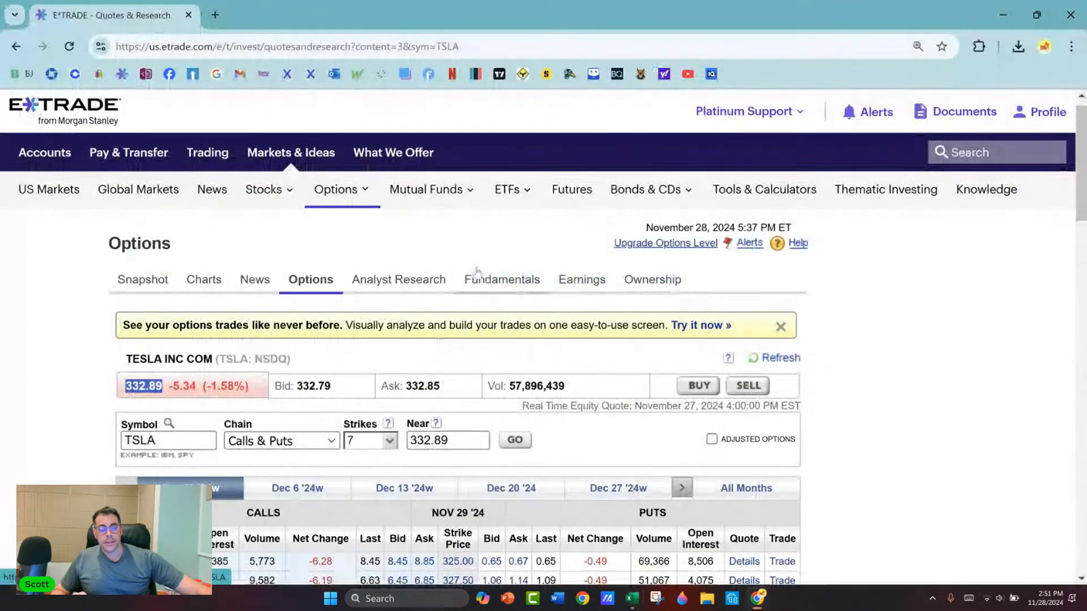
{"action": "scroll", "coordinate": [309, 306], "scroll_direction": "down", "scroll_amount": 1}
{"action": "scroll", "coordinate": [309, 307], "scroll_direction": "down", "scroll_amount": 1}
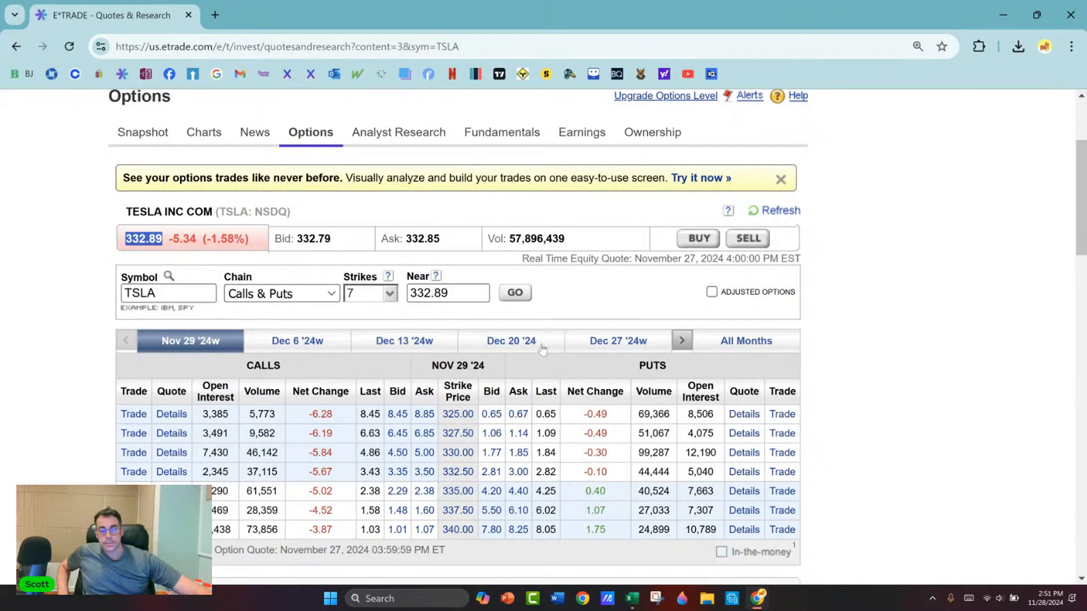
{"action": "left_click", "coordinate": [681, 341]}
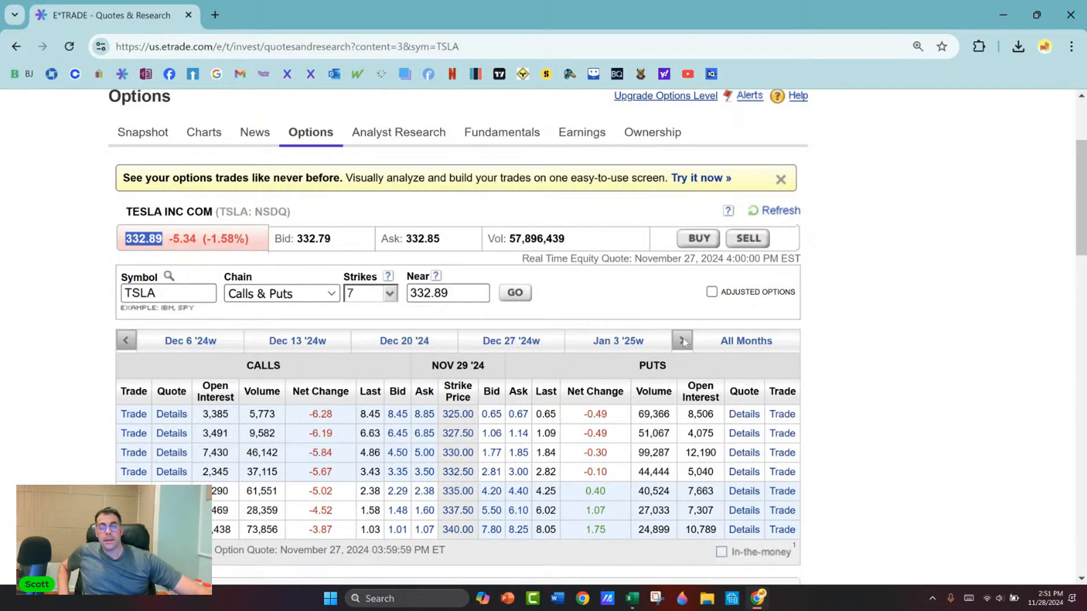
{"action": "left_click", "coordinate": [682, 342]}
{"action": "left_click", "coordinate": [682, 342]}
{"action": "left_click", "coordinate": [682, 342]}
{"action": "left_click", "coordinate": [683, 342]}
{"action": "left_click", "coordinate": [682, 342]}
{"action": "left_click", "coordinate": [682, 342]}
{"action": "left_click", "coordinate": [683, 342]}
{"action": "left_click", "coordinate": [682, 342]}
{"action": "left_click", "coordinate": [682, 342]}
{"action": "left_click", "coordinate": [682, 342]}
{"action": "left_click", "coordinate": [682, 342]}
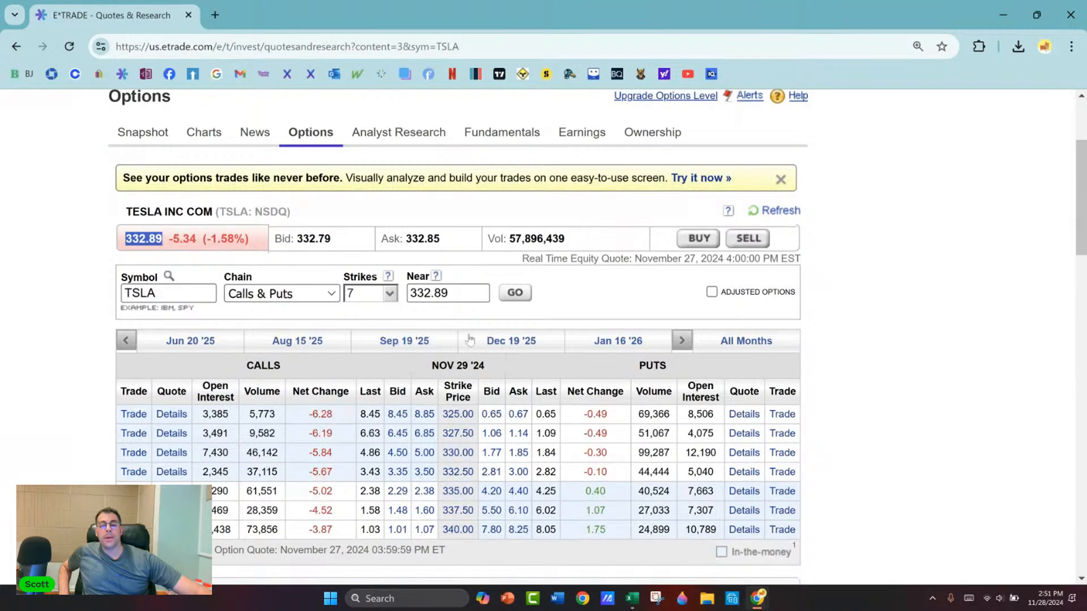
{"action": "left_click", "coordinate": [510, 341]}
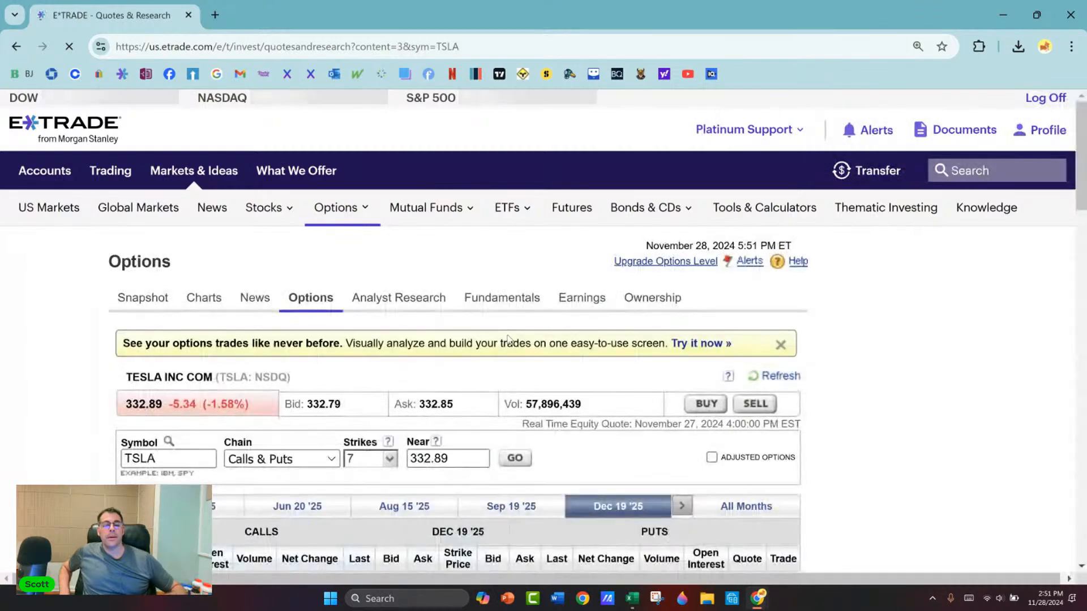
Step: Return to the Excel model and copy the 10-year treasury rate link from the Risk-Free Rate cell's note
{"action": "key", "text": "alt+Tab"}
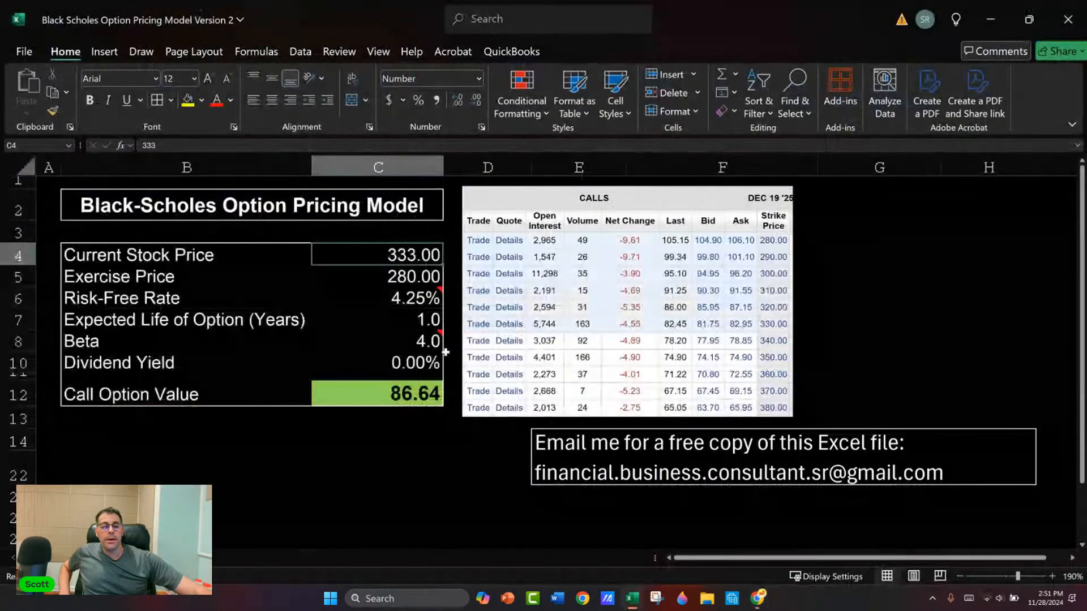
{"action": "left_click", "coordinate": [392, 285]}
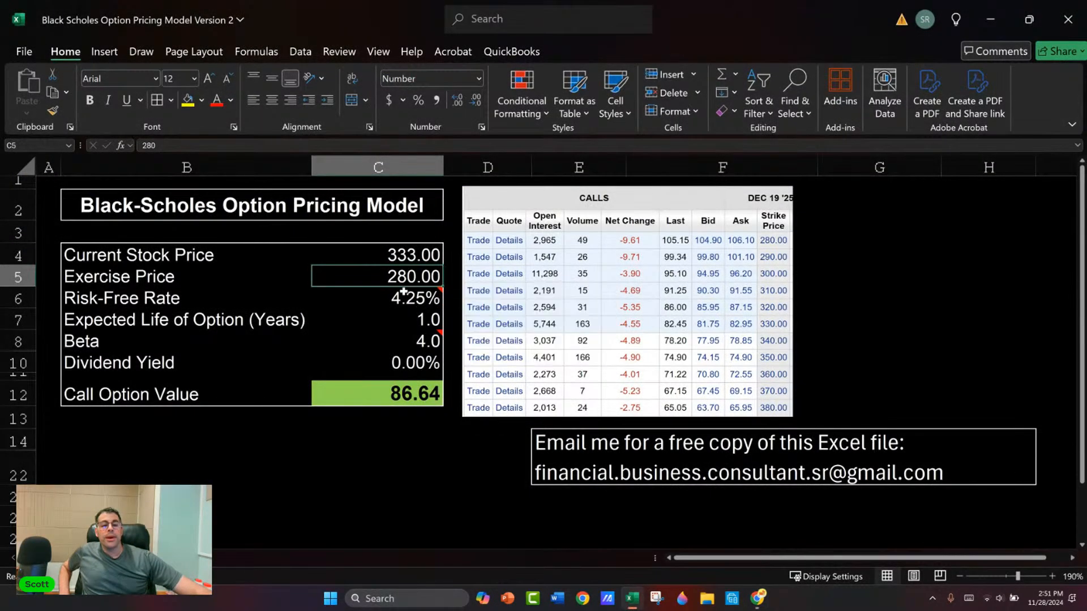
{"action": "left_click", "coordinate": [427, 295]}
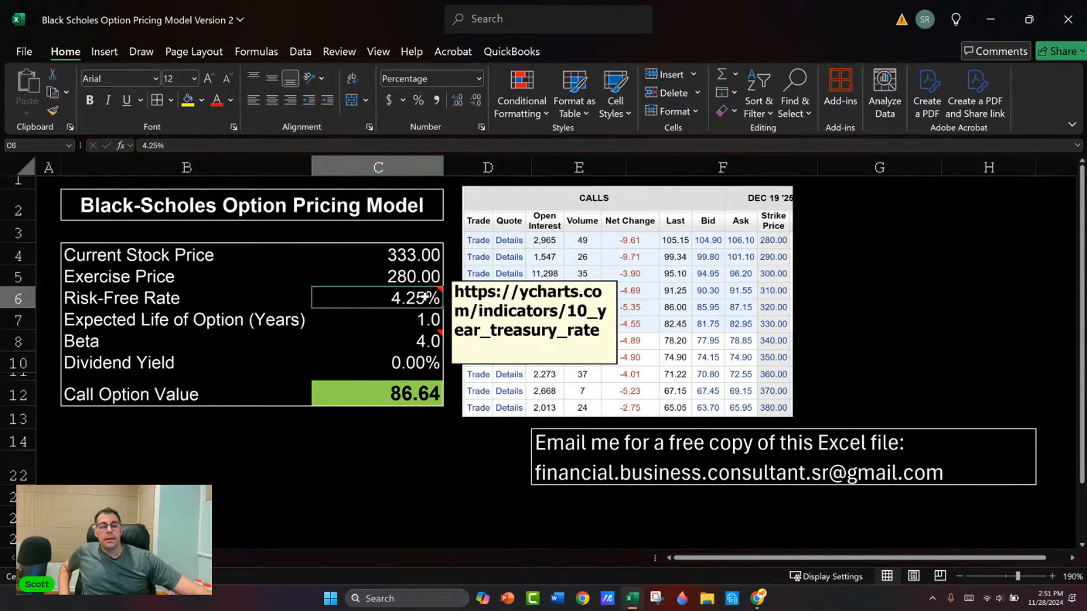
{"action": "key", "text": "shift+F2"}
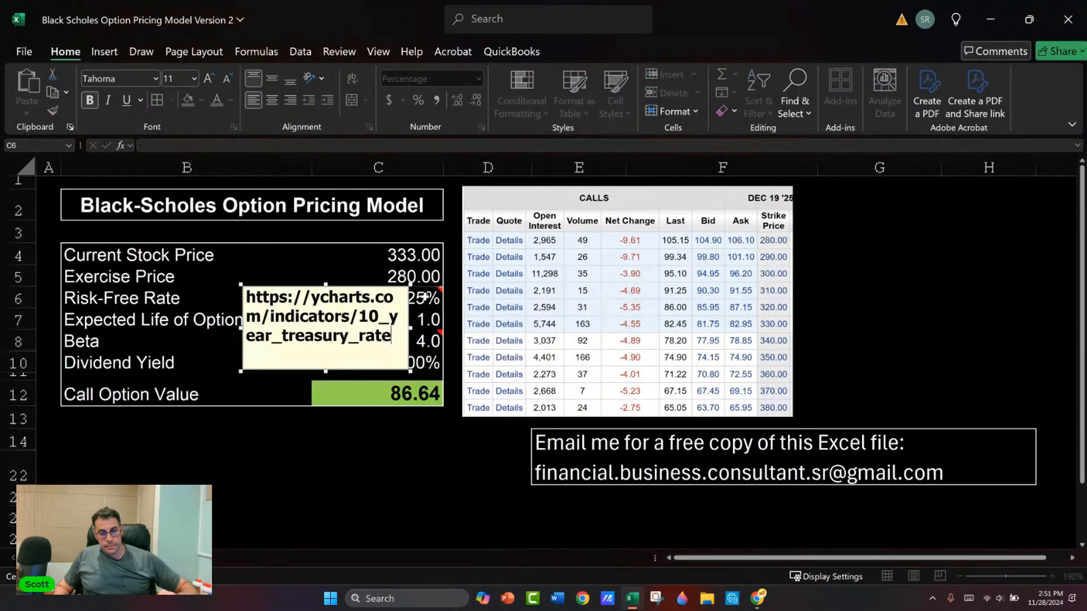
{"action": "key", "text": "shift+Up"}
{"action": "key", "text": "shift+Up"}
{"action": "key", "text": "shift+Left"}
{"action": "key", "text": "shift+Left"}
{"action": "key", "text": "shift+Left"}
{"action": "key", "text": "shift+Left"}
{"action": "key", "text": "shift+Left"}
{"action": "key", "text": "shift+Left"}
{"action": "key", "text": "shift+Left"}
{"action": "key", "text": "shift+Left"}
{"action": "key", "text": "shift+Left"}
{"action": "key", "text": "shift+Left"}
{"action": "key", "text": "shift+Left"}
{"action": "key", "text": "shift+Left"}
{"action": "key", "text": "shift+Left"}
{"action": "key", "text": "shift+Left"}
{"action": "key", "text": "shift+Left"}
{"action": "key", "text": "shift+Left"}
{"action": "key", "text": "shift+Left"}
{"action": "key", "text": "shift+Left"}
{"action": "key", "text": "ctrl+c"}
Step: Open the copied YCharts 10-year treasury rate link in a new browser tab
{"action": "key", "text": "alt+Tab"}
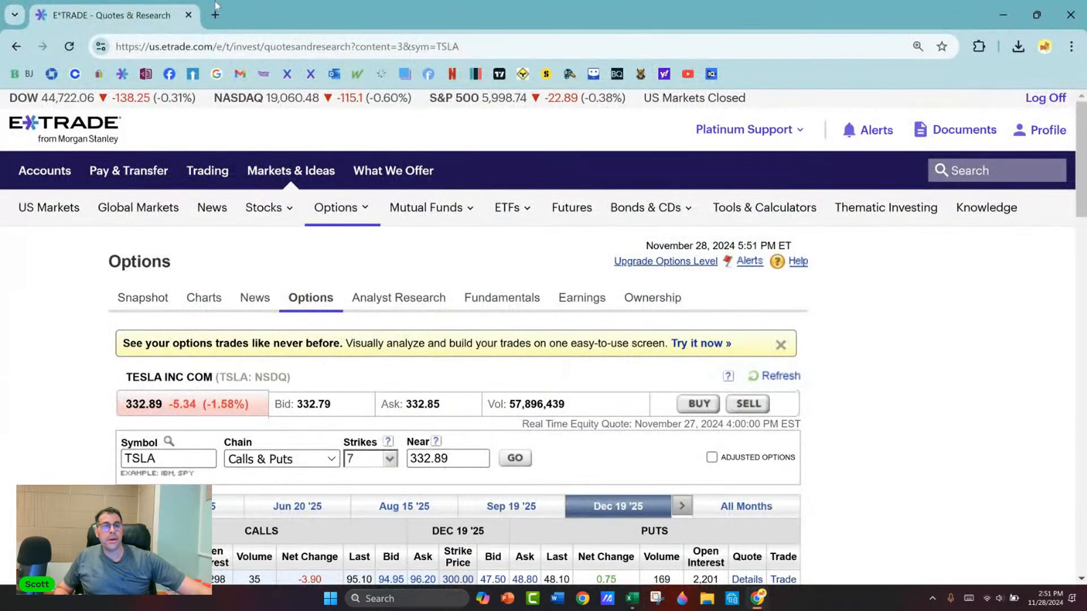
{"action": "left_click", "coordinate": [215, 13]}
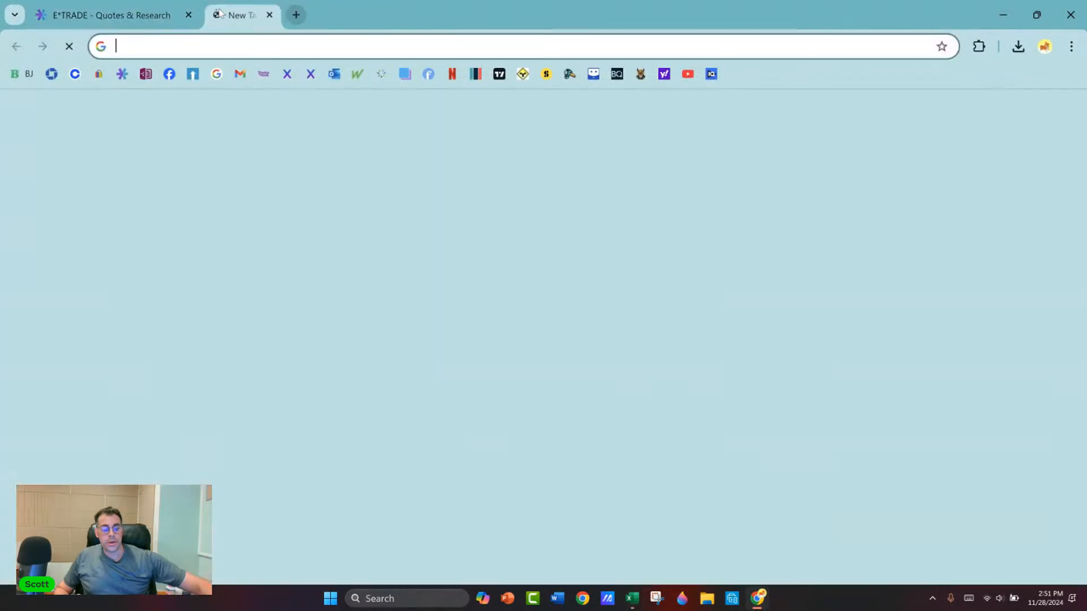
{"action": "key", "text": "ctrl+v"}
{"action": "key", "text": "Return"}
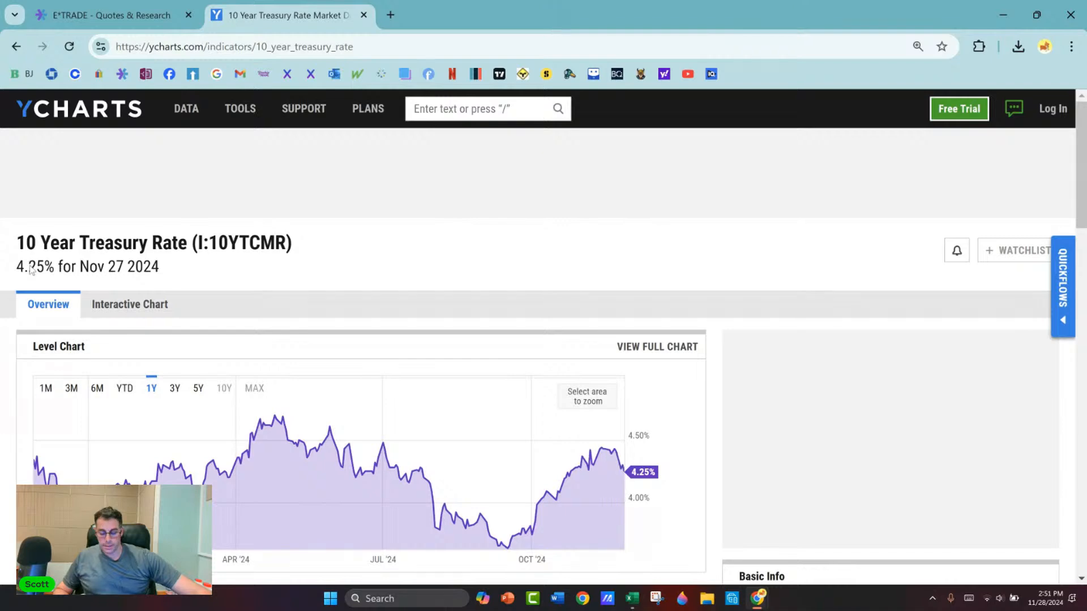
Step: Enlarge the YCharts page and highlight the latest 10-year treasury rate to compare it with the model's Risk-Free Rate
{"action": "key", "text": "ctrl+plus"}
{"action": "key", "text": "ctrl+plus"}
{"action": "key", "text": "ctrl+plus"}
{"action": "left_click_drag", "start_coordinate": [23, 350], "coordinate": [231, 355]}
{"action": "key", "text": "alt+Tab"}
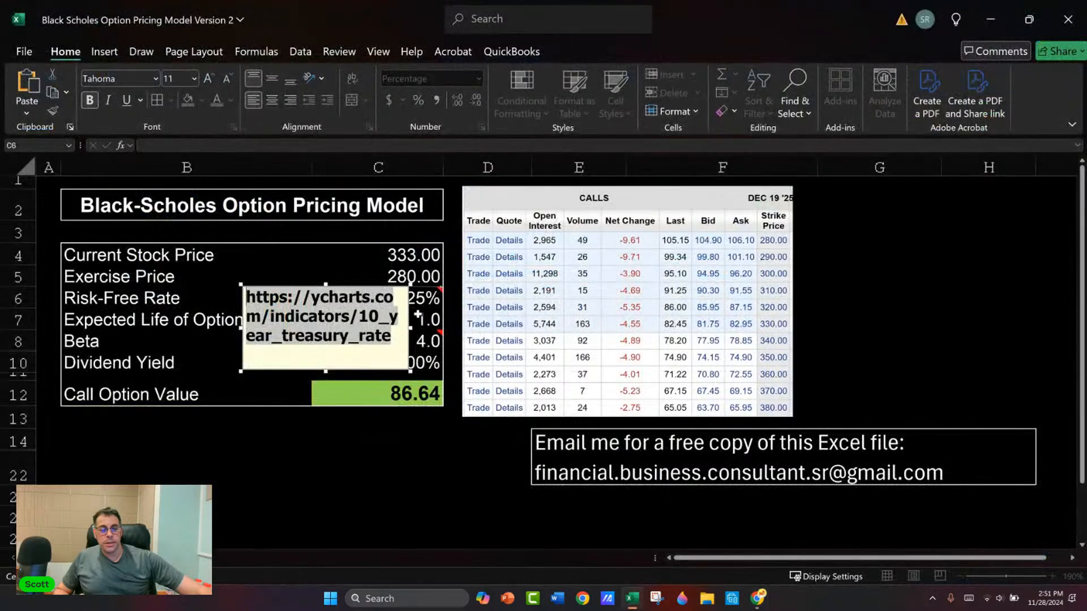
Step: Review the option's expected life and beta inputs, and look up Tesla's beta on its E*TRADE Snapshot page
{"action": "left_click", "coordinate": [405, 320]}
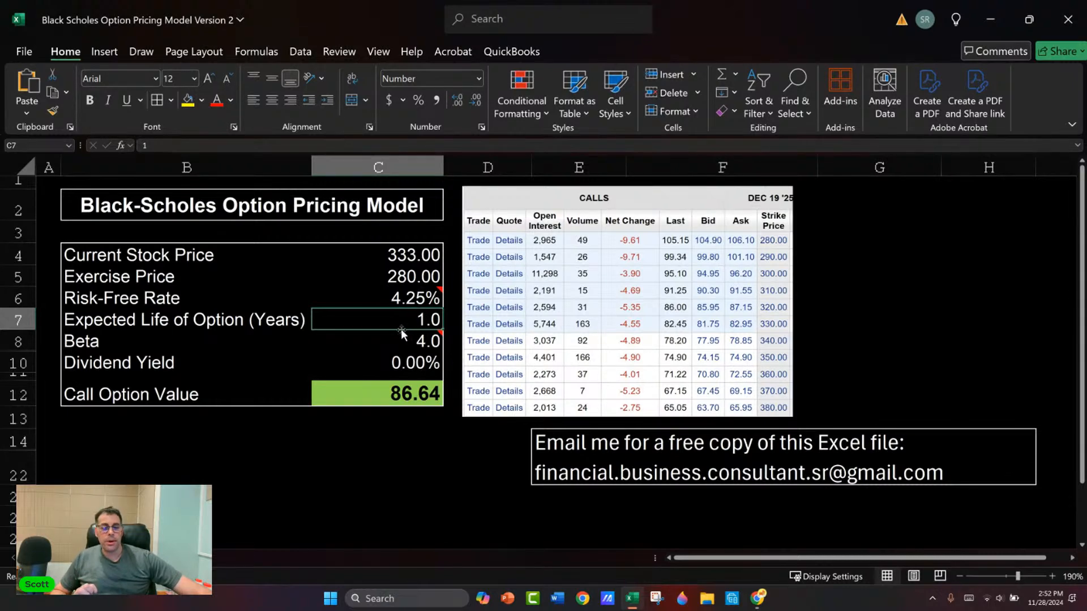
{"action": "left_click", "coordinate": [419, 343]}
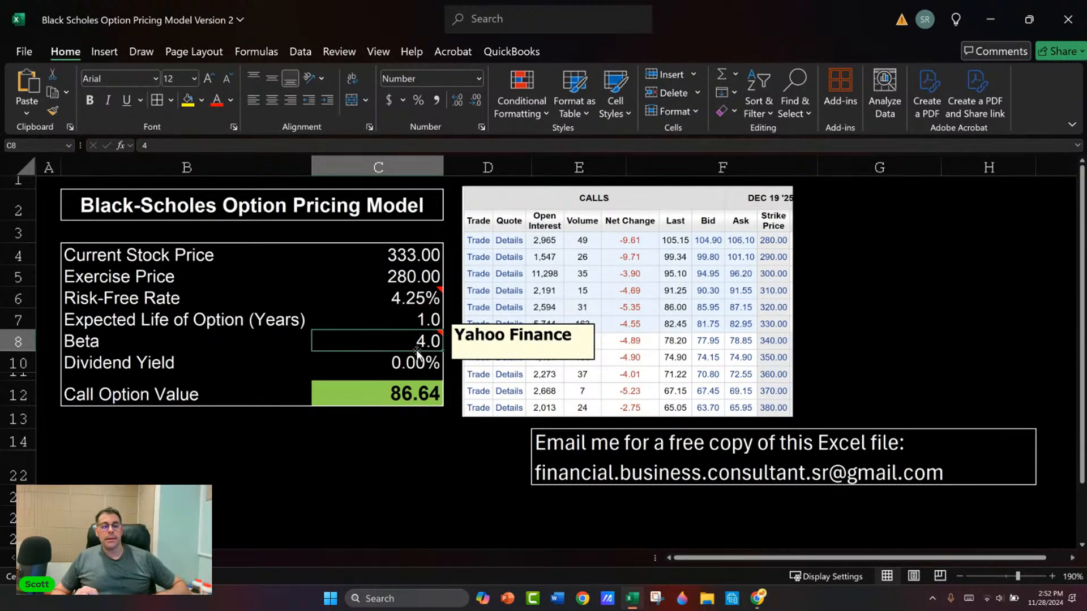
{"action": "key", "text": "alt+Tab"}
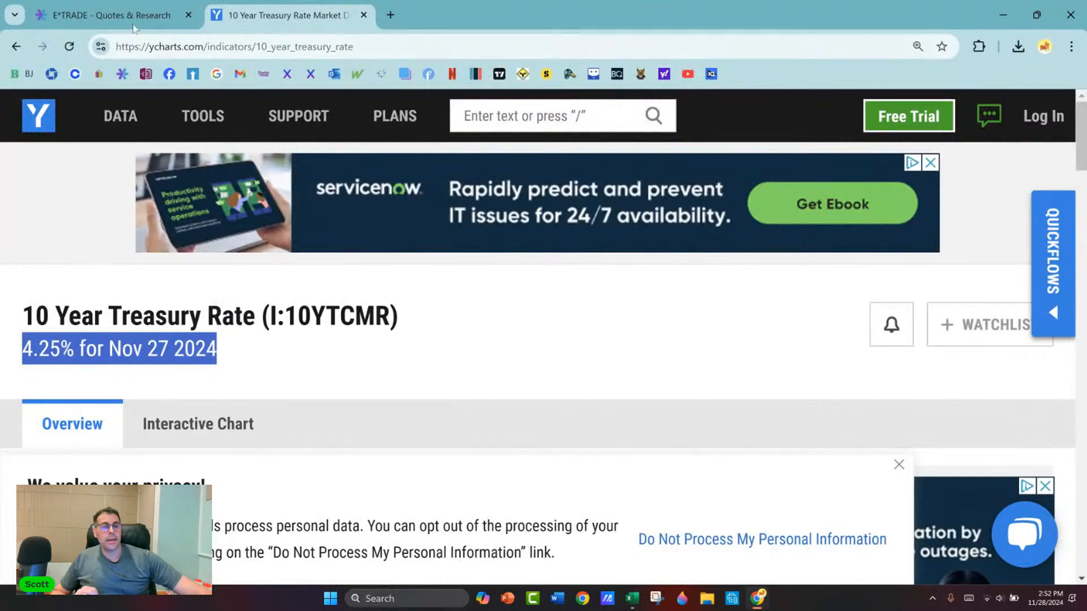
{"action": "left_click", "coordinate": [134, 22]}
{"action": "scroll", "coordinate": [68, 231], "scroll_direction": "down", "scroll_amount": 3}
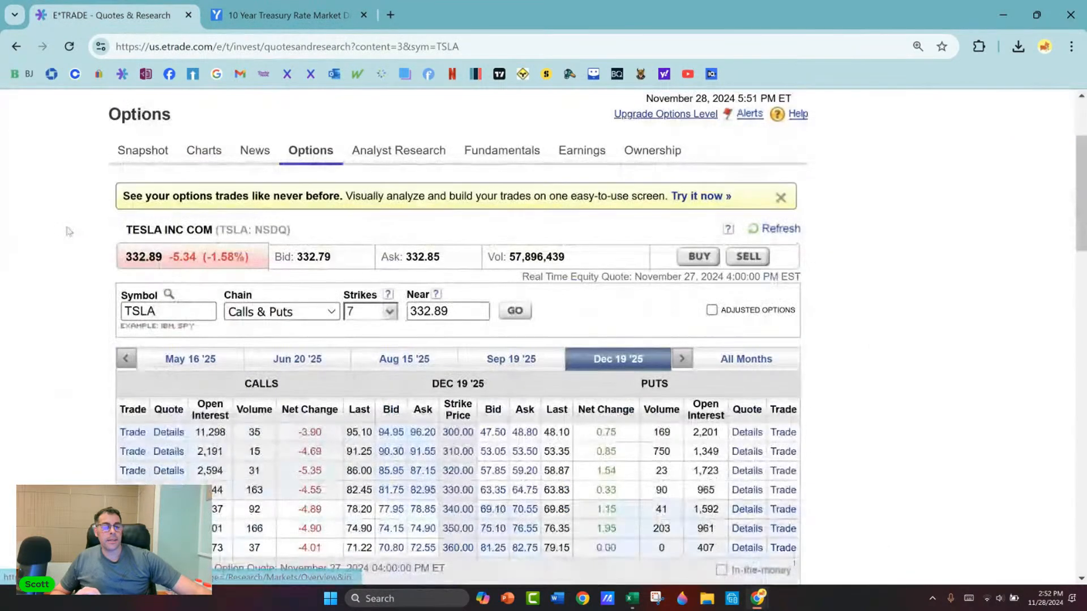
{"action": "scroll", "coordinate": [68, 231], "scroll_direction": "up", "scroll_amount": 1}
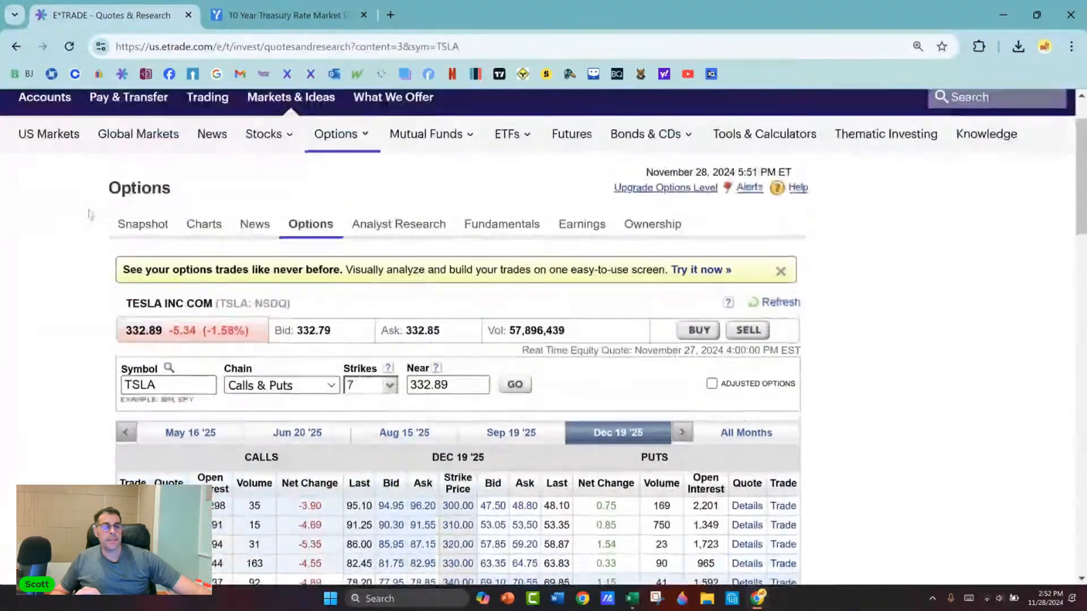
{"action": "left_click", "coordinate": [139, 225]}
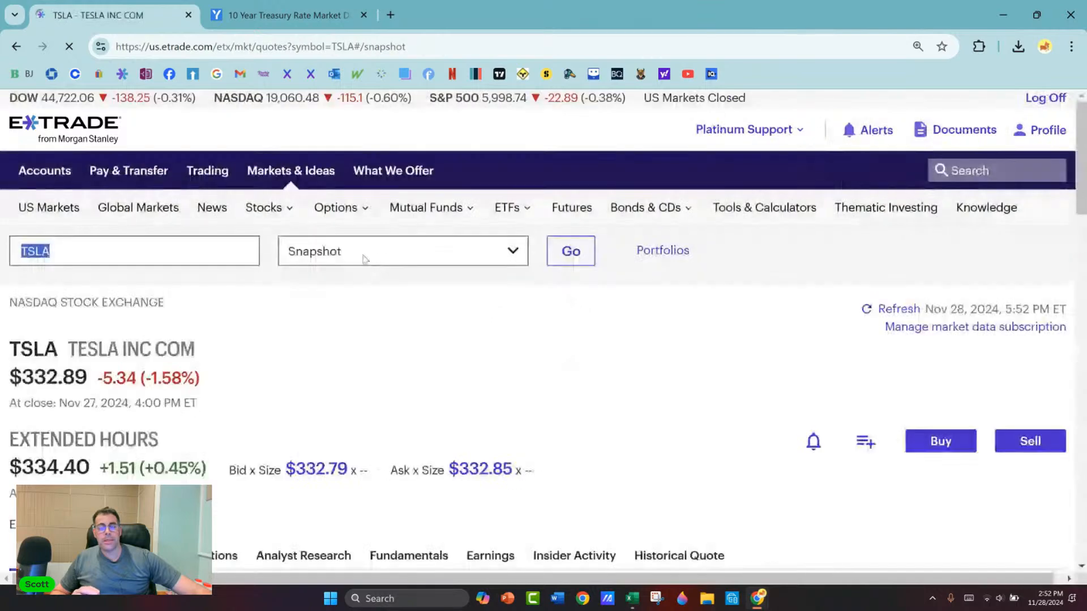
{"action": "scroll", "coordinate": [374, 260], "scroll_direction": "down", "scroll_amount": 5}
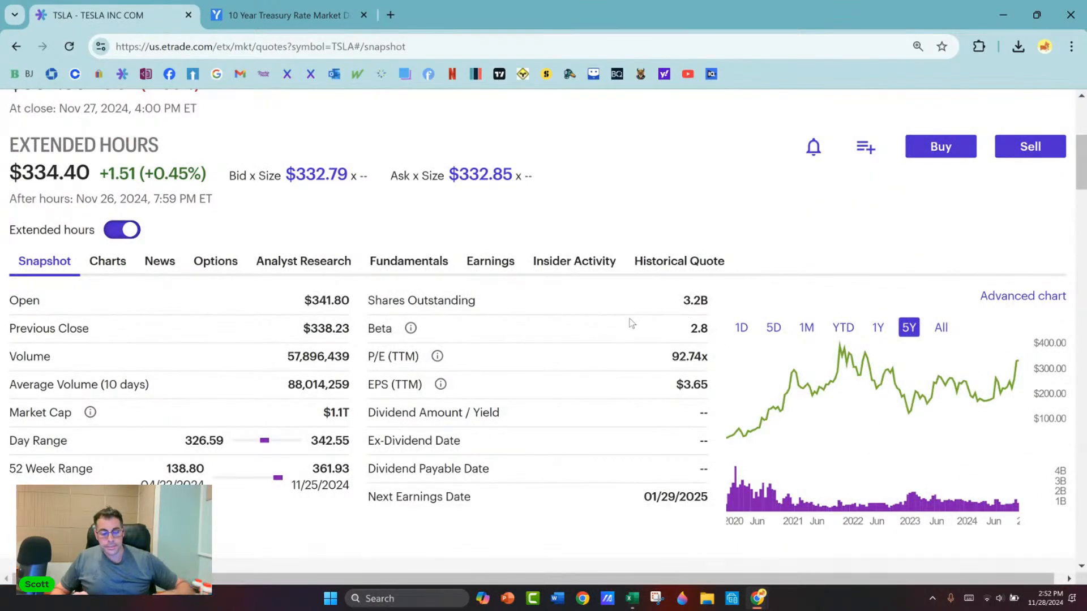
Step: Set the Beta input in the Excel pricing model to 2.8
{"action": "key", "text": "alt+Tab"}
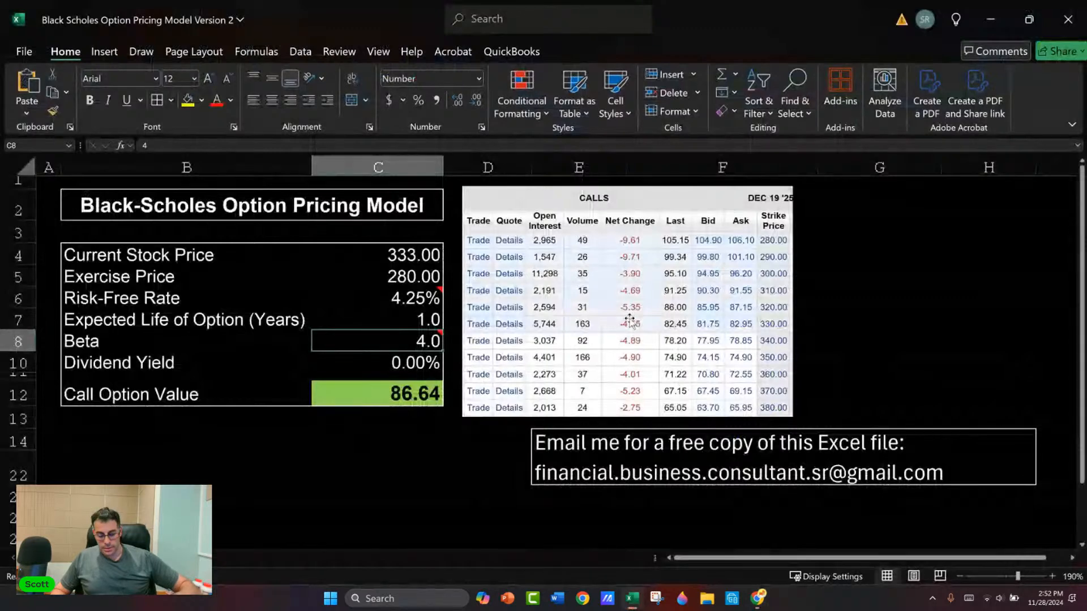
{"action": "type", "text": "2.8"}
{"action": "key", "text": "Return"}
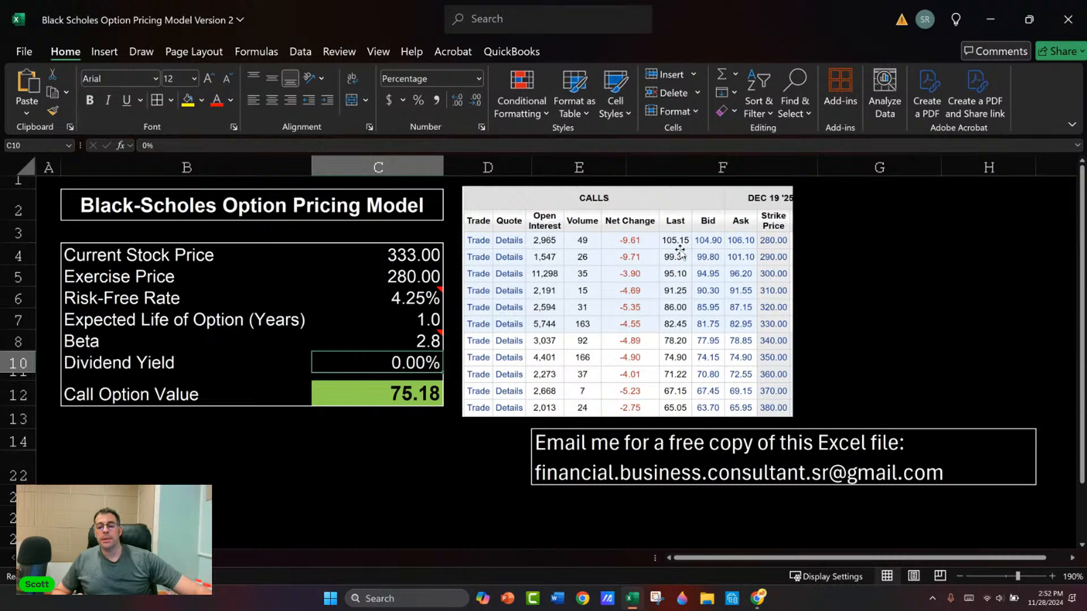
Step: Examine the Call Option Value and each pricing input that feeds it, from stock price to dividend yield
{"action": "left_click", "coordinate": [390, 398]}
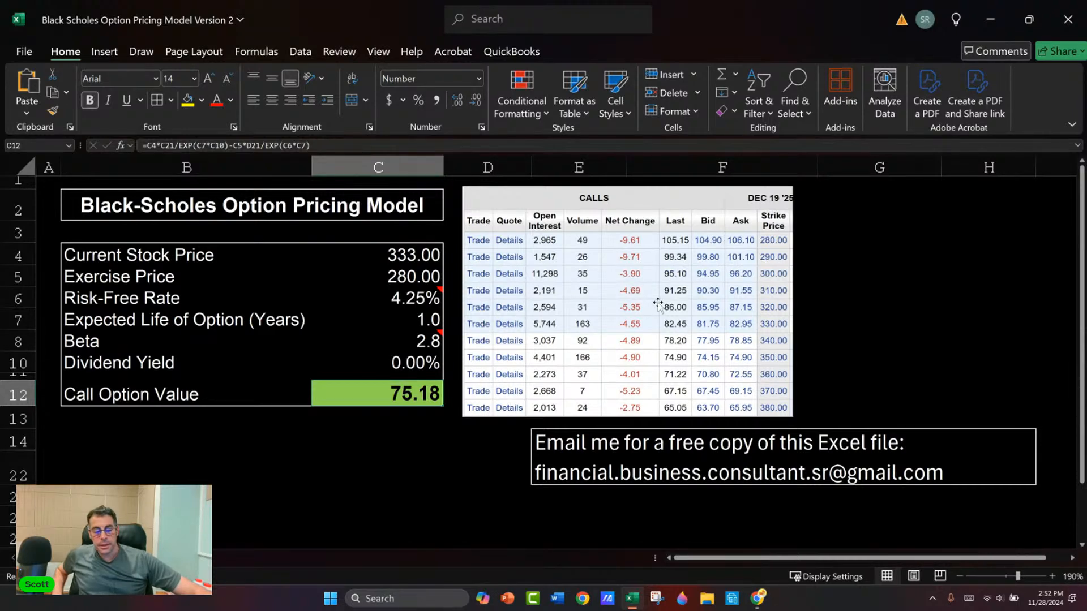
{"action": "left_click", "coordinate": [427, 260]}
{"action": "left_click", "coordinate": [403, 279]}
{"action": "left_click", "coordinate": [400, 299]}
{"action": "left_click", "coordinate": [402, 342]}
{"action": "left_click", "coordinate": [414, 360]}
{"action": "left_click", "coordinate": [421, 345]}
{"action": "left_click", "coordinate": [420, 322]}
{"action": "left_click", "coordinate": [411, 298]}
{"action": "left_click", "coordinate": [400, 276]}
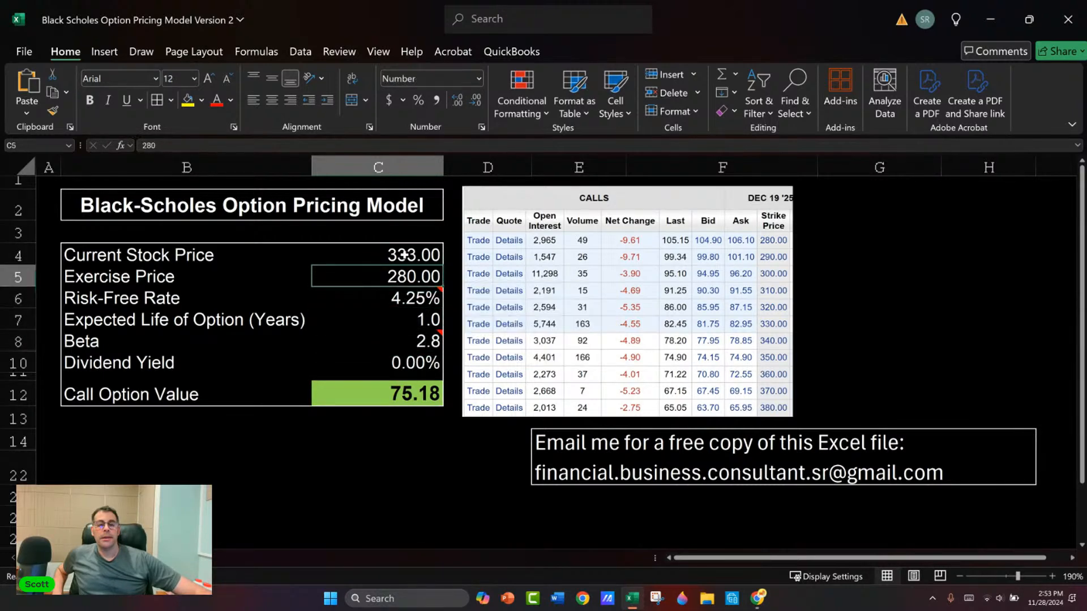
{"action": "left_click", "coordinate": [400, 268]}
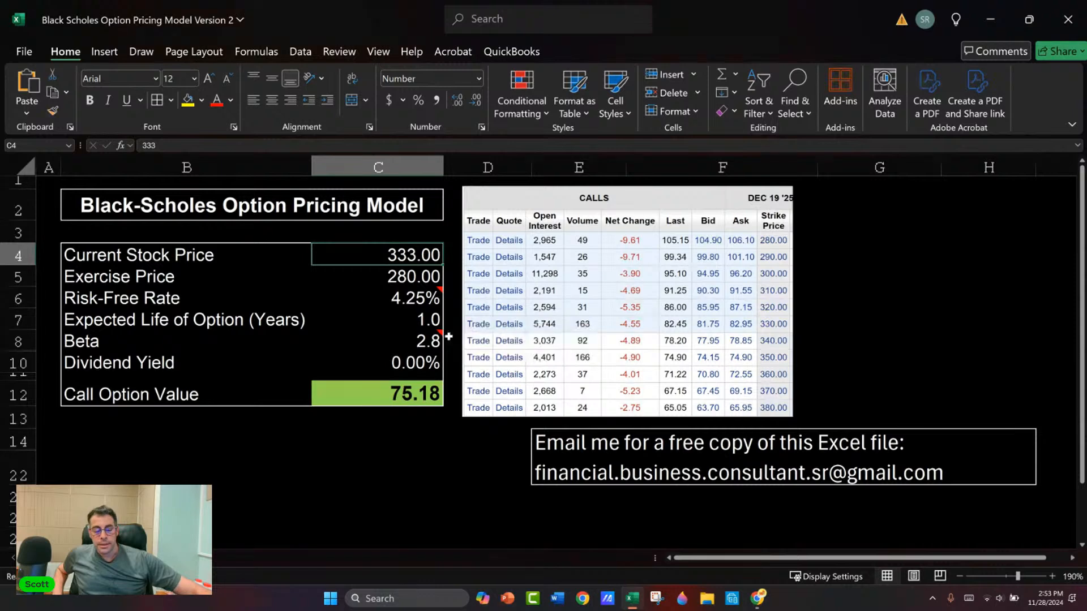
Step: Switch to the E*TRADE page in the browser, reduce its zoom to 110%, and open Tesla's options chain
{"action": "key", "text": "alt+Tab"}
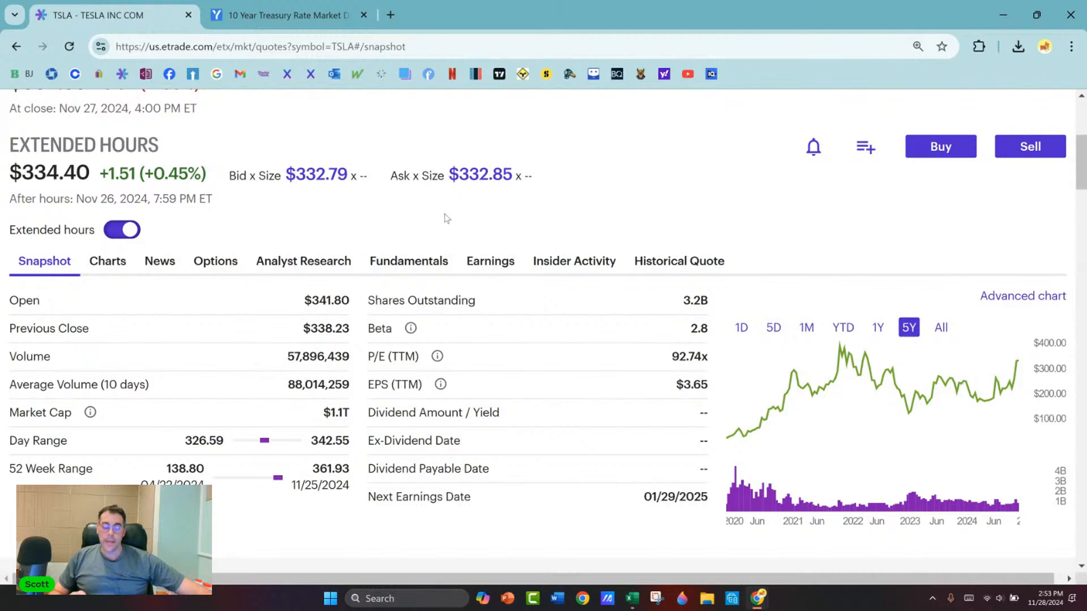
{"action": "key", "text": "ctrl+minus"}
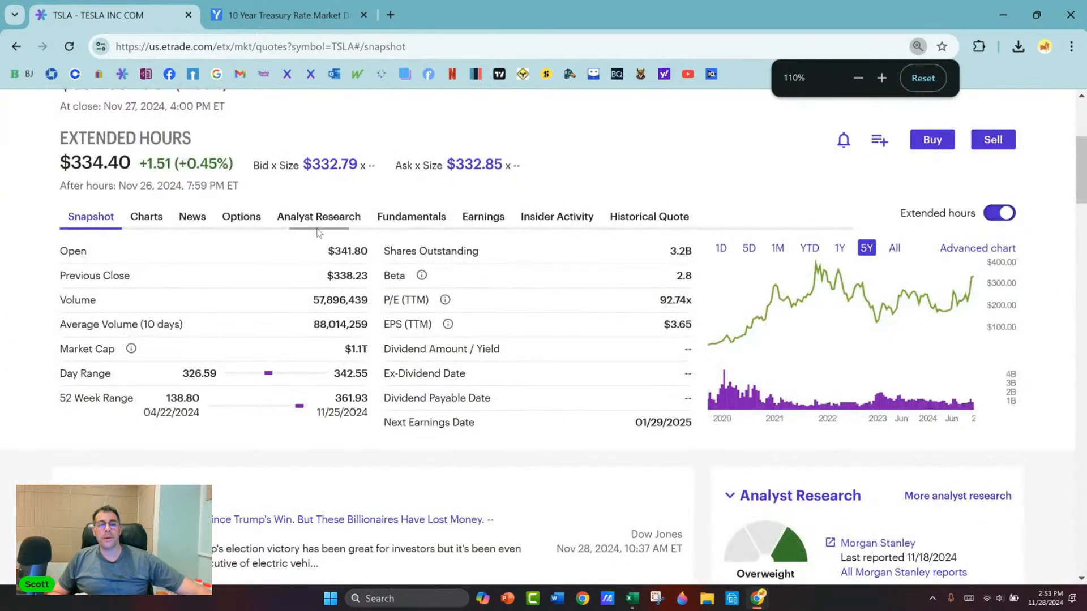
{"action": "left_click", "coordinate": [249, 225]}
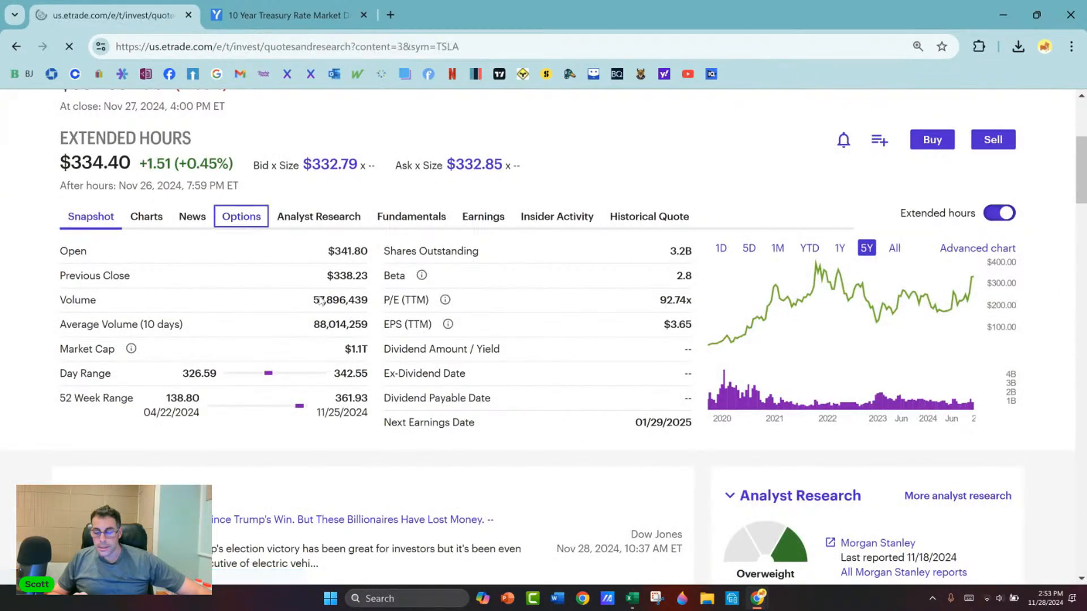
{"action": "scroll", "coordinate": [356, 288], "scroll_direction": "down", "scroll_amount": 1}
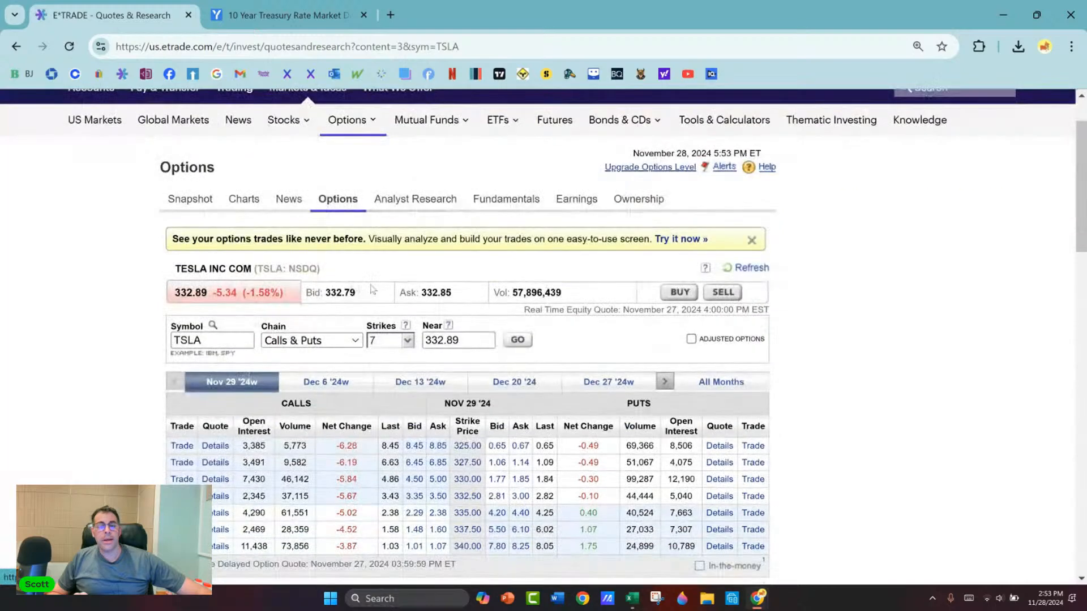
{"action": "scroll", "coordinate": [356, 287], "scroll_direction": "down", "scroll_amount": 1}
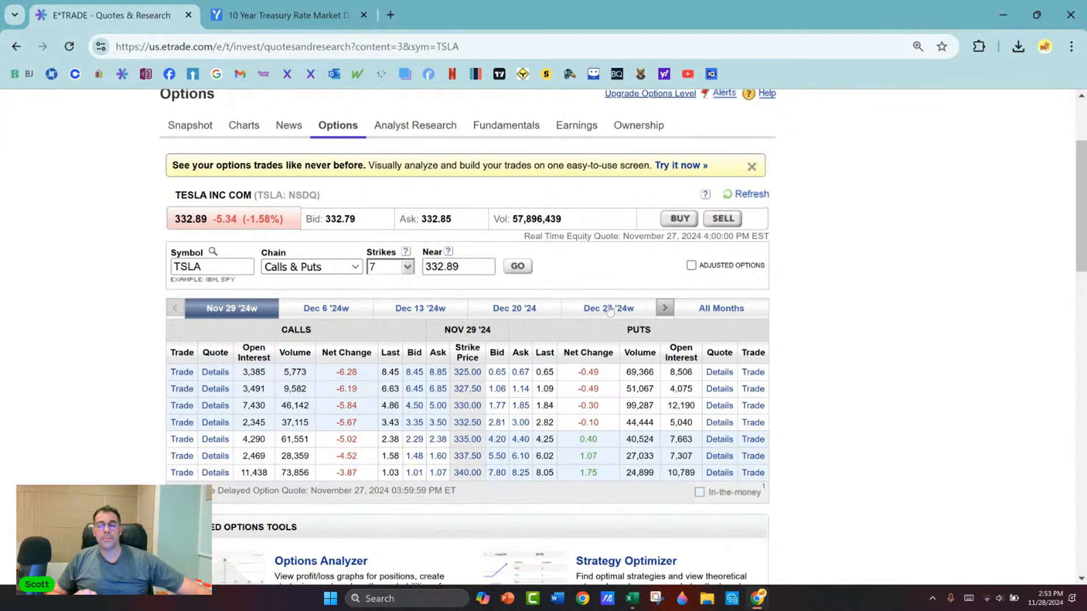
Step: Advance through the expiration dates and display the Jan 15 '27 option chain
{"action": "left_click", "coordinate": [665, 308]}
{"action": "left_click", "coordinate": [664, 308]}
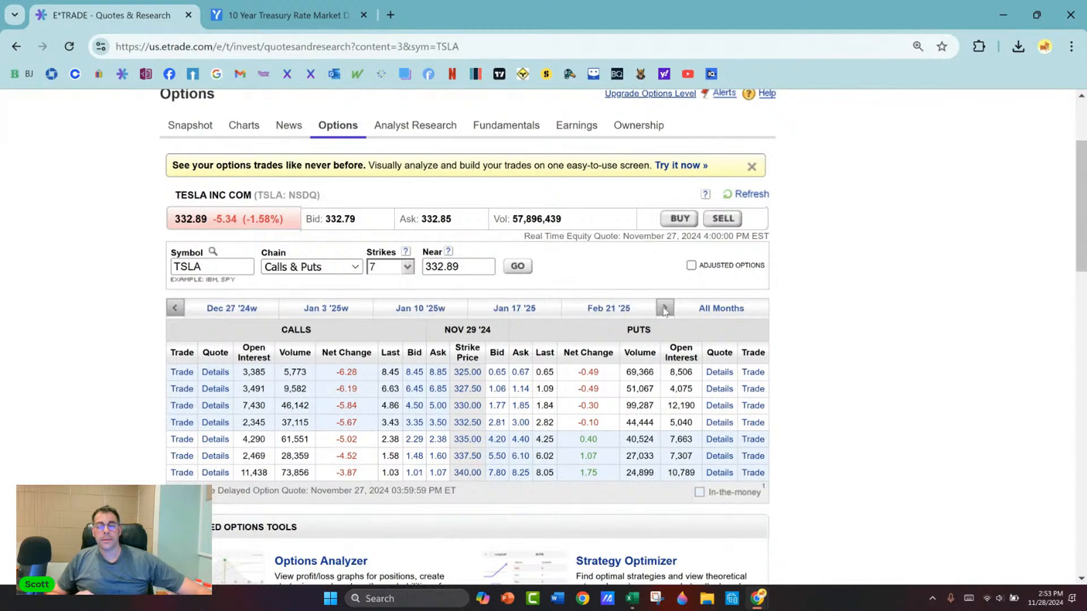
{"action": "left_click", "coordinate": [664, 309]}
{"action": "left_click", "coordinate": [665, 309]}
{"action": "left_click", "coordinate": [664, 310]}
{"action": "left_click", "coordinate": [664, 309]}
{"action": "left_click", "coordinate": [665, 309]}
{"action": "left_click", "coordinate": [665, 310]}
{"action": "left_click", "coordinate": [664, 309]}
{"action": "left_click", "coordinate": [665, 309]}
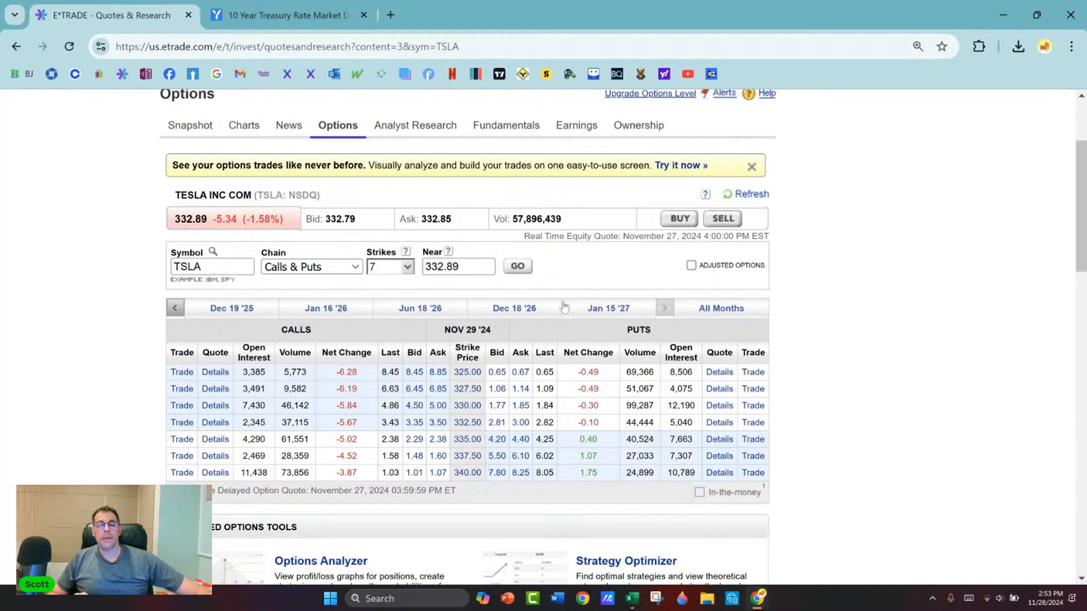
{"action": "left_click", "coordinate": [601, 311]}
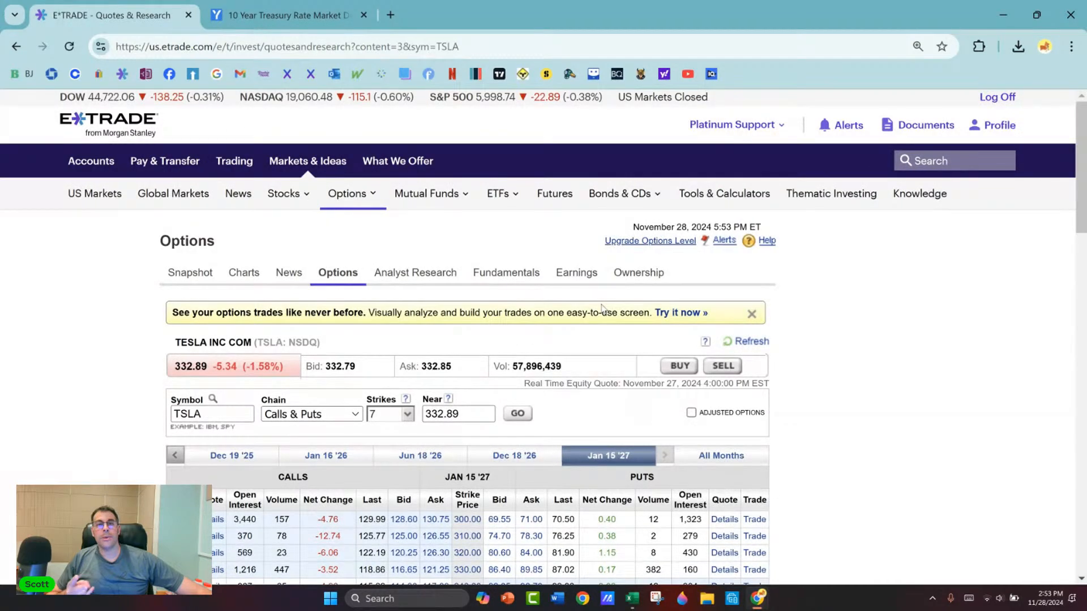
Step: Set the Jan 15 '27 chain to list all strikes and look over the lowest strike rows
{"action": "scroll", "coordinate": [603, 307], "scroll_direction": "down", "scroll_amount": 4}
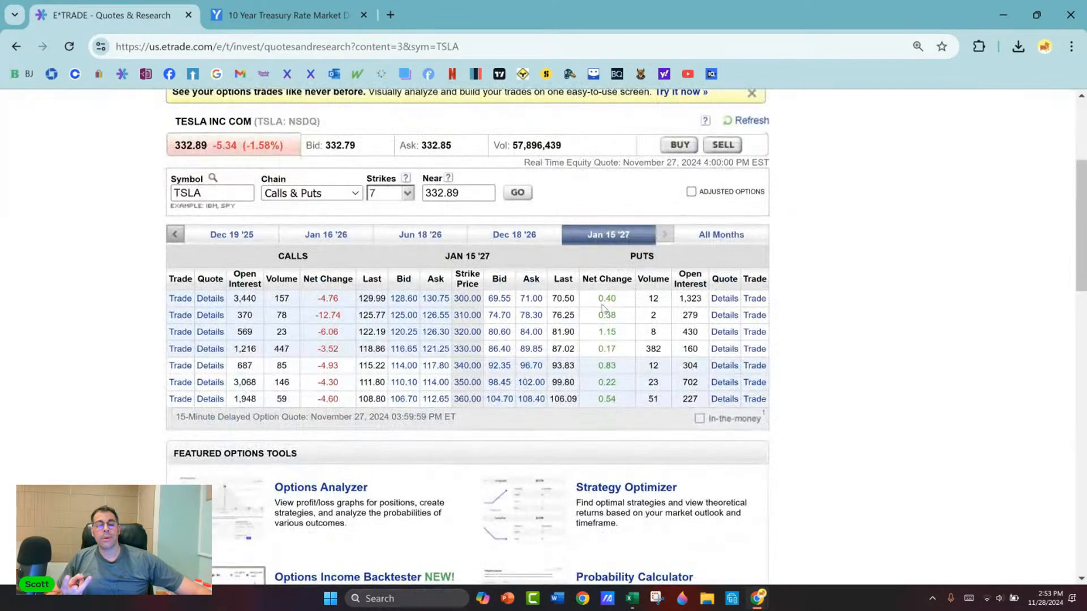
{"action": "left_click", "coordinate": [407, 193]}
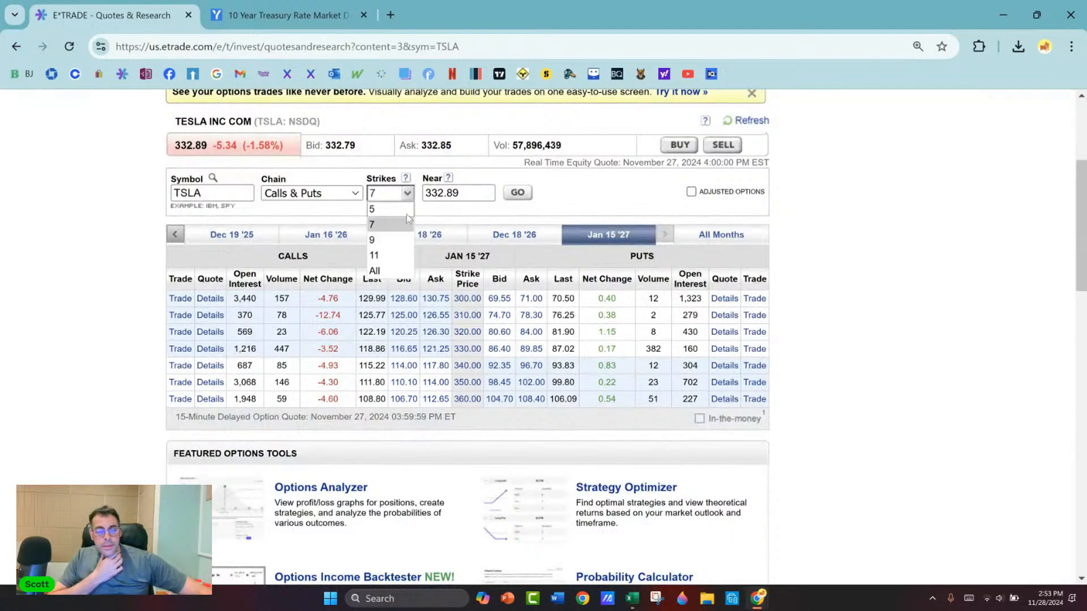
{"action": "left_click", "coordinate": [398, 270]}
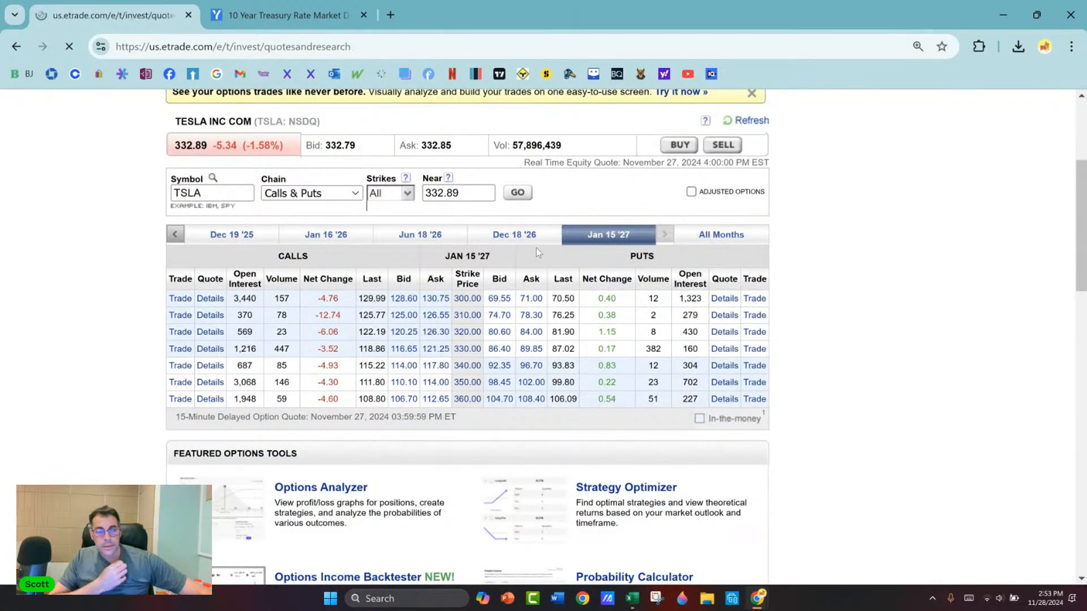
{"action": "scroll", "coordinate": [535, 186], "scroll_direction": "down", "scroll_amount": 3}
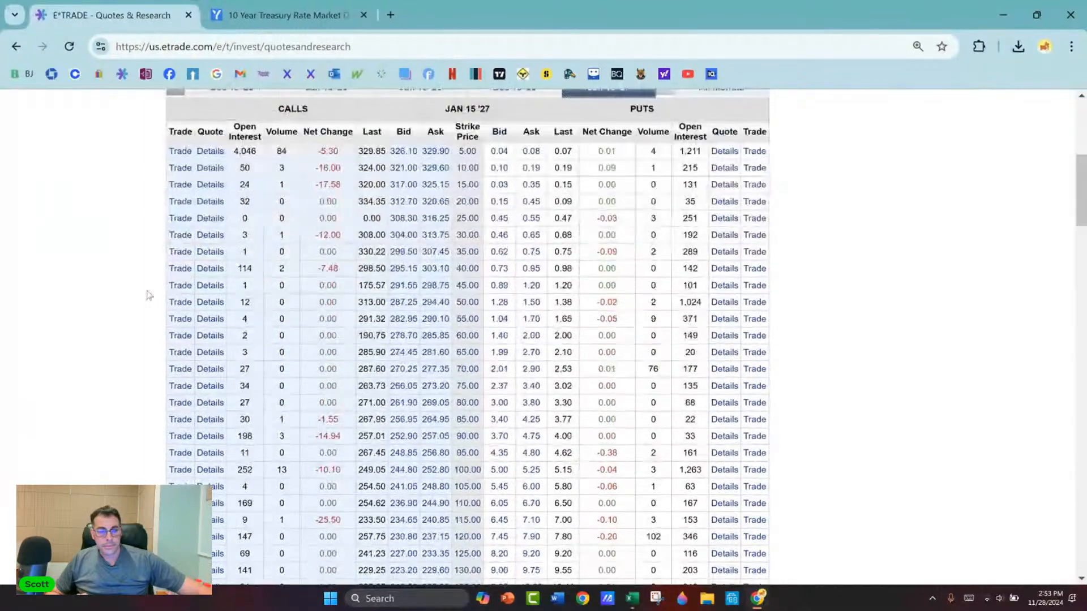
{"action": "scroll", "coordinate": [339, 215], "scroll_direction": "up", "scroll_amount": 3}
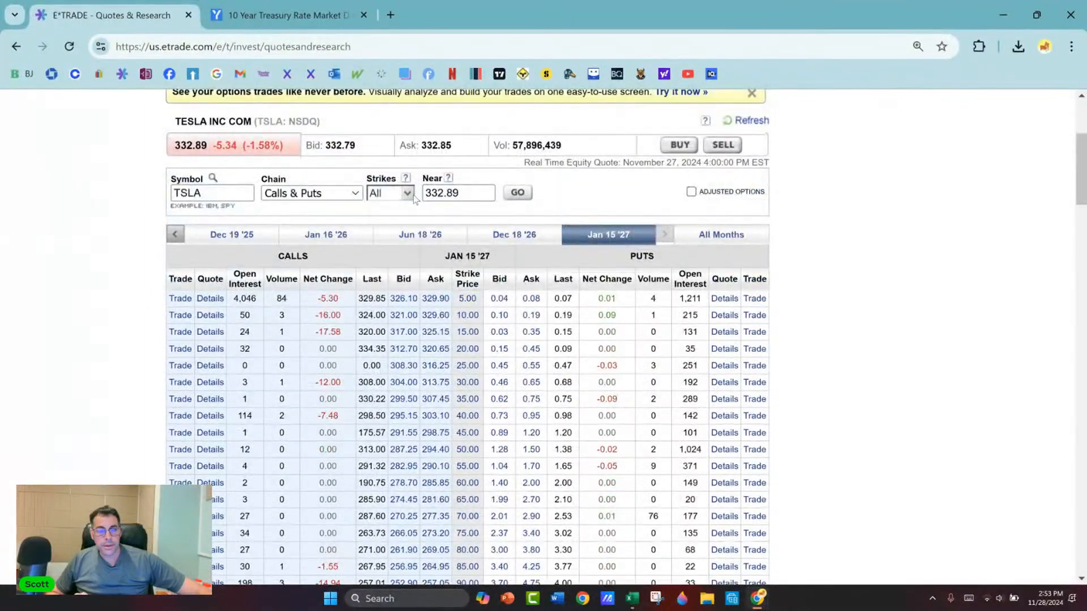
Step: Try limiting the chain to 11 strikes, and return it to listing all strikes
{"action": "left_click", "coordinate": [390, 193]}
{"action": "left_click", "coordinate": [395, 258]}
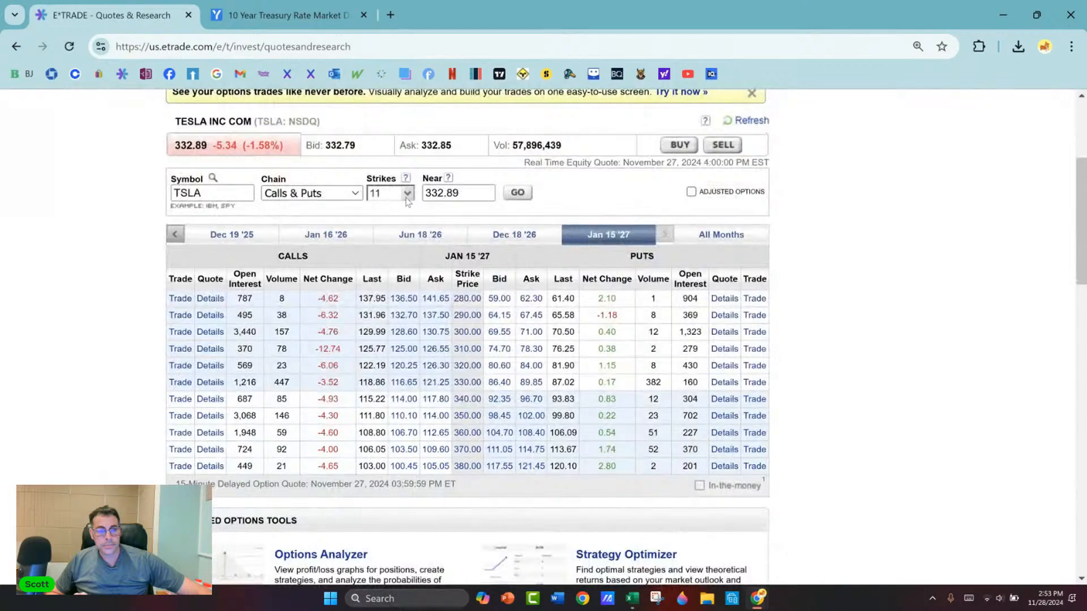
{"action": "left_click", "coordinate": [406, 195]}
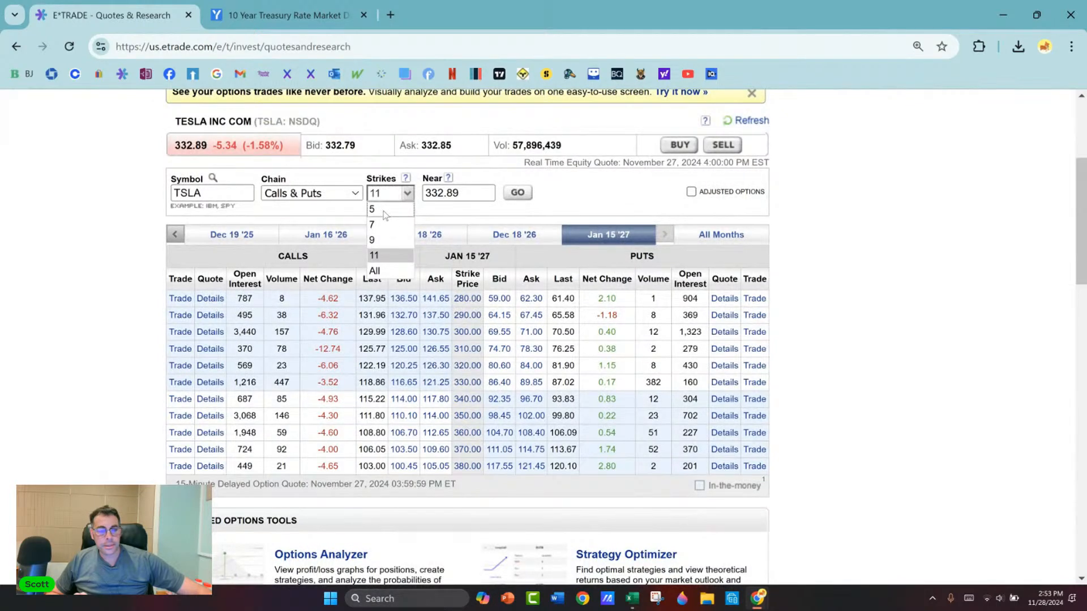
{"action": "left_click", "coordinate": [375, 271]}
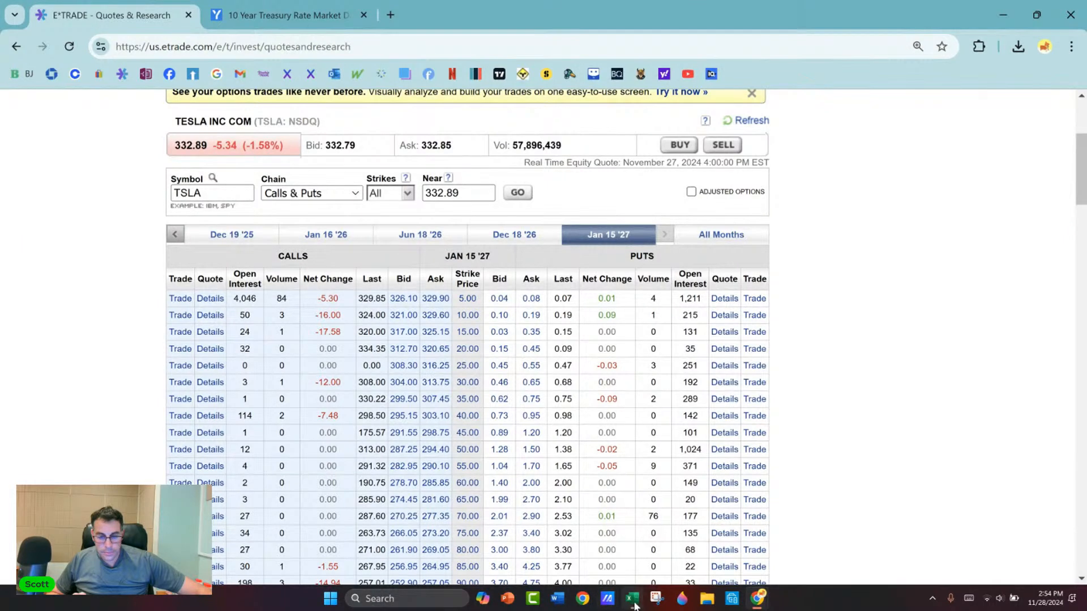
Step: Capture a screen snip of the Jan 15 '27 calls from the table headers through the 5 to 55 strikes
{"action": "left_click", "coordinate": [656, 601]}
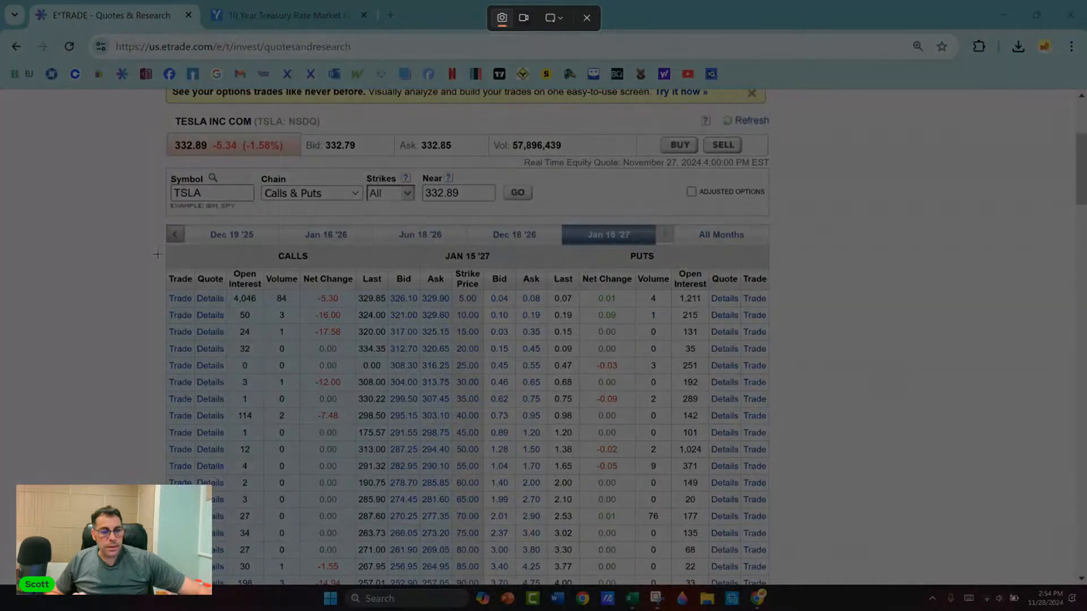
{"action": "left_click_drag", "start_coordinate": [164, 247], "coordinate": [487, 475]}
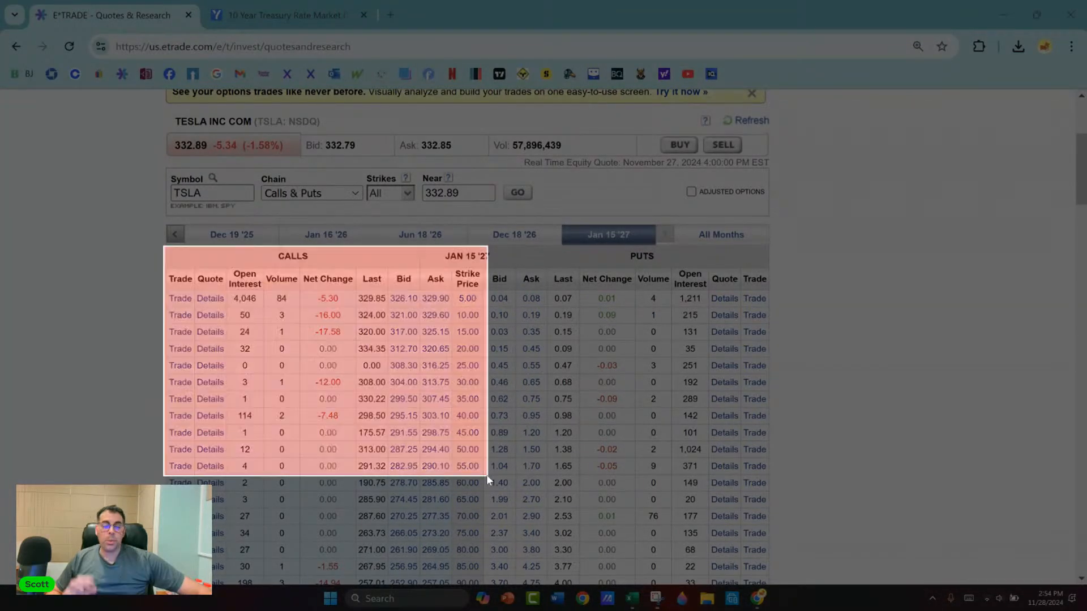
{"action": "left_click", "coordinate": [726, 8]}
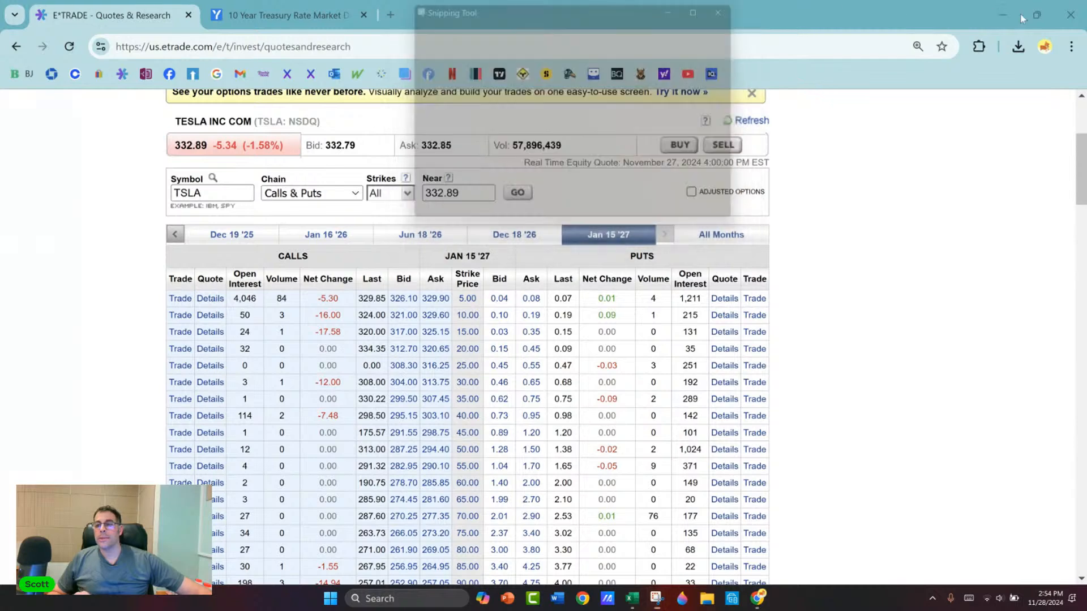
Step: Return to the Excel model, move the Dec 19 '25 calls picture aside, and paste the new snip, scaled down, beside the inputs
{"action": "left_click", "coordinate": [1003, 15]}
{"action": "left_click_drag", "start_coordinate": [639, 266], "coordinate": [1038, 351]}
{"action": "left_click", "coordinate": [657, 227]}
{"action": "key", "text": "ctrl+v"}
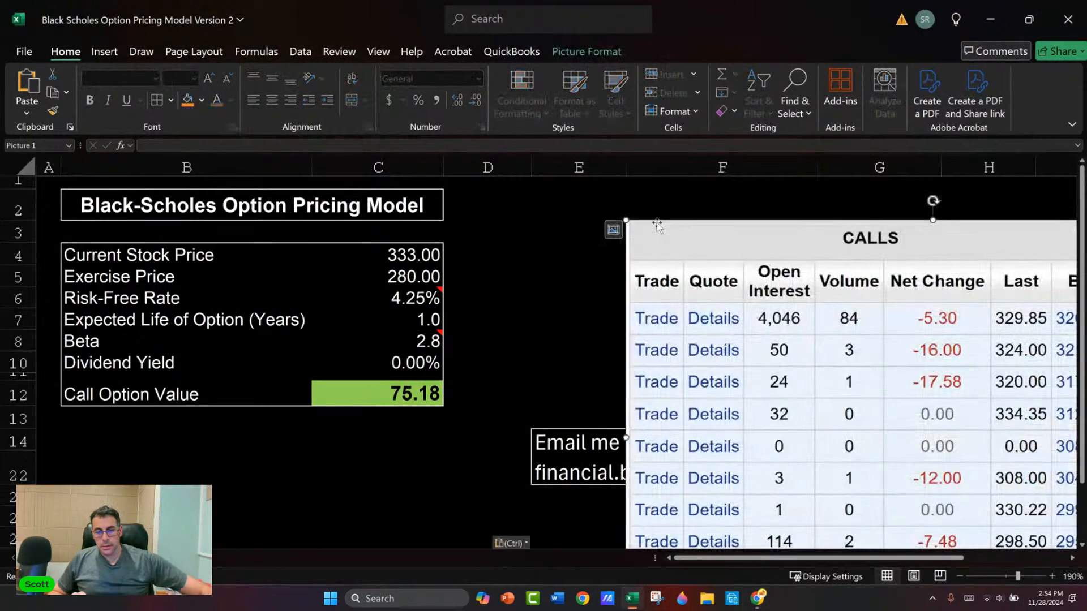
{"action": "left_click_drag", "start_coordinate": [679, 255], "coordinate": [507, 217]}
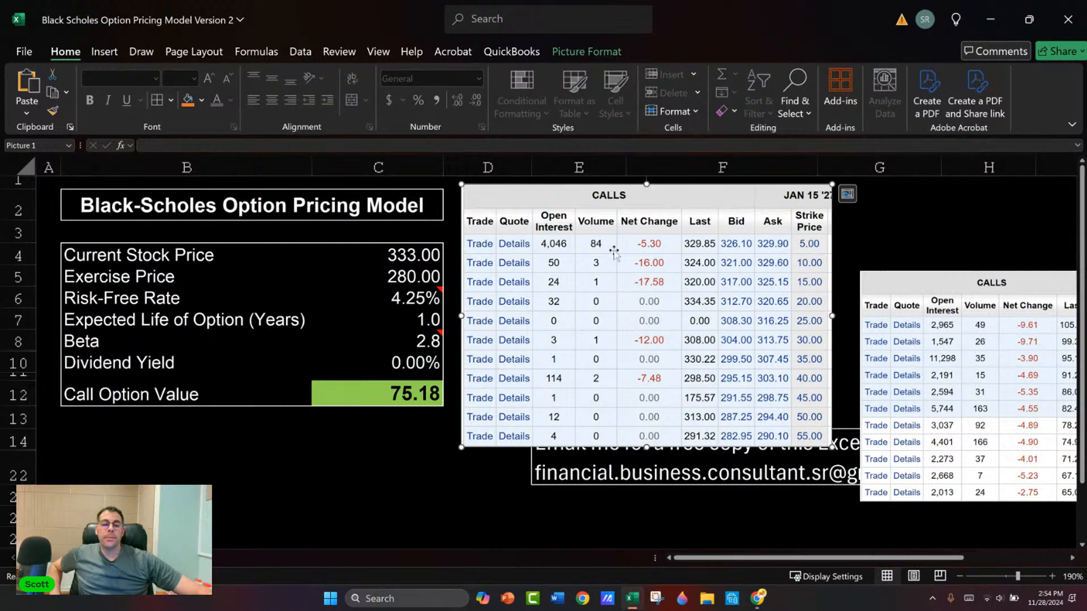
Step: Set the model's Exercise Price to 5 and its Expected Life of Option to 2.1 years
{"action": "left_click", "coordinate": [412, 279]}
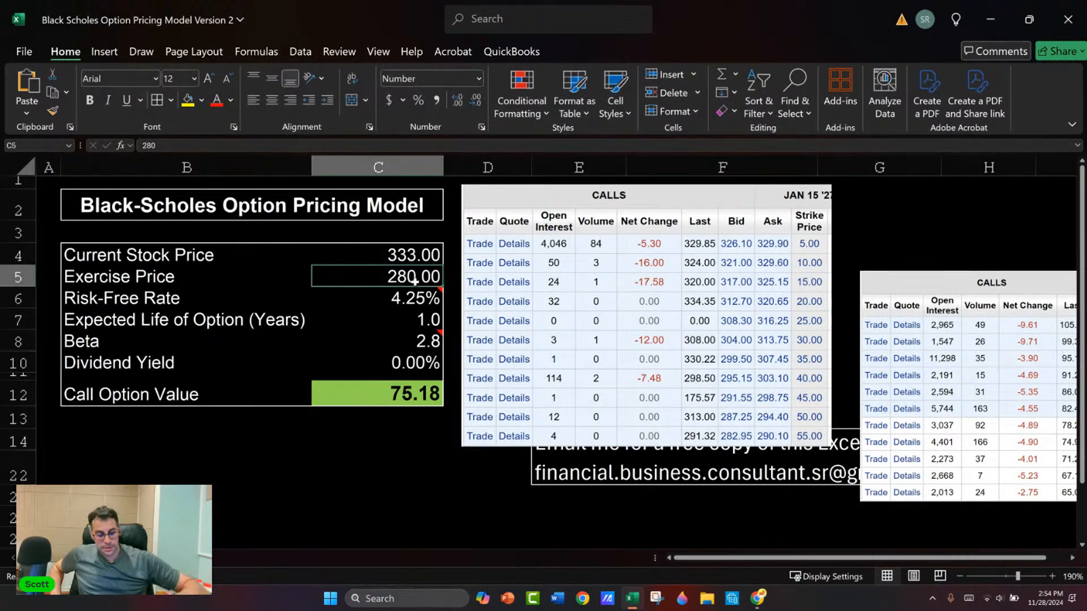
{"action": "type", "text": "5"}
{"action": "key", "text": "Return"}
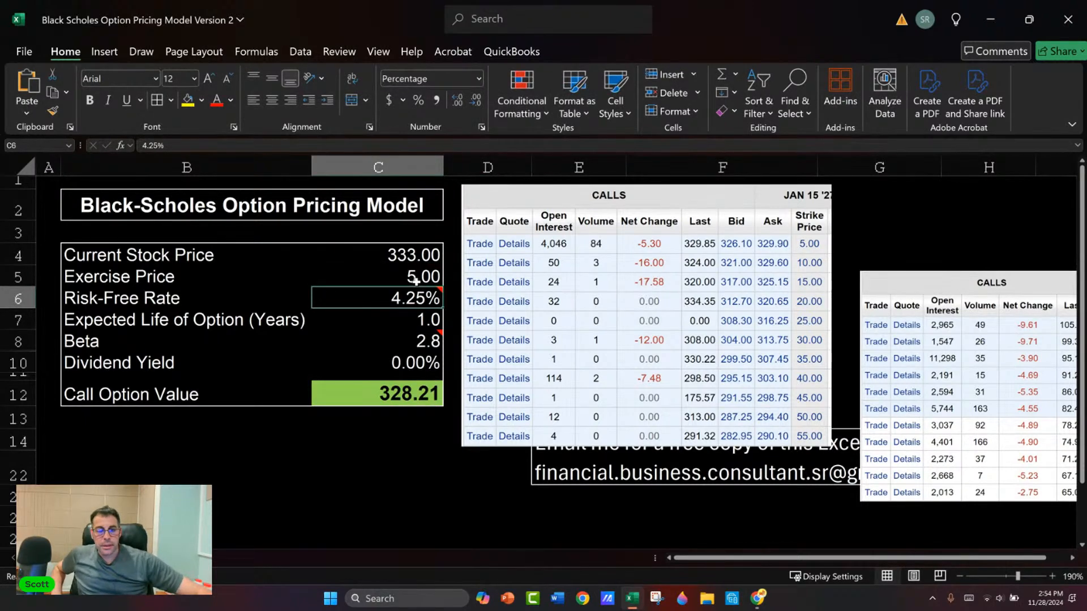
{"action": "left_click", "coordinate": [417, 319]}
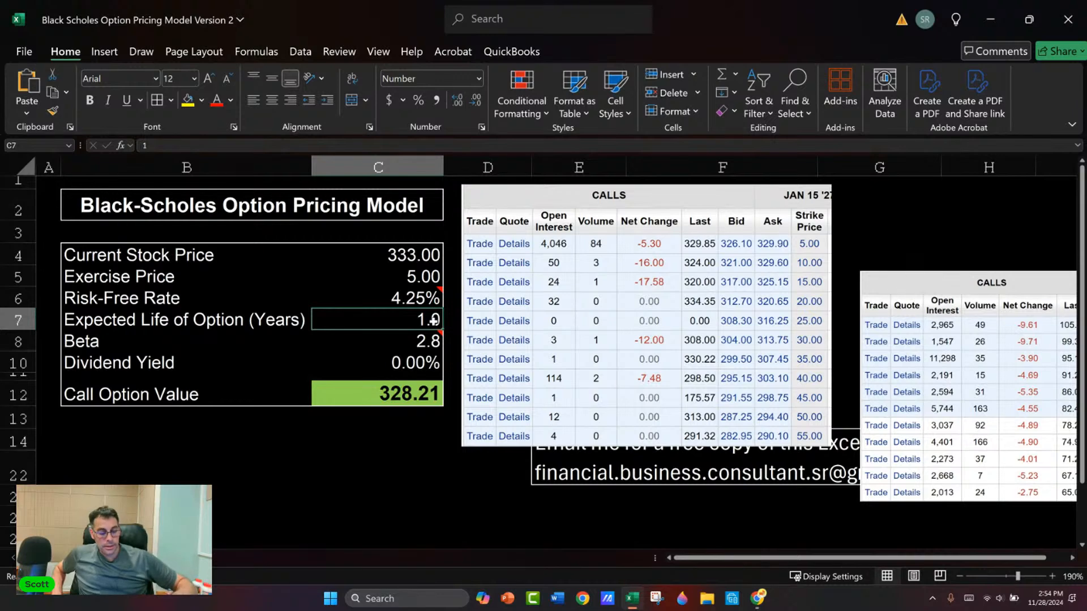
{"action": "type", "text": "2"}
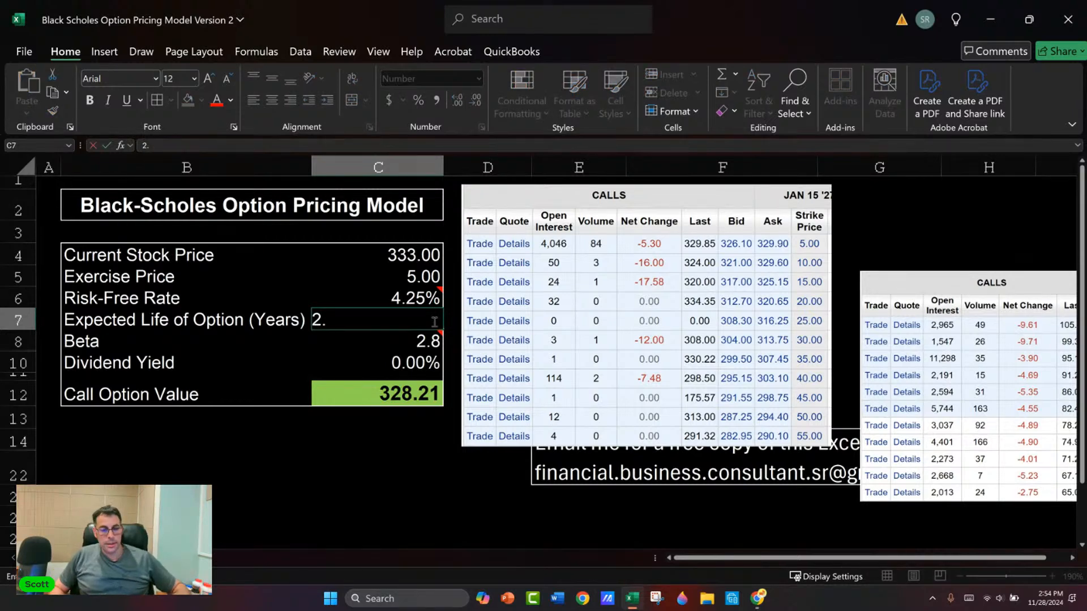
{"action": "type", "text": ".1"}
{"action": "key", "text": "Return"}
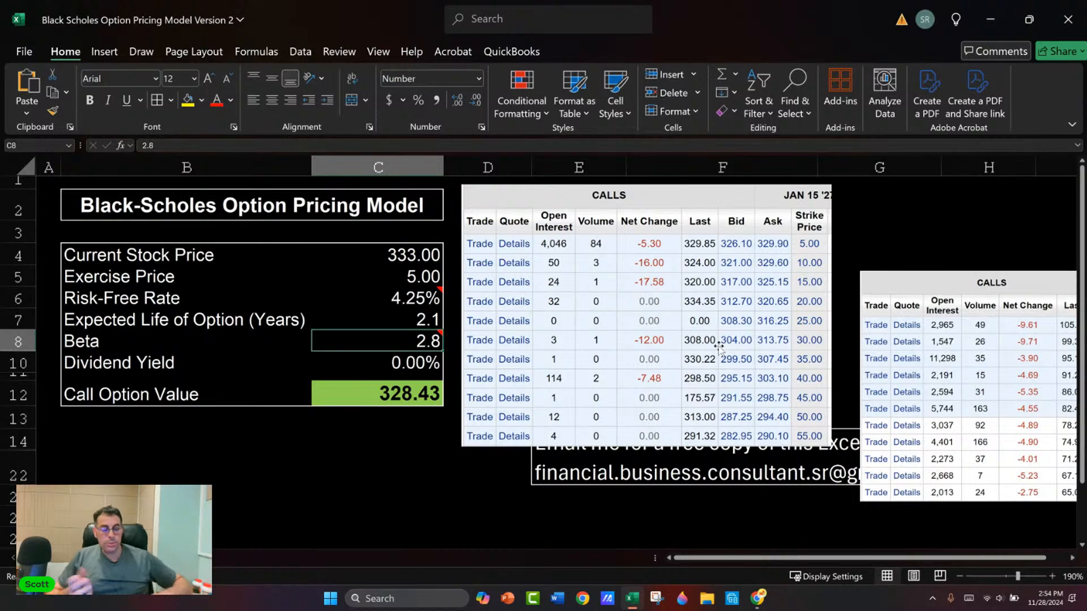
Step: Switch to the E*TRADE chain and capture a snip of the Jan 15 '27 call rows for strikes 610 to 710
{"action": "key", "text": "alt+Tab"}
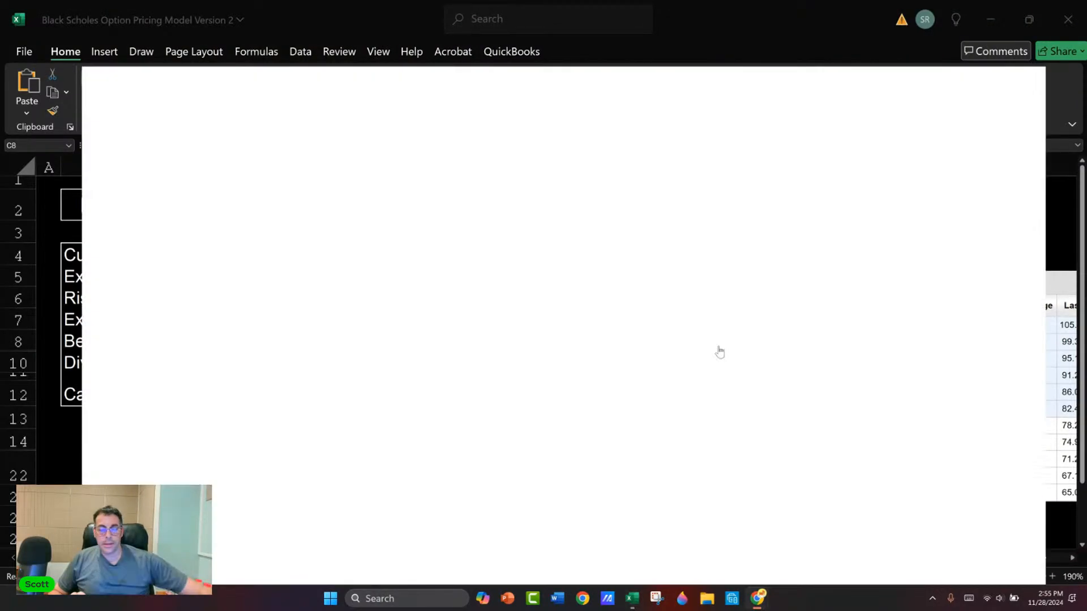
{"action": "scroll", "coordinate": [357, 383], "scroll_direction": "down", "scroll_amount": 20}
{"action": "scroll", "coordinate": [356, 382], "scroll_direction": "down", "scroll_amount": 10}
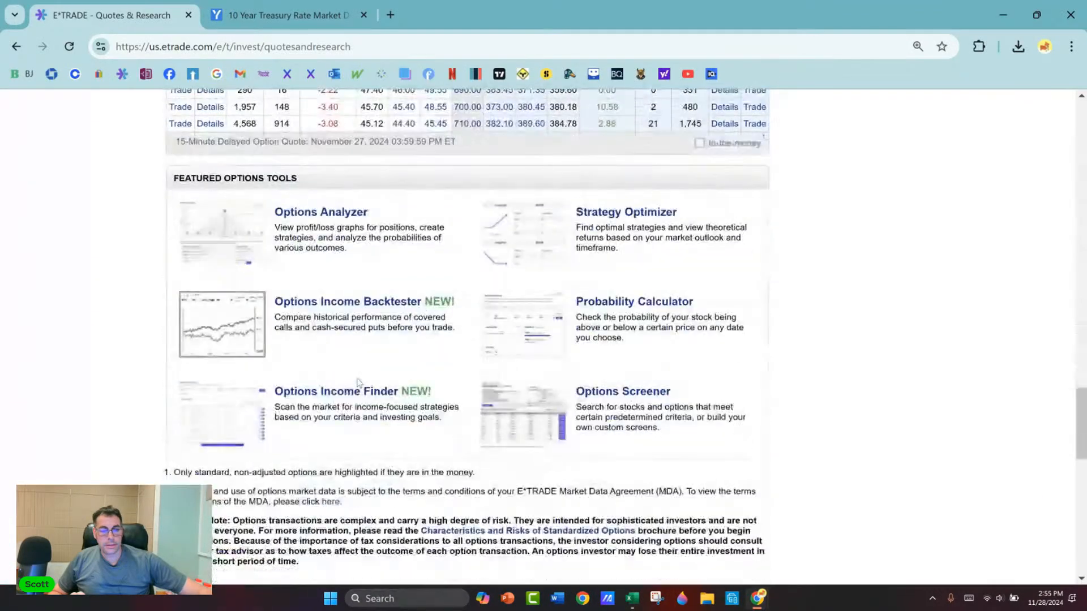
{"action": "scroll", "coordinate": [356, 383], "scroll_direction": "up", "scroll_amount": 4}
{"action": "left_click", "coordinate": [656, 598]}
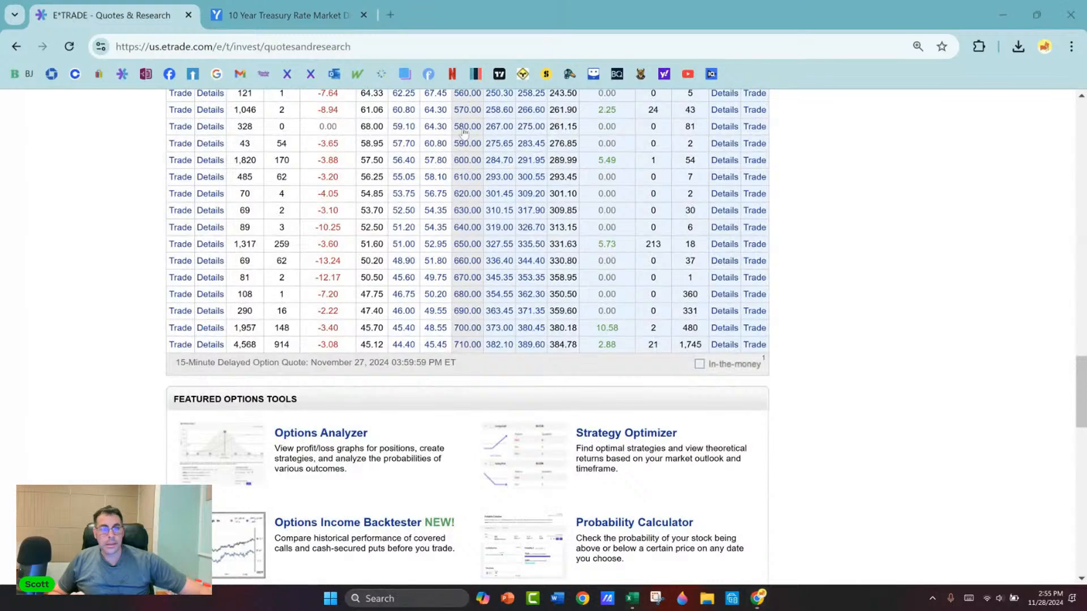
{"action": "left_click", "coordinate": [439, 31]}
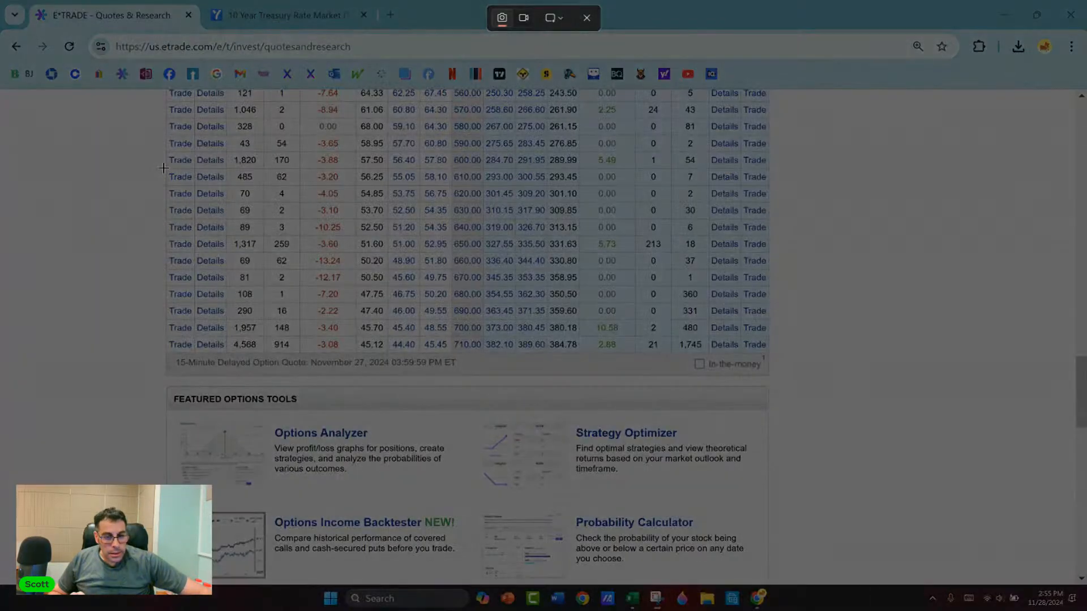
{"action": "left_click_drag", "start_coordinate": [163, 167], "coordinate": [486, 357]}
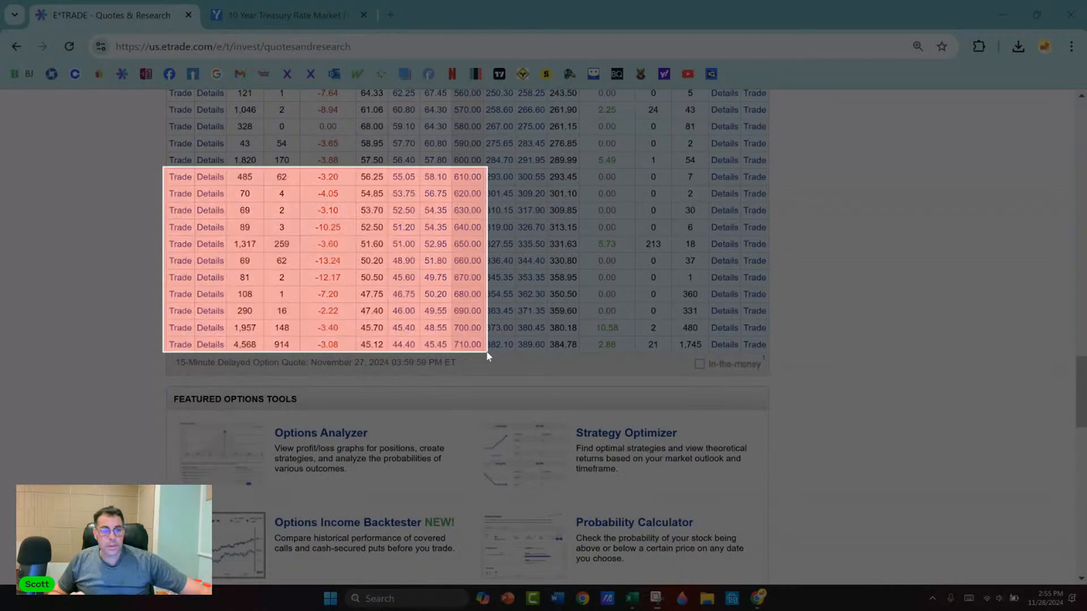
{"action": "left_click", "coordinate": [724, 12]}
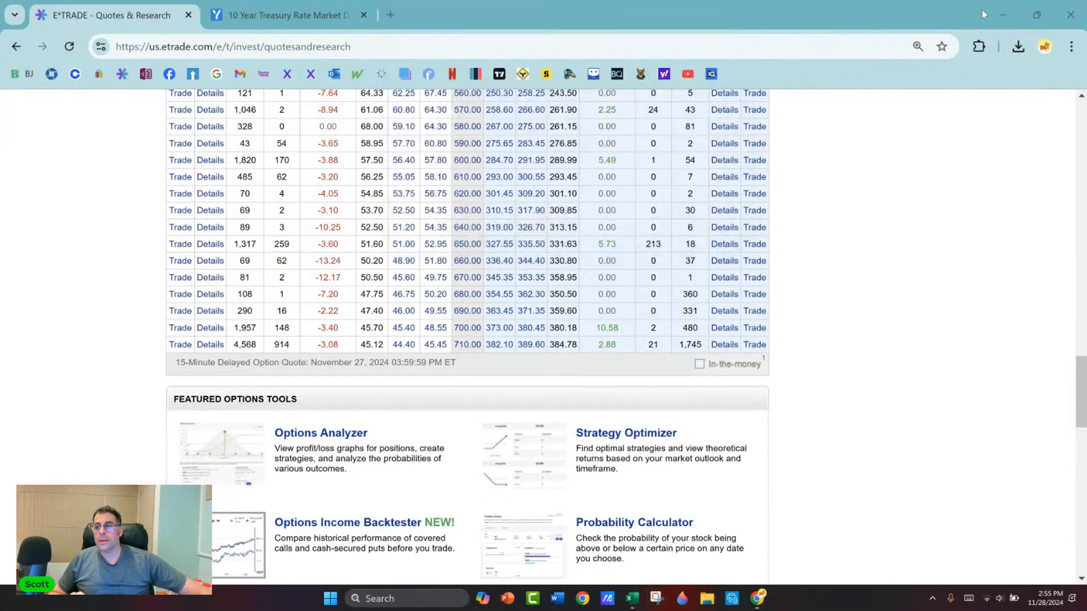
Step: Back in Excel, move the low-strike calls picture aside and paste the 610 to 710 snip, scaled down, beside the model
{"action": "left_click", "coordinate": [995, 12]}
{"action": "left_click_drag", "start_coordinate": [580, 290], "coordinate": [997, 371]}
{"action": "left_click", "coordinate": [583, 205]}
{"action": "key", "text": "ctrl+v"}
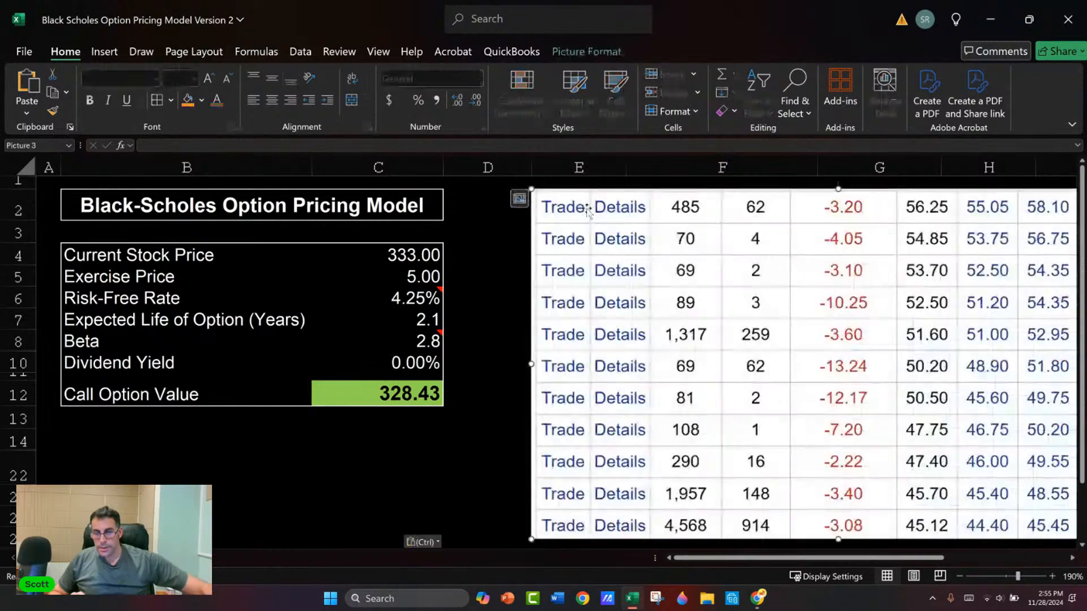
{"action": "left_click_drag", "start_coordinate": [604, 214], "coordinate": [532, 214]}
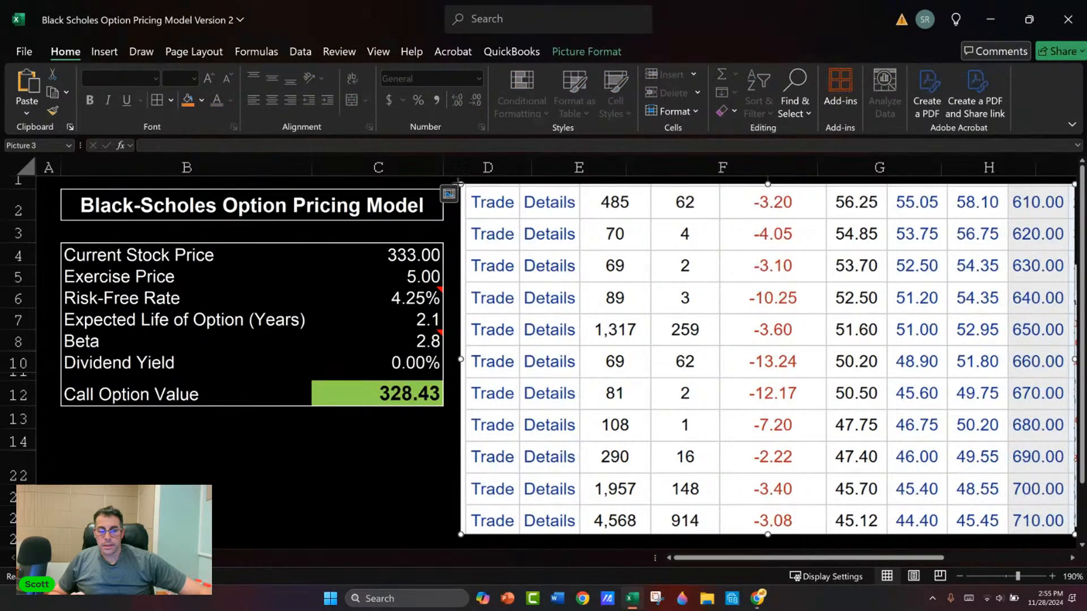
{"action": "left_click_drag", "start_coordinate": [457, 182], "coordinate": [595, 261]}
{"action": "left_click_drag", "start_coordinate": [667, 315], "coordinate": [522, 244]}
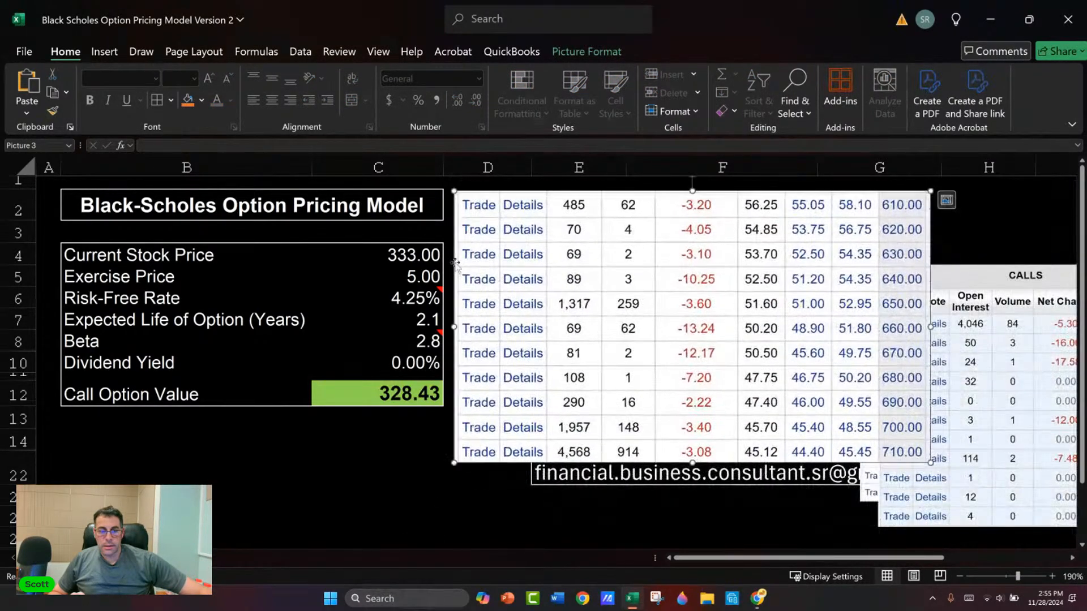
Step: Set the model's Exercise Price to 710
{"action": "left_click", "coordinate": [414, 269]}
{"action": "mouse_move", "coordinate": [438, 334]}
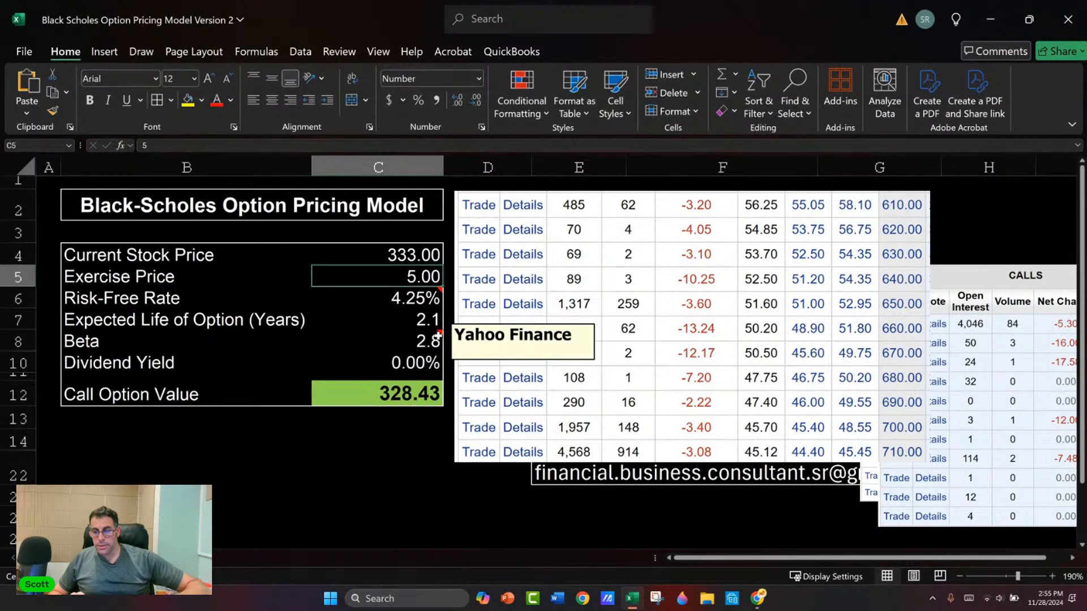
{"action": "key", "text": "F2"}
{"action": "key", "text": "BackSpace"}
{"action": "type", "text": "710"}
{"action": "key", "text": "Return"}
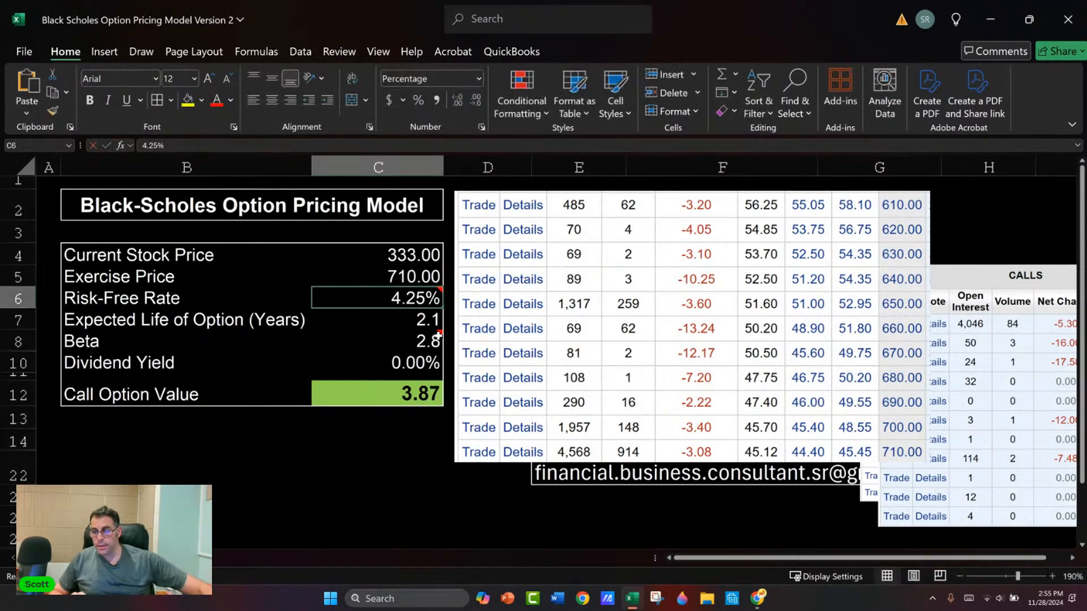
Step: Move the two earlier call-chain pictures farther aside, clear of the 610 to 710 strikes picture
{"action": "left_click_drag", "start_coordinate": [976, 379], "coordinate": [1041, 381]}
{"action": "left_click_drag", "start_coordinate": [960, 346], "coordinate": [1041, 348]}
{"action": "left_click", "coordinate": [963, 327]}
{"action": "left_click_drag", "start_coordinate": [963, 327], "coordinate": [1028, 323]}
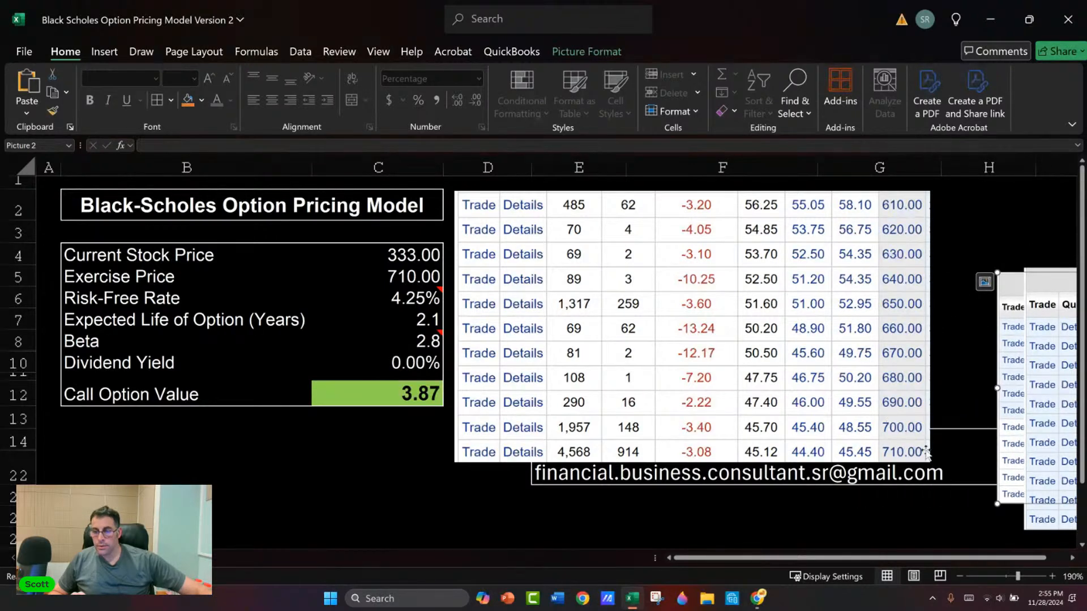
{"action": "left_click", "coordinate": [407, 317]}
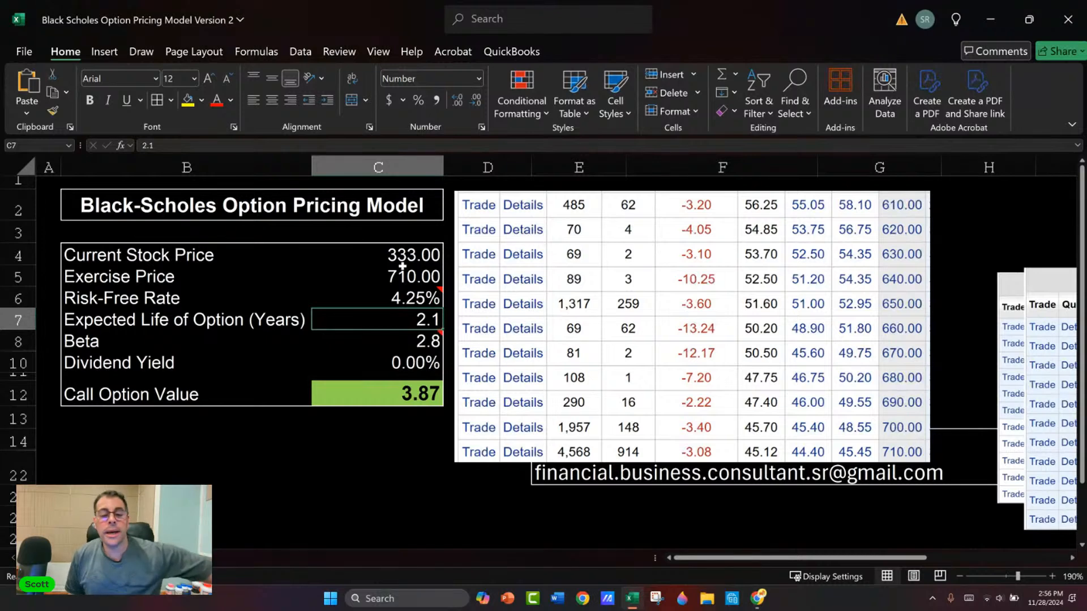
{"action": "mouse_move", "coordinate": [371, 297]}
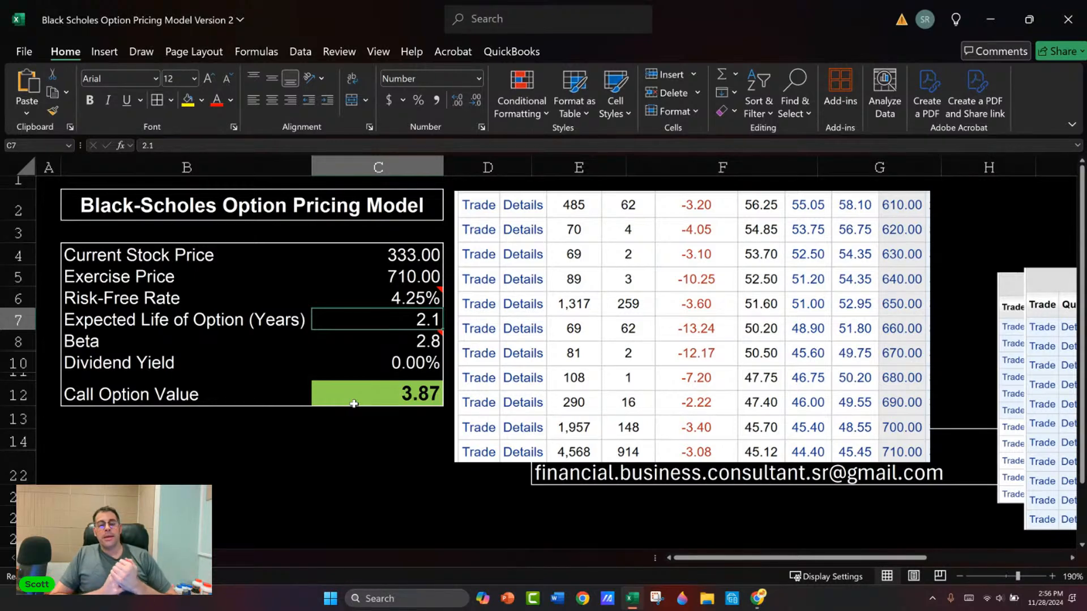
{"action": "scroll", "coordinate": [510, 396], "scroll_direction": "down", "scroll_amount": 3}
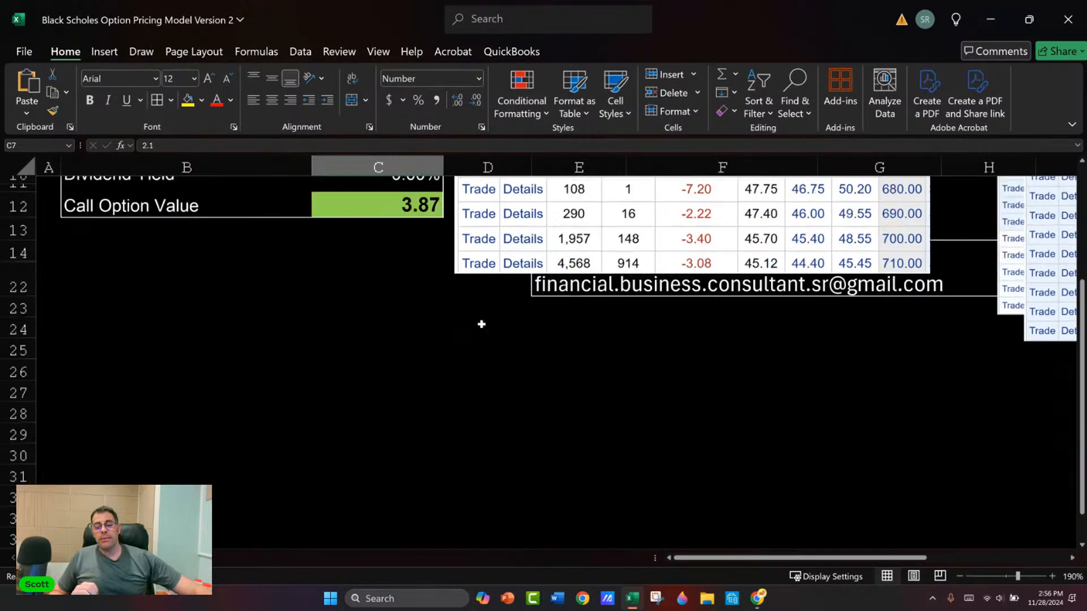
{"action": "left_click", "coordinate": [764, 378]}
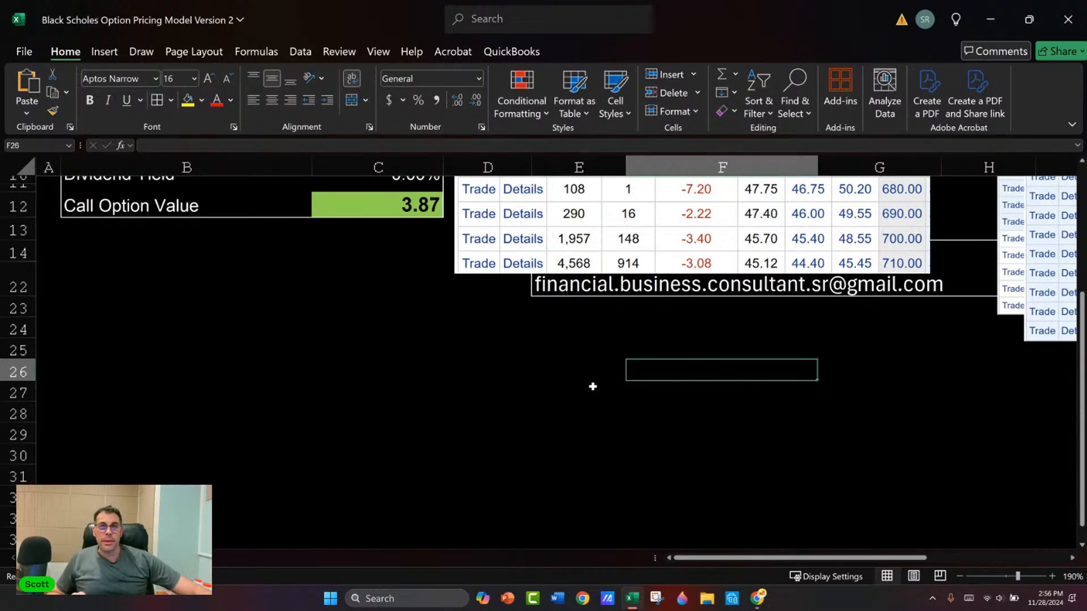
{"action": "scroll", "coordinate": [600, 385], "scroll_direction": "up", "scroll_amount": 3}
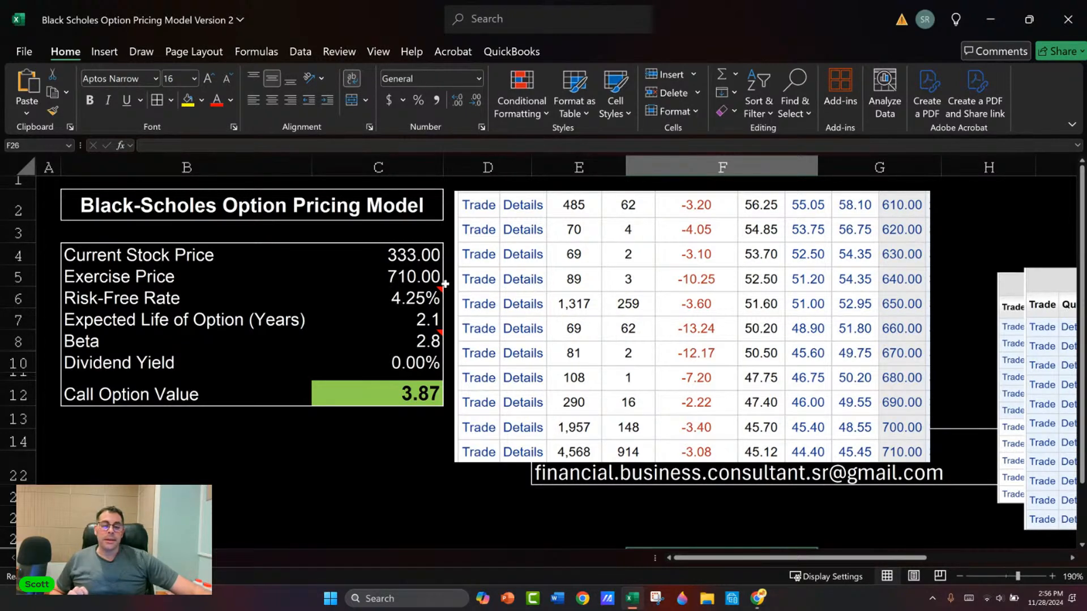
{"action": "mouse_move", "coordinate": [432, 295]}
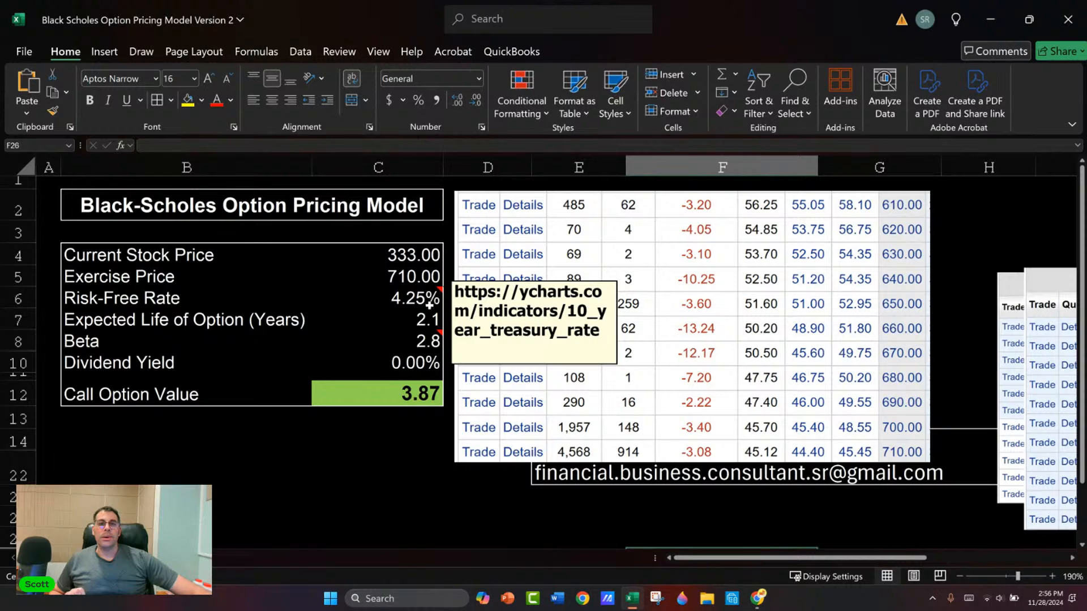
{"action": "scroll", "coordinate": [603, 323], "scroll_direction": "down", "scroll_amount": 4}
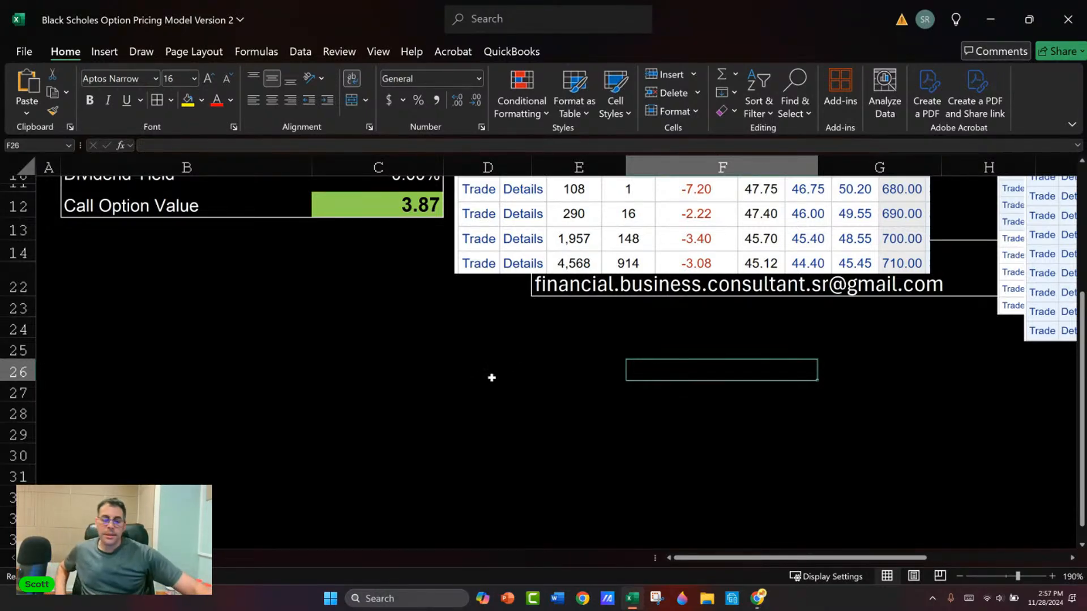
{"action": "scroll", "coordinate": [453, 378], "scroll_direction": "up", "scroll_amount": 3}
Step: Move the 610 to 710 calls picture away from the model and inspect the Call Option Value formula and its input cells
{"action": "left_click_drag", "start_coordinate": [488, 292], "coordinate": [901, 374]}
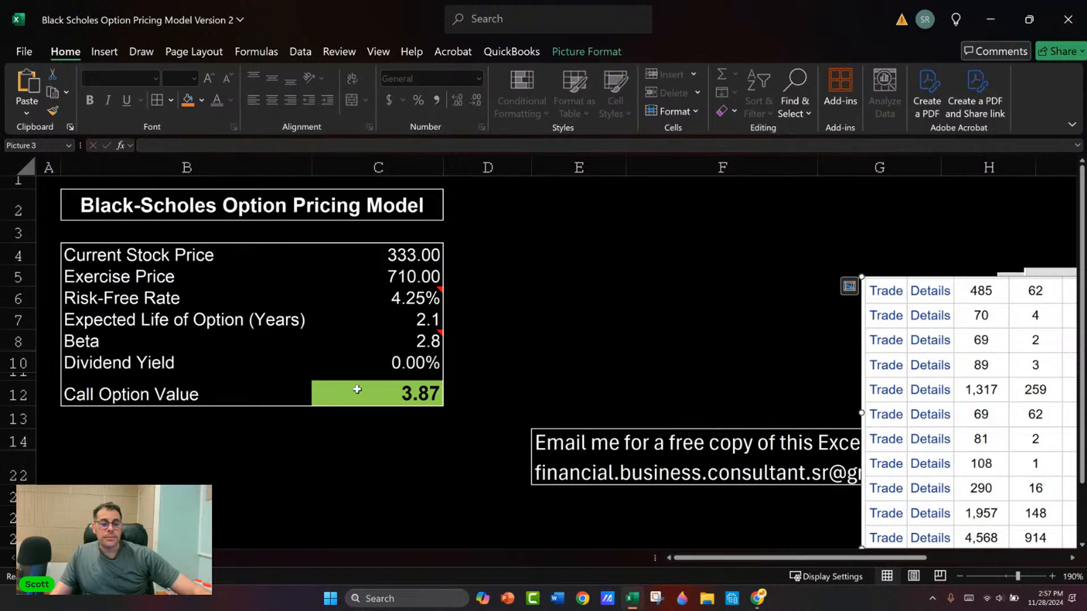
{"action": "left_click", "coordinate": [390, 383]}
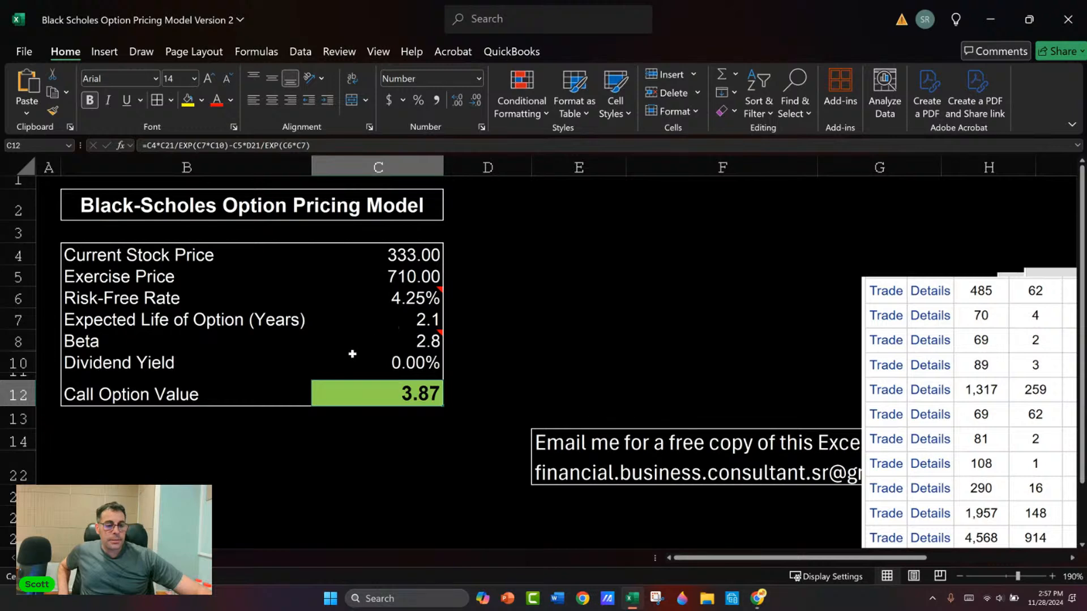
{"action": "left_click", "coordinate": [416, 344]}
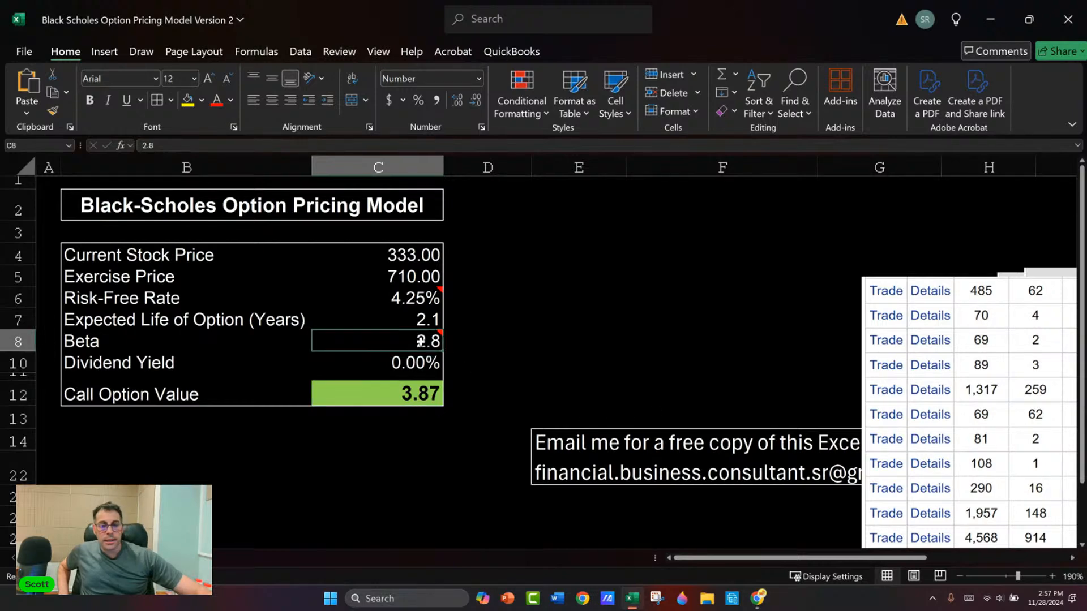
{"action": "left_click", "coordinate": [403, 275]}
Step: Set the model's Expected Life of Option to 0.5 years
{"action": "left_click", "coordinate": [419, 327]}
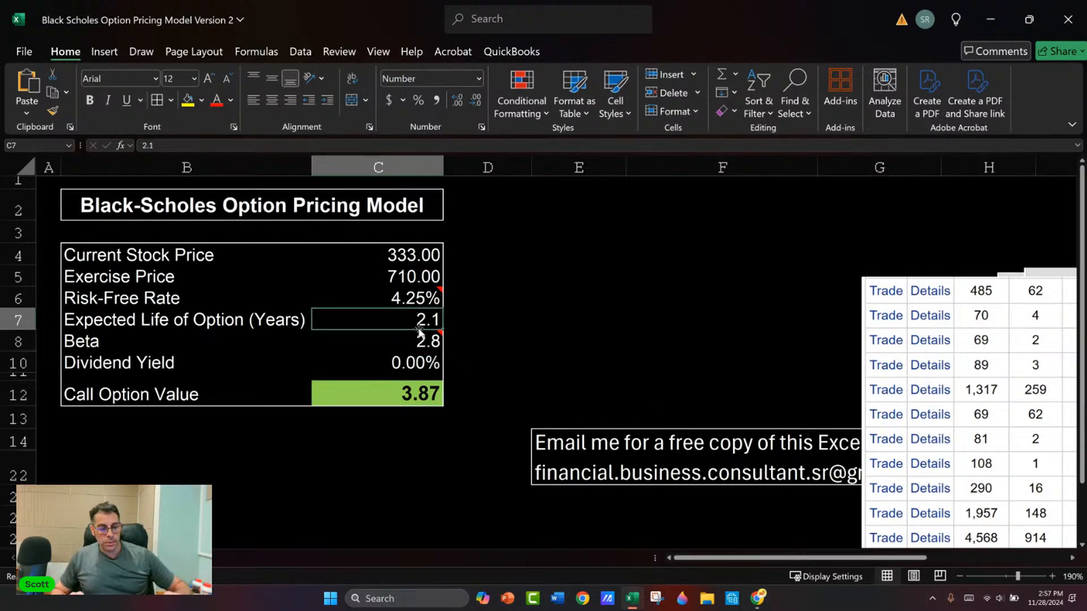
{"action": "type", "text": "0.5"}
{"action": "key", "text": "Return"}
Step: Set the model's Exercise Price to 400
{"action": "left_click", "coordinate": [415, 271]}
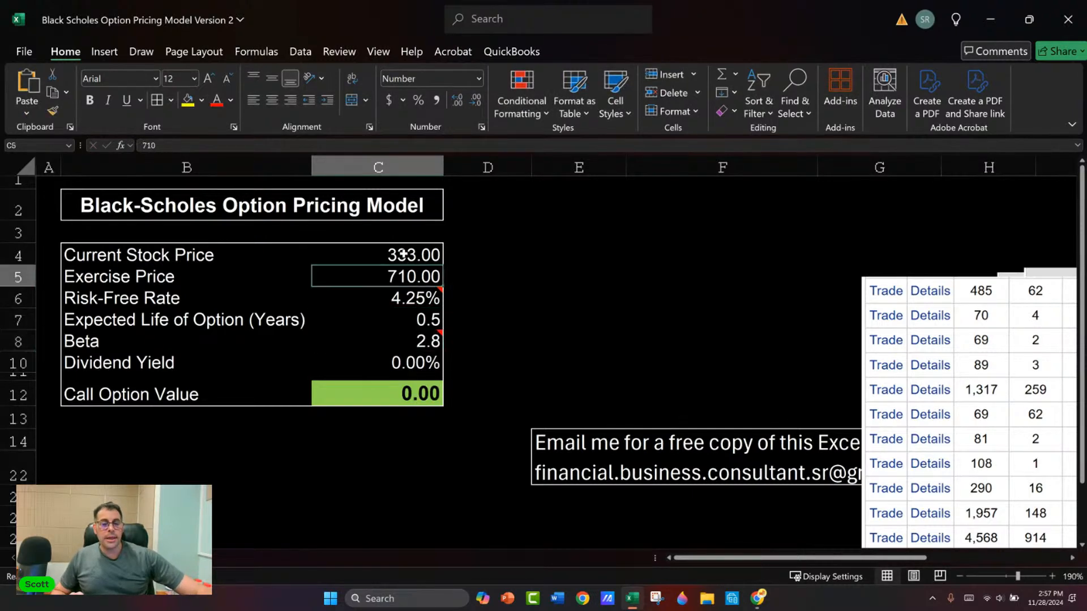
{"action": "left_click", "coordinate": [406, 259]}
{"action": "left_click", "coordinate": [403, 276]}
{"action": "double_click", "coordinate": [402, 280]}
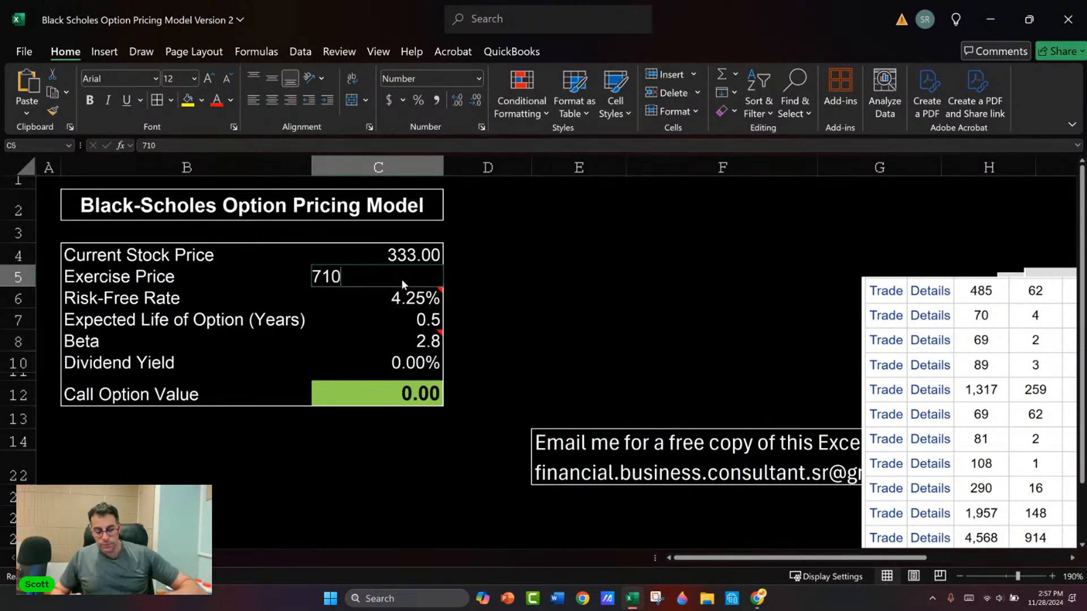
{"action": "key", "text": "BackSpace"}
{"action": "key", "text": "BackSpace"}
{"action": "key", "text": "BackSpace"}
{"action": "type", "text": "400"}
{"action": "key", "text": "Return"}
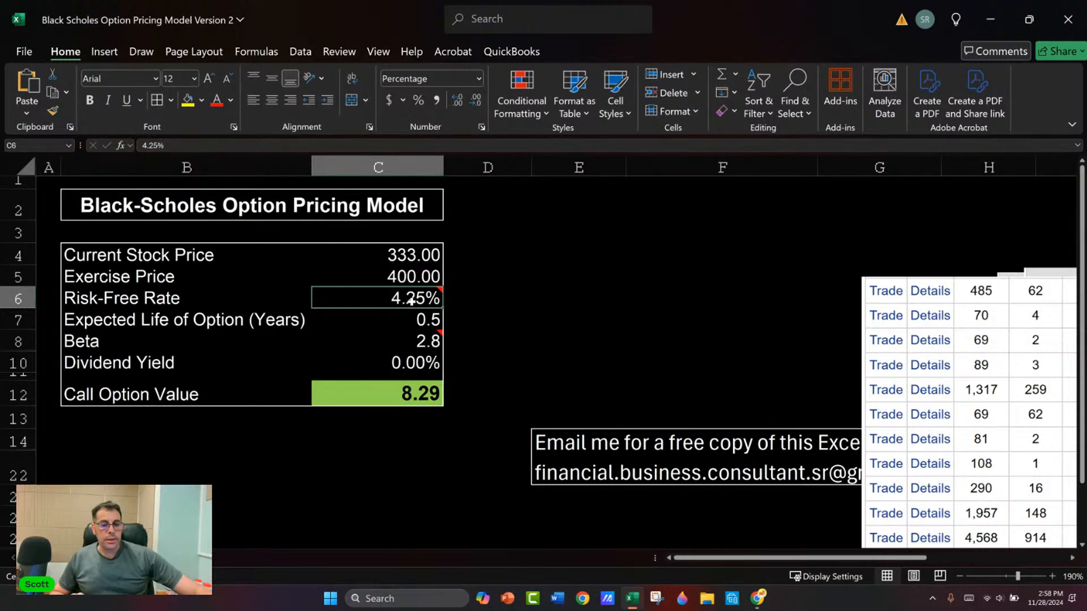
Step: Try a Beta of 5 in the model and change it to 1 to compare the call values
{"action": "left_click", "coordinate": [425, 341]}
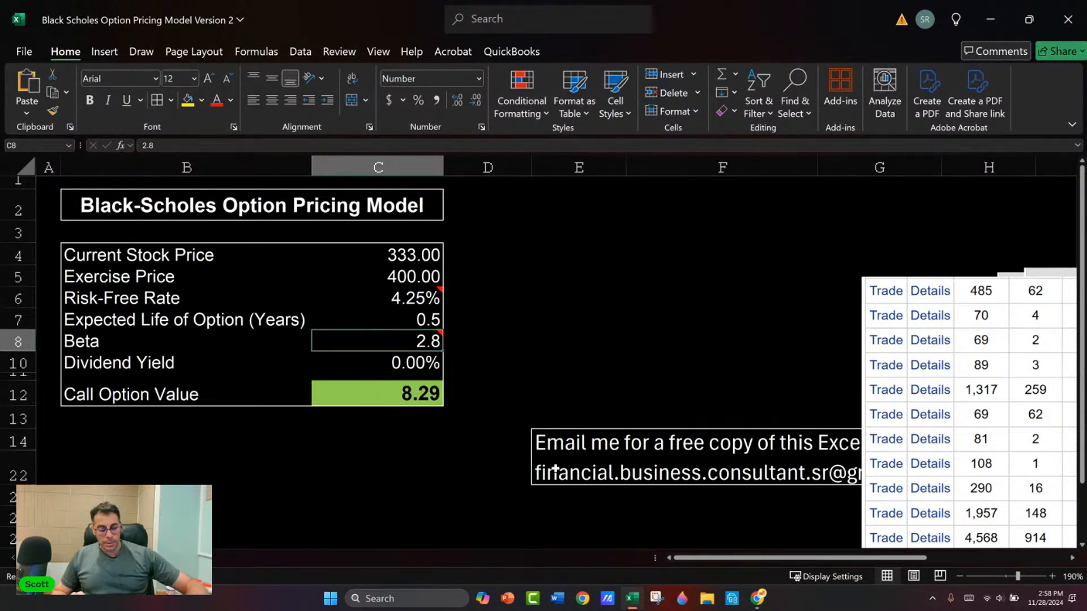
{"action": "type", "text": "5"}
{"action": "key", "text": "Return"}
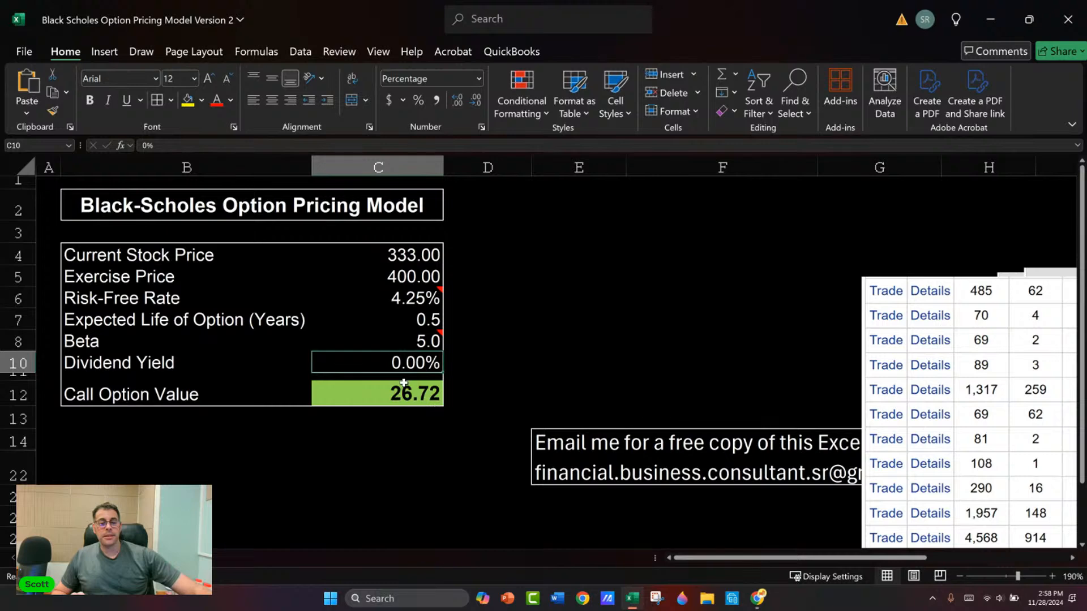
{"action": "mouse_move", "coordinate": [408, 342]}
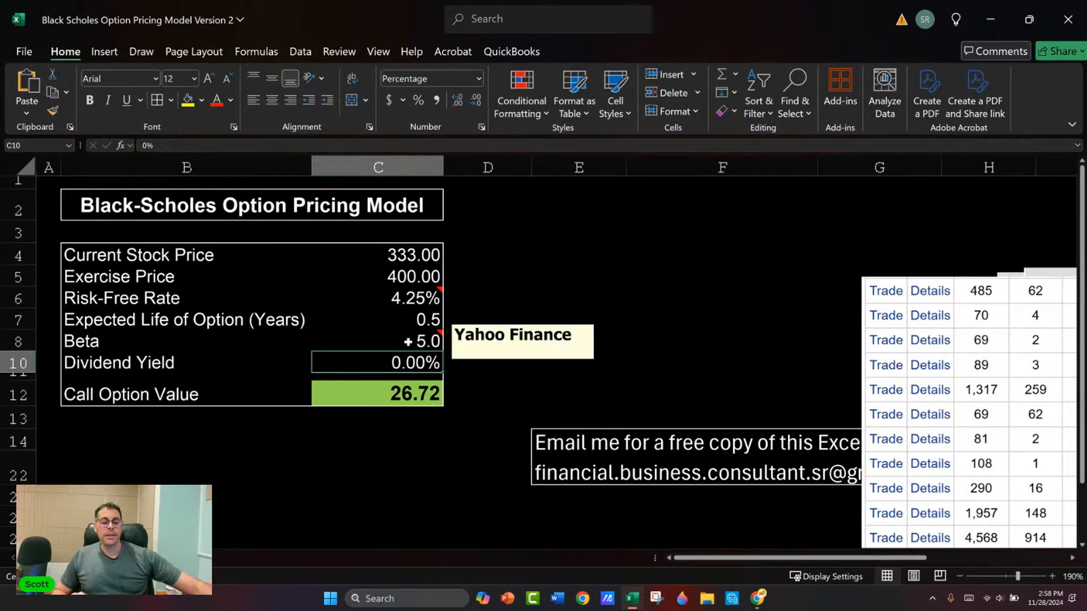
{"action": "key", "text": "Up"}
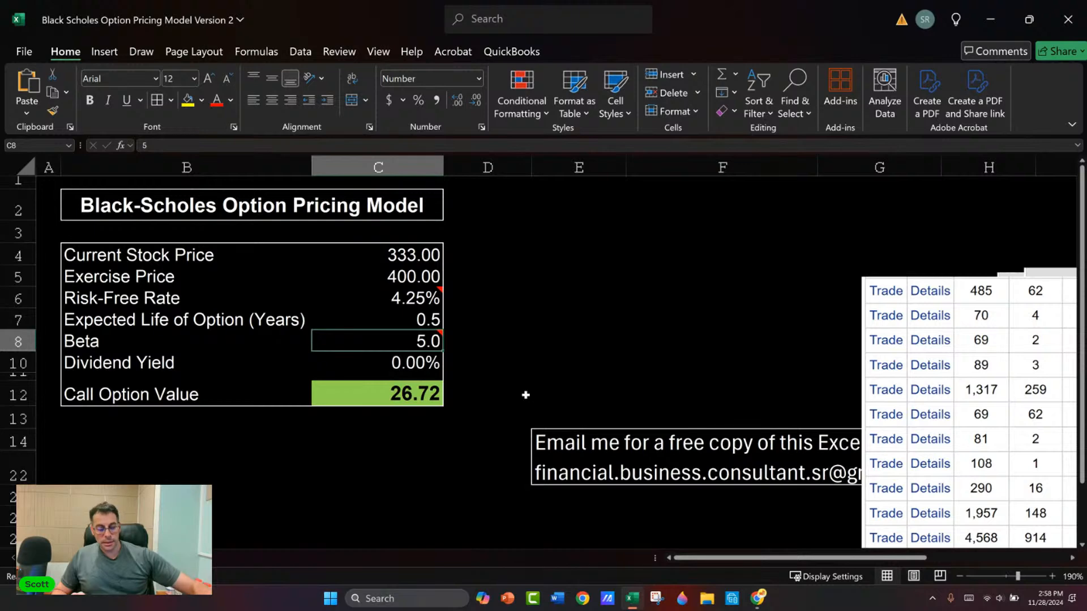
{"action": "type", "text": "1"}
{"action": "key", "text": "Return"}
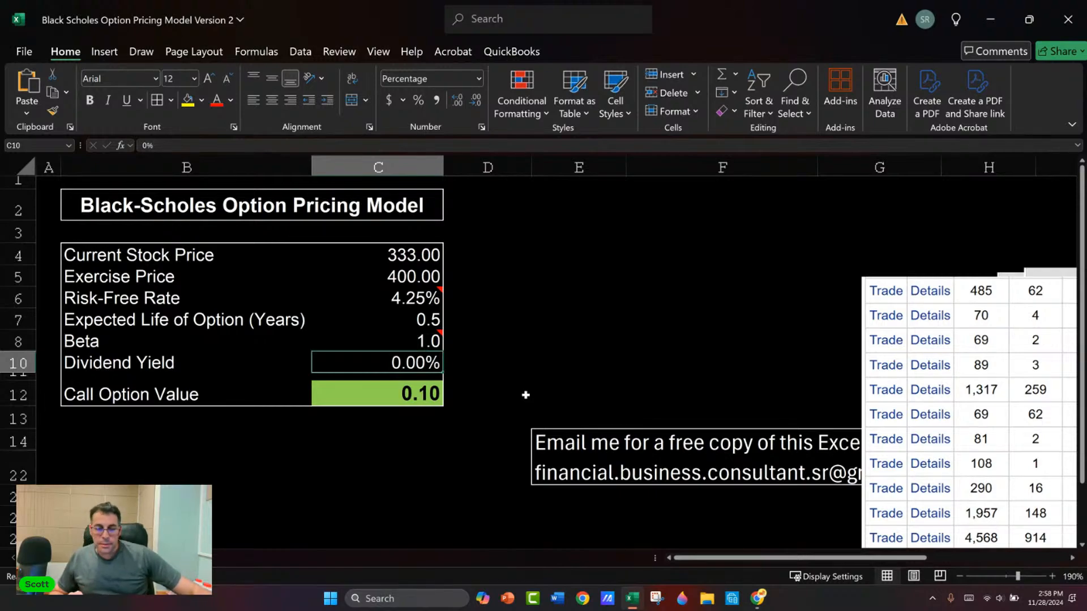
Step: Switch to the E*TRADE site and look up the quote for the symbol PDD
{"action": "key", "text": "alt+Tab"}
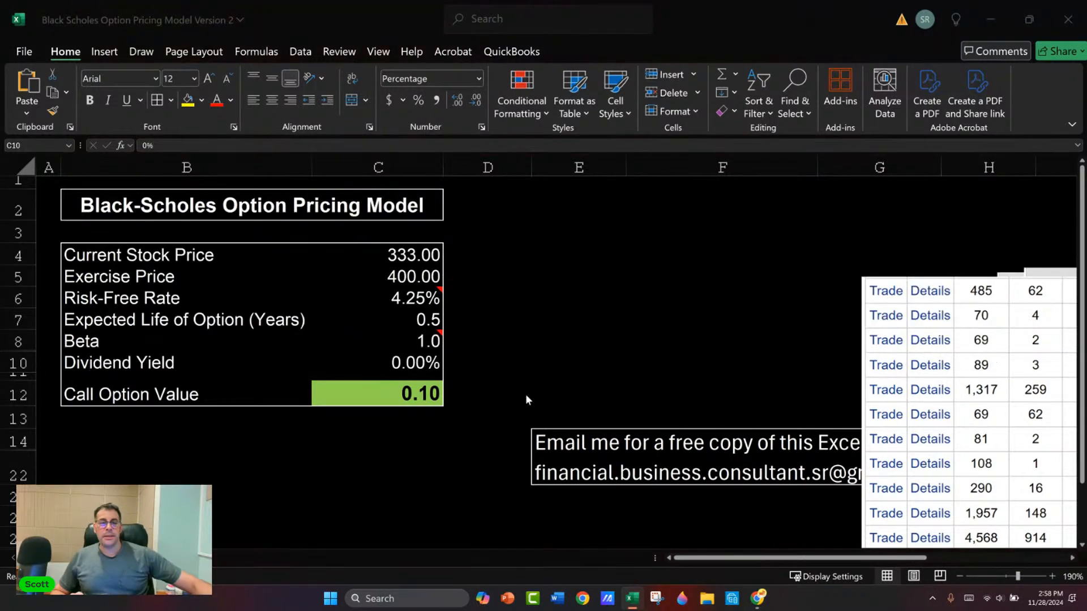
{"action": "scroll", "coordinate": [287, 234], "scroll_direction": "up", "scroll_amount": 20}
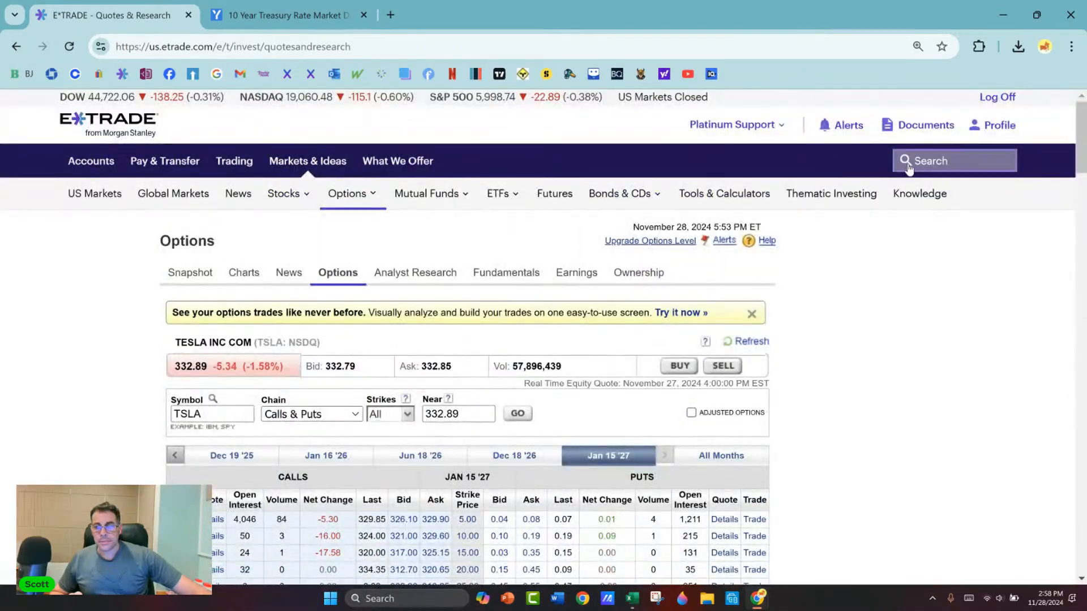
{"action": "left_click", "coordinate": [916, 161]}
{"action": "type", "text": "p"}
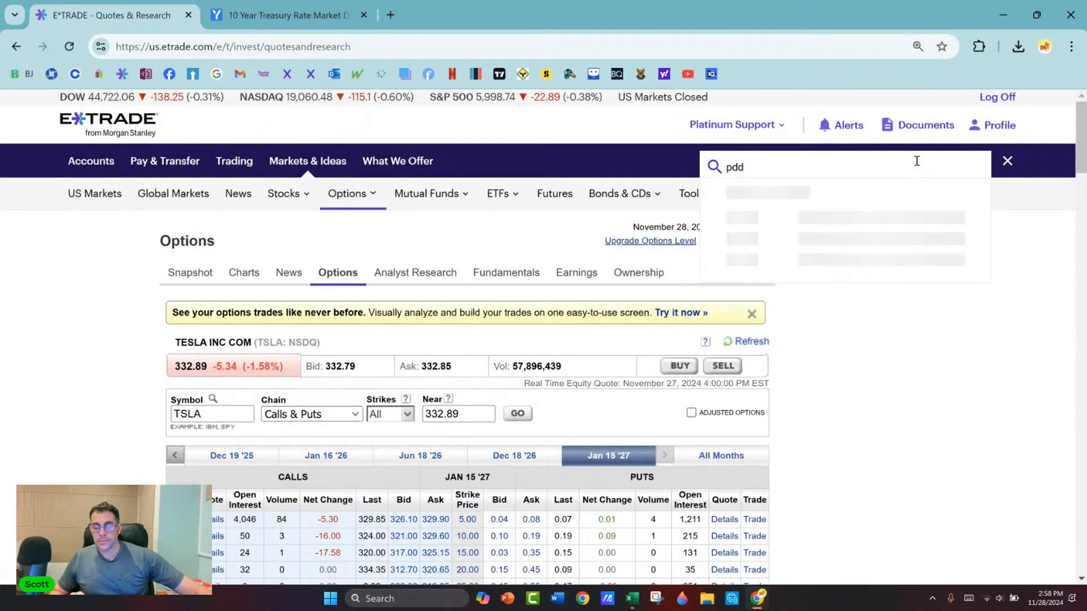
{"action": "type", "text": "dd"}
{"action": "left_click", "coordinate": [817, 233]}
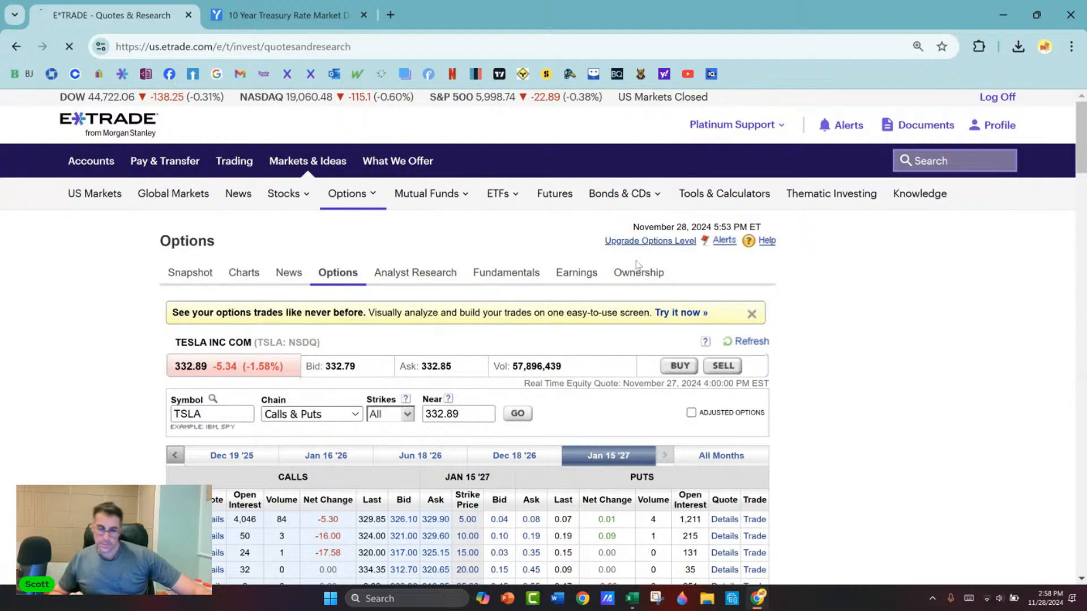
Step: Open the options chain for PDD Holdings
{"action": "scroll", "coordinate": [125, 361], "scroll_direction": "down", "scroll_amount": 2}
{"action": "left_click", "coordinate": [260, 339]}
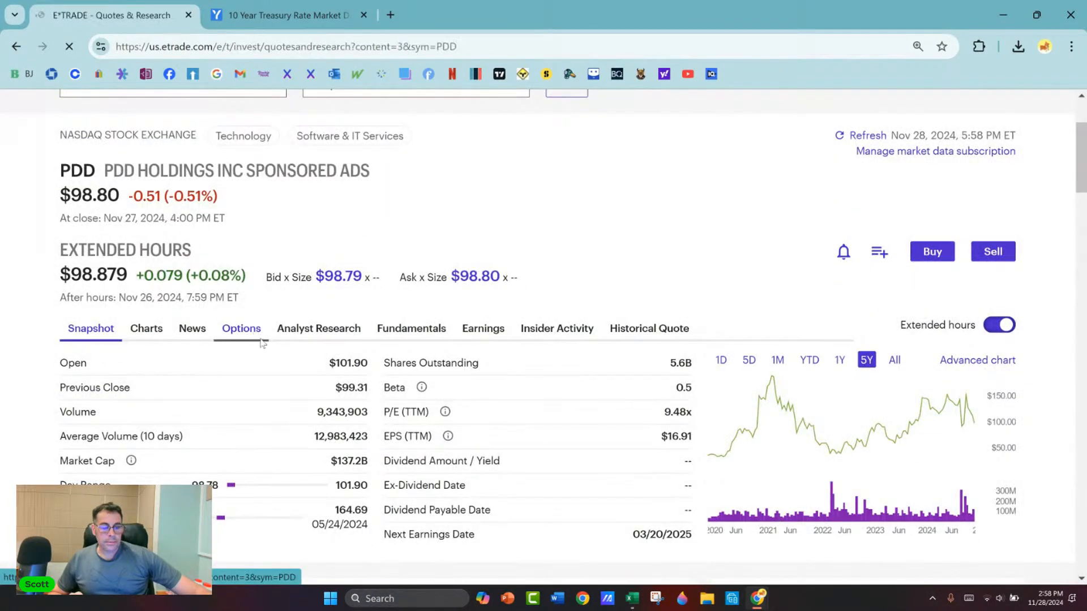
{"action": "scroll", "coordinate": [669, 245], "scroll_direction": "down", "scroll_amount": 4}
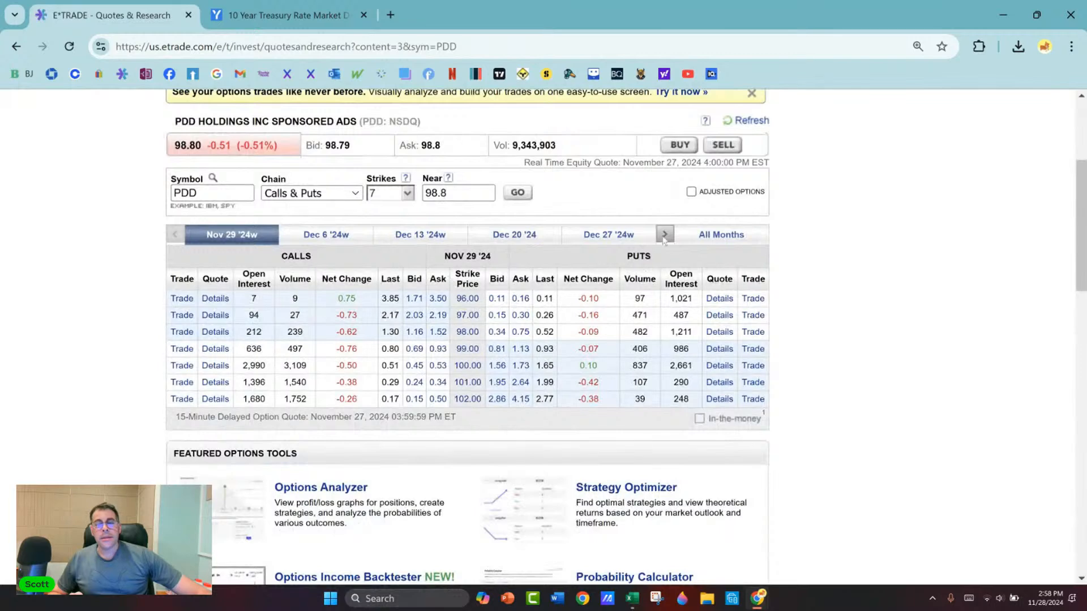
Step: Page the PDD chain's expiration dates forward to the May 16 '25 to Dec 19 '25 range
{"action": "left_click", "coordinate": [664, 234]}
{"action": "left_click", "coordinate": [664, 234]}
{"action": "left_click", "coordinate": [664, 235]}
{"action": "left_click", "coordinate": [664, 234]}
{"action": "left_click", "coordinate": [664, 234]}
{"action": "left_click", "coordinate": [665, 234]}
{"action": "left_click", "coordinate": [664, 235]}
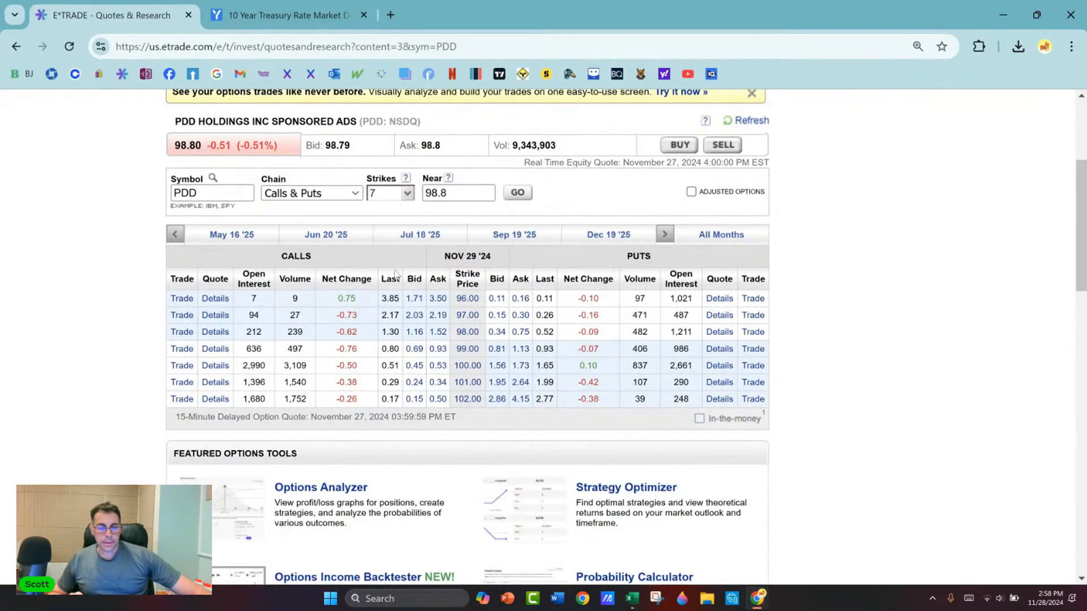
Step: Show 11 strikes in the PDD chain and capture a snip of the Nov 29 '24 calls for strikes 94 to 104
{"action": "left_click", "coordinate": [408, 193]}
{"action": "left_click", "coordinate": [378, 256]}
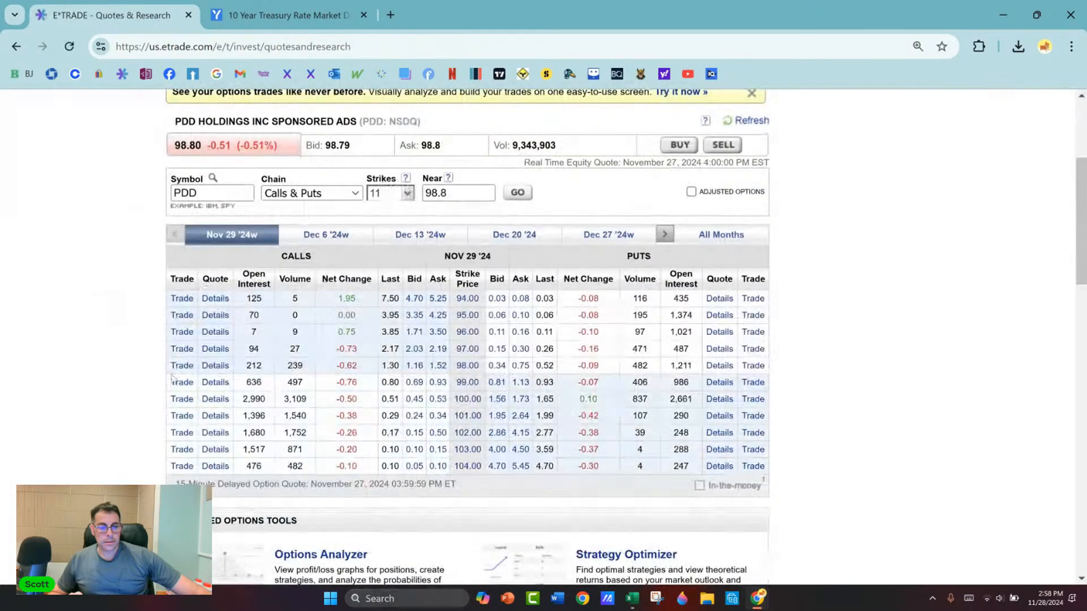
{"action": "left_click", "coordinate": [655, 598]}
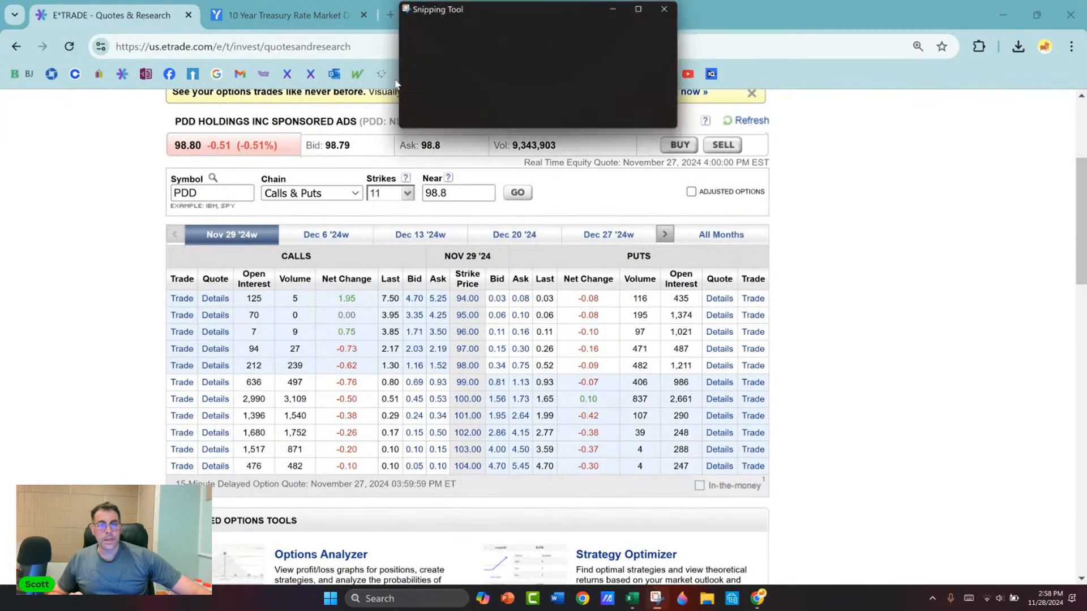
{"action": "left_click", "coordinate": [438, 30]}
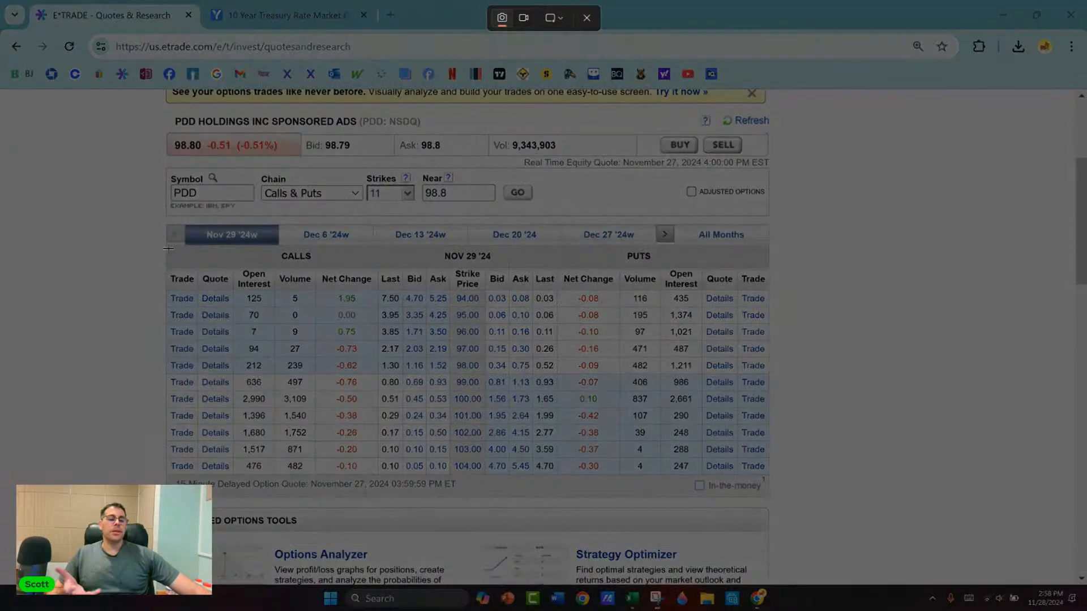
{"action": "left_click_drag", "start_coordinate": [163, 243], "coordinate": [487, 477]}
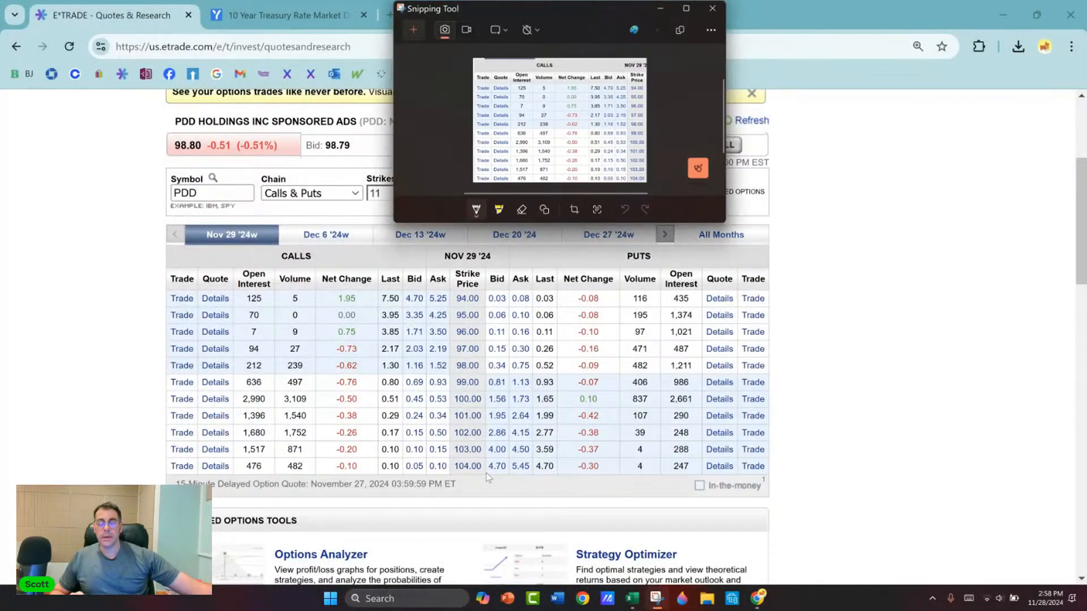
{"action": "left_click", "coordinate": [712, 9]}
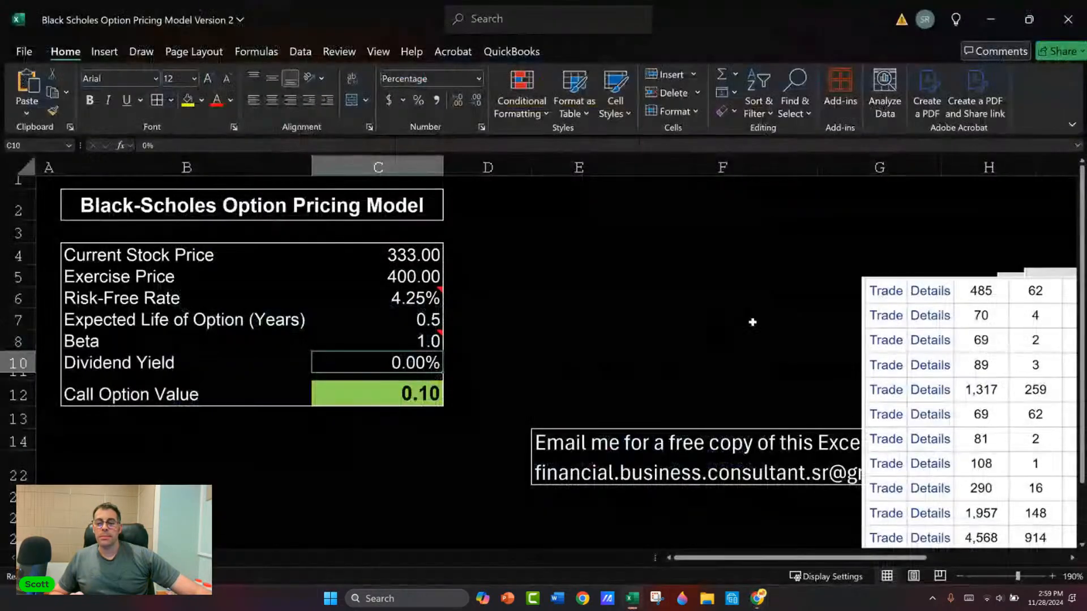
Step: Move the Tesla snip aside, paste the PDD calls snip beside the Black-Scholes model and size it to span columns D to G
{"action": "left_click_drag", "start_coordinate": [874, 343], "coordinate": [1033, 341]}
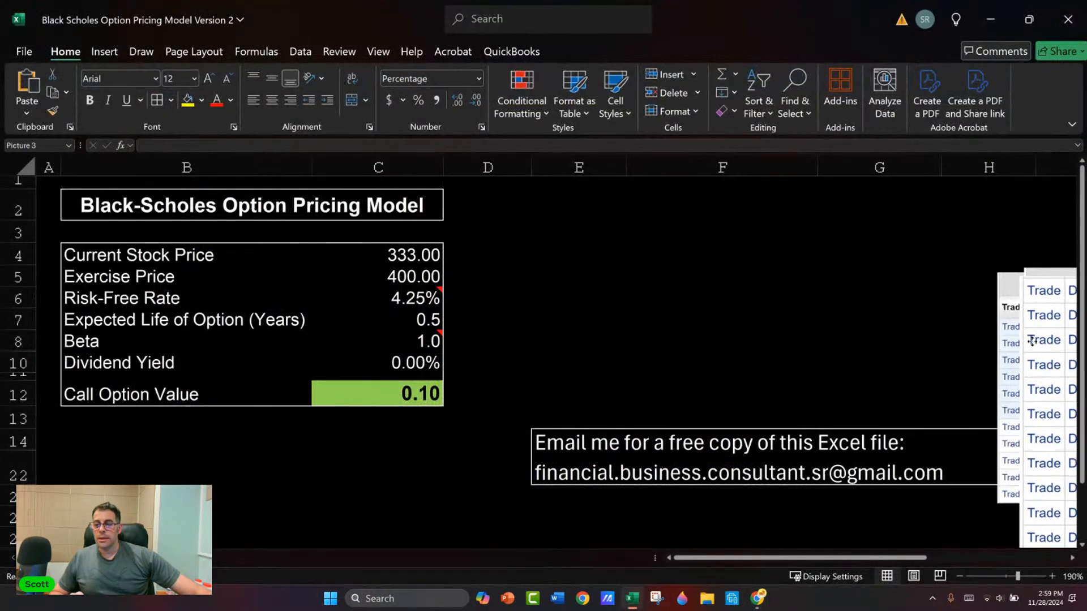
{"action": "left_click", "coordinate": [579, 228]}
{"action": "key", "text": "ctrl+v"}
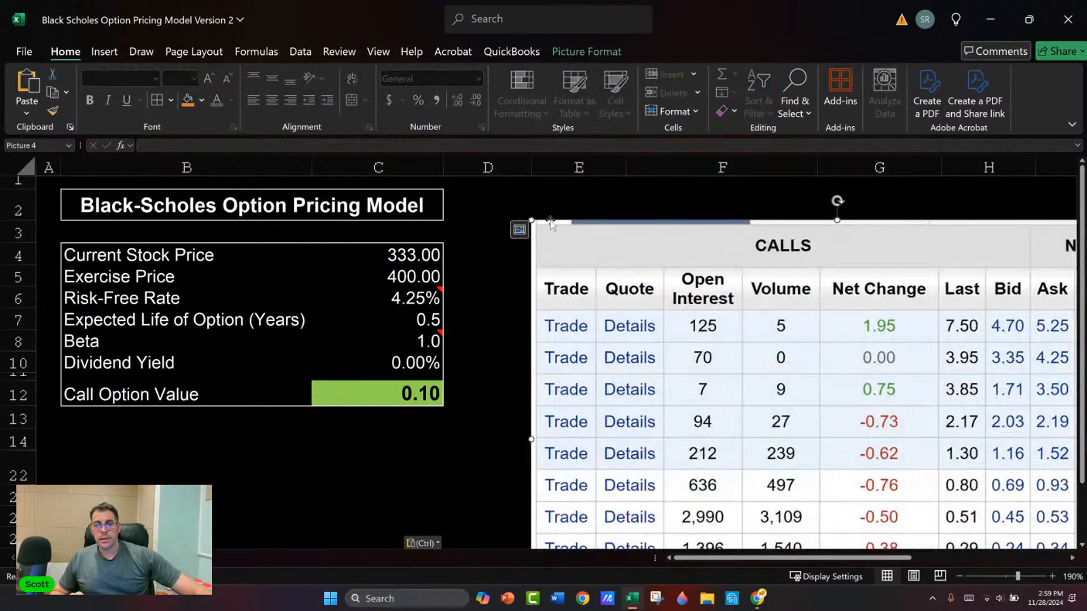
{"action": "left_click_drag", "start_coordinate": [569, 252], "coordinate": [524, 204]}
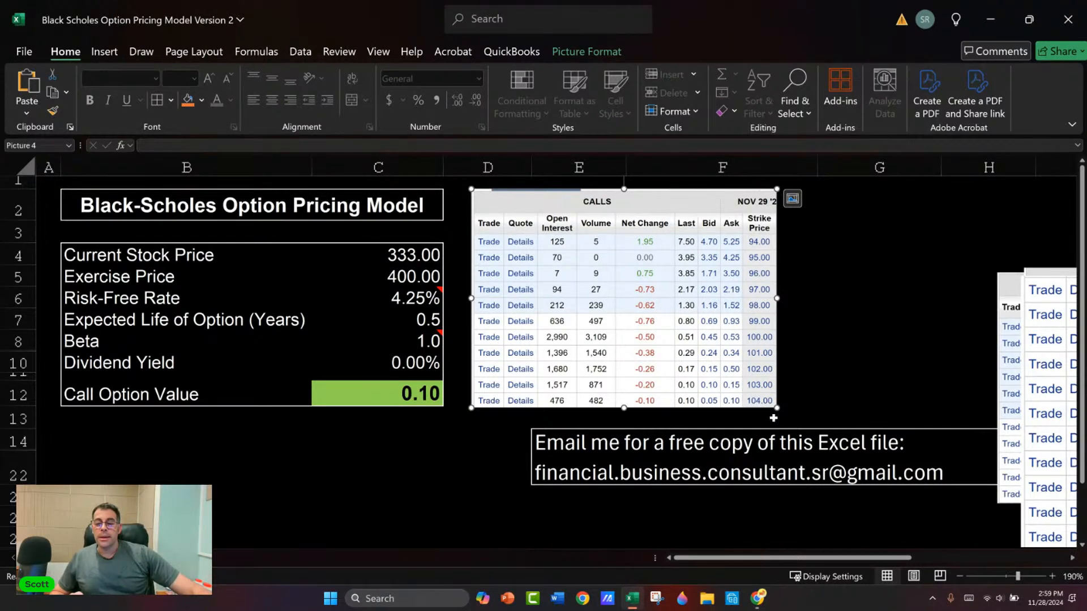
{"action": "left_click_drag", "start_coordinate": [777, 411], "coordinate": [921, 511]}
{"action": "left_click", "coordinate": [452, 357]}
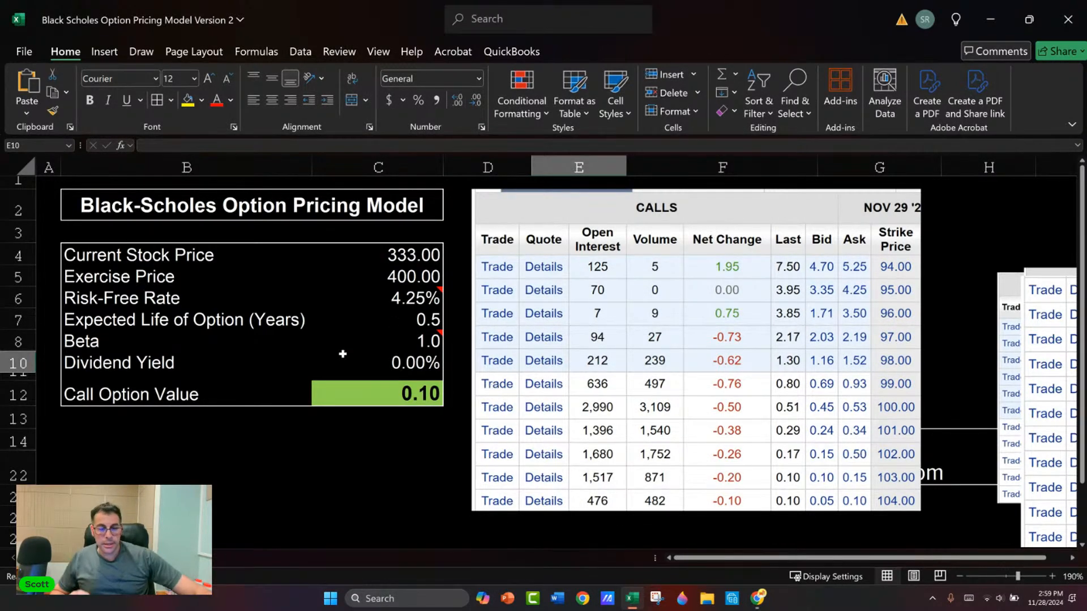
Step: Check PDD's share price on E*TRADE, then set the model's current stock price to 99 and exercise price to 104
{"action": "left_click", "coordinate": [407, 254]}
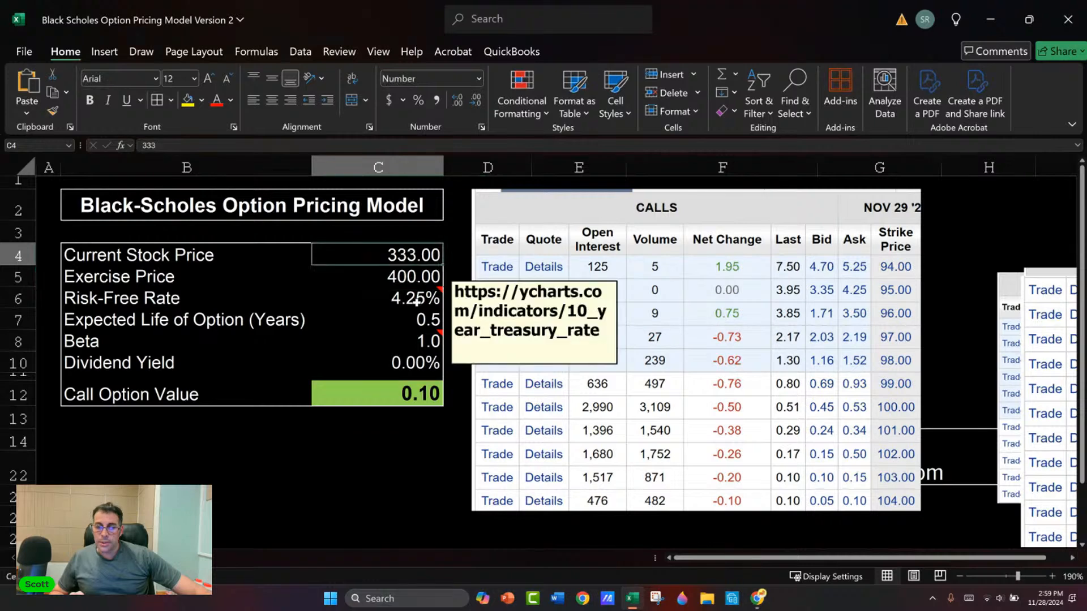
{"action": "key", "text": "Down"}
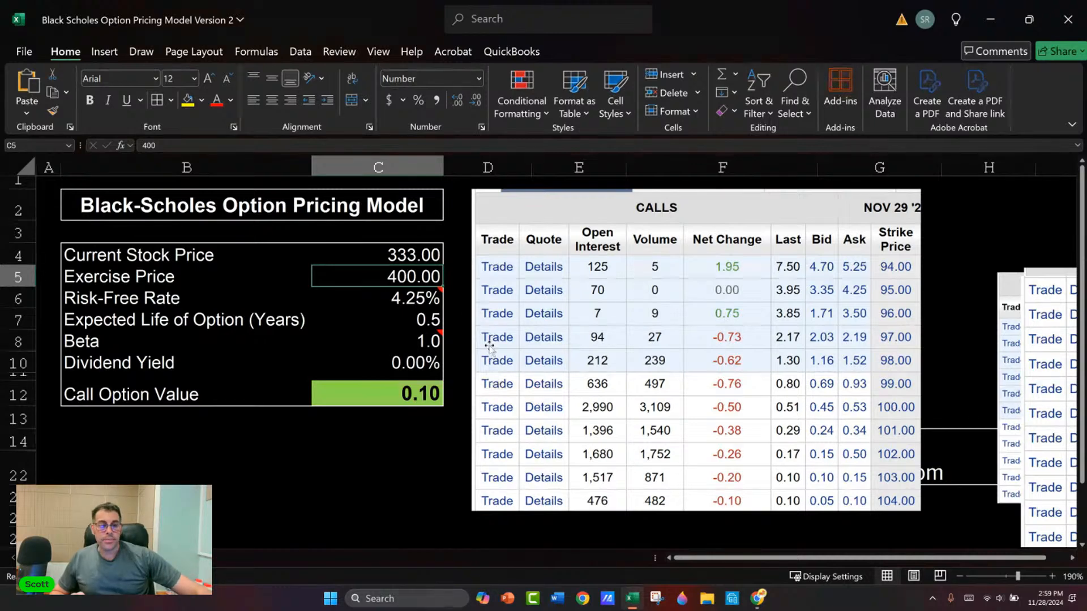
{"action": "key", "text": "alt+Tab"}
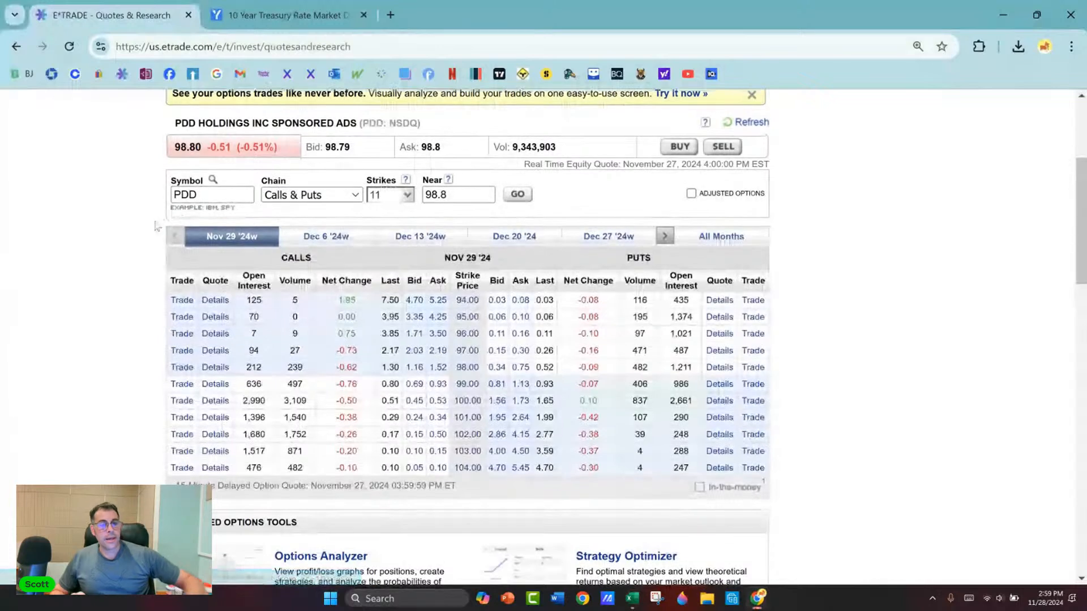
{"action": "scroll", "coordinate": [188, 283], "scroll_direction": "up", "scroll_amount": 1}
{"action": "key", "text": "alt+Tab"}
{"action": "key", "text": "Up"}
{"action": "type", "text": "99"}
{"action": "key", "text": "Return"}
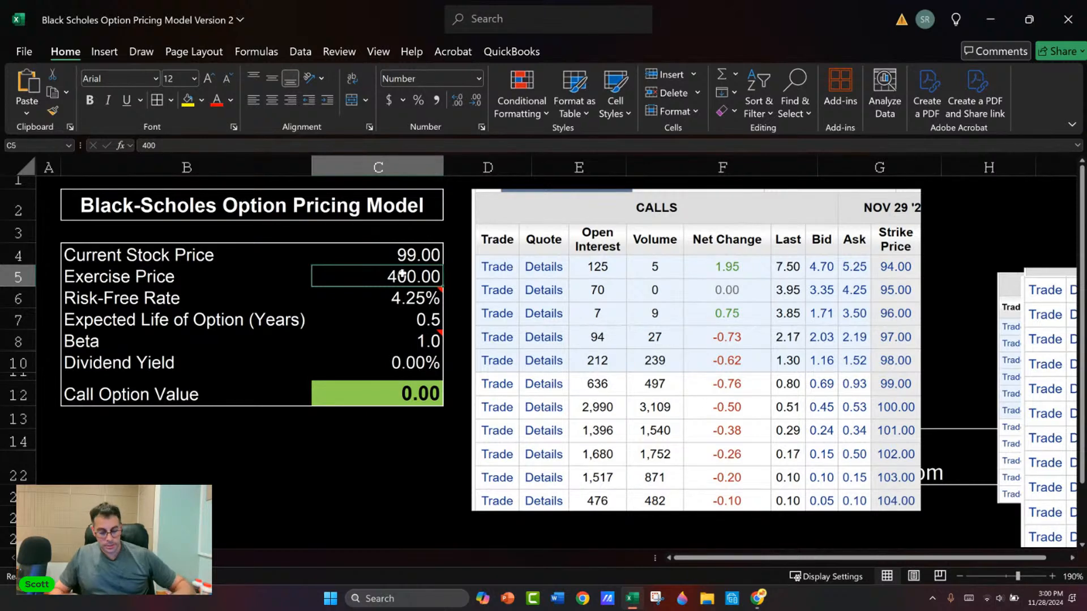
{"action": "type", "text": "104"}
{"action": "key", "text": "Return"}
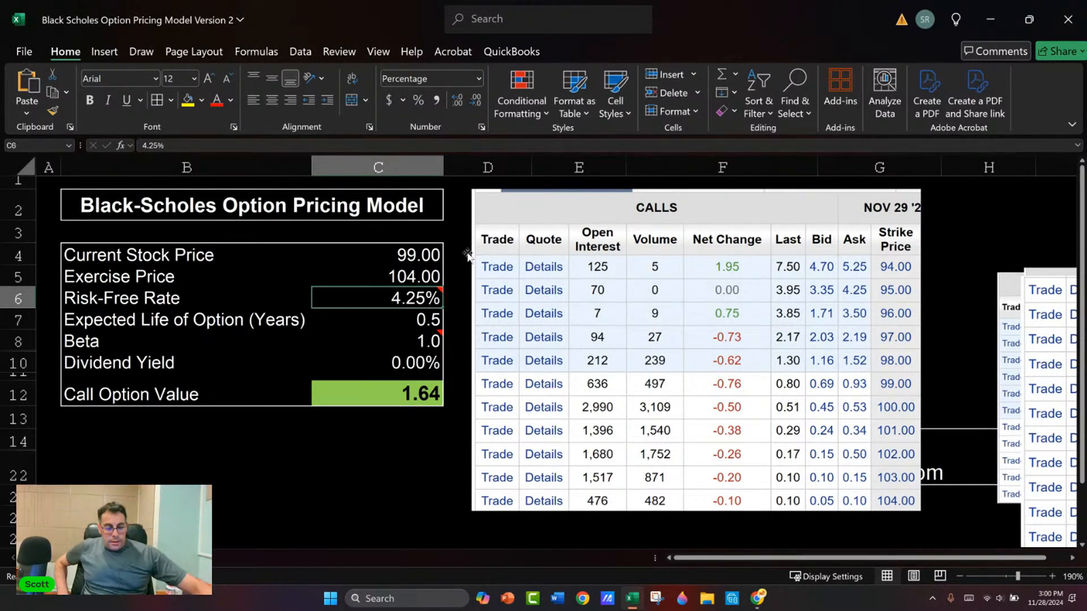
Step: Look up PDD's beta on the E*TRADE snapshot page and set the Excel model's beta to 0.5
{"action": "key", "text": "alt+Tab"}
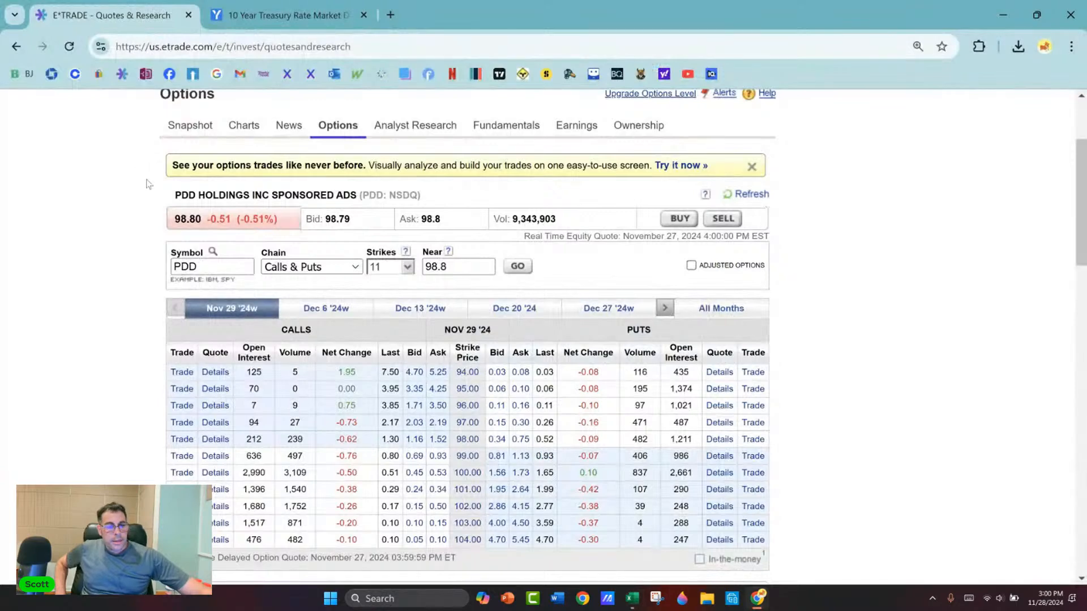
{"action": "left_click", "coordinate": [183, 135]}
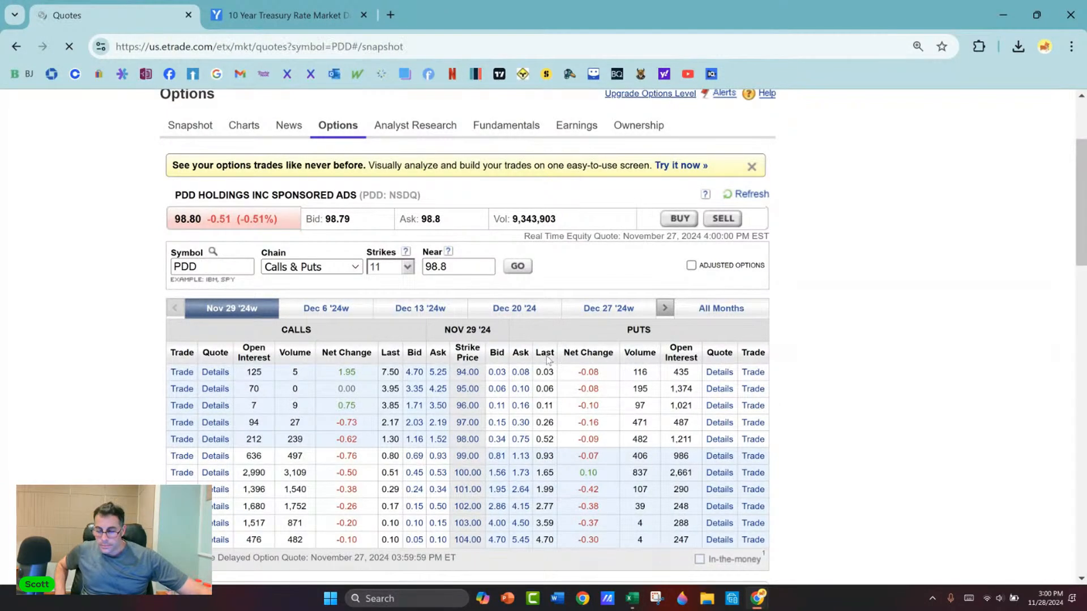
{"action": "scroll", "coordinate": [605, 381], "scroll_direction": "down", "scroll_amount": 2}
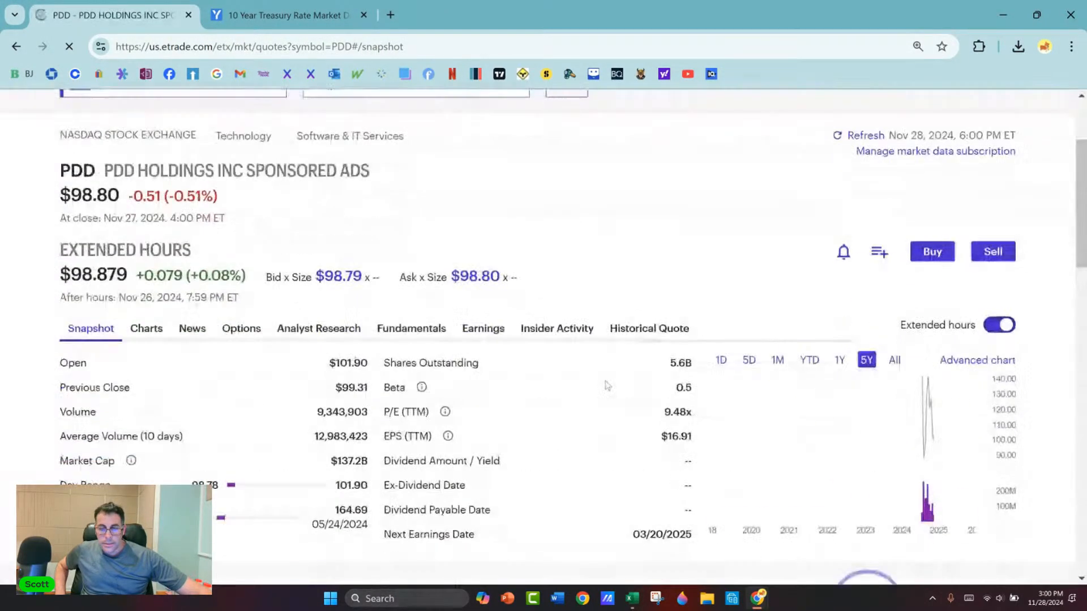
{"action": "key", "text": "alt+Tab"}
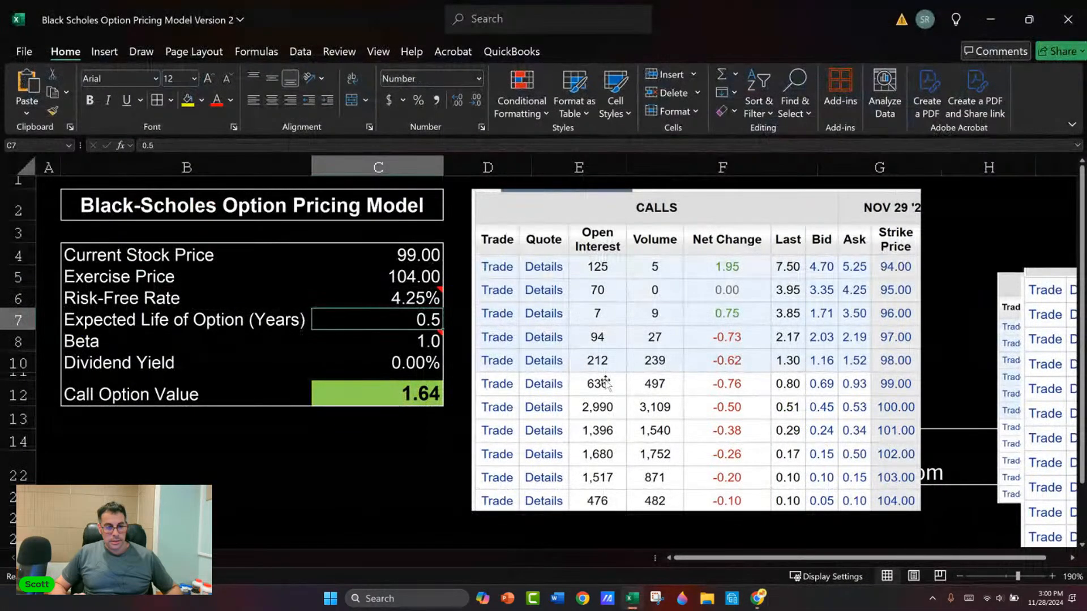
{"action": "key", "text": "Down"}
{"action": "key", "text": "Down"}
{"action": "key", "text": "Down"}
{"action": "key", "text": "Up"}
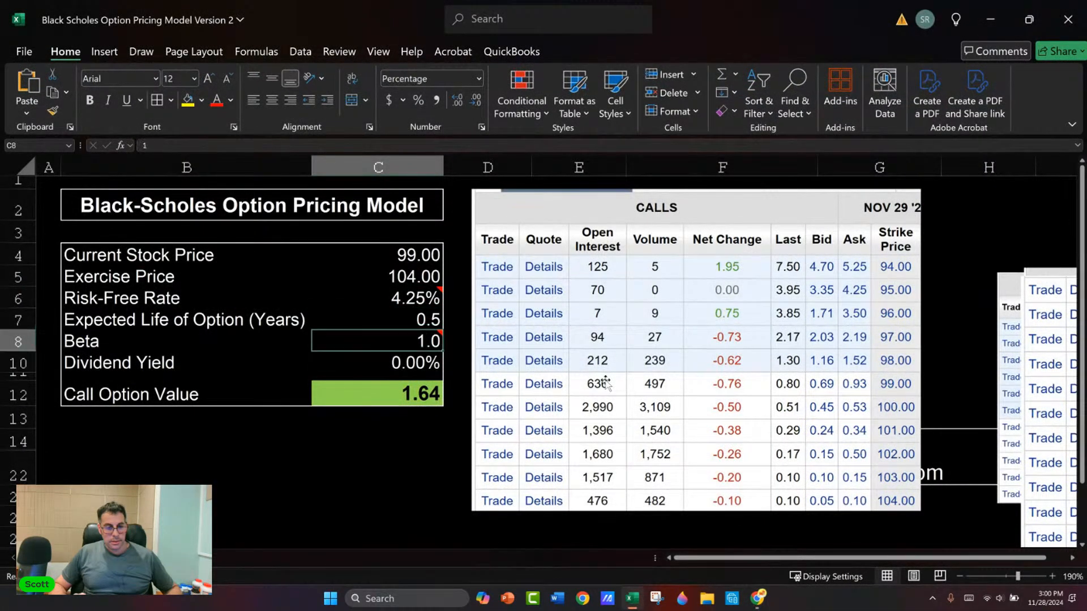
{"action": "key", "text": "Return"}
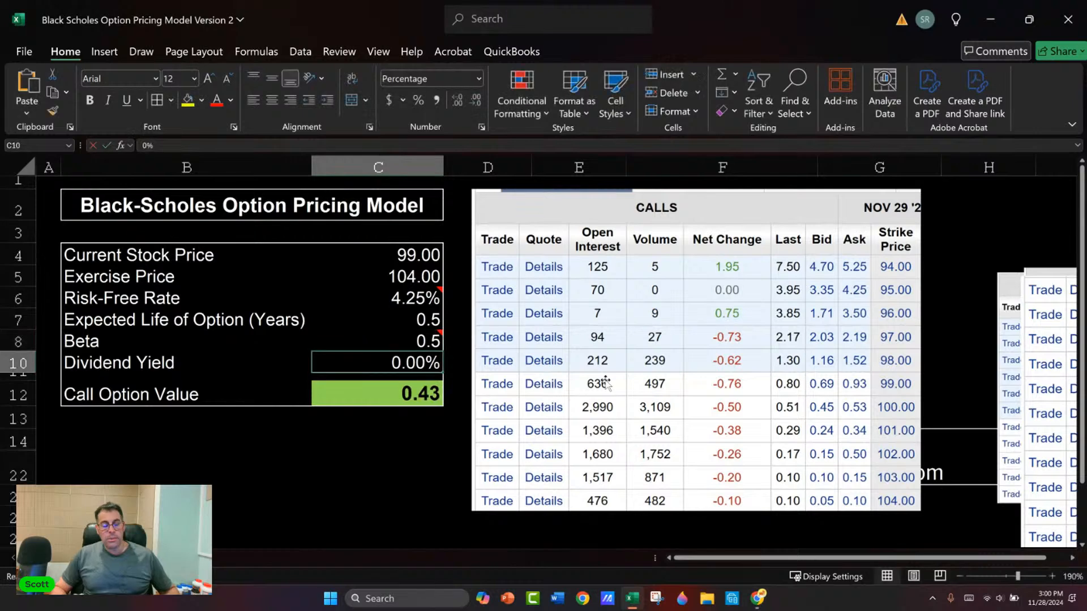
Step: Set the expected life of the option to 1 year
{"action": "key", "text": "Up"}
{"action": "key", "text": "Up"}
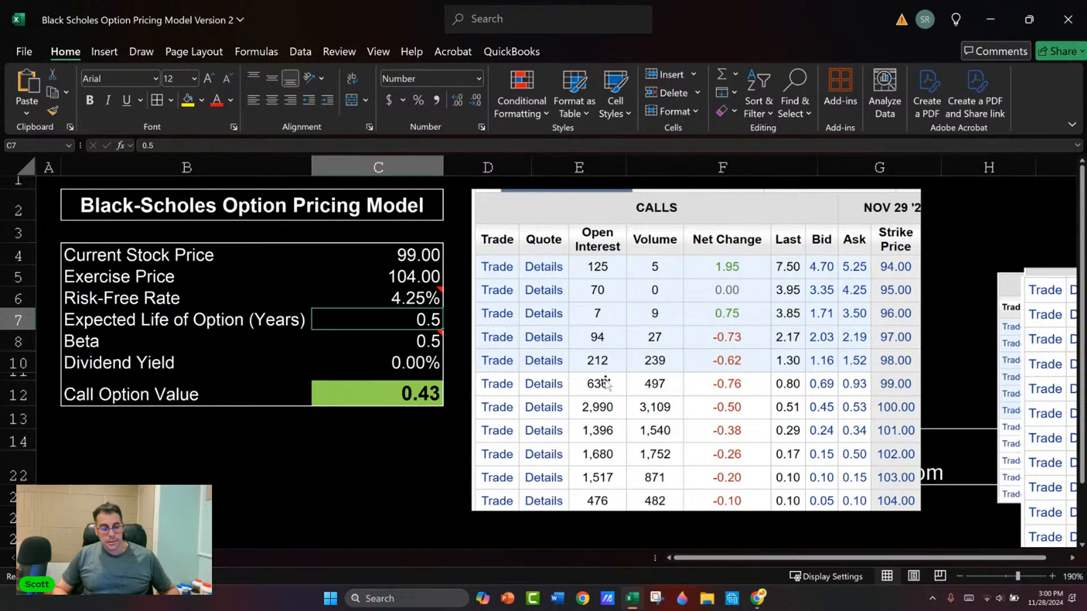
{"action": "type", "text": "1"}
{"action": "key", "text": "Return"}
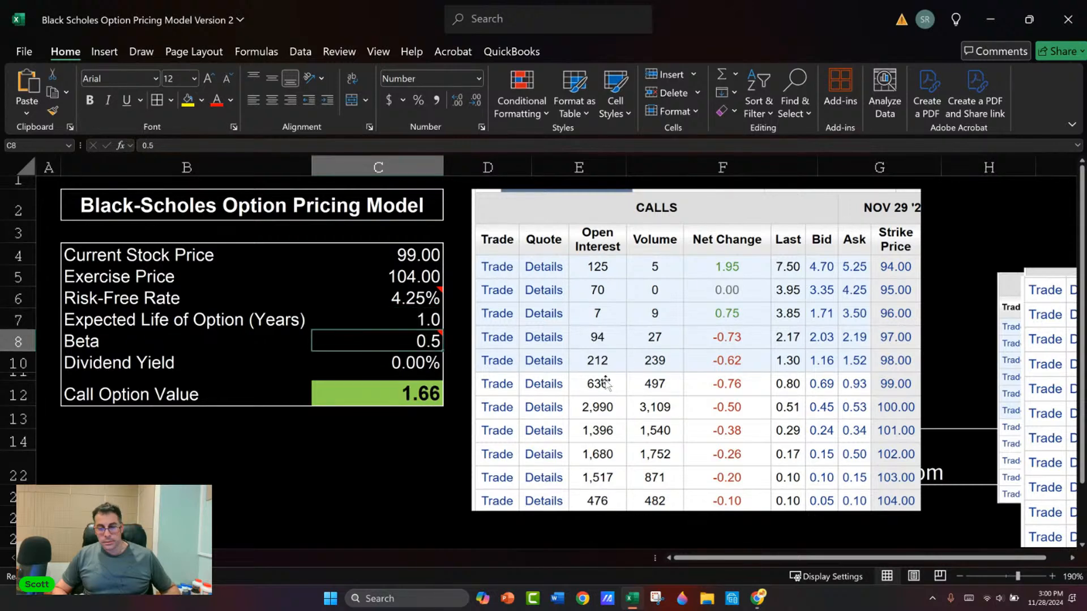
Step: Check the model's dividend yield input against PDD's dividend figures on the E*TRADE snapshot, and return to the Excel model
{"action": "key", "text": "Up"}
{"action": "key", "text": "Up"}
{"action": "key", "text": "Down"}
{"action": "key", "text": "Down"}
{"action": "key", "text": "Down"}
{"action": "key", "text": "Down"}
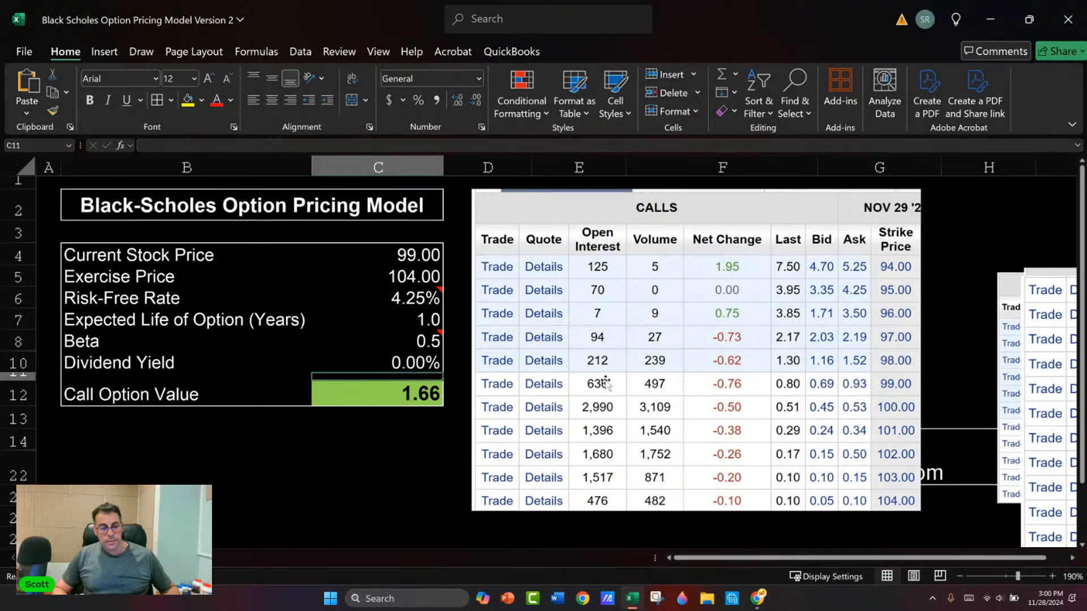
{"action": "key", "text": "Up"}
{"action": "key", "text": "Down"}
{"action": "key", "text": "Up"}
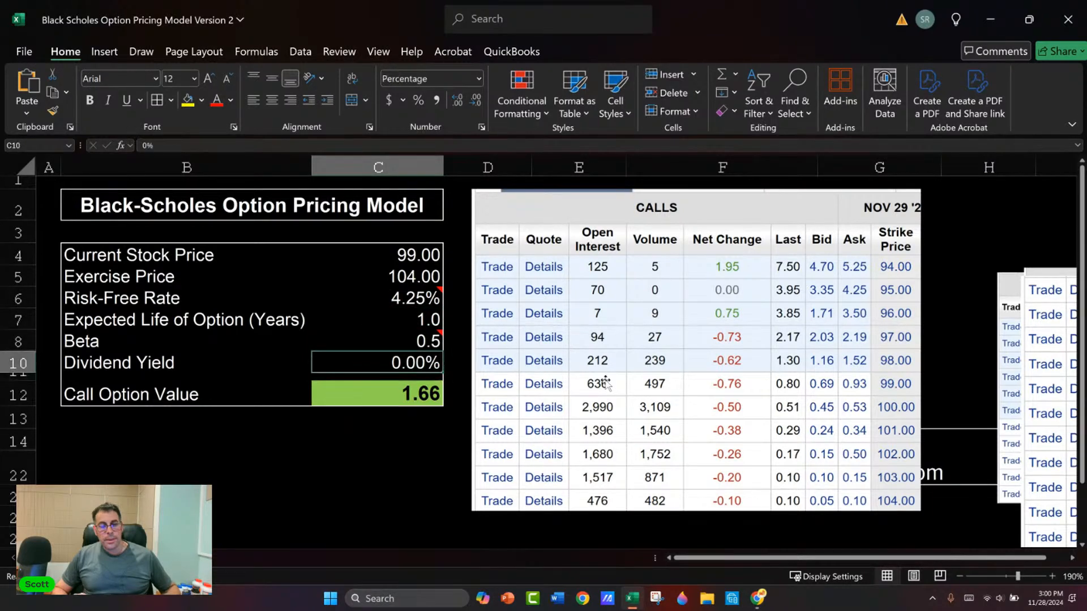
{"action": "key", "text": "alt+Tab"}
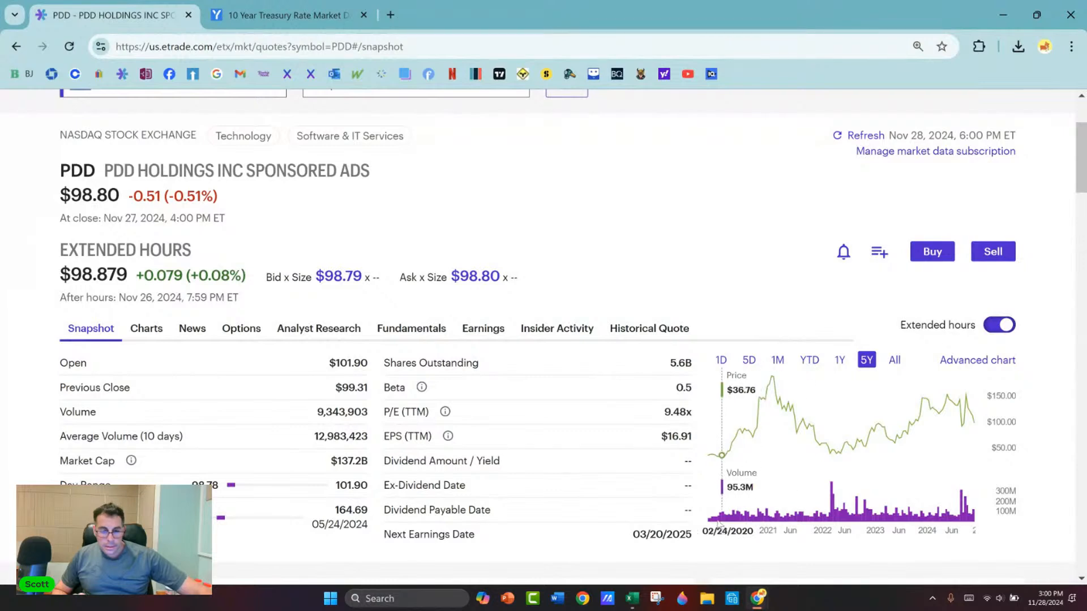
{"action": "key", "text": "alt+Tab"}
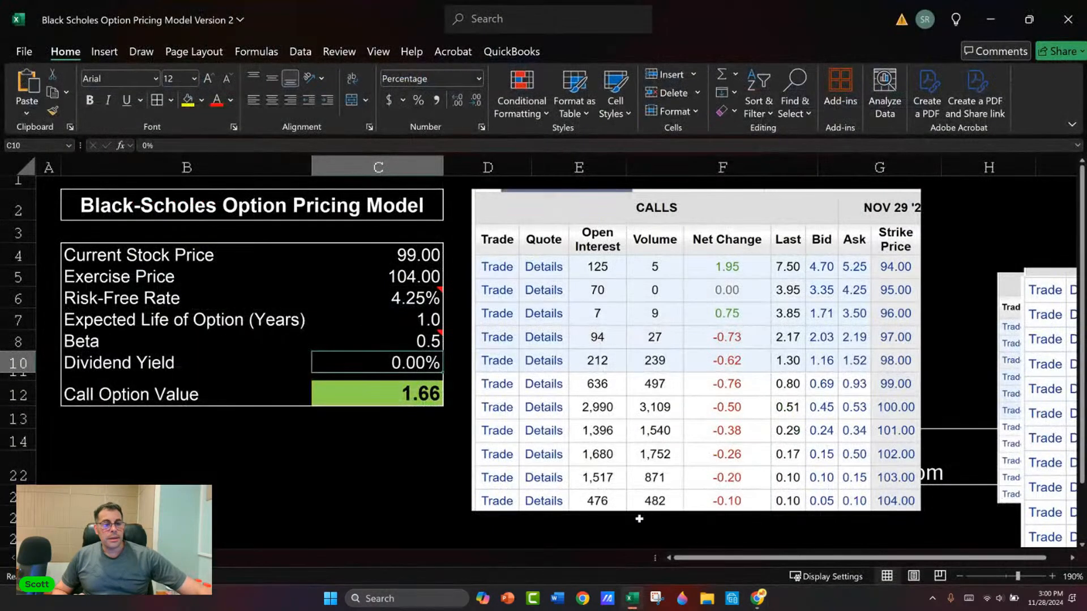
{"action": "key", "text": "Up"}
{"action": "key", "text": "Up"}
{"action": "key", "text": "Up"}
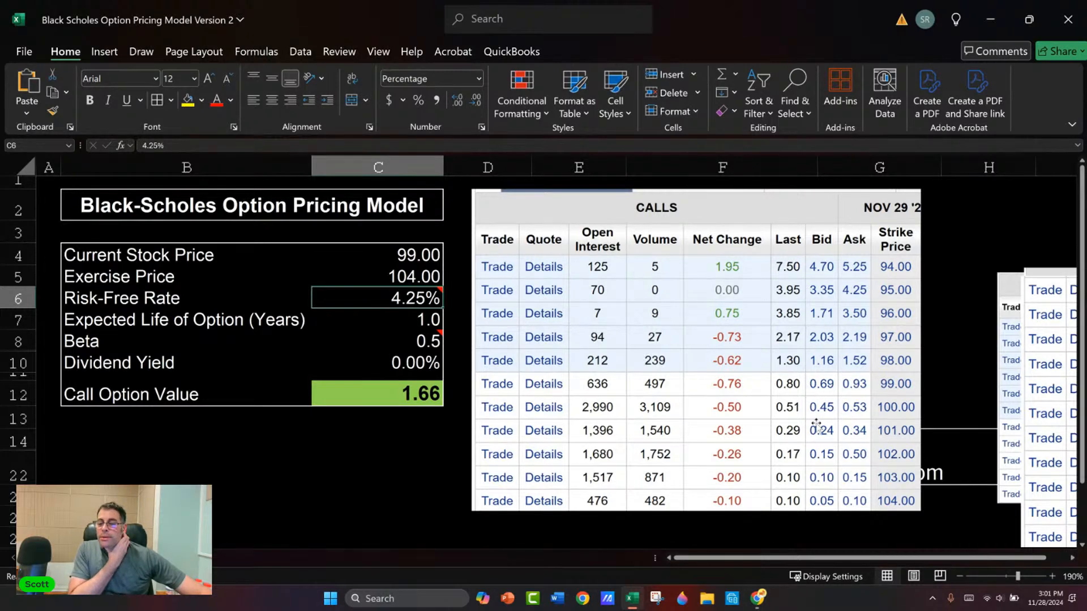
Step: Switch to E*TRADE, open PDD's options chain and show calls only with all strikes
{"action": "key", "text": "alt+Tab"}
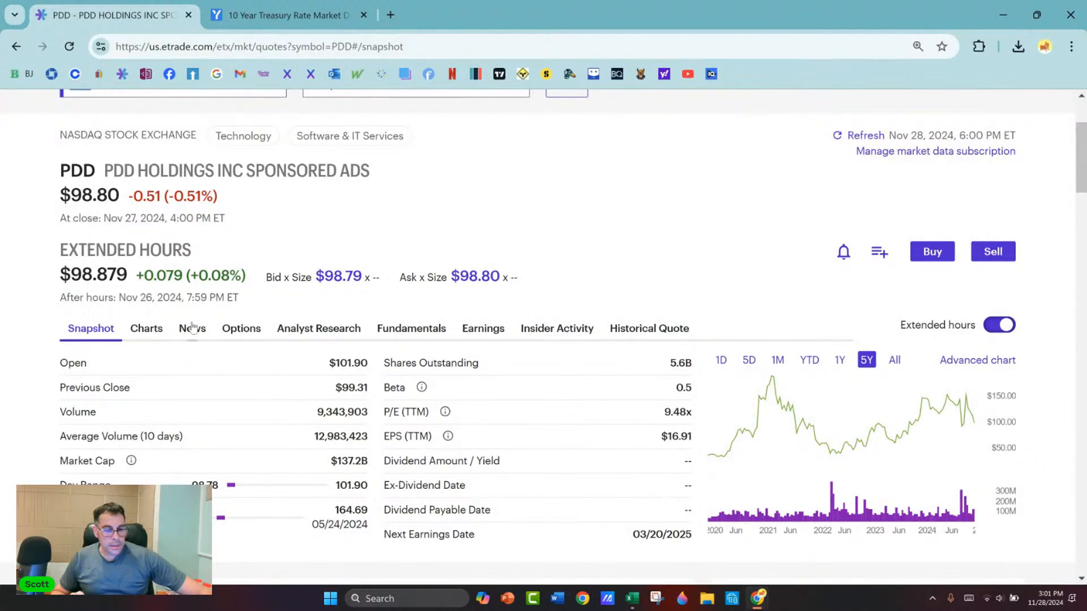
{"action": "left_click", "coordinate": [241, 328]}
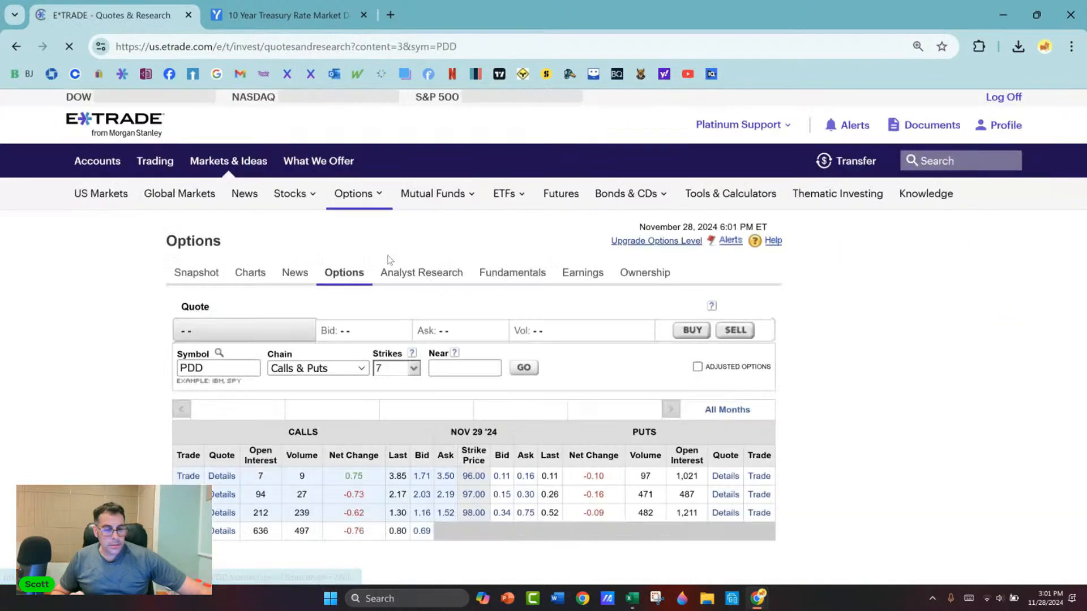
{"action": "scroll", "coordinate": [392, 237], "scroll_direction": "down", "scroll_amount": 4}
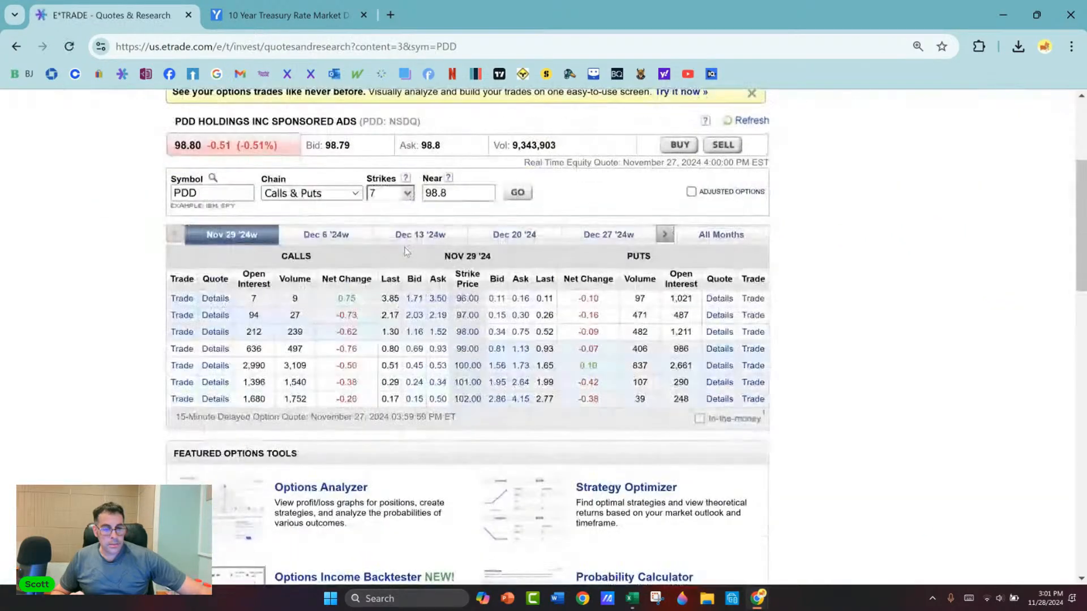
{"action": "left_click", "coordinate": [357, 194]}
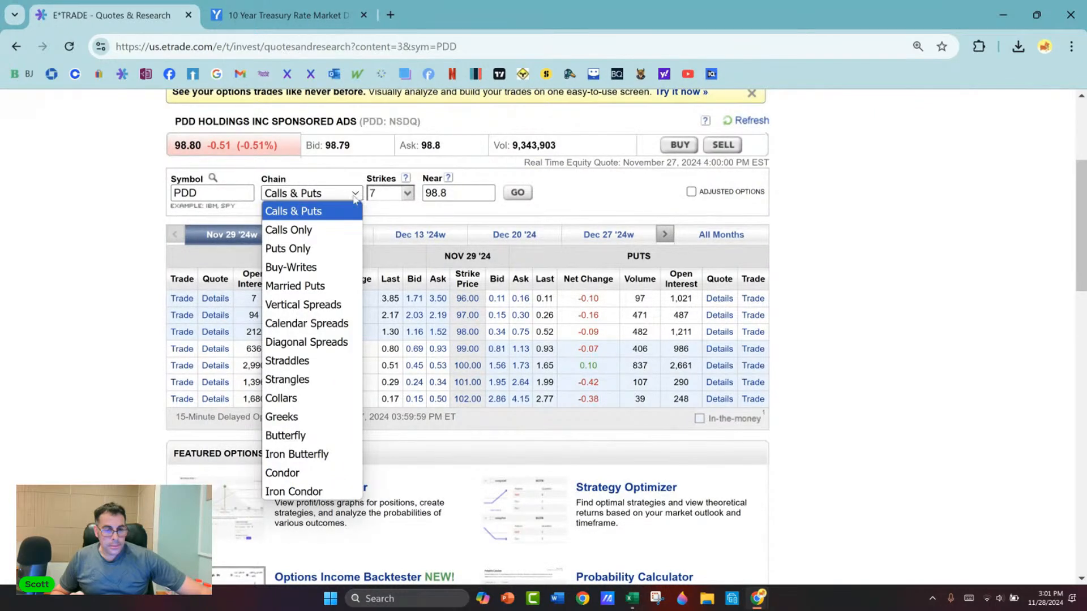
{"action": "left_click", "coordinate": [333, 229]}
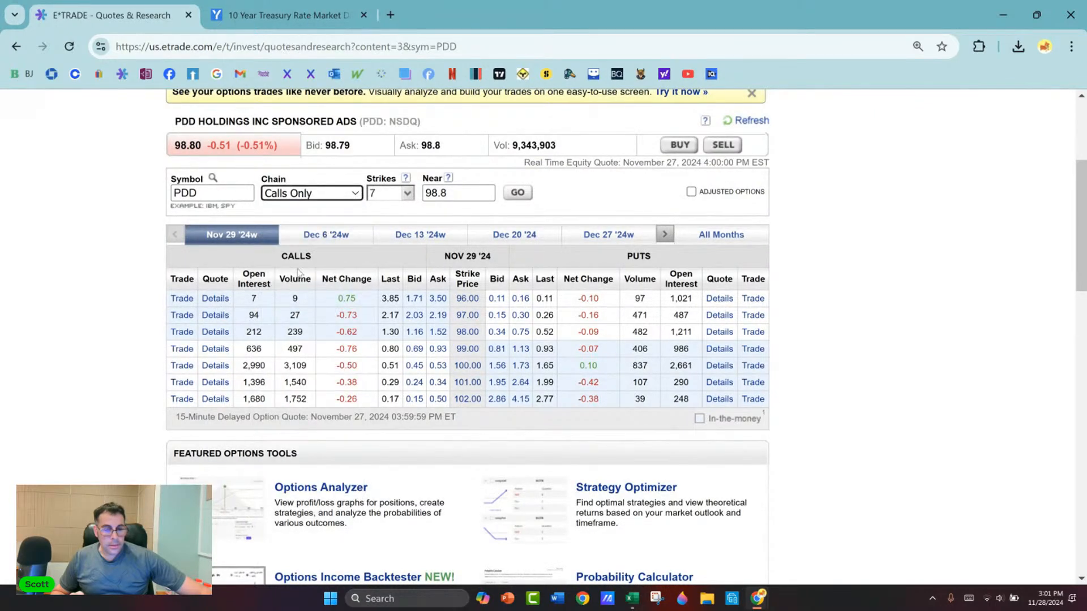
{"action": "left_click", "coordinate": [407, 193]}
{"action": "left_click", "coordinate": [383, 274]}
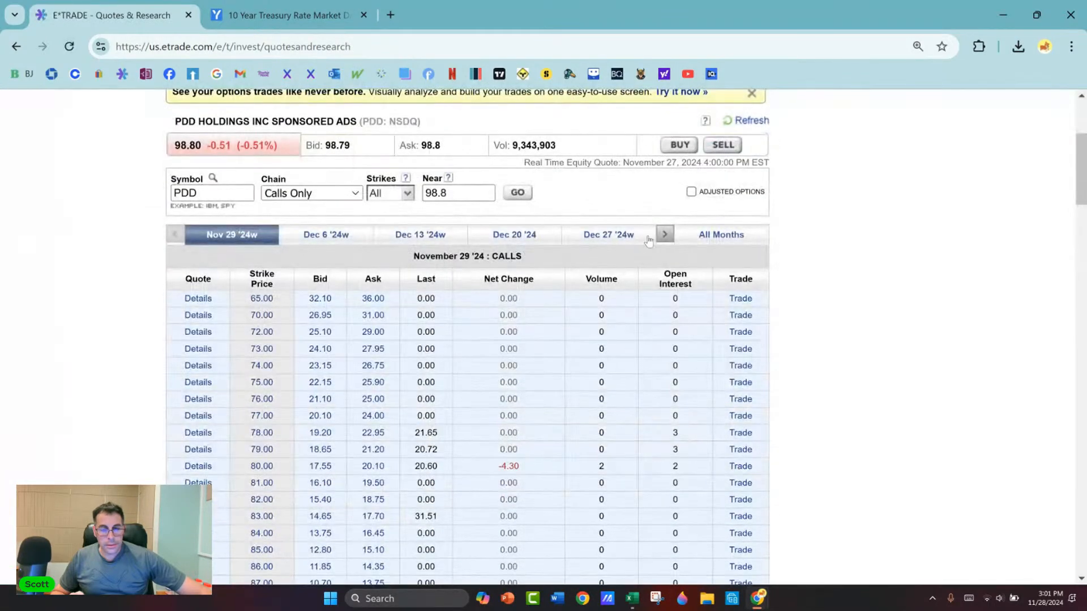
Step: Open the Dec 19 '25 expiration of the PDD calls and examine the bid, ask and last prices across the strikes
{"action": "left_click", "coordinate": [665, 235]}
{"action": "left_click", "coordinate": [665, 235]}
{"action": "left_click", "coordinate": [665, 235]}
{"action": "left_click", "coordinate": [665, 235]}
{"action": "left_click", "coordinate": [664, 235]}
{"action": "left_click", "coordinate": [665, 235]}
{"action": "left_click", "coordinate": [665, 235]}
{"action": "left_click", "coordinate": [664, 235]}
{"action": "left_click", "coordinate": [665, 235]}
{"action": "left_click", "coordinate": [665, 235]}
{"action": "left_click", "coordinate": [665, 235]}
{"action": "left_click", "coordinate": [665, 235]}
{"action": "left_click", "coordinate": [514, 235]}
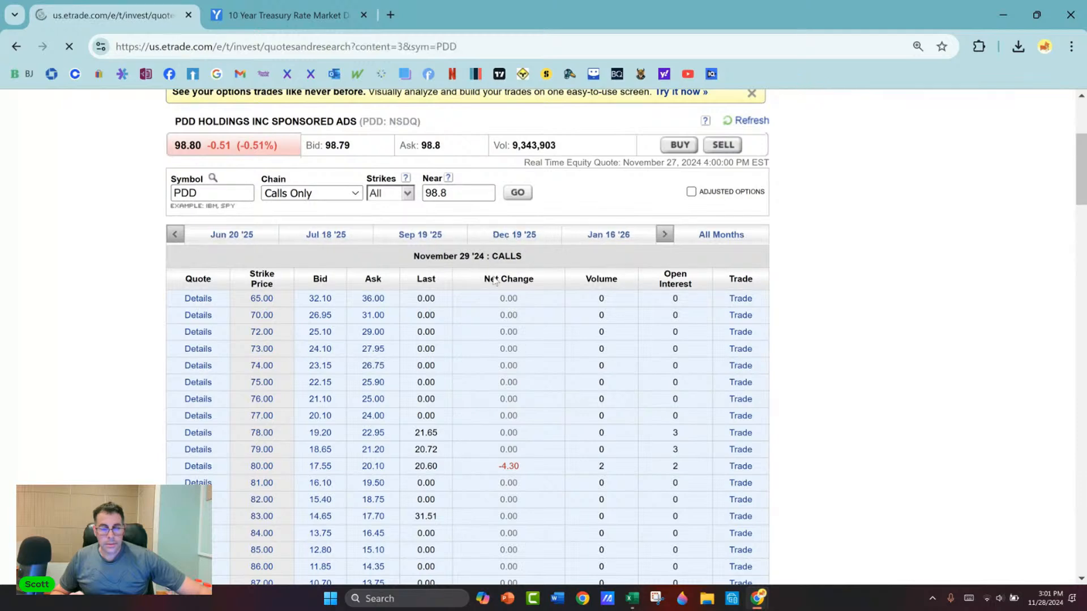
{"action": "scroll", "coordinate": [187, 258], "scroll_direction": "down", "scroll_amount": 5}
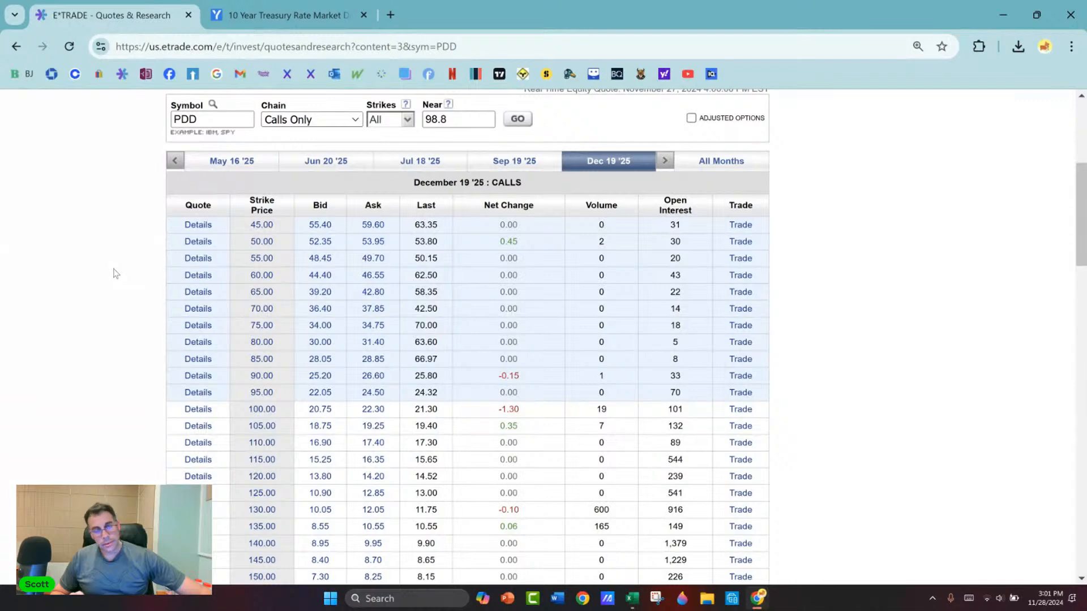
{"action": "scroll", "coordinate": [118, 272], "scroll_direction": "down", "scroll_amount": 5}
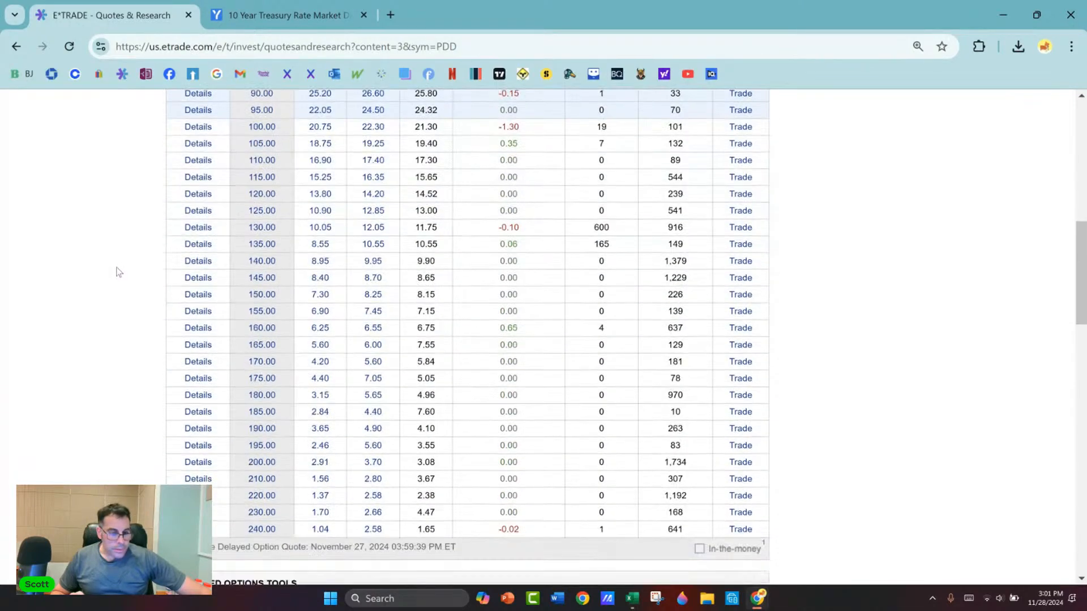
{"action": "scroll", "coordinate": [118, 272], "scroll_direction": "up", "scroll_amount": 5}
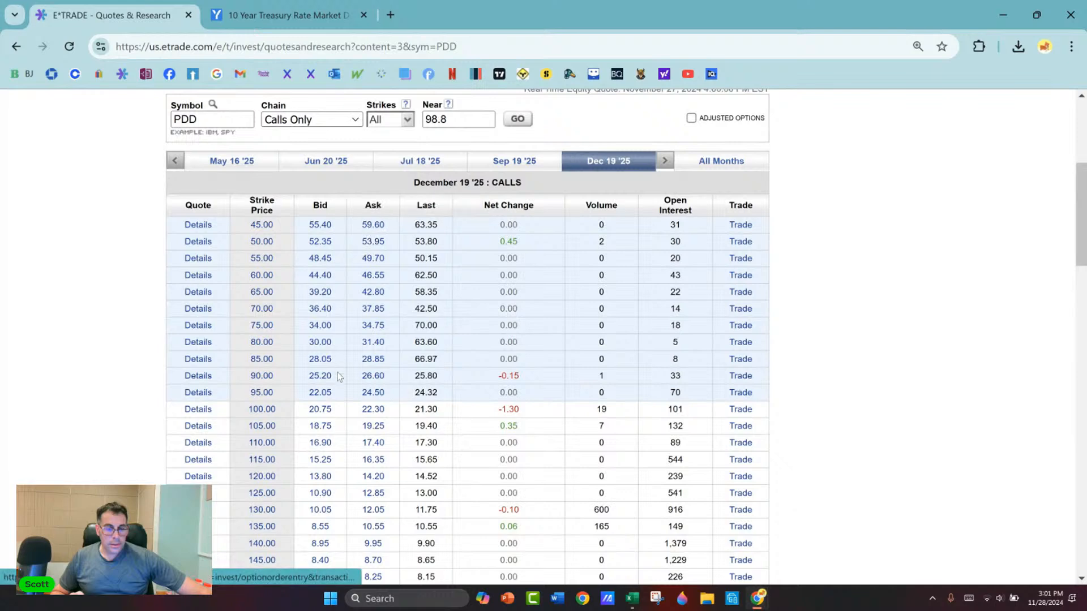
{"action": "scroll", "coordinate": [314, 328], "scroll_direction": "down", "scroll_amount": 4}
{"action": "scroll", "coordinate": [314, 329], "scroll_direction": "up", "scroll_amount": 1}
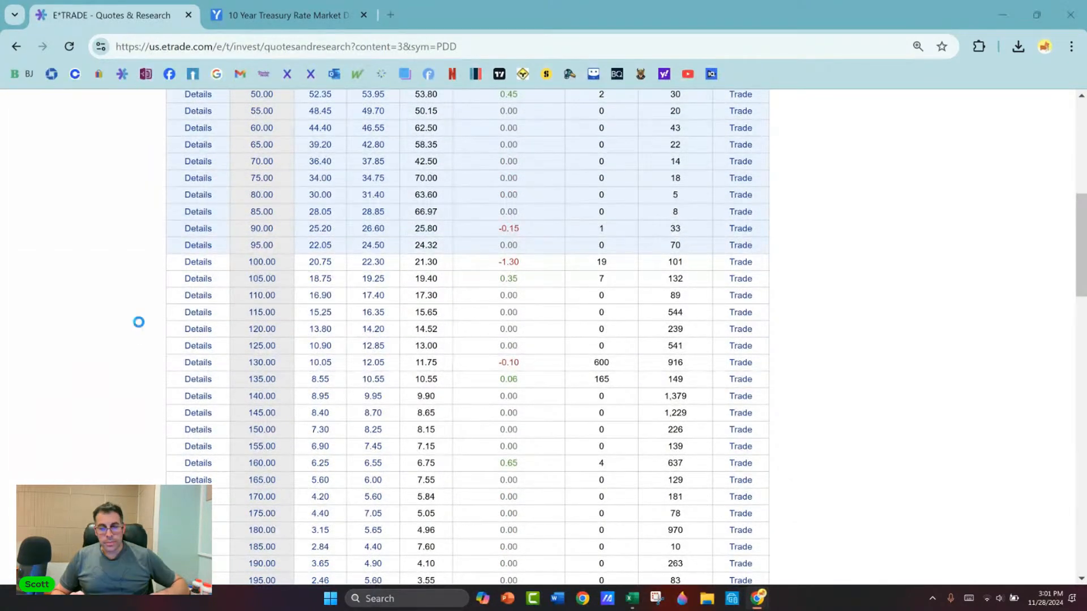
Step: Switch back to the Excel model and delete the pasted PDD calls snip
{"action": "key", "text": "alt+Tab"}
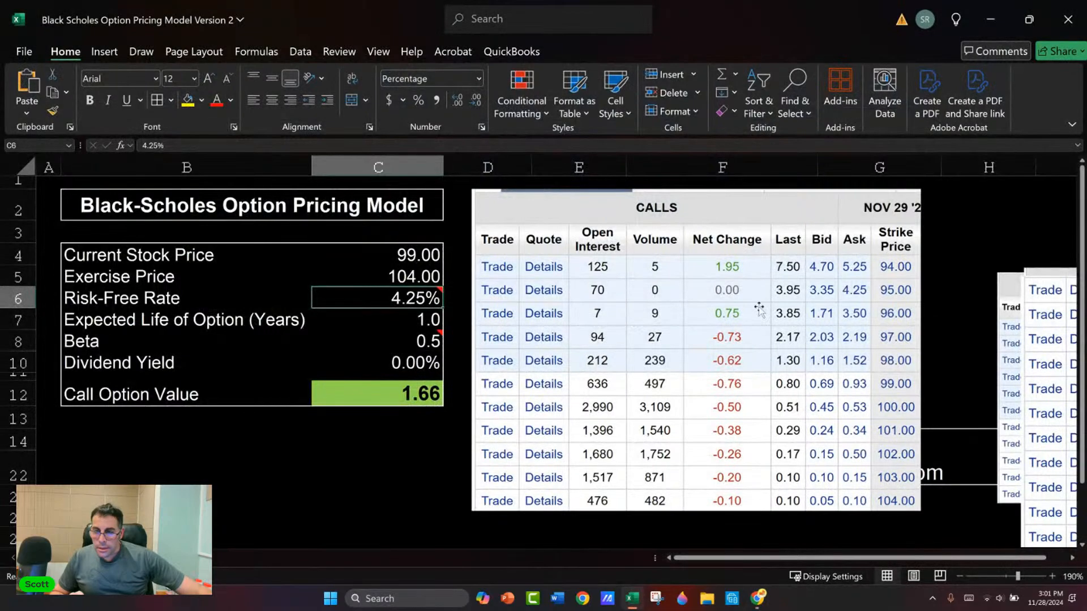
{"action": "left_click", "coordinate": [837, 252]}
{"action": "key", "text": "Delete"}
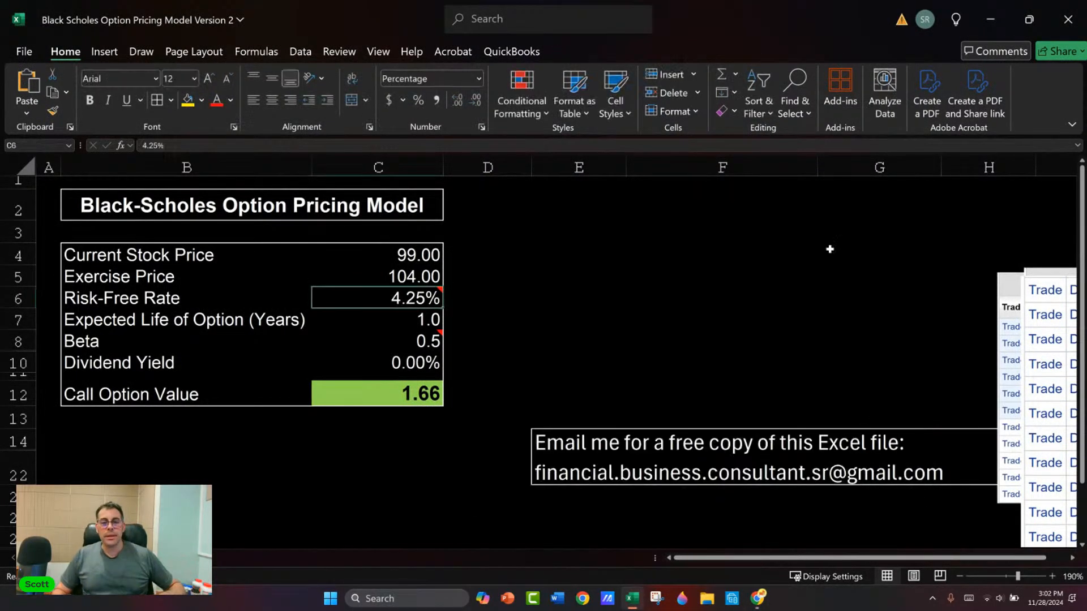
Step: Switch to E*TRADE and limit the PDD Dec 19 '25 calls chain to 11 strikes
{"action": "key", "text": "alt+Tab"}
{"action": "scroll", "coordinate": [468, 266], "scroll_direction": "up", "scroll_amount": 10}
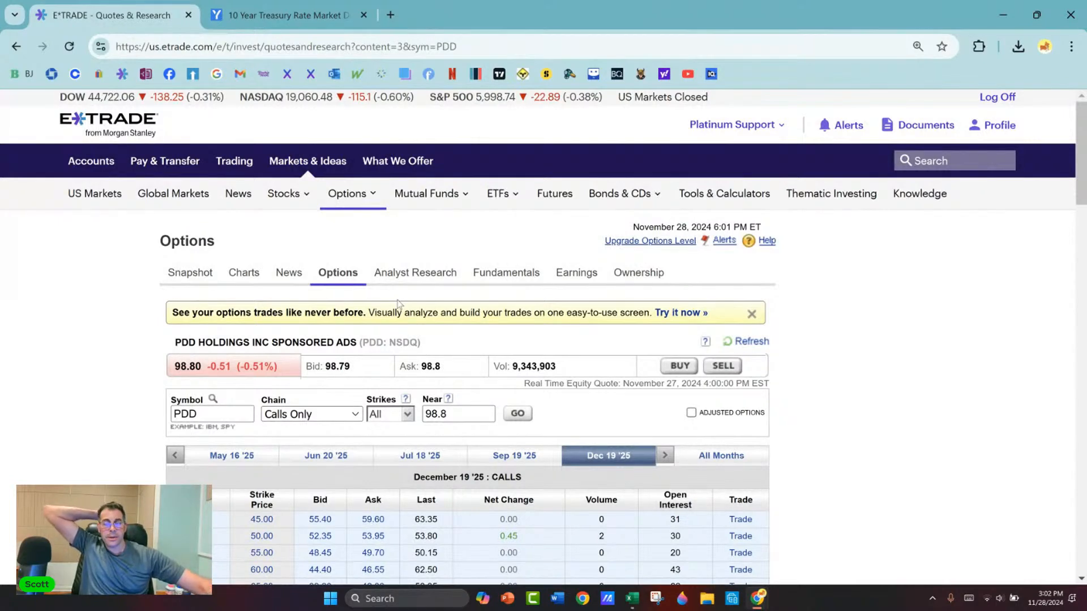
{"action": "scroll", "coordinate": [329, 312], "scroll_direction": "down", "scroll_amount": 4}
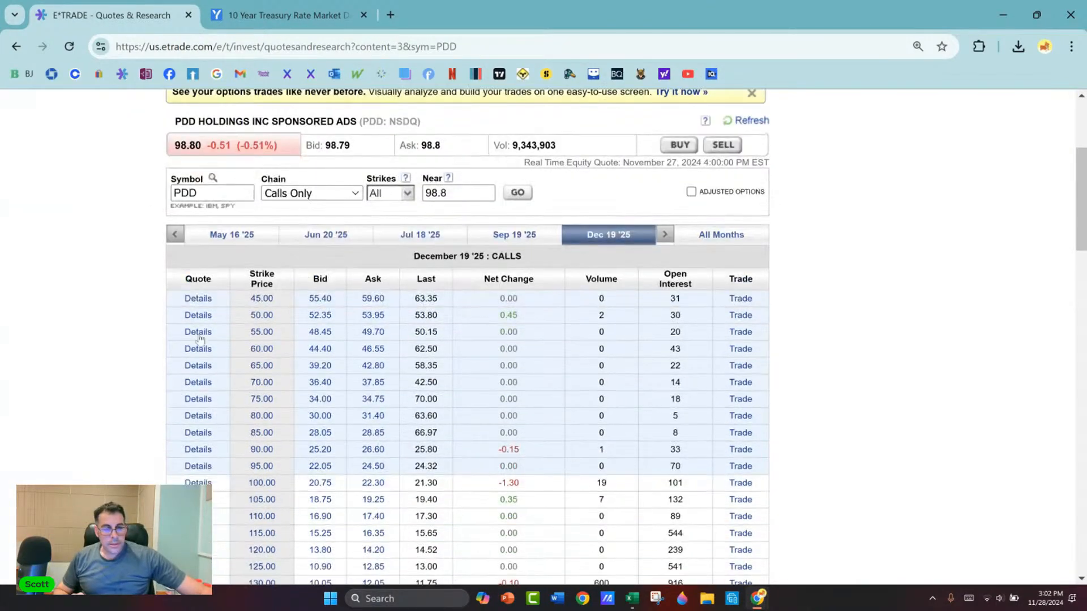
{"action": "scroll", "coordinate": [200, 338], "scroll_direction": "down", "scroll_amount": 1}
{"action": "left_click", "coordinate": [407, 121]}
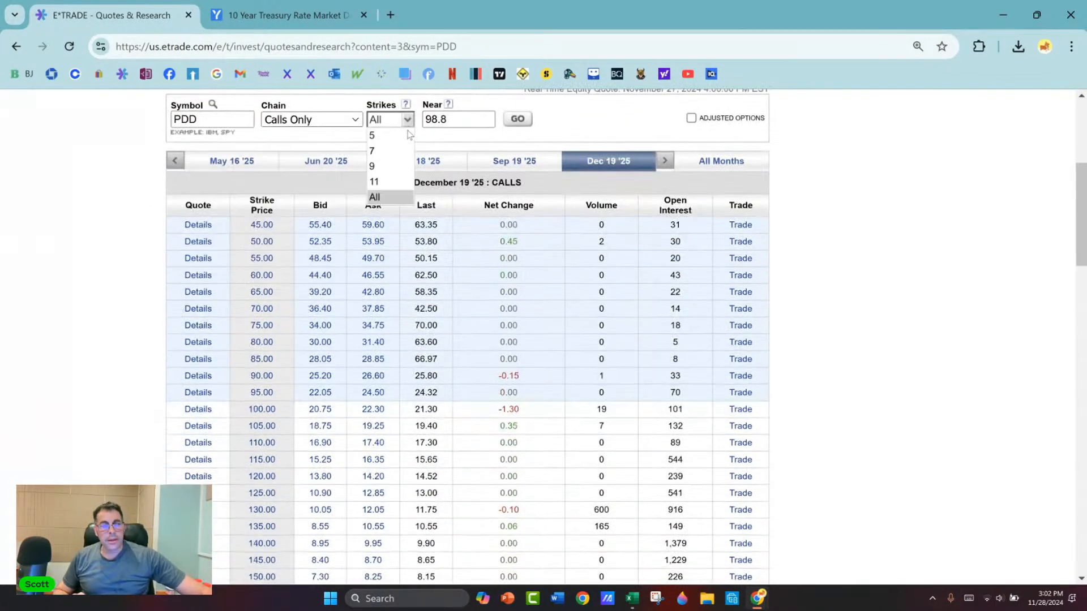
{"action": "left_click", "coordinate": [399, 184]}
{"action": "scroll", "coordinate": [123, 288], "scroll_direction": "down", "scroll_amount": 4}
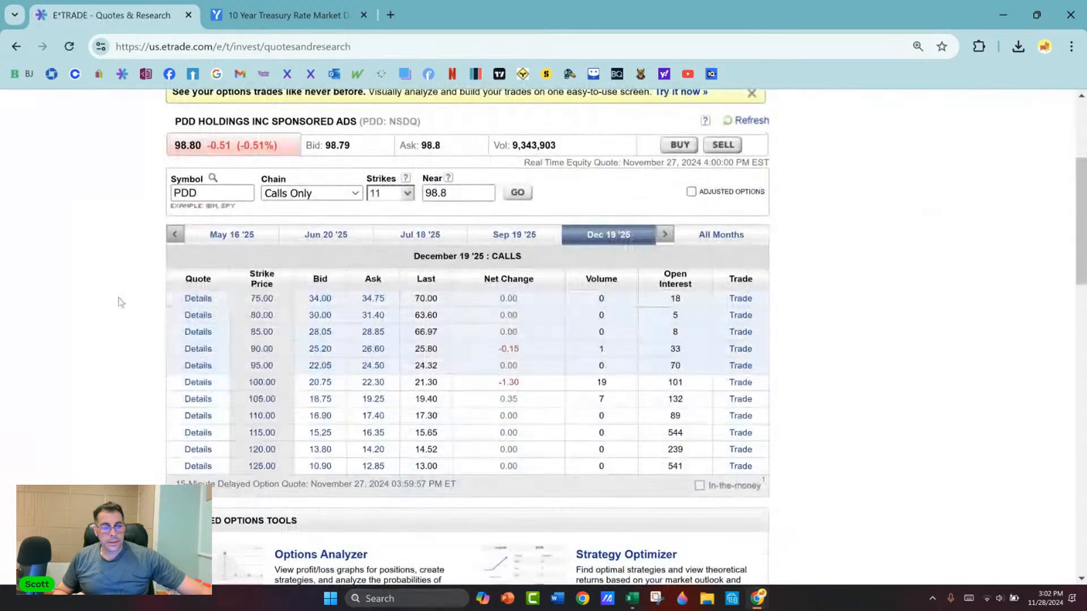
Step: Capture a screen snip of the December 19 '25 calls table covering the Quote through Ask columns, and close the Snipping Tool
{"action": "left_click", "coordinate": [656, 599]}
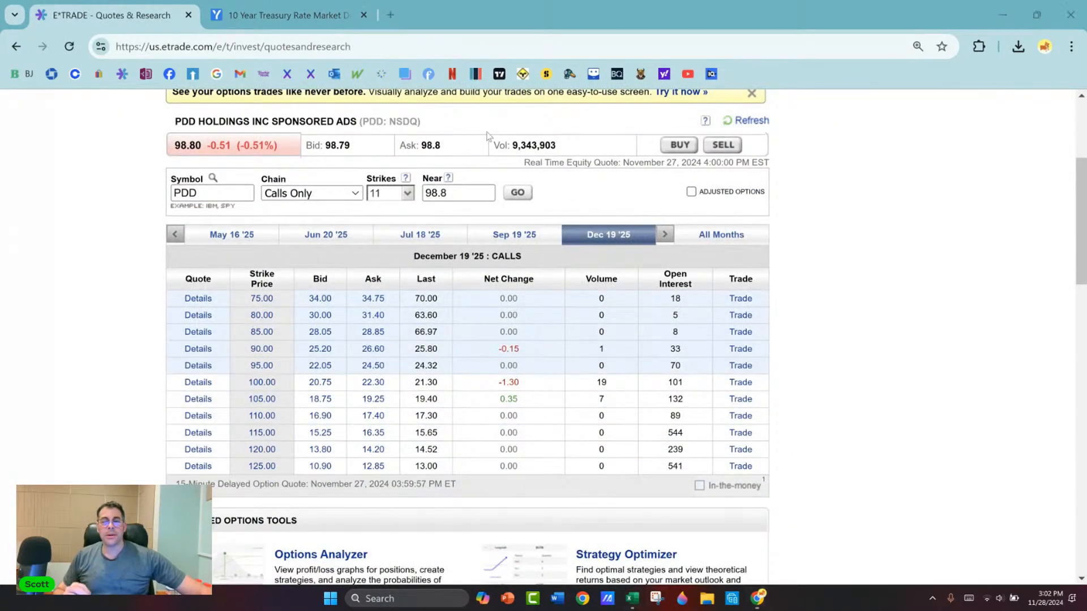
{"action": "left_click", "coordinate": [420, 30]}
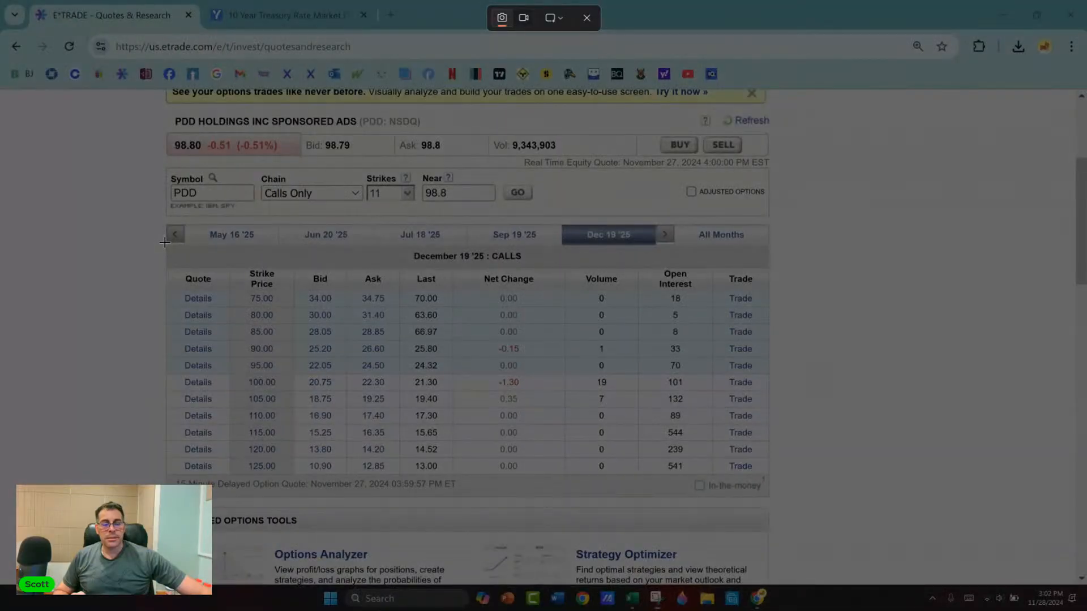
{"action": "left_click_drag", "start_coordinate": [164, 242], "coordinate": [395, 482]}
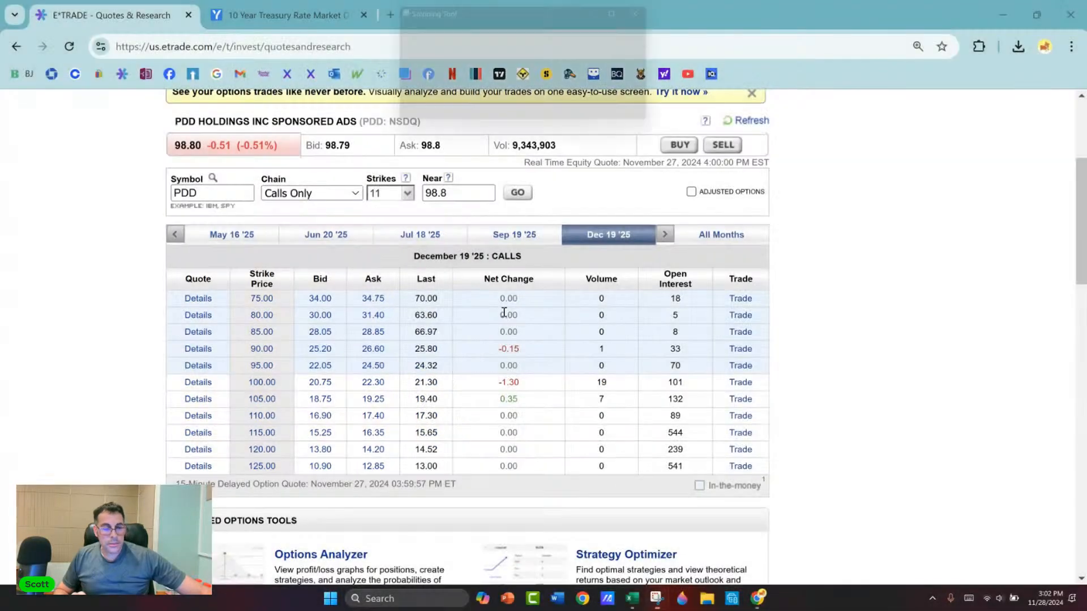
{"action": "left_click", "coordinate": [705, 7]}
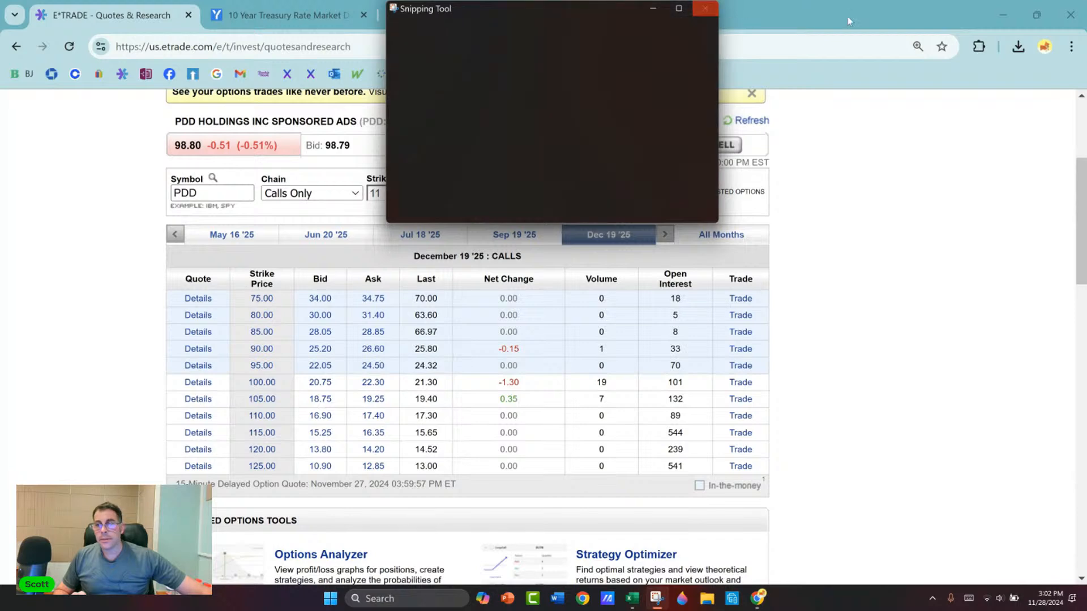
Step: Return to the Excel model, paste the calls snip, and position it beside the Black-Scholes table, aligned with its title
{"action": "left_click", "coordinate": [1002, 15]}
{"action": "left_click", "coordinate": [589, 266]}
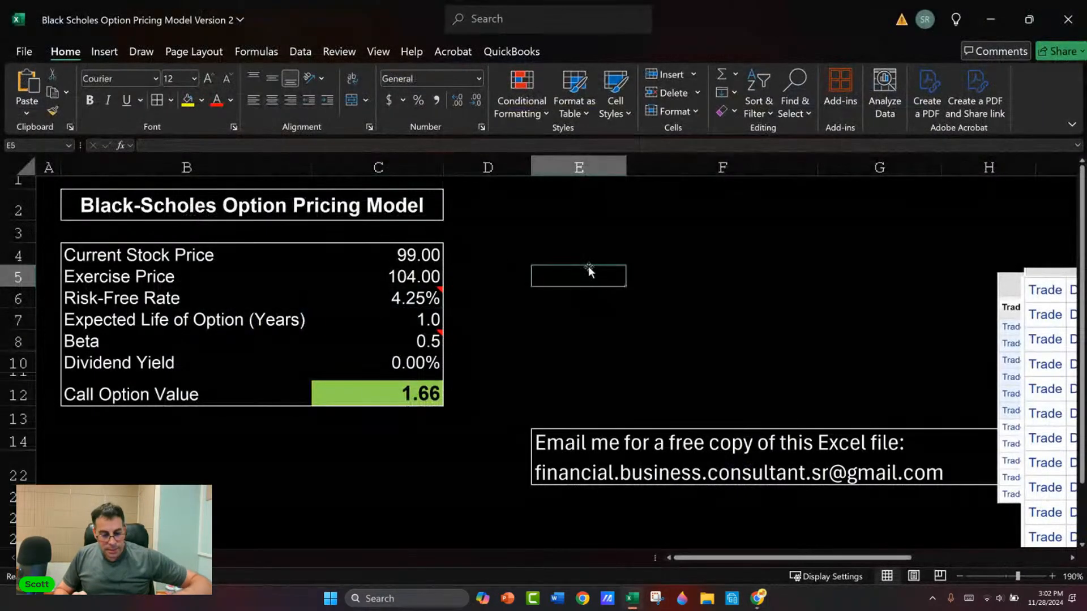
{"action": "key", "text": "ctrl+v"}
{"action": "left_click_drag", "start_coordinate": [589, 269], "coordinate": [599, 310]}
{"action": "left_click_drag", "start_coordinate": [634, 342], "coordinate": [509, 223]}
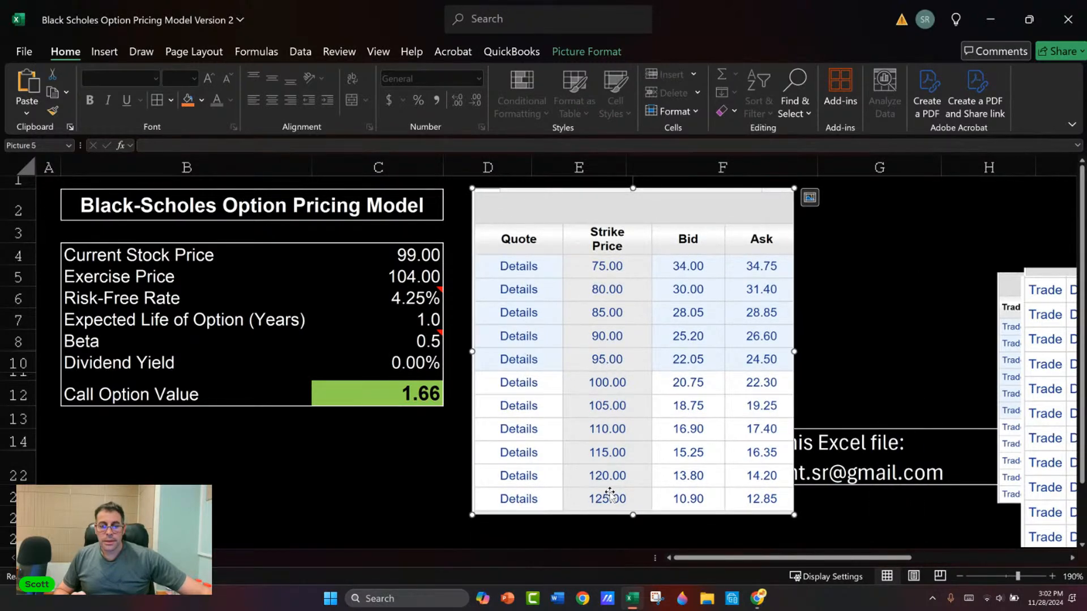
{"action": "left_click", "coordinate": [451, 348]}
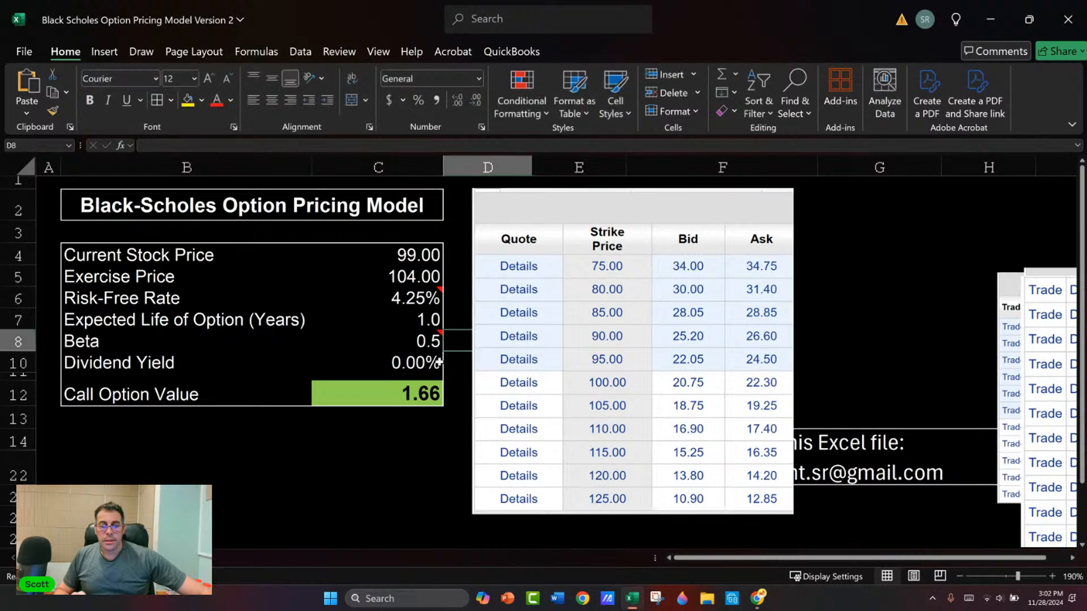
Step: Set the exercise price to 125 and check the beta and call option value against the pasted market prices
{"action": "left_click", "coordinate": [404, 317]}
{"action": "left_click", "coordinate": [403, 277]}
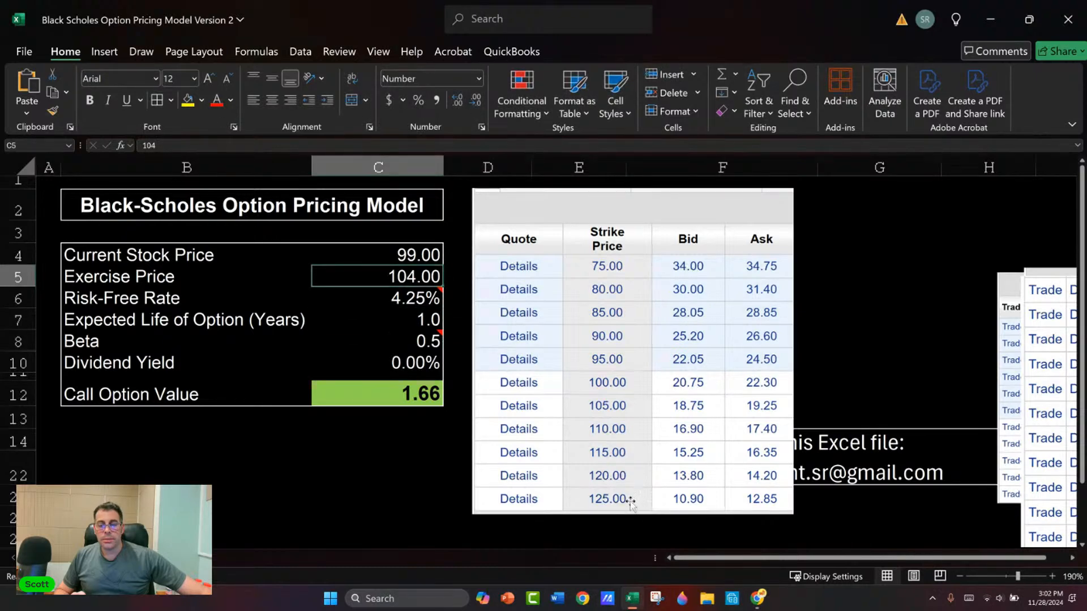
{"action": "type", "text": "125"}
{"action": "key", "text": "Return"}
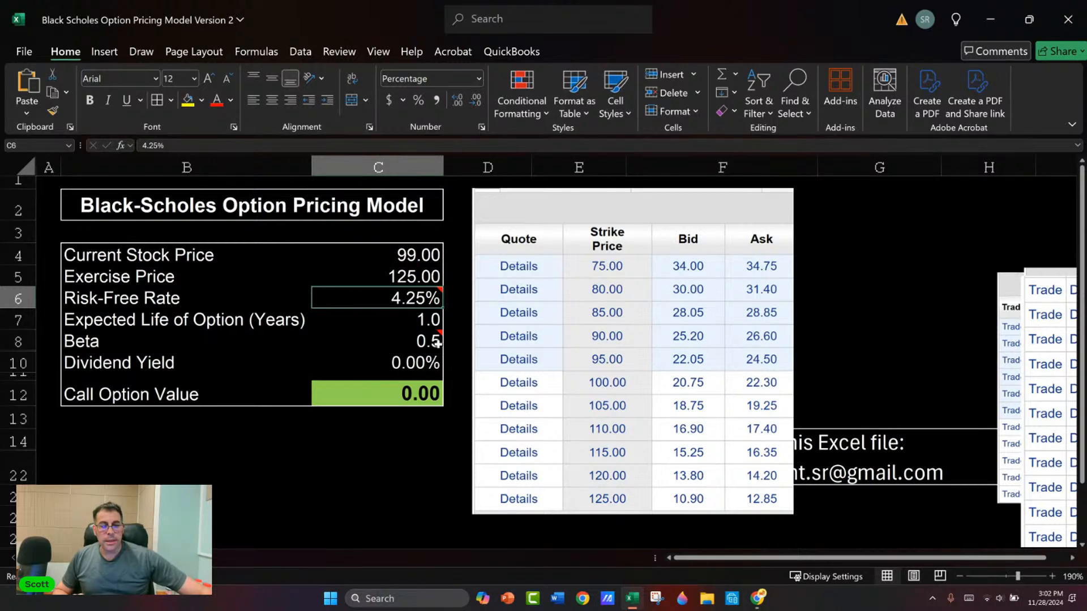
{"action": "key", "text": "Return"}
{"action": "key", "text": "Return"}
{"action": "key", "text": "Return"}
{"action": "key", "text": "Return"}
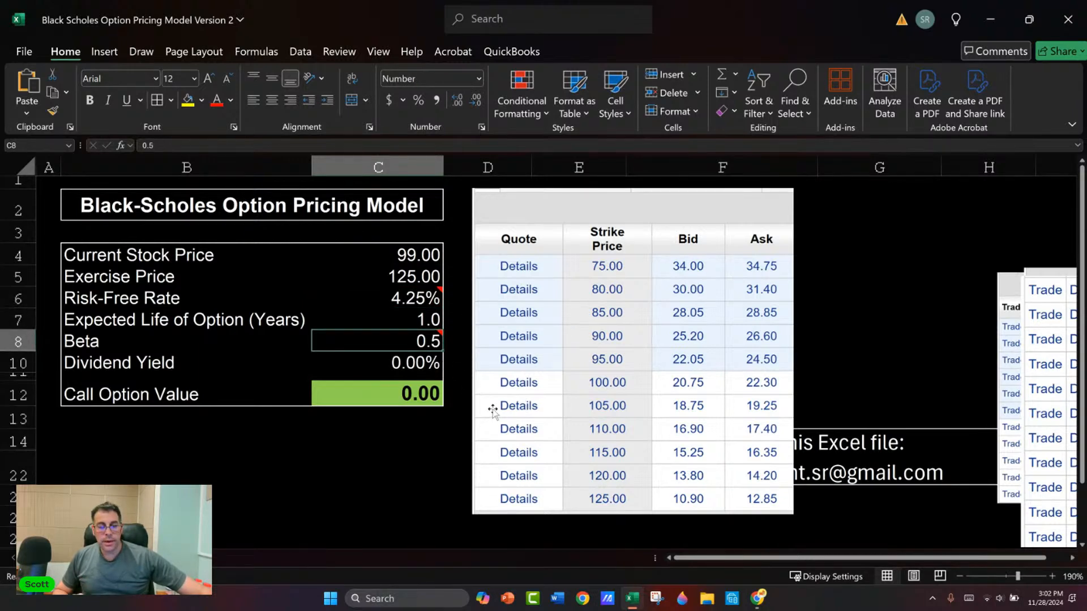
{"action": "key", "text": "Return"}
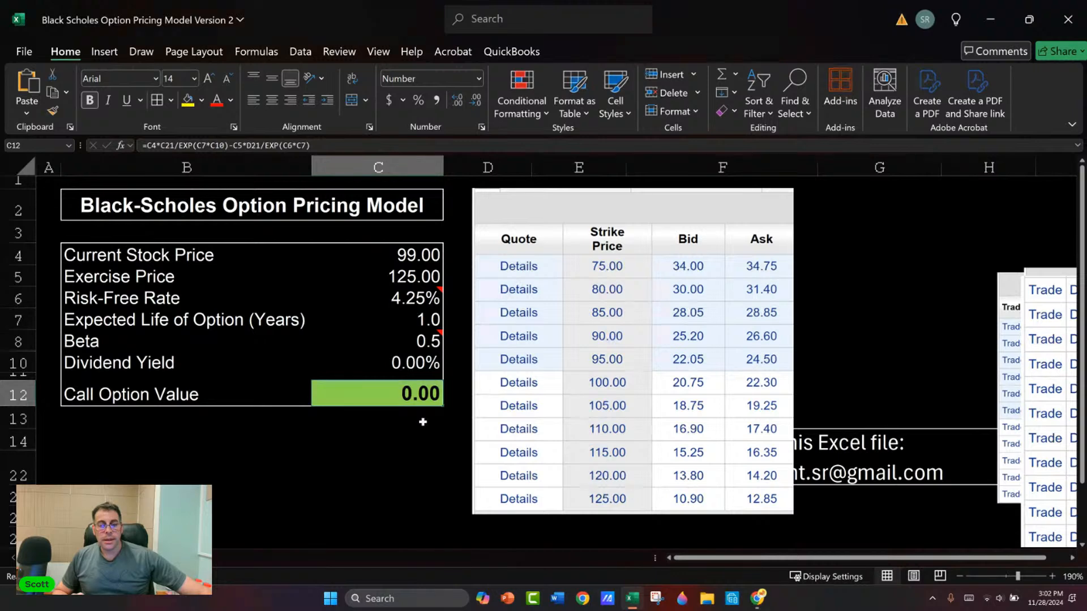
{"action": "left_click", "coordinate": [434, 346]}
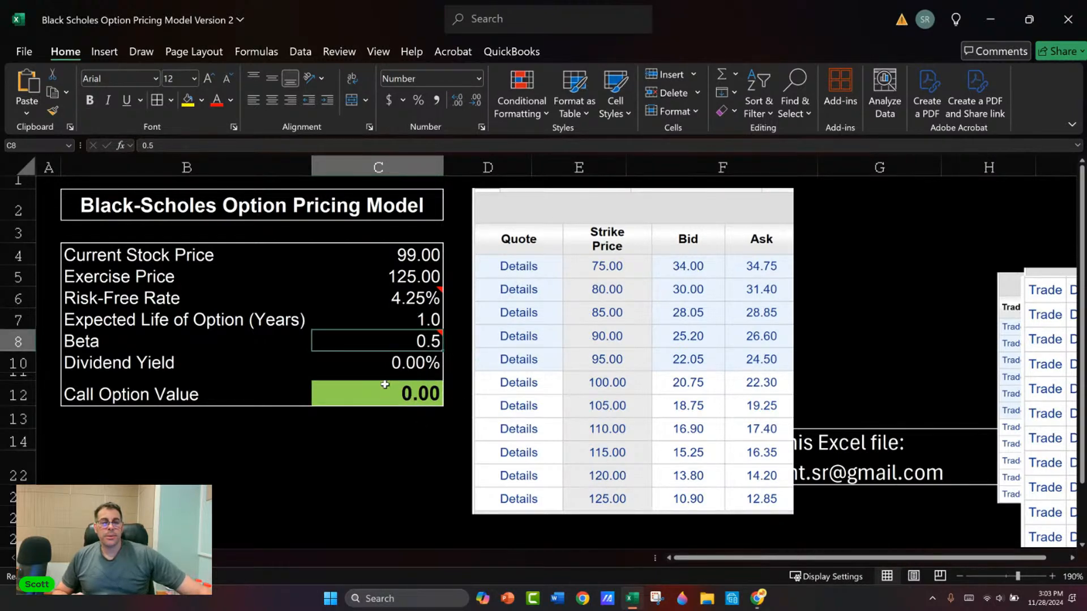
{"action": "left_click", "coordinate": [396, 402]}
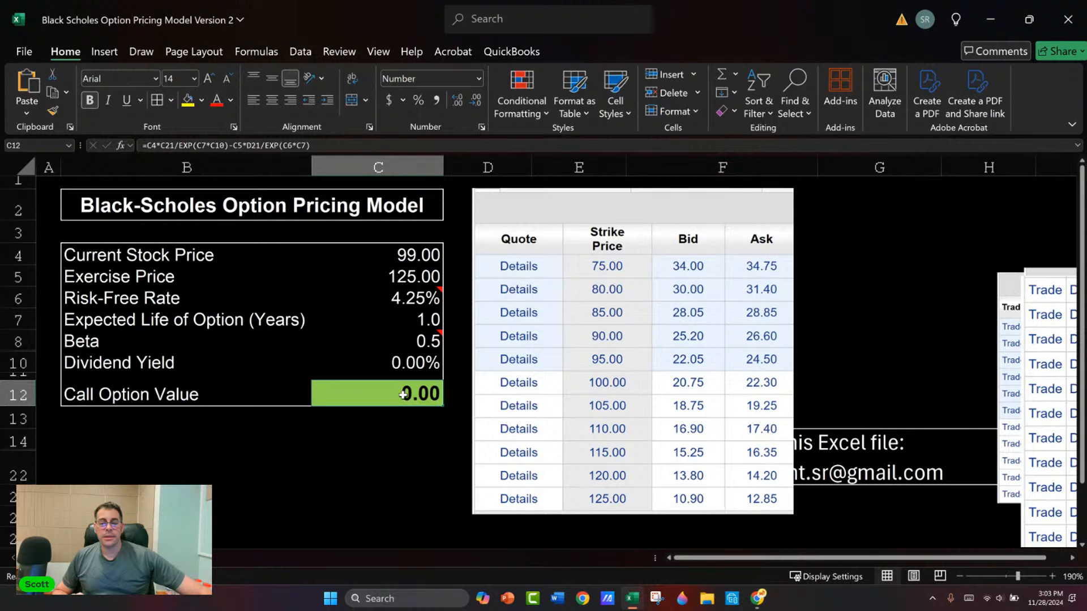
Step: Test the call option value with a beta of 1 and a beta of 2
{"action": "left_click", "coordinate": [424, 343]}
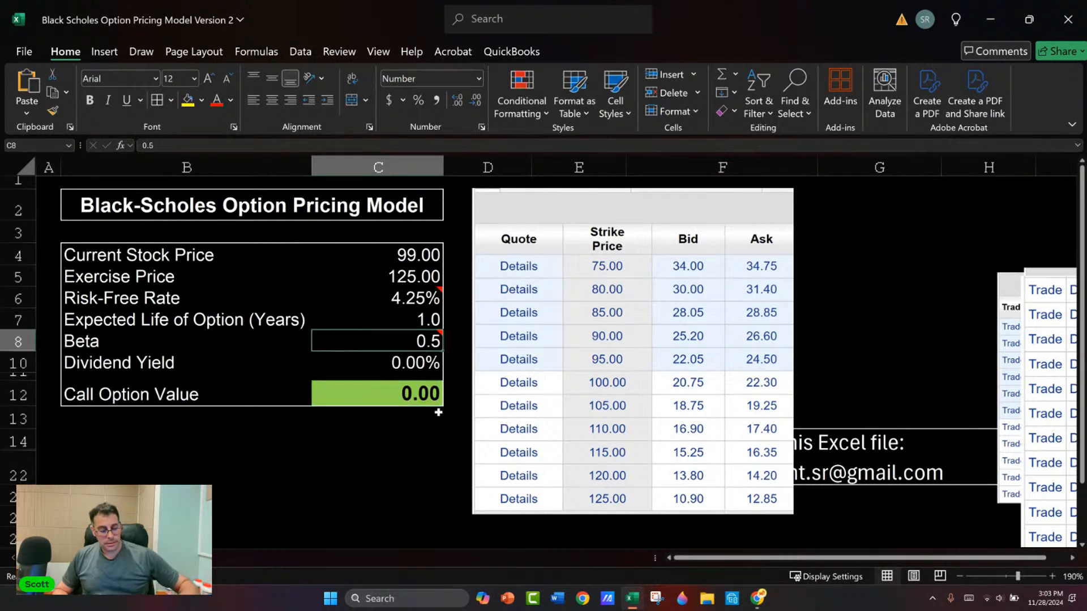
{"action": "type", "text": "1"}
{"action": "key", "text": "Return"}
{"action": "key", "text": "Up"}
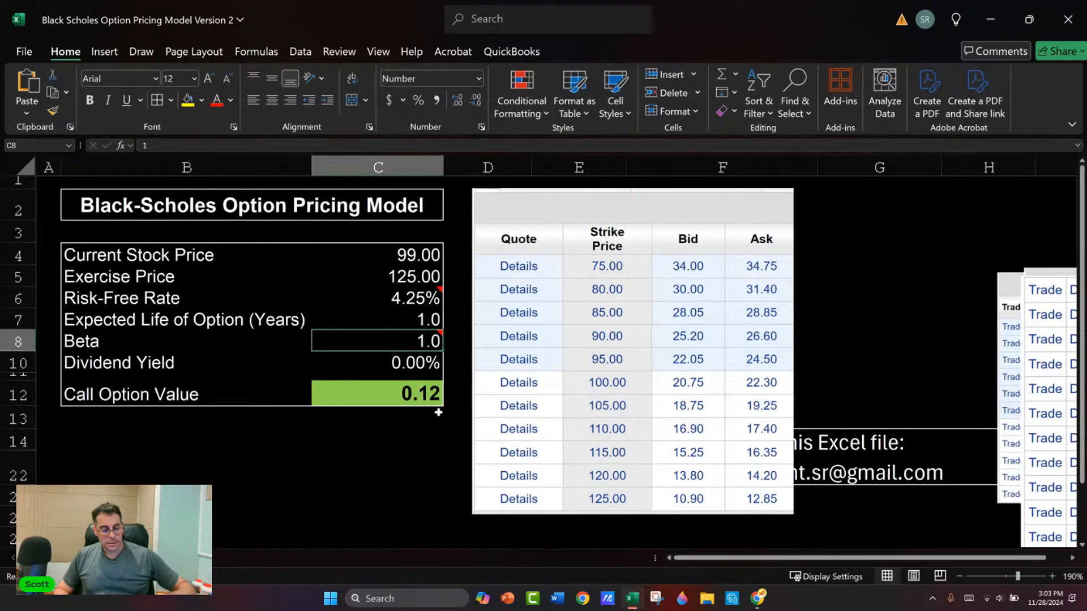
{"action": "type", "text": "2"}
{"action": "key", "text": "Return"}
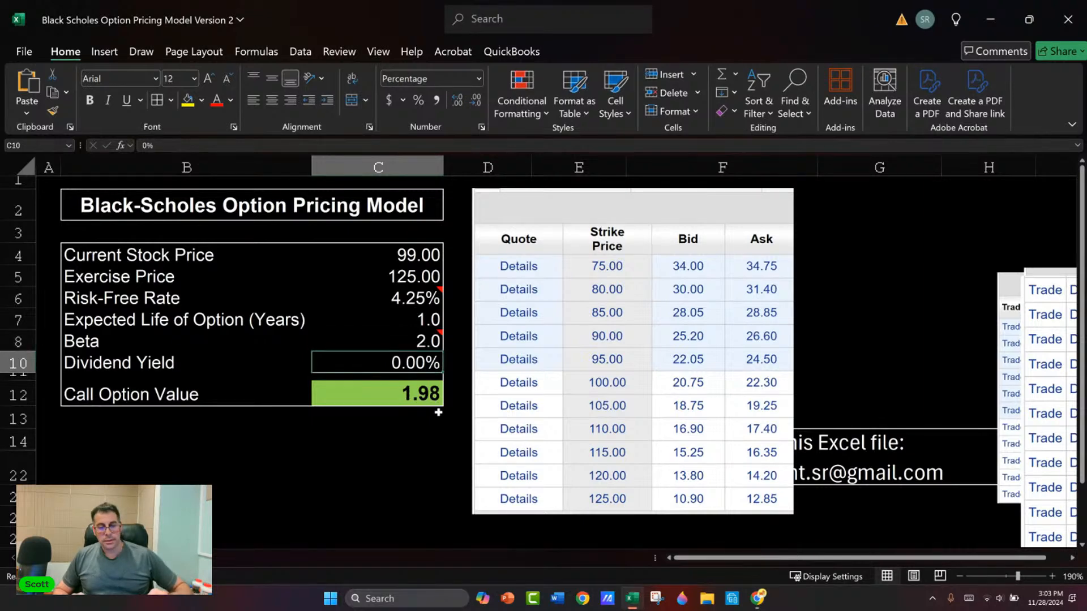
{"action": "key", "text": "Up"}
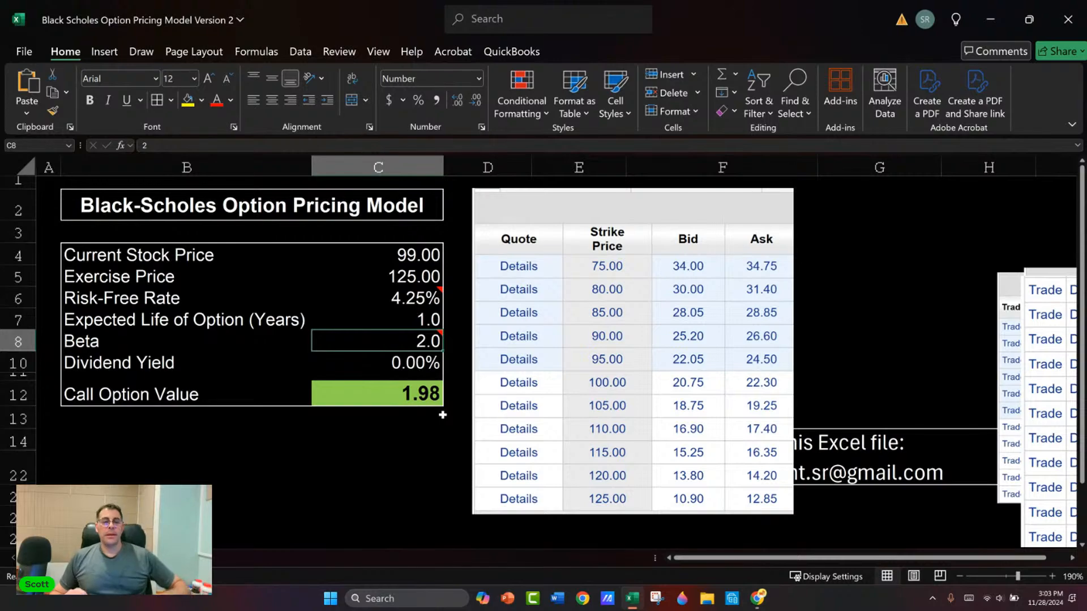
Step: Switch to E*TRADE, open the PDD snapshot, and view its price chart over five years and all available history
{"action": "key", "text": "alt+Tab"}
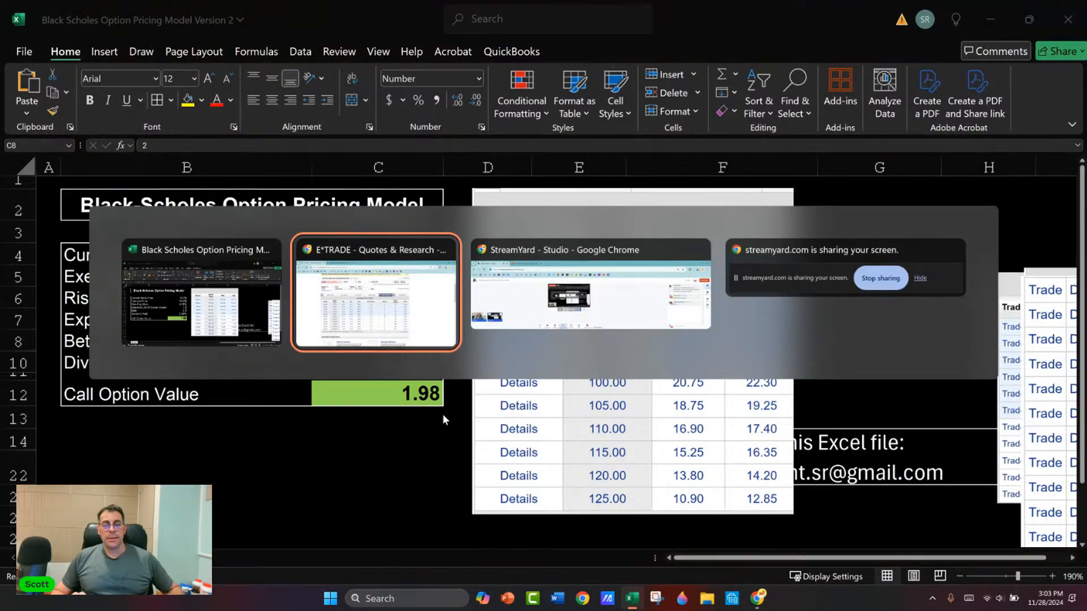
{"action": "scroll", "coordinate": [340, 195], "scroll_direction": "up", "scroll_amount": 4}
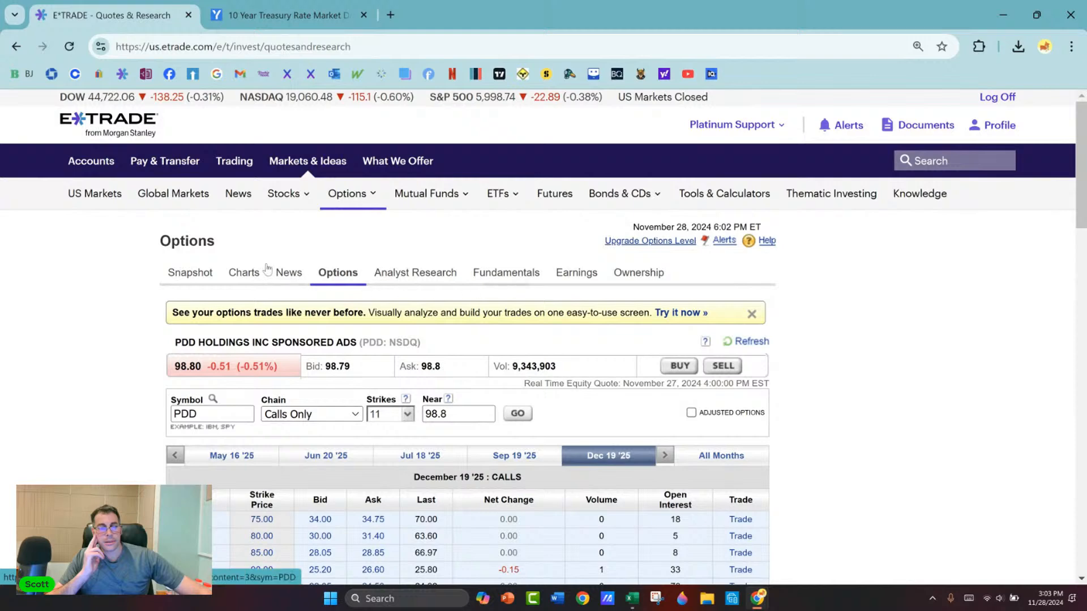
{"action": "left_click", "coordinate": [192, 273]}
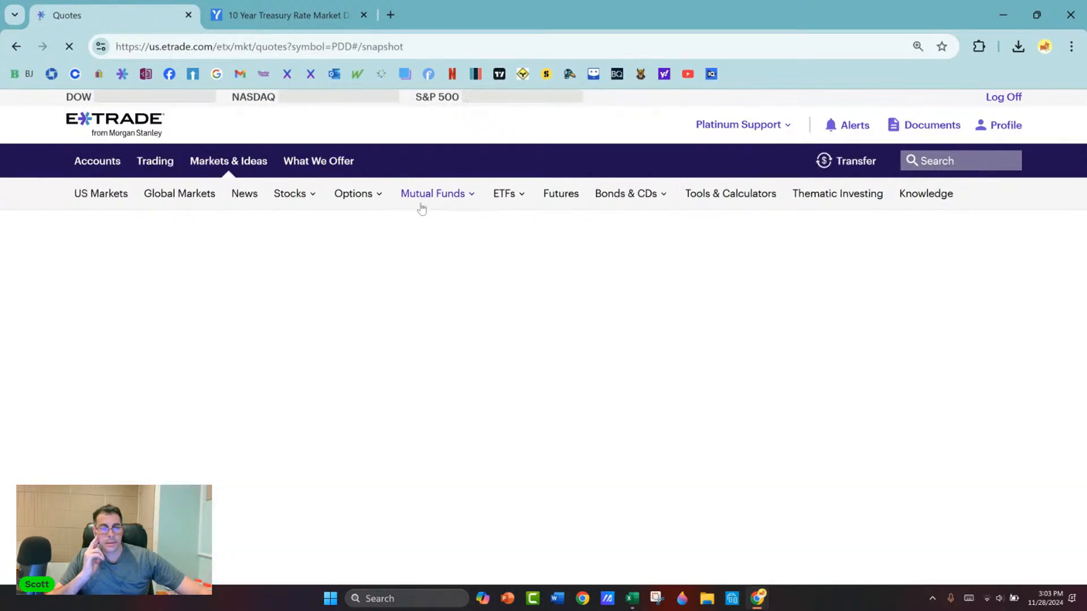
{"action": "scroll", "coordinate": [476, 226], "scroll_direction": "down", "scroll_amount": 3}
{"action": "left_click", "coordinate": [866, 287]}
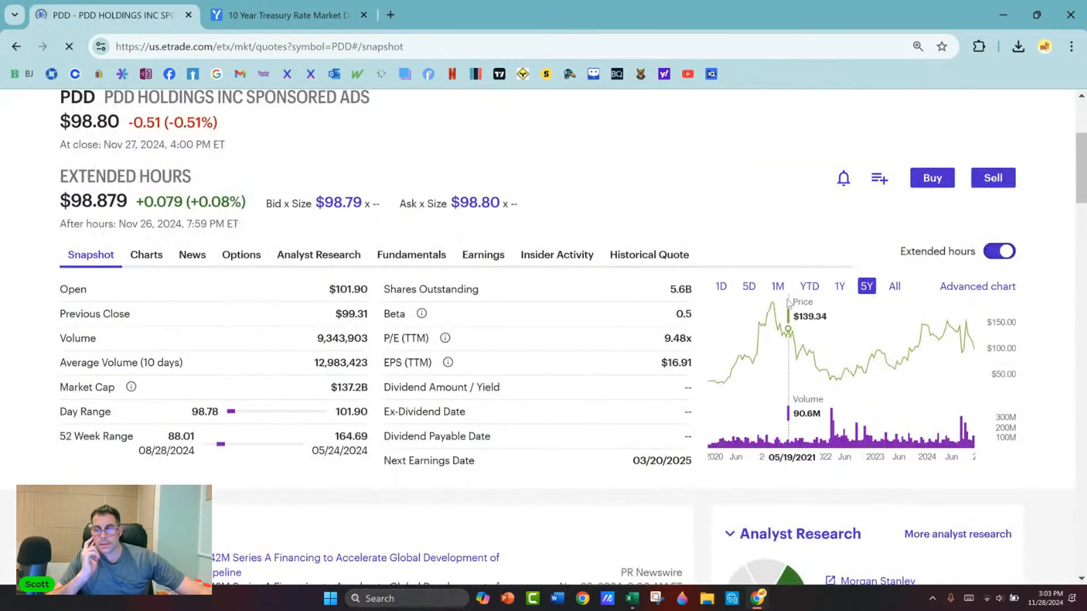
{"action": "left_click", "coordinate": [894, 287]}
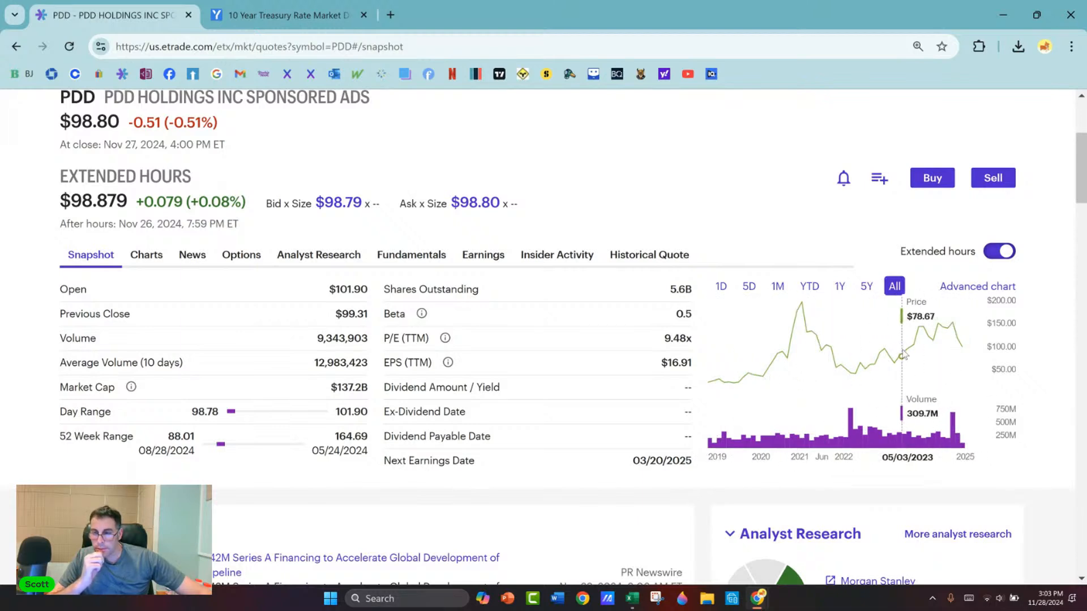
Step: Open PDD's advanced chart, show the maximum date range, and collapse the comparison options sidebar
{"action": "left_click", "coordinate": [956, 287]}
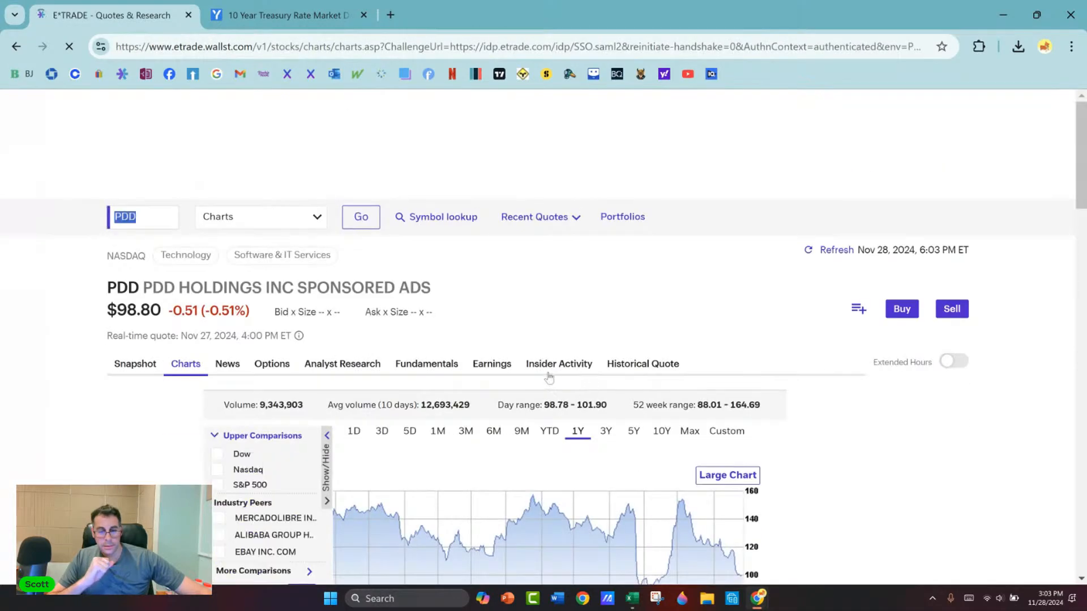
{"action": "scroll", "coordinate": [583, 378], "scroll_direction": "down", "scroll_amount": 5}
{"action": "scroll", "coordinate": [526, 319], "scroll_direction": "up", "scroll_amount": 1}
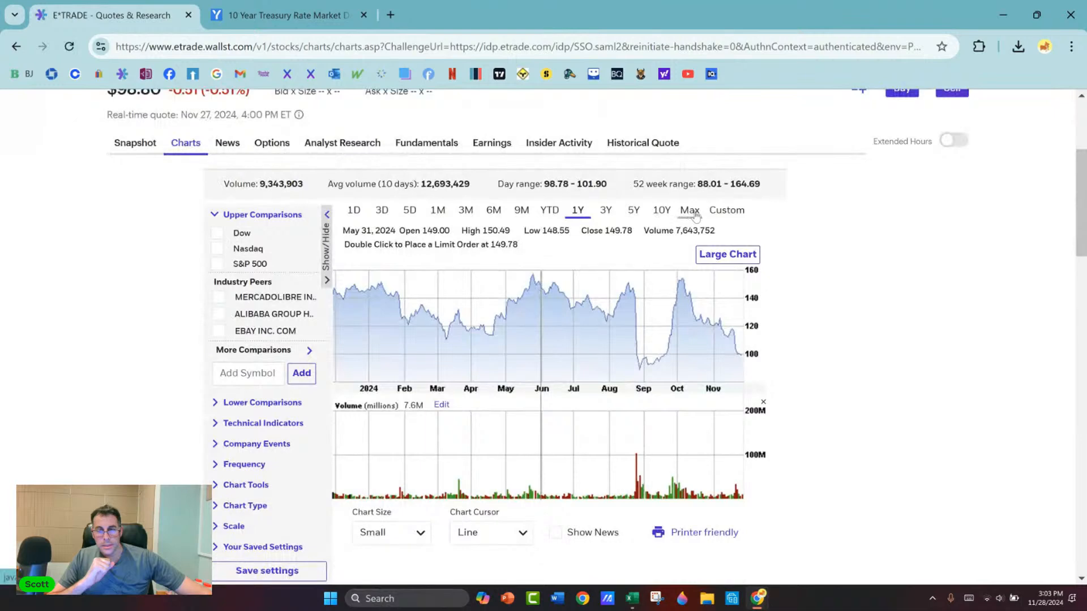
{"action": "left_click", "coordinate": [689, 210]}
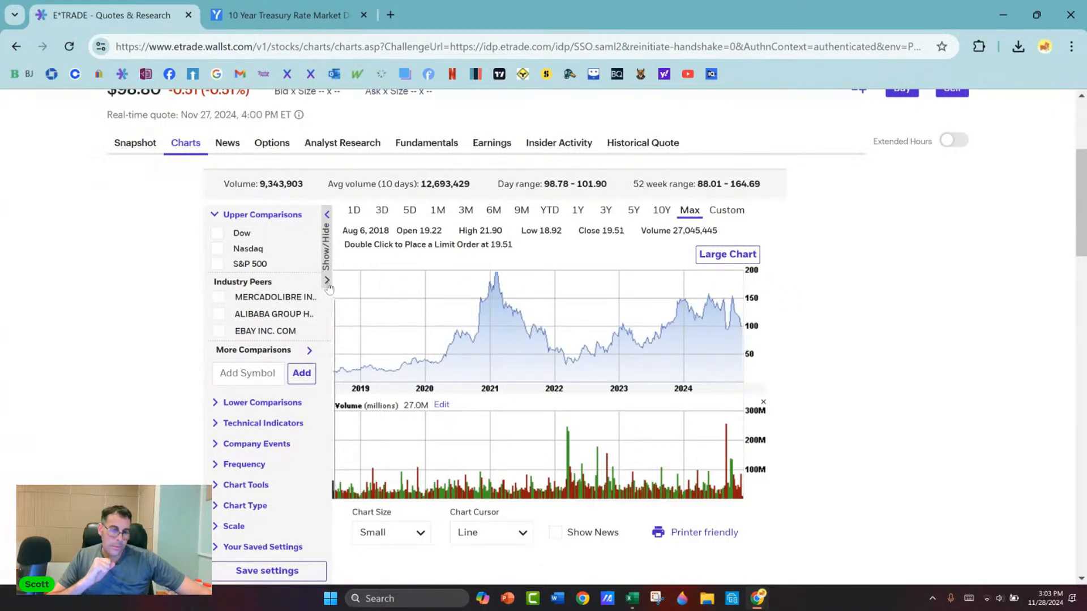
{"action": "left_click", "coordinate": [327, 215]}
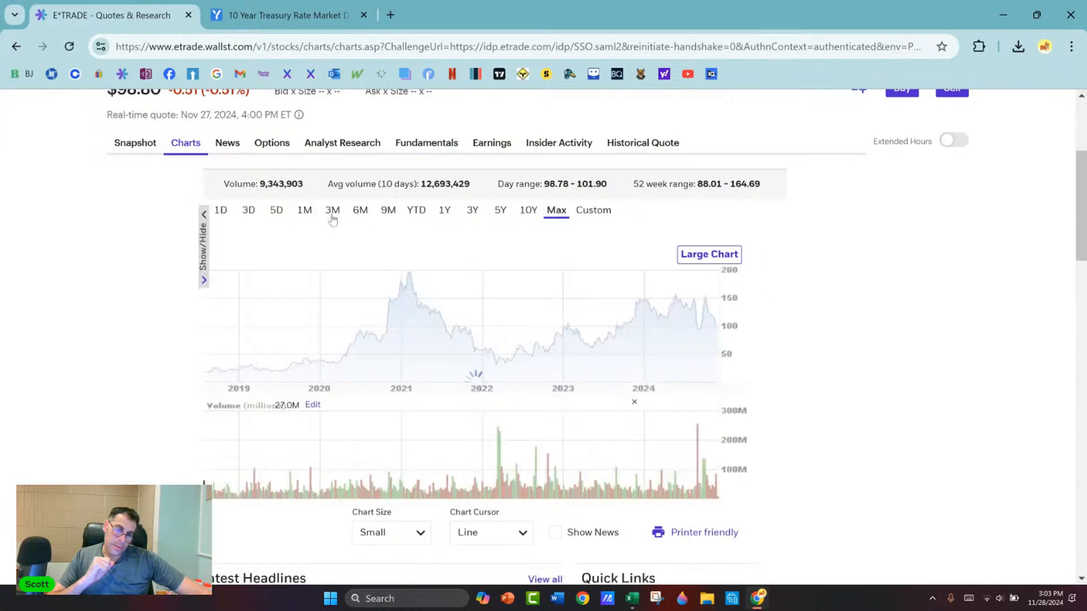
Step: Enlarge the page and examine PDD's price swings and trading volume from 2018 through 2024
{"action": "key", "text": "ctrl+plus"}
{"action": "key", "text": "ctrl+plus"}
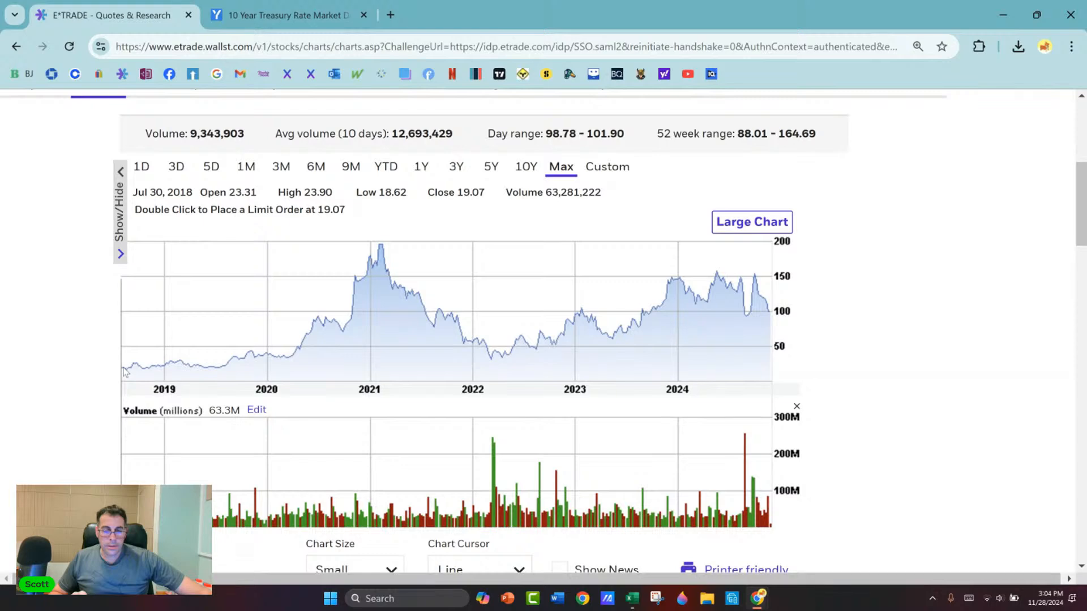
{"action": "scroll", "coordinate": [62, 364], "scroll_direction": "down", "scroll_amount": 3}
{"action": "scroll", "coordinate": [64, 357], "scroll_direction": "up", "scroll_amount": 1}
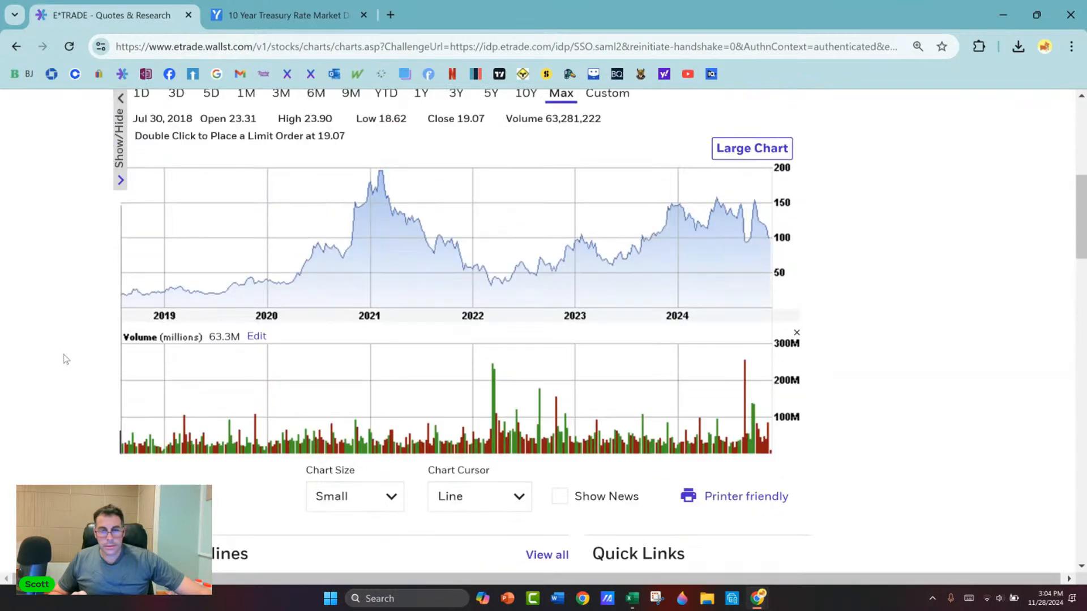
{"action": "scroll", "coordinate": [95, 313], "scroll_direction": "up", "scroll_amount": 1}
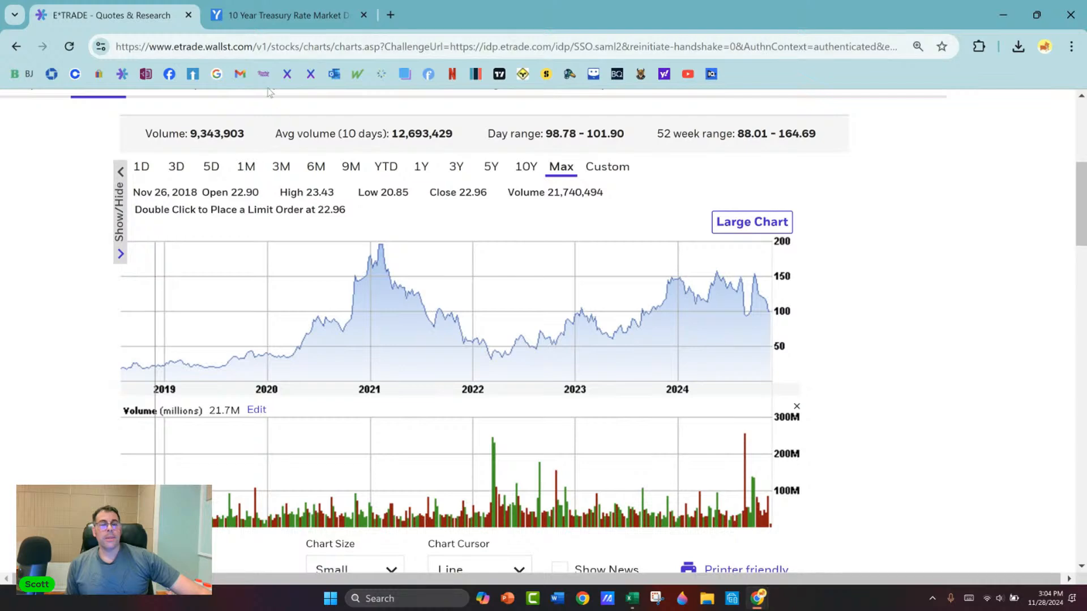
{"action": "scroll", "coordinate": [80, 359], "scroll_direction": "up", "scroll_amount": 4}
{"action": "scroll", "coordinate": [82, 357], "scroll_direction": "down", "scroll_amount": 1}
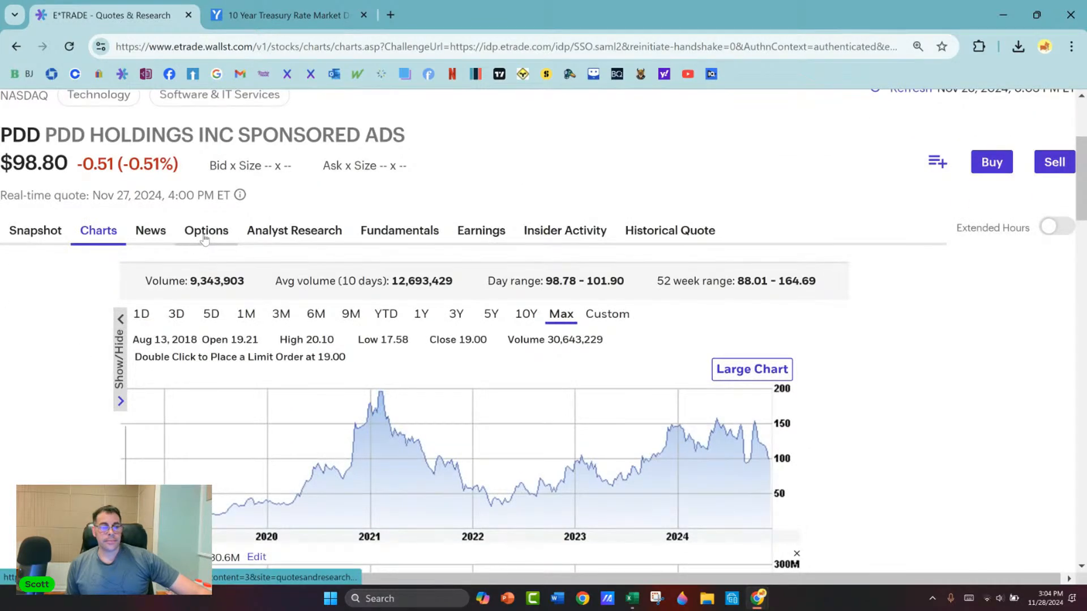
{"action": "scroll", "coordinate": [363, 372], "scroll_direction": "down", "scroll_amount": 3}
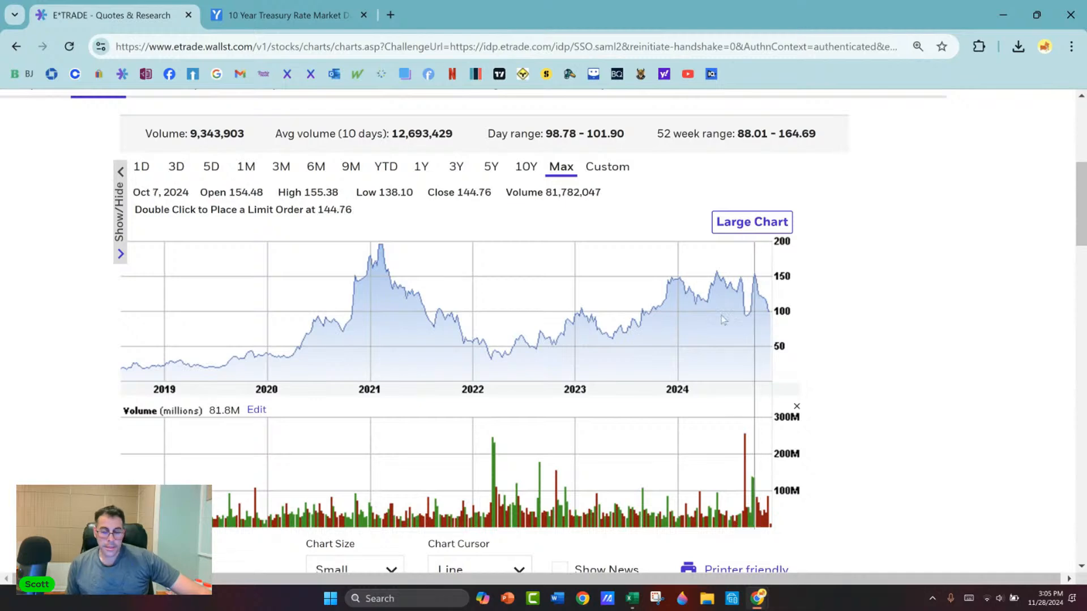
Step: Look up the CARR ticker for Carrier Global Corporation and open its snapshot page
{"action": "scroll", "coordinate": [208, 190], "scroll_direction": "up", "scroll_amount": 4}
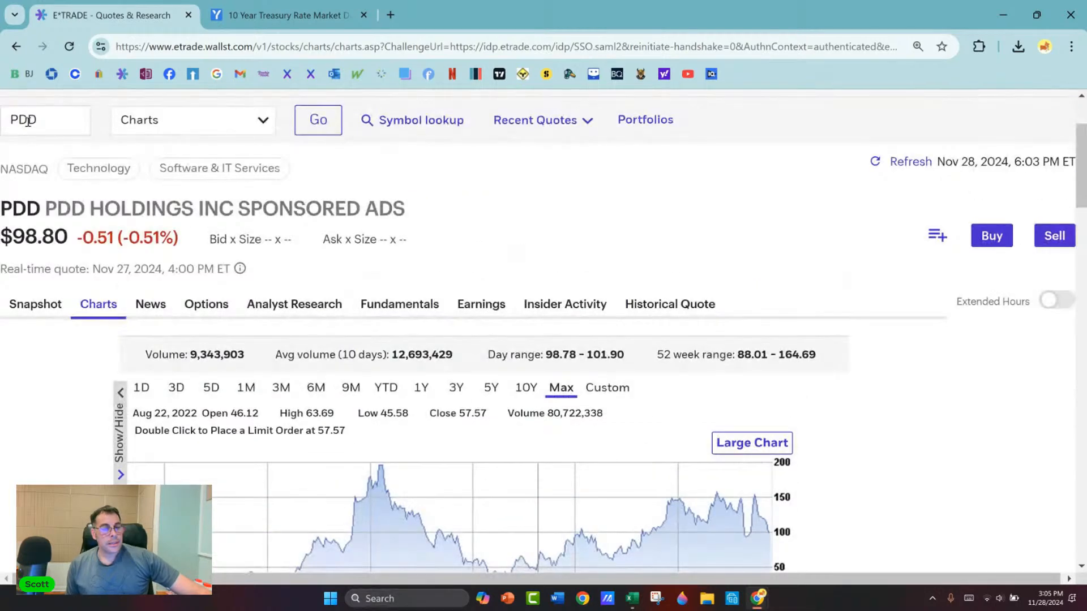
{"action": "scroll", "coordinate": [187, 132], "scroll_direction": "up", "scroll_amount": 2}
{"action": "left_click", "coordinate": [58, 251]}
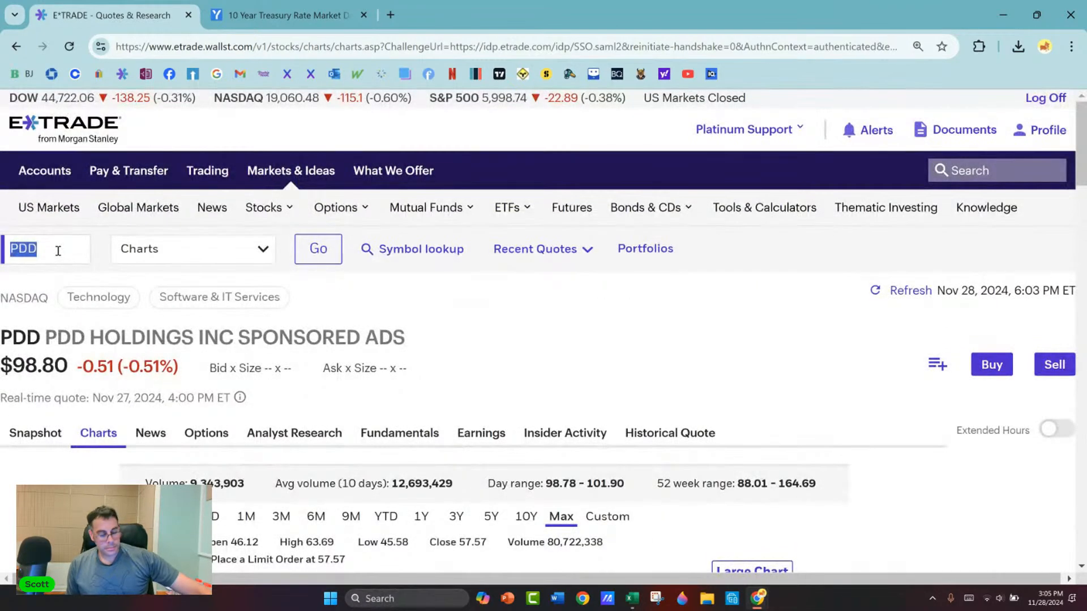
{"action": "type", "text": "carr"}
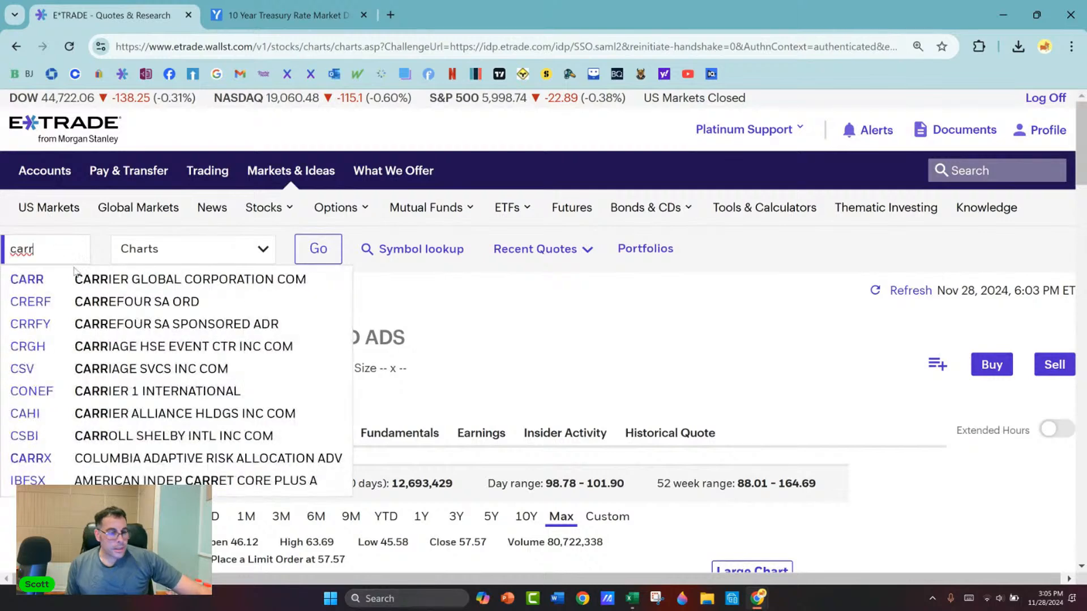
{"action": "left_click", "coordinate": [117, 286]}
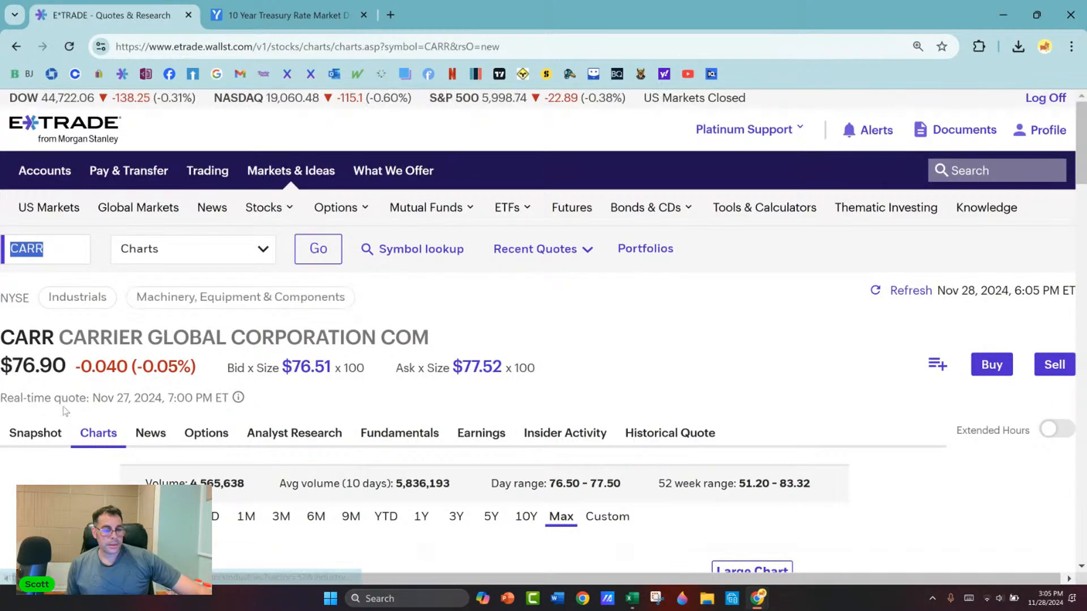
{"action": "scroll", "coordinate": [64, 400], "scroll_direction": "down", "scroll_amount": 1}
{"action": "scroll", "coordinate": [64, 400], "scroll_direction": "down", "scroll_amount": 1}
{"action": "left_click", "coordinate": [49, 359]}
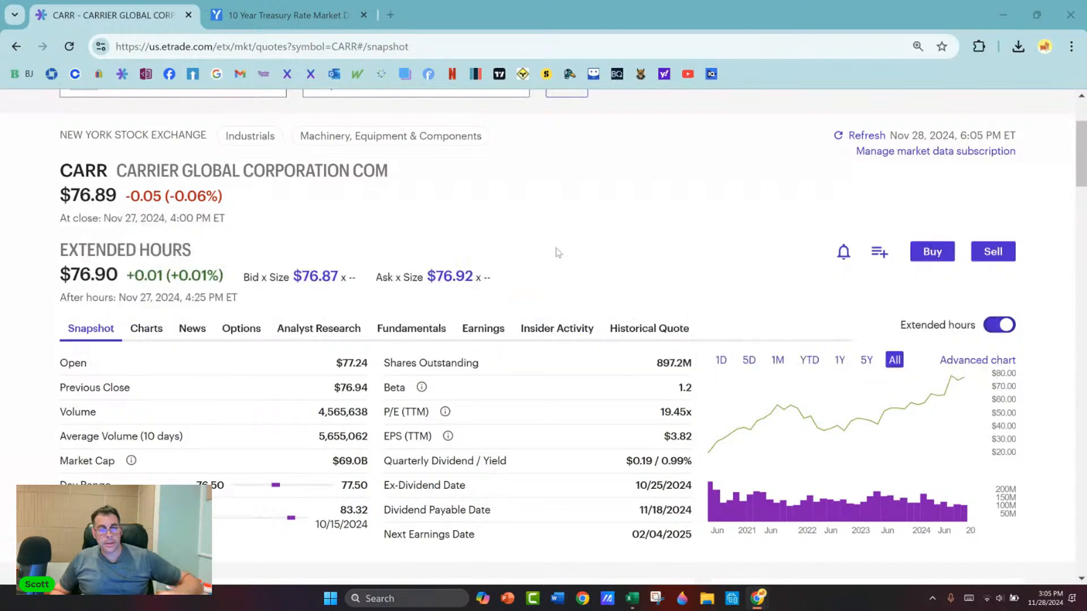
Step: Switch to the Excel Black-Scholes model and set the beta to 1.2 and the current stock price to 77
{"action": "key", "text": "alt+Tab"}
{"action": "key", "text": "alt+Tab"}
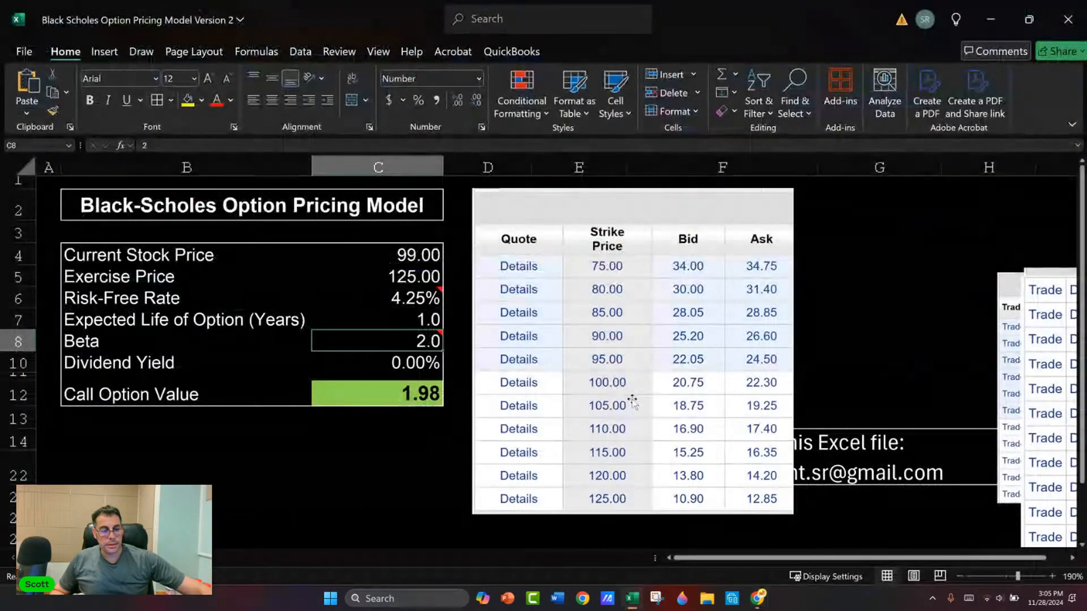
{"action": "type", "text": "1.2"}
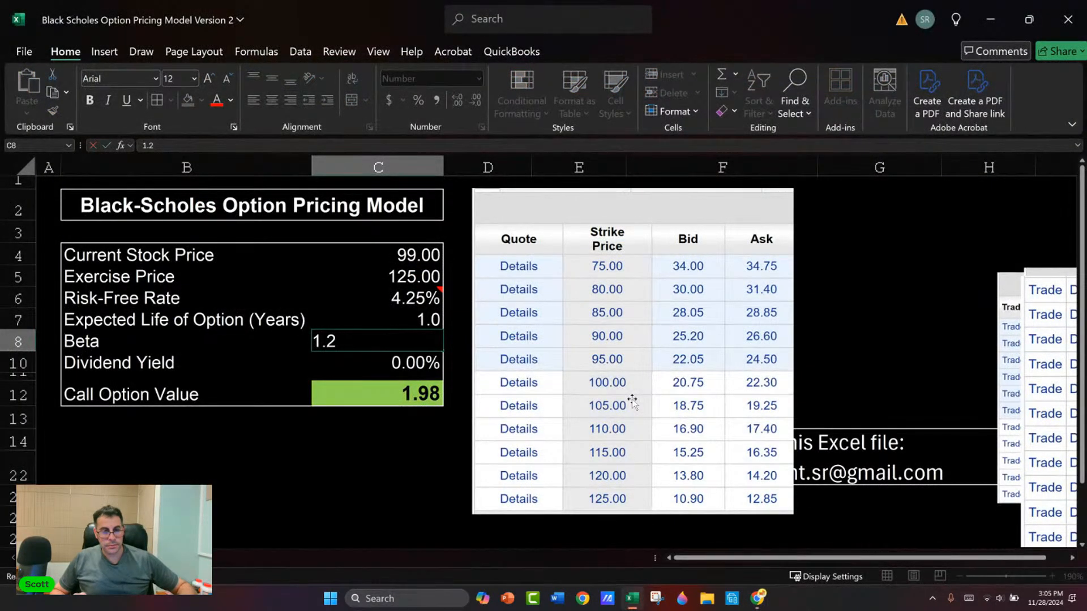
{"action": "key", "text": "Up"}
{"action": "key", "text": "Up"}
{"action": "key", "text": "Up"}
{"action": "key", "text": "Up"}
{"action": "key", "text": "Up"}
{"action": "type", "text": "77"}
{"action": "key", "text": "Return"}
{"action": "key", "text": "Up"}
{"action": "key", "text": "Delete"}
{"action": "key", "text": "Down"}
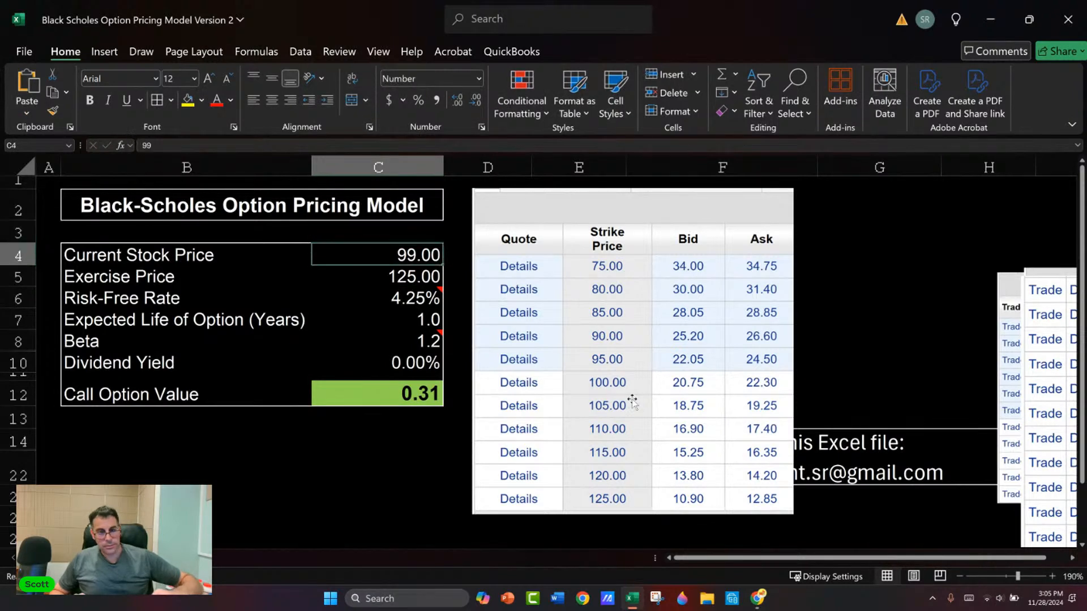
{"action": "type", "text": "77"}
{"action": "key", "text": "Right"}
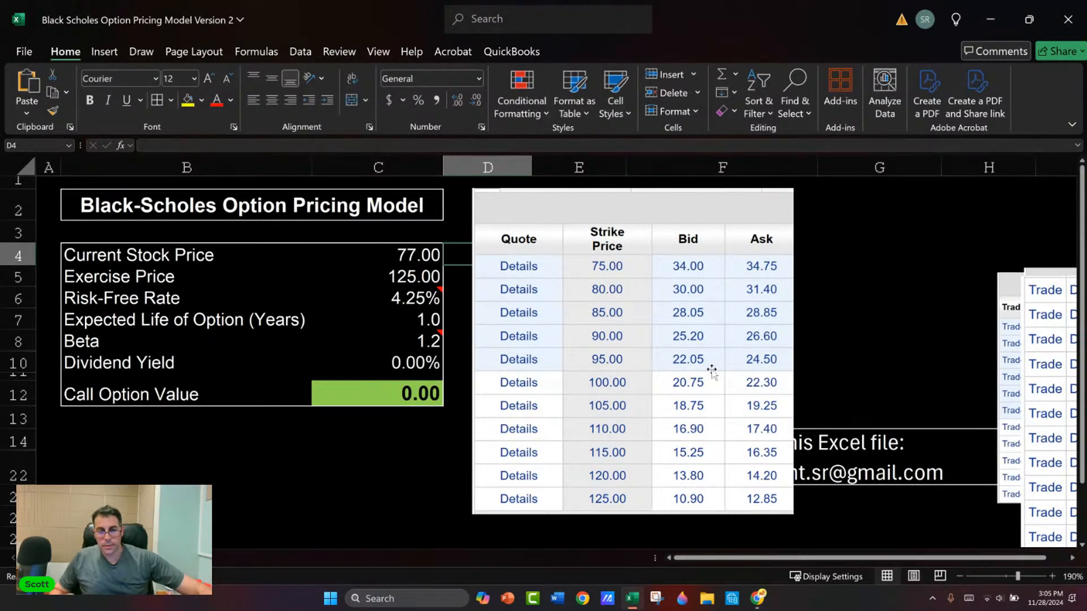
Step: Delete the PDD option quotes picture beside the pricing model
{"action": "left_click", "coordinate": [672, 349]}
{"action": "key", "text": "Delete"}
{"action": "key", "text": "Left"}
{"action": "key", "text": "Down"}
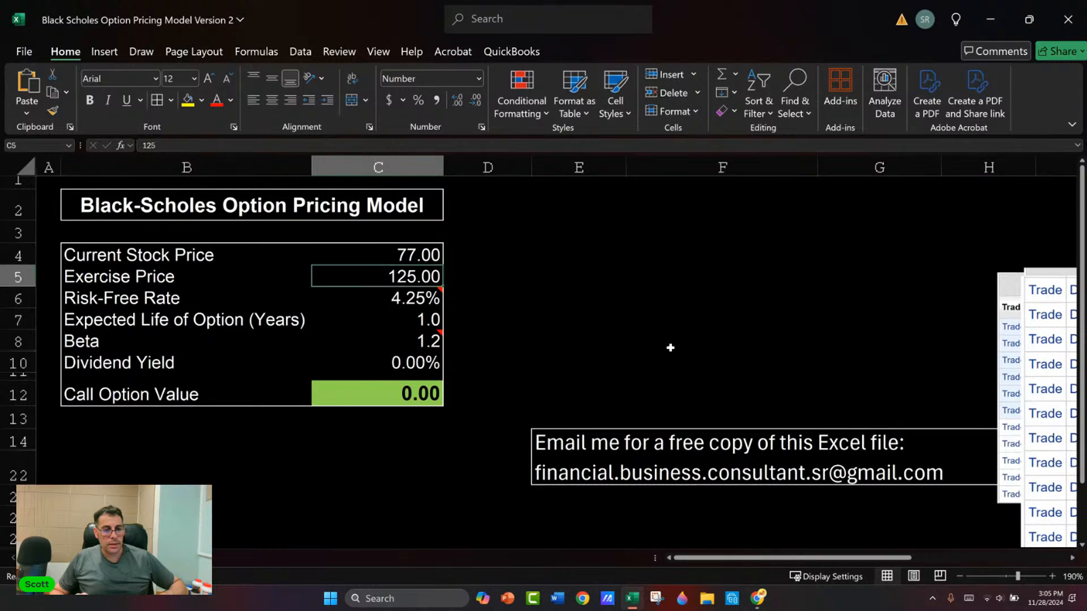
{"action": "key", "text": "Down"}
{"action": "key", "text": "Down"}
{"action": "key", "text": "Up"}
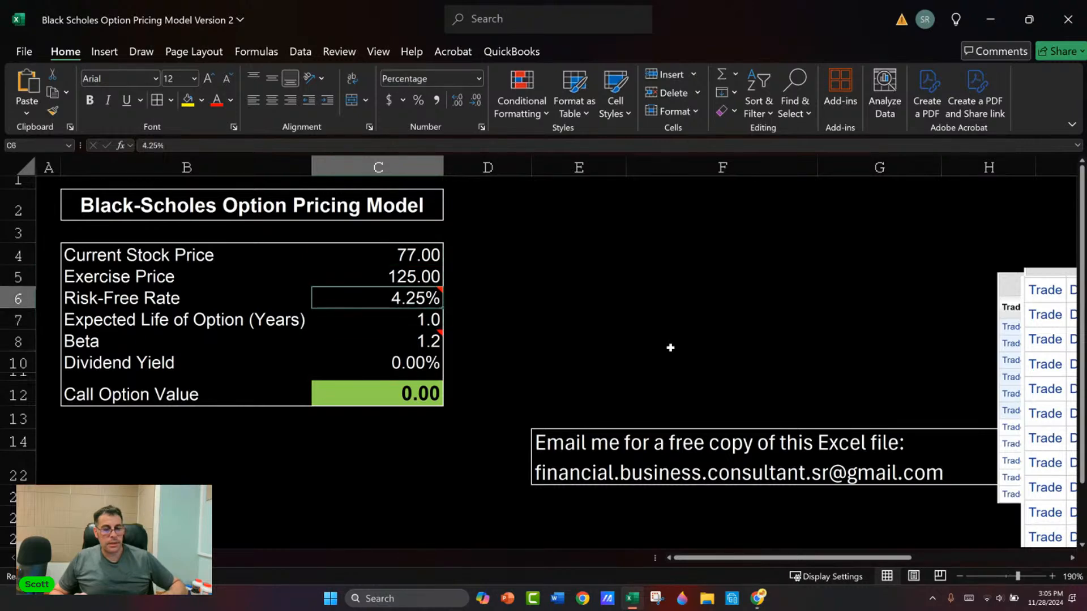
Step: Switch back to E*TRADE and open Carrier's options chain for the Sep 19 '25 expiration
{"action": "key", "text": "alt+Tab"}
{"action": "left_click", "coordinate": [670, 348]}
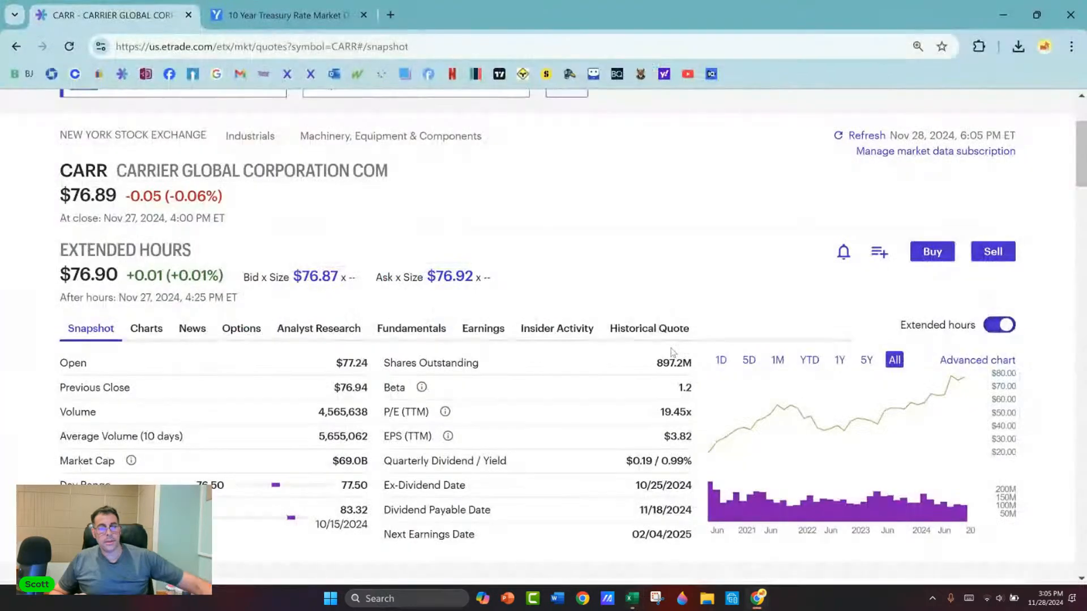
{"action": "left_click", "coordinate": [237, 329]}
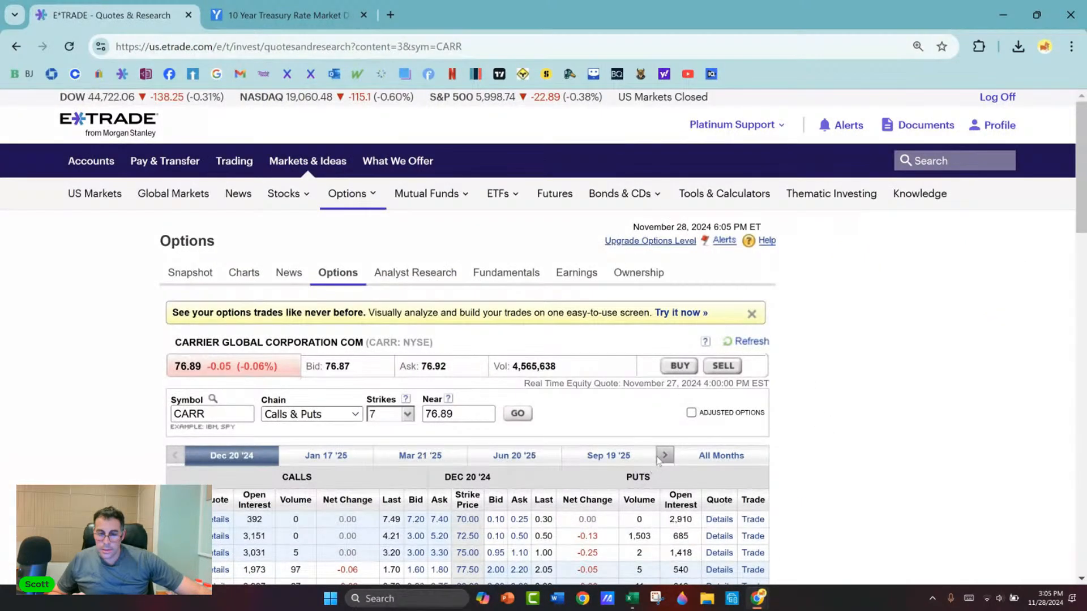
{"action": "left_click", "coordinate": [662, 459]}
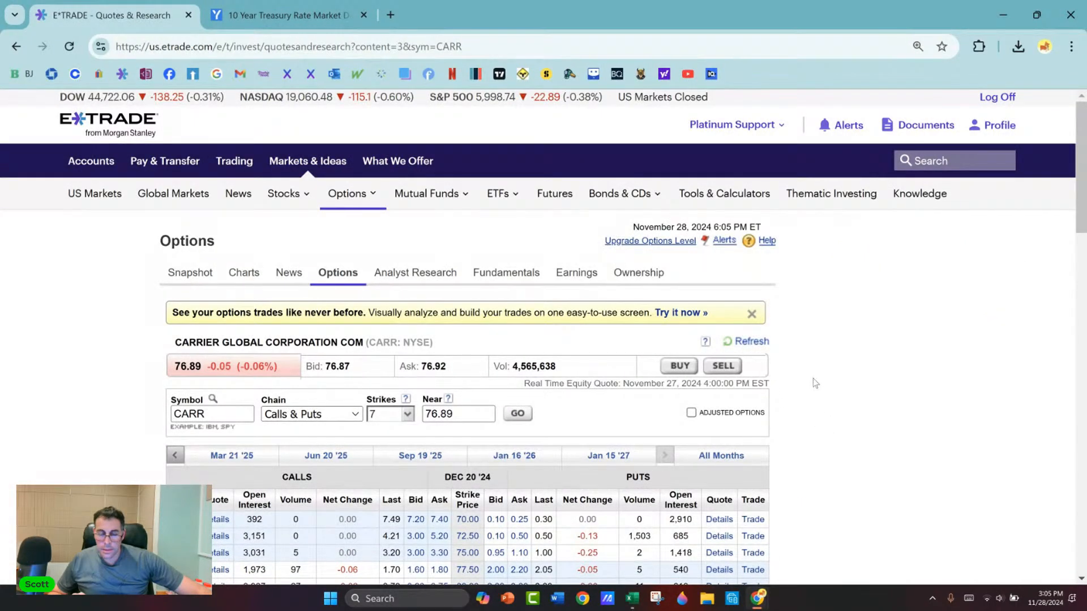
{"action": "scroll", "coordinate": [799, 391], "scroll_direction": "down", "scroll_amount": 1}
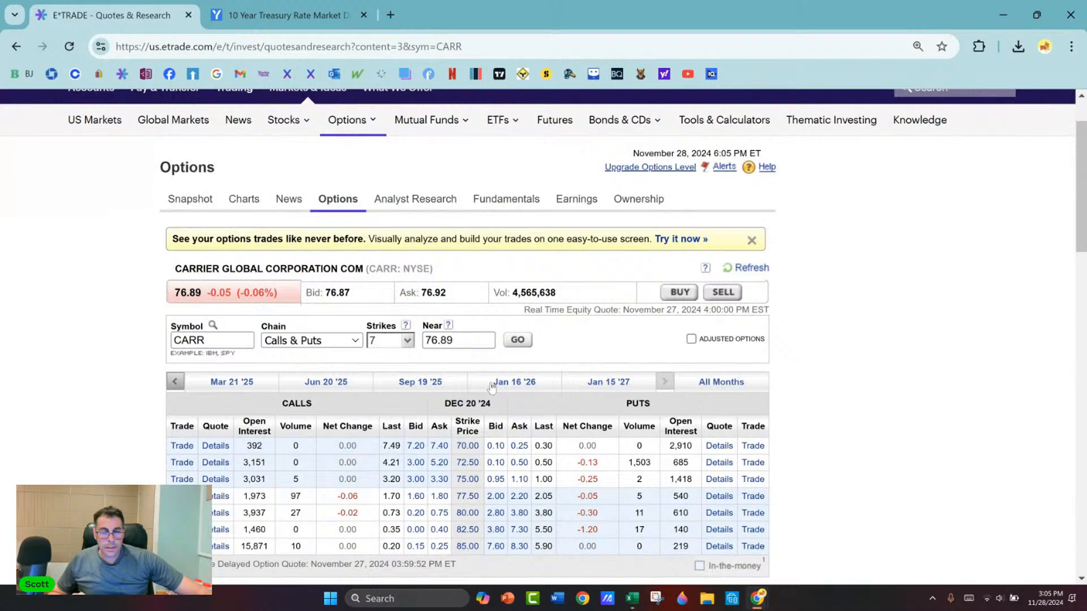
{"action": "left_click", "coordinate": [430, 382]}
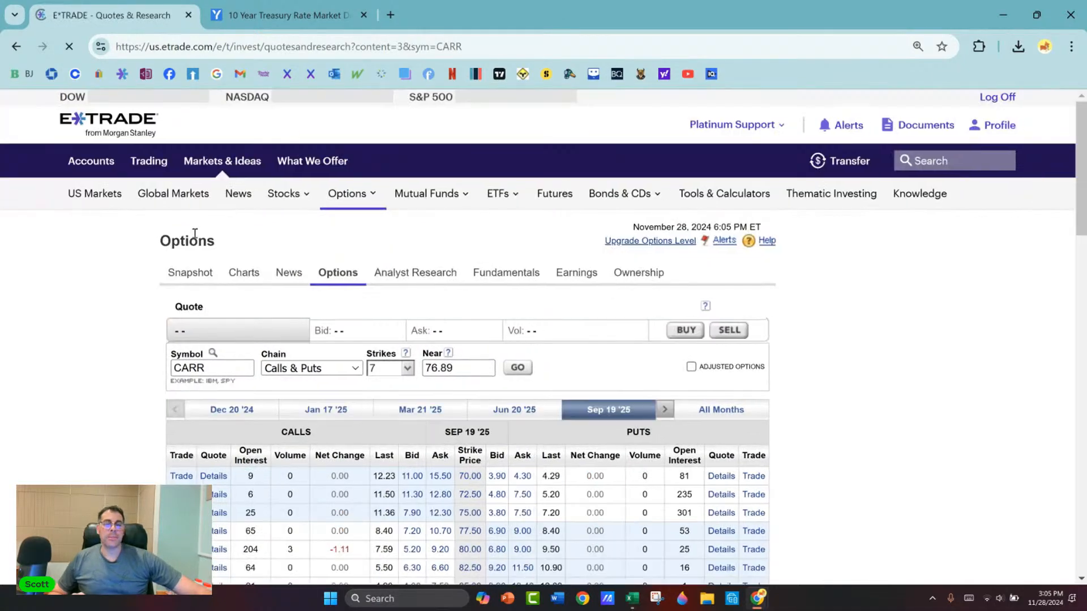
Step: Expand Carrier's Sep 19 '25 options chain to show 11 strikes
{"action": "scroll", "coordinate": [129, 262], "scroll_direction": "down", "scroll_amount": 3}
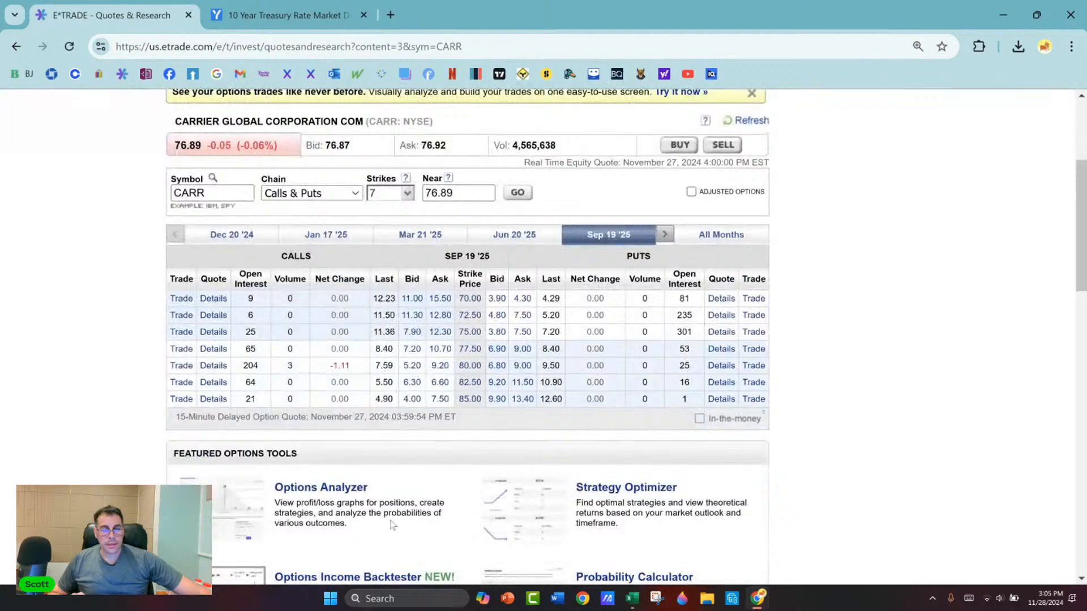
{"action": "left_click", "coordinate": [406, 194]}
{"action": "left_click", "coordinate": [385, 260]}
{"action": "scroll", "coordinate": [218, 317], "scroll_direction": "down", "scroll_amount": 3}
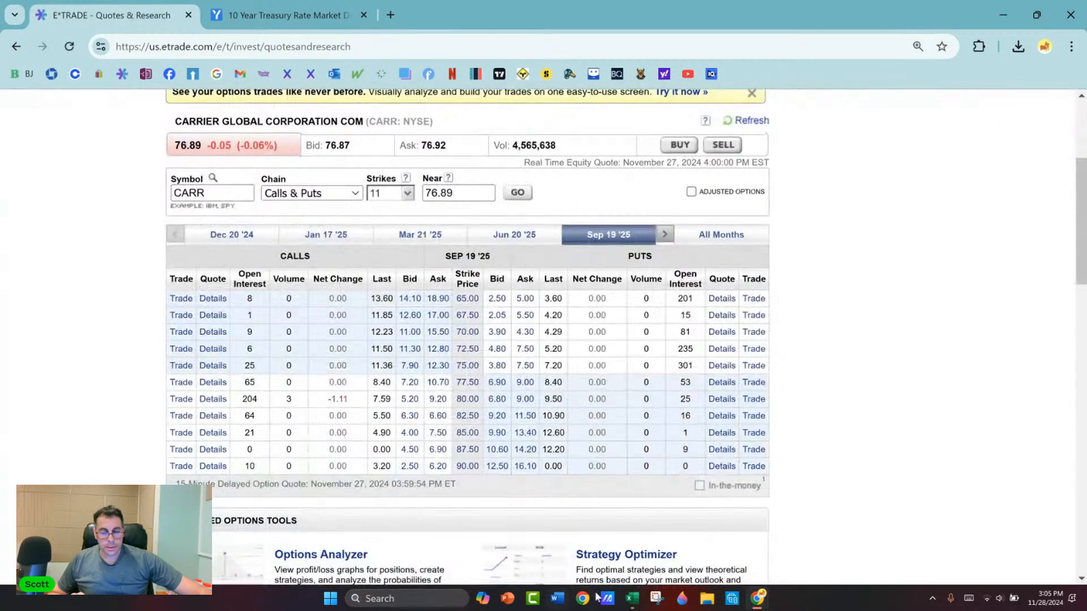
Step: Capture a Snipping Tool screenshot of the calls side of the chain, from the header through the 90.00 strike
{"action": "left_click", "coordinate": [655, 602]}
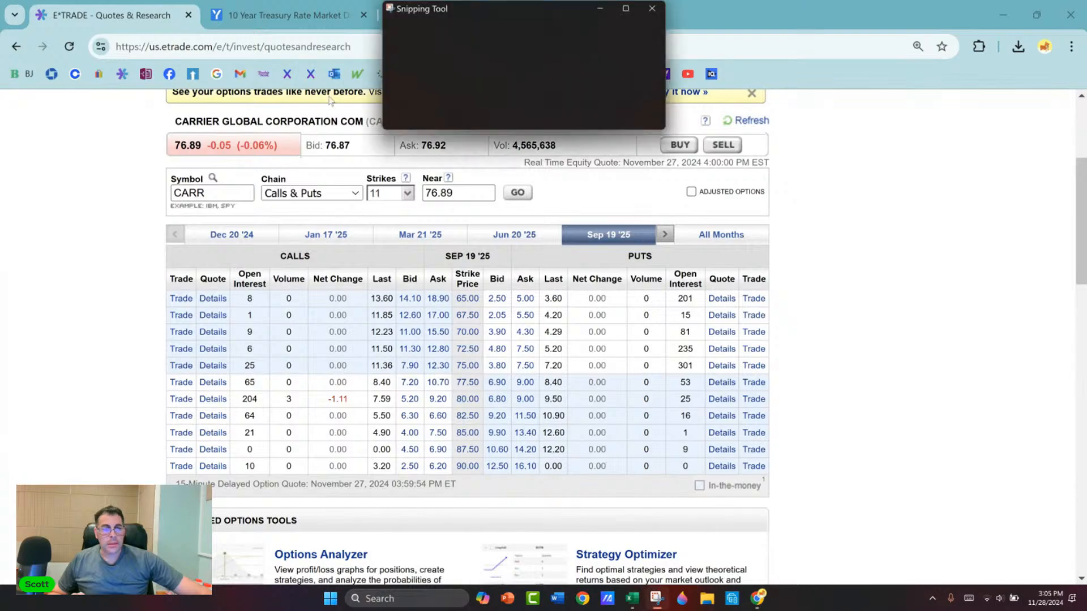
{"action": "left_click", "coordinate": [400, 32]}
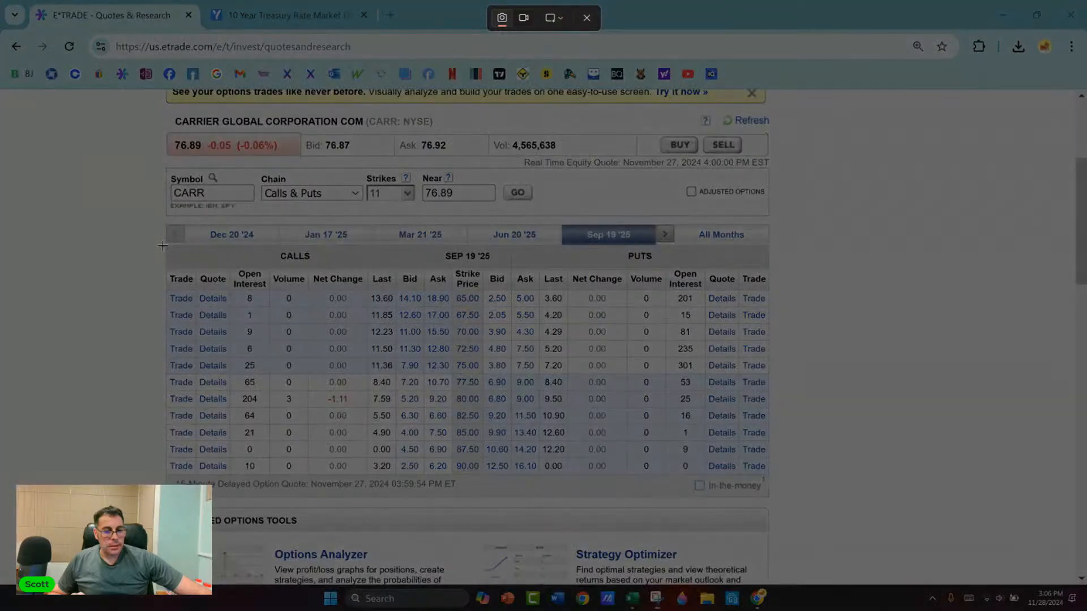
{"action": "left_click_drag", "start_coordinate": [164, 245], "coordinate": [486, 478]}
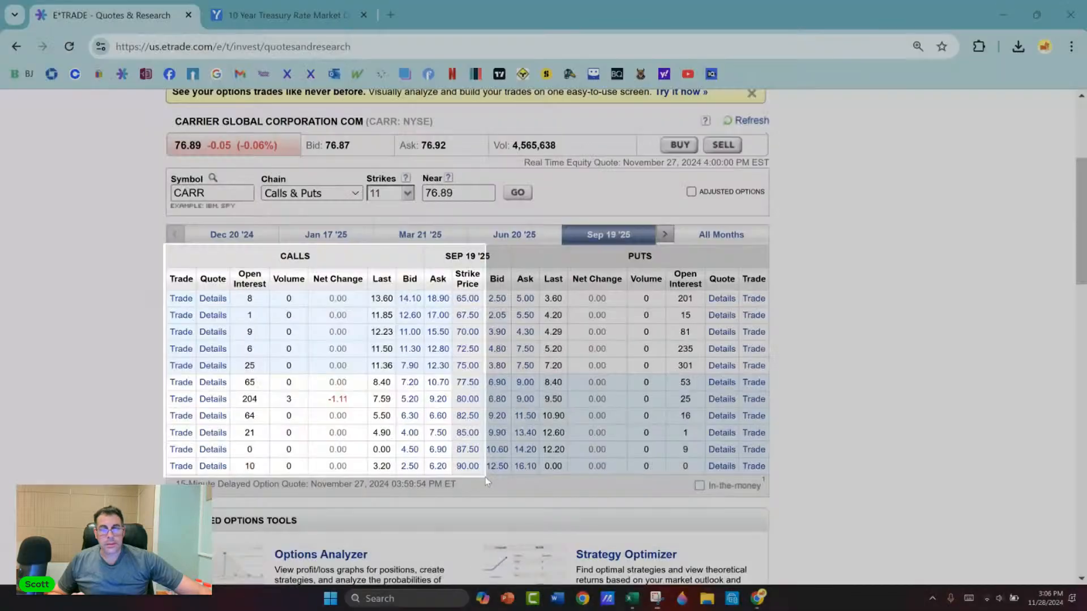
{"action": "left_click", "coordinate": [696, 8]}
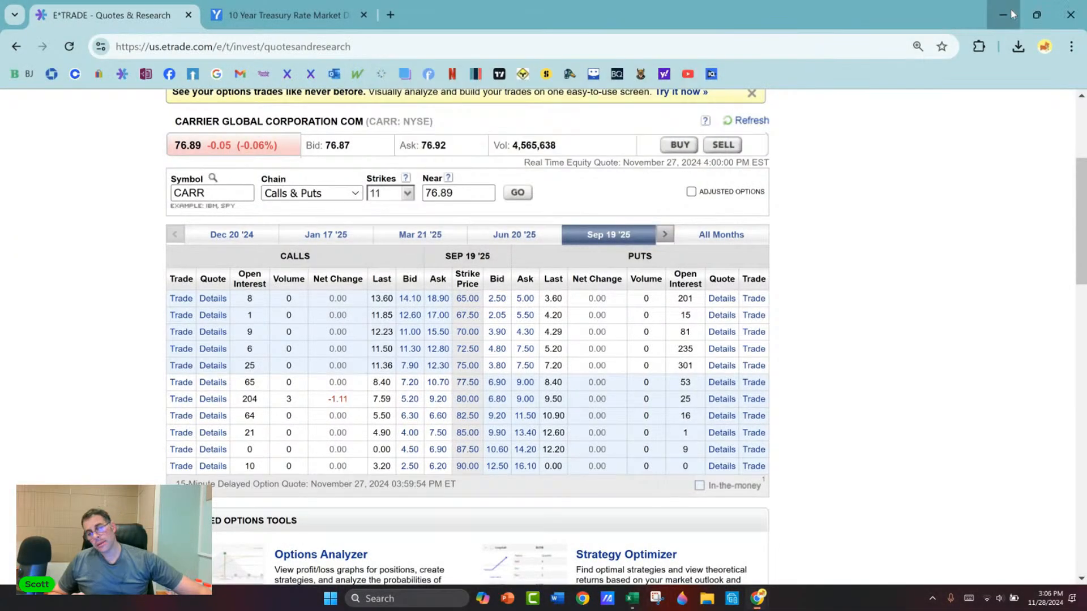
Step: Return to the Excel model, paste the captured calls table, shrink it, and place it beside the model
{"action": "left_click", "coordinate": [1011, 12]}
{"action": "key", "text": "ctrl+v"}
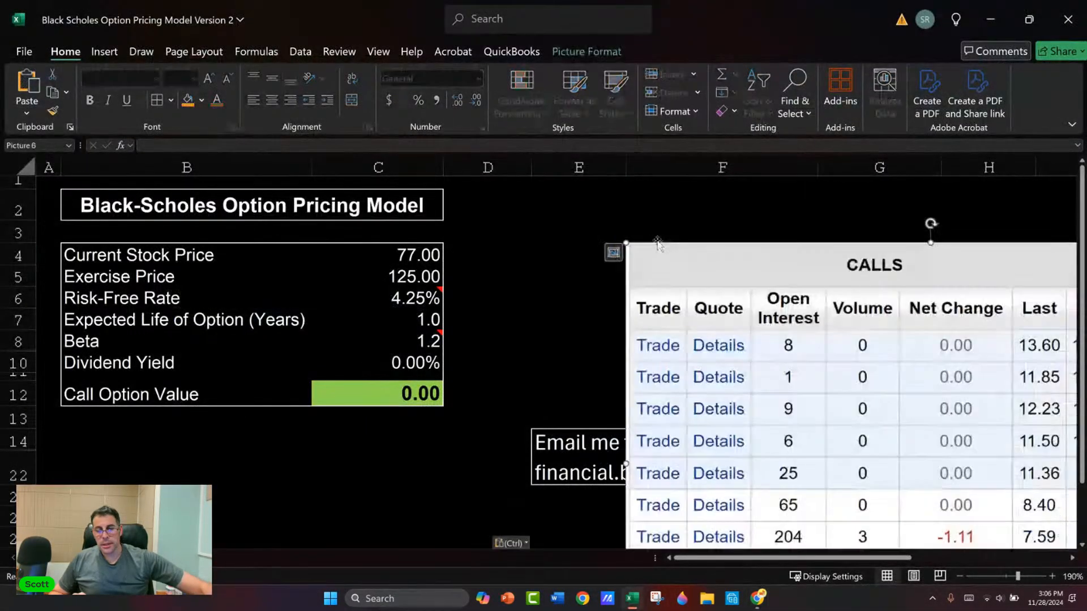
{"action": "left_click_drag", "start_coordinate": [626, 243], "coordinate": [787, 360]}
{"action": "left_click_drag", "start_coordinate": [811, 395], "coordinate": [527, 224]}
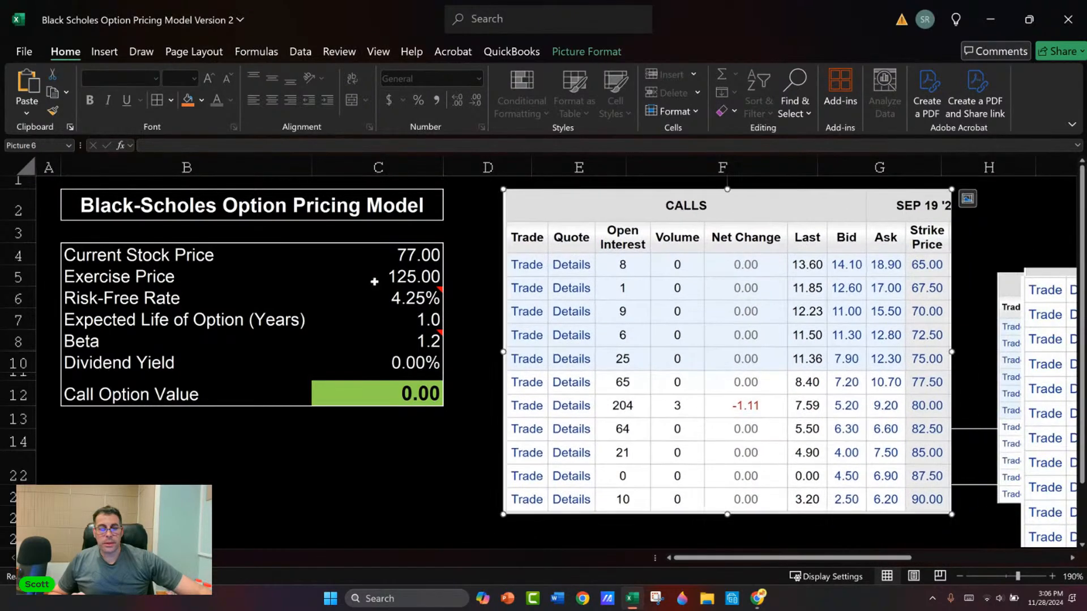
Step: Set the expected life of the option to 0.8 years and the exercise price to 90
{"action": "left_click", "coordinate": [388, 318]}
{"action": "type", "text": "."}
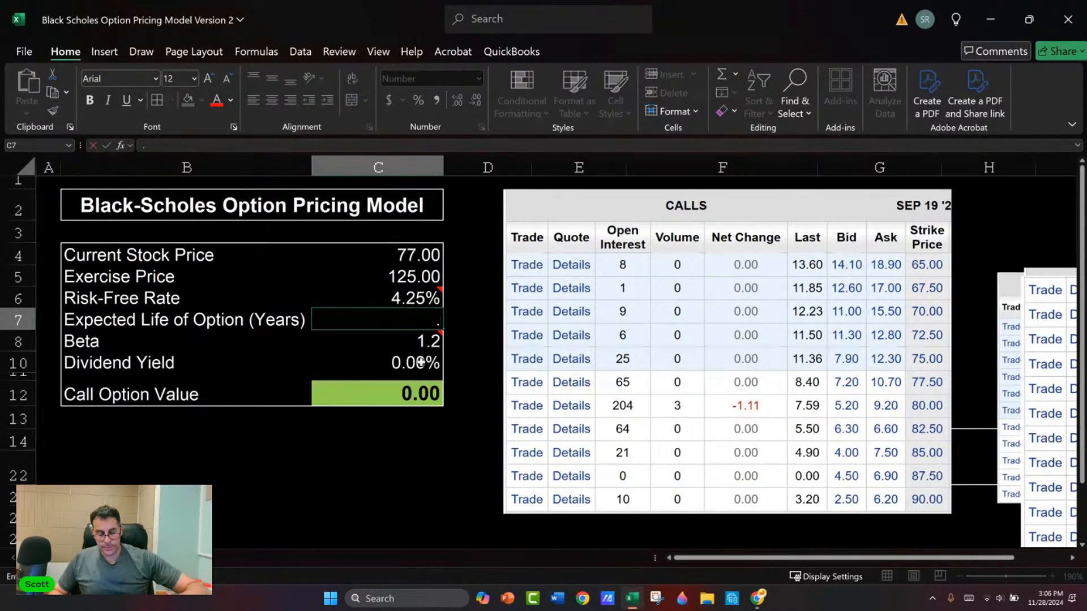
{"action": "type", "text": "8"}
{"action": "key", "text": "Return"}
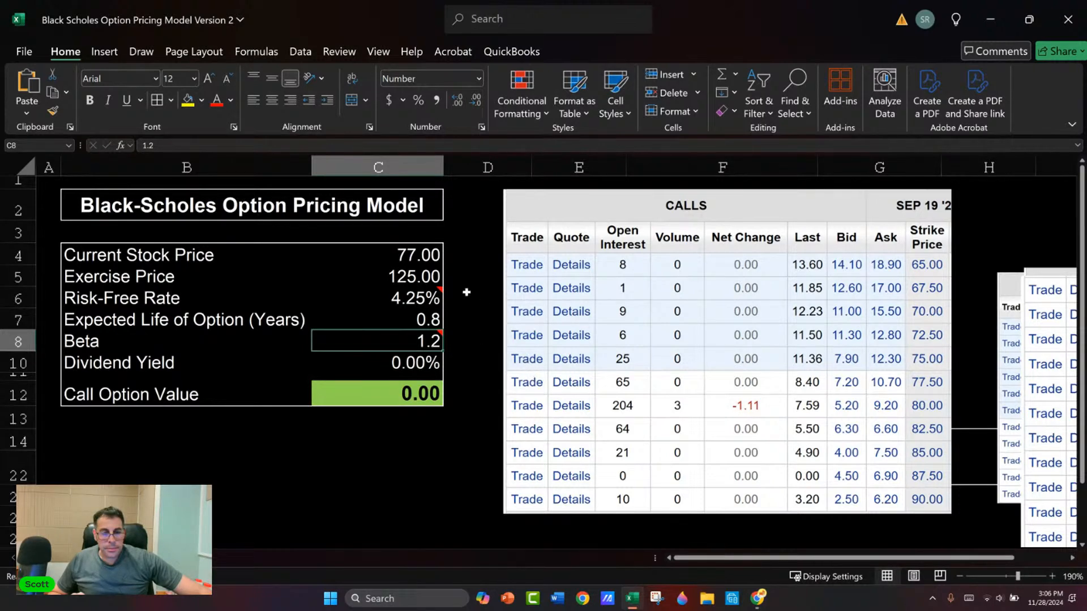
{"action": "left_click", "coordinate": [418, 277]}
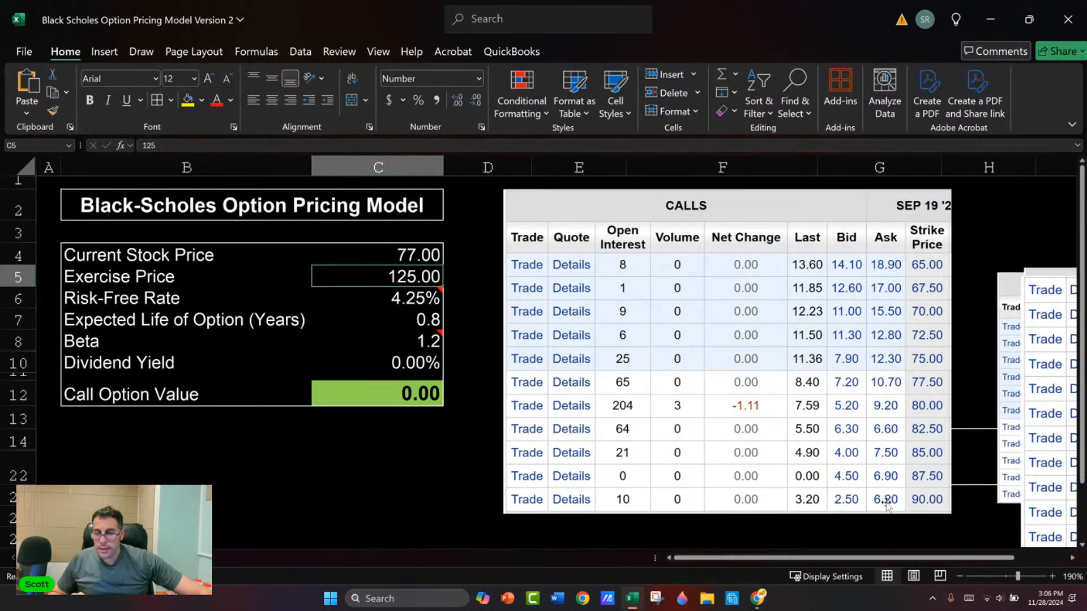
{"action": "type", "text": "90"}
{"action": "key", "text": "Return"}
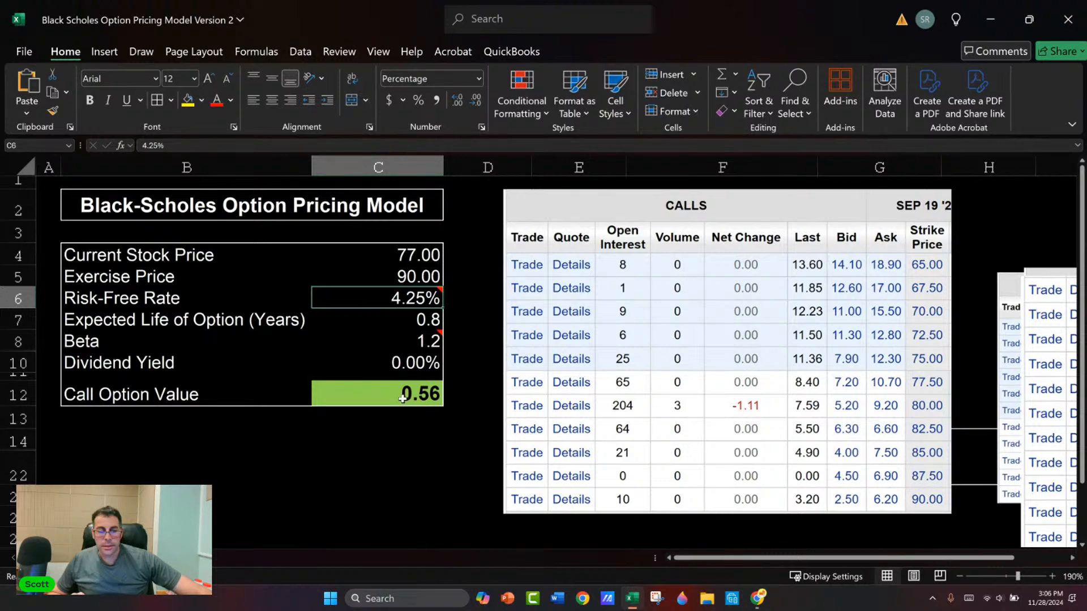
Step: Test the call option value with a beta of 2 and a risk-free rate of 12%
{"action": "key", "text": "Down"}
{"action": "key", "text": "Down"}
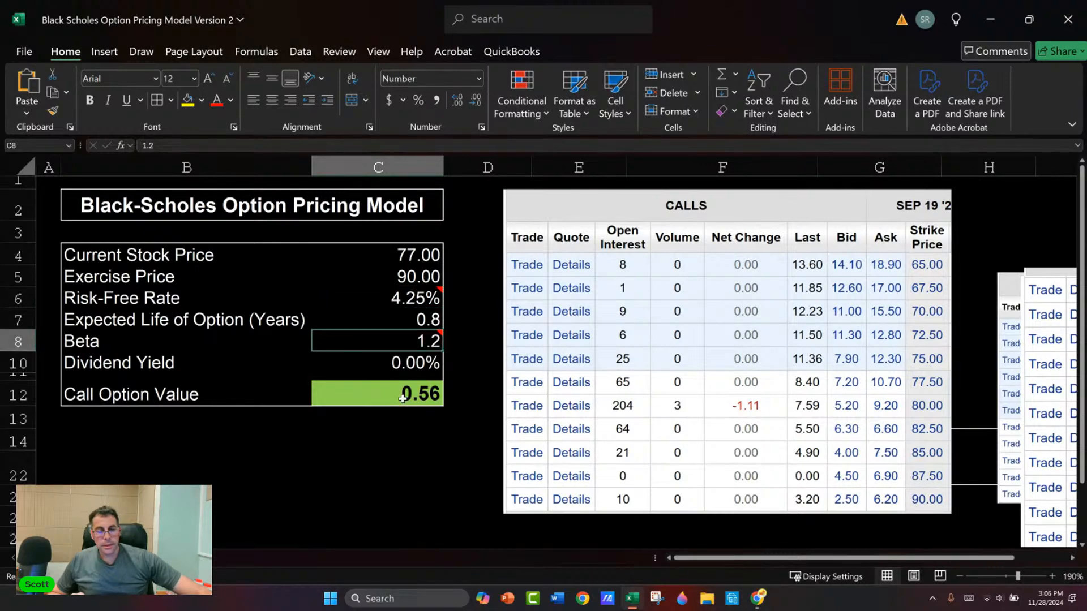
{"action": "type", "text": "2"}
{"action": "key", "text": "Return"}
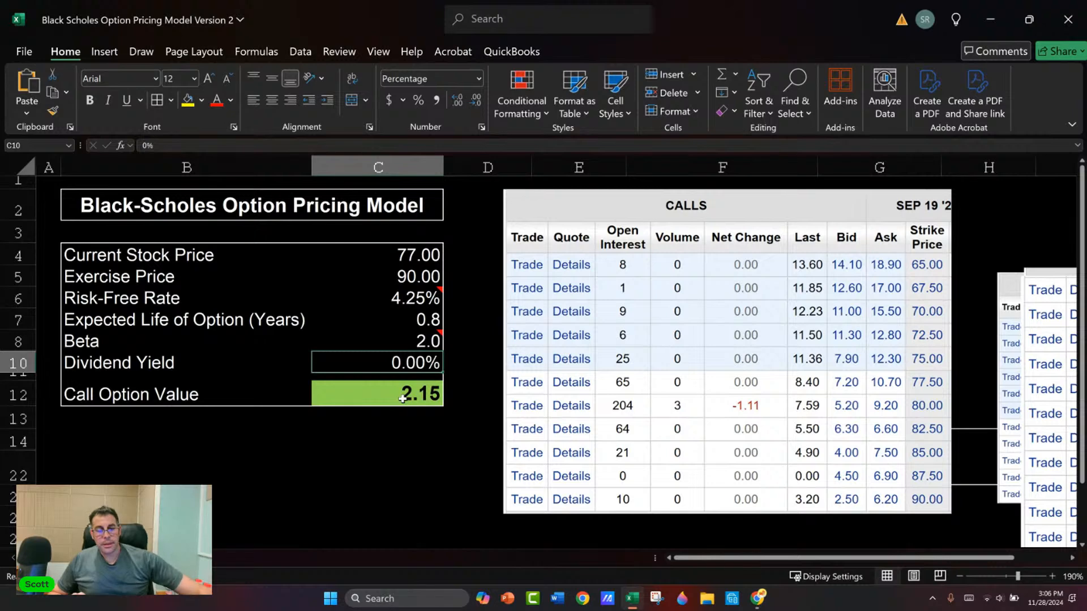
{"action": "left_click", "coordinate": [421, 298]}
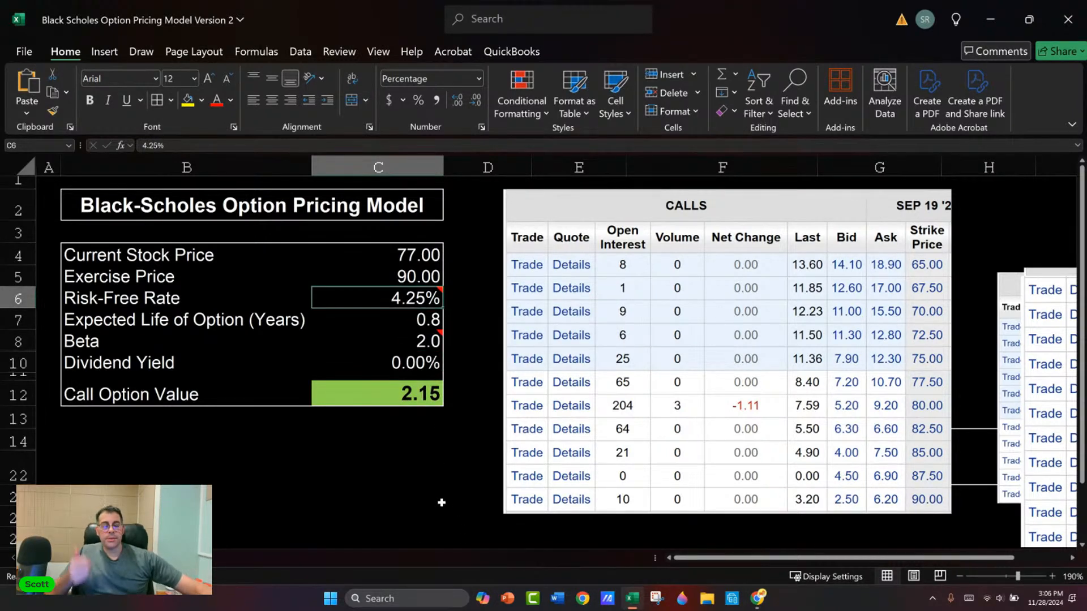
{"action": "type", "text": "12"}
{"action": "key", "text": "Return"}
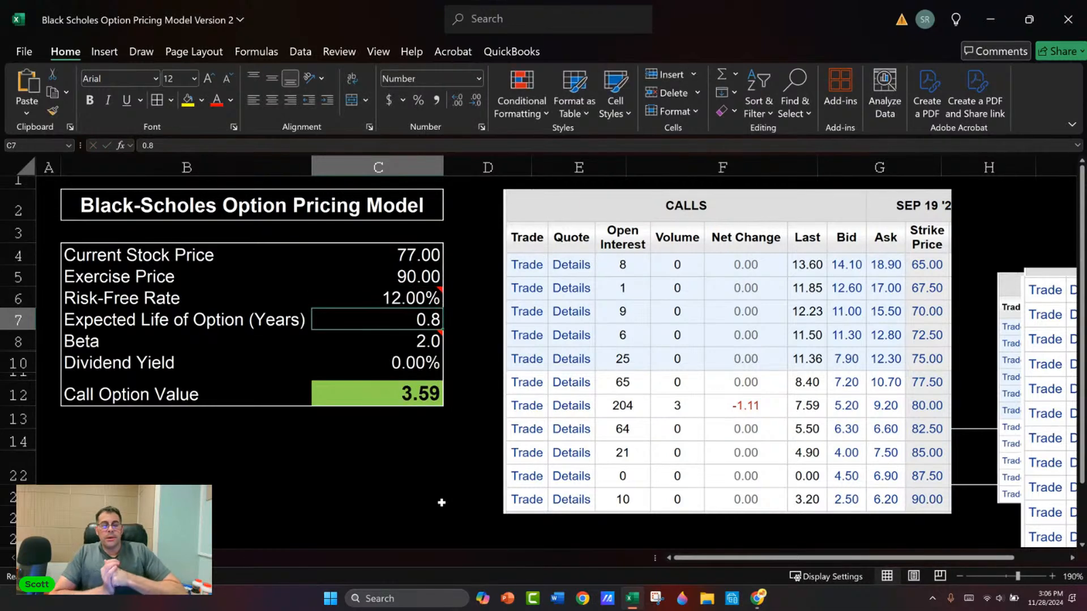
Step: Set the risk-free rate to 3% and the expected life of the option to 4.5 years
{"action": "key", "text": "Up"}
{"action": "type", "text": "3"}
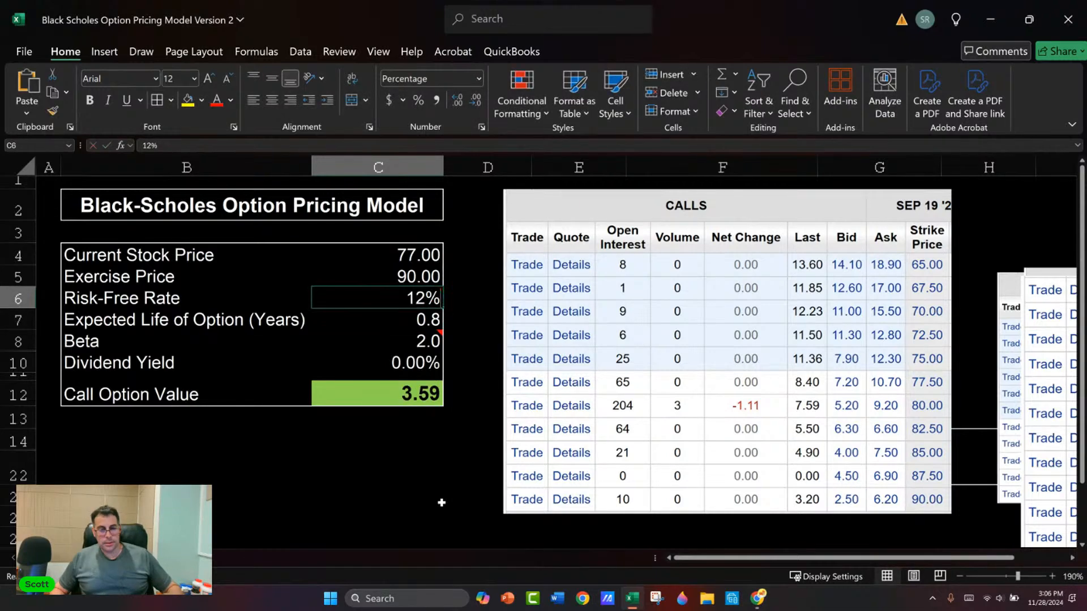
{"action": "key", "text": "Return"}
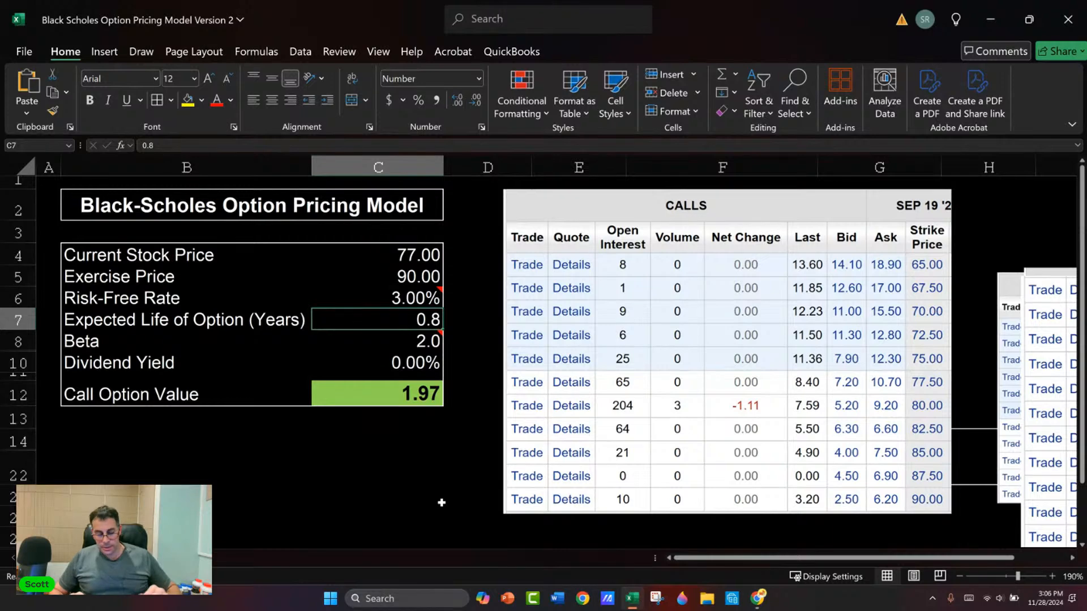
{"action": "type", "text": "4.5"}
{"action": "key", "text": "Return"}
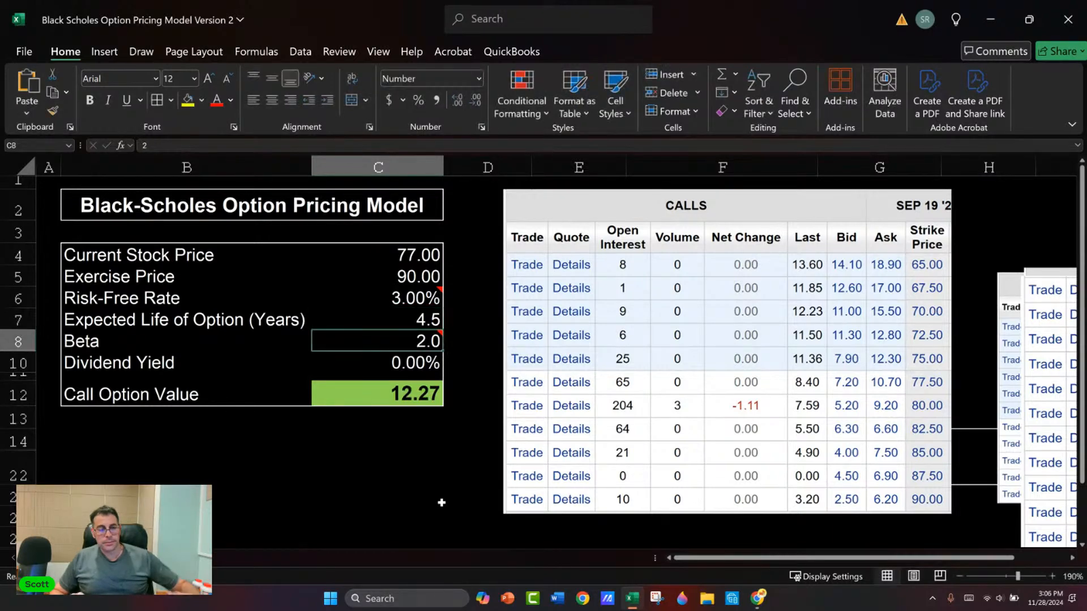
Step: Switch to E*TRADE in the browser and look up the dividend yield on Carrier's (CARR) stock snapshot
{"action": "left_click", "coordinate": [403, 372]}
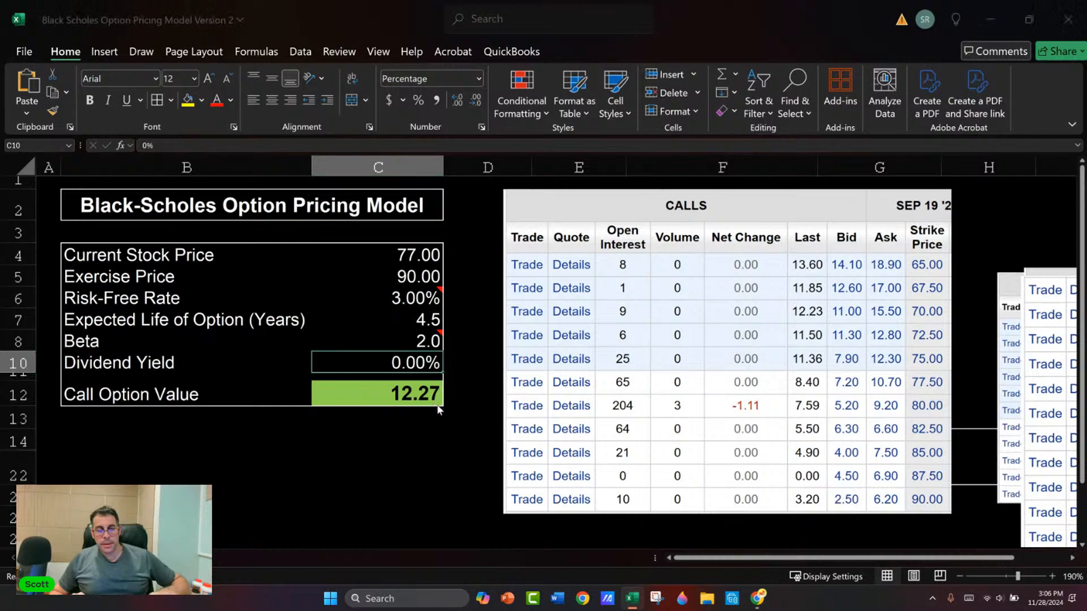
{"action": "key", "text": "alt+Tab"}
{"action": "scroll", "coordinate": [131, 319], "scroll_direction": "up", "scroll_amount": 3}
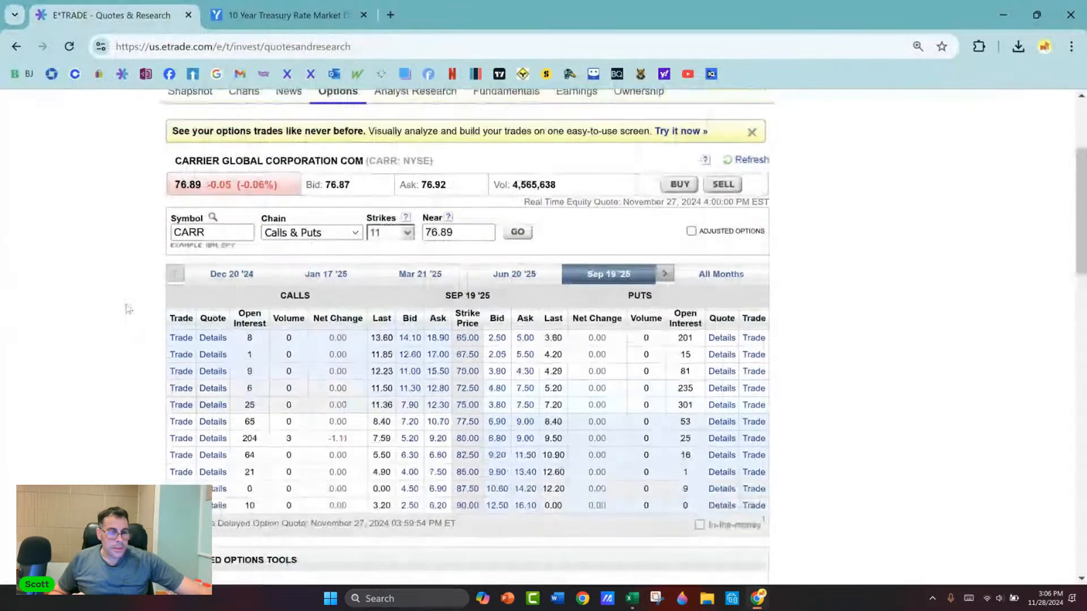
{"action": "left_click", "coordinate": [203, 214]}
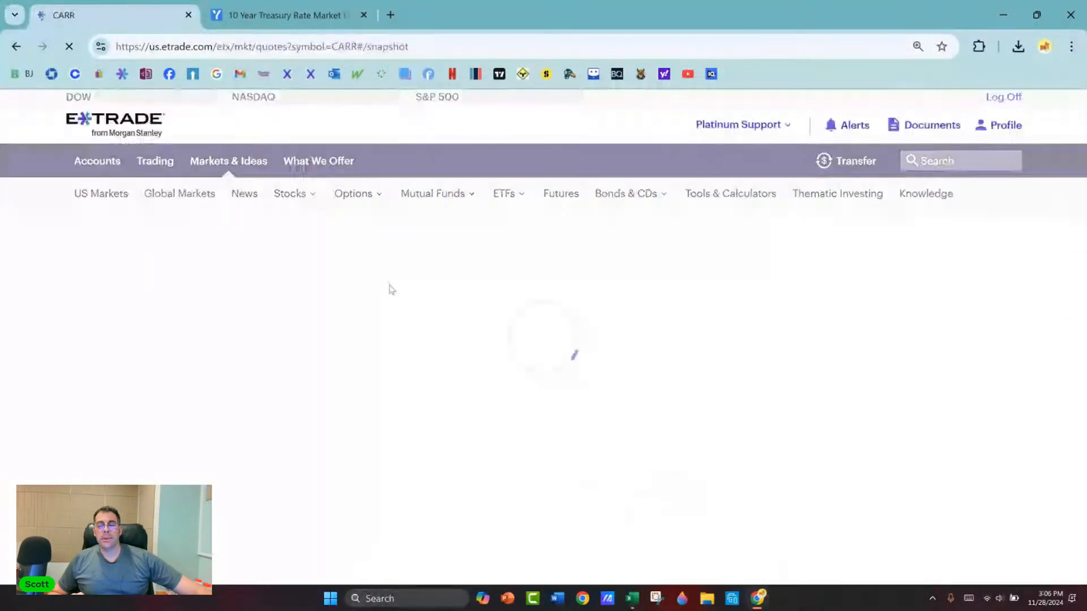
{"action": "scroll", "coordinate": [607, 347], "scroll_direction": "down", "scroll_amount": 3}
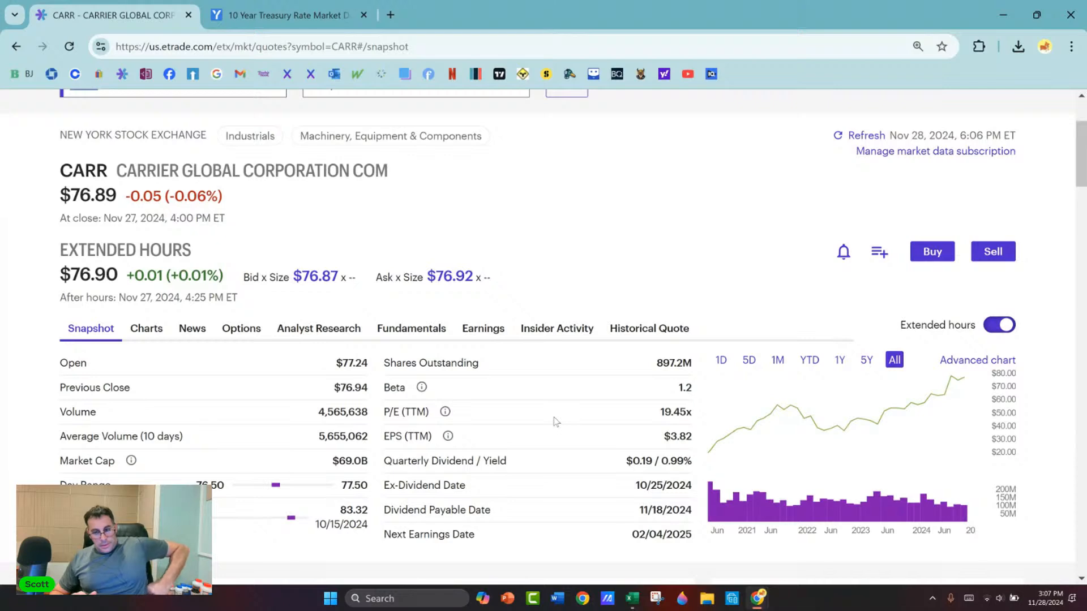
{"action": "scroll", "coordinate": [556, 421], "scroll_direction": "up", "scroll_amount": 2}
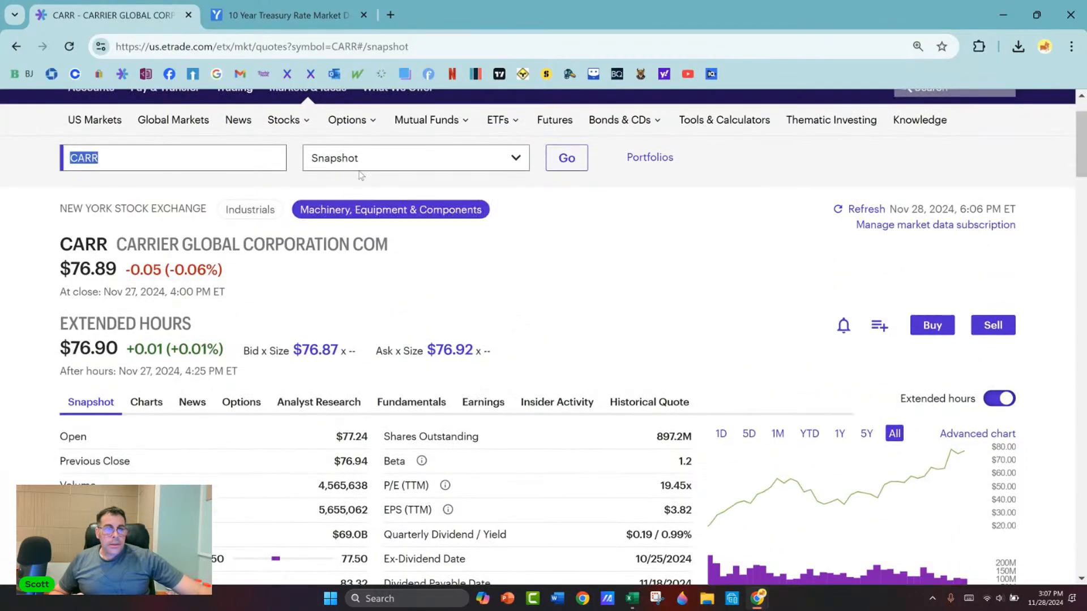
Step: Look up CARR on Yahoo Finance and check the forward dividend and yield in its summary statistics
{"action": "left_click", "coordinate": [283, 14]}
{"action": "left_click", "coordinate": [664, 74]}
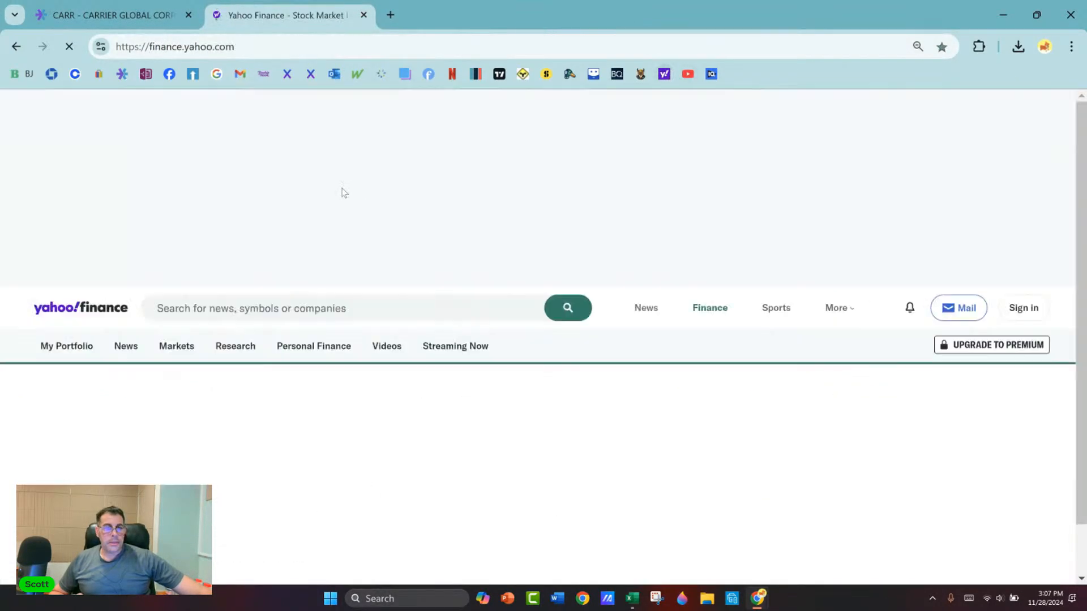
{"action": "left_click", "coordinate": [309, 307]}
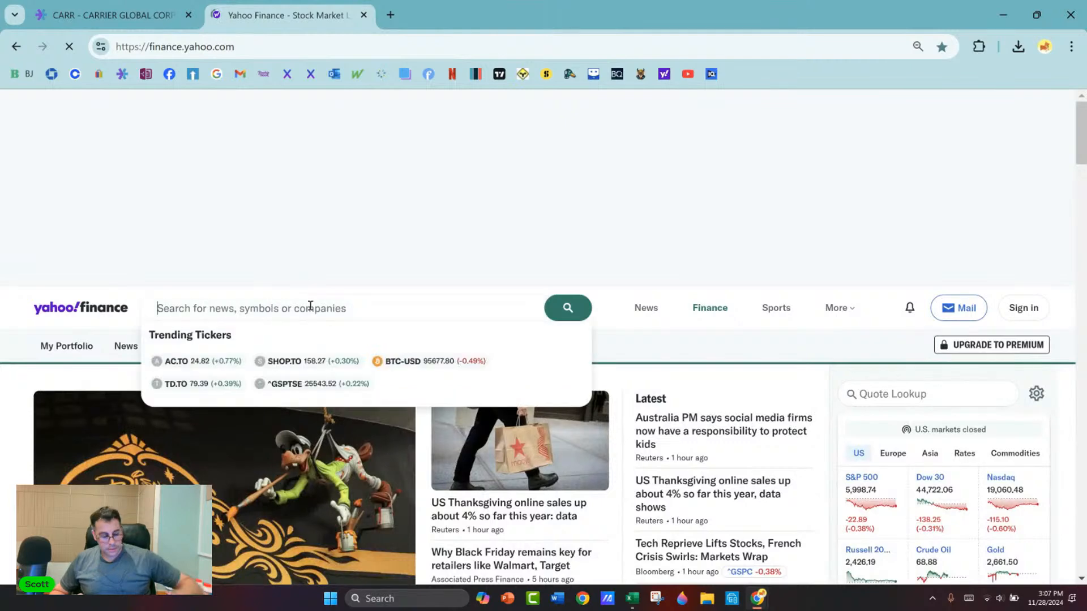
{"action": "type", "text": "CARR"}
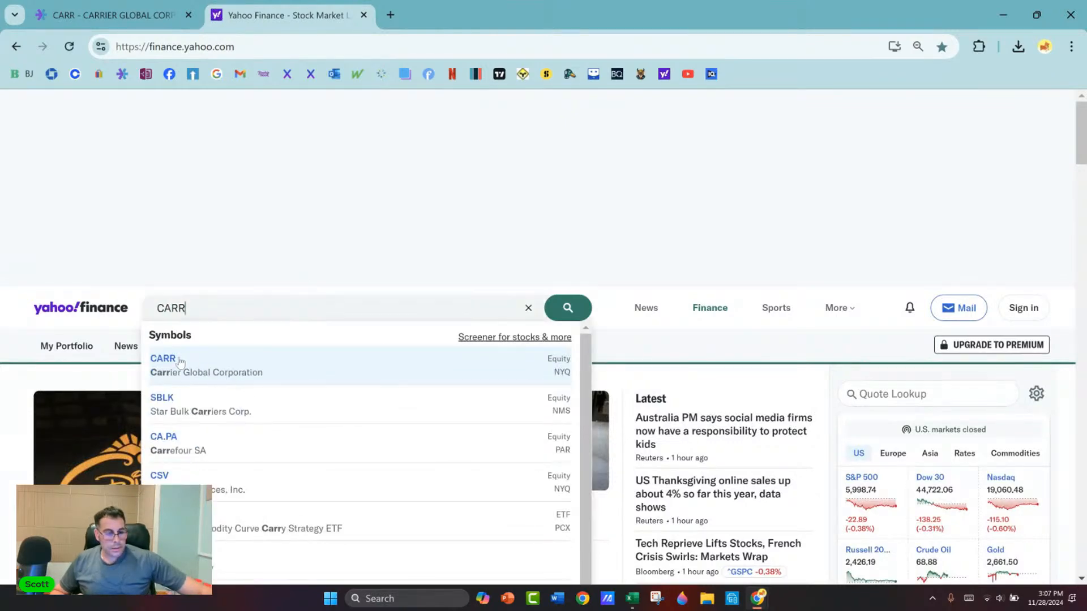
{"action": "left_click", "coordinate": [172, 360]}
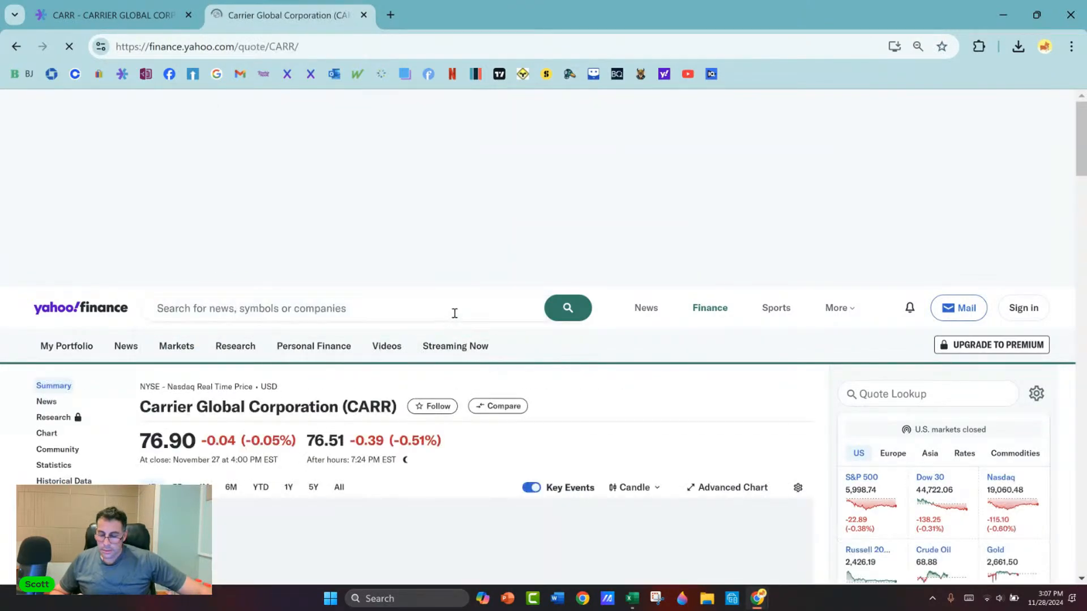
{"action": "scroll", "coordinate": [459, 317], "scroll_direction": "down", "scroll_amount": 4}
{"action": "scroll", "coordinate": [461, 321], "scroll_direction": "down", "scroll_amount": 1}
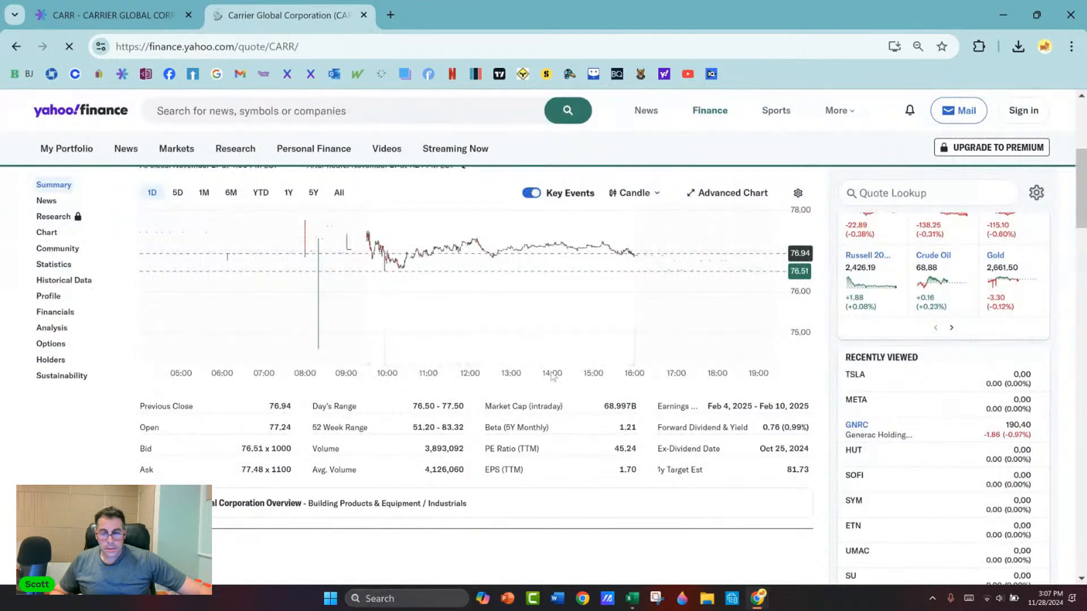
Step: Return to the Excel model and set the dividend yield to 1%
{"action": "key", "text": "alt+Tab"}
{"action": "type", "text": "1"}
{"action": "key", "text": "Return"}
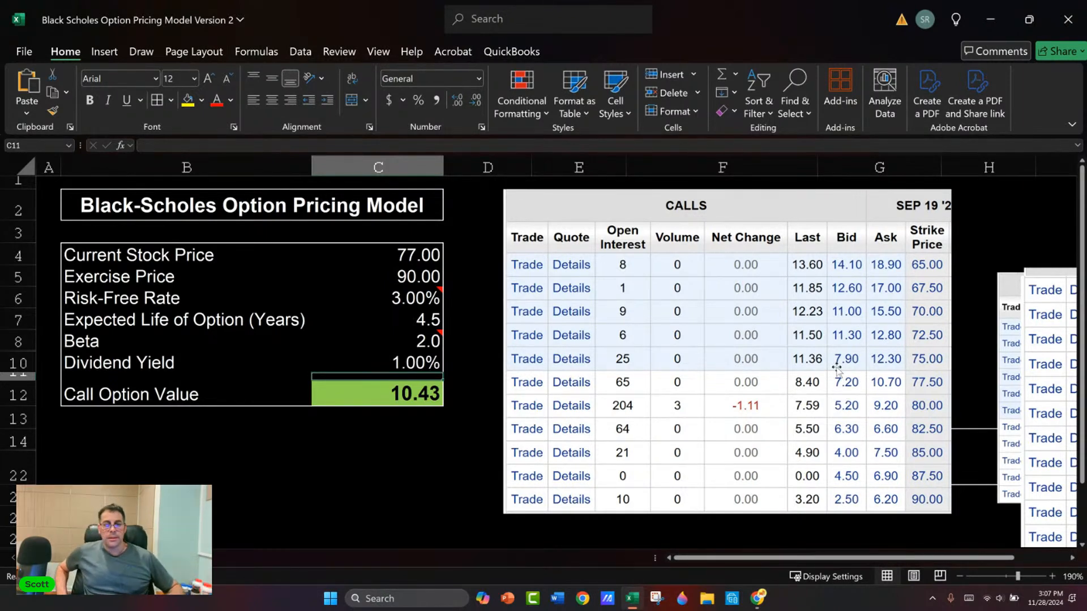
Step: Switch back to E*TRADE and view Carrier's option chain for the Sep 19 '25 expiration
{"action": "key", "text": "alt+Tab"}
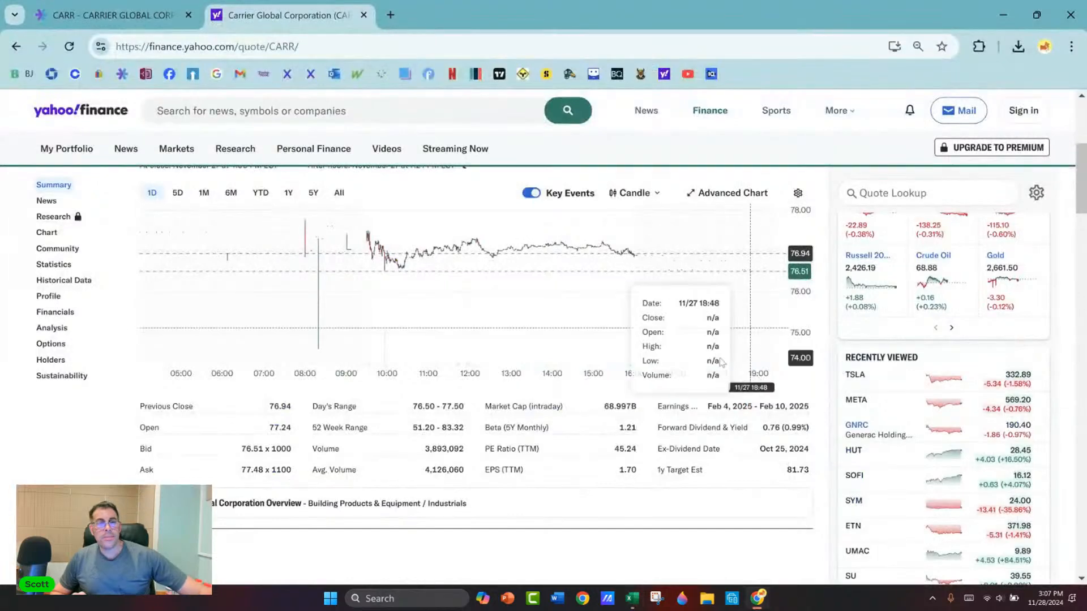
{"action": "key", "text": "ctrl+shift+Tab"}
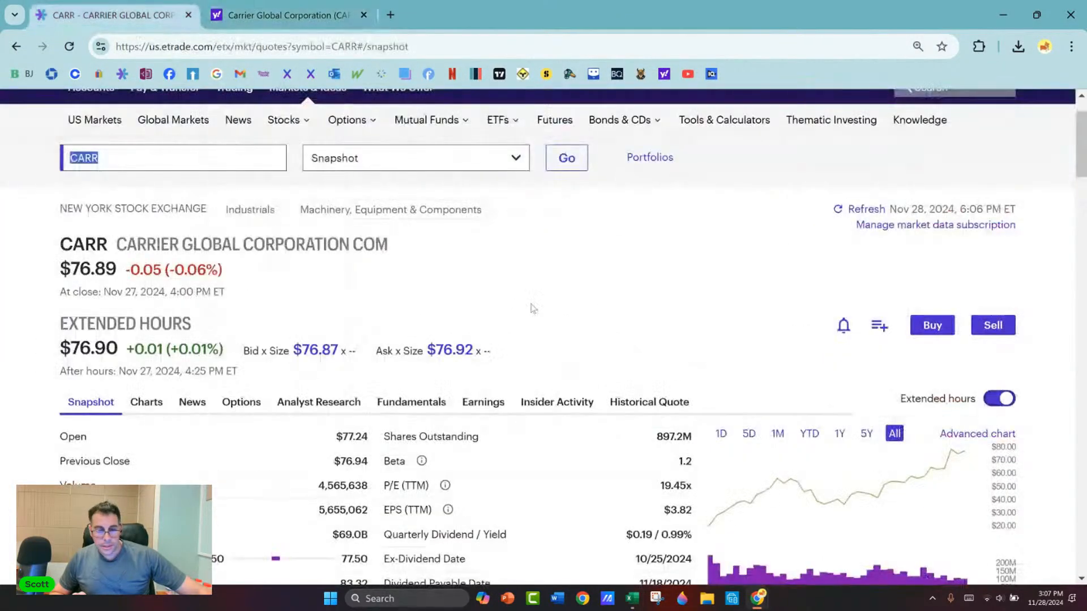
{"action": "left_click", "coordinate": [241, 401]}
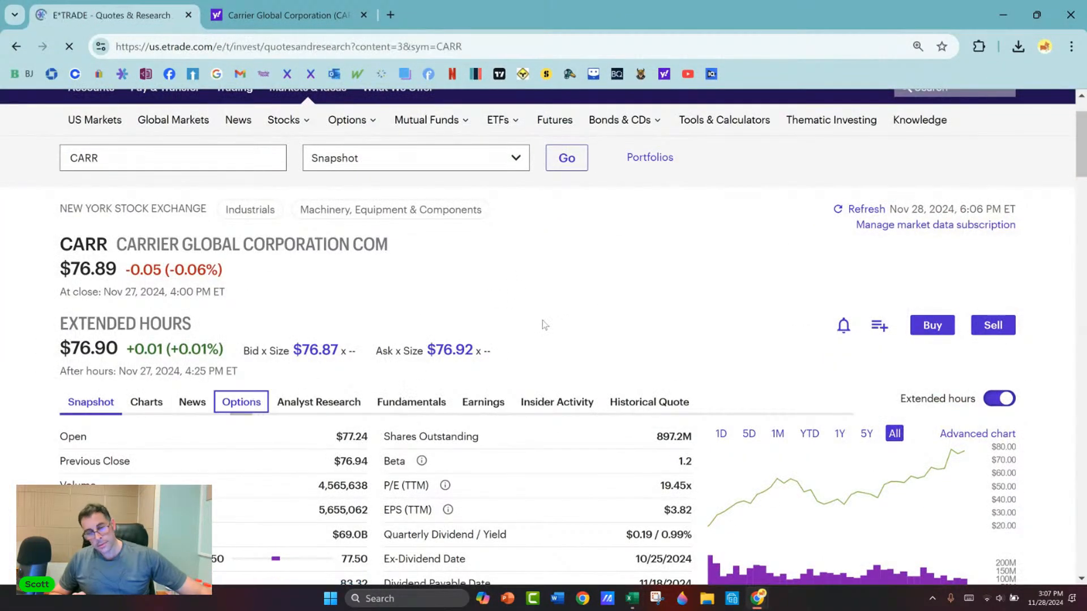
{"action": "scroll", "coordinate": [622, 317], "scroll_direction": "down", "scroll_amount": 3}
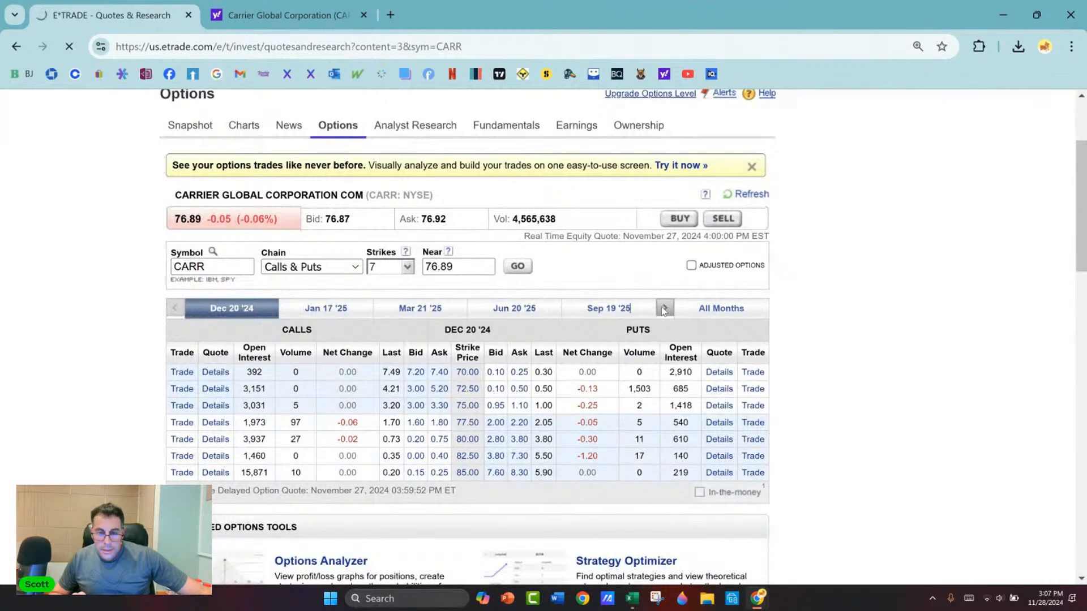
{"action": "scroll", "coordinate": [430, 202], "scroll_direction": "down", "scroll_amount": 3}
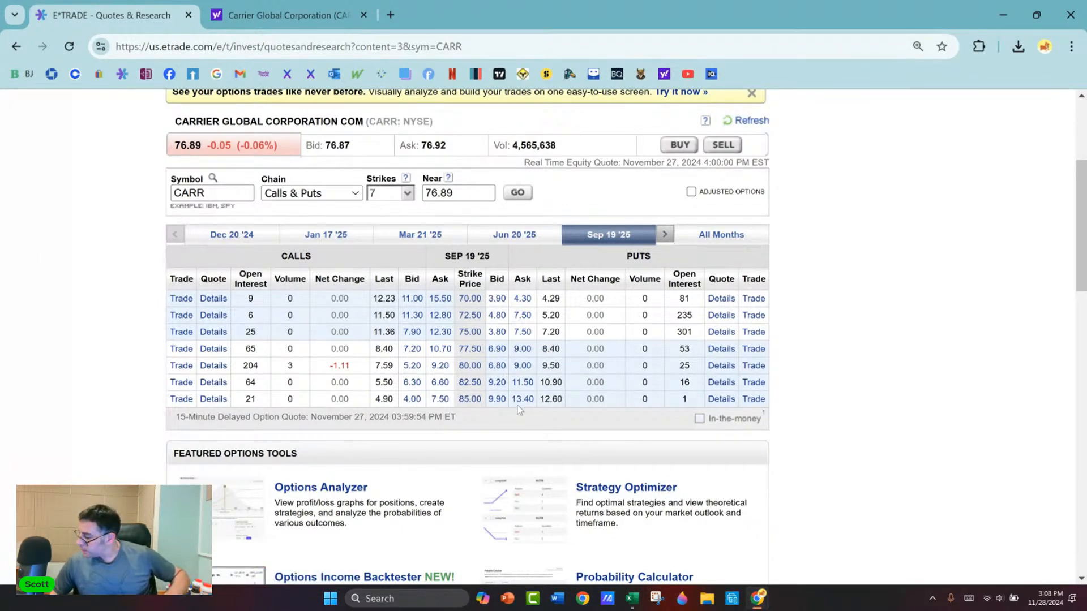
Step: Return to the Excel model and set the risk-free rate to 4.5%
{"action": "key", "text": "alt+Tab"}
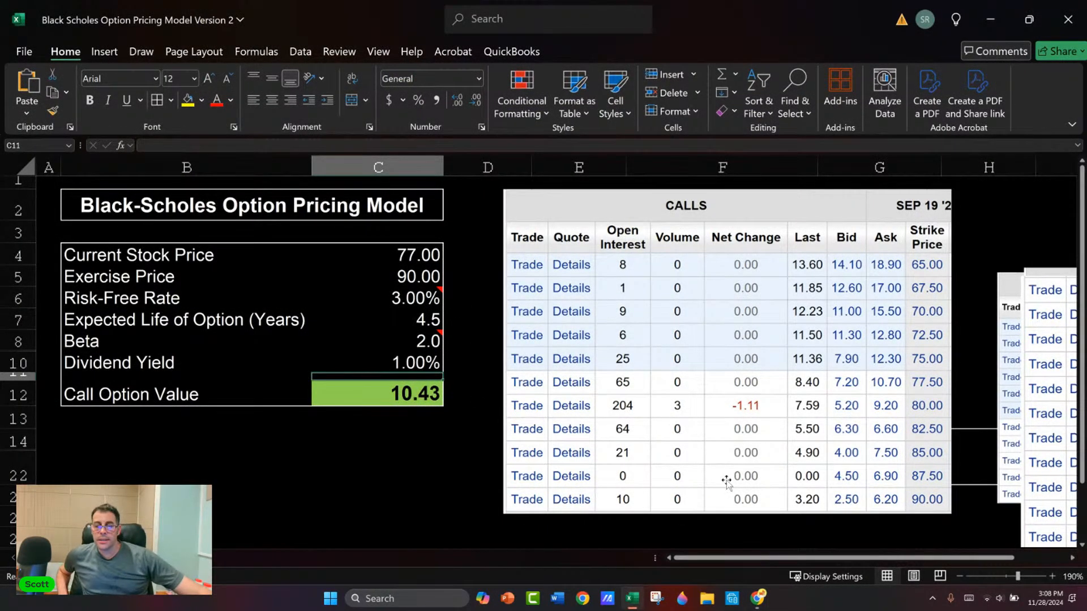
{"action": "left_click", "coordinate": [422, 300]}
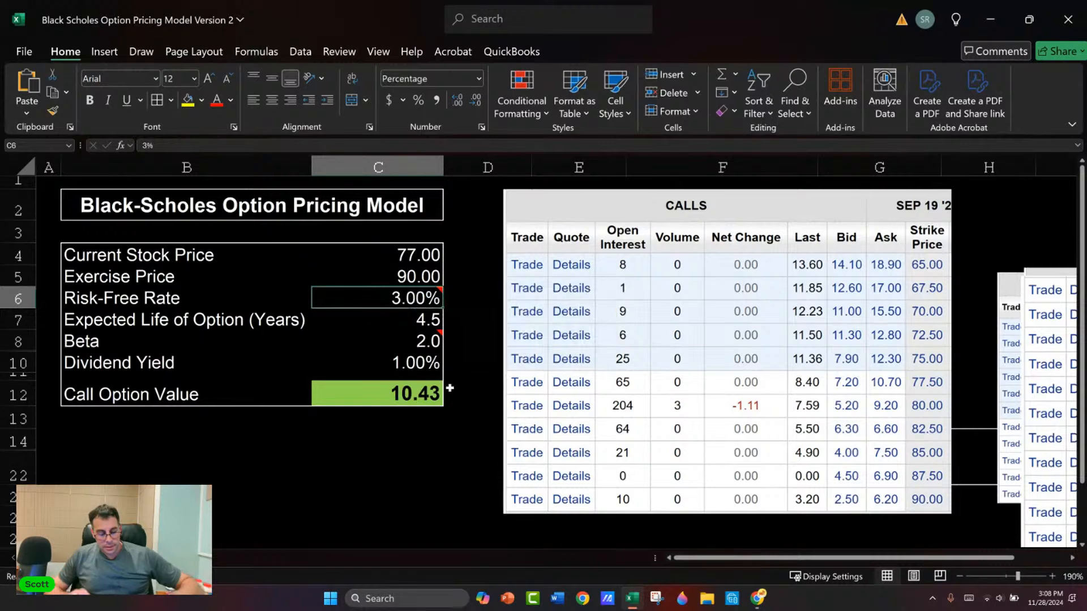
{"action": "type", "text": "4.5"}
{"action": "key", "text": "Return"}
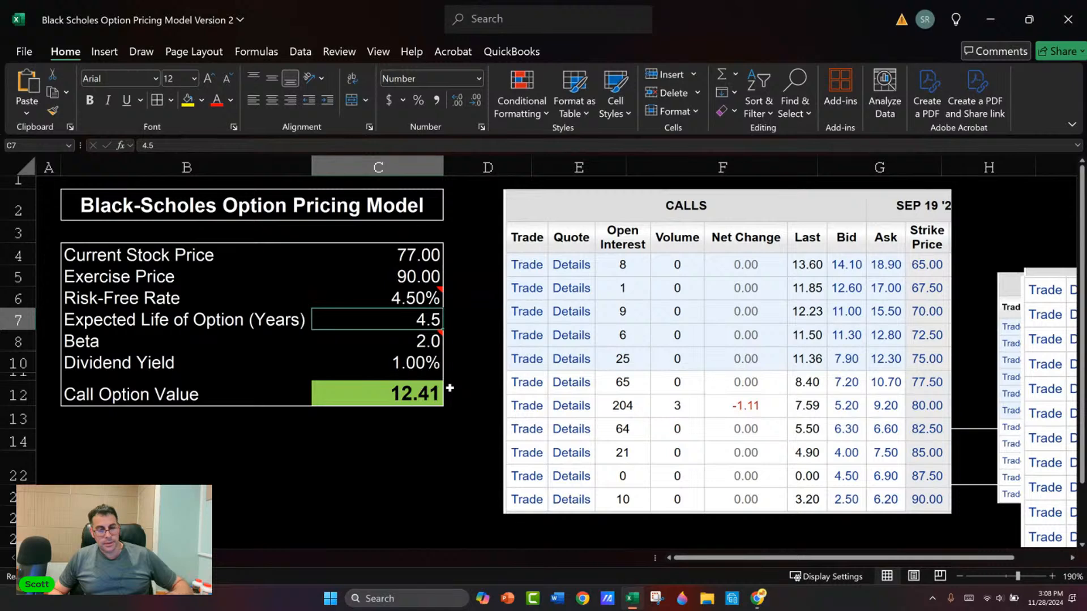
Step: Test the call option value with expected lives of 12 years and 0.8 years
{"action": "type", "text": "12"}
{"action": "key", "text": "Return"}
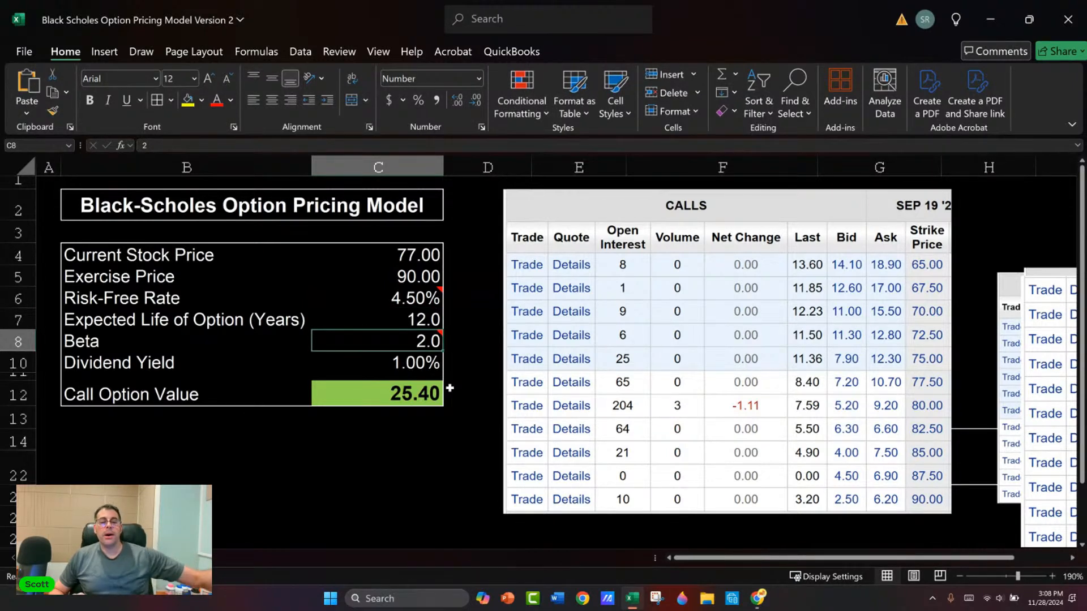
{"action": "key", "text": "Up"}
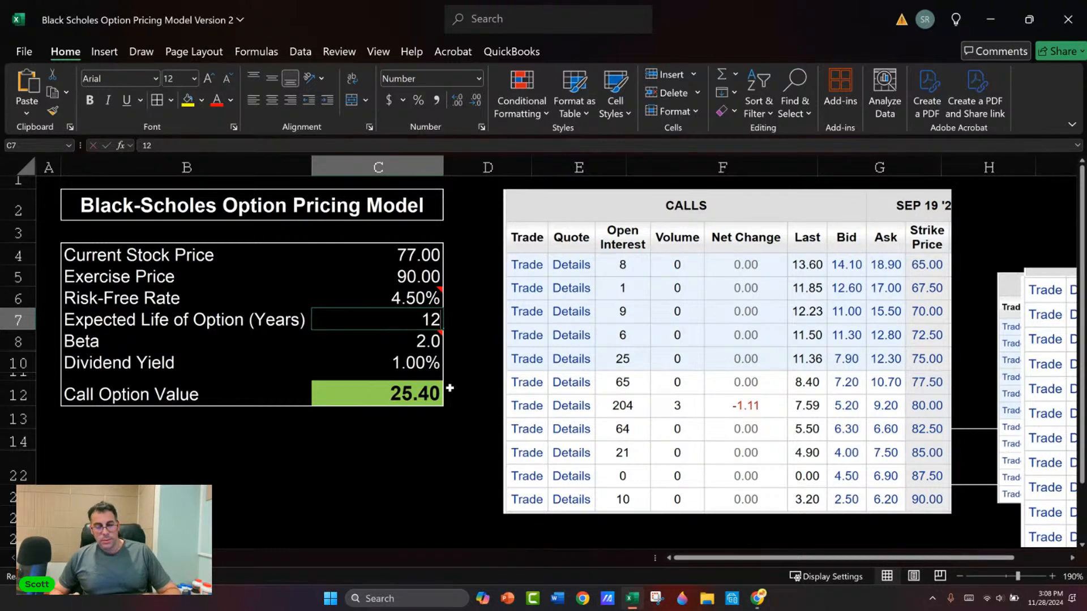
{"action": "type", "text": "0.8"}
{"action": "key", "text": "Return"}
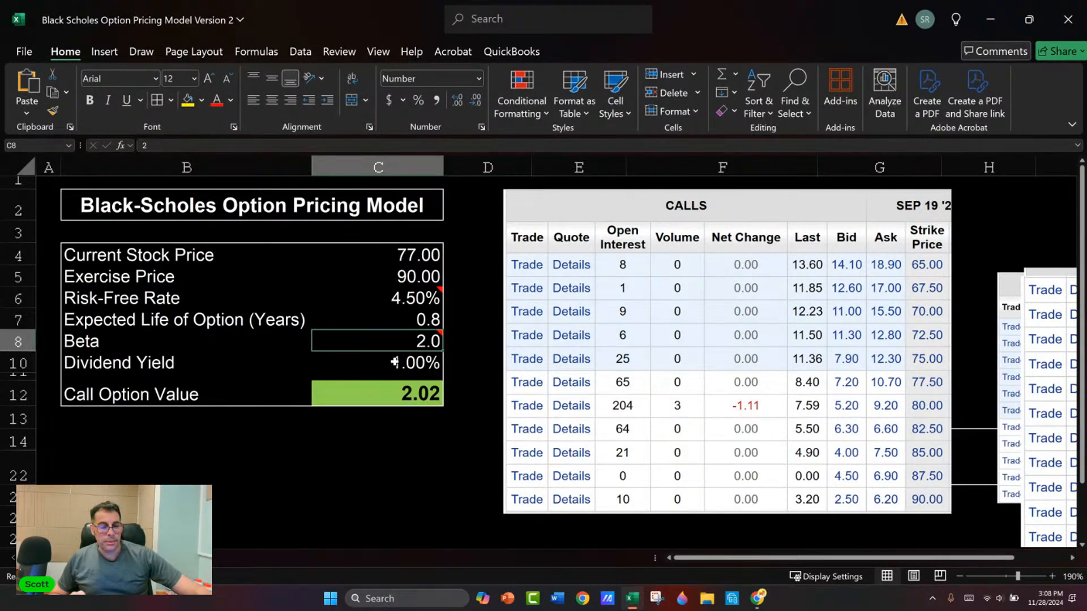
Step: Set the expected life of the option to 1 year
{"action": "key", "text": "Up"}
{"action": "type", "text": "1"}
{"action": "key", "text": "Return"}
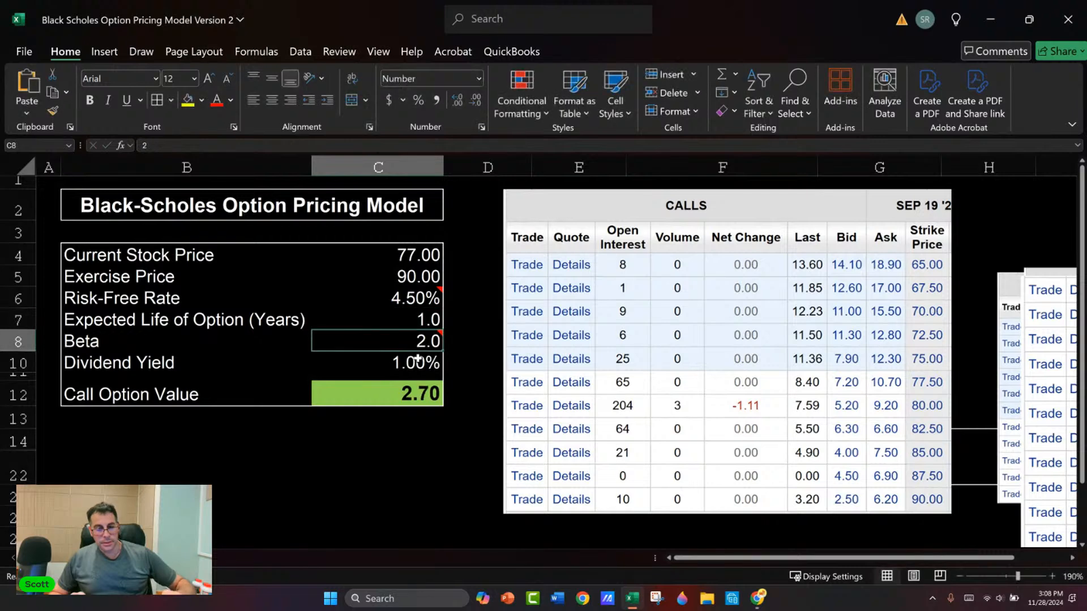
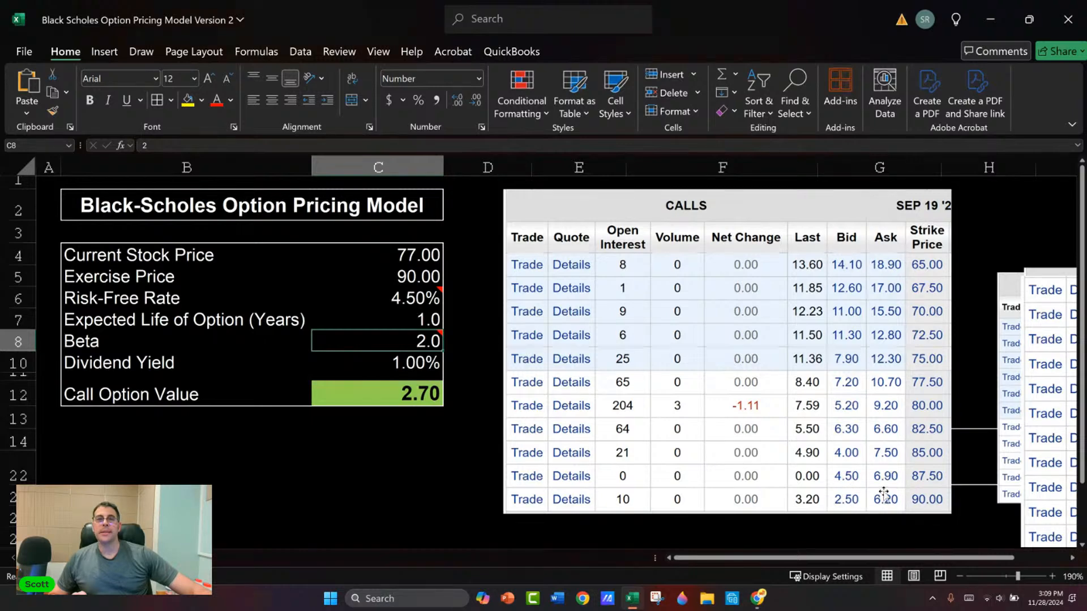
Step: Move the Carrier calls table picture down until it clears row 2, leaving cell E2 free
{"action": "left_click_drag", "start_coordinate": [671, 196], "coordinate": [668, 254]}
{"action": "left_click", "coordinate": [616, 206]}
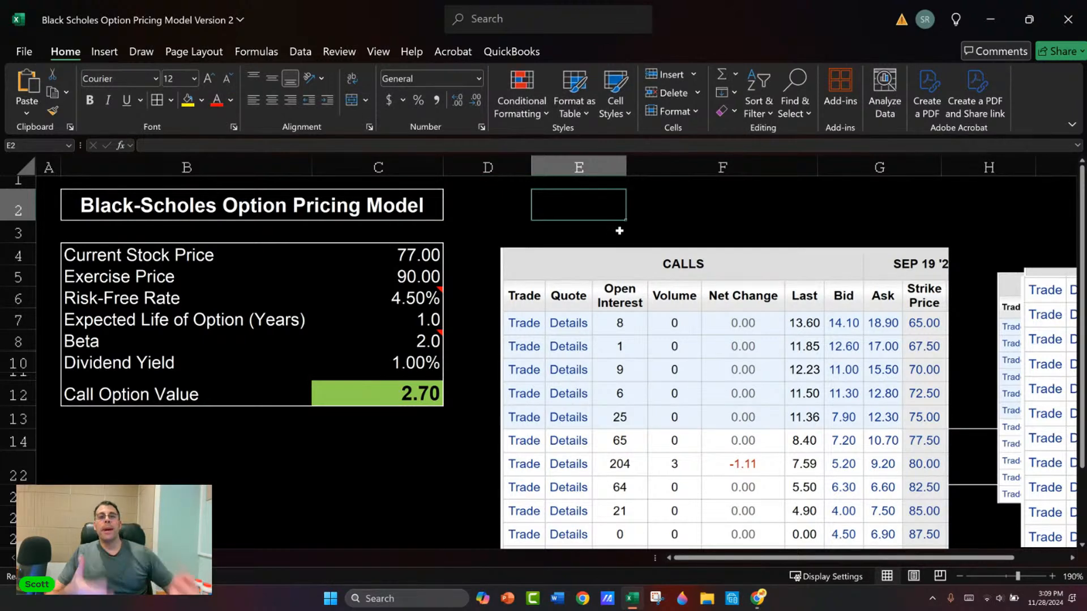
{"action": "left_click_drag", "start_coordinate": [818, 418], "coordinate": [816, 401]}
{"action": "left_click", "coordinate": [610, 204]}
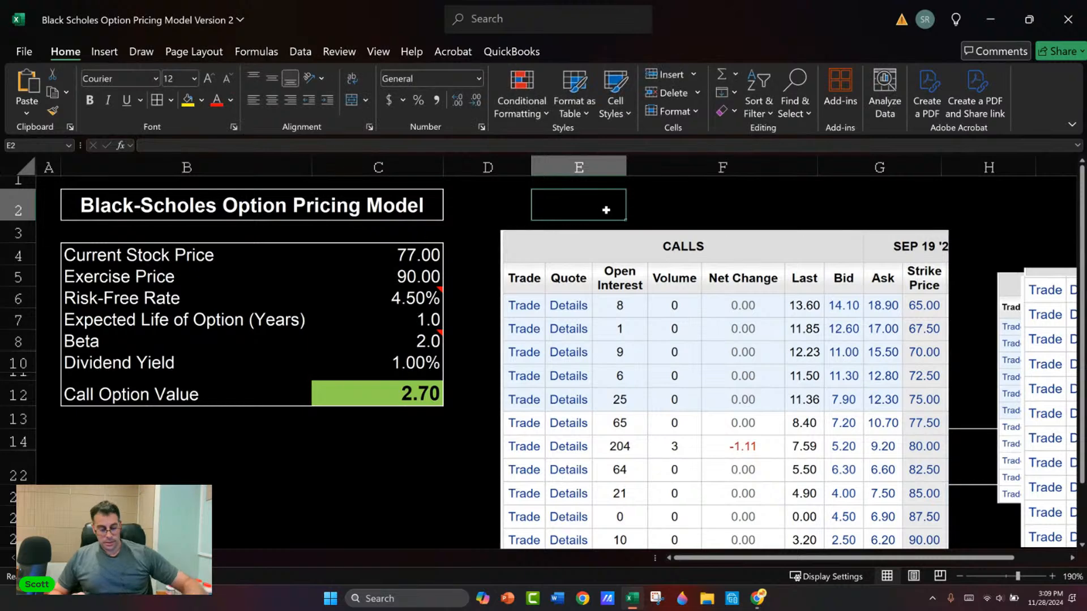
Step: Enter the bid price 2.50 in E2 and format it with two decimals
{"action": "type", "text": "2.5"}
{"action": "key", "text": "Return"}
{"action": "left_click", "coordinate": [605, 209]}
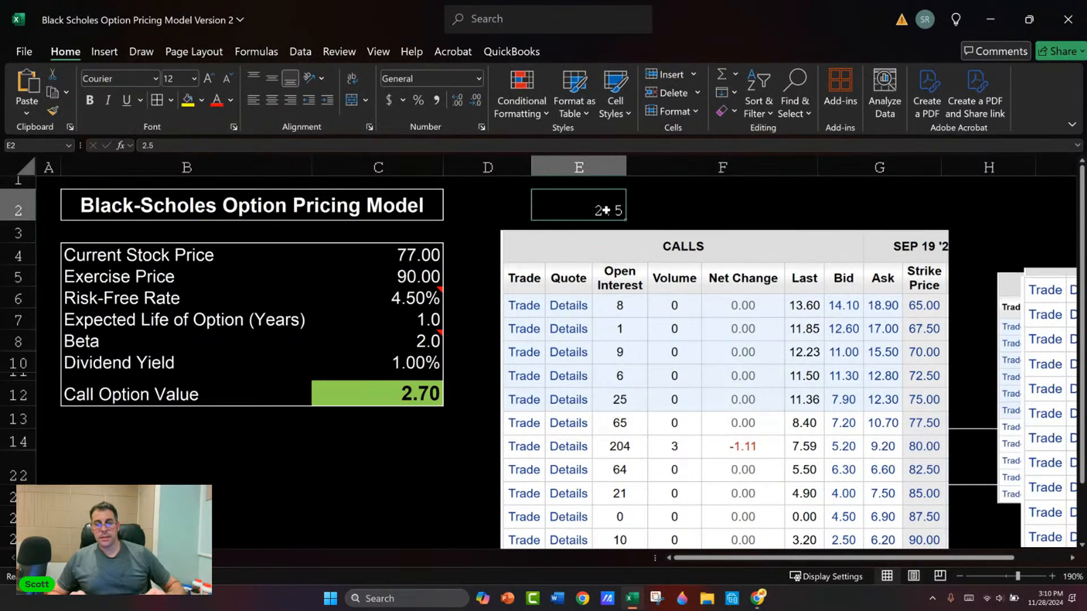
{"action": "key", "text": "ctrl+shift+1"}
Step: Enter the ask price 6.20 in F2 and format it with two decimals
{"action": "key", "text": "Right"}
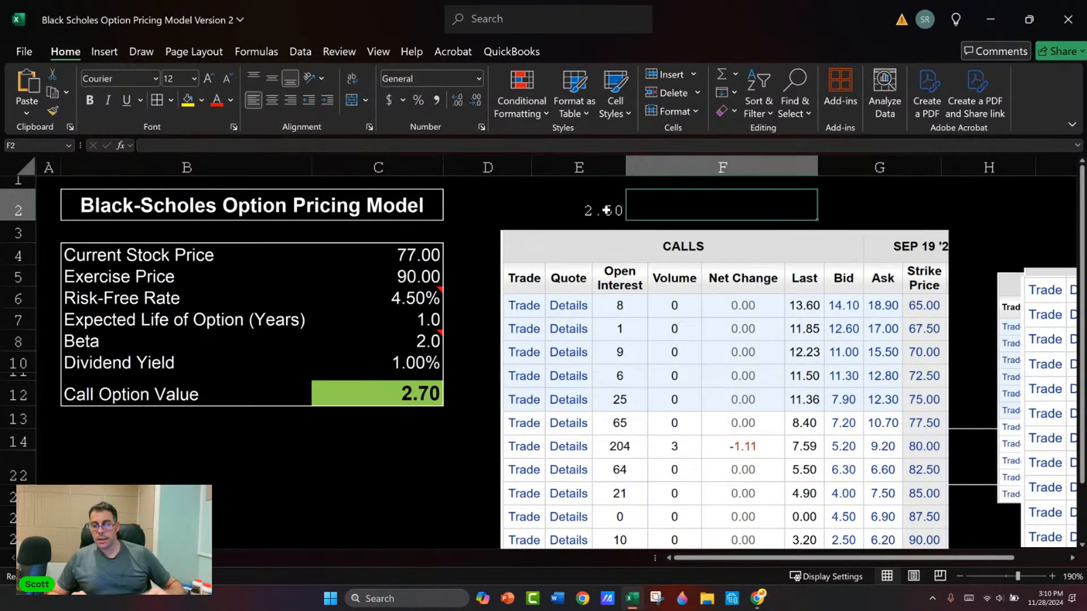
{"action": "type", "text": "6.2o0"}
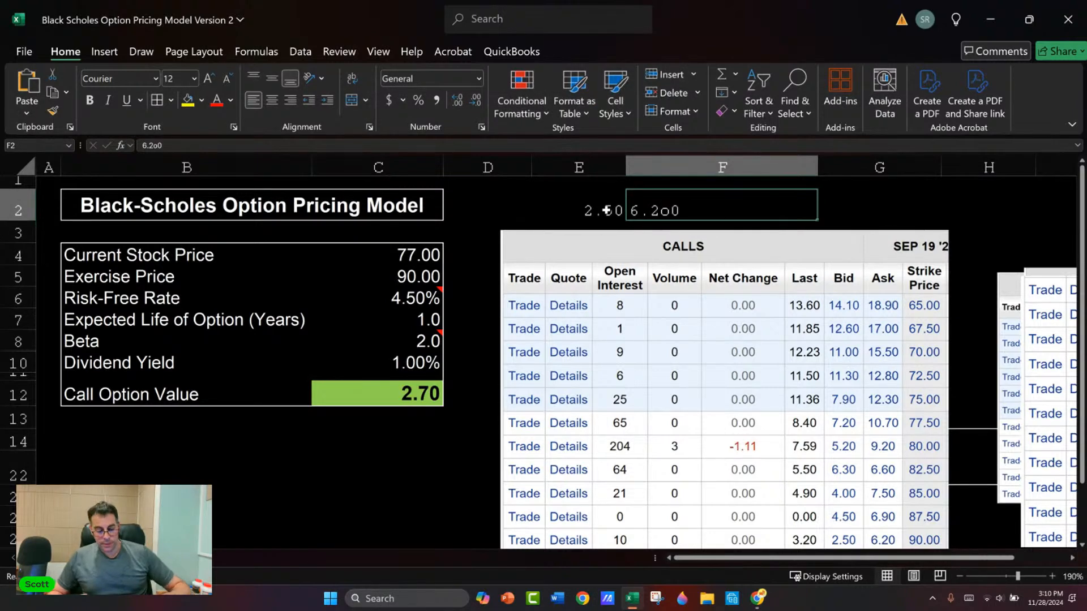
{"action": "key", "text": "BackSpace"}
{"action": "key", "text": "BackSpace"}
{"action": "key", "text": "BackSpace"}
{"action": "type", "text": "2"}
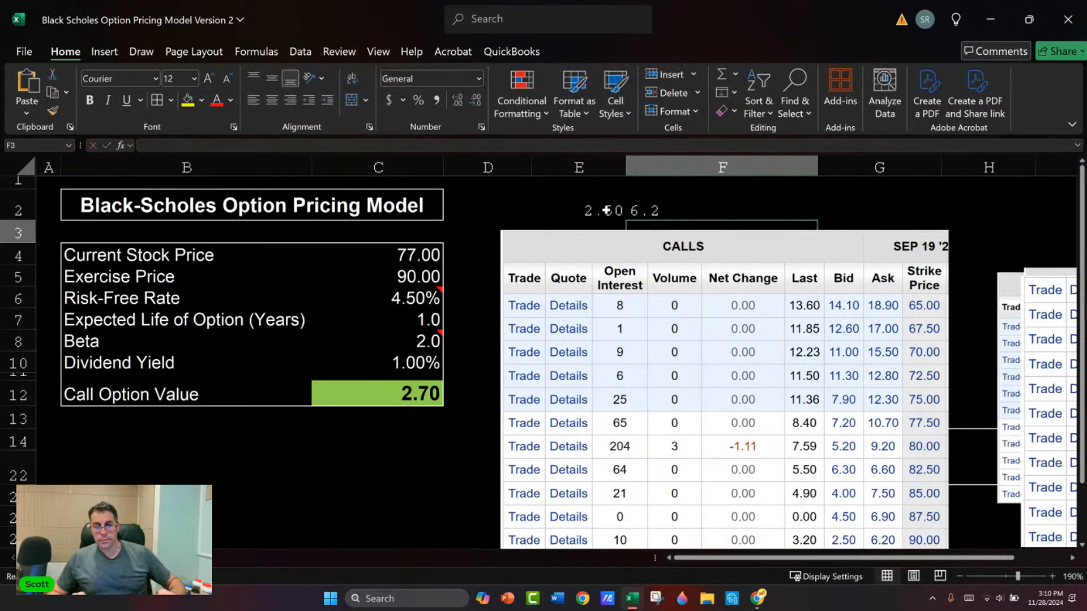
{"action": "key", "text": "ctrl+Return"}
{"action": "key", "text": "ctrl+shift+1"}
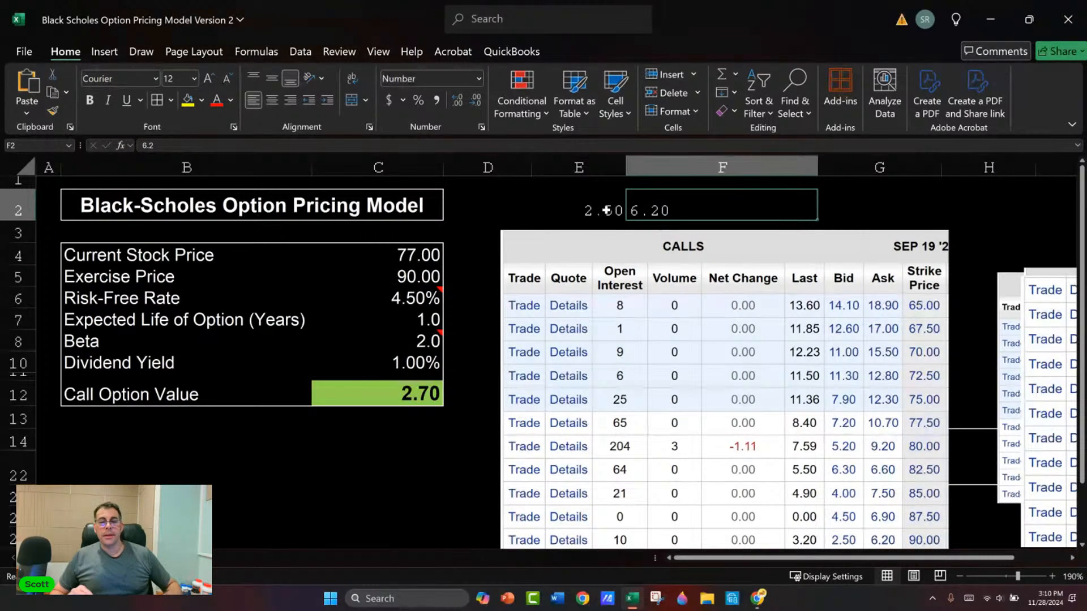
Step: Switch to E*TRADE and locate the stock's bid and ask on Carrier's Snapshot page by searching for "bid"
{"action": "key", "text": "alt+Tab"}
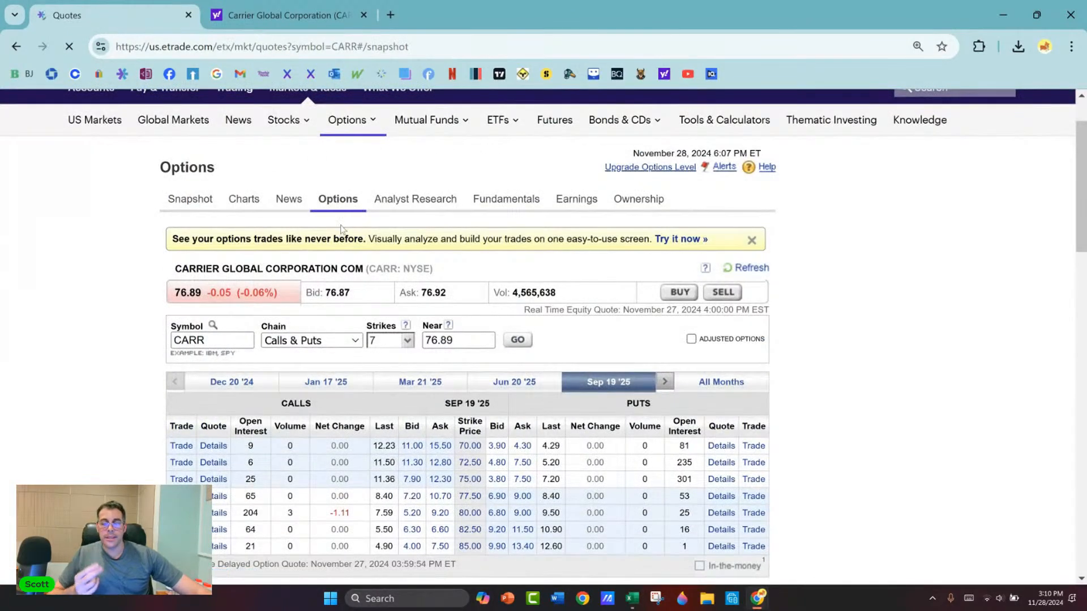
{"action": "scroll", "coordinate": [265, 358], "scroll_direction": "down", "scroll_amount": 4}
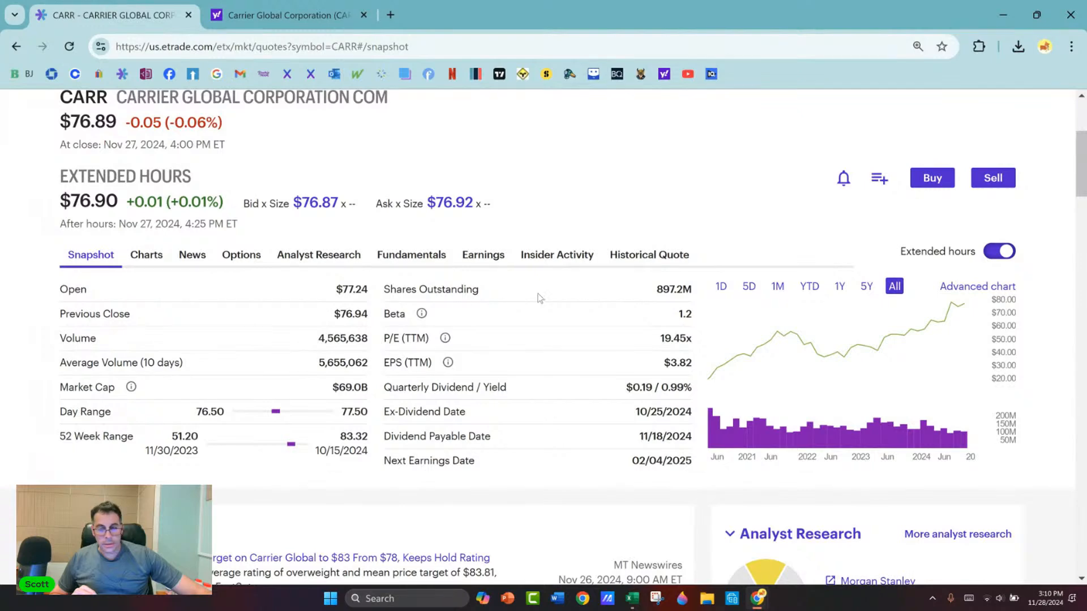
{"action": "key", "text": "ctrl+f"}
{"action": "type", "text": "bi"}
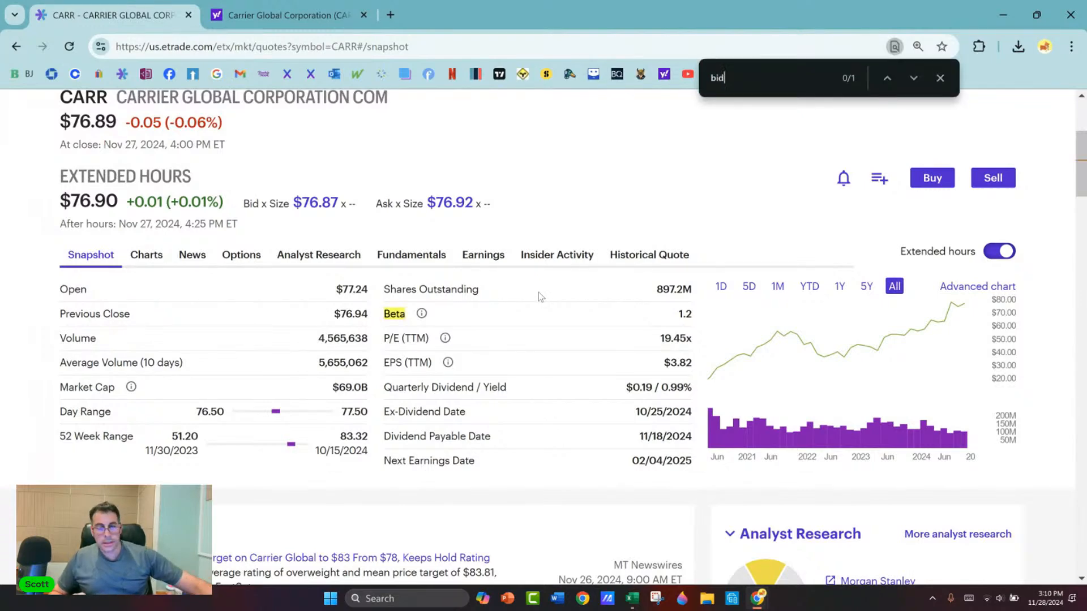
{"action": "type", "text": "d"}
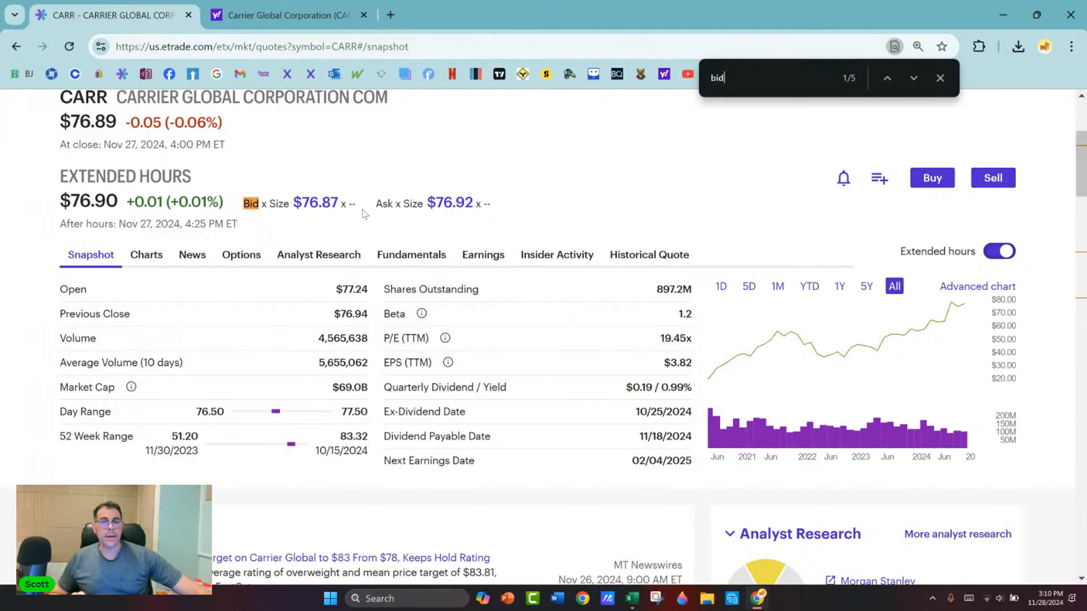
{"action": "scroll", "coordinate": [364, 211], "scroll_direction": "up", "scroll_amount": 1}
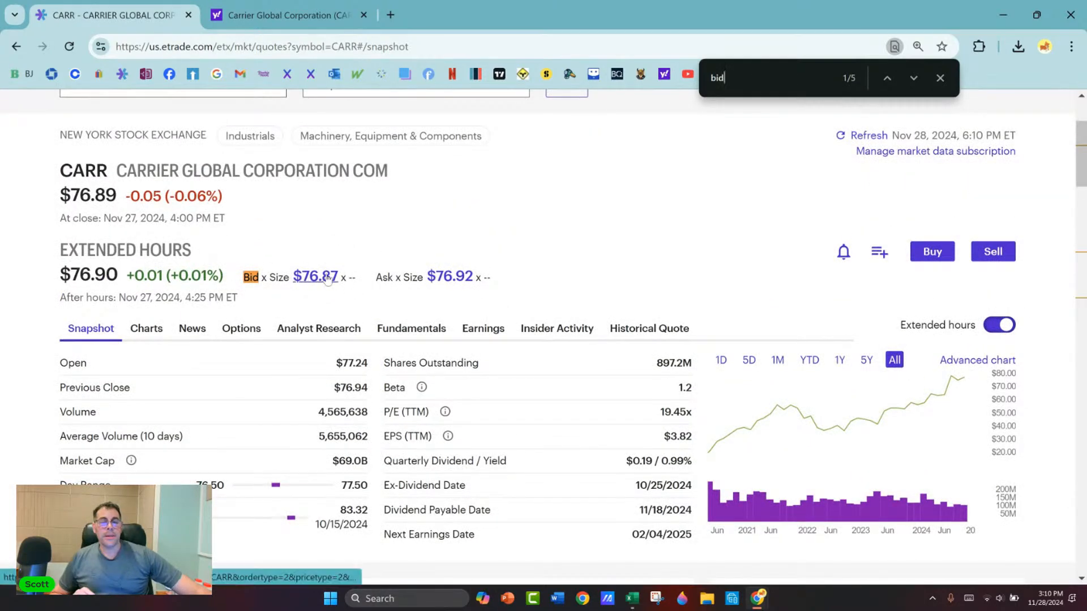
Step: Return to the Excel model, calculate =0.05/77 in G2 and format it as a percentage with two decimals
{"action": "key", "text": "alt+Tab"}
{"action": "left_click", "coordinate": [448, 274]}
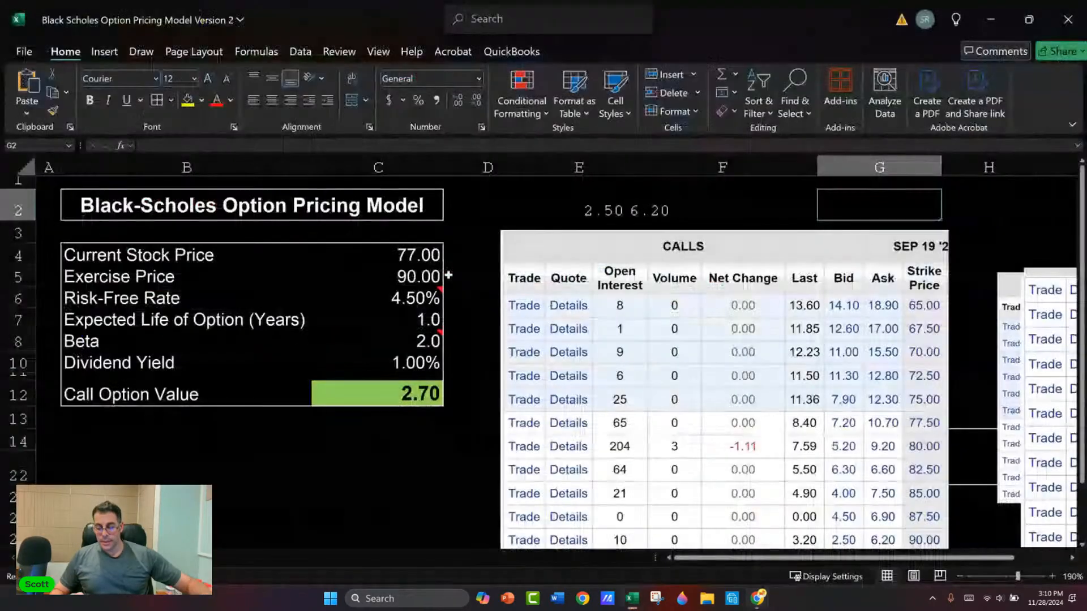
{"action": "type", "text": "=.05/77"}
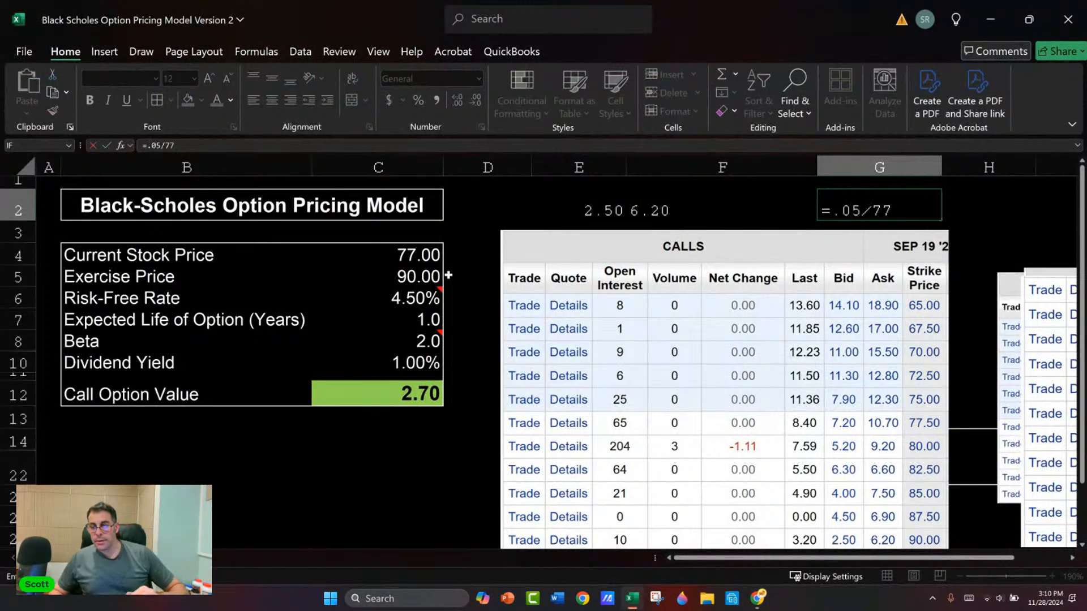
{"action": "key", "text": "ctrl+Return"}
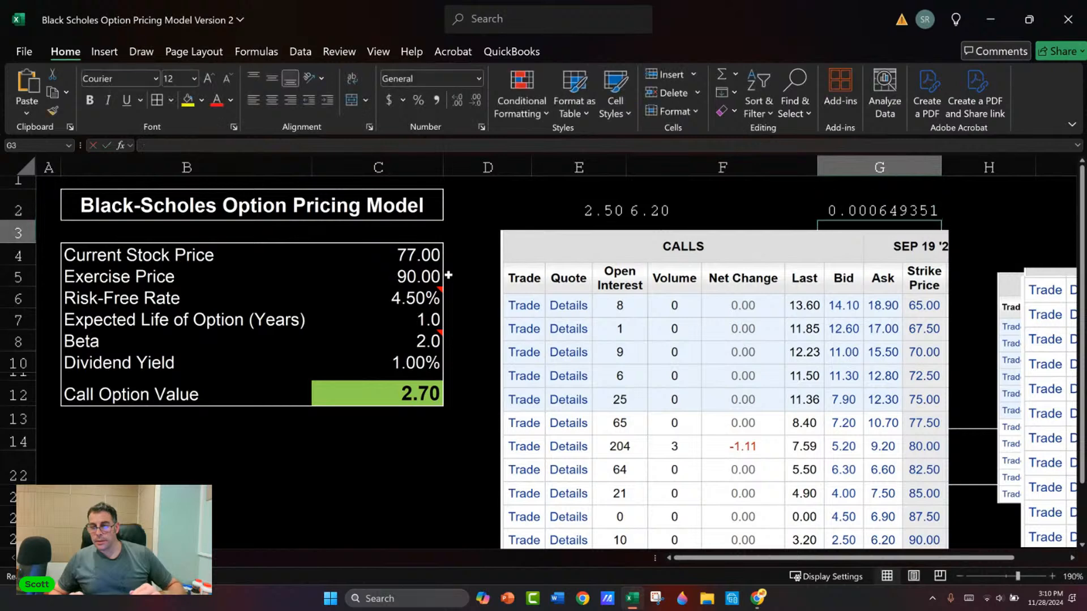
{"action": "key", "text": "ctrl+shift+5"}
{"action": "left_click", "coordinate": [456, 102]}
{"action": "left_click", "coordinate": [456, 103]}
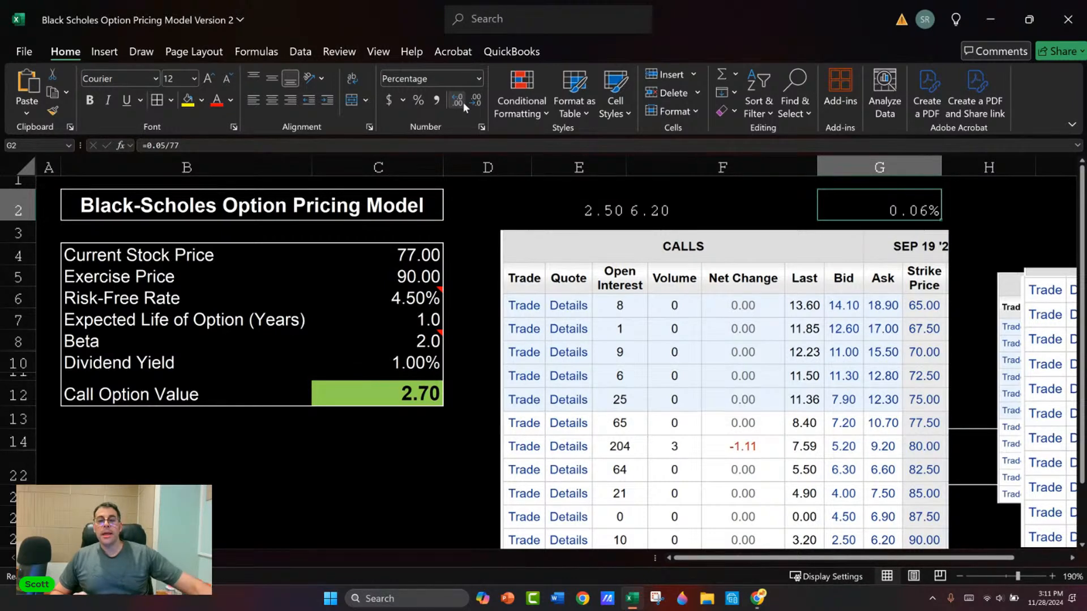
Step: Replace the formula in G2 with =3.7/2.50 to express the option's bid-ask spread relative to the bid
{"action": "key", "text": "Left"}
{"action": "key", "text": "Left"}
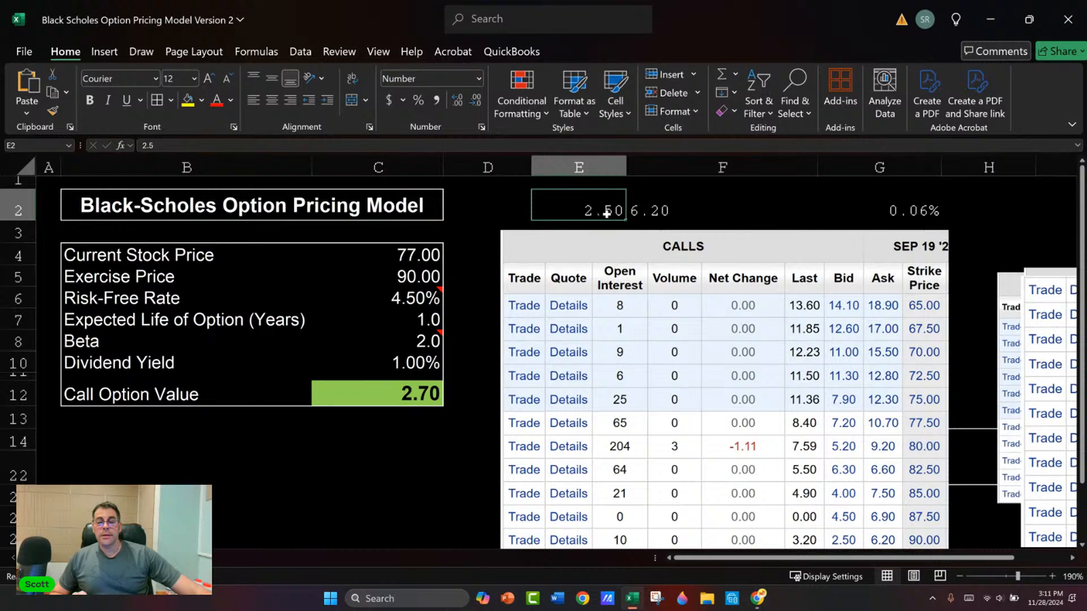
{"action": "left_click", "coordinate": [890, 217]}
{"action": "type", "text": "=3.7"}
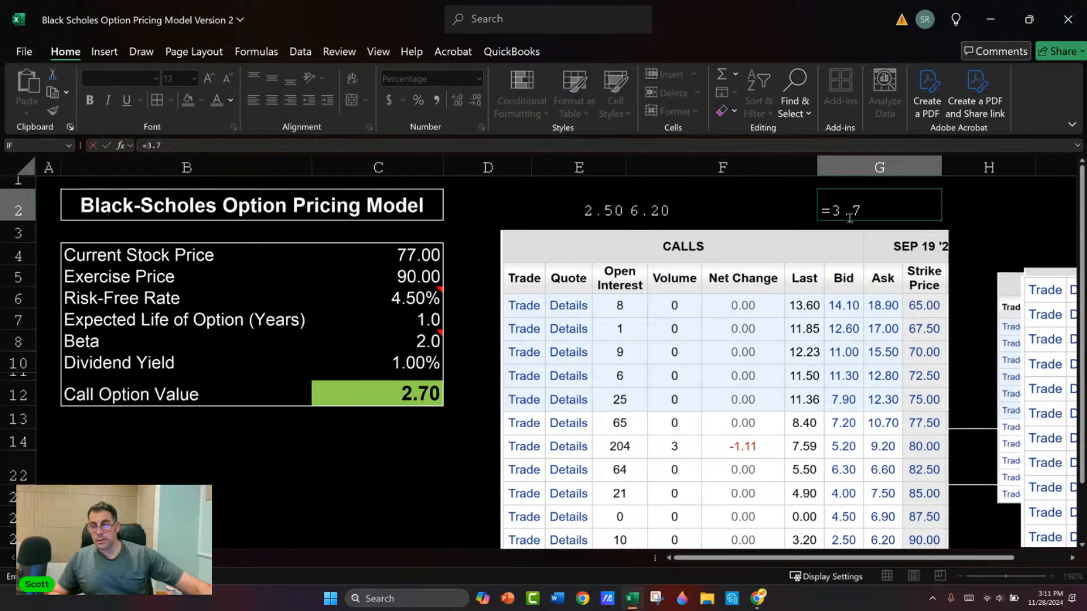
{"action": "type", "text": "/2.50"}
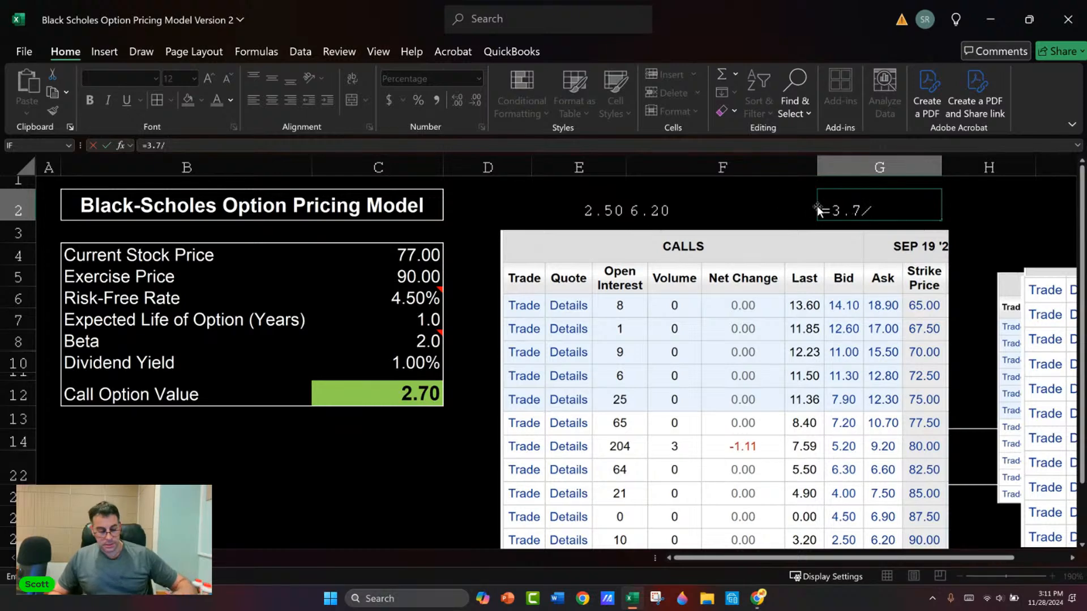
{"action": "key", "text": "ctrl+Return"}
{"action": "key", "text": "Return"}
{"action": "key", "text": "Up"}
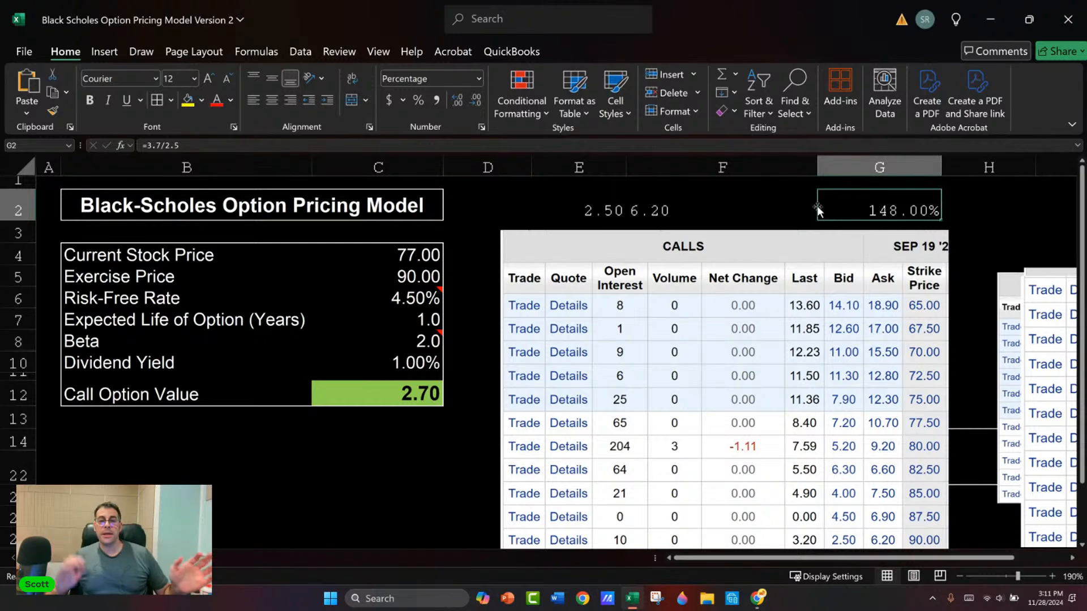
Step: Change the divisor in the G2 formula to 6.2 to express the spread relative to the ask
{"action": "key", "text": "F2"}
{"action": "key", "text": "BackSpace"}
{"action": "key", "text": "BackSpace"}
{"action": "key", "text": "BackSpace"}
{"action": "type", "text": "6.2"}
{"action": "key", "text": "Return"}
{"action": "key", "text": "Up"}
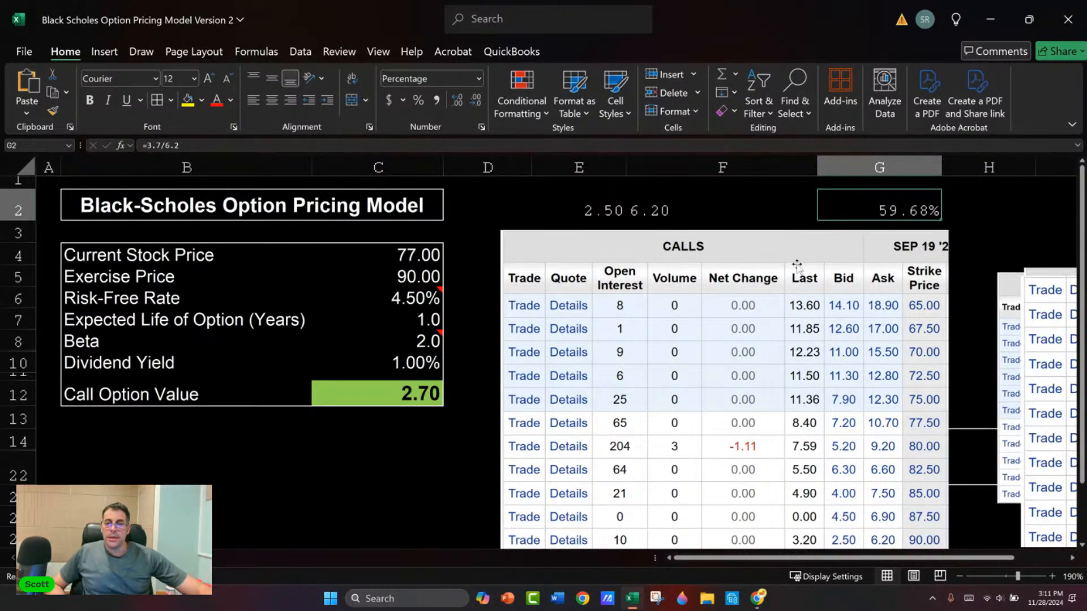
{"action": "left_click_drag", "start_coordinate": [601, 214], "coordinate": [866, 213]}
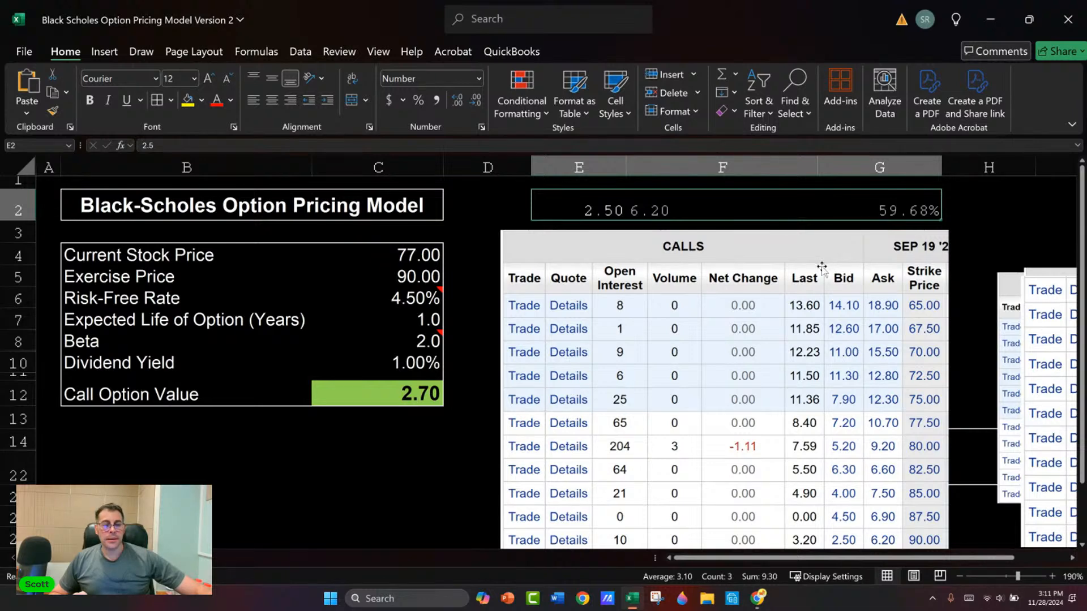
{"action": "scroll", "coordinate": [730, 238], "scroll_direction": "down", "scroll_amount": 2}
{"action": "scroll", "coordinate": [735, 232], "scroll_direction": "up", "scroll_amount": 2}
Step: Set the font color of cell P7, in the blank area beyond the option tables, to white
{"action": "left_click", "coordinate": [962, 242]}
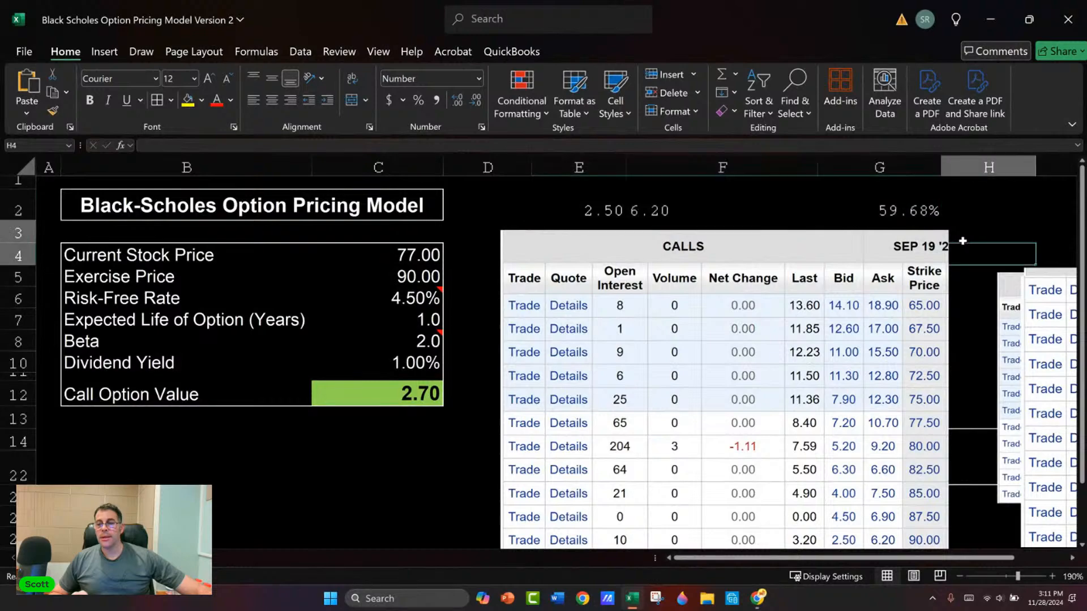
{"action": "key", "text": "Right"}
{"action": "key", "text": "Right"}
{"action": "key", "text": "Right"}
{"action": "key", "text": "Right"}
{"action": "key", "text": "Right"}
{"action": "key", "text": "Right"}
{"action": "key", "text": "Right"}
{"action": "key", "text": "Right"}
{"action": "key", "text": "Right"}
{"action": "key", "text": "Right"}
{"action": "key", "text": "Right"}
{"action": "key", "text": "Right"}
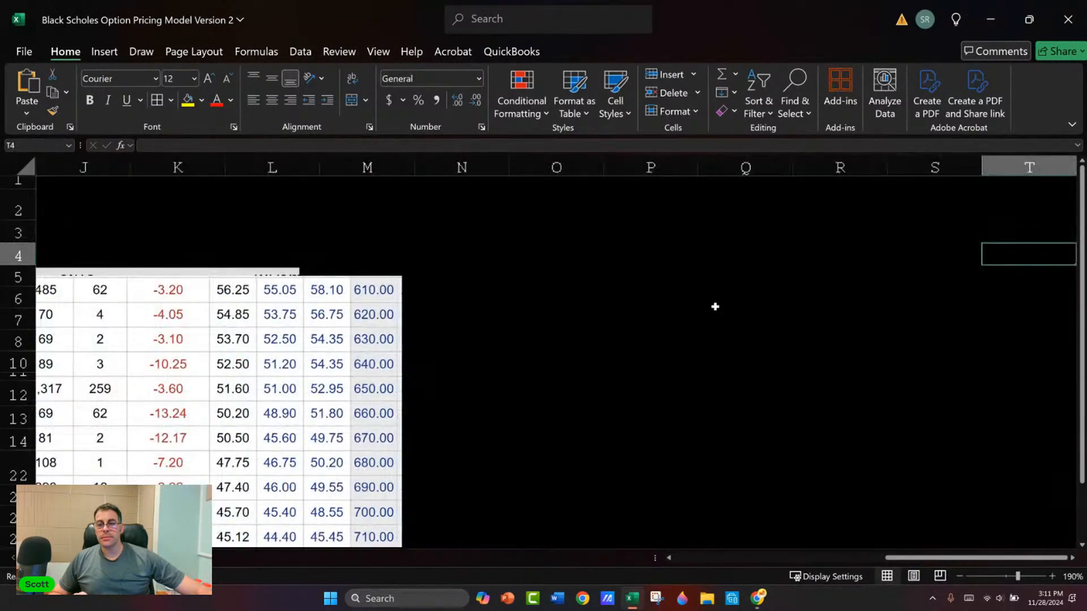
{"action": "left_click", "coordinate": [660, 314]}
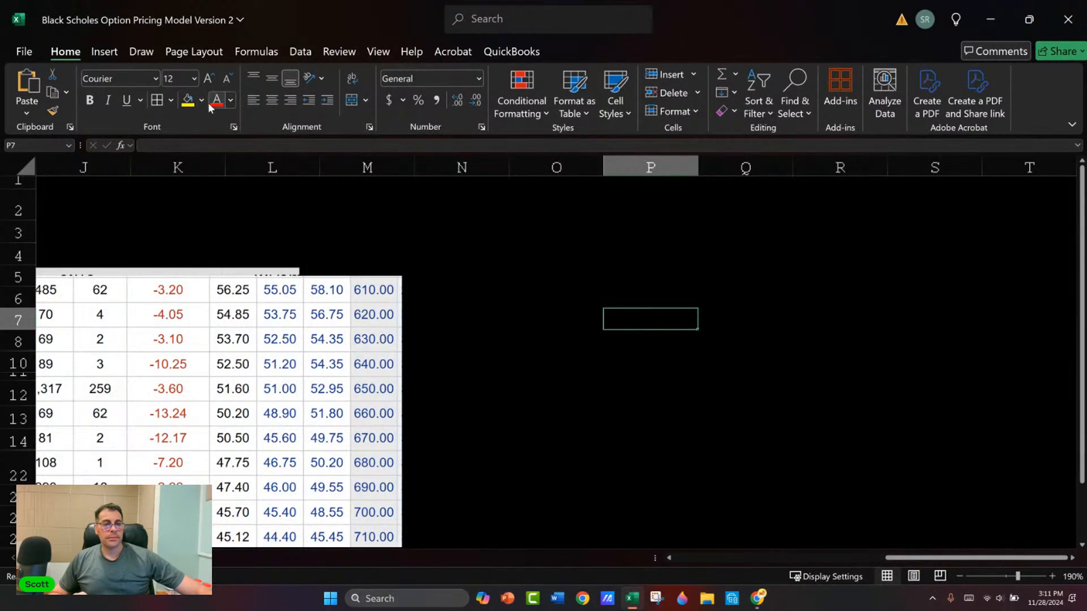
{"action": "left_click", "coordinate": [231, 100]}
{"action": "left_click", "coordinate": [216, 190]}
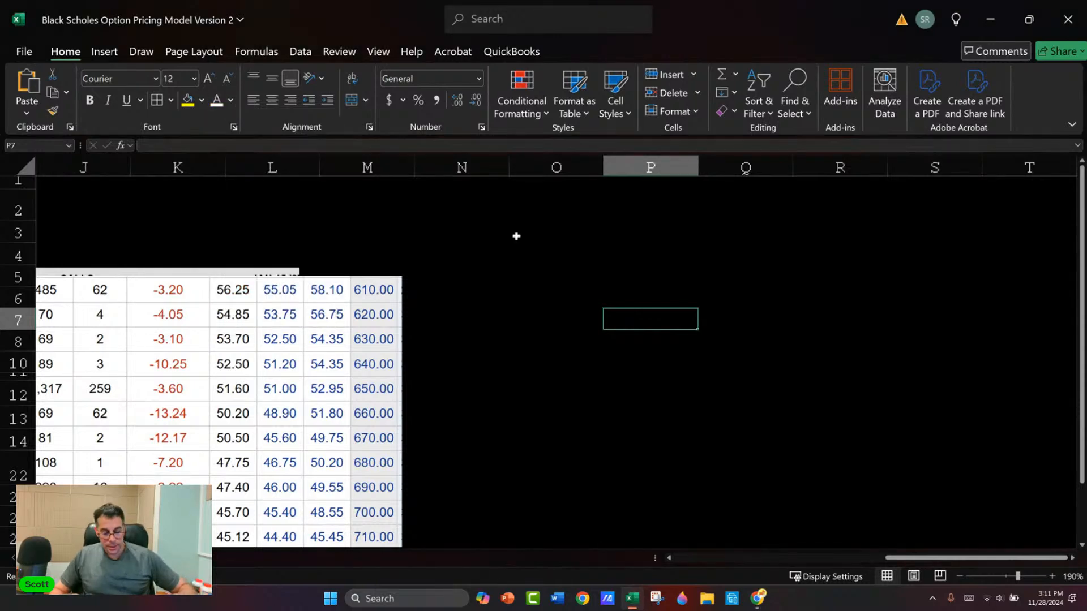
Step: Enter $20 in P7 and set its font size to 15
{"action": "type", "text": "$20"}
{"action": "key", "text": "ctrl+Return"}
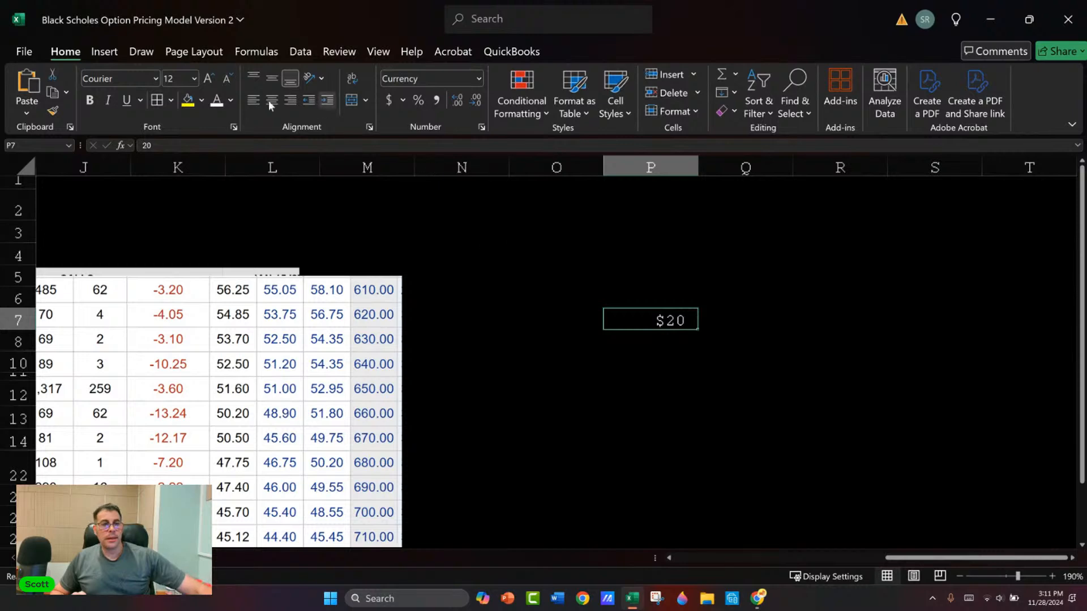
{"action": "left_click", "coordinate": [173, 80]}
{"action": "type", "text": "1"}
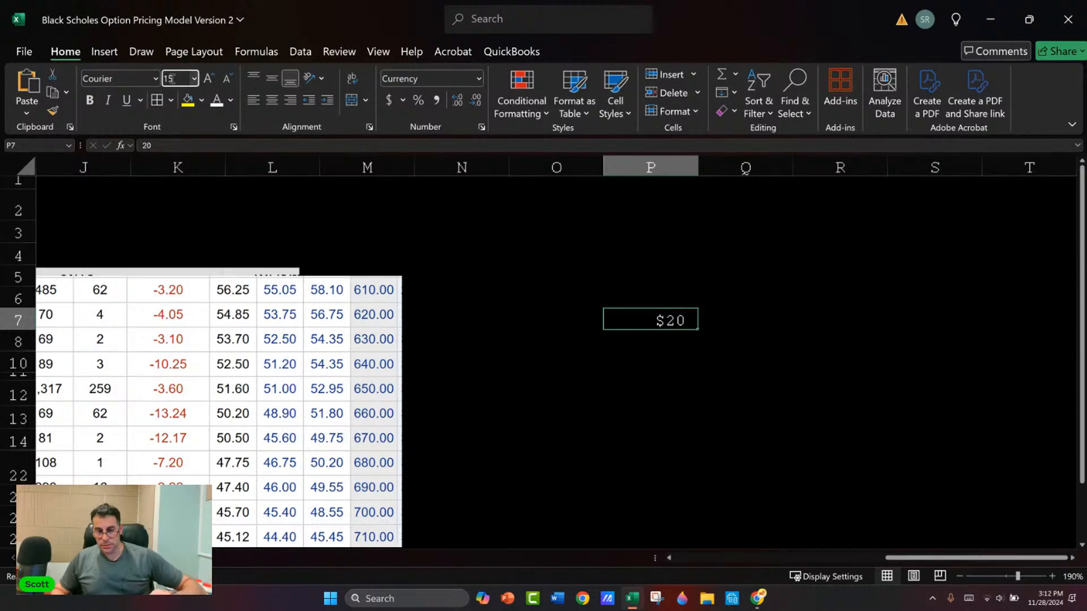
{"action": "type", "text": "5"}
{"action": "key", "text": "Return"}
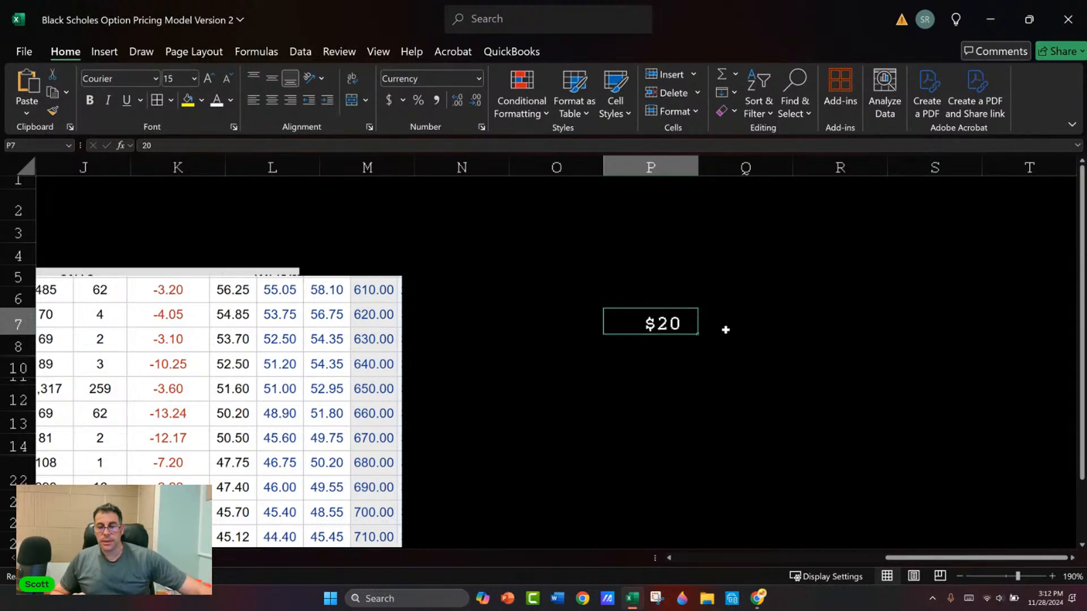
Step: Label the $20 price "Today" in P6 and center cells P5:P7
{"action": "left_click", "coordinate": [664, 301]}
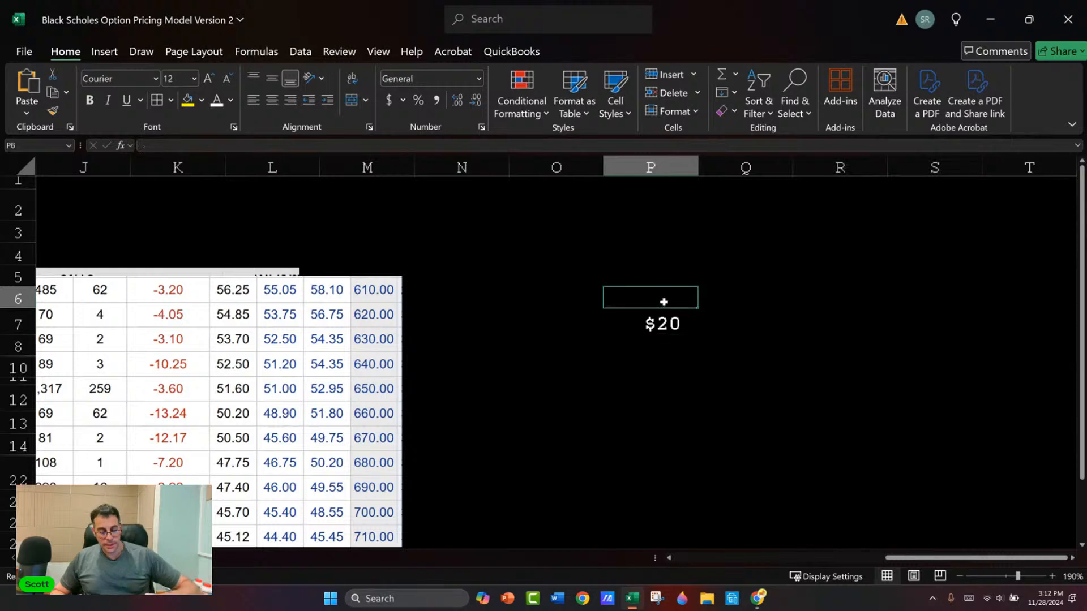
{"action": "type", "text": "Today"}
{"action": "key", "text": "Return"}
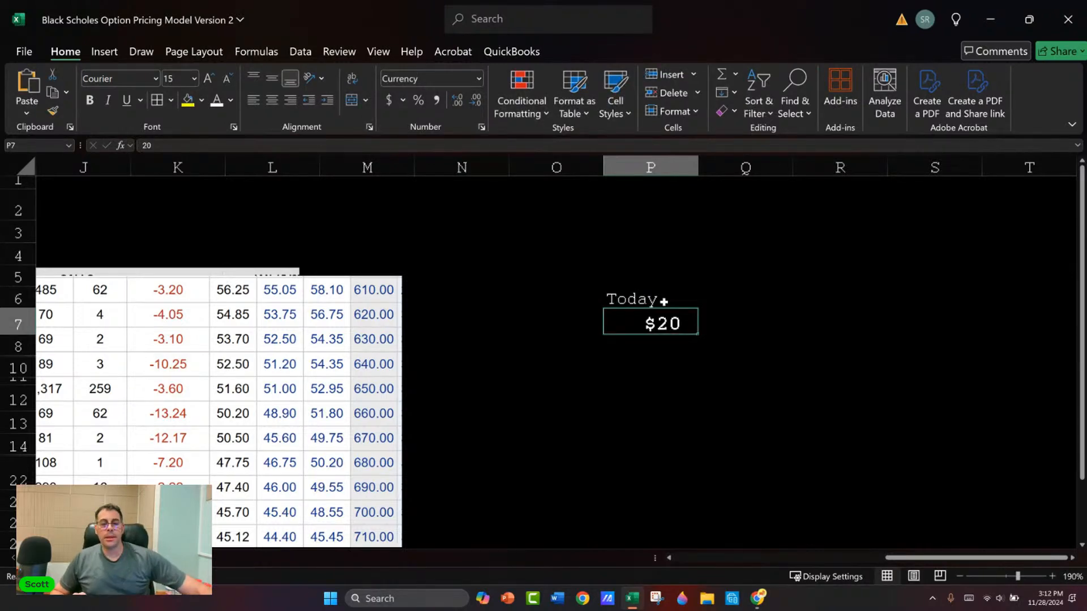
{"action": "key", "text": "shift+Up"}
{"action": "key", "text": "shift+Up"}
{"action": "left_click", "coordinate": [273, 100]}
Step: Copy the Today price block into column Q beside it
{"action": "key", "text": "ctrl+c"}
{"action": "key", "text": "Right"}
{"action": "key", "text": "ctrl+v"}
Step: Relabel the copied block "1 Month" and change its price to $15
{"action": "key", "text": "Down"}
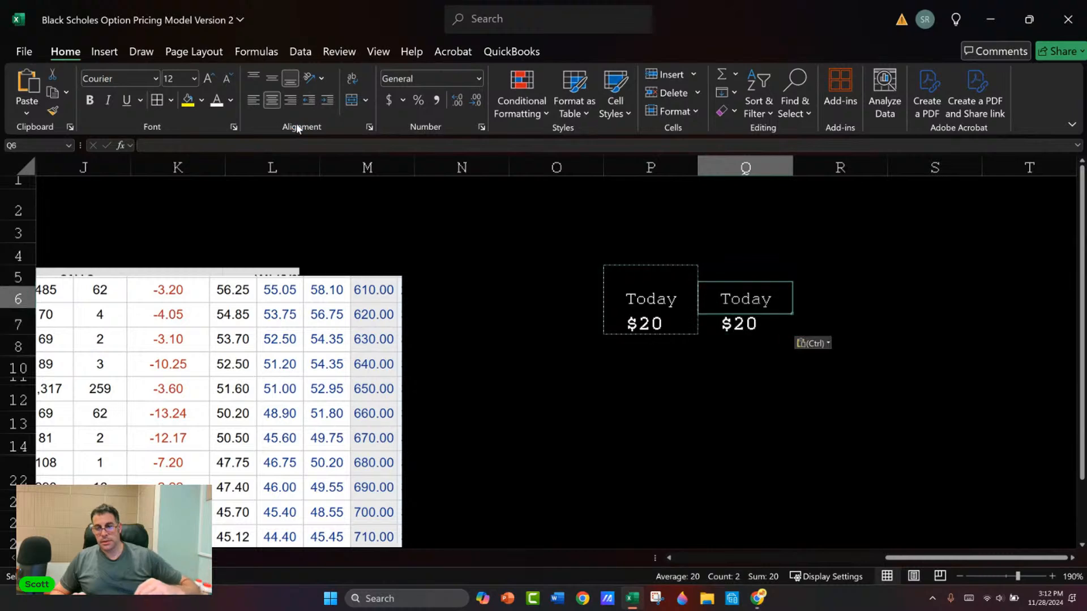
{"action": "type", "text": "1"}
{"action": "key", "text": "BackSpace"}
{"action": "type", "text": "1 Month"}
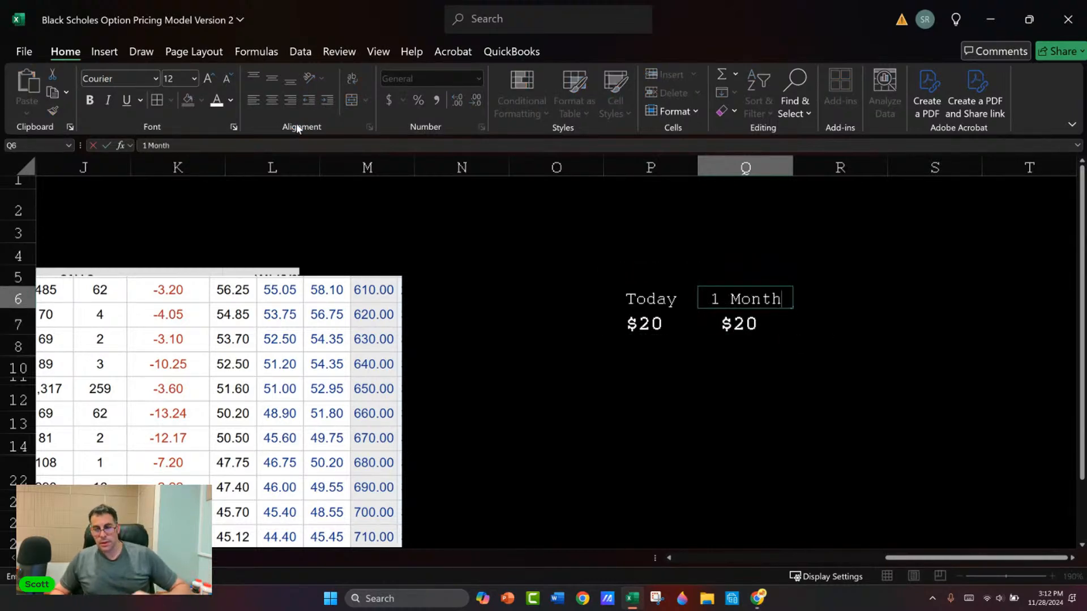
{"action": "key", "text": "Return"}
{"action": "type", "text": "15"}
{"action": "key", "text": "Return"}
{"action": "key", "text": "Up"}
Step: Calculate the return from the Today and 1 Month prices in R7 with =(P7-Q7)/P7 and format it as a percentage
{"action": "key", "text": "Right"}
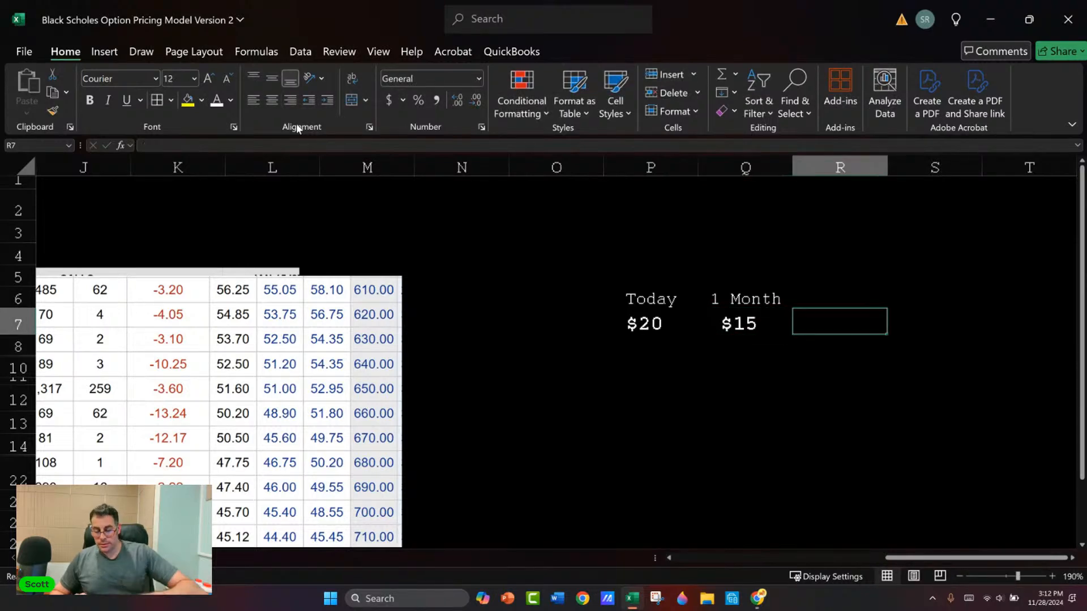
{"action": "type", "text": "=(P7-"}
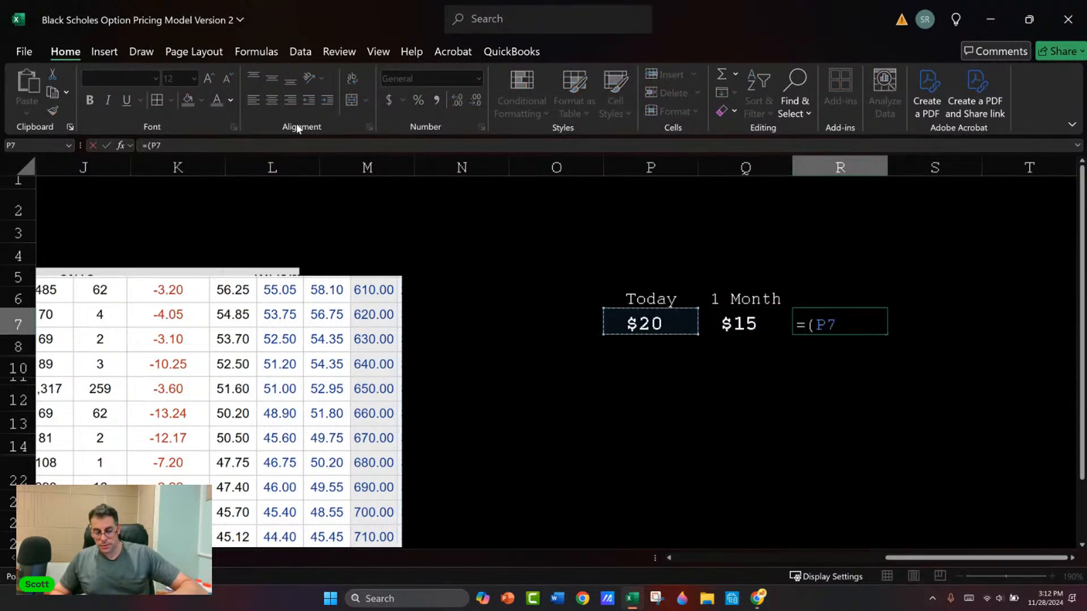
{"action": "key", "text": "Left"}
{"action": "type", "text": ")/"}
{"action": "key", "text": "Left"}
{"action": "key", "text": "Left"}
{"action": "key", "text": "Return"}
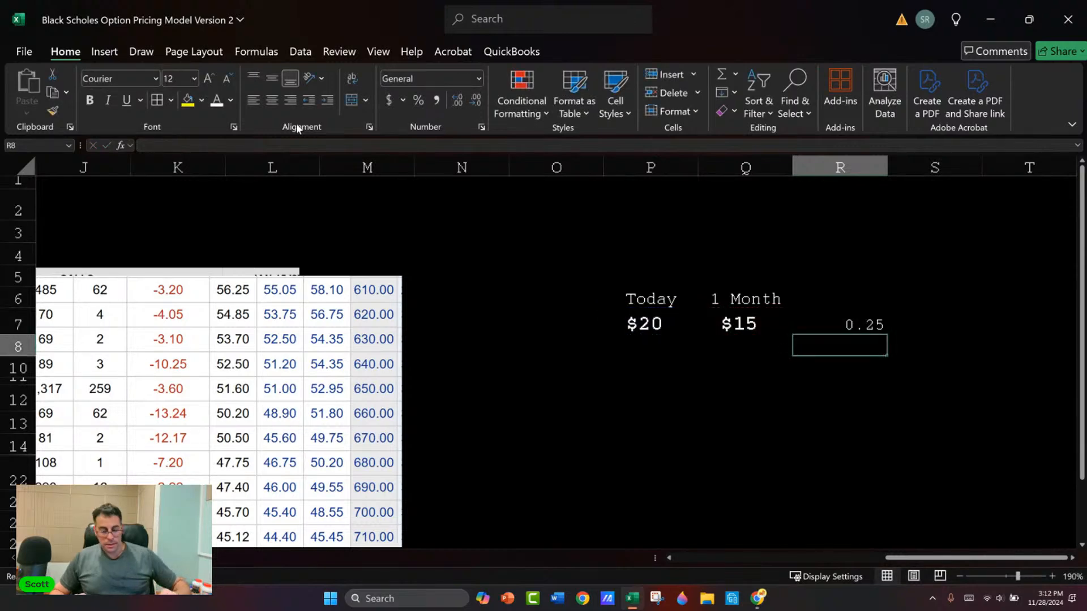
{"action": "key", "text": "Up"}
{"action": "key", "text": "ctrl+shift+5"}
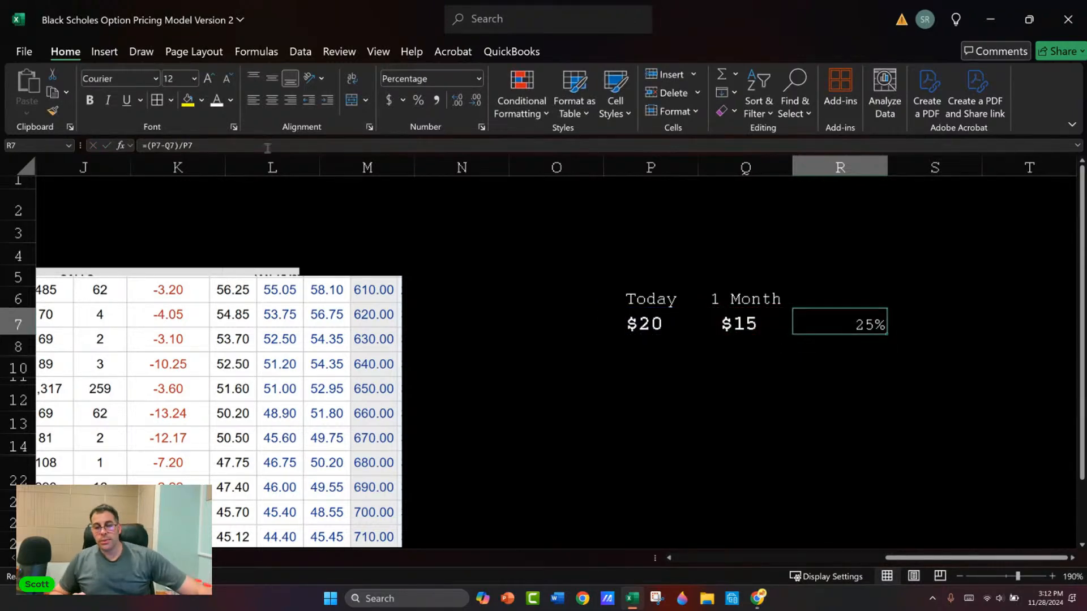
{"action": "key", "text": "Up"}
{"action": "key", "text": "Down"}
{"action": "key", "text": "F2"}
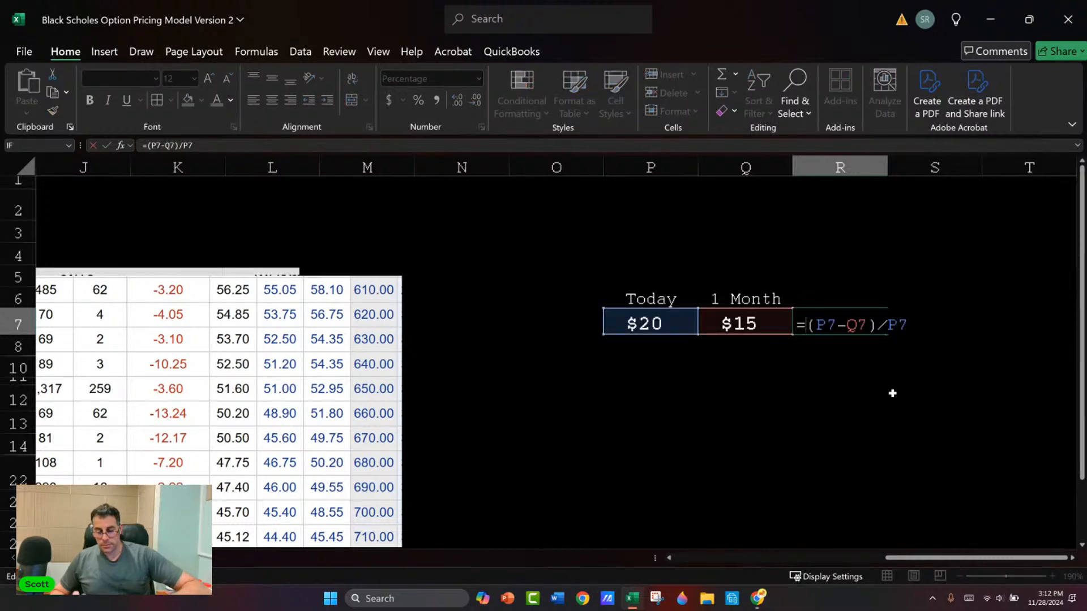
{"action": "type", "text": "0"}
{"action": "key", "text": "Return"}
{"action": "key", "text": "Return"}
{"action": "key", "text": "Left"}
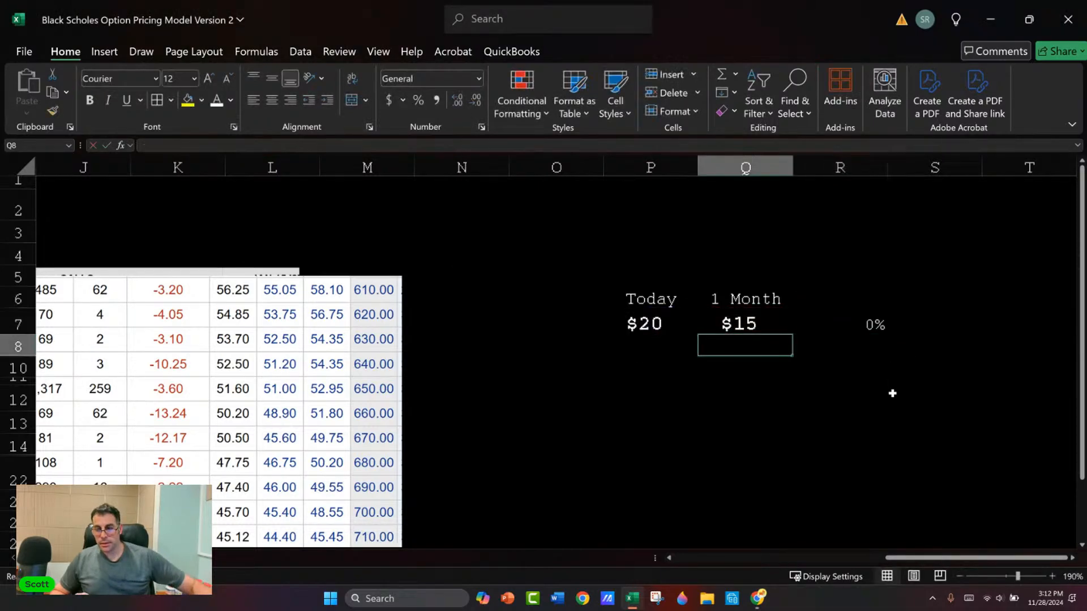
{"action": "key", "text": "ctrl+z"}
Step: Negate the return formula in R7 so it reads =-(P7-Q7)/P7
{"action": "key", "text": "F2"}
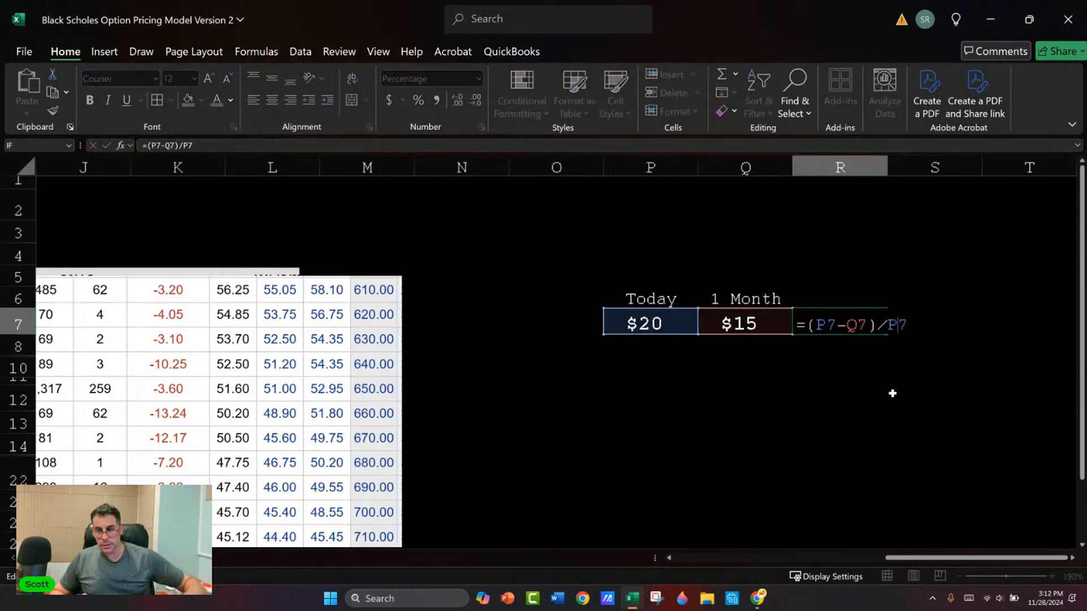
{"action": "key", "text": "Home"}
{"action": "key", "text": "Right"}
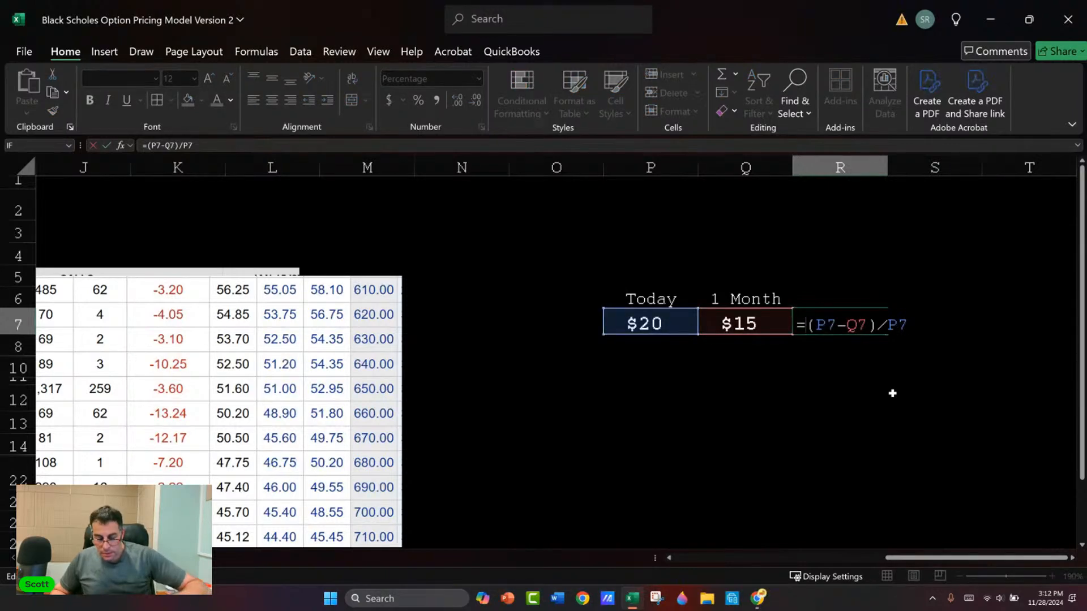
{"action": "type", "text": "-"}
{"action": "key", "text": "Return"}
Step: Label R6 "Return" and center the cells P6:R7
{"action": "key", "text": "Up"}
{"action": "key", "text": "Up"}
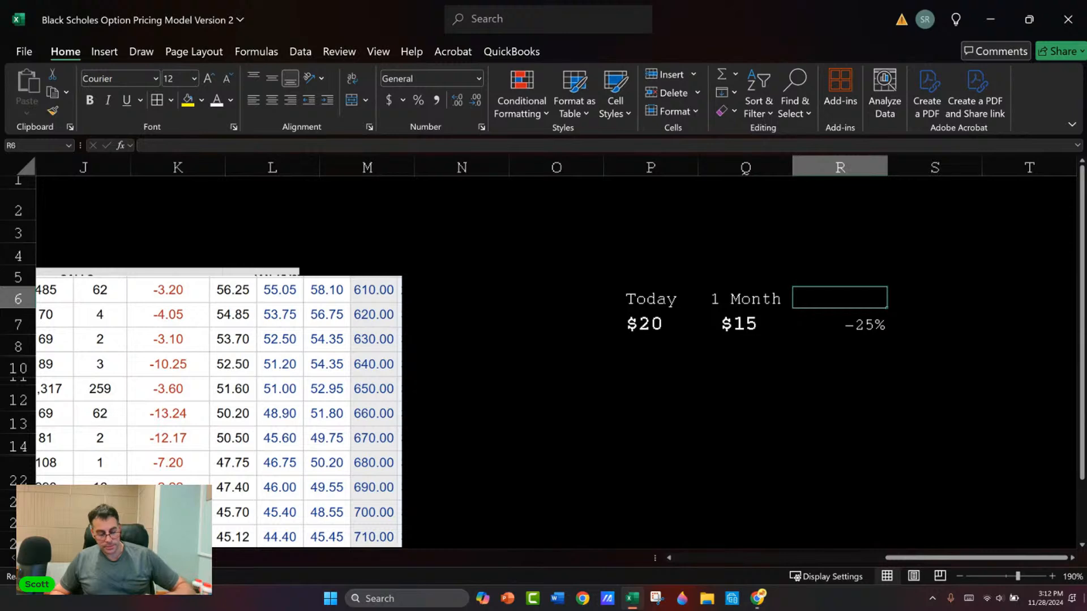
{"action": "type", "text": "Return"}
{"action": "key", "text": "Return"}
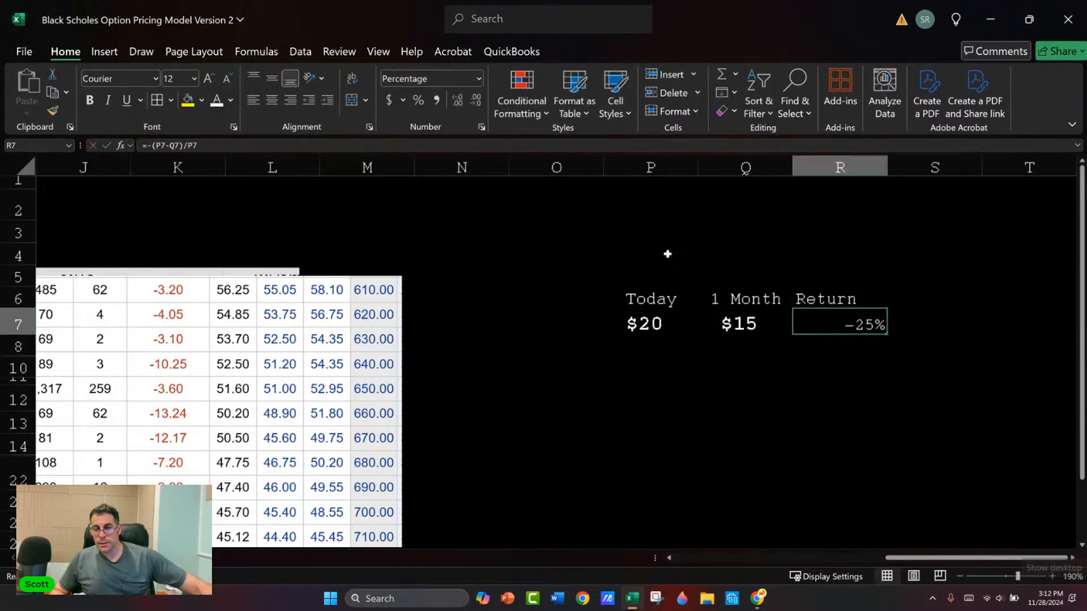
{"action": "left_click_drag", "start_coordinate": [651, 299], "coordinate": [830, 319]}
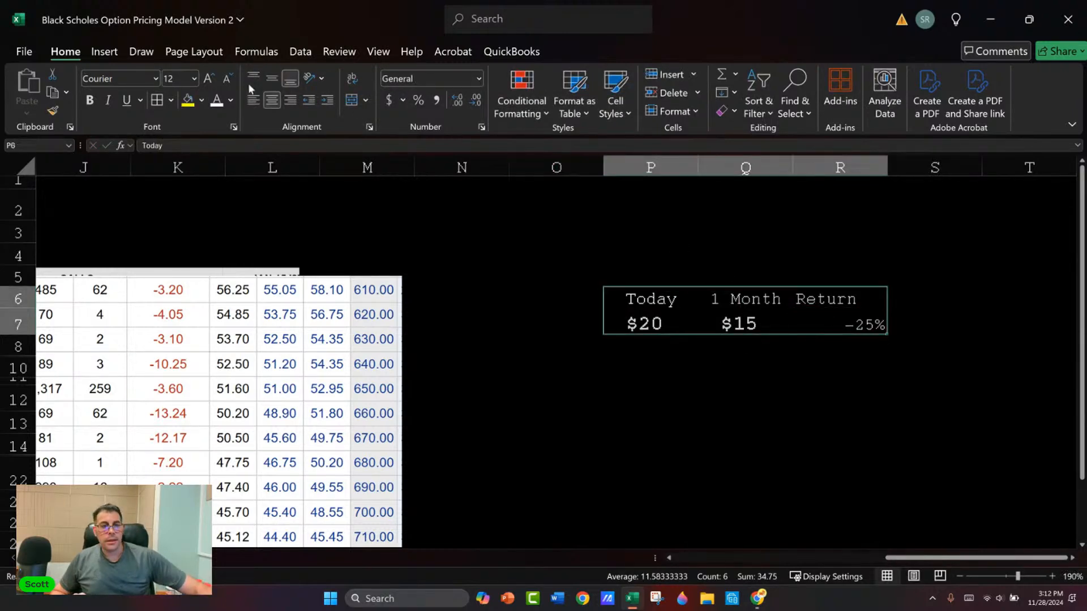
{"action": "left_click", "coordinate": [272, 100]}
{"action": "left_click", "coordinate": [272, 99]}
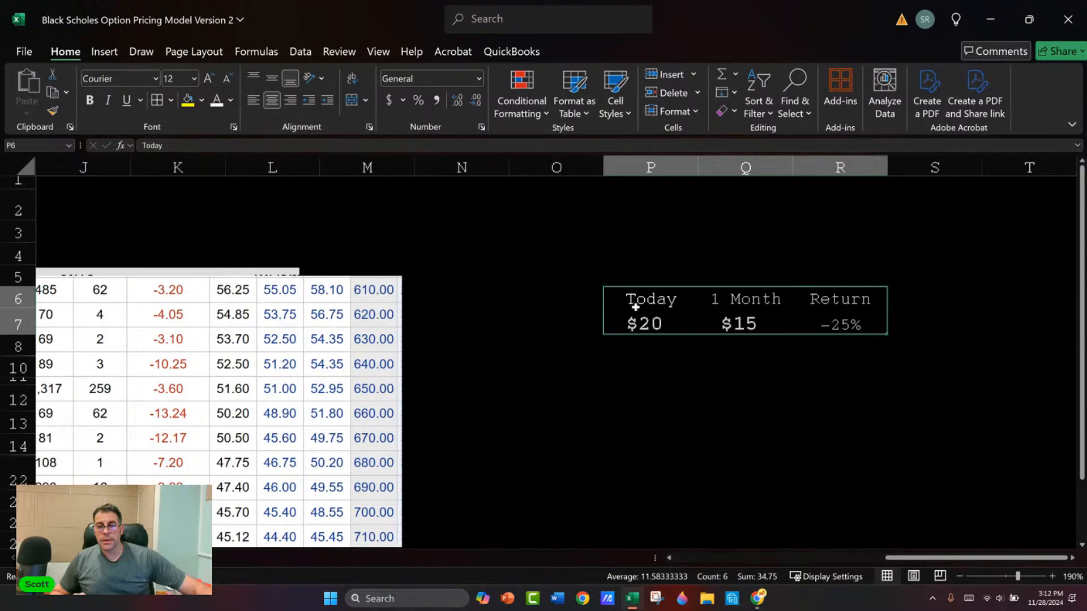
Step: Set the font size of P6:R7 to 15 and make the cells bold
{"action": "left_click", "coordinate": [185, 80]}
{"action": "type", "text": "15"}
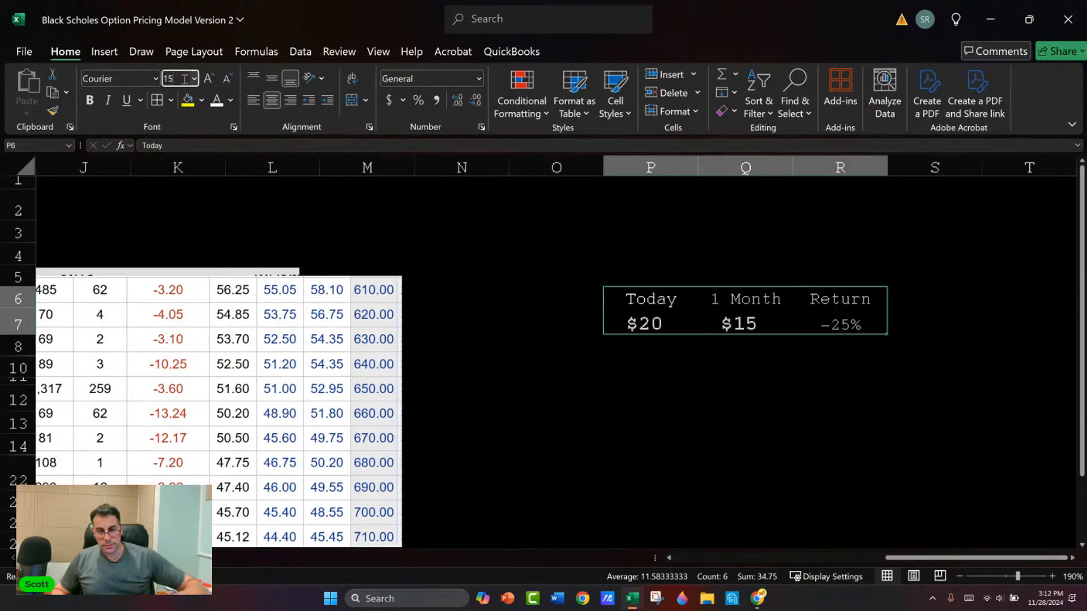
{"action": "key", "text": "Return"}
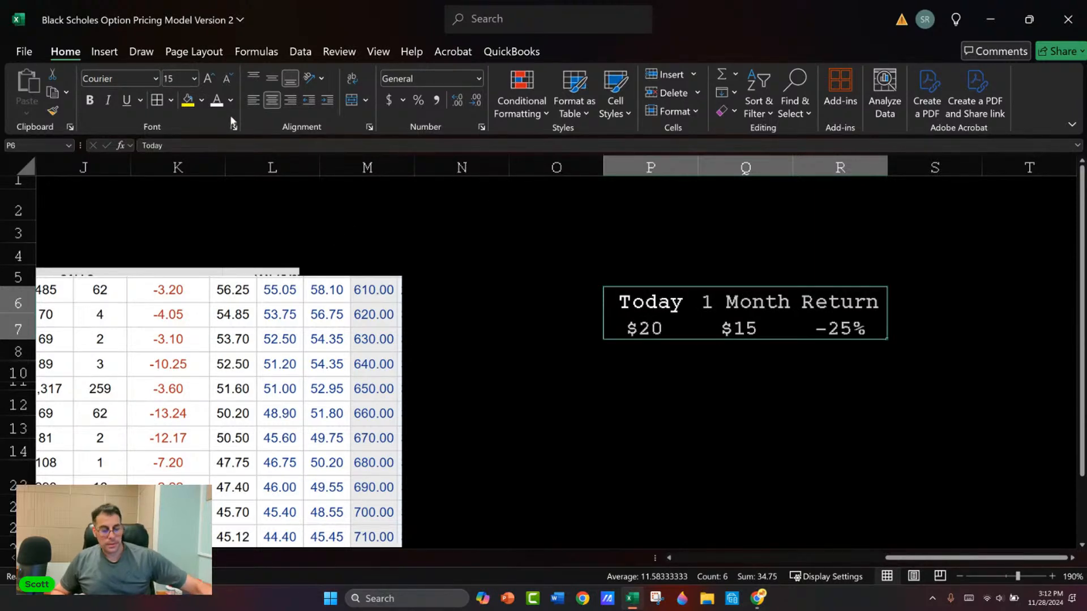
{"action": "key", "text": "ctrl+b"}
Step: Copy the price and return row P7:R7 into row 8 directly below
{"action": "key", "text": "Down"}
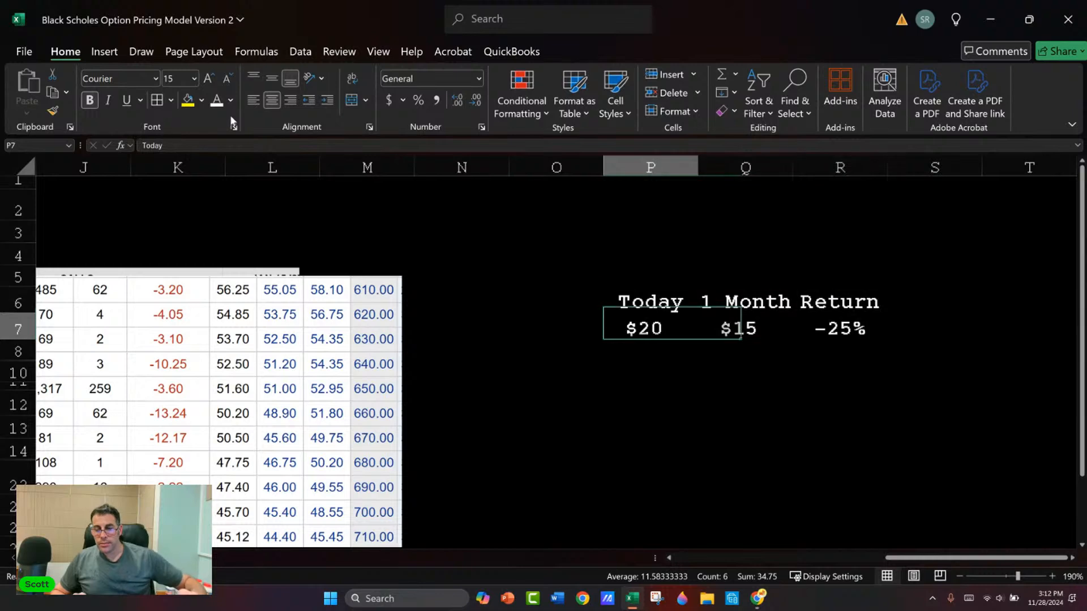
{"action": "key", "text": "shift+Right"}
{"action": "key", "text": "shift+Right"}
{"action": "key", "text": "ctrl+c"}
{"action": "key", "text": "Down"}
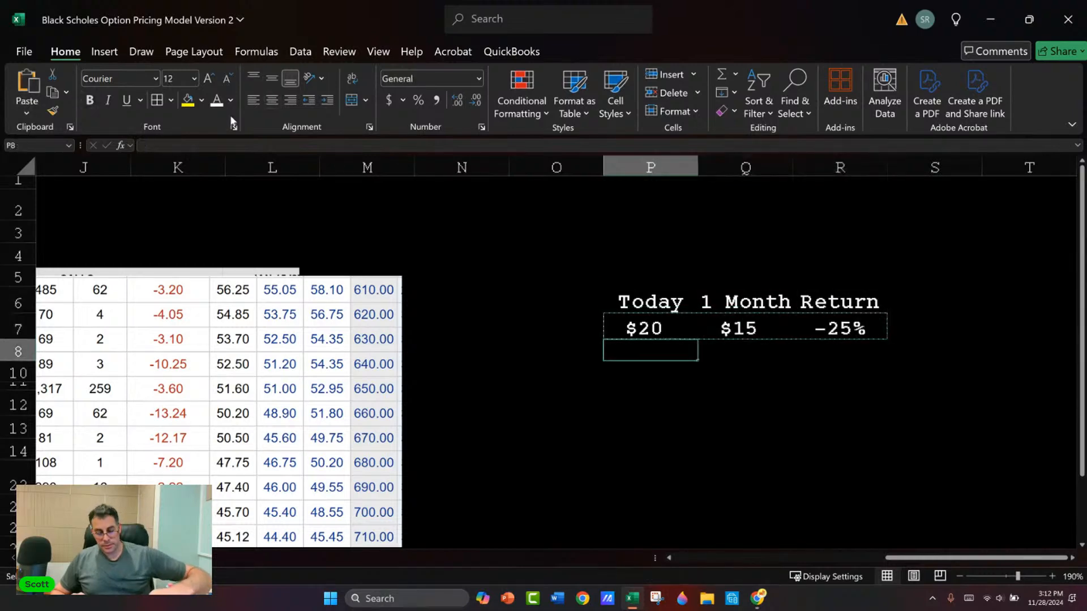
{"action": "key", "text": "ctrl+v"}
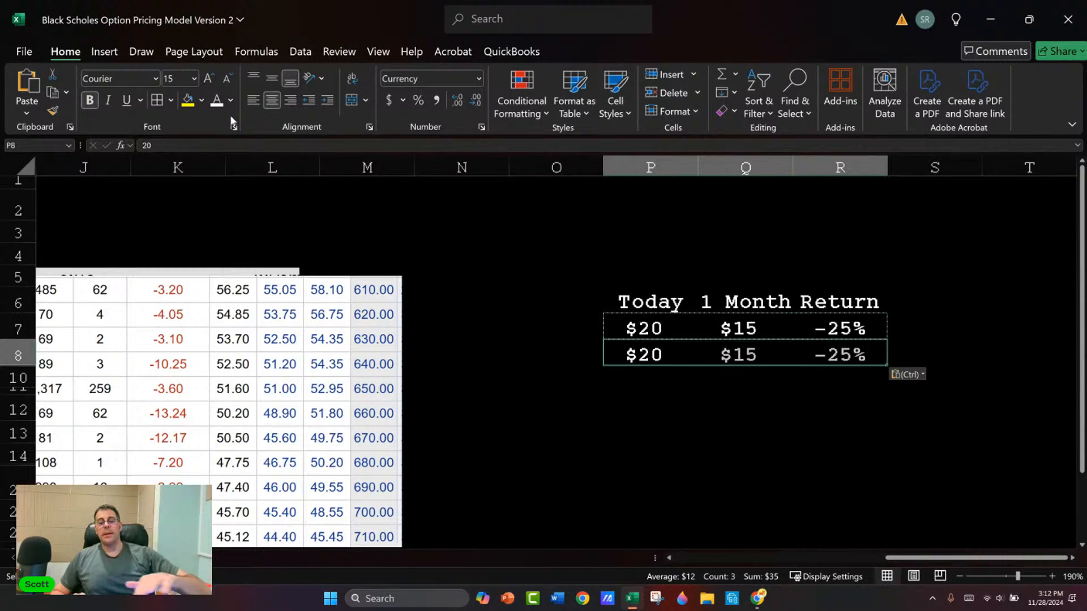
Step: Replace the copied return in R8 with 60%
{"action": "key", "text": "Down"}
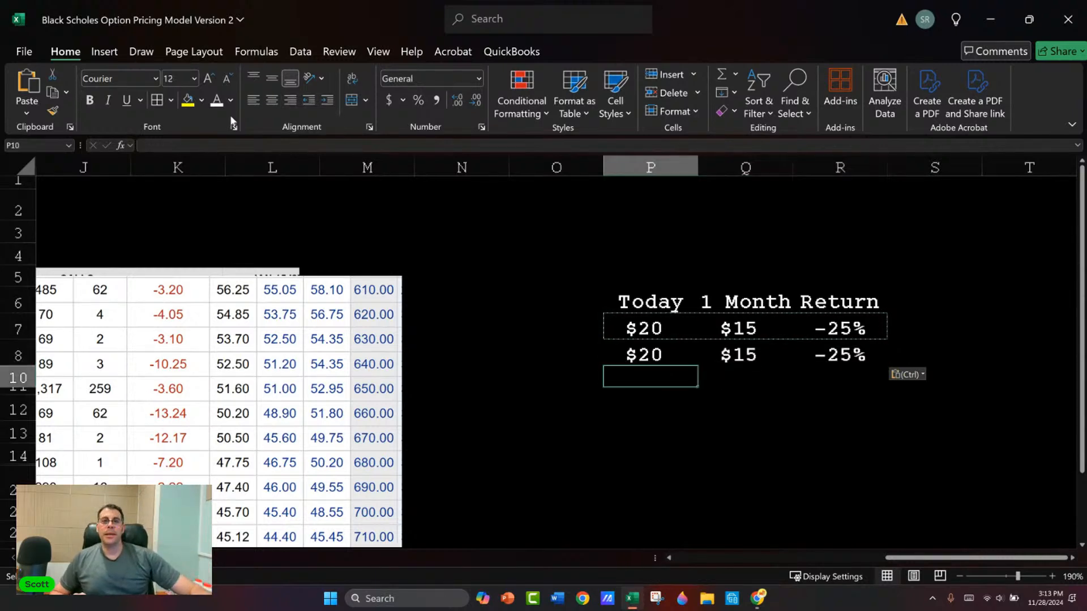
{"action": "key", "text": "Up"}
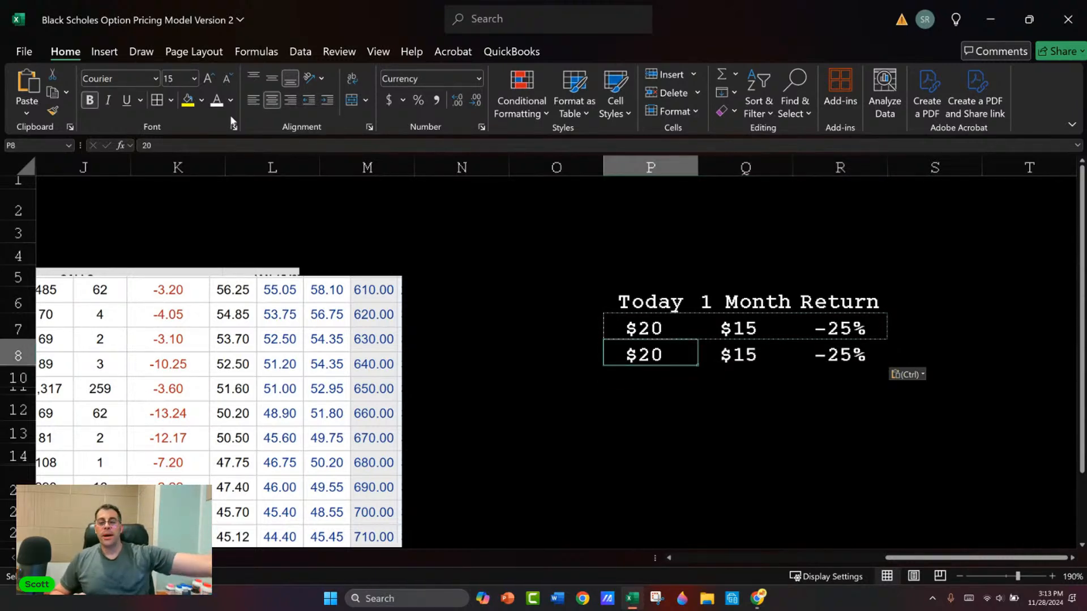
{"action": "key", "text": "Right"}
{"action": "key", "text": "Right"}
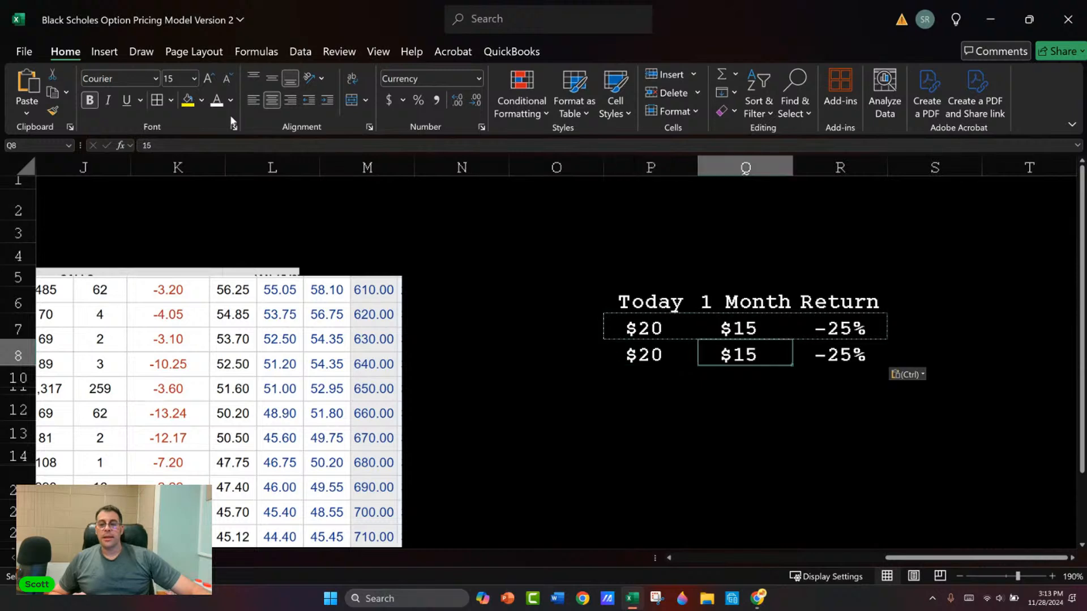
{"action": "key", "text": "Left"}
{"action": "key", "text": "Left"}
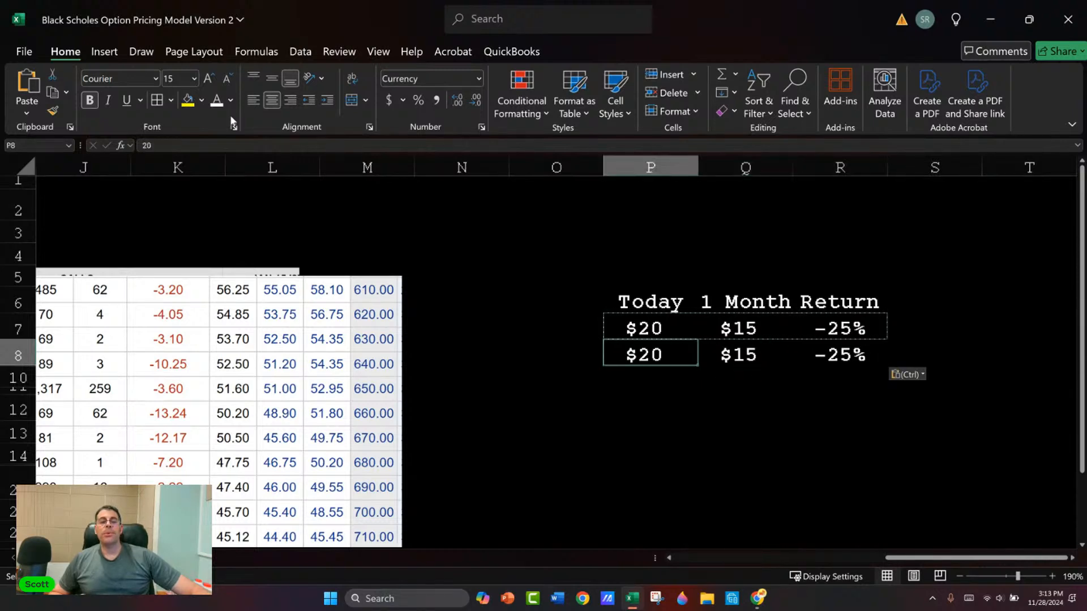
{"action": "key", "text": "Right"}
{"action": "key", "text": "Right"}
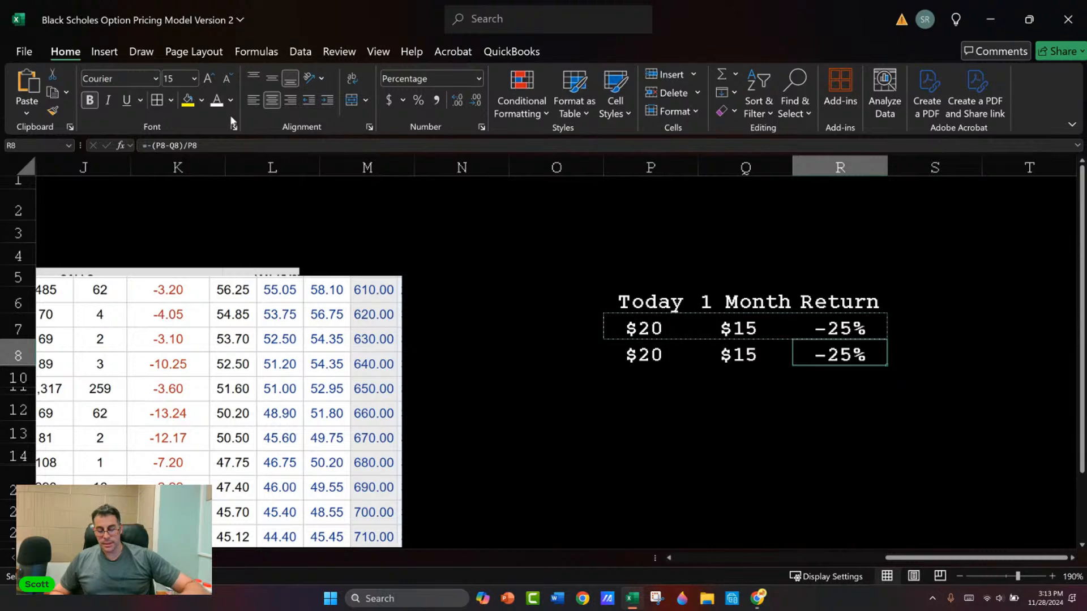
{"action": "type", "text": "60"}
{"action": "key", "text": "Return"}
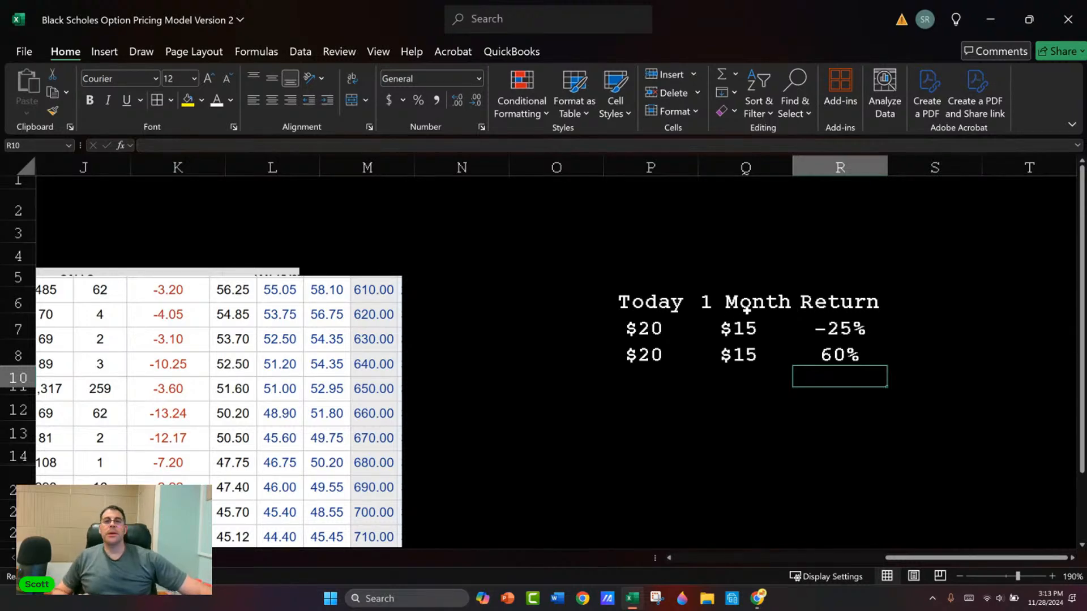
Step: Review the pasted option chain's bid and ask prices beside the return table
{"action": "key", "text": "Left"}
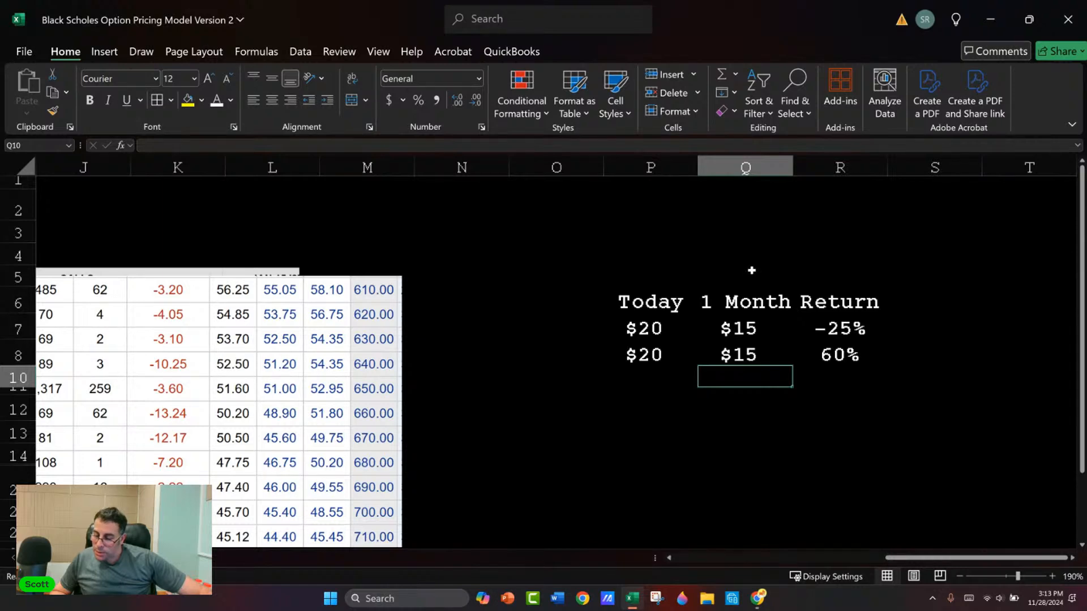
{"action": "key", "text": "Left"}
{"action": "key", "text": "Left"}
{"action": "key", "text": "Left"}
{"action": "key", "text": "Left"}
{"action": "key", "text": "Left"}
{"action": "key", "text": "Left"}
{"action": "key", "text": "Left"}
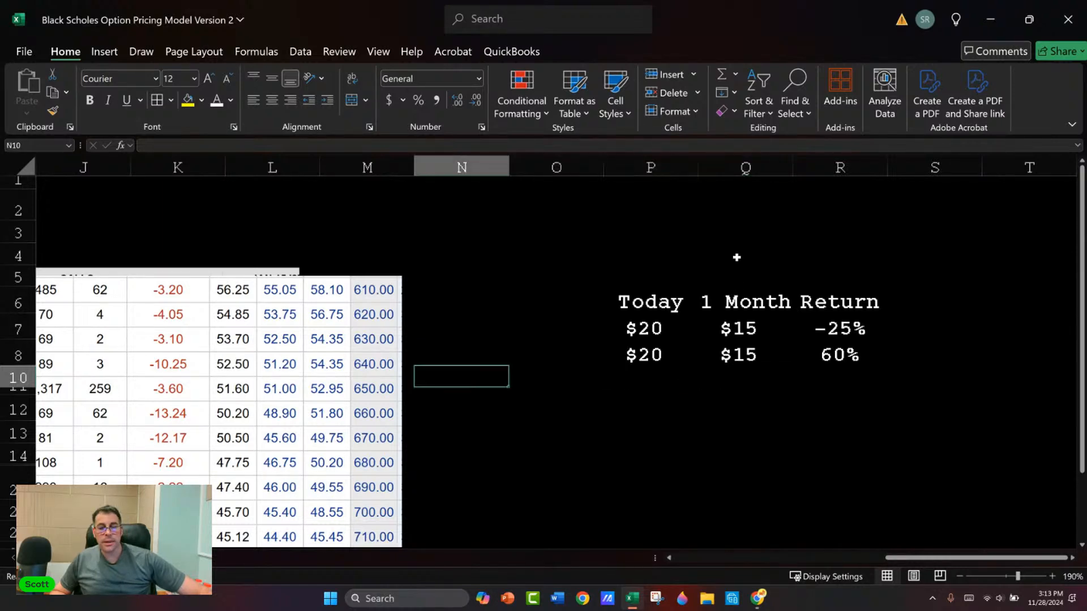
{"action": "key", "text": "Left"}
{"action": "key", "text": "Left"}
{"action": "key", "text": "Left"}
{"action": "key", "text": "Left"}
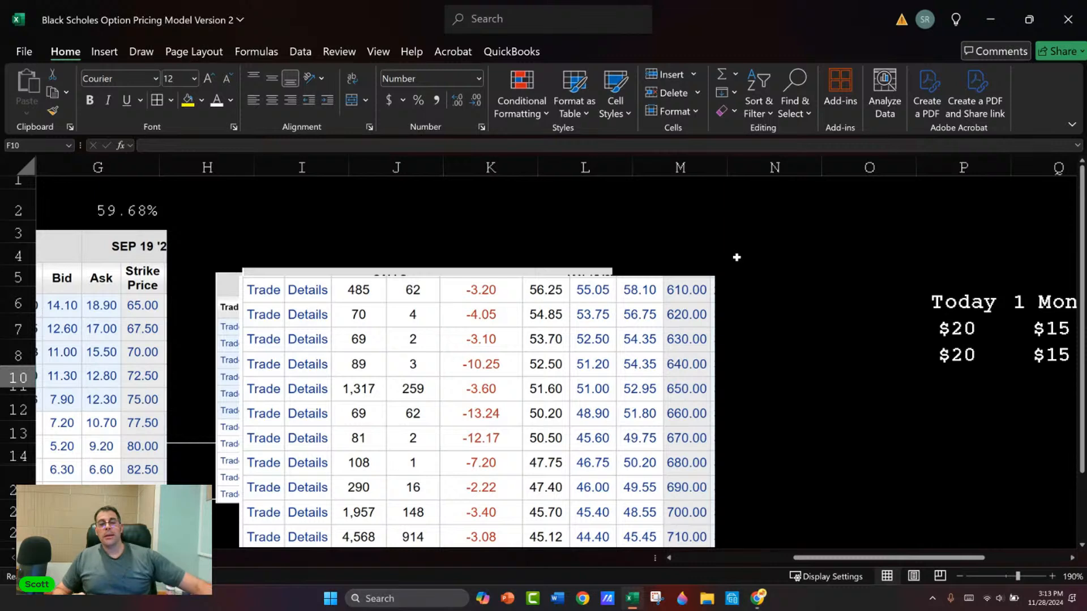
{"action": "key", "text": "Right"}
{"action": "key", "text": "Right"}
{"action": "key", "text": "Right"}
{"action": "key", "text": "Right"}
{"action": "key", "text": "Right"}
{"action": "key", "text": "Right"}
{"action": "key", "text": "Right"}
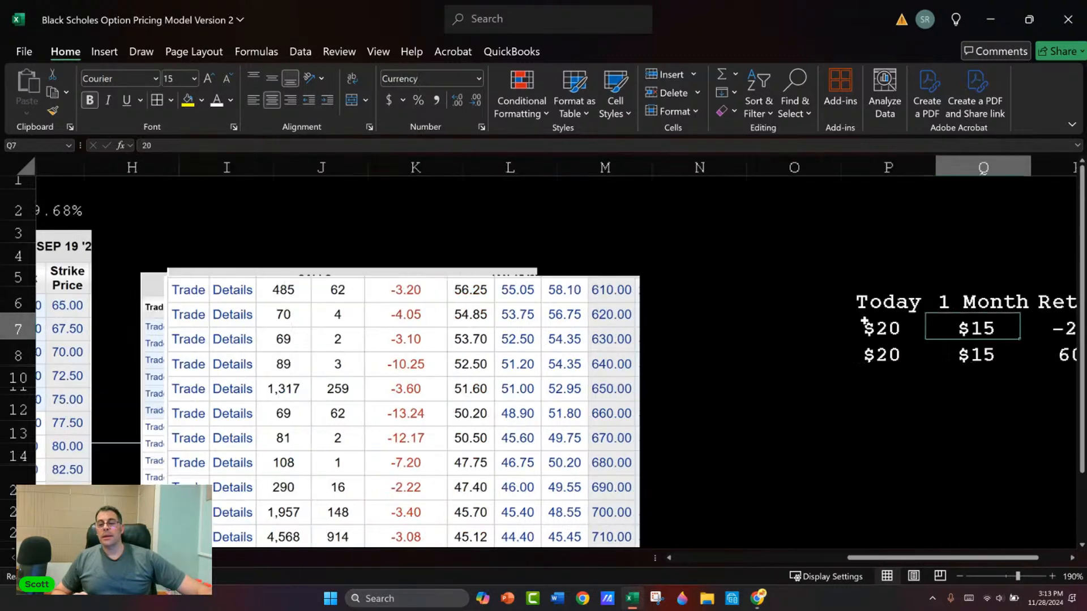
{"action": "left_click", "coordinate": [574, 372]}
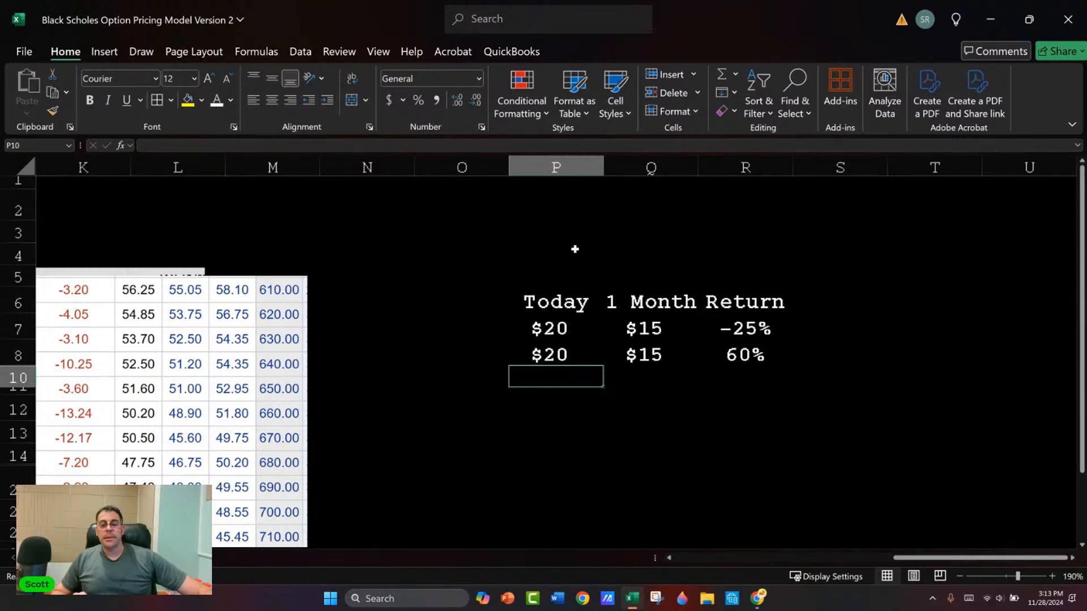
Step: Enter "$10K" in P3, above the Today column
{"action": "left_click", "coordinate": [567, 231]}
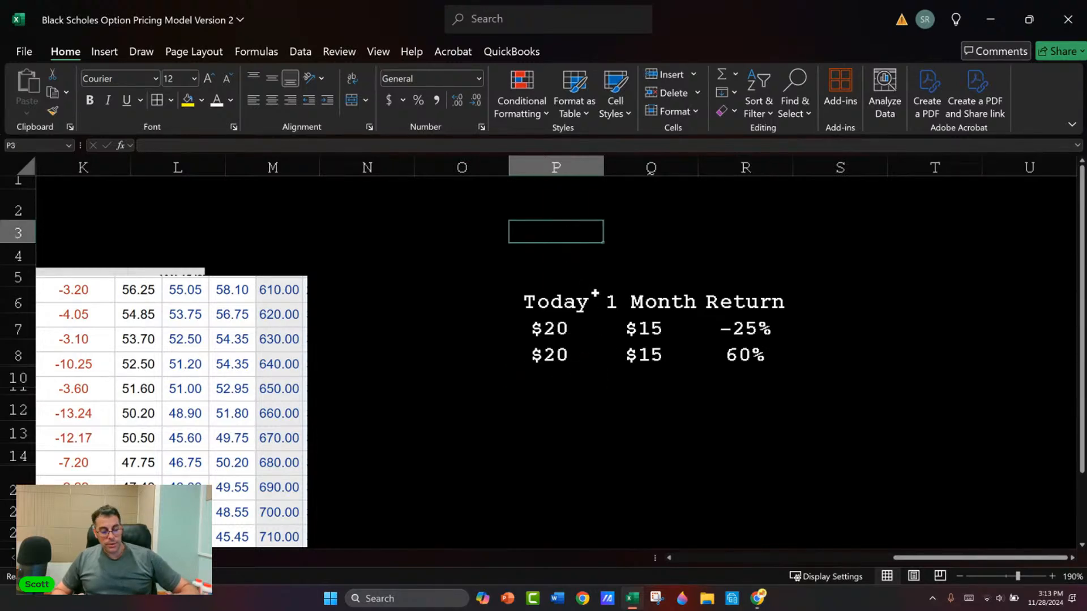
{"action": "type", "text": "$10K"}
{"action": "key", "text": "Return"}
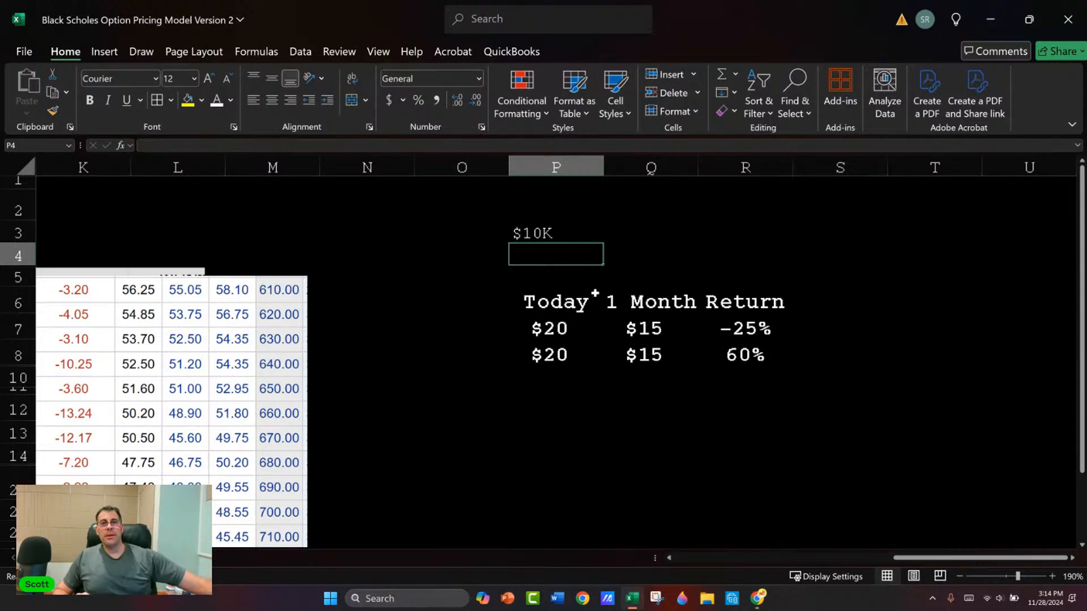
{"action": "key", "text": "Up"}
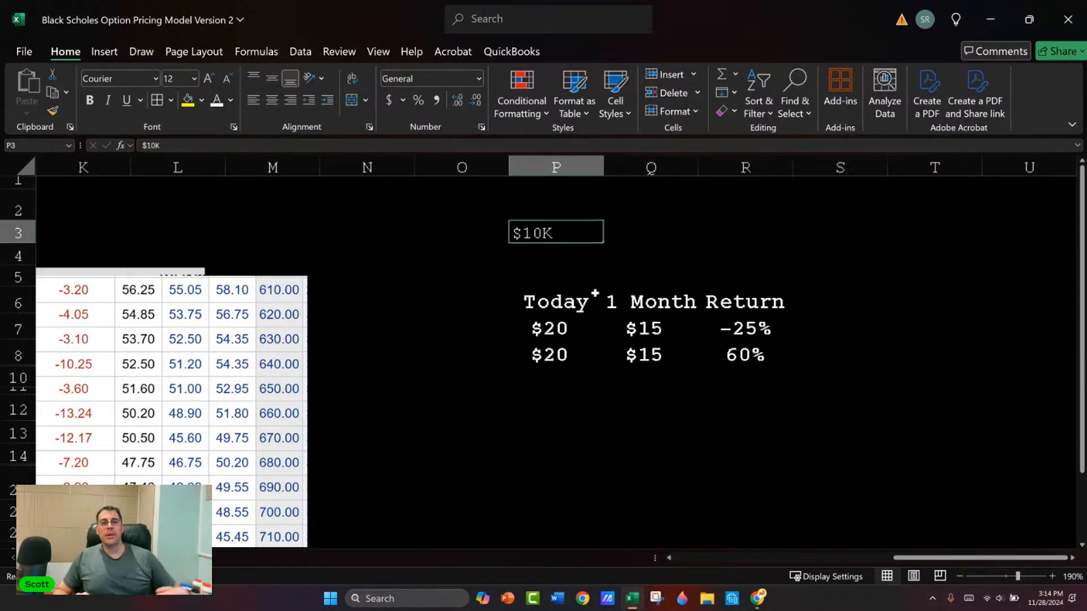
{"action": "key", "text": "Down"}
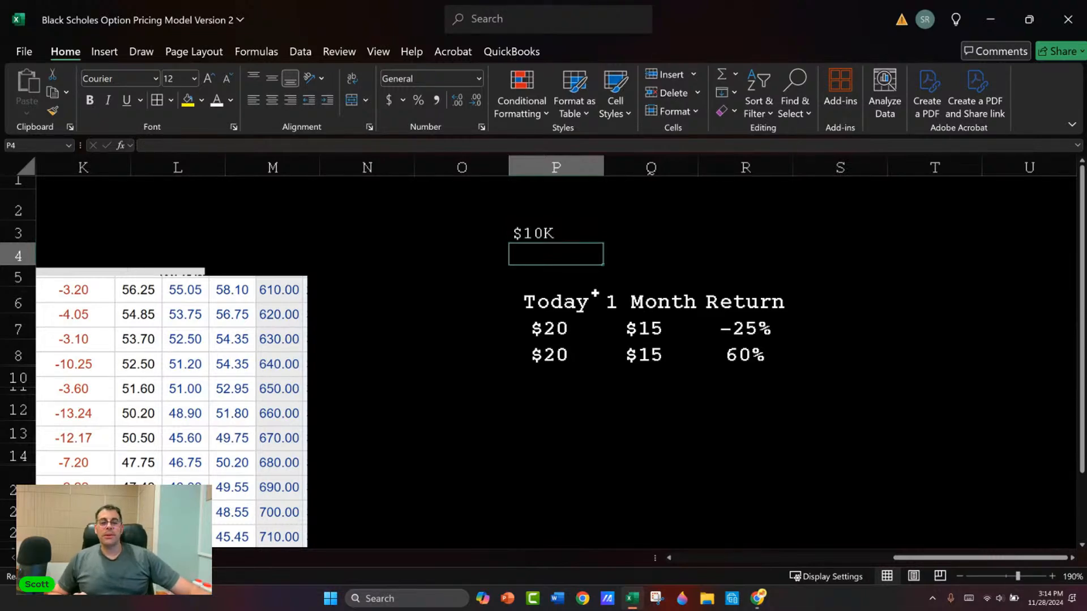
{"action": "key", "text": "Up"}
{"action": "key", "text": "Right"}
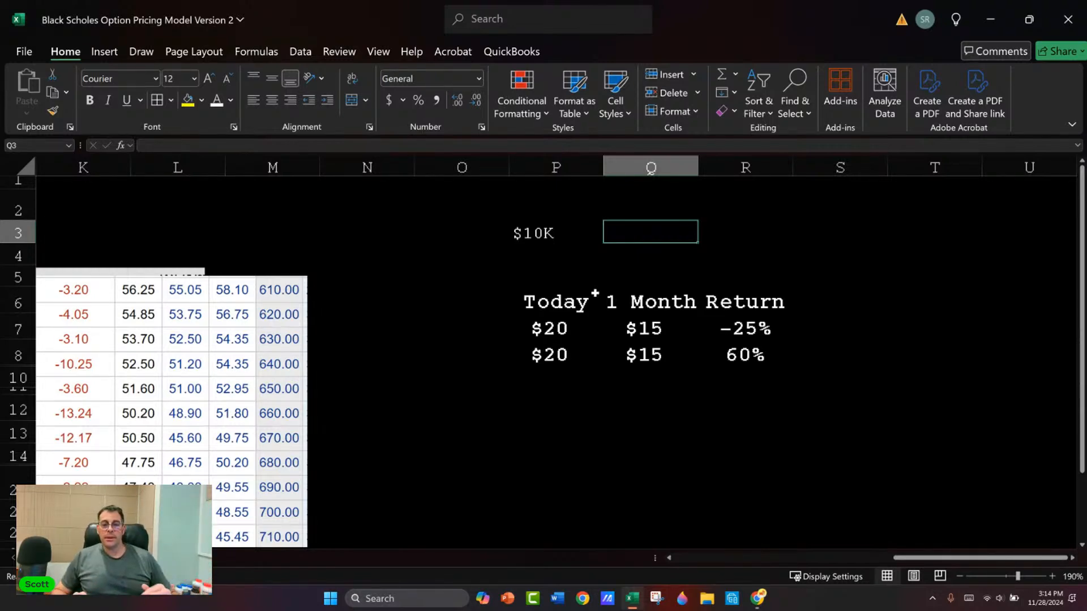
{"action": "key", "text": "Down"}
{"action": "key", "text": "Down"}
{"action": "key", "text": "Left"}
{"action": "key", "text": "Down"}
{"action": "key", "text": "Down"}
{"action": "key", "text": "Down"}
{"action": "key", "text": "Down"}
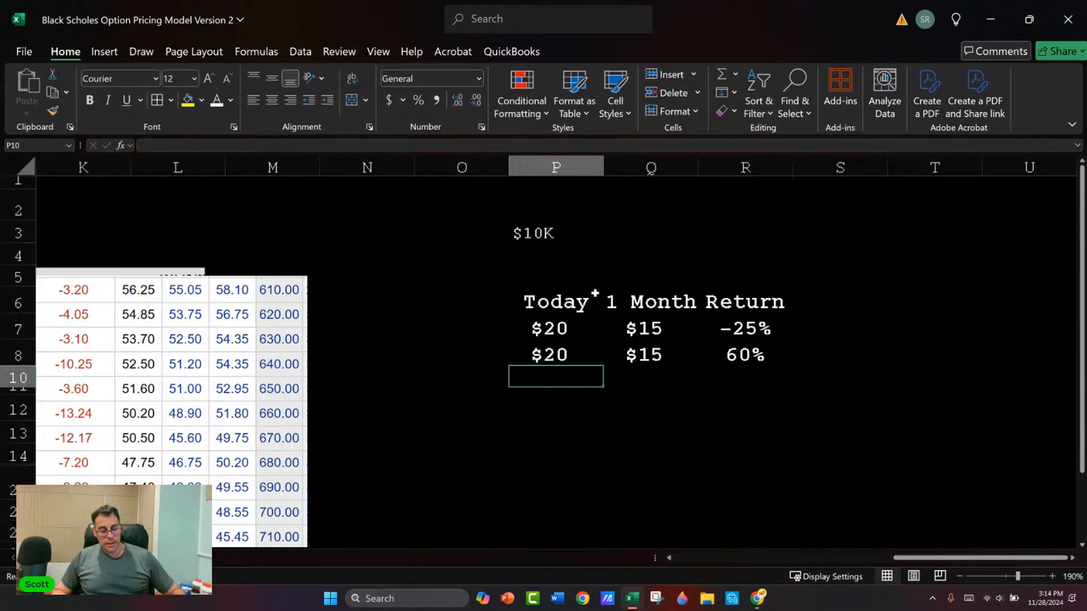
{"action": "type", "text": "$320"}
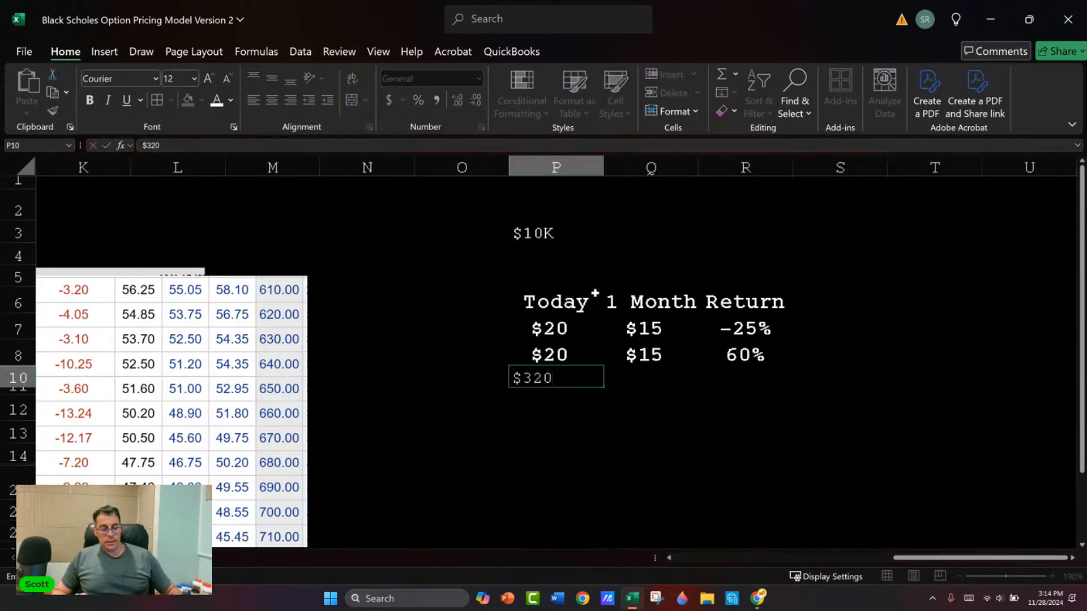
{"action": "key", "text": "Escape"}
Step: Set the 1 Month price in the first row of the return table, Q7, to $40
{"action": "key", "text": "Up"}
{"action": "key", "text": "Up"}
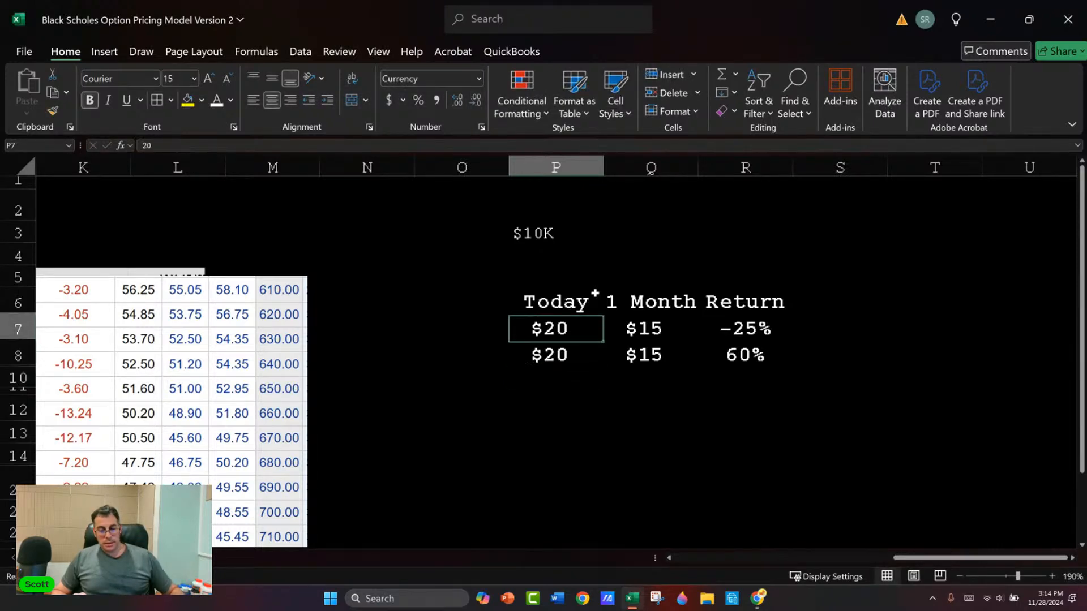
{"action": "key", "text": "ctrl+c"}
{"action": "key", "text": "Right"}
{"action": "key", "text": "ctrl+v"}
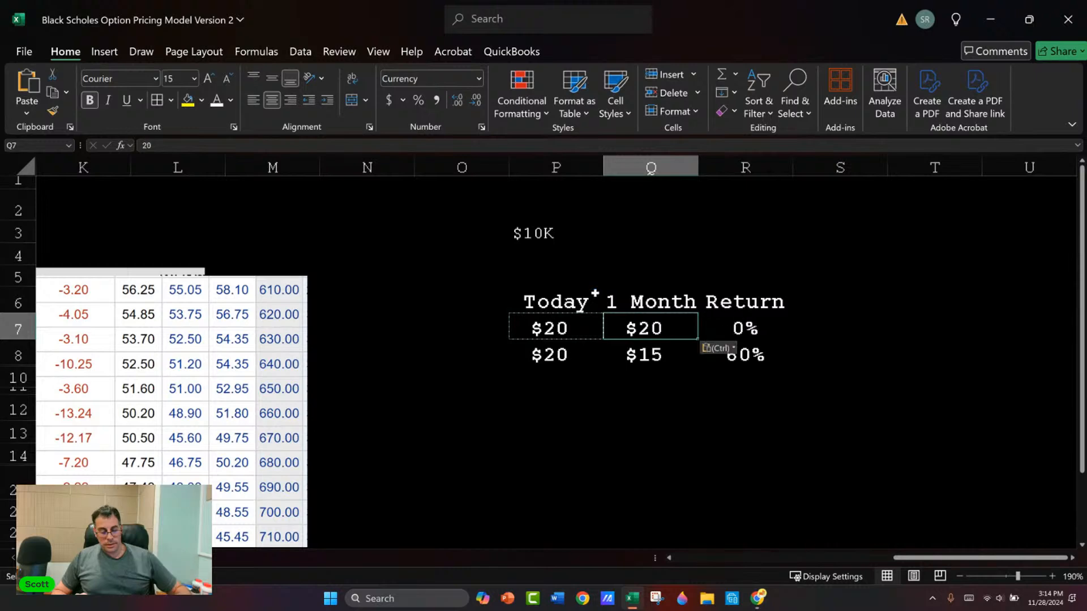
{"action": "type", "text": "40"}
{"action": "key", "text": "Return"}
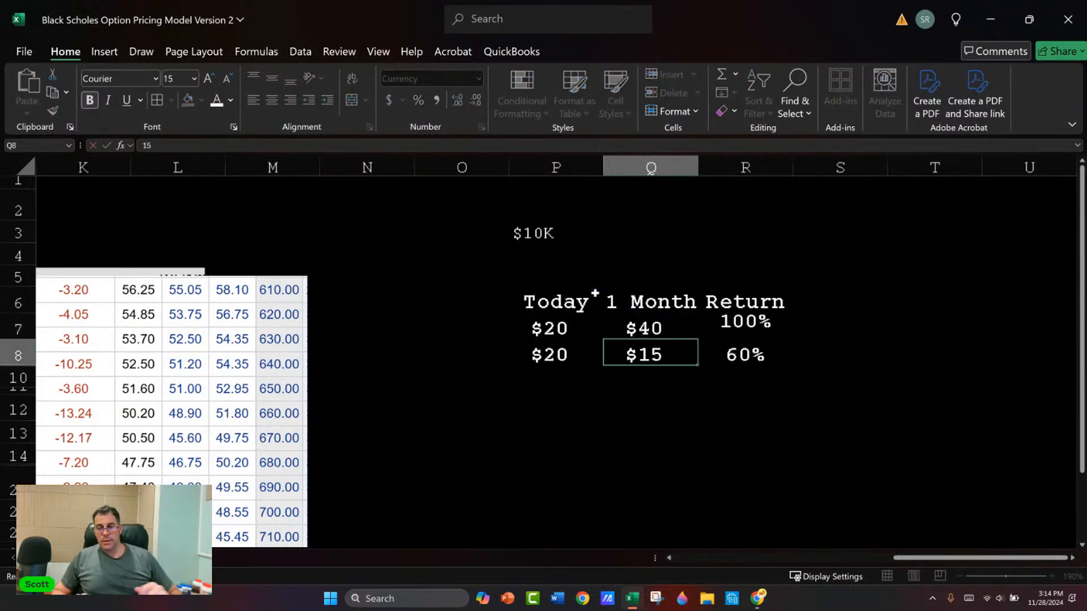
Step: Compare the prices and returns in P7:R8, and return to the Black-Scholes inputs and the call option chain beside them
{"action": "key", "text": "Left"}
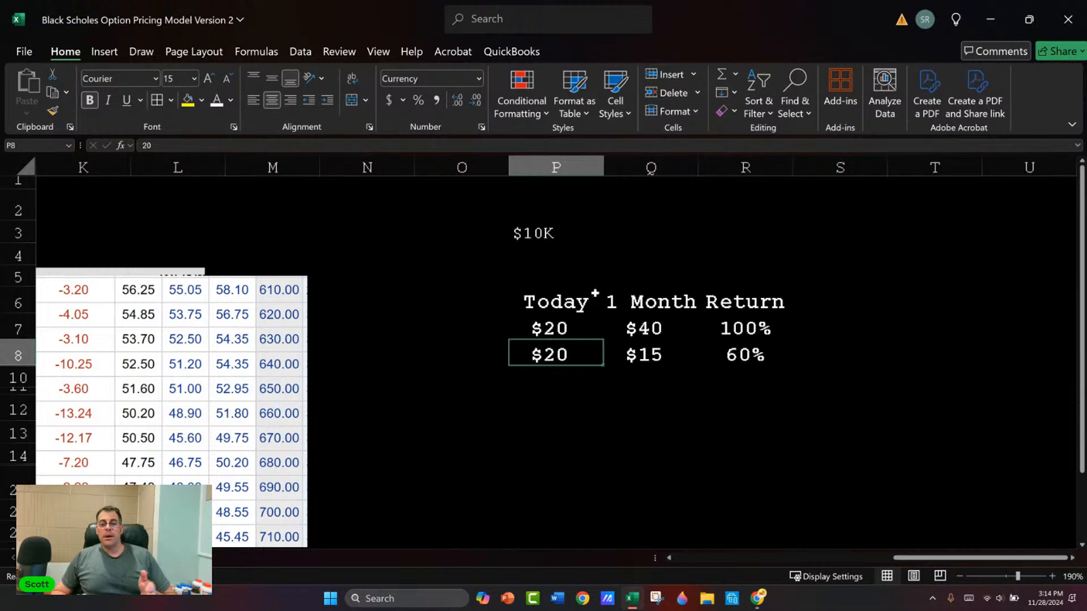
{"action": "key", "text": "Up"}
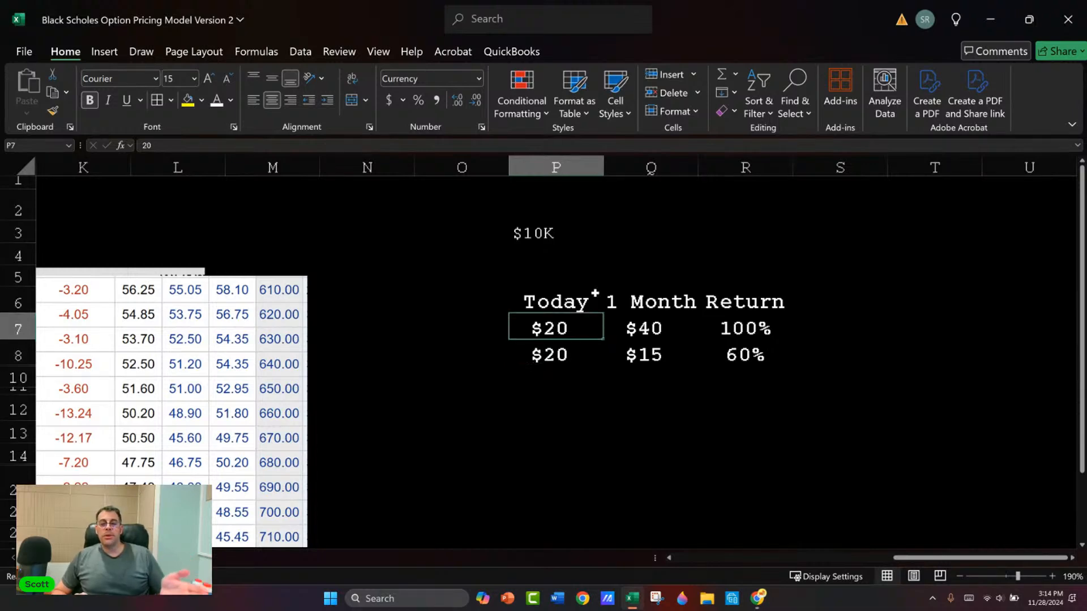
{"action": "key", "text": "Right"}
{"action": "key", "text": "Right"}
{"action": "key", "text": "Down"}
{"action": "key", "text": "Left"}
{"action": "key", "text": "Left"}
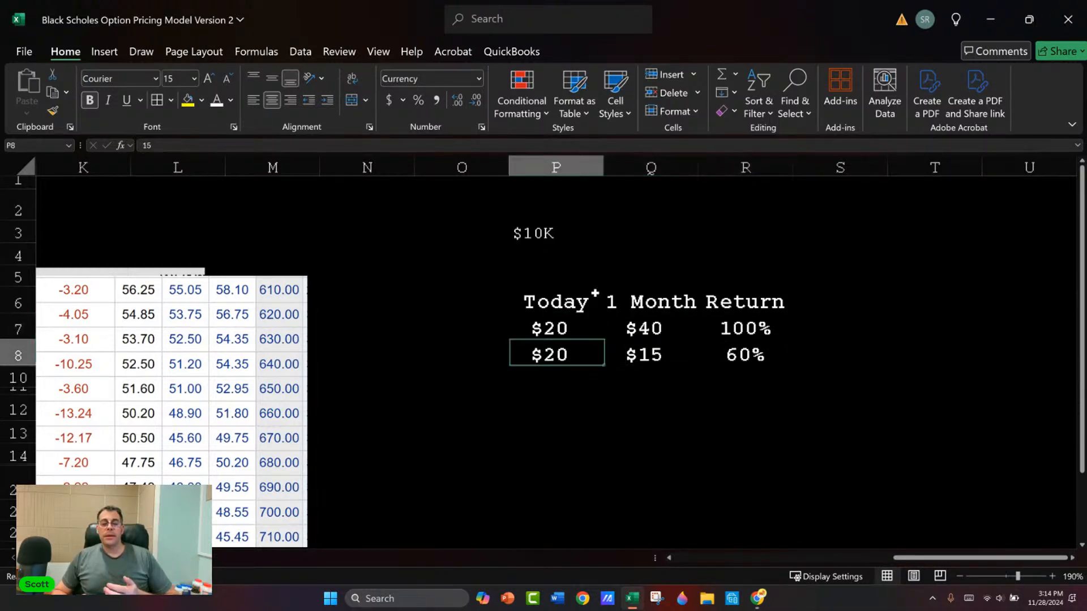
{"action": "key", "text": "Right"}
{"action": "key", "text": "Right"}
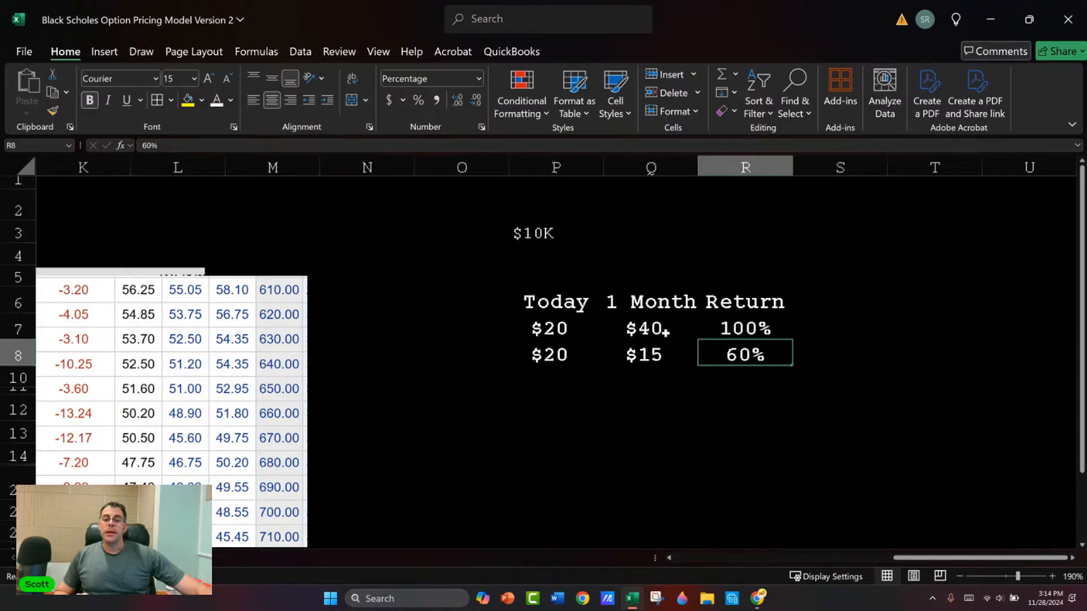
{"action": "key", "text": "Left"}
{"action": "key", "text": "Left"}
{"action": "key", "text": "Left"}
{"action": "key", "text": "Left"}
{"action": "key", "text": "Left"}
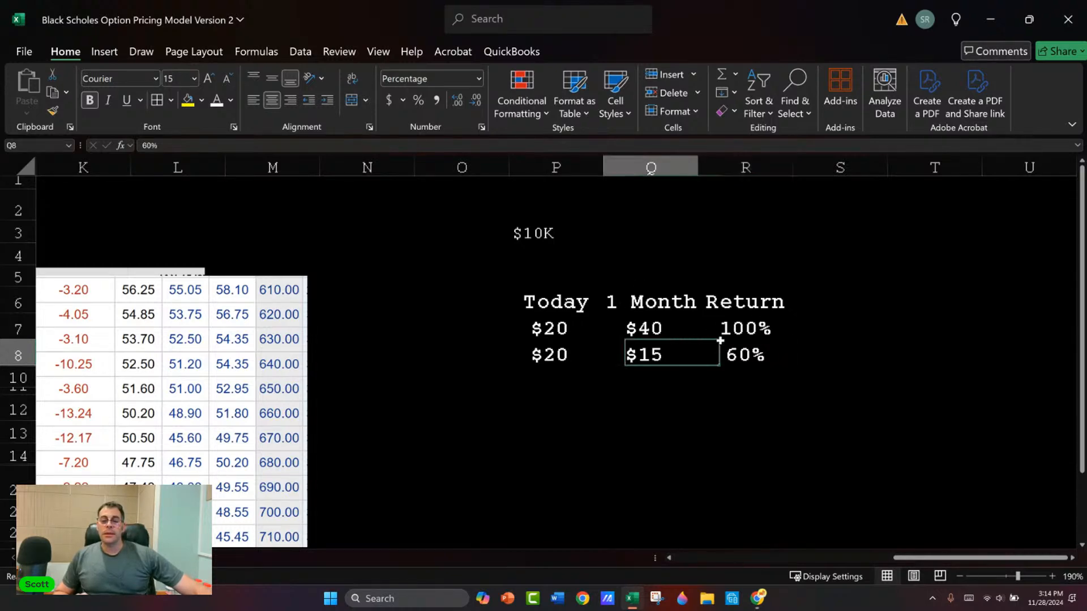
{"action": "key", "text": "Left"}
{"action": "key", "text": "Left"}
{"action": "key", "text": "Left"}
{"action": "key", "text": "Left"}
{"action": "key", "text": "Left"}
{"action": "key", "text": "Left"}
{"action": "key", "text": "Left"}
{"action": "key", "text": "Left"}
{"action": "key", "text": "Left"}
{"action": "key", "text": "Left"}
{"action": "key", "text": "Left"}
{"action": "key", "text": "Left"}
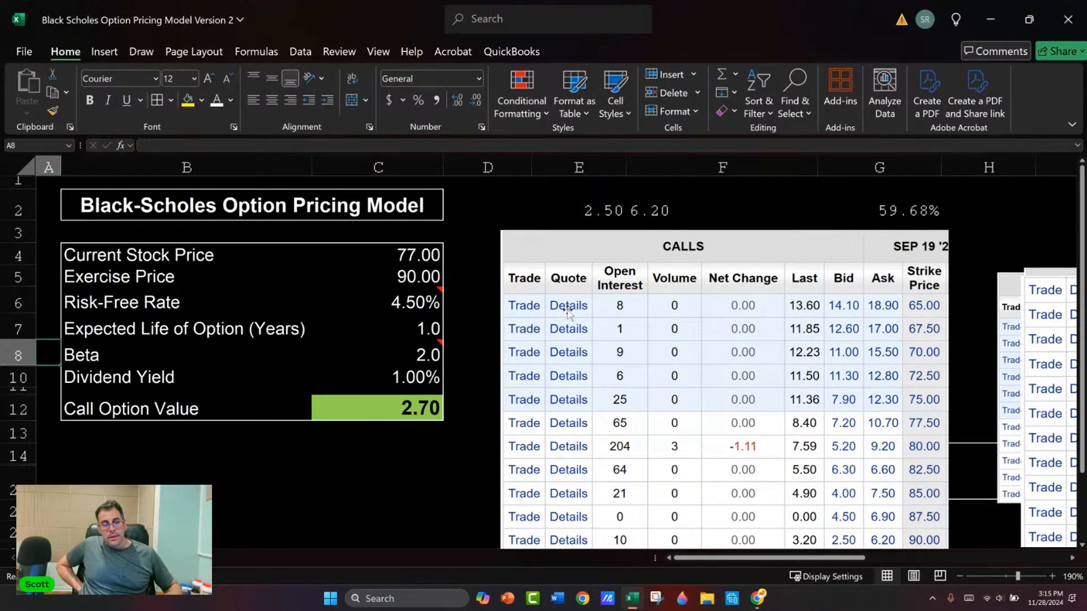
Step: Switch to Chrome and search Google for "roraring kitty" in the Yahoo Finance tab
{"action": "key", "text": "alt+Tab"}
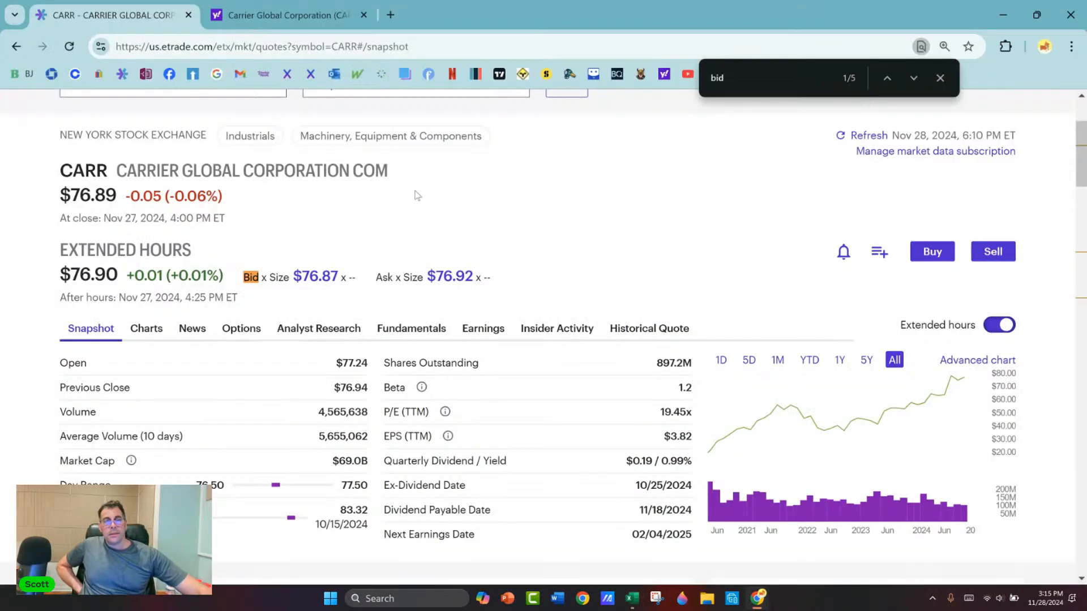
{"action": "left_click", "coordinate": [286, 15]}
{"action": "left_click", "coordinate": [473, 45]}
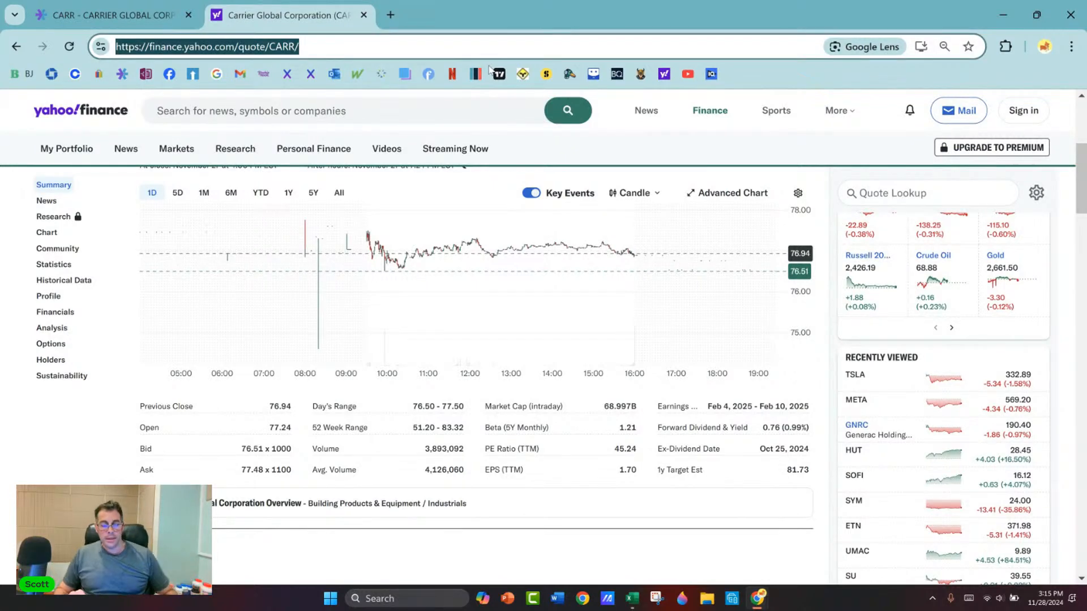
{"action": "type", "text": "roraring i"}
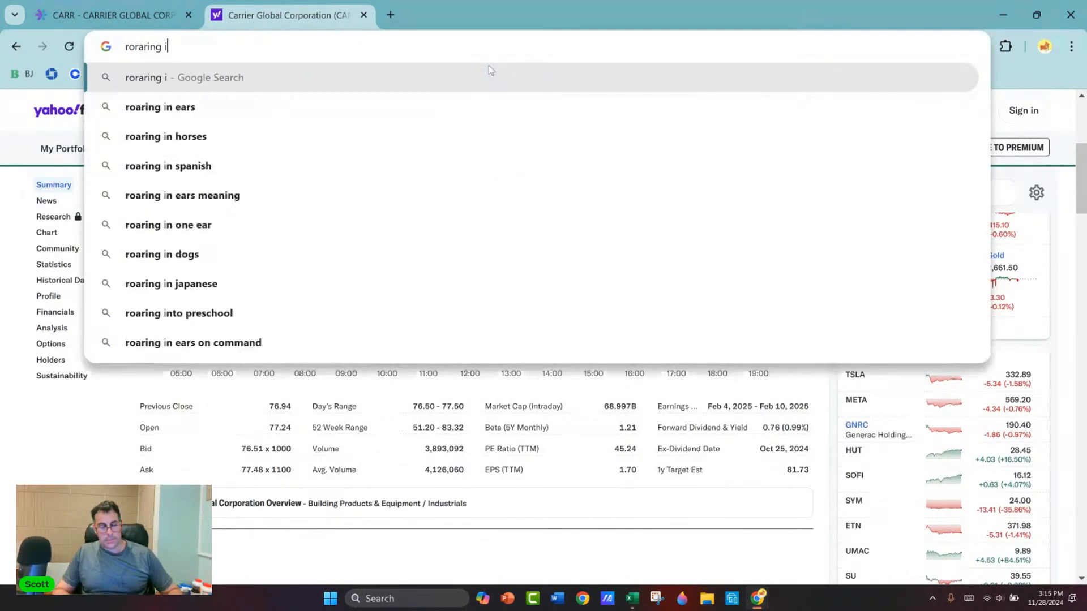
{"action": "key", "text": "BackSpace"}
{"action": "type", "text": "kitty"}
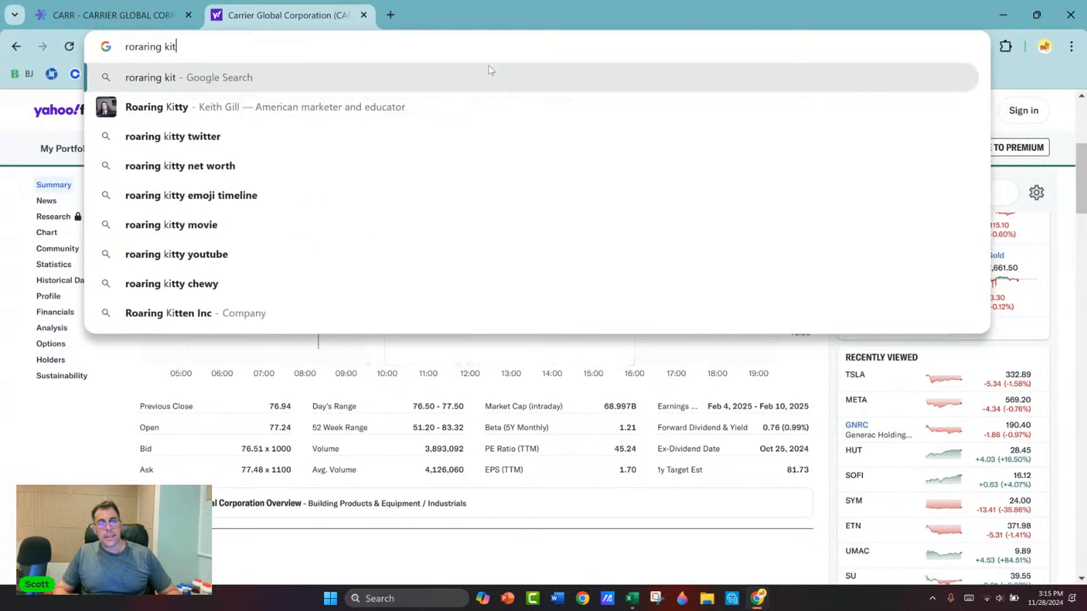
{"action": "key", "text": "Return"}
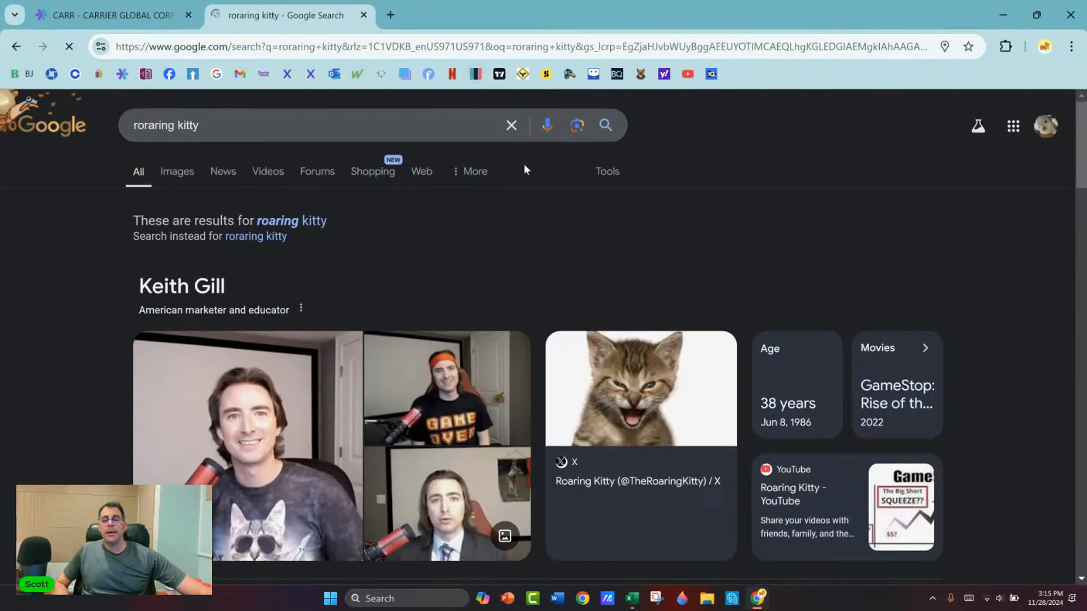
Step: Open the Wikipedia article on Keith Gill from the search results and read its introduction
{"action": "scroll", "coordinate": [524, 163], "scroll_direction": "down", "scroll_amount": 3}
{"action": "scroll", "coordinate": [565, 192], "scroll_direction": "down", "scroll_amount": 3}
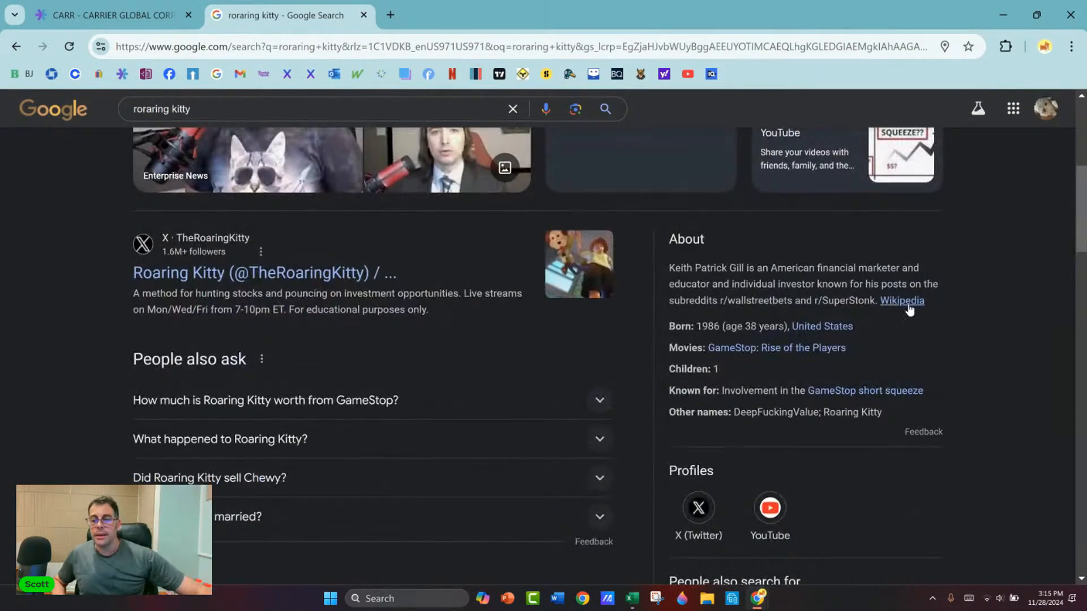
{"action": "left_click", "coordinate": [883, 302]}
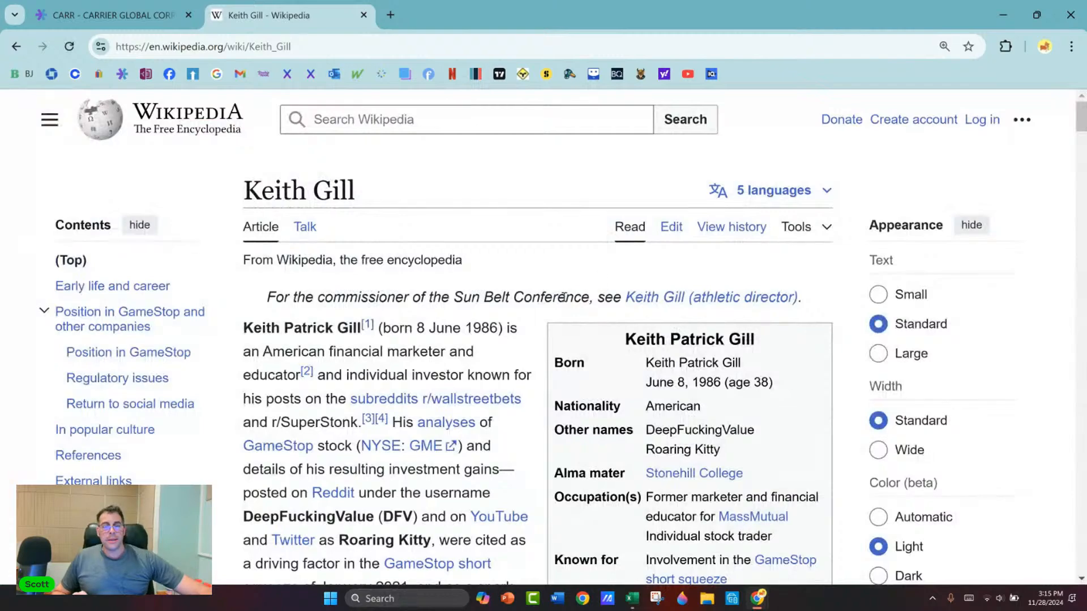
{"action": "scroll", "coordinate": [560, 294], "scroll_direction": "down", "scroll_amount": 2}
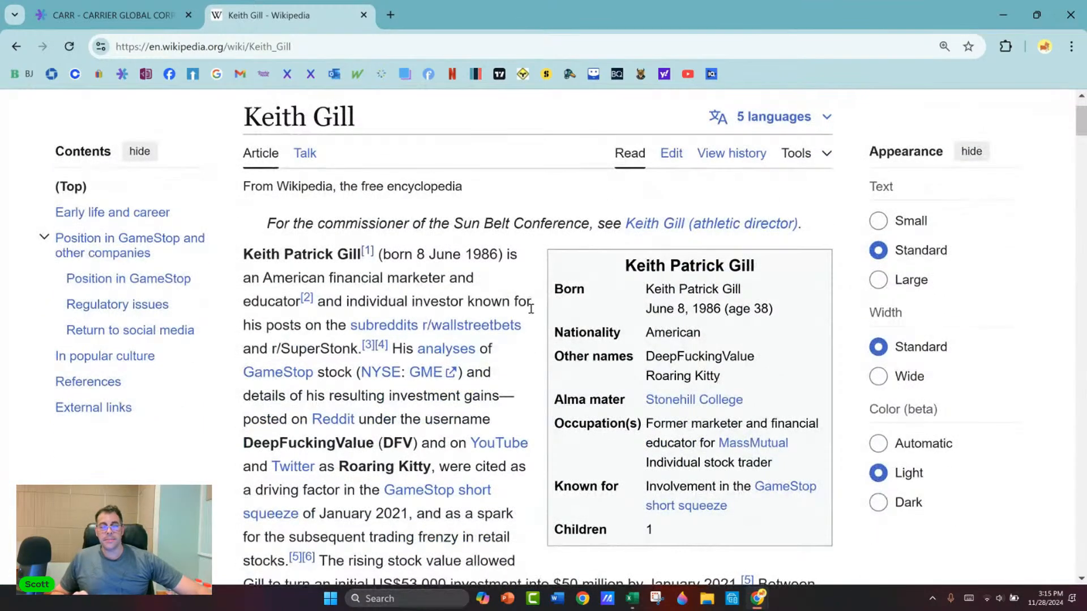
{"action": "scroll", "coordinate": [533, 309], "scroll_direction": "down", "scroll_amount": 1}
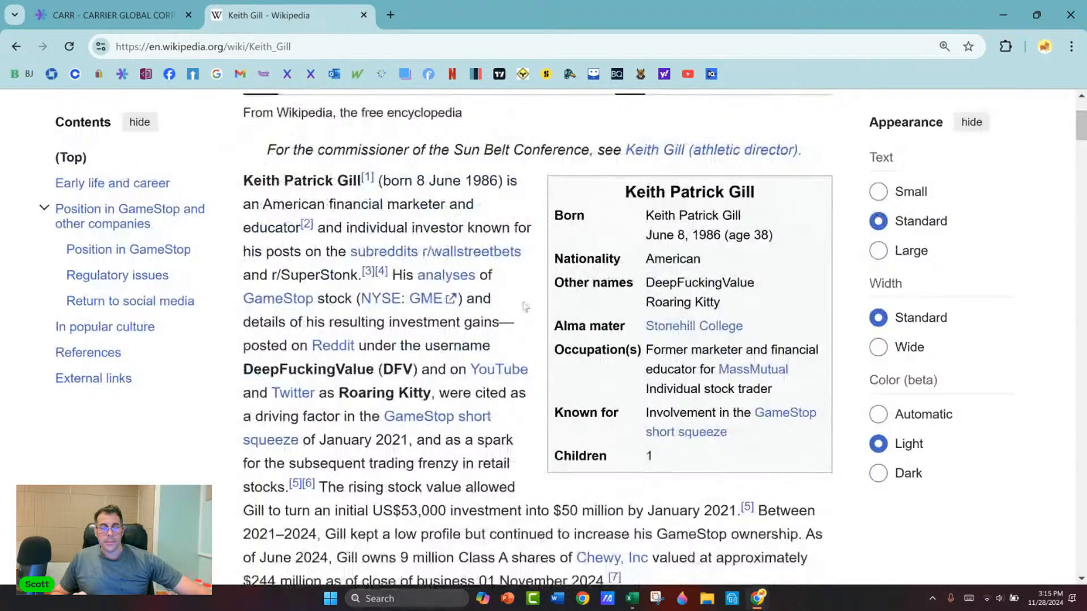
Step: Find "cfa" in the article and read the surrounding paragraphs about his early life and career
{"action": "mouse_move", "coordinate": [429, 284]}
{"action": "key", "text": "ctrl+f"}
{"action": "type", "text": "cfa"}
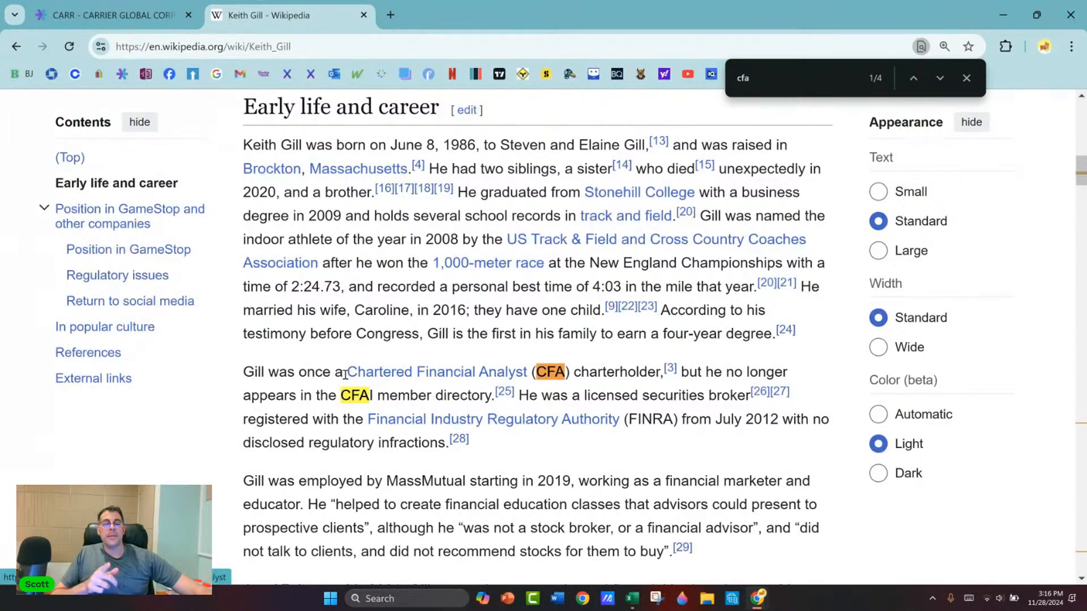
{"action": "scroll", "coordinate": [345, 374], "scroll_direction": "down", "scroll_amount": 1}
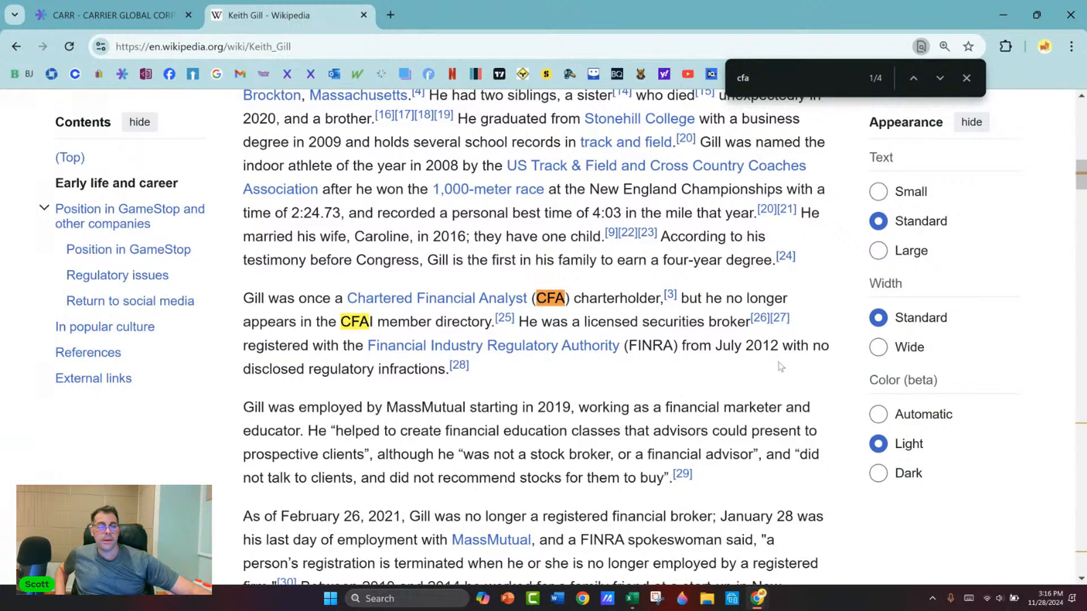
{"action": "scroll", "coordinate": [431, 373], "scroll_direction": "down", "scroll_amount": 1}
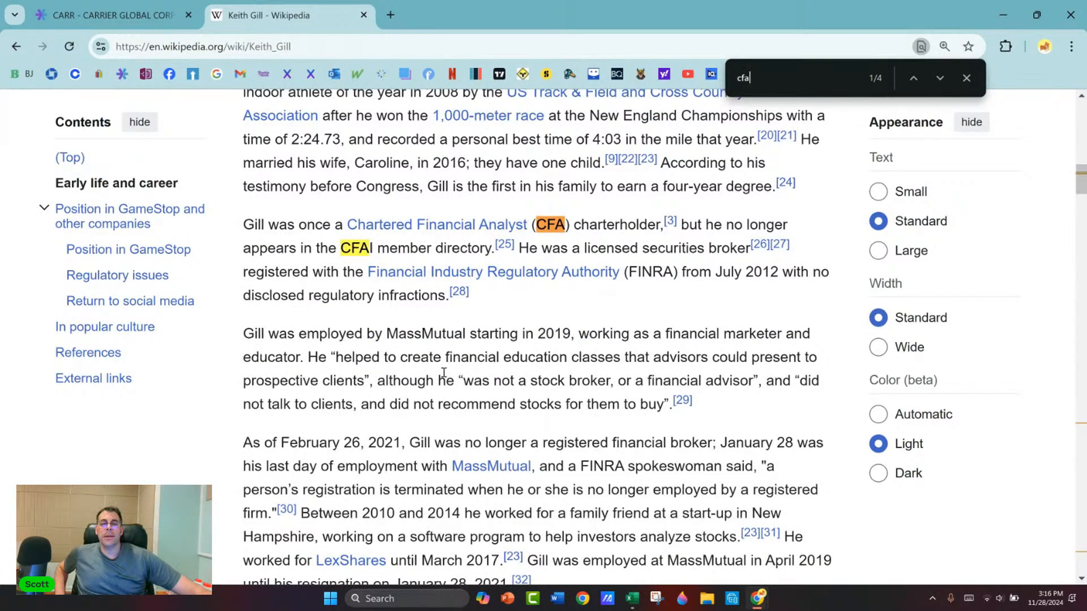
Step: Find "wife" in the article and examine the early life paragraph around it
{"action": "double_click", "coordinate": [732, 81]}
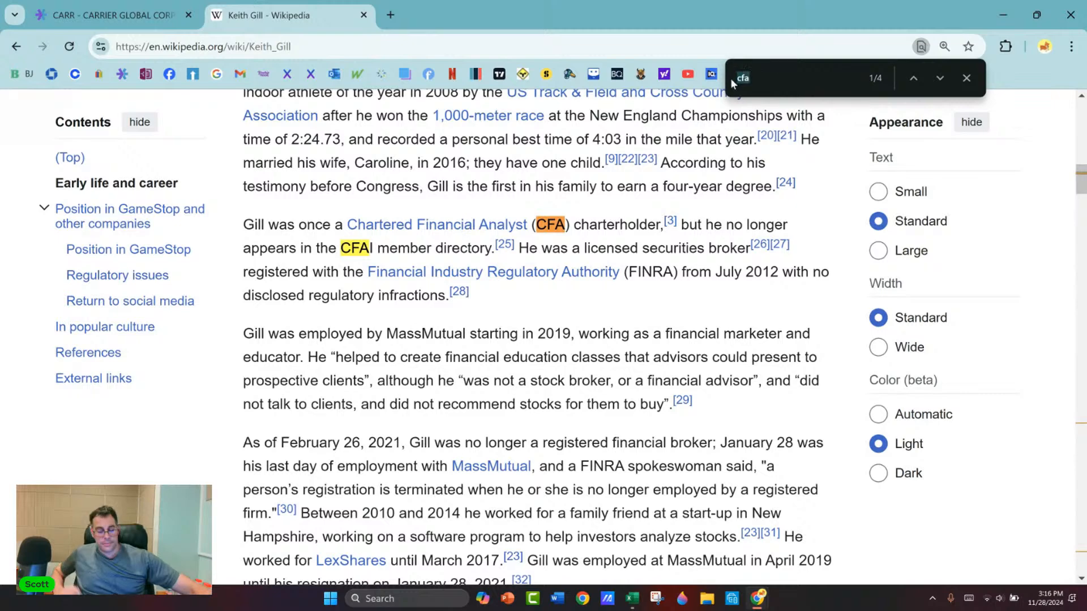
{"action": "type", "text": "wife"}
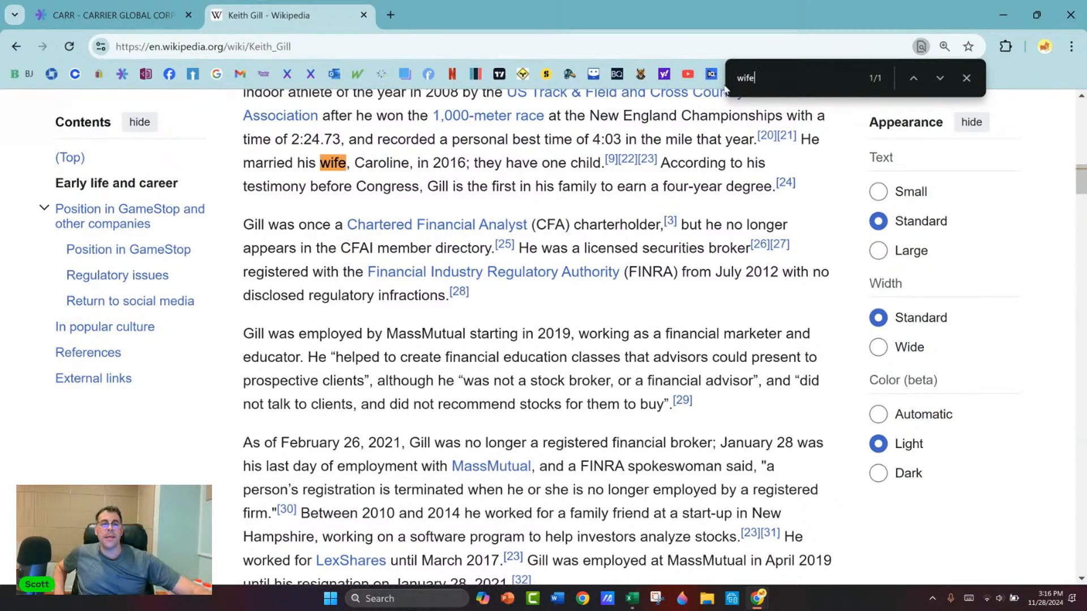
{"action": "scroll", "coordinate": [730, 187], "scroll_direction": "up", "scroll_amount": 1}
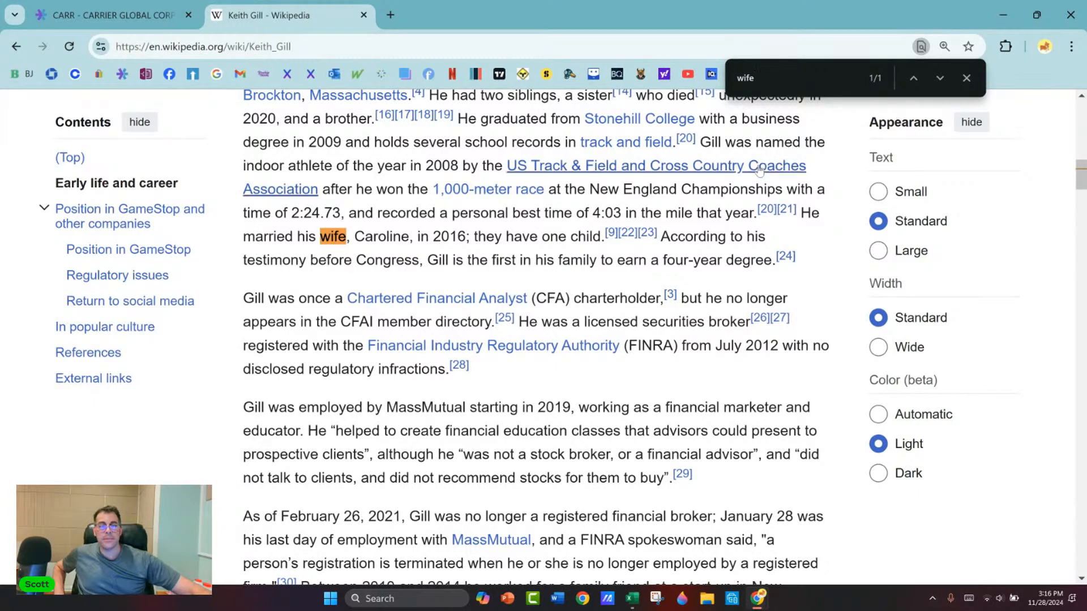
Step: Find the start of the wife's first name in the article
{"action": "mouse_move", "coordinate": [759, 170]}
{"action": "key", "text": "BackSpace"}
{"action": "key", "text": "BackSpace"}
{"action": "key", "text": "BackSpace"}
{"action": "type", "text": "caroli"}
{"action": "key", "text": "BackSpace"}
{"action": "key", "text": "BackSpace"}
{"action": "key", "text": "BackSpace"}
{"action": "key", "text": "BackSpace"}
{"action": "key", "text": "BackSpace"}
{"action": "key", "text": "BackSpace"}
{"action": "key", "text": "BackSpace"}
{"action": "type", "text": "caroli"}
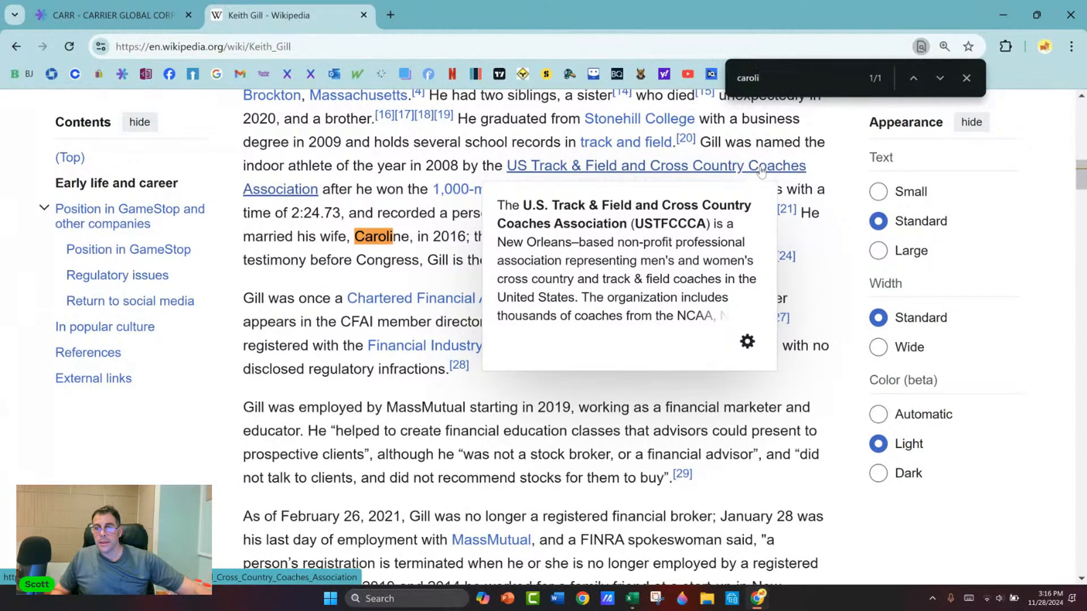
Step: Clear the page search term, highlight the personal best mile time in the early life paragraph, and close the page search
{"action": "key", "text": "BackSpace"}
{"action": "key", "text": "BackSpace"}
{"action": "key", "text": "BackSpace"}
{"action": "key", "text": "BackSpace"}
{"action": "key", "text": "BackSpace"}
{"action": "key", "text": "BackSpace"}
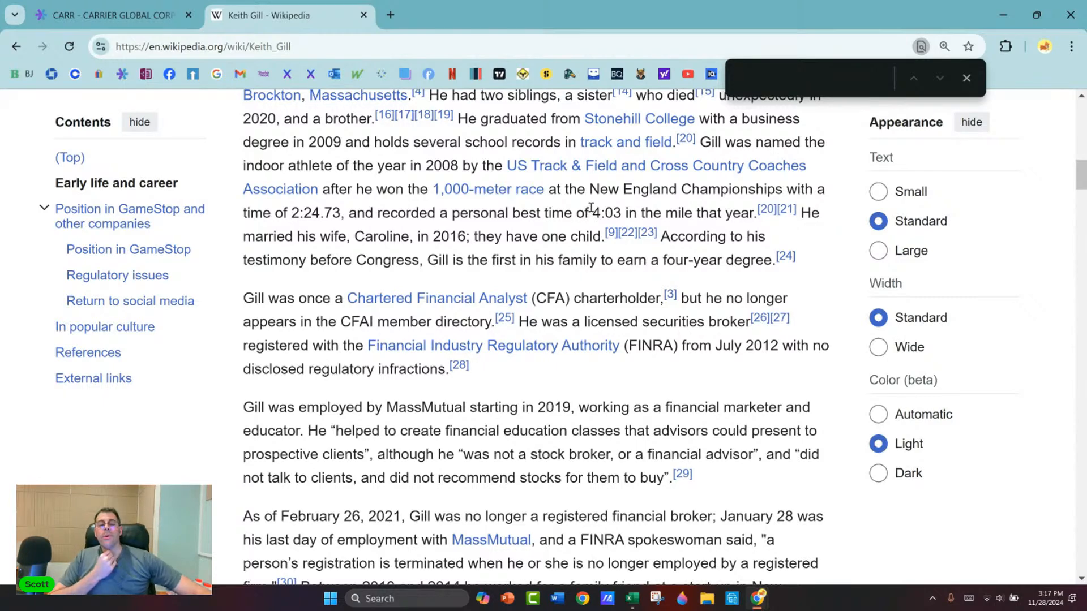
{"action": "left_click_drag", "start_coordinate": [592, 212], "coordinate": [620, 212]}
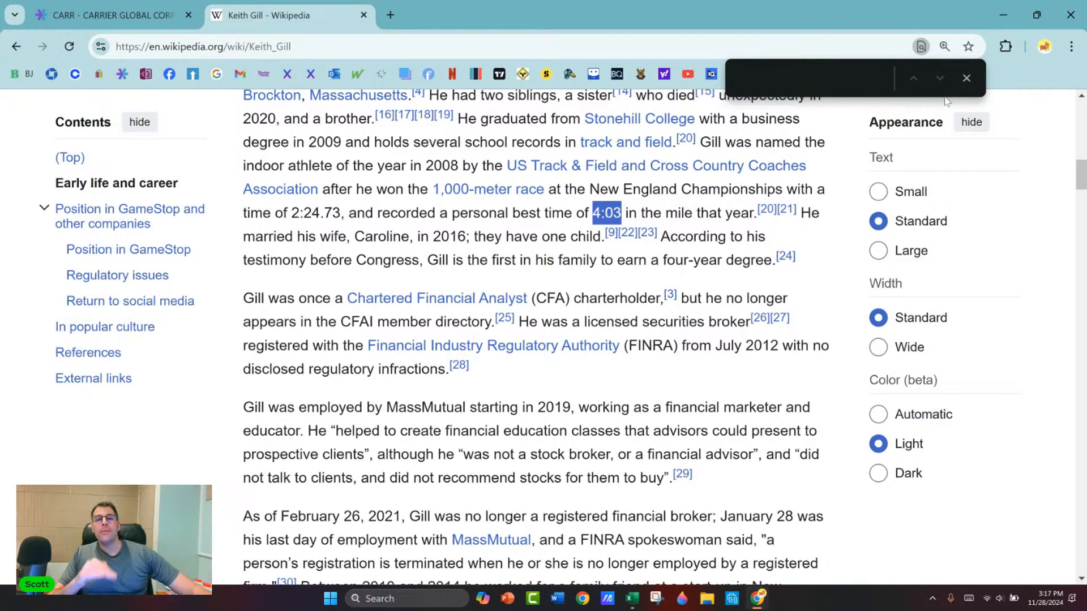
{"action": "left_click", "coordinate": [967, 77]}
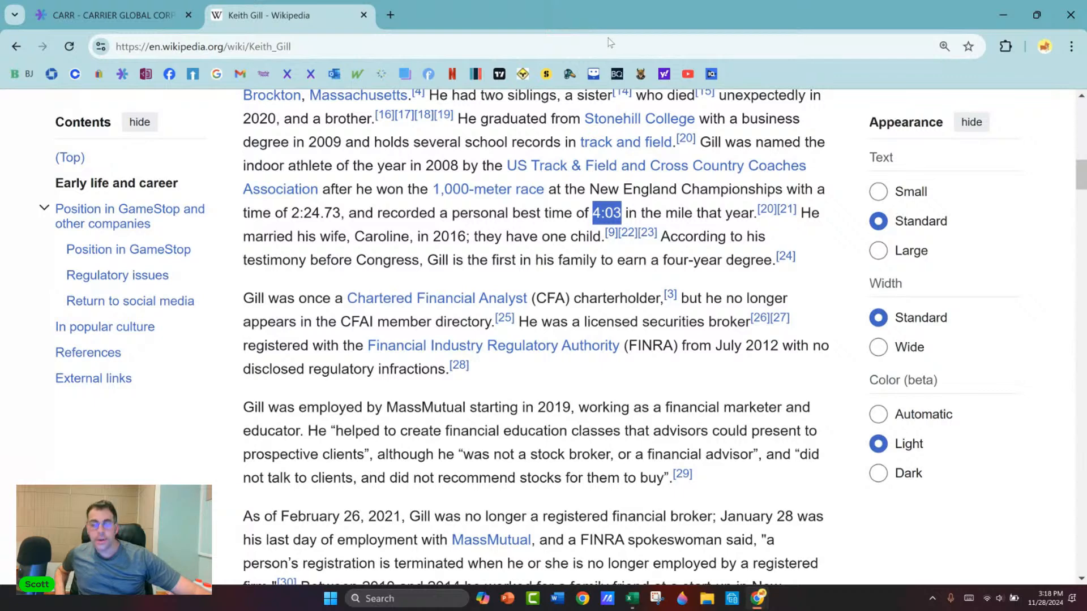
Step: Search Google for "60 miles and hour to km" in a new tab and highlight the converted speed
{"action": "left_click", "coordinate": [392, 16]}
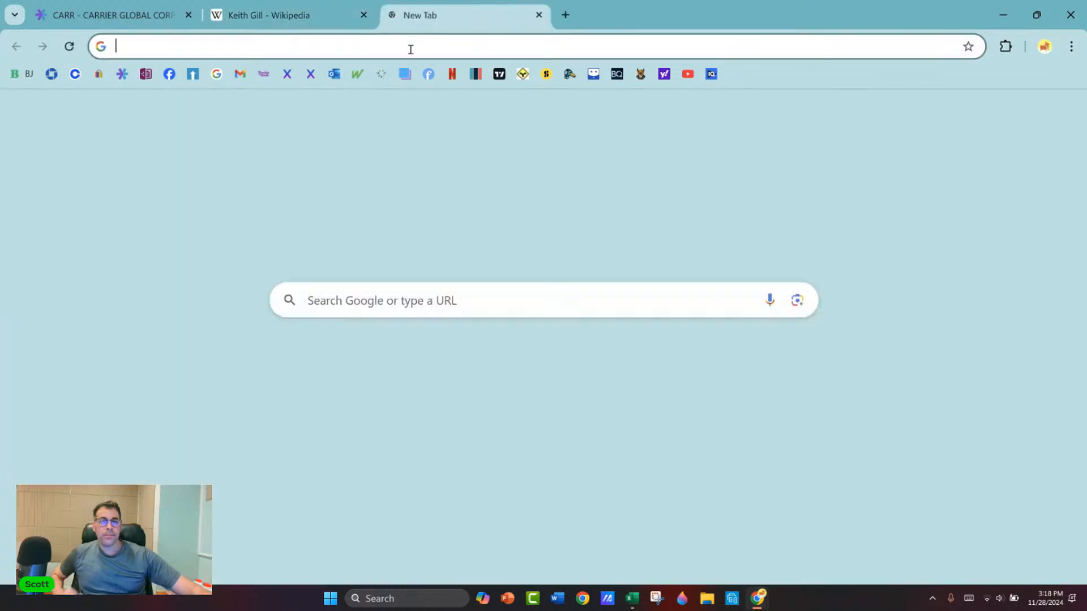
{"action": "type", "text": "60 mi"}
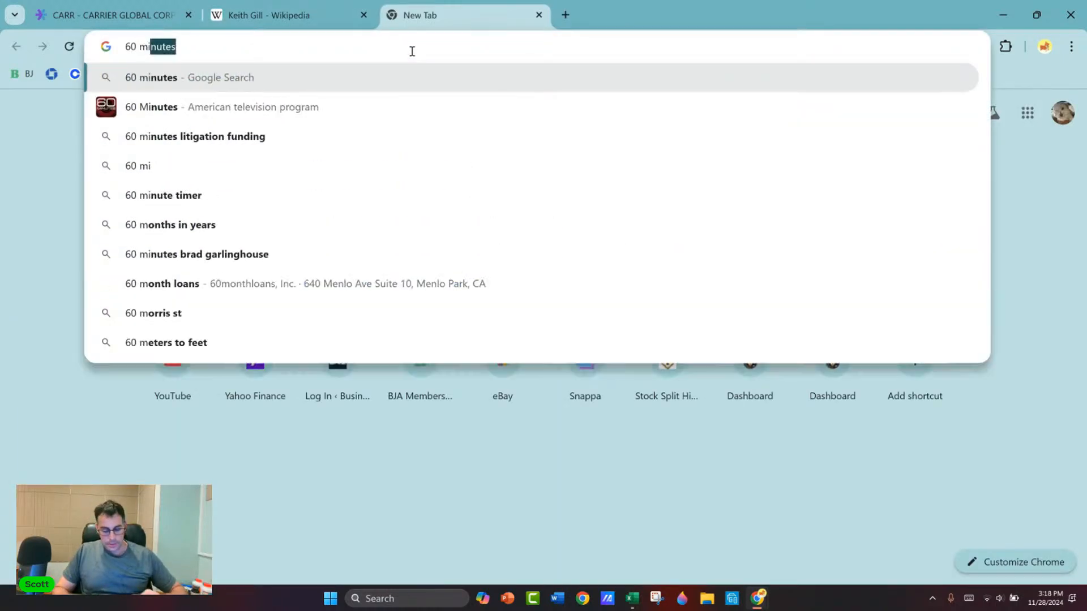
{"action": "type", "text": "les and"}
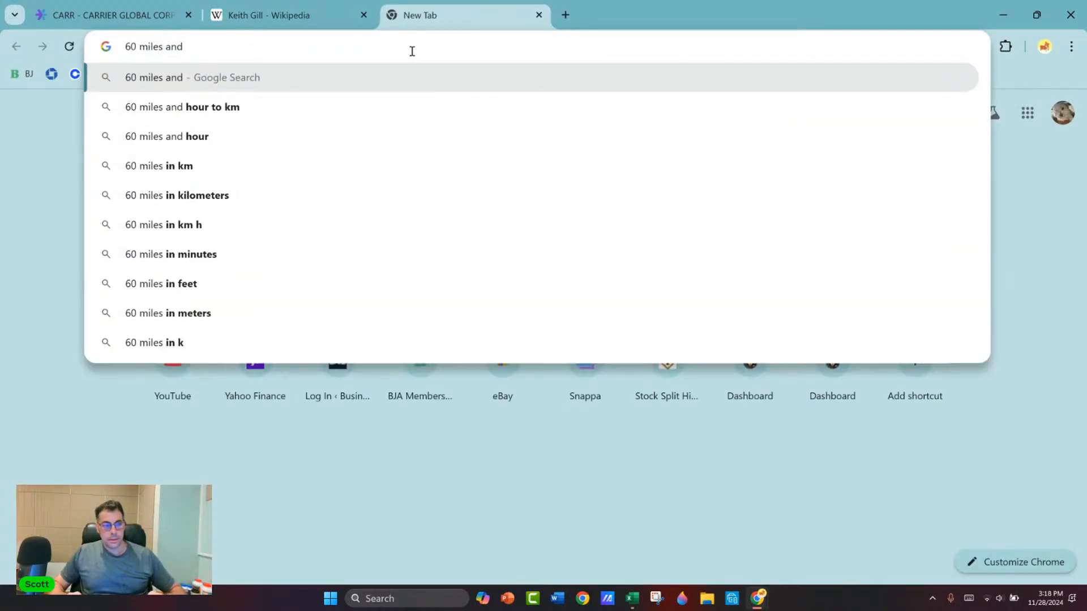
{"action": "key", "text": "Down"}
{"action": "key", "text": "Return"}
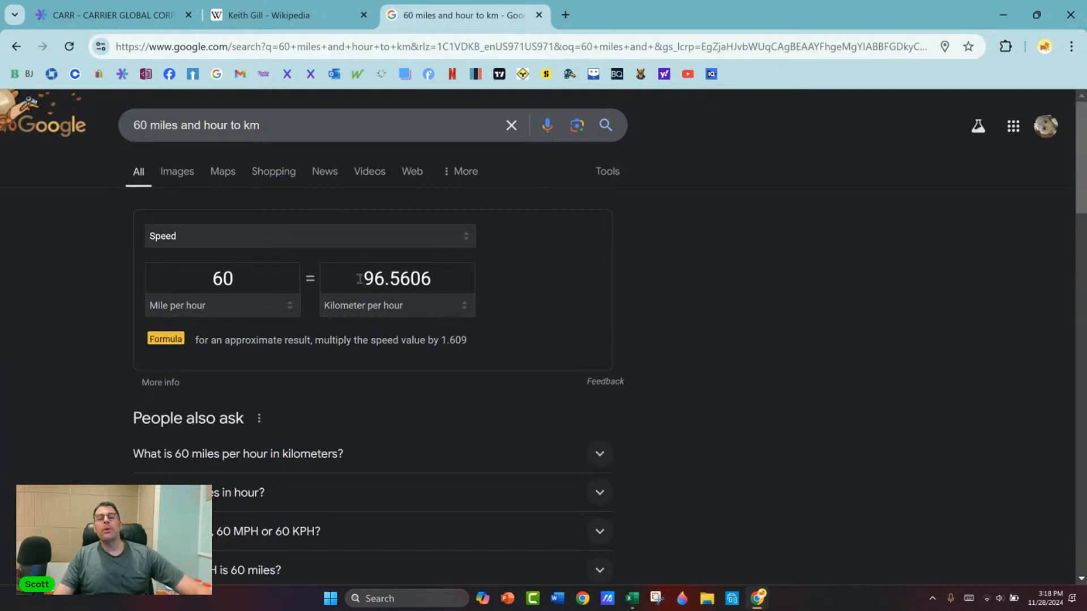
{"action": "left_click_drag", "start_coordinate": [359, 278], "coordinate": [450, 290]}
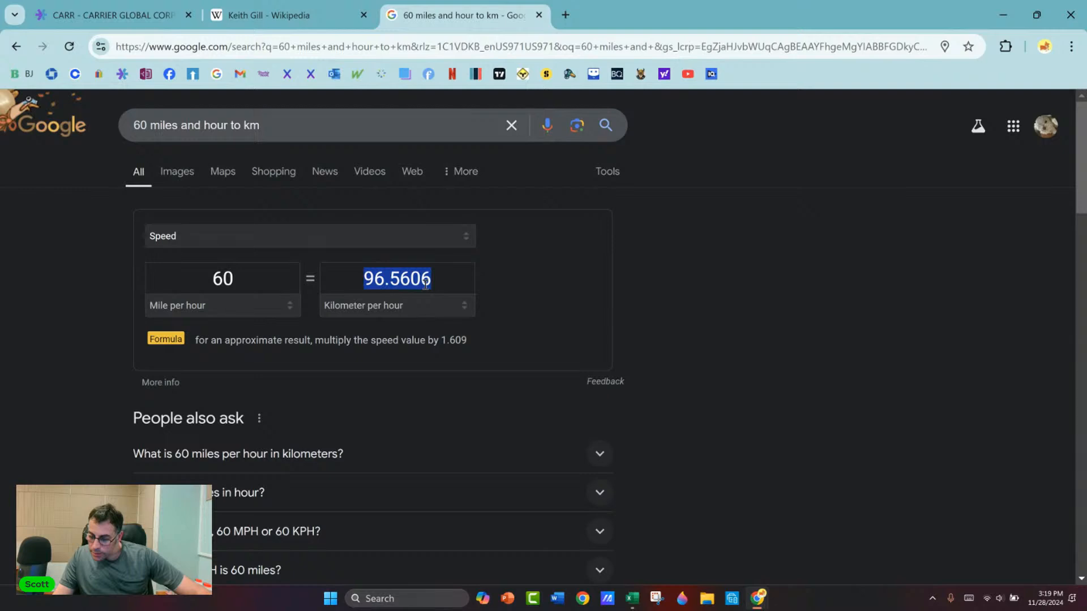
Step: Search Google for "fastest female mile time" and highlight the women's record time in Wikipedia's Mile run world record progression article
{"action": "left_click", "coordinate": [462, 46]}
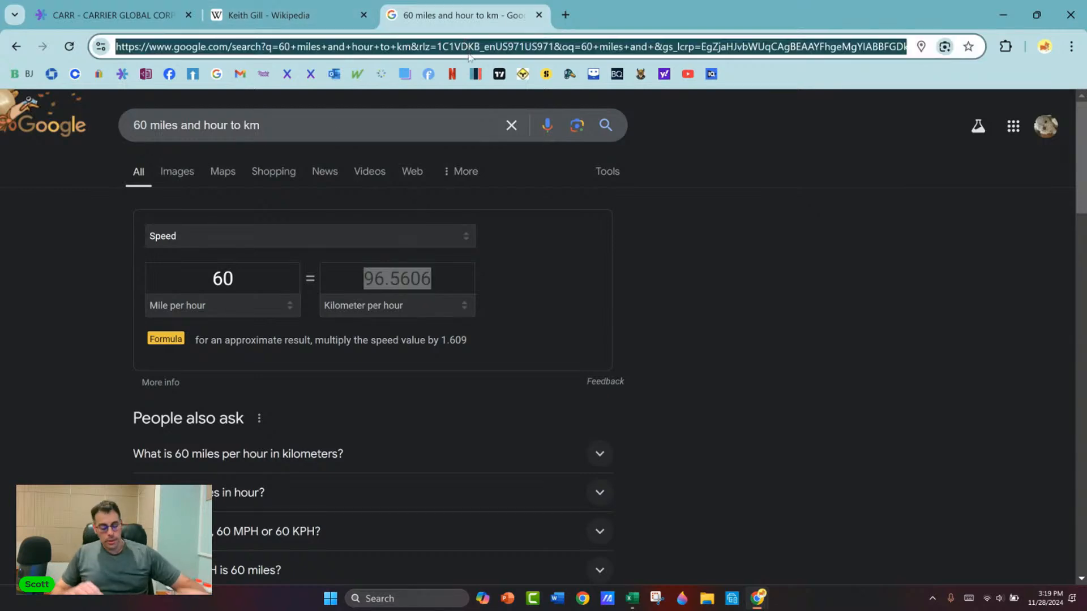
{"action": "type", "text": "f"}
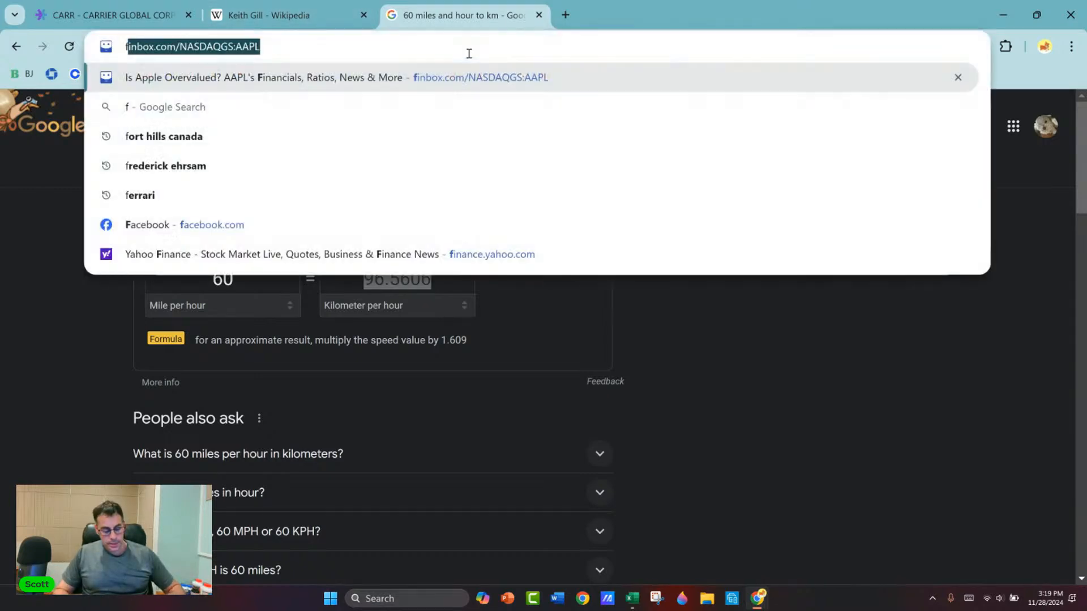
{"action": "type", "text": "astest femka"}
{"action": "key", "text": "Down"}
{"action": "key", "text": "Return"}
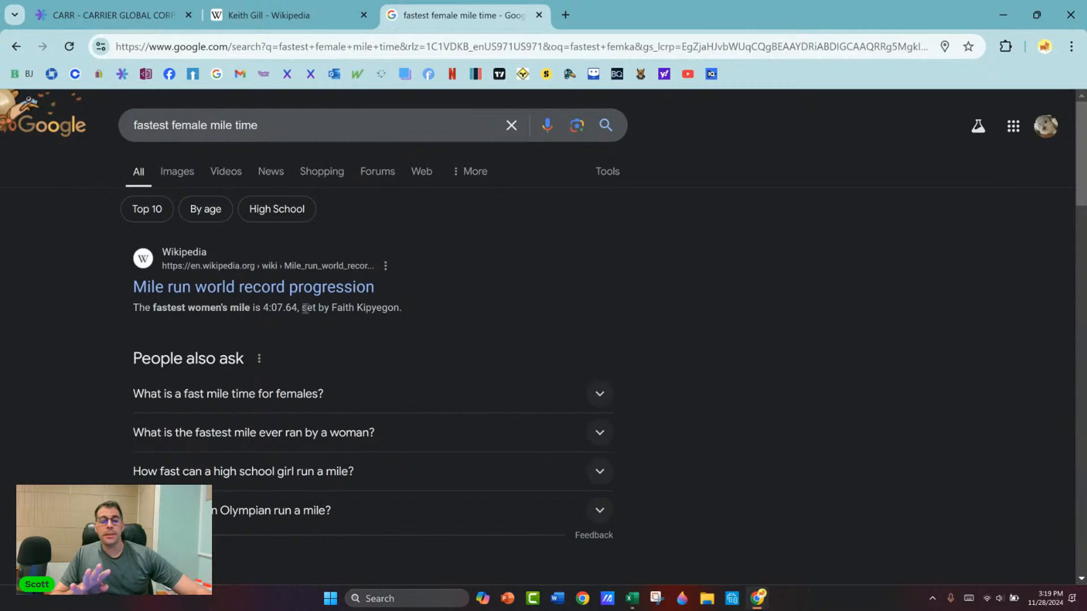
{"action": "left_click", "coordinate": [242, 292]}
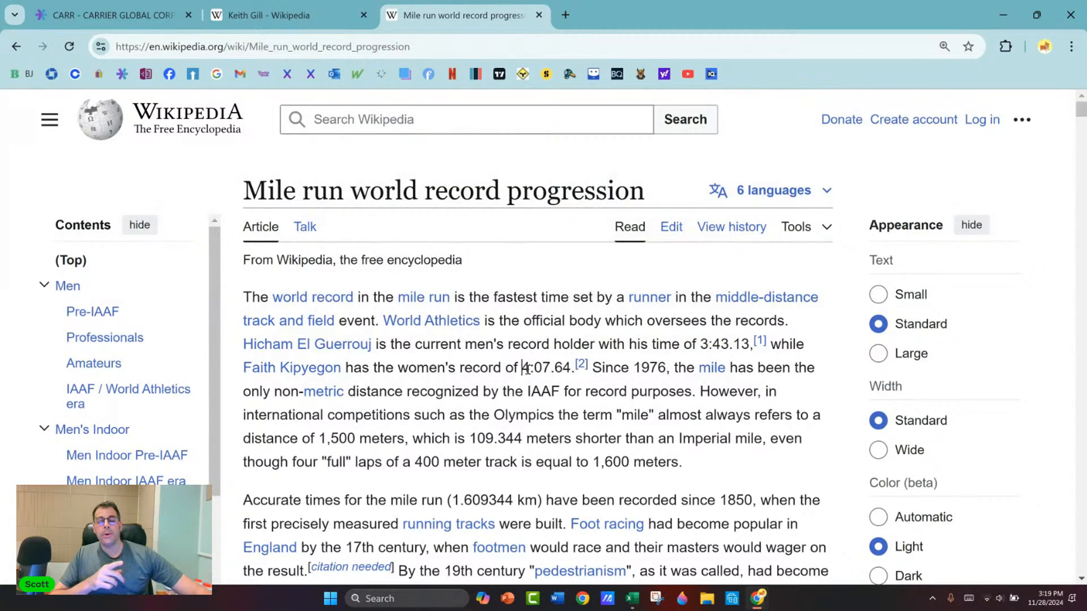
{"action": "left_click_drag", "start_coordinate": [521, 368], "coordinate": [566, 369]}
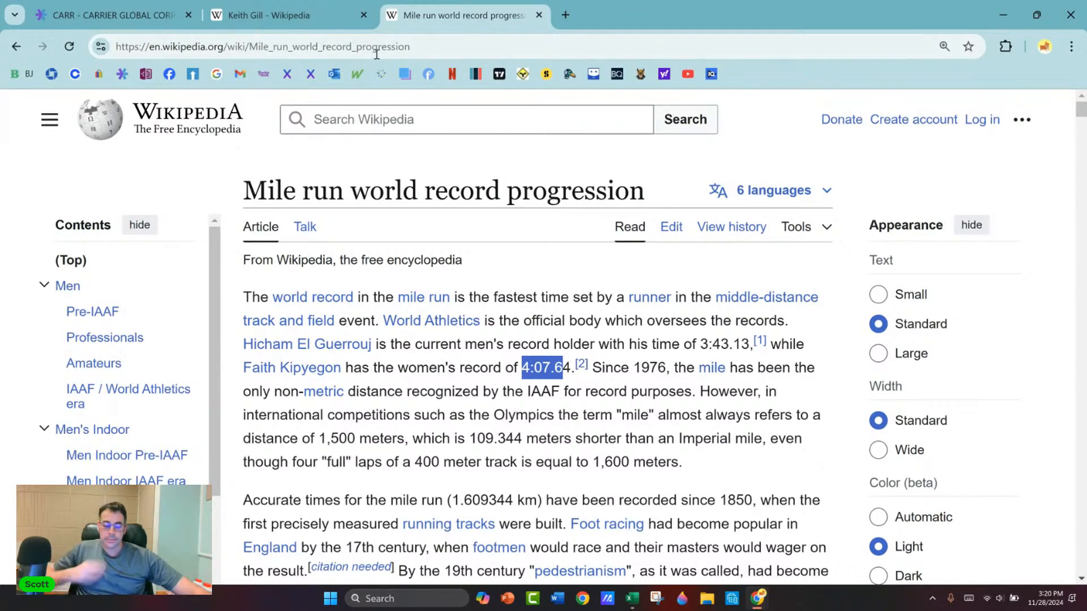
Step: Find Roger Bannister's mile record in the article's IAAF / World Athletics era table and highlight its year
{"action": "scroll", "coordinate": [395, 222], "scroll_direction": "down", "scroll_amount": 5}
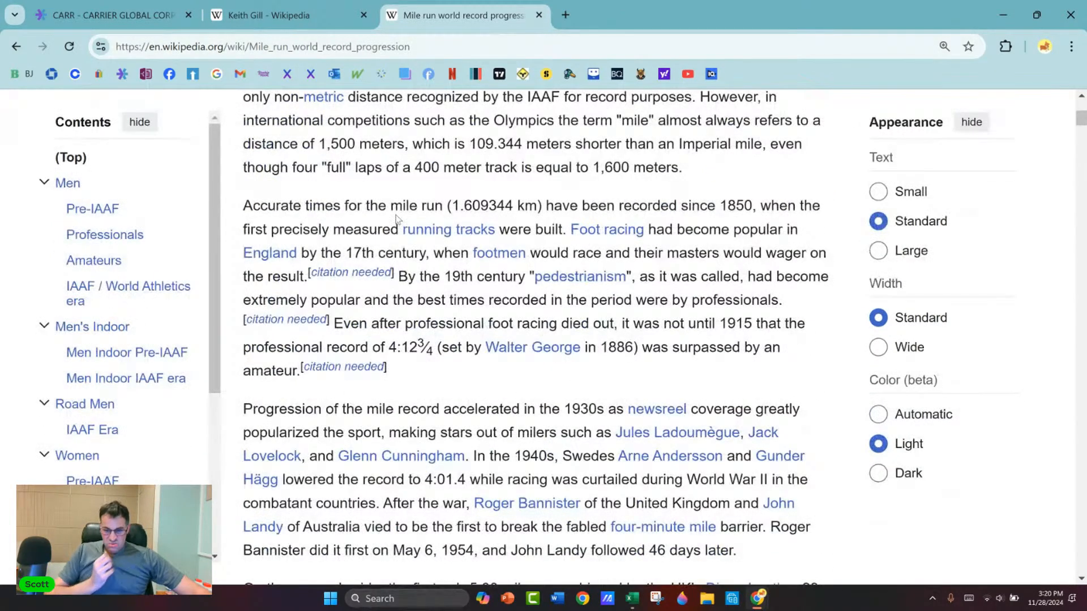
{"action": "scroll", "coordinate": [395, 221], "scroll_direction": "down", "scroll_amount": 10}
{"action": "scroll", "coordinate": [412, 186], "scroll_direction": "down", "scroll_amount": 17}
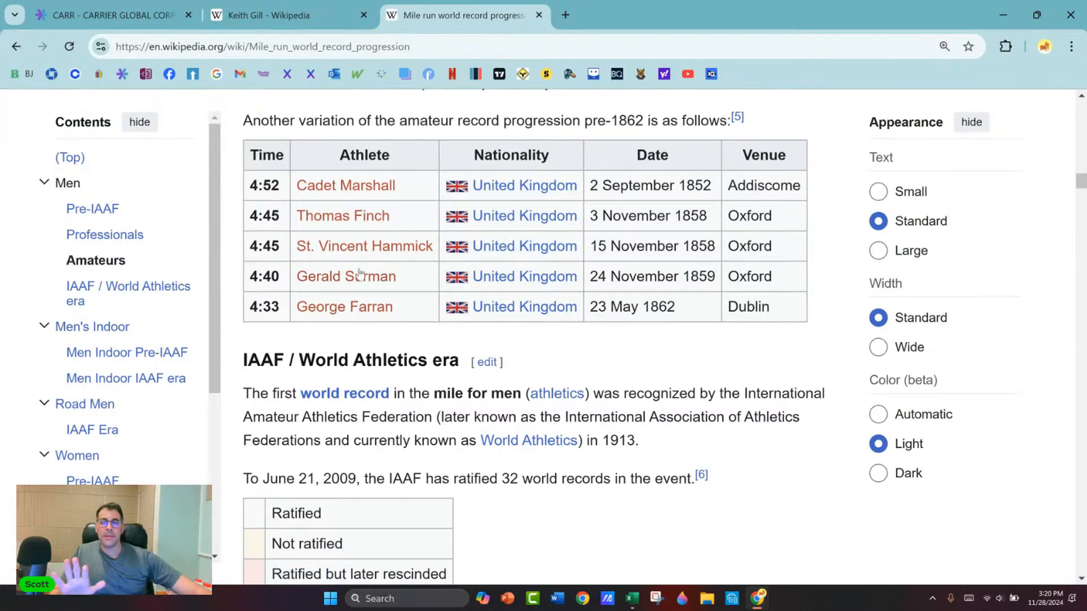
{"action": "scroll", "coordinate": [437, 292], "scroll_direction": "down", "scroll_amount": 3}
{"action": "scroll", "coordinate": [361, 300], "scroll_direction": "down", "scroll_amount": 2}
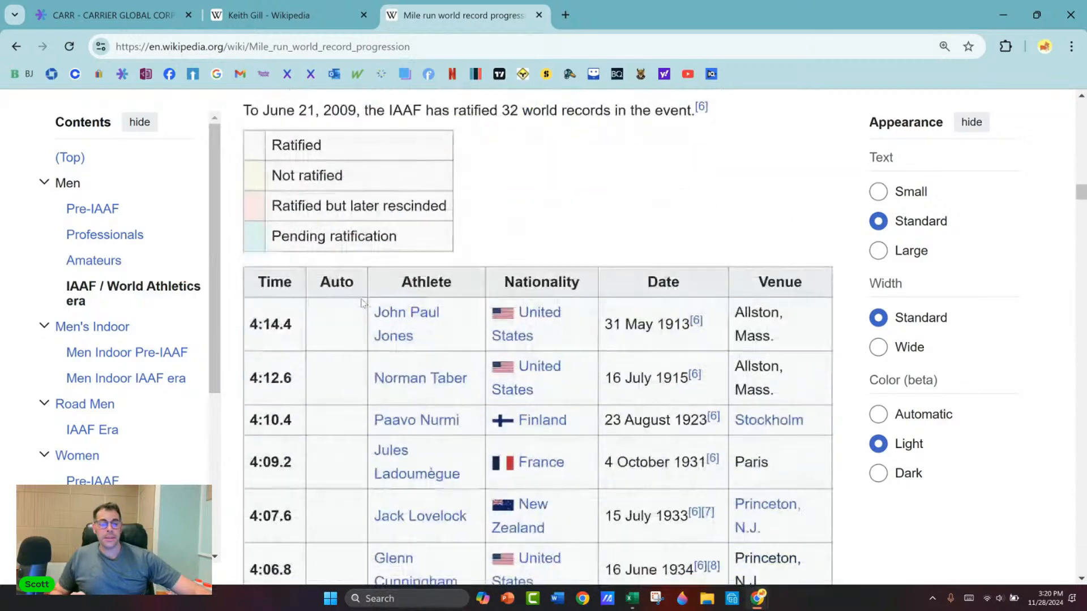
{"action": "scroll", "coordinate": [363, 301], "scroll_direction": "down", "scroll_amount": 1}
{"action": "scroll", "coordinate": [361, 300], "scroll_direction": "down", "scroll_amount": 6}
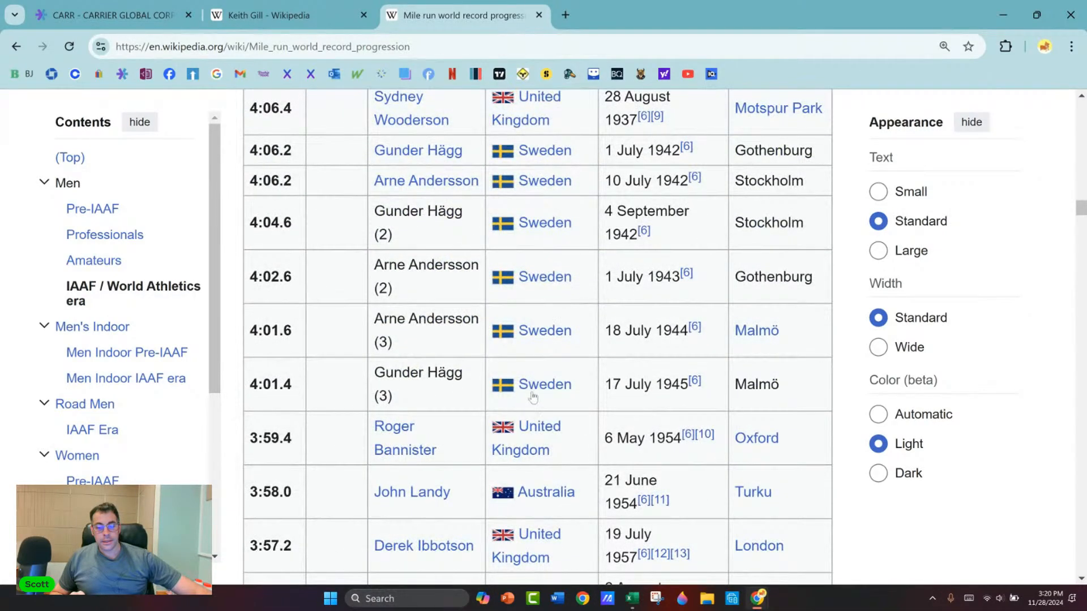
{"action": "scroll", "coordinate": [505, 363], "scroll_direction": "down", "scroll_amount": 2}
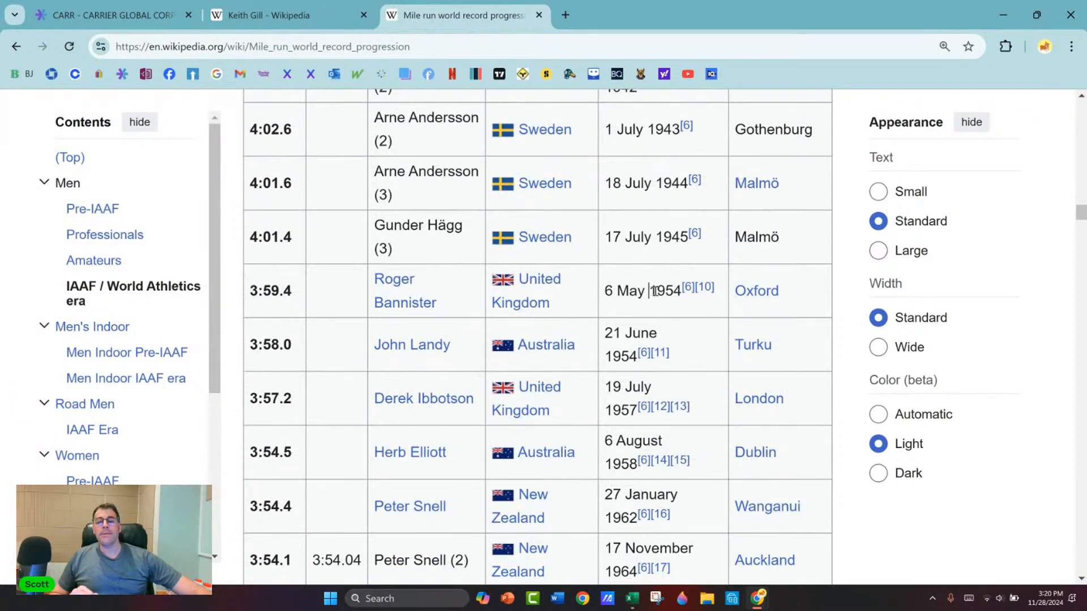
{"action": "left_click_drag", "start_coordinate": [650, 291], "coordinate": [682, 291]}
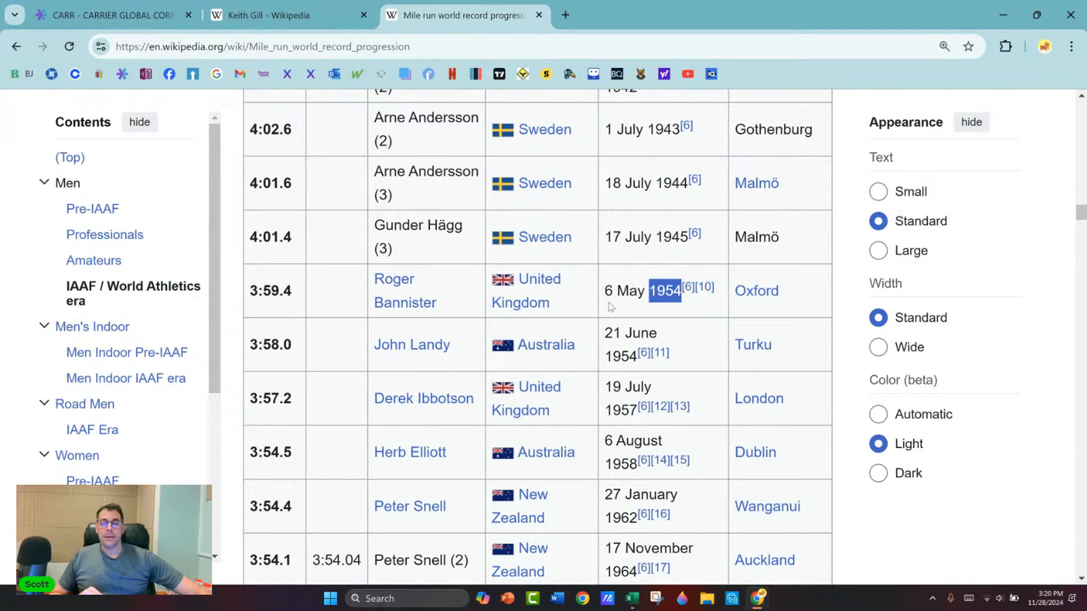
Step: Go back to the earlier records in the table and highlight the entries from the 1923 date through the 1931 row
{"action": "scroll", "coordinate": [237, 266], "scroll_direction": "up", "scroll_amount": 1}
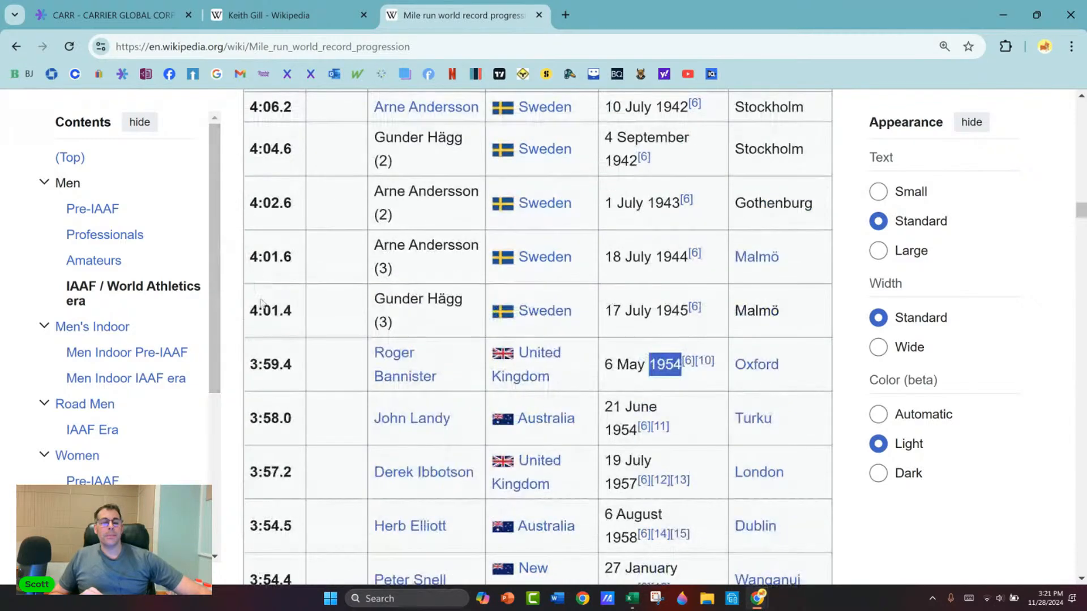
{"action": "scroll", "coordinate": [268, 283], "scroll_direction": "up", "scroll_amount": 3}
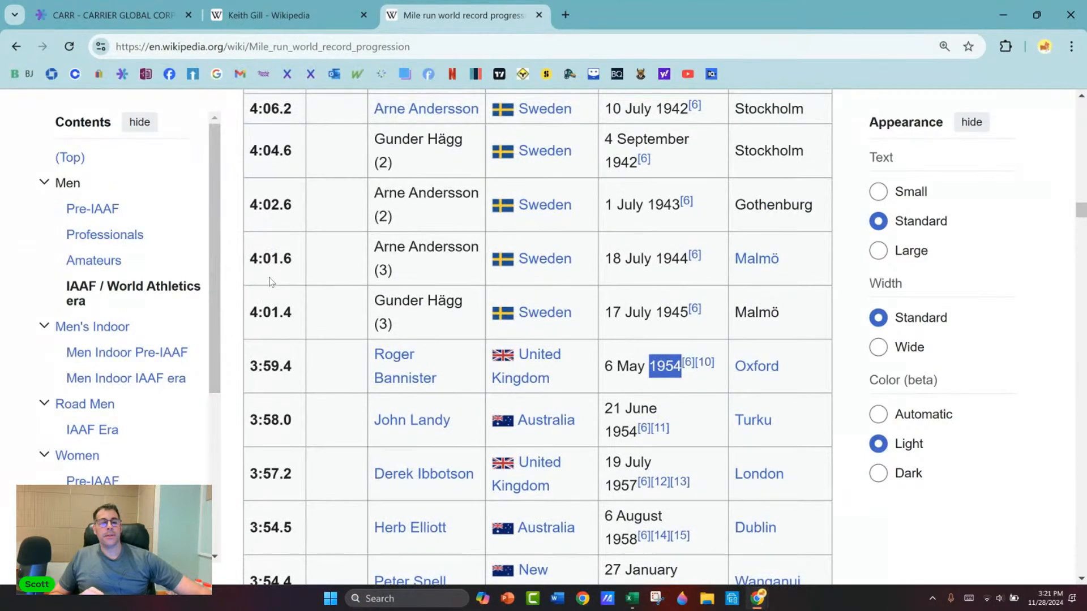
{"action": "scroll", "coordinate": [267, 285], "scroll_direction": "up", "scroll_amount": 2}
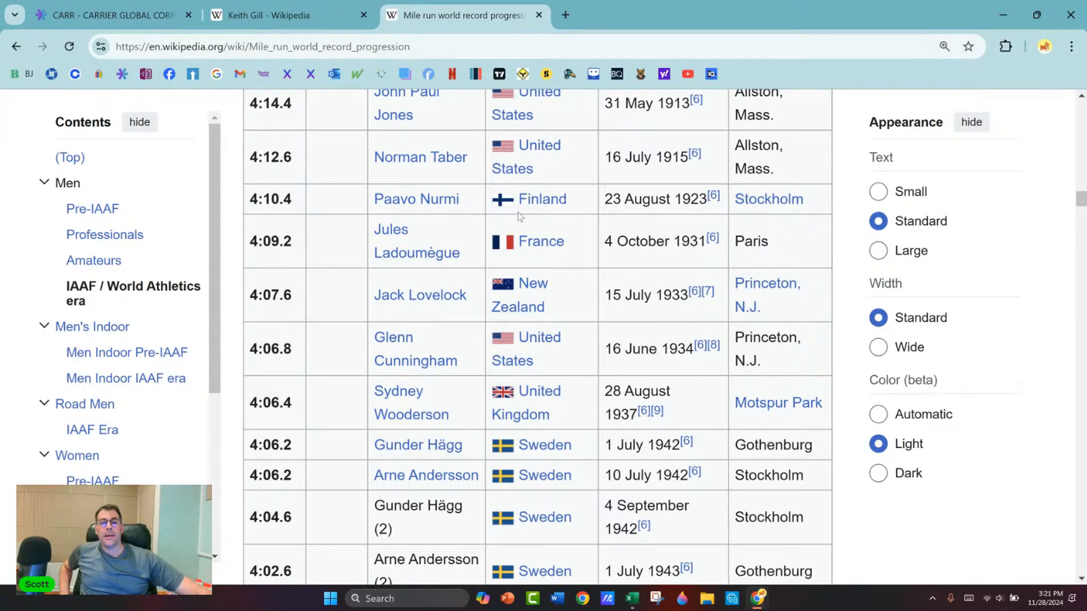
{"action": "left_click_drag", "start_coordinate": [603, 202], "coordinate": [756, 232]}
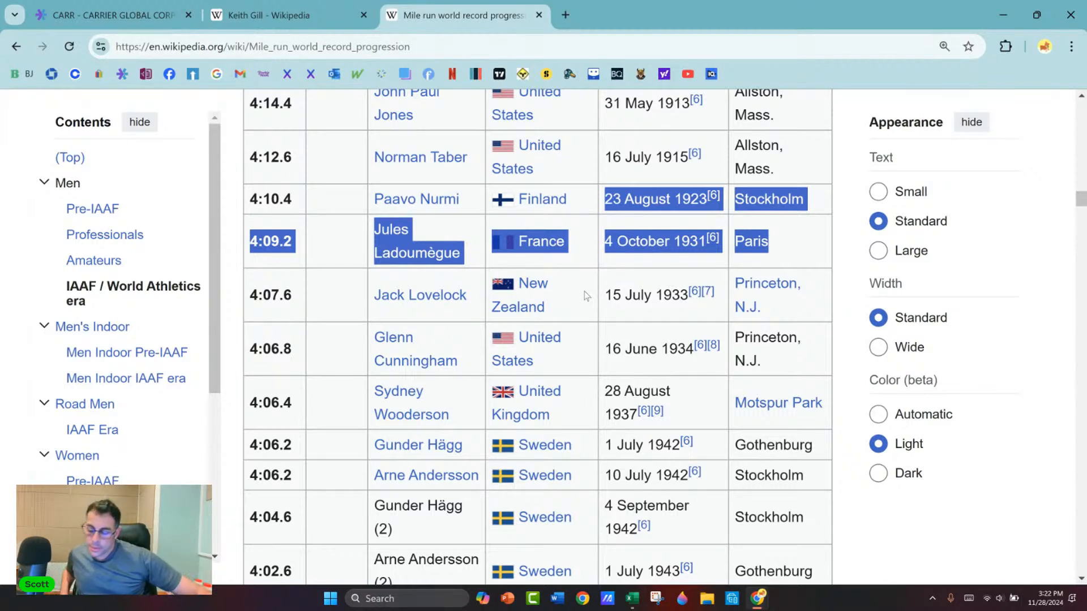
Step: Switch to the E*TRADE quote page and load the snapshot for GRAB, Grab Holdings Limited Class A
{"action": "left_click", "coordinate": [75, 6]}
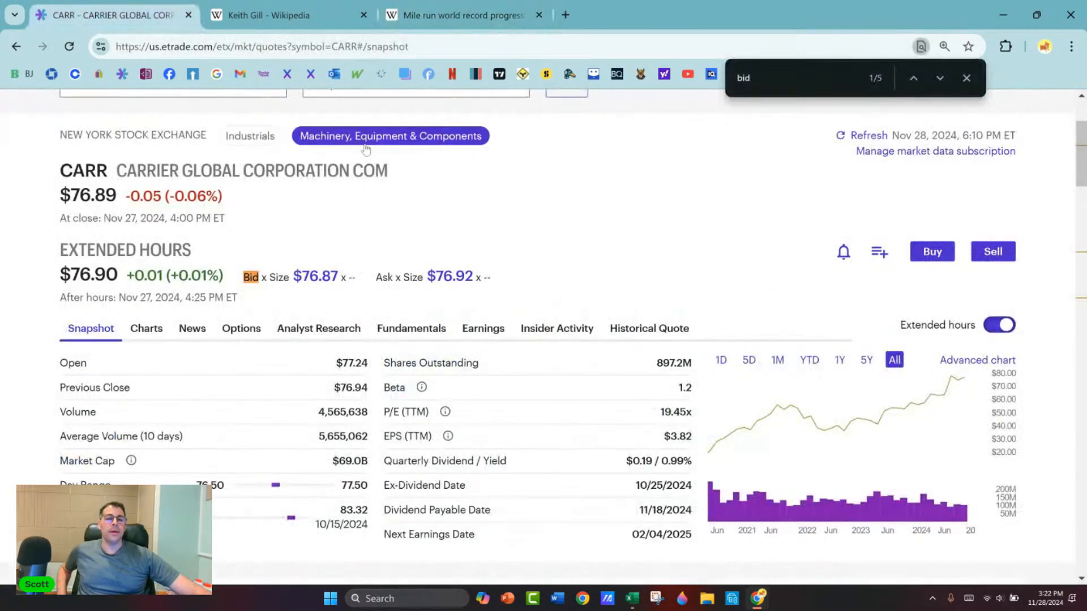
{"action": "left_click", "coordinate": [183, 230]}
{"action": "type", "text": "grab"}
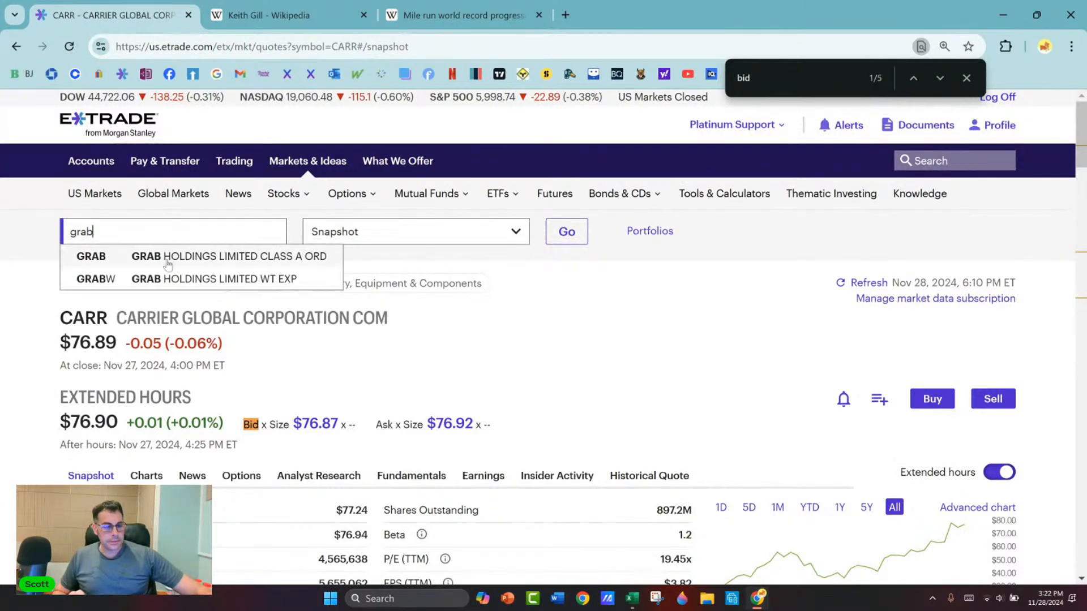
{"action": "left_click", "coordinate": [215, 262]}
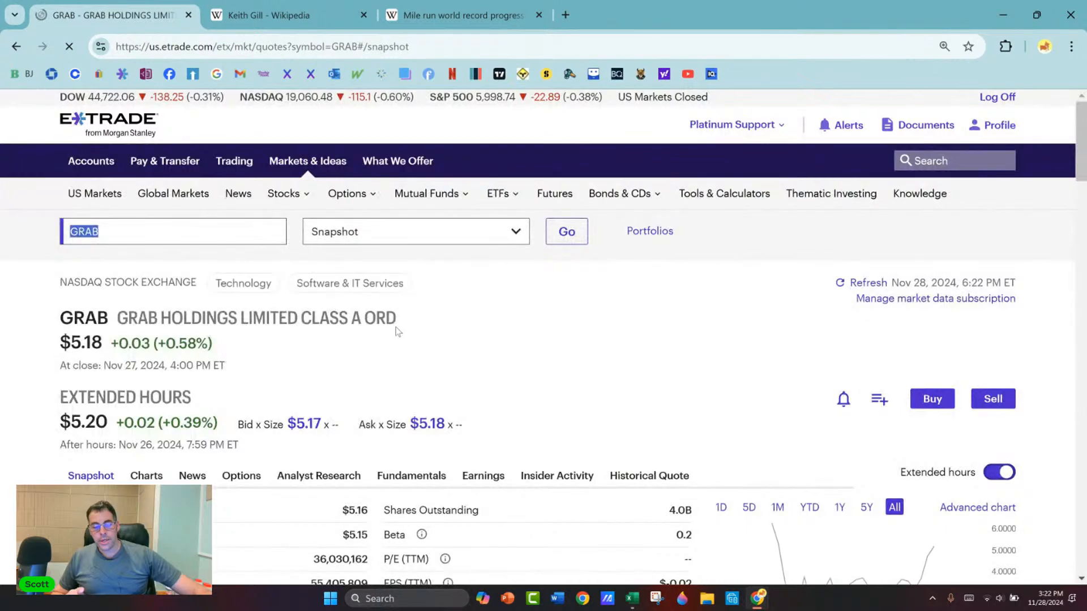
{"action": "scroll", "coordinate": [396, 328], "scroll_direction": "down", "scroll_amount": 2}
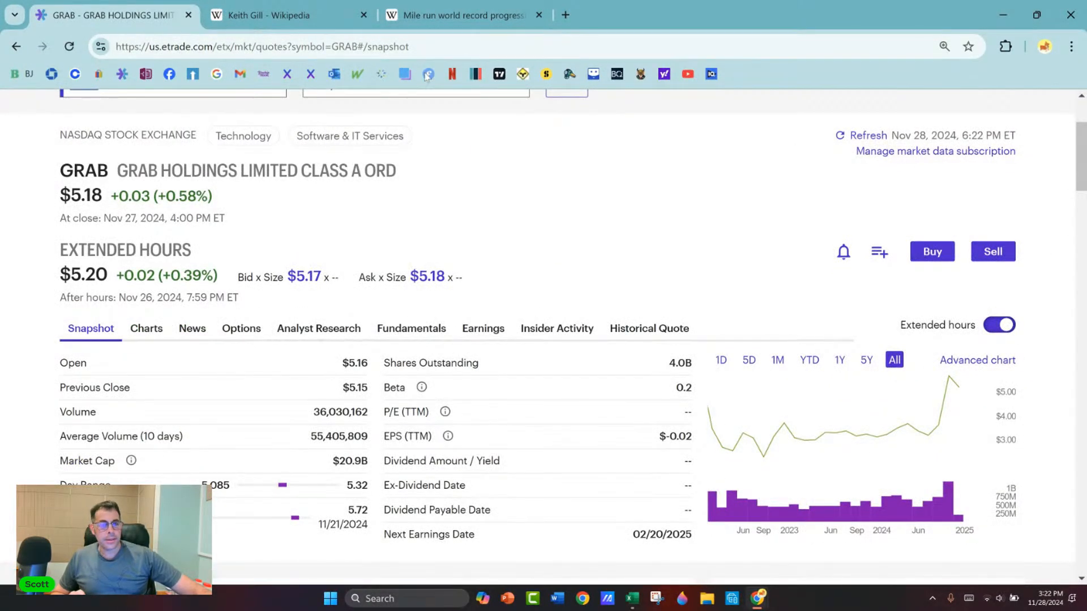
Step: Search Google for "grab holdings", replacing the mile record page, and highlight the headquarters country in the company's Wikipedia article
{"action": "left_click", "coordinate": [461, 15]}
{"action": "left_click", "coordinate": [506, 50]}
{"action": "type", "text": "grab holdings"}
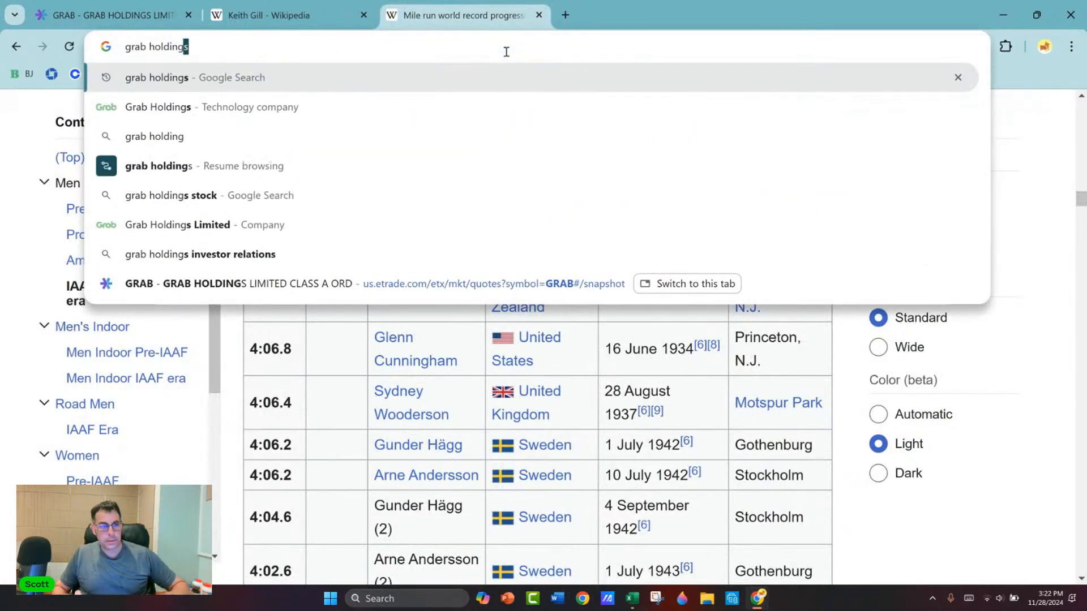
{"action": "key", "text": "Return"}
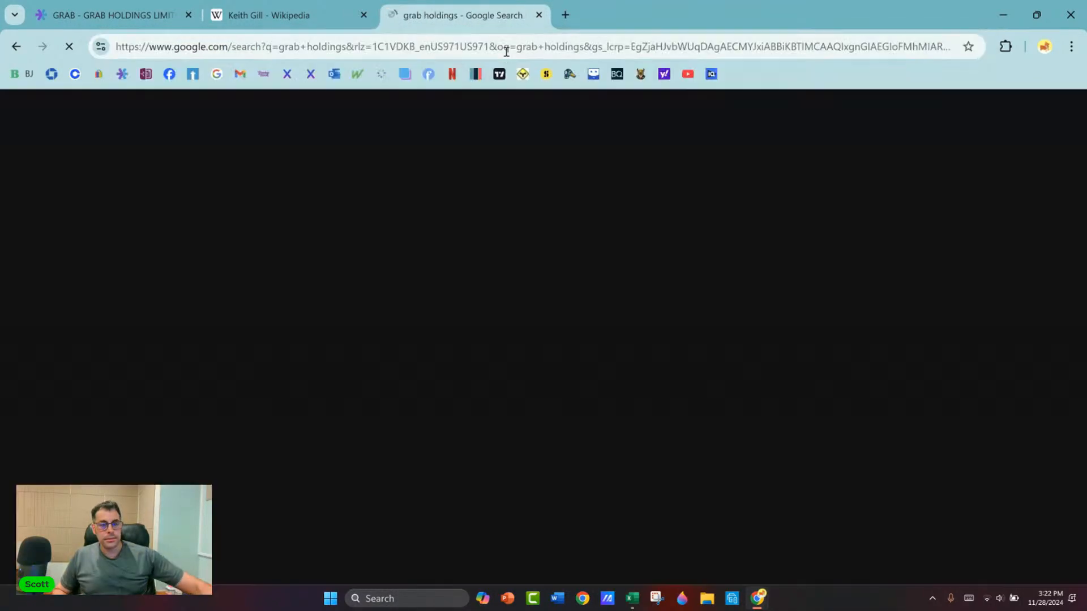
{"action": "left_click", "coordinate": [193, 252]}
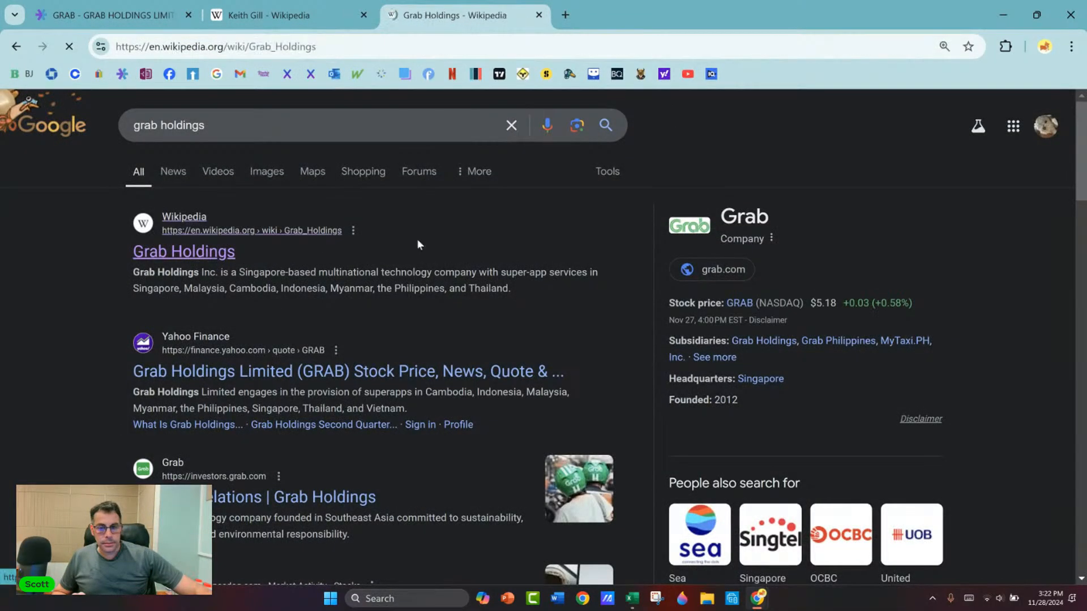
{"action": "scroll", "coordinate": [589, 237], "scroll_direction": "down", "scroll_amount": 5}
{"action": "scroll", "coordinate": [589, 238], "scroll_direction": "down", "scroll_amount": 6}
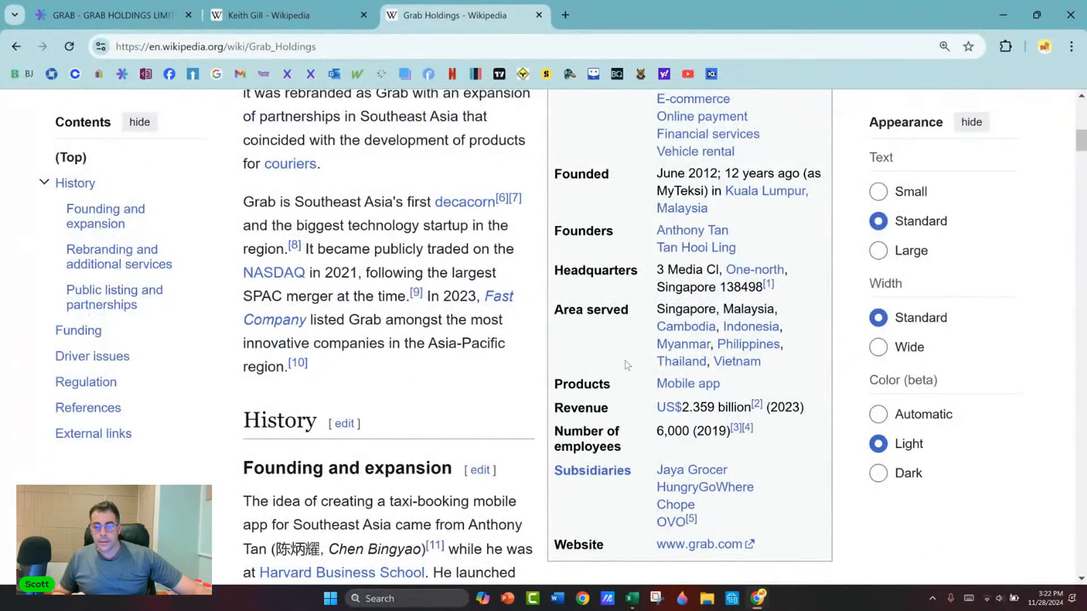
{"action": "left_click_drag", "start_coordinate": [666, 287], "coordinate": [714, 291]}
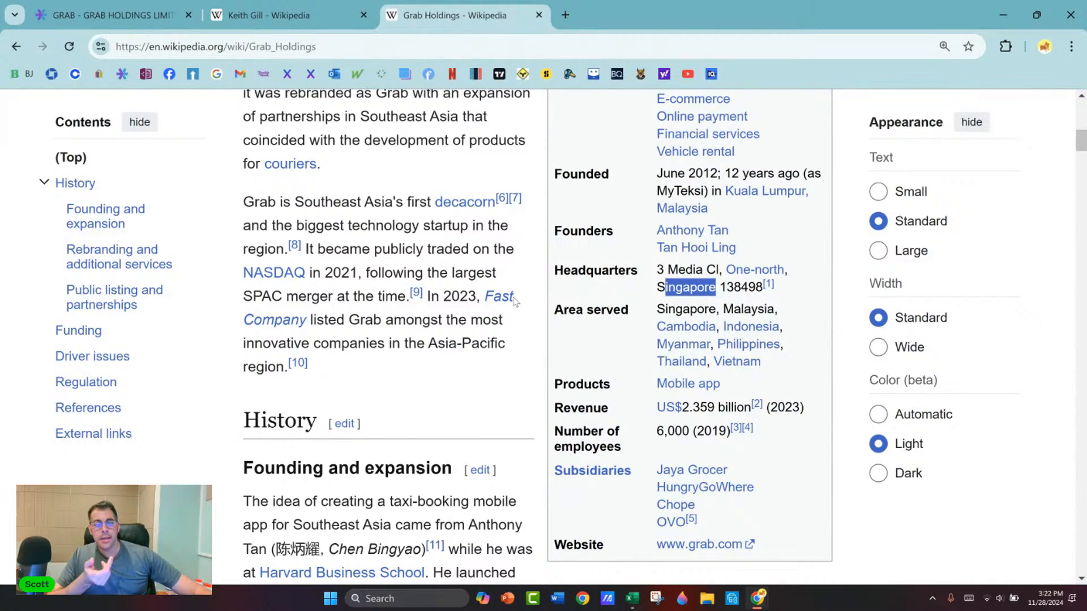
{"action": "scroll", "coordinate": [530, 303], "scroll_direction": "up", "scroll_amount": 5}
{"action": "scroll", "coordinate": [506, 299], "scroll_direction": "up", "scroll_amount": 2}
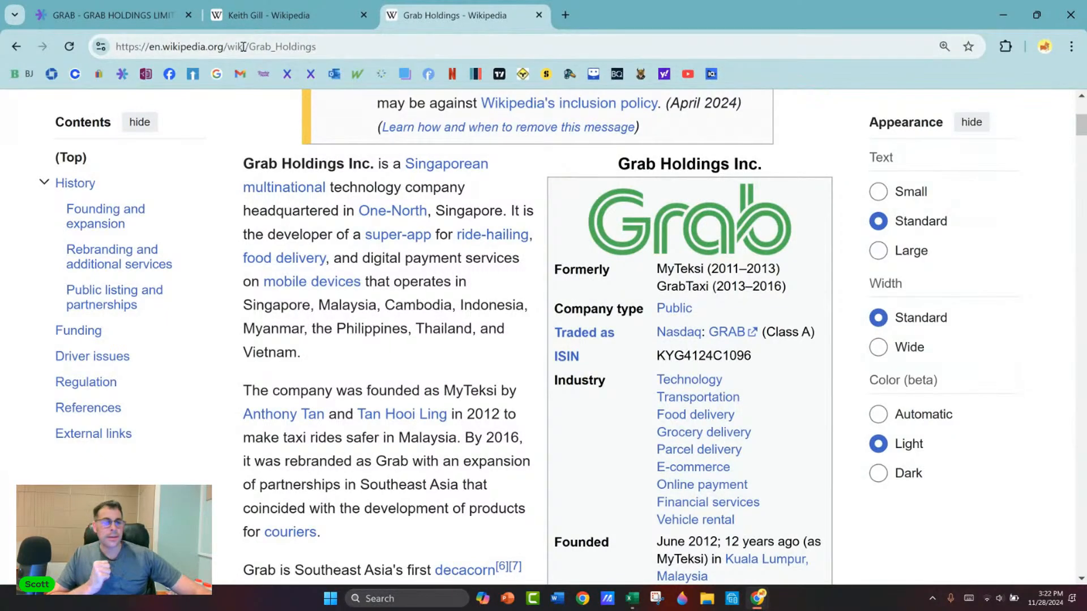
Step: Return to the E*TRADE quote for GRAB, view its options chain, and go back to the snapshot
{"action": "left_click", "coordinate": [151, 20]}
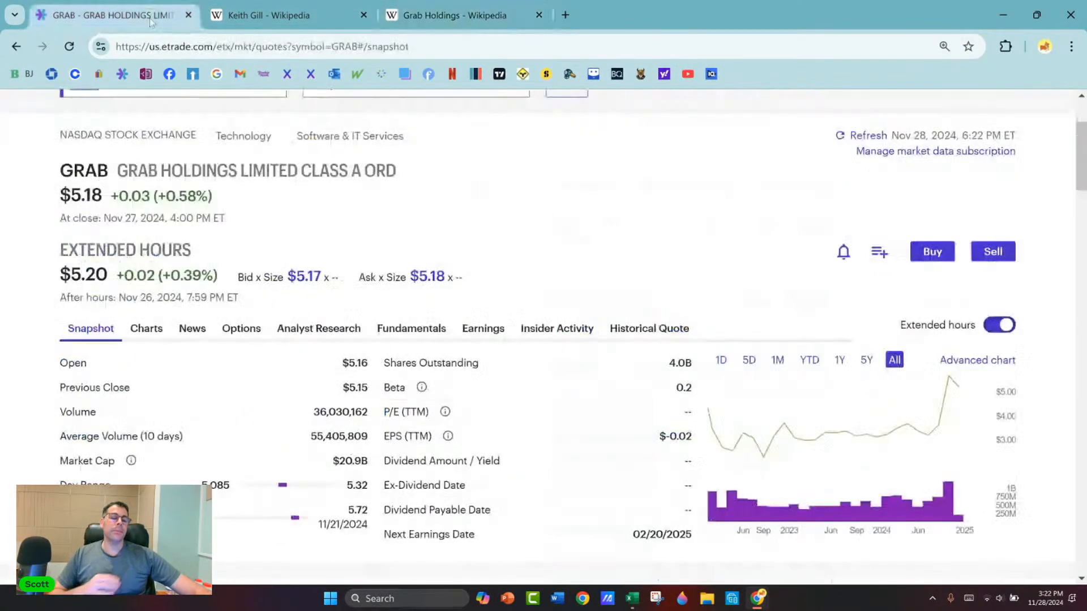
{"action": "left_click", "coordinate": [453, 15]}
{"action": "left_click", "coordinate": [171, 15]}
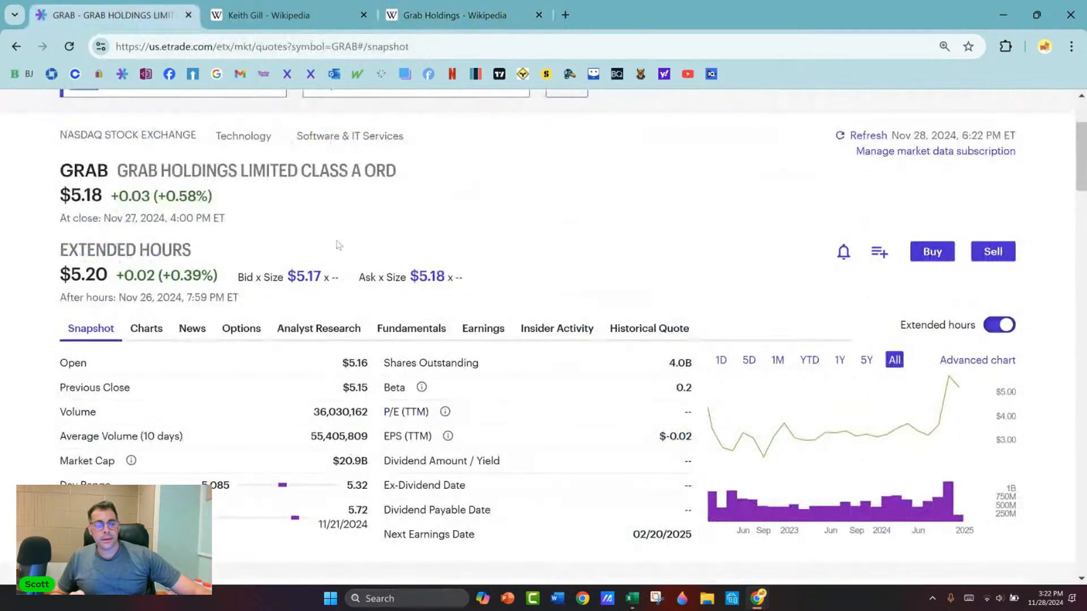
{"action": "left_click", "coordinate": [227, 327]}
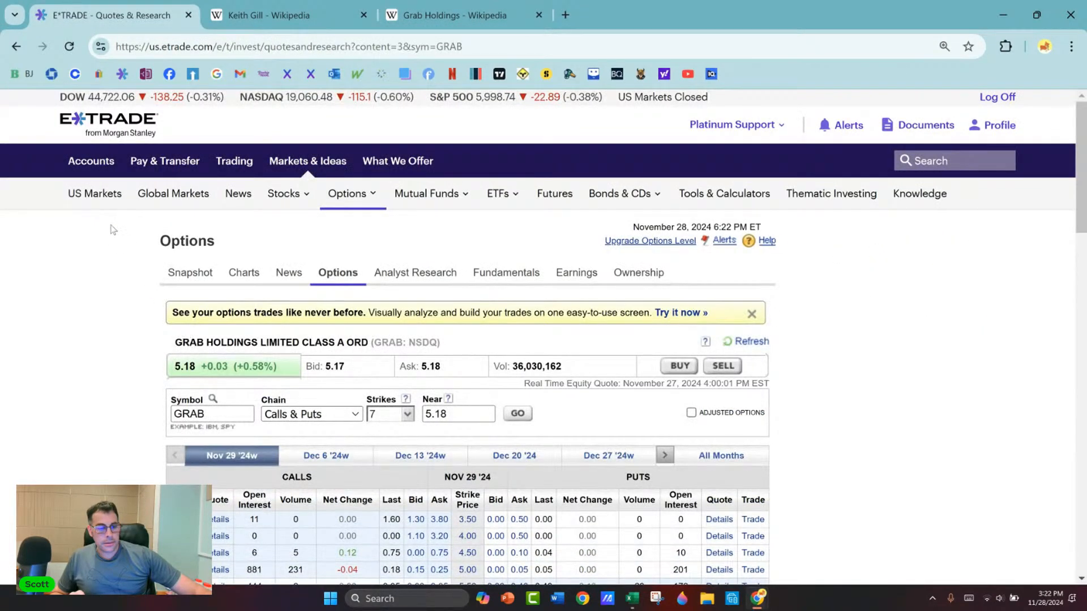
{"action": "key", "text": "alt+Left"}
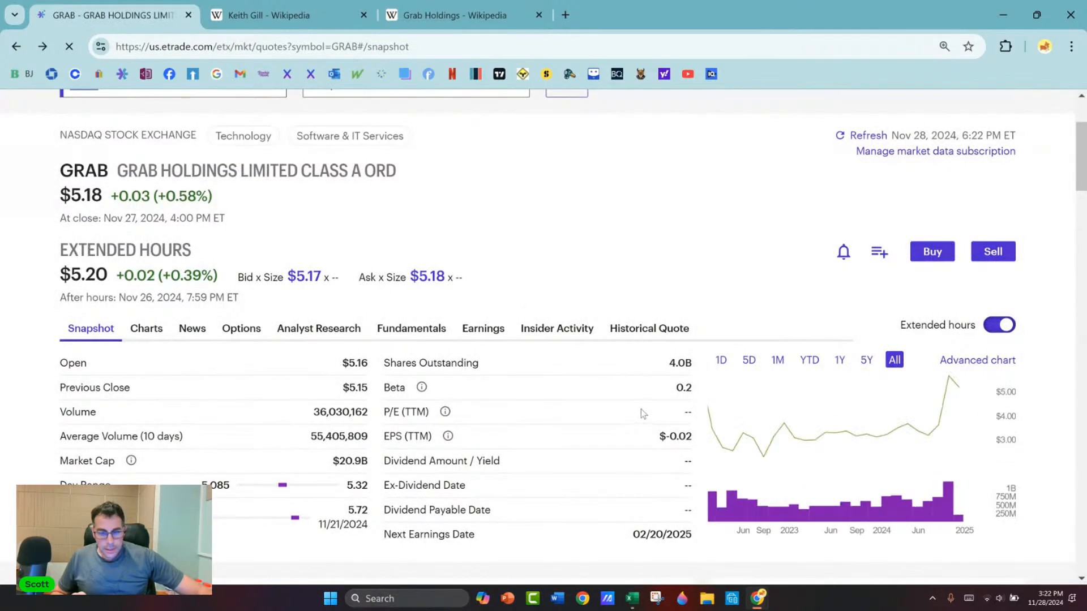
Step: Highlight GRAB's beta in the snapshot, then set the Excel Black-Scholes model's current stock price to 5.20 and beta to 0.2
{"action": "left_click_drag", "start_coordinate": [674, 388], "coordinate": [698, 385]}
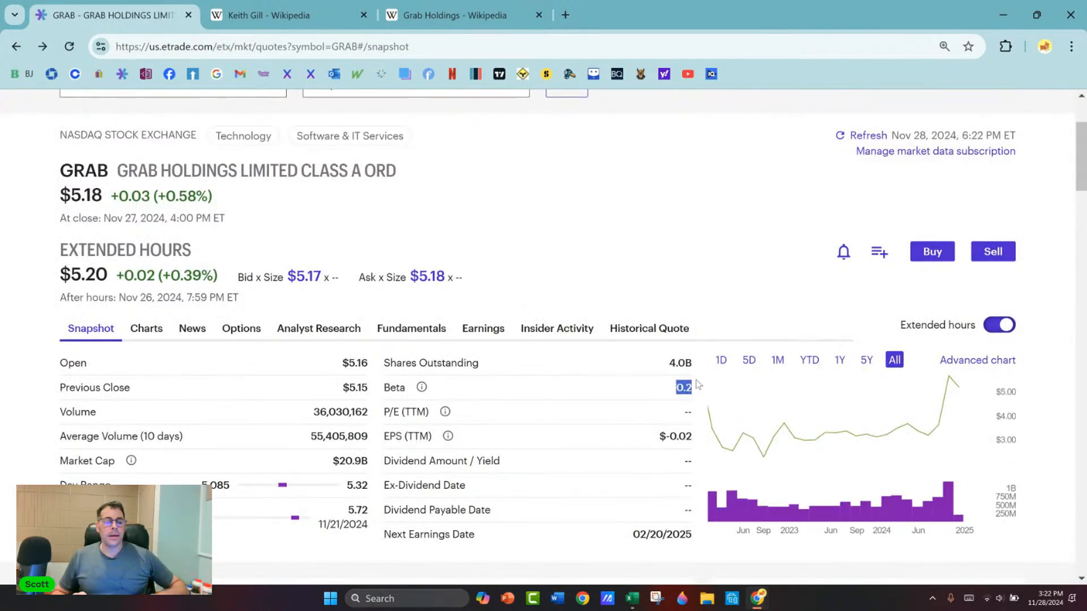
{"action": "key", "text": "alt+Tab"}
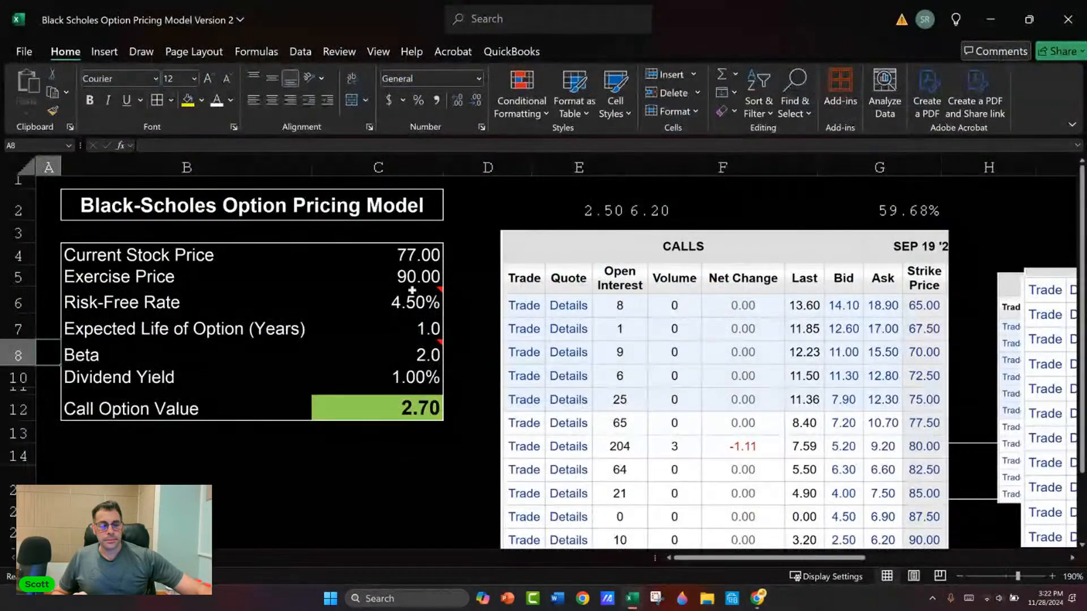
{"action": "left_click", "coordinate": [416, 261]}
{"action": "type", "text": "5.20"}
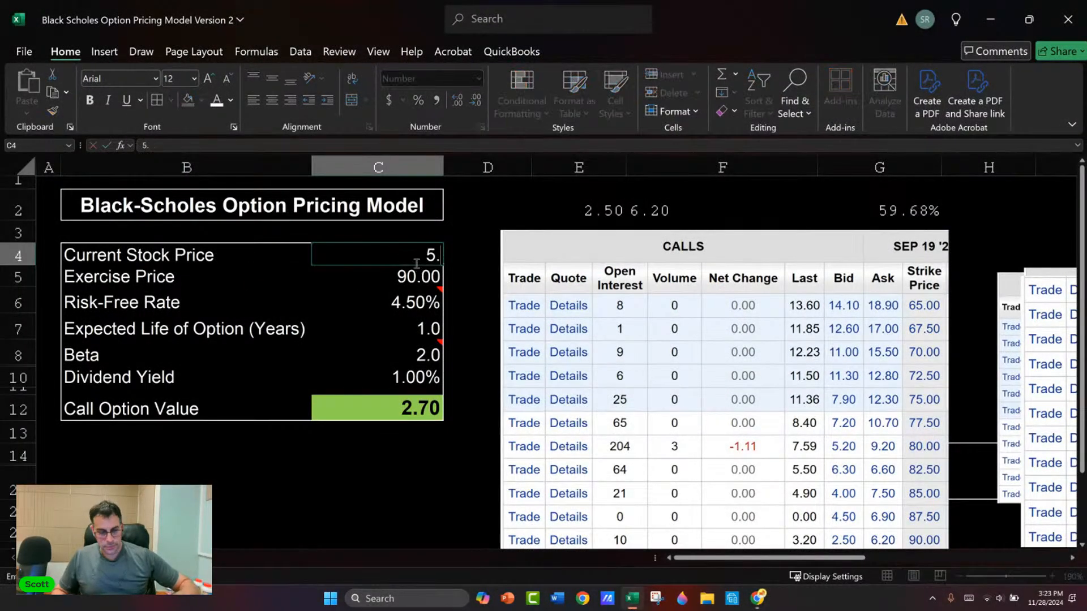
{"action": "key", "text": "Return"}
{"action": "key", "text": "Down"}
{"action": "key", "text": "Down"}
{"action": "key", "text": "Down"}
{"action": "key", "text": "BackSpace"}
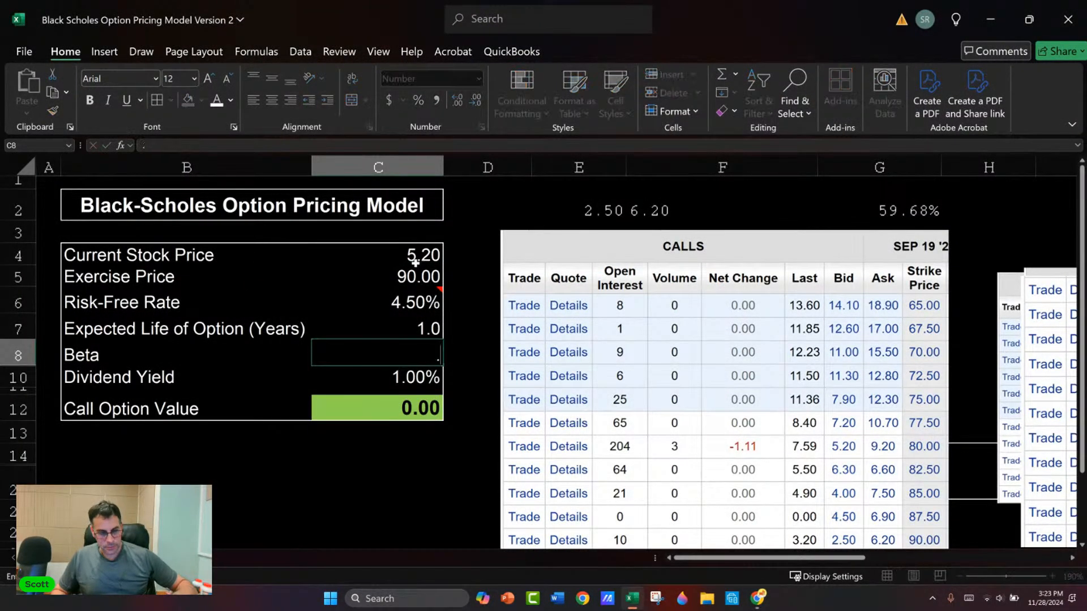
{"action": "type", "text": "0.2"}
{"action": "key", "text": "Return"}
Step: Check GRAB's dividend in the E*TRADE snapshot, then set the Excel model's dividend yield to 0%
{"action": "key", "text": "alt+Tab"}
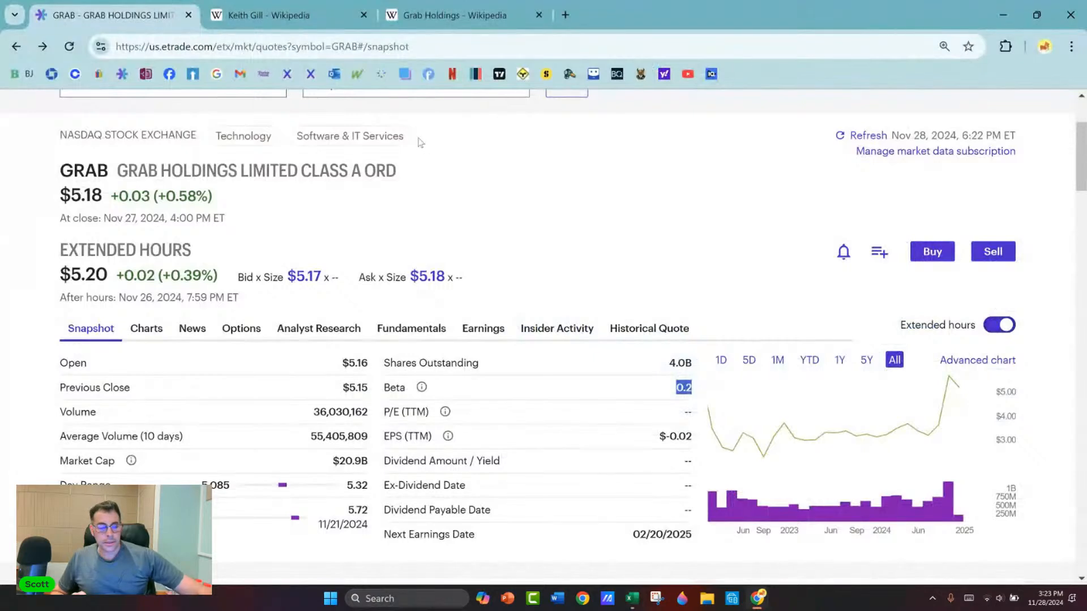
{"action": "scroll", "coordinate": [589, 261], "scroll_direction": "down", "scroll_amount": 3}
{"action": "scroll", "coordinate": [589, 249], "scroll_direction": "down", "scroll_amount": 2}
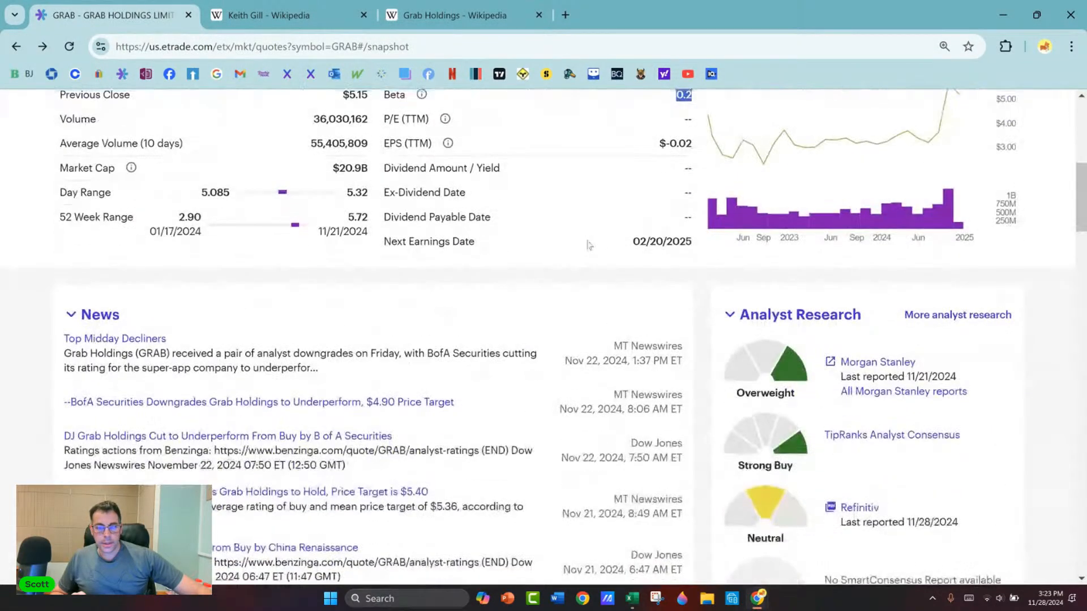
{"action": "scroll", "coordinate": [566, 238], "scroll_direction": "up", "scroll_amount": 2}
{"action": "key", "text": "alt+Tab"}
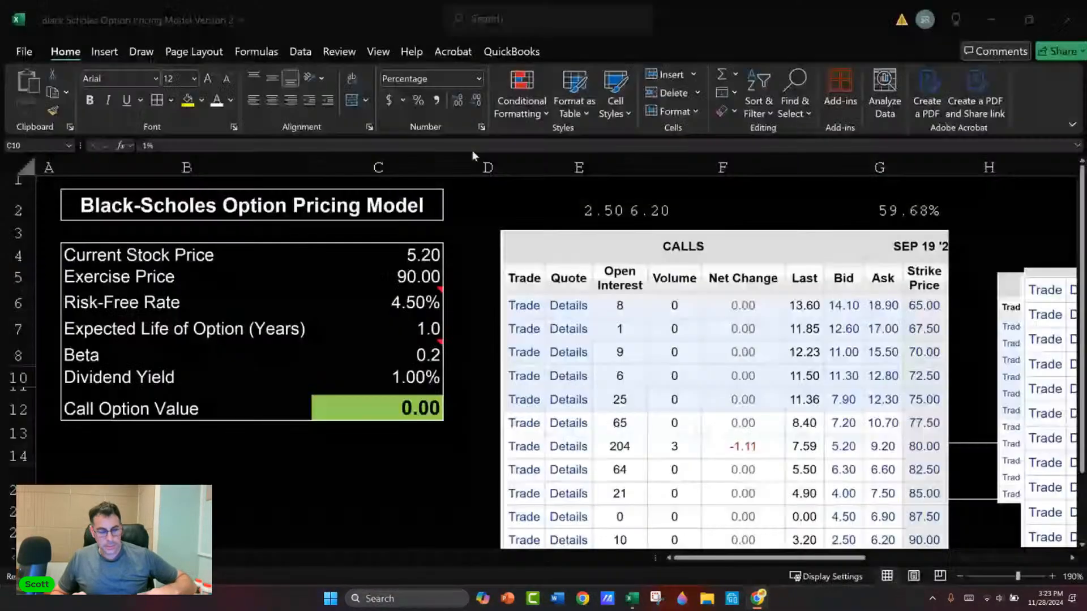
{"action": "type", "text": "0"}
{"action": "key", "text": "Return"}
Step: Switch to the E*TRADE quote and display GRAB's options chain for the Jan 15 '27 expiration
{"action": "key", "text": "alt+Tab"}
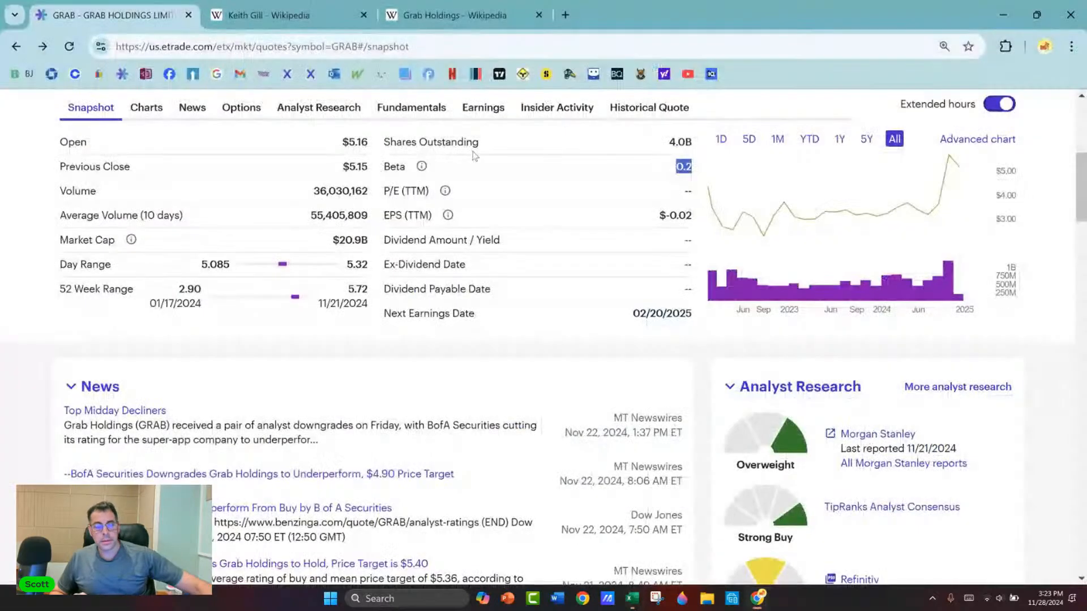
{"action": "left_click", "coordinate": [241, 108]}
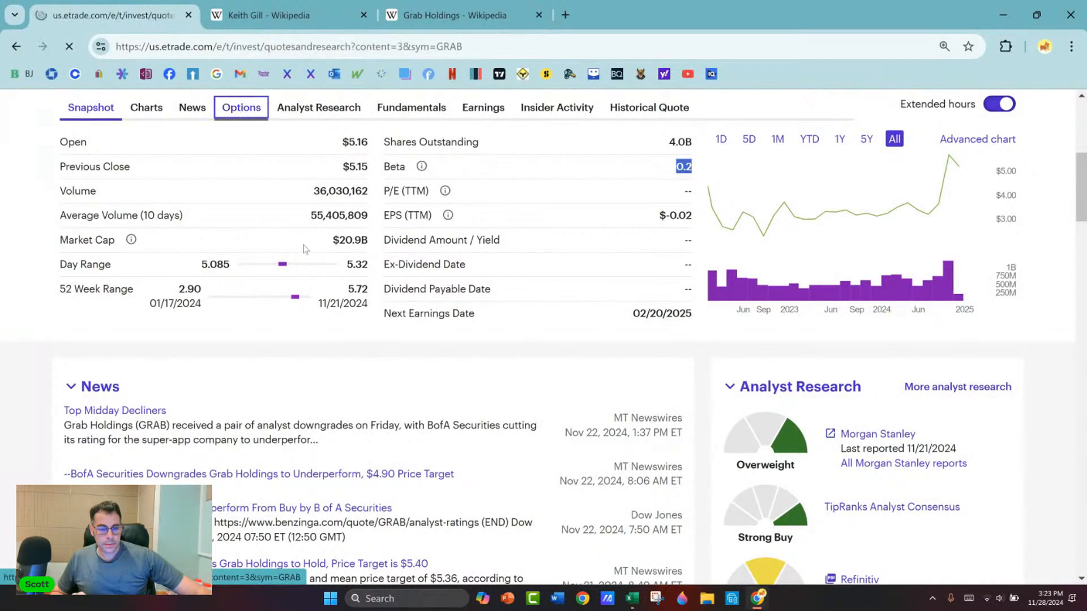
{"action": "scroll", "coordinate": [657, 312], "scroll_direction": "down", "scroll_amount": 3}
{"action": "left_click", "coordinate": [664, 309]}
{"action": "left_click", "coordinate": [667, 309]}
{"action": "left_click", "coordinate": [667, 309]}
{"action": "left_click", "coordinate": [667, 310]}
{"action": "left_click", "coordinate": [603, 309]}
{"action": "scroll", "coordinate": [123, 262], "scroll_direction": "down", "scroll_amount": 4}
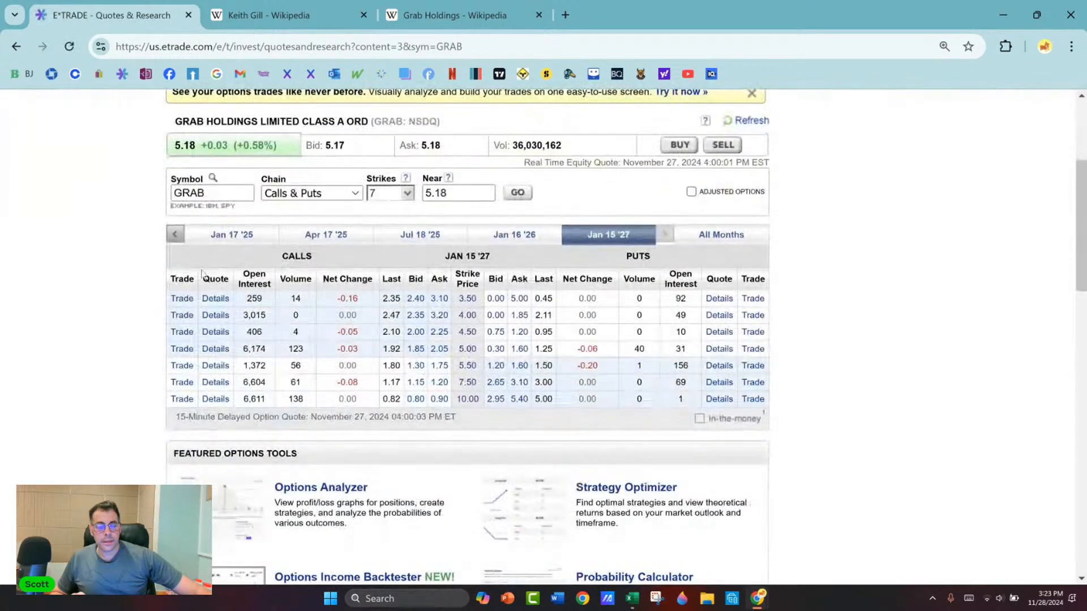
{"action": "scroll", "coordinate": [307, 195], "scroll_direction": "down", "scroll_amount": 1}
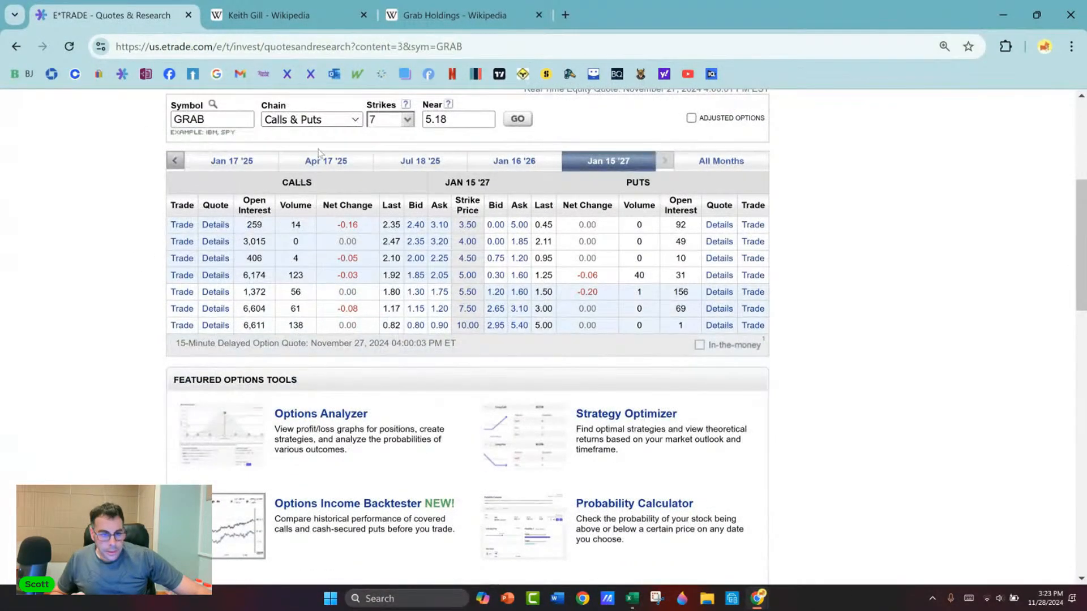
Step: Filter the GRAB options chain to calls only and show all strikes
{"action": "left_click", "coordinate": [353, 120]}
{"action": "left_click", "coordinate": [289, 157]}
{"action": "left_click", "coordinate": [518, 119]}
{"action": "scroll", "coordinate": [101, 228], "scroll_direction": "down", "scroll_amount": 5}
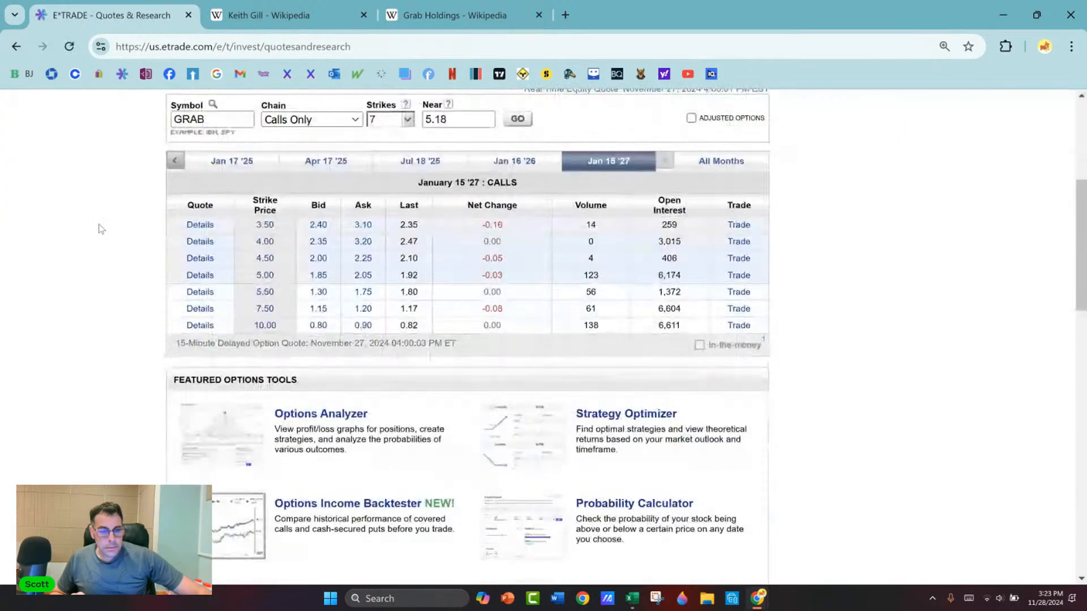
{"action": "left_click", "coordinate": [407, 124]}
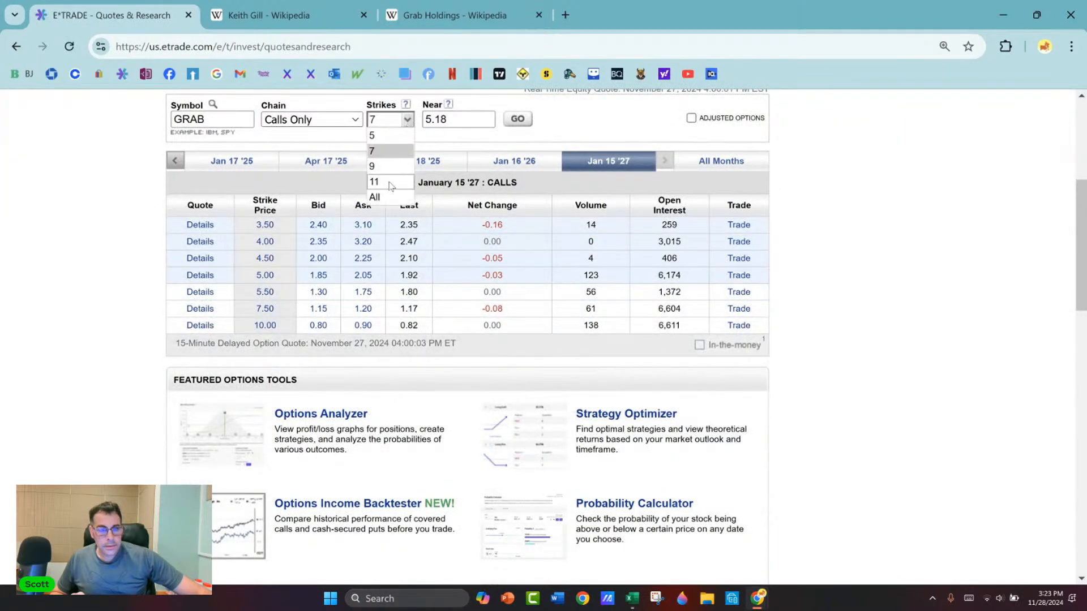
{"action": "left_click", "coordinate": [386, 197]}
{"action": "left_click", "coordinate": [519, 121]}
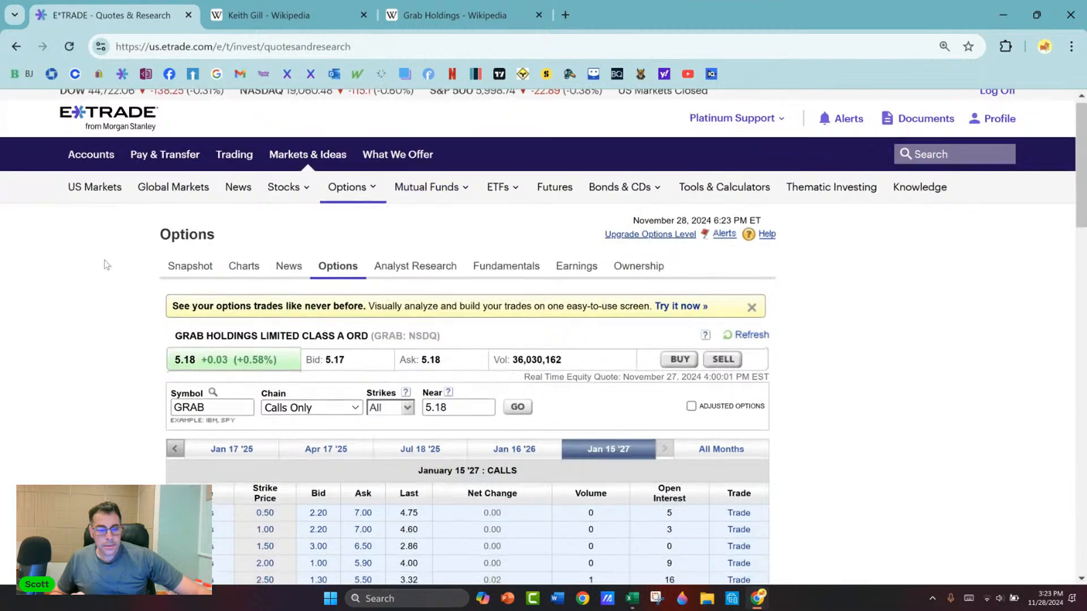
{"action": "scroll", "coordinate": [97, 262], "scroll_direction": "down", "scroll_amount": 5}
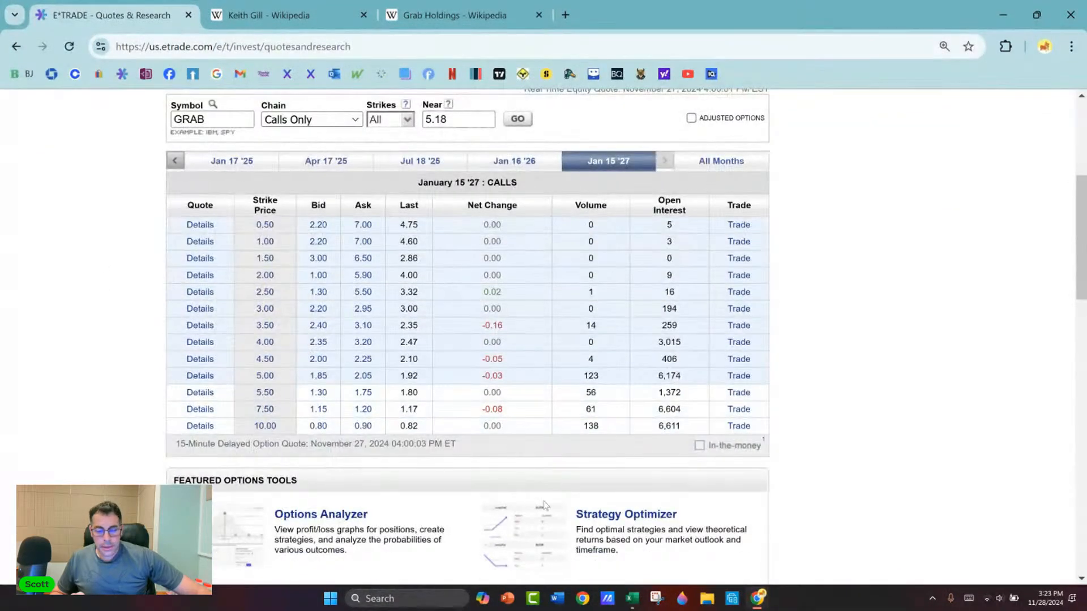
Step: Capture a Snipping Tool screenshot of the calls table from the Quote column through the Last column
{"action": "left_click", "coordinate": [657, 598]}
{"action": "left_click", "coordinate": [408, 30]}
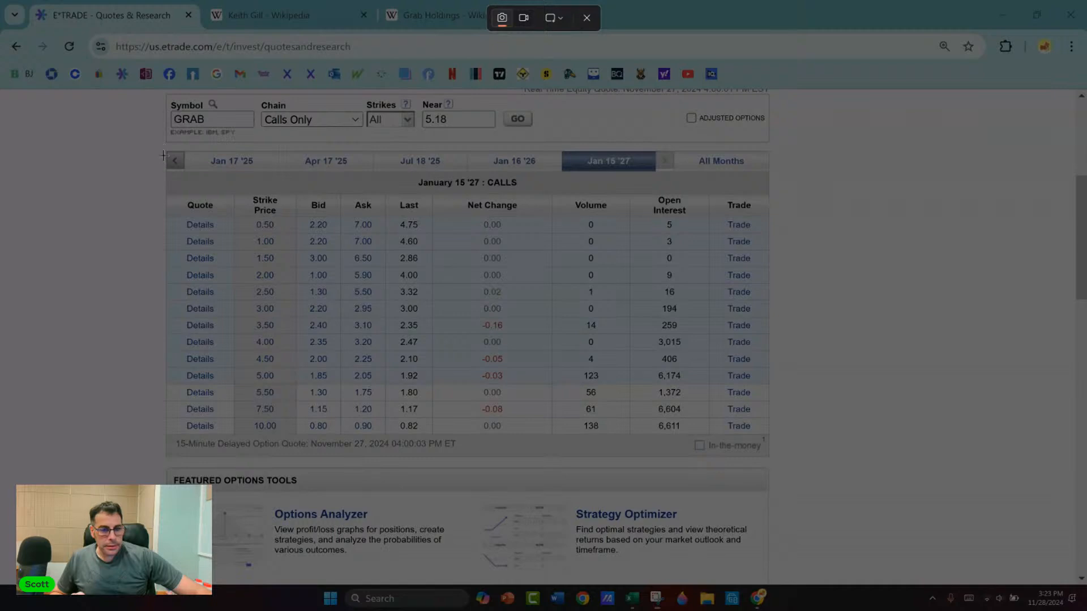
{"action": "left_click_drag", "start_coordinate": [166, 191], "coordinate": [436, 439]}
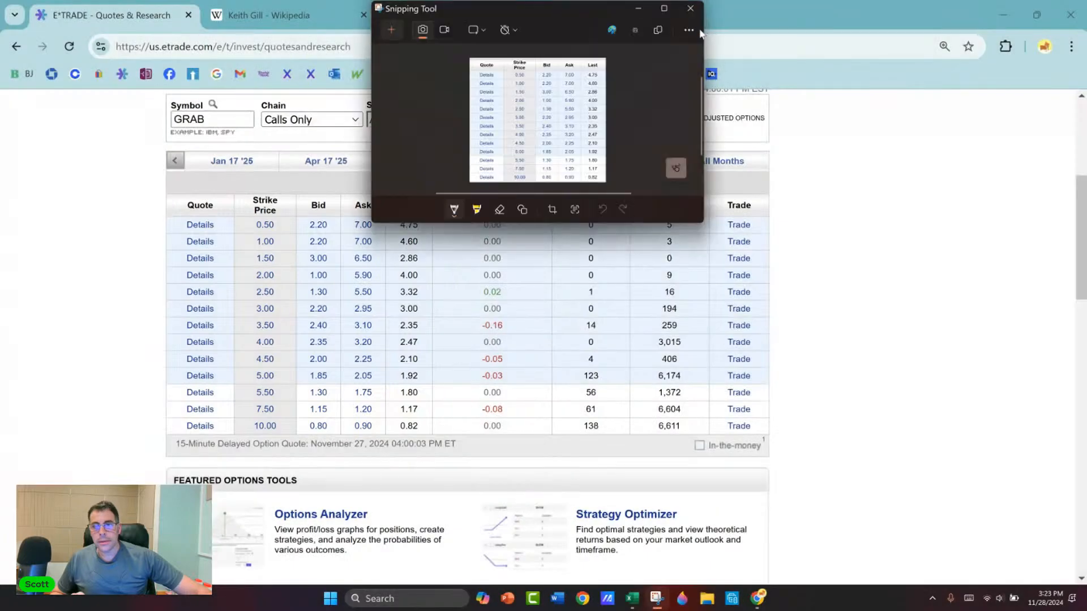
{"action": "left_click", "coordinate": [695, 9]}
Step: Switch to the Excel workbook, move the old chain picture aside and paste the GRAB calls snip beside the model
{"action": "left_click", "coordinate": [996, 26]}
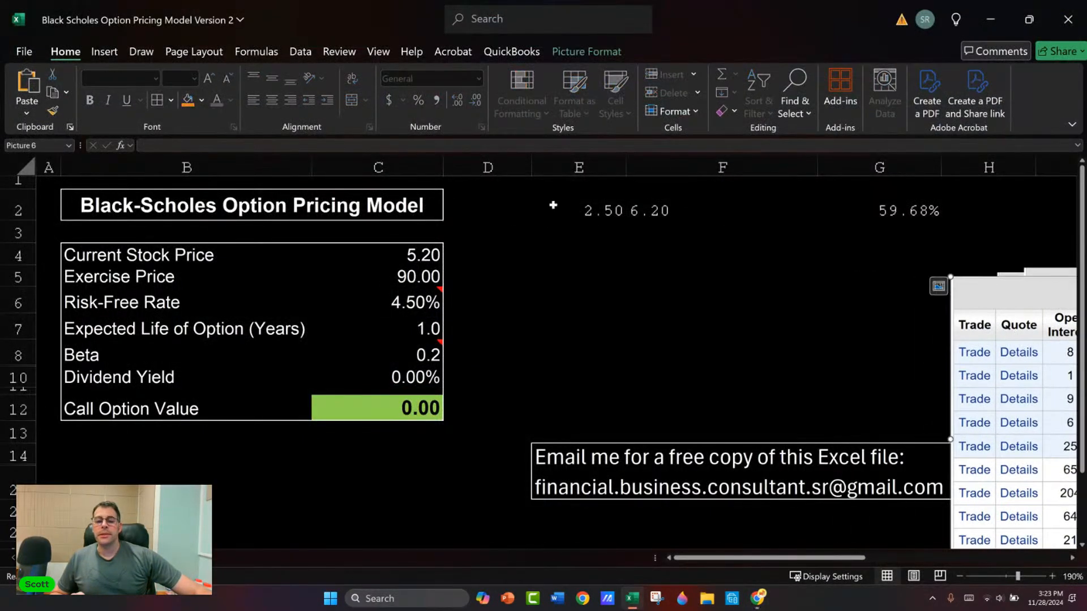
{"action": "left_click", "coordinate": [549, 203]}
{"action": "key", "text": "ctrl+v"}
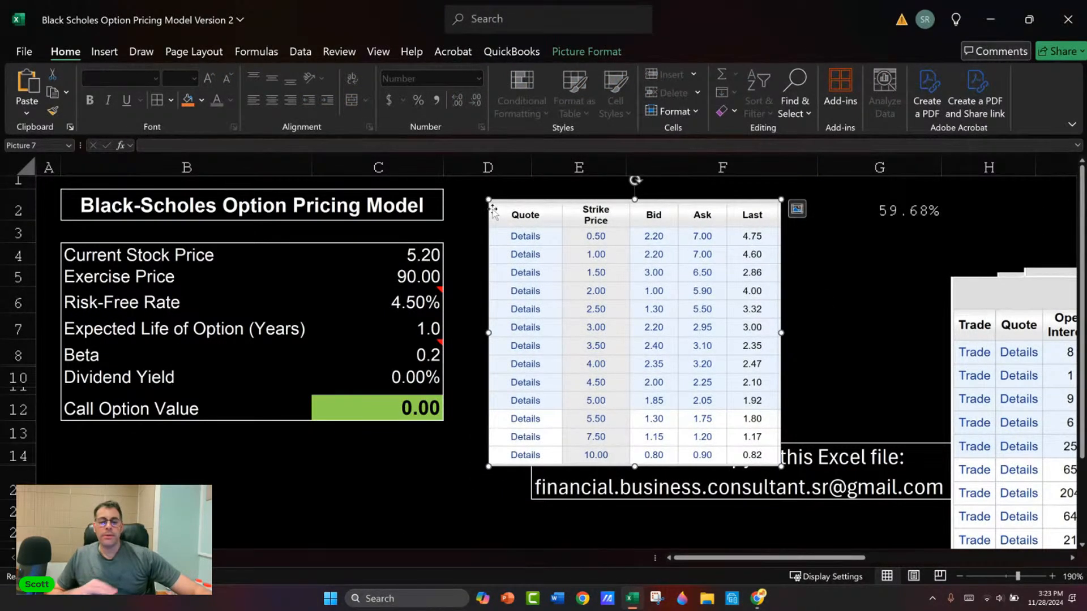
Step: Set the model's exercise price to 0.50 and the expected life of the option to 3 years
{"action": "left_click", "coordinate": [398, 263]}
{"action": "left_click", "coordinate": [395, 278]}
{"action": "type", "text": ".5"}
{"action": "key", "text": "Return"}
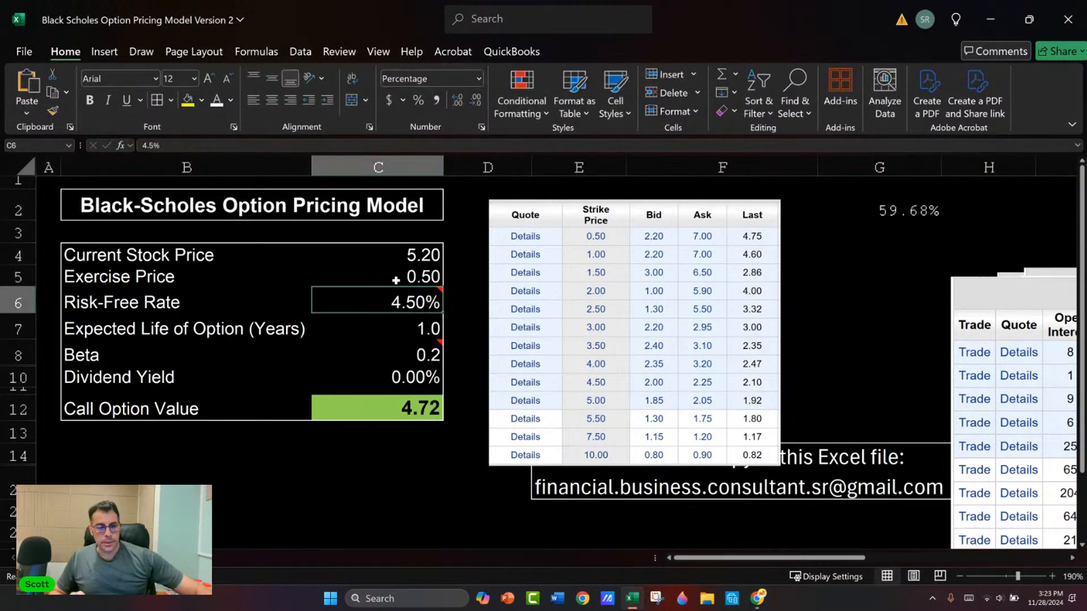
{"action": "left_click", "coordinate": [429, 332]}
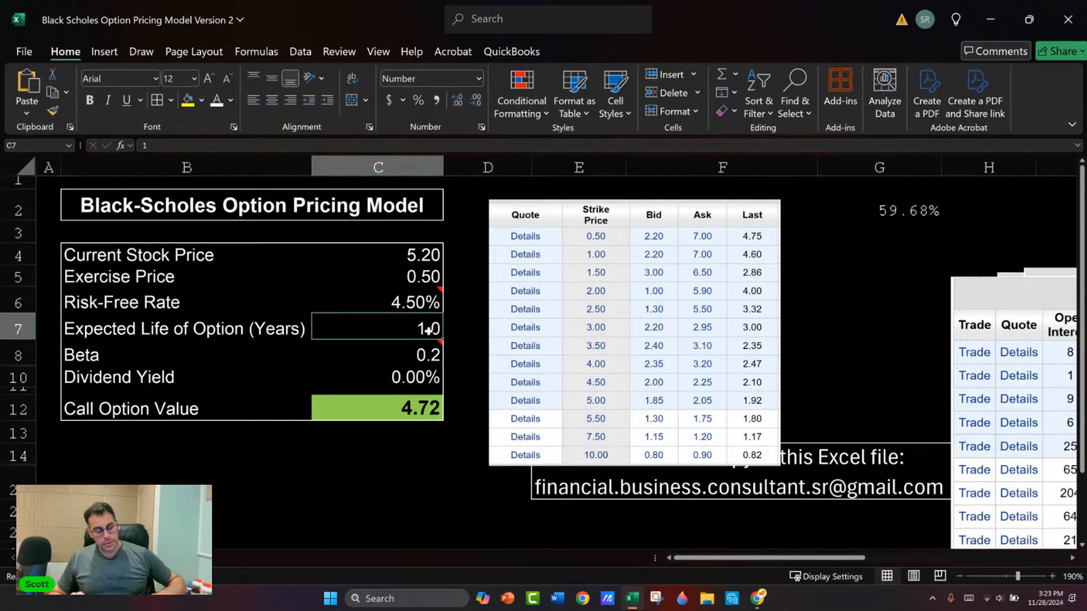
{"action": "key", "text": "alt+Tab"}
{"action": "key", "text": "alt+Tab"}
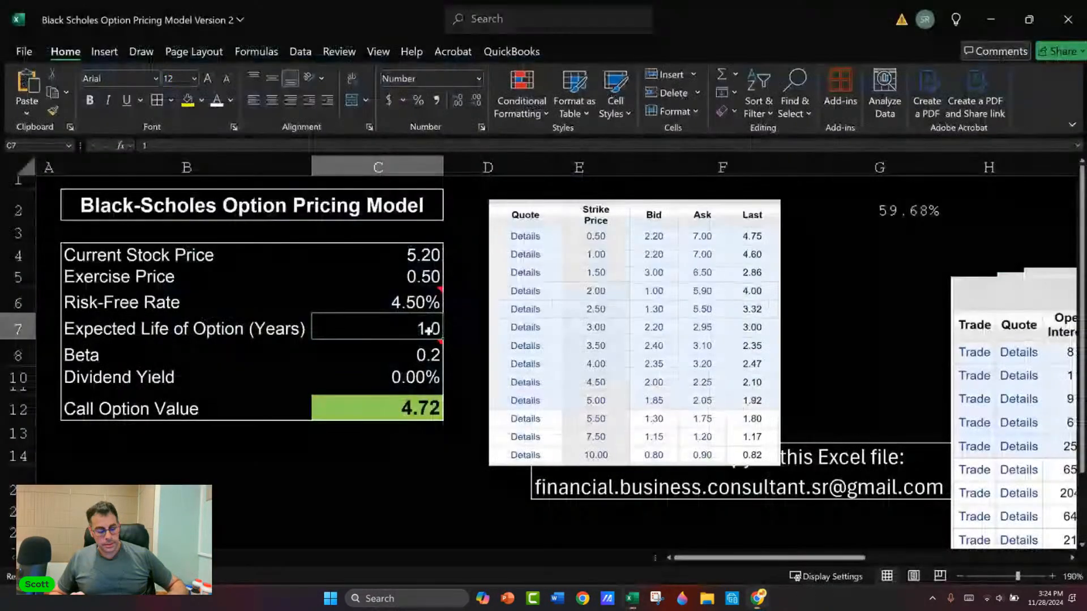
{"action": "type", "text": "3"}
{"action": "key", "text": "Return"}
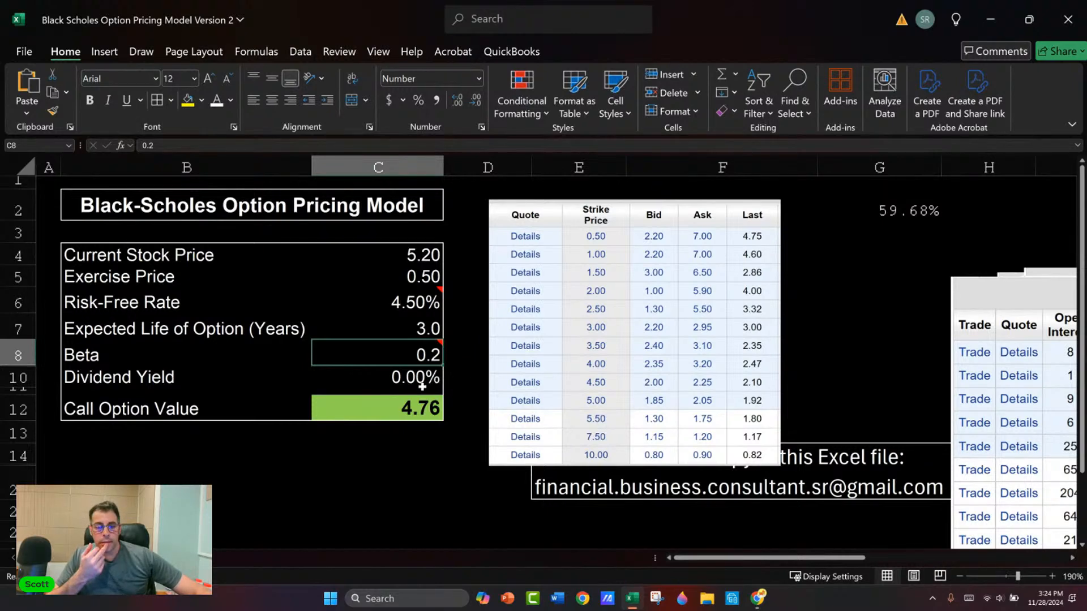
Step: Set the expected life of the option to 2 years
{"action": "left_click", "coordinate": [417, 324]}
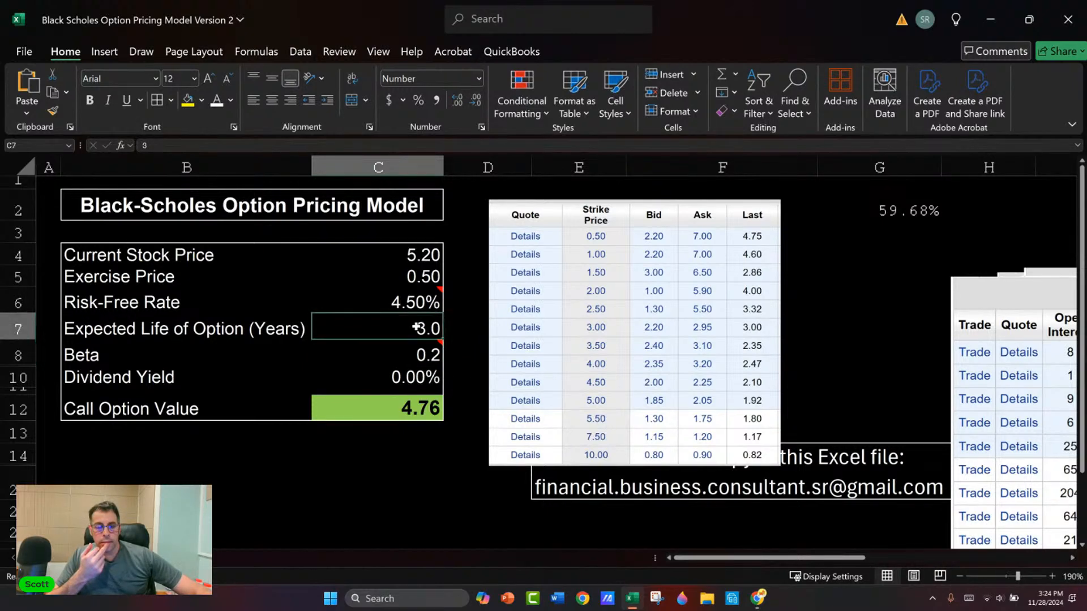
{"action": "mouse_move", "coordinate": [422, 360]}
{"action": "type", "text": "2"}
{"action": "key", "text": "Return"}
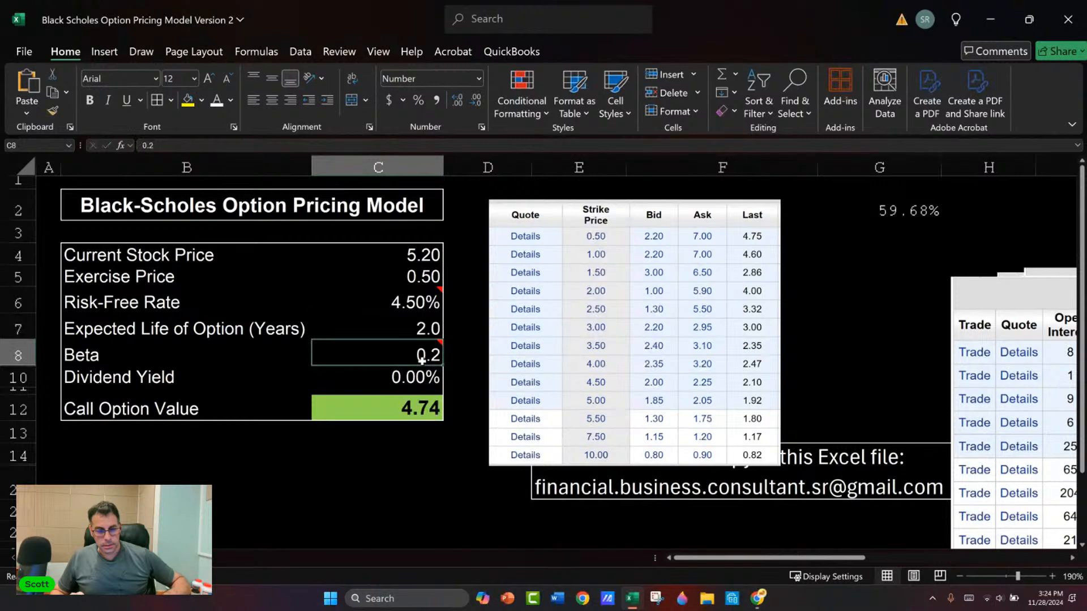
Step: Test the call option value with betas of 3, 1 and 8, and return the beta to 1
{"action": "type", "text": "3"}
{"action": "key", "text": "Return"}
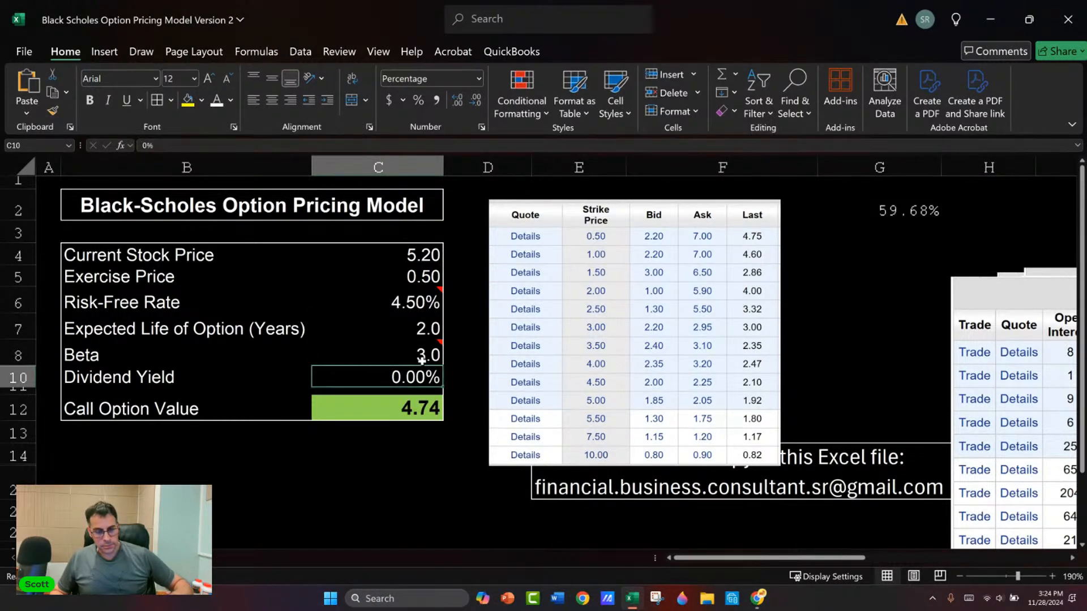
{"action": "left_click", "coordinate": [422, 360]}
{"action": "type", "text": "1"}
{"action": "key", "text": "Return"}
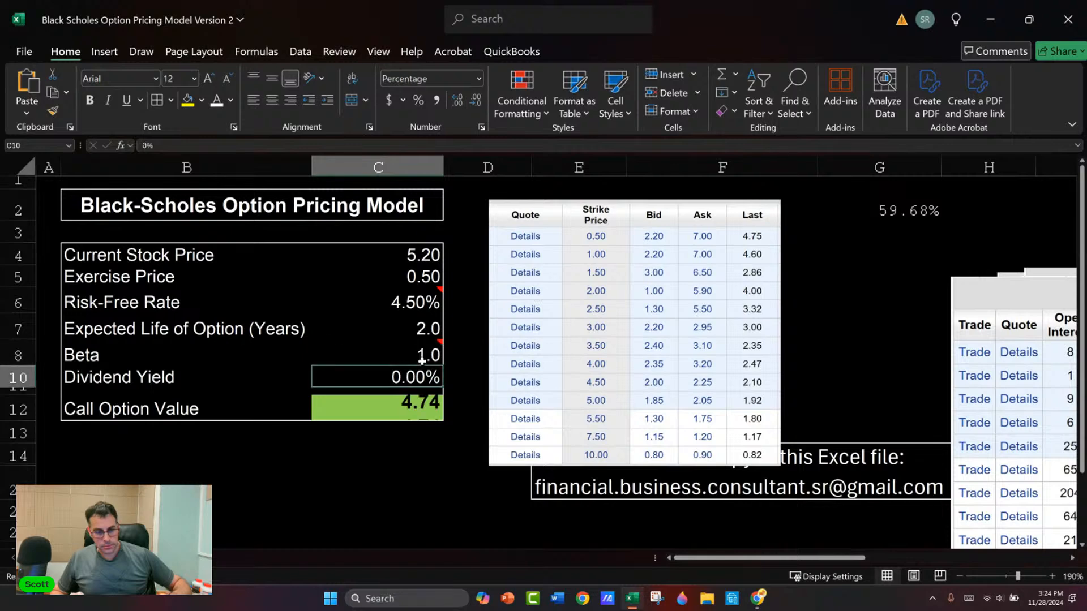
{"action": "key", "text": "Up"}
{"action": "key", "text": "Up"}
{"action": "left_click", "coordinate": [421, 360]}
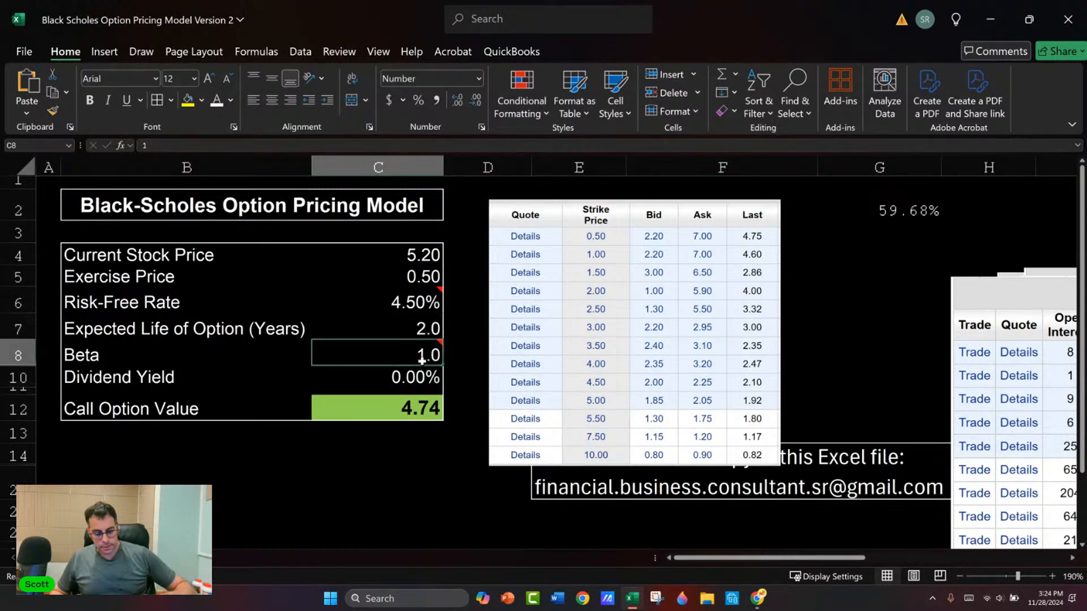
{"action": "type", "text": "8"}
{"action": "key", "text": "Return"}
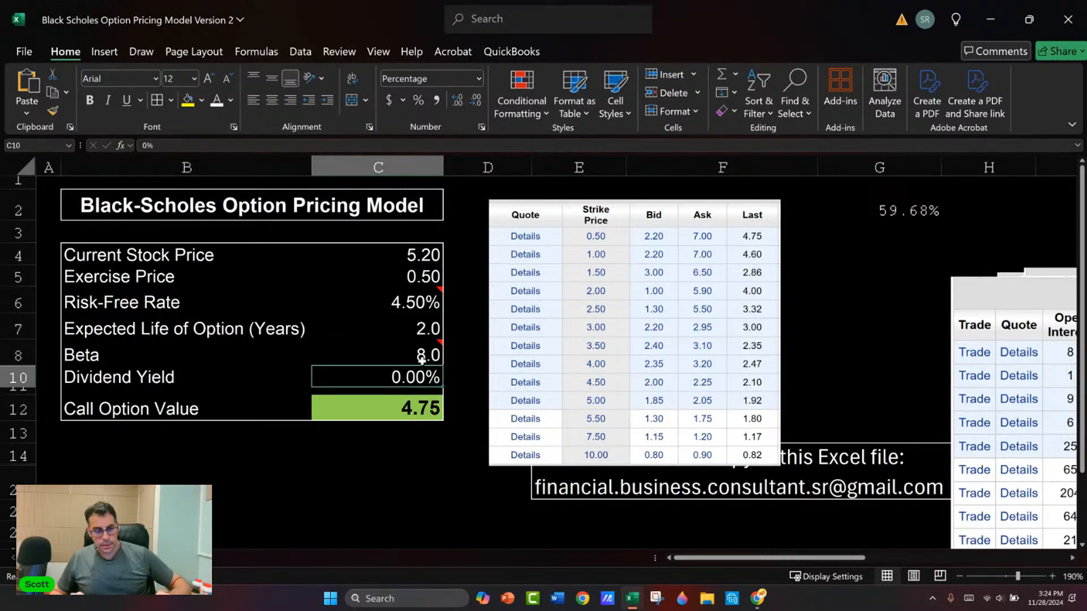
{"action": "left_click", "coordinate": [422, 360]}
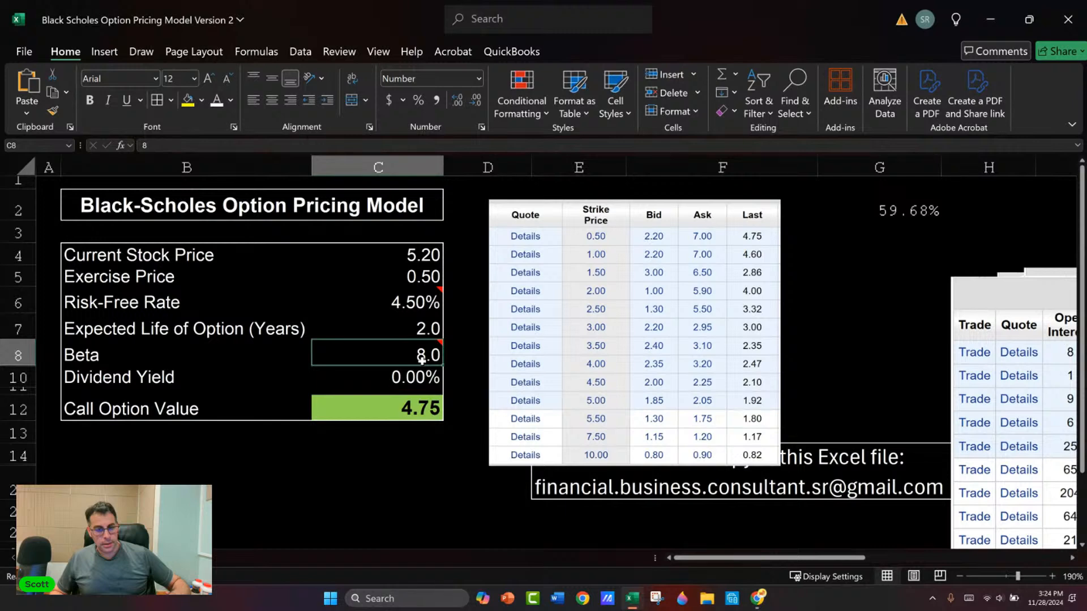
{"action": "type", "text": "1"}
{"action": "key", "text": "Return"}
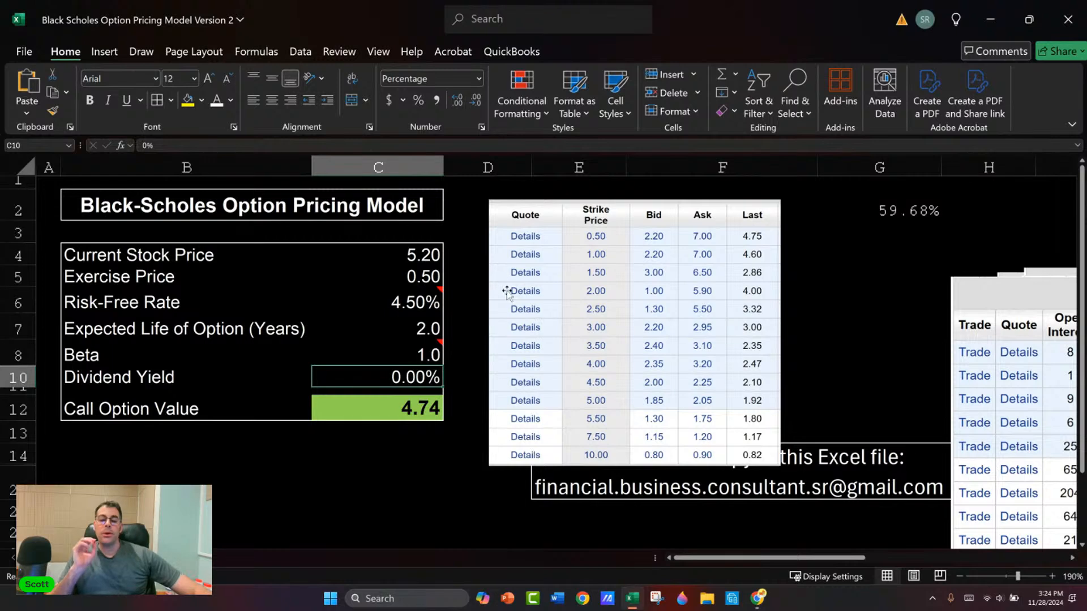
Step: Inspect the call option value formula, then set the exercise price to 10
{"action": "left_click", "coordinate": [407, 408]}
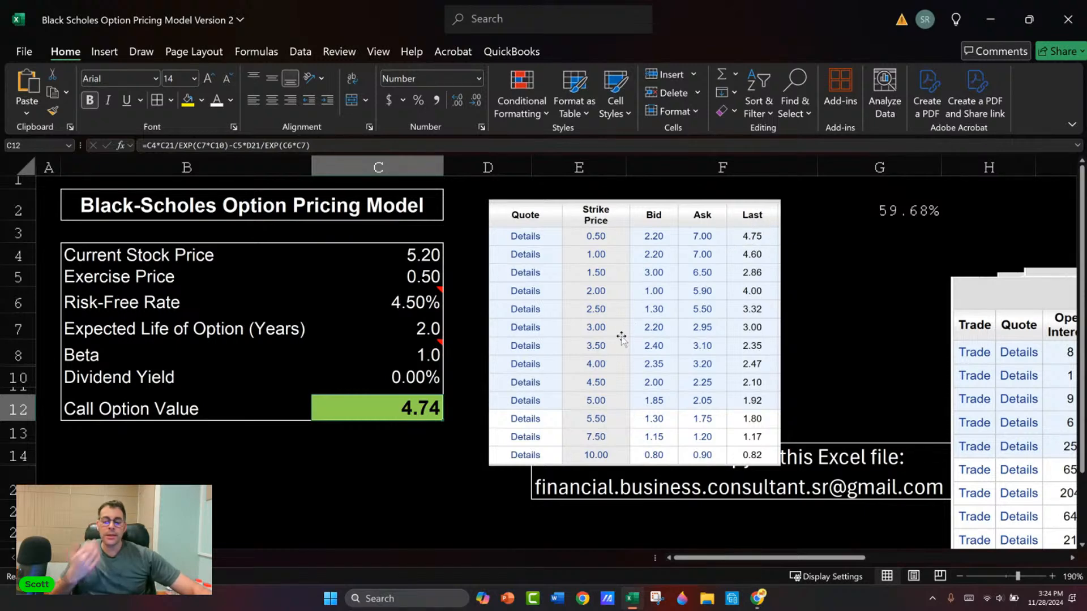
{"action": "left_click", "coordinate": [421, 283]}
{"action": "type", "text": "10"}
{"action": "key", "text": "Return"}
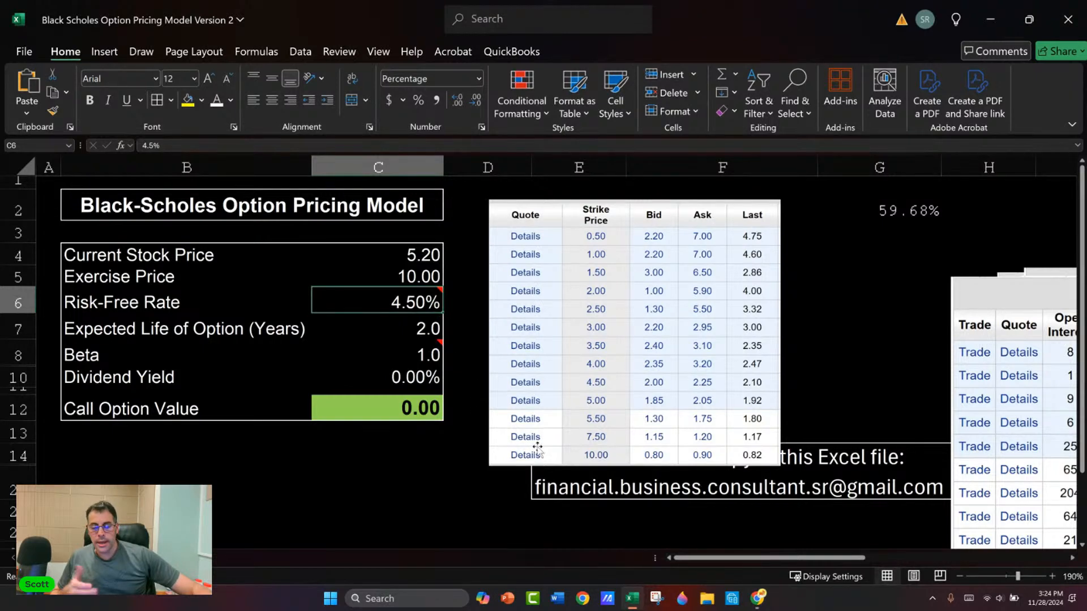
Step: Set the expected life of the option to 3 years and the beta to 3
{"action": "key", "text": "Down"}
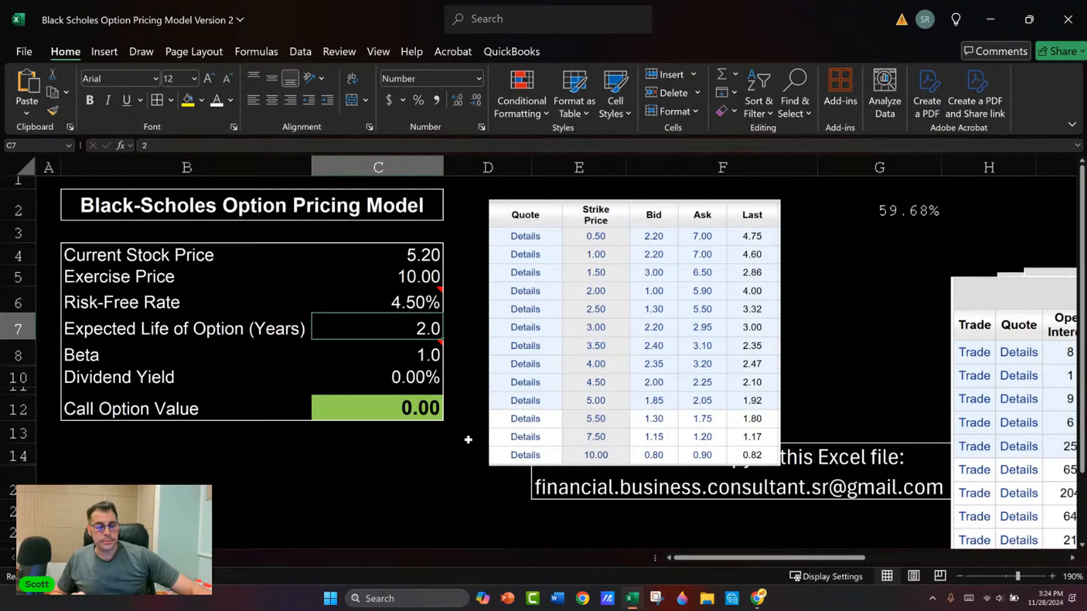
{"action": "type", "text": "3"}
{"action": "key", "text": "Return"}
{"action": "type", "text": "3"}
{"action": "key", "text": "Return"}
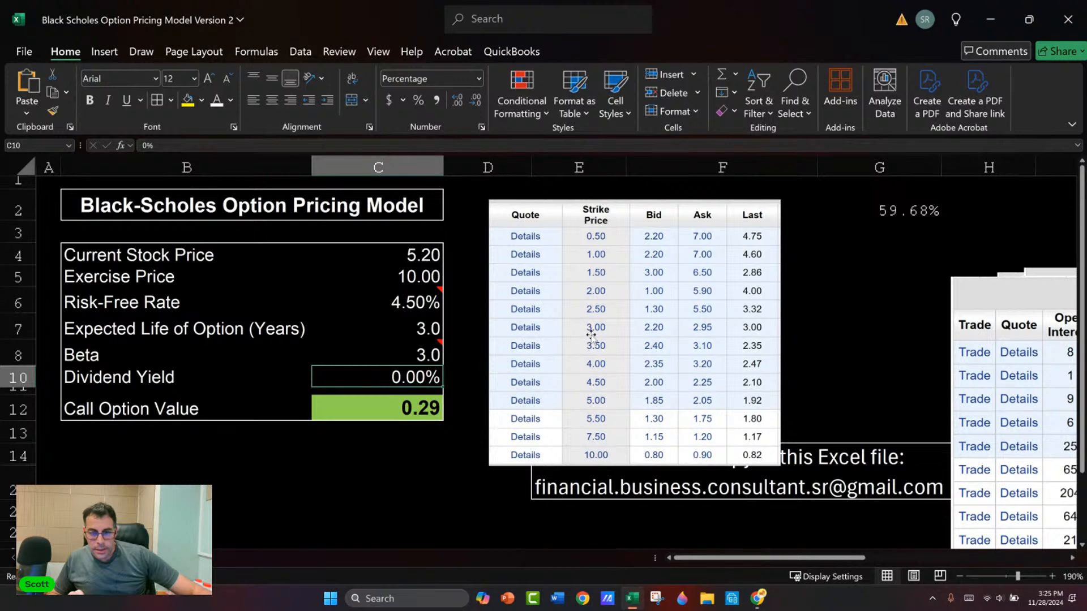
Step: Set the exercise price to 3 to value the 3.00 strike call
{"action": "left_click", "coordinate": [409, 275]}
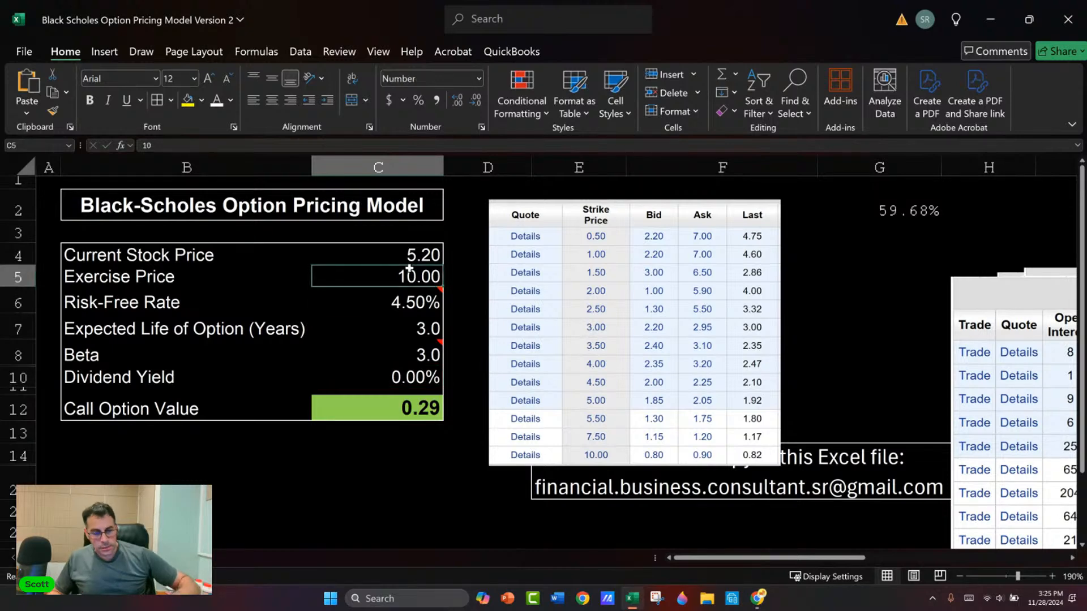
{"action": "type", "text": "3"}
{"action": "key", "text": "Return"}
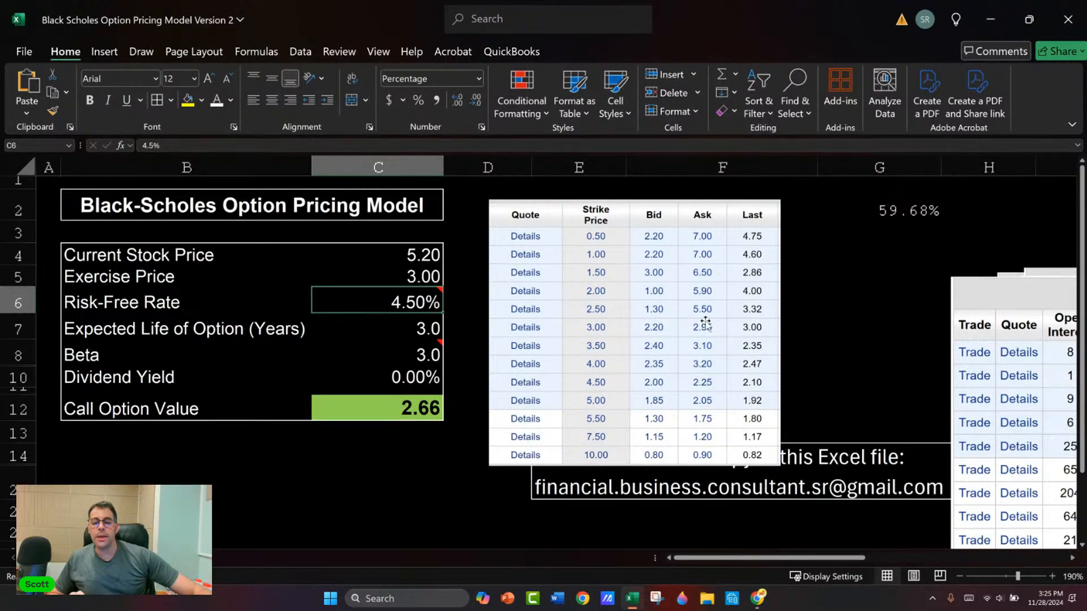
Step: Set the beta to 0.2 to test the 3.00 strike call with low volatility
{"action": "left_click", "coordinate": [416, 328]}
{"action": "key", "text": "Return"}
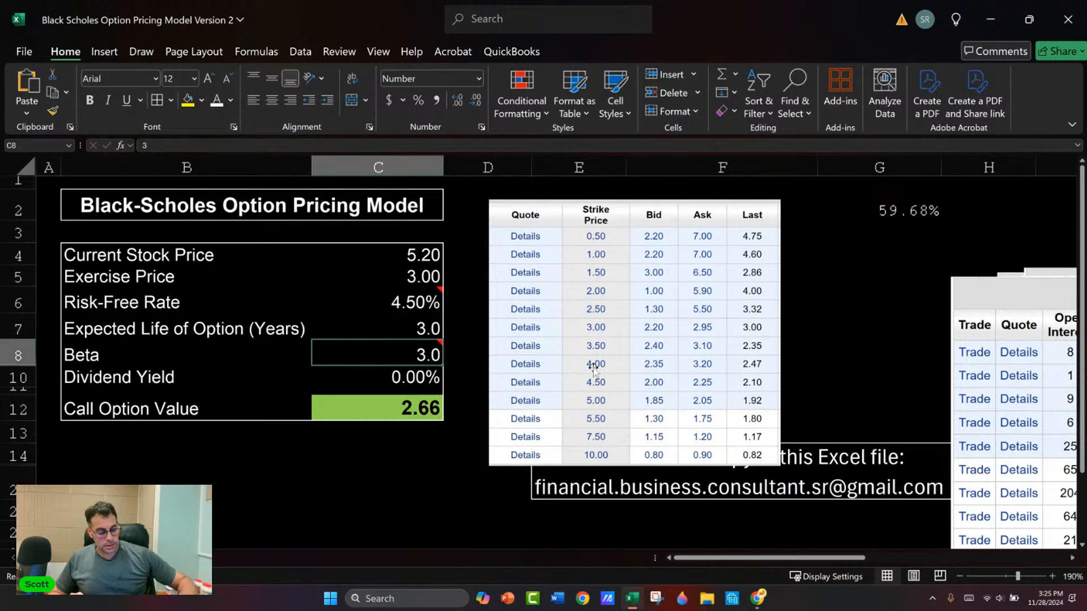
{"action": "type", "text": ".2\\"}
{"action": "key", "text": "Return"}
{"action": "key", "text": "Up"}
{"action": "key", "text": "Up"}
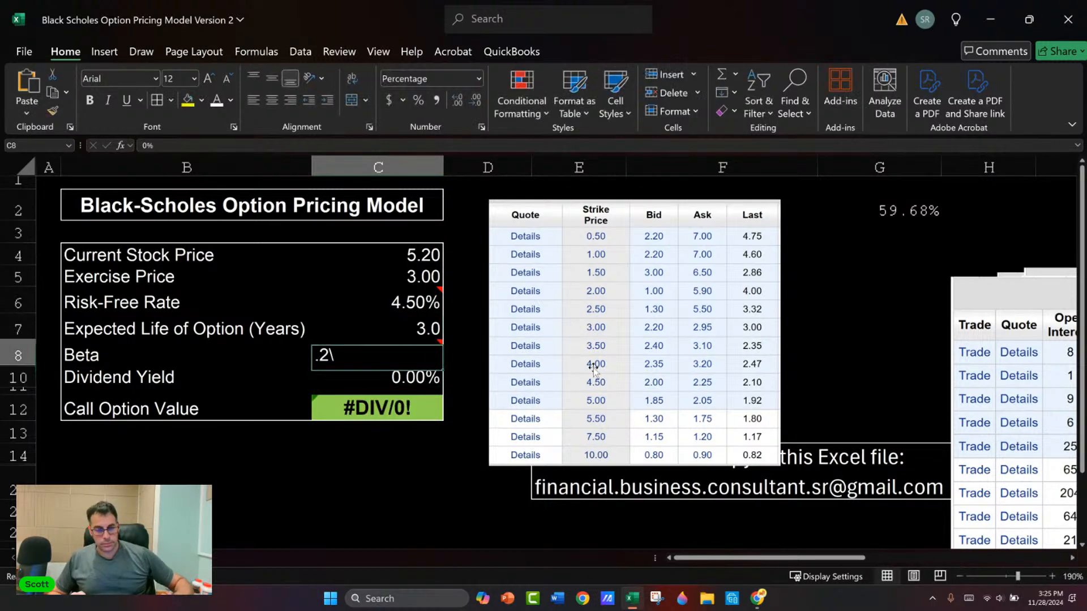
{"action": "key", "text": "Down"}
{"action": "type", "text": ".2"}
{"action": "key", "text": "Return"}
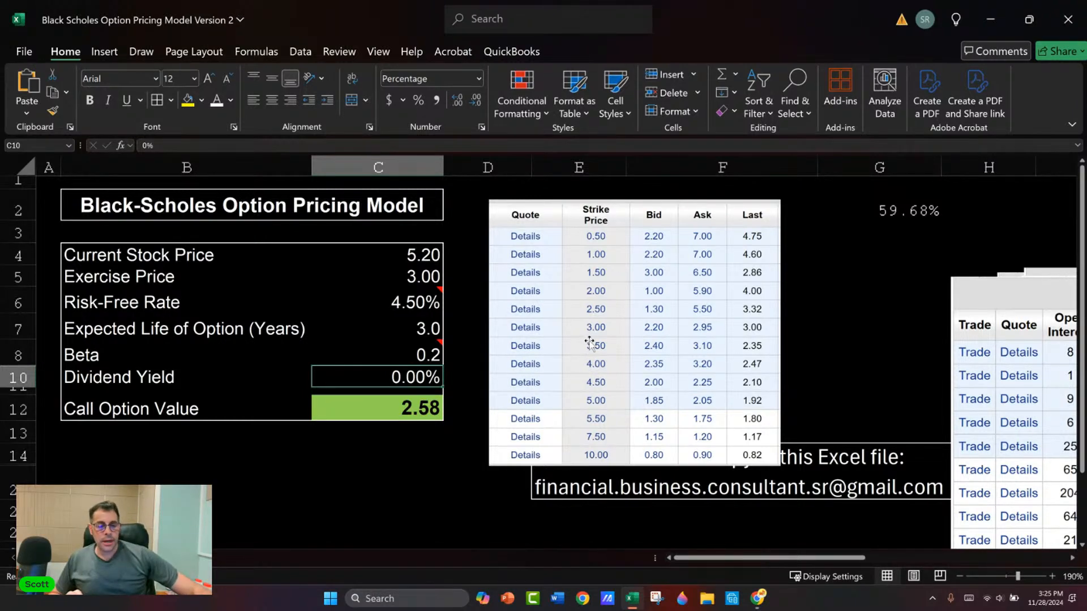
Step: Try a dividend yield of 5 in the model and undo the entry
{"action": "type", "text": "5"}
{"action": "key", "text": "Return"}
{"action": "key", "text": "ctrl+z"}
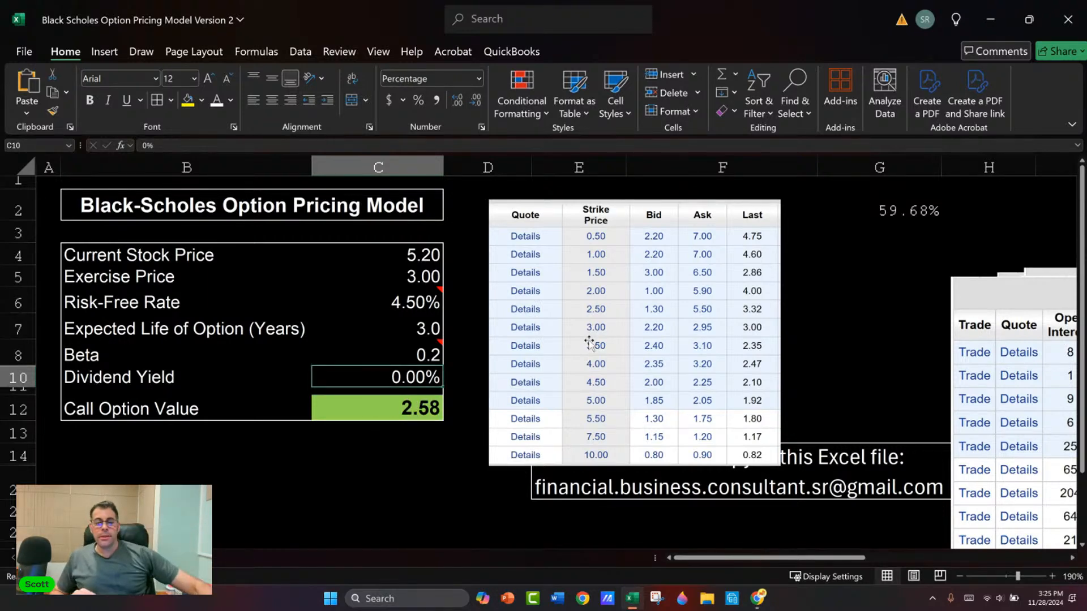
Step: Shrink the call quotes picture beside the model and unhide the calculation rows below row 14
{"action": "left_click", "coordinate": [716, 300]}
{"action": "left_click_drag", "start_coordinate": [782, 465], "coordinate": [685, 379]}
{"action": "left_click", "coordinate": [14, 456]}
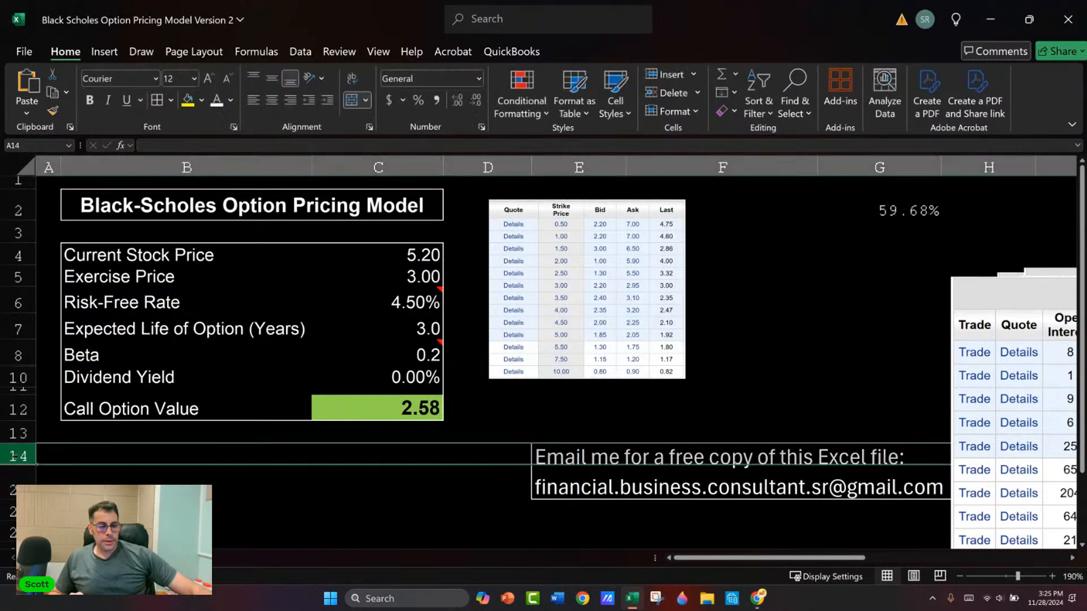
{"action": "right_click", "coordinate": [13, 456]}
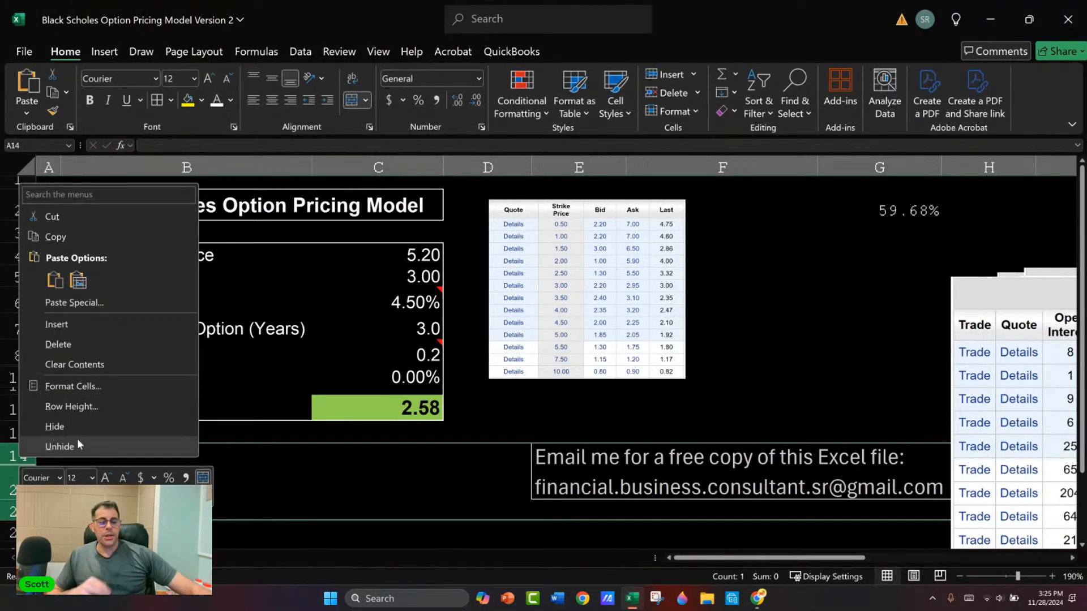
{"action": "left_click", "coordinate": [59, 446]}
{"action": "scroll", "coordinate": [426, 480], "scroll_direction": "down", "scroll_amount": 2}
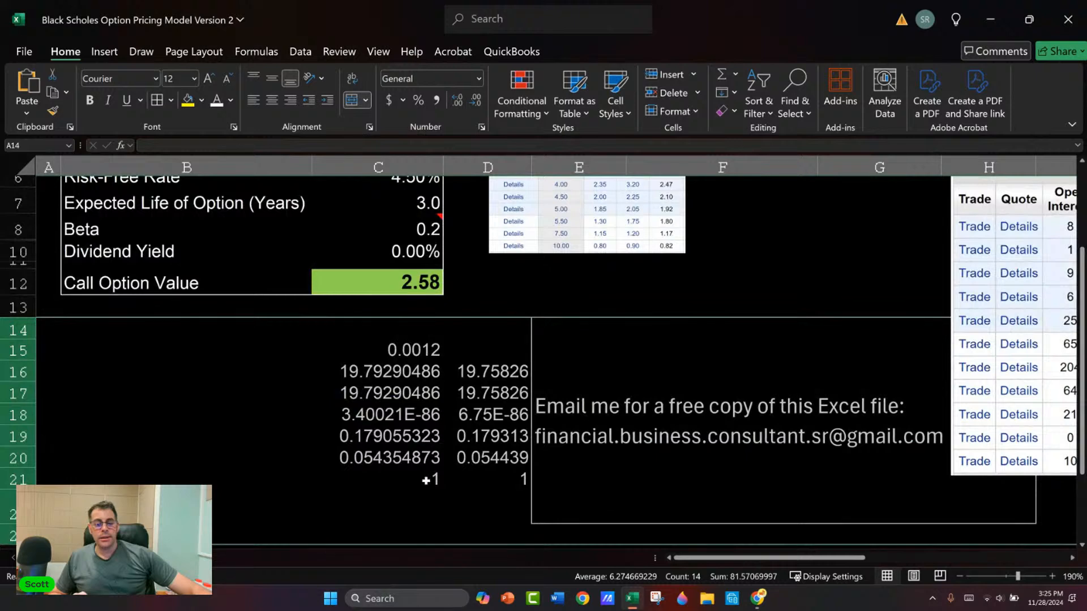
Step: Inspect the formula in C16 and the call option value formula in C12 with its referenced cells
{"action": "left_click", "coordinate": [374, 365]}
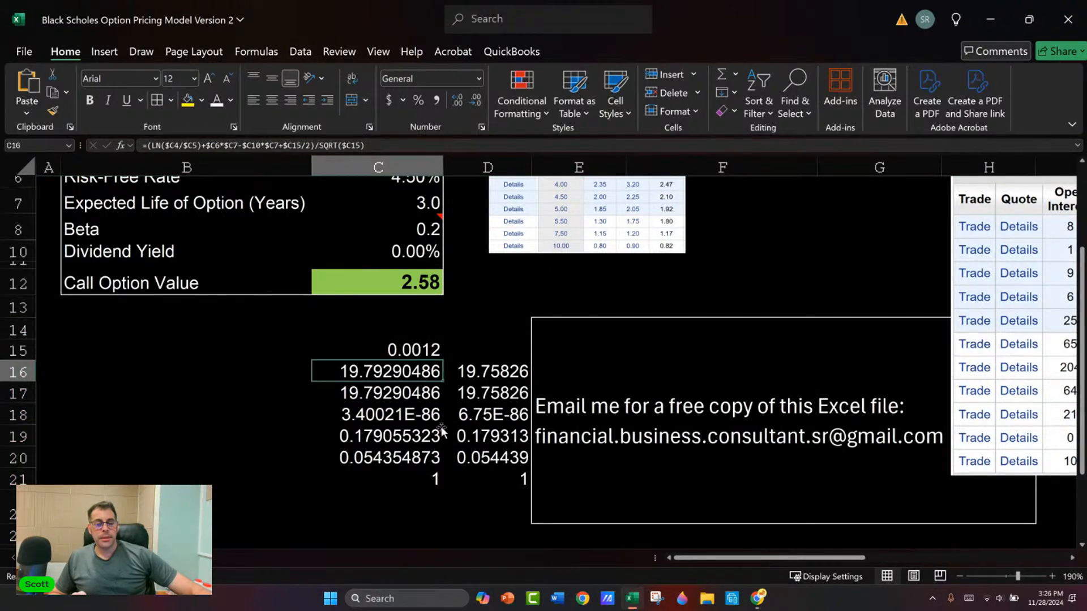
{"action": "scroll", "coordinate": [442, 431], "scroll_direction": "up", "scroll_amount": 2}
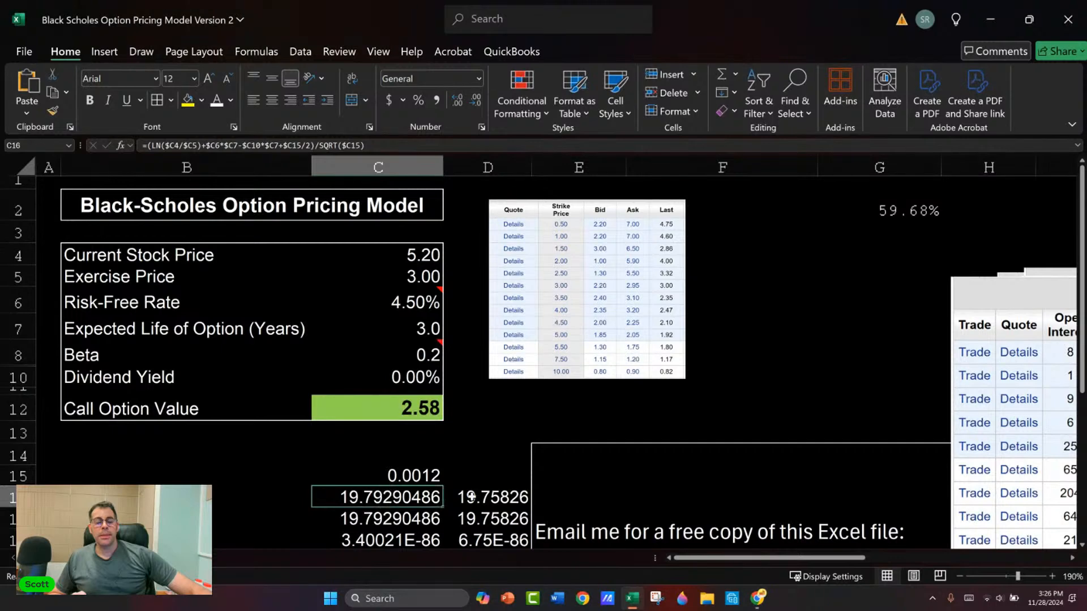
{"action": "left_click", "coordinate": [378, 404]}
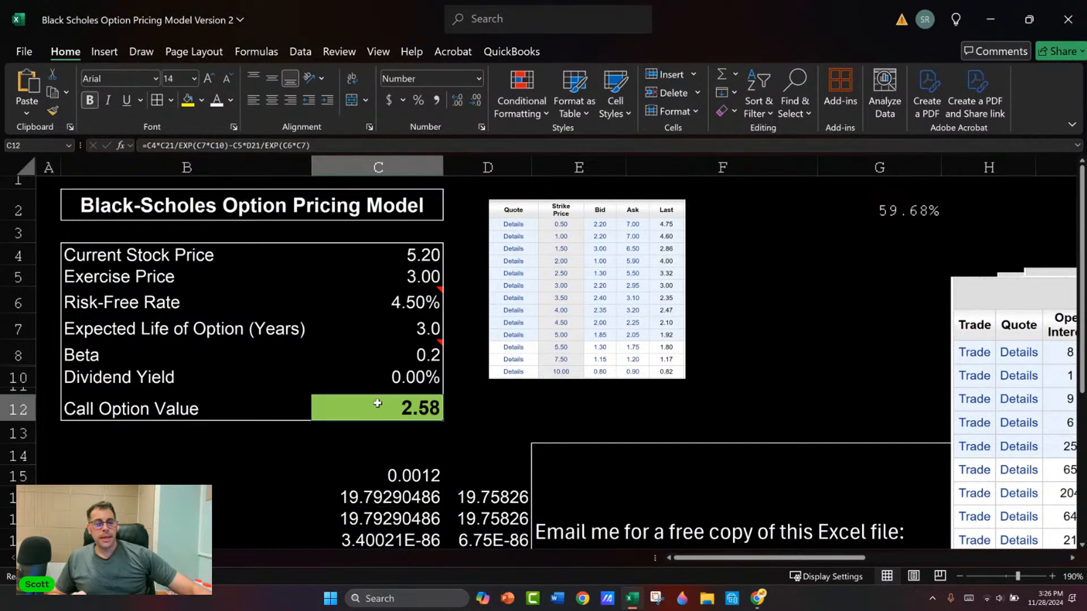
{"action": "double_click", "coordinate": [377, 403]}
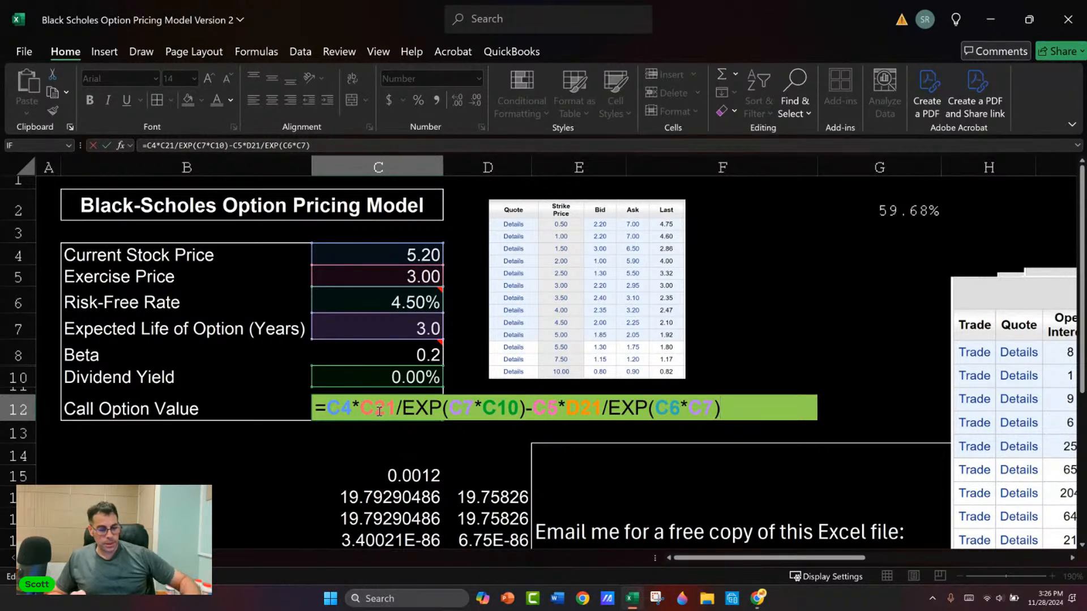
{"action": "key", "text": "Return"}
Step: Inspect the IF formula in C21 and the calculation cells it references
{"action": "key", "text": "Down"}
{"action": "key", "text": "Down"}
{"action": "key", "text": "Down"}
{"action": "key", "text": "Down"}
{"action": "key", "text": "Down"}
{"action": "key", "text": "Down"}
{"action": "key", "text": "Down"}
{"action": "key", "text": "Down"}
{"action": "key", "text": "Down"}
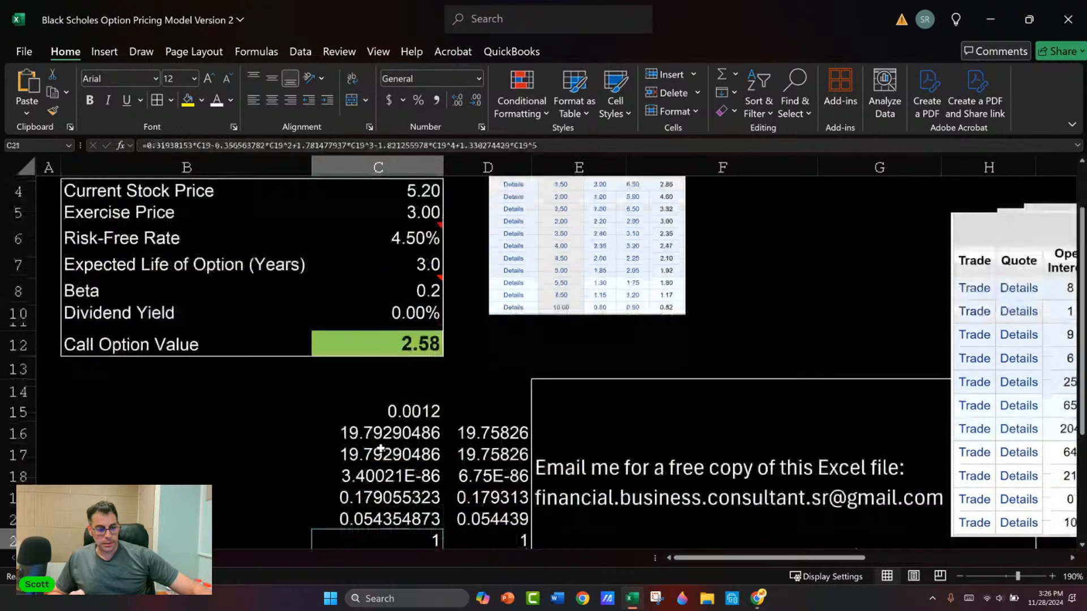
{"action": "key", "text": "Up"}
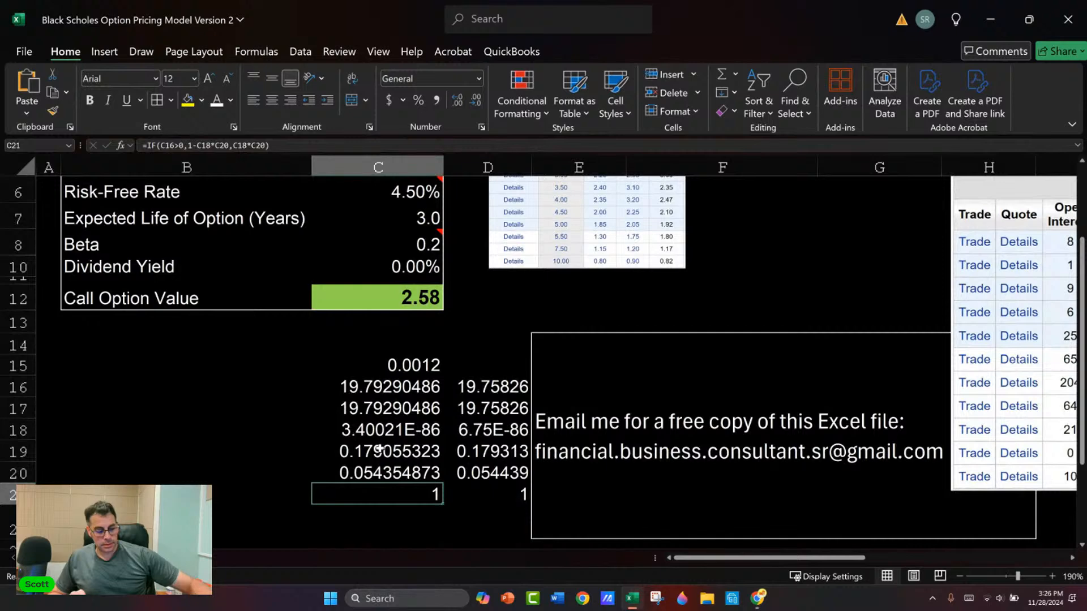
{"action": "key", "text": "F2"}
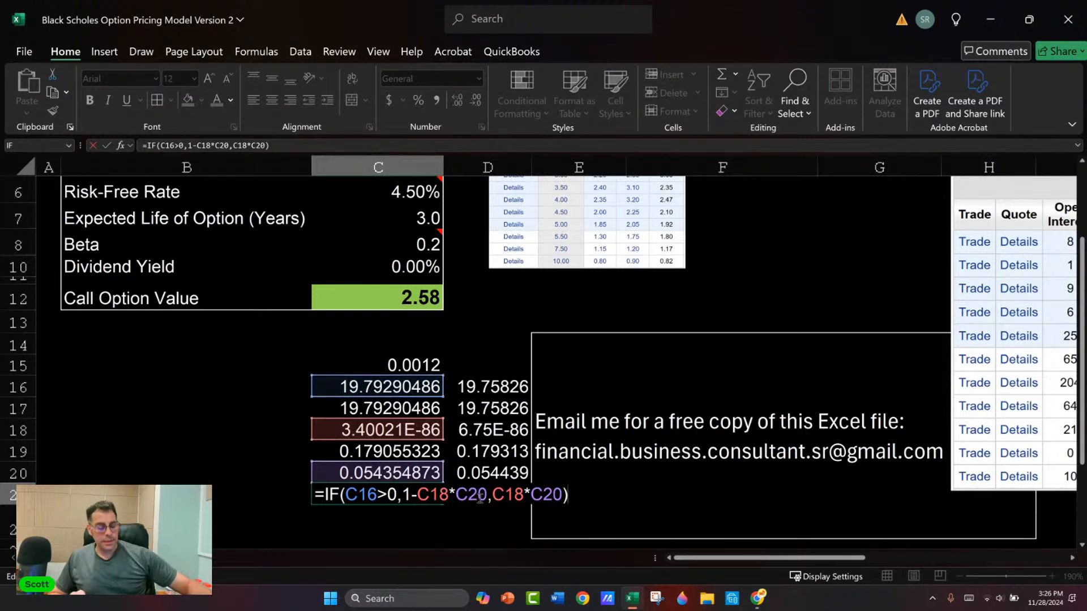
{"action": "key", "text": "ctrl+Return"}
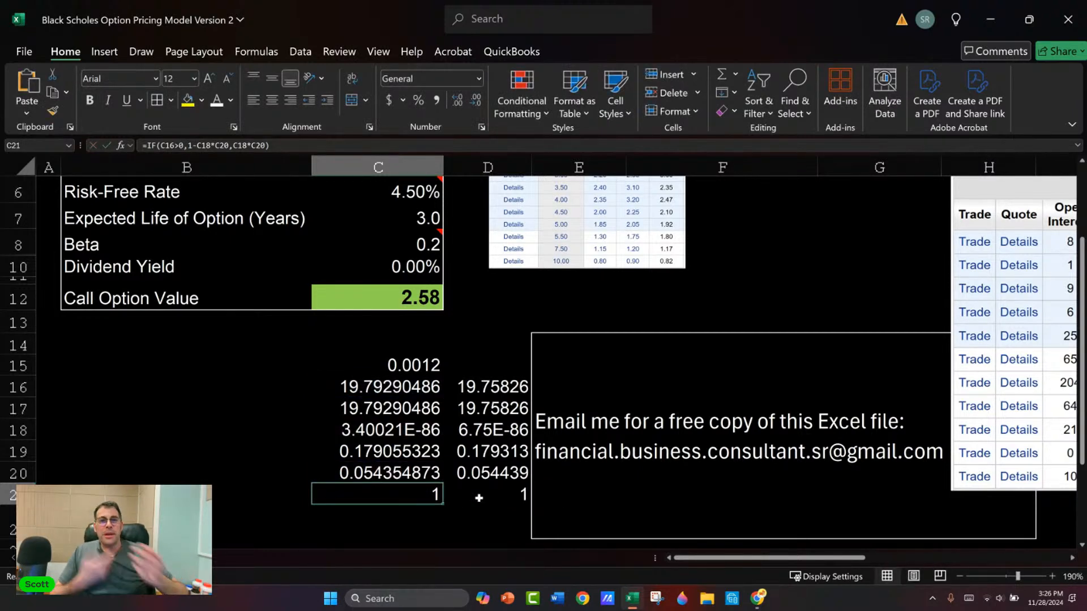
Step: Examine the EXP(C7*C10) part of the call option value formula, leaving the formula unedited
{"action": "scroll", "coordinate": [431, 476], "scroll_direction": "up", "scroll_amount": 2}
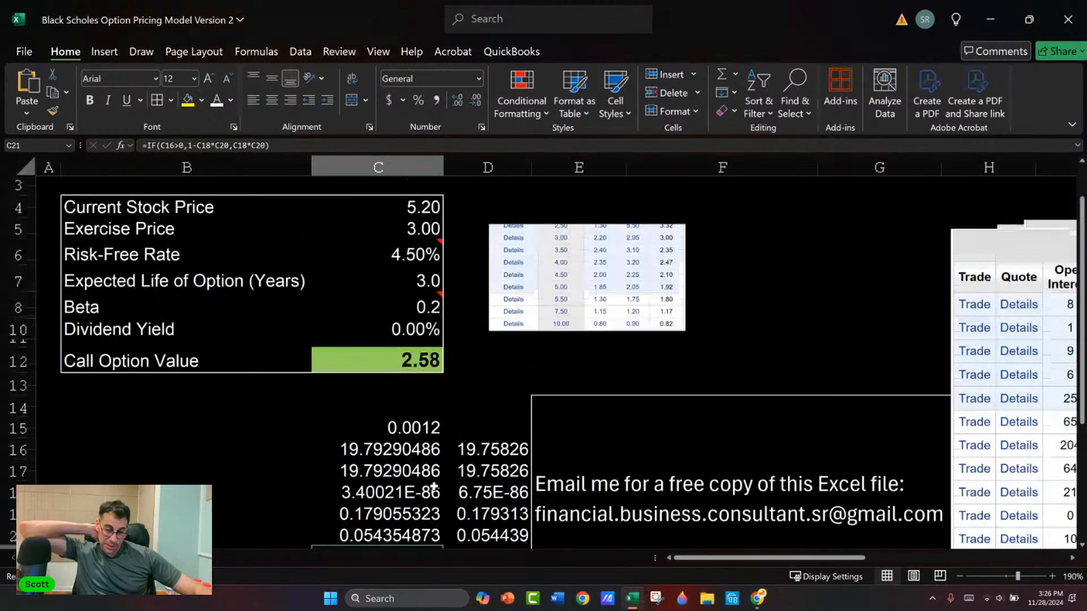
{"action": "left_click", "coordinate": [378, 416]}
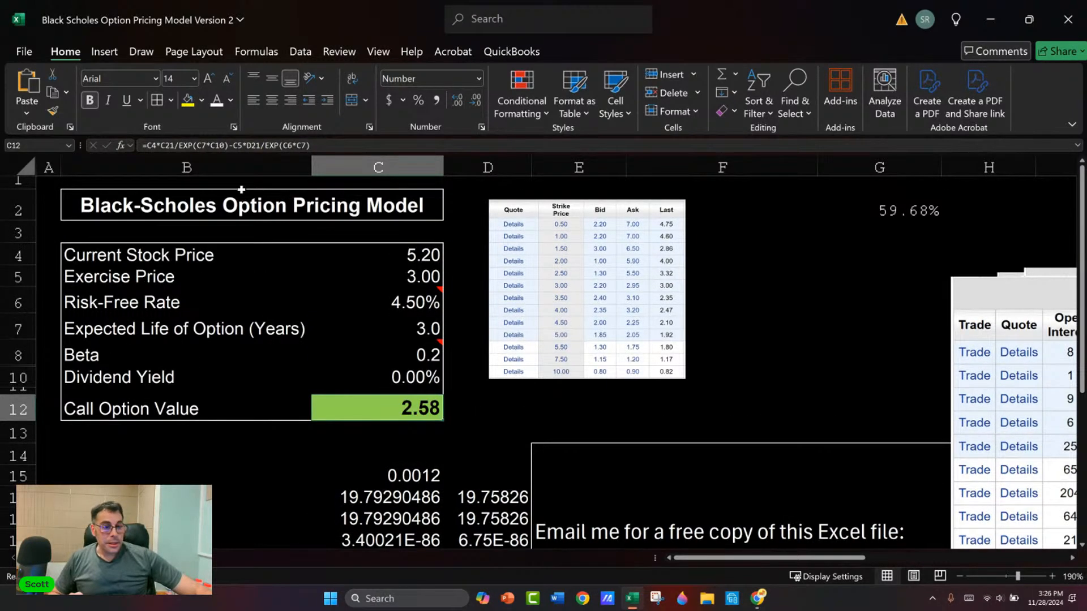
{"action": "left_click_drag", "start_coordinate": [182, 144], "coordinate": [224, 146]}
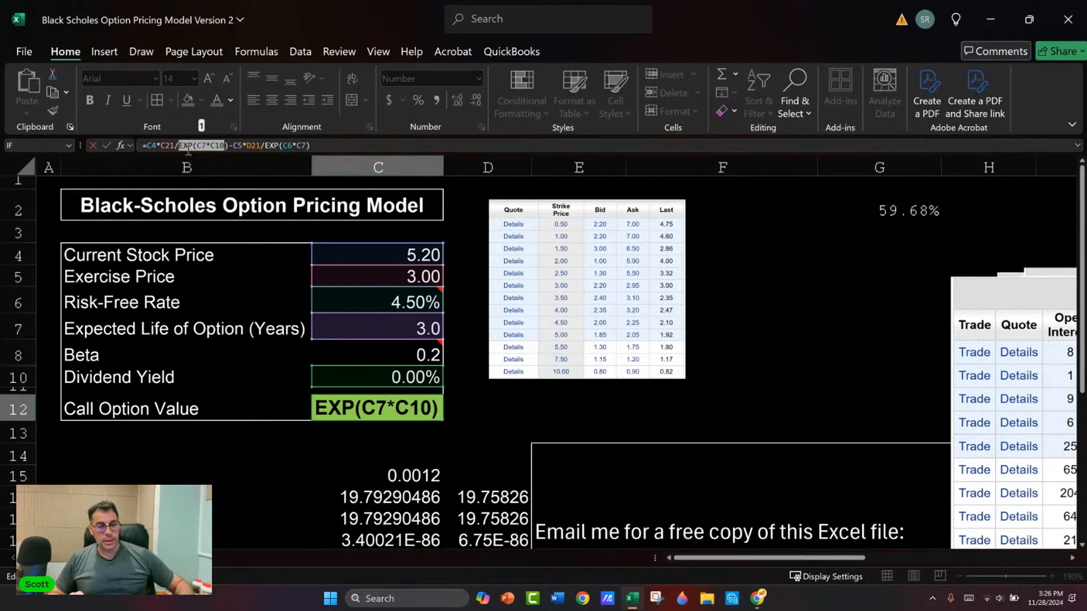
{"action": "key", "text": "Escape"}
Step: Switch to Chrome and search Google for "exp function excel" from the Grab Holdings page
{"action": "key", "text": "alt"}
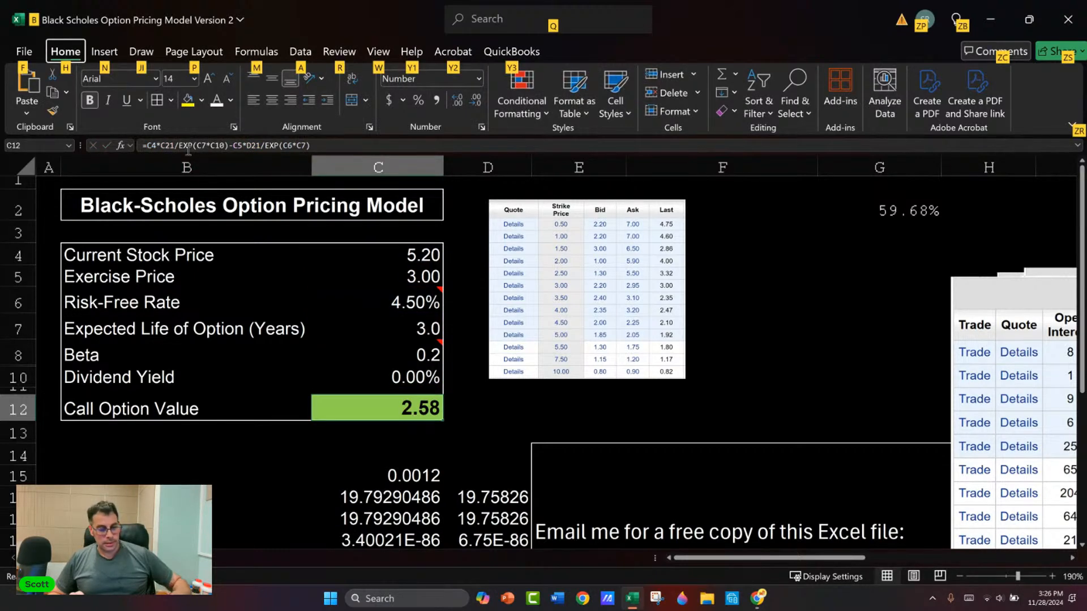
{"action": "key", "text": "alt"}
{"action": "key", "text": "alt+Tab"}
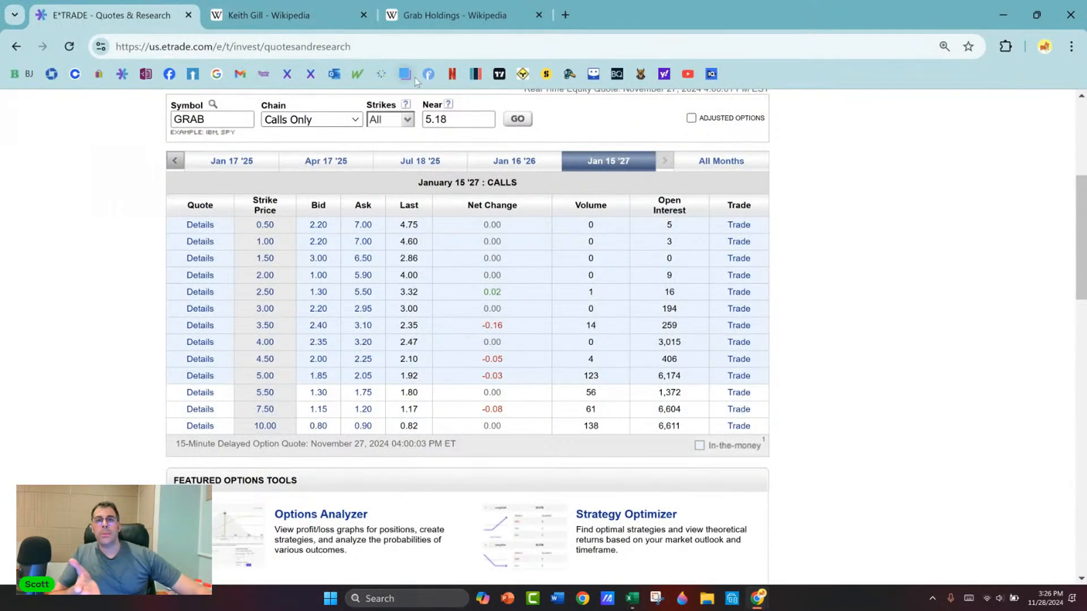
{"action": "left_click", "coordinate": [479, 23]}
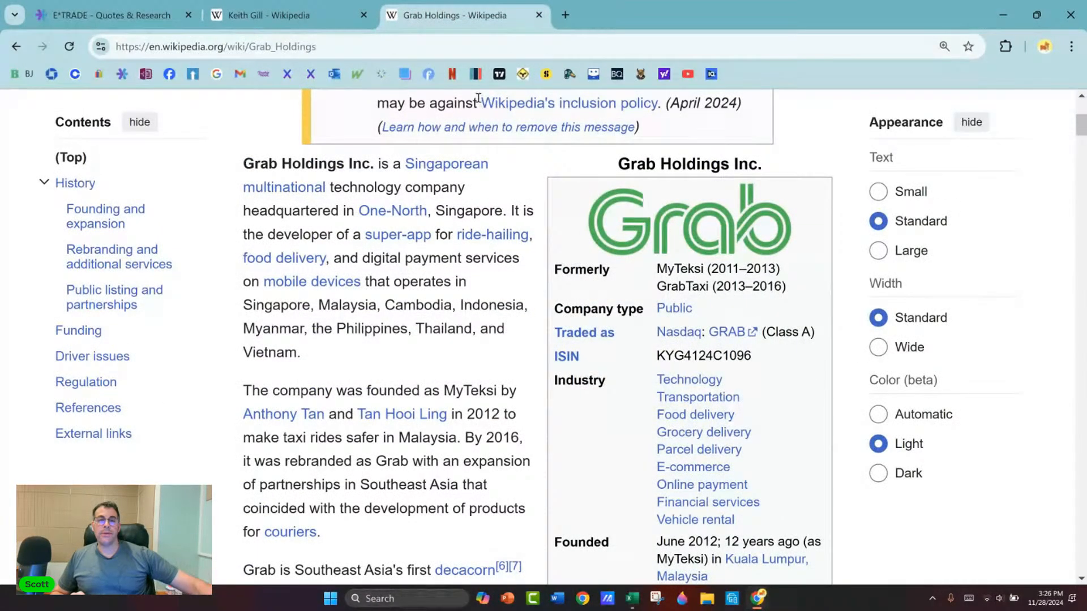
{"action": "left_click", "coordinate": [532, 47]}
{"action": "type", "text": "`"}
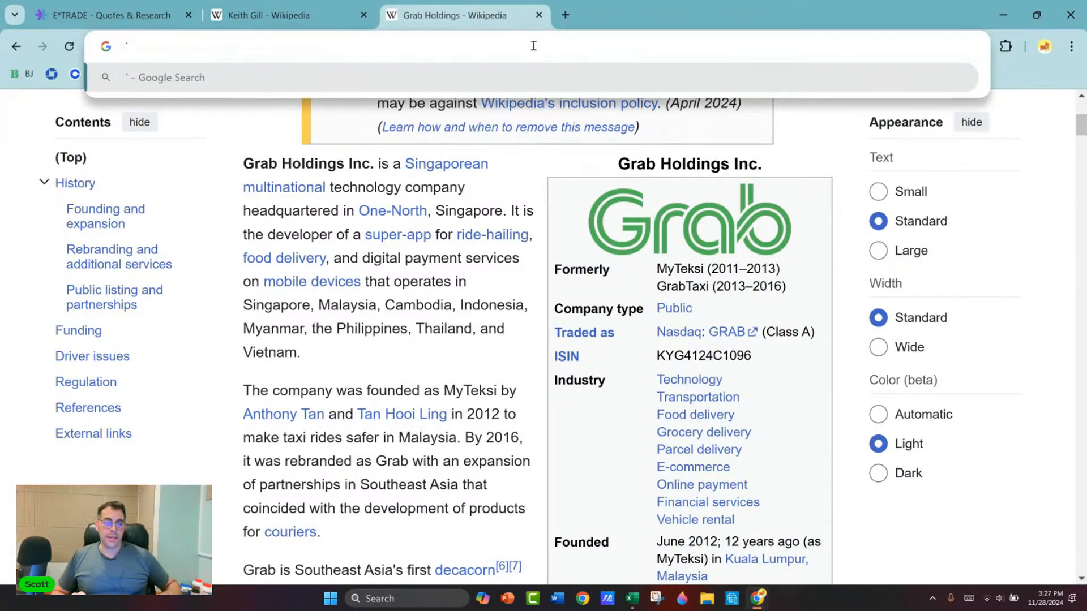
{"action": "key", "text": "alt+Tab"}
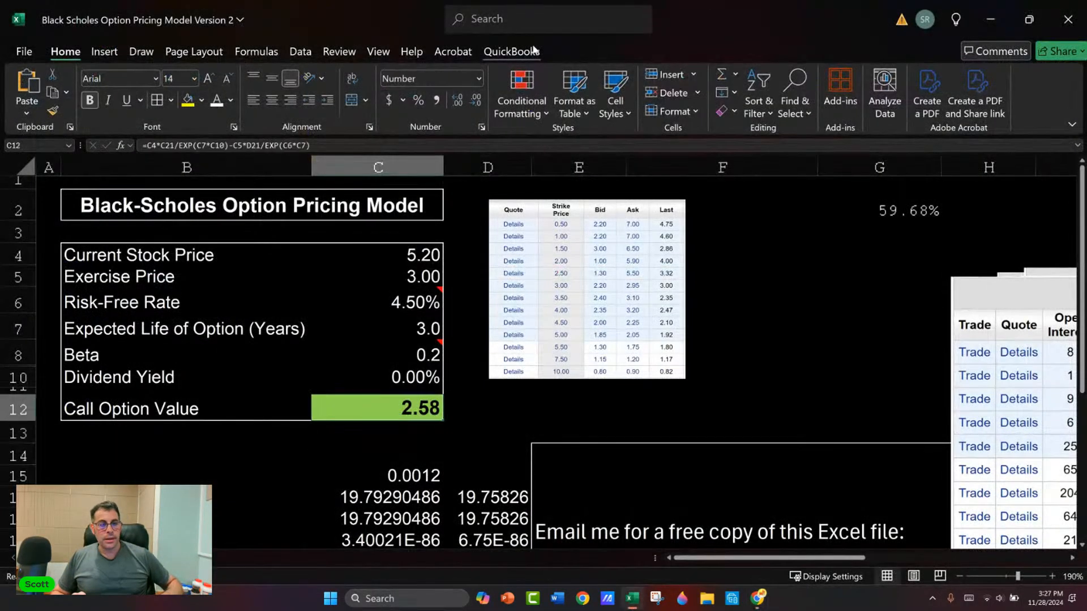
{"action": "key", "text": "alt+Tab"}
{"action": "type", "text": "`exp"}
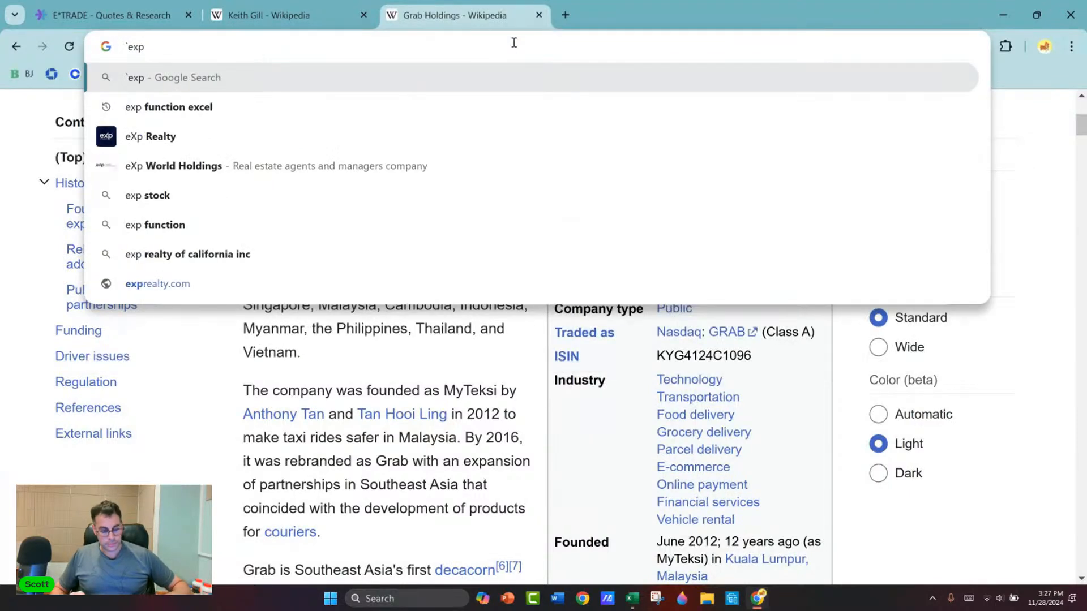
{"action": "key", "text": "Down"}
{"action": "key", "text": "Return"}
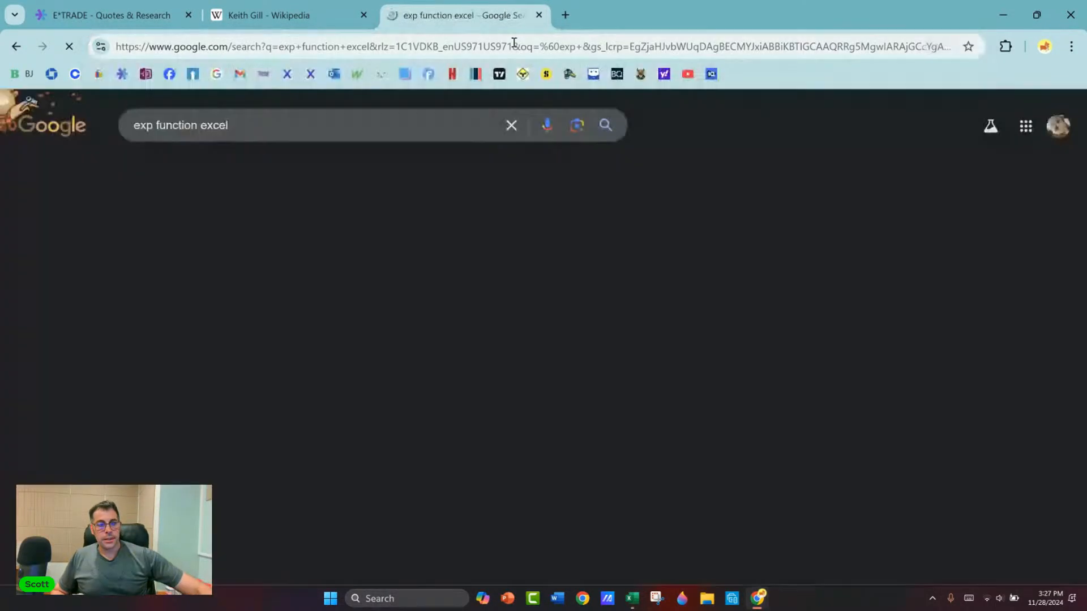
Step: Read the EXP function explanation, highlighting the sentence about the inverse of LN and the constant 2.71828
{"action": "scroll", "coordinate": [351, 252], "scroll_direction": "down", "scroll_amount": 1}
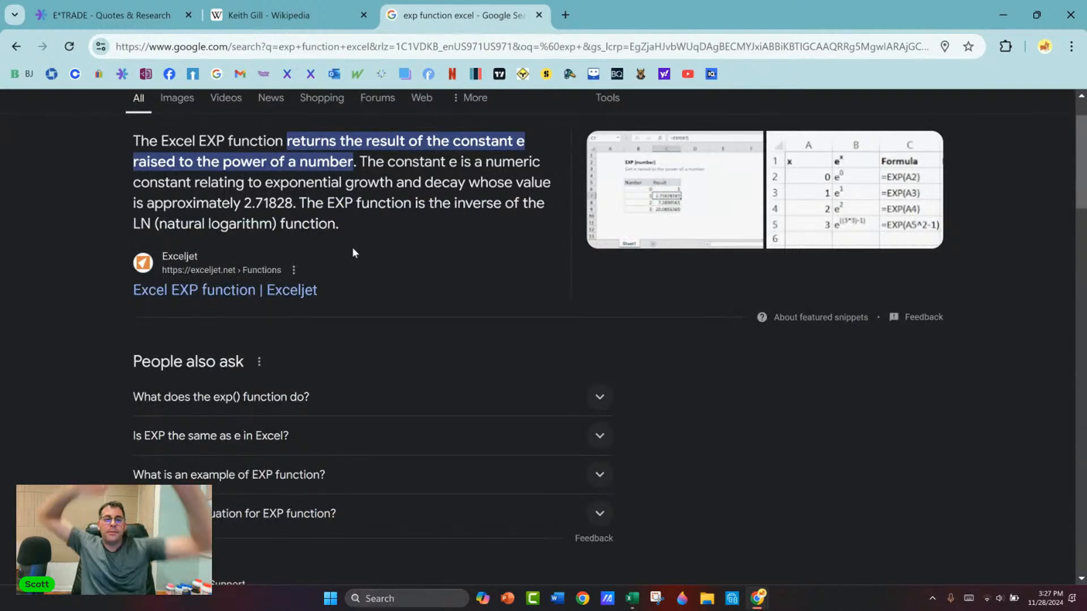
{"action": "left_click_drag", "start_coordinate": [301, 202], "coordinate": [321, 227]}
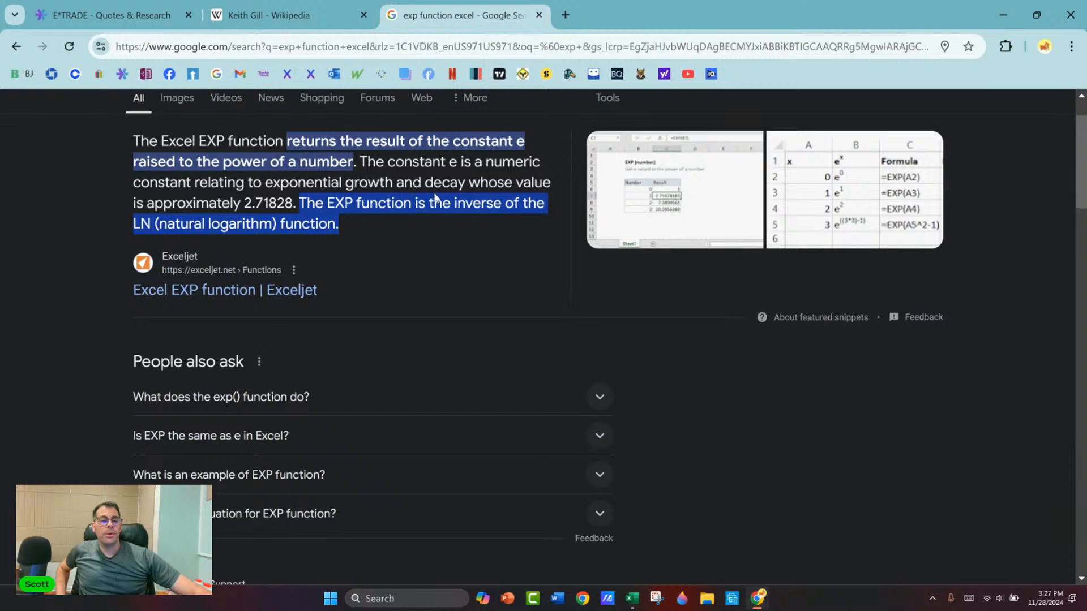
{"action": "left_click_drag", "start_coordinate": [241, 204], "coordinate": [291, 199]}
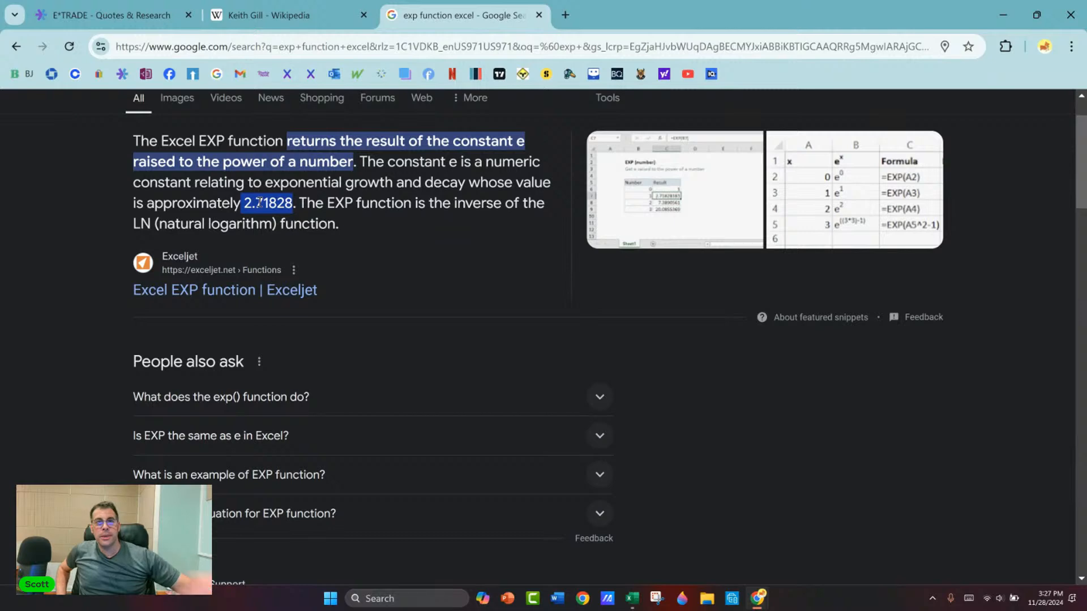
Step: Switch back to the Excel workbook and enter the heading Cash Covered Put in cell R14, below the return table
{"action": "key", "text": "alt+Tab"}
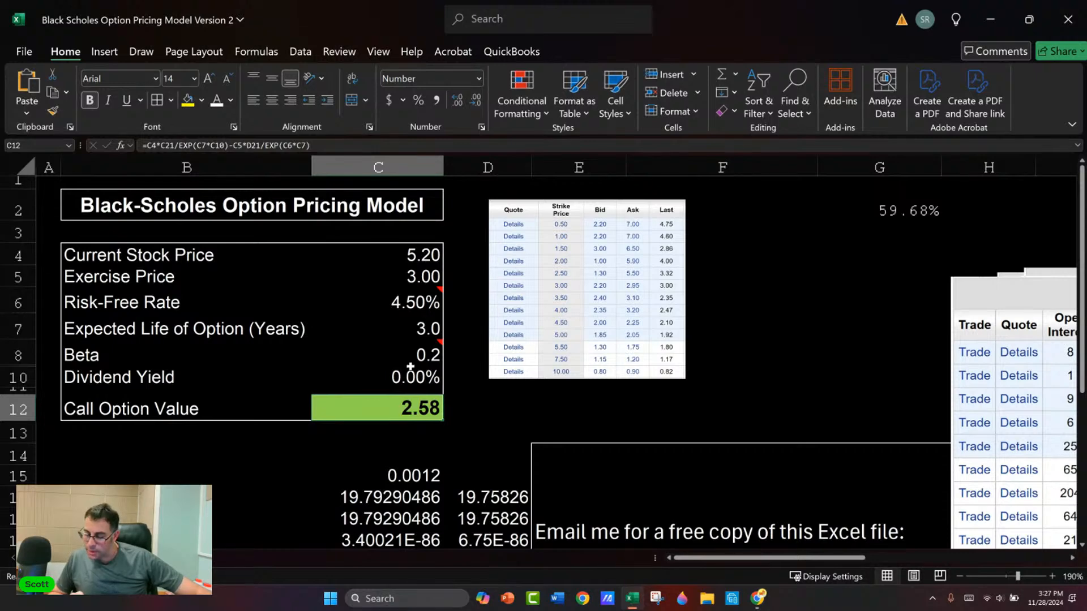
{"action": "mouse_move", "coordinate": [422, 354]}
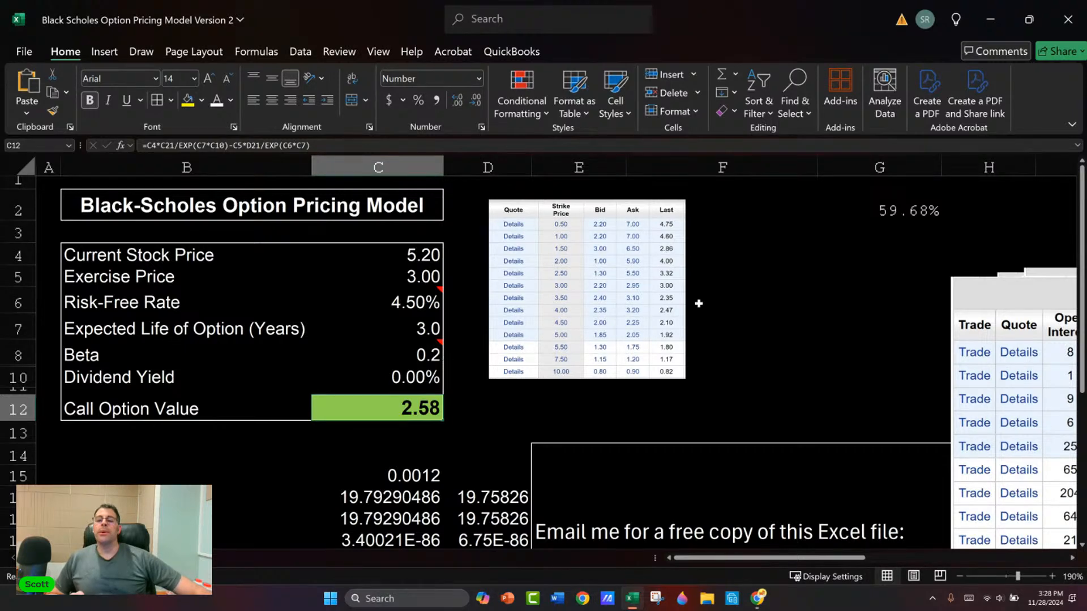
{"action": "left_click", "coordinate": [826, 294]}
{"action": "key", "text": "Right"}
{"action": "key", "text": "Right"}
{"action": "key", "text": "Right"}
{"action": "key", "text": "Right"}
{"action": "key", "text": "Right"}
{"action": "key", "text": "Right"}
{"action": "key", "text": "Right"}
{"action": "key", "text": "Right"}
{"action": "key", "text": "Right"}
{"action": "key", "text": "Right"}
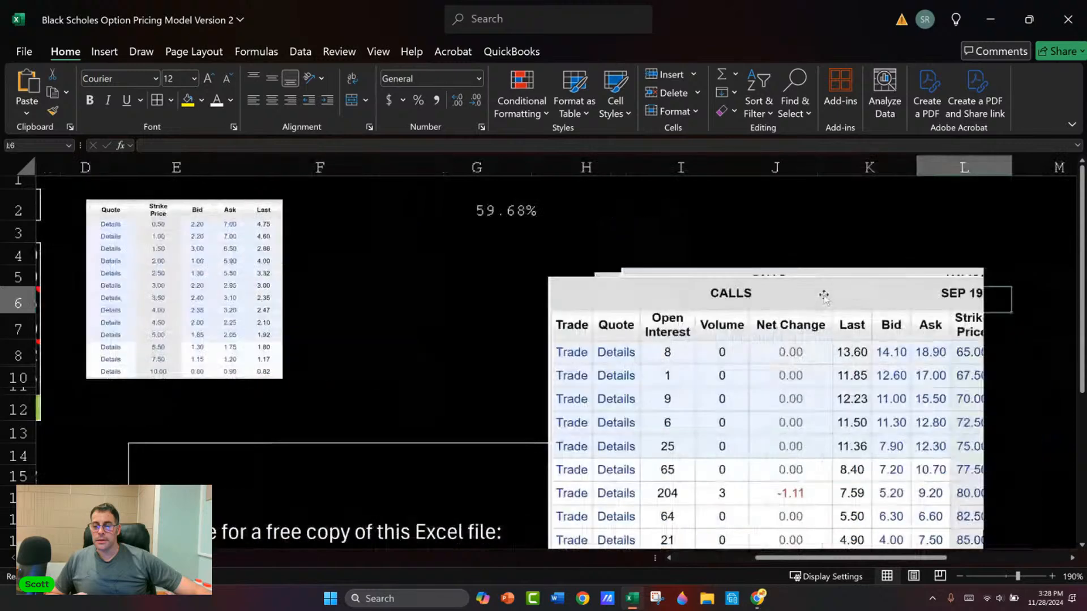
{"action": "key", "text": "Right"}
{"action": "key", "text": "Right"}
{"action": "key", "text": "Right"}
{"action": "key", "text": "Right"}
{"action": "key", "text": "Right"}
{"action": "key", "text": "Right"}
{"action": "scroll", "coordinate": [787, 283], "scroll_direction": "down", "scroll_amount": 2}
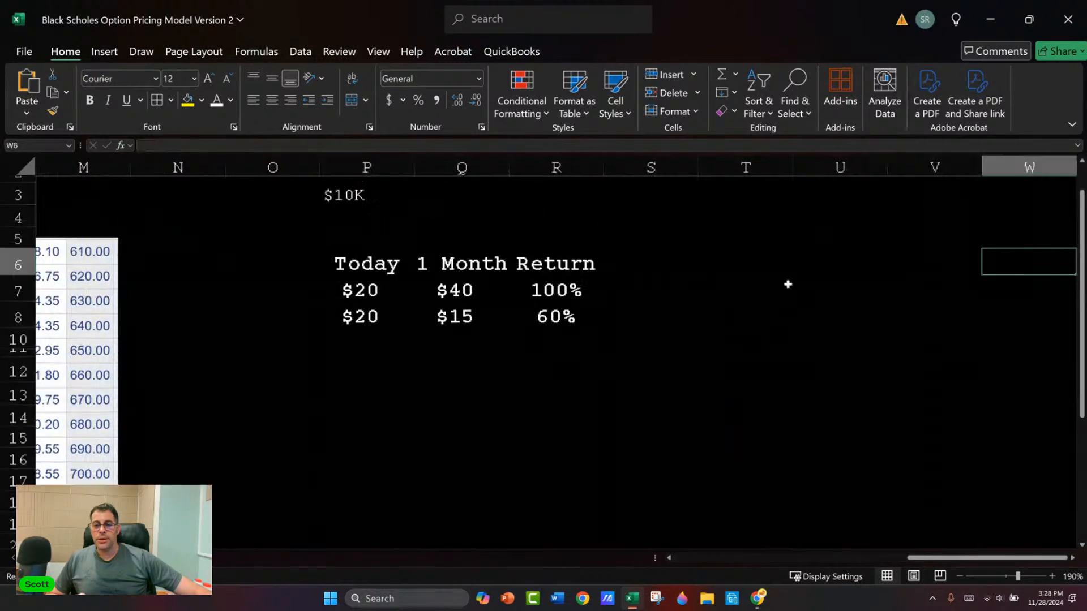
{"action": "left_click", "coordinate": [535, 327]}
{"action": "type", "text": "C"}
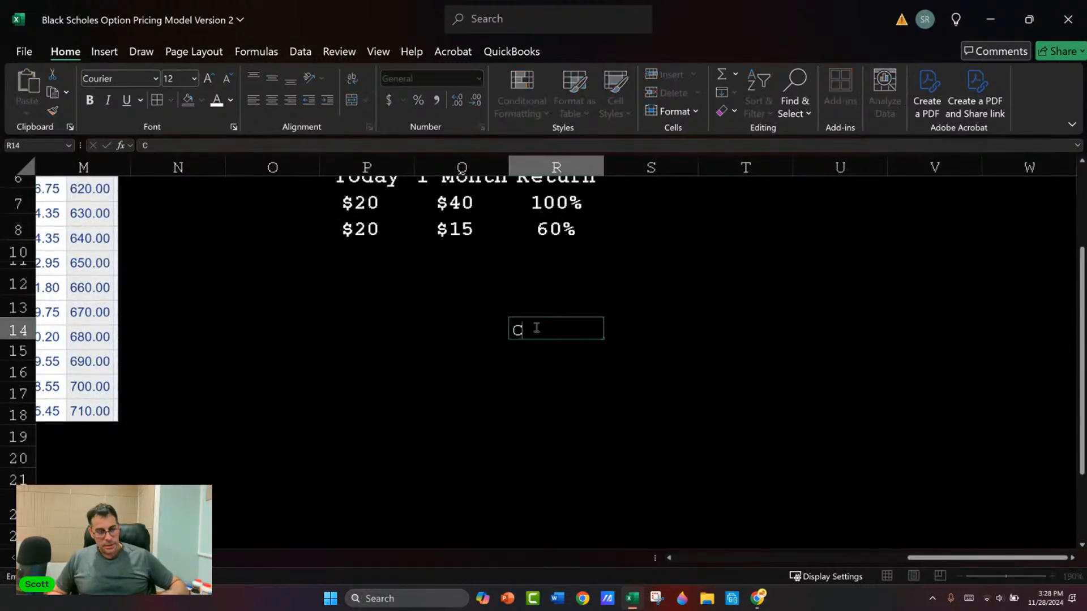
{"action": "type", "text": "ash Cover"}
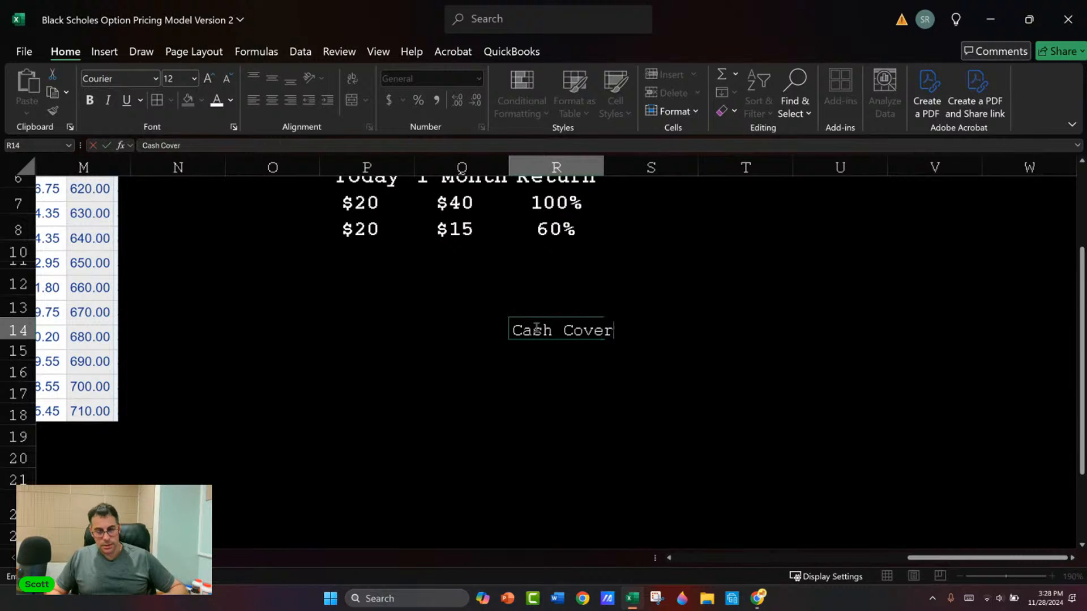
{"action": "type", "text": "ed Pu"}
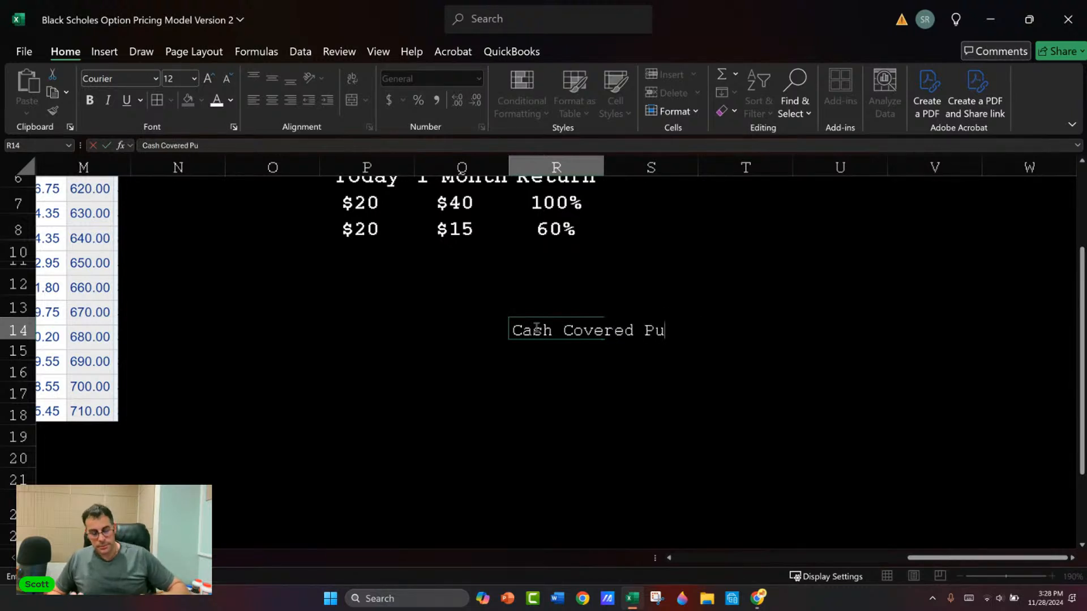
{"action": "type", "text": "t"}
{"action": "key", "text": "Return"}
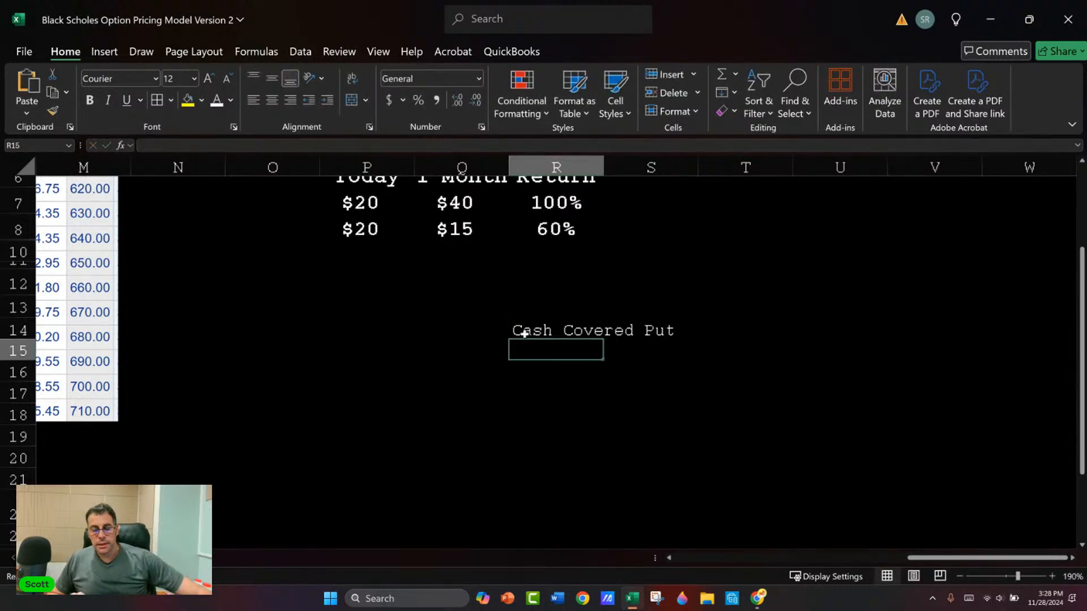
Step: Enter the labels Call in cell Q17 and Put in cell Q18 beneath the Cash Covered Put heading
{"action": "left_click", "coordinate": [499, 350]}
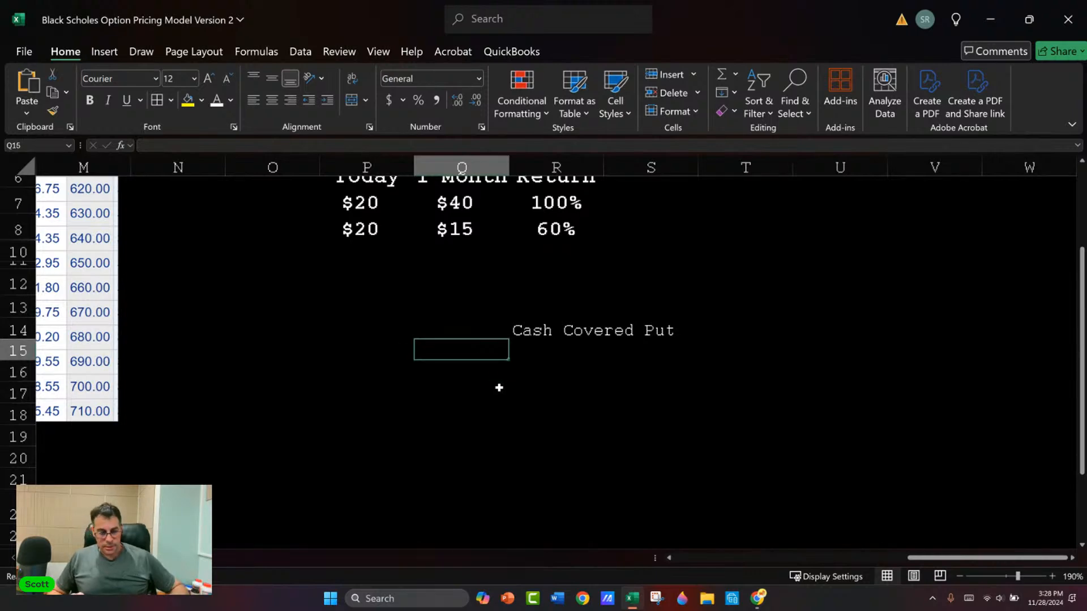
{"action": "left_click", "coordinate": [499, 387]}
{"action": "type", "text": "Call"}
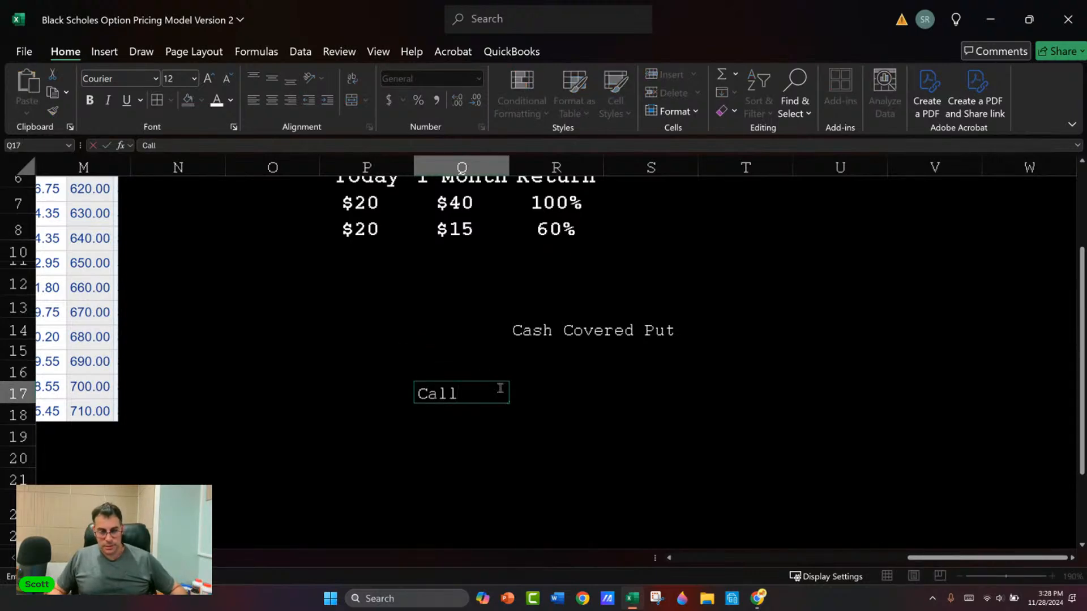
{"action": "key", "text": "Return"}
{"action": "type", "text": "Put"}
{"action": "key", "text": "Return"}
{"action": "key", "text": "Up"}
{"action": "key", "text": "Up"}
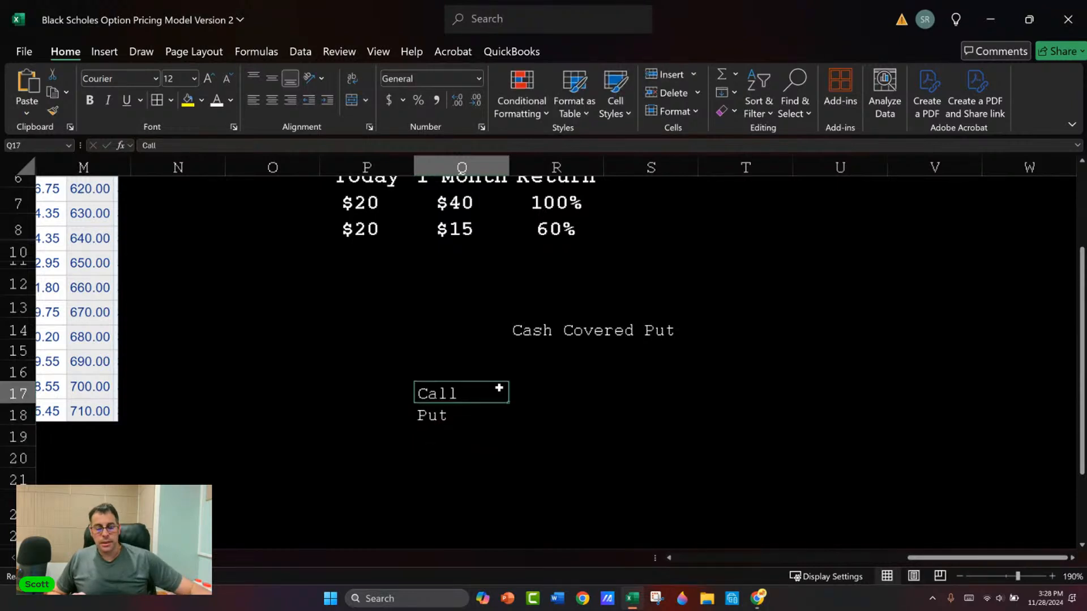
Step: Define the call in cell R17 as "Option to buy the stock at a certain price before a certain date"
{"action": "key", "text": "Right"}
{"action": "key", "text": "Up"}
{"action": "key", "text": "Down"}
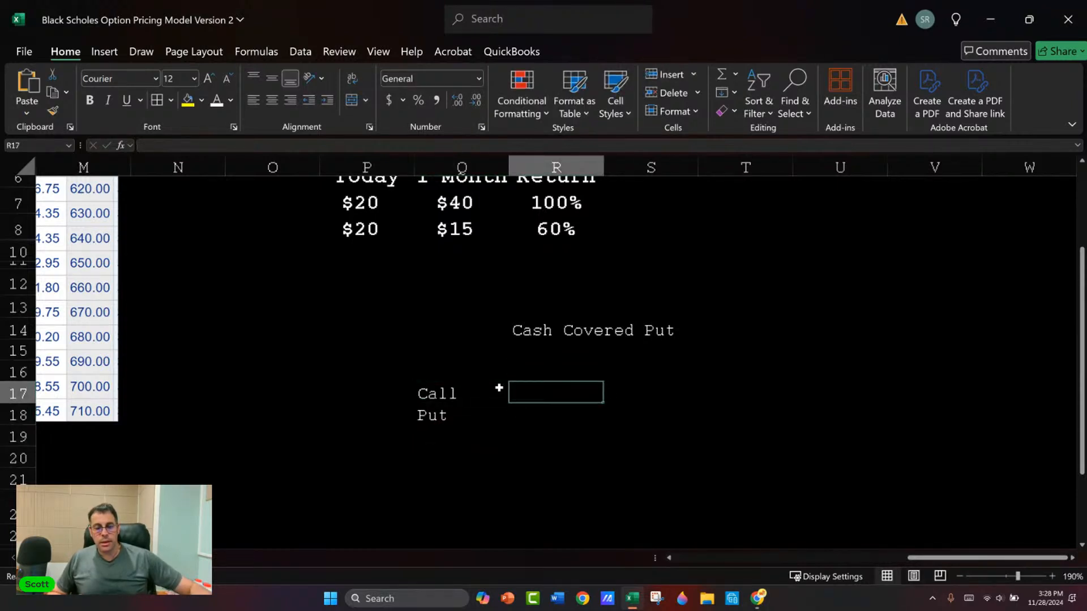
{"action": "type", "text": "Option to buy t"}
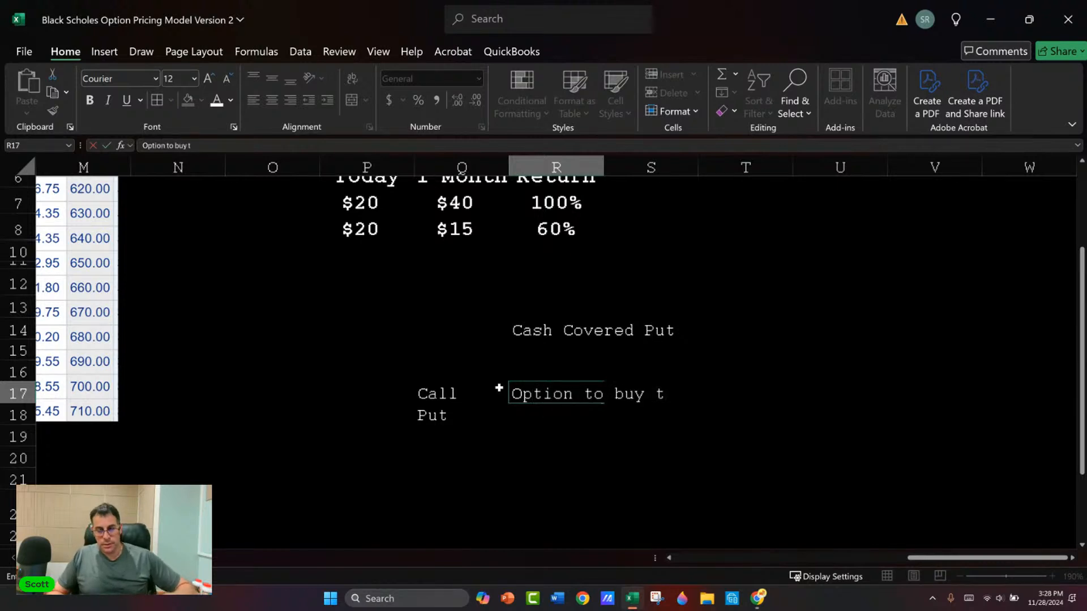
{"action": "type", "text": "he stock as a"}
{"action": "type", "text": " a ce"}
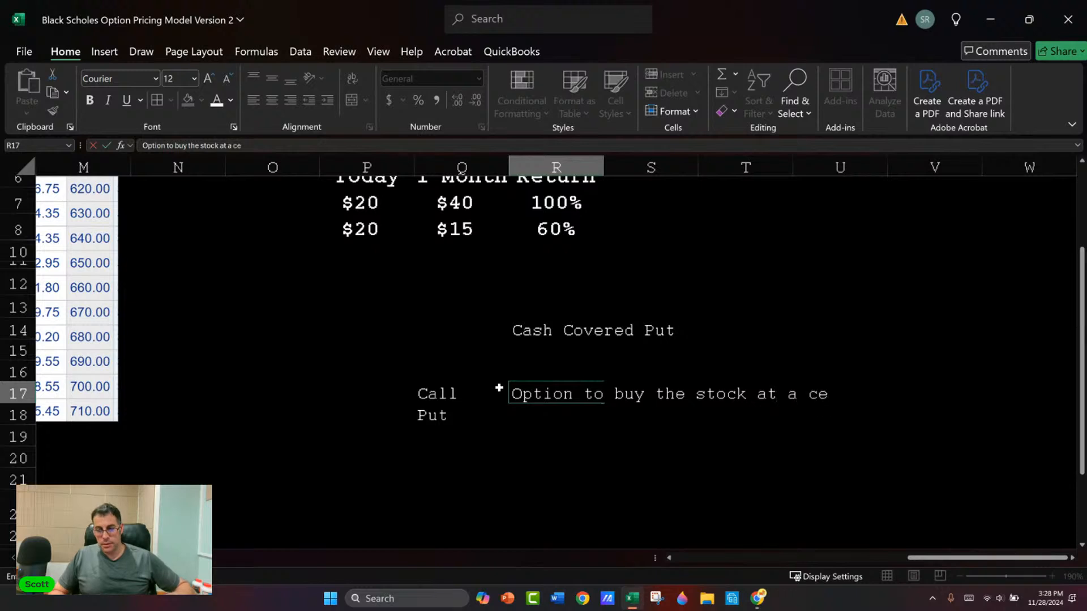
{"action": "type", "text": "rtain price"}
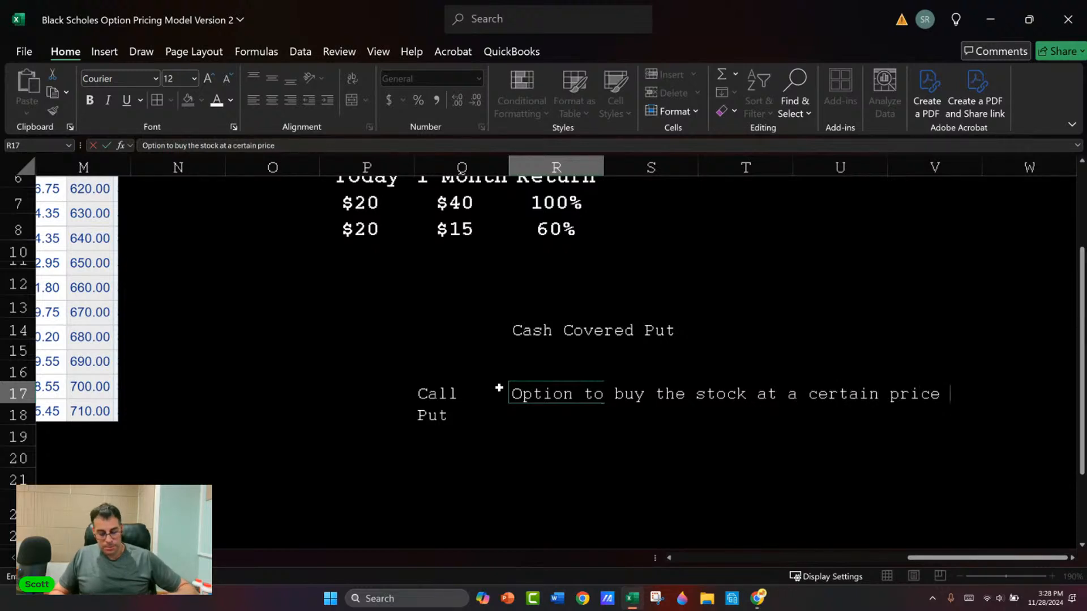
{"action": "type", "text": " before a certain dat"}
{"action": "key", "text": "Return"}
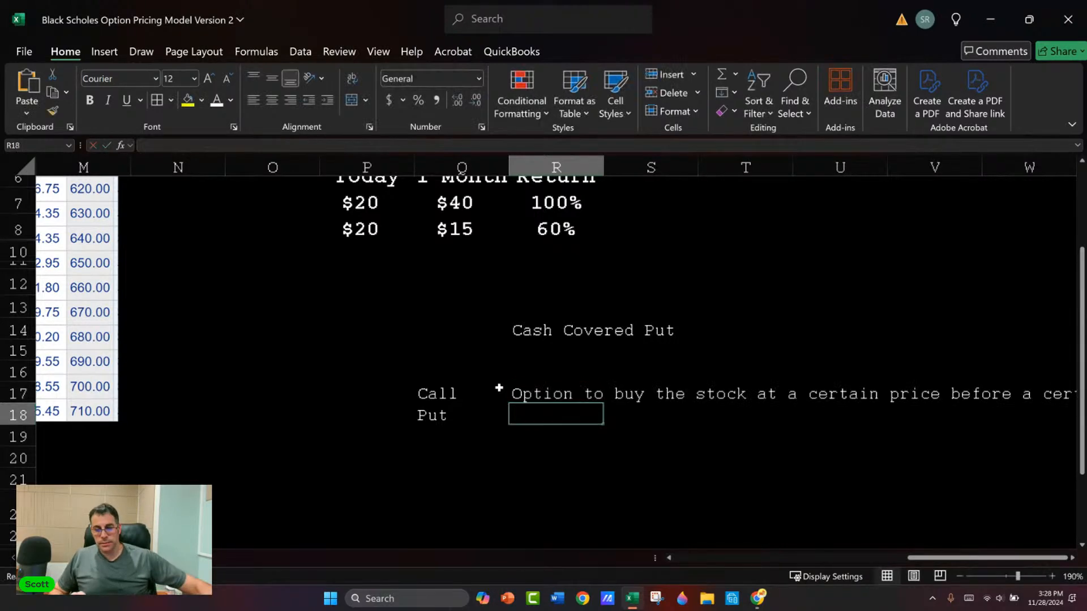
Step: Look over the pricing model and the option quote pictures already placed across the worksheet
{"action": "key", "text": "Right"}
{"action": "key", "text": "Right"}
{"action": "key", "text": "Right"}
{"action": "key", "text": "Right"}
{"action": "key", "text": "Right"}
{"action": "key", "text": "Right"}
{"action": "left_click", "coordinate": [174, 301]}
{"action": "key", "text": "Left"}
{"action": "key", "text": "Left"}
{"action": "key", "text": "Left"}
{"action": "key", "text": "Left"}
{"action": "key", "text": "Left"}
{"action": "key", "text": "Left"}
{"action": "key", "text": "Left"}
{"action": "key", "text": "Left"}
{"action": "key", "text": "Left"}
{"action": "key", "text": "Left"}
{"action": "key", "text": "Left"}
{"action": "key", "text": "Left"}
{"action": "key", "text": "Left"}
{"action": "key", "text": "Left"}
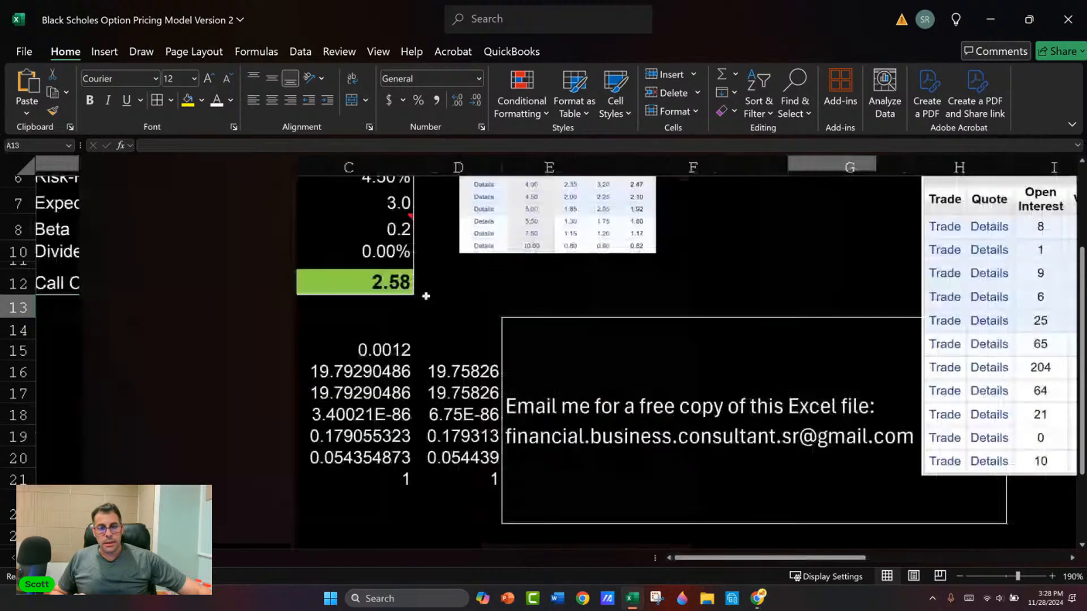
{"action": "left_click", "coordinate": [605, 298]}
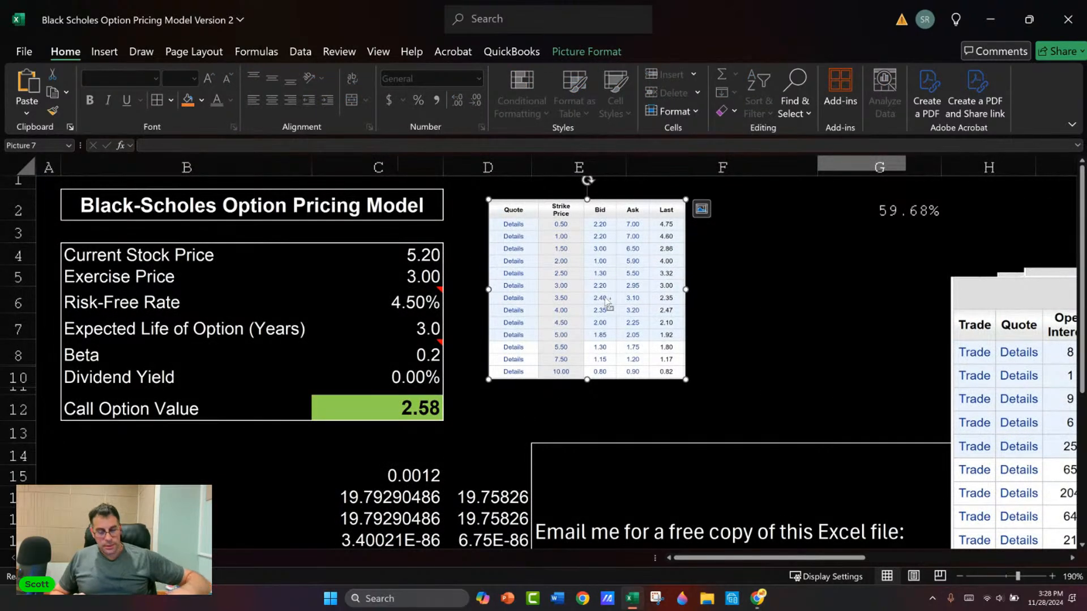
{"action": "left_click", "coordinate": [719, 311]}
{"action": "key", "text": "Right"}
{"action": "key", "text": "Right"}
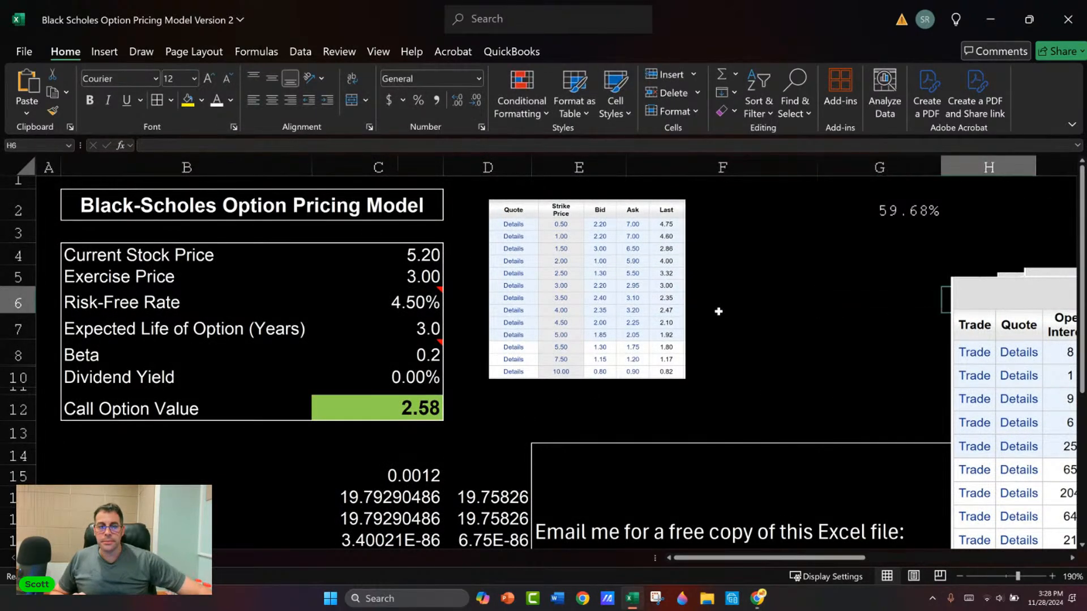
{"action": "key", "text": "Right"}
{"action": "key", "text": "Right"}
{"action": "key", "text": "Right"}
{"action": "key", "text": "Right"}
{"action": "key", "text": "Right"}
{"action": "key", "text": "Right"}
{"action": "key", "text": "Right"}
{"action": "key", "text": "Right"}
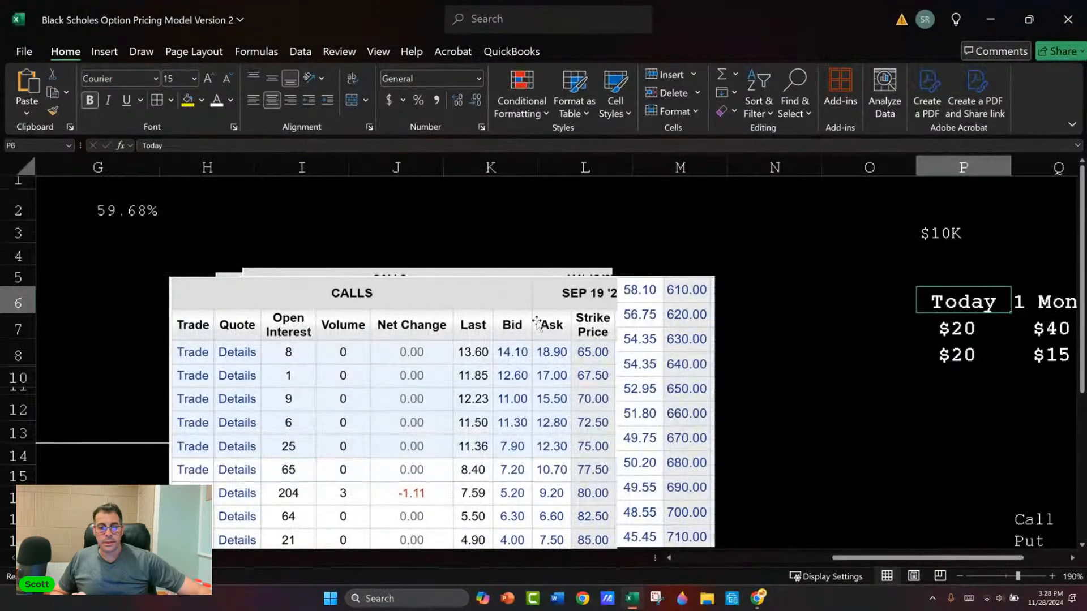
{"action": "left_click_drag", "start_coordinate": [440, 330], "coordinate": [382, 319]}
Step: Switch to the E*TRADE page in Chrome and display both calls and puts in the GRAB Jan 15 '27 option chain
{"action": "key", "text": "alt+Tab"}
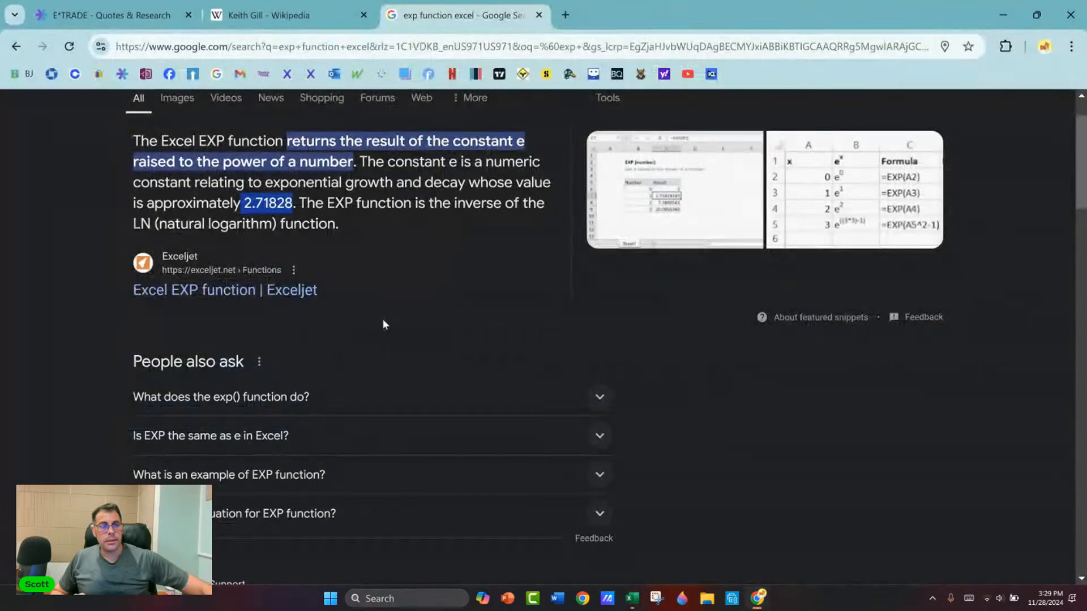
{"action": "left_click", "coordinate": [102, 15]}
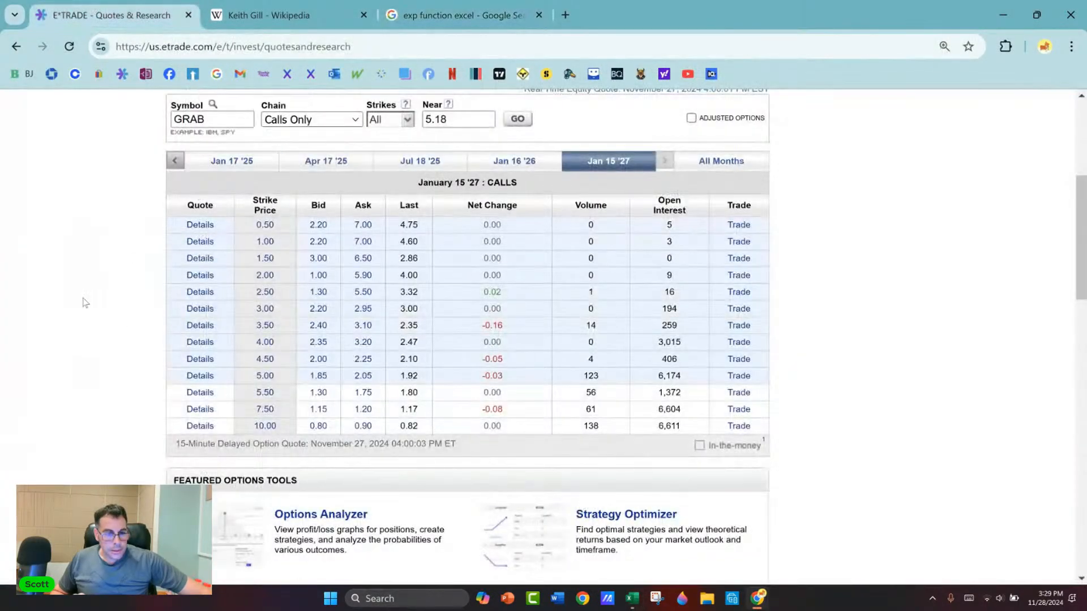
{"action": "left_click", "coordinate": [355, 121]}
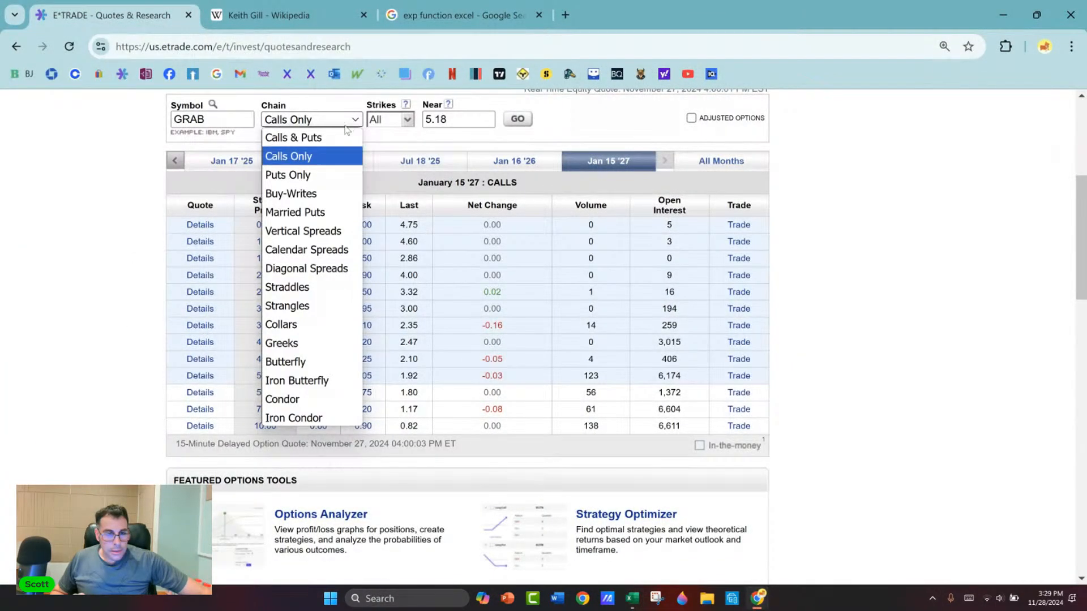
{"action": "left_click", "coordinate": [346, 134]}
{"action": "left_click", "coordinate": [521, 122]}
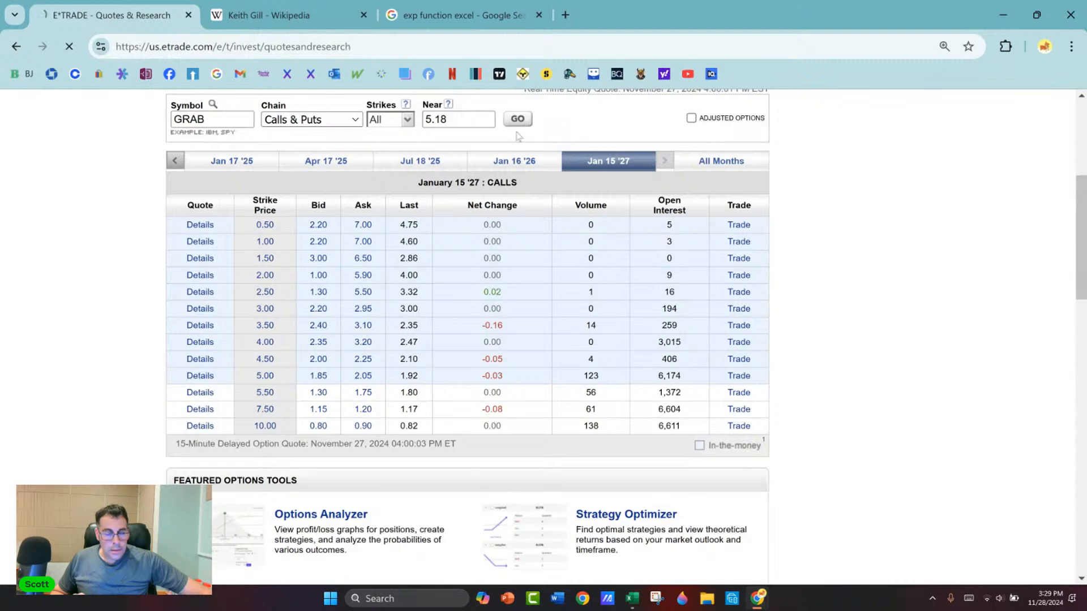
{"action": "scroll", "coordinate": [90, 266], "scroll_direction": "down", "scroll_amount": 5}
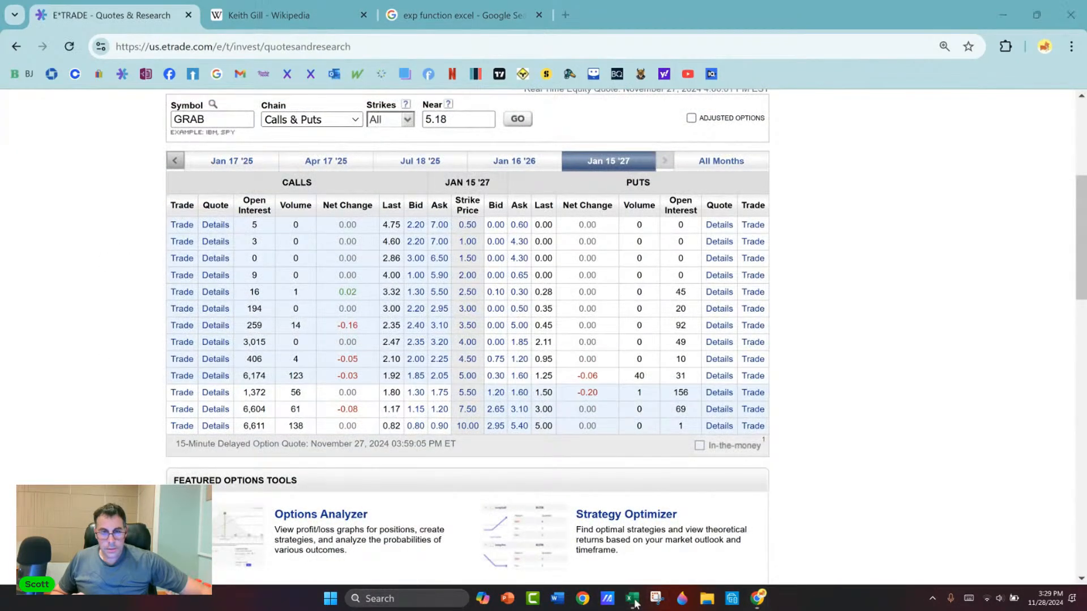
{"action": "left_click", "coordinate": [656, 598]}
{"action": "left_click", "coordinate": [637, 9]}
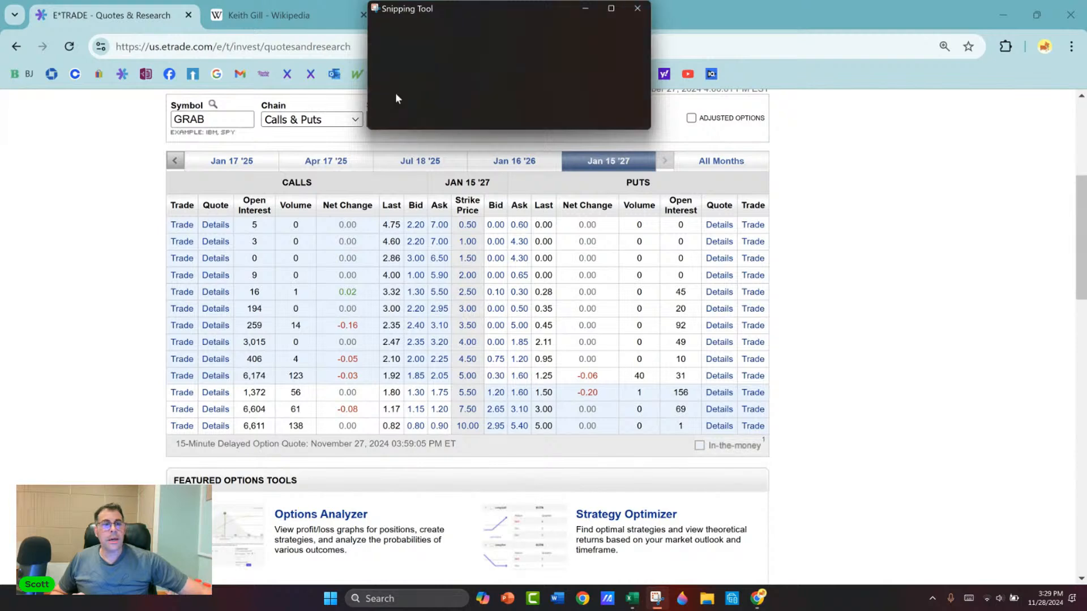
{"action": "scroll", "coordinate": [49, 219], "scroll_direction": "up", "scroll_amount": 2}
{"action": "scroll", "coordinate": [136, 331], "scroll_direction": "down", "scroll_amount": 3}
{"action": "scroll", "coordinate": [136, 333], "scroll_direction": "up", "scroll_amount": 1}
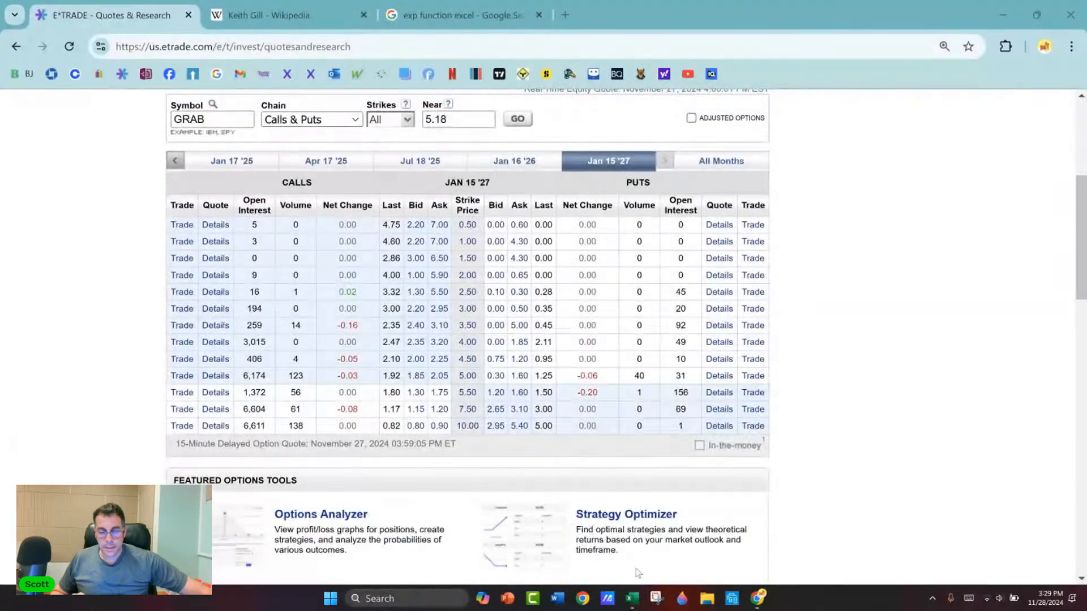
Step: Capture the GRAB Jan 15 '27 calls and puts table with Snipping Tool
{"action": "left_click", "coordinate": [655, 598]}
{"action": "left_click", "coordinate": [396, 32]}
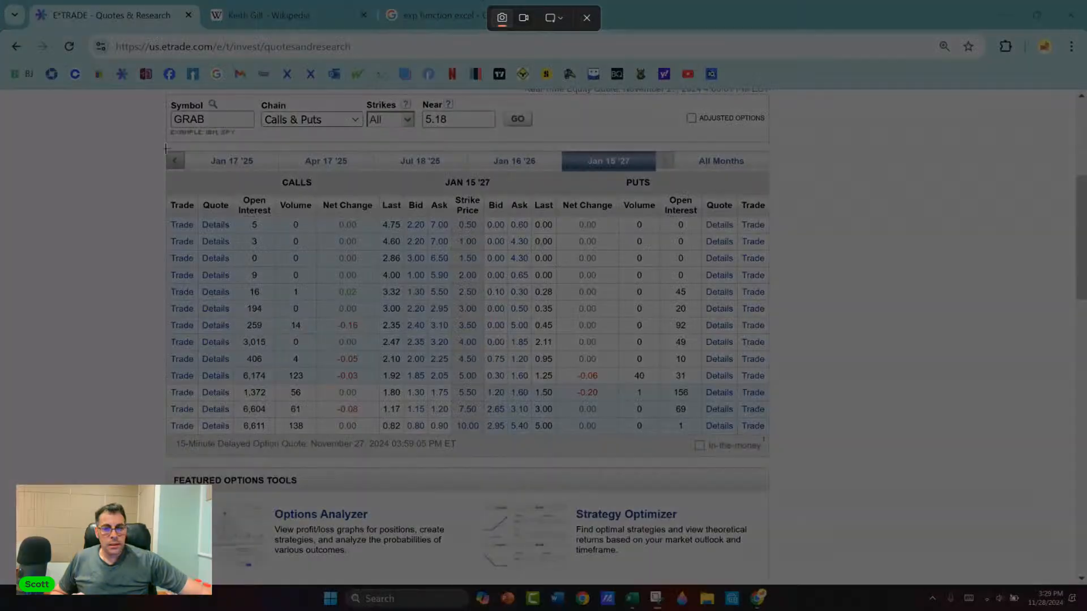
{"action": "left_click_drag", "start_coordinate": [166, 148], "coordinate": [769, 440]}
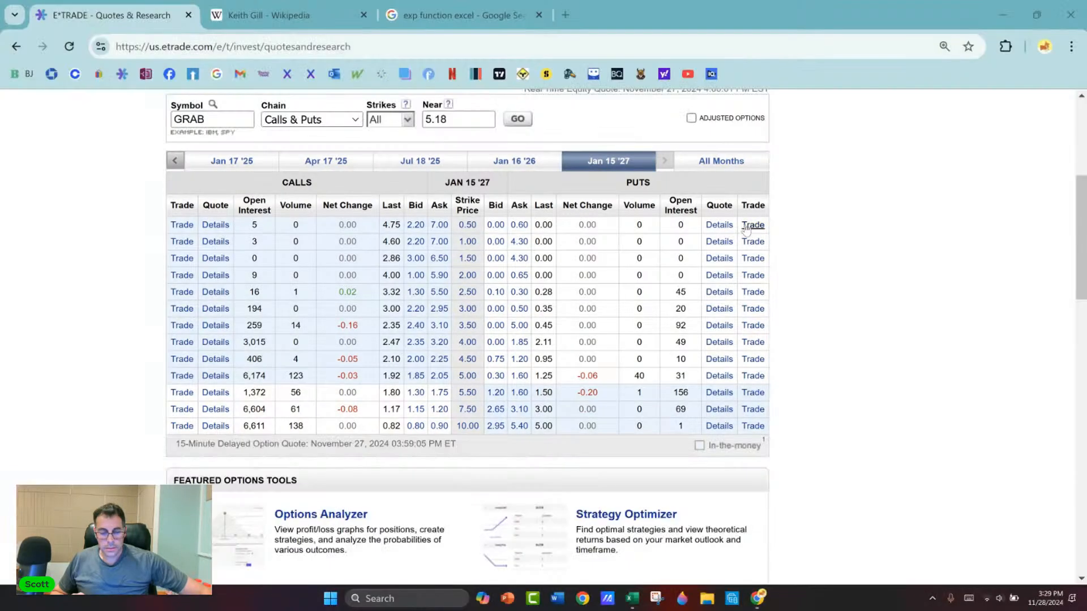
Step: Paste the captured option table into the Excel sheet, enlarge it, and place it below the Call and Put notes
{"action": "left_click", "coordinate": [1003, 15]}
{"action": "key", "text": "Right"}
{"action": "key", "text": "Right"}
{"action": "key", "text": "Right"}
{"action": "key", "text": "Right"}
{"action": "key", "text": "Right"}
{"action": "key", "text": "Right"}
{"action": "key", "text": "Right"}
{"action": "key", "text": "Right"}
{"action": "key", "text": "Right"}
{"action": "key", "text": "Right"}
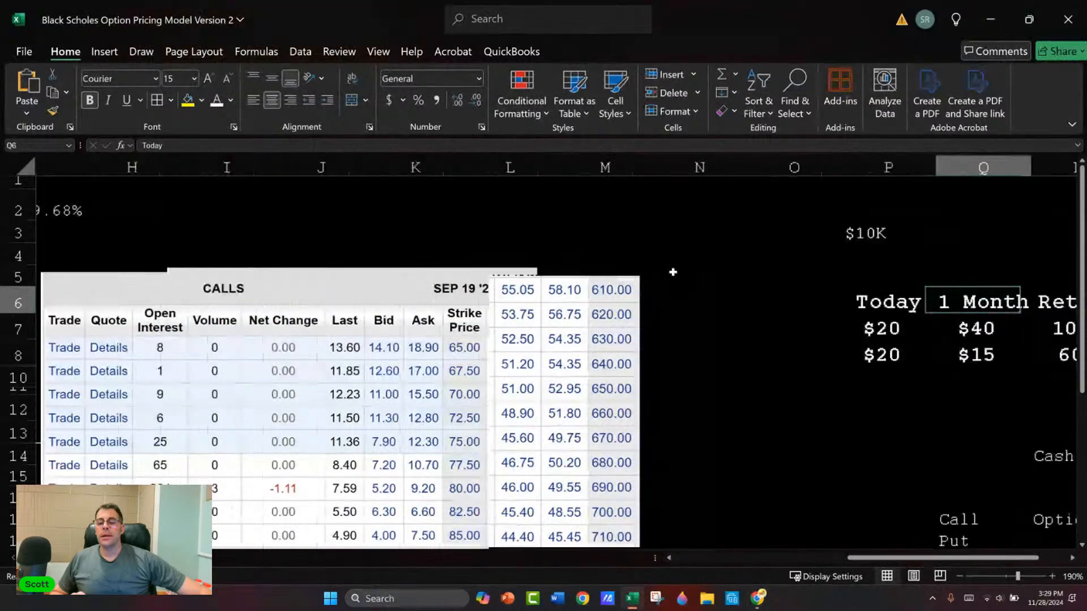
{"action": "scroll", "coordinate": [628, 263], "scroll_direction": "down", "scroll_amount": 3}
{"action": "scroll", "coordinate": [630, 265], "scroll_direction": "down", "scroll_amount": 1}
{"action": "left_click", "coordinate": [323, 361]}
{"action": "key", "text": "ctrl+v"}
{"action": "left_click_drag", "start_coordinate": [323, 362], "coordinate": [534, 444]}
{"action": "left_click_drag", "start_coordinate": [714, 458], "coordinate": [238, 320]}
{"action": "scroll", "coordinate": [330, 323], "scroll_direction": "up", "scroll_amount": 2}
{"action": "left_click_drag", "start_coordinate": [252, 436], "coordinate": [302, 421]}
{"action": "left_click", "coordinate": [286, 352]}
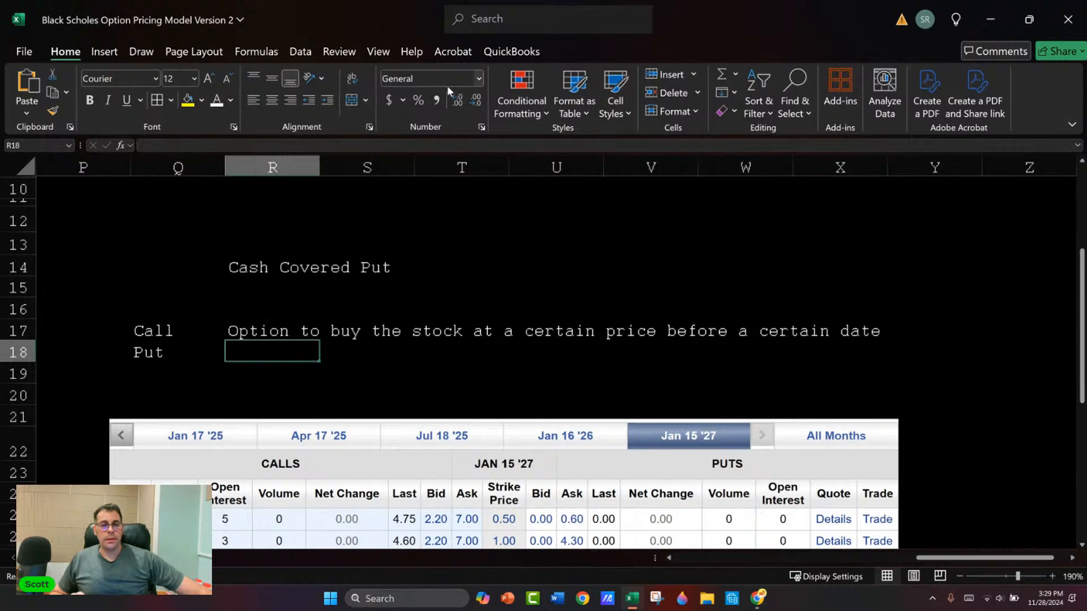
Step: Set Excel to full-screen mode and shift the option table picture slightly so the whole chain fits in view
{"action": "left_click", "coordinate": [1072, 124]}
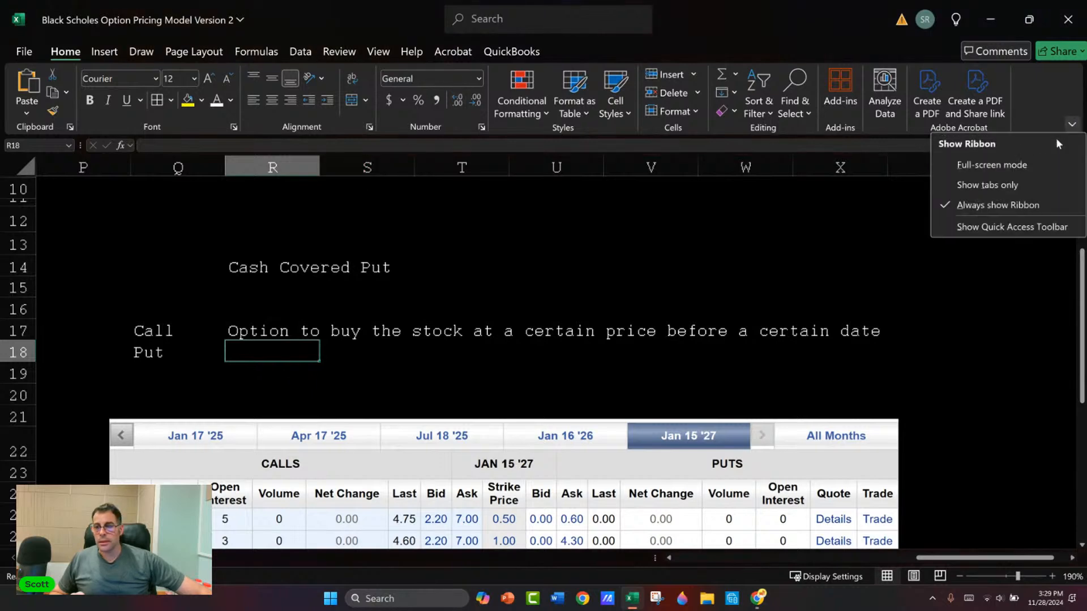
{"action": "left_click", "coordinate": [1038, 163]}
{"action": "scroll", "coordinate": [502, 212], "scroll_direction": "down", "scroll_amount": 1}
{"action": "scroll", "coordinate": [503, 210], "scroll_direction": "down", "scroll_amount": 1}
{"action": "left_click_drag", "start_coordinate": [330, 293], "coordinate": [312, 280]}
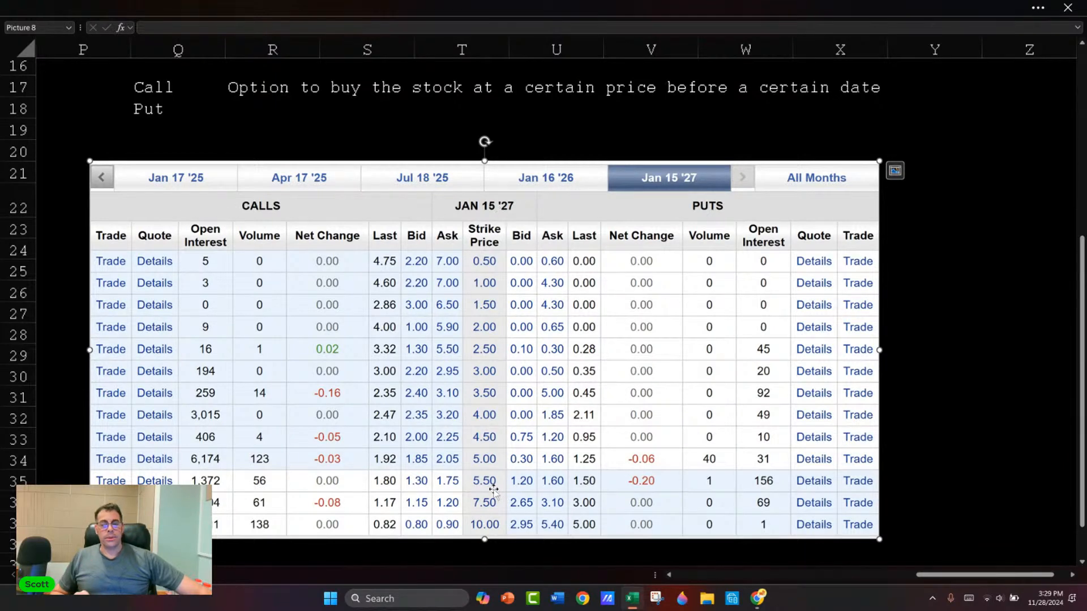
{"action": "left_click", "coordinate": [925, 214]}
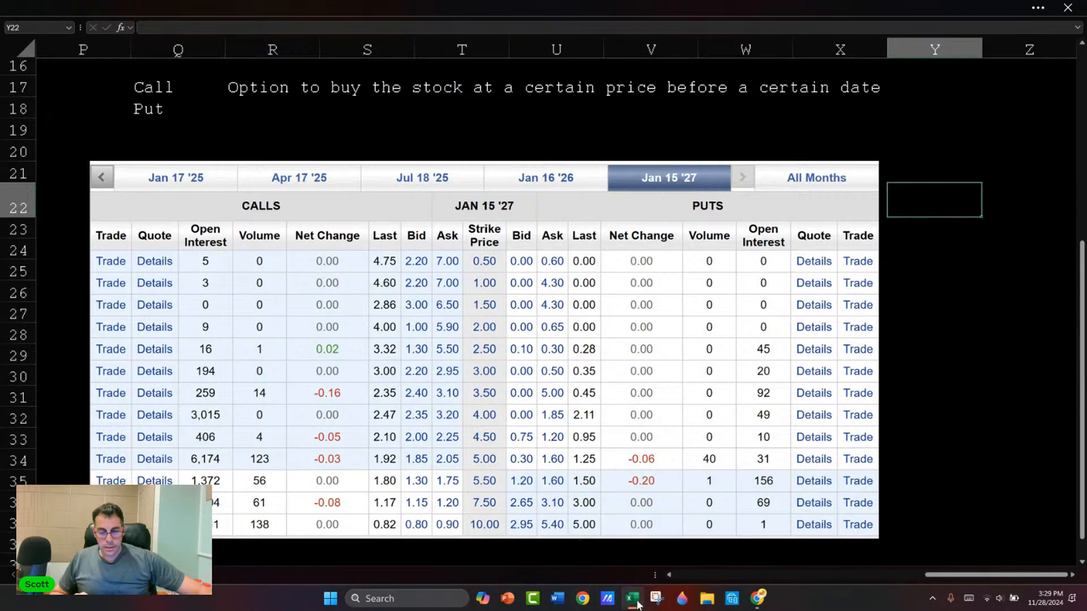
Step: Capture the enlarged calls and puts table from the worksheet with Snipping Tool
{"action": "left_click", "coordinate": [656, 598]}
{"action": "left_click", "coordinate": [394, 31]}
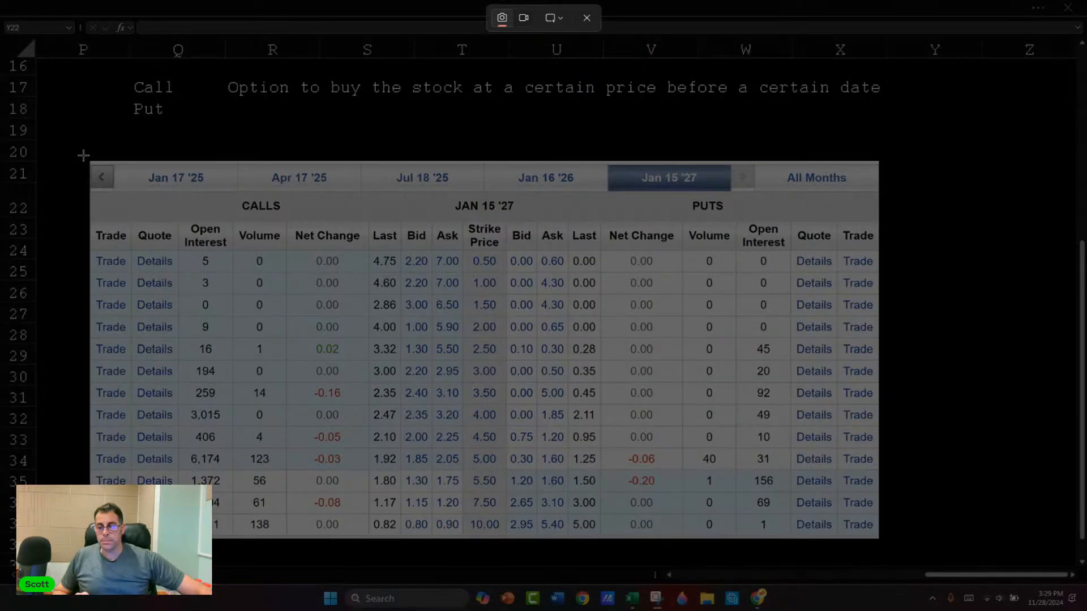
{"action": "left_click_drag", "start_coordinate": [83, 155], "coordinate": [897, 556]}
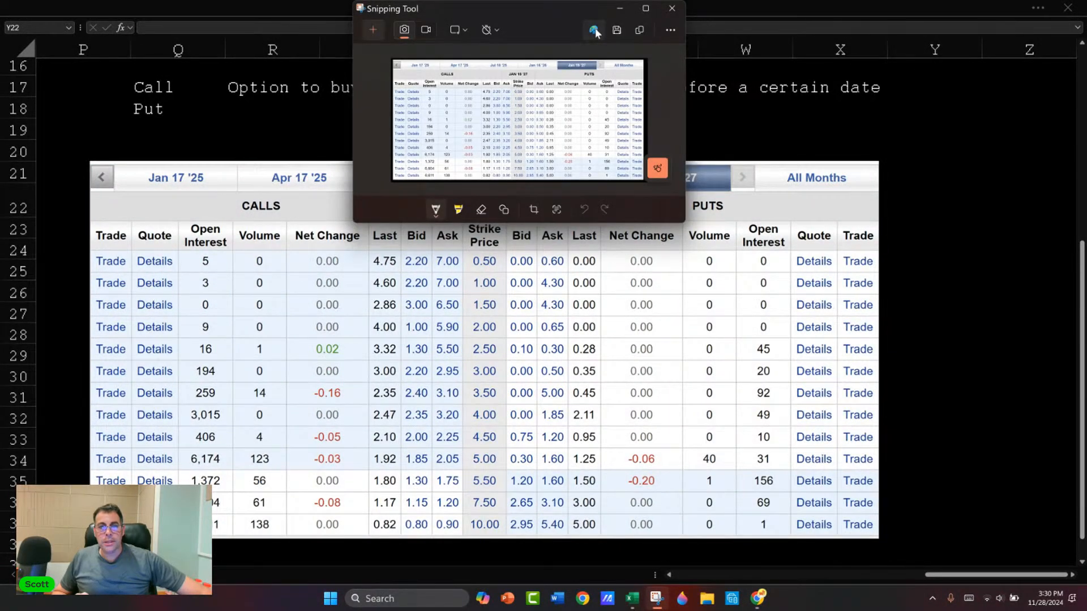
Step: Open the captured option table in Paint and draw a thick red vertical line down the Strike Price column
{"action": "left_click", "coordinate": [593, 29]}
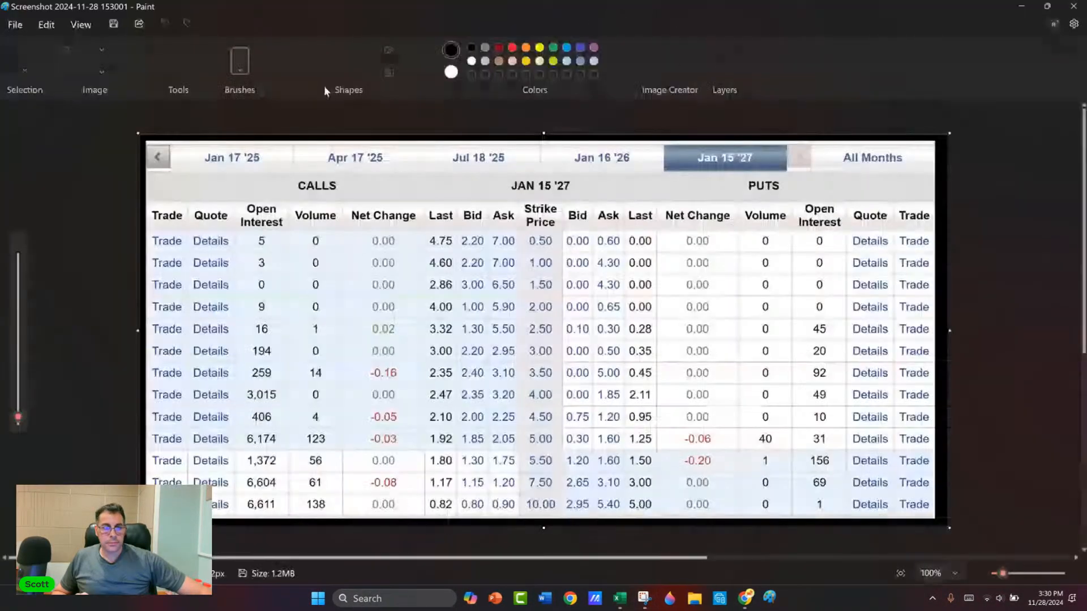
{"action": "left_click", "coordinate": [276, 50]}
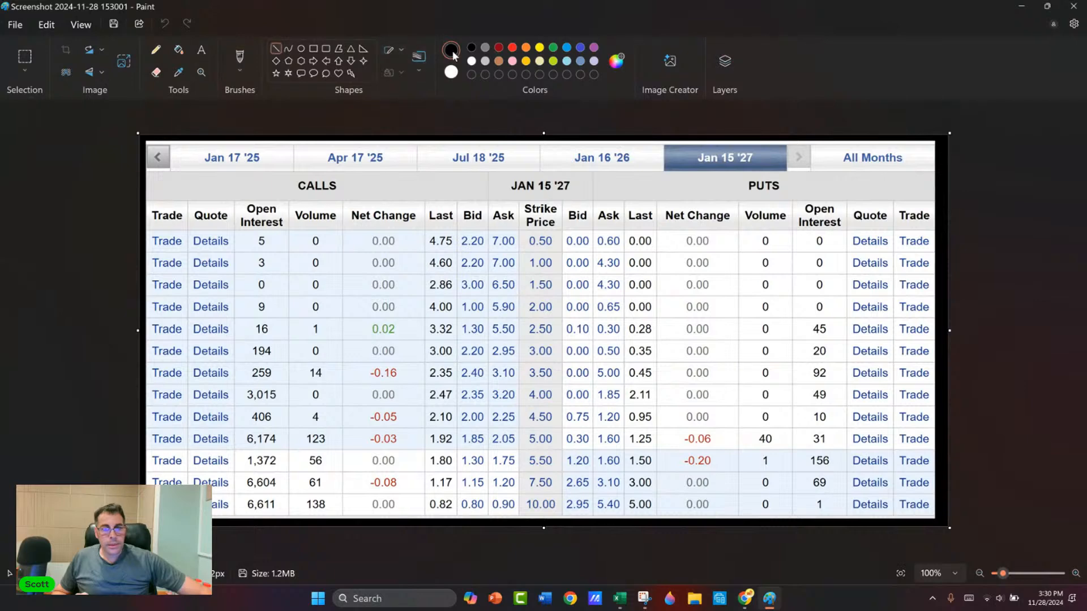
{"action": "left_click", "coordinate": [512, 48]}
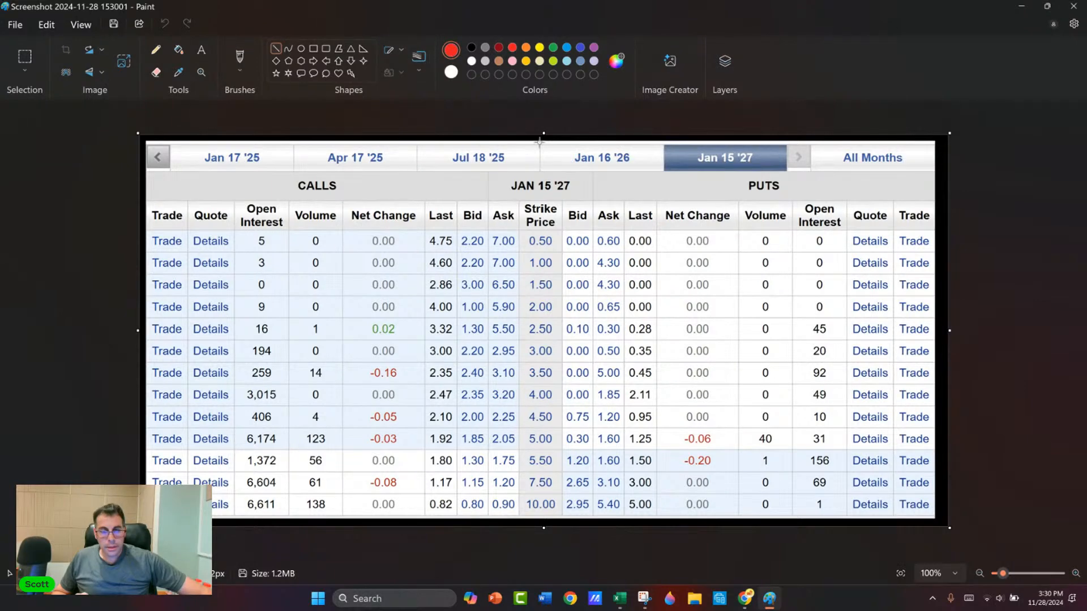
{"action": "left_click_drag", "start_coordinate": [540, 144], "coordinate": [538, 532]}
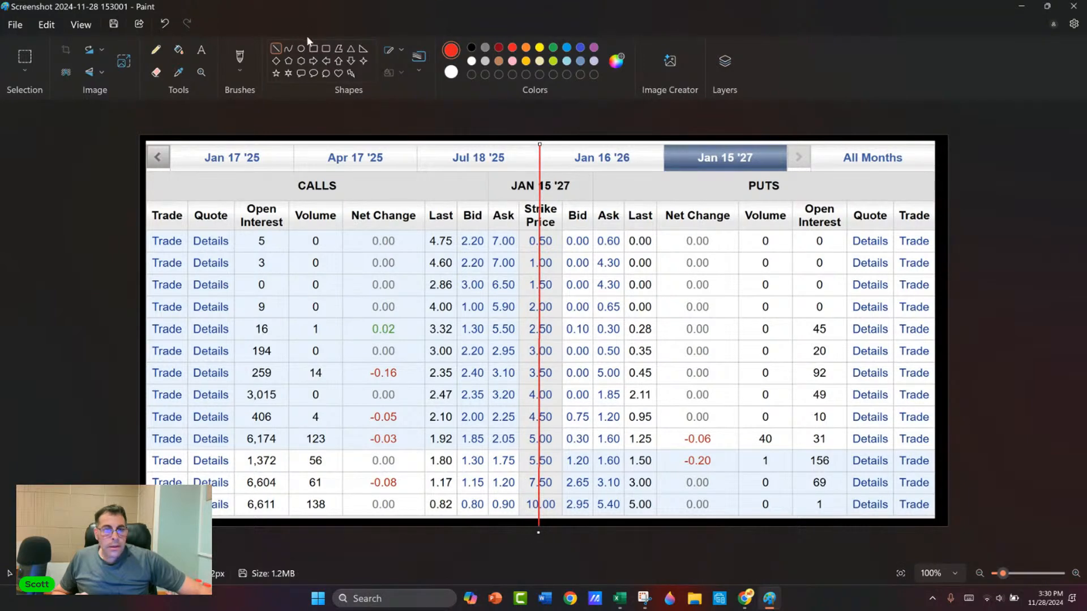
{"action": "left_click", "coordinate": [420, 63]}
{"action": "left_click", "coordinate": [429, 169]}
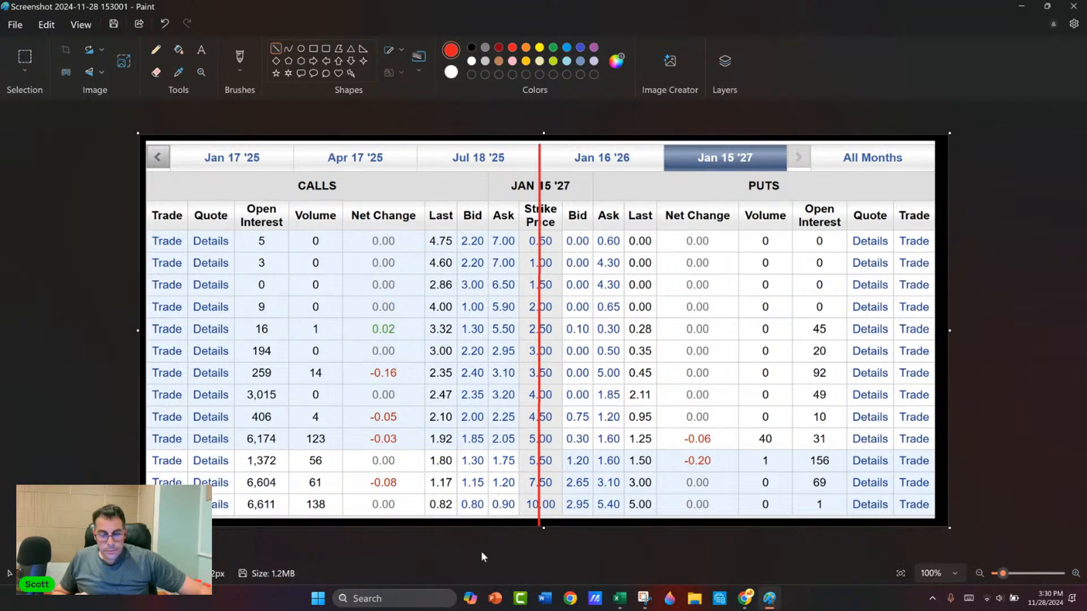
Step: Capture the table with its red line using Snipping Tool, and close Paint without saving
{"action": "left_click", "coordinate": [643, 599]}
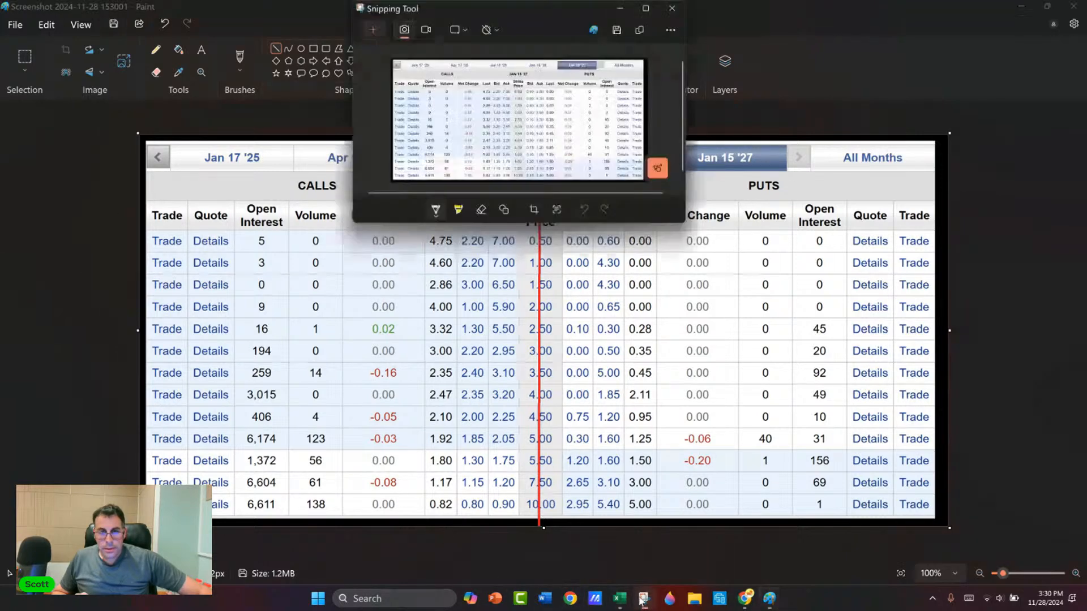
{"action": "left_click", "coordinate": [380, 27]}
{"action": "left_click_drag", "start_coordinate": [150, 147], "coordinate": [937, 528]}
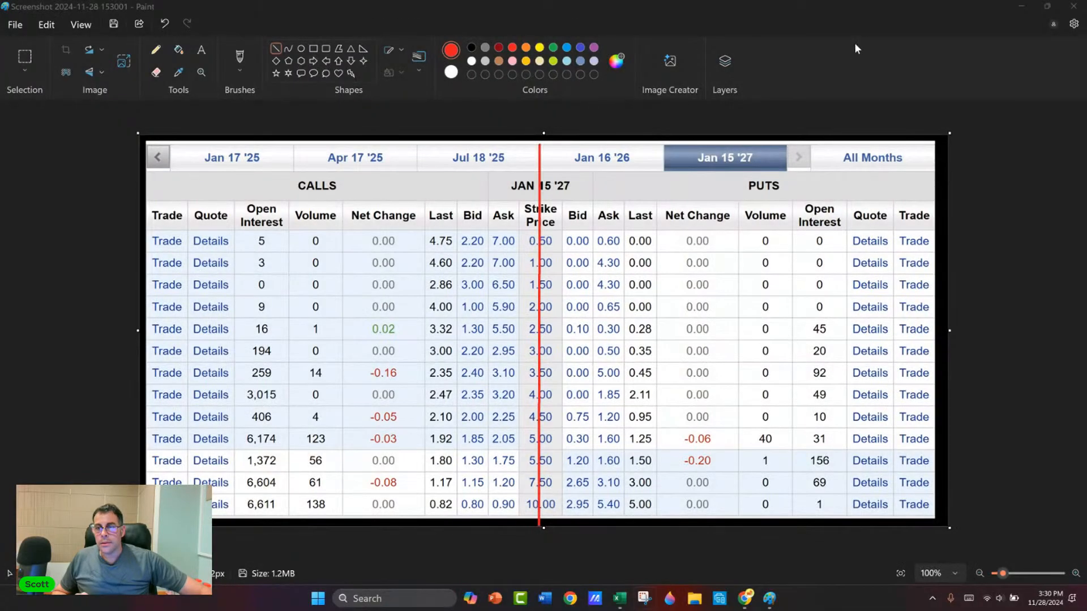
{"action": "left_click", "coordinate": [673, 12]}
{"action": "left_click", "coordinate": [1074, 7]}
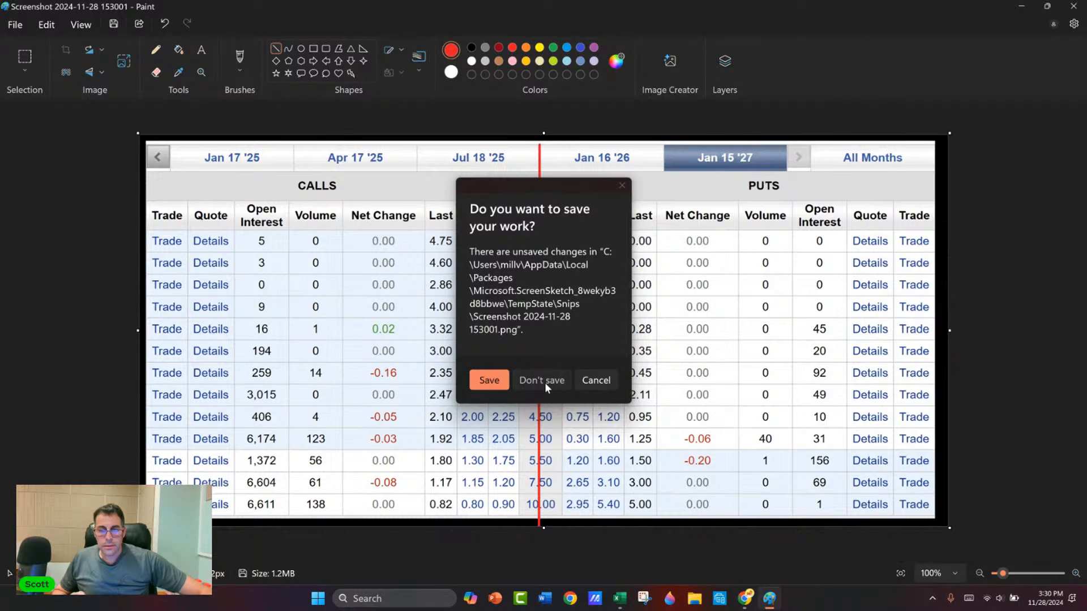
{"action": "left_click", "coordinate": [544, 382]}
Step: Paste the marked-up option table into the Excel sheet, shrink it, and place it below the Call and Put notes
{"action": "key", "text": "ctrl+v"}
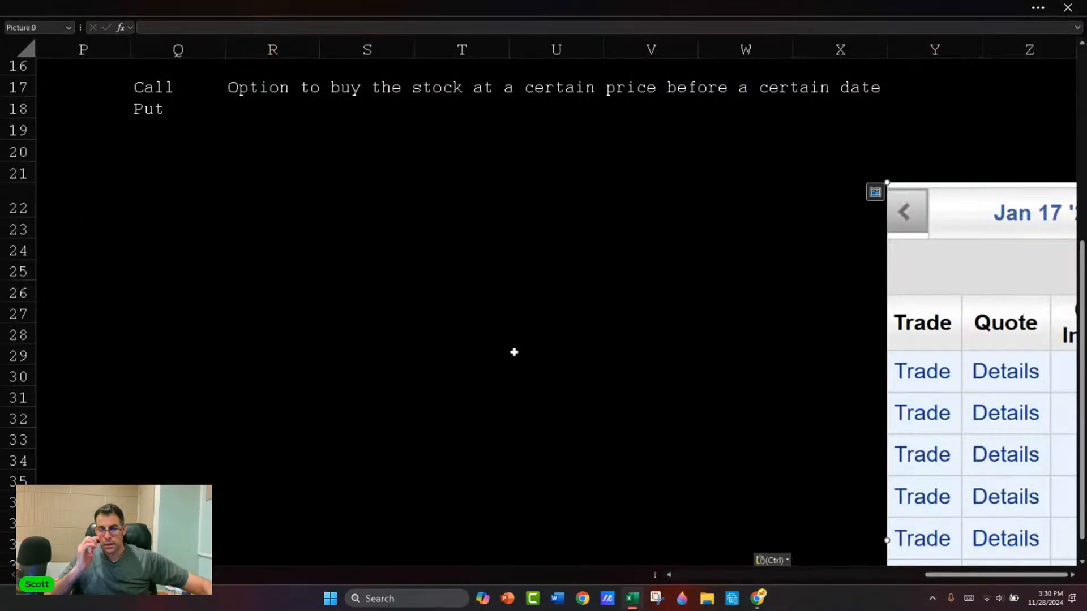
{"action": "left_click_drag", "start_coordinate": [936, 290], "coordinate": [124, 238]}
{"action": "left_click_drag", "start_coordinate": [76, 136], "coordinate": [575, 374]}
{"action": "left_click_drag", "start_coordinate": [736, 410], "coordinate": [222, 199]}
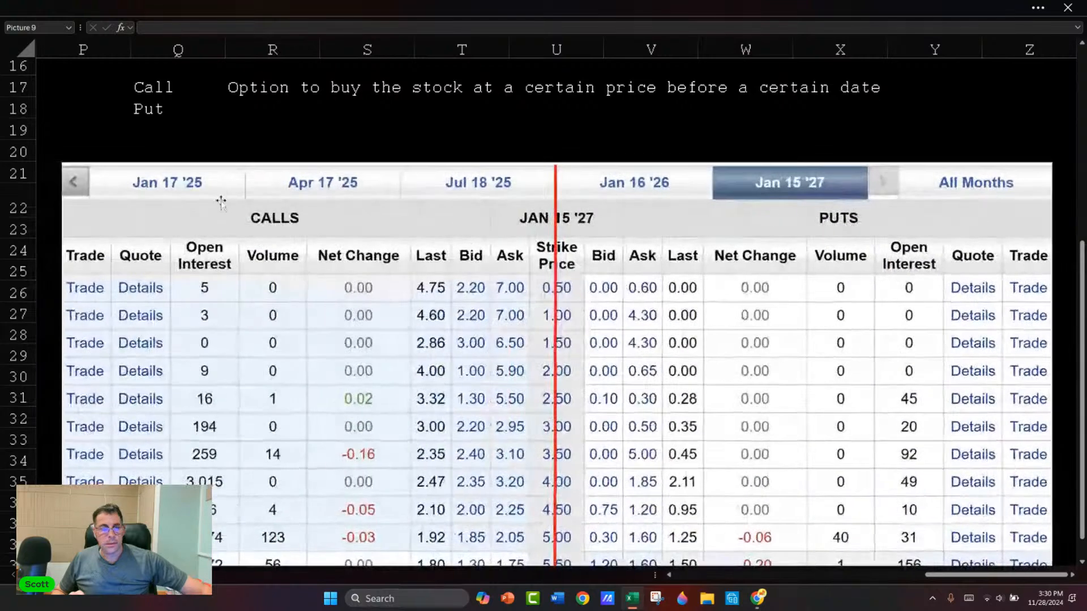
{"action": "left_click_drag", "start_coordinate": [63, 161], "coordinate": [371, 311]}
{"action": "left_click_drag", "start_coordinate": [520, 363], "coordinate": [311, 254]}
Step: Extend the labels in column Q to "Call (Left)" and "Put (Right)", and widen the column to fit them
{"action": "left_click", "coordinate": [168, 86]}
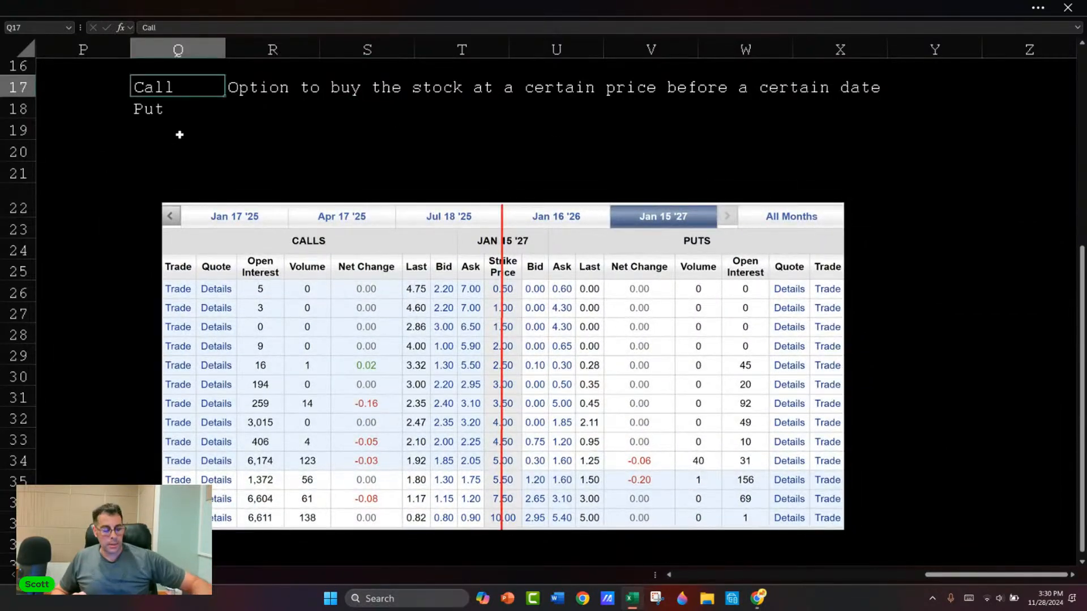
{"action": "type", "text": "(L"}
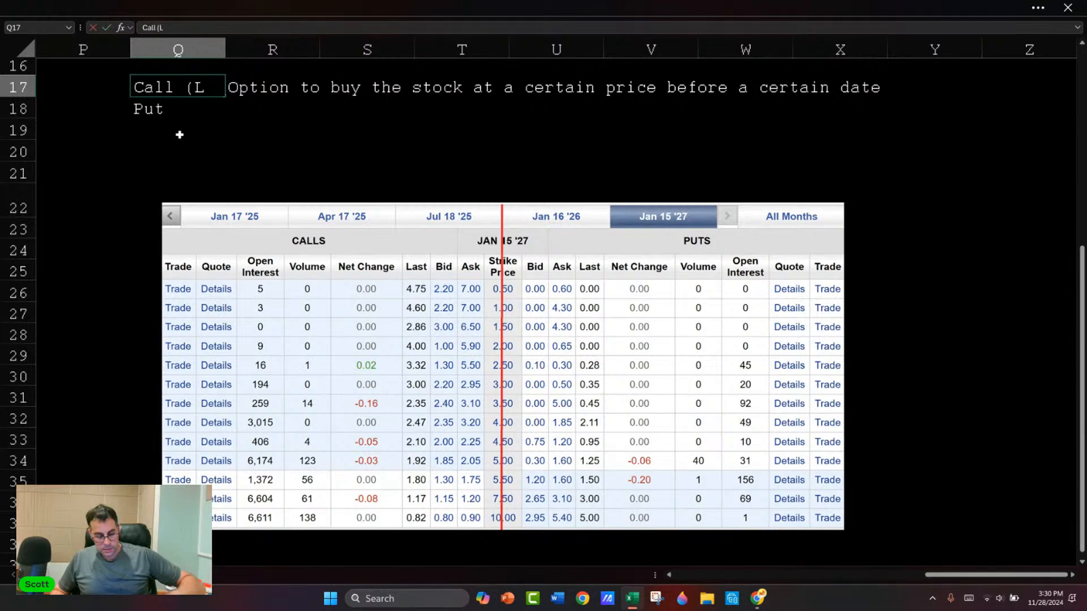
{"action": "type", "text": "eft"}
{"action": "key", "text": "Return"}
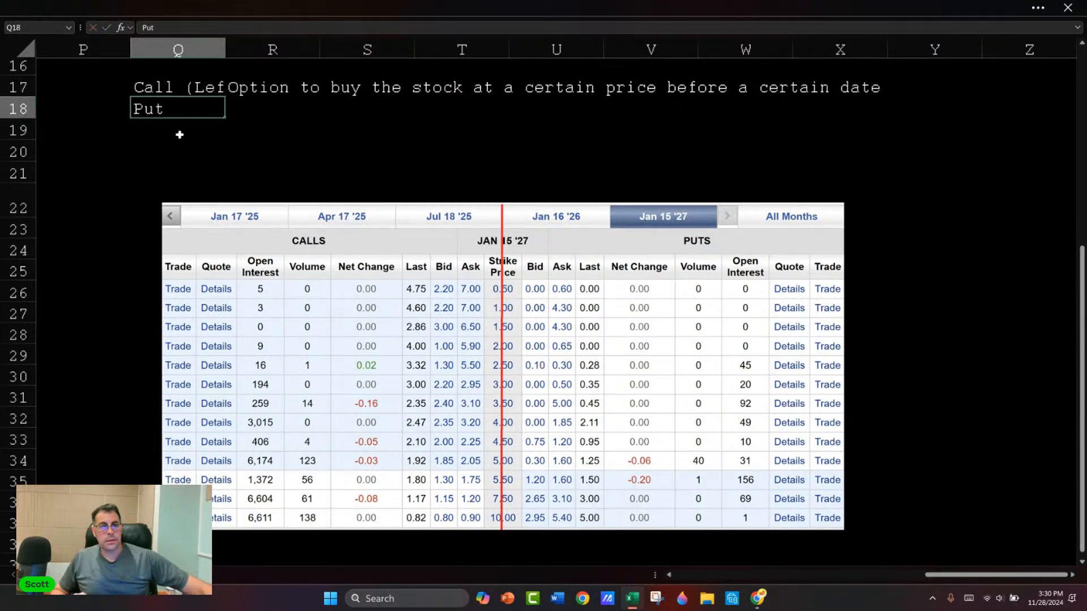
{"action": "double_click", "coordinate": [224, 43]}
{"action": "key", "text": "F2"}
{"action": "type", "text": "(Right)"}
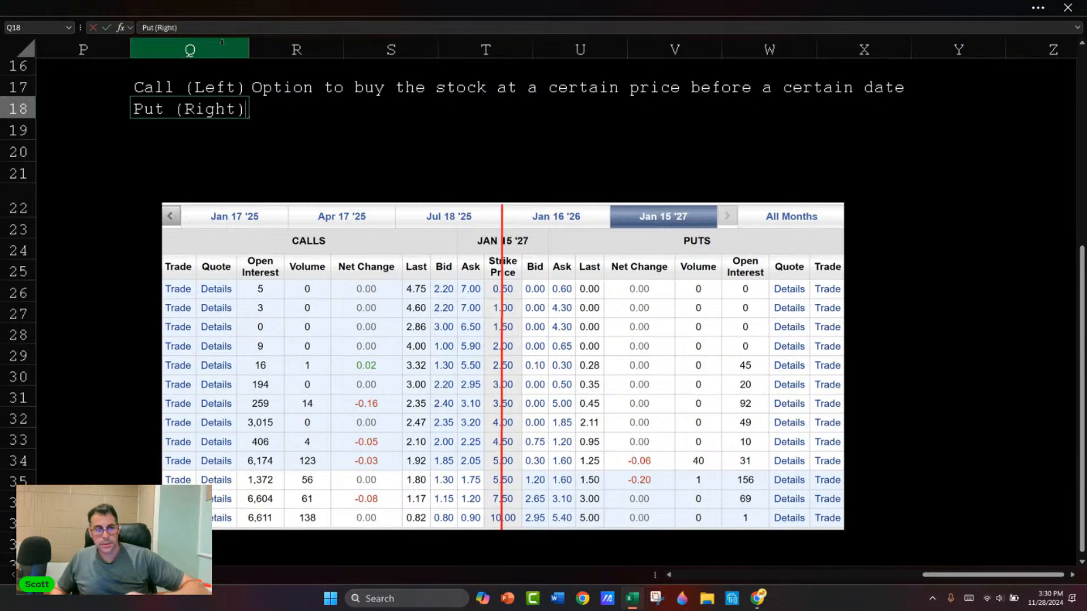
{"action": "key", "text": "Return"}
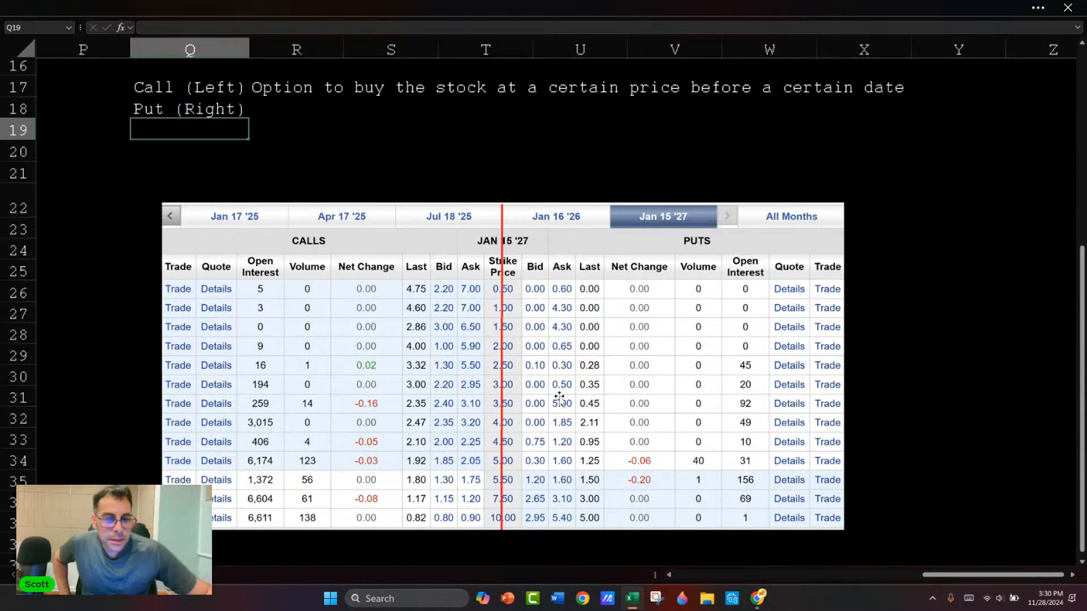
Step: Enter the label "GRAB --->" in Q16 above the Call note
{"action": "key", "text": "Up"}
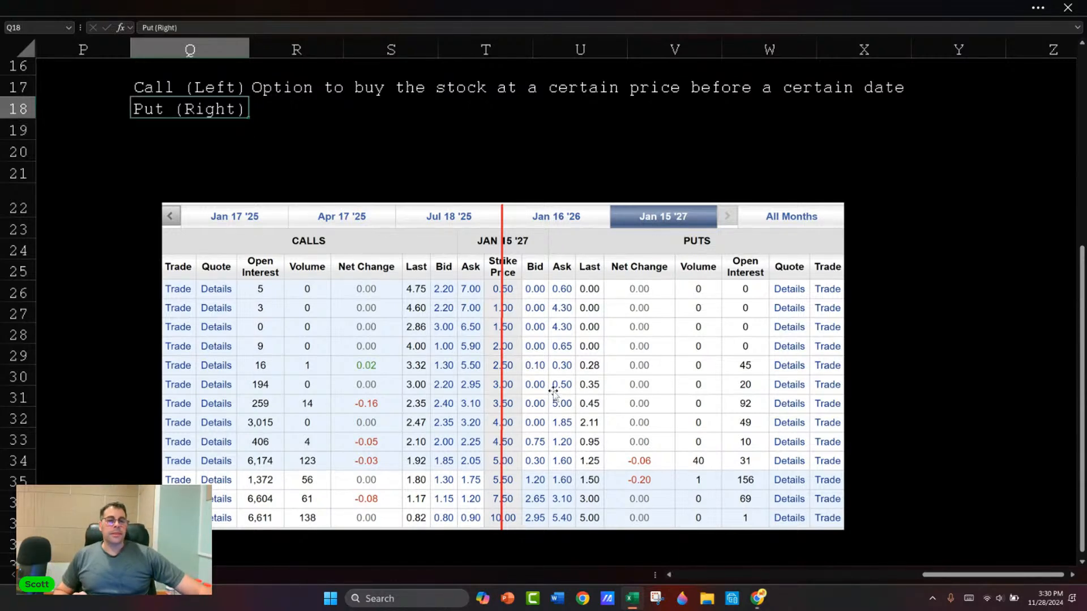
{"action": "key", "text": "Right"}
{"action": "key", "text": "Up"}
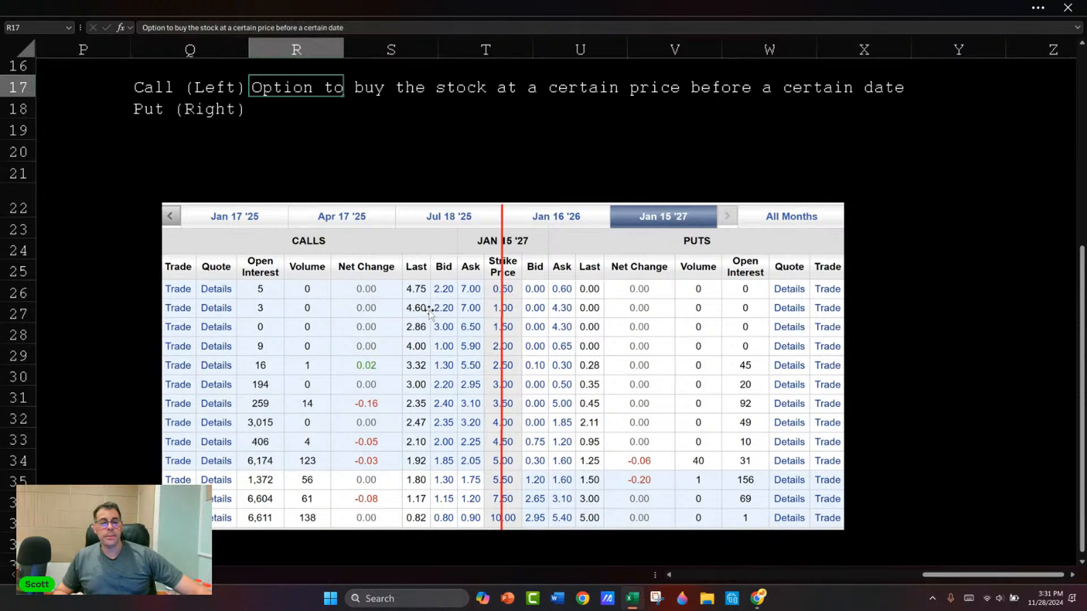
{"action": "scroll", "coordinate": [195, 196], "scroll_direction": "up", "scroll_amount": 1}
{"action": "left_click", "coordinate": [263, 87]}
{"action": "left_click", "coordinate": [274, 129]}
{"action": "left_click", "coordinate": [185, 129]}
{"action": "type", "text": "GRAB --->"}
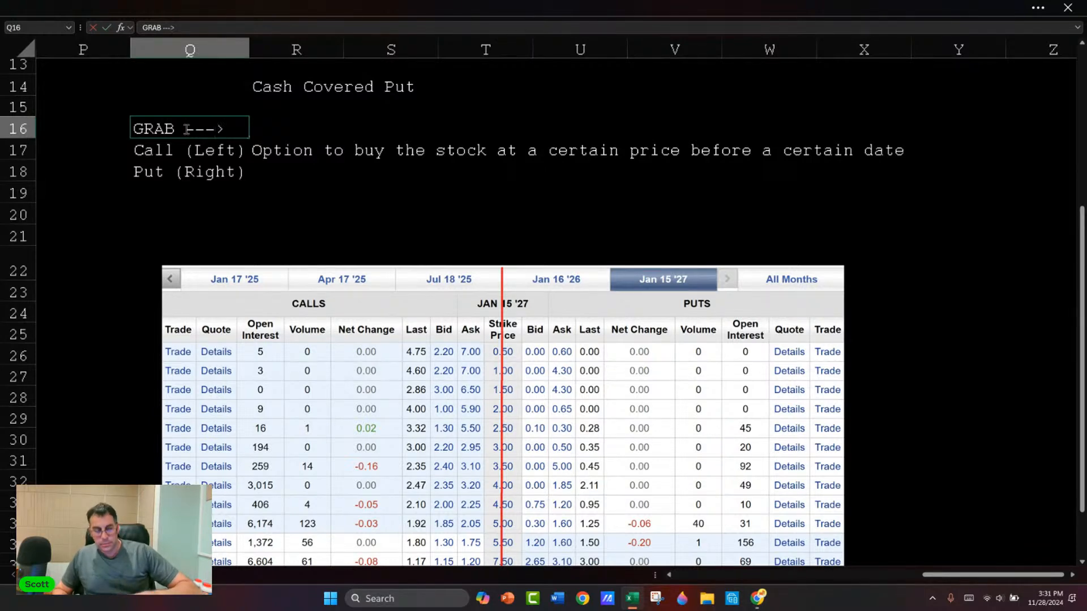
{"action": "key", "text": "Return"}
Step: Check the current stock price in the Black-Scholes model and return to the Cash Covered Put notes
{"action": "key", "text": "Left"}
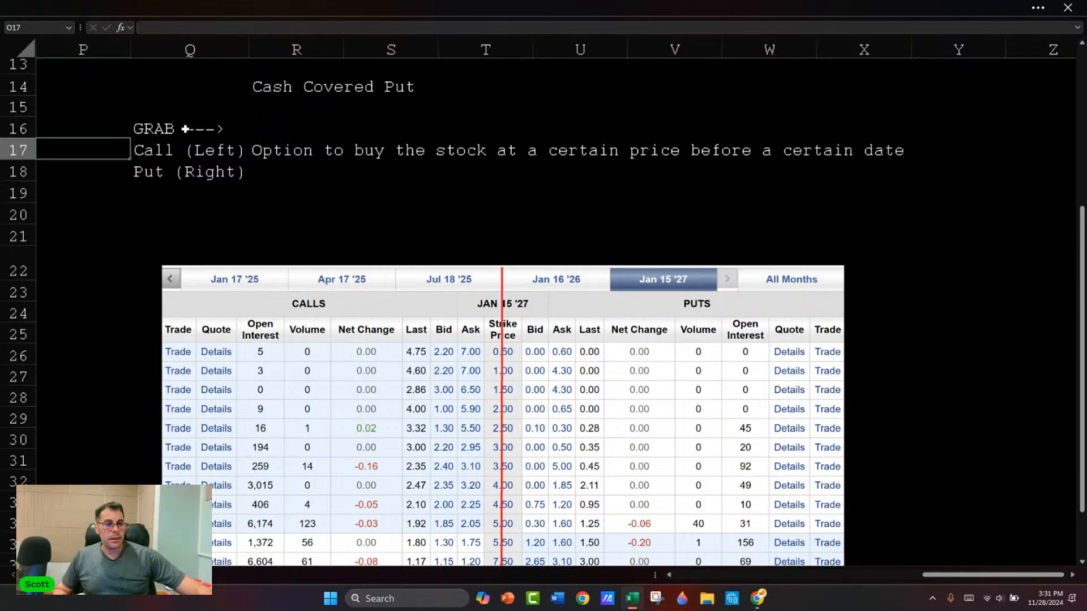
{"action": "key", "text": "Home"}
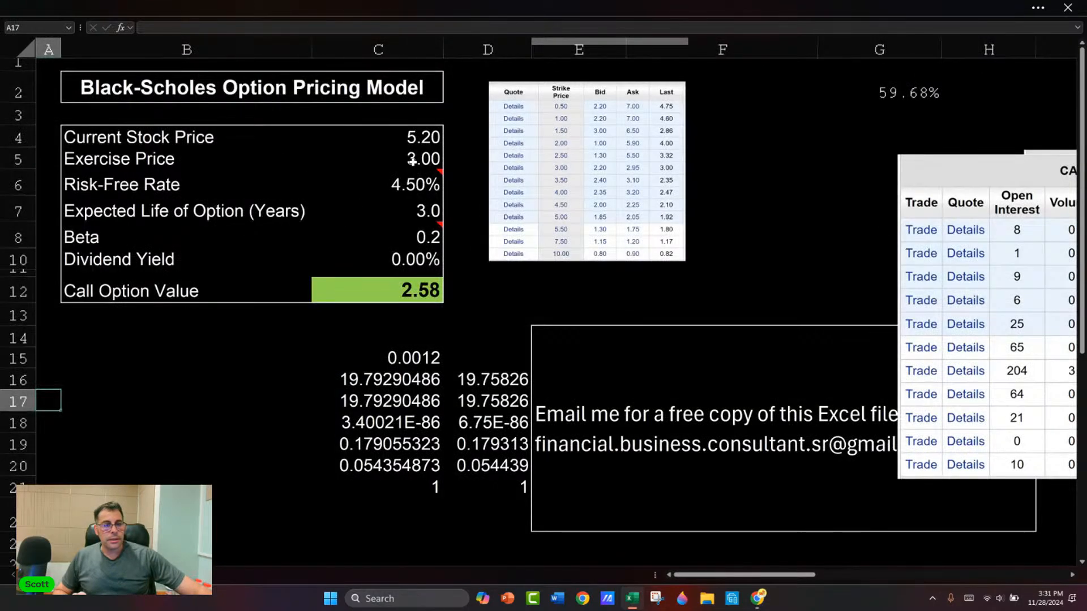
{"action": "left_click", "coordinate": [412, 162]}
{"action": "key", "text": "Right"}
{"action": "key", "text": "Right"}
{"action": "key", "text": "Right"}
{"action": "key", "text": "Right"}
{"action": "key", "text": "Right"}
{"action": "key", "text": "Right"}
{"action": "key", "text": "Right"}
{"action": "key", "text": "Right"}
{"action": "key", "text": "Right"}
{"action": "key", "text": "Right"}
{"action": "key", "text": "Right"}
{"action": "key", "text": "Right"}
{"action": "key", "text": "Right"}
{"action": "key", "text": "Right"}
{"action": "key", "text": "Right"}
{"action": "key", "text": "Right"}
{"action": "key", "text": "Right"}
{"action": "key", "text": "Right"}
{"action": "key", "text": "Right"}
{"action": "key", "text": "Right"}
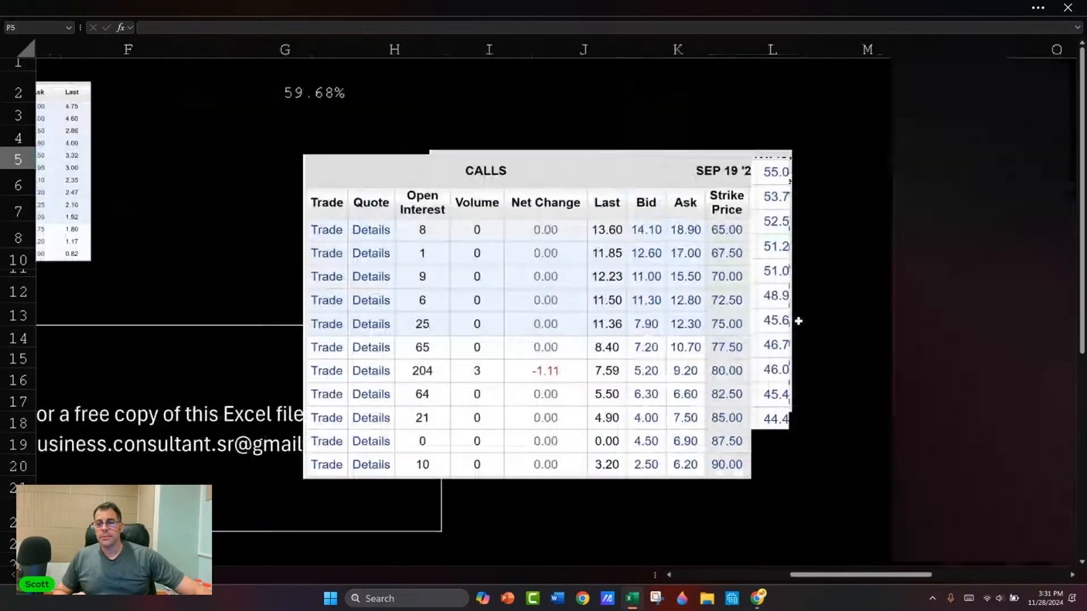
{"action": "key", "text": "Right"}
{"action": "key", "text": "Right"}
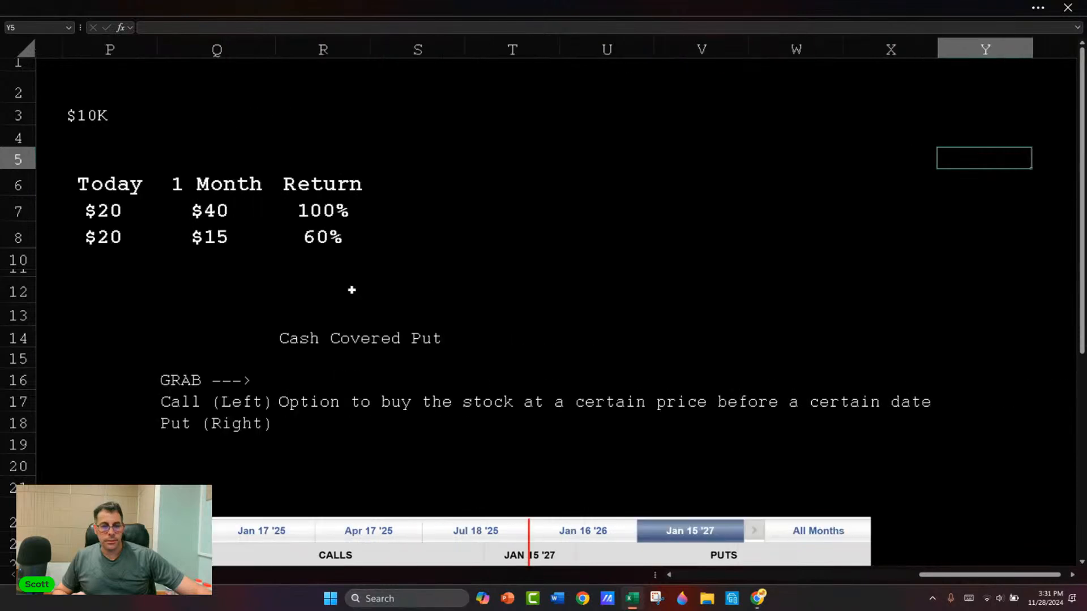
{"action": "key", "text": "Right"}
{"action": "left_click", "coordinate": [104, 267]}
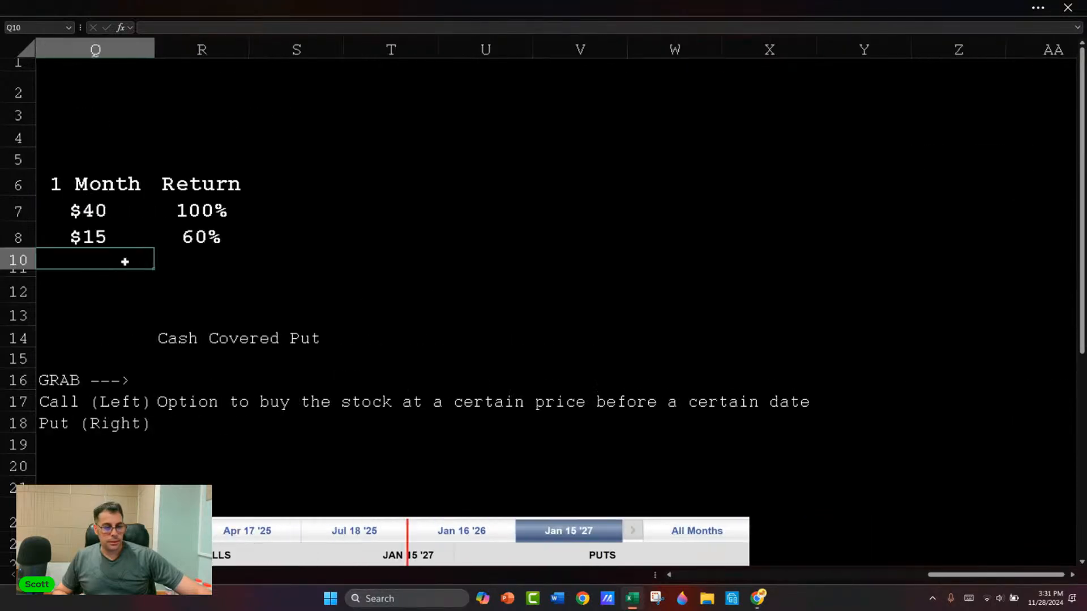
{"action": "scroll", "coordinate": [124, 260], "scroll_direction": "down", "scroll_amount": 1}
{"action": "scroll", "coordinate": [94, 254], "scroll_direction": "down", "scroll_amount": 1}
{"action": "left_click", "coordinate": [141, 273]}
{"action": "scroll", "coordinate": [141, 273], "scroll_direction": "left", "scroll_amount": 1}
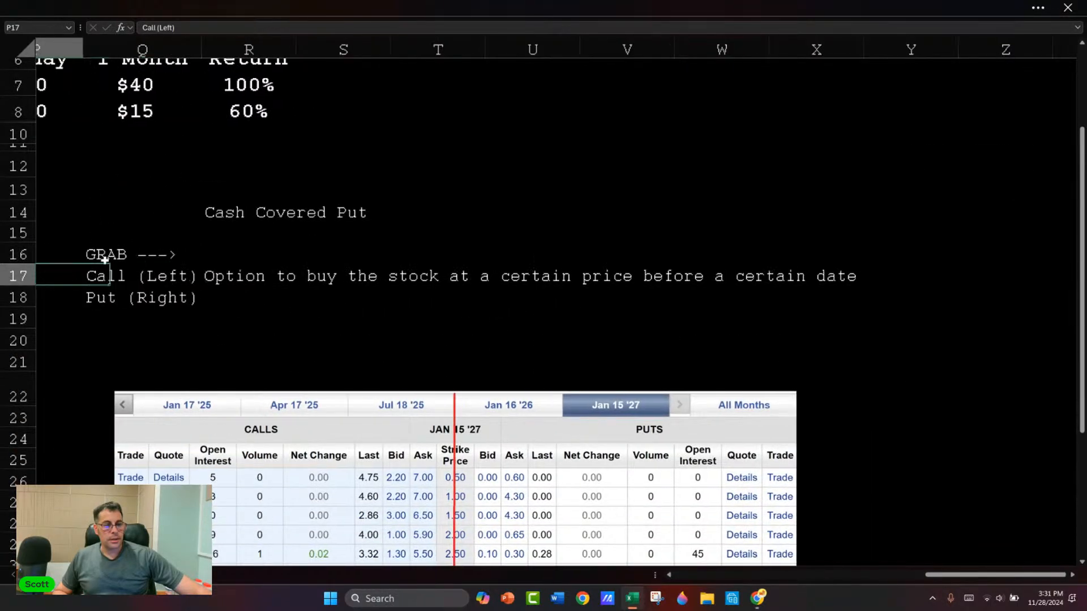
Step: Append the stock price $5.20 to the GRAB label in Q16
{"action": "left_click", "coordinate": [162, 254]}
{"action": "double_click", "coordinate": [162, 254]}
{"action": "type", "text": "$5.20"}
{"action": "key", "text": "shift+Left"}
{"action": "key", "text": "shift+Left"}
{"action": "key", "text": "shift+Left"}
{"action": "key", "text": "shift+Left"}
{"action": "key", "text": "shift+Left"}
{"action": "key", "text": "shift+Left"}
{"action": "key", "text": "shift+Left"}
{"action": "key", "text": "shift+Left"}
{"action": "key", "text": "shift+Left"}
{"action": "key", "text": "shift+Left"}
{"action": "key", "text": "shift+Left"}
{"action": "key", "text": "shift+Left"}
{"action": "key", "text": "shift+Left"}
{"action": "key", "text": "shift+Left"}
{"action": "key", "text": "shift+Left"}
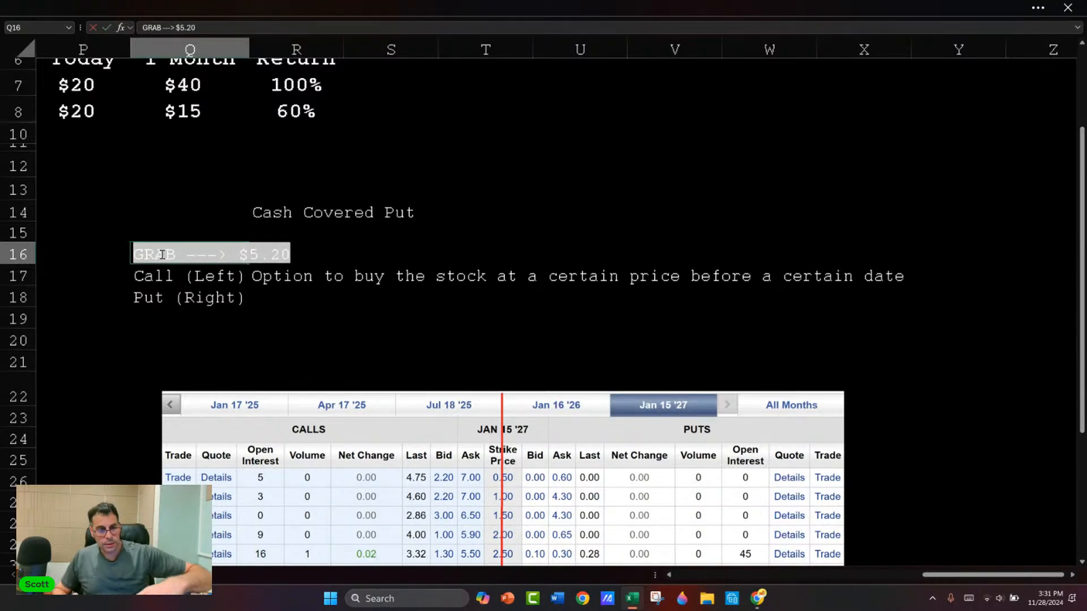
{"action": "key", "text": "Return"}
Step: Shift the option table picture slightly left and move the "Put (Right)" label down to Q21
{"action": "scroll", "coordinate": [199, 254], "scroll_direction": "down", "scroll_amount": 3}
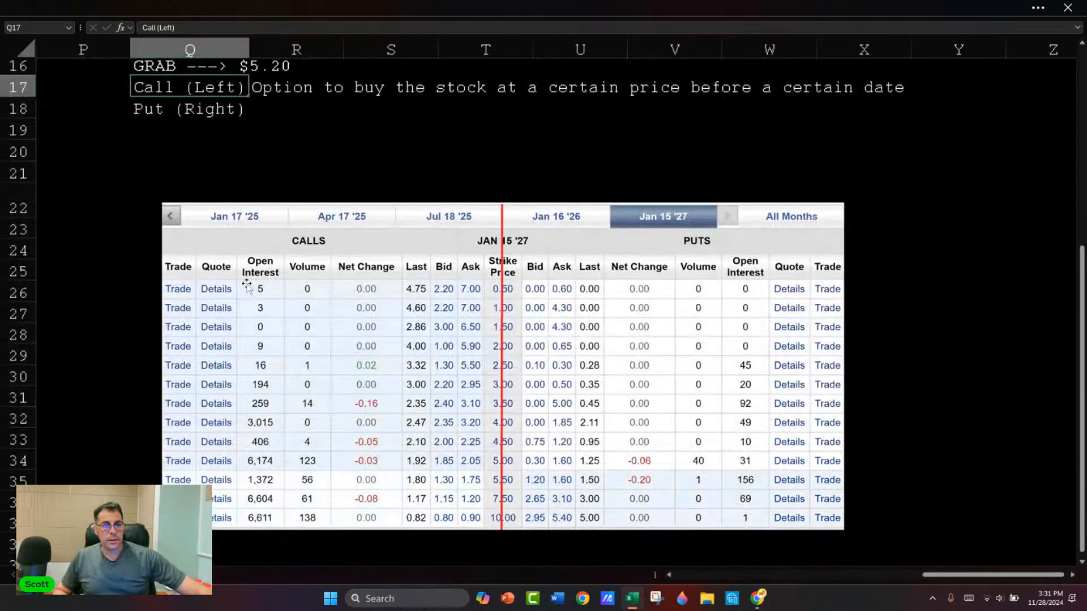
{"action": "left_click", "coordinate": [1083, 45]}
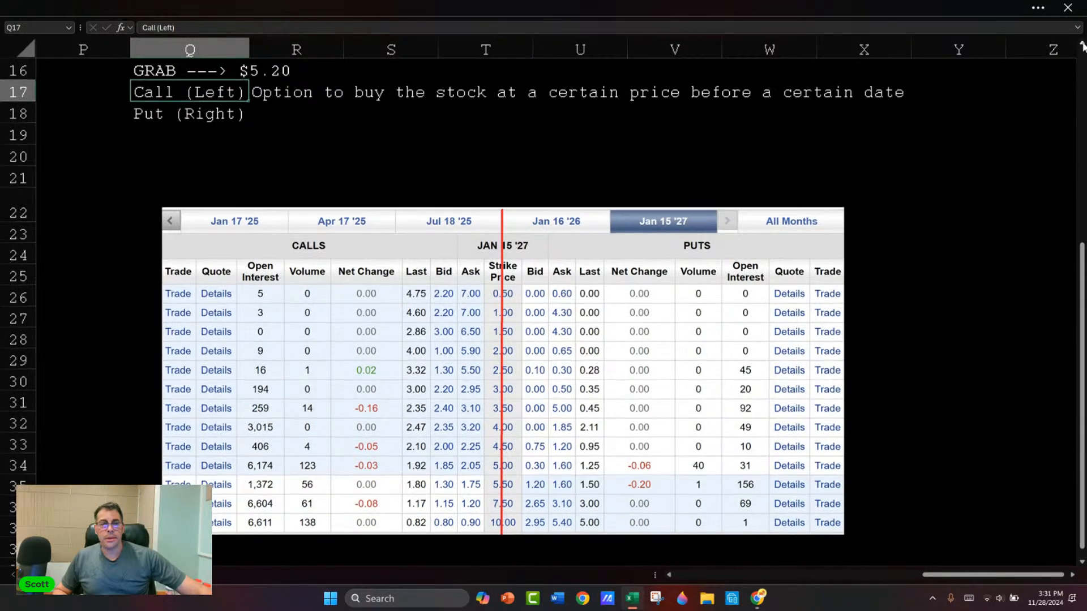
{"action": "left_click", "coordinate": [1082, 45]}
{"action": "left_click_drag", "start_coordinate": [460, 353], "coordinate": [423, 343]}
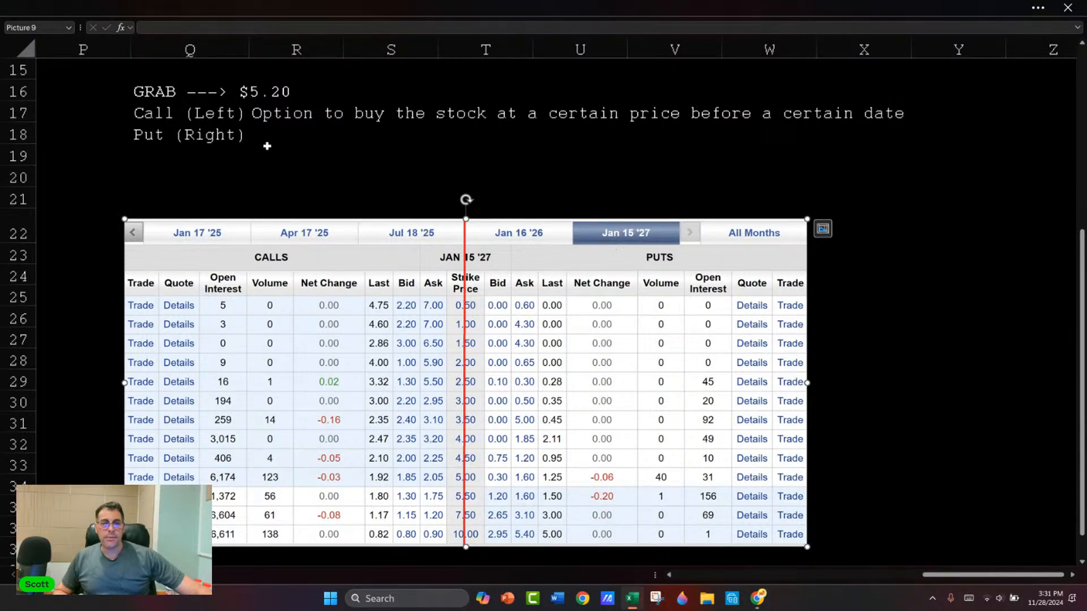
{"action": "left_click", "coordinate": [173, 134]}
{"action": "key", "text": "ctrl+c"}
{"action": "key", "text": "Down"}
{"action": "key", "text": "Down"}
{"action": "key", "text": "Down"}
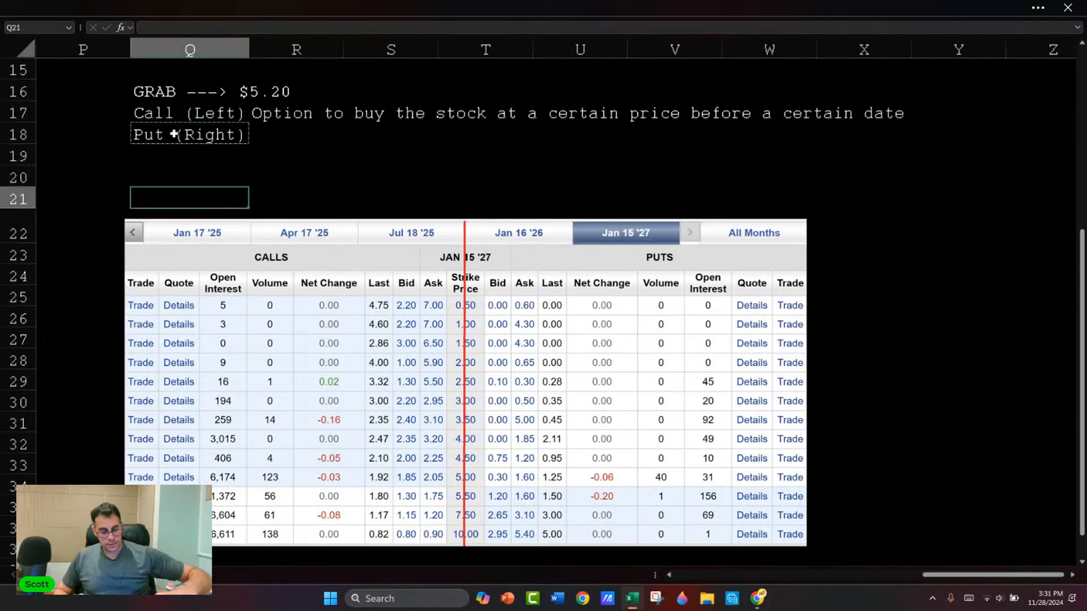
{"action": "key", "text": "ctrl+v"}
Step: Enter the option expiration date 01/15/2027 as text in Q19
{"action": "key", "text": "Up"}
{"action": "key", "text": "Up"}
{"action": "type", "text": "'Jan"}
{"action": "key", "text": "BackSpace"}
{"action": "key", "text": "BackSpace"}
{"action": "key", "text": "BackSpace"}
{"action": "key", "text": "BackSpace"}
{"action": "key", "text": "BackSpace"}
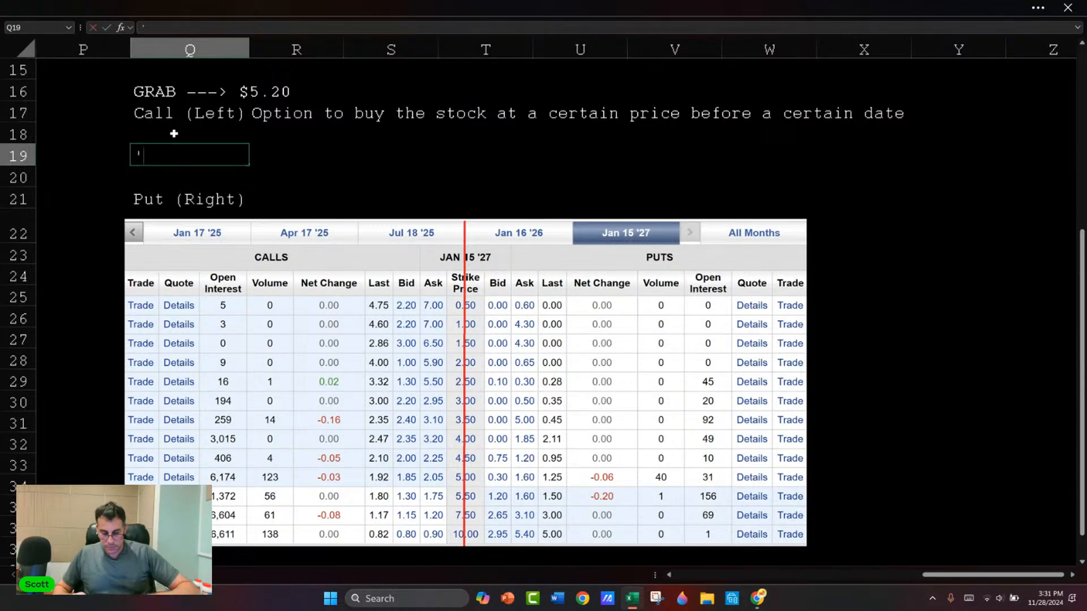
{"action": "type", "text": "'01/15/202"}
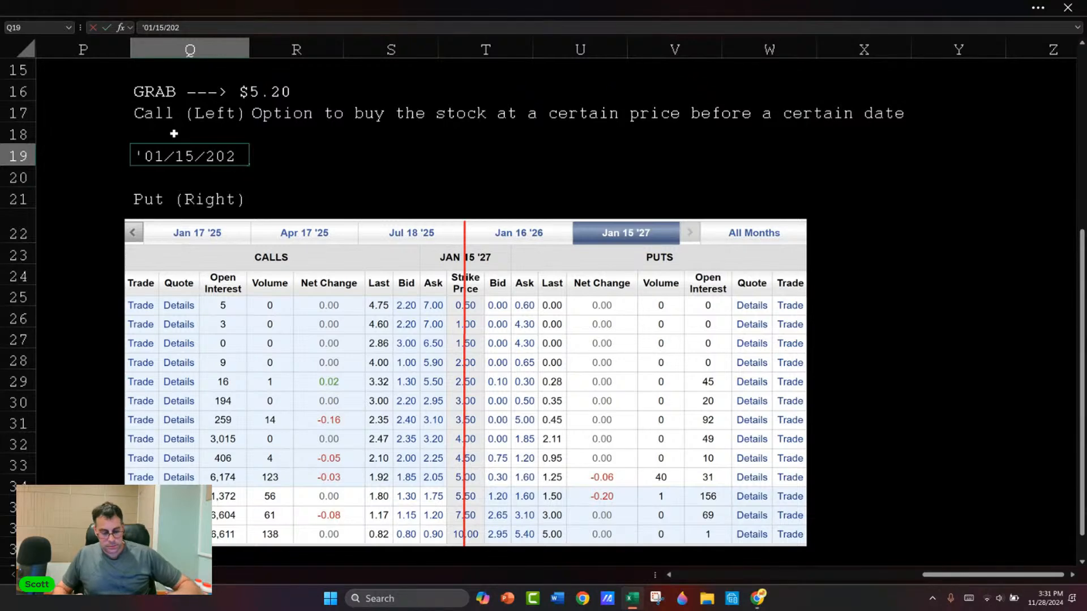
{"action": "key", "text": "Return"}
{"action": "key", "text": "Up"}
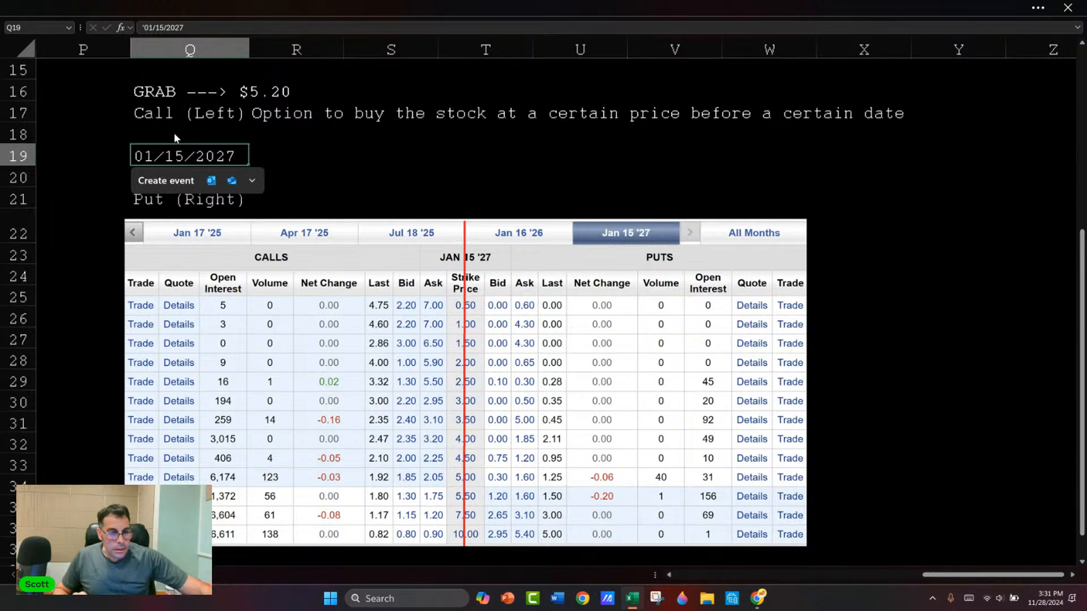
Step: Copy the expiration date to Q18 directly under the Call label and clear it from Q19
{"action": "left_click", "coordinate": [175, 135]}
{"action": "key", "text": "Down"}
{"action": "key", "text": "ctrl+c"}
{"action": "left_click", "coordinate": [200, 136]}
{"action": "key", "text": "ctrl+v"}
{"action": "key", "text": "Down"}
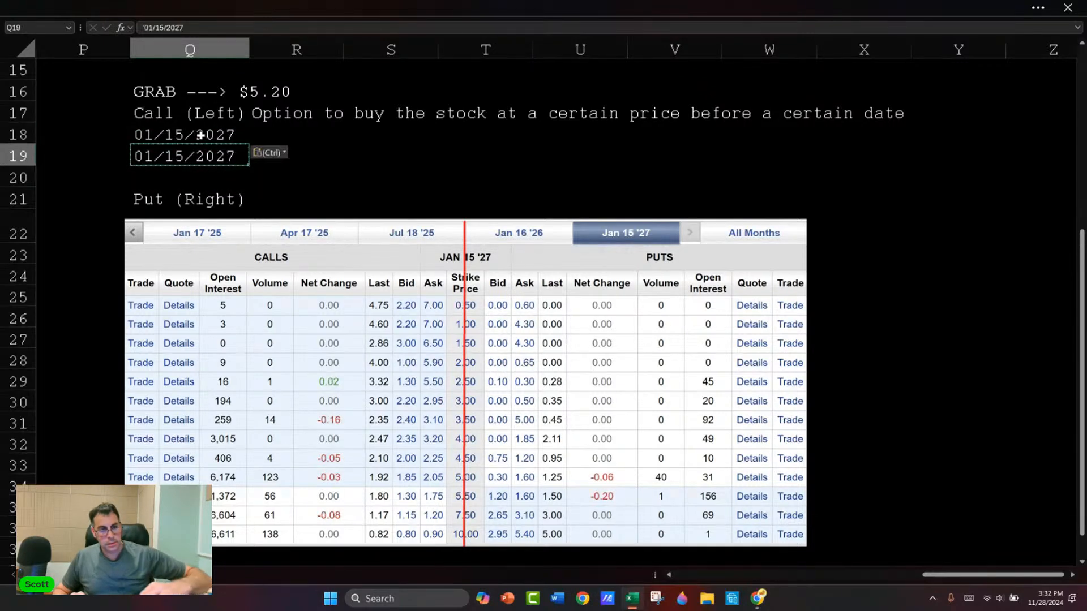
{"action": "key", "text": "Delete"}
Step: Move the option table picture slightly up and to the right so its lowest strike rows stay in view
{"action": "key", "text": "Up"}
{"action": "key", "text": "Right"}
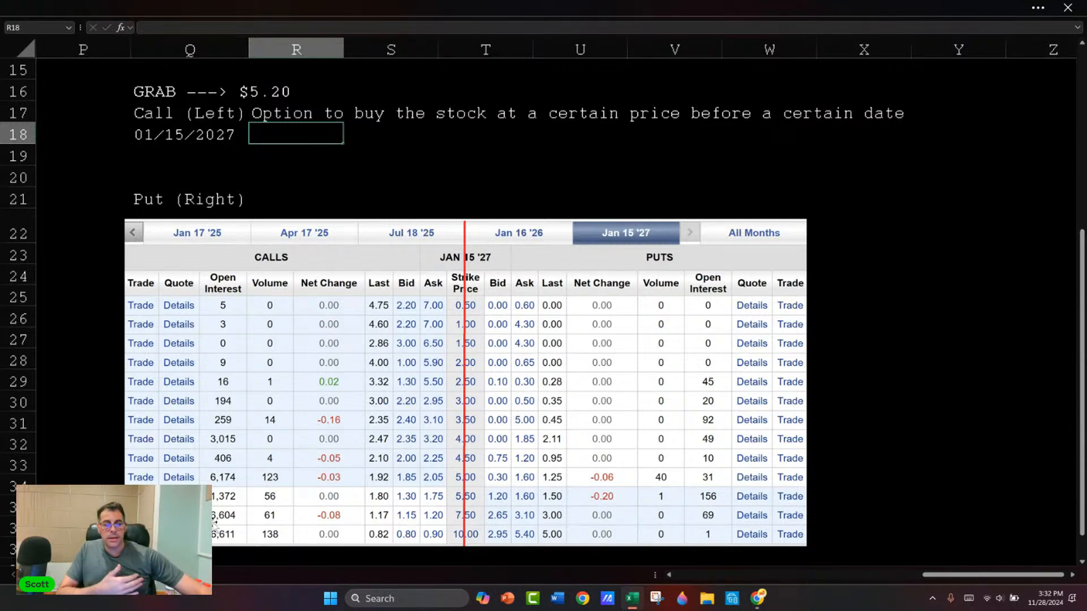
{"action": "left_click_drag", "start_coordinate": [274, 452], "coordinate": [278, 424]}
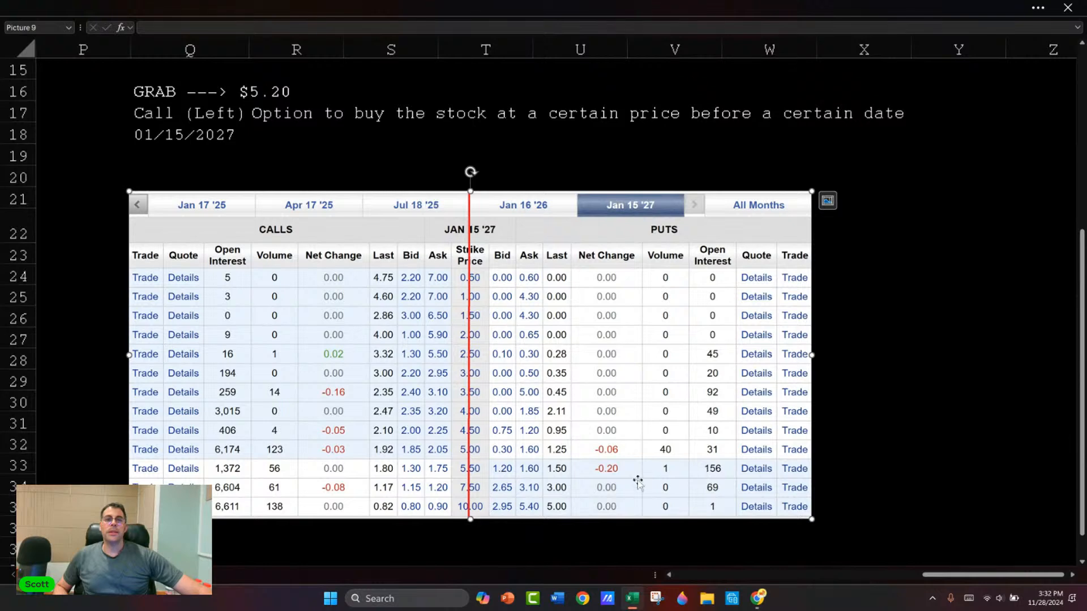
{"action": "mouse_move", "coordinate": [363, 356]}
{"action": "left_mouse_down"}
{"action": "mouse_move", "coordinate": [373, 352]}
{"action": "mouse_move", "coordinate": [371, 367]}
{"action": "left_mouse_up"}
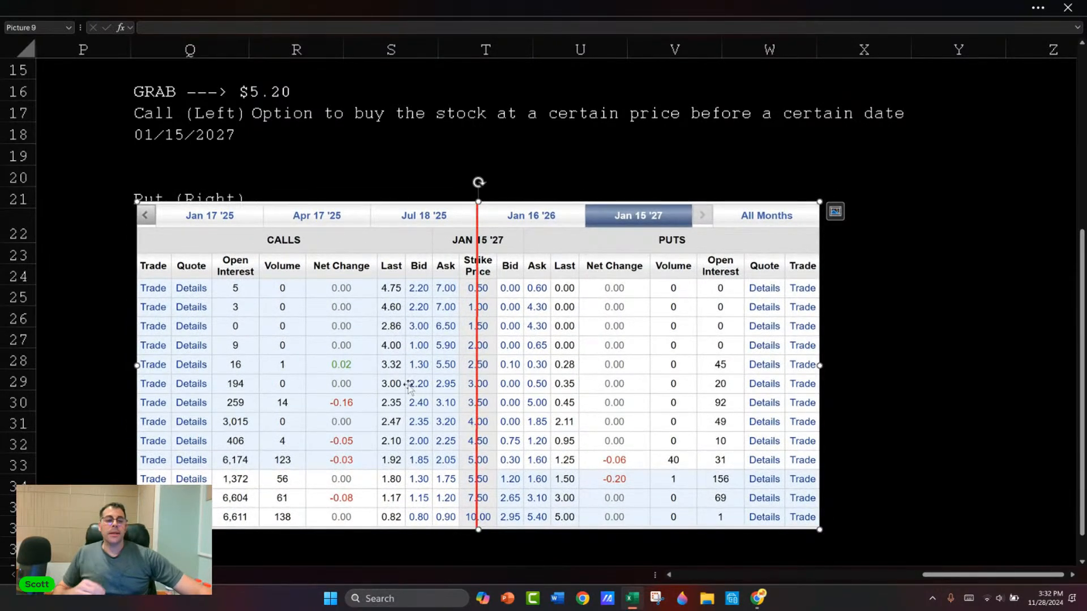
Step: Enter the call strike price $10 in R18 beside the expiration date
{"action": "left_click", "coordinate": [334, 140]}
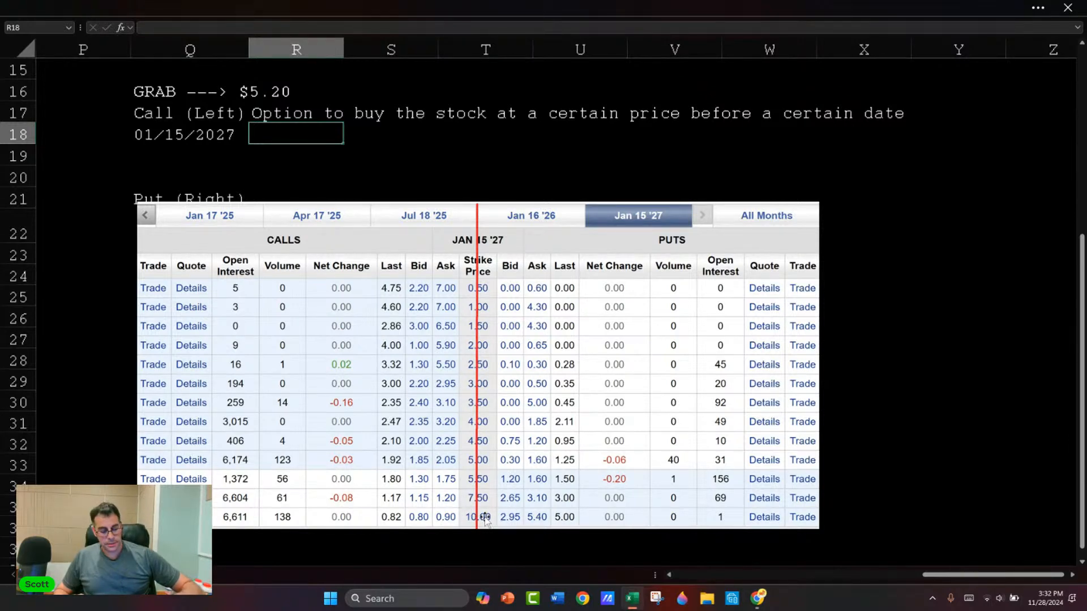
{"action": "type", "text": "$10"}
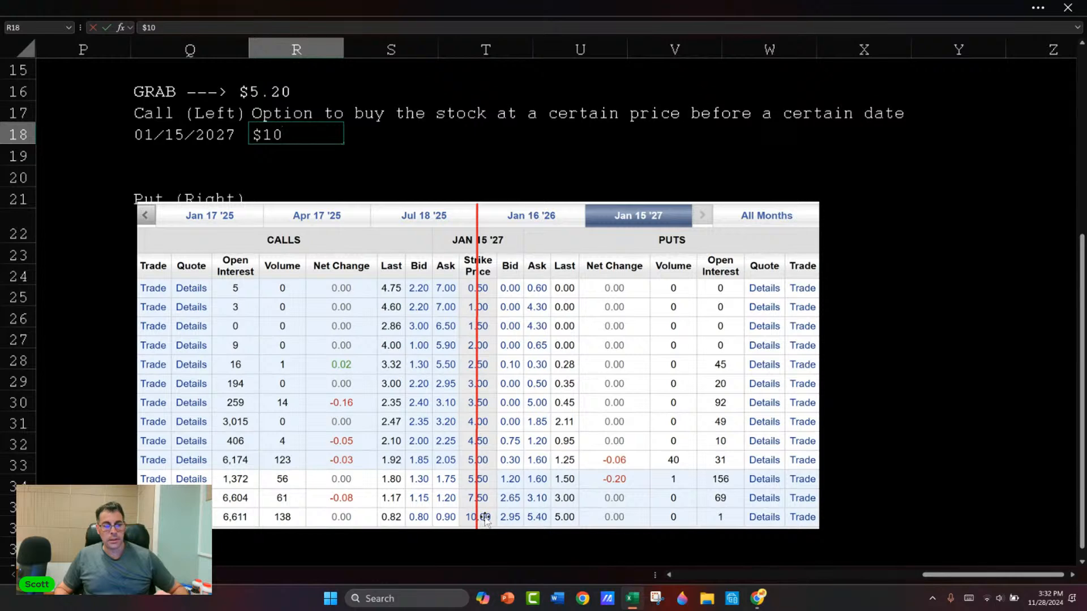
{"action": "key", "text": "Return"}
{"action": "key", "text": "Up"}
{"action": "key", "text": "Right"}
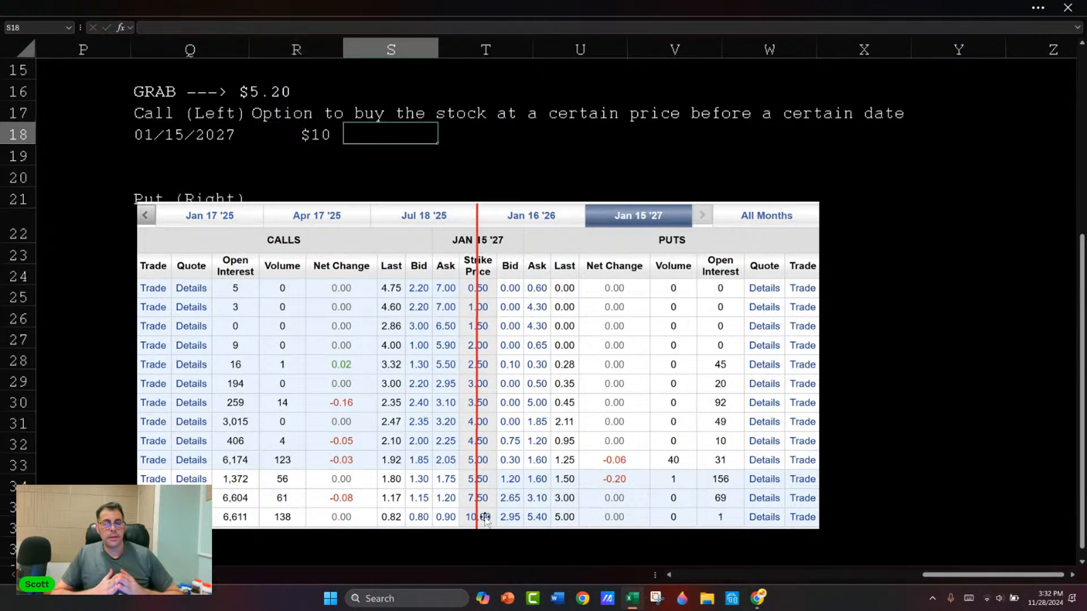
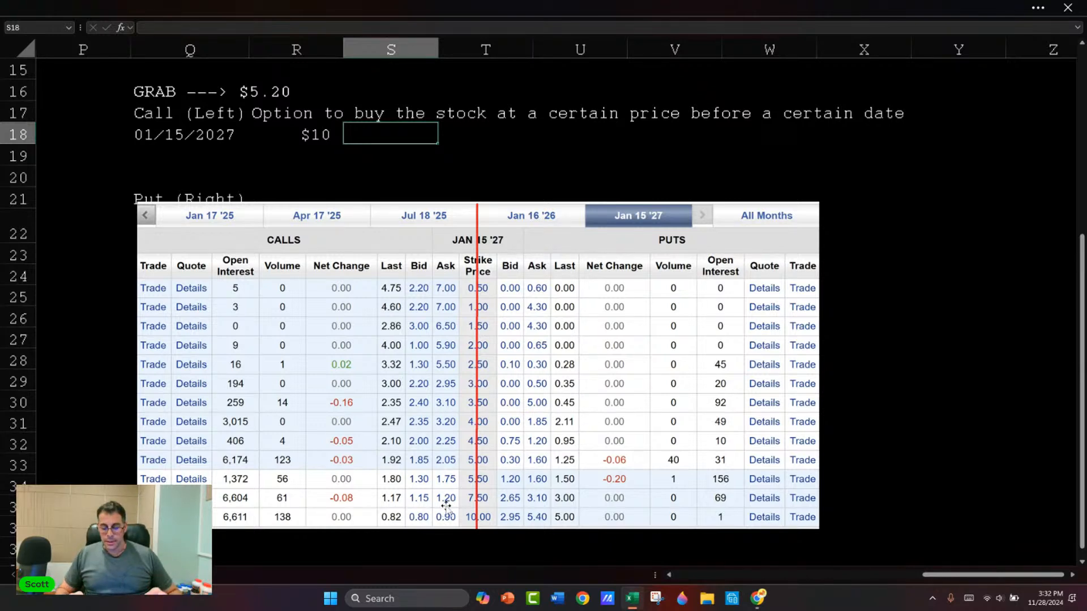
Step: Enter the call premium 0.85 in S18 and the contract multiplier 100 in T18
{"action": "type", "text": ".85"}
{"action": "key", "text": "Return"}
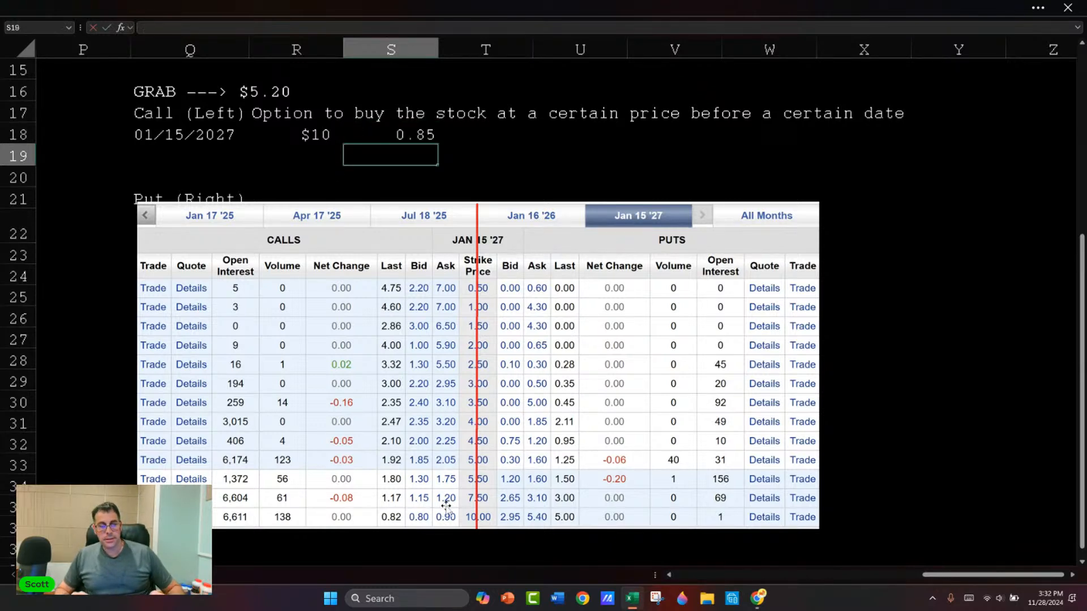
{"action": "key", "text": "Right"}
{"action": "key", "text": "Up"}
{"action": "type", "text": "100"}
{"action": "key", "text": "Right"}
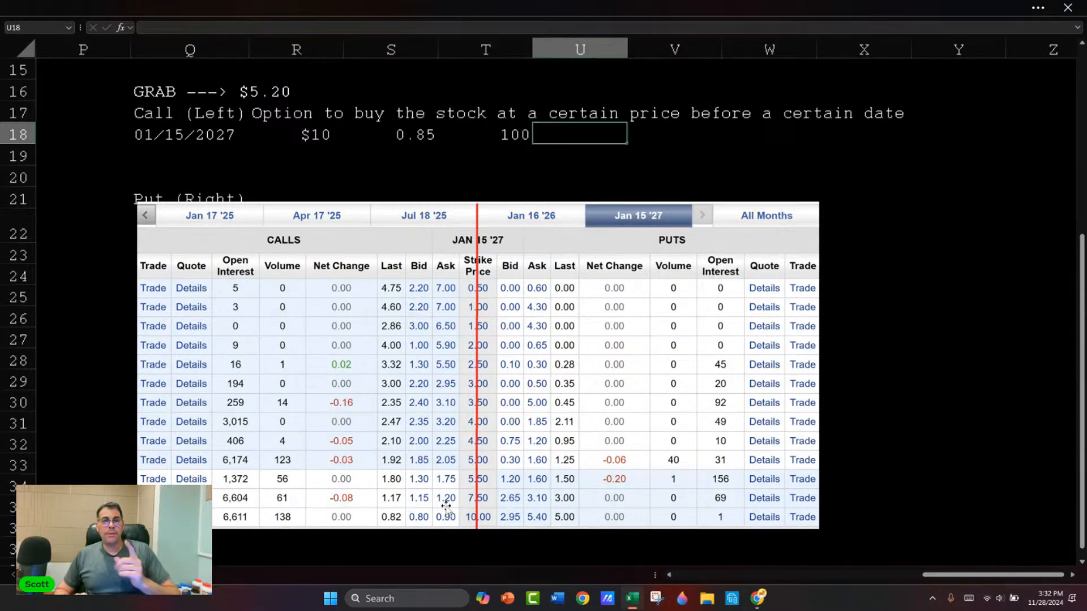
Step: Calculate the contract cost in U18 with =T18*S18 and format it as currency
{"action": "type", "text": "="}
{"action": "key", "text": "Left"}
{"action": "type", "text": "*"}
{"action": "key", "text": "Left"}
{"action": "key", "text": "Left"}
{"action": "key", "text": "ctrl+Return"}
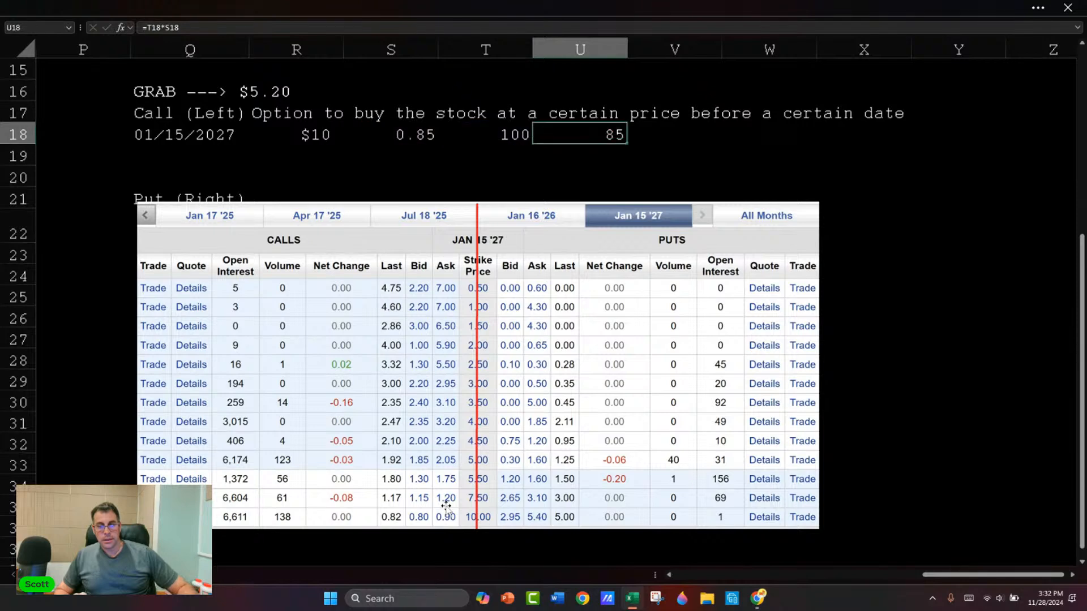
{"action": "key", "text": "ctrl+shift+4"}
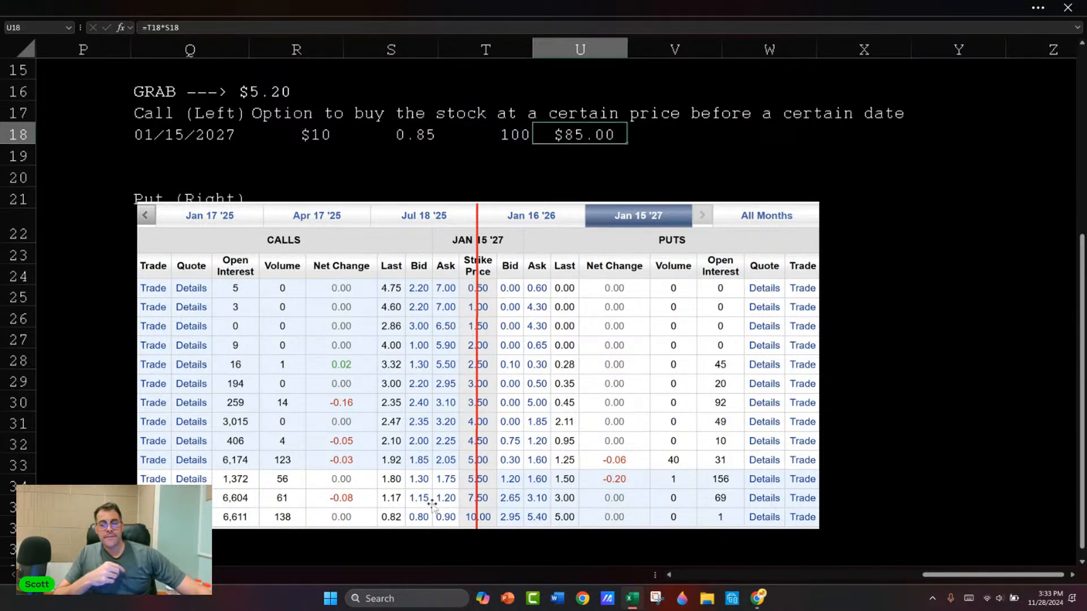
Step: Copy the expiration date and strike price from Q18:R18 to the row directly below
{"action": "left_click", "coordinate": [317, 150]}
{"action": "left_click", "coordinate": [315, 136]}
{"action": "left_click_drag", "start_coordinate": [235, 136], "coordinate": [280, 135]}
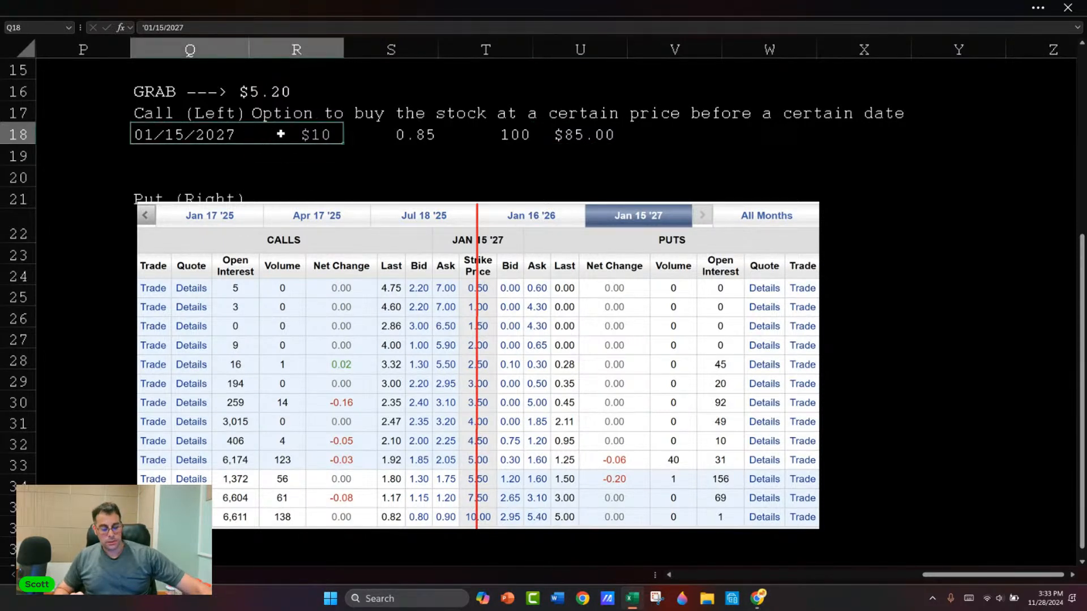
{"action": "key", "text": "ctrl+c"}
{"action": "key", "text": "Down"}
{"action": "key", "text": "Down"}
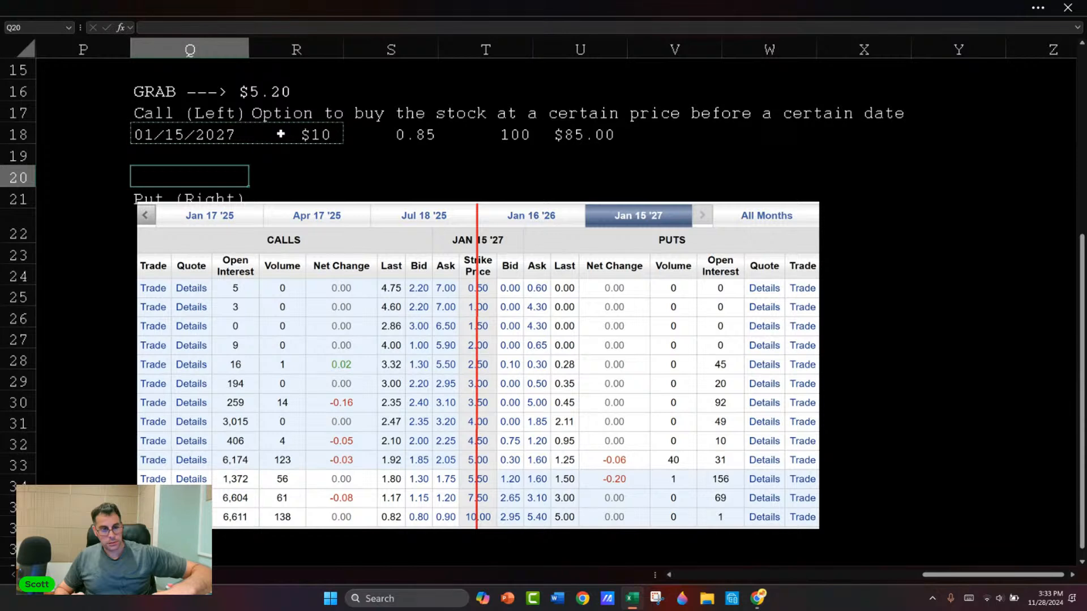
{"action": "key", "text": "Up"}
{"action": "key", "text": "ctrl+v"}
{"action": "key", "text": "Up"}
{"action": "key", "text": "Up"}
{"action": "key", "text": "Down"}
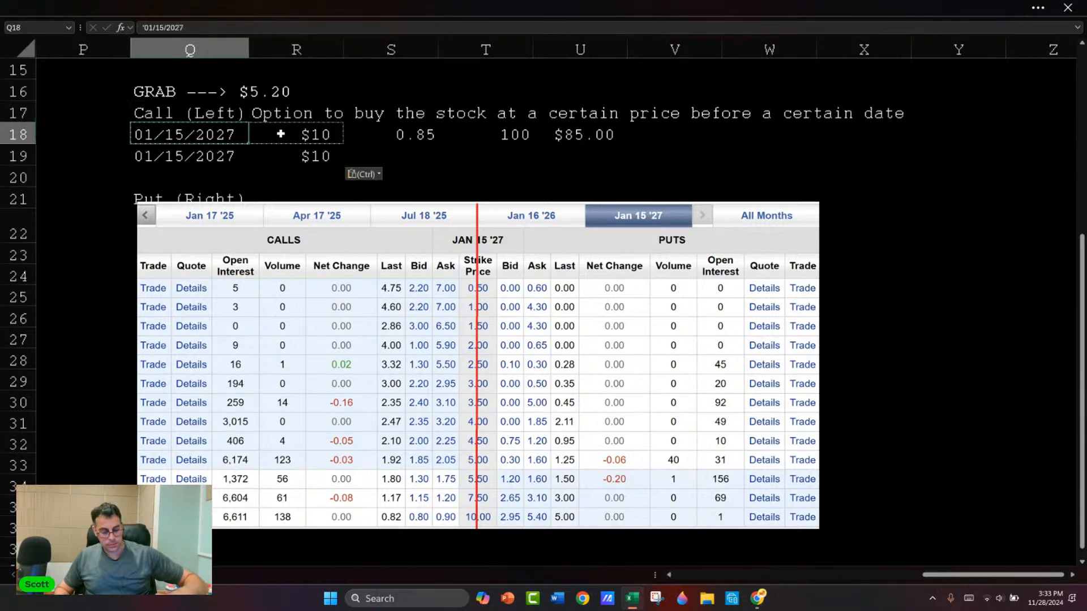
Step: Replace the contents of Q18 and R18 with the headings Exp and Strike
{"action": "type", "text": "Exp"}
{"action": "left_click", "coordinate": [280, 134]}
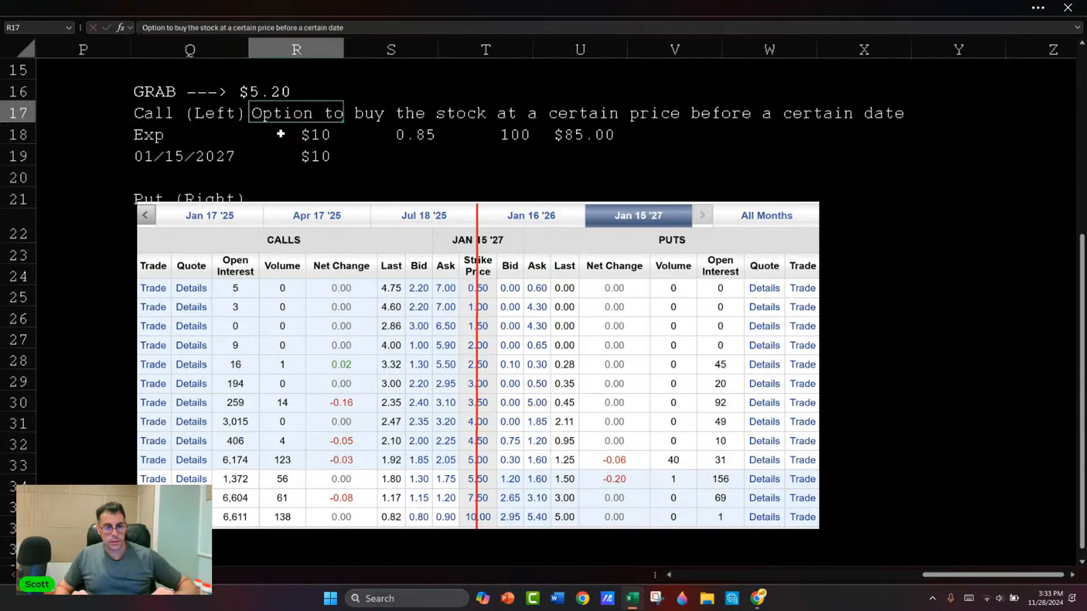
{"action": "type", "text": "Strike"}
{"action": "key", "text": "Return"}
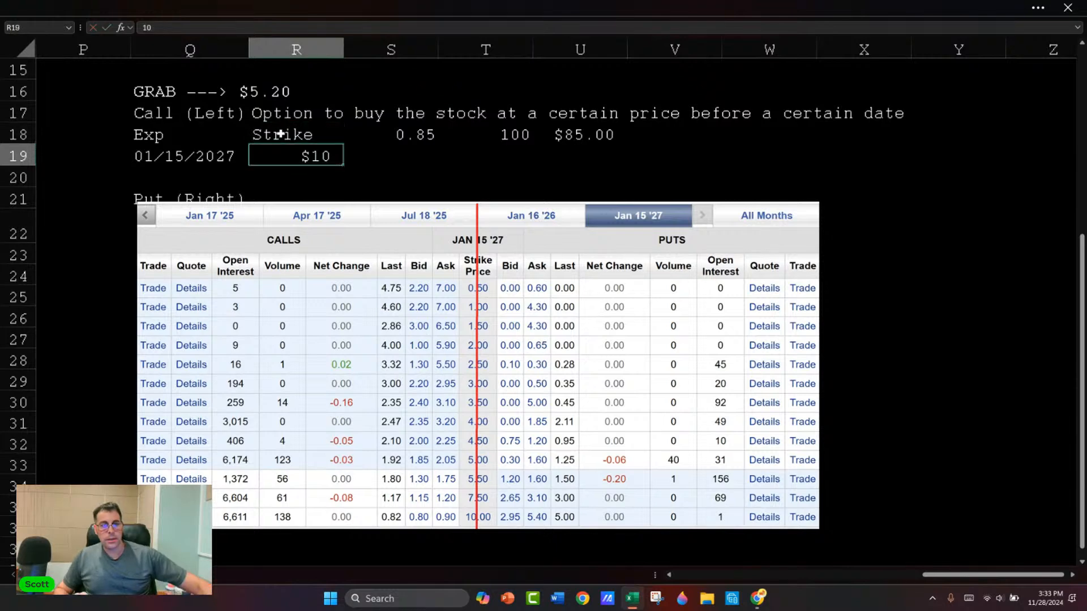
Step: Apply white outline and inside borders to the expiration and strike table in Q18:R19
{"action": "scroll", "coordinate": [242, 141], "scroll_direction": "up", "scroll_amount": 2}
{"action": "scroll", "coordinate": [241, 143], "scroll_direction": "down", "scroll_amount": 2}
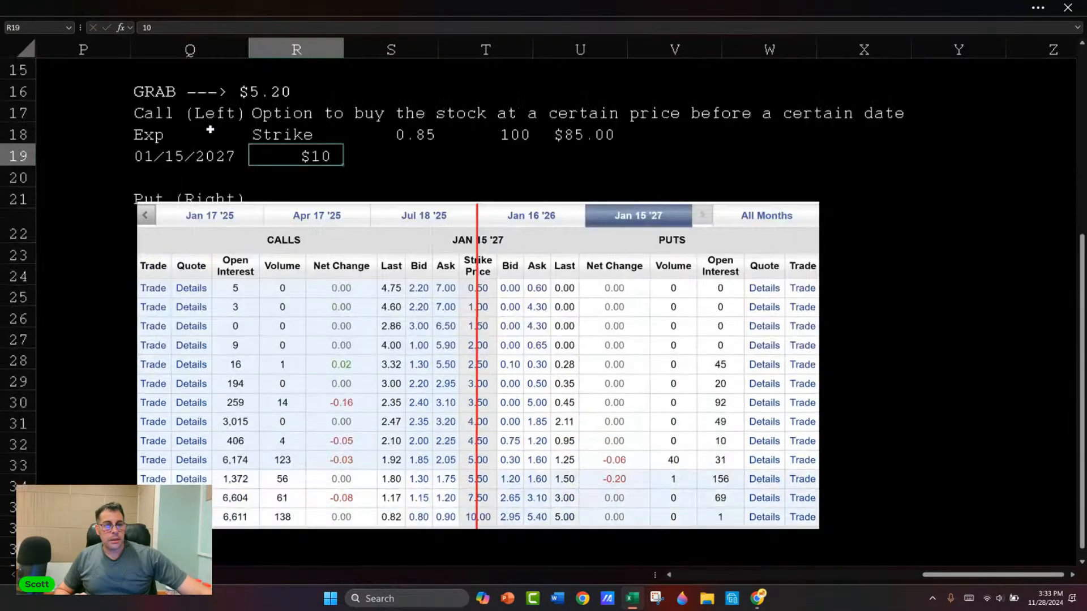
{"action": "left_click_drag", "start_coordinate": [241, 144], "coordinate": [310, 153]}
{"action": "right_click", "coordinate": [313, 152]}
{"action": "left_click", "coordinate": [303, 469]}
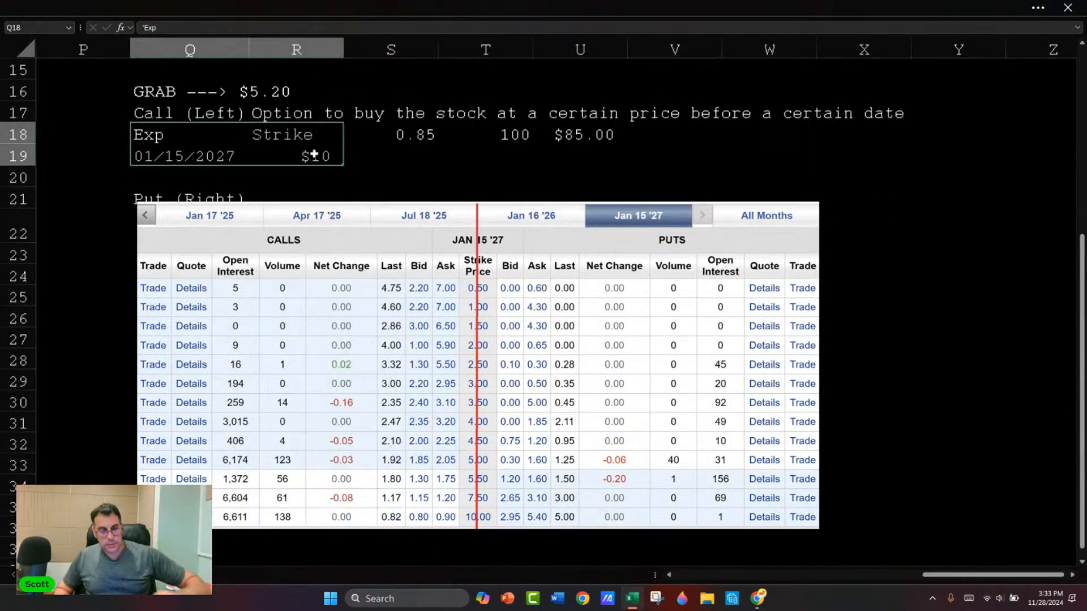
{"action": "left_click", "coordinate": [247, 164]}
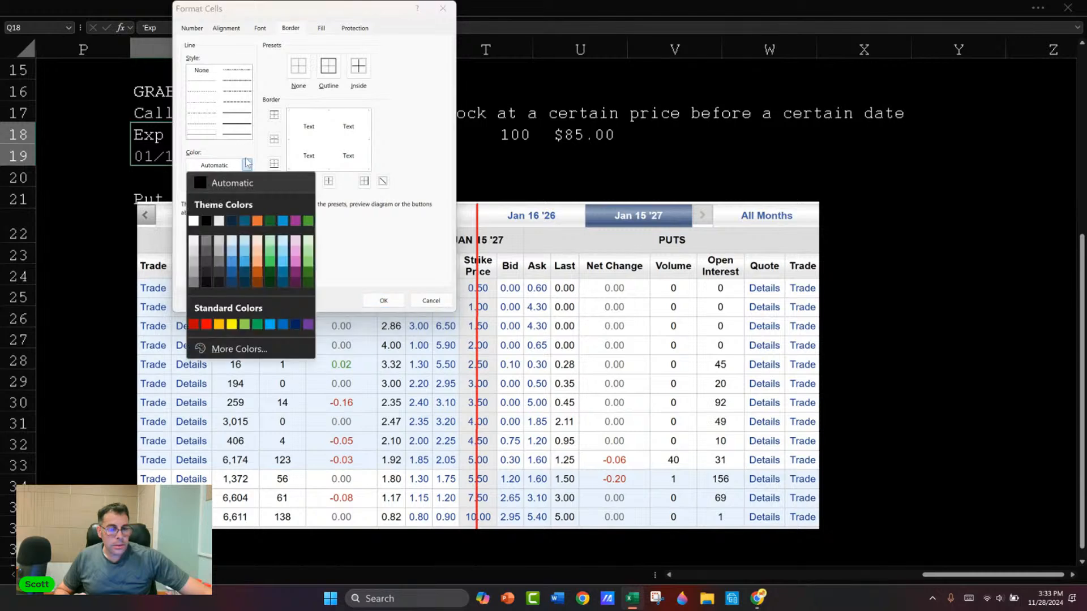
{"action": "left_click", "coordinate": [238, 117]}
{"action": "left_click", "coordinate": [248, 165]}
{"action": "left_click", "coordinate": [198, 218]}
{"action": "left_click", "coordinate": [329, 69]}
{"action": "left_click", "coordinate": [328, 181]}
{"action": "left_click", "coordinate": [274, 143]}
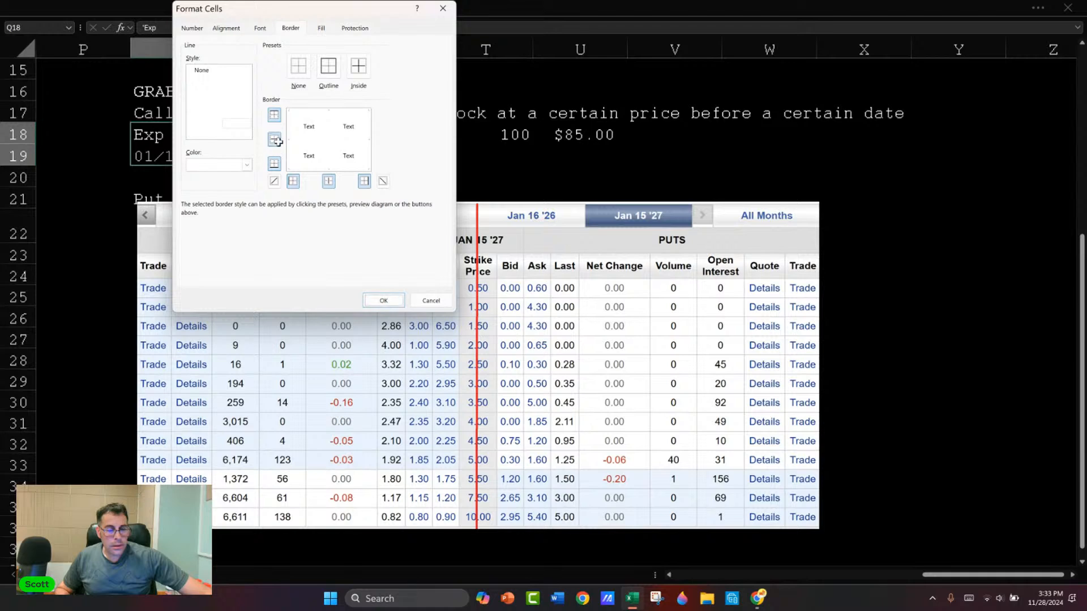
{"action": "key", "text": "Return"}
{"action": "left_click", "coordinate": [469, 161]}
Step: Center the contents of the bordered expiration and strike table in Q18:R19
{"action": "left_click_drag", "start_coordinate": [225, 131], "coordinate": [294, 157]}
{"action": "left_click", "coordinate": [1019, 8]}
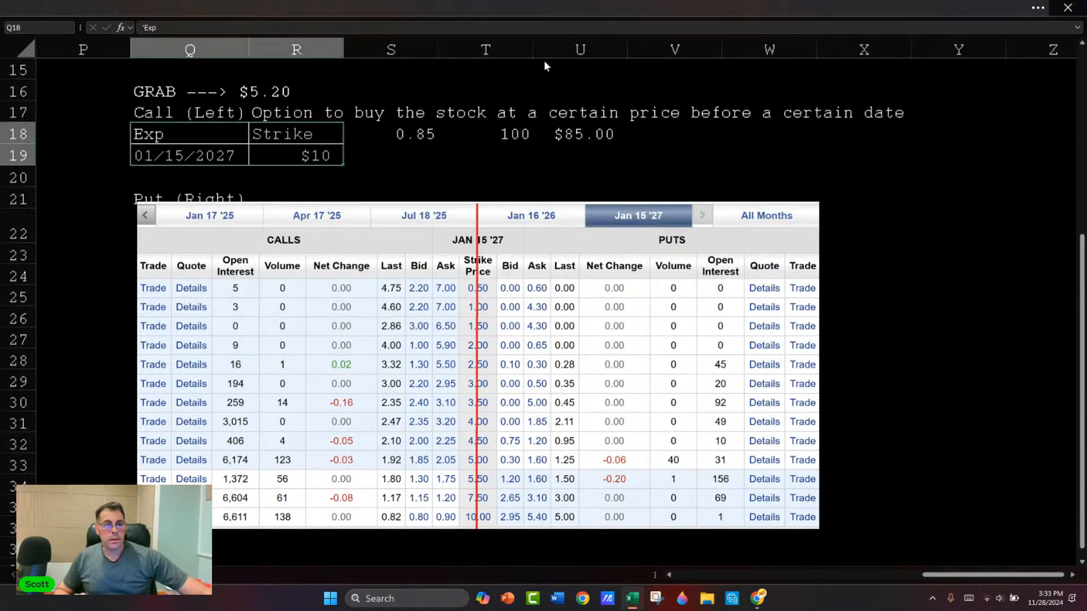
{"action": "left_click", "coordinate": [274, 101]}
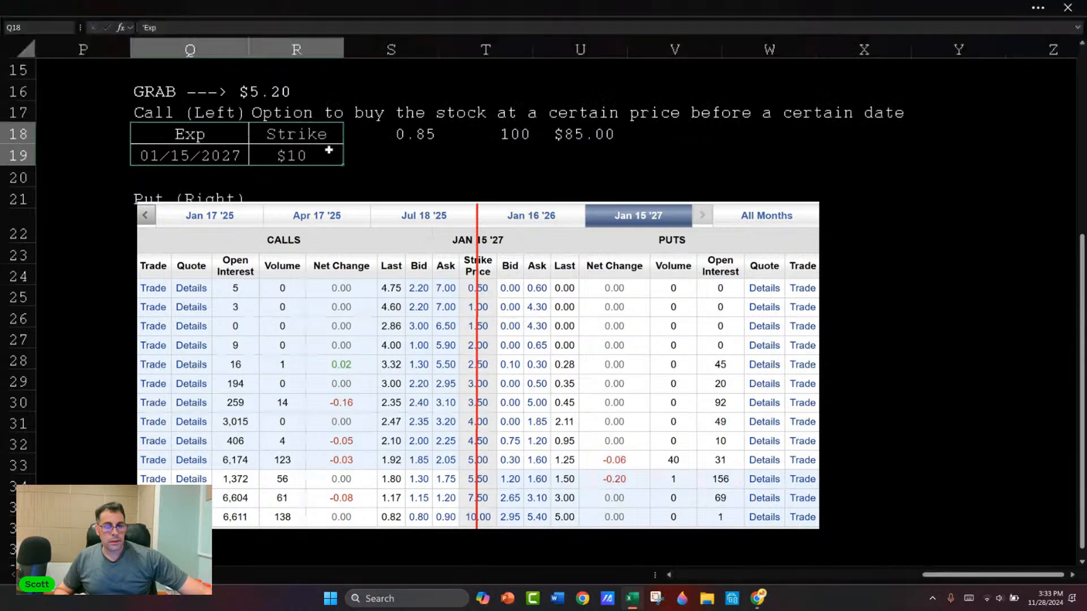
{"action": "left_click", "coordinate": [391, 136]}
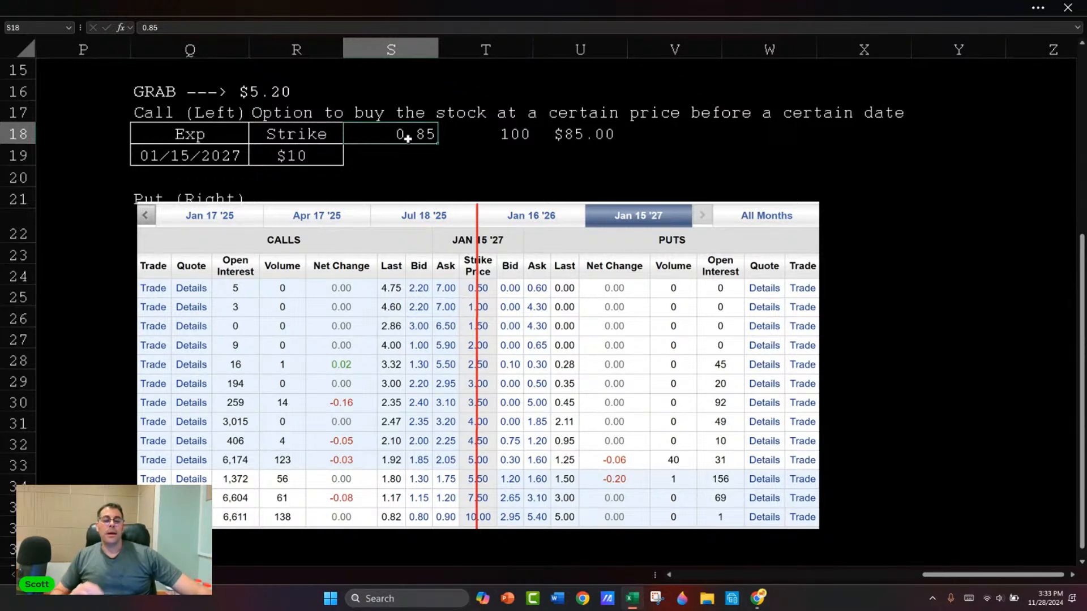
{"action": "left_click", "coordinate": [479, 155]}
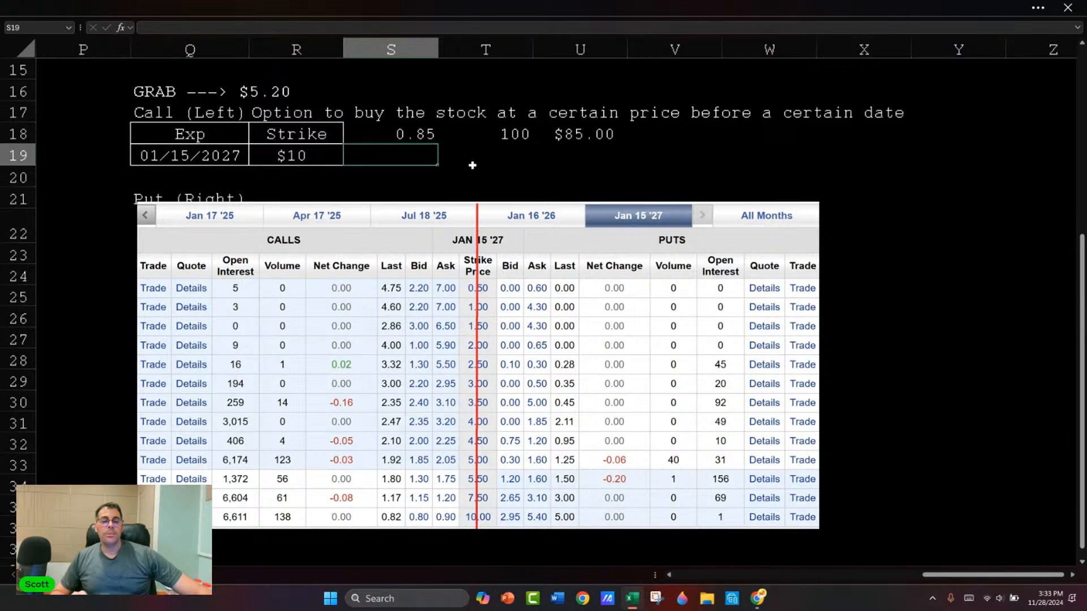
{"action": "key", "text": "Right"}
{"action": "key", "text": "Right"}
{"action": "key", "text": "Left"}
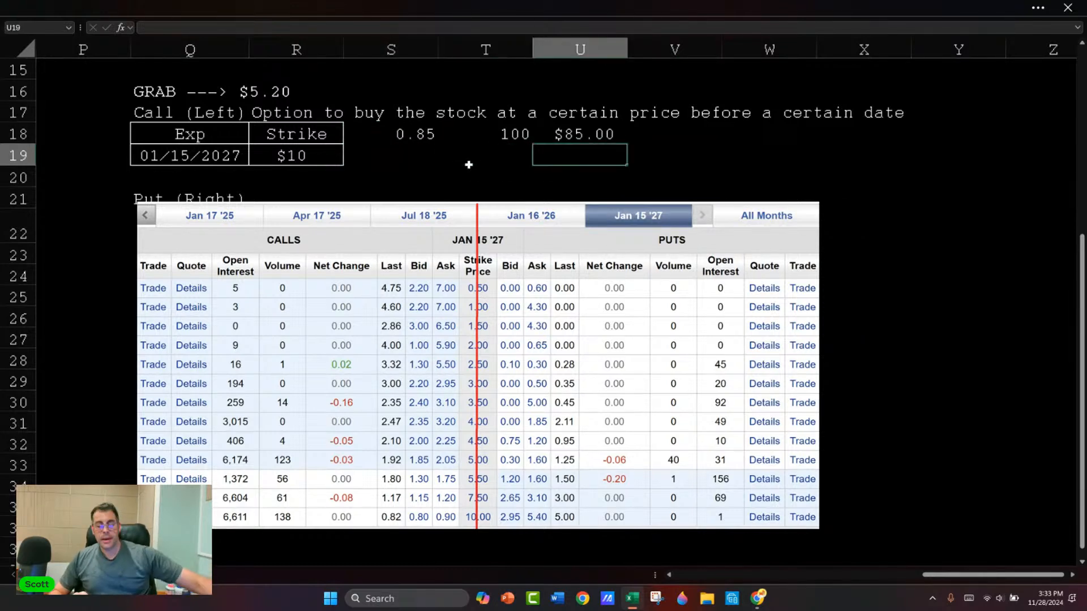
{"action": "key", "text": "Left"}
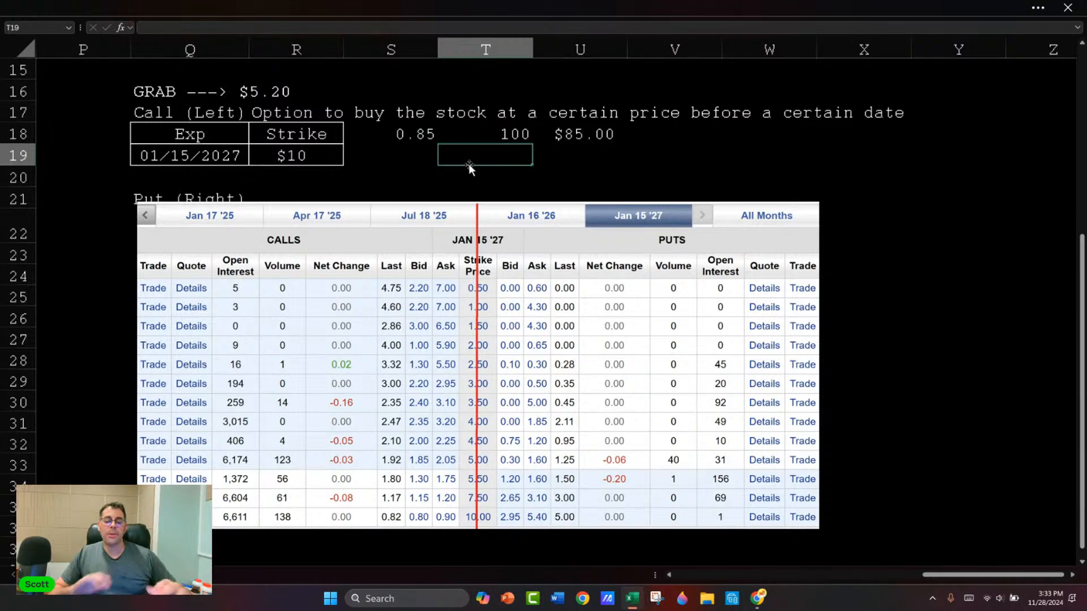
Step: Enter a hypothetical stock price of $11 in U19
{"action": "left_click", "coordinate": [417, 158]}
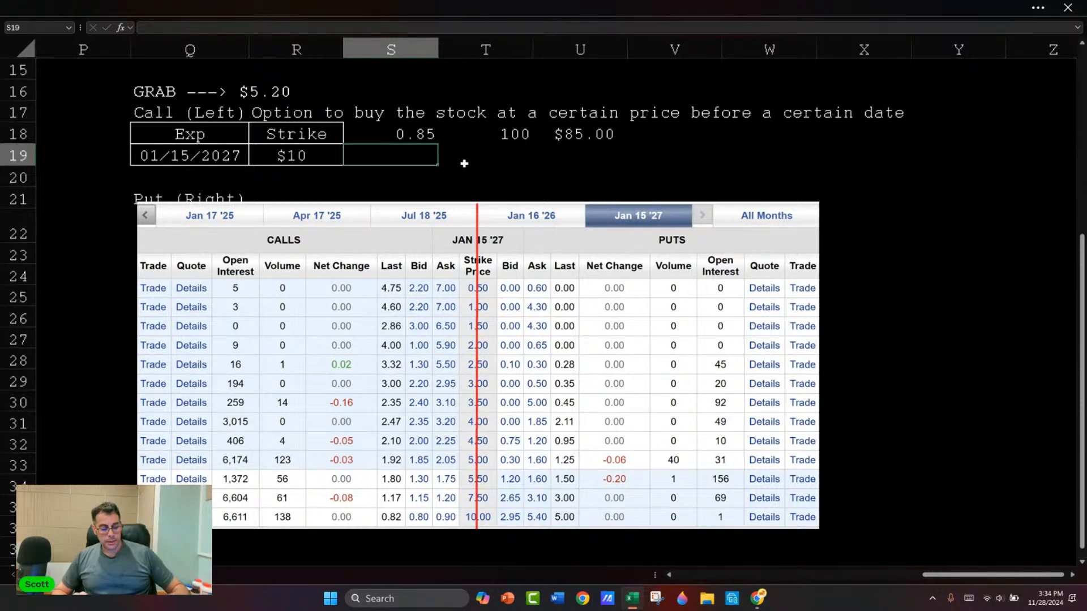
{"action": "key", "text": "Right"}
{"action": "key", "text": "Right"}
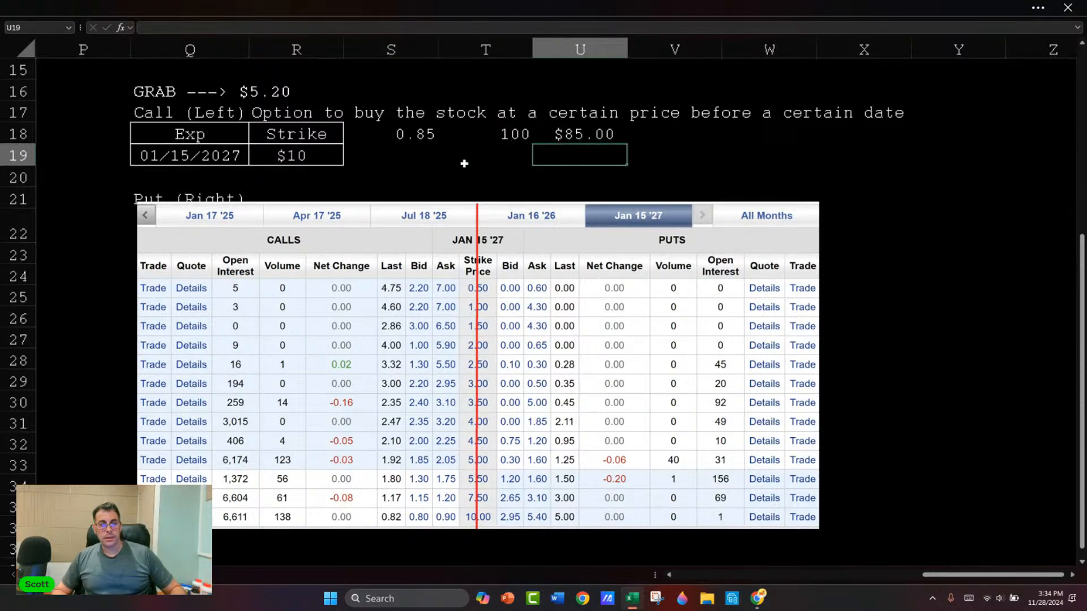
{"action": "type", "text": "$11"}
{"action": "key", "text": "Right"}
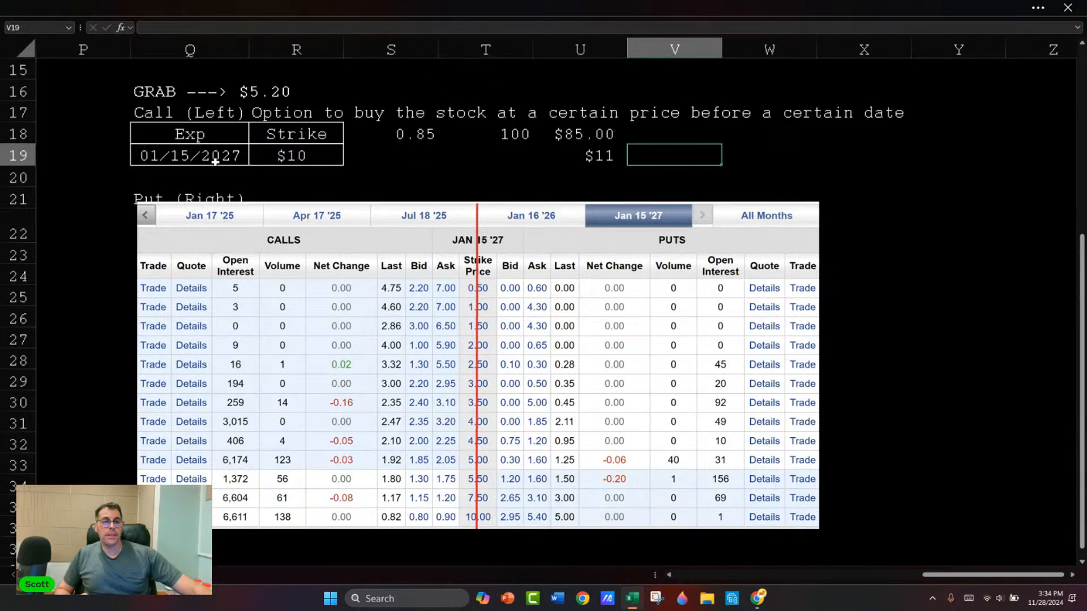
Step: Build the call payoff formula =(U19-R19)*T19 in V19, multiplying the gain over the strike by the quantity
{"action": "type", "text": "="}
{"action": "key", "text": "Left"}
{"action": "type", "text": "-"}
{"action": "key", "text": "Left"}
{"action": "key", "text": "Left"}
{"action": "key", "text": "Left"}
{"action": "key", "text": "Left"}
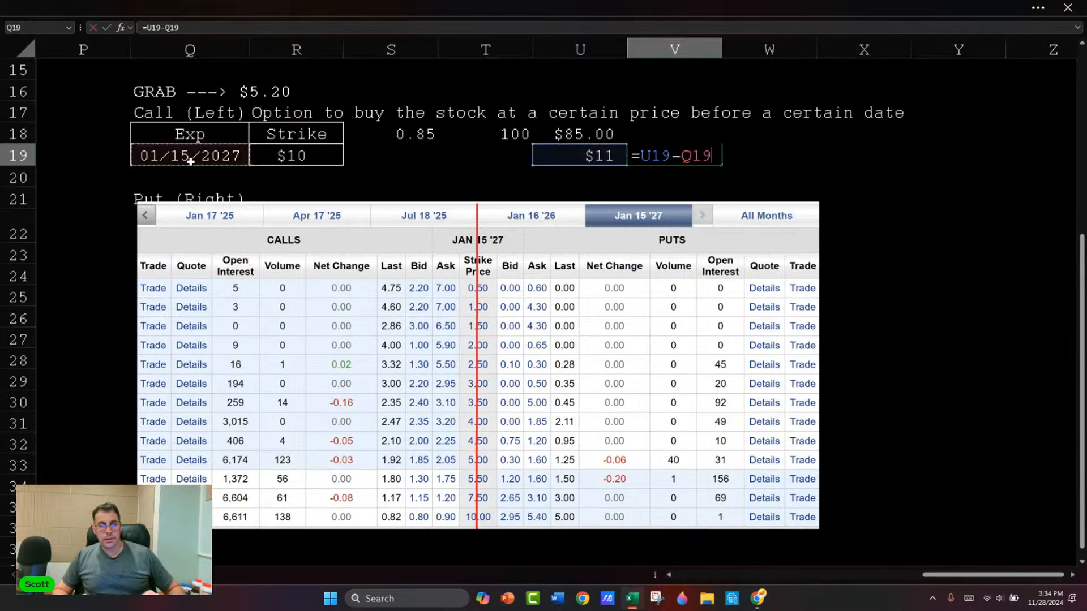
{"action": "key", "text": "ctrl+Return"}
{"action": "key", "text": "F2"}
{"action": "type", "text": "("}
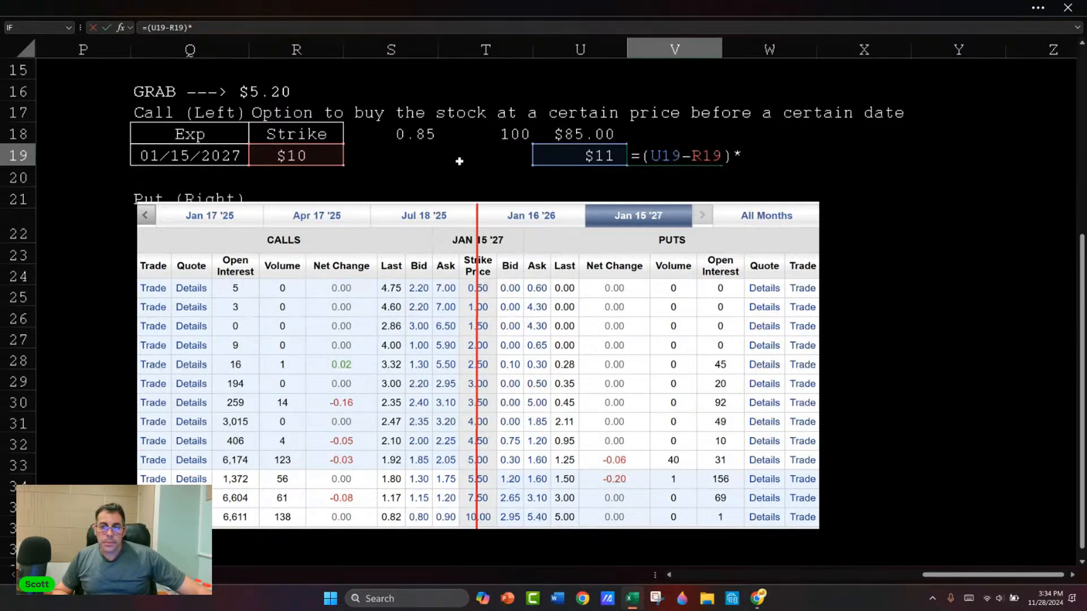
{"action": "left_click", "coordinate": [510, 155]}
{"action": "key", "text": "Return"}
Step: Enter a quantity of 1 contract in T19
{"action": "left_click", "coordinate": [506, 157]}
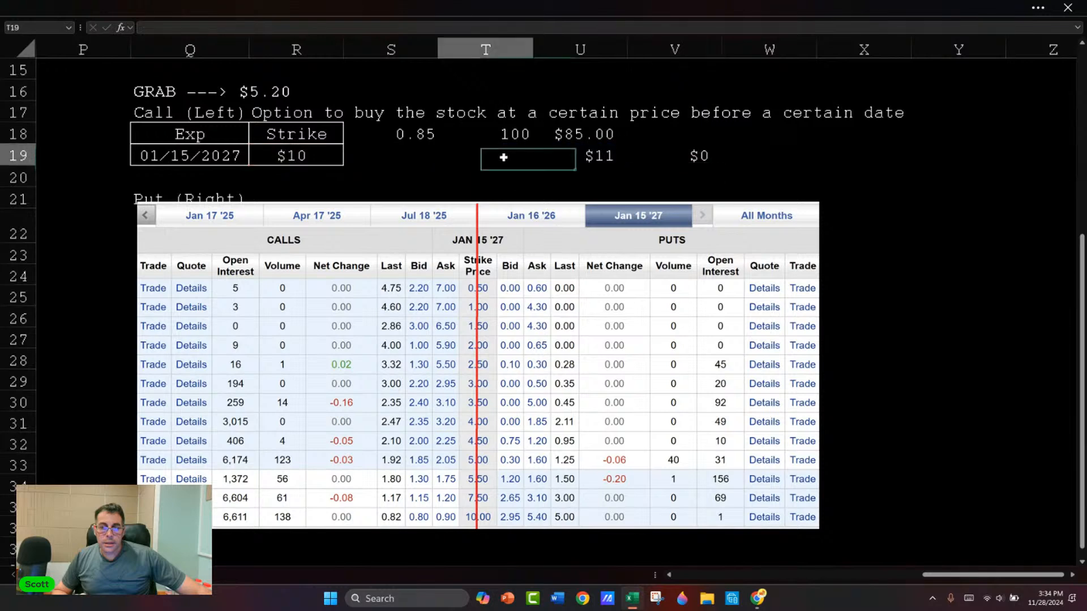
{"action": "type", "text": "1"}
{"action": "key", "text": "Return"}
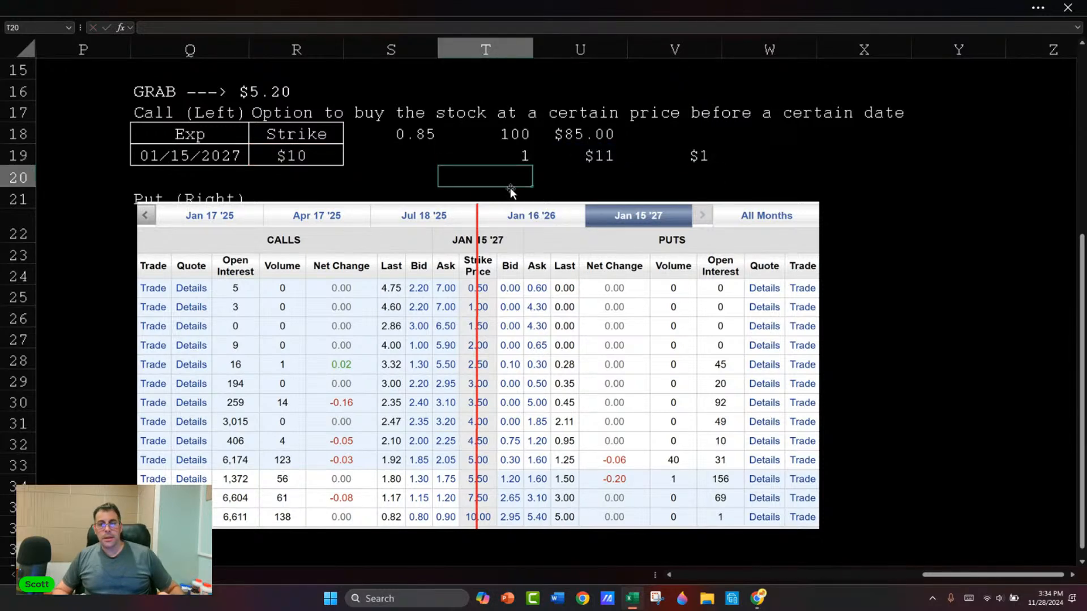
Step: Extend the payoff formula in V19 so the number of contracts is multiplied by 100 shares
{"action": "key", "text": "Up"}
{"action": "key", "text": "Right"}
{"action": "key", "text": "Right"}
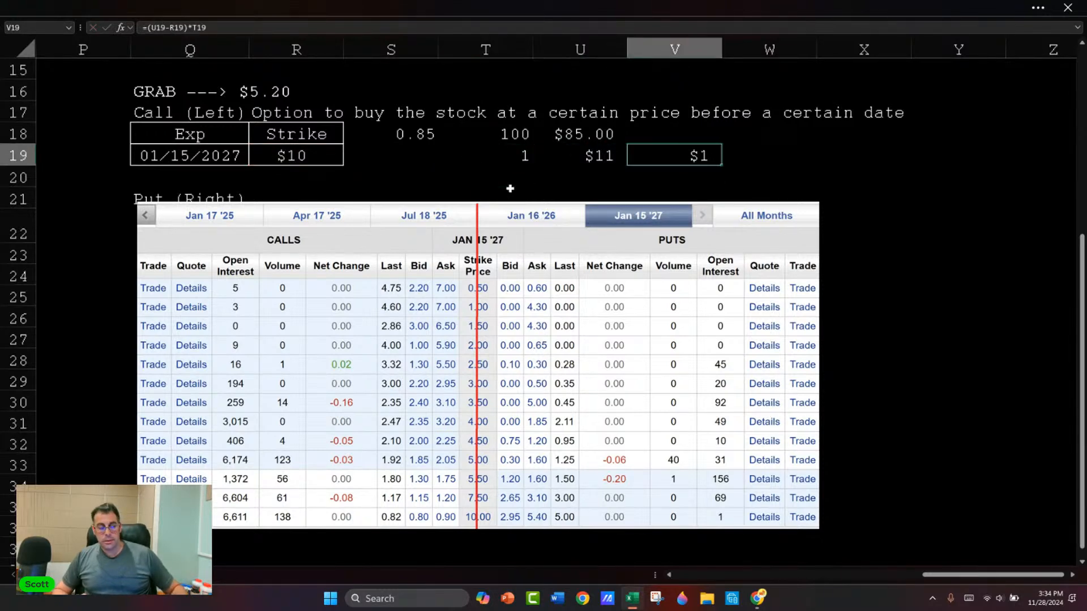
{"action": "key", "text": "F2"}
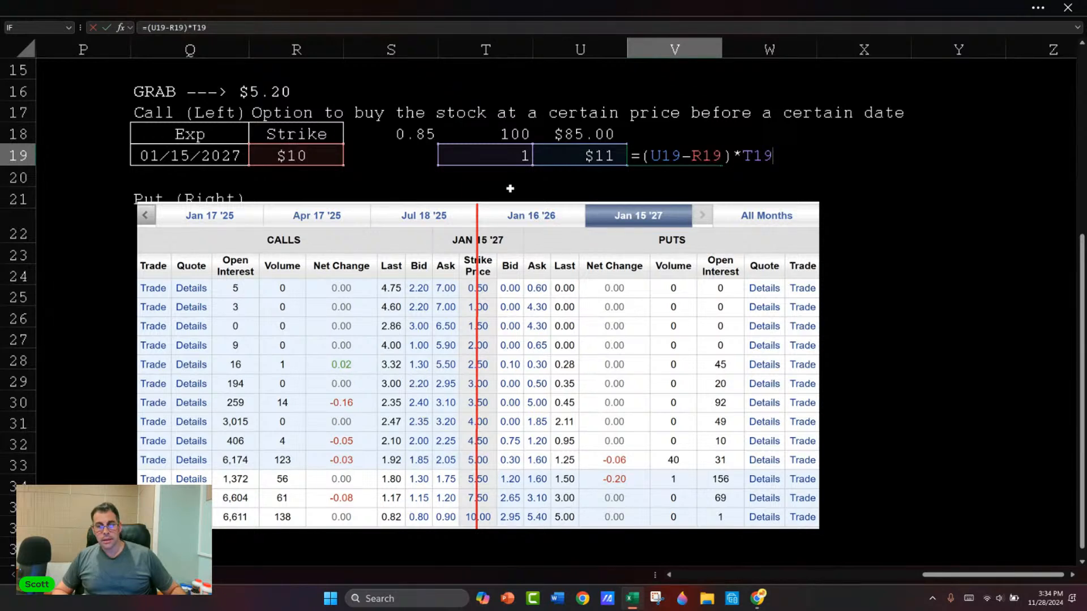
{"action": "key", "text": "Escape"}
{"action": "key", "text": "F2"}
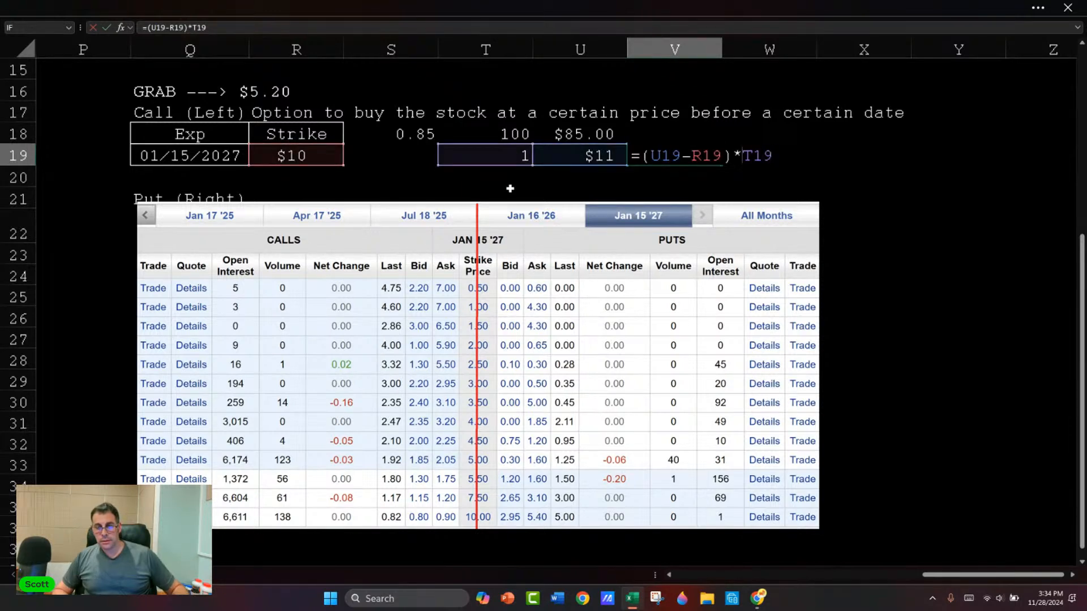
{"action": "type", "text": "(*100"}
{"action": "key", "text": "Return"}
{"action": "key", "text": "Up"}
{"action": "key", "text": "Left"}
{"action": "key", "text": "Left"}
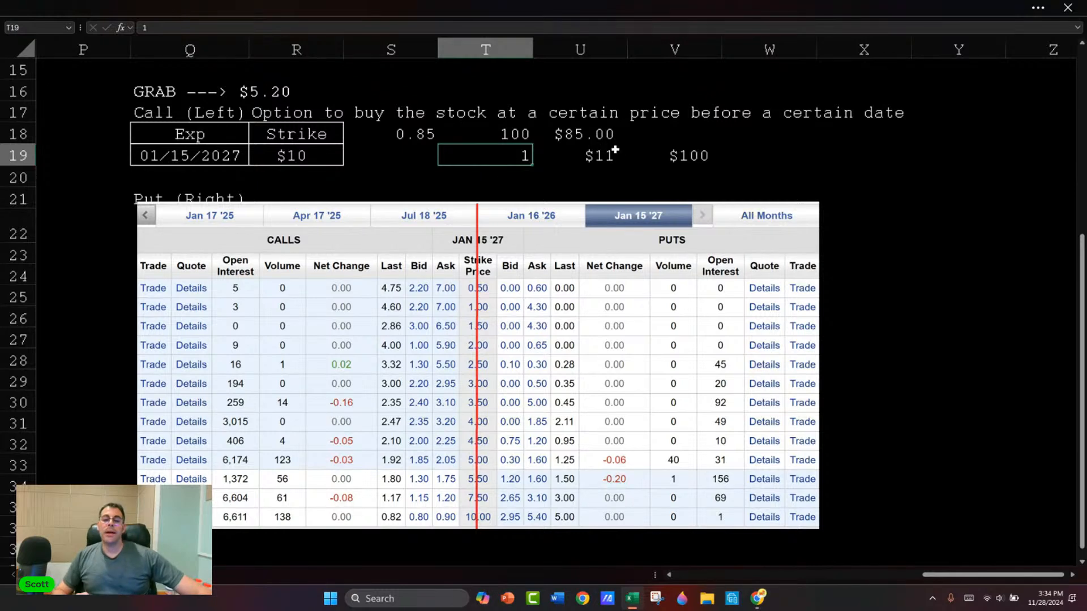
Step: Calculate the net profit in W19 as the payoff minus the contract cost, using =V19-U18
{"action": "left_click", "coordinate": [596, 154]}
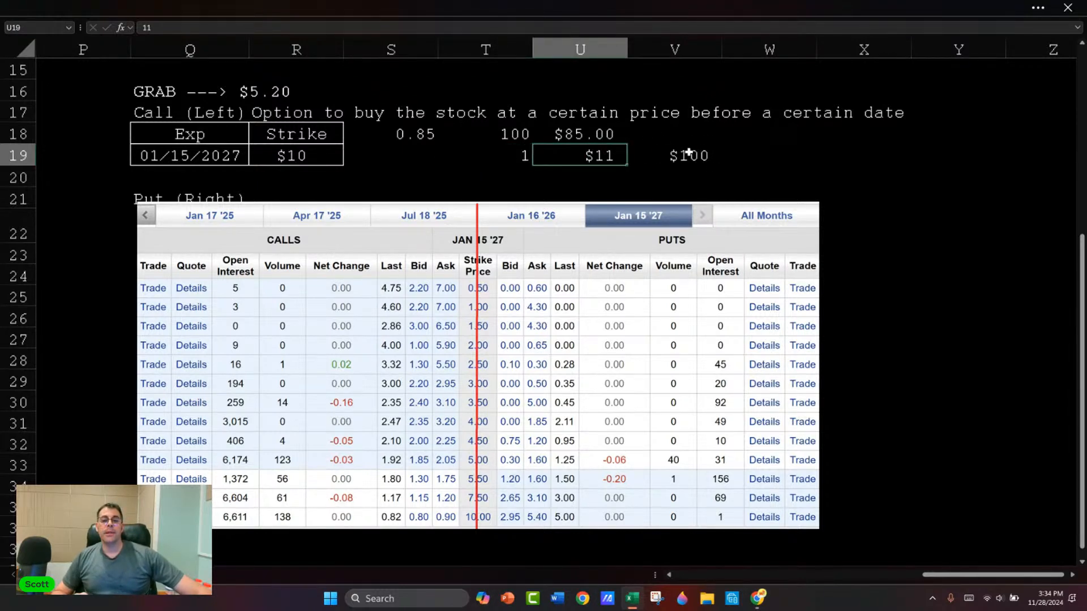
{"action": "left_click", "coordinate": [734, 157]}
{"action": "type", "text": "="}
{"action": "key", "text": "Left"}
{"action": "type", "text": "-"}
{"action": "key", "text": "Up"}
{"action": "key", "text": "Left"}
{"action": "key", "text": "Return"}
Step: Set the number of contracts in T19 to 10
{"action": "key", "text": "Up"}
{"action": "key", "text": "Left"}
{"action": "key", "text": "Left"}
{"action": "key", "text": "Left"}
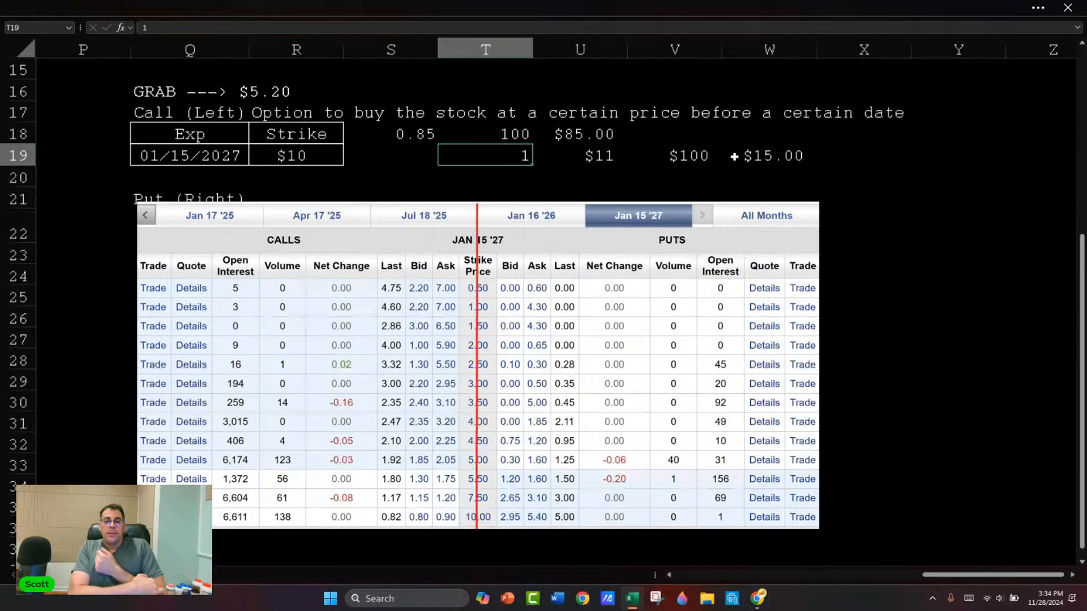
{"action": "type", "text": "10"}
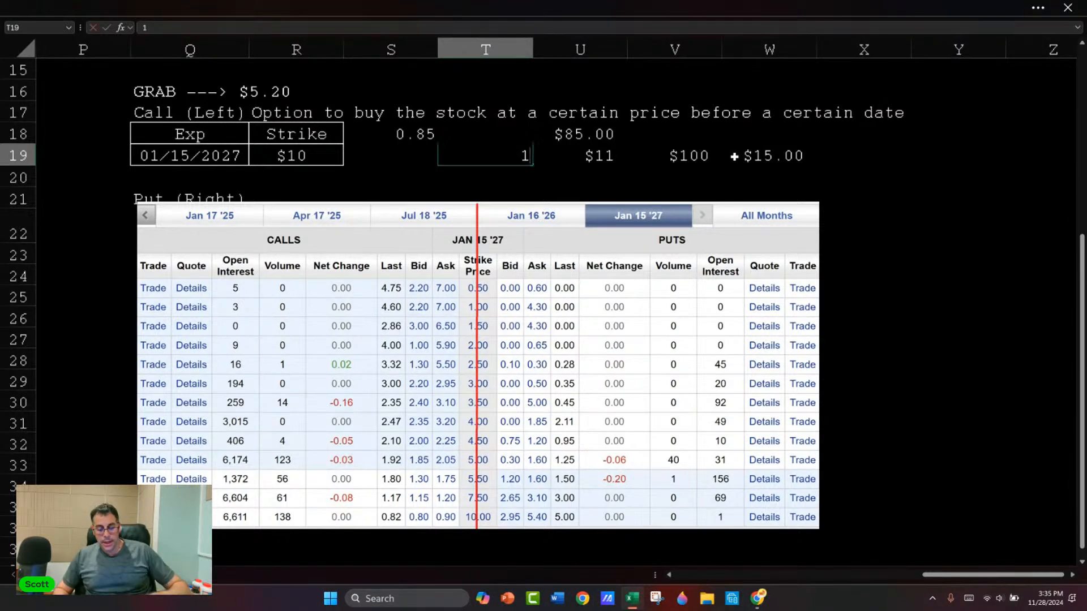
{"action": "key", "text": "Return"}
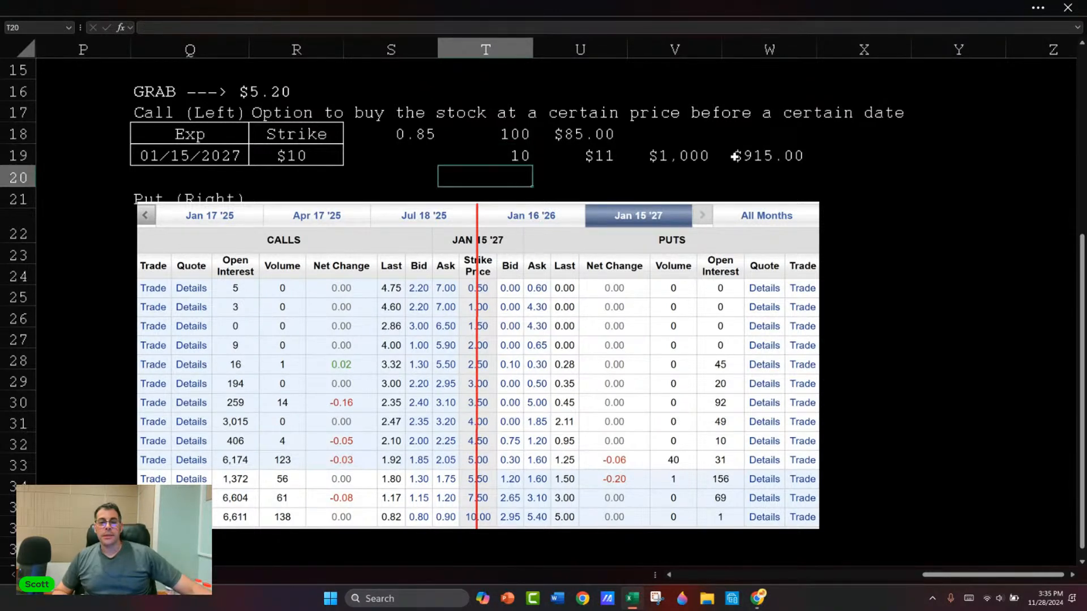
{"action": "key", "text": "Up"}
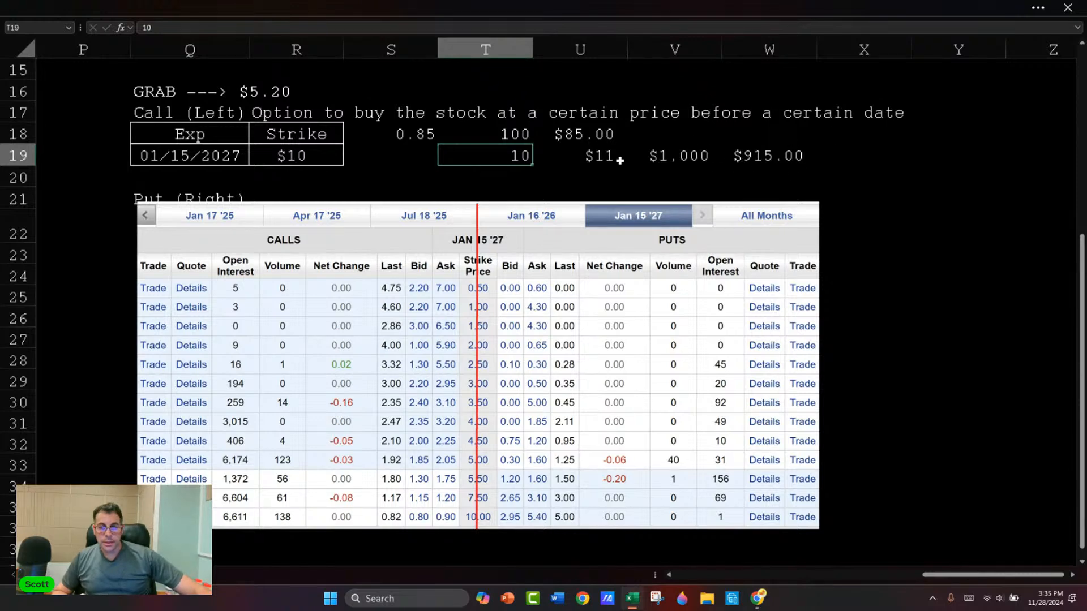
Step: Set the example stock price in U19 to $18 and widen column W so the net profit fits
{"action": "left_click", "coordinate": [595, 154]}
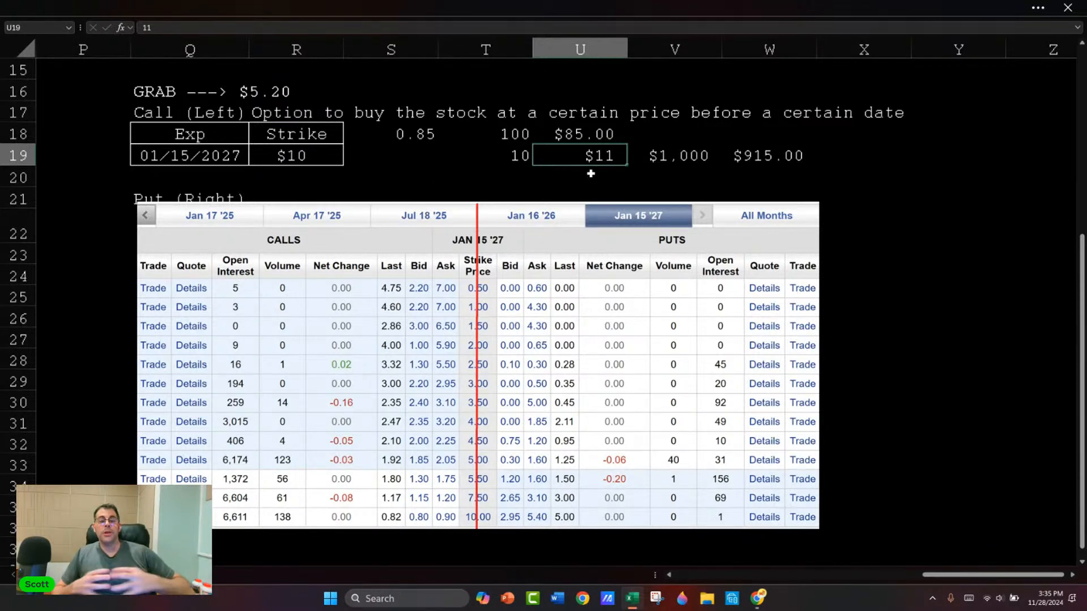
{"action": "type", "text": "18"}
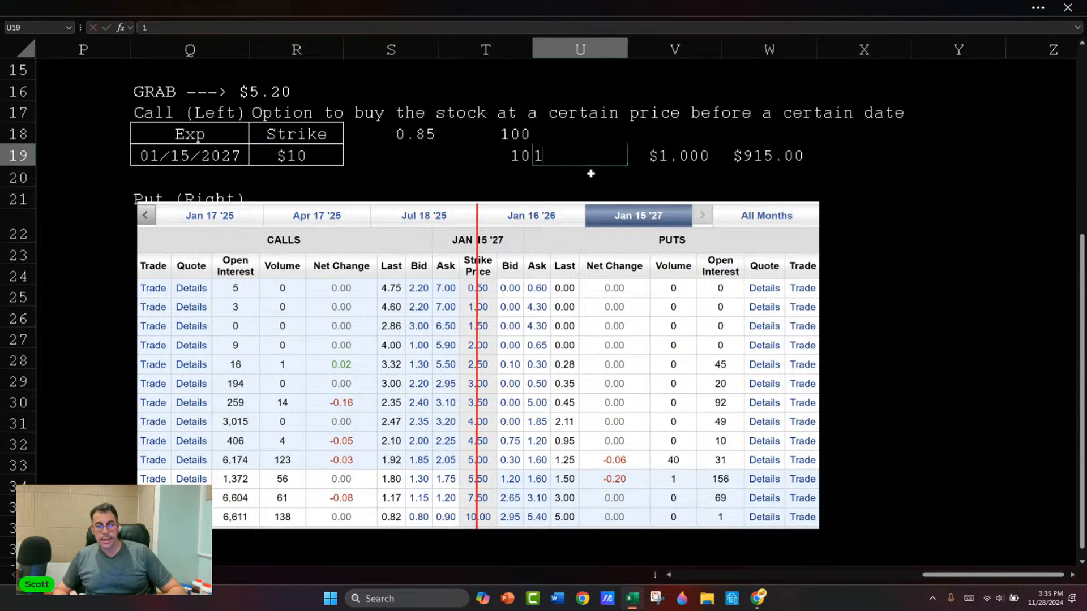
{"action": "key", "text": "Return"}
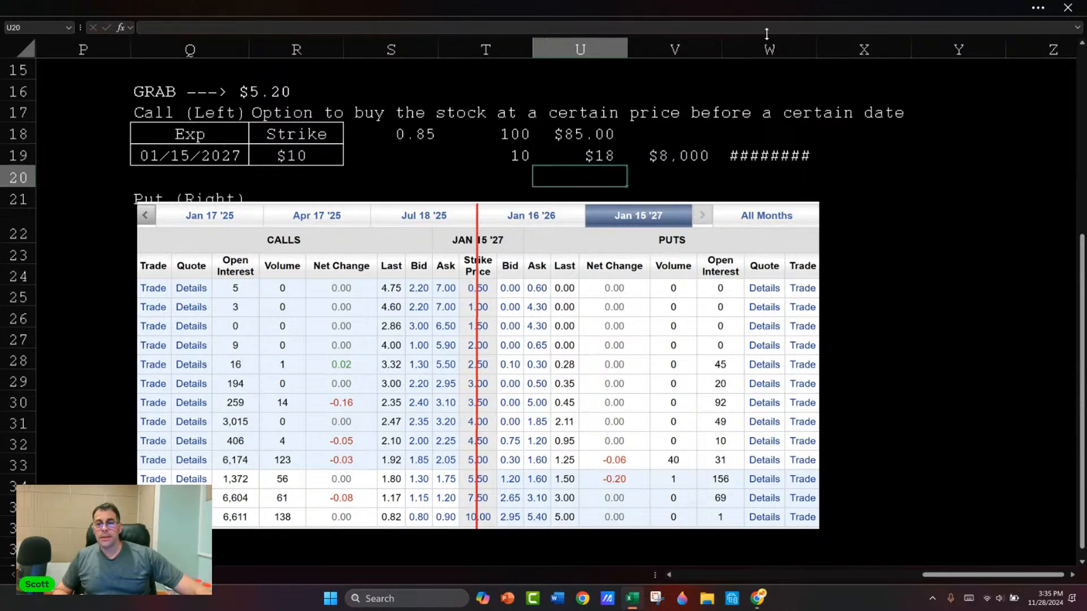
{"action": "left_click_drag", "start_coordinate": [816, 49], "coordinate": [829, 49]}
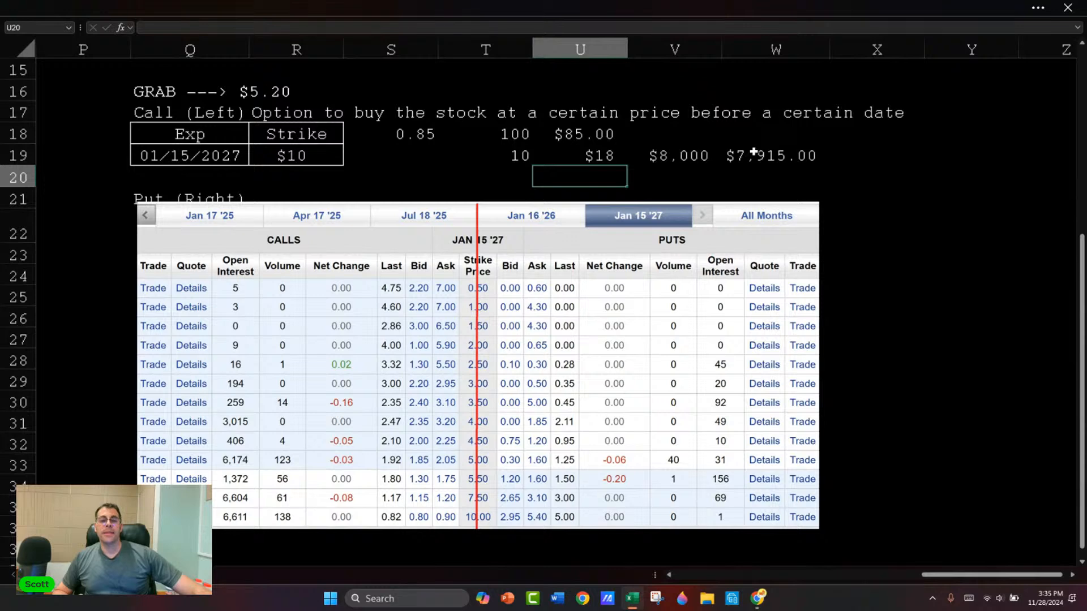
{"action": "key", "text": "Up"}
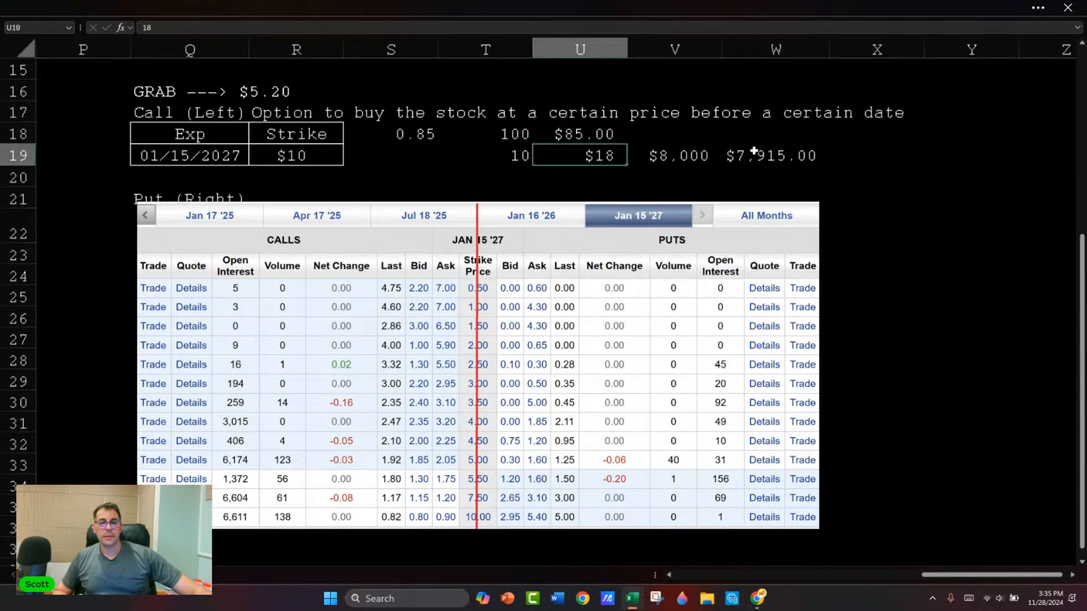
{"action": "left_click", "coordinate": [578, 130]}
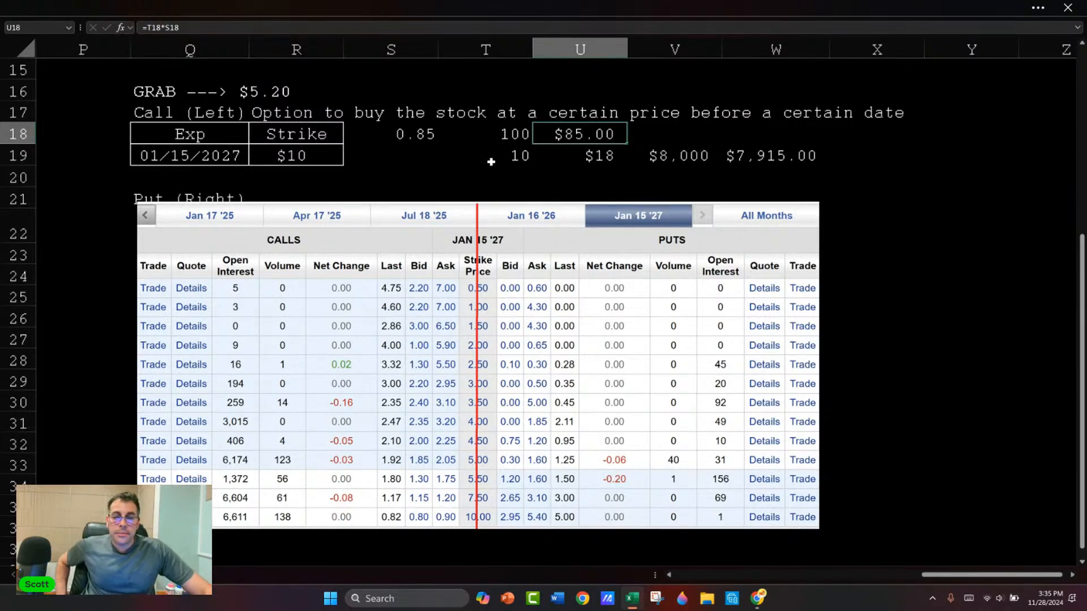
Step: Move the option chain picture down to start at about row 23, clear of the put heading in row 21
{"action": "left_click_drag", "start_coordinate": [385, 251], "coordinate": [374, 273]}
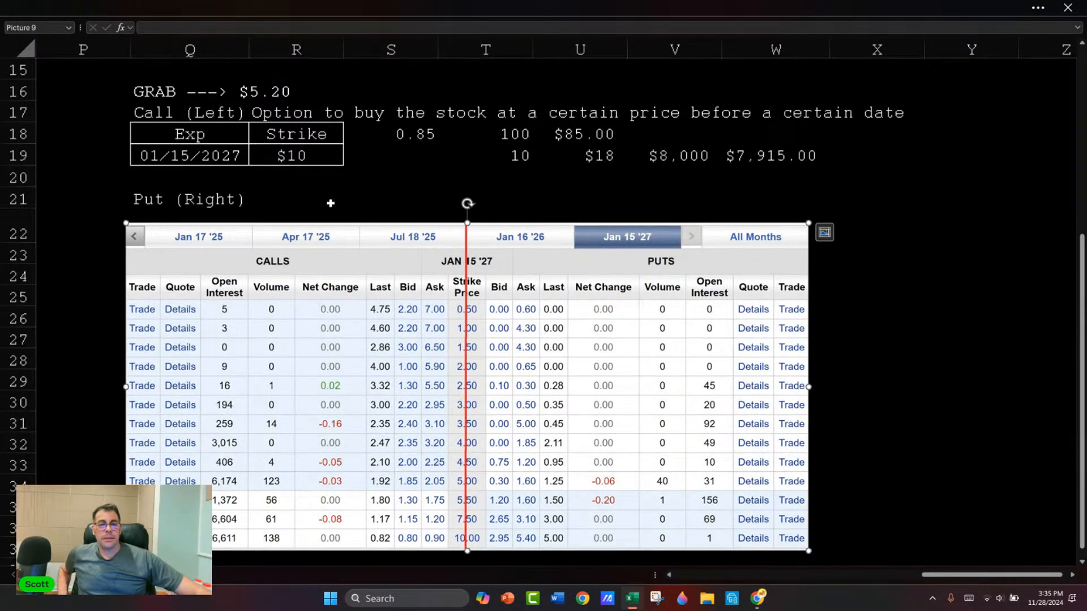
{"action": "left_click", "coordinate": [293, 199]}
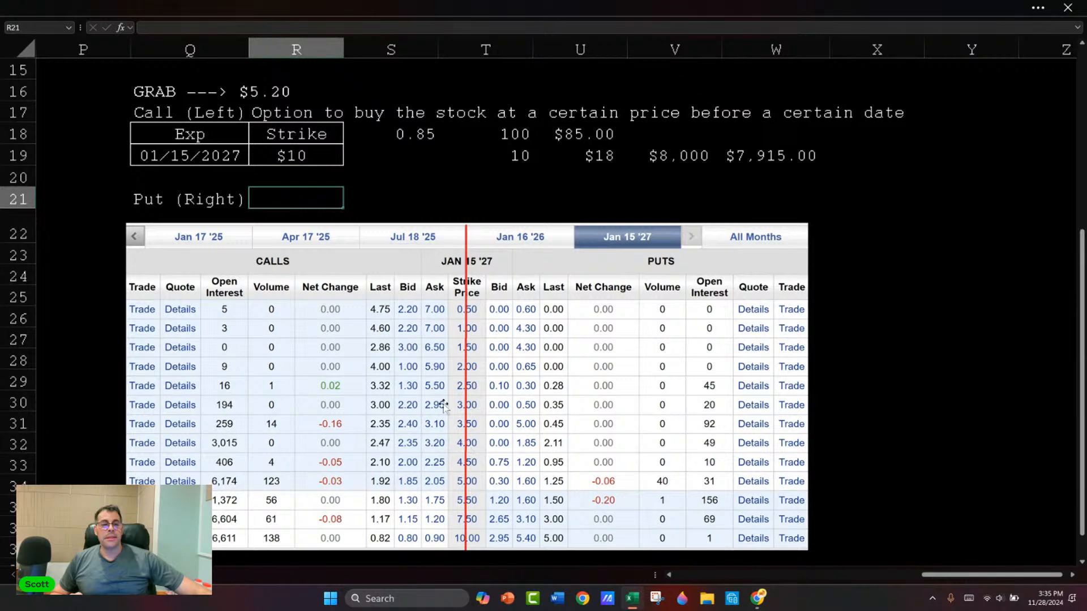
{"action": "left_click_drag", "start_coordinate": [242, 248], "coordinate": [242, 264]}
{"action": "left_click", "coordinate": [283, 195]}
Step: Copy the call definition from R17 into R21 beside the Put (Right) heading
{"action": "left_click", "coordinate": [281, 115]}
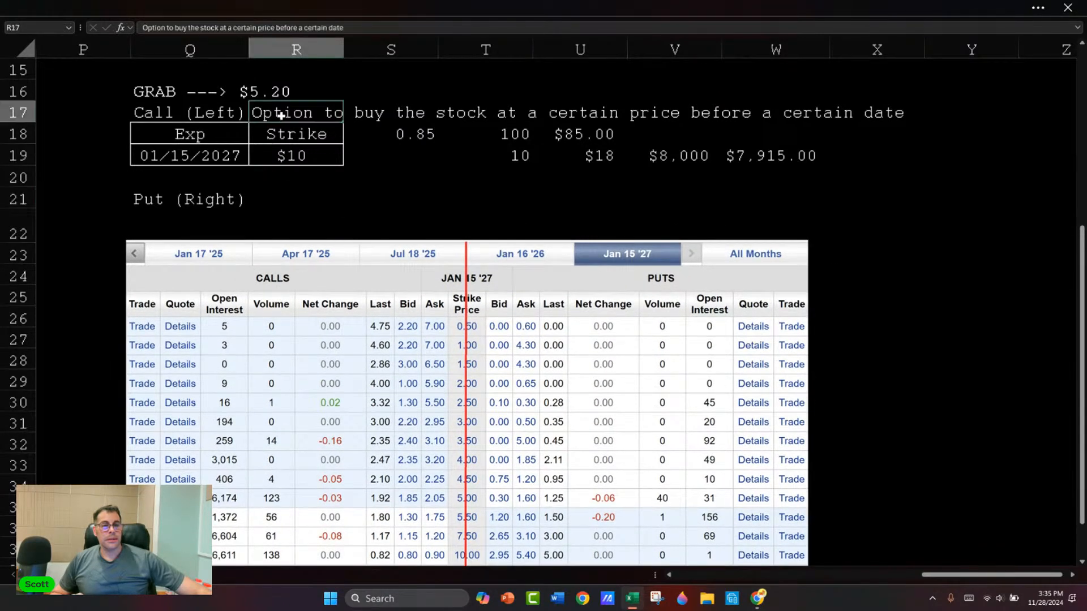
{"action": "key", "text": "ctrl+c"}
{"action": "key", "text": "Down"}
{"action": "key", "text": "Down"}
{"action": "key", "text": "Down"}
{"action": "key", "text": "Down"}
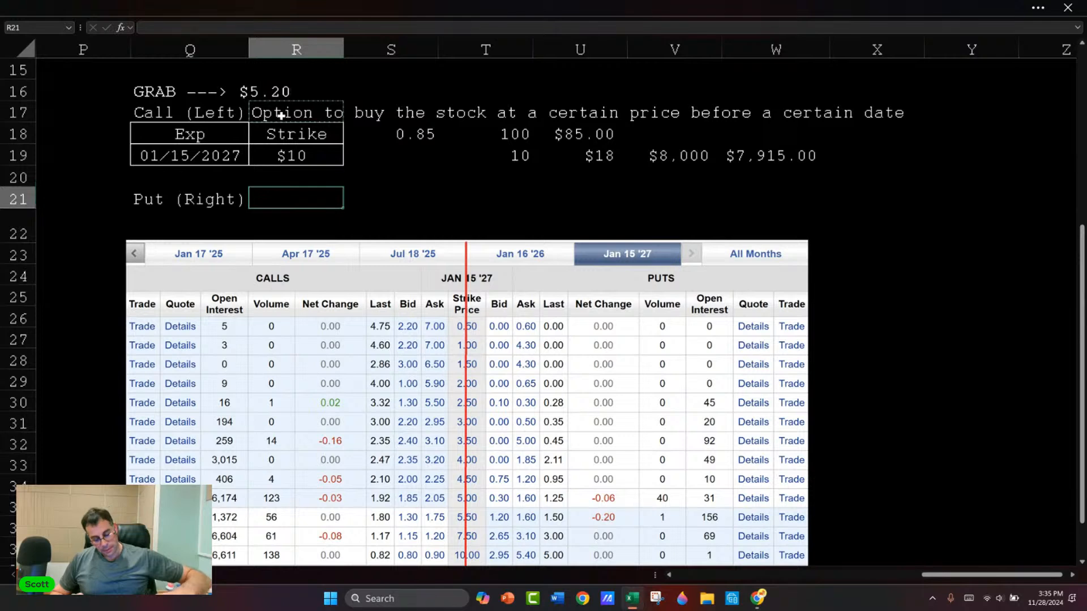
{"action": "key", "text": "ctrl+v"}
Step: Change "buy" to "sell" in the put definition in R21
{"action": "key", "text": "F2"}
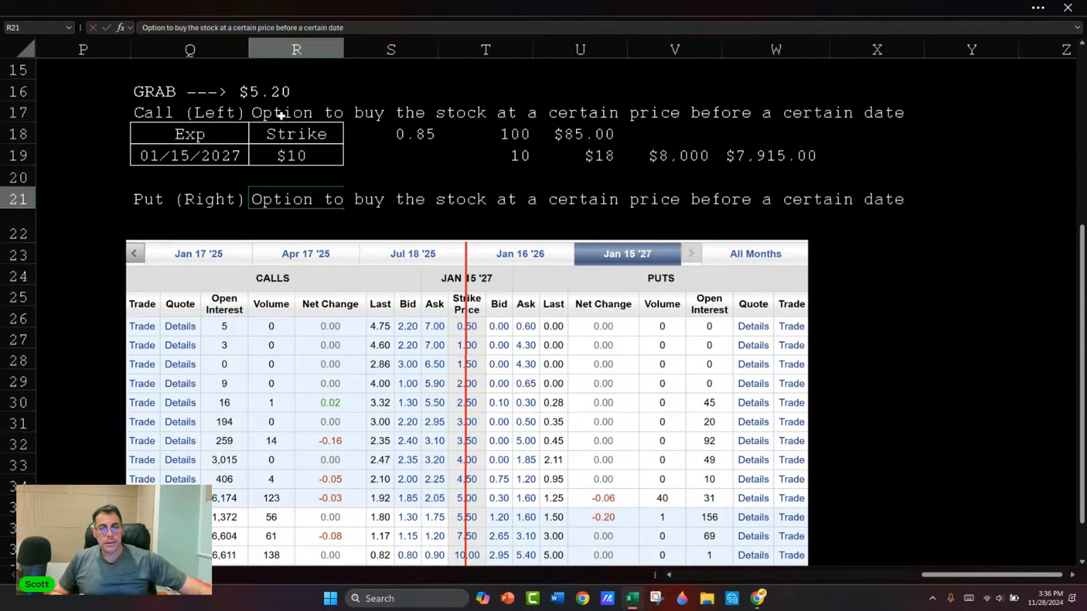
{"action": "left_click", "coordinate": [387, 198]}
{"action": "key", "text": "BackSpace"}
{"action": "key", "text": "BackSpace"}
{"action": "key", "text": "BackSpace"}
{"action": "type", "text": "sell"}
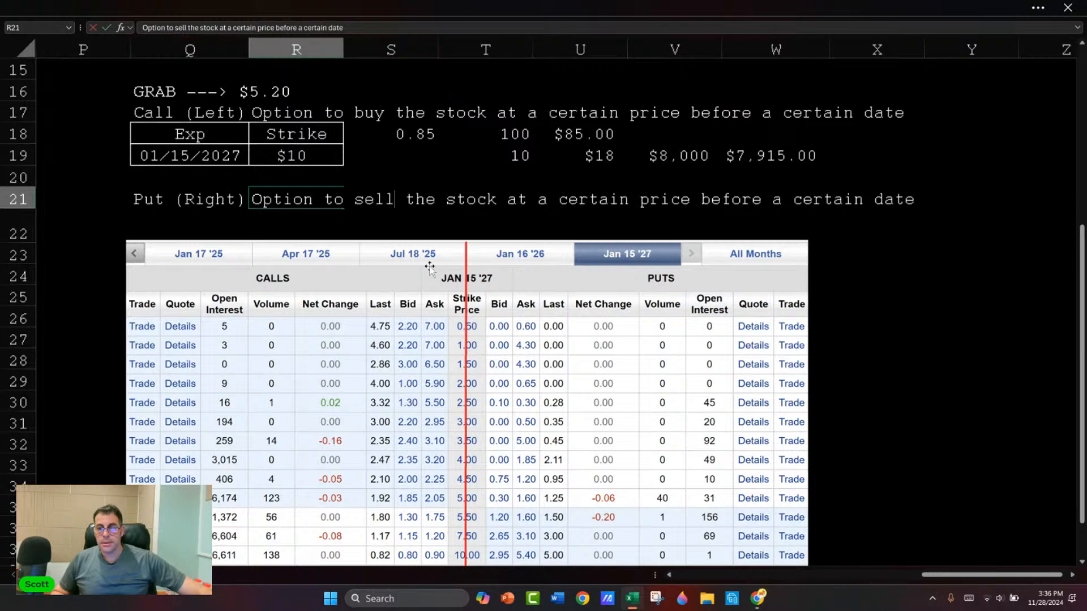
{"action": "key", "text": "Return"}
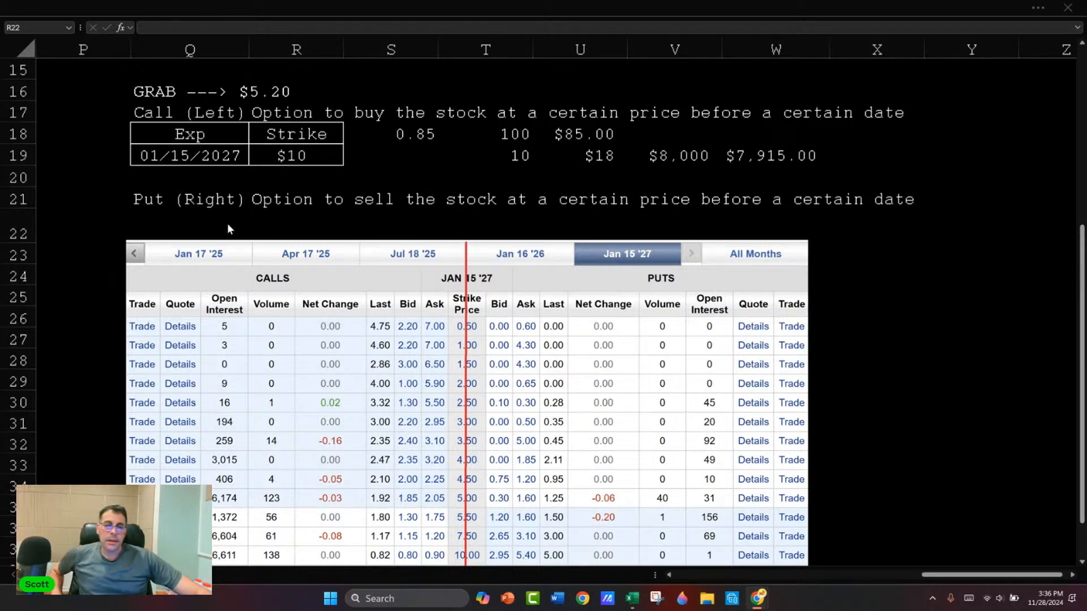
Step: Shift the option chain picture further down and write "Buy puts (bearish)" in Q22
{"action": "left_click", "coordinate": [307, 318]}
{"action": "left_click_drag", "start_coordinate": [307, 317], "coordinate": [314, 351]}
{"action": "left_click", "coordinate": [190, 199]}
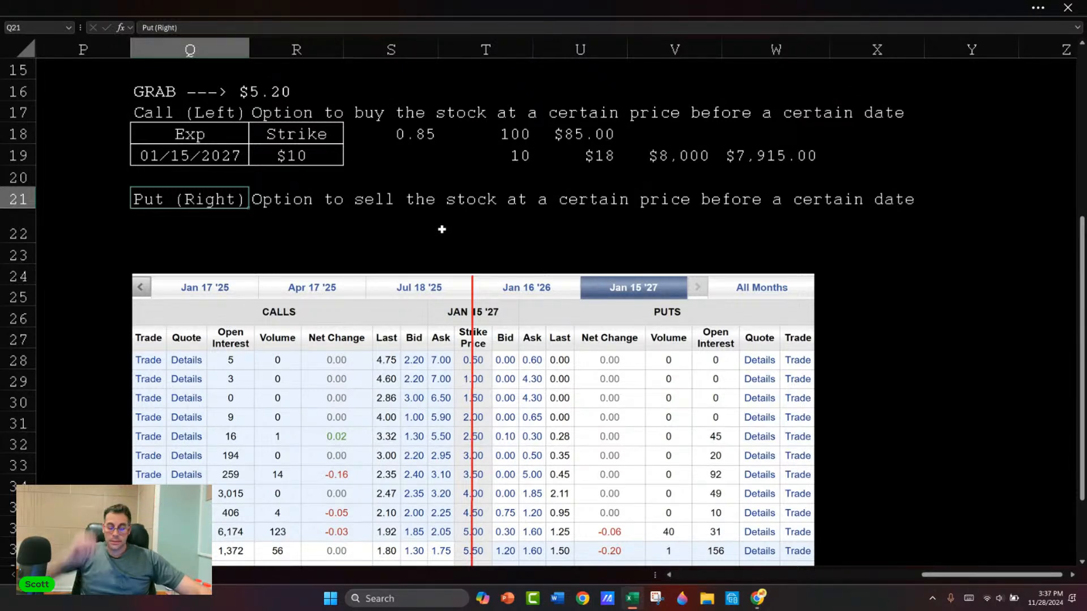
{"action": "key", "text": "Down"}
{"action": "type", "text": "y p"}
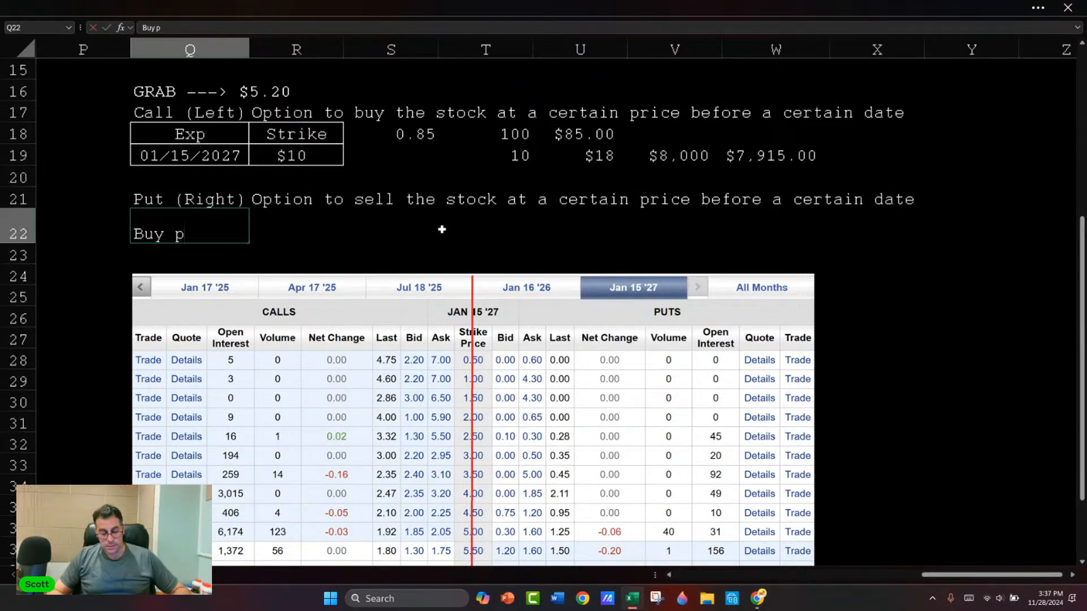
{"action": "type", "text": "uts"}
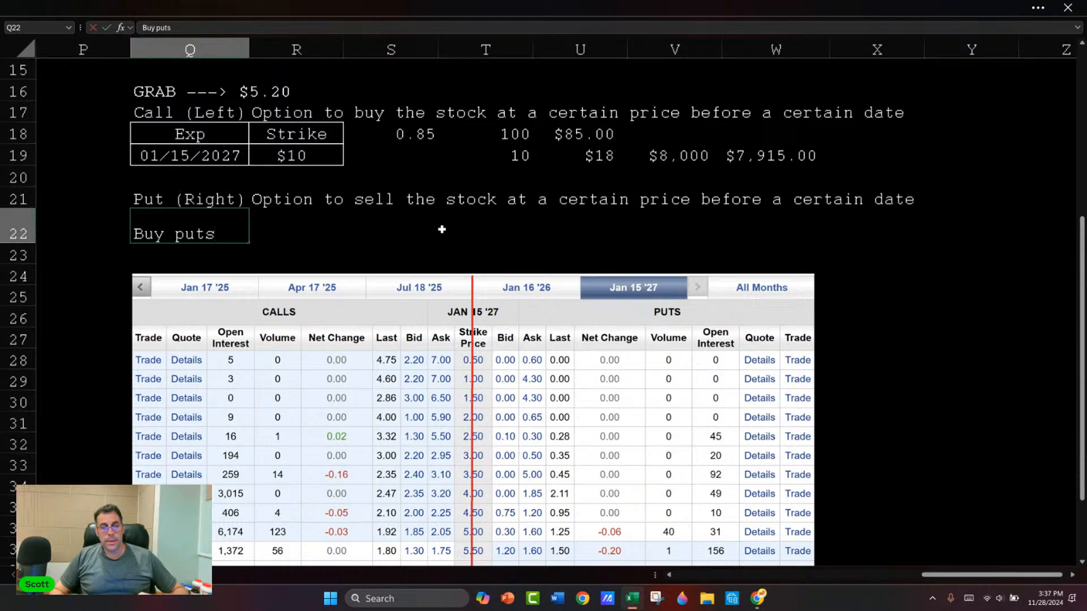
{"action": "type", "text": " (bear"}
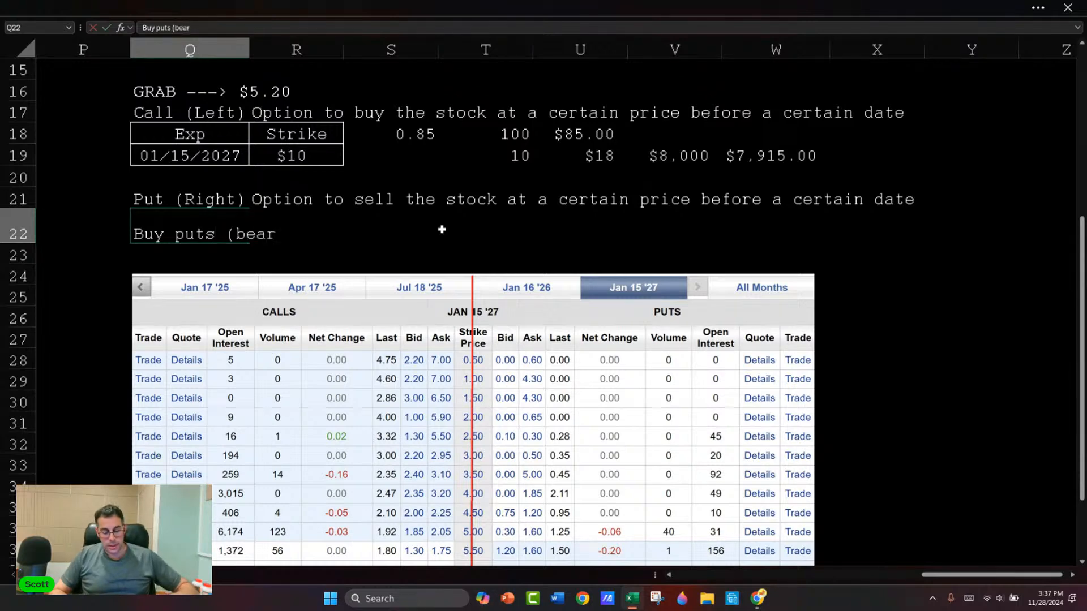
{"action": "type", "text": "ish)"}
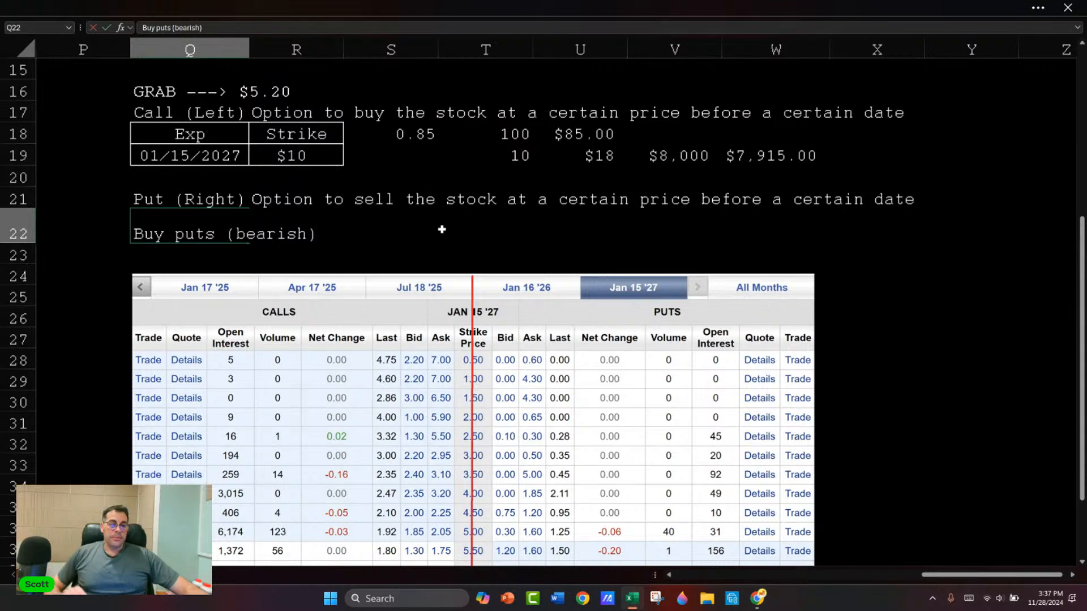
Step: Move the option chain picture down to about row 31 and enter "Buy calls" in Q23
{"action": "left_click_drag", "start_coordinate": [441, 329], "coordinate": [593, 471]}
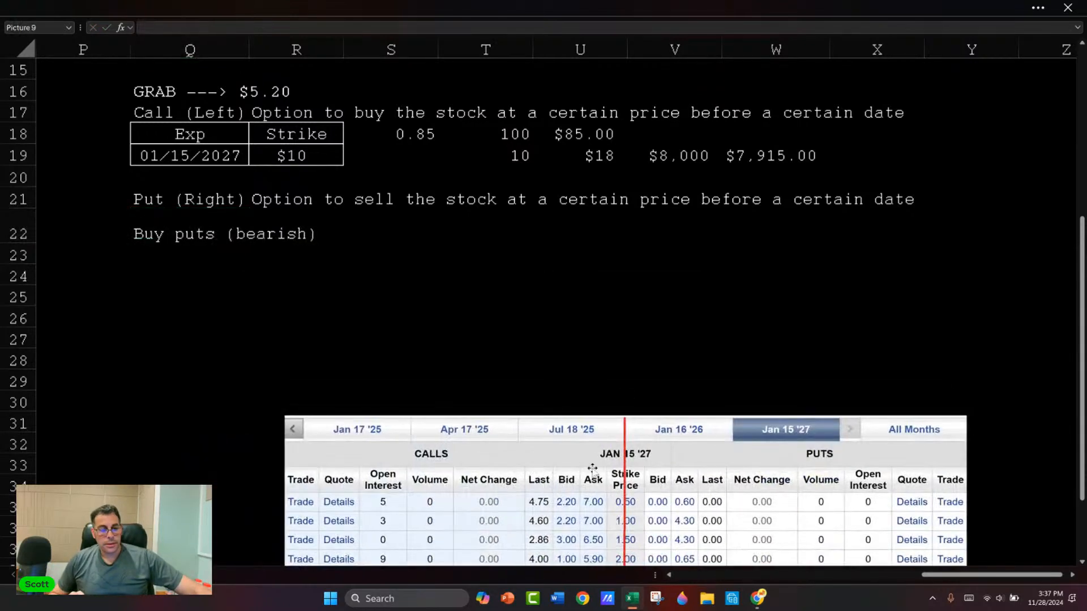
{"action": "left_click", "coordinate": [182, 238]}
{"action": "key", "text": "Down"}
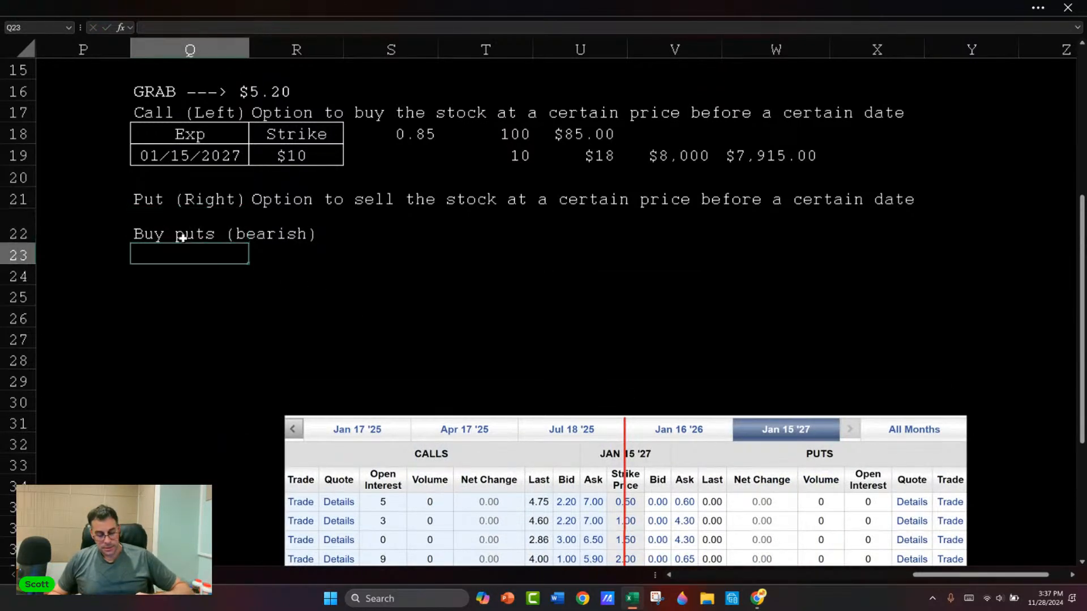
{"action": "type", "text": "Buy p"}
{"action": "key", "text": "BackSpace"}
{"action": "type", "text": "calls"}
{"action": "key", "text": "Return"}
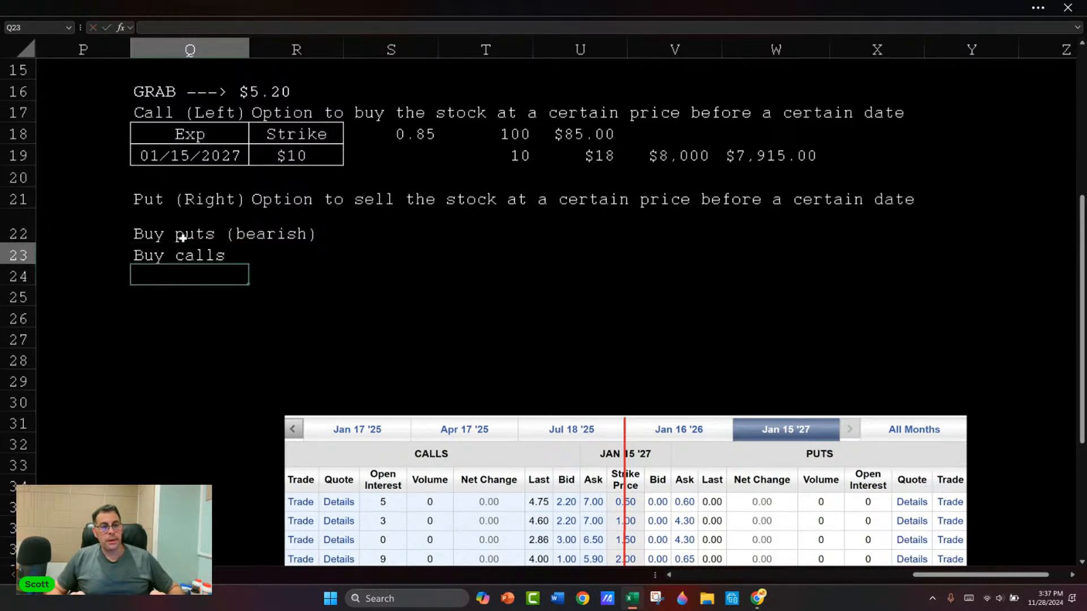
Step: Enter "Bullish" in R23 as the outlook for buying calls
{"action": "key", "text": "Up"}
{"action": "key", "text": "Up"}
{"action": "key", "text": "Right"}
{"action": "key", "text": "Down"}
{"action": "key", "text": "Up"}
{"action": "key", "text": "Down"}
{"action": "type", "text": "Bullish"}
{"action": "key", "text": "Return"}
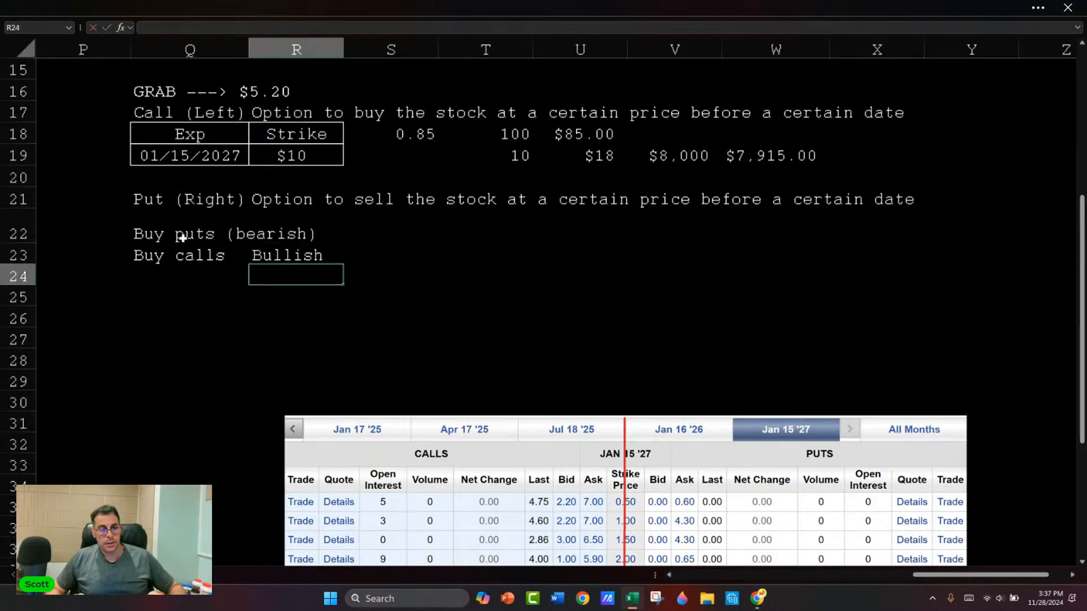
Step: Clear the "Buy puts (bearish)" note from Q22:R22
{"action": "key", "text": "Left"}
{"action": "key", "text": "Up"}
{"action": "key", "text": "Up"}
{"action": "key", "text": "shift+Right"}
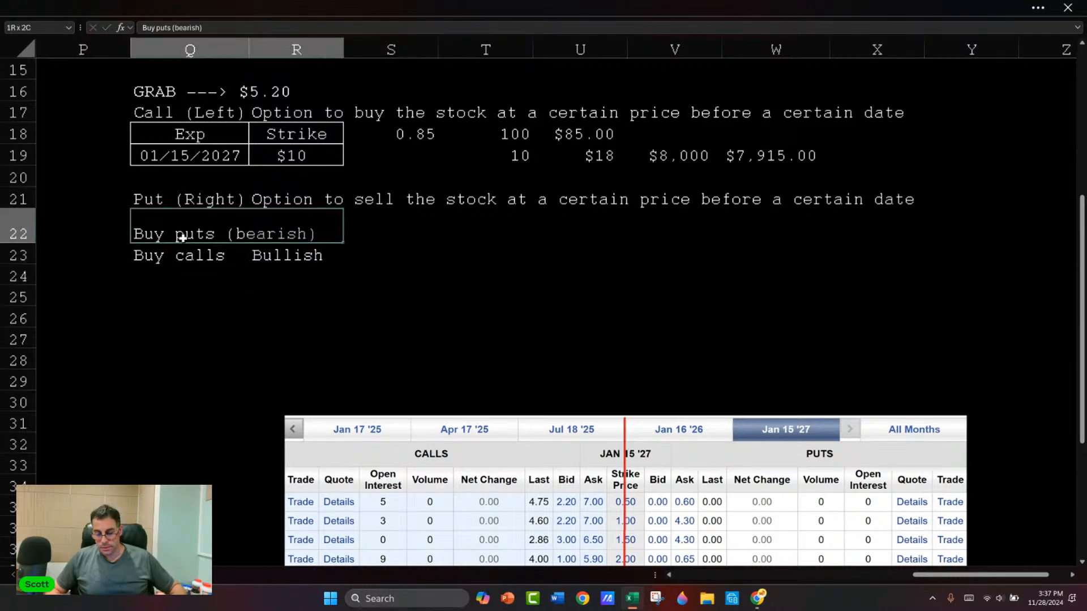
{"action": "key", "text": "Delete"}
Step: Enter "Sell calls" in Q24 with "Bearish" beside it in R24
{"action": "left_click", "coordinate": [182, 239]}
{"action": "key", "text": "Down"}
{"action": "key", "text": "Down"}
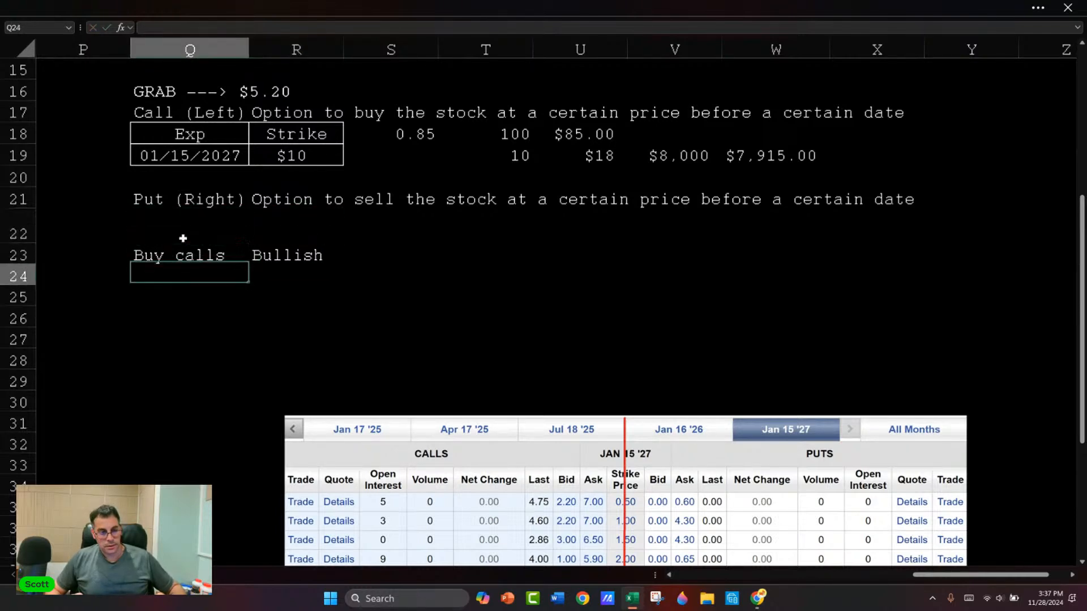
{"action": "type", "text": "Sell calls"}
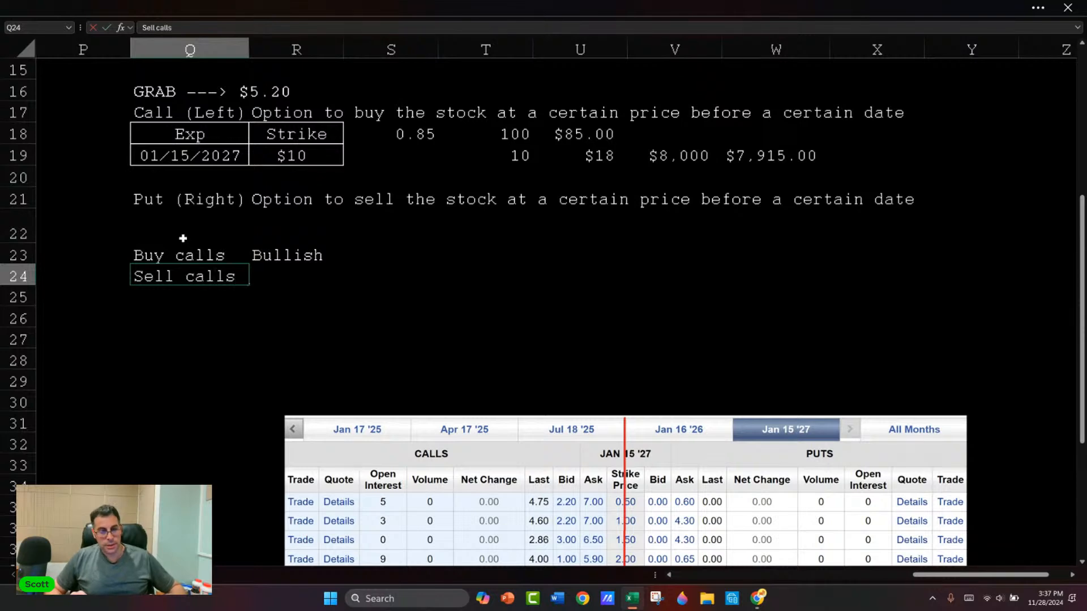
{"action": "key", "text": "Tab"}
{"action": "type", "text": "Bearish"}
{"action": "key", "text": "Return"}
Step: Copy the Bullish and Bearish pair from R23:R24 into R25:R26
{"action": "key", "text": "Up"}
{"action": "key", "text": "Up"}
{"action": "key", "text": "Right"}
{"action": "key", "text": "shift+Down"}
{"action": "key", "text": "ctrl+c"}
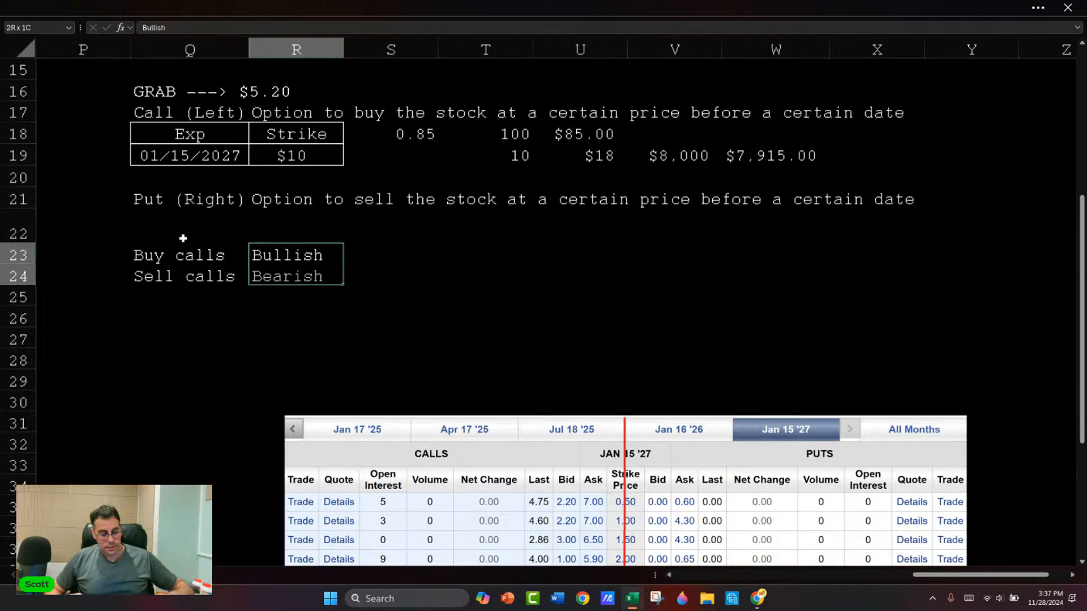
{"action": "key", "text": "Down"}
{"action": "key", "text": "Down"}
{"action": "key", "text": "ctrl+v"}
Step: Enter "Buy puts" in Q25 and "Sell puts" in Q26
{"action": "key", "text": "Left"}
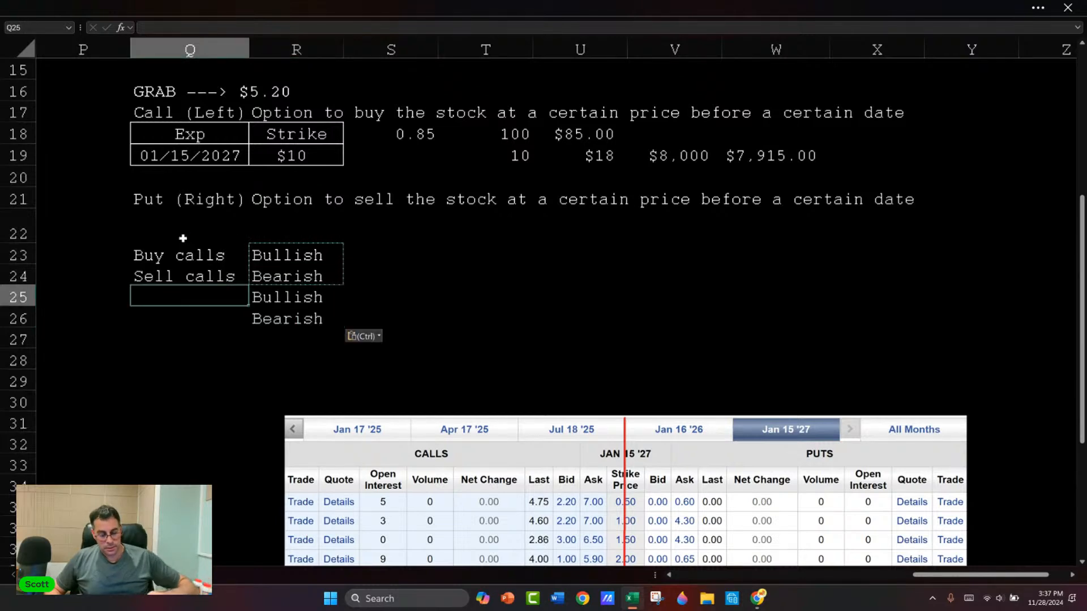
{"action": "type", "text": "Buy puts"}
{"action": "key", "text": "Return"}
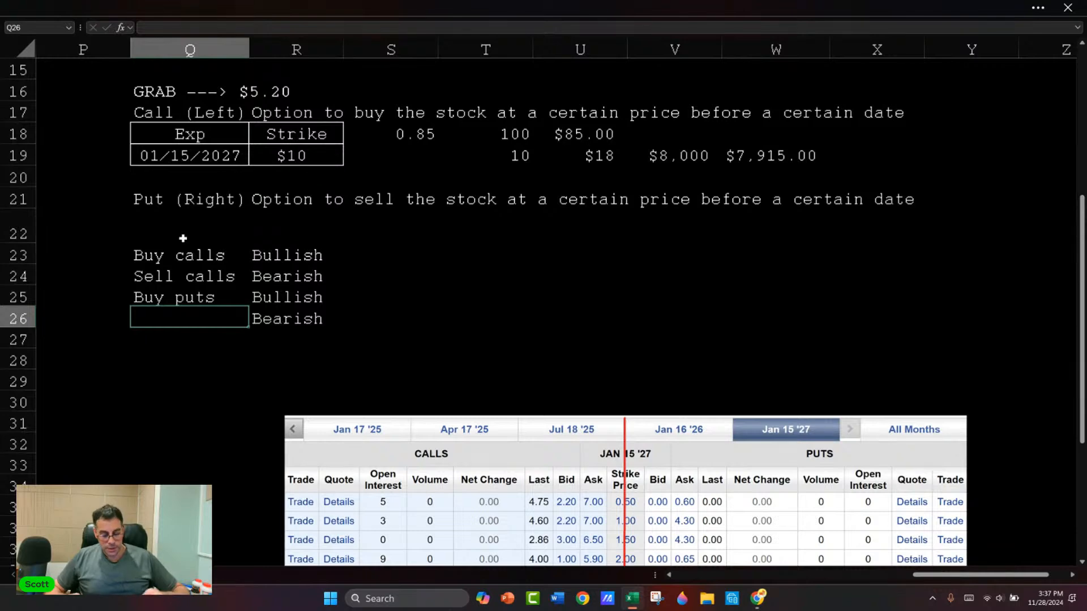
{"action": "type", "text": "Sell "}
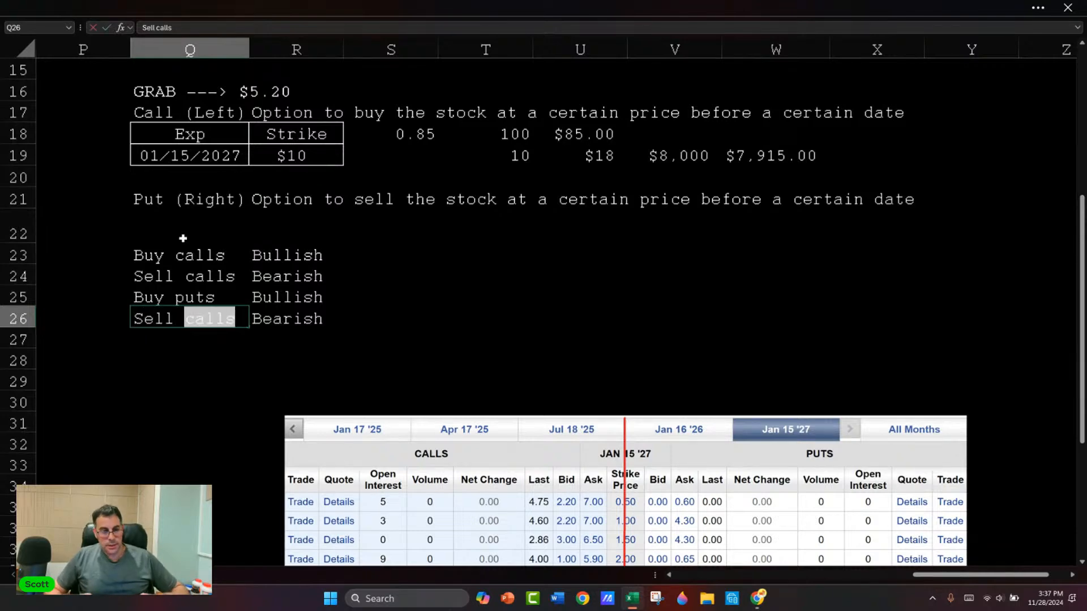
{"action": "type", "text": "puts"}
{"action": "key", "text": "Return"}
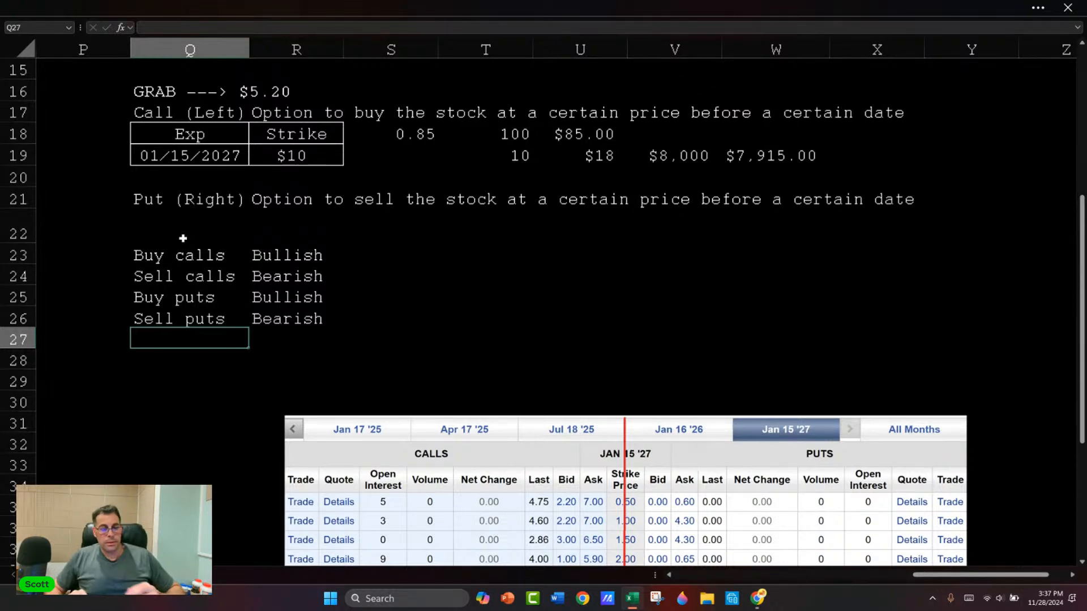
Step: Set the Buy puts outlook in R25 to "Bearish" and copy "Bullish" from R23 into R26 for Sell puts
{"action": "key", "text": "Up"}
{"action": "key", "text": "Right"}
{"action": "key", "text": "Up"}
{"action": "type", "text": "Bearish"}
{"action": "key", "text": "Up"}
{"action": "key", "text": "Up"}
{"action": "key", "text": "ctrl+c"}
{"action": "key", "text": "Down"}
{"action": "key", "text": "Down"}
{"action": "key", "text": "Down"}
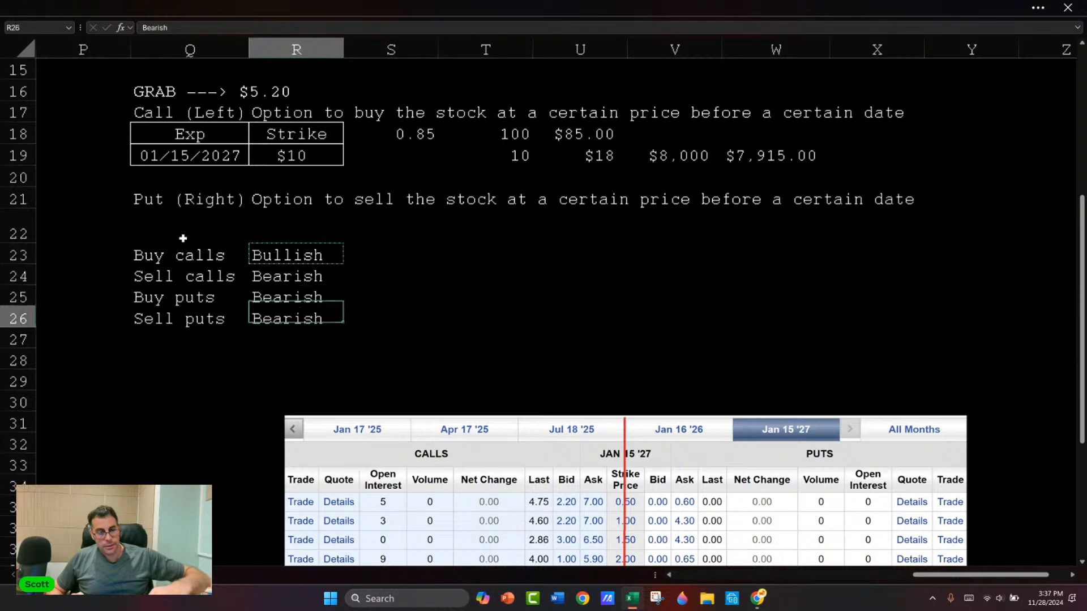
{"action": "key", "text": "ctrl+v"}
{"action": "key", "text": "Escape"}
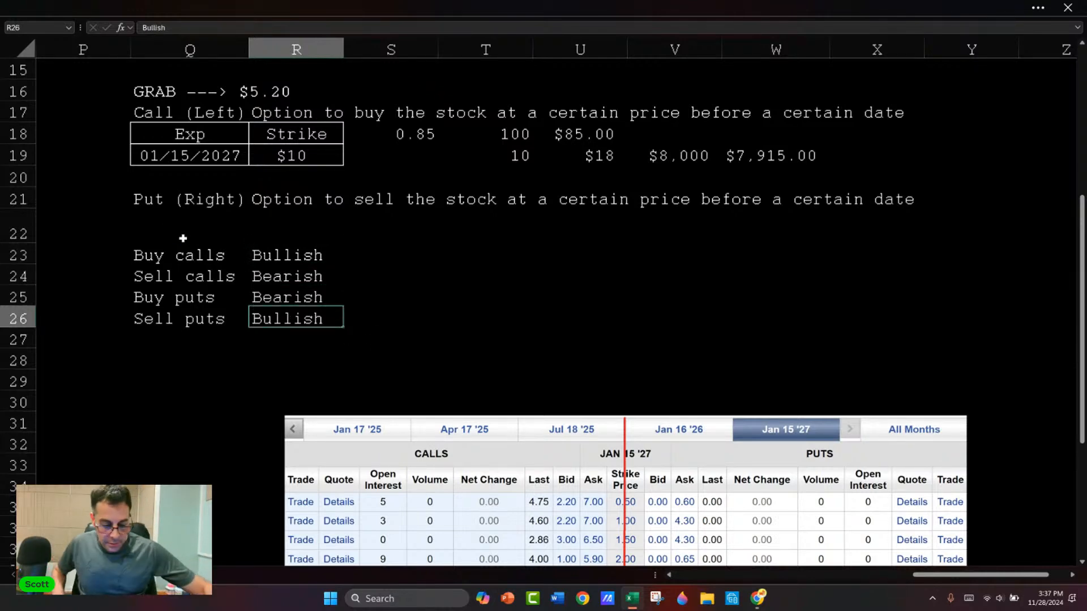
Step: Move the option chain picture up beneath the strategy list and enter $100 in U23 and $90 in U24
{"action": "left_click_drag", "start_coordinate": [510, 433], "coordinate": [368, 376]}
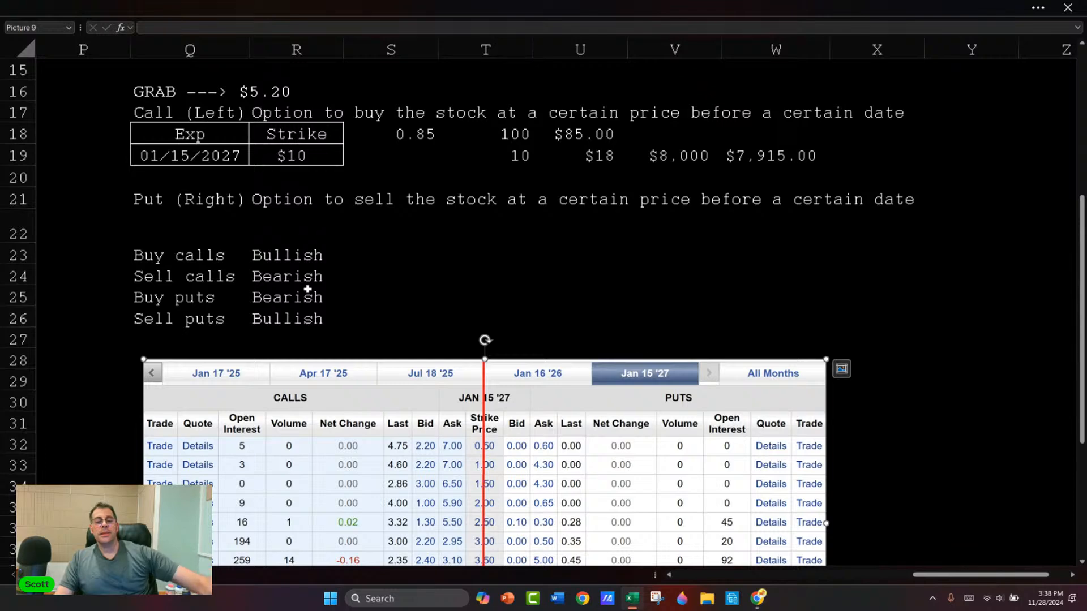
{"action": "left_click", "coordinate": [550, 260]}
{"action": "type", "text": "$100"}
{"action": "key", "text": "Return"}
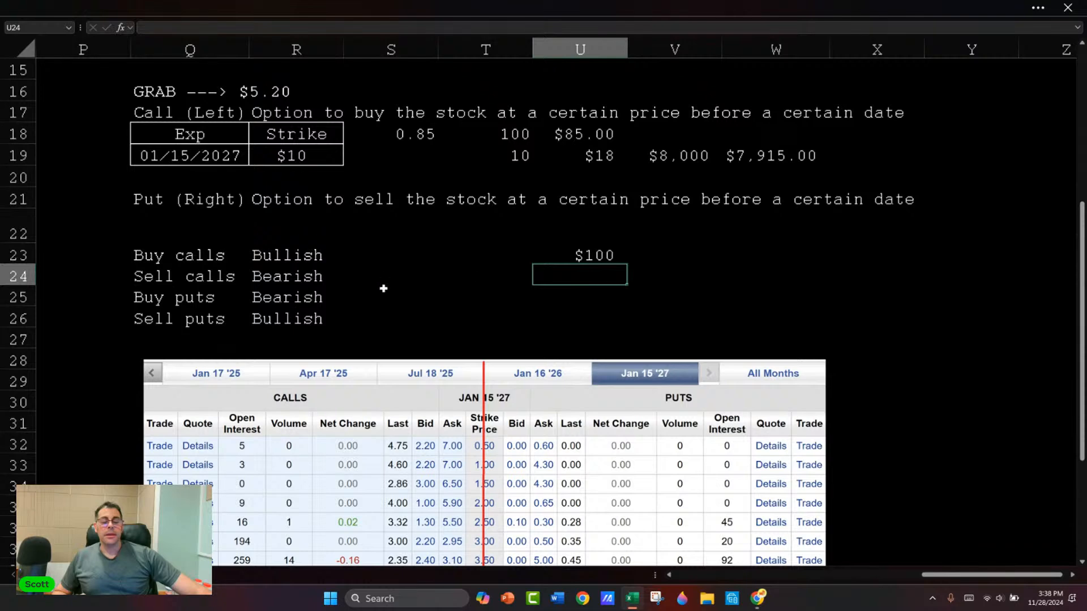
{"action": "type", "text": "$10"}
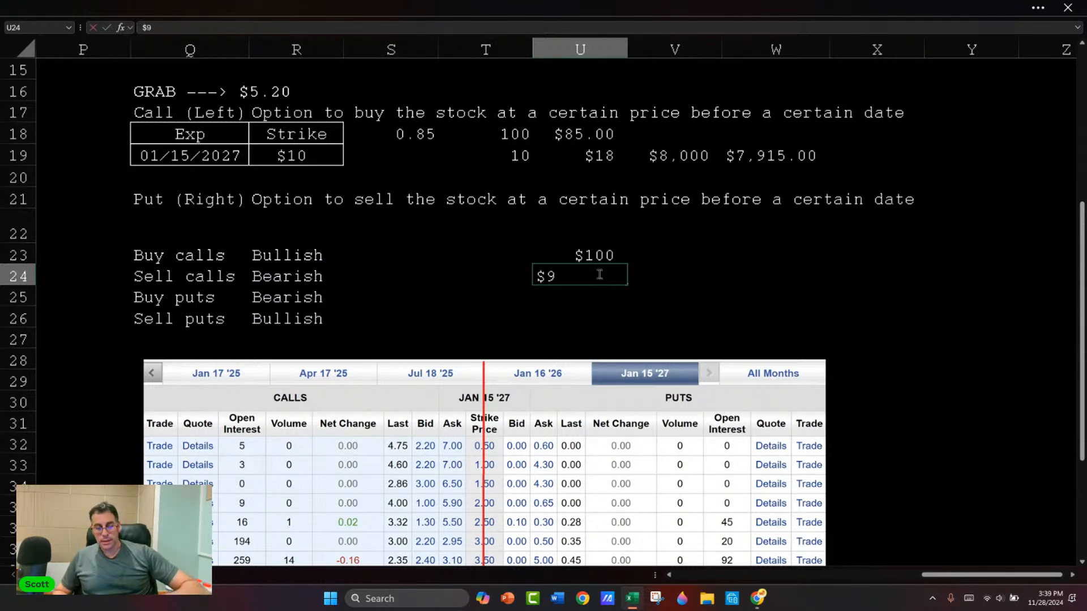
{"action": "key", "text": "Return"}
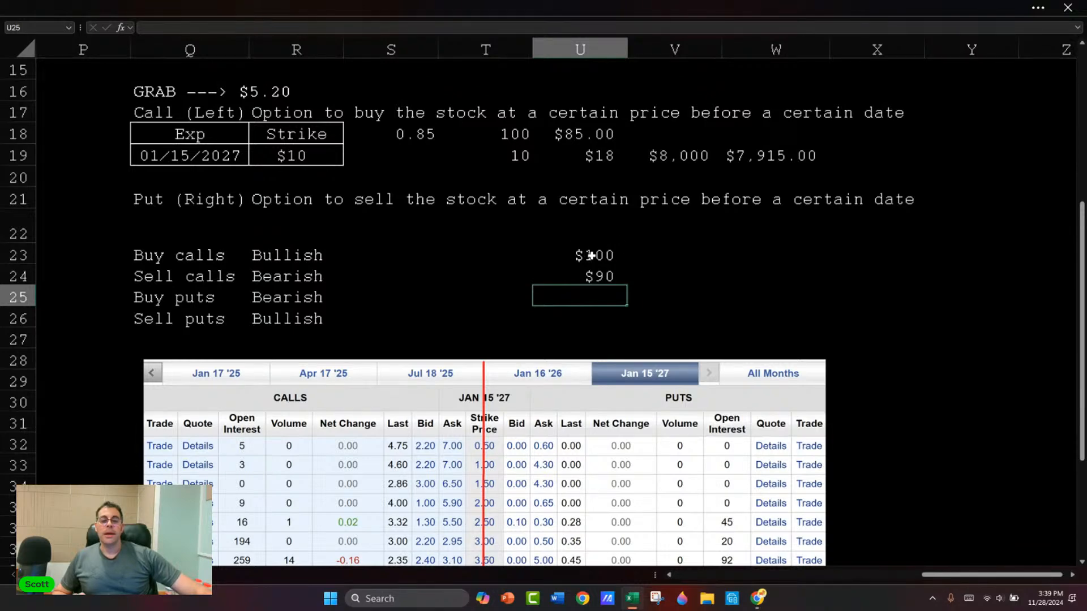
{"action": "left_click", "coordinate": [599, 255]}
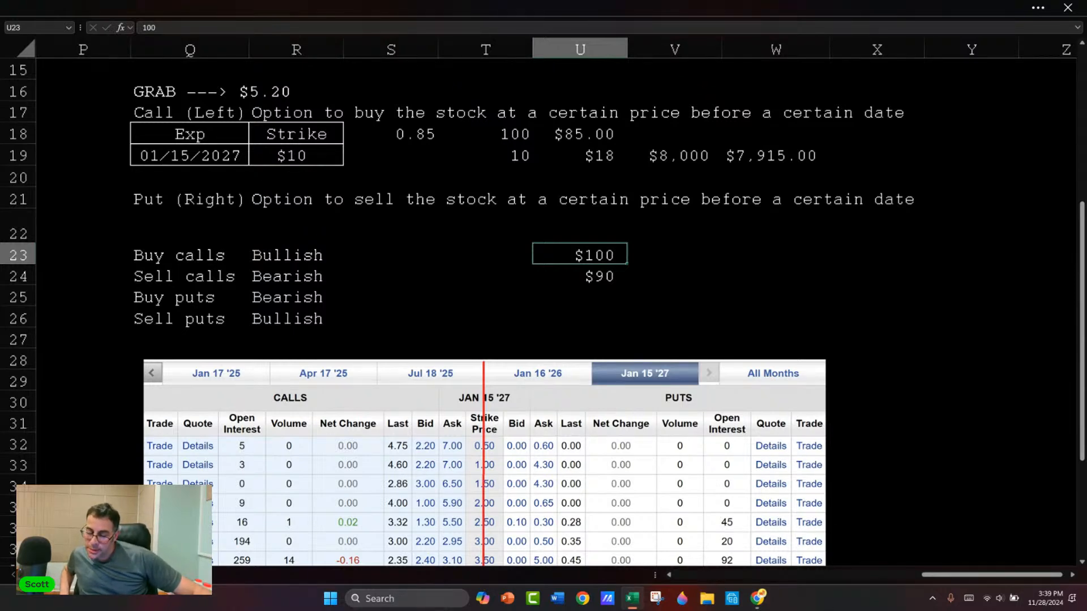
Step: Enter "Sell covered" in W23 and widen column W to fit the text
{"action": "key", "text": "alt+Tab"}
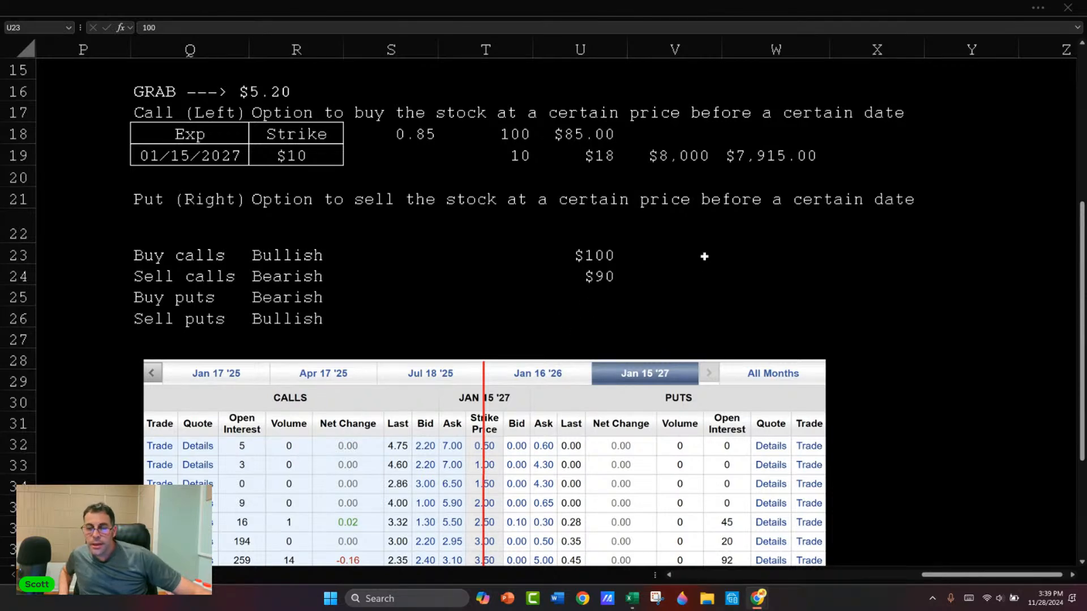
{"action": "key", "text": "alt+Tab"}
{"action": "left_click", "coordinate": [733, 261]}
{"action": "type", "text": "Sekk"}
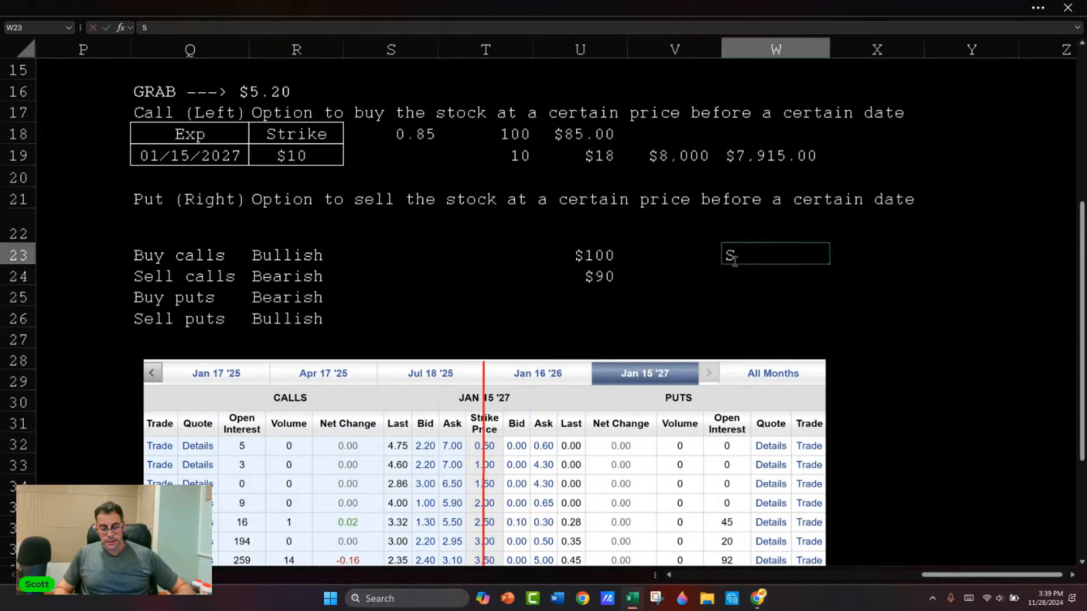
{"action": "key", "text": "BackSpace"}
{"action": "key", "text": "BackSpace"}
{"action": "type", "text": "ll covered"}
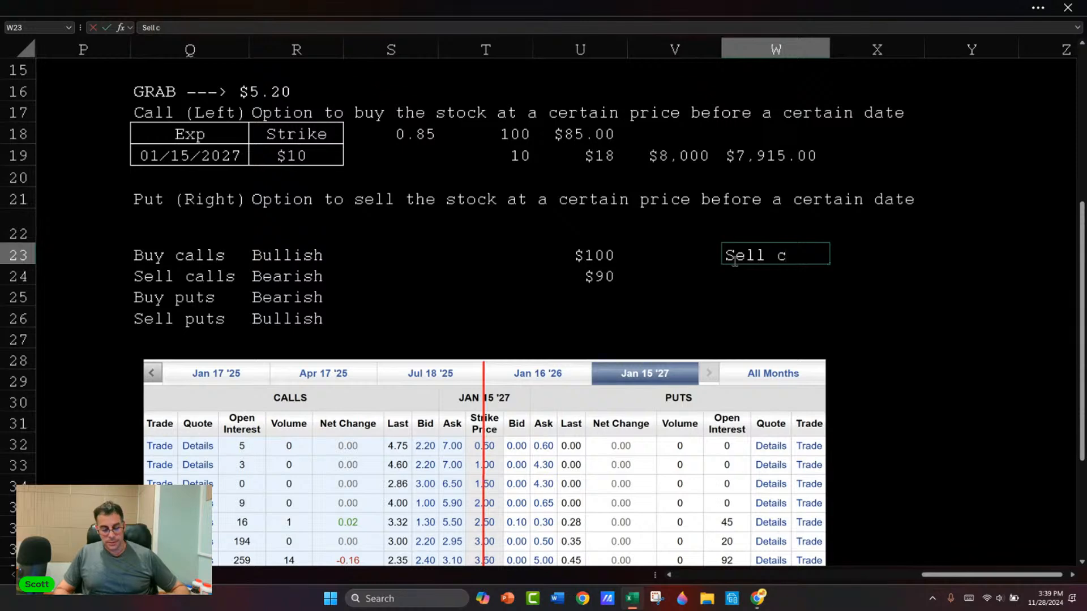
{"action": "key", "text": "Tab"}
{"action": "key", "text": "Tab"}
{"action": "key", "text": "Left"}
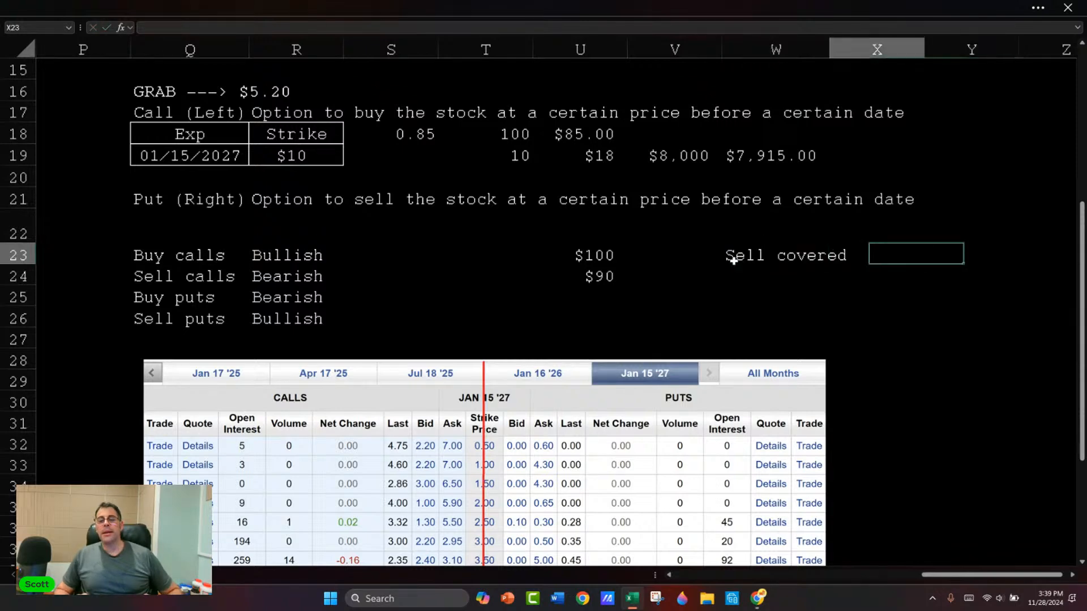
{"action": "left_click_drag", "start_coordinate": [830, 49], "coordinate": [858, 48]}
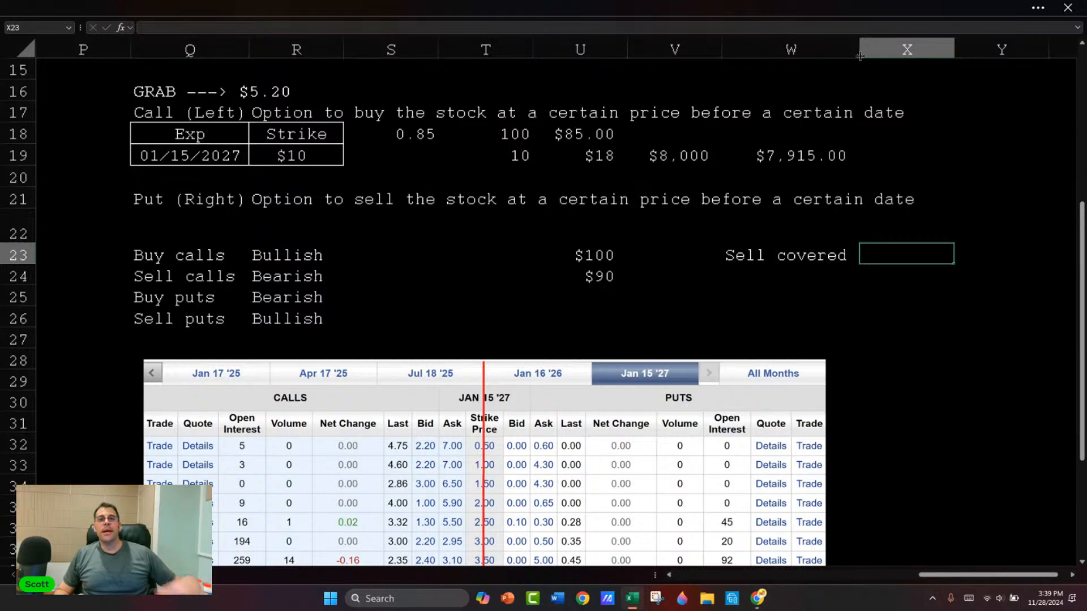
Step: Enter "$5k" in X23 and "$4k" in X24 beside the Sell covered label
{"action": "type", "text": "$"}
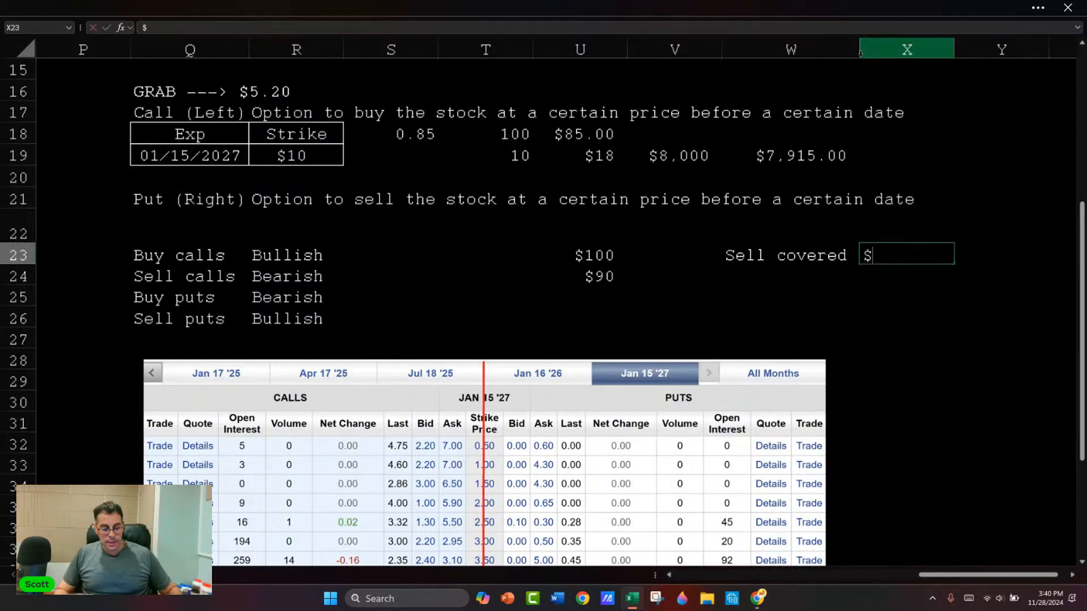
{"action": "type", "text": "5k"}
{"action": "key", "text": "Return"}
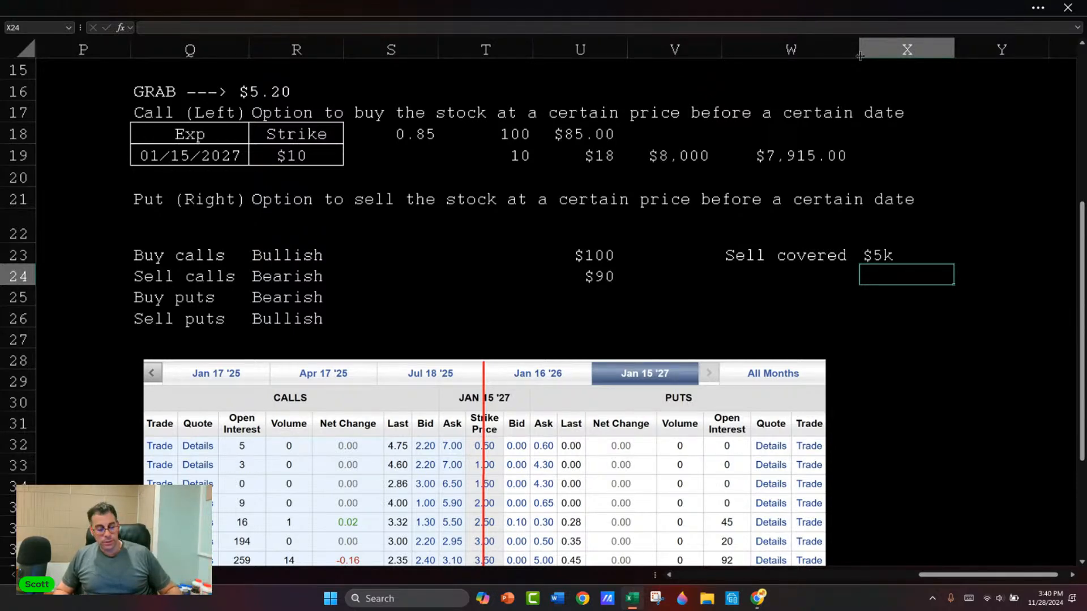
{"action": "type", "text": "$4k"}
{"action": "key", "text": "Return"}
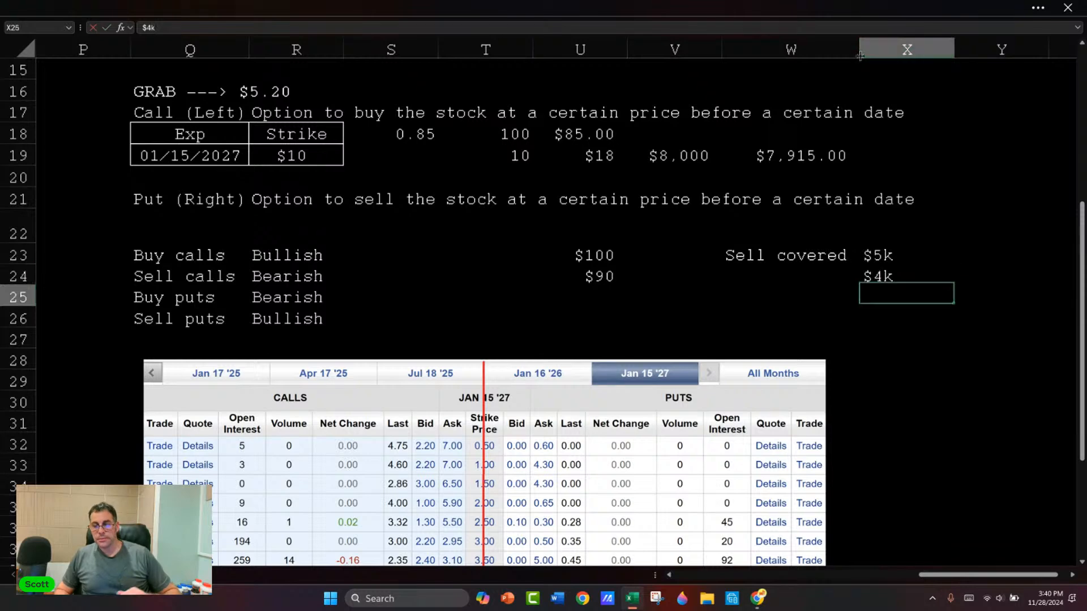
{"action": "key", "text": "Left"}
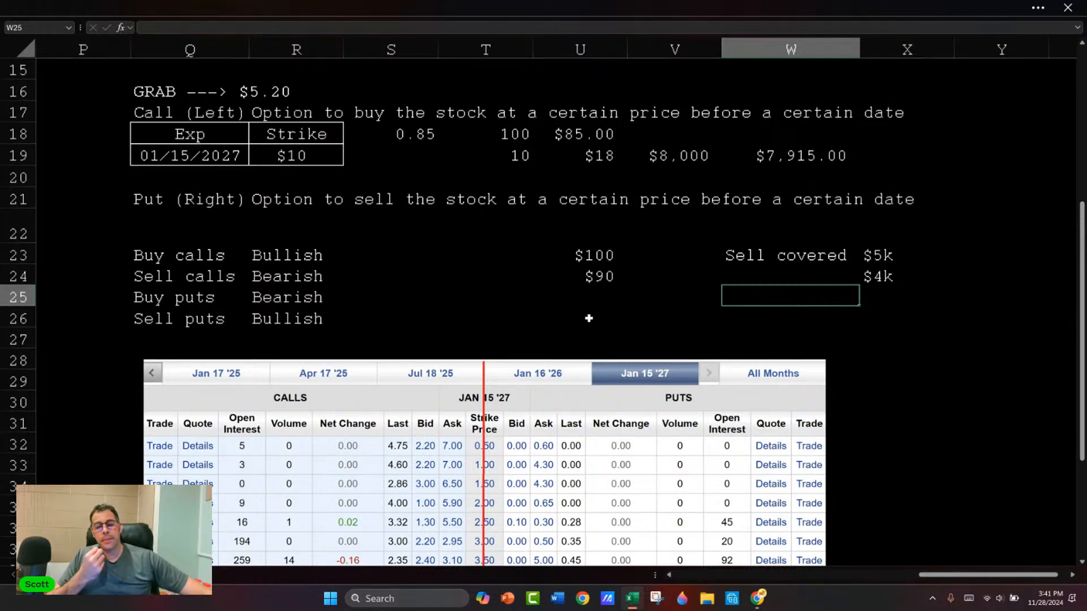
Step: Move the option chain picture up to sit just below the GRAB price line, over rows 17 to 31
{"action": "left_click", "coordinate": [591, 303]}
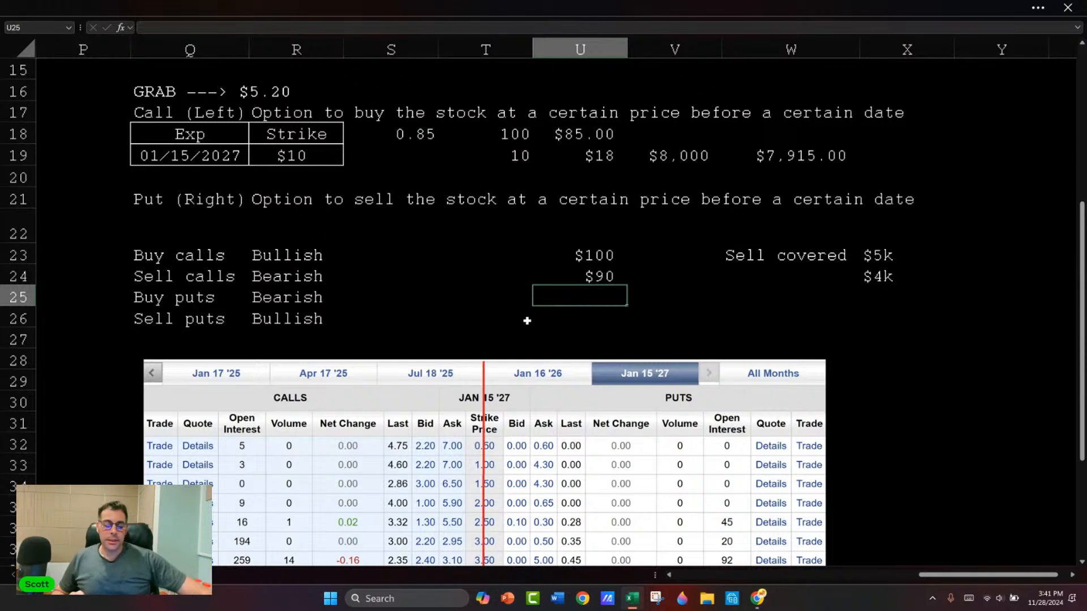
{"action": "scroll", "coordinate": [458, 338], "scroll_direction": "down", "scroll_amount": 1}
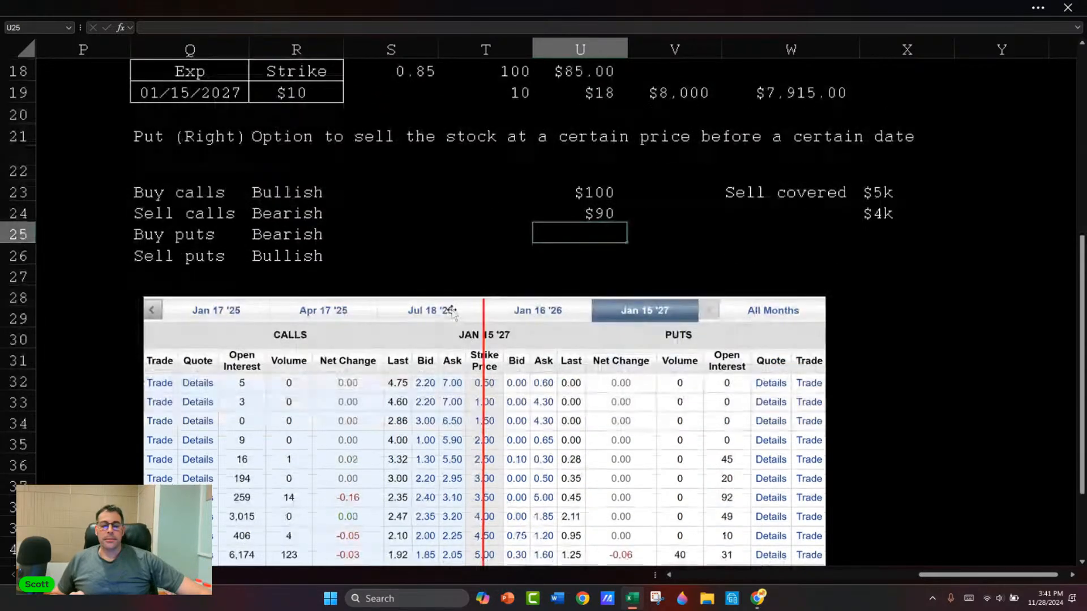
{"action": "scroll", "coordinate": [453, 312], "scroll_direction": "down", "scroll_amount": 1}
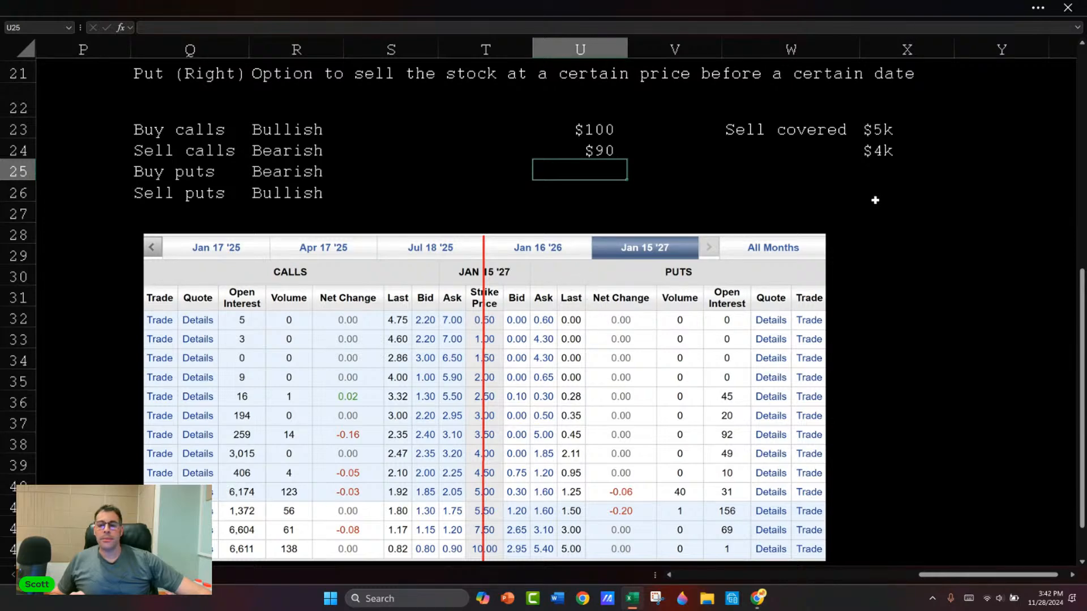
{"action": "left_click", "coordinate": [853, 191]}
{"action": "key", "text": "Right"}
{"action": "key", "text": "Right"}
{"action": "key", "text": "Right"}
{"action": "left_click_drag", "start_coordinate": [333, 373], "coordinate": [347, 320]}
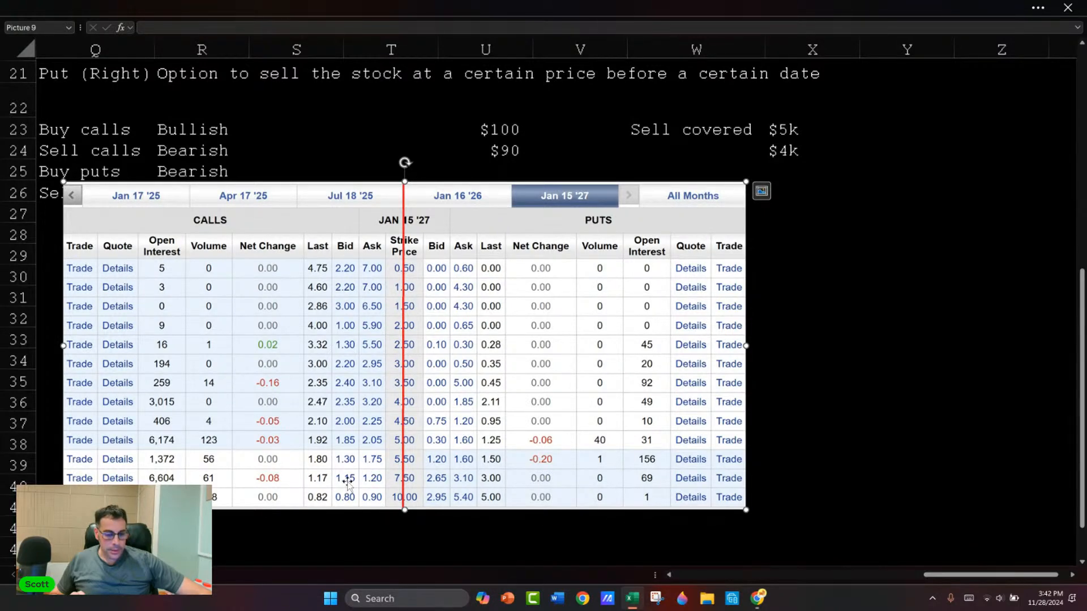
{"action": "left_click_drag", "start_coordinate": [180, 246], "coordinate": [167, 264]}
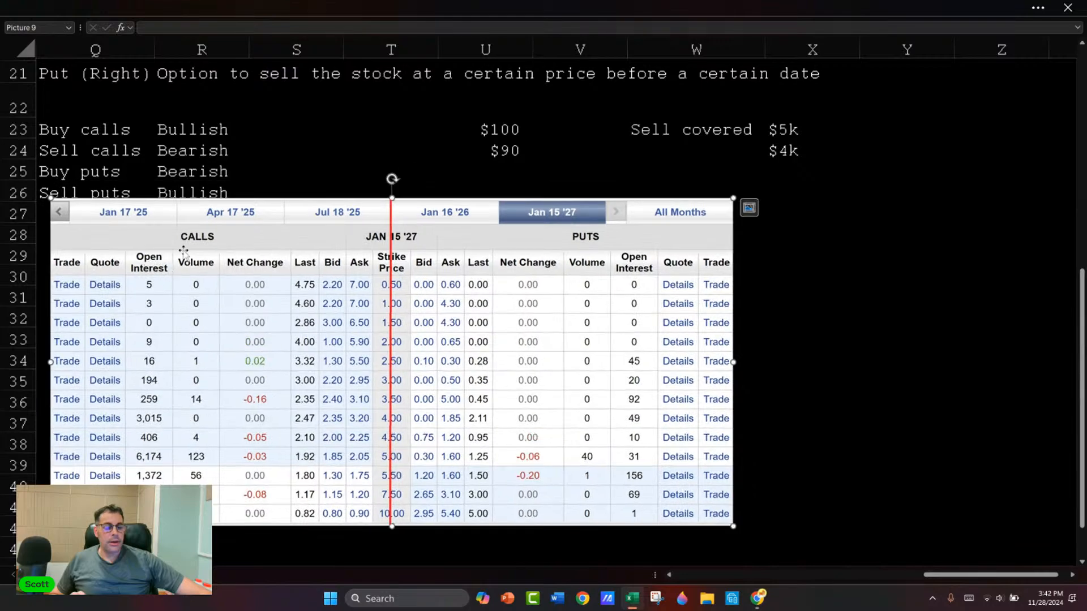
{"action": "left_click", "coordinate": [222, 151]}
{"action": "key", "text": "Left"}
{"action": "key", "text": "Left"}
{"action": "key", "text": "Left"}
{"action": "scroll", "coordinate": [308, 160], "scroll_direction": "up", "scroll_amount": 1}
{"action": "left_click_drag", "start_coordinate": [400, 314], "coordinate": [341, 253]}
{"action": "scroll", "coordinate": [339, 249], "scroll_direction": "up", "scroll_amount": 1}
{"action": "left_click_drag", "start_coordinate": [343, 298], "coordinate": [356, 107]}
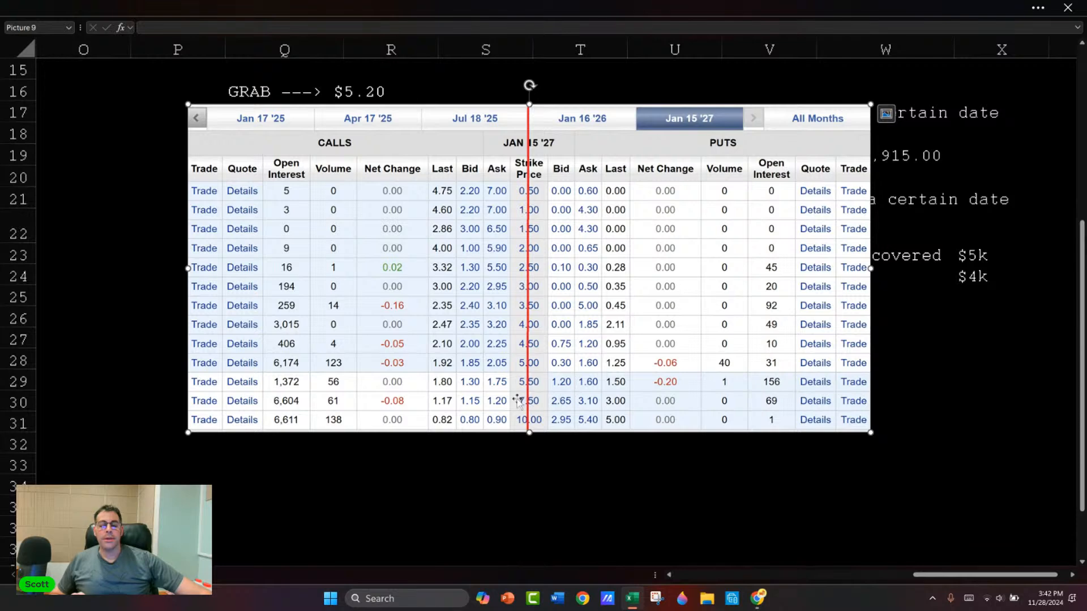
Step: Enter the 1.2 option price in S34 and format it as a number with two decimals
{"action": "left_click", "coordinate": [462, 465]}
{"action": "left_click", "coordinate": [475, 485]}
{"action": "type", "text": "1.2"}
{"action": "key", "text": "Return"}
{"action": "left_click", "coordinate": [474, 485]}
{"action": "key", "text": "ctrl+shift+1"}
{"action": "key", "text": "Right"}
{"action": "key", "text": "Left"}
{"action": "key", "text": "Left"}
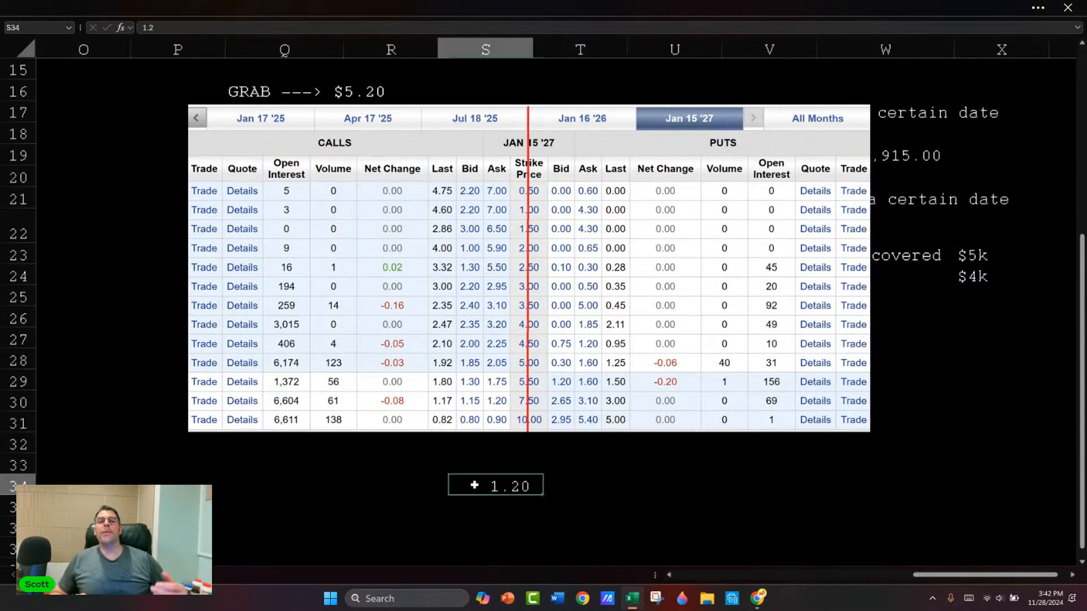
Step: Enter 1000 in R34 and 5.2 in R35, and multiply them in R36 with =R34*R35
{"action": "type", "text": "1000"}
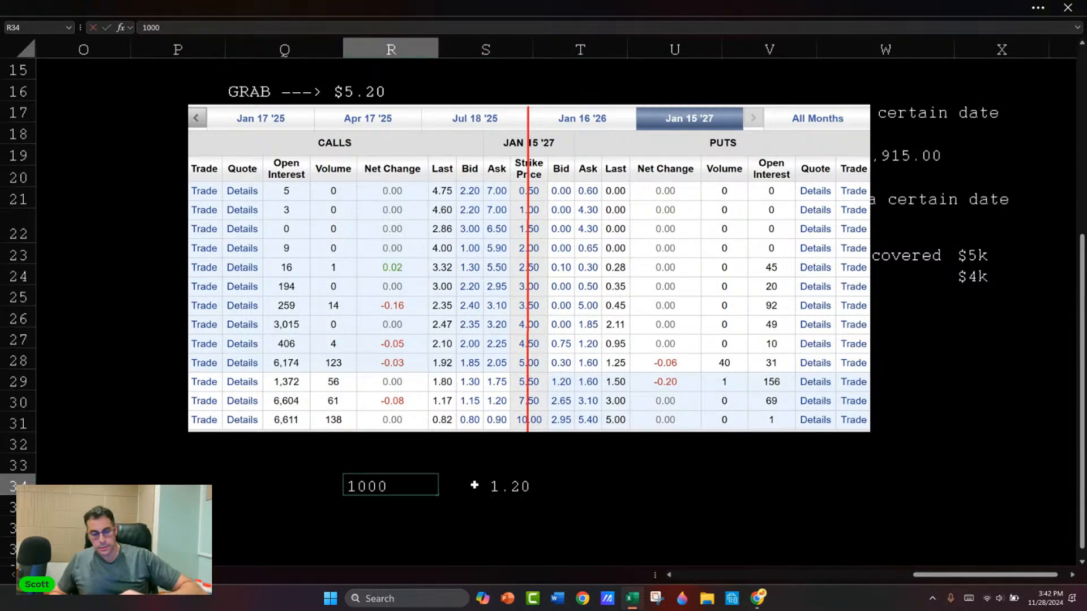
{"action": "key", "text": "Return"}
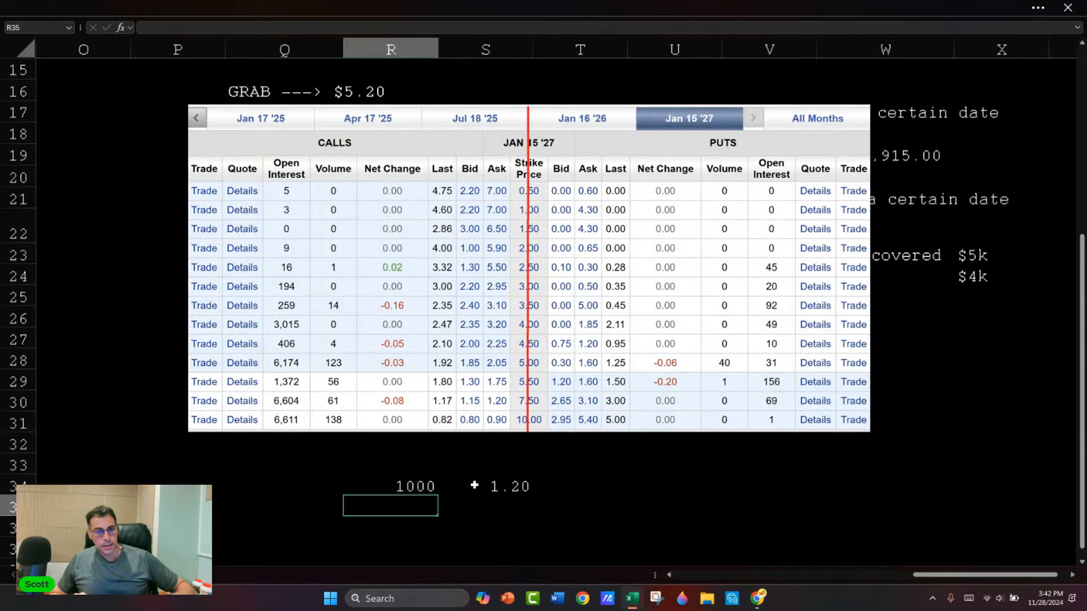
{"action": "type", "text": "5.2"}
{"action": "key", "text": "Return"}
{"action": "type", "text": "="}
{"action": "key", "text": "Up"}
{"action": "key", "text": "Up"}
{"action": "type", "text": "*"}
{"action": "key", "text": "Up"}
{"action": "key", "text": "Return"}
Step: Format R34:R36 with thousands separators and two decimals, and underline the 5.20 price in R35
{"action": "key", "text": "Up"}
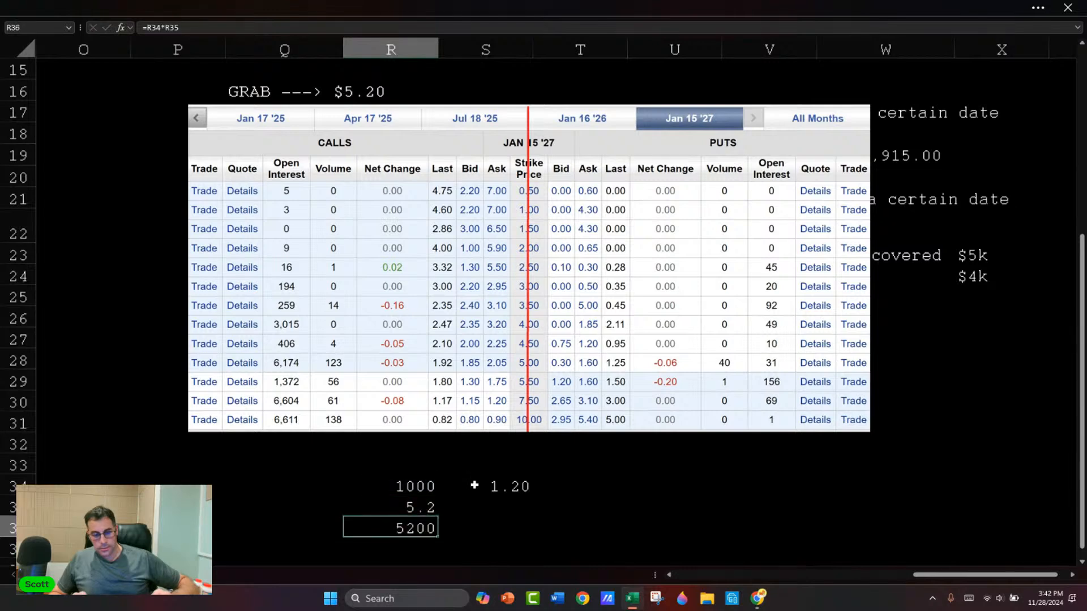
{"action": "key", "text": "shift+Up"}
{"action": "key", "text": "shift+Up"}
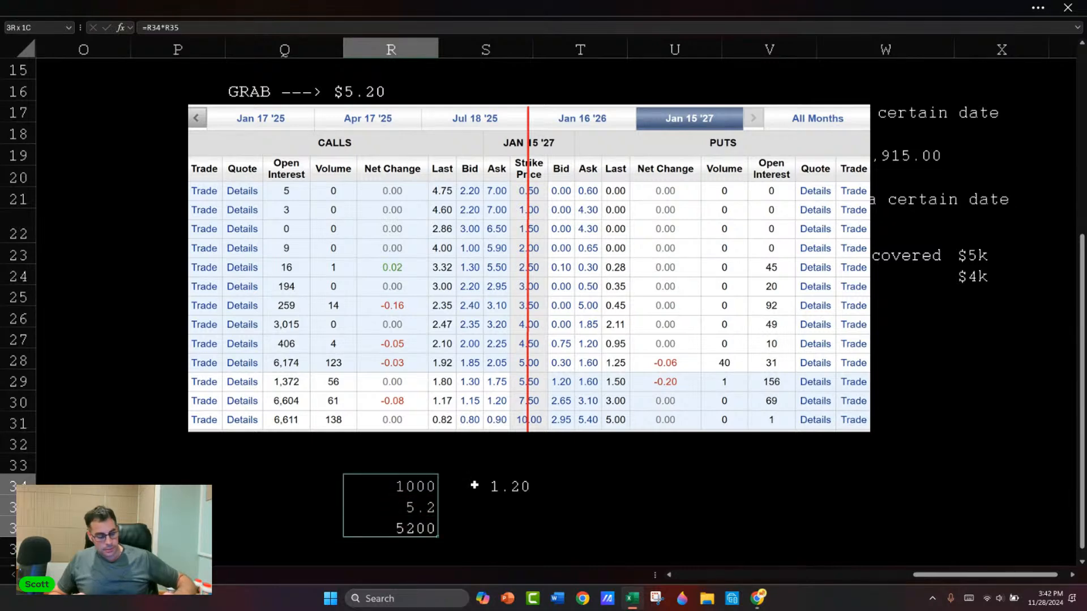
{"action": "key", "text": "ctrl+shift+1"}
{"action": "left_click", "coordinate": [412, 508]}
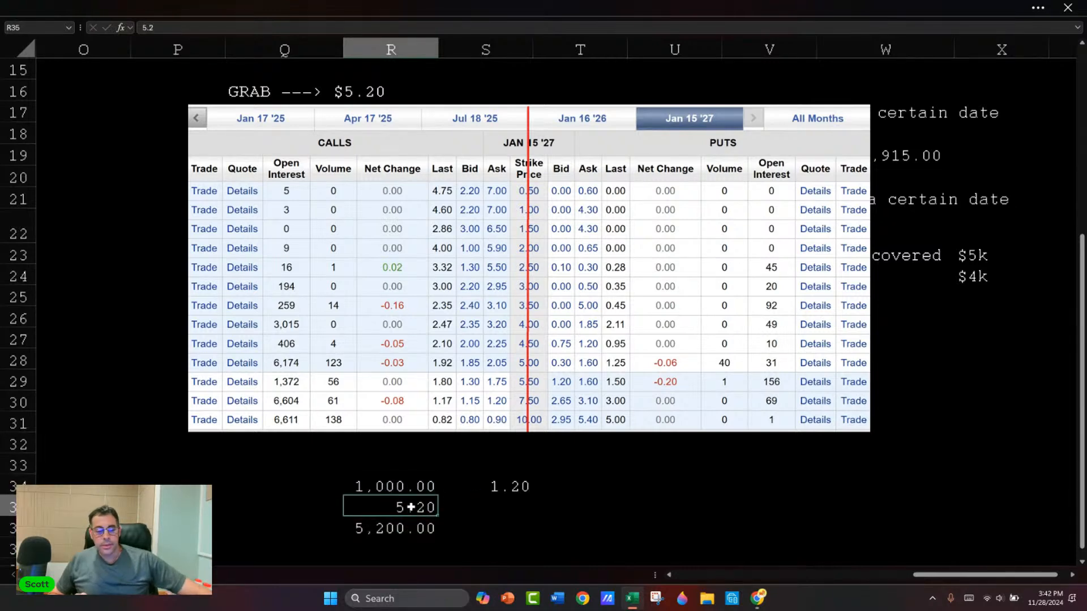
{"action": "key", "text": "ctrl+u"}
{"action": "key", "text": "Right"}
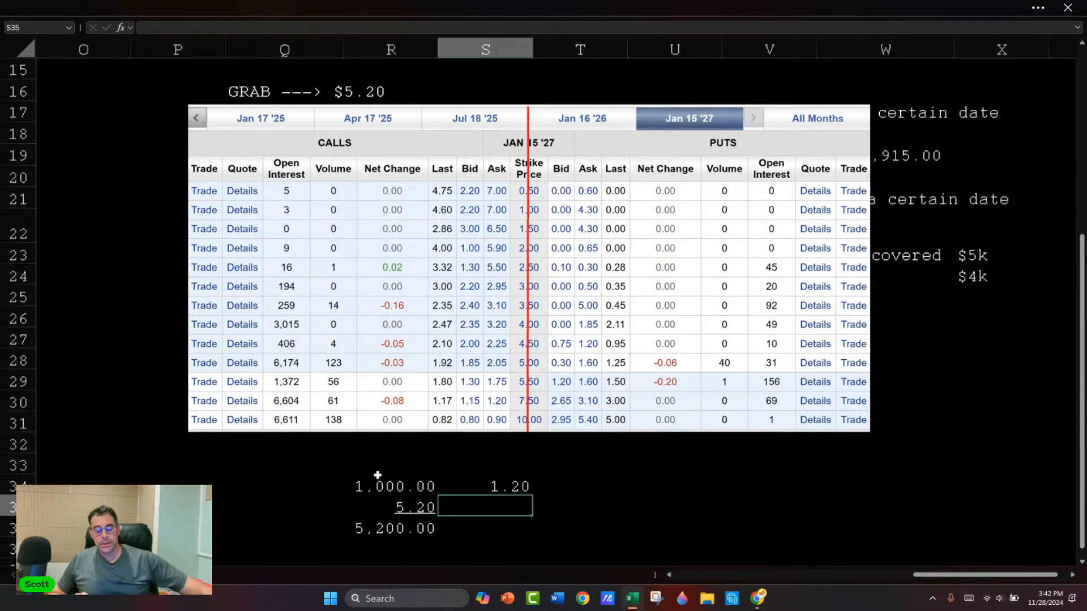
Step: Enter the 7.5 strike price in S33 and format it with two decimals
{"action": "key", "text": "Up"}
{"action": "key", "text": "Right"}
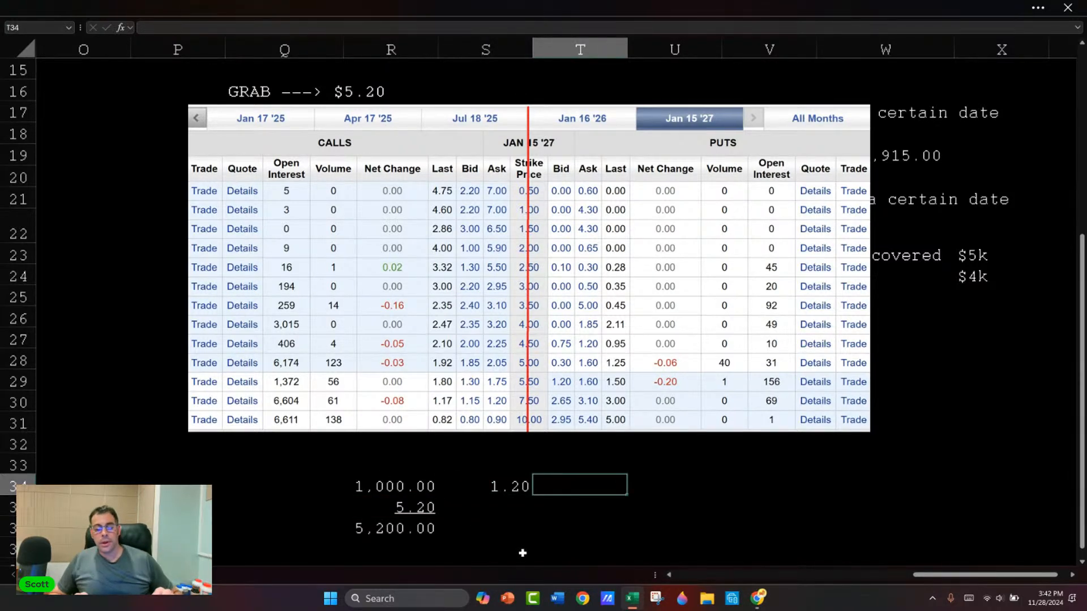
{"action": "left_click", "coordinate": [492, 470]}
{"action": "type", "text": "7.5"}
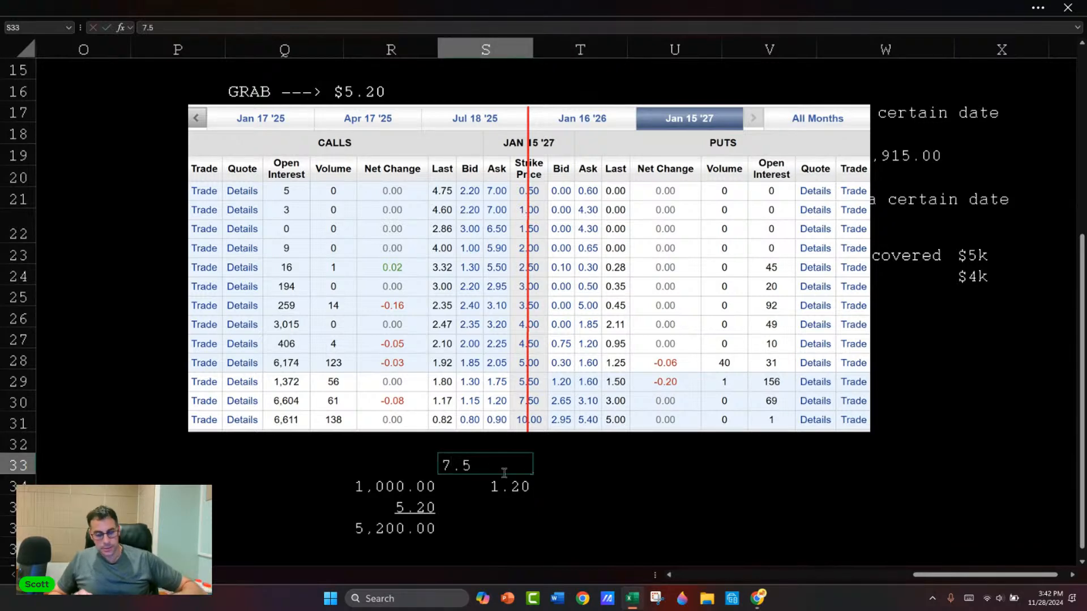
{"action": "key", "text": "Right"}
{"action": "key", "text": "Down"}
{"action": "key", "text": "Left"}
{"action": "key", "text": "Up"}
{"action": "key", "text": "ctrl+shift+1"}
Step: Calculate the option income in T34 with =S34*100*10, formatted with a thousands separator and two decimals
{"action": "key", "text": "Right"}
{"action": "key", "text": "Down"}
{"action": "type", "text": "="}
{"action": "key", "text": "Left"}
{"action": "type", "text": "*1"}
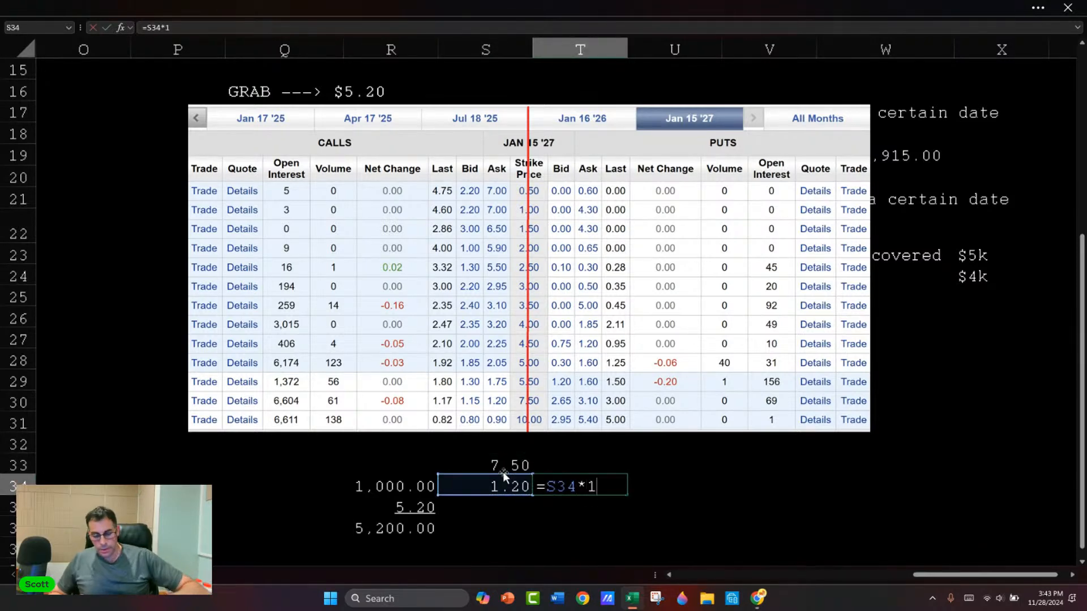
{"action": "type", "text": "00*100*1"}
{"action": "key", "text": "Return"}
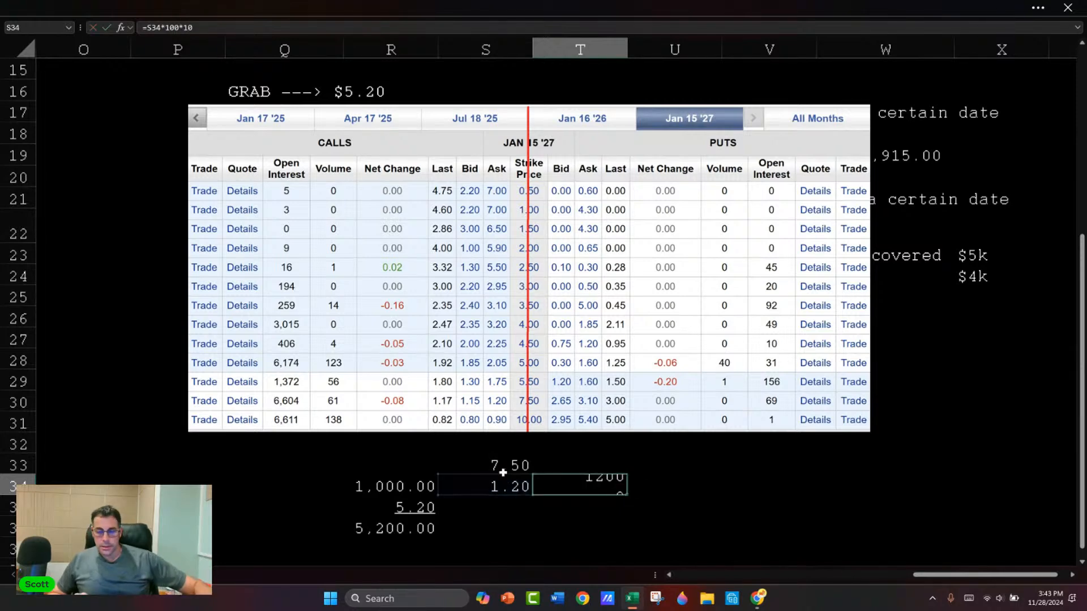
{"action": "key", "text": "ctrl+shift+1"}
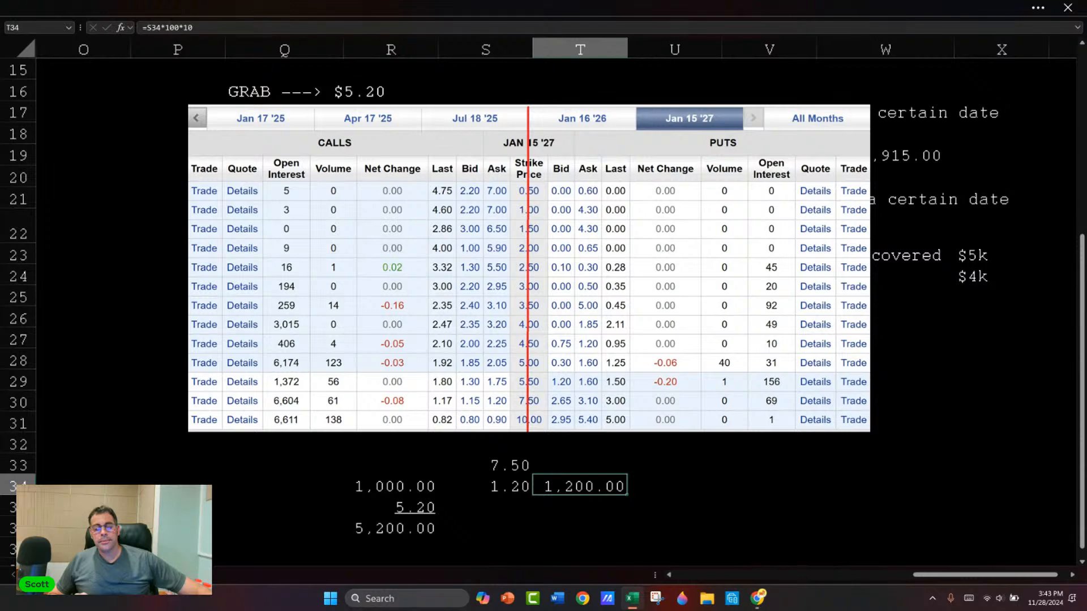
Step: Add the heading "Premium" in T33 above the calculated option income
{"action": "left_click", "coordinate": [607, 469]}
{"action": "type", "text": "Premium"}
{"action": "key", "text": "Return"}
{"action": "left_click_drag", "start_coordinate": [607, 467], "coordinate": [606, 486]}
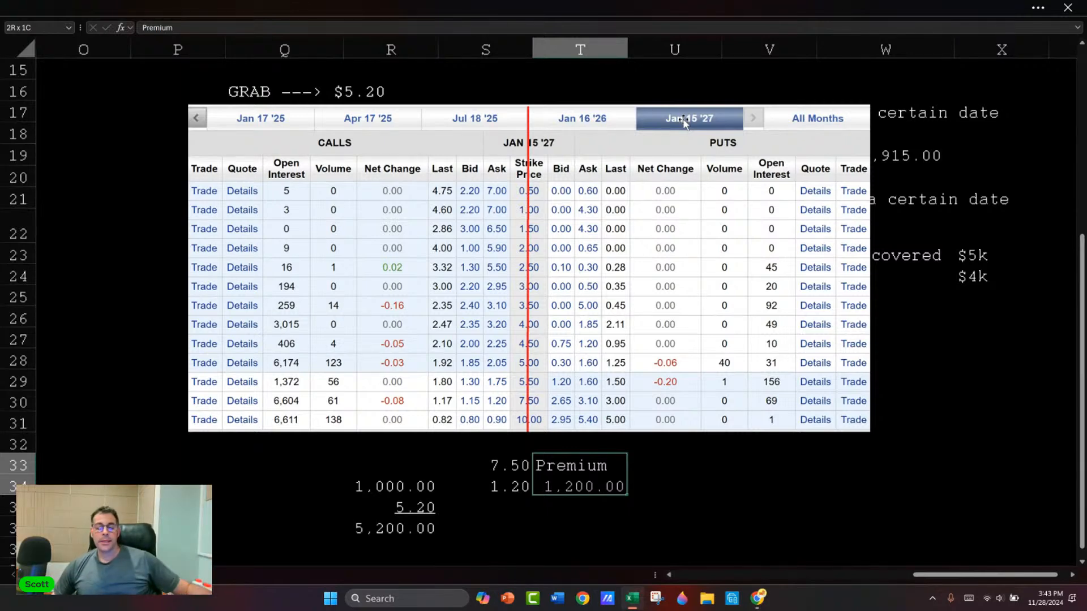
{"action": "left_click", "coordinate": [398, 528]}
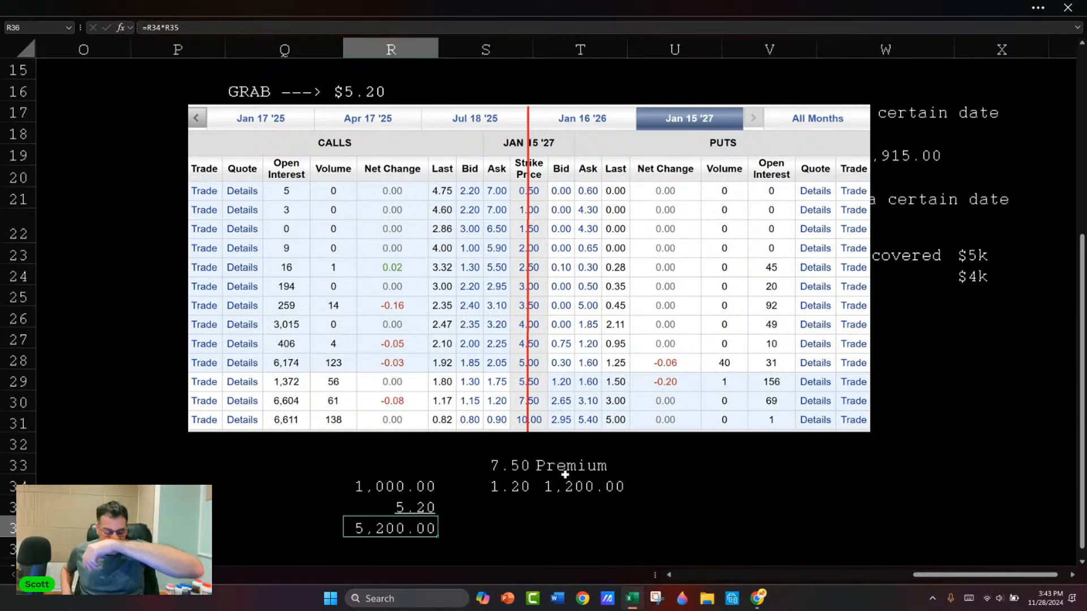
{"action": "left_click", "coordinate": [585, 487]}
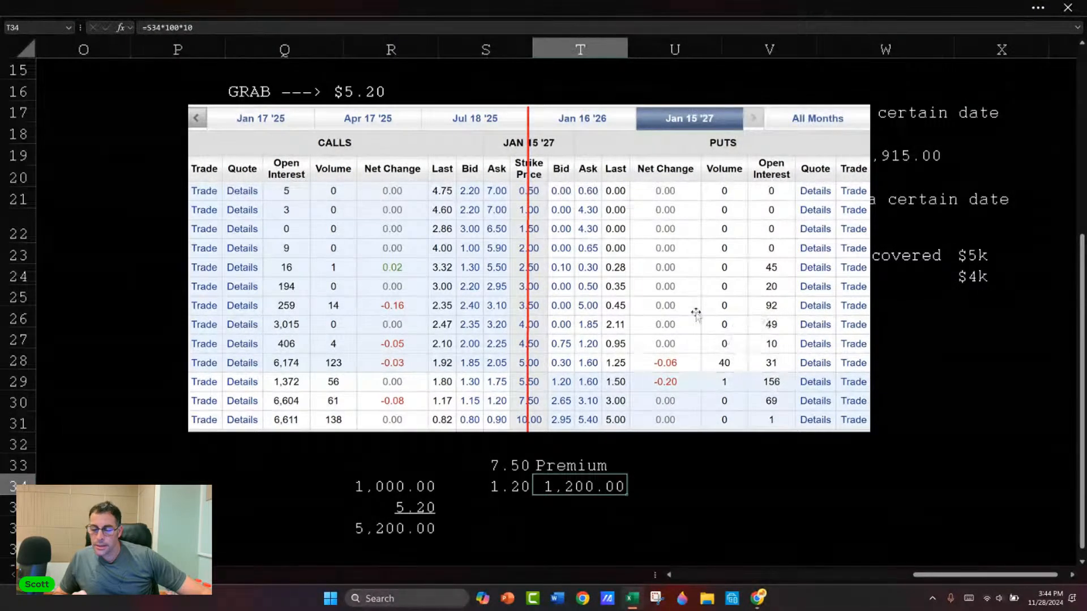
Step: Add the label "Bear Stearns" in T38, below the premium calculation
{"action": "scroll", "coordinate": [708, 314], "scroll_direction": "down", "scroll_amount": 1}
{"action": "scroll", "coordinate": [656, 311], "scroll_direction": "down", "scroll_amount": 3}
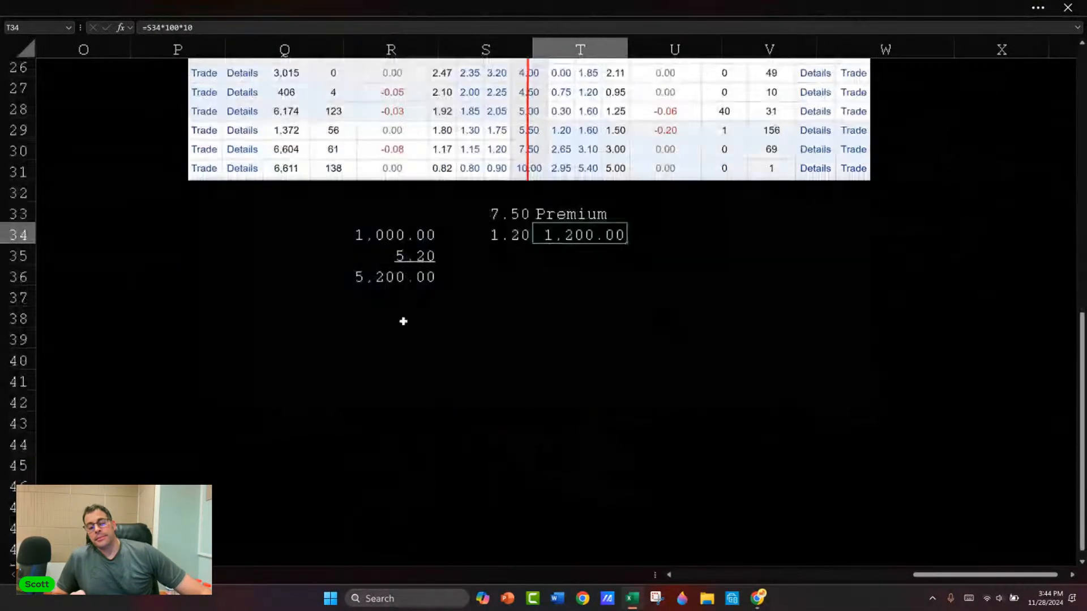
{"action": "left_click", "coordinate": [427, 338]}
{"action": "key", "text": "Up"}
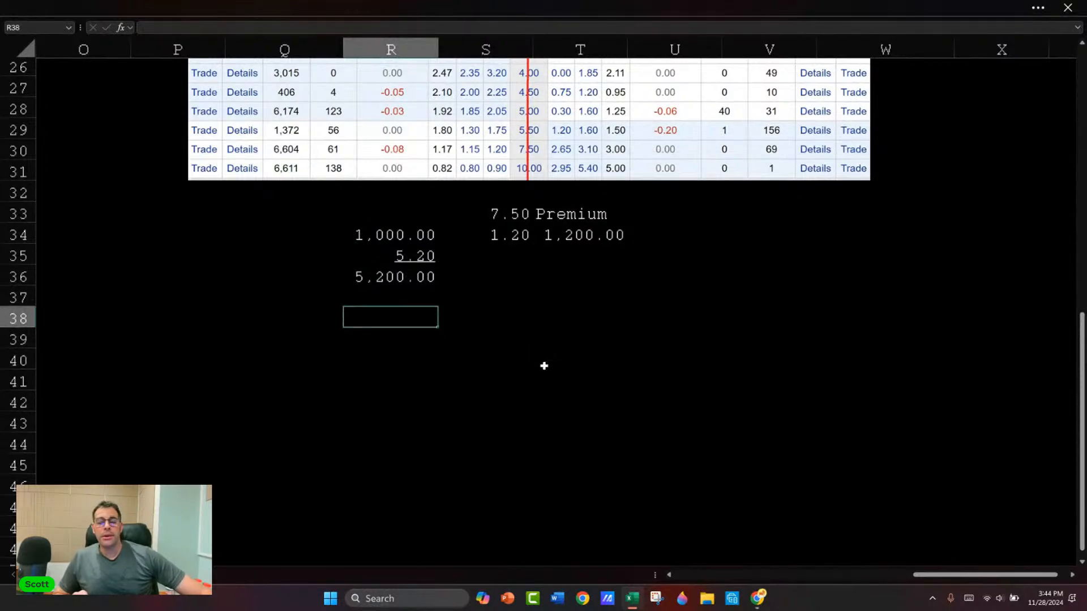
{"action": "key", "text": "Right"}
{"action": "key", "text": "Right"}
{"action": "key", "text": "Left"}
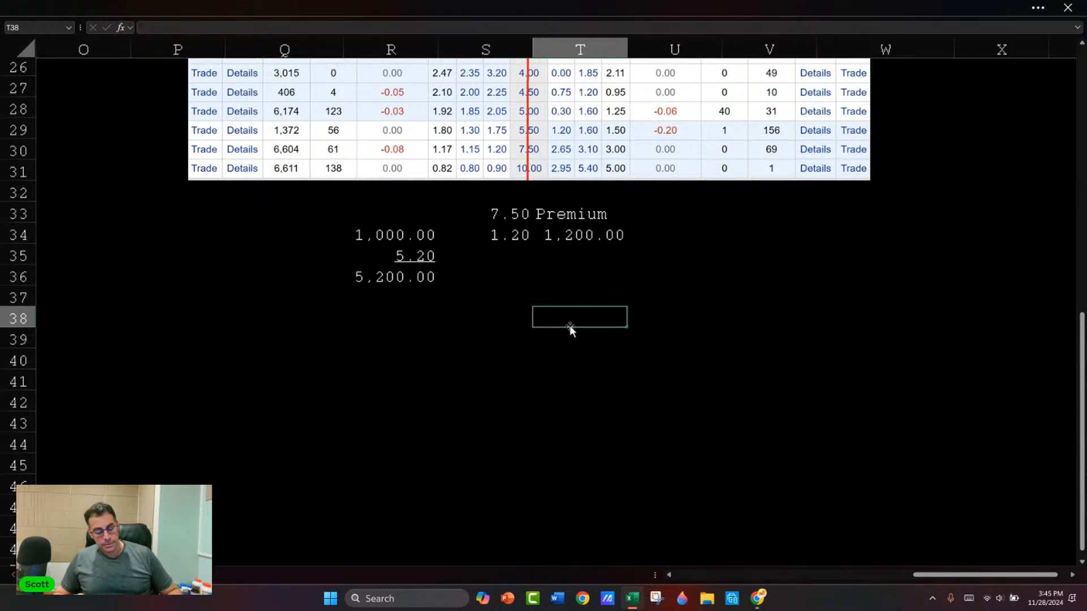
{"action": "type", "text": "Bear "}
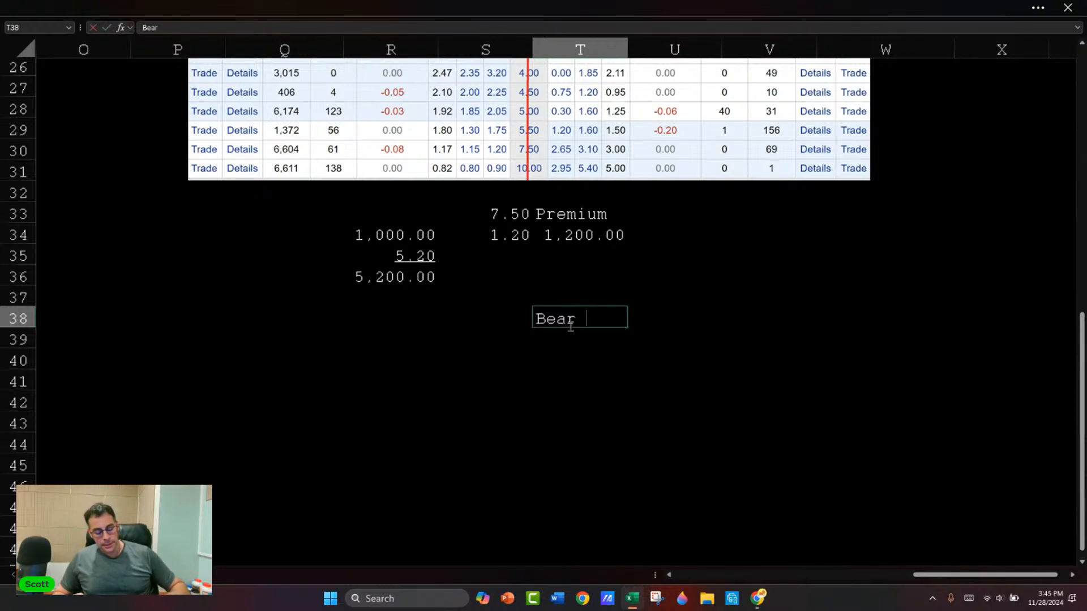
{"action": "type", "text": "Stearnsd"}
{"action": "key", "text": "Return"}
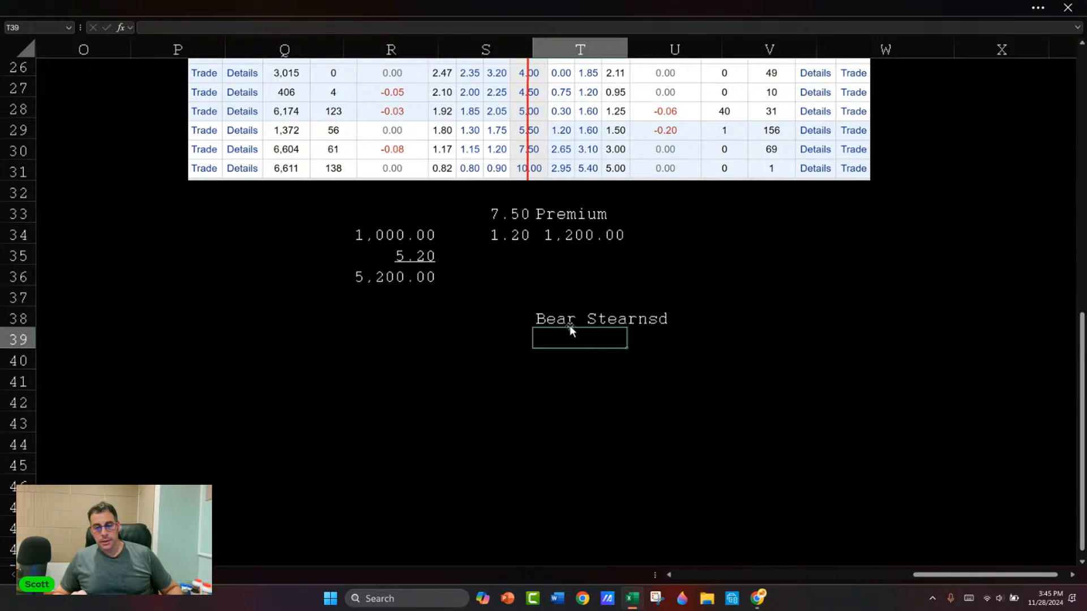
{"action": "key", "text": "Up"}
{"action": "key", "text": "F2"}
{"action": "key", "text": "BackSpace"}
{"action": "key", "text": "Return"}
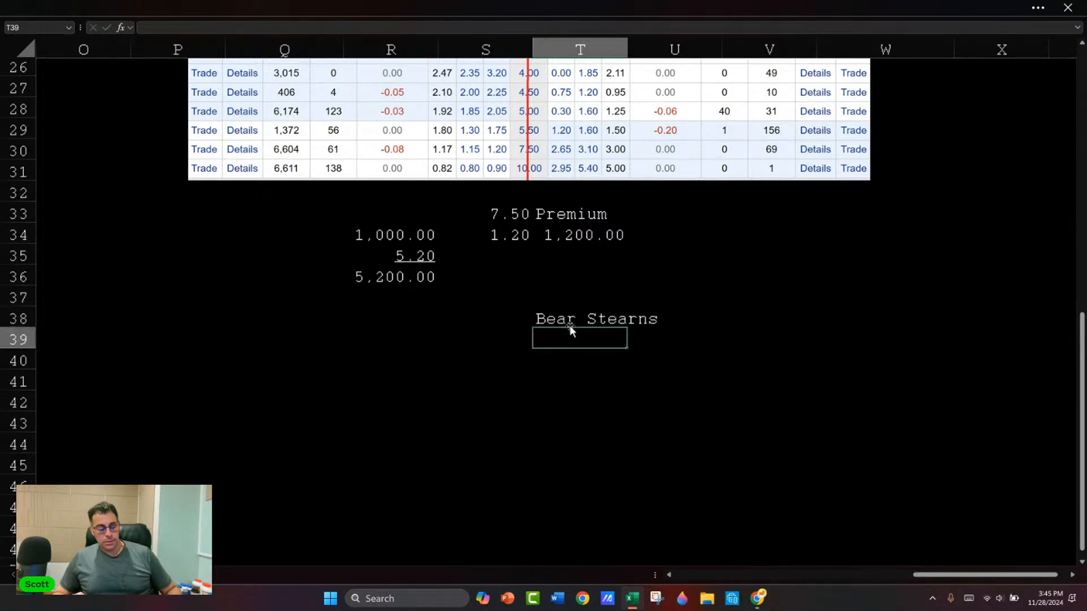
Step: Enter the prices $2 in T39 and $5 in T40 beneath the Bear Stearns label
{"action": "type", "text": "$2"}
{"action": "key", "text": "Return"}
{"action": "key", "text": "Up"}
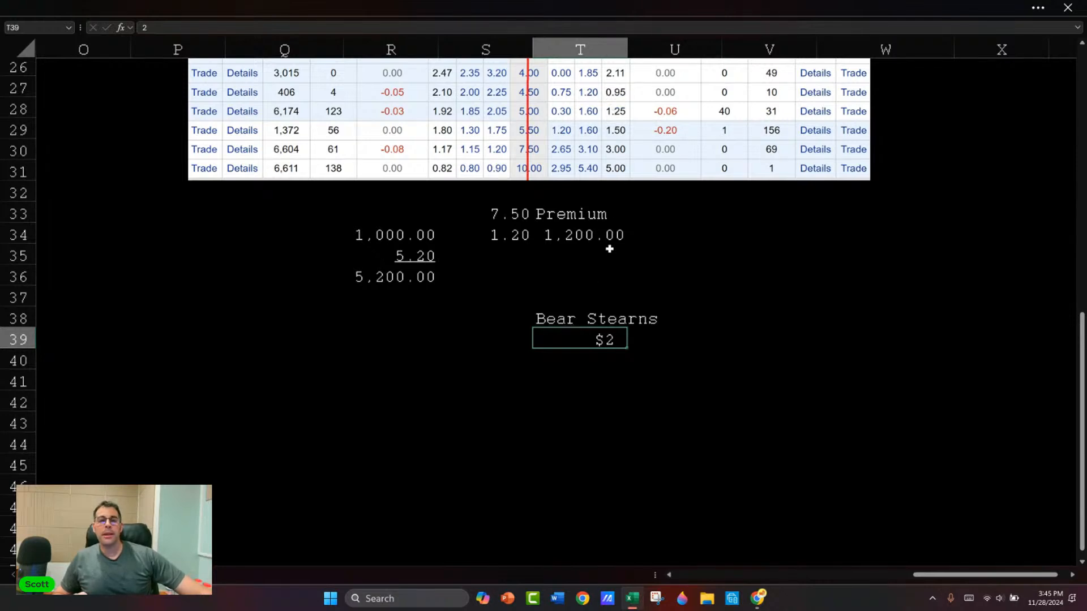
{"action": "left_click", "coordinate": [607, 362]}
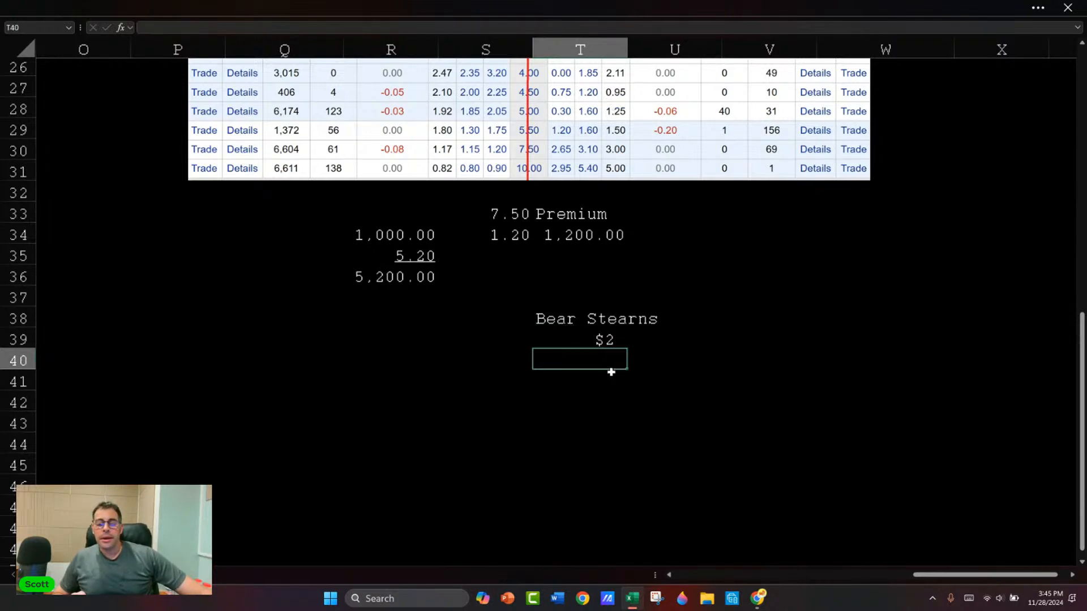
{"action": "left_click", "coordinate": [611, 342]}
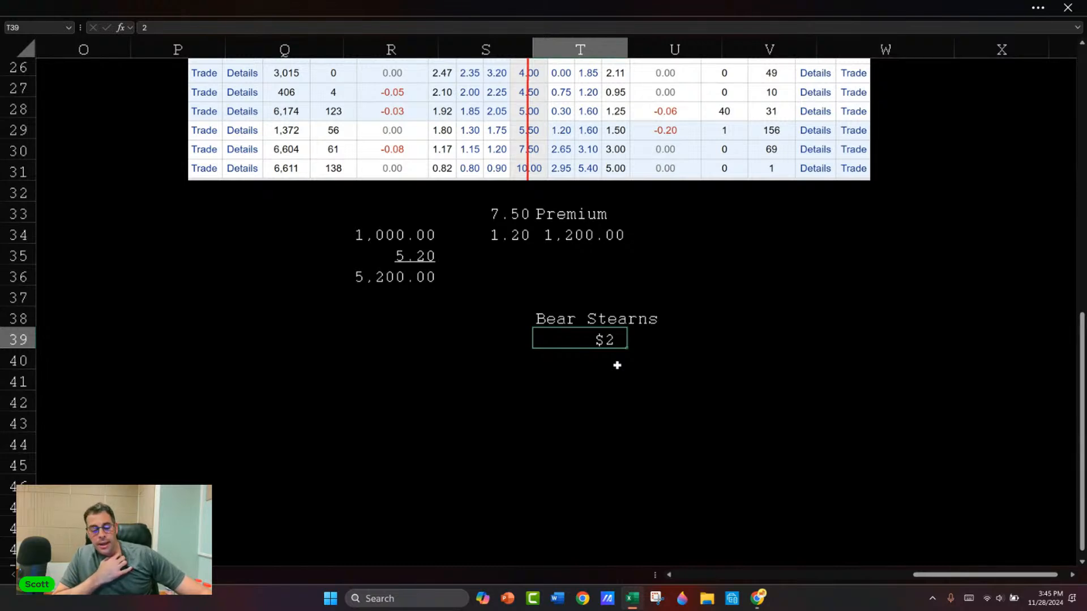
{"action": "left_click", "coordinate": [604, 355]}
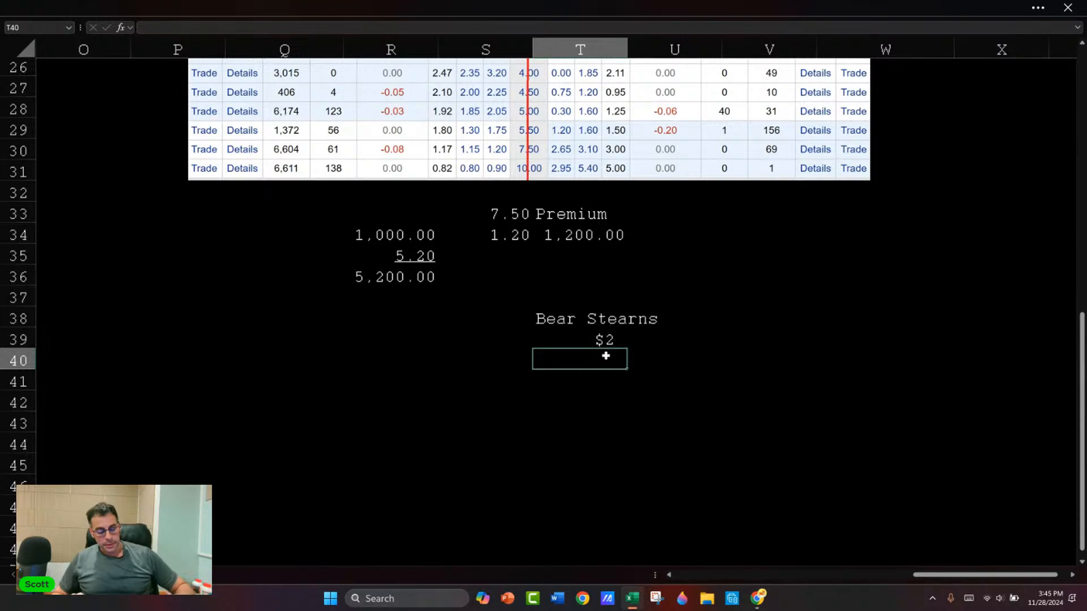
{"action": "type", "text": "$5"}
{"action": "key", "text": "Return"}
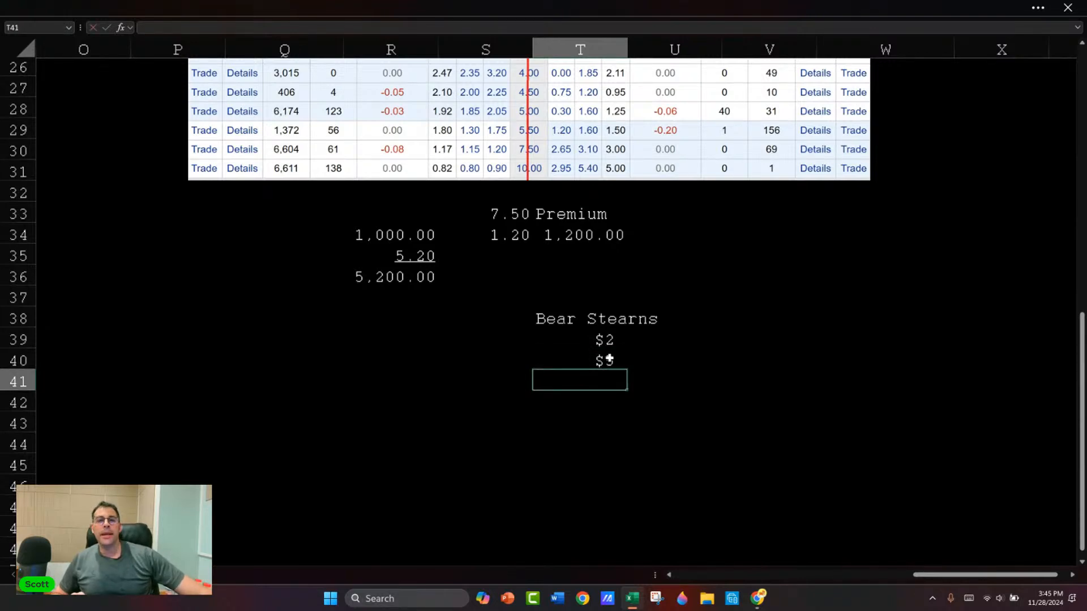
{"action": "left_click", "coordinate": [602, 359]}
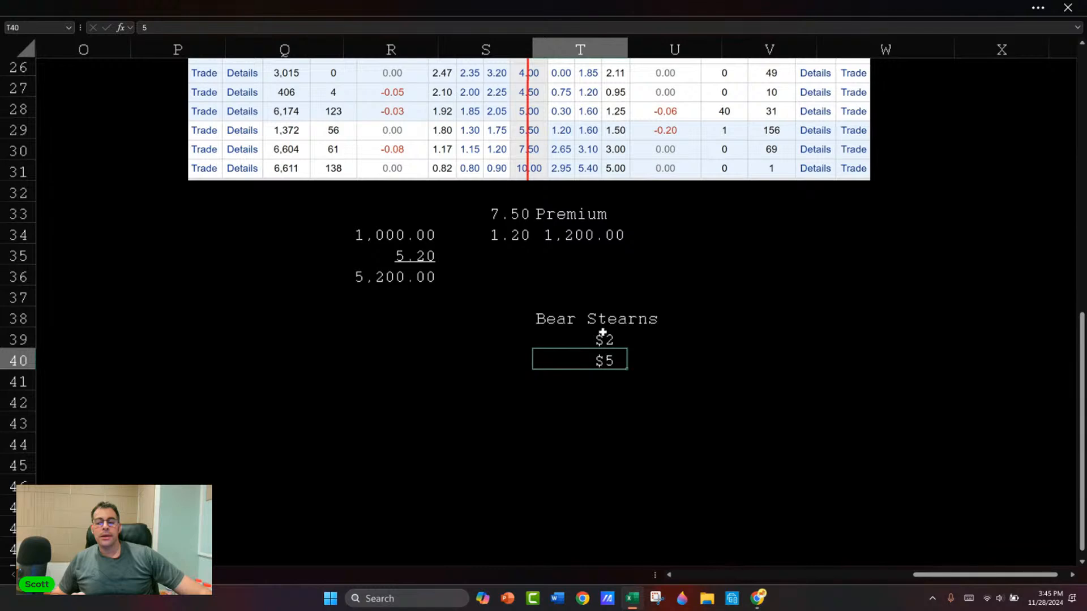
{"action": "left_click", "coordinate": [607, 339]}
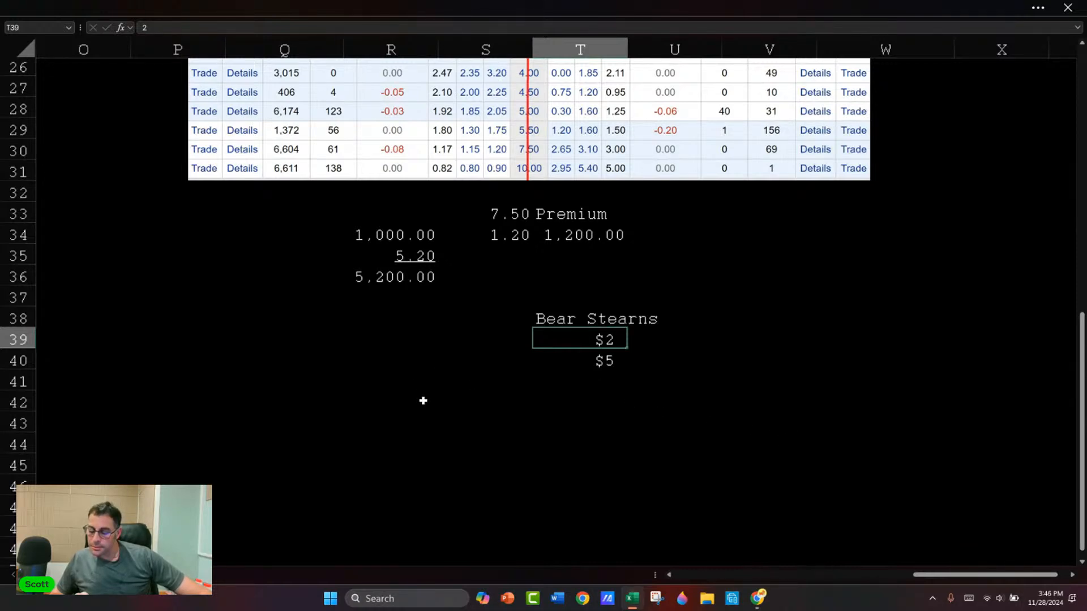
Step: Move the option chain picture down below row 20 so it no longer covers the call definition and strike example
{"action": "scroll", "coordinate": [413, 406], "scroll_direction": "up", "scroll_amount": 2}
{"action": "scroll", "coordinate": [415, 404], "scroll_direction": "up", "scroll_amount": 3}
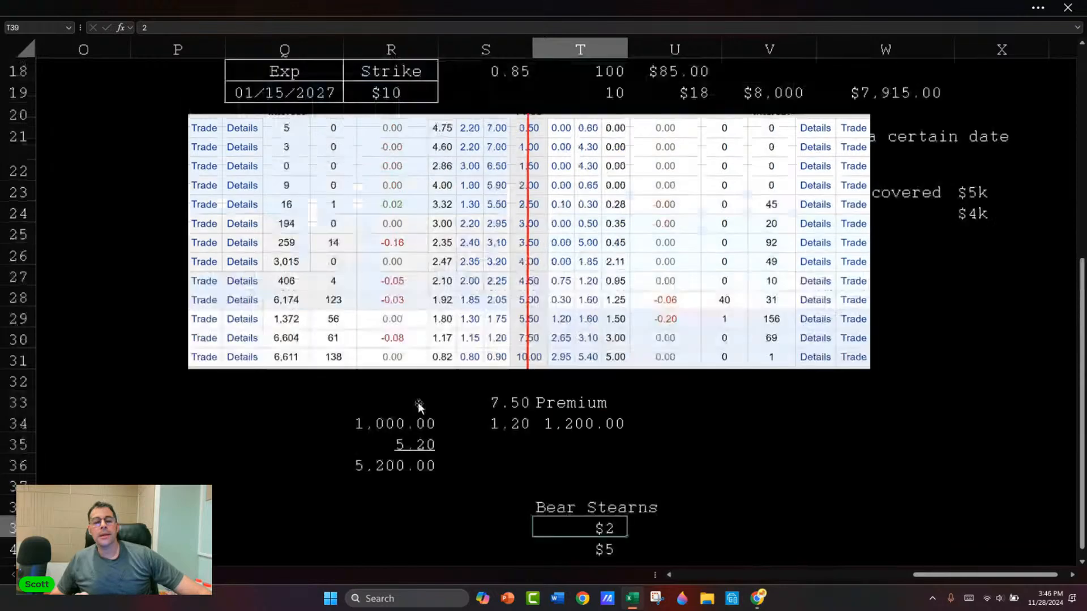
{"action": "left_click_drag", "start_coordinate": [384, 252], "coordinate": [392, 325]}
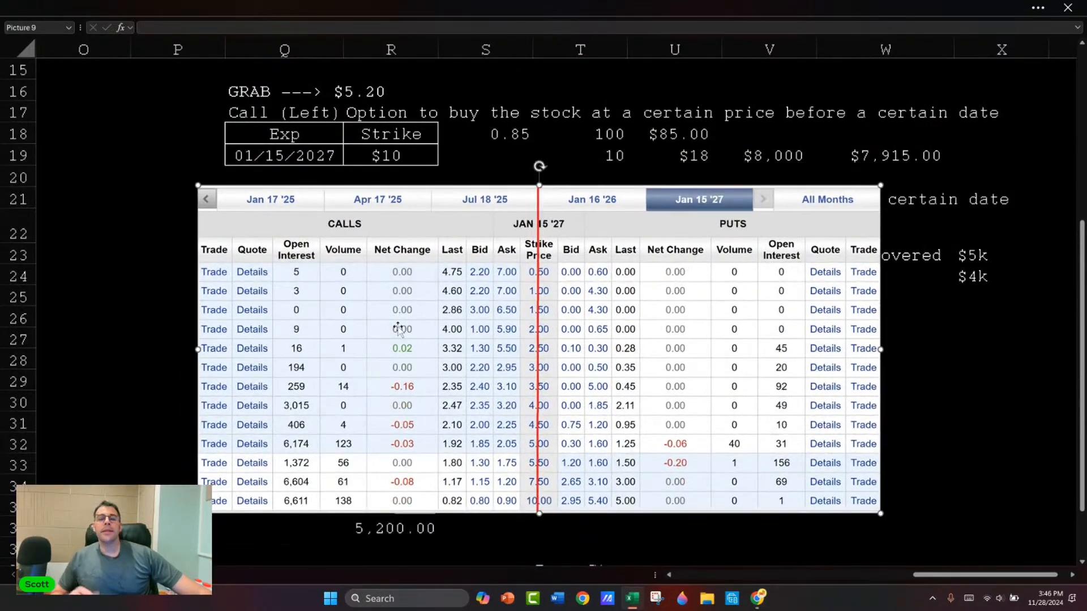
Step: Enter the label "Covered" in R42, below the share value calculation
{"action": "scroll", "coordinate": [393, 329], "scroll_direction": "down", "scroll_amount": 3}
{"action": "left_click", "coordinate": [400, 458]}
{"action": "type", "text": "Covered"}
{"action": "key", "text": "Return"}
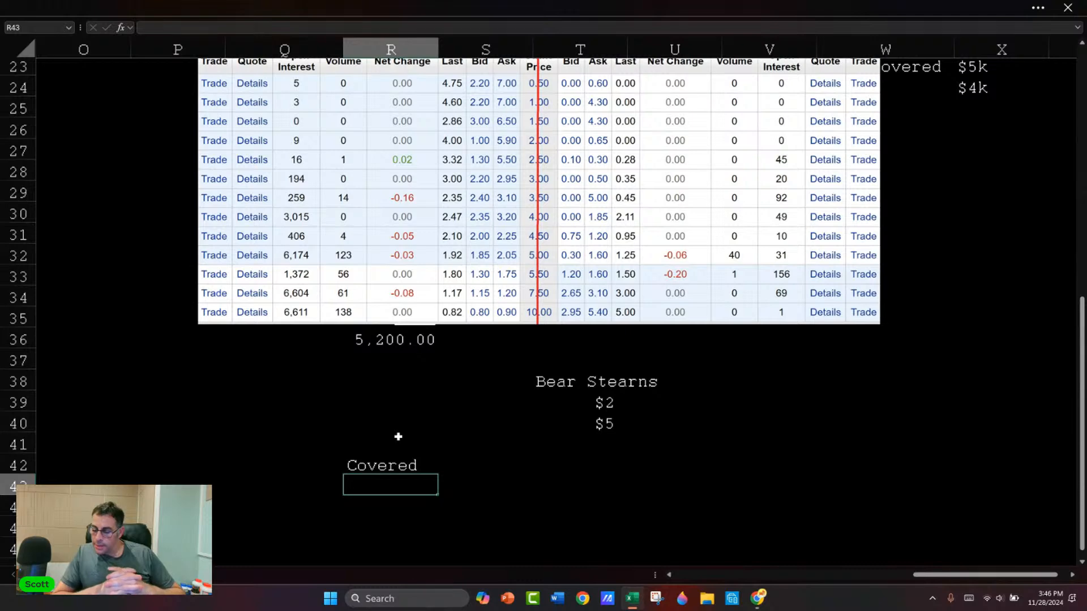
Step: Switch to the Chrome browser and search Google for "secured cash puts" in place of the Excel EXP function results
{"action": "key", "text": "alt+Tab"}
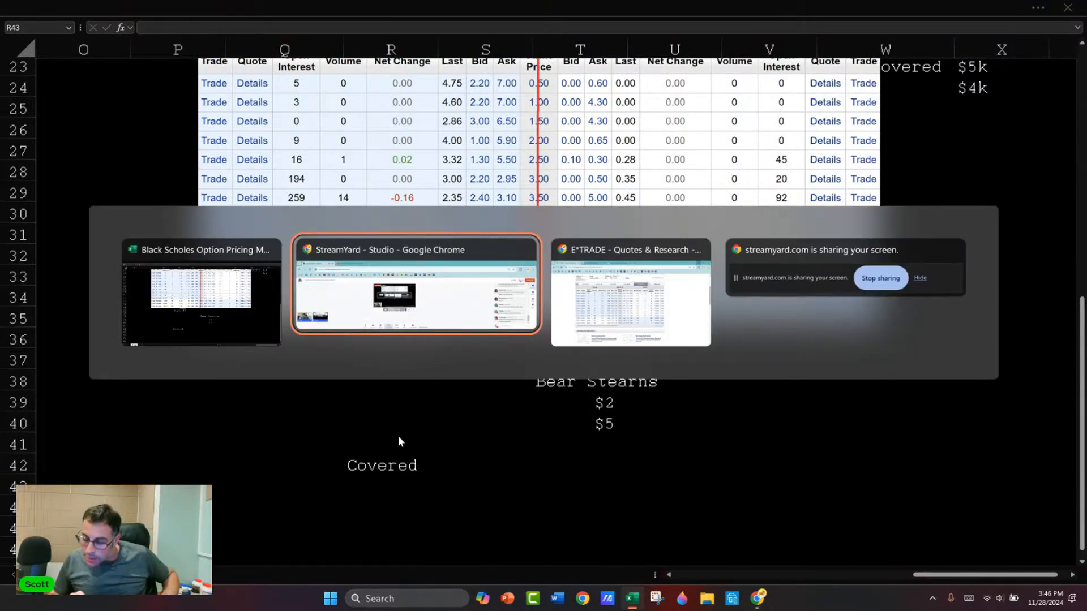
{"action": "key", "text": "alt+Tab"}
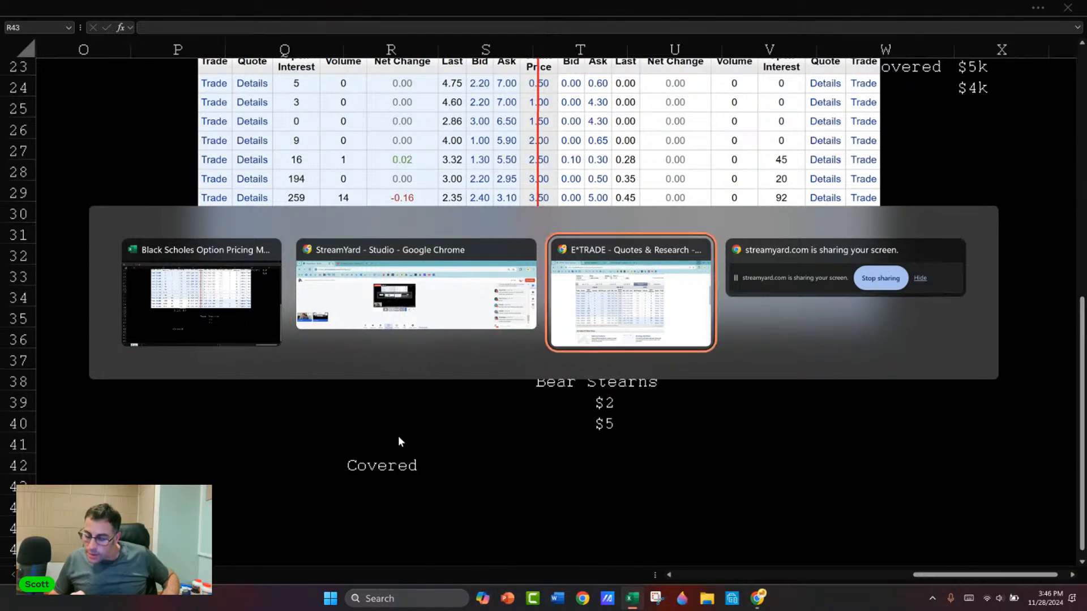
{"action": "key", "text": "alt+Tab"}
{"action": "key", "text": "alt+Tab"}
{"action": "key", "text": "alt+Tab"}
{"action": "key", "text": "alt+Tab"}
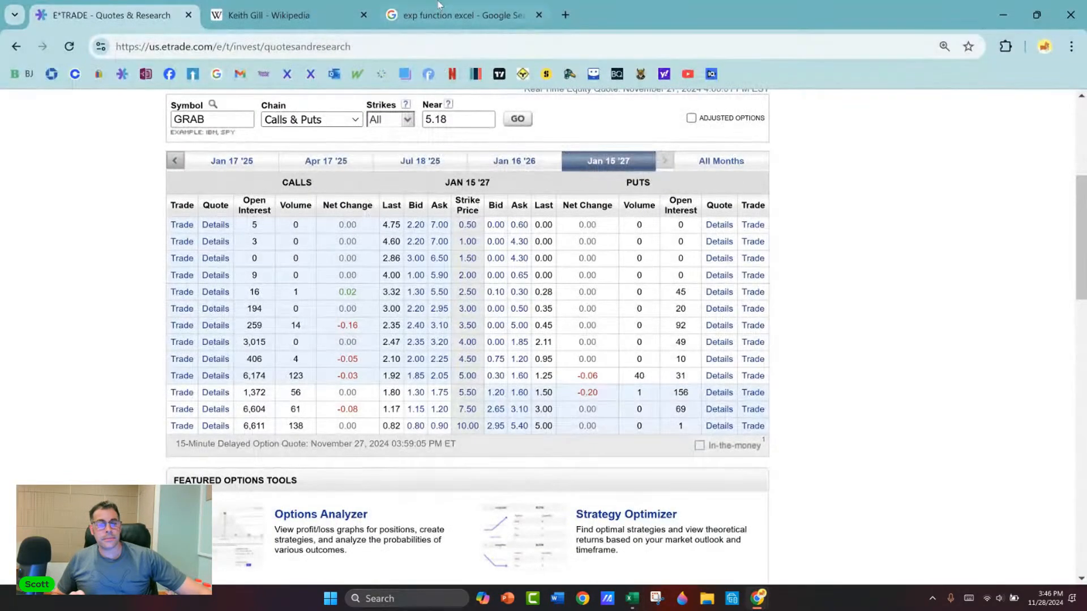
{"action": "left_click", "coordinate": [458, 15]}
{"action": "left_click", "coordinate": [442, 46]}
{"action": "type", "text": "secured "}
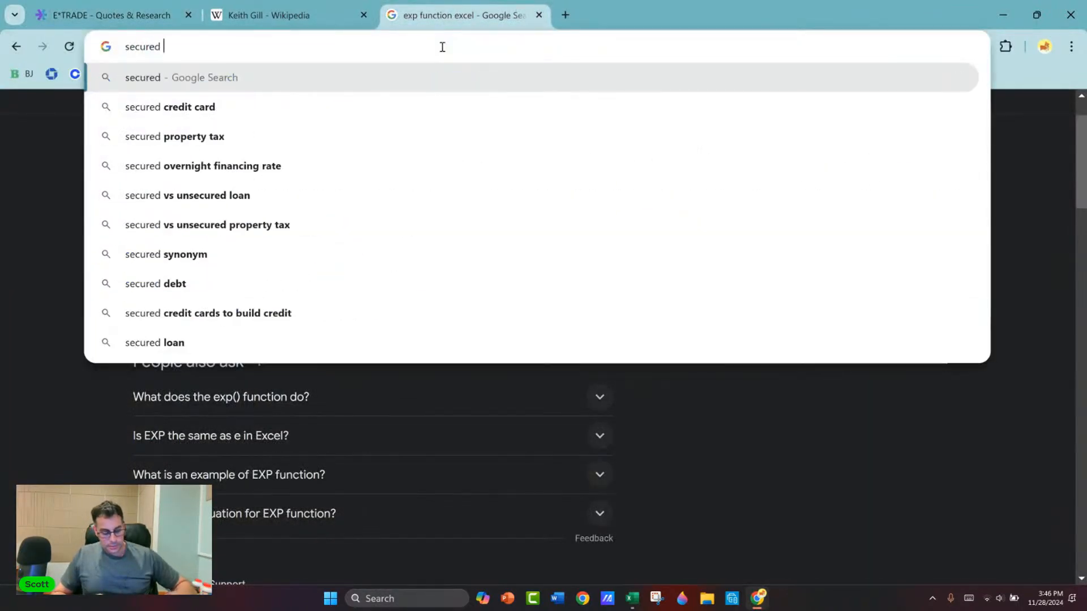
{"action": "type", "text": "cash puts"}
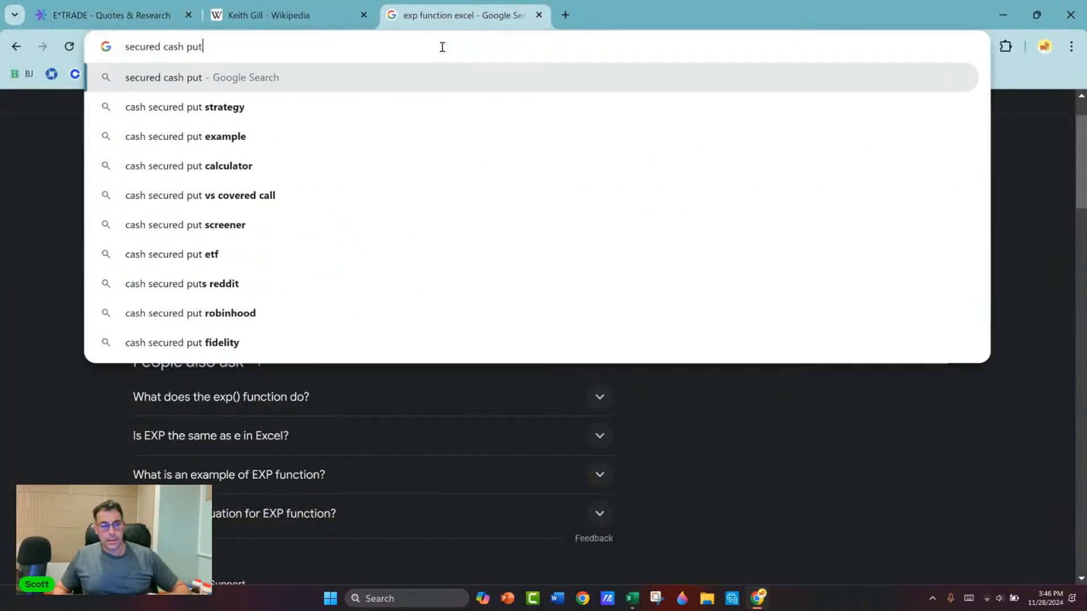
{"action": "key", "text": "Return"}
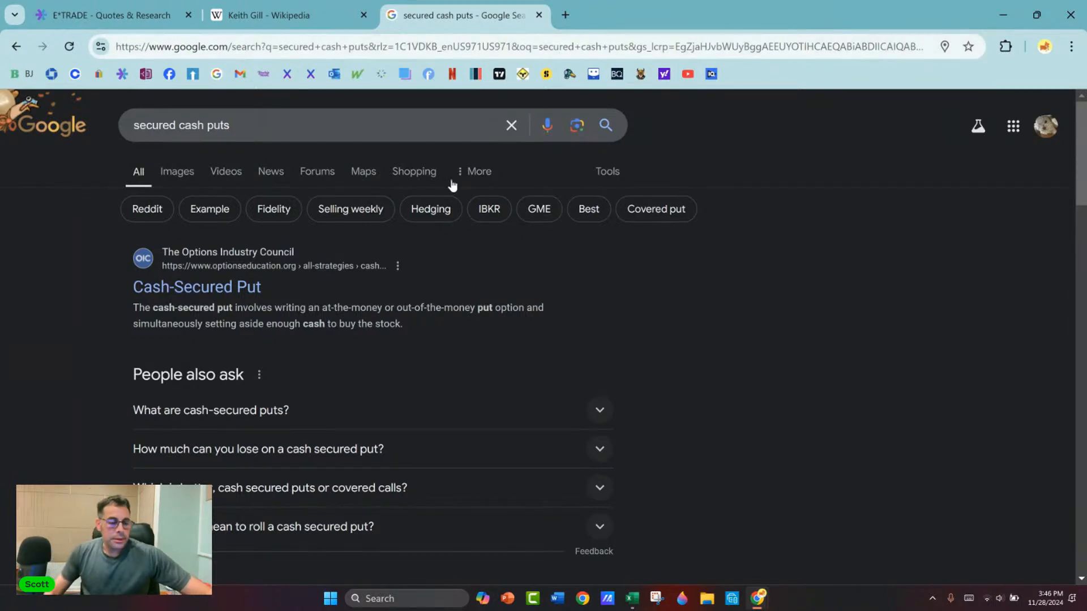
Step: Expand the question "What are cash-secured puts?" and highlight its full definition for reading
{"action": "left_click", "coordinate": [269, 403]}
{"action": "scroll", "coordinate": [322, 286], "scroll_direction": "down", "scroll_amount": 1}
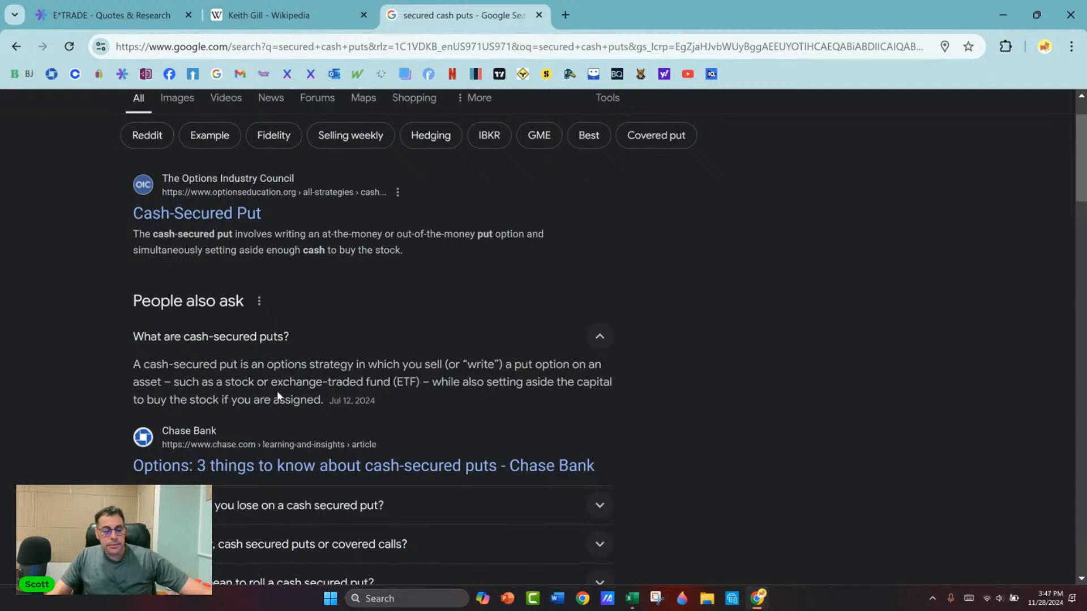
{"action": "scroll", "coordinate": [273, 406], "scroll_direction": "down", "scroll_amount": 1}
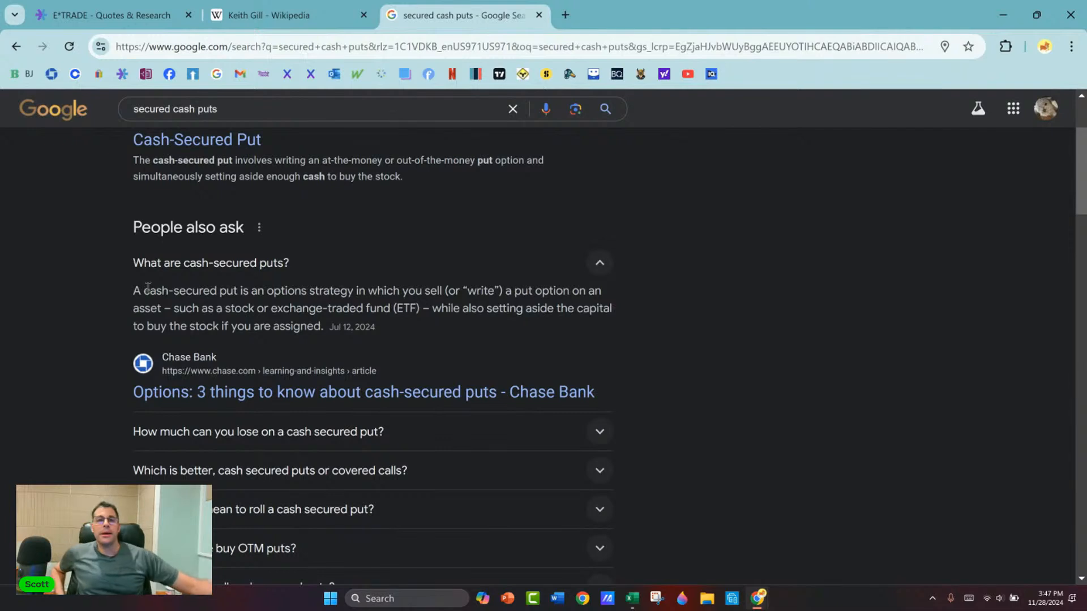
{"action": "left_click_drag", "start_coordinate": [134, 290], "coordinate": [330, 333]}
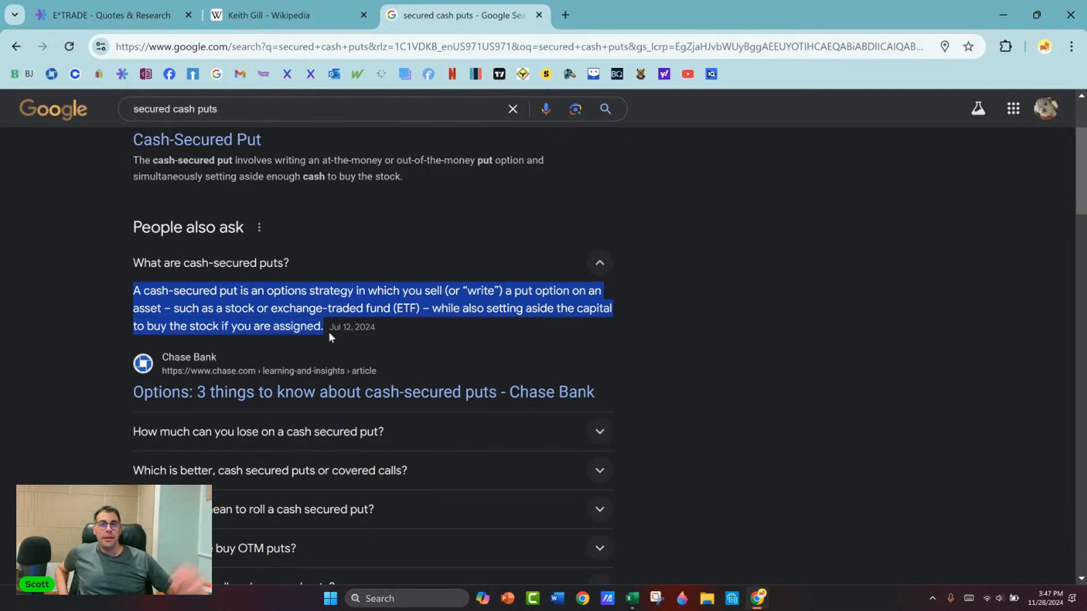
Step: Switch back to the Excel workbook, review the option chain, and add the heading "Sell Put" in V38
{"action": "key", "text": "alt+Tab"}
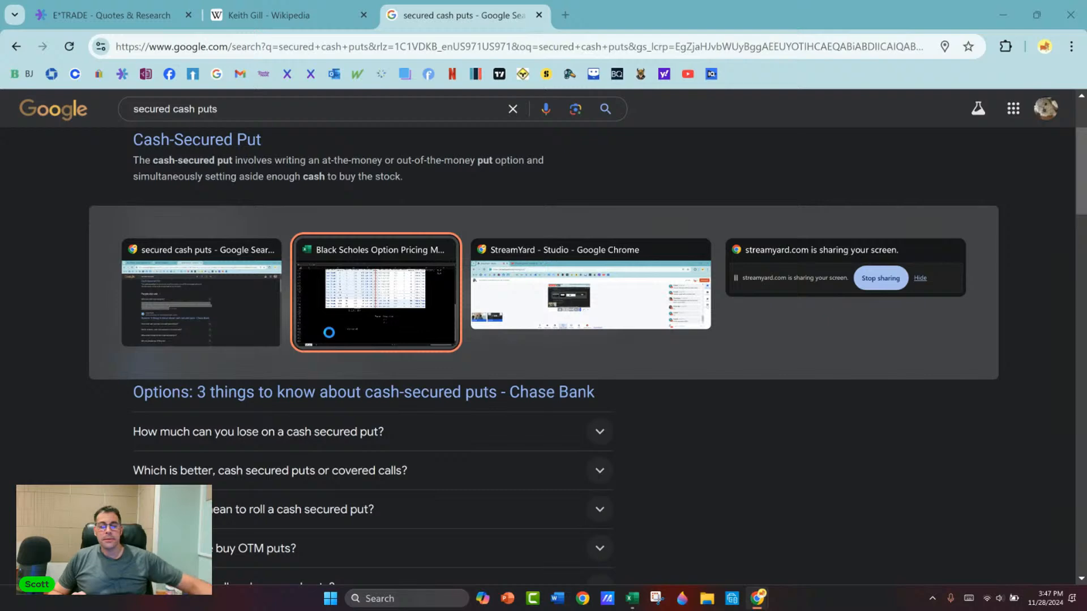
{"action": "scroll", "coordinate": [341, 297], "scroll_direction": "up", "scroll_amount": 3}
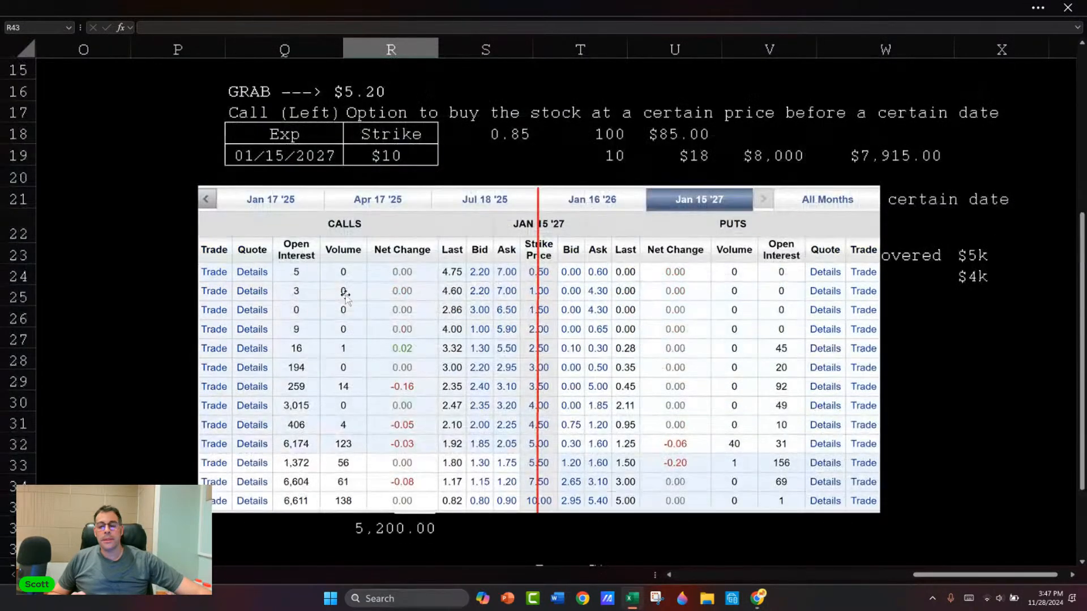
{"action": "scroll", "coordinate": [344, 294], "scroll_direction": "down", "scroll_amount": 1}
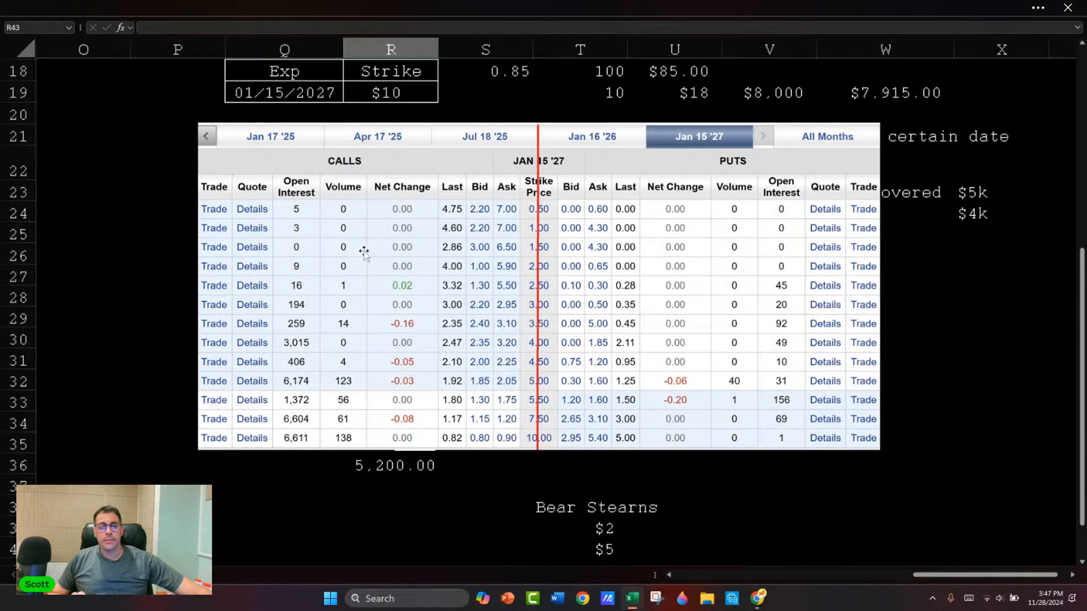
{"action": "scroll", "coordinate": [361, 242], "scroll_direction": "up", "scroll_amount": 1}
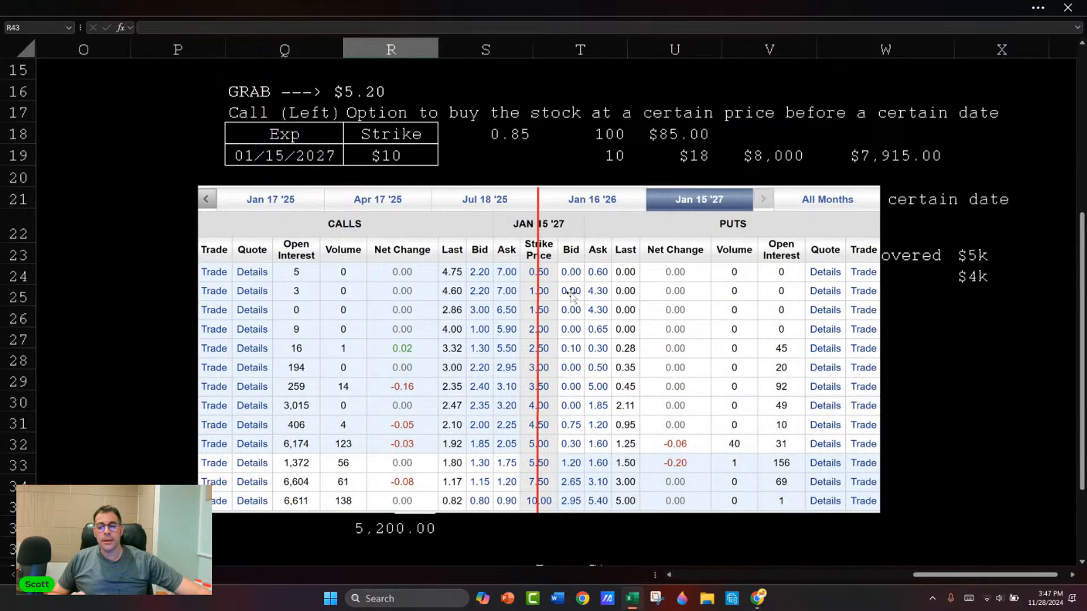
{"action": "scroll", "coordinate": [572, 297], "scroll_direction": "down", "scroll_amount": 1}
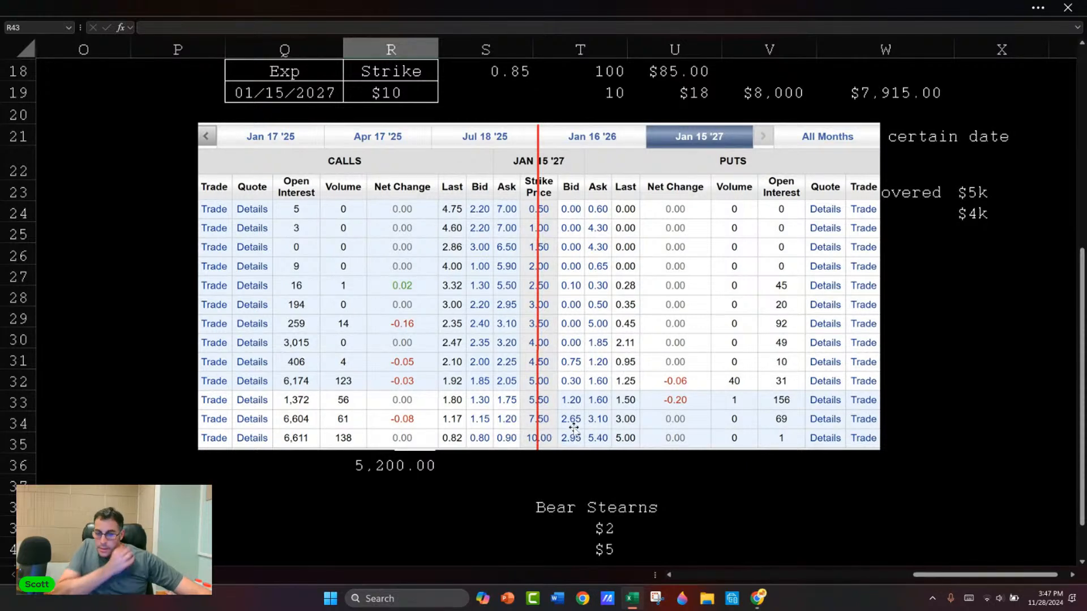
{"action": "scroll", "coordinate": [578, 421], "scroll_direction": "down", "scroll_amount": 1}
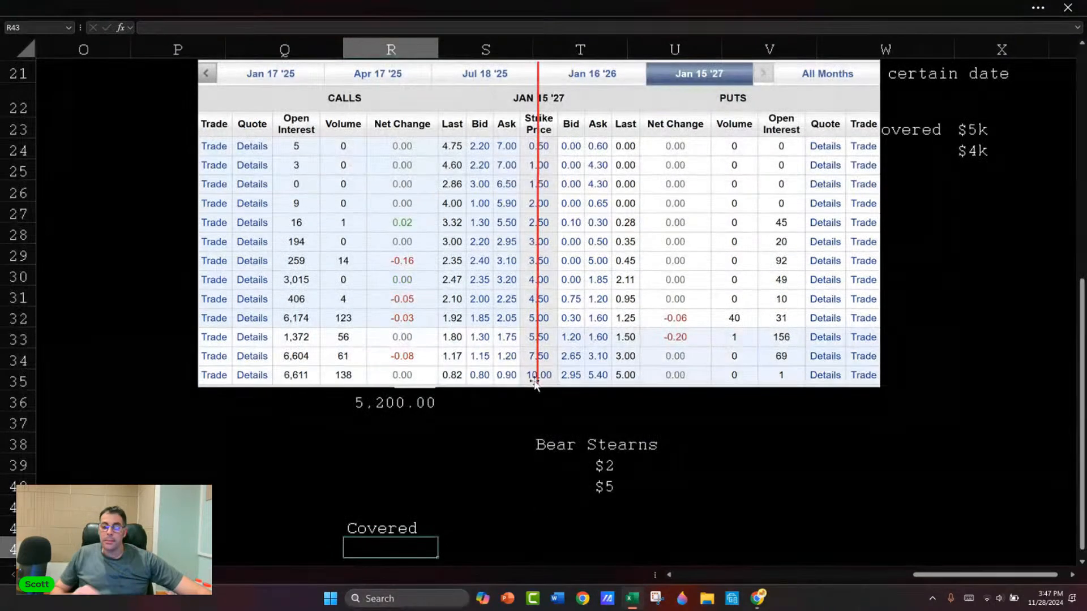
{"action": "left_click", "coordinate": [766, 449]}
{"action": "type", "text": "Sell Pu"}
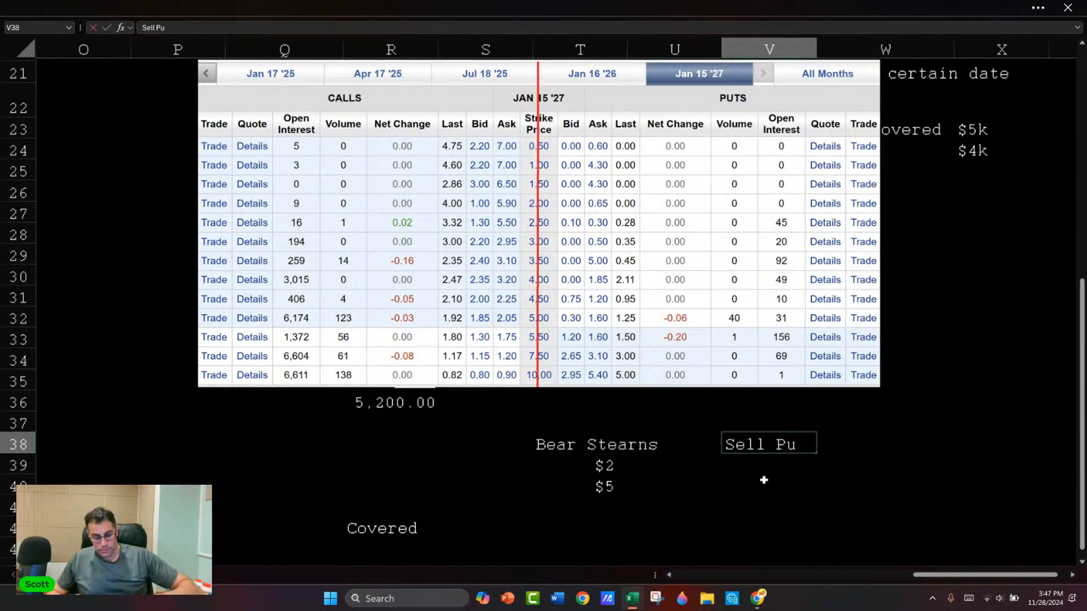
{"action": "type", "text": "t"}
{"action": "key", "text": "Return"}
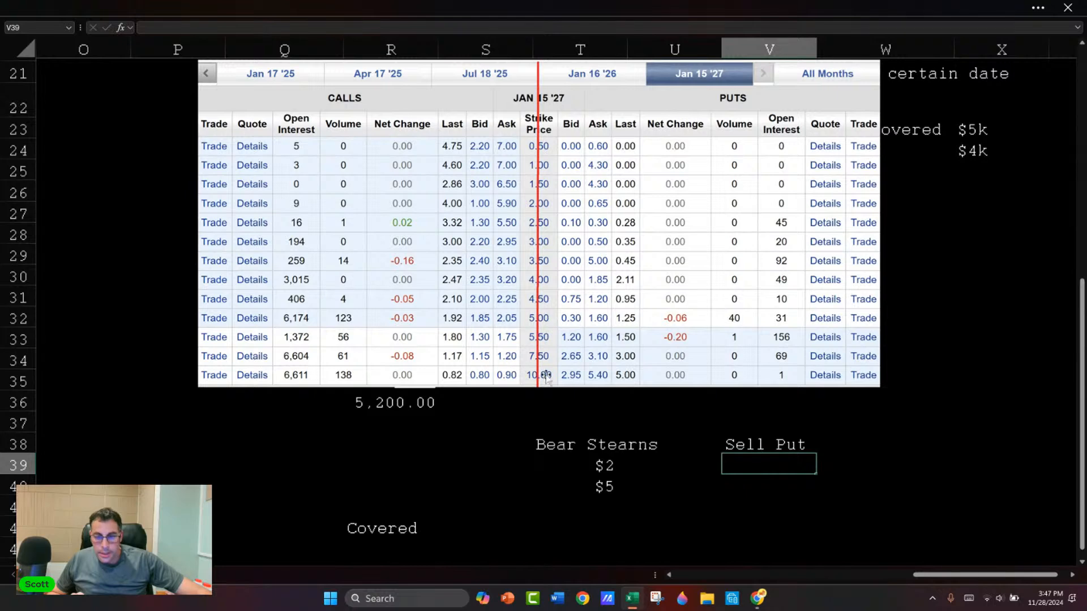
Step: Clear the Bear Stearns label and its two prices from T38:T40
{"action": "left_click_drag", "start_coordinate": [565, 440], "coordinate": [562, 483]}
{"action": "key", "text": "Delete"}
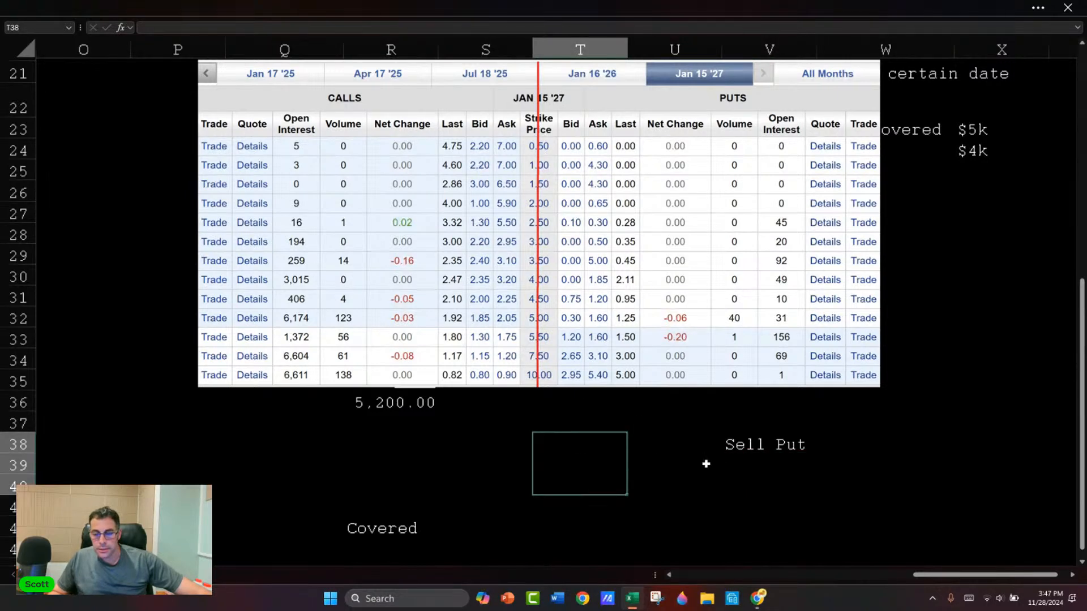
Step: Under the Sell Put heading, enter "Strike" in V39 and its price $10 in W39
{"action": "left_click", "coordinate": [705, 464]}
{"action": "key", "text": "Right"}
{"action": "type", "text": "Strike"}
{"action": "key", "text": "Tab"}
{"action": "type", "text": "$10"}
{"action": "key", "text": "Left"}
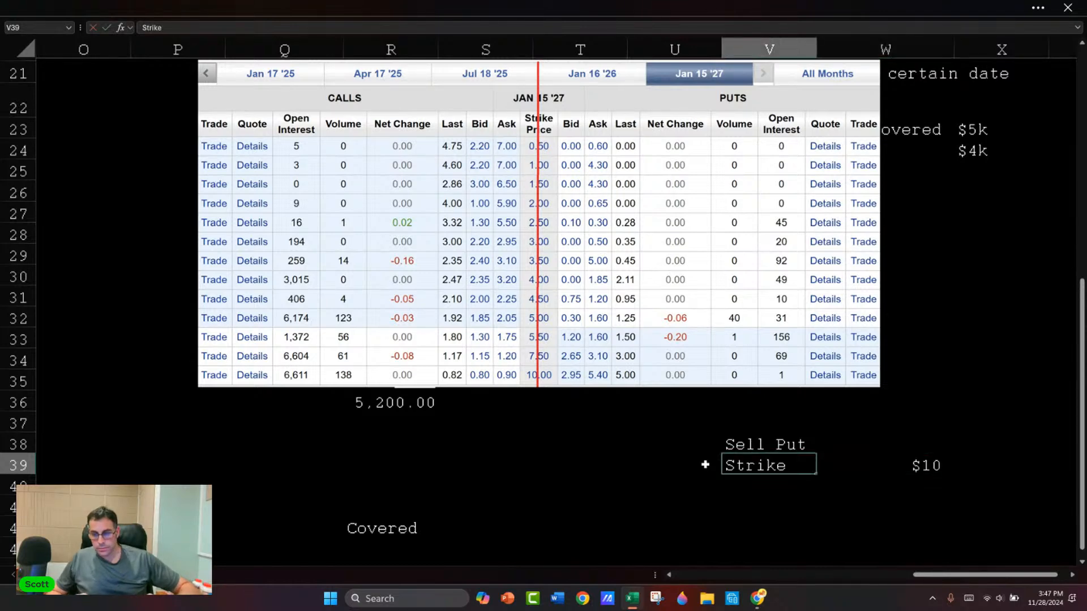
Step: Replace the Sell Put heading in V38 with "Curr Price" and enter 5.2 in W38
{"action": "key", "text": "Up"}
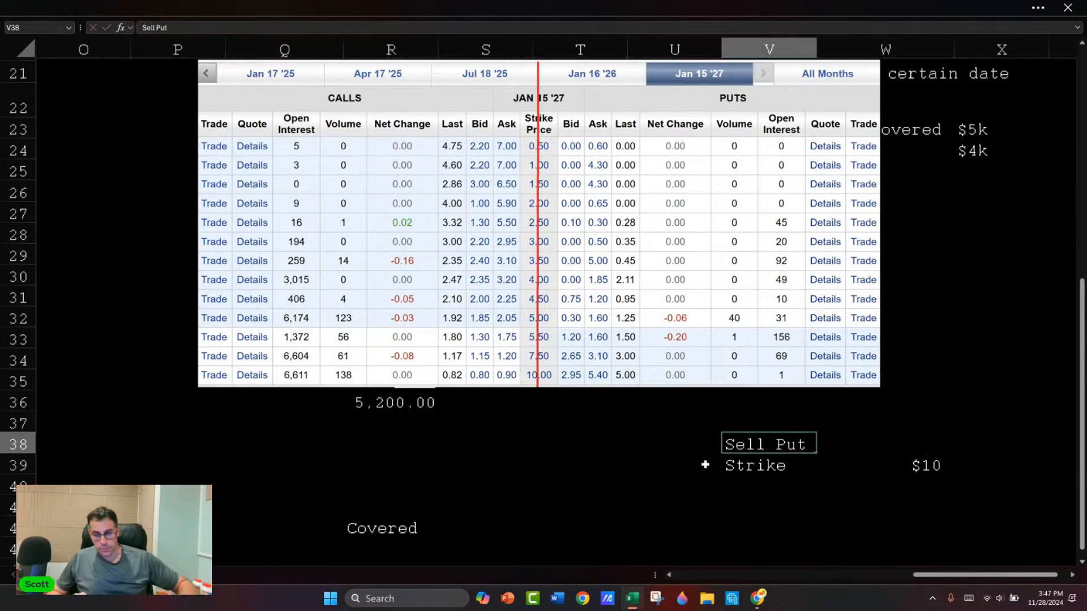
{"action": "type", "text": "Curr Price"}
{"action": "key", "text": "Right"}
{"action": "type", "text": "5.2"}
{"action": "key", "text": "Return"}
Step: Format W37:W41 as numbers with two decimals and narrow column W so the Curr Price label shows in full
{"action": "left_click_drag", "start_coordinate": [898, 416], "coordinate": [921, 504]}
{"action": "key", "text": "ctrl+shift+1"}
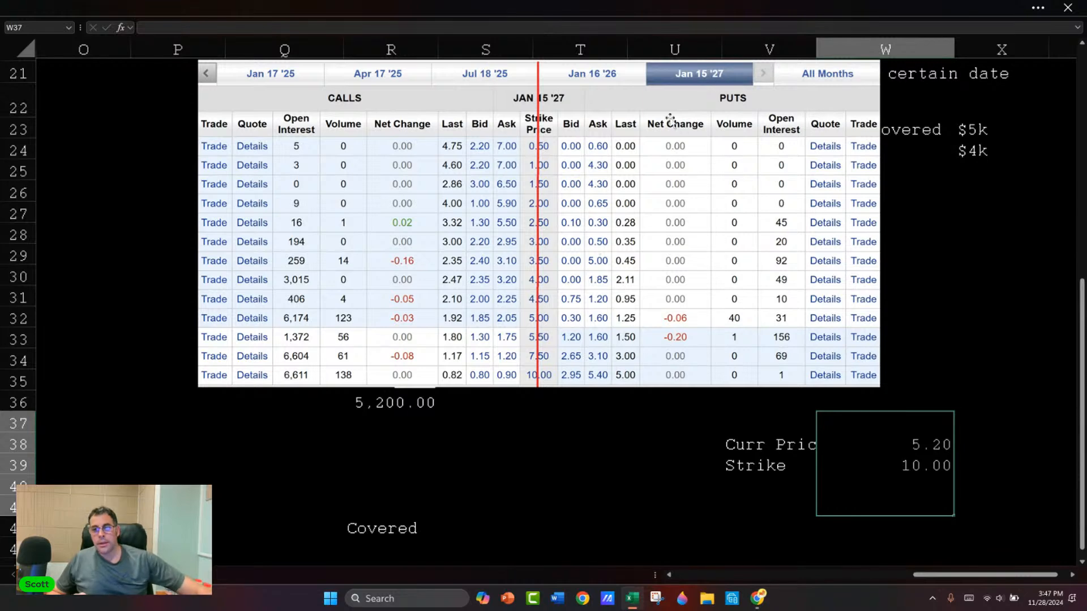
{"action": "left_click_drag", "start_coordinate": [955, 48], "coordinate": [838, 48]}
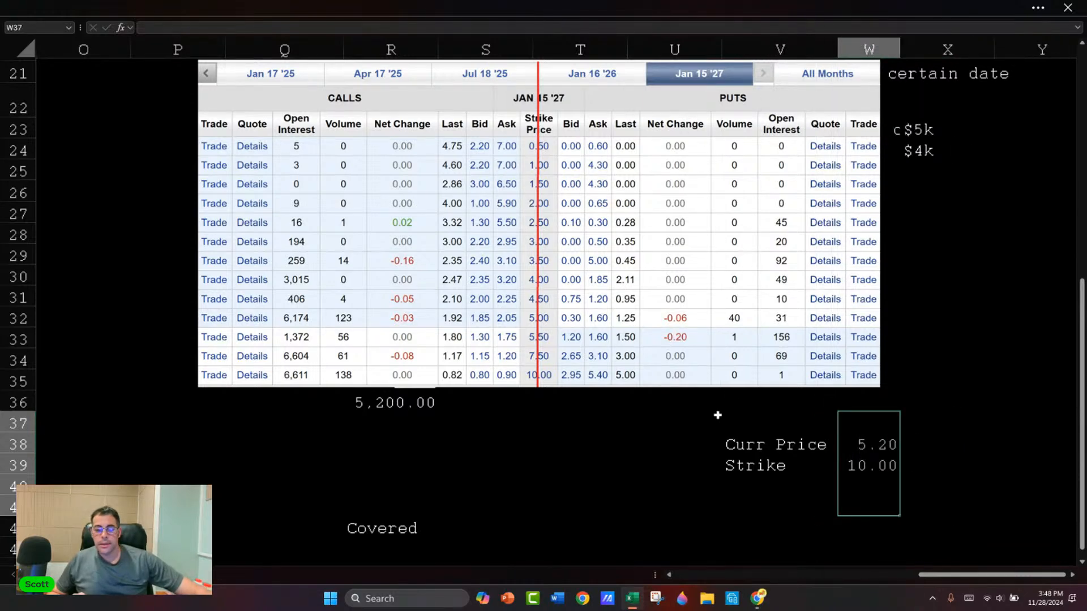
Step: Enter the heading "Sells Puts" in V37, above the Curr Price label
{"action": "left_click", "coordinate": [770, 482]}
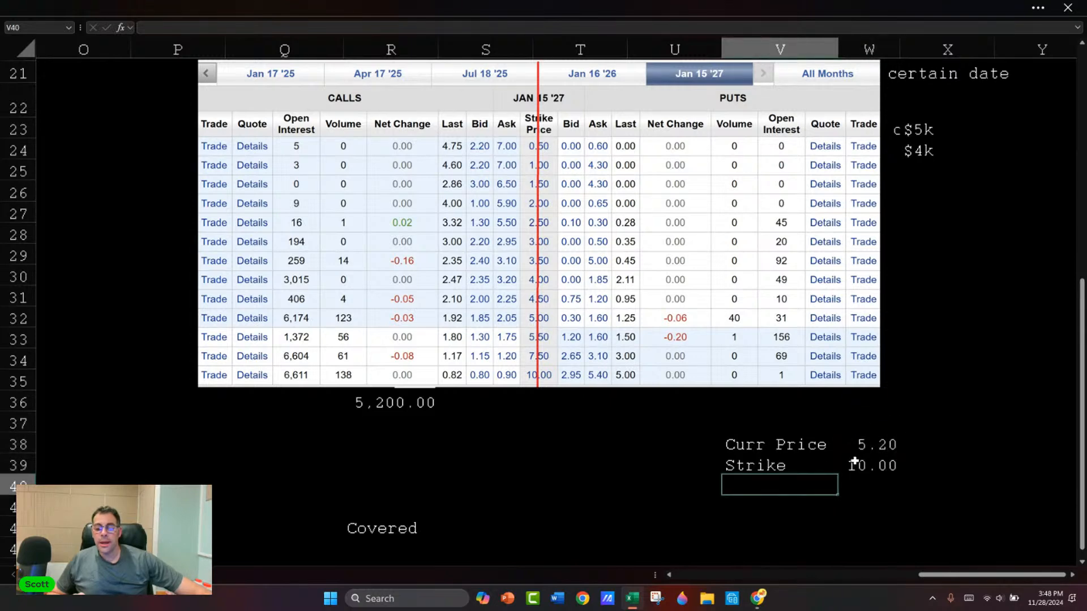
{"action": "left_click", "coordinate": [782, 431]}
{"action": "type", "text": "Sells "}
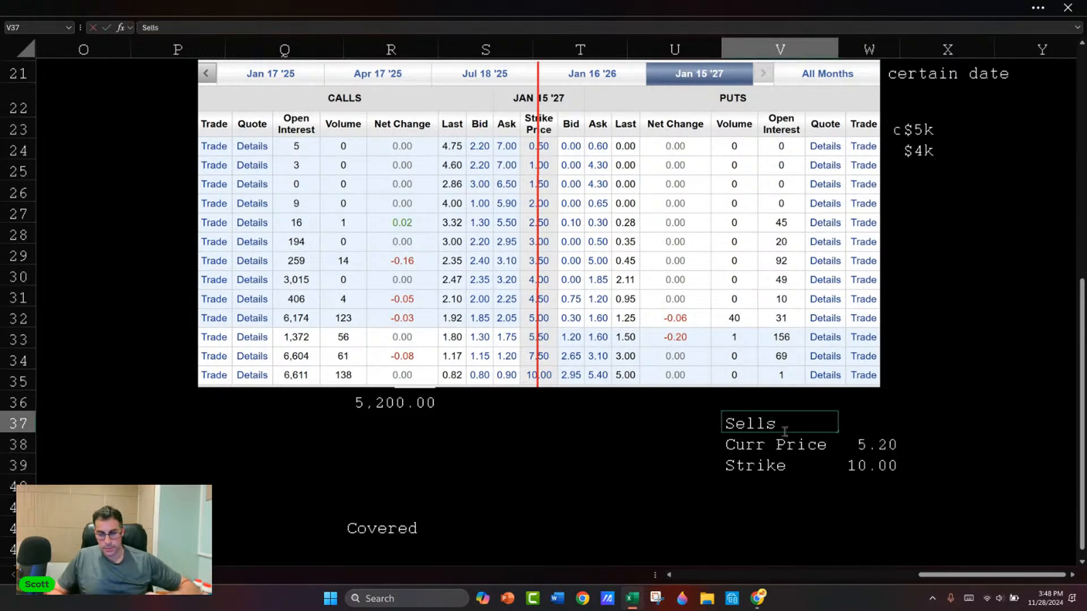
{"action": "type", "text": "Putsd"}
{"action": "key", "text": "Return"}
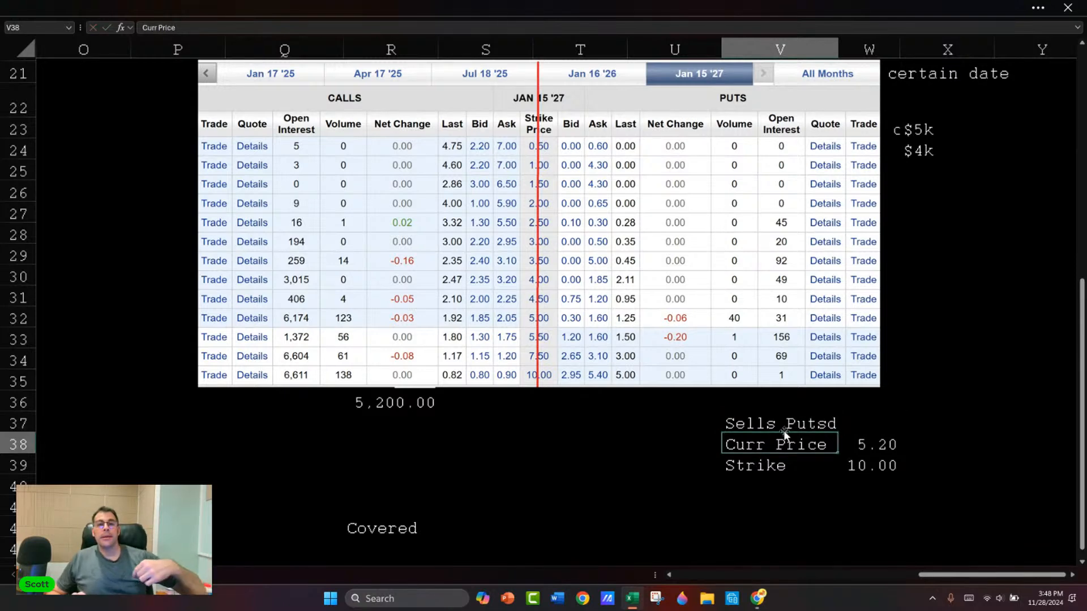
{"action": "left_click", "coordinate": [784, 432]}
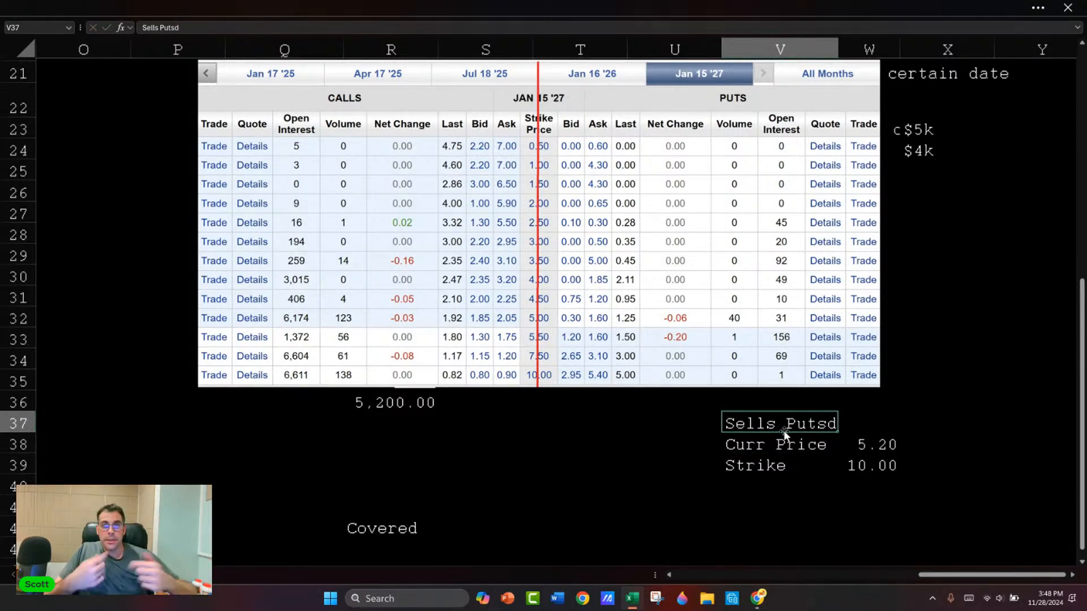
{"action": "key", "text": "F2"}
{"action": "key", "text": "BackSpace"}
{"action": "key", "text": "Return"}
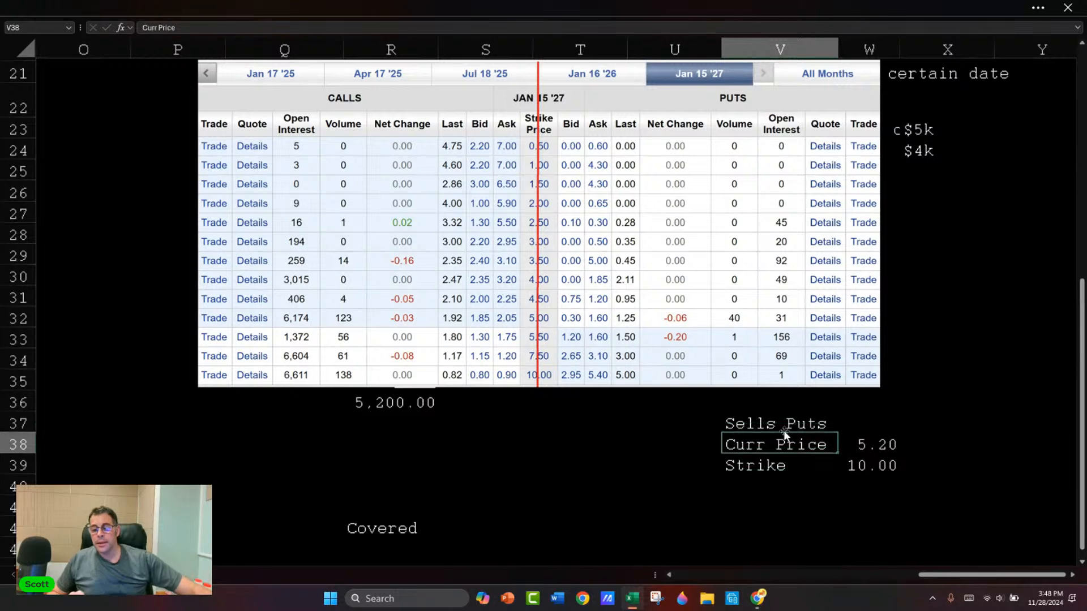
Step: Add the label "Prem" in V40 and the premium $3.50 in W40
{"action": "key", "text": "Down"}
{"action": "key", "text": "Down"}
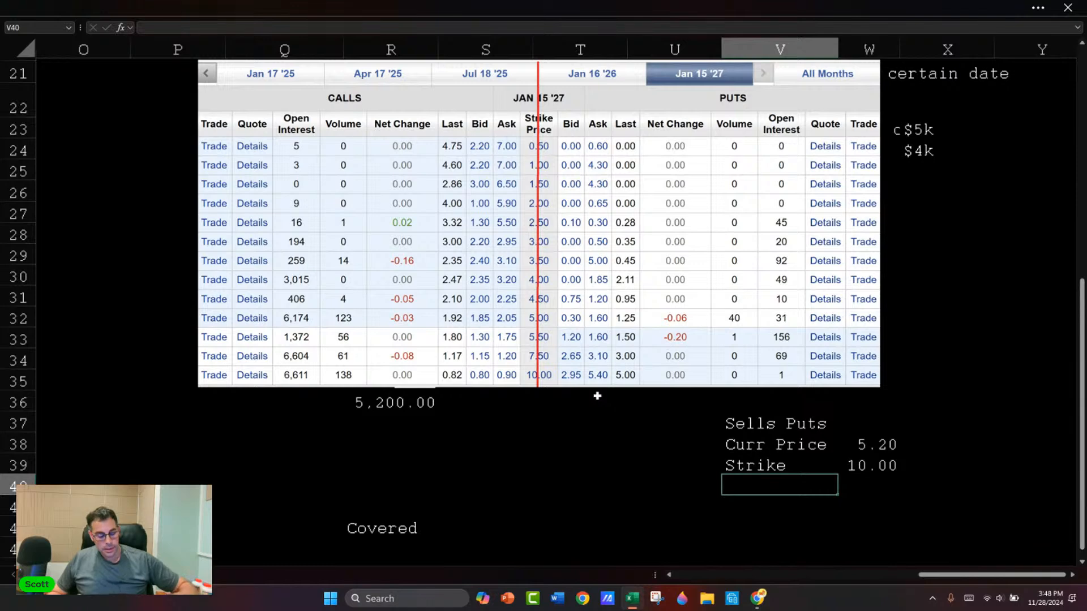
{"action": "type", "text": "Prem"}
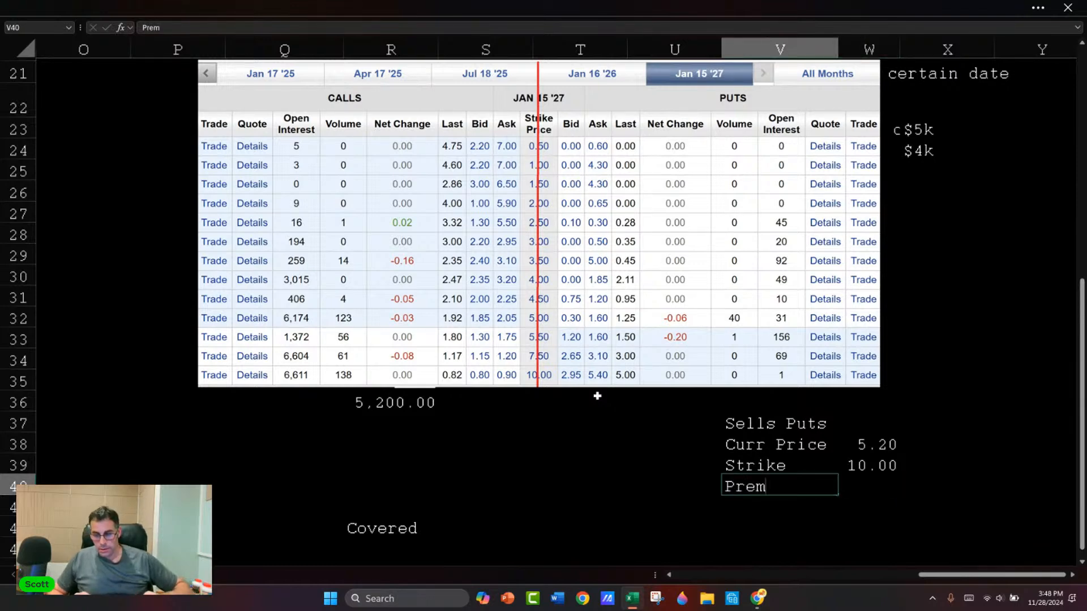
{"action": "key", "text": "Tab"}
{"action": "type", "text": "$3.50"}
{"action": "key", "text": "Return"}
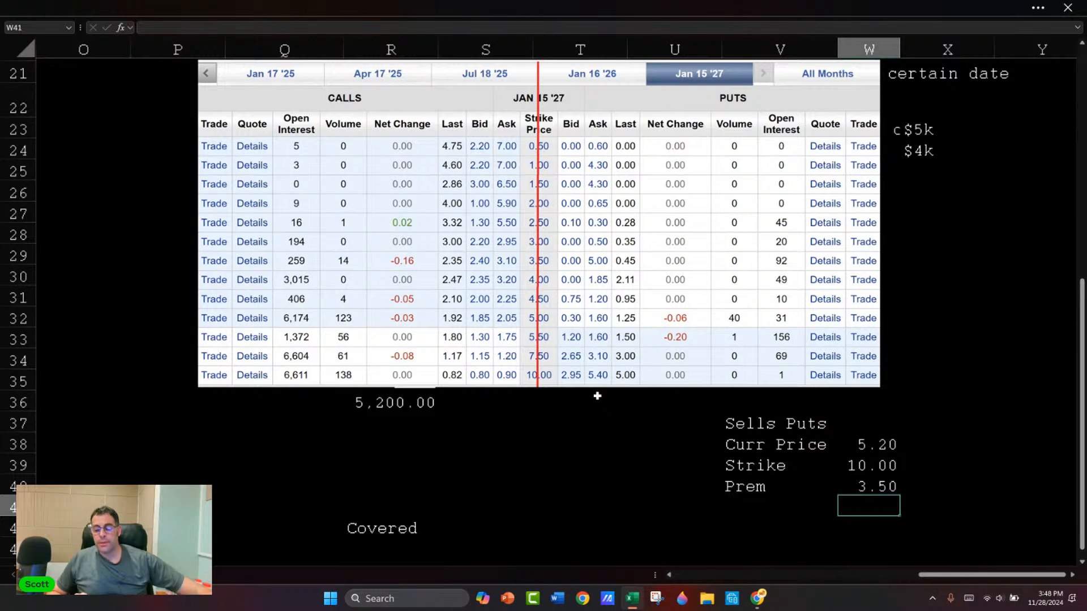
Step: Add the label "Contracts" in V41 and the quantity 1 in W41
{"action": "scroll", "coordinate": [651, 362], "scroll_direction": "down", "scroll_amount": 1}
{"action": "left_click", "coordinate": [760, 444]}
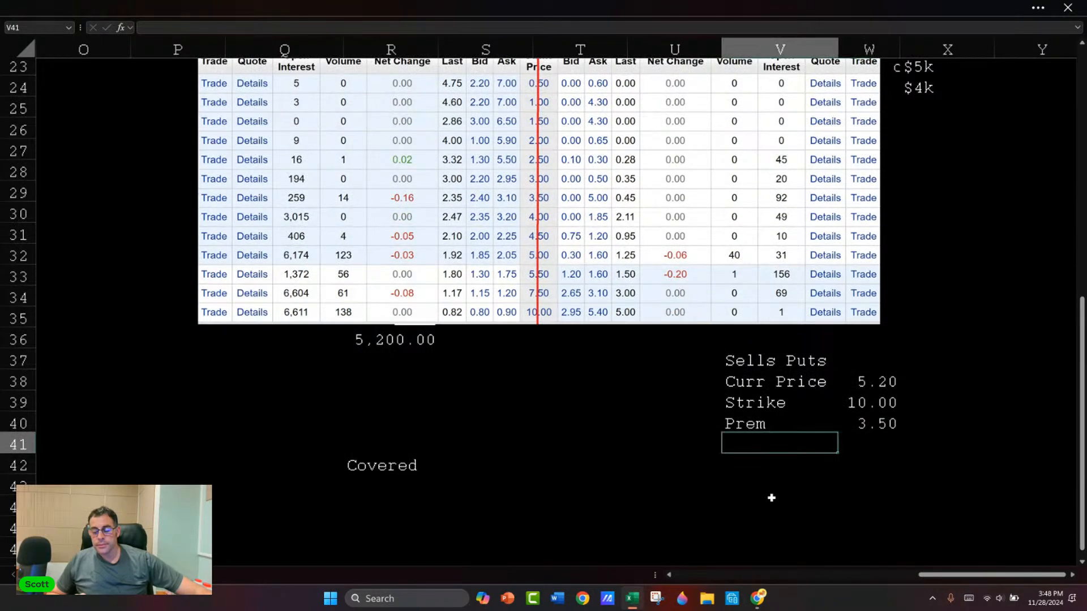
{"action": "type", "text": "Contracts"}
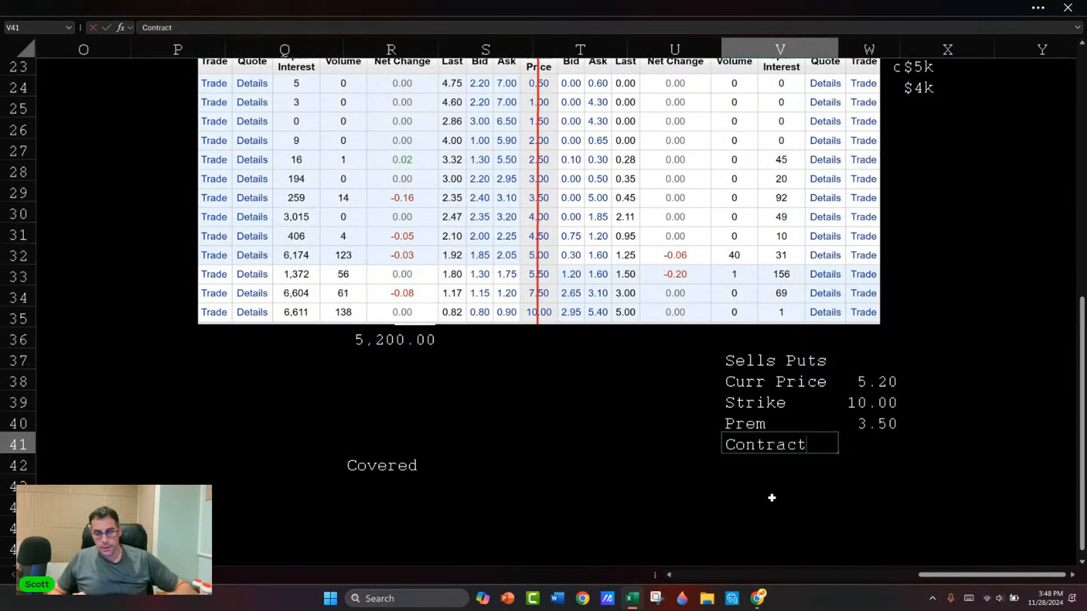
{"action": "key", "text": "Tab"}
{"action": "type", "text": "1"}
{"action": "key", "text": "Return"}
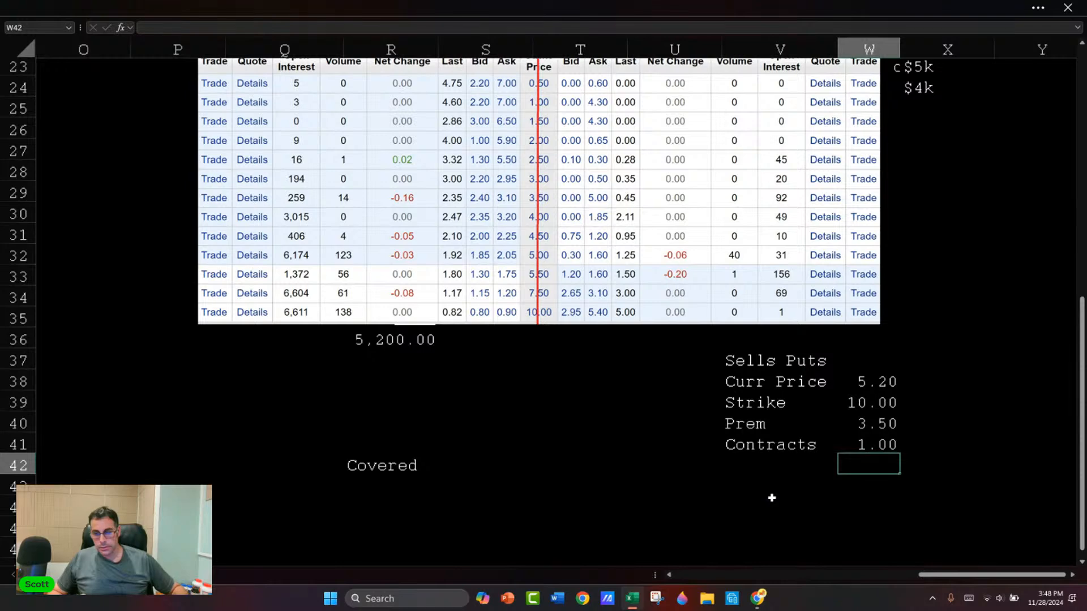
Step: Add "Amount" in V42 with the formula =W40*W41*100 in W42, format it with two decimals and slightly widen column W
{"action": "key", "text": "Left"}
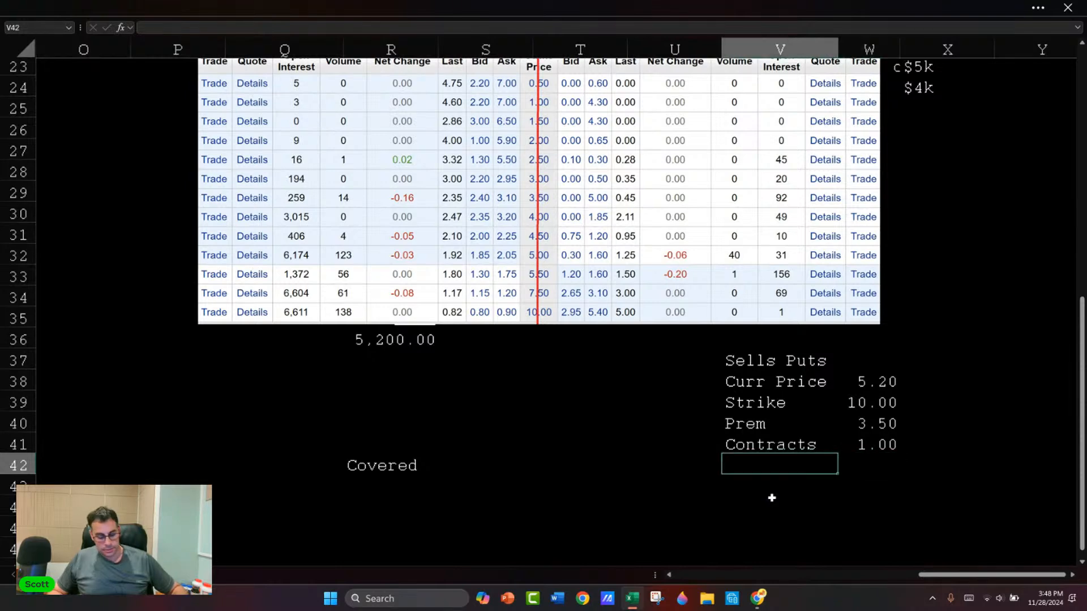
{"action": "type", "text": "Amount"}
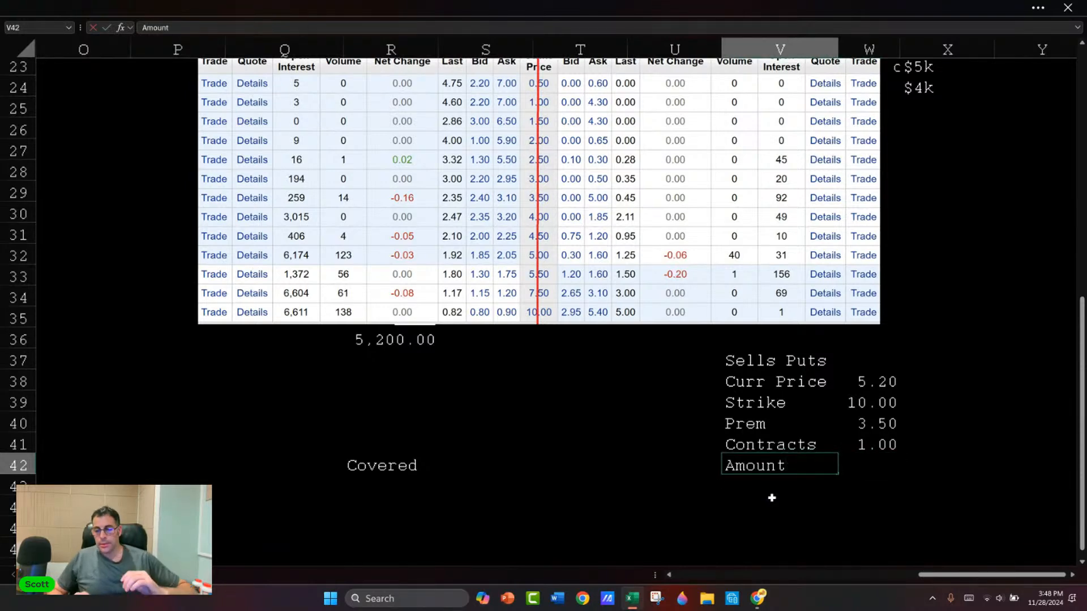
{"action": "key", "text": "Tab"}
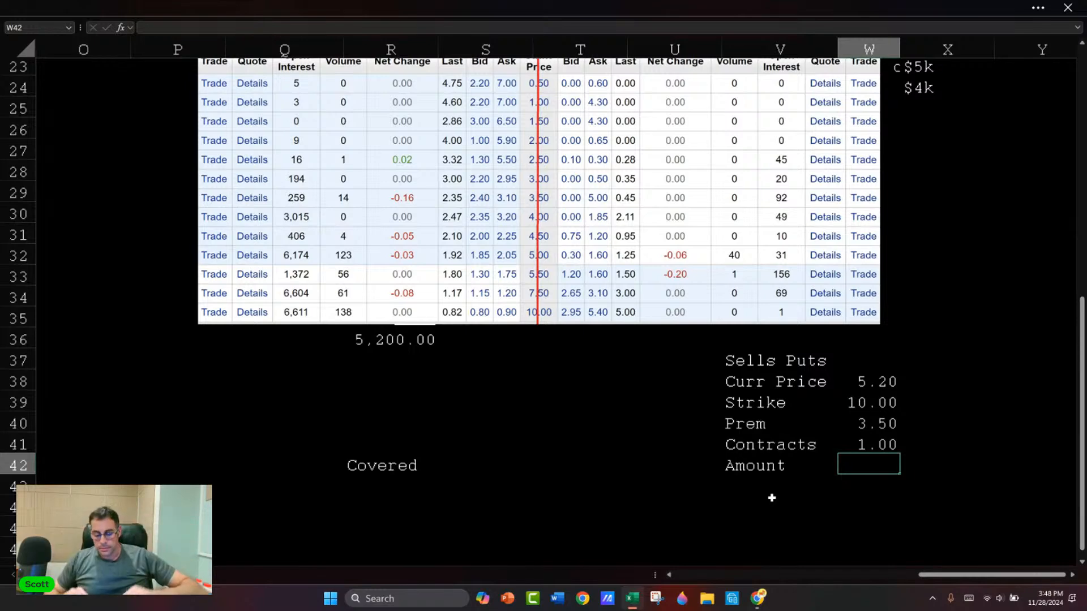
{"action": "type", "text": "="}
{"action": "key", "text": "Up"}
{"action": "key", "text": "Up"}
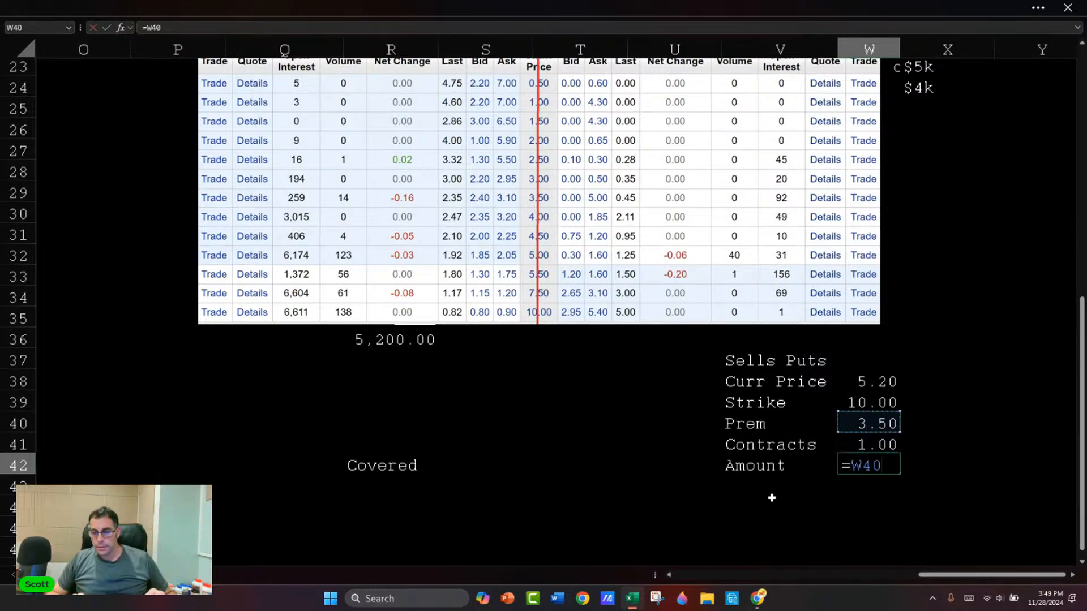
{"action": "type", "text": "*"}
{"action": "key", "text": "Up"}
{"action": "type", "text": "*100"}
{"action": "key", "text": "Return"}
{"action": "key", "text": "Up"}
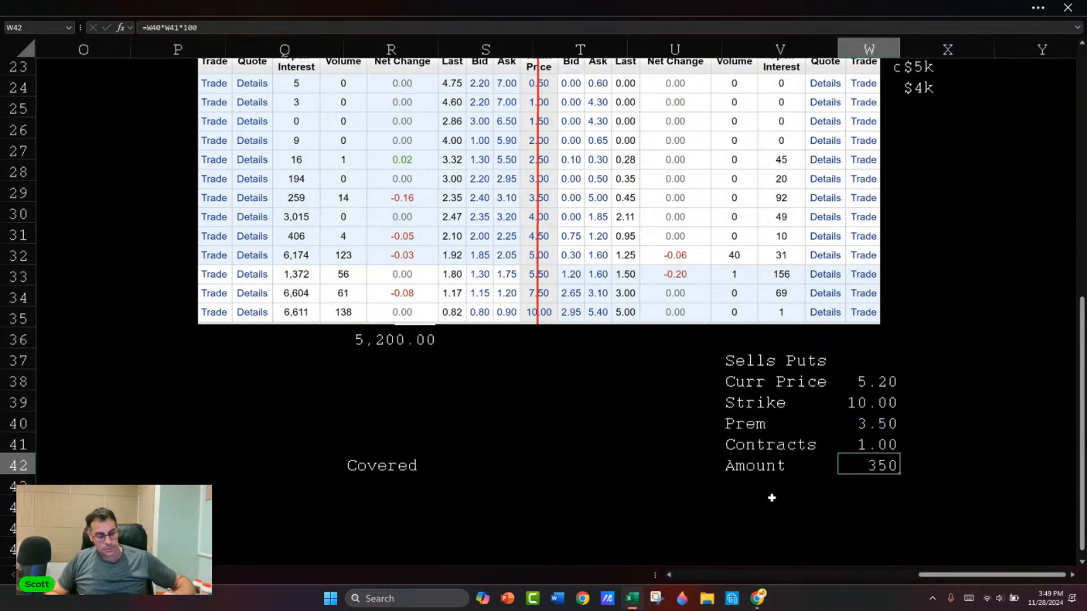
{"action": "key", "text": "ctrl+shift+1"}
{"action": "left_click_drag", "start_coordinate": [900, 50], "coordinate": [908, 49]}
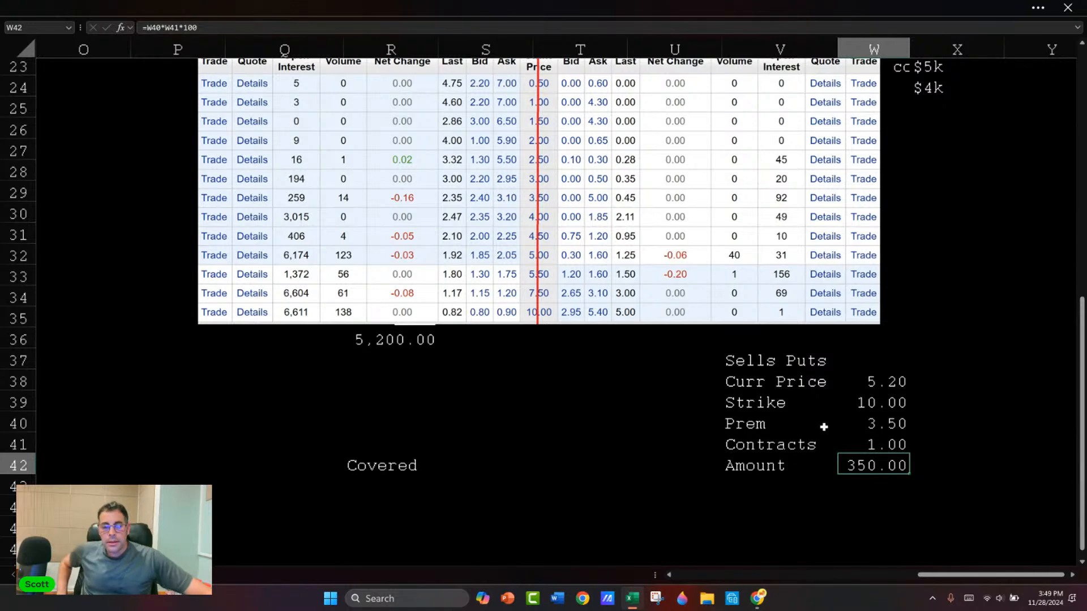
Step: Examine the $10 strike put prices in the option chain alongside the Sells Puts figures
{"action": "left_click", "coordinate": [737, 362]}
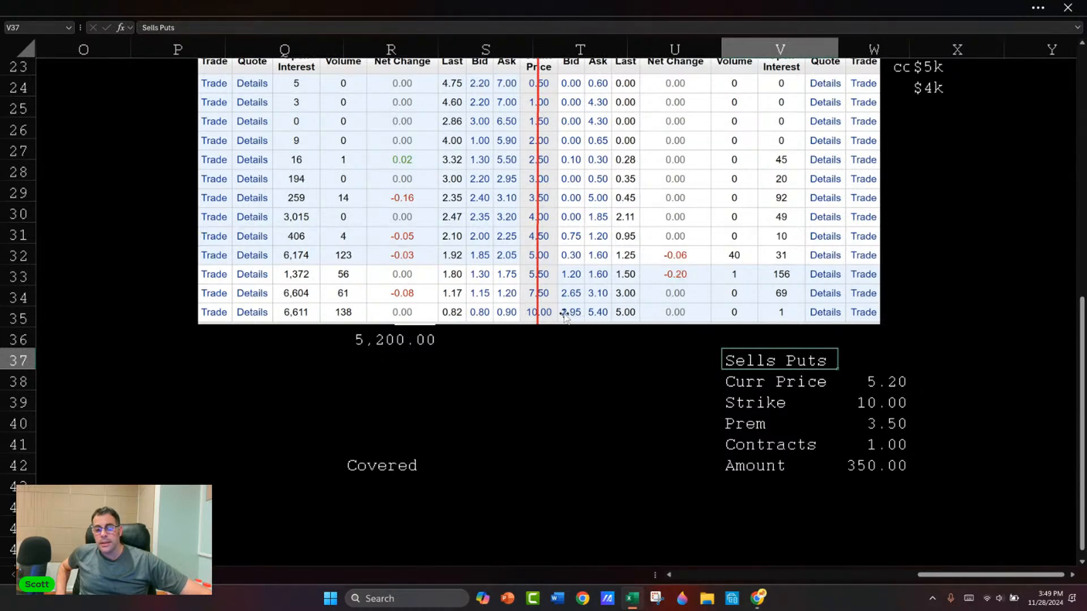
{"action": "scroll", "coordinate": [564, 317], "scroll_direction": "up", "scroll_amount": 2}
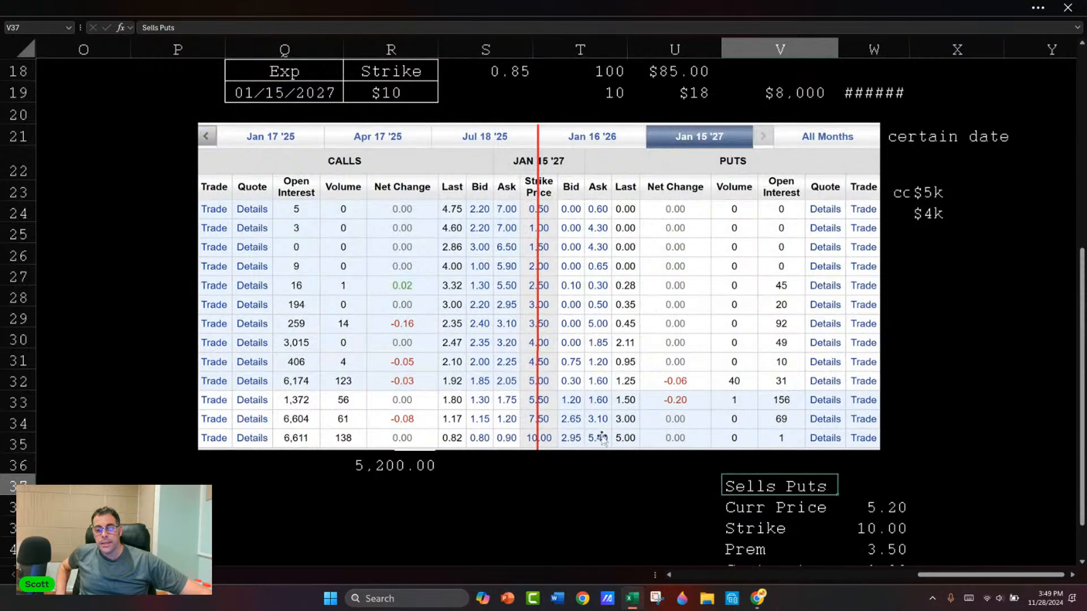
{"action": "scroll", "coordinate": [636, 399], "scroll_direction": "down", "scroll_amount": 1}
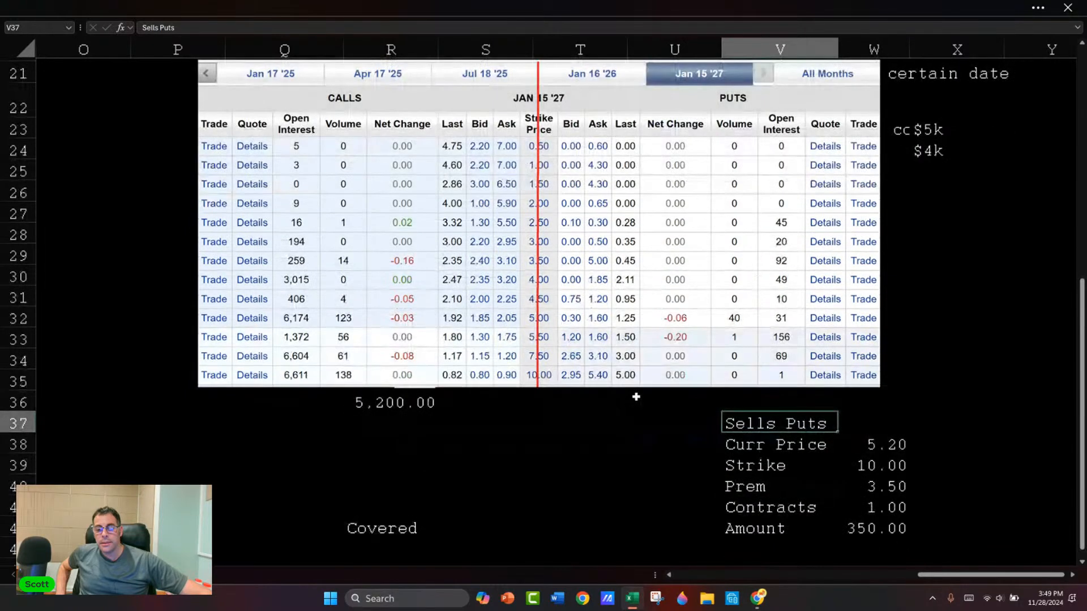
{"action": "scroll", "coordinate": [636, 397], "scroll_direction": "down", "scroll_amount": 1}
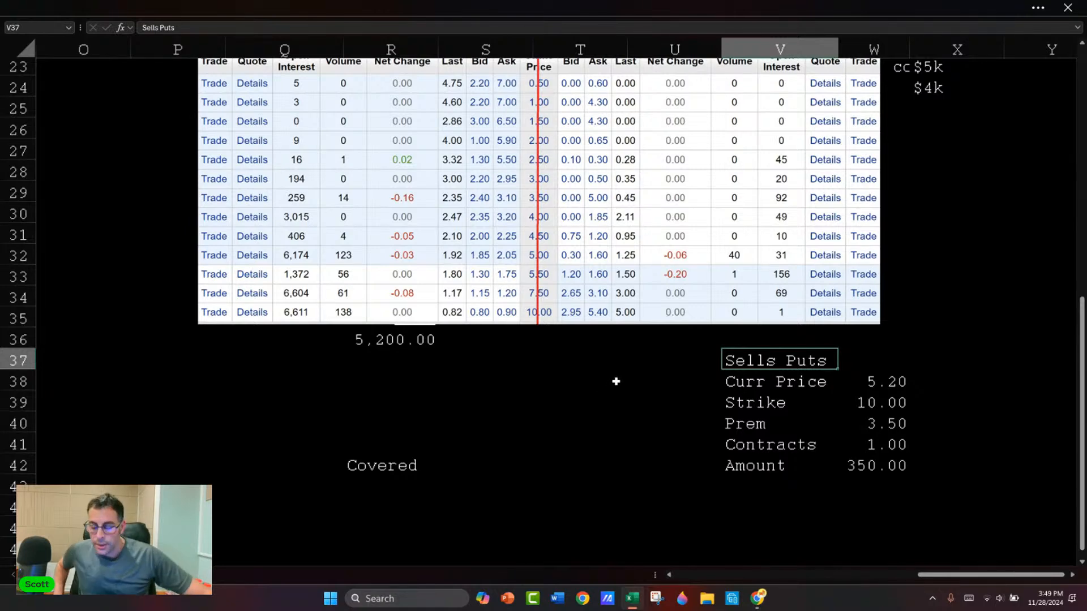
{"action": "scroll", "coordinate": [628, 395], "scroll_direction": "down", "scroll_amount": 1}
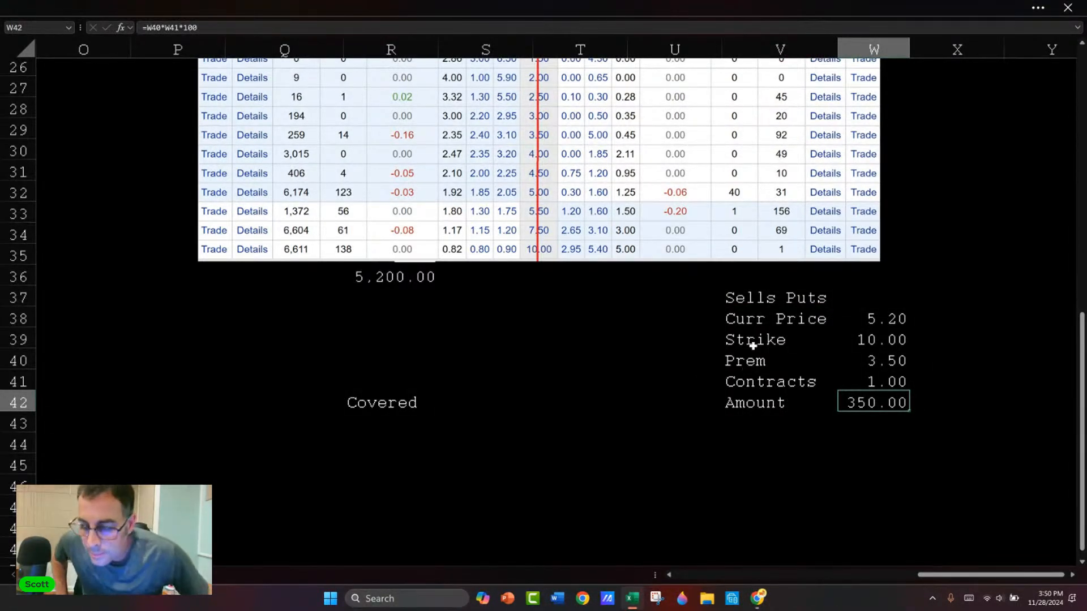
{"action": "left_click", "coordinate": [778, 430]}
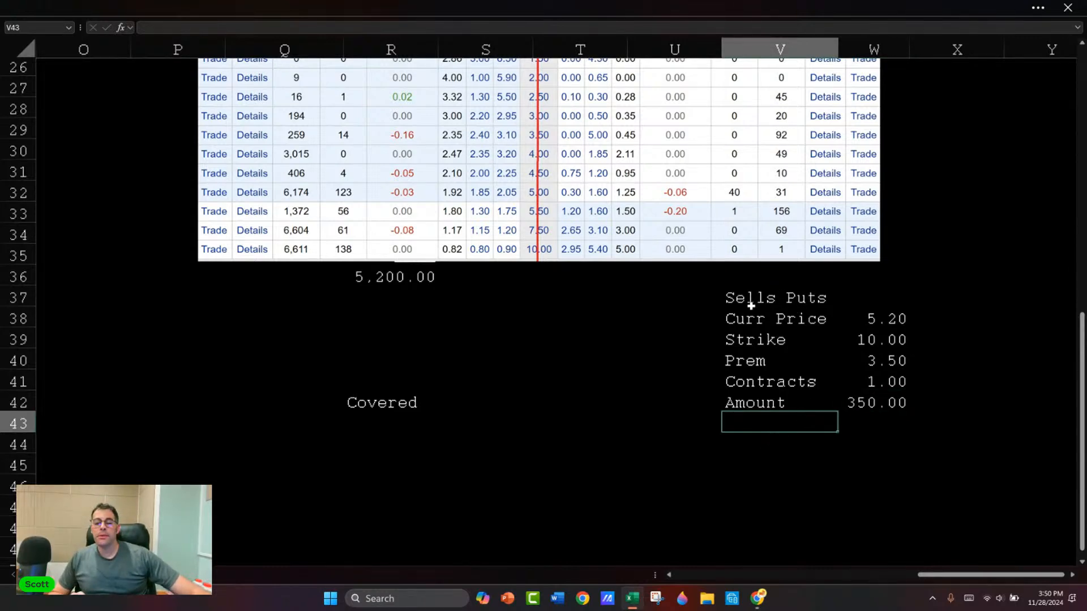
Step: Enter the ticker "GRAB" in W37 beside the Sells Puts heading and go over the figures below it
{"action": "left_click", "coordinate": [902, 294]}
{"action": "type", "text": "GRAB"}
{"action": "key", "text": "Return"}
{"action": "key", "text": "Down"}
{"action": "key", "text": "Down"}
{"action": "key", "text": "Down"}
{"action": "key", "text": "Down"}
{"action": "key", "text": "Down"}
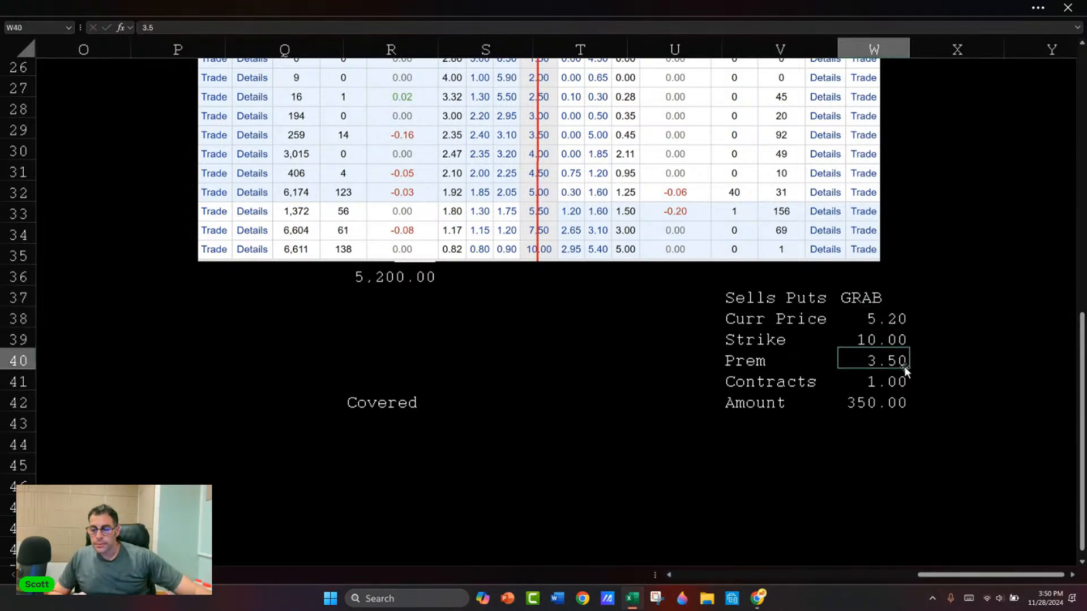
{"action": "key", "text": "Left"}
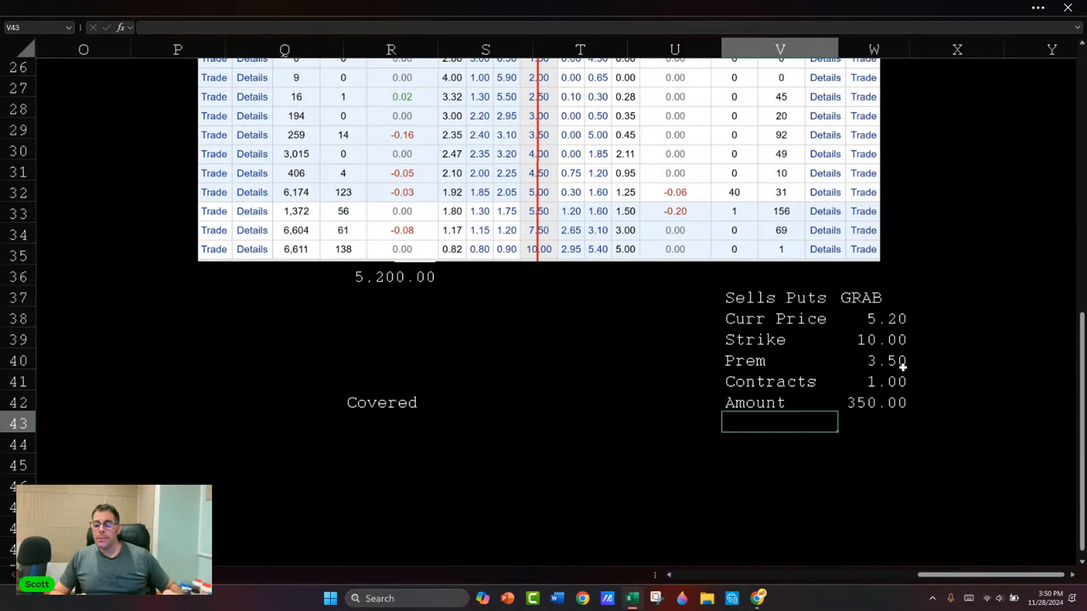
{"action": "key", "text": "Right"}
{"action": "key", "text": "Up"}
{"action": "key", "text": "Up"}
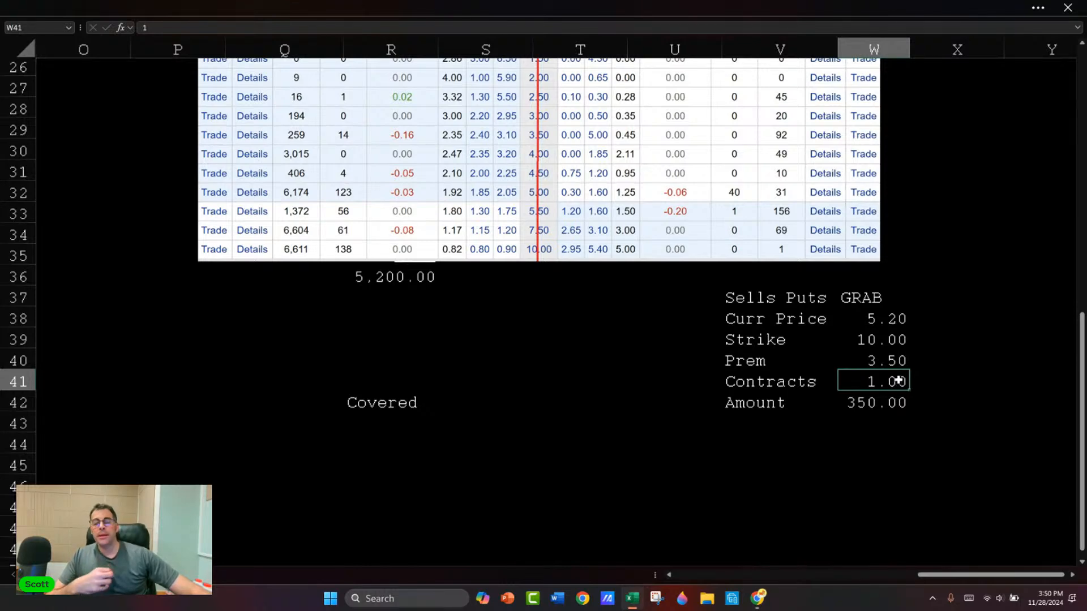
Step: Add the label "New Price" in V43 below Amount and select W43 for its value
{"action": "left_click", "coordinate": [799, 421]}
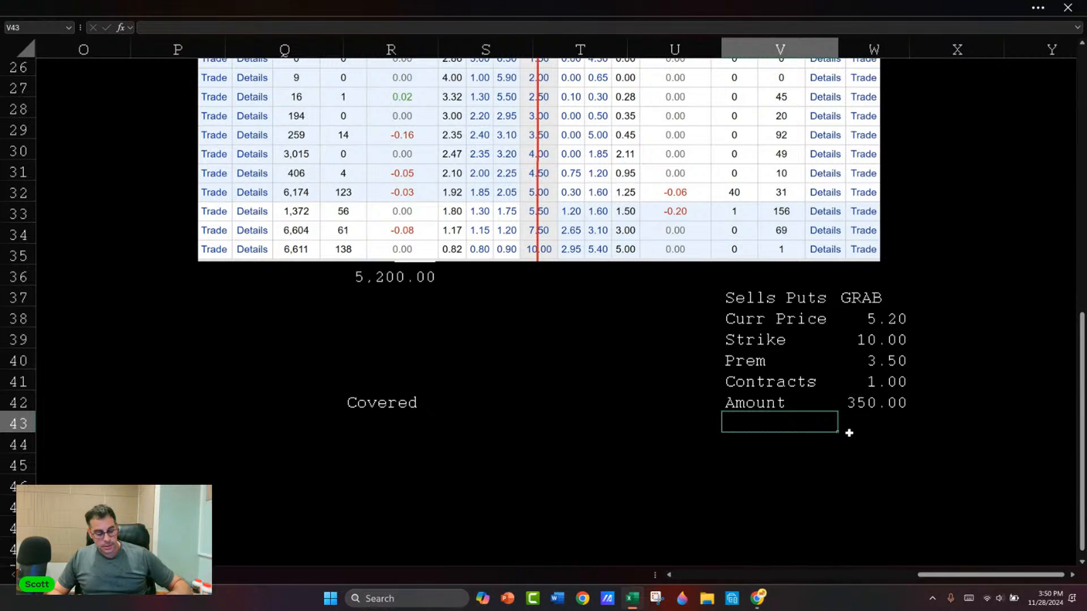
{"action": "type", "text": "New Price"}
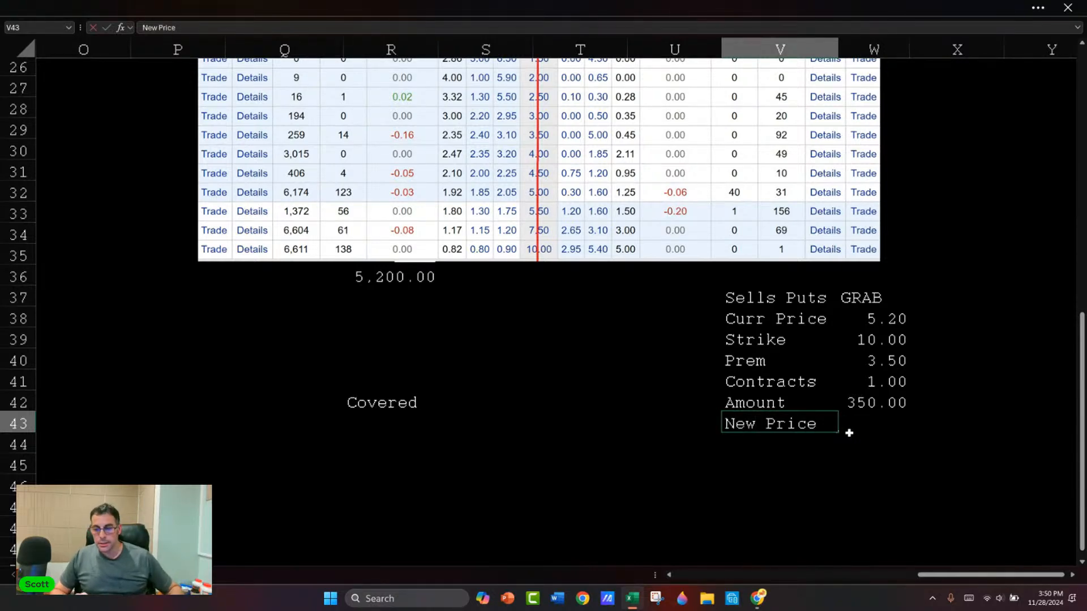
{"action": "left_click", "coordinate": [849, 433]}
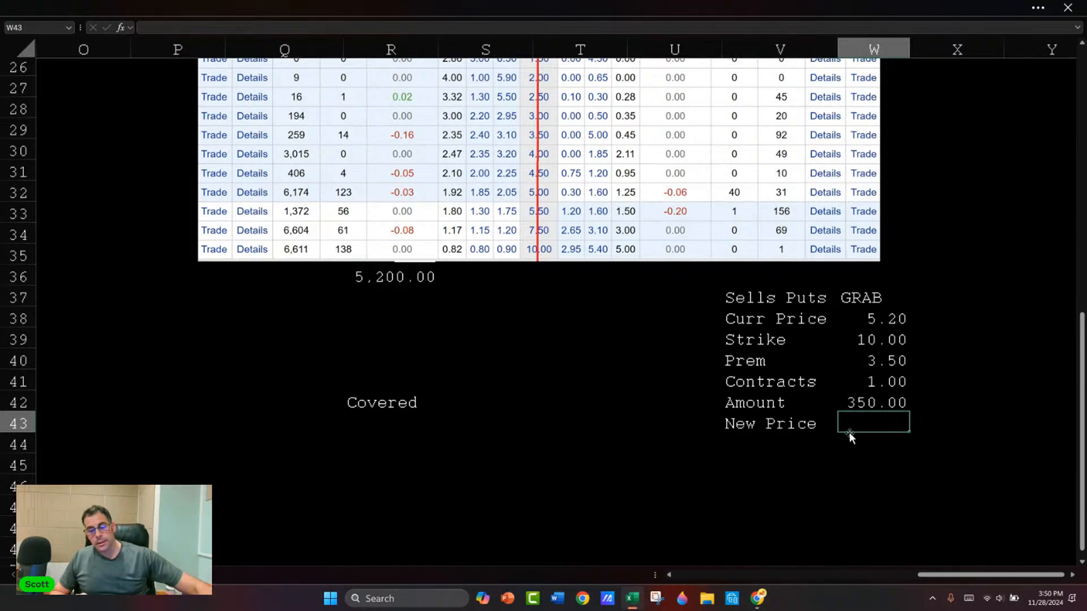
Step: Reposition the option chain picture so it starts in column P and ends at row 36, clear of the Sells Puts block
{"action": "left_click_drag", "start_coordinate": [499, 168], "coordinate": [514, 416]}
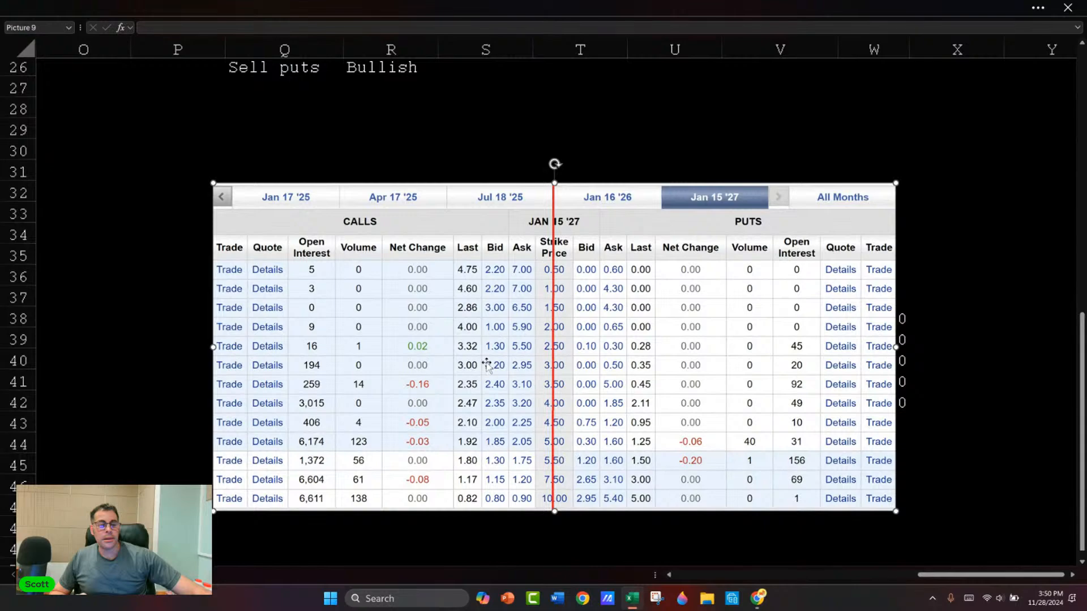
{"action": "scroll", "coordinate": [487, 364], "scroll_direction": "up", "scroll_amount": 1}
{"action": "left_click_drag", "start_coordinate": [437, 365], "coordinate": [366, 195]}
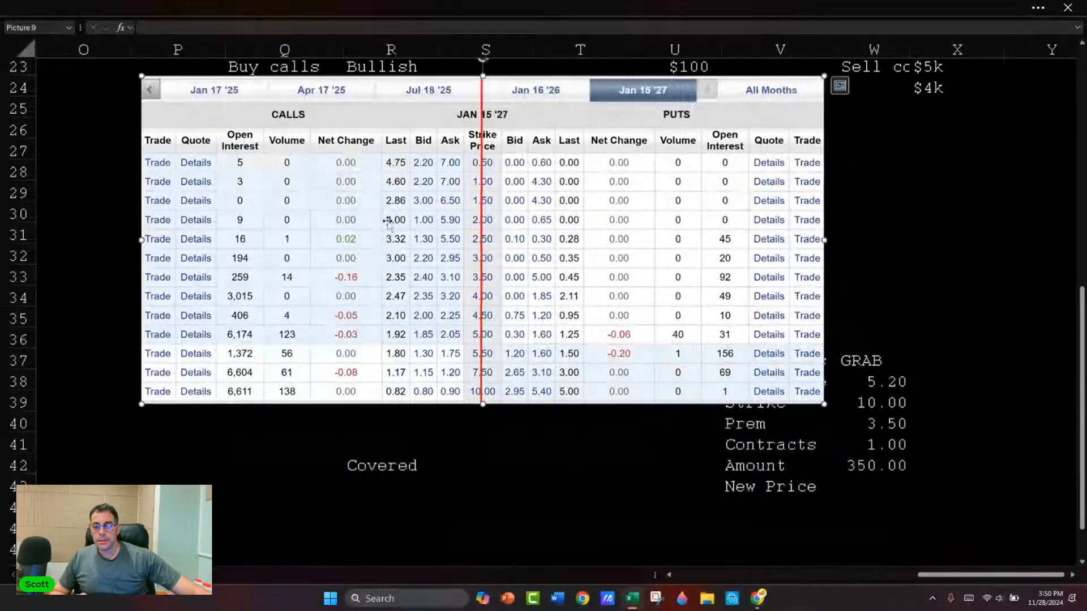
{"action": "scroll", "coordinate": [389, 222], "scroll_direction": "down", "scroll_amount": 1}
{"action": "left_click_drag", "start_coordinate": [665, 227], "coordinate": [672, 170]}
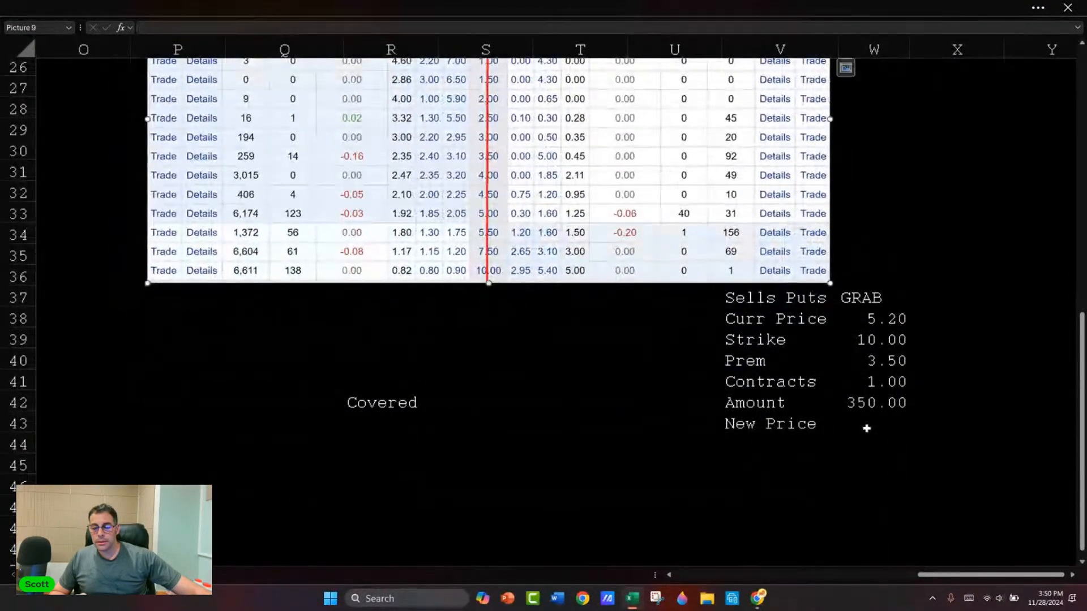
Step: Set the put premium in W40 to 5.00, using the last traded price of the $10 strike put
{"action": "left_click", "coordinate": [867, 428]}
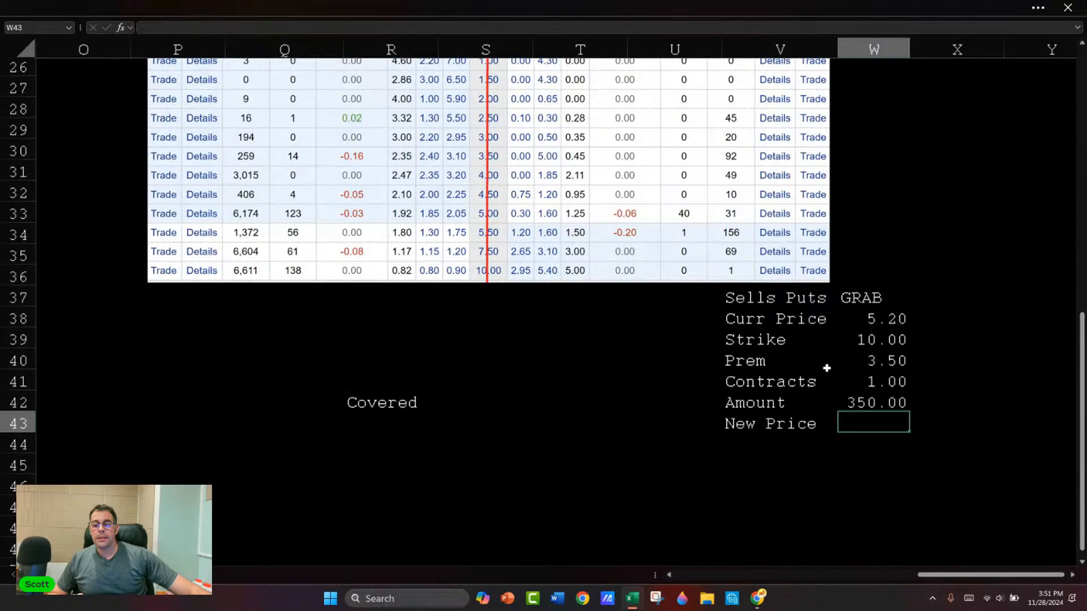
{"action": "left_click", "coordinate": [878, 385]}
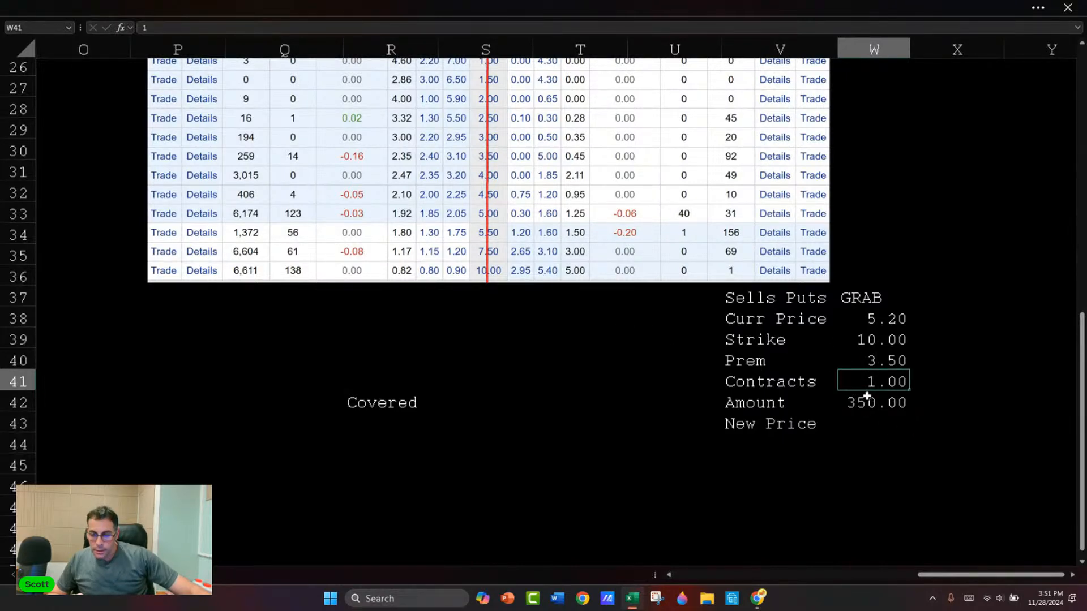
{"action": "left_click_drag", "start_coordinate": [884, 368], "coordinate": [884, 367]}
{"action": "left_click", "coordinate": [564, 332]}
{"action": "left_click", "coordinate": [849, 361]}
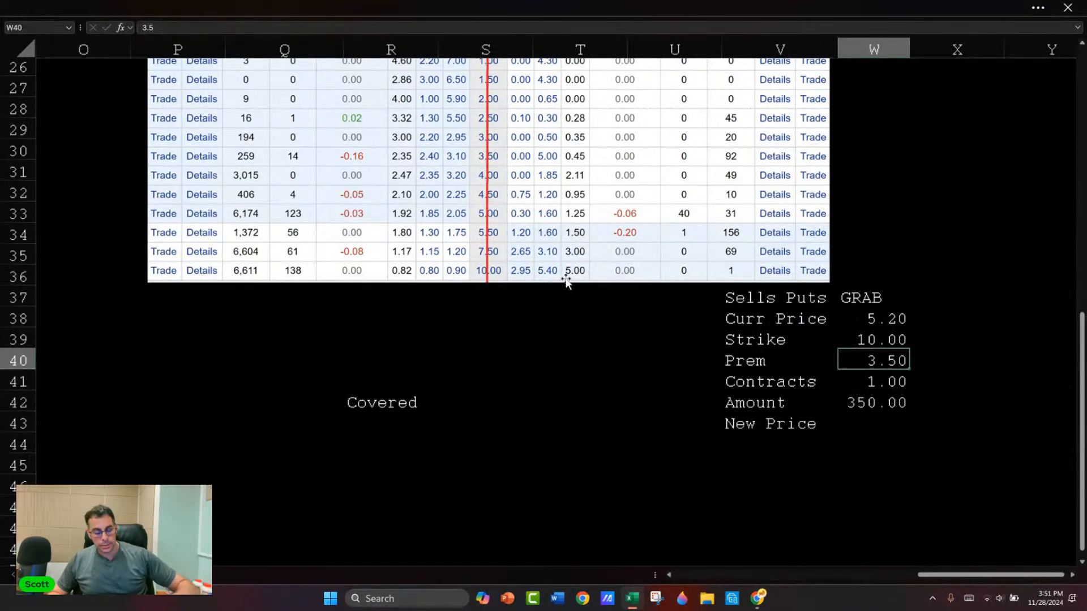
{"action": "type", "text": "5"}
{"action": "key", "text": "Return"}
Step: Enter a New Price of 18.00 in W43 with two decimals and add the label "Pay" in V44
{"action": "key", "text": "Return"}
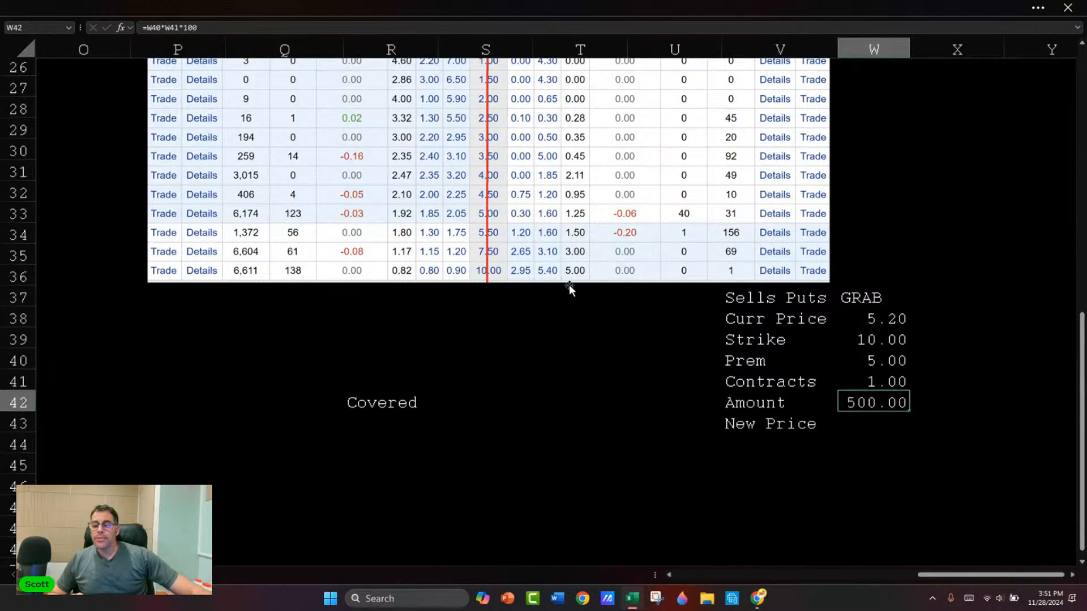
{"action": "key", "text": "Return"}
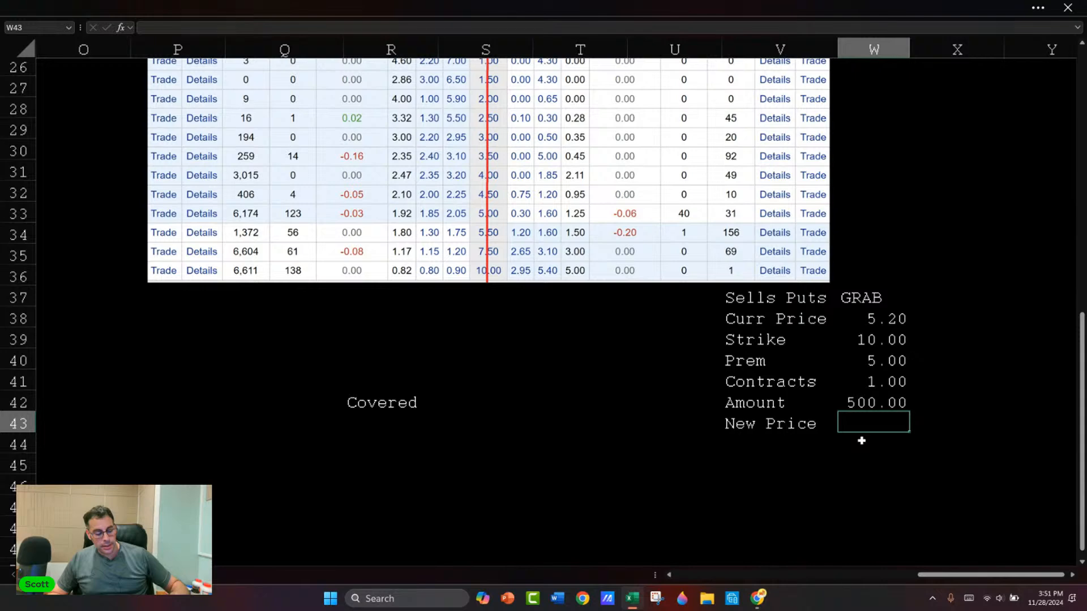
{"action": "type", "text": "18"}
{"action": "key", "text": "Return"}
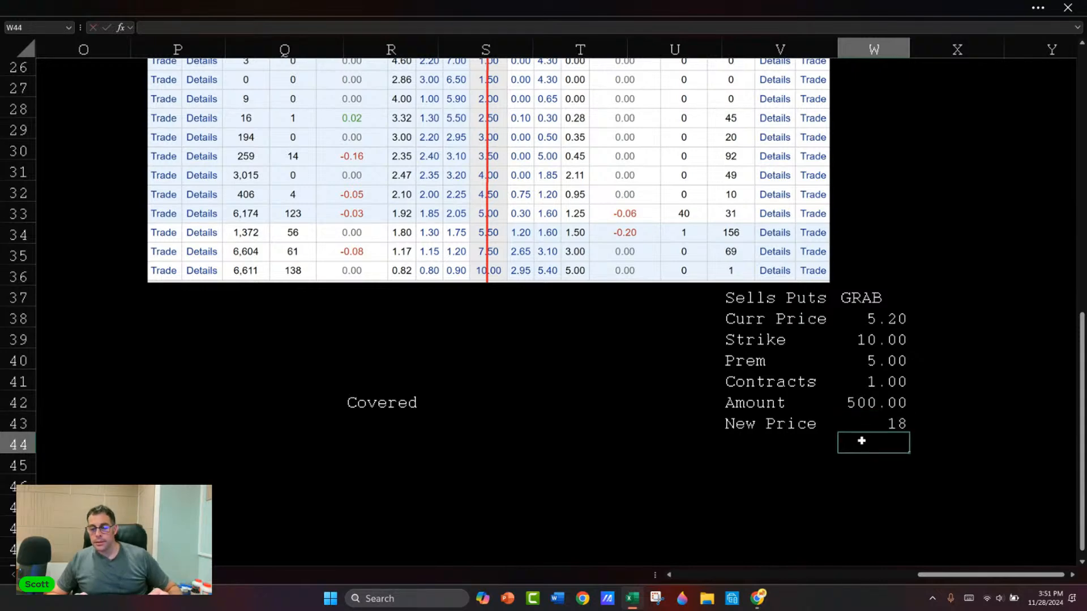
{"action": "key", "text": "Up"}
{"action": "key", "text": "ctrl+shift+1"}
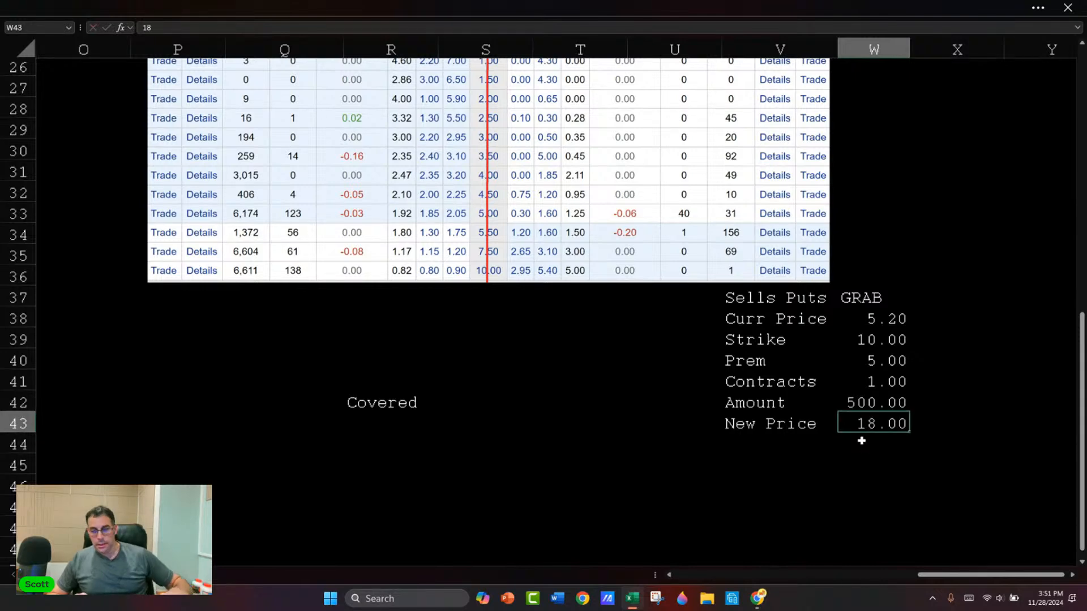
{"action": "key", "text": "Down"}
{"action": "key", "text": "Left"}
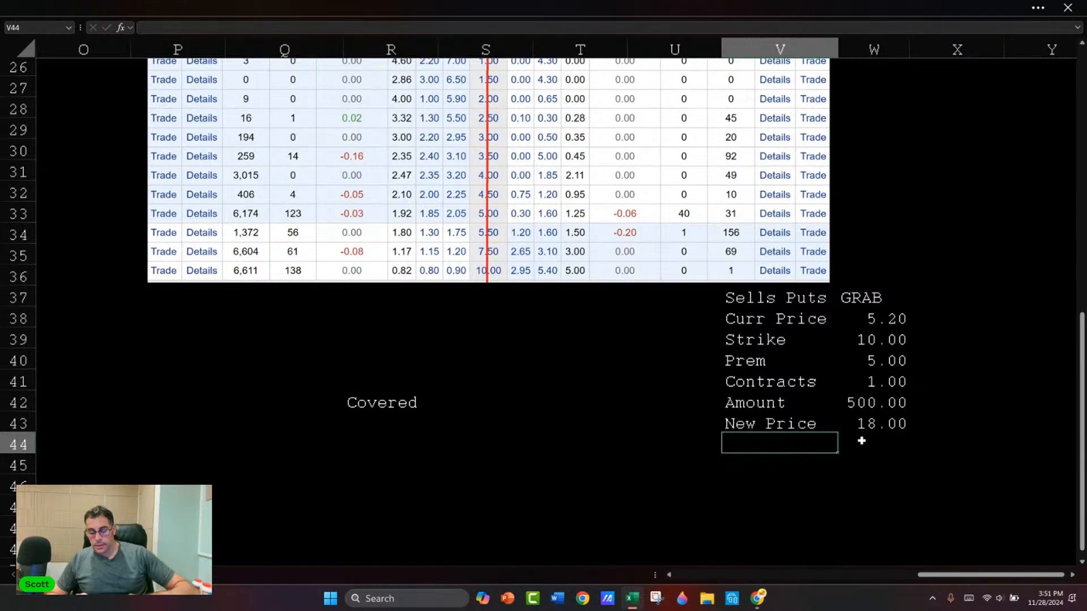
{"action": "type", "text": "Pay"}
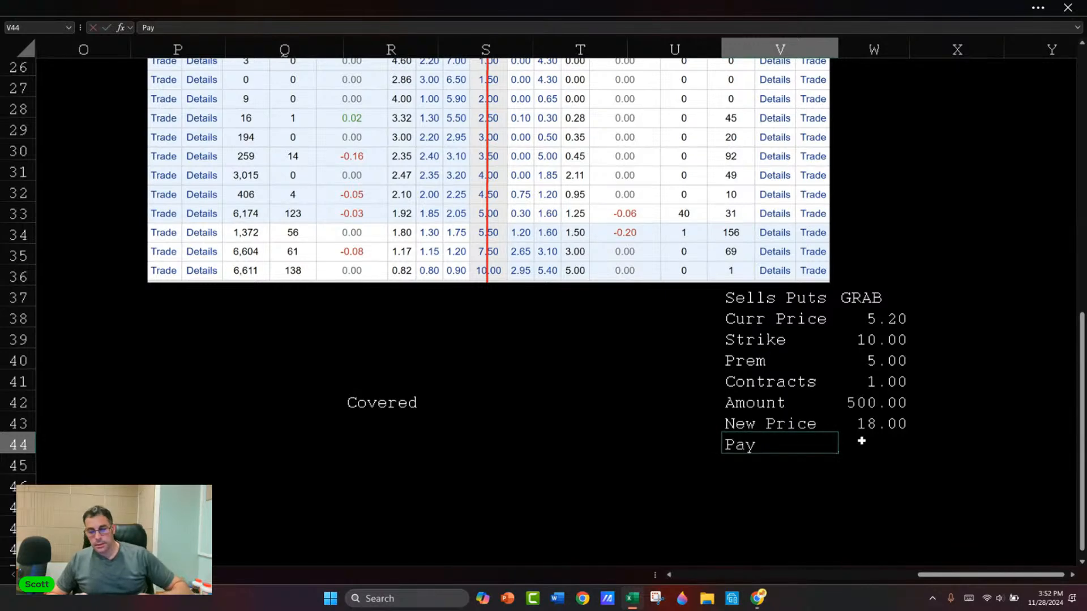
{"action": "key", "text": "Tab"}
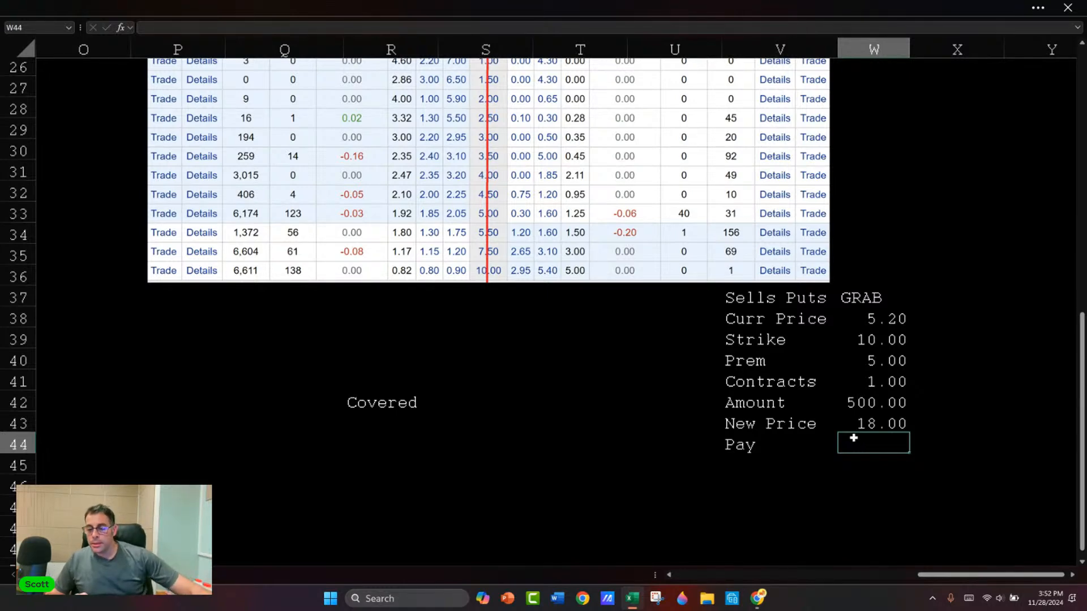
Step: Rename the Amount label in V42 to "Prem"
{"action": "left_click", "coordinate": [863, 403]}
{"action": "left_click", "coordinate": [788, 402]}
{"action": "left_click", "coordinate": [866, 403]}
{"action": "left_click", "coordinate": [787, 404]}
{"action": "type", "text": "Prem"}
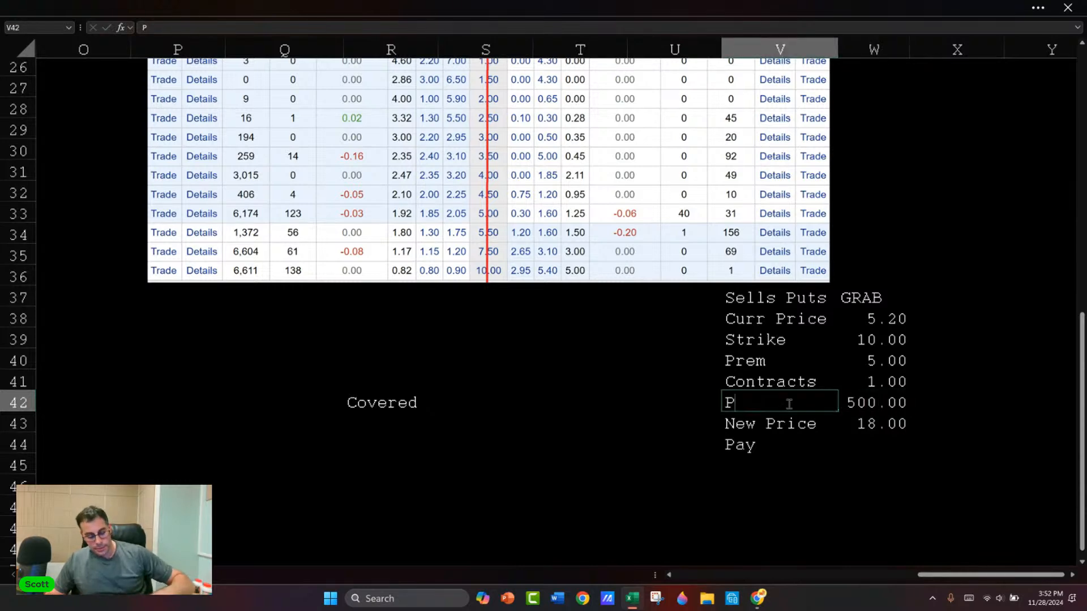
{"action": "key", "text": "Return"}
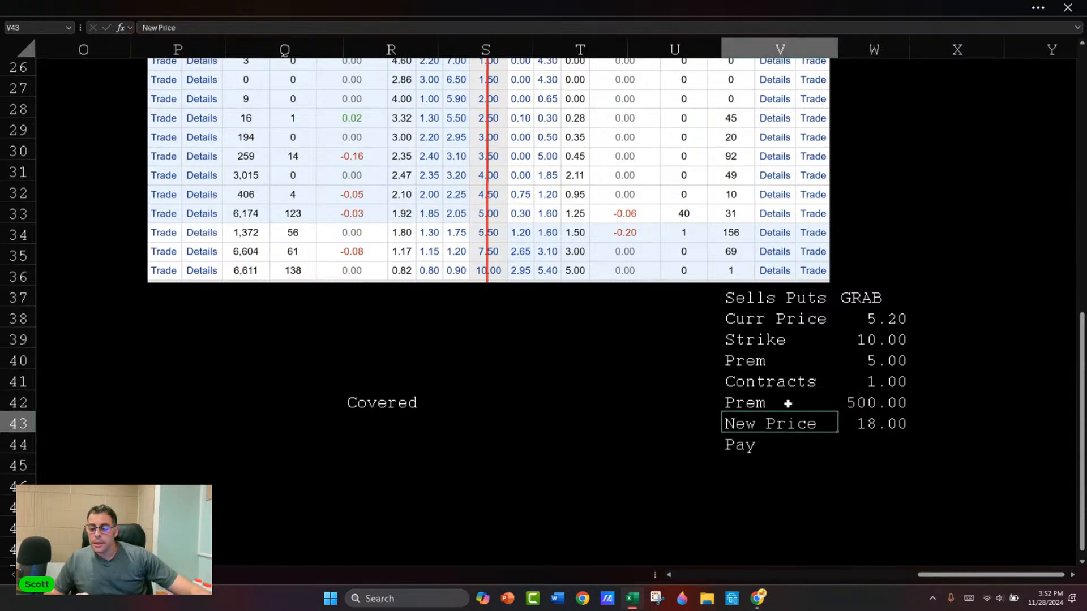
{"action": "key", "text": "Right"}
{"action": "key", "text": "Down"}
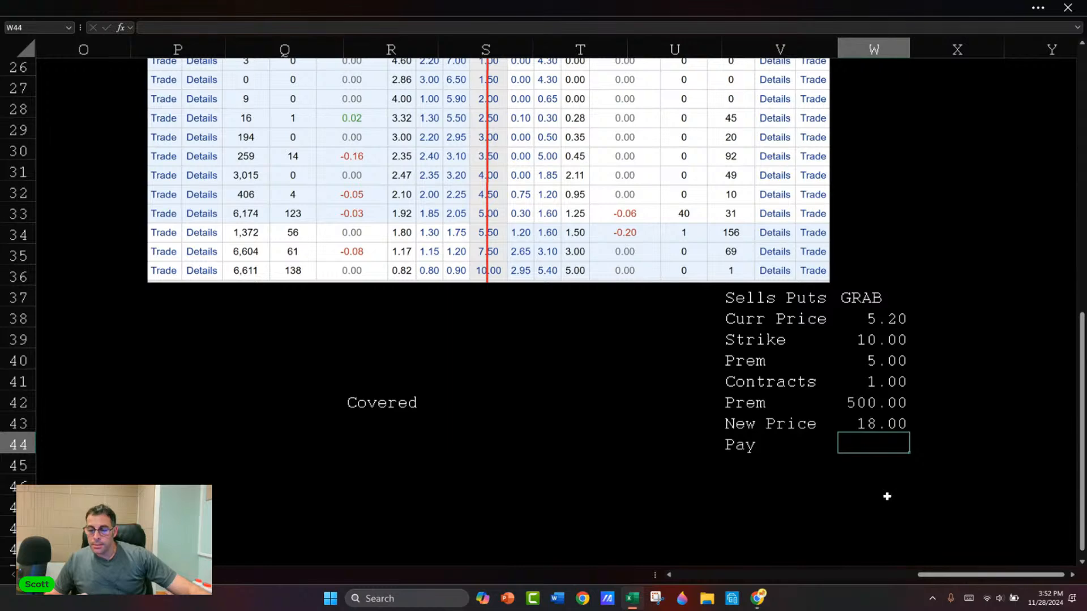
{"action": "key", "text": "Up"}
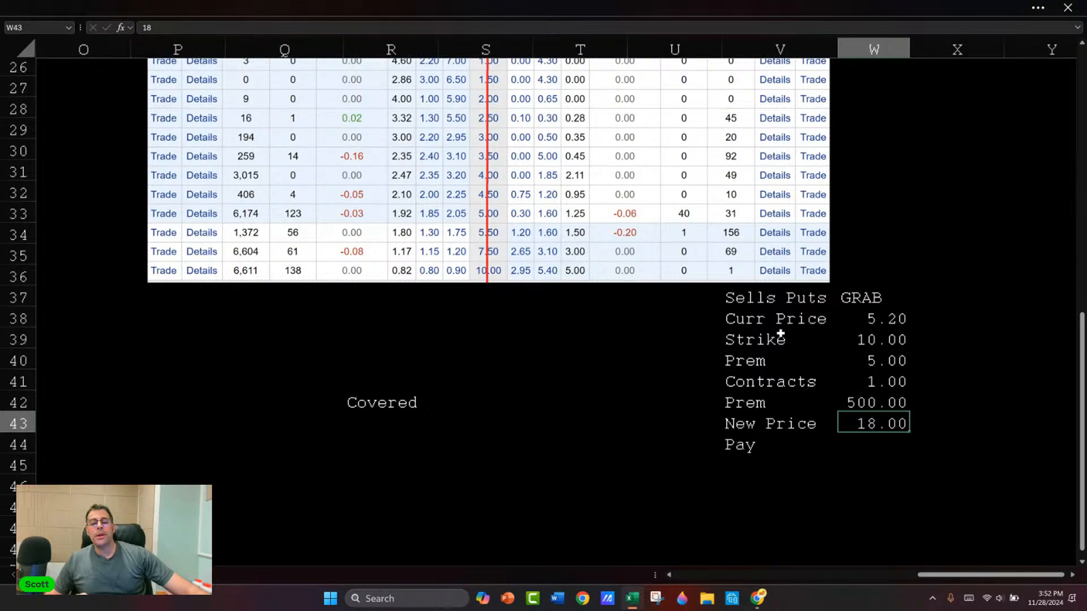
Step: Set the Sells Puts strike in W39 to 4.00 and the premium in W40 to 2.11
{"action": "scroll", "coordinate": [780, 335], "scroll_direction": "up", "scroll_amount": 1}
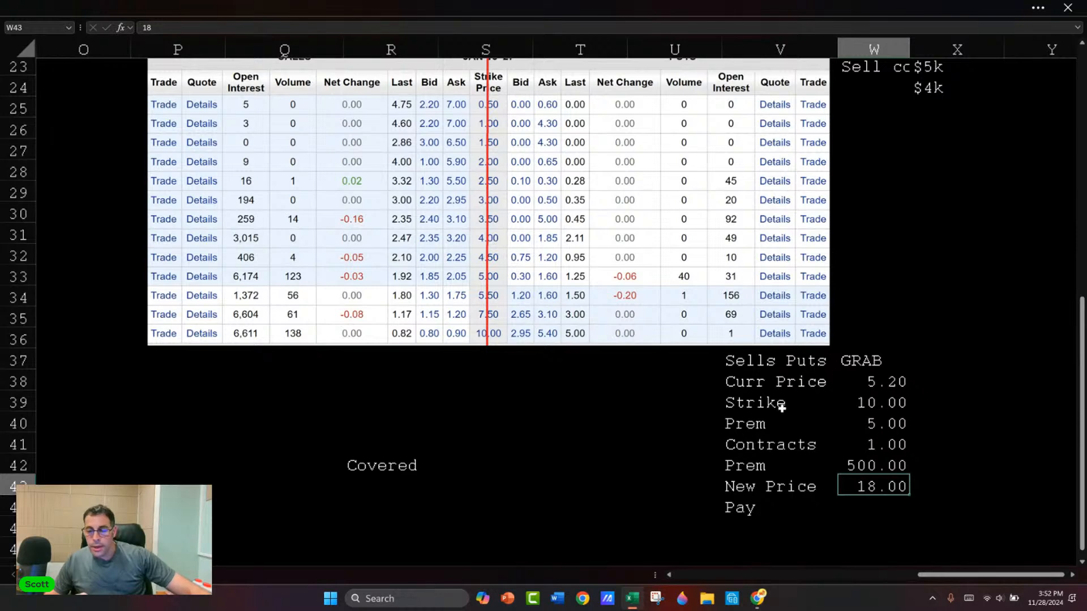
{"action": "left_click", "coordinate": [880, 423]}
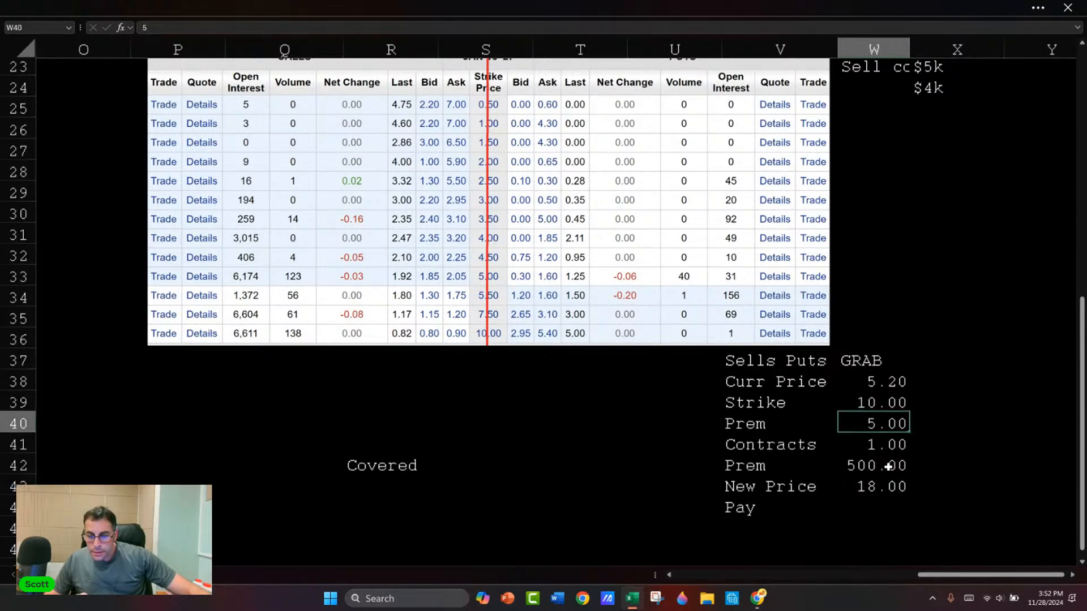
{"action": "left_click", "coordinate": [878, 405]}
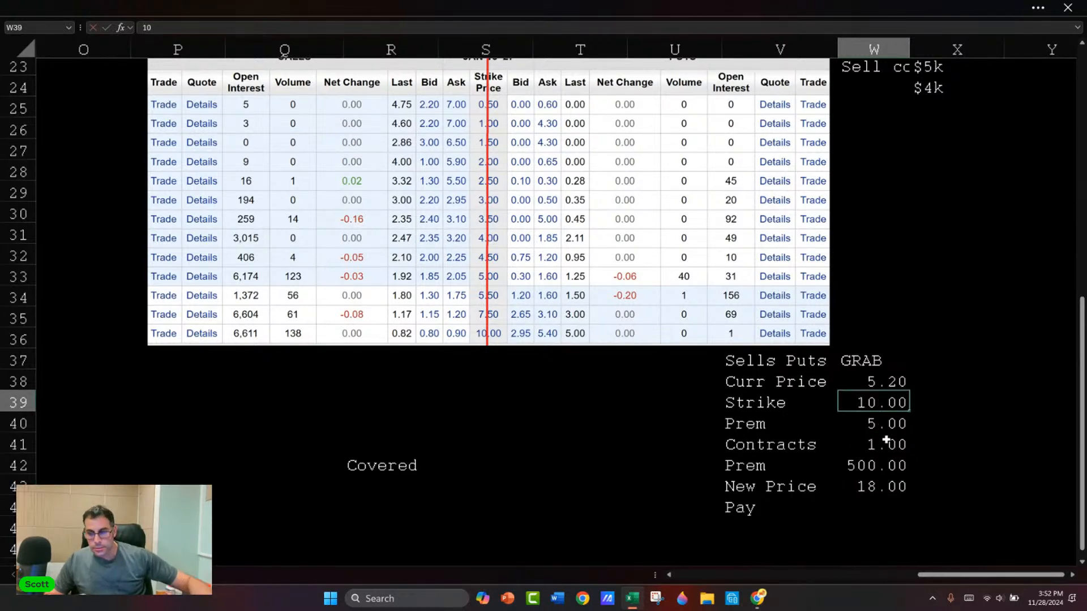
{"action": "type", "text": "4"}
{"action": "key", "text": "Return"}
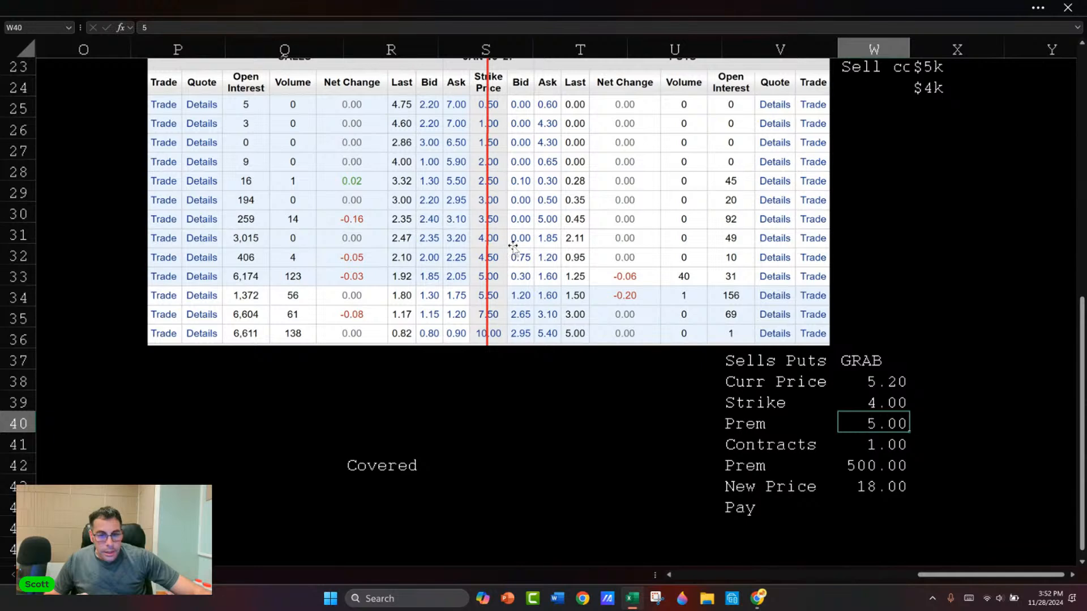
{"action": "left_click", "coordinate": [566, 241]}
{"action": "left_click", "coordinate": [889, 444]}
{"action": "left_click", "coordinate": [893, 424]}
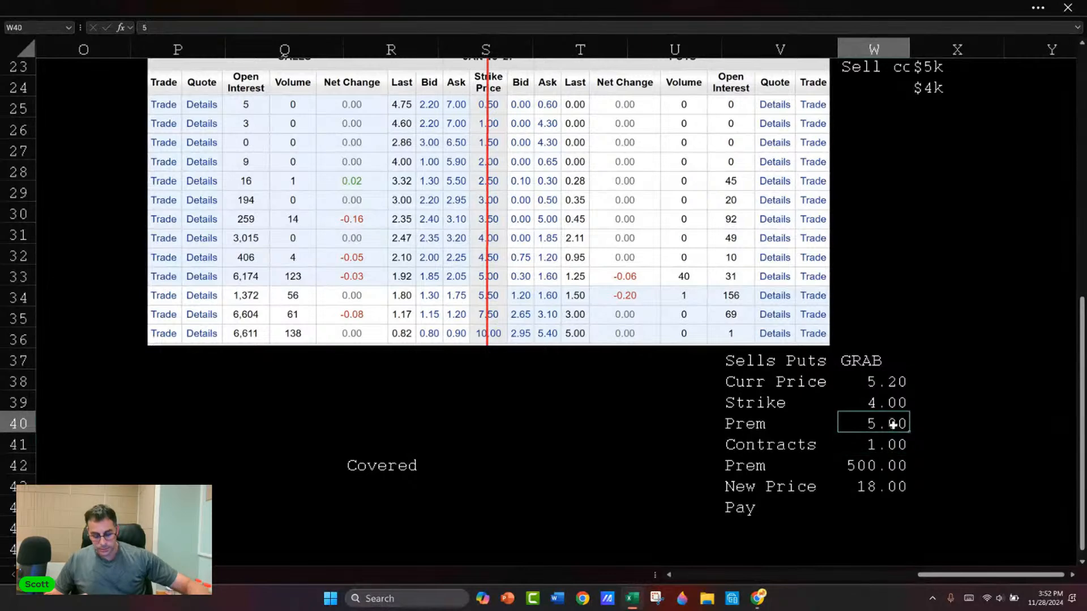
{"action": "type", "text": "2.11"}
{"action": "key", "text": "Return"}
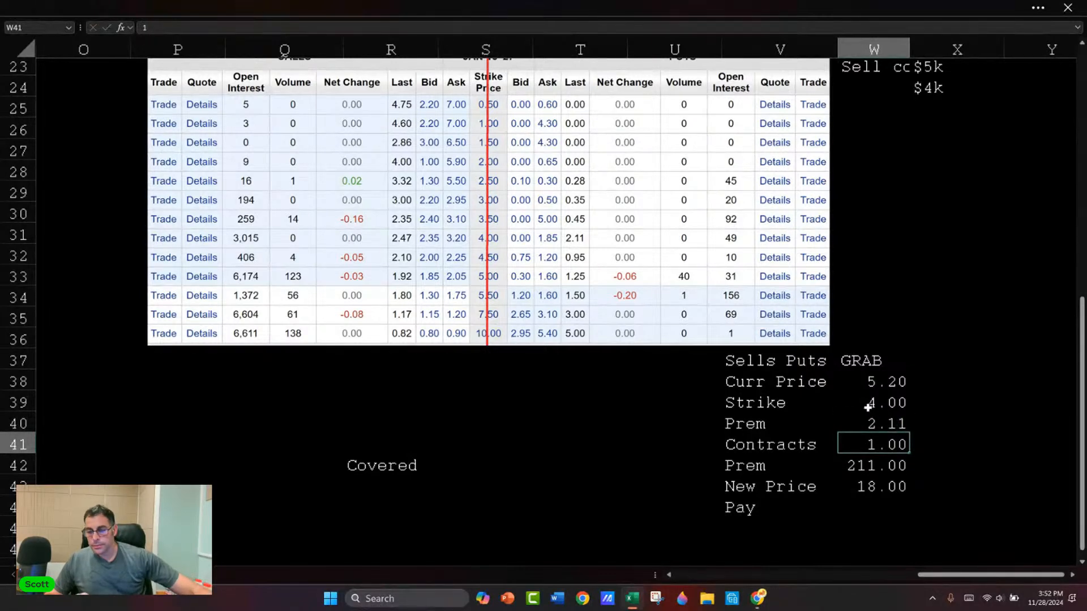
Step: Move the option chain picture so it starts in column O and ends at row 33
{"action": "scroll", "coordinate": [841, 359], "scroll_direction": "down", "scroll_amount": 1}
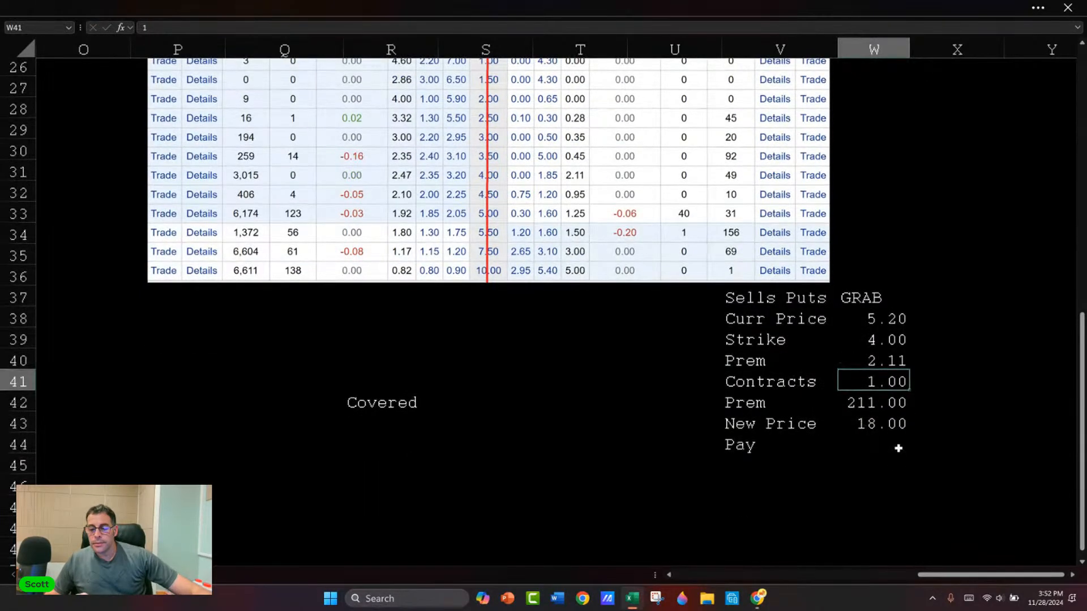
{"action": "left_click", "coordinate": [881, 430]}
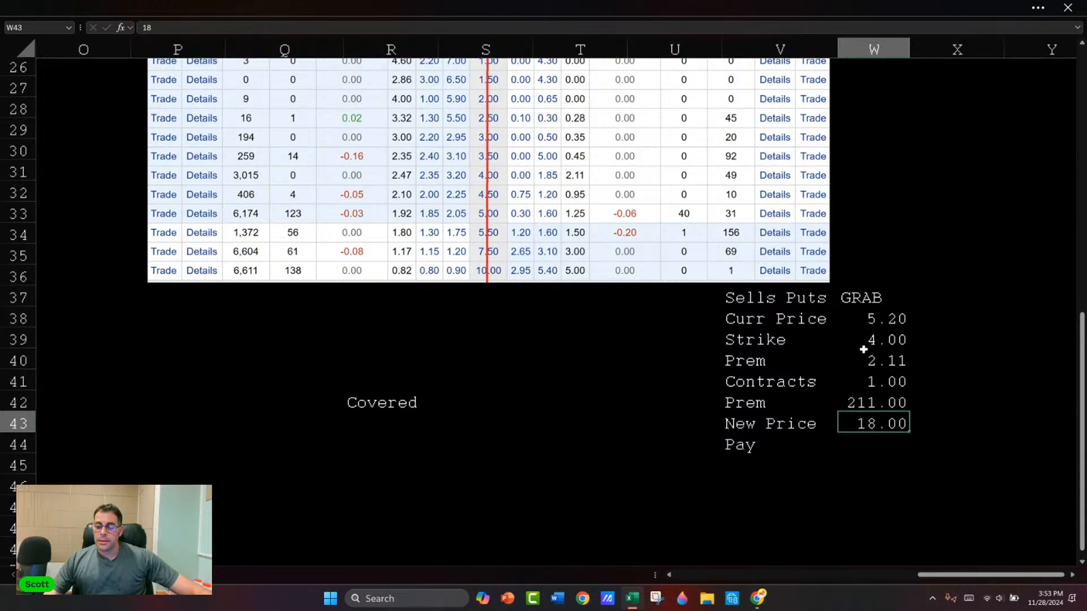
{"action": "scroll", "coordinate": [231, 324], "scroll_direction": "up", "scroll_amount": 3}
{"action": "left_click_drag", "start_coordinate": [282, 247], "coordinate": [233, 190]}
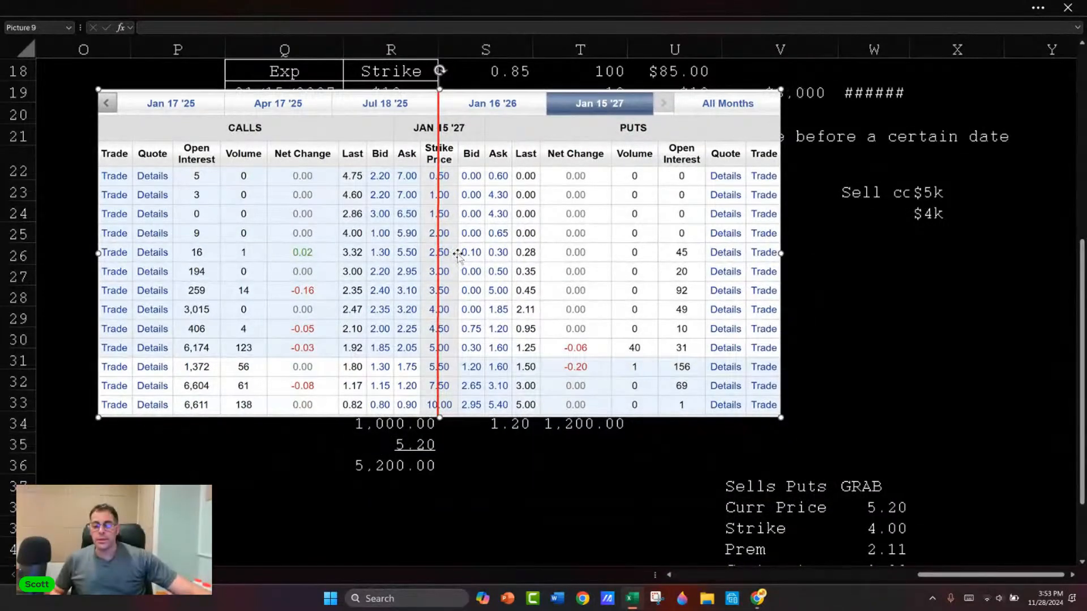
Step: Enter 1 in W44 below the New Price value and format it with two decimals
{"action": "scroll", "coordinate": [495, 347], "scroll_direction": "down", "scroll_amount": 3}
{"action": "scroll", "coordinate": [696, 368], "scroll_direction": "down", "scroll_amount": 1}
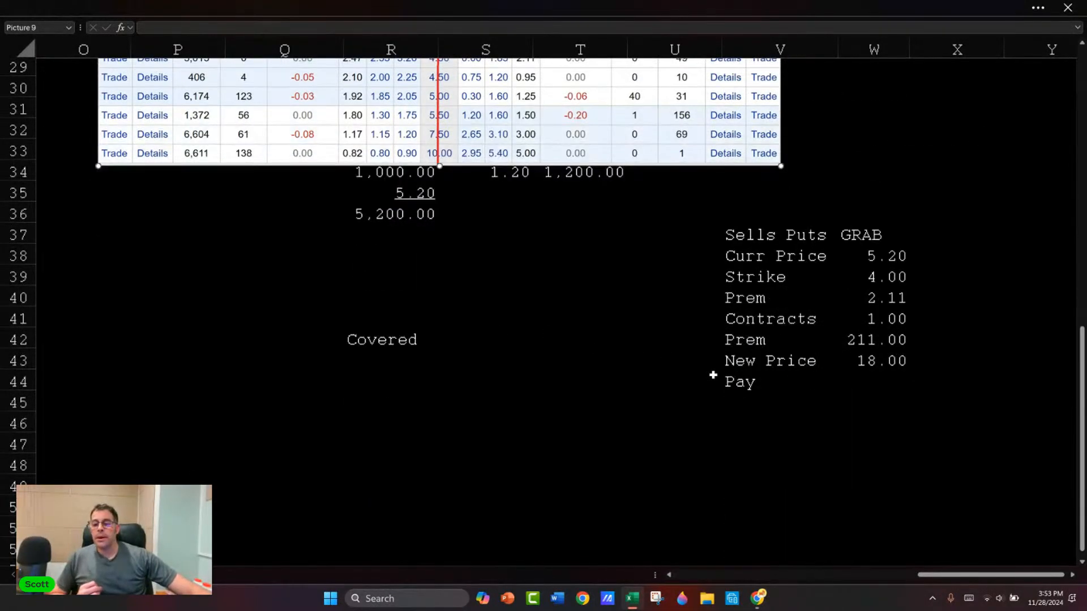
{"action": "left_click", "coordinate": [871, 380]}
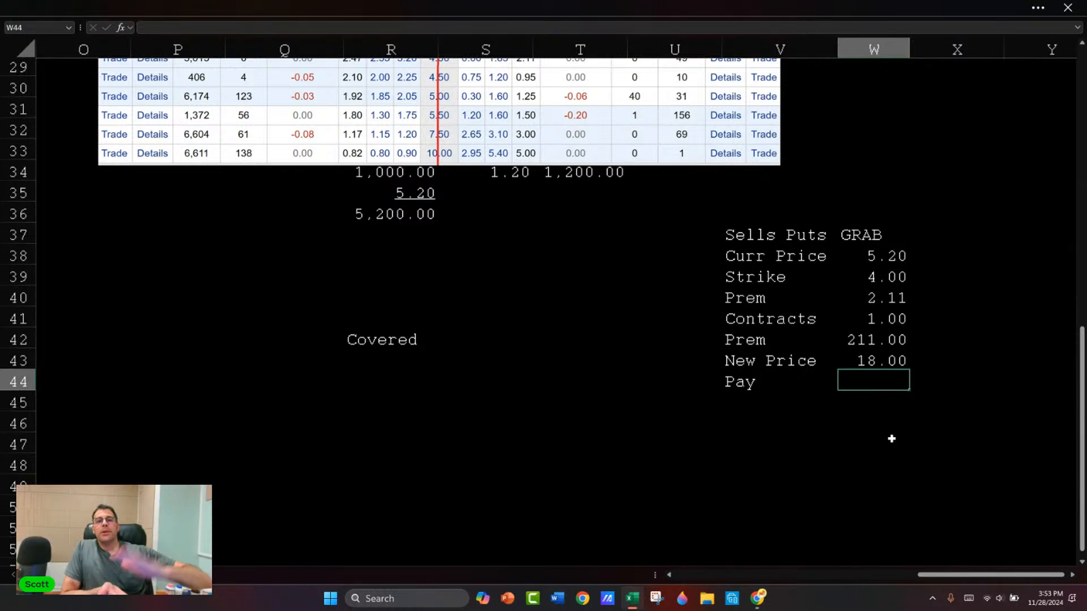
{"action": "type", "text": "1"}
{"action": "key", "text": "Return"}
{"action": "key", "text": "Up"}
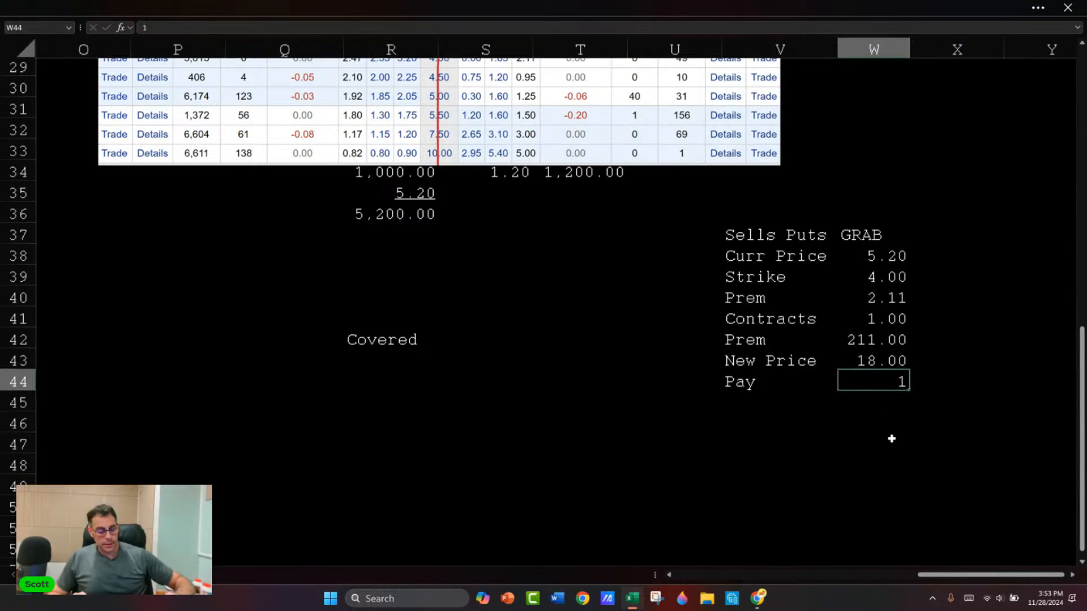
{"action": "key", "text": "ctrl+shift+1"}
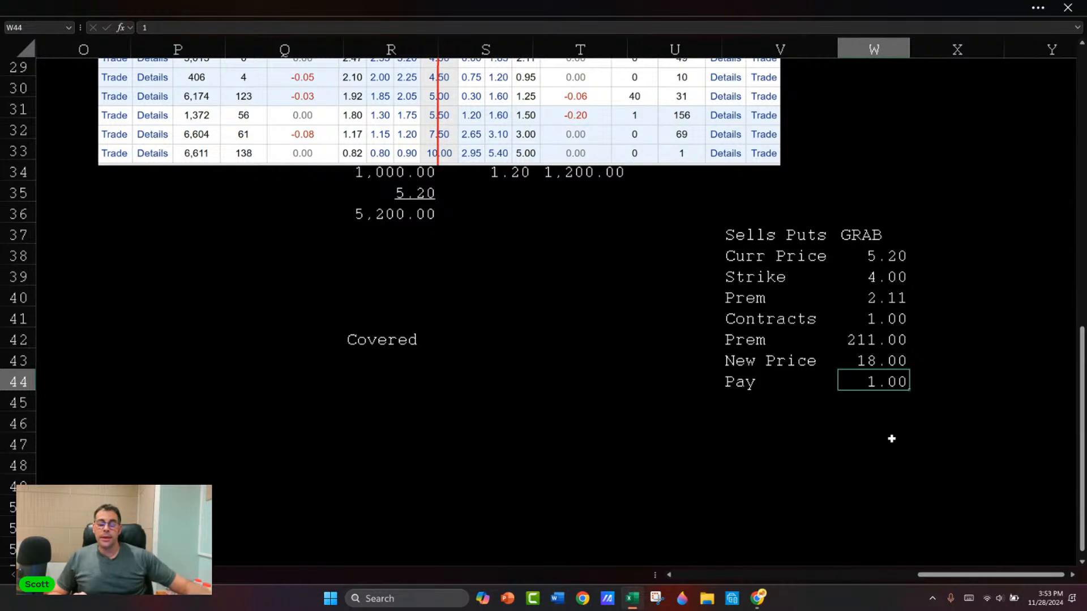
Step: Change the label in V44 to "Price"
{"action": "key", "text": "Left"}
{"action": "key", "text": "Down"}
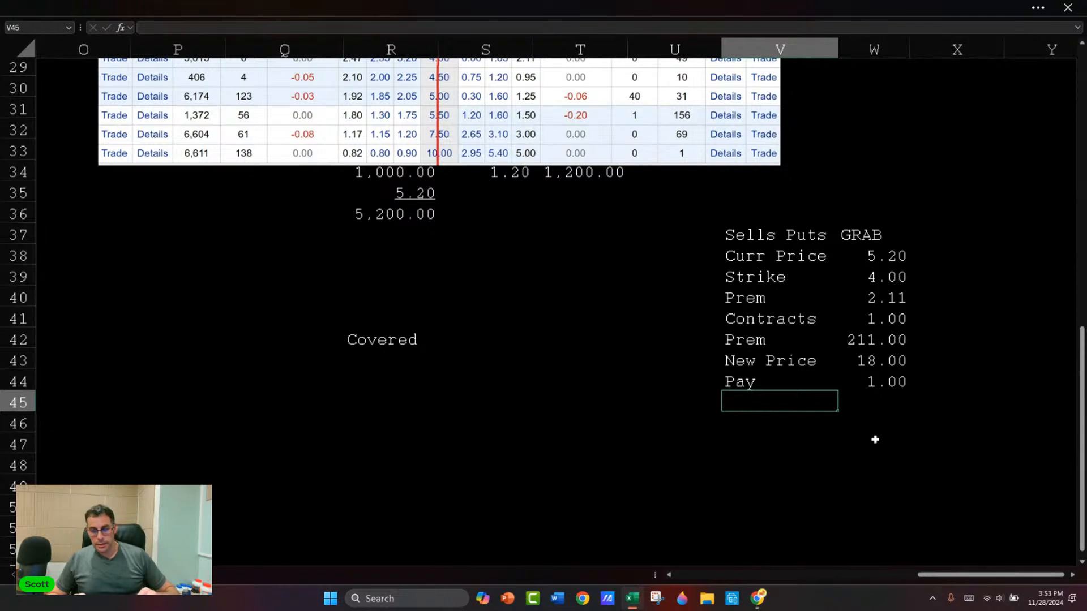
{"action": "key", "text": "Up"}
{"action": "type", "text": "Price"}
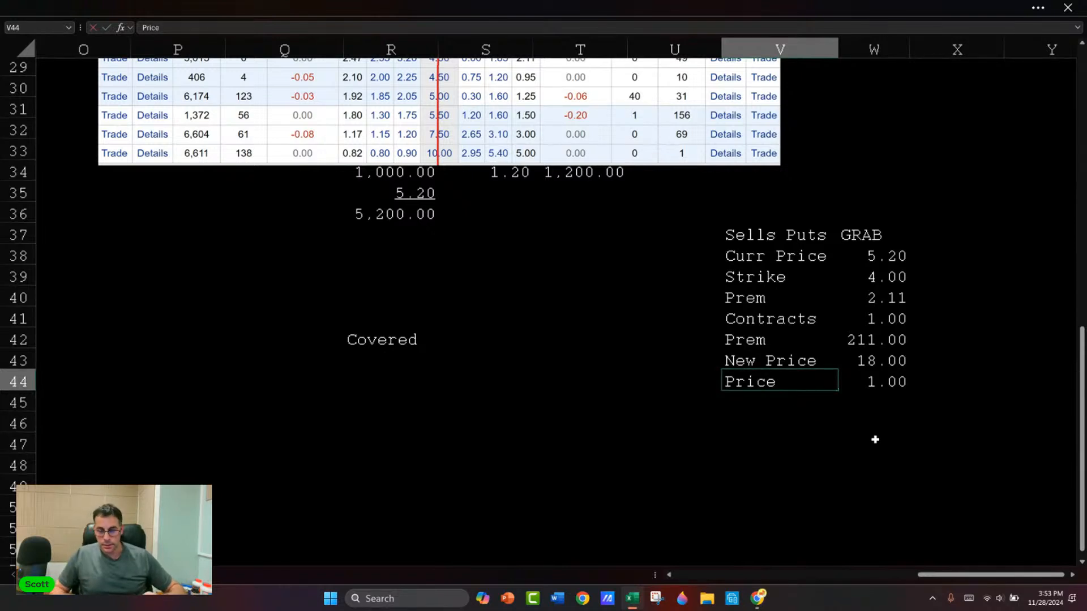
{"action": "key", "text": "Return"}
Step: Add the label "Pay" in V45 and calculate it in W45 with =(W39-W44)*(100*W41)
{"action": "type", "text": "Pay"}
{"action": "key", "text": "Tab"}
{"action": "type", "text": "=("}
{"action": "key", "text": "Up"}
{"action": "key", "text": "Up"}
{"action": "key", "text": "Up"}
{"action": "key", "text": "Up"}
{"action": "key", "text": "Up"}
{"action": "key", "text": "Up"}
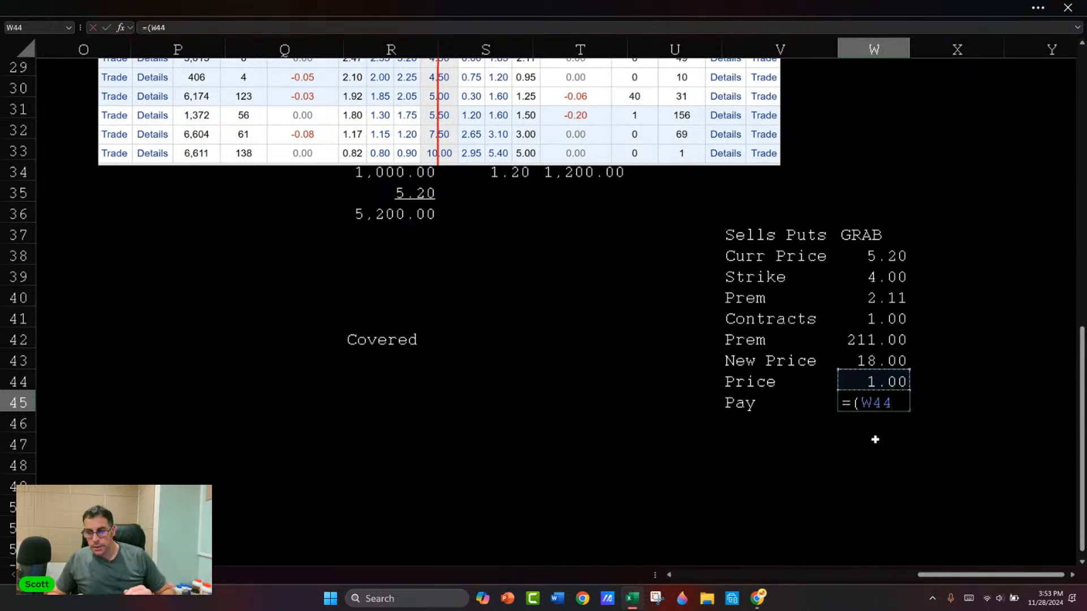
{"action": "type", "text": "-"}
{"action": "key", "text": "Up"}
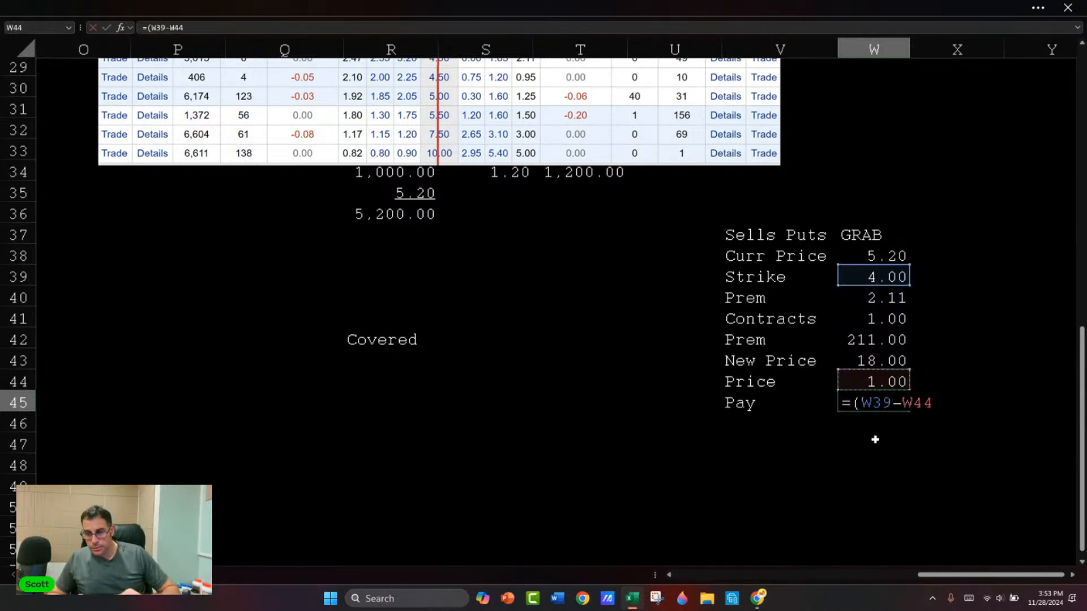
{"action": "type", "text": ")*("}
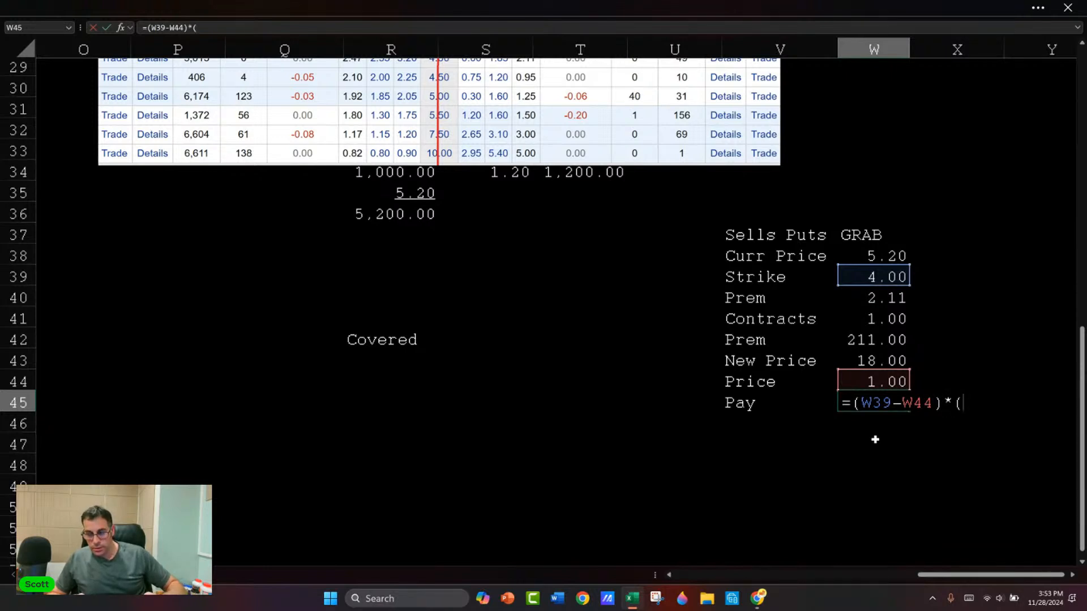
{"action": "type", "text": "00"}
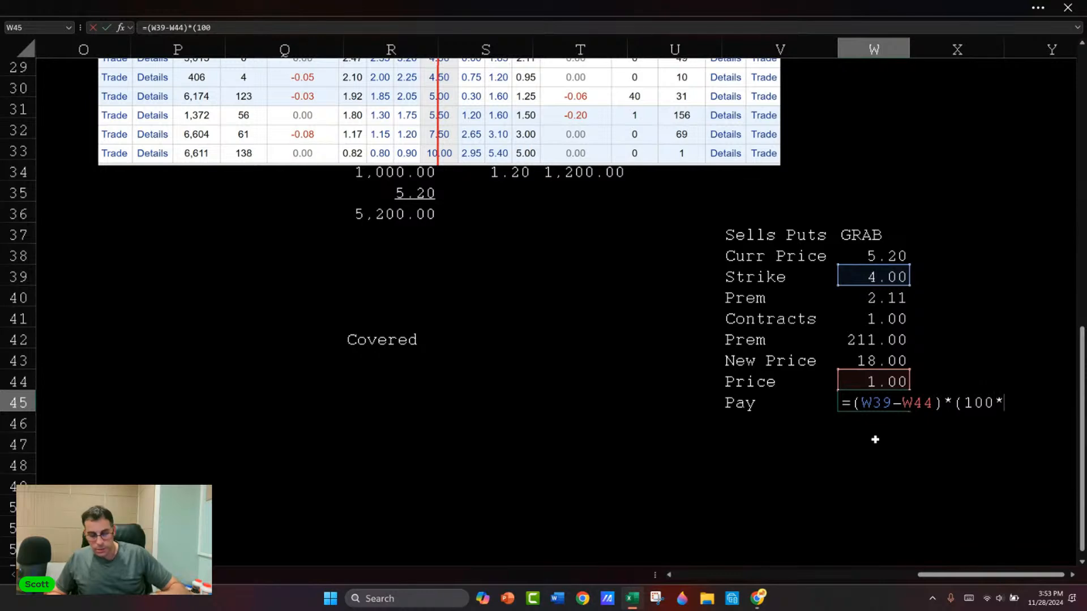
{"action": "type", "text": "*"}
{"action": "key", "text": "Up"}
{"action": "key", "text": "Up"}
{"action": "key", "text": "Up"}
{"action": "key", "text": "Up"}
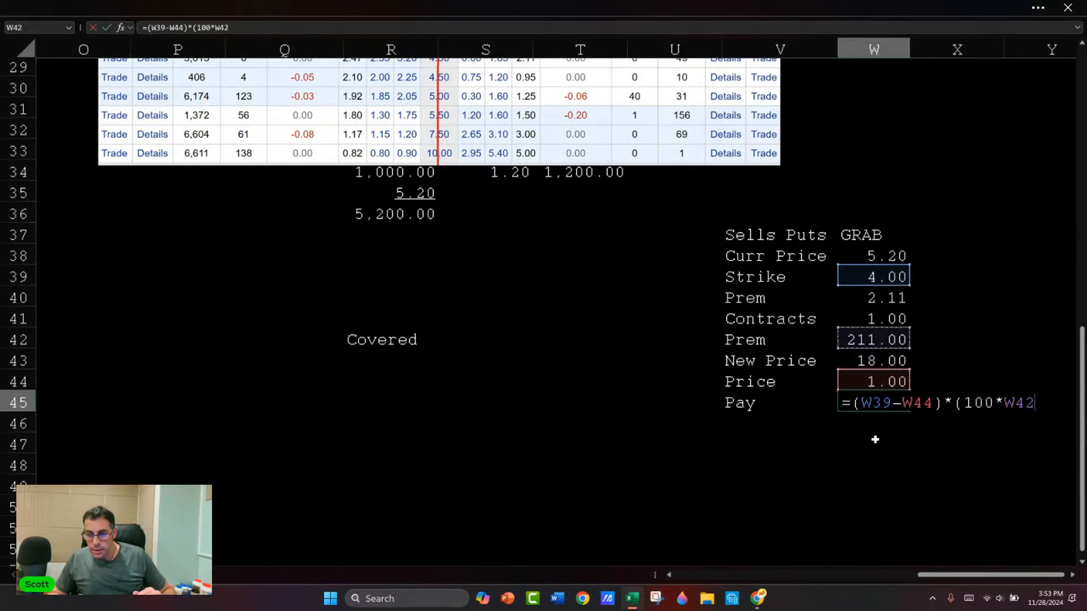
{"action": "key", "text": "Return"}
{"action": "key", "text": "Up"}
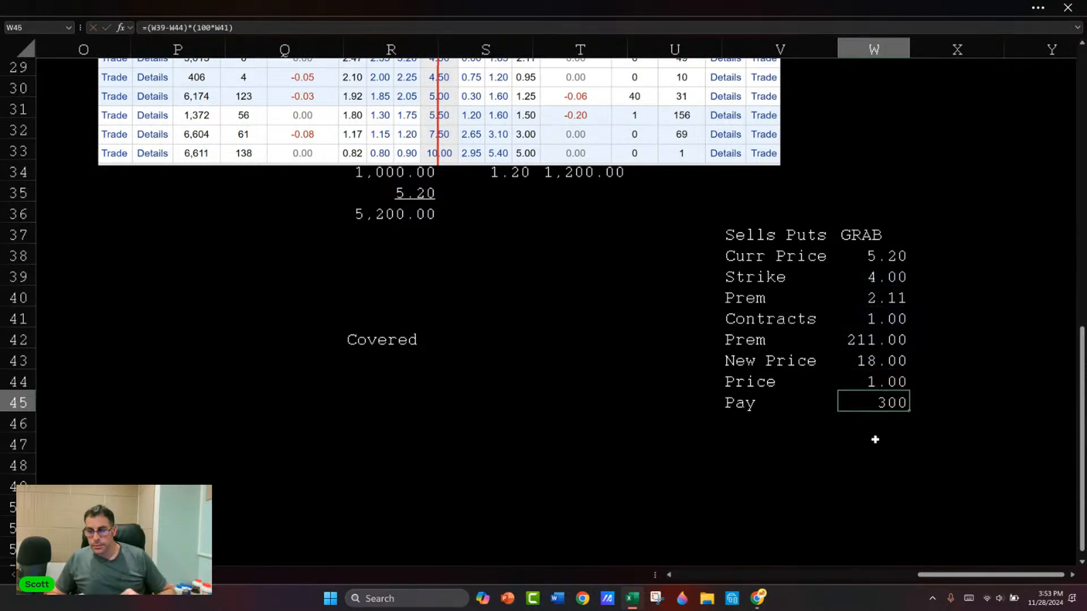
Step: Format the payout in W45 with two decimals and set the Price in W44 to 3
{"action": "key", "text": "ctrl+shift+1"}
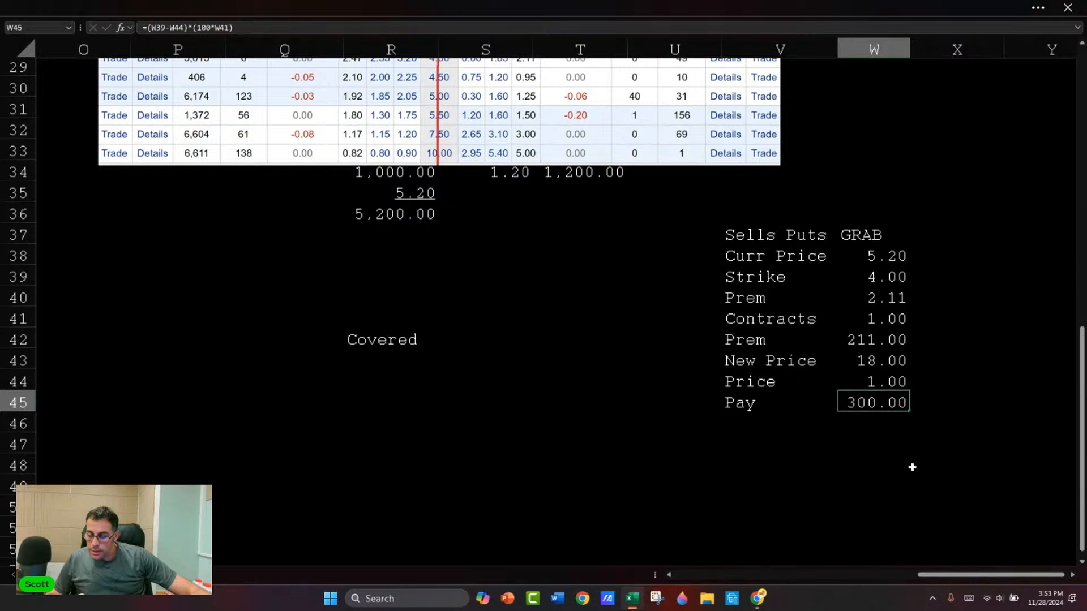
{"action": "left_click_drag", "start_coordinate": [782, 295], "coordinate": [799, 267]}
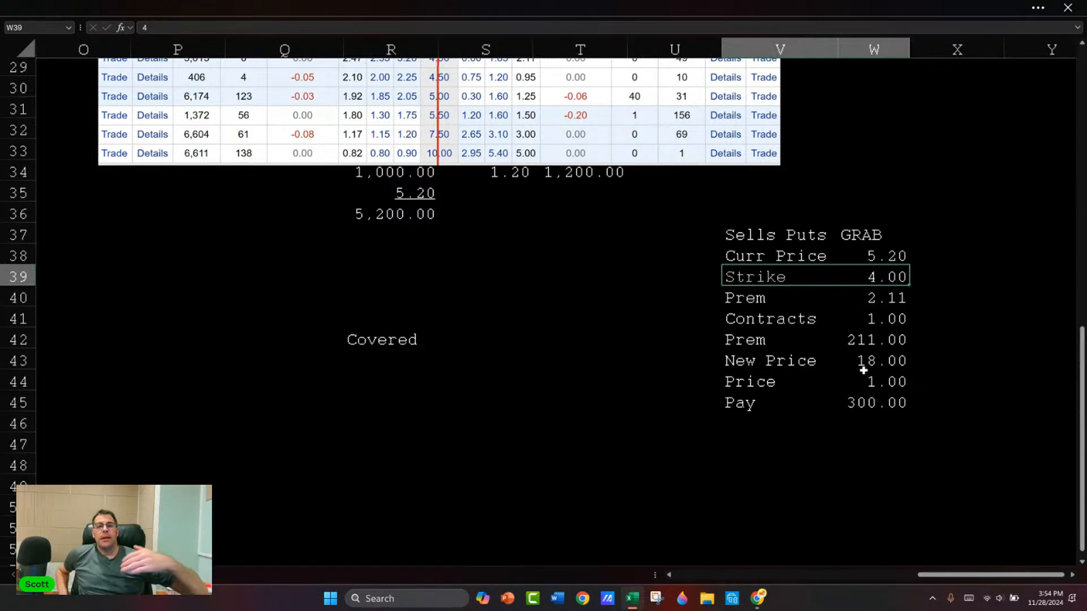
{"action": "left_click_drag", "start_coordinate": [890, 381], "coordinate": [789, 378]}
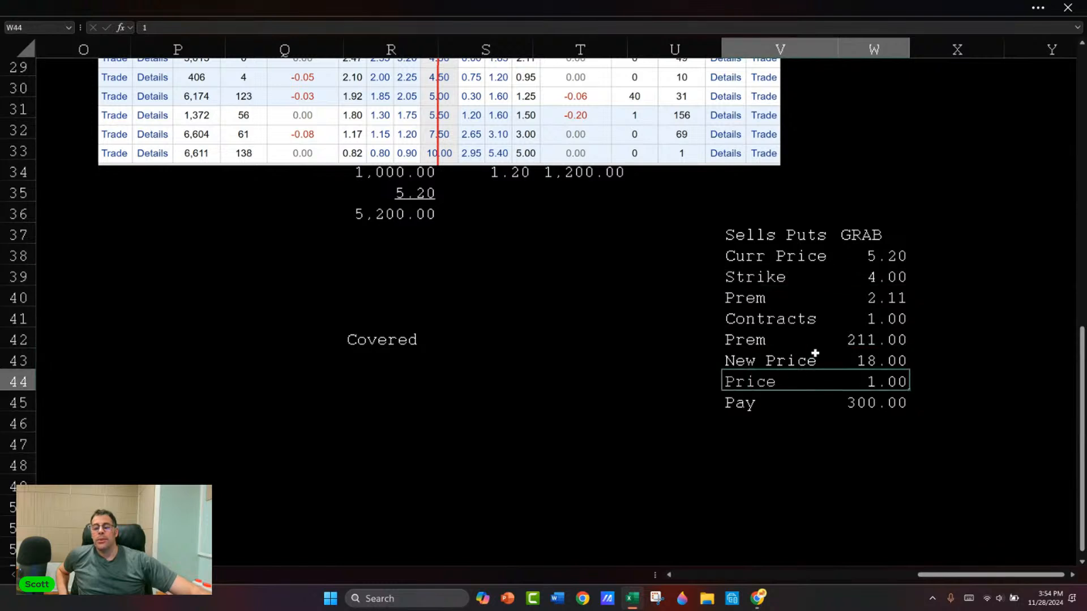
{"action": "left_click", "coordinate": [875, 275]}
{"action": "left_click", "coordinate": [876, 379]}
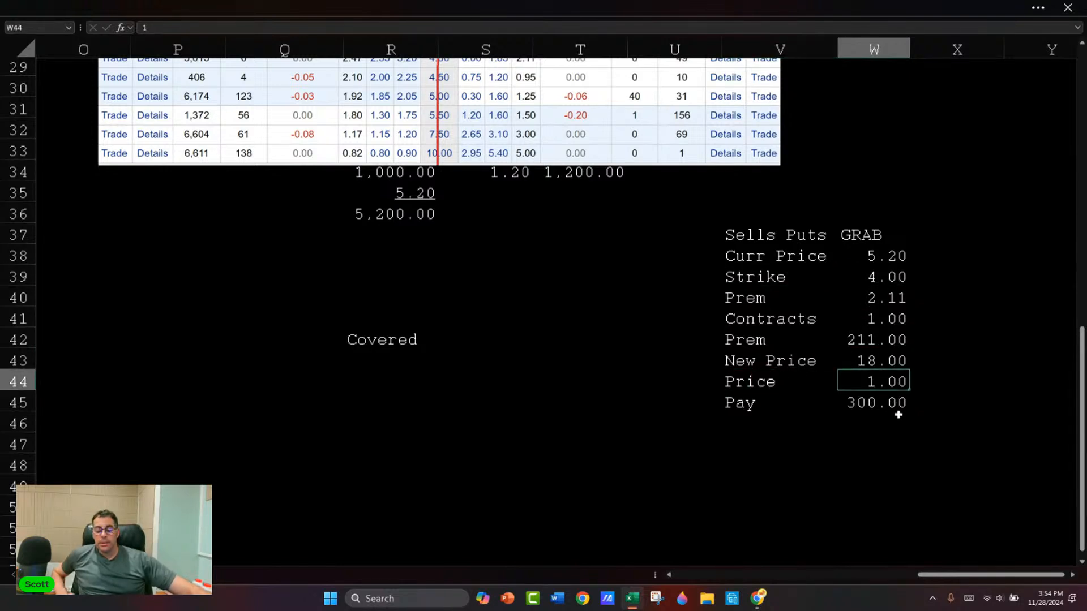
{"action": "type", "text": "3"}
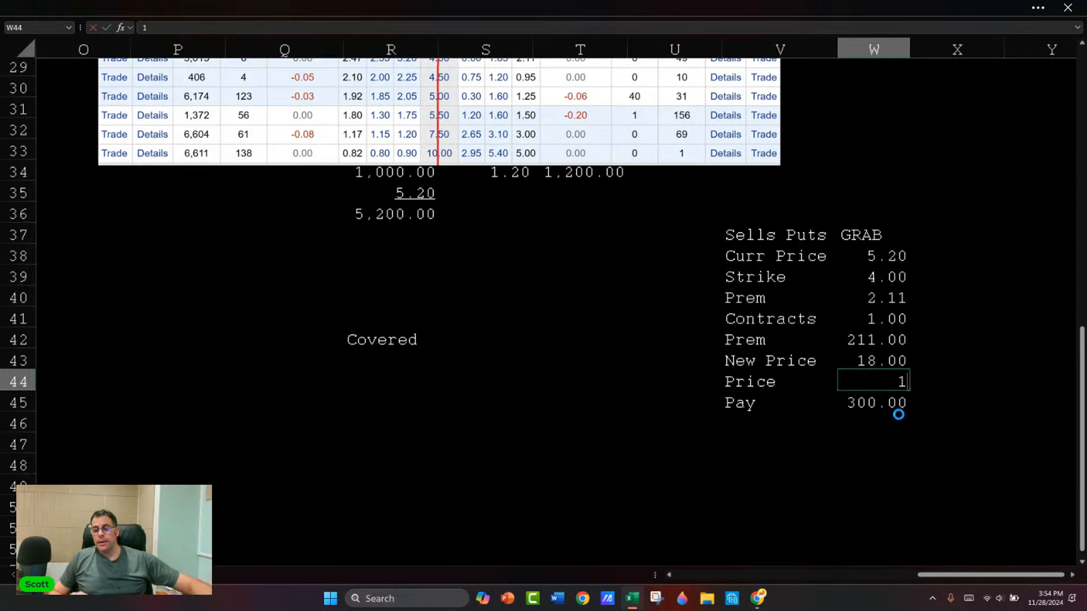
{"action": "key", "text": "Return"}
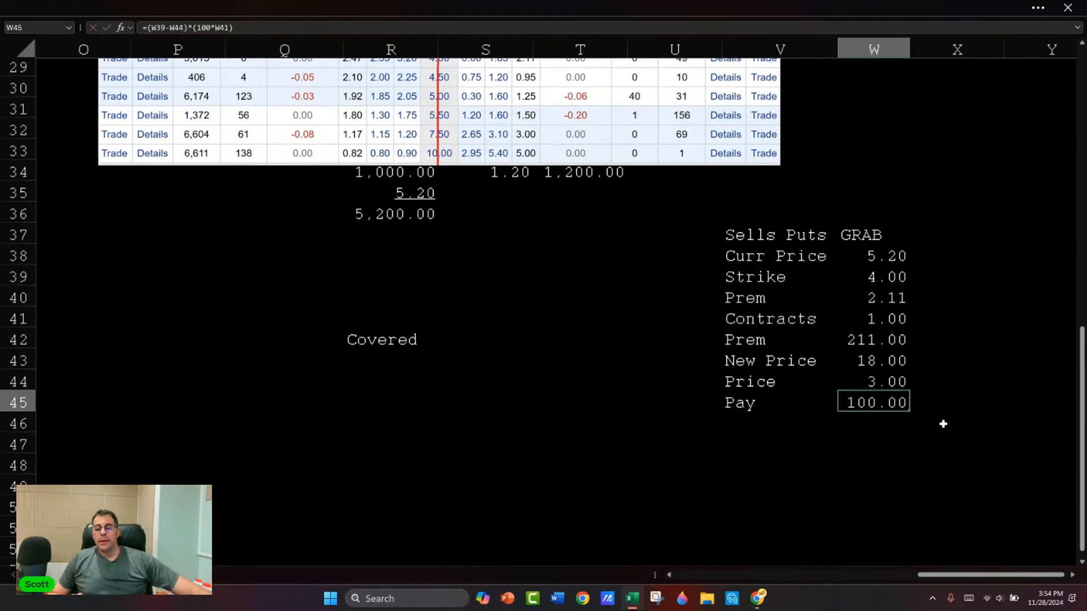
Step: Change the label in V45 to "Pay (buy shares)" and widen column V to fit it
{"action": "key", "text": "Left"}
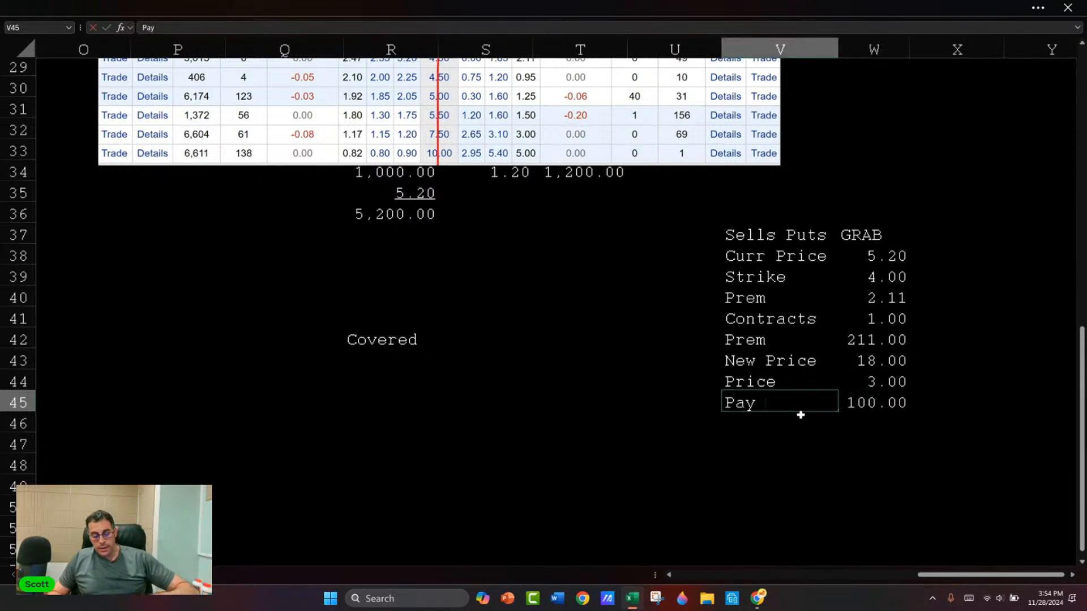
{"action": "type", "text": "(buy sh"}
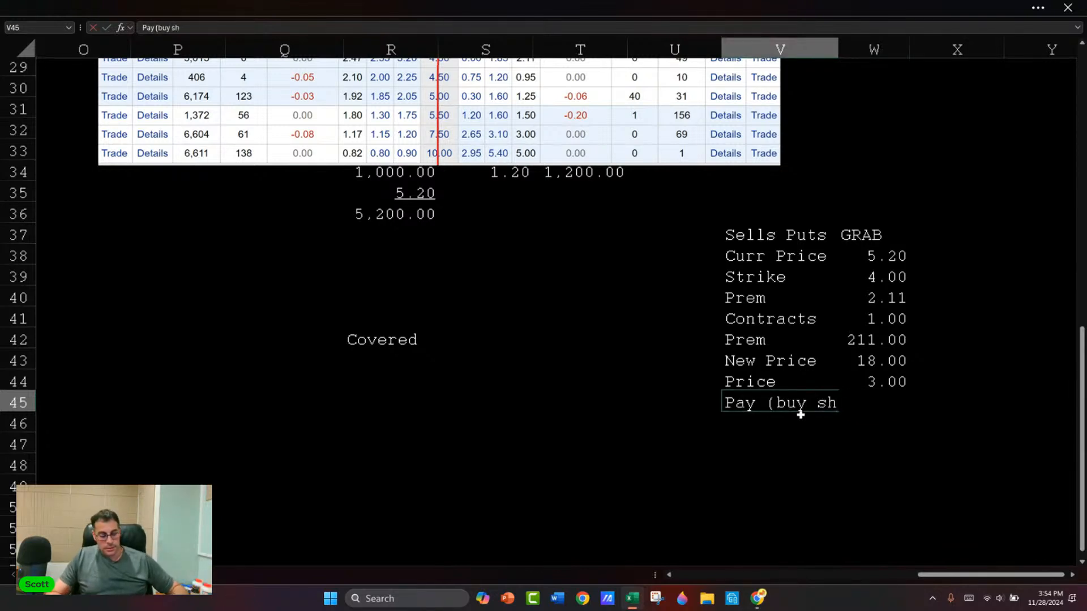
{"action": "type", "text": "ares)"}
{"action": "key", "text": "Return"}
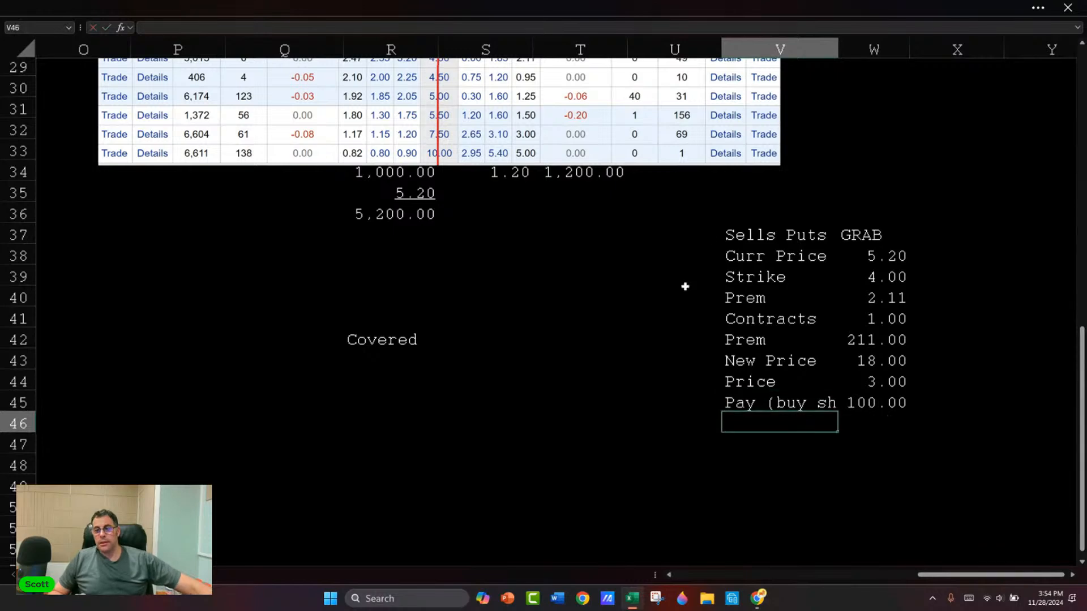
{"action": "double_click", "coordinate": [839, 44]}
{"action": "key", "text": "Up"}
{"action": "key", "text": "Right"}
{"action": "key", "text": "Right"}
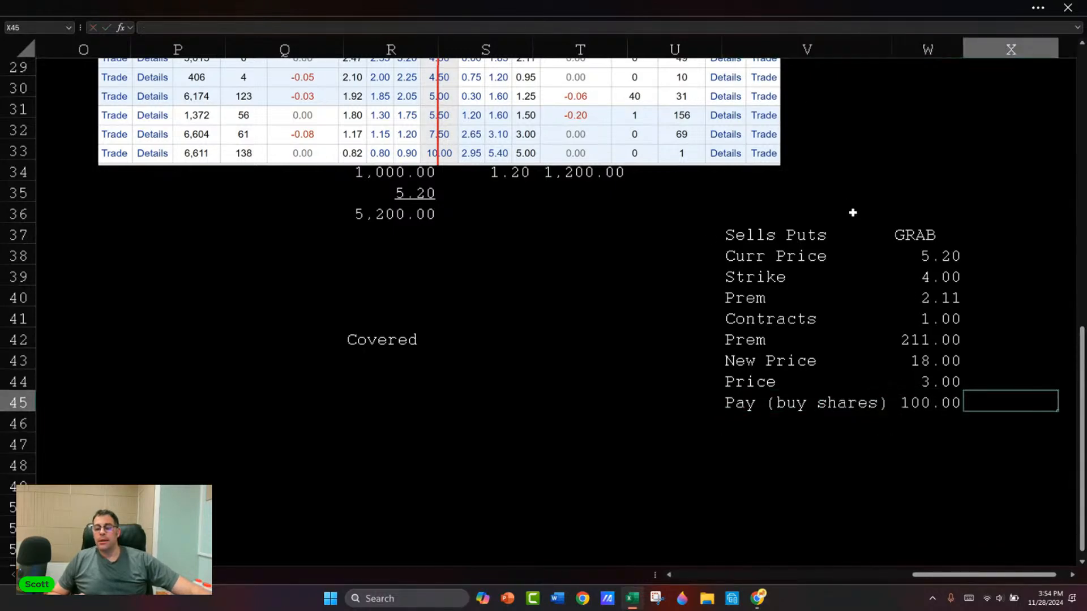
Step: Add the label "Profit" in V46 below the payout label
{"action": "scroll", "coordinate": [853, 212], "scroll_direction": "right", "scroll_amount": 2}
{"action": "left_click_drag", "start_coordinate": [736, 382], "coordinate": [741, 400]}
{"action": "left_click", "coordinate": [746, 398]}
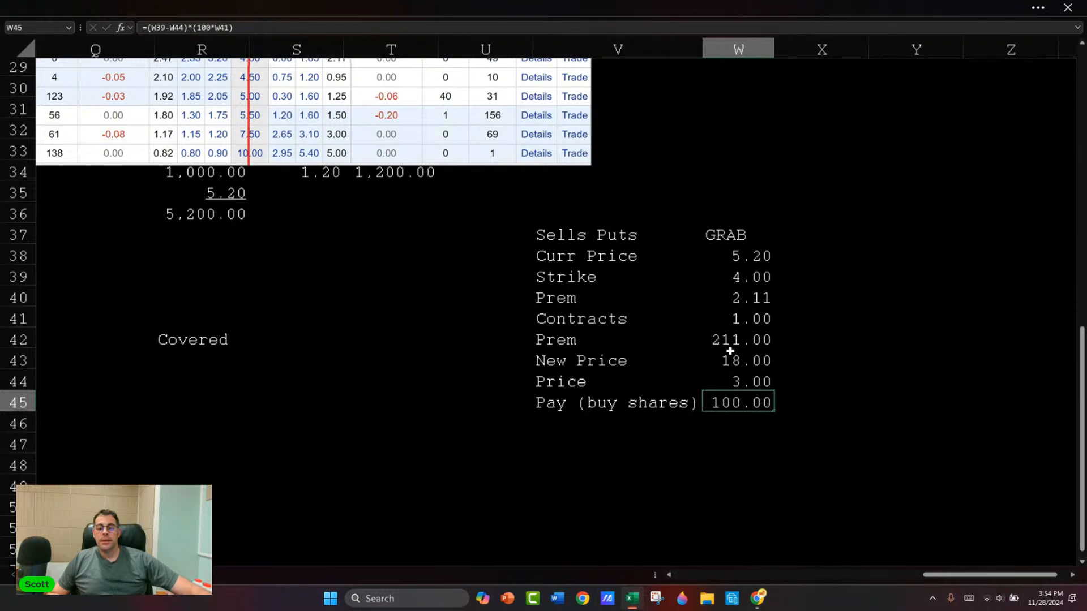
{"action": "left_click", "coordinate": [649, 416]}
{"action": "left_click", "coordinate": [736, 342]}
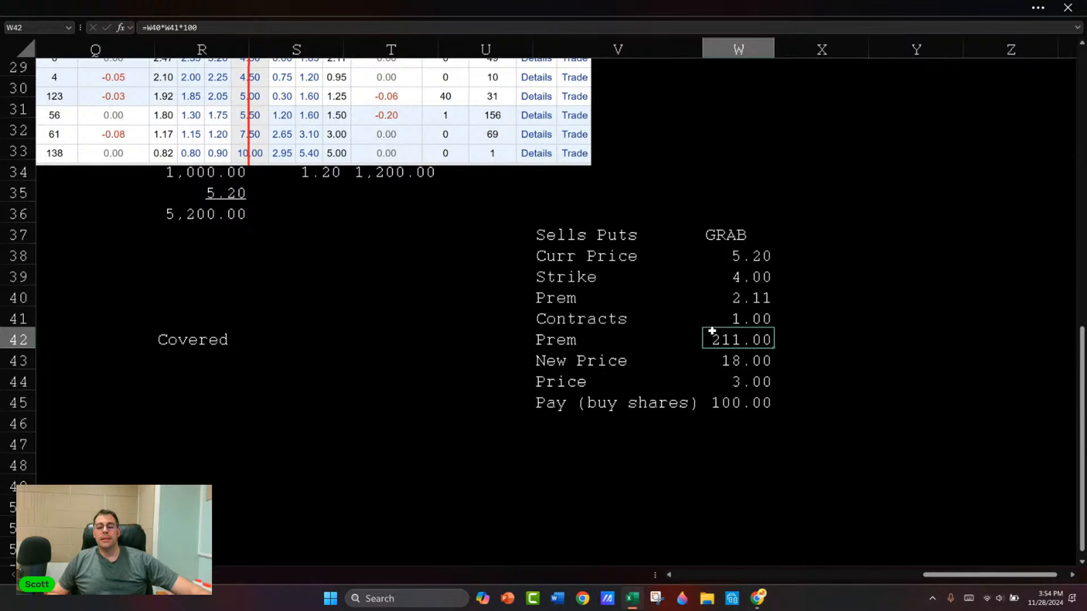
{"action": "left_click", "coordinate": [736, 383]}
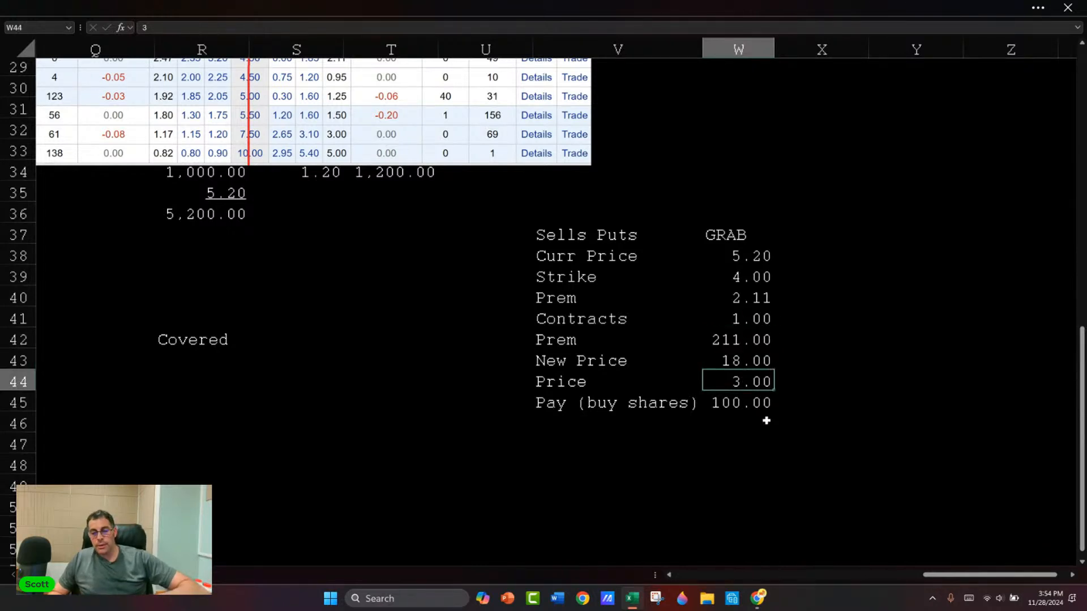
{"action": "key", "text": "Down"}
{"action": "key", "text": "Down"}
{"action": "key", "text": "Left"}
{"action": "type", "text": "Profit"}
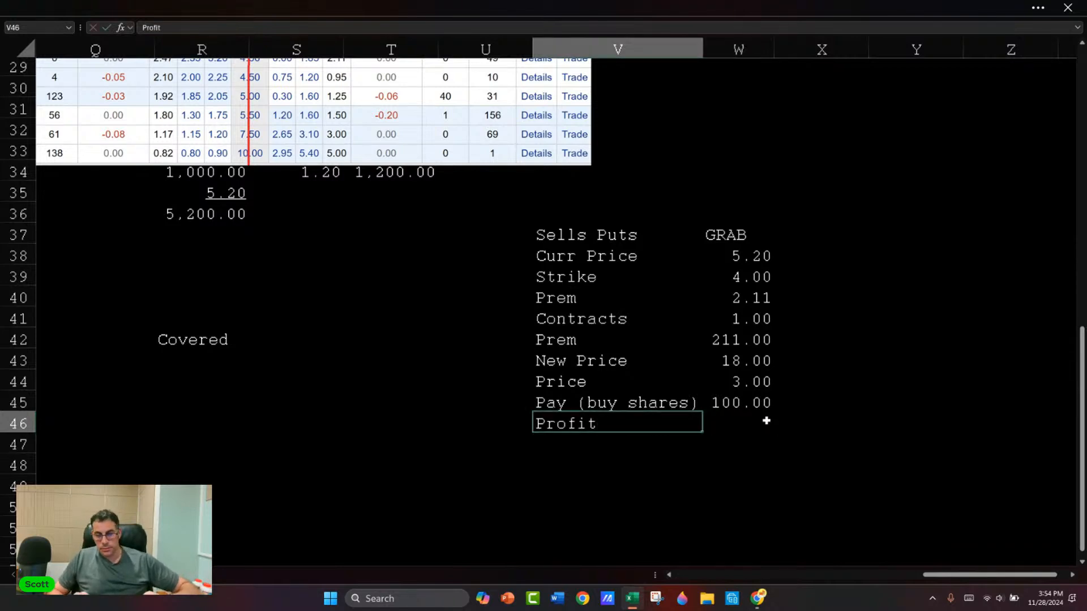
{"action": "key", "text": "Tab"}
{"action": "type", "text": "-"}
{"action": "key", "text": "Up"}
{"action": "key", "text": "Up"}
{"action": "key", "text": "Up"}
{"action": "key", "text": "Up"}
Step: Calculate the profit in W46 as the total premium minus the payout, with =W42-W45
{"action": "key", "text": "Up"}
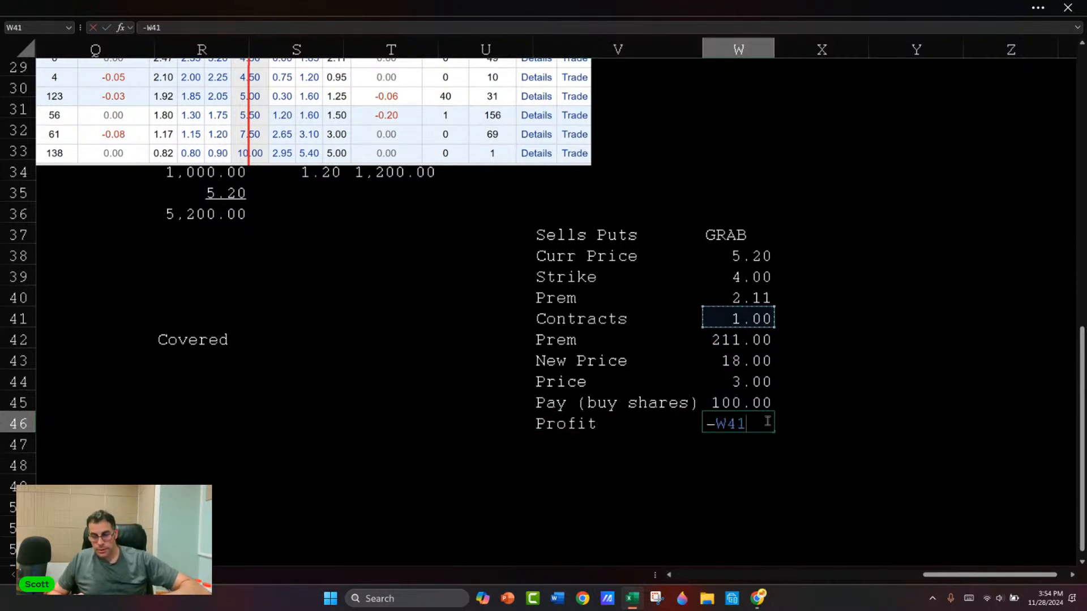
{"action": "key", "text": "Down"}
{"action": "key", "text": "Escape"}
{"action": "type", "text": "="}
{"action": "key", "text": "Up"}
{"action": "key", "text": "Up"}
{"action": "key", "text": "Up"}
Step: Set the Price in W44 to 0 and widen column W enough to display the profit value
{"action": "key", "text": "Up"}
{"action": "type", "text": "-"}
{"action": "key", "text": "Up"}
{"action": "key", "text": "Return"}
{"action": "key", "text": "Up"}
{"action": "key", "text": "Up"}
{"action": "key", "text": "Up"}
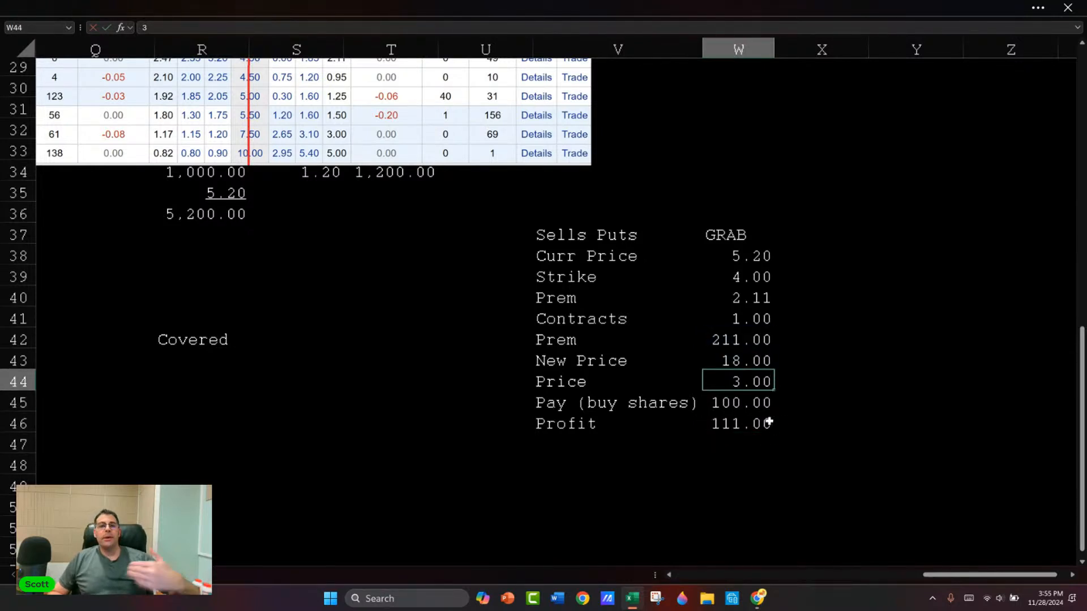
{"action": "type", "text": "0"}
{"action": "key", "text": "Return"}
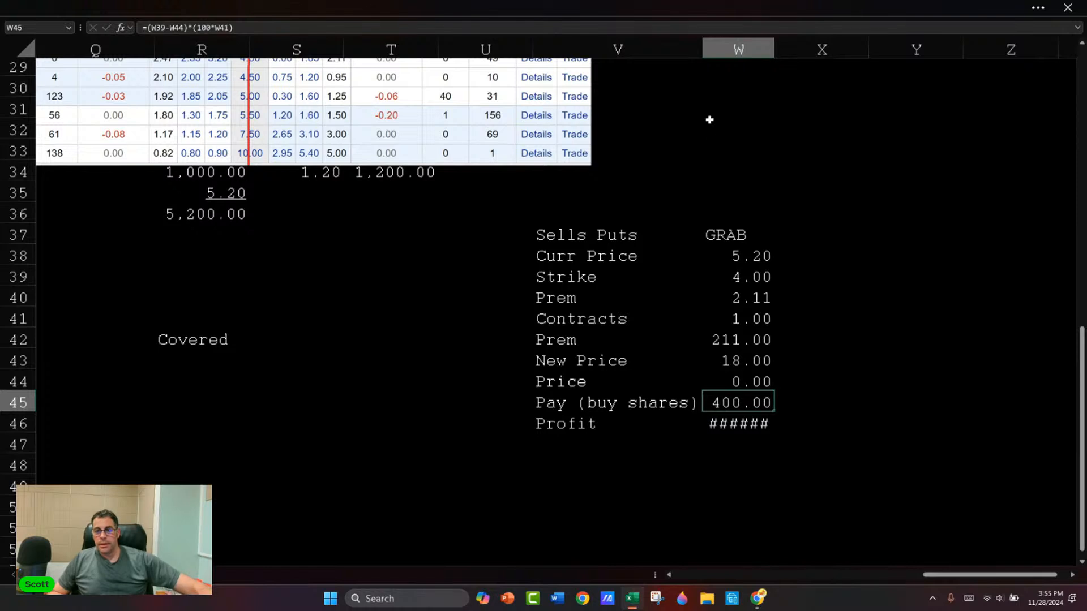
{"action": "left_click_drag", "start_coordinate": [773, 50], "coordinate": [779, 51]}
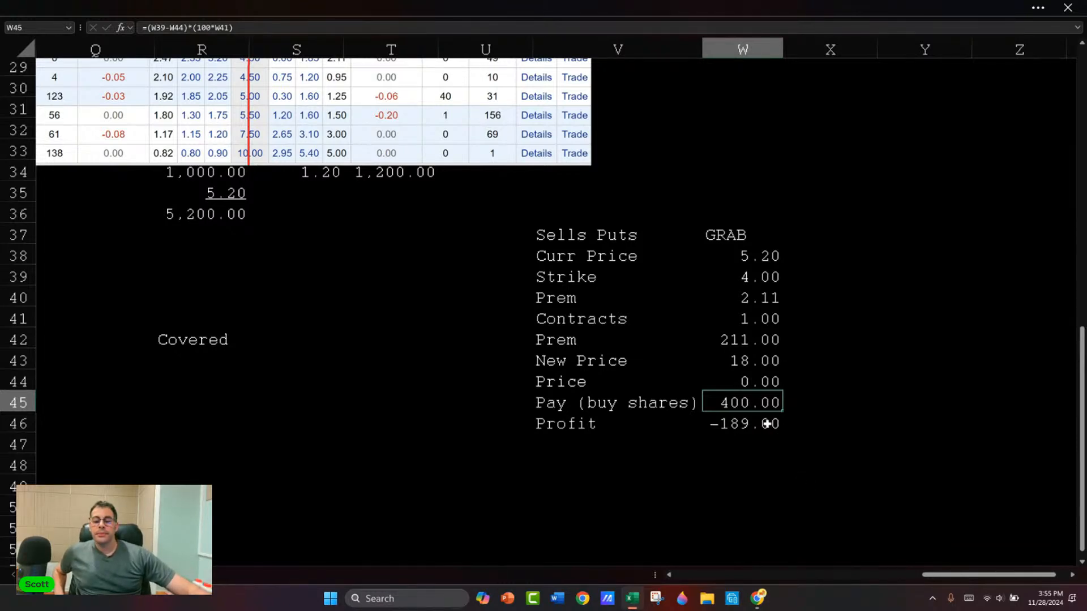
Step: Move the option chain picture so it starts in column Q and ends at row 35
{"action": "scroll", "coordinate": [326, 211], "scroll_direction": "up", "scroll_amount": 3}
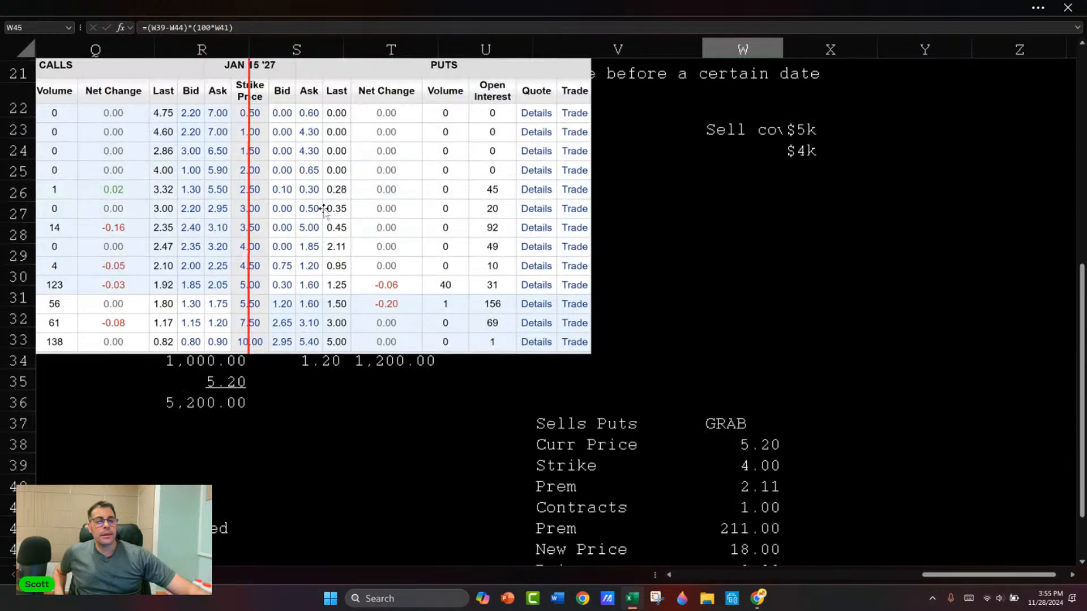
{"action": "scroll", "coordinate": [325, 209], "scroll_direction": "down", "scroll_amount": 2}
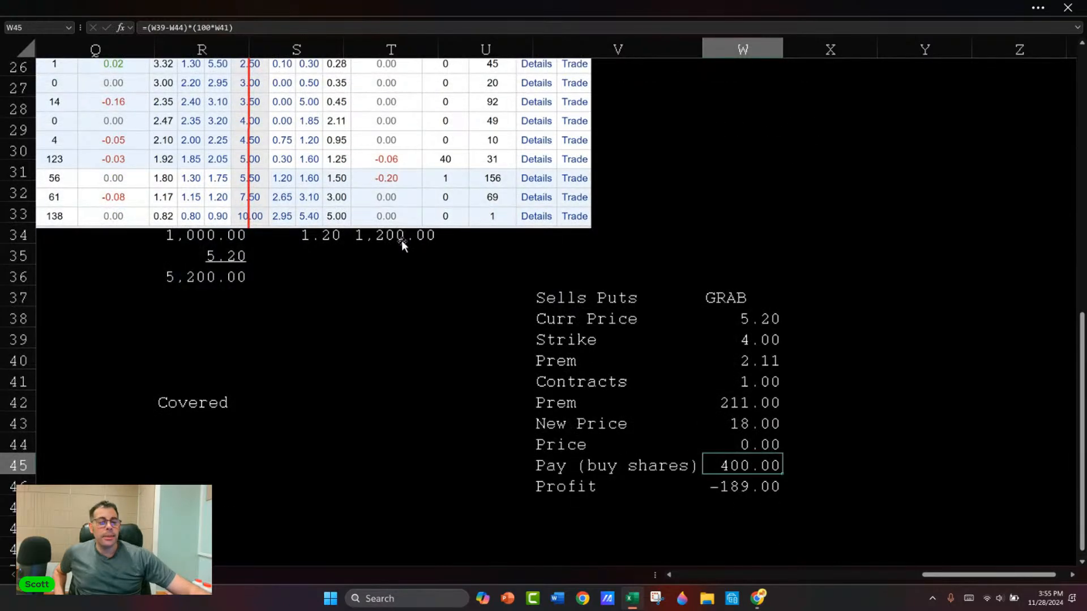
{"action": "scroll", "coordinate": [306, 198], "scroll_direction": "up", "scroll_amount": 1}
{"action": "scroll", "coordinate": [303, 201], "scroll_direction": "up", "scroll_amount": 1}
{"action": "left_click_drag", "start_coordinate": [148, 169], "coordinate": [293, 206]}
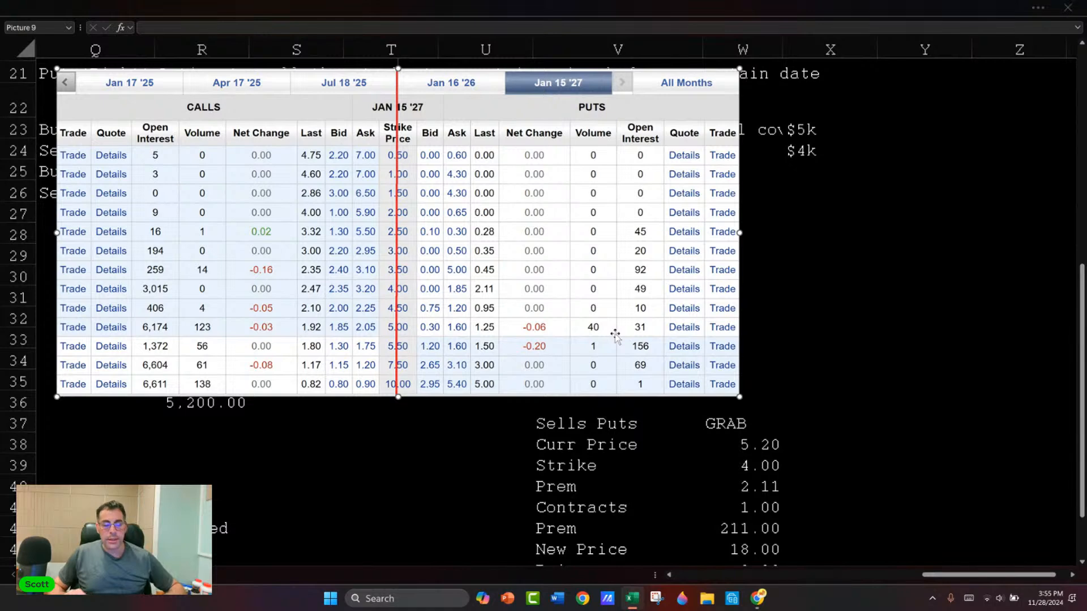
Step: Switch to the E*TRADE options page in Chrome and load the option chain for TSLA
{"action": "key", "text": "alt+Tab"}
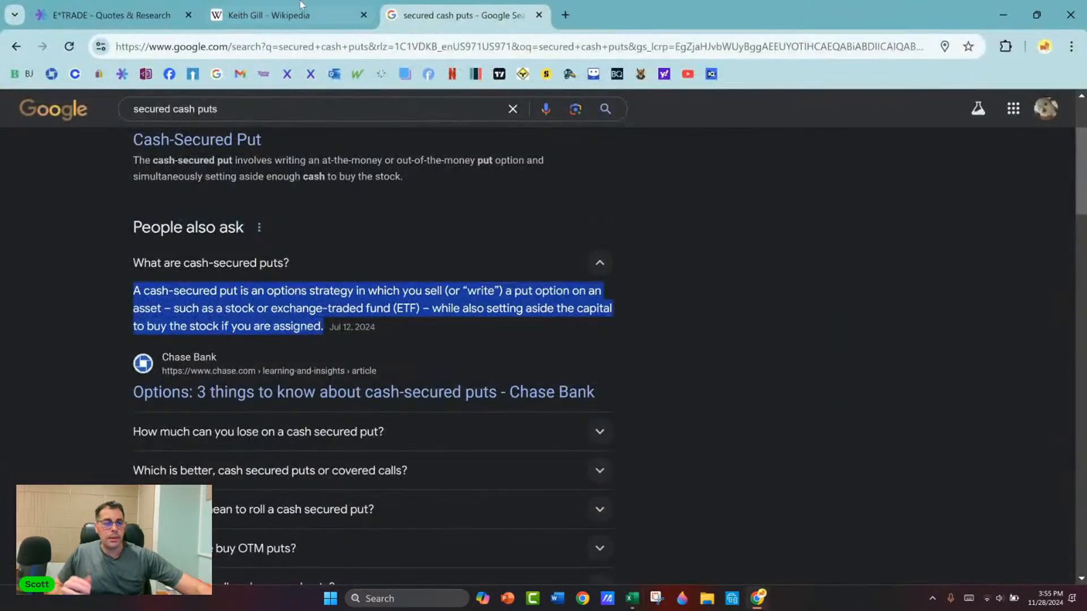
{"action": "left_click", "coordinate": [110, 16]}
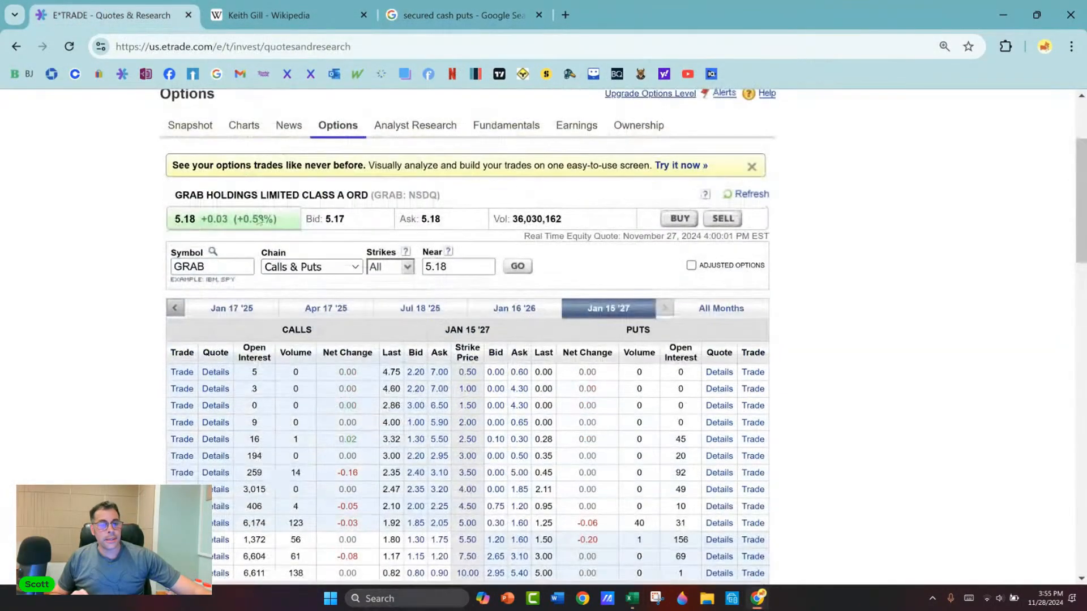
{"action": "left_click", "coordinate": [224, 267]}
{"action": "double_click", "coordinate": [223, 264]}
{"action": "type", "text": "tsla"}
{"action": "left_click", "coordinate": [519, 267]}
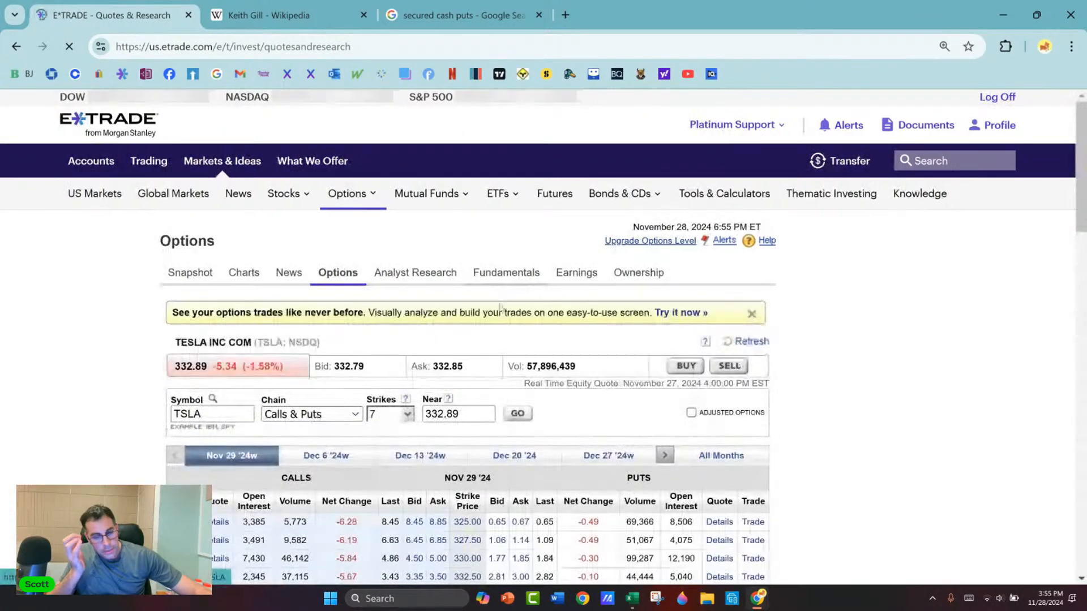
Step: Show the TSLA options expiring Dec 27 '24
{"action": "scroll", "coordinate": [685, 314], "scroll_direction": "down", "scroll_amount": 3}
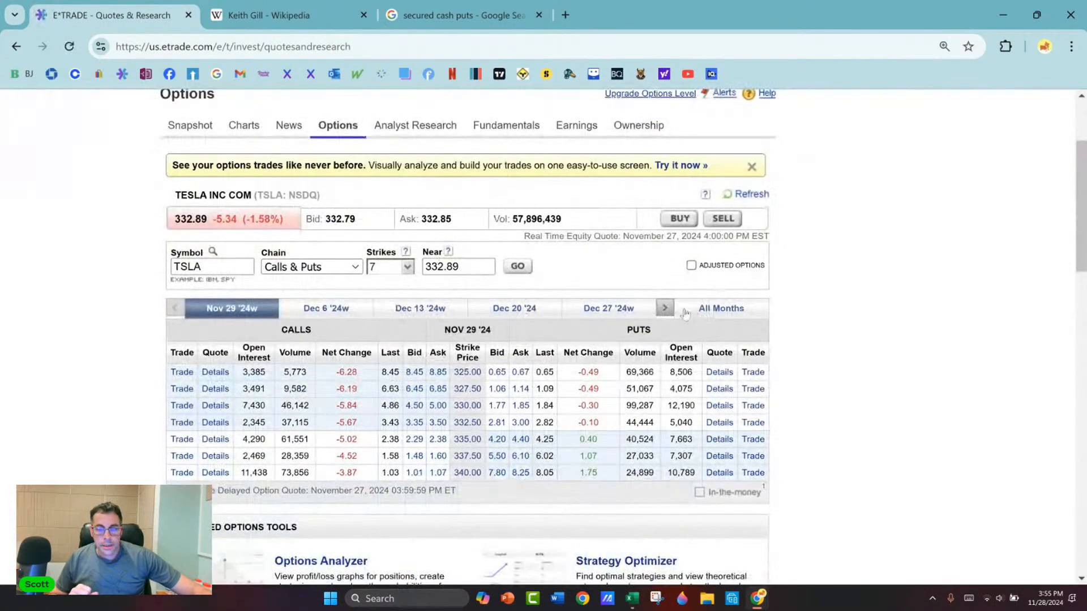
{"action": "left_click", "coordinate": [629, 309]}
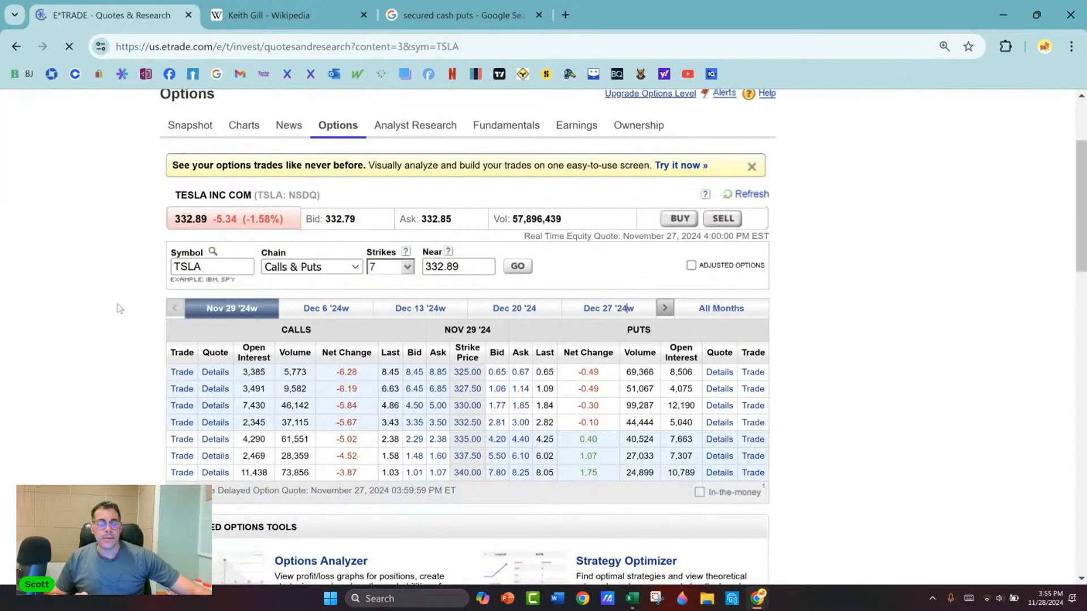
{"action": "scroll", "coordinate": [107, 321], "scroll_direction": "down", "scroll_amount": 3}
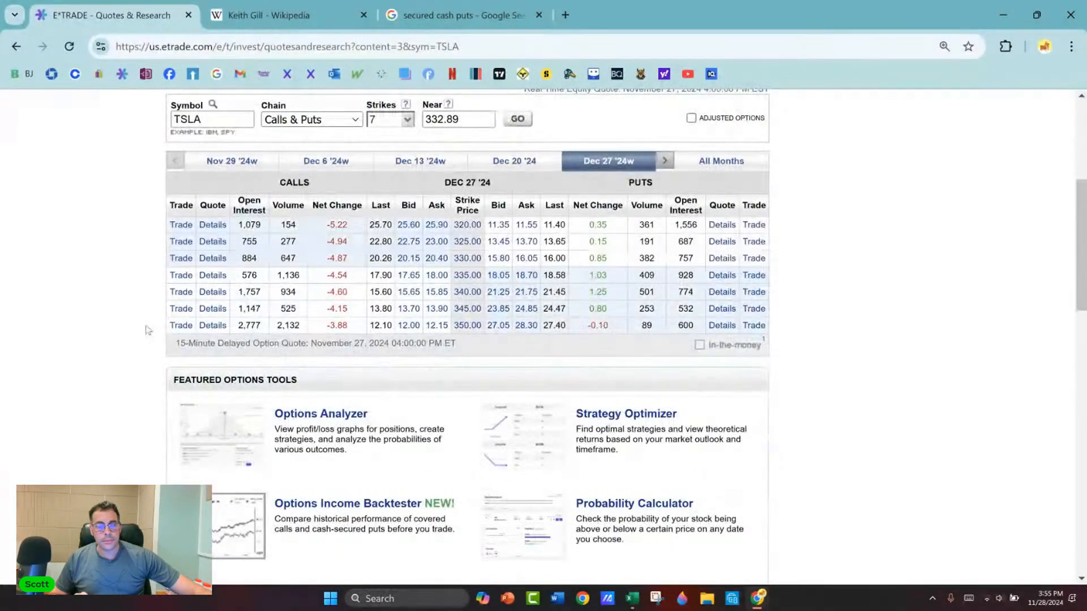
Step: Limit the TSLA chain to Puts Only and show All strikes
{"action": "left_click", "coordinate": [407, 120]}
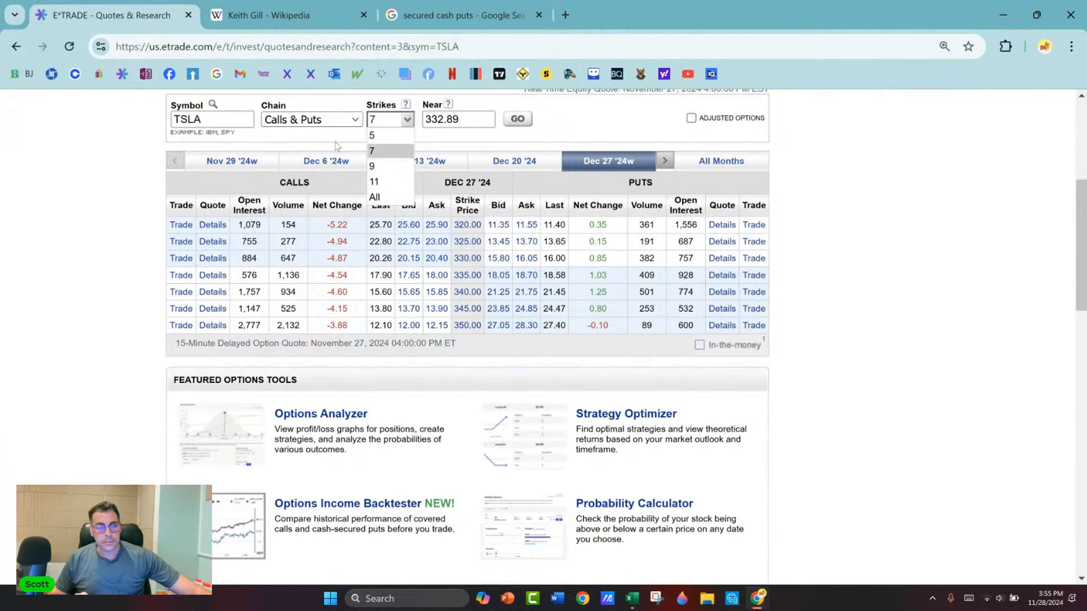
{"action": "left_click", "coordinate": [336, 120]}
{"action": "left_click", "coordinate": [315, 173]}
{"action": "left_click", "coordinate": [517, 119]}
{"action": "scroll", "coordinate": [191, 247], "scroll_direction": "down", "scroll_amount": 5}
{"action": "scroll", "coordinate": [192, 248], "scroll_direction": "up", "scroll_amount": 1}
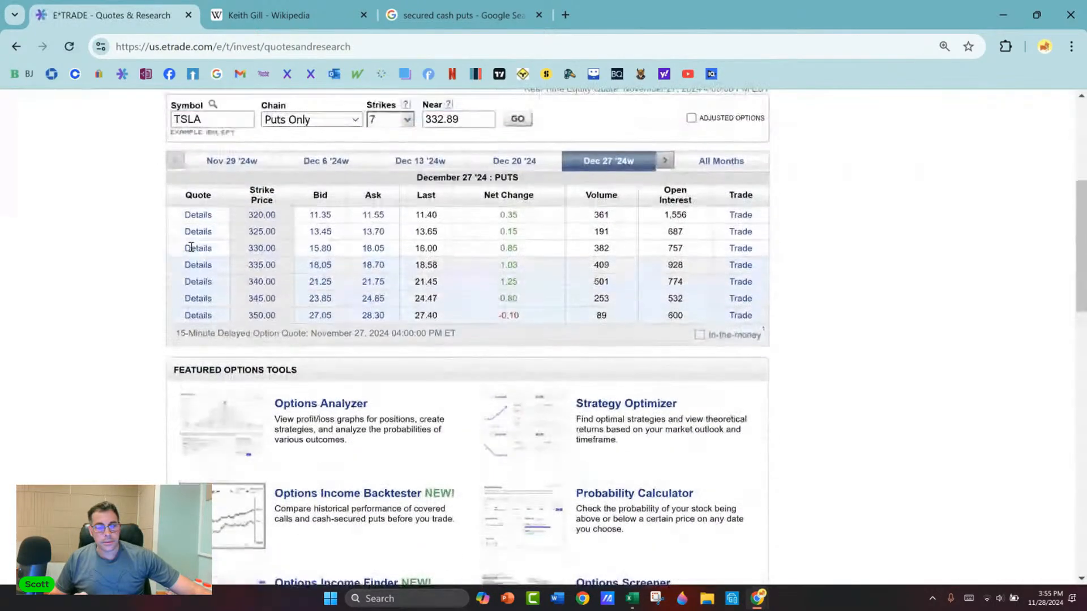
{"action": "left_click", "coordinate": [406, 121]}
{"action": "left_click", "coordinate": [375, 197]}
{"action": "scroll", "coordinate": [198, 263], "scroll_direction": "down", "scroll_amount": 4}
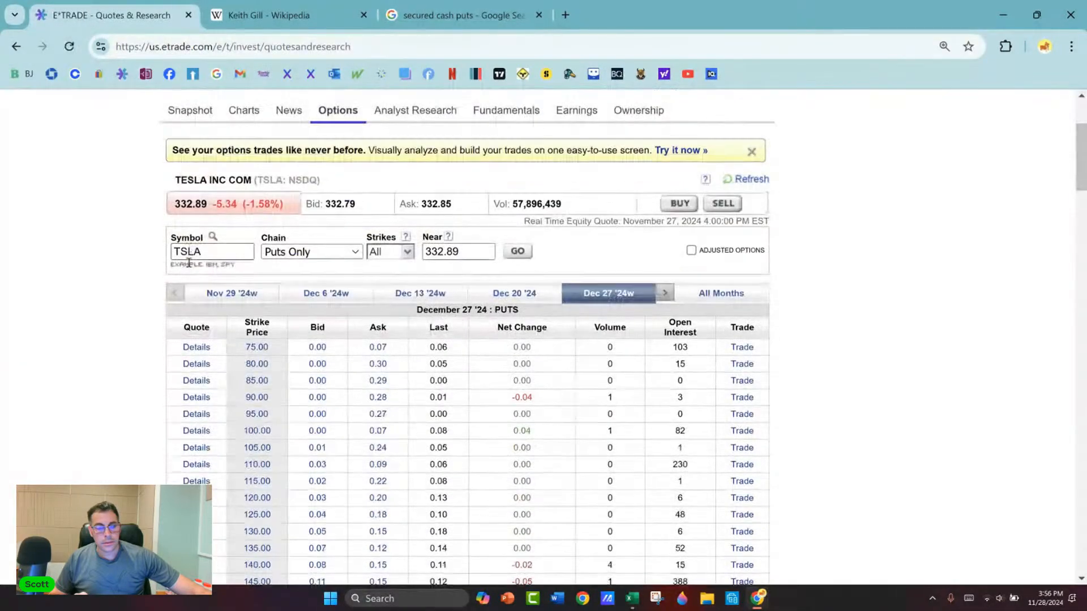
Step: Snip the Strike Price, Bid, Ask and Last columns of the December 27 '24 puts table, starting at the 75 strike
{"action": "left_click", "coordinate": [657, 599]}
{"action": "left_click", "coordinate": [384, 32]}
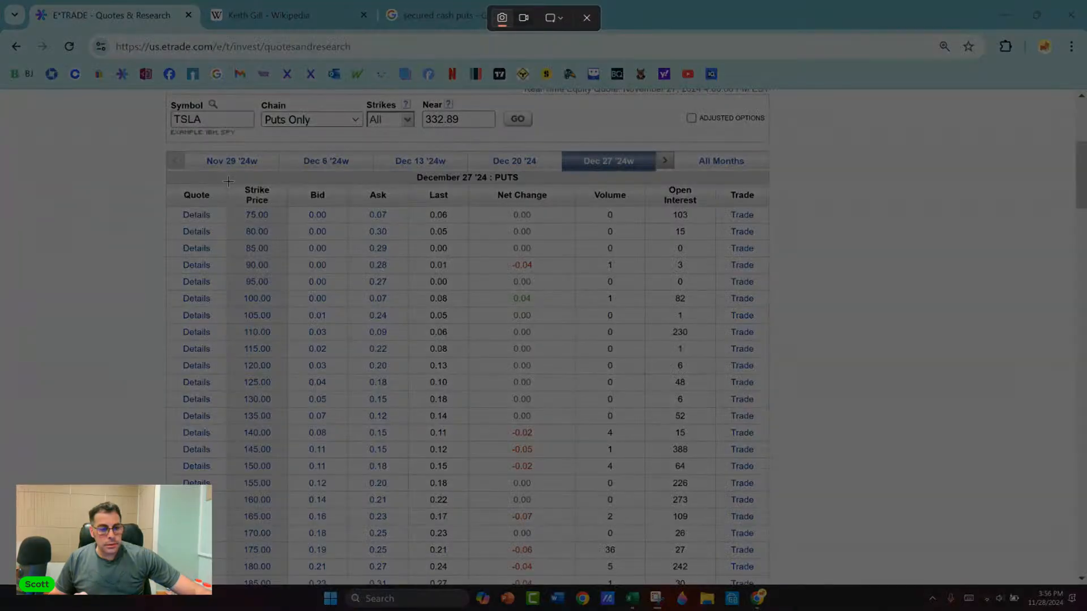
{"action": "left_click_drag", "start_coordinate": [228, 181], "coordinate": [467, 580]}
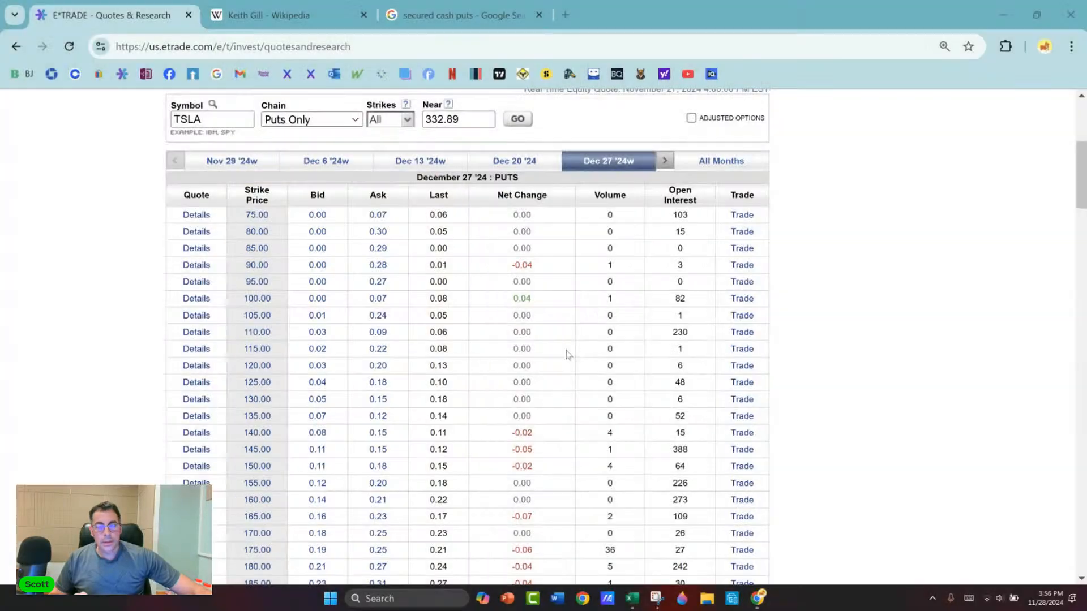
{"action": "scroll", "coordinate": [102, 293], "scroll_direction": "up", "scroll_amount": 5}
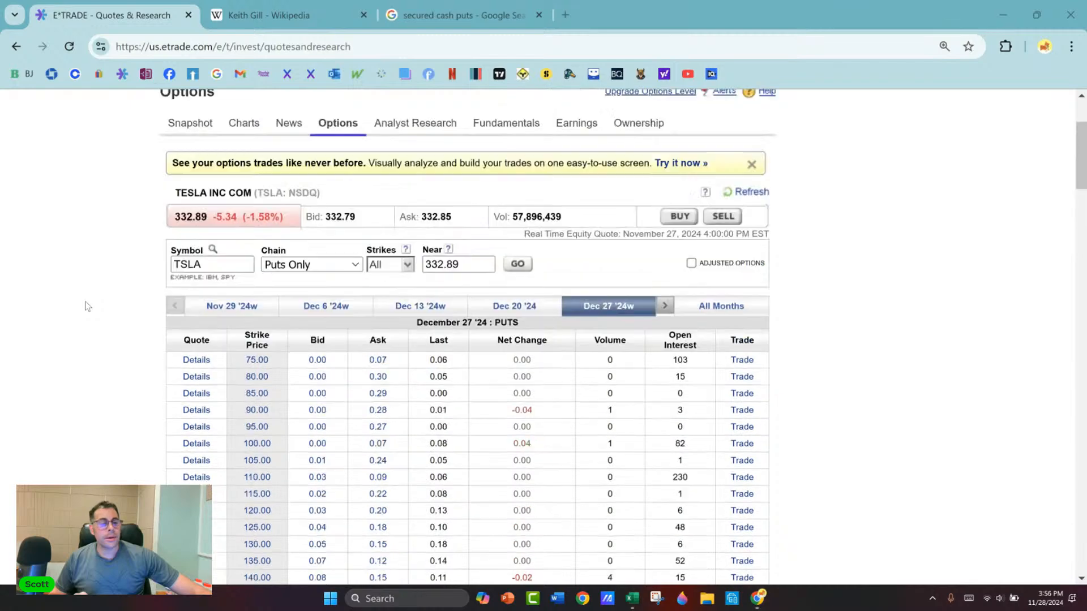
Step: Switch to the Excel option workbook and change the Sells Puts ticker in W37 to TSLA
{"action": "key", "text": "alt+Tab"}
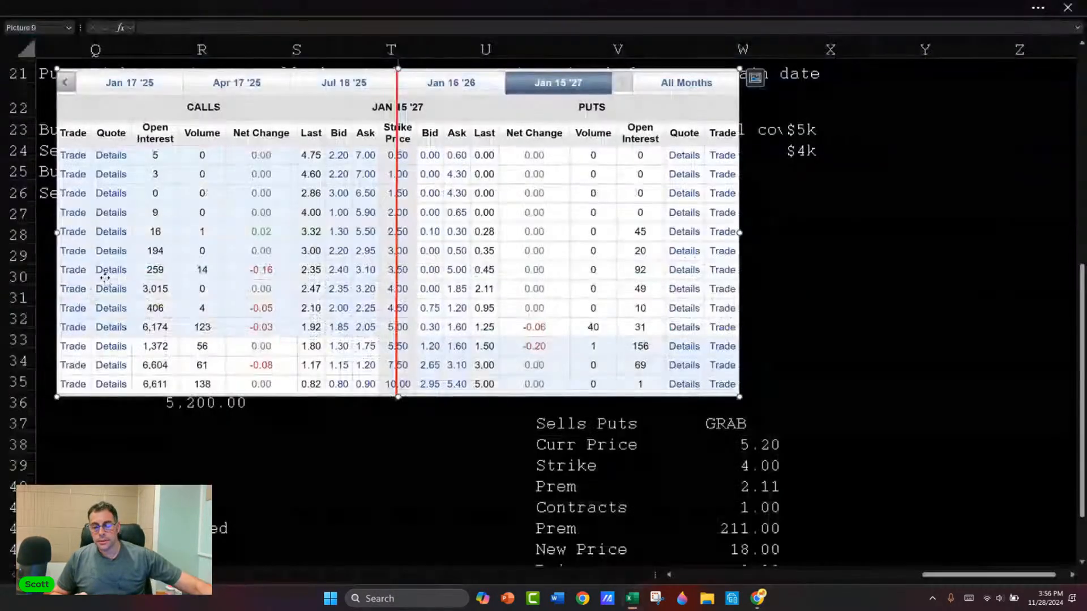
{"action": "left_click", "coordinate": [743, 420]}
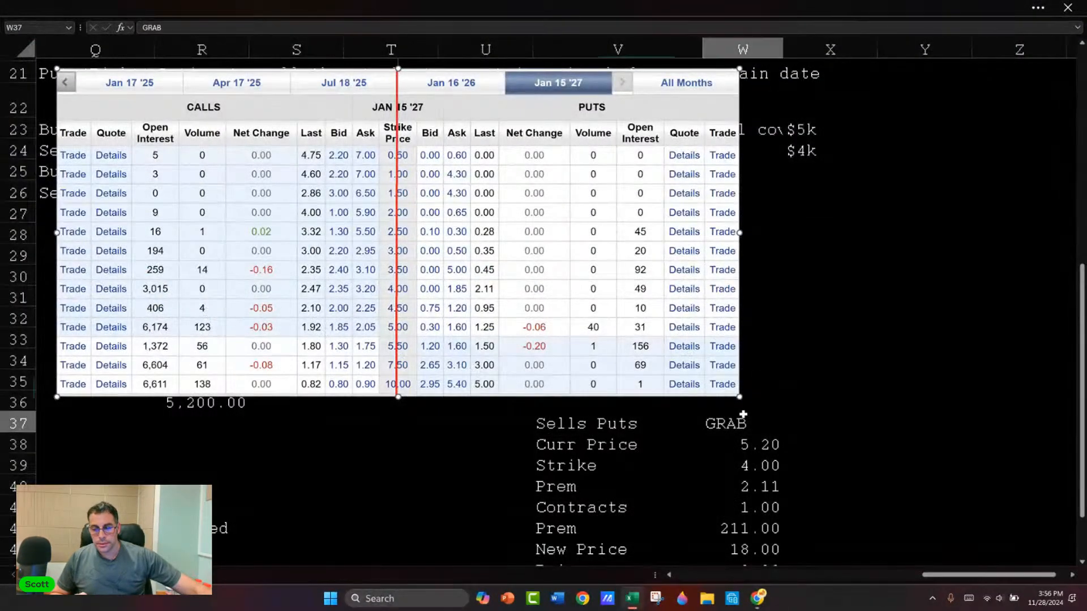
{"action": "type", "text": "TSLS"}
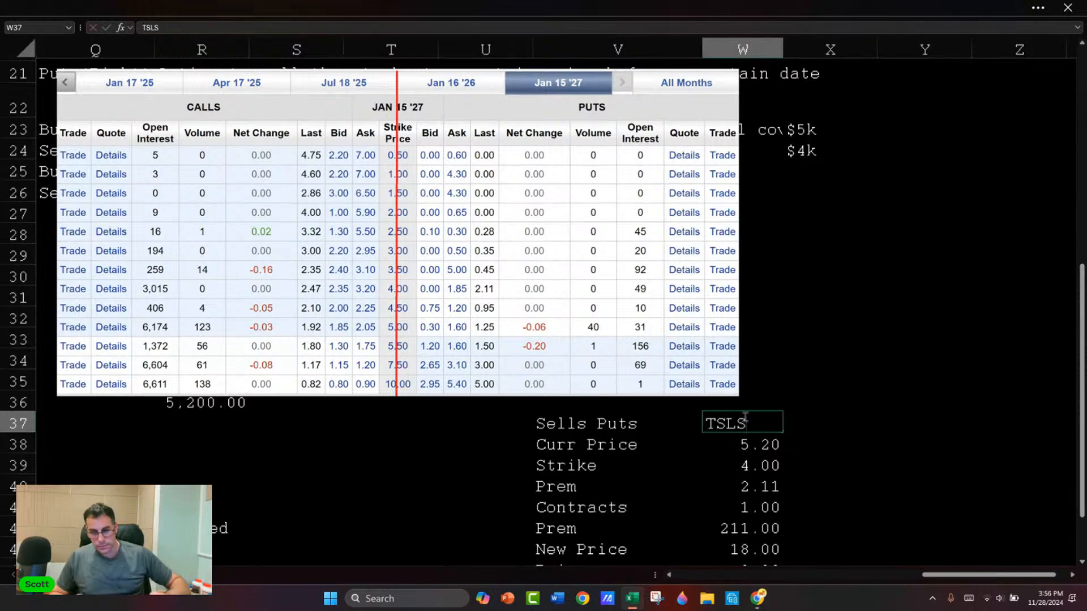
{"action": "key", "text": "Return"}
{"action": "left_click", "coordinate": [743, 420]}
{"action": "type", "text": "TSLA"}
{"action": "key", "text": "Return"}
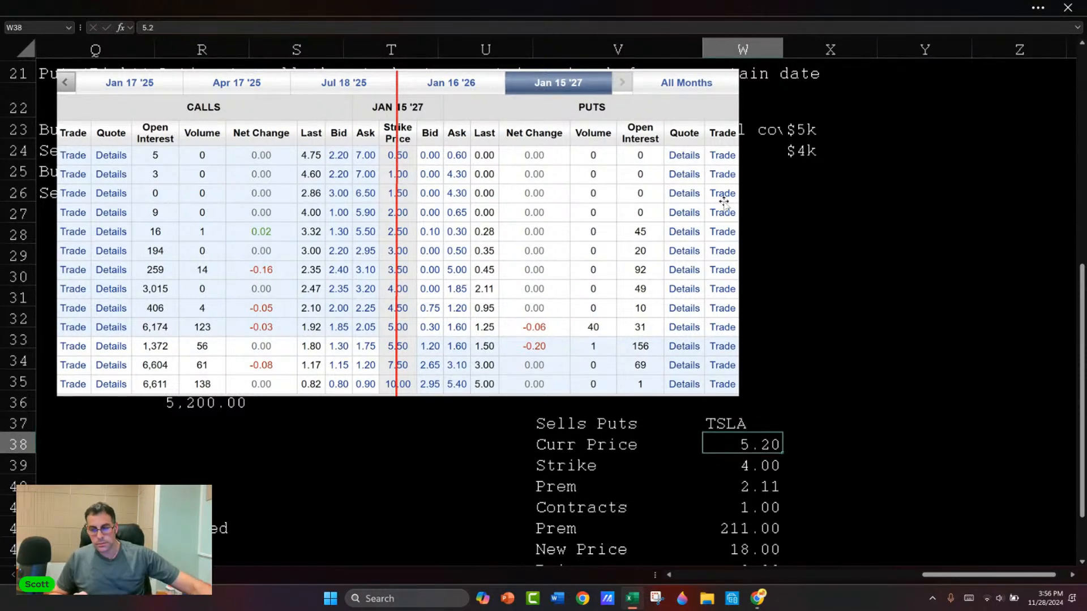
Step: Right-align the TSLA ticker and set the Curr Price below it to 333
{"action": "key", "text": "Up"}
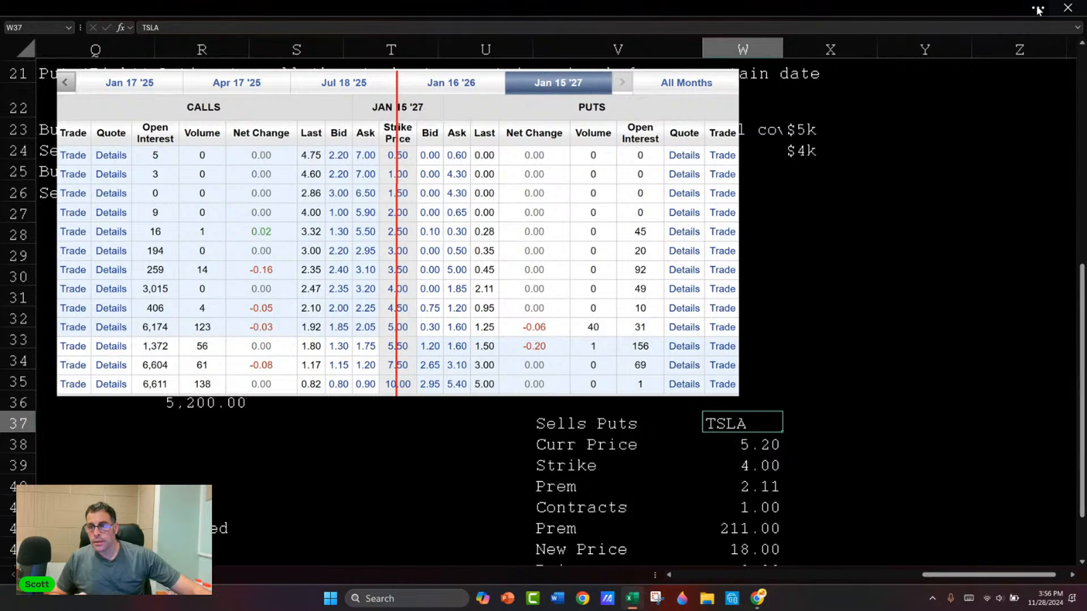
{"action": "left_click", "coordinate": [419, 8]}
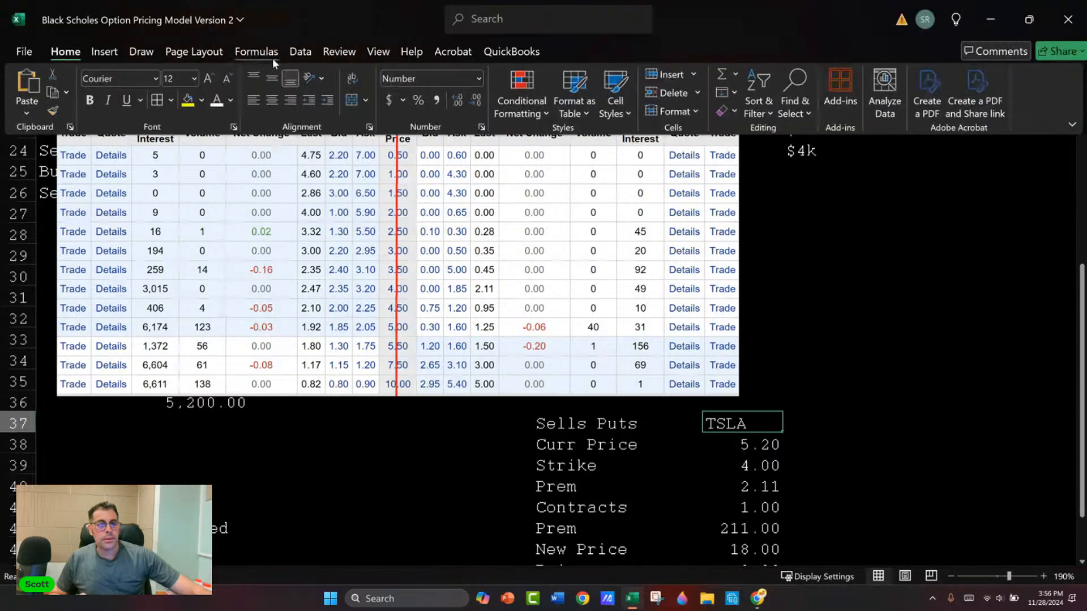
{"action": "left_click", "coordinate": [295, 97]}
{"action": "left_click", "coordinate": [748, 455]}
{"action": "type", "text": "333"}
{"action": "key", "text": "Return"}
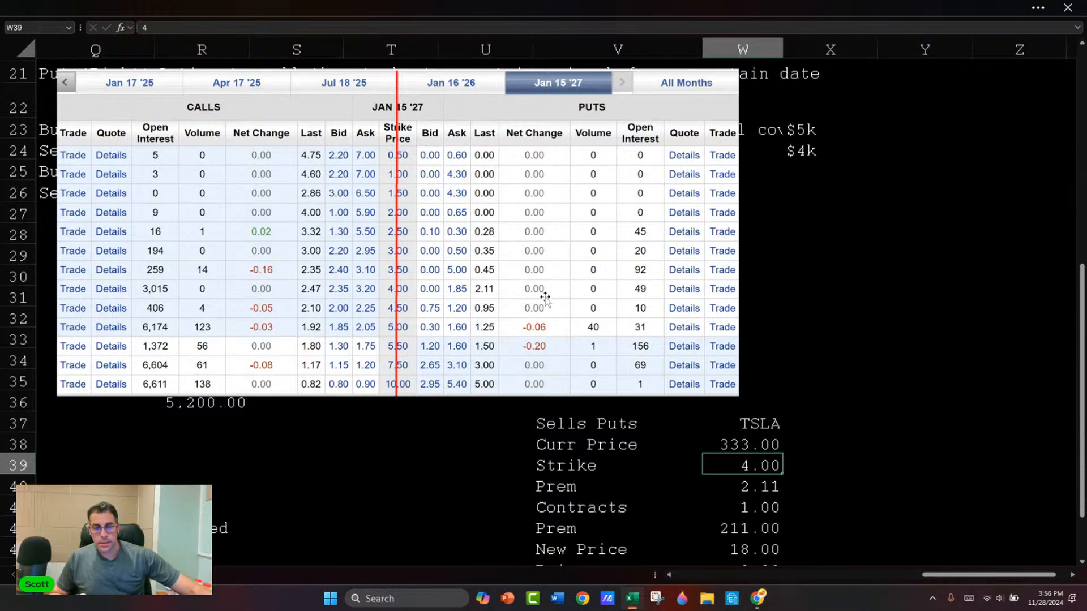
Step: Paste the snipped TSLA puts table over the old option chain picture and scale it down
{"action": "scroll", "coordinate": [566, 300], "scroll_direction": "down", "scroll_amount": 3}
{"action": "left_click", "coordinate": [323, 299]}
{"action": "key", "text": "ctrl+v"}
{"action": "left_click_drag", "start_coordinate": [432, 357], "coordinate": [244, 138]}
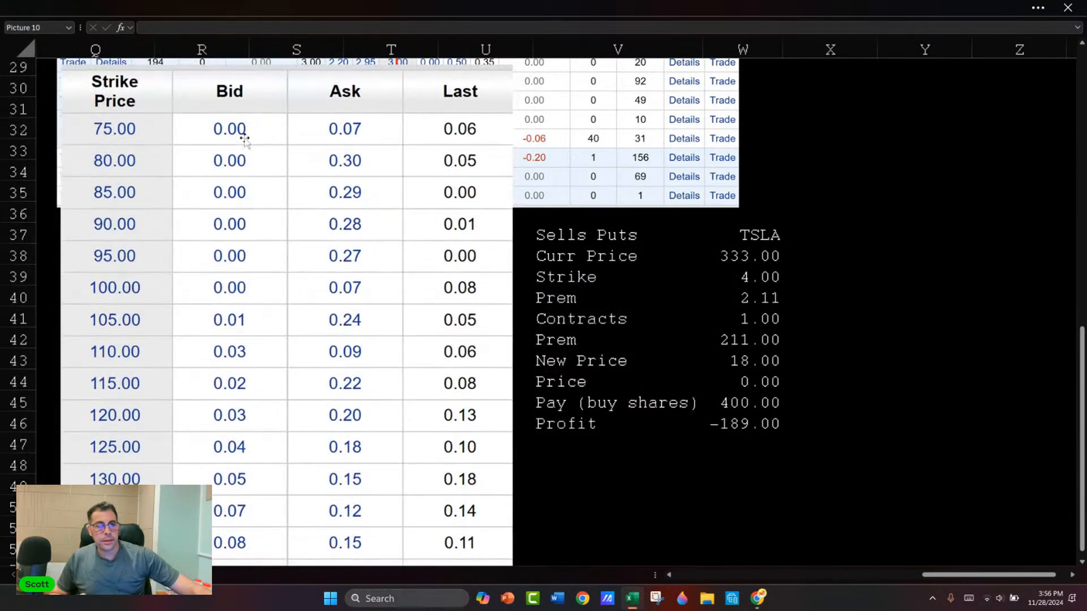
{"action": "left_click_drag", "start_coordinate": [61, 68], "coordinate": [255, 315]}
{"action": "left_click_drag", "start_coordinate": [330, 351], "coordinate": [266, 250]}
Step: Delete the old GRAB option chain picture and place the TSLA puts picture over columns R to T, beginning at row 30
{"action": "left_click_drag", "start_coordinate": [326, 198], "coordinate": [326, 195]}
{"action": "key", "text": "Delete"}
{"action": "left_click_drag", "start_coordinate": [307, 276], "coordinate": [310, 146]}
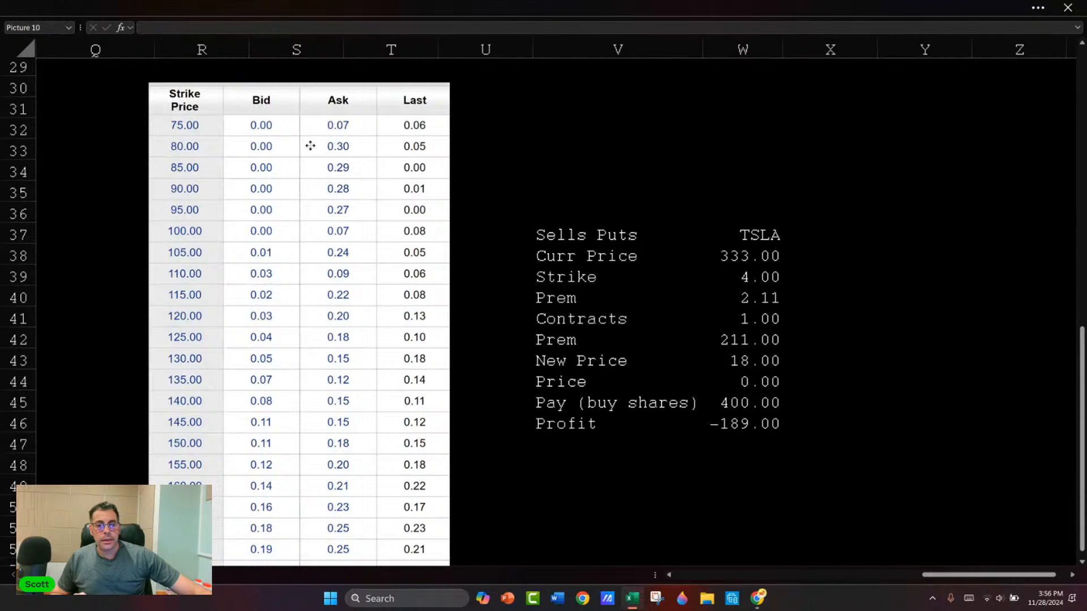
{"action": "left_click_drag", "start_coordinate": [310, 146], "coordinate": [316, 141]}
{"action": "key", "text": "Escape"}
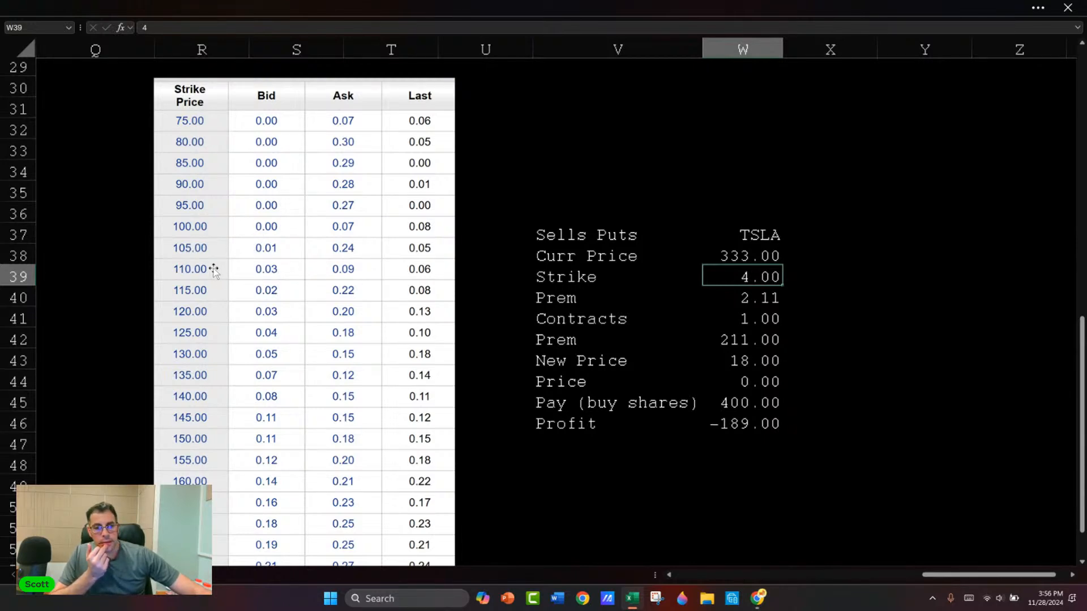
Step: Set the Strike in W39 to 110 and widen column W enough to show the Pay and Profit amounts
{"action": "type", "text": "110"}
{"action": "key", "text": "Return"}
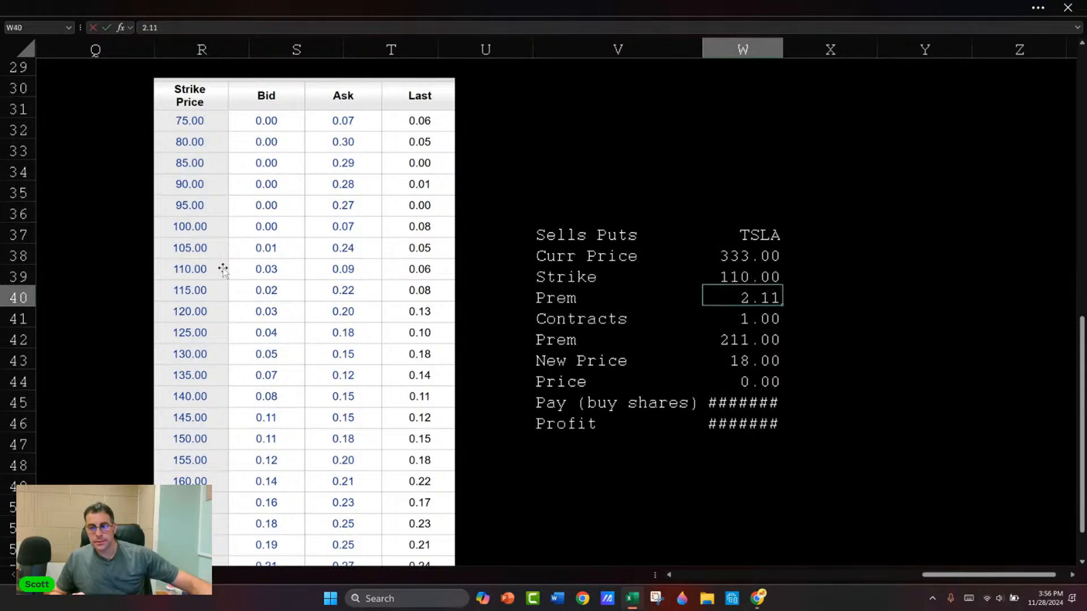
{"action": "left_click_drag", "start_coordinate": [784, 49], "coordinate": [792, 43]}
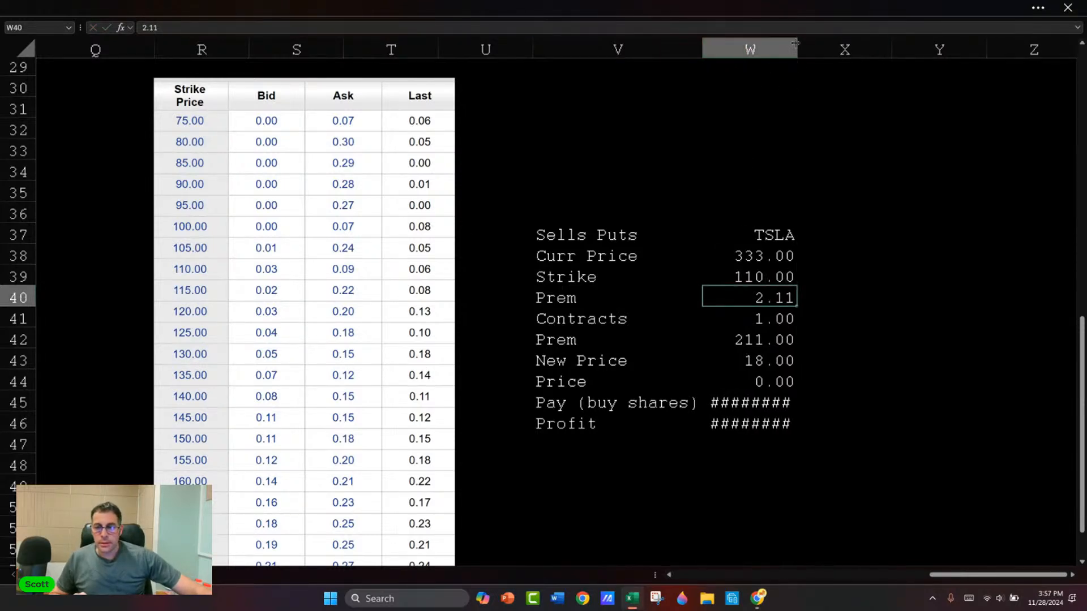
{"action": "left_click_drag", "start_coordinate": [795, 43], "coordinate": [810, 43]}
{"action": "key", "text": "Return"}
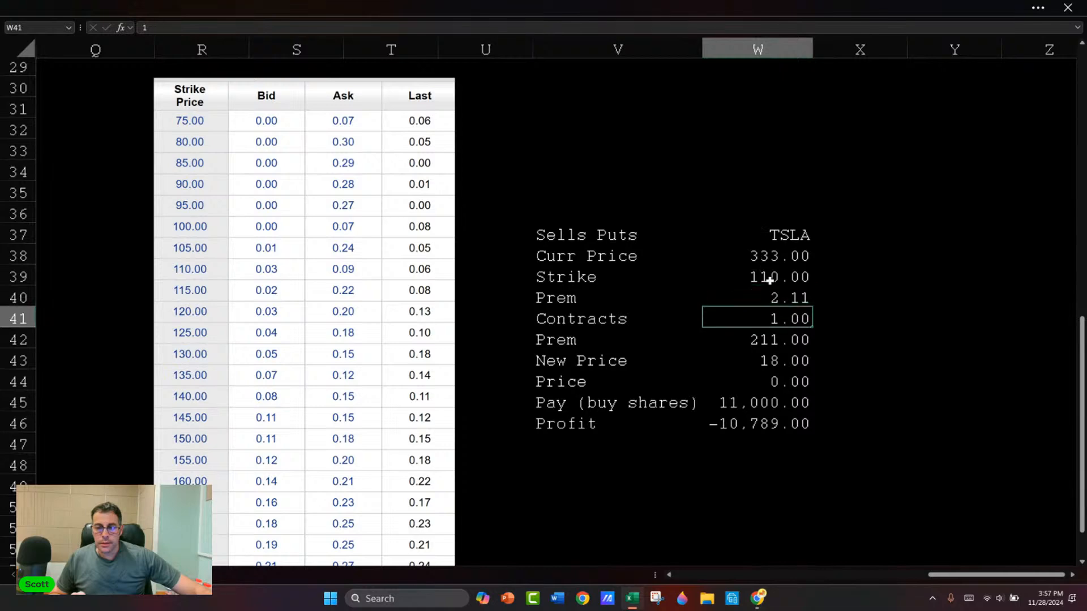
Step: Set the per-share Prem in W40 to 0.06 and inspect the total Prem formula in W42
{"action": "left_click", "coordinate": [768, 277]}
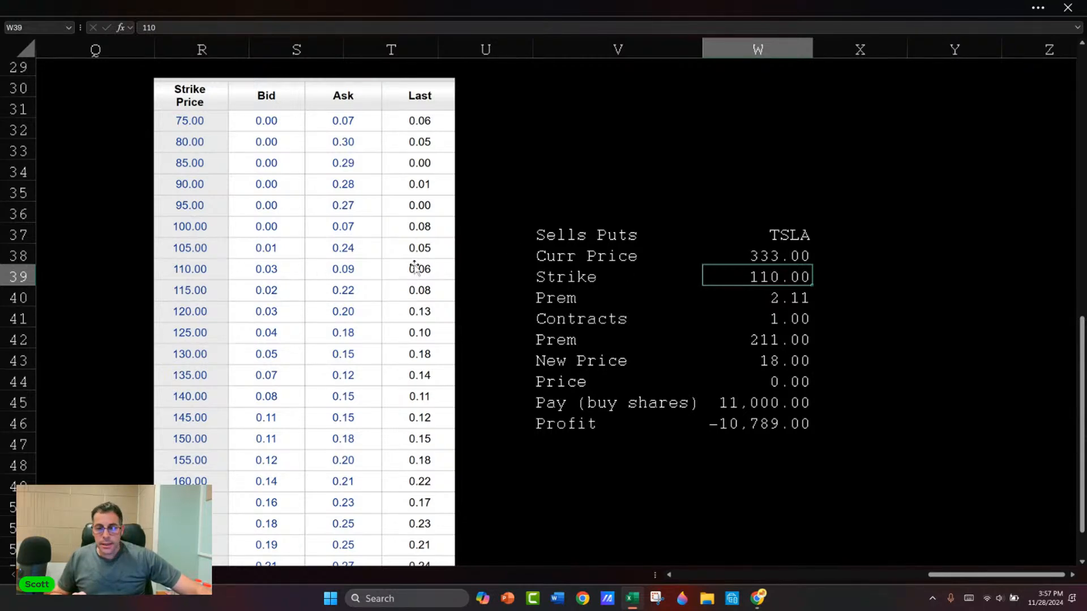
{"action": "key", "text": "Down"}
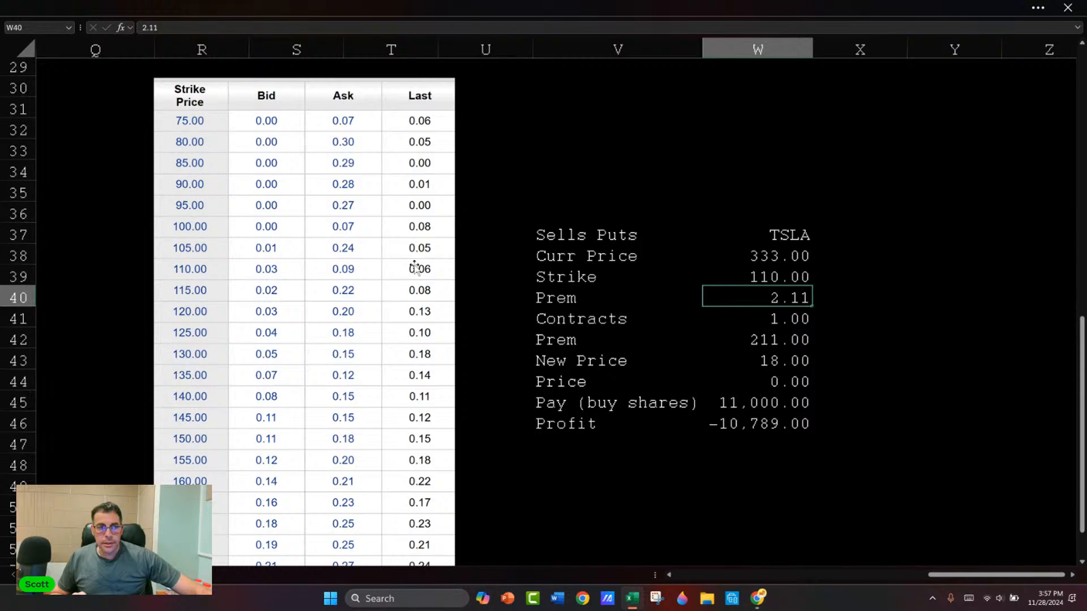
{"action": "type", "text": "0.06"}
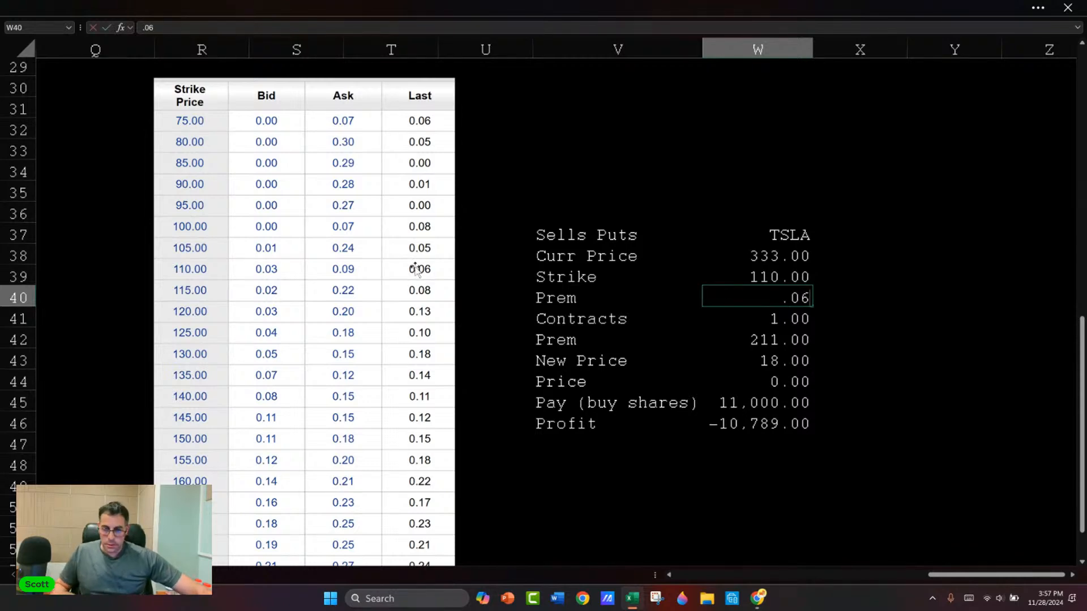
{"action": "key", "text": "Return"}
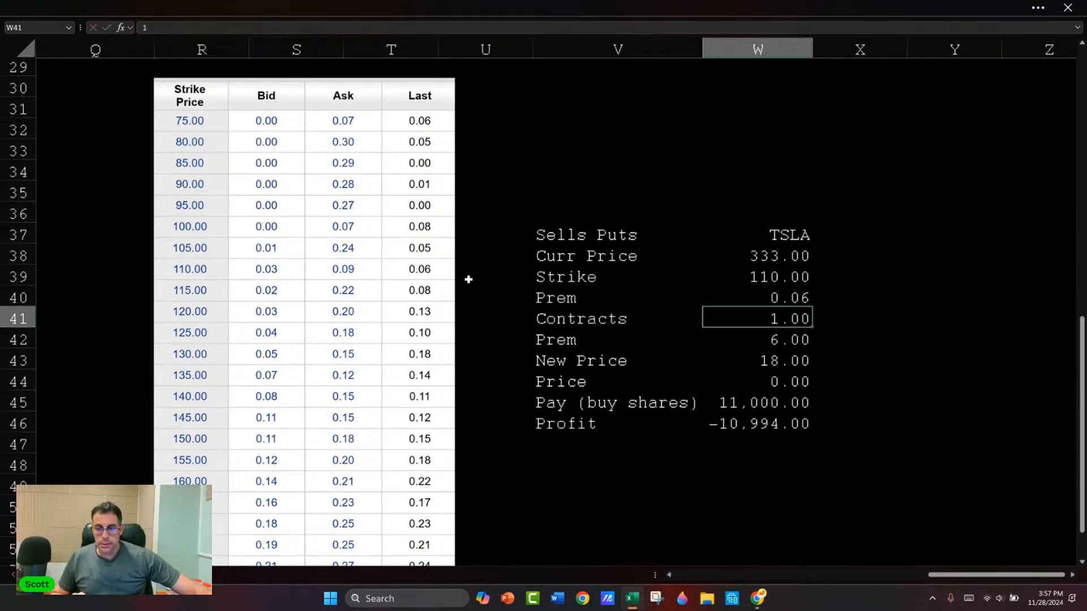
{"action": "key", "text": "Down"}
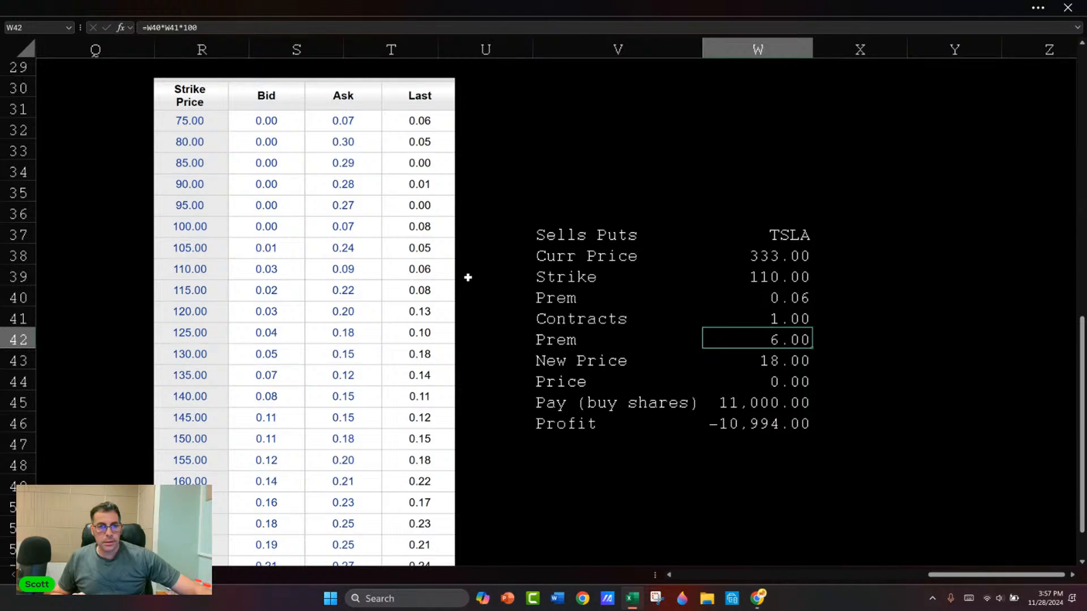
{"action": "key", "text": "F2"}
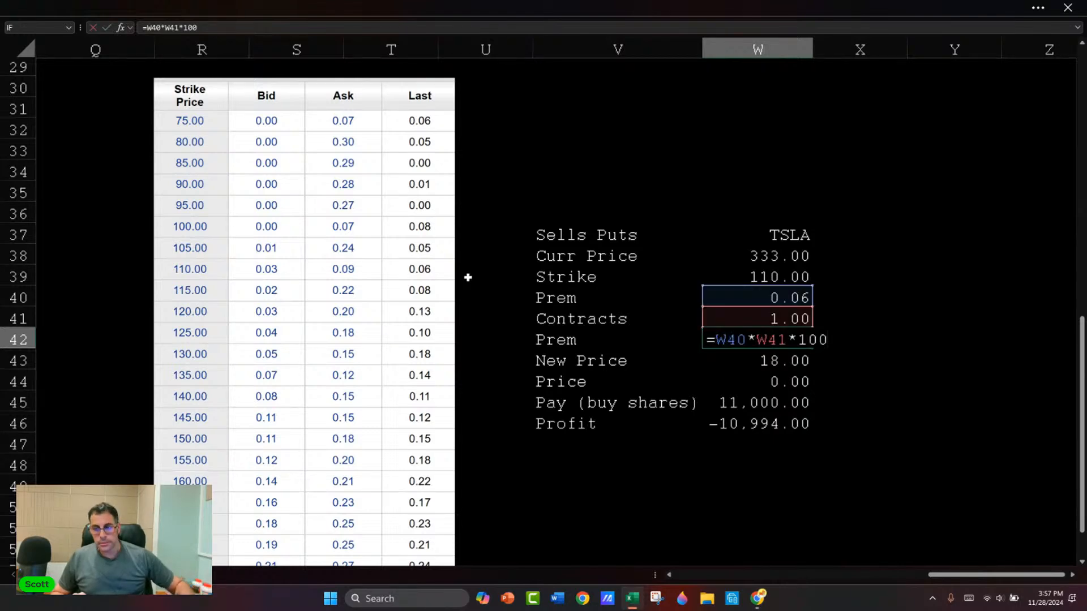
{"action": "key", "text": "Escape"}
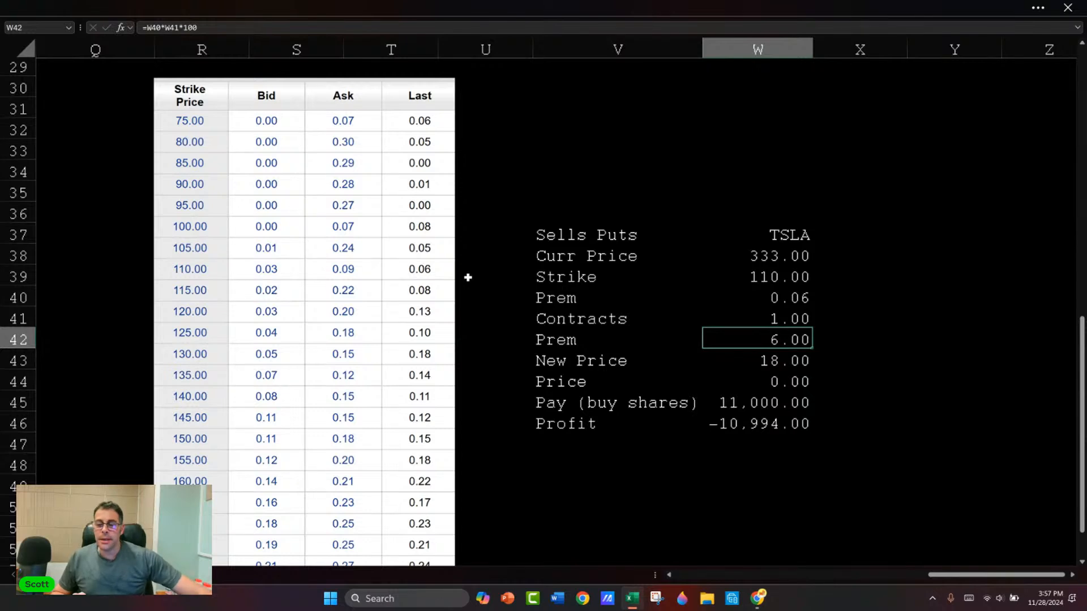
Step: Try a New Price of 200 while checking the Pay (buy shares) formula in W45, and undo the entry
{"action": "key", "text": "Down"}
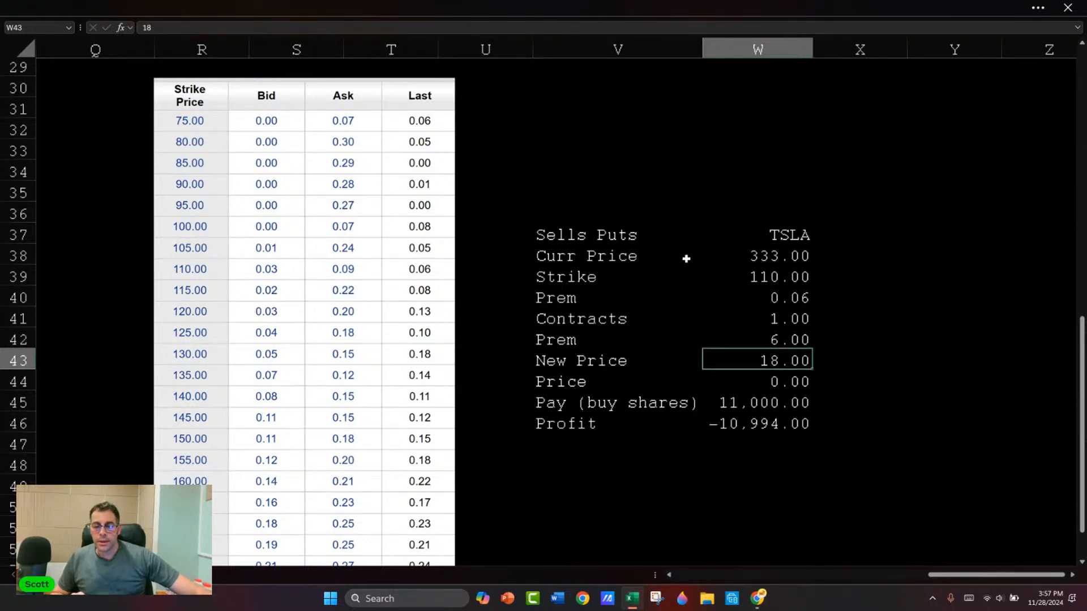
{"action": "type", "text": "200"}
{"action": "key", "text": "Return"}
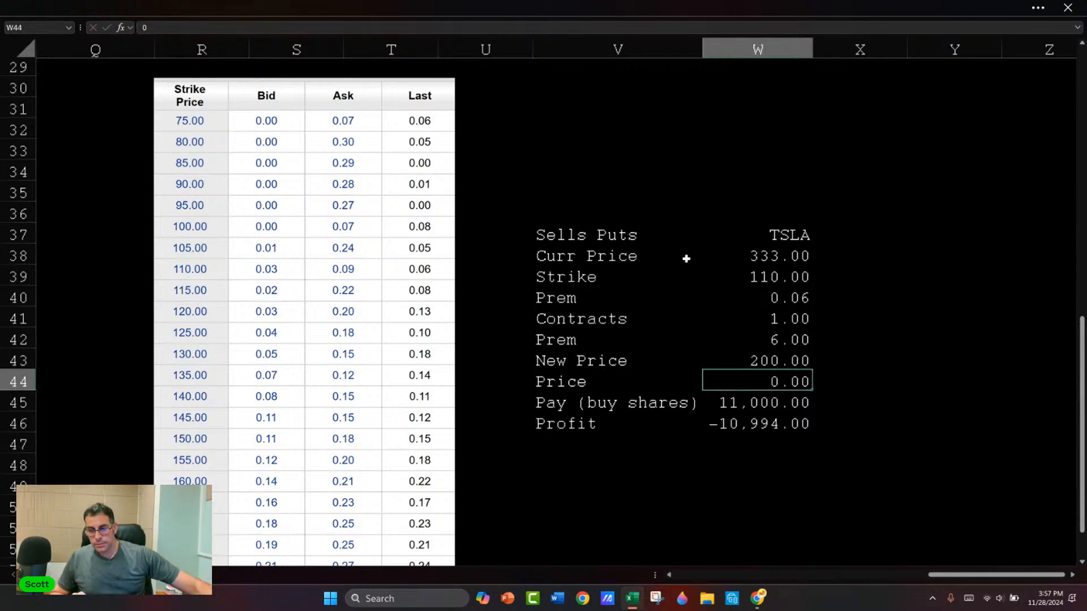
{"action": "left_click", "coordinate": [786, 394]}
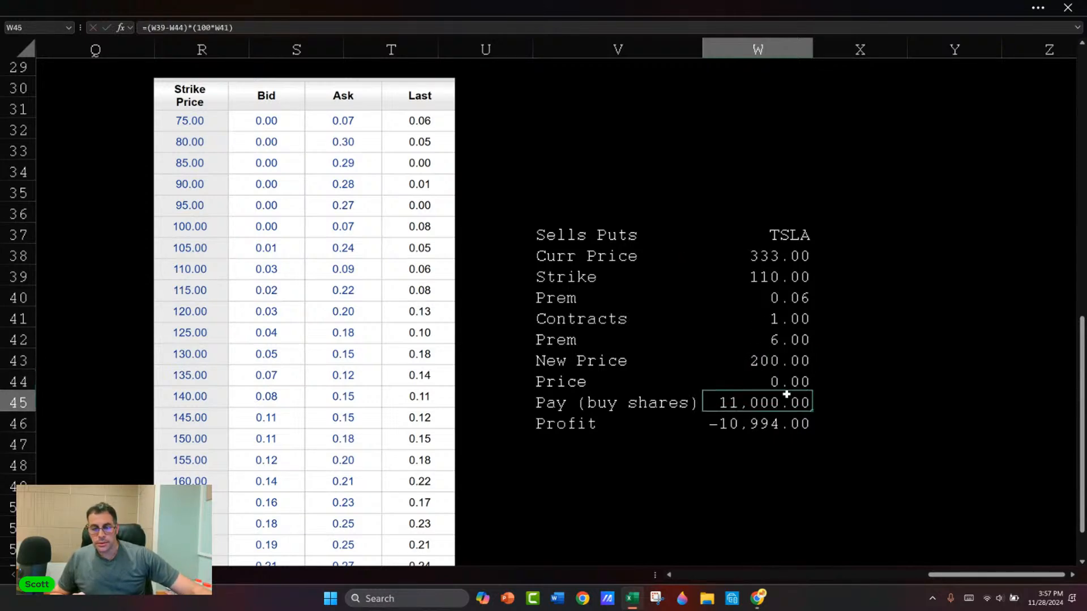
{"action": "key", "text": "F2"}
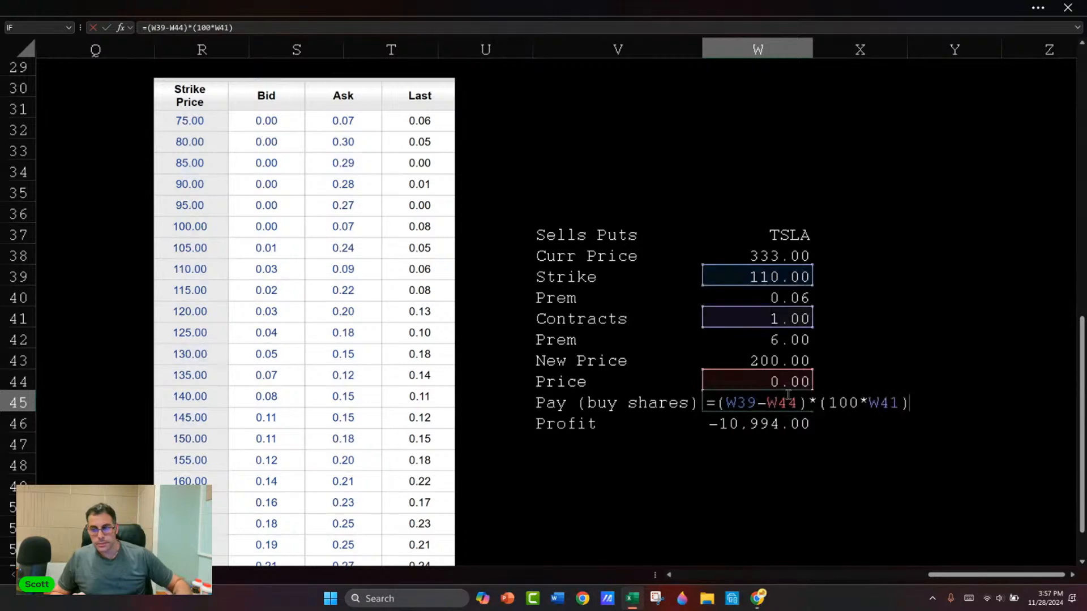
{"action": "key", "text": "Escape"}
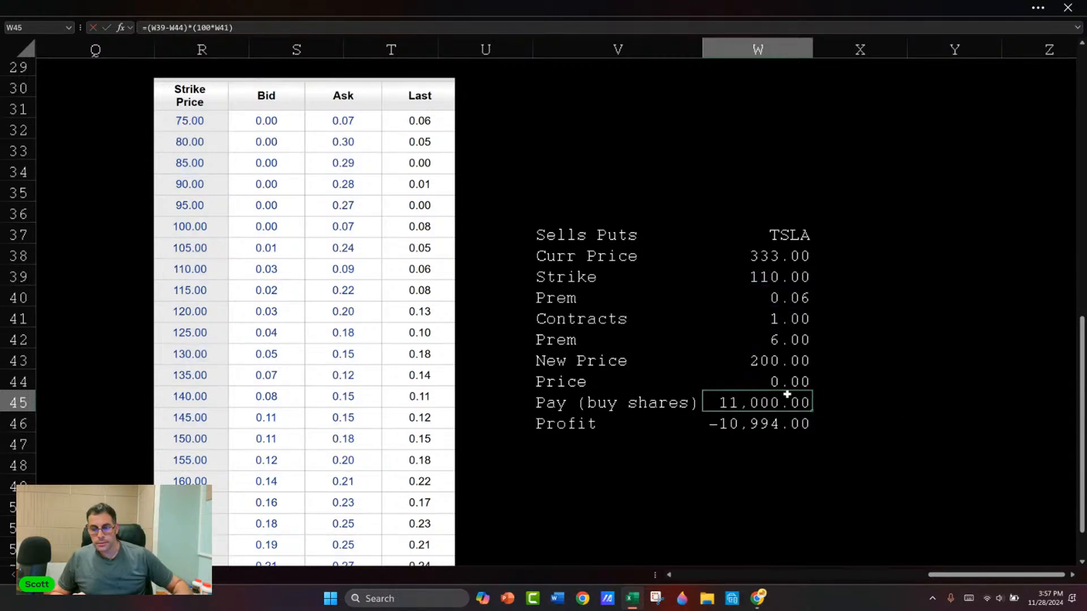
{"action": "key", "text": "ctrl+z"}
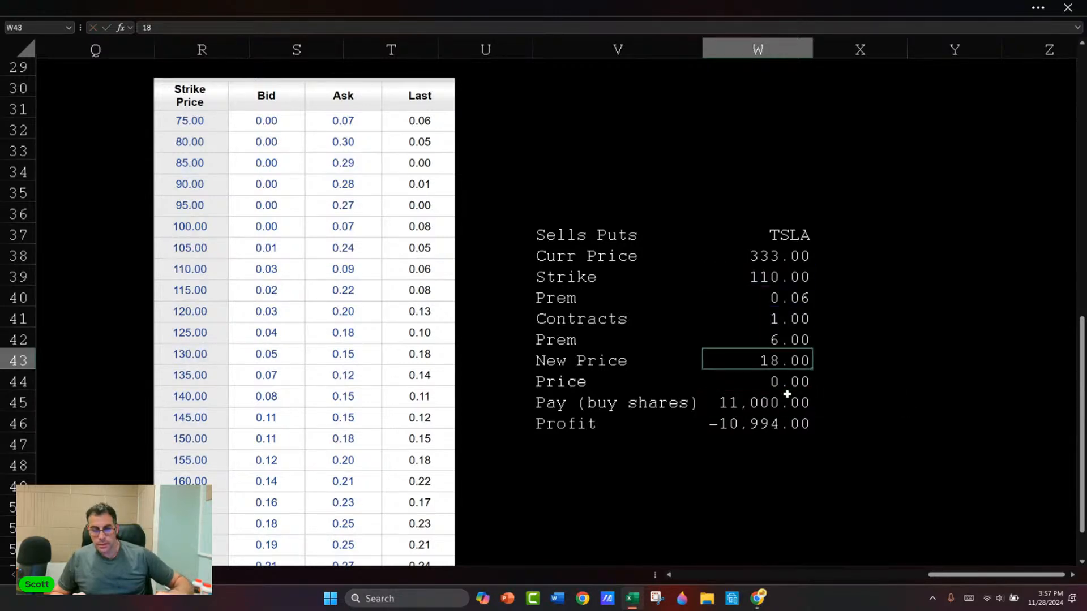
Step: Move the Price, Pay (buy shares) and Profit rows in V44:W47 up one row, replacing the New Price row
{"action": "key", "text": "Down"}
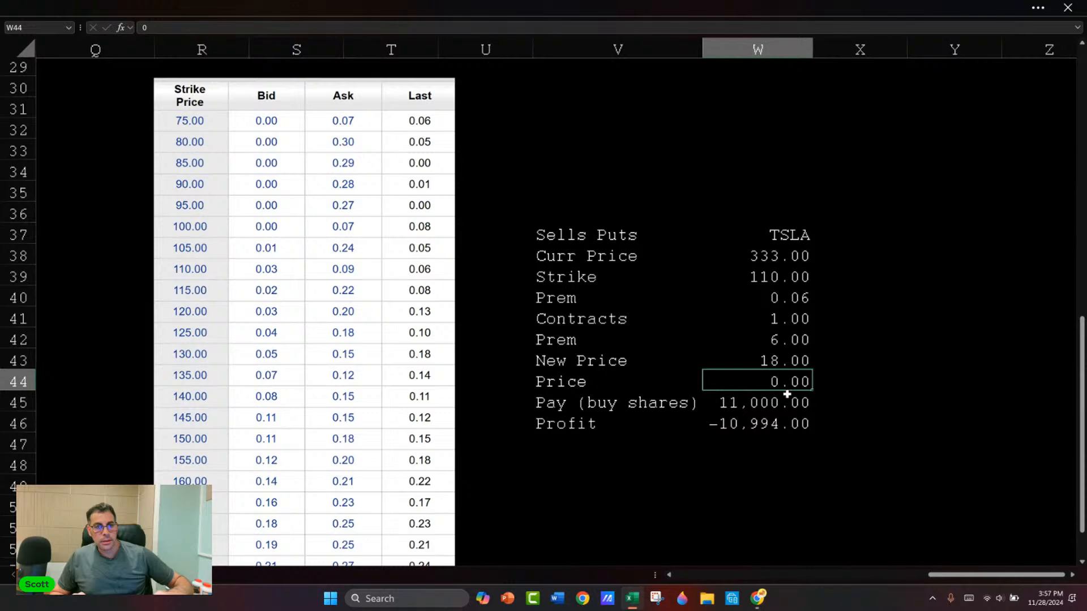
{"action": "key", "text": "Up"}
{"action": "key", "text": "Left"}
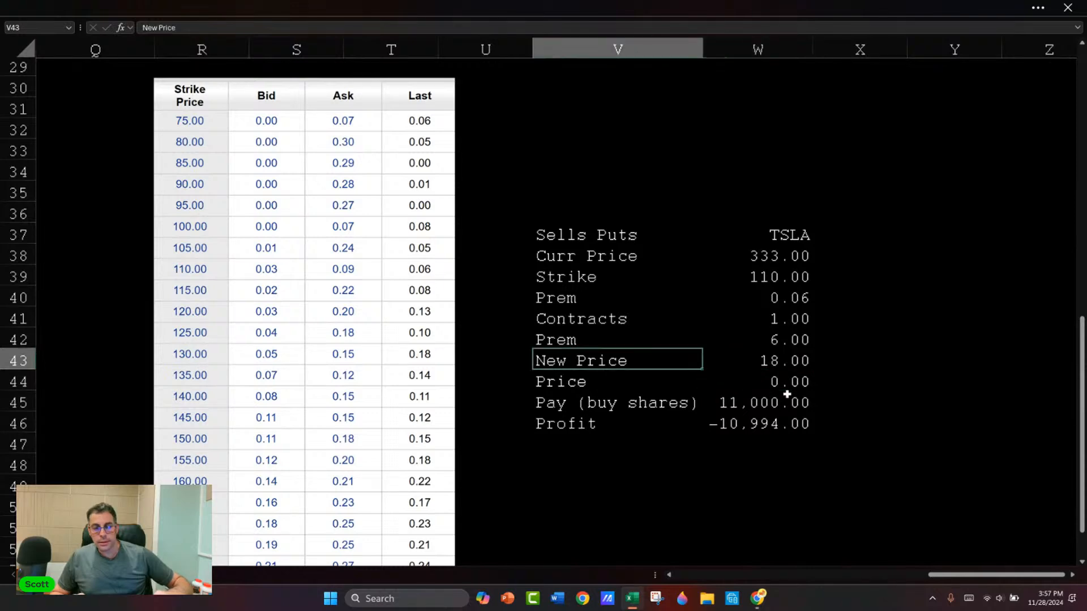
{"action": "key", "text": "Down"}
{"action": "key", "text": "shift+Right"}
{"action": "key", "text": "shift+Down"}
{"action": "key", "text": "shift+Down"}
{"action": "key", "text": "shift+Down"}
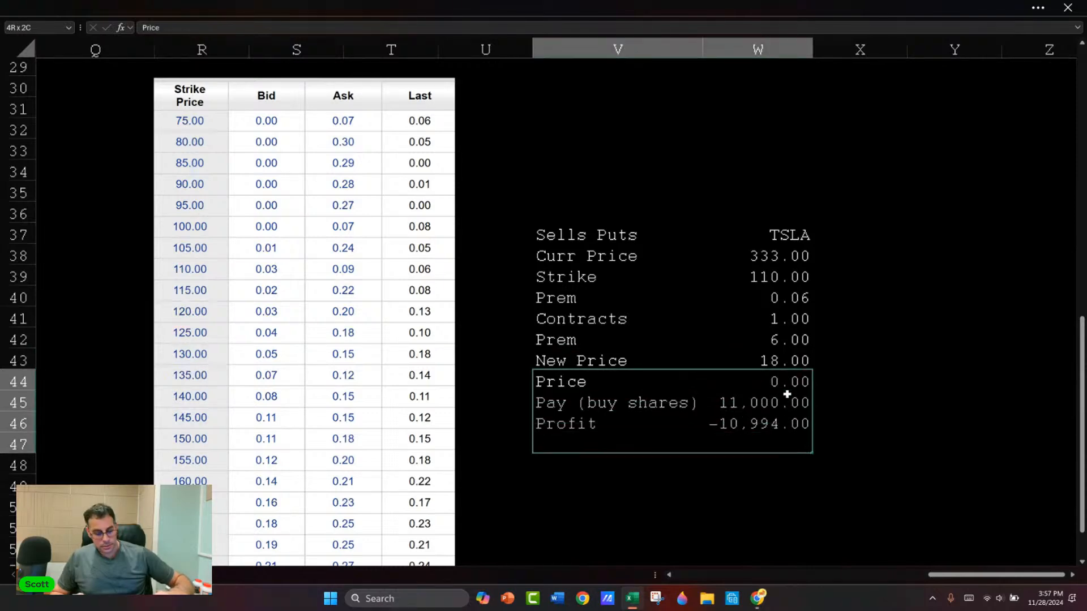
{"action": "key", "text": "ctrl+c"}
{"action": "key", "text": "Up"}
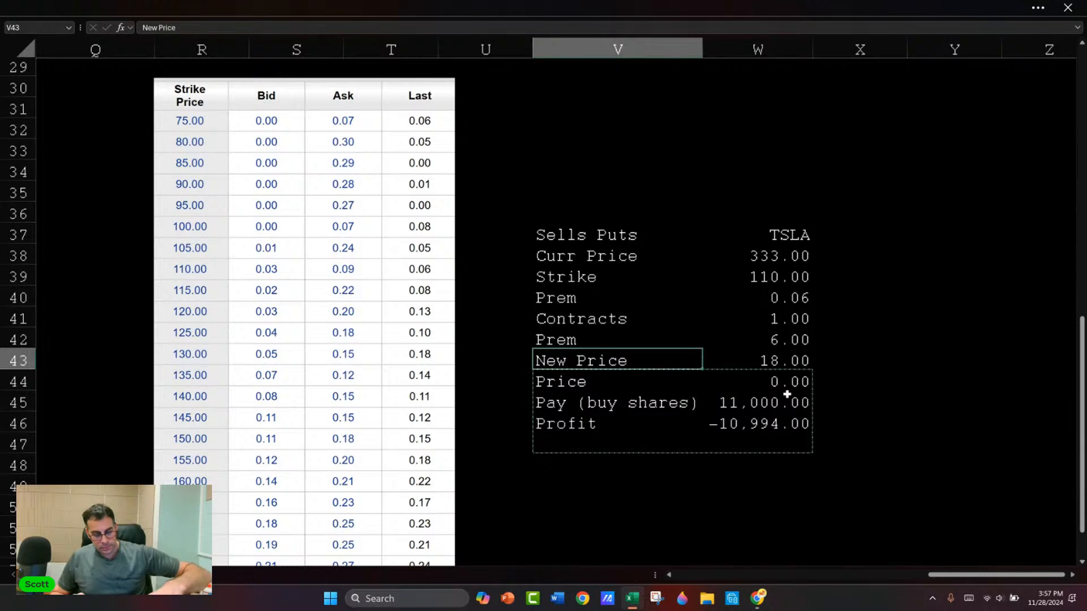
{"action": "key", "text": "ctrl+v"}
Step: Set the Price in W43 to 200 to recalculate the payout and profit
{"action": "key", "text": "Right"}
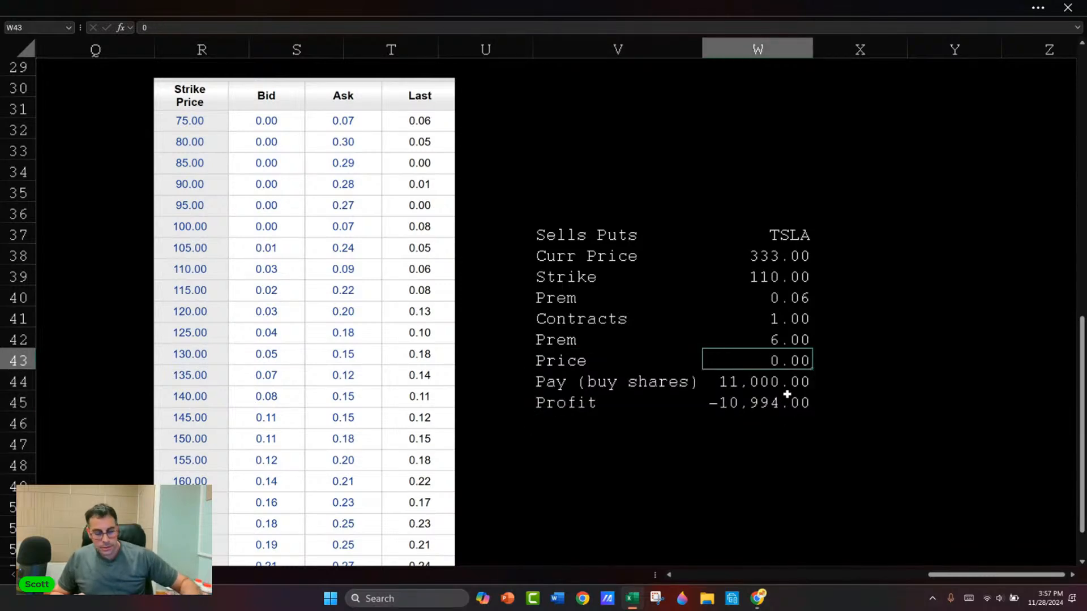
{"action": "key", "text": "Left"}
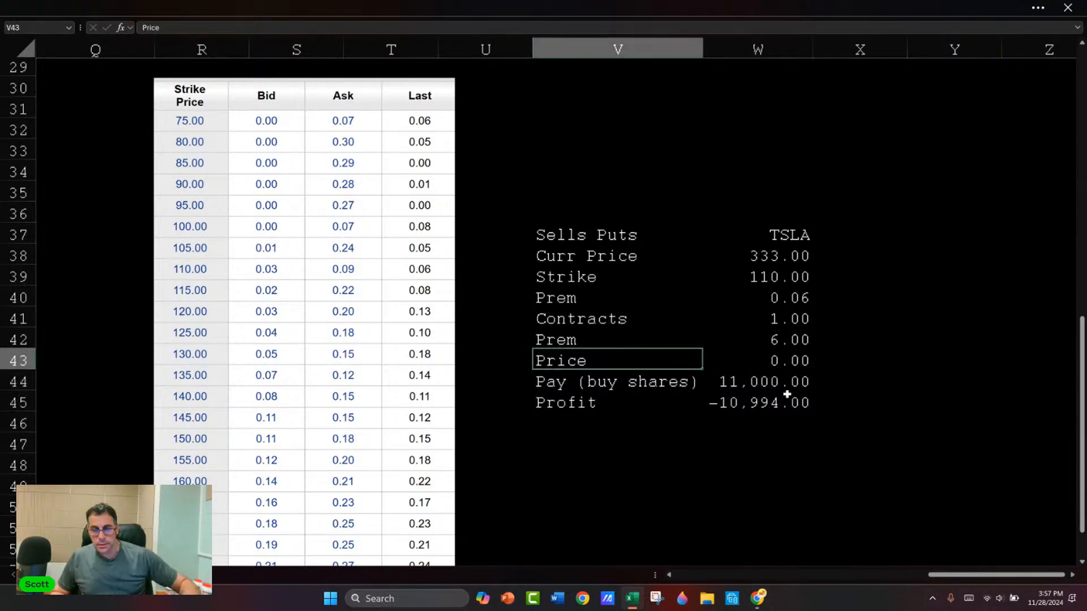
{"action": "key", "text": "Right"}
{"action": "type", "text": "0"}
{"action": "key", "text": "Return"}
{"action": "key", "text": "Up"}
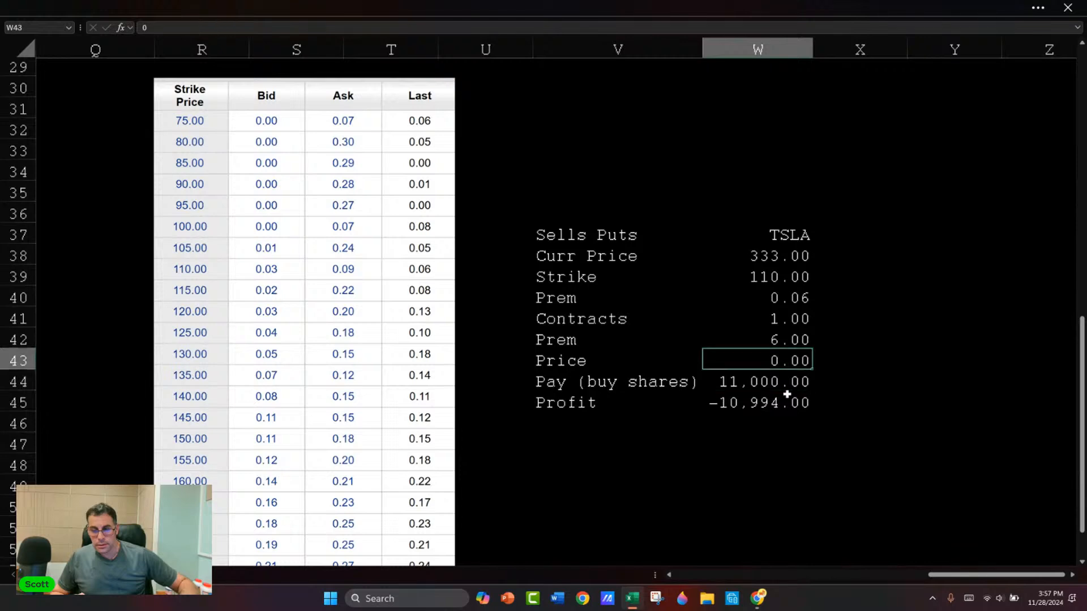
{"action": "type", "text": "200"}
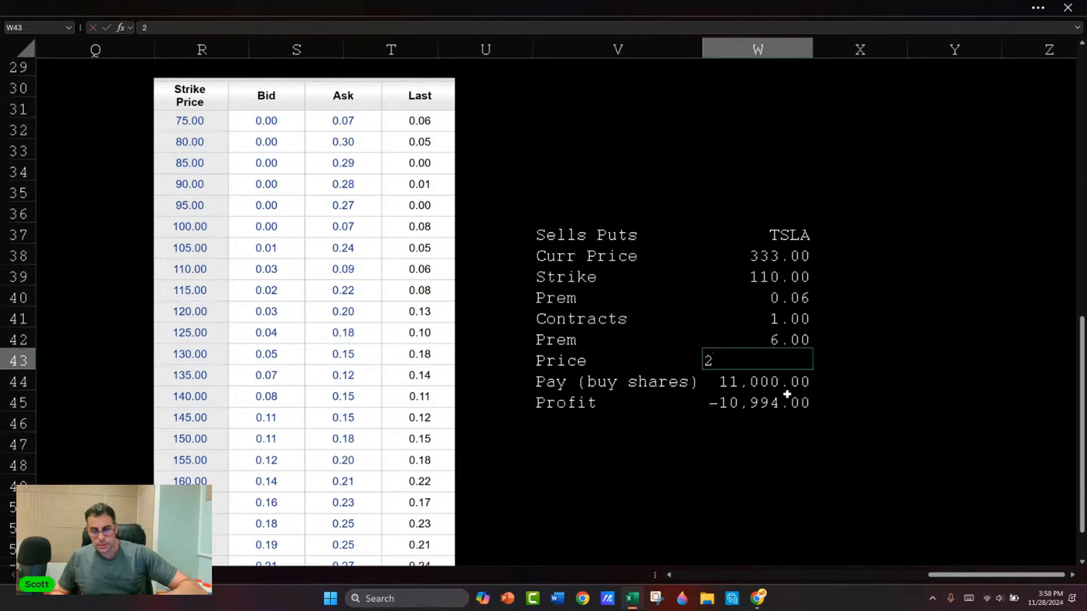
{"action": "key", "text": "Return"}
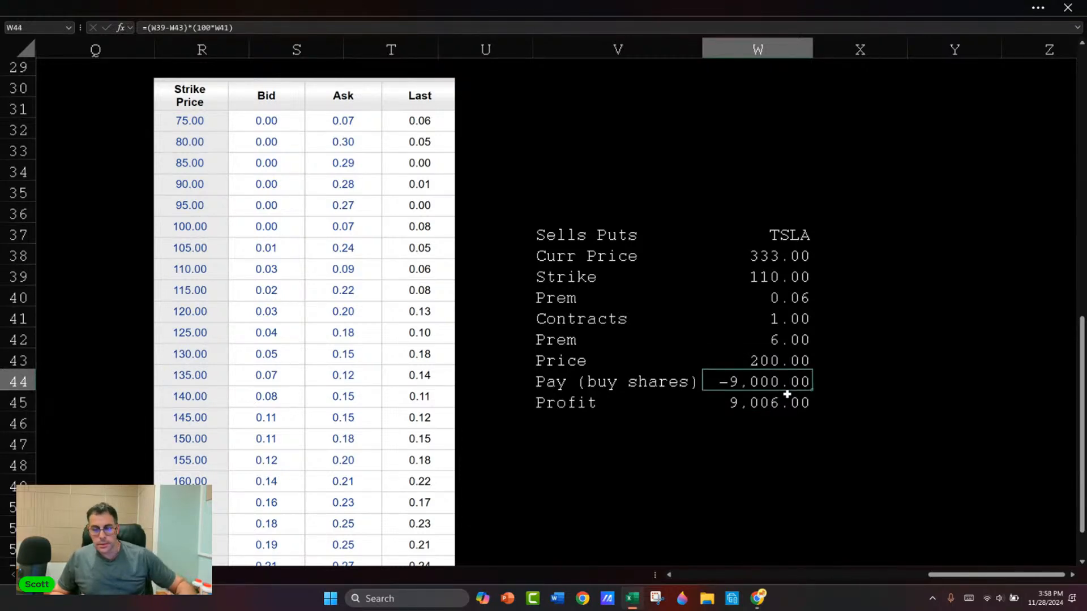
Step: Inspect the Pay (buy shares) formula in W44 and the Price in W43 that feeds it
{"action": "key", "text": "F2"}
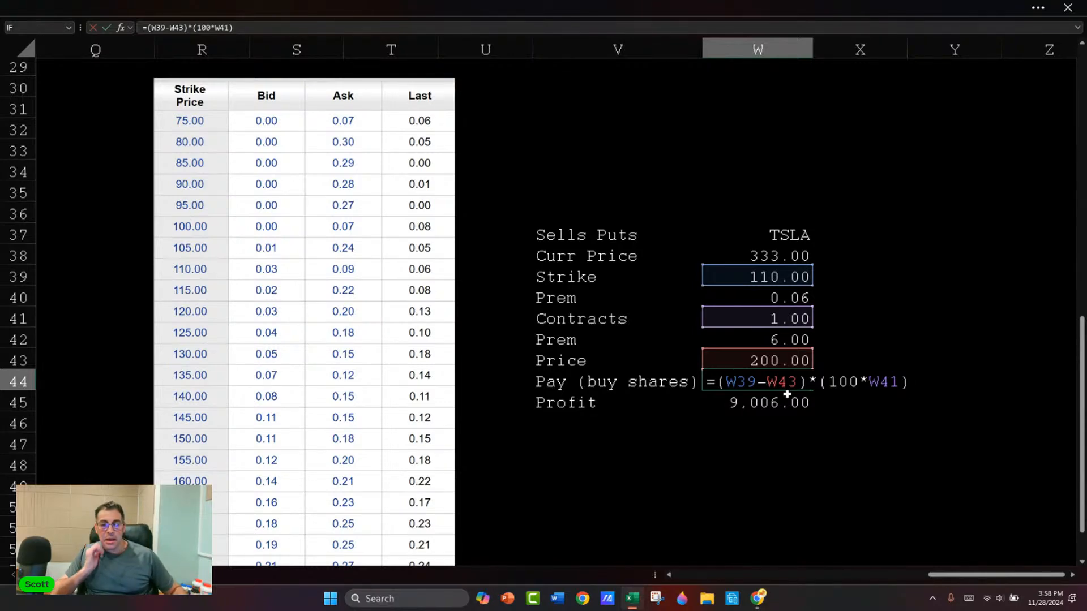
{"action": "key", "text": "ctrl+Return"}
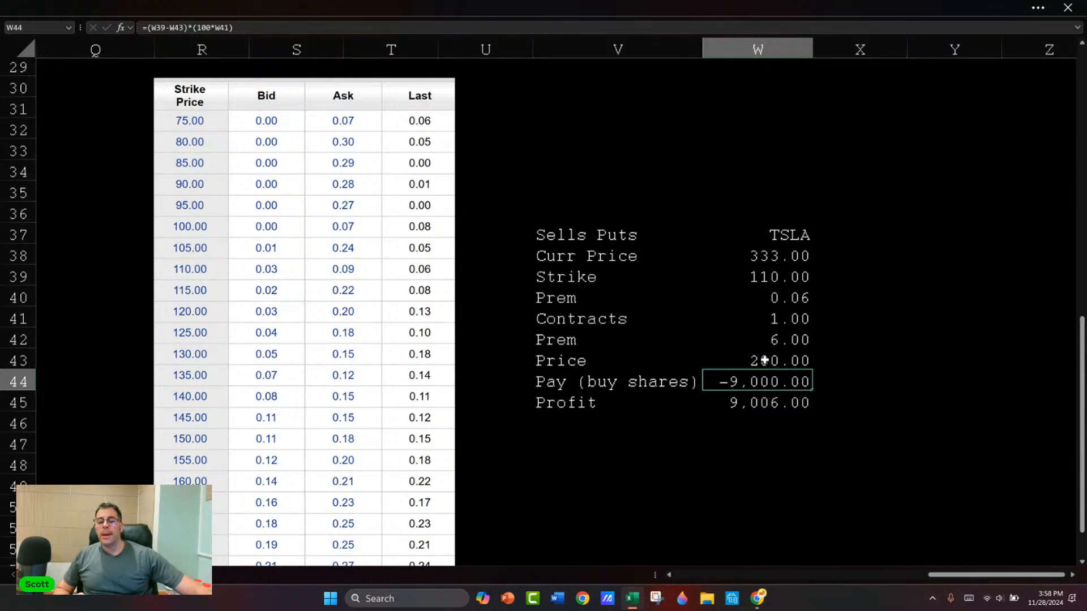
{"action": "left_click", "coordinate": [758, 358]}
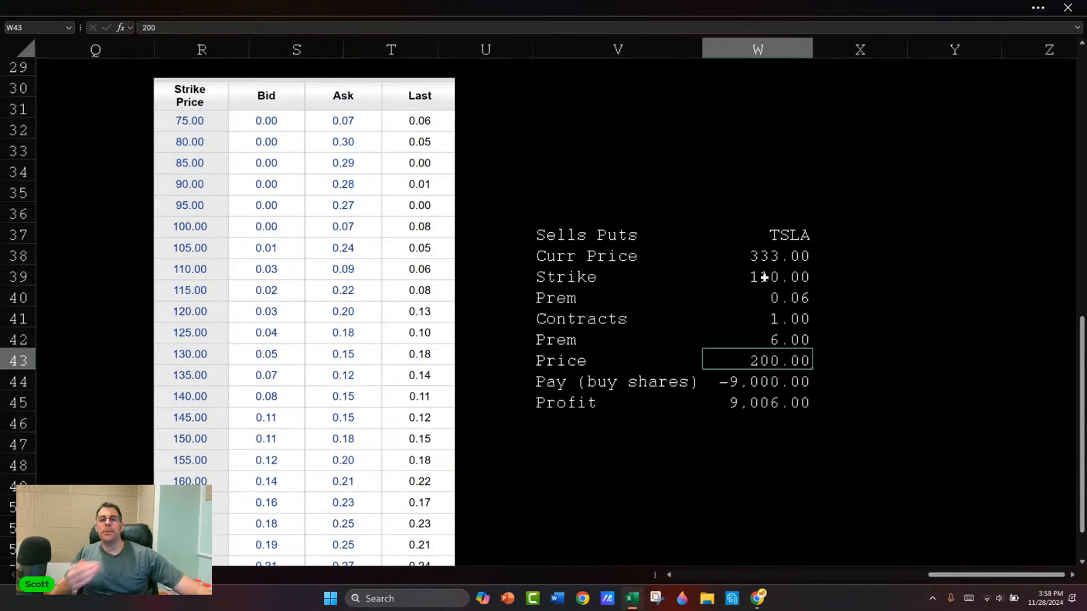
{"action": "left_click_drag", "start_coordinate": [736, 386], "coordinate": [747, 399]}
Step: Wrap the Pay (buy shares) formula in W44 in an IF that returns 0 when Price exceeds Strike: =IF(W43>W39,0,(W39-W43)*(100*W41))
{"action": "left_click", "coordinate": [748, 383]}
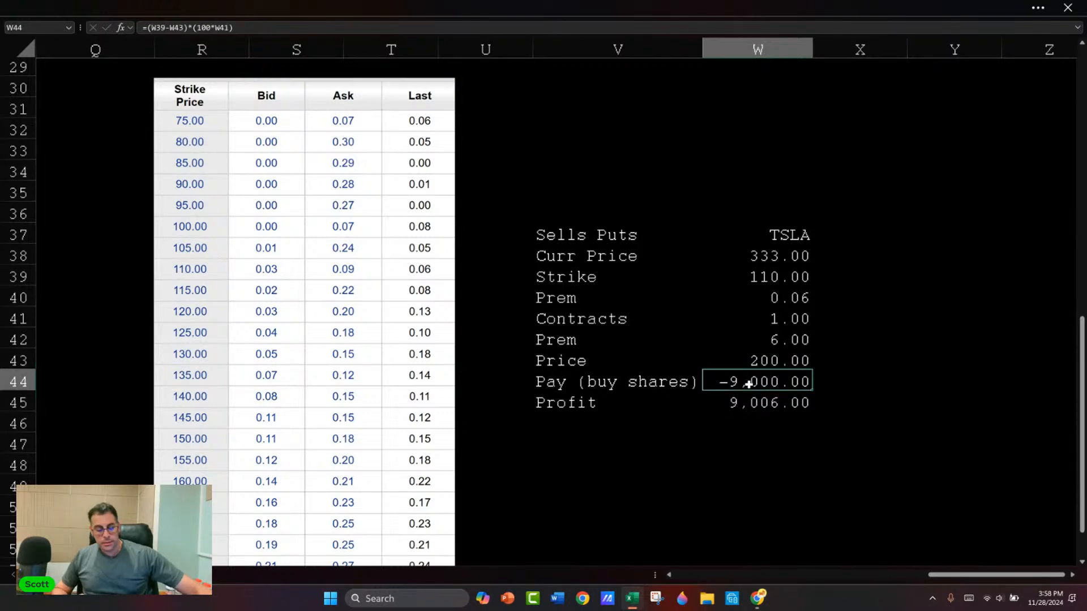
{"action": "double_click", "coordinate": [749, 384]}
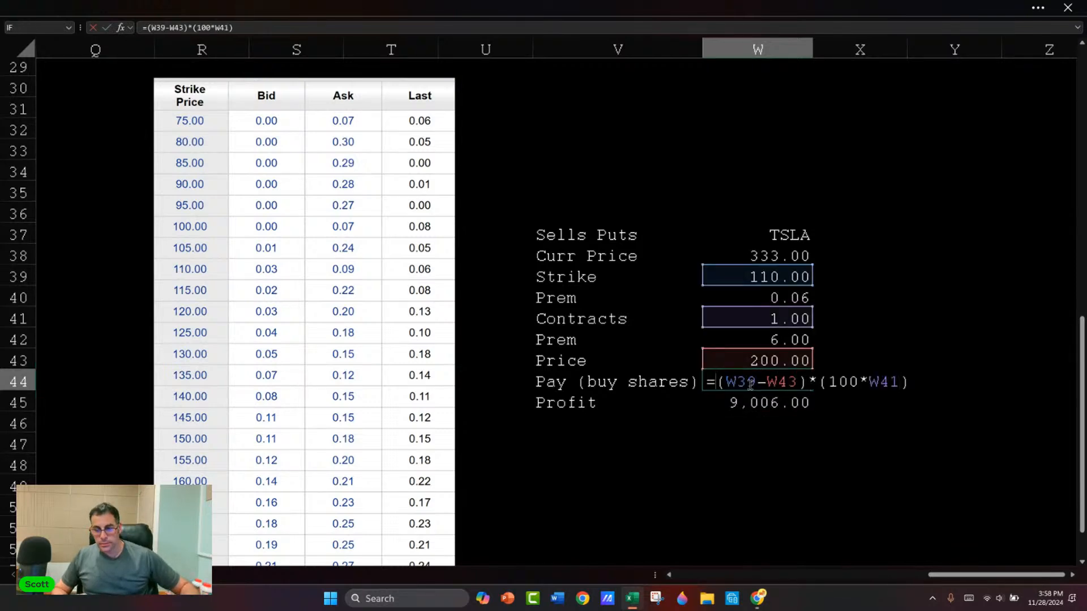
{"action": "type", "text": "if("}
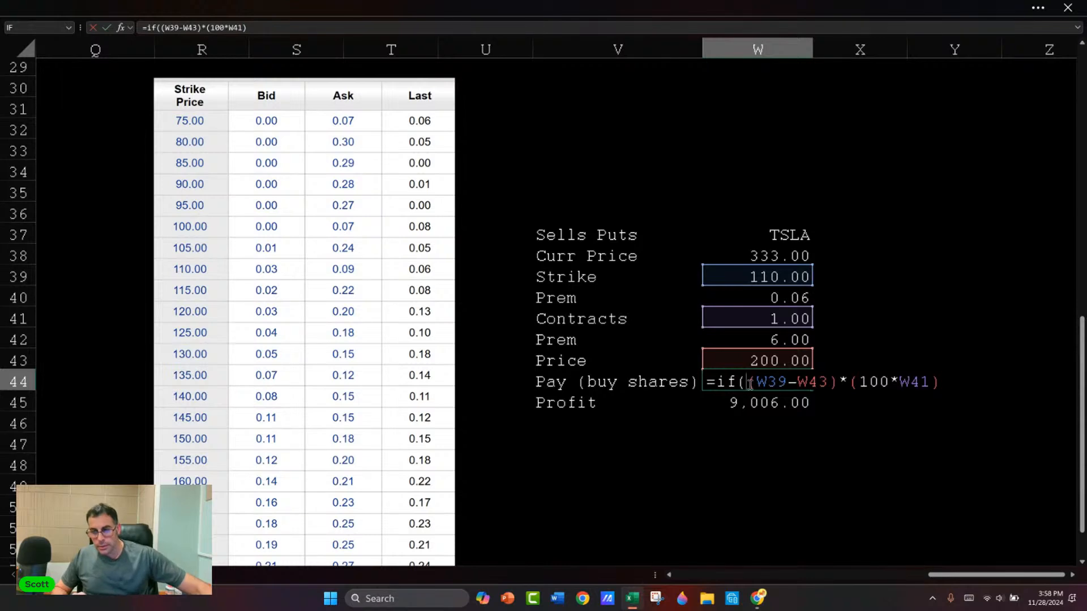
{"action": "left_click", "coordinate": [748, 359]}
{"action": "type", "text": ">"}
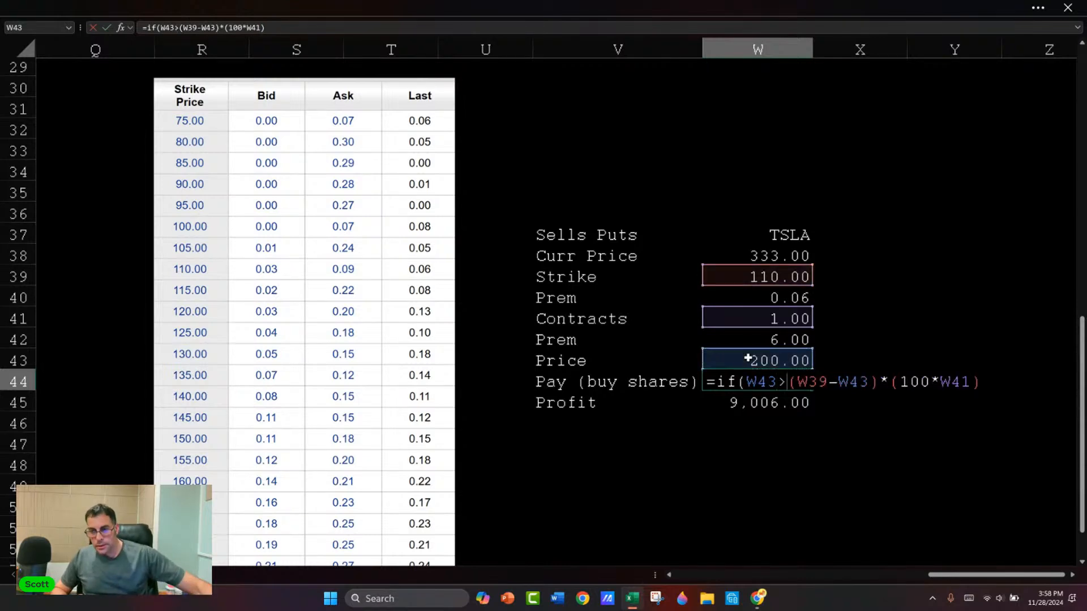
{"action": "left_click", "coordinate": [753, 277]}
{"action": "type", "text": ","}
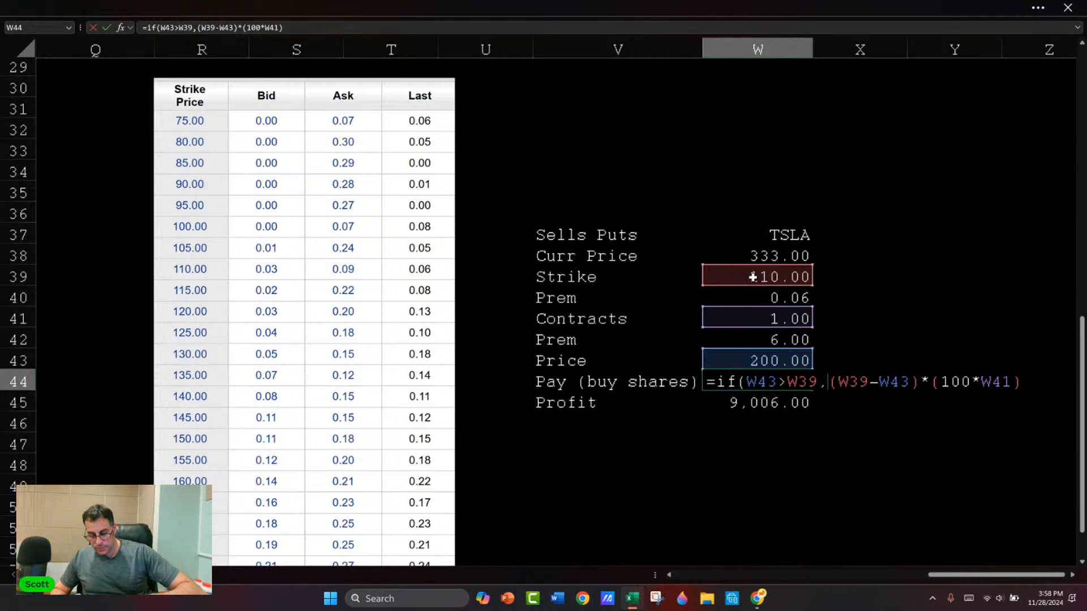
{"action": "type", "text": "0"}
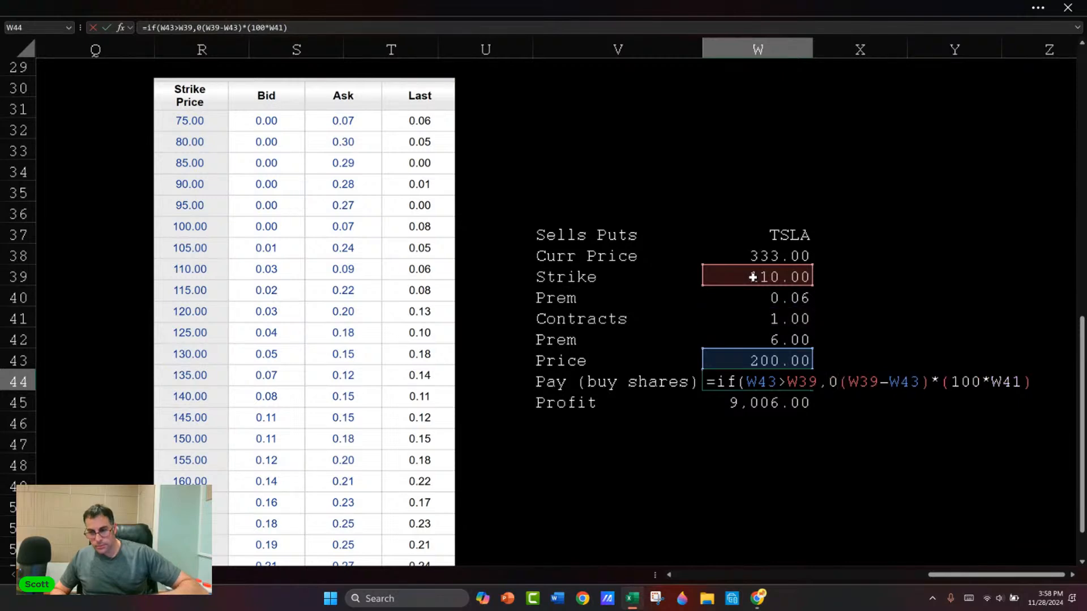
{"action": "type", "text": ","}
{"action": "key", "text": "Return"}
{"action": "key", "text": "Return"}
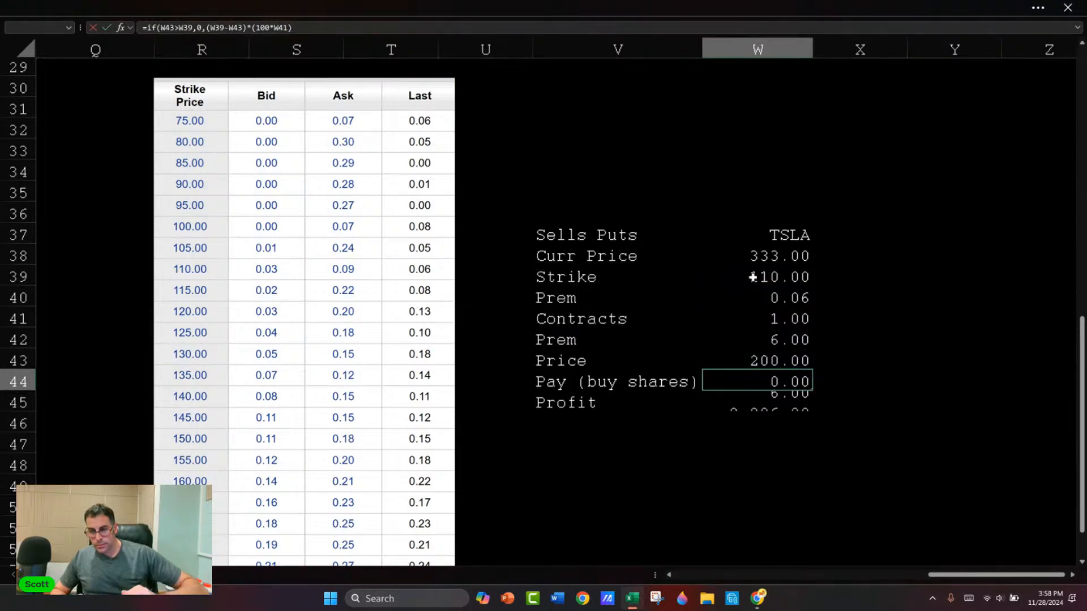
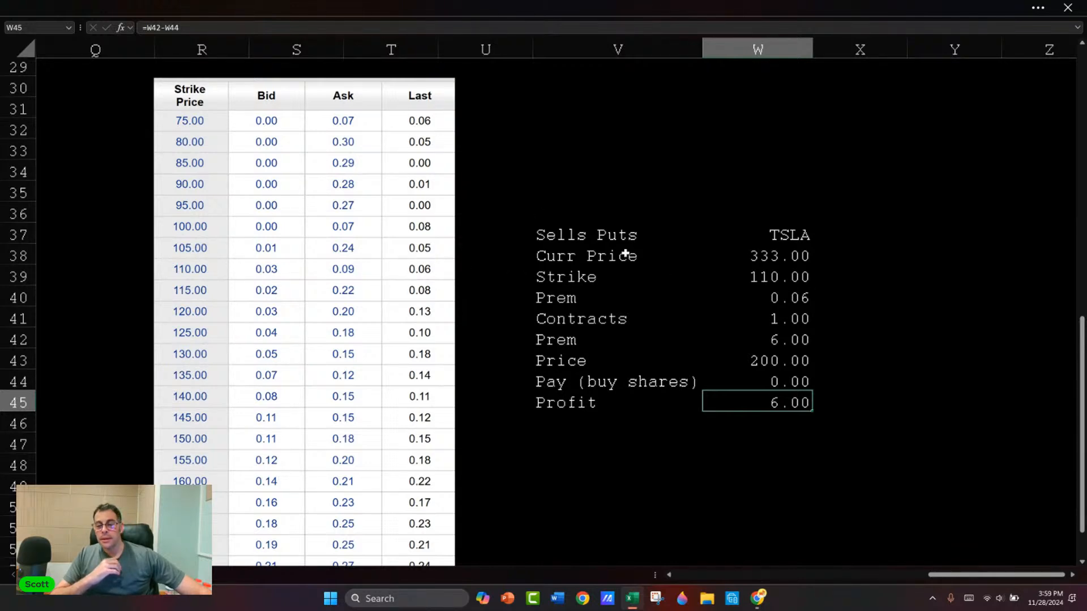
Step: Test the short-put loss by setting the Price in W43 to 100 and the Contracts in W41 to 50
{"action": "left_click", "coordinate": [774, 363]}
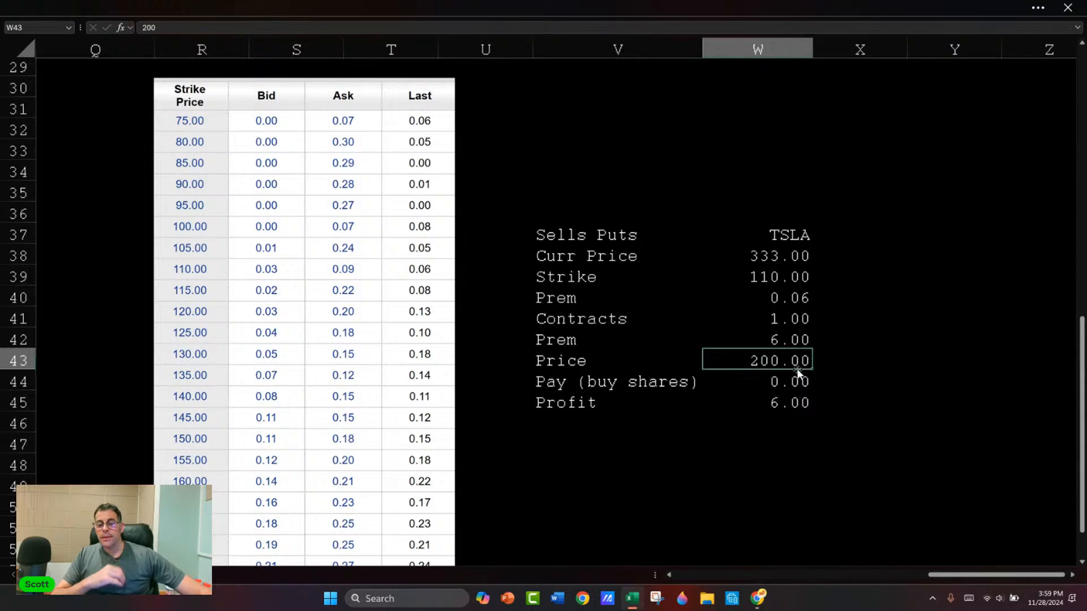
{"action": "type", "text": "100"}
{"action": "key", "text": "Return"}
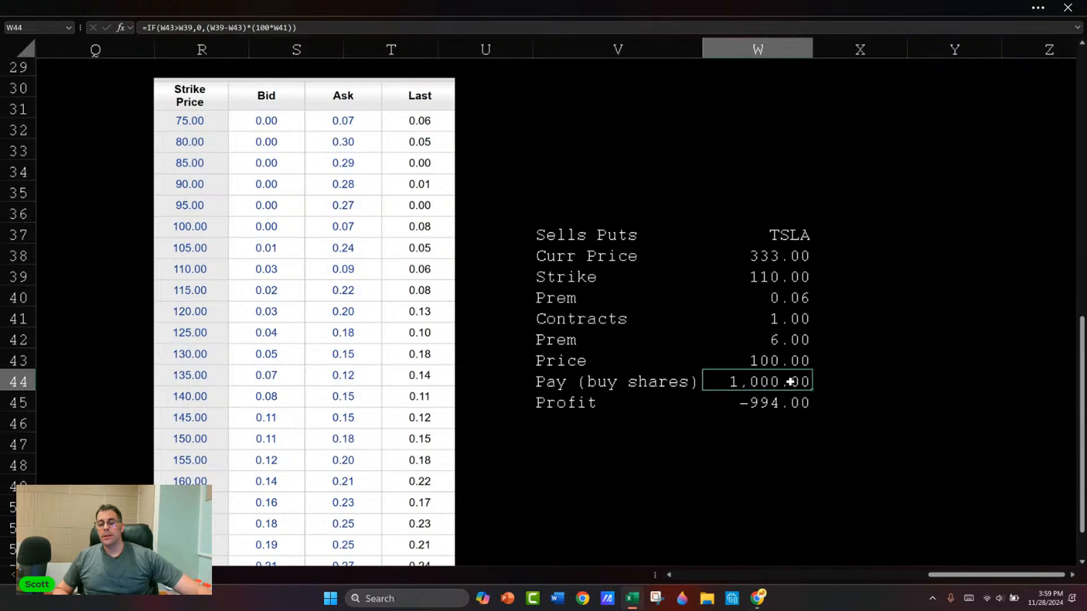
{"action": "left_click", "coordinate": [786, 326]}
{"action": "type", "text": "50"}
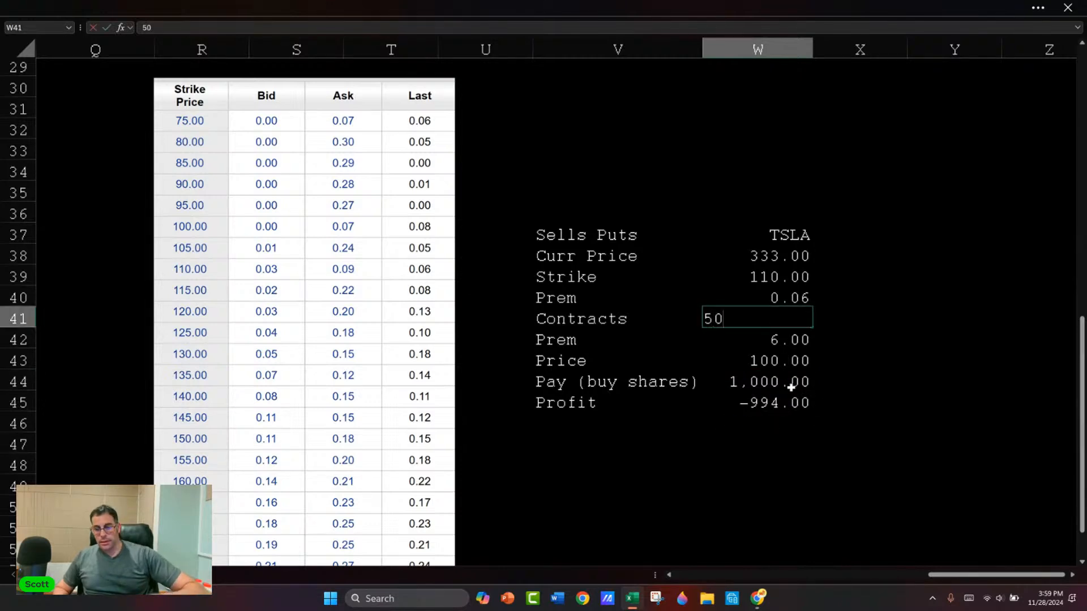
{"action": "key", "text": "Return"}
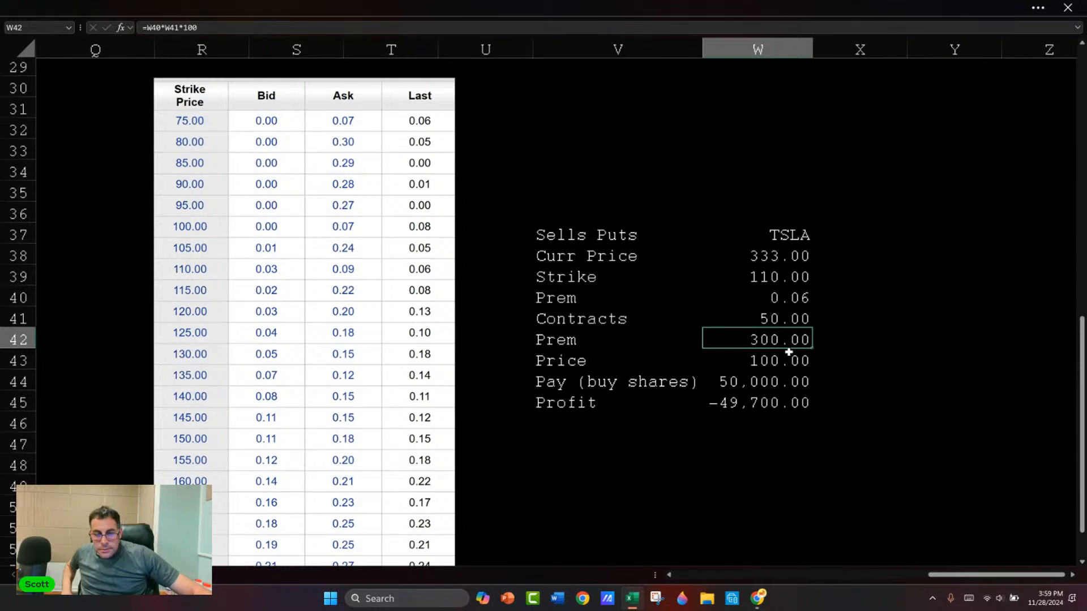
Step: Delete the Tesla option chain picture beside the put-sale table
{"action": "left_click", "coordinate": [785, 319]}
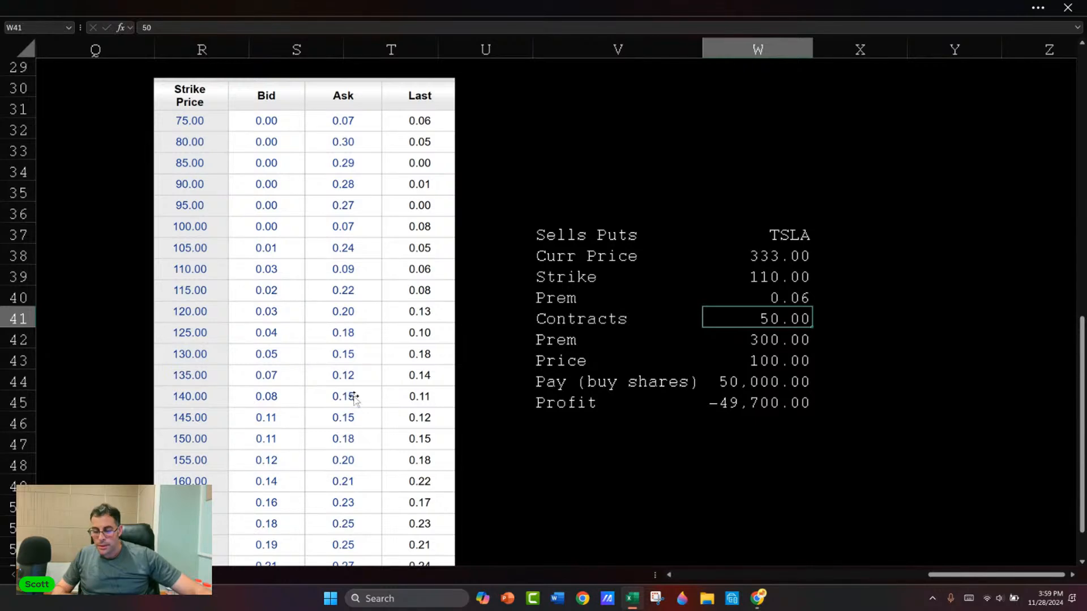
{"action": "left_click", "coordinate": [347, 377]}
{"action": "key", "text": "Delete"}
Step: Switch to E*TRADE in Chrome, look up AAPL and open its options chain
{"action": "key", "text": "alt+Tab"}
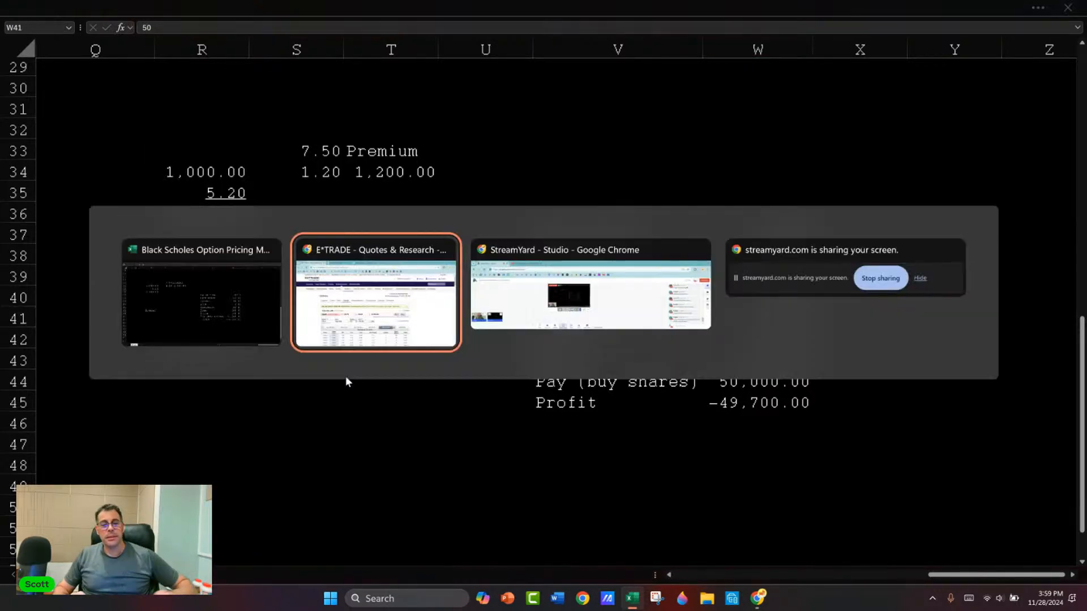
{"action": "left_click", "coordinate": [917, 164]}
{"action": "type", "text": "aapl"}
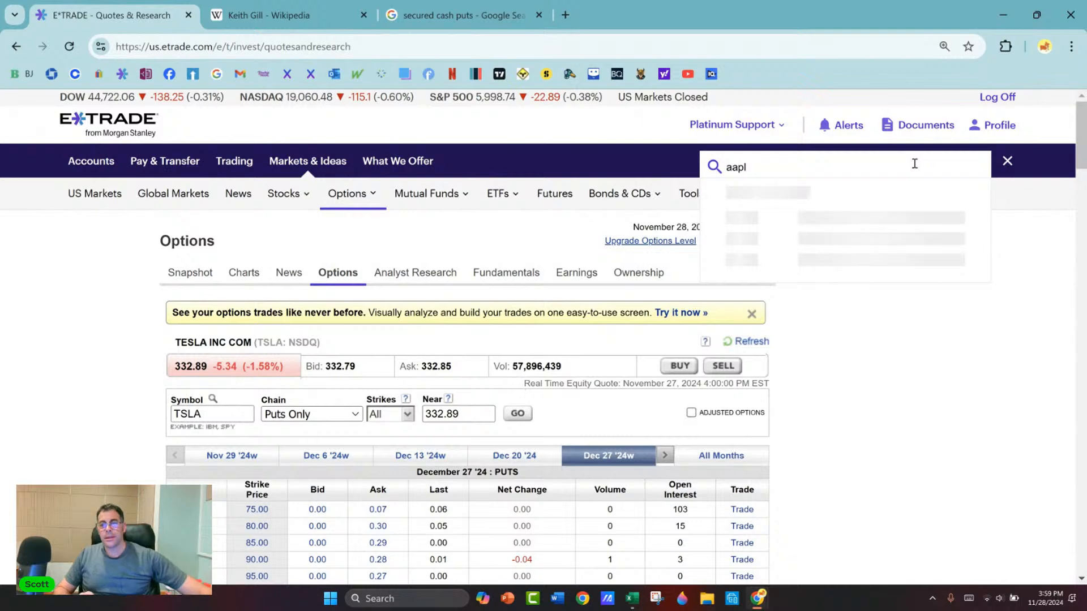
{"action": "left_click", "coordinate": [804, 243]}
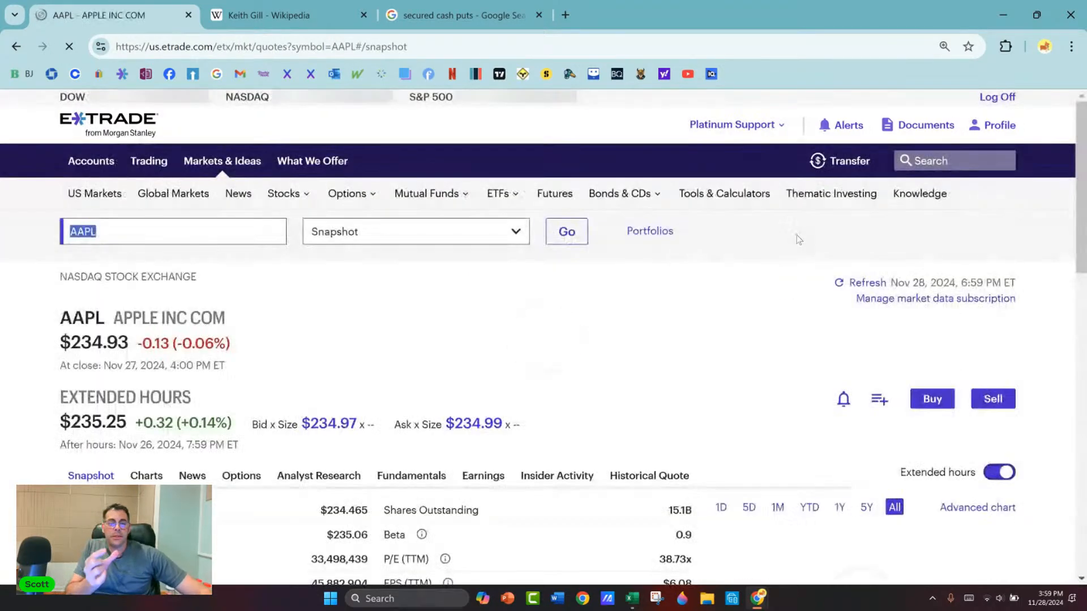
{"action": "mouse_move", "coordinate": [444, 248]}
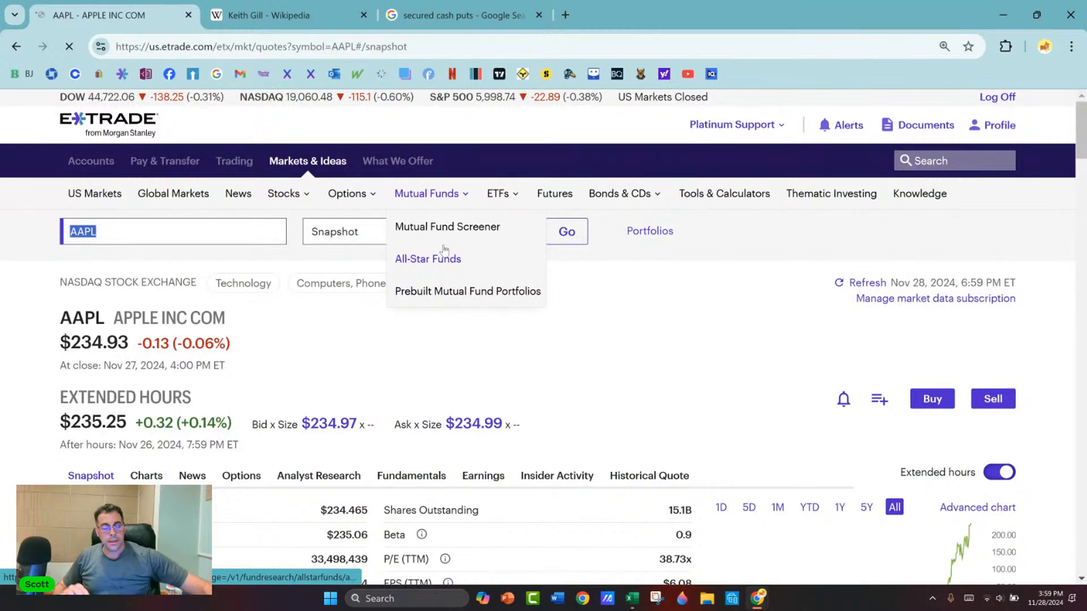
{"action": "left_click", "coordinate": [241, 476]}
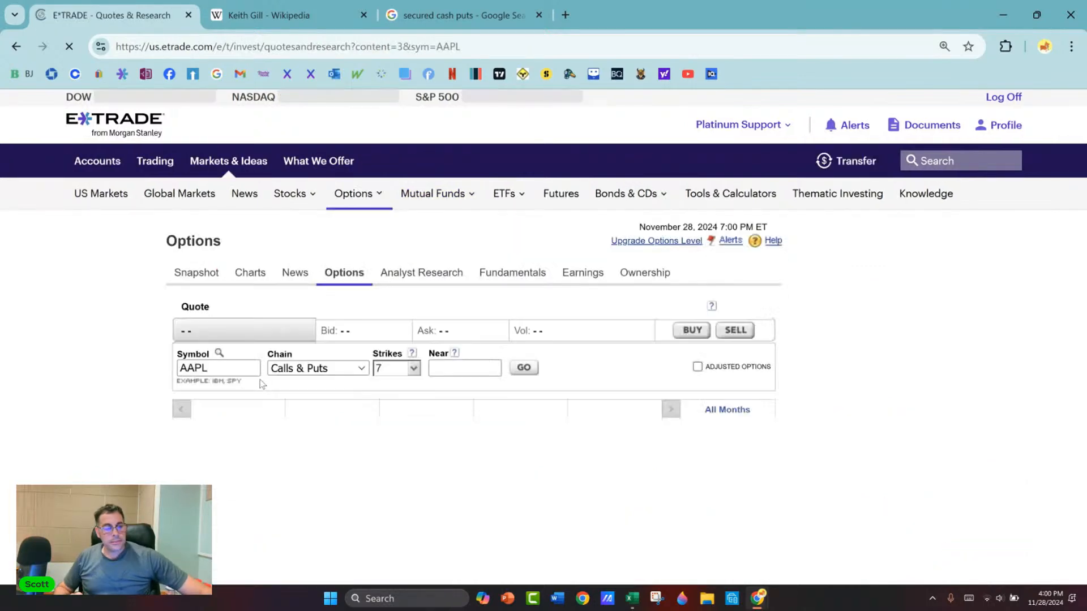
Step: Switch back to Excel and set the put-sale ticker in W37 to AAPL and the Curr Price in W38 to 234
{"action": "key", "text": "alt+Tab"}
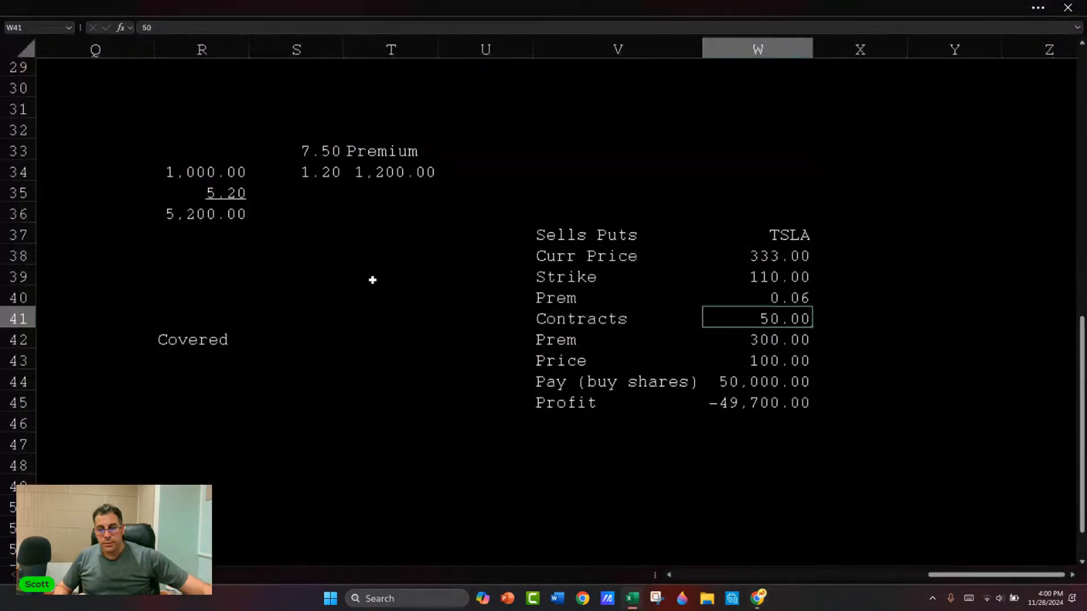
{"action": "left_click", "coordinate": [764, 233]}
{"action": "type", "text": "AAPL"}
{"action": "key", "text": "Return"}
{"action": "type", "text": "234"}
{"action": "key", "text": "Return"}
Step: Switch to E*TRADE in Chrome and show the AAPL chain for the Jan 3 '25w expiration as Puts Only
{"action": "key", "text": "alt+Tab"}
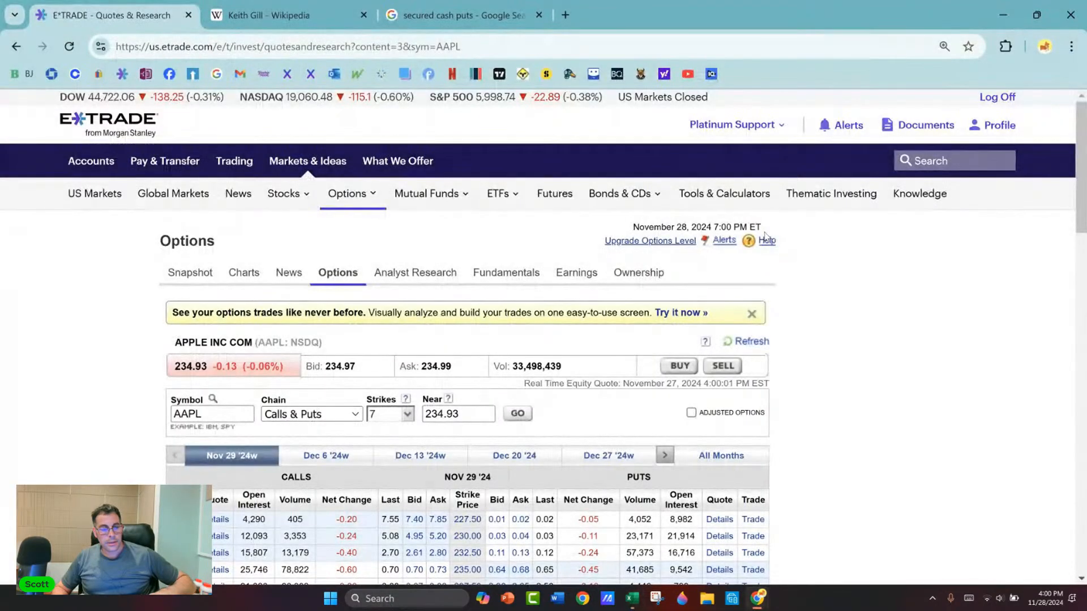
{"action": "scroll", "coordinate": [669, 286], "scroll_direction": "down", "scroll_amount": 3}
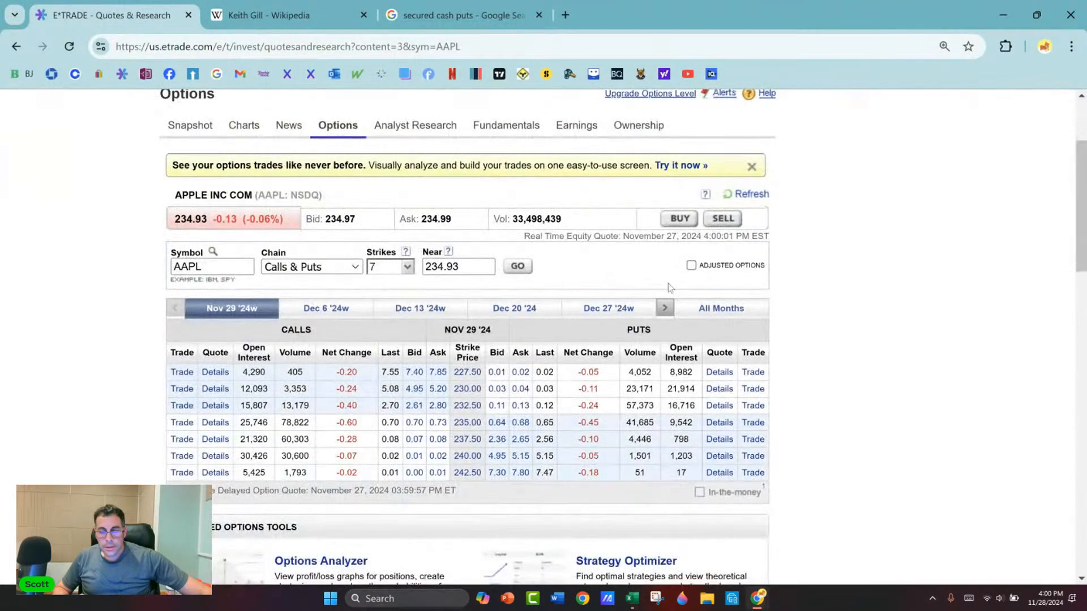
{"action": "left_click", "coordinate": [665, 307]}
{"action": "left_click", "coordinate": [626, 308]}
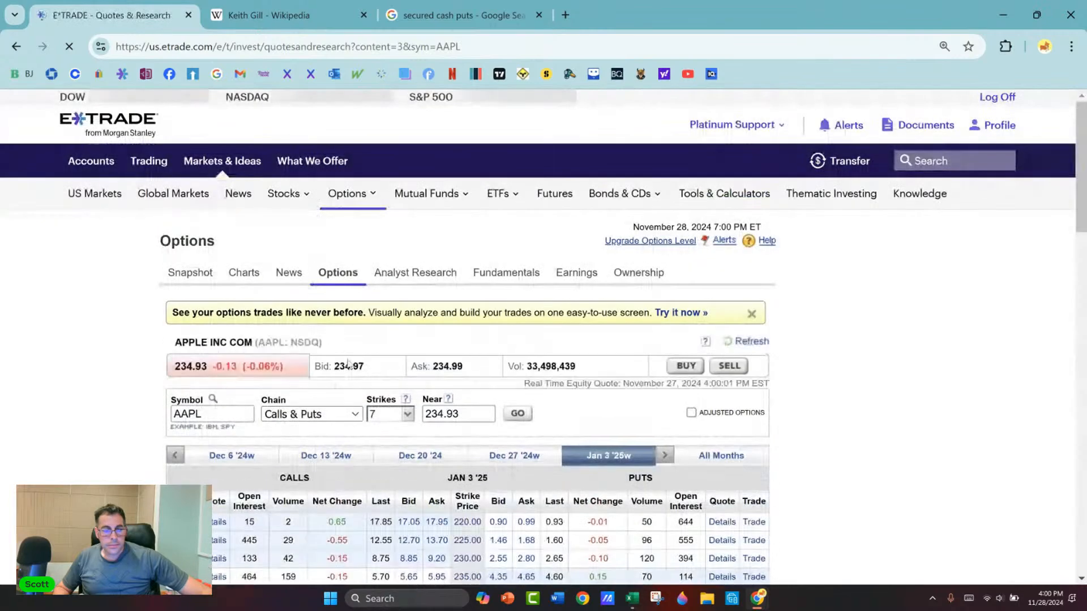
{"action": "left_click", "coordinate": [310, 414]}
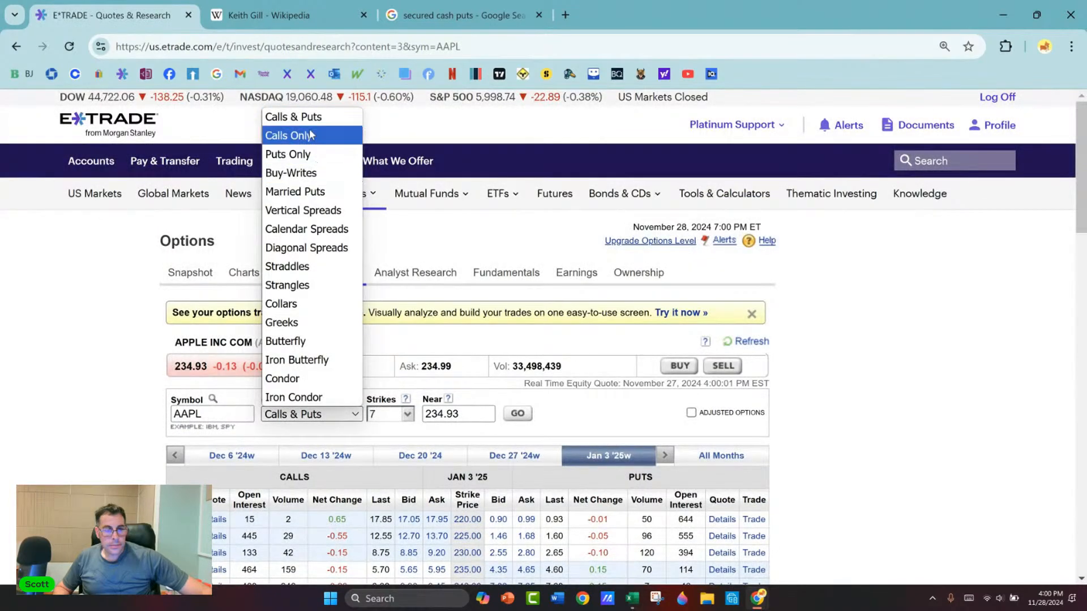
{"action": "left_click", "coordinate": [309, 154]}
{"action": "left_click", "coordinate": [518, 413]}
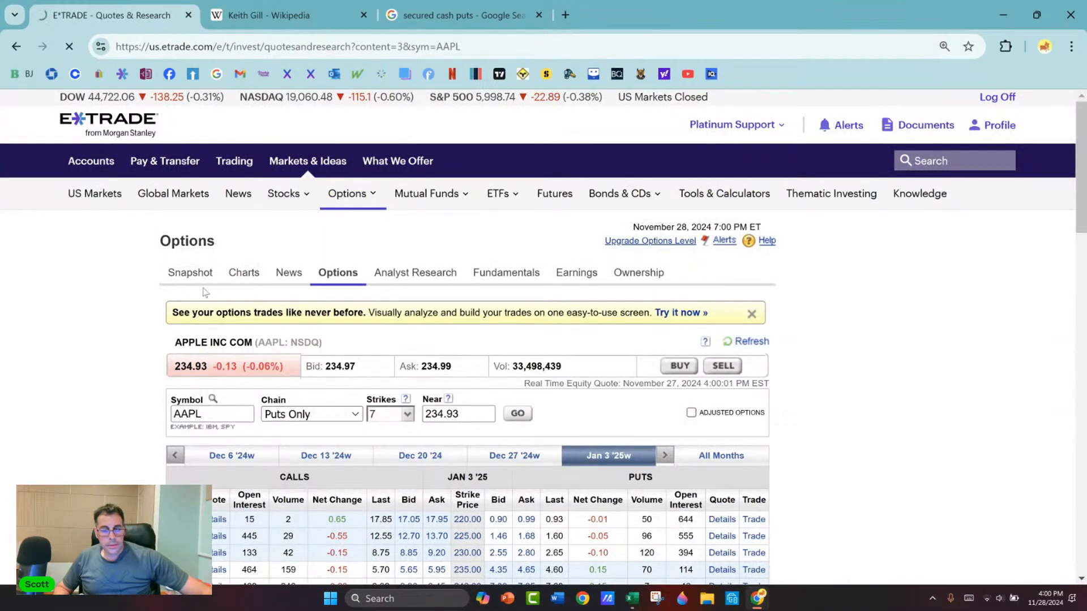
Step: Set the AAPL puts chain to list All strikes
{"action": "scroll", "coordinate": [126, 259], "scroll_direction": "down", "scroll_amount": 4}
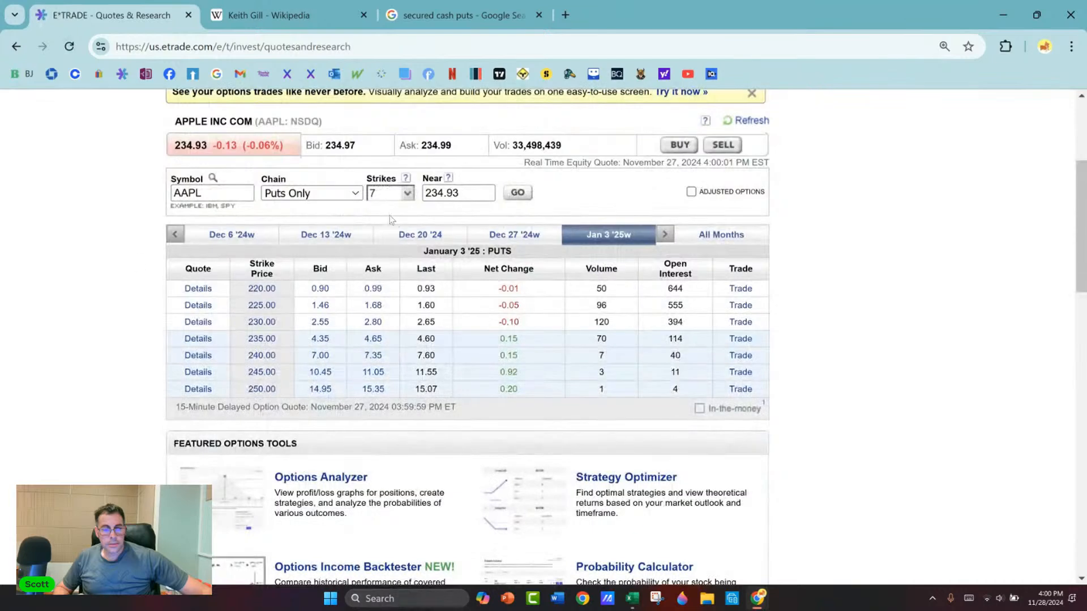
{"action": "left_click", "coordinate": [403, 194]}
{"action": "left_click", "coordinate": [390, 270]}
{"action": "left_click", "coordinate": [517, 192]}
{"action": "scroll", "coordinate": [262, 433], "scroll_direction": "down", "scroll_amount": 5}
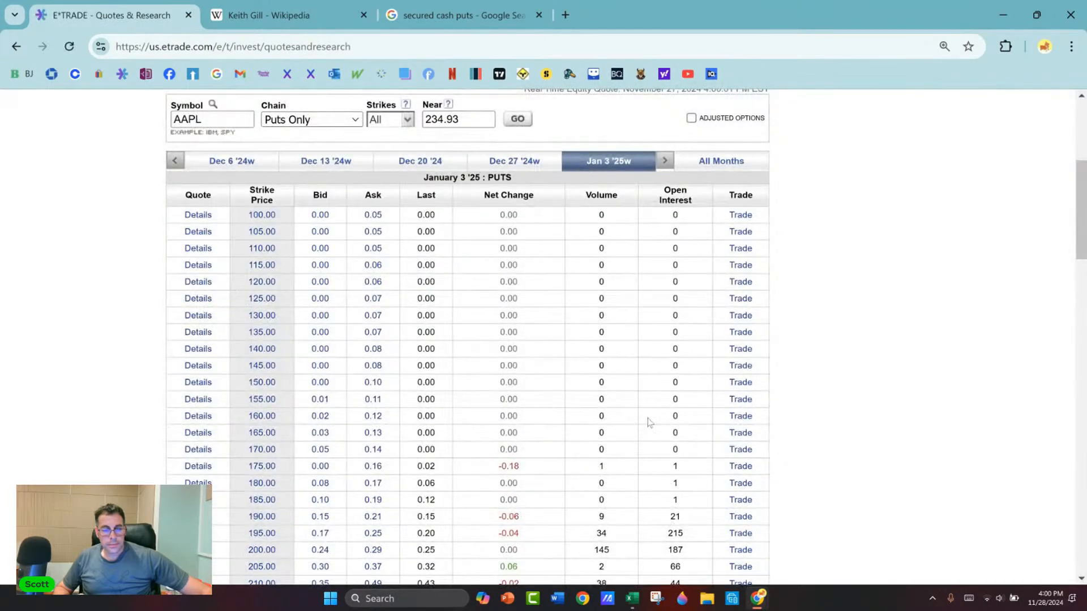
Step: Capture the Quote, Strike Price, Bid and Ask columns of the AAPL puts chain with Snipping Tool
{"action": "key", "text": "ctrl+minus"}
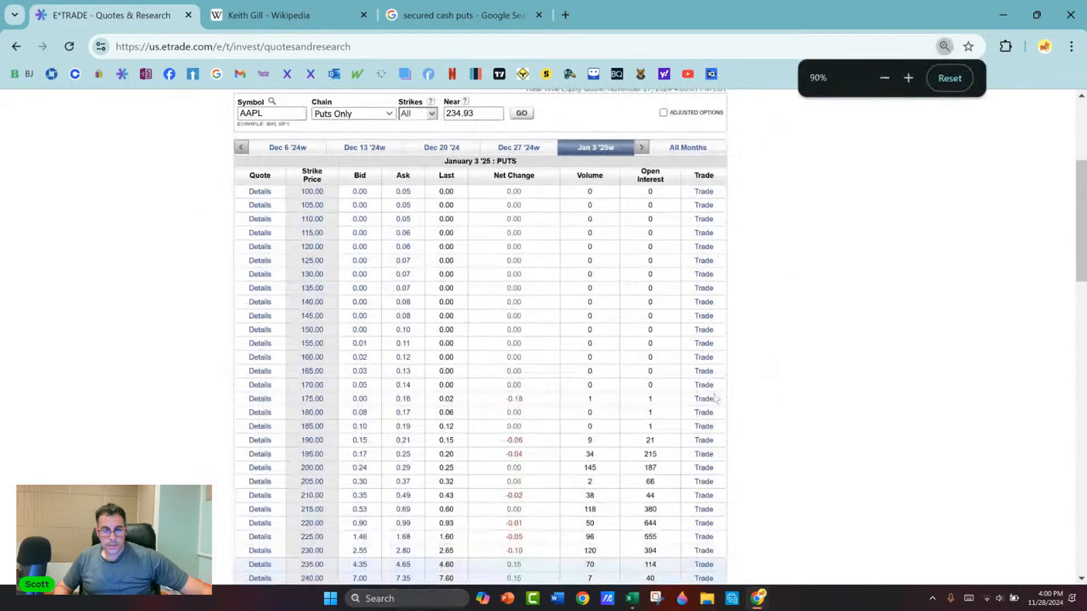
{"action": "left_click", "coordinate": [657, 599]}
{"action": "left_click", "coordinate": [352, 29]}
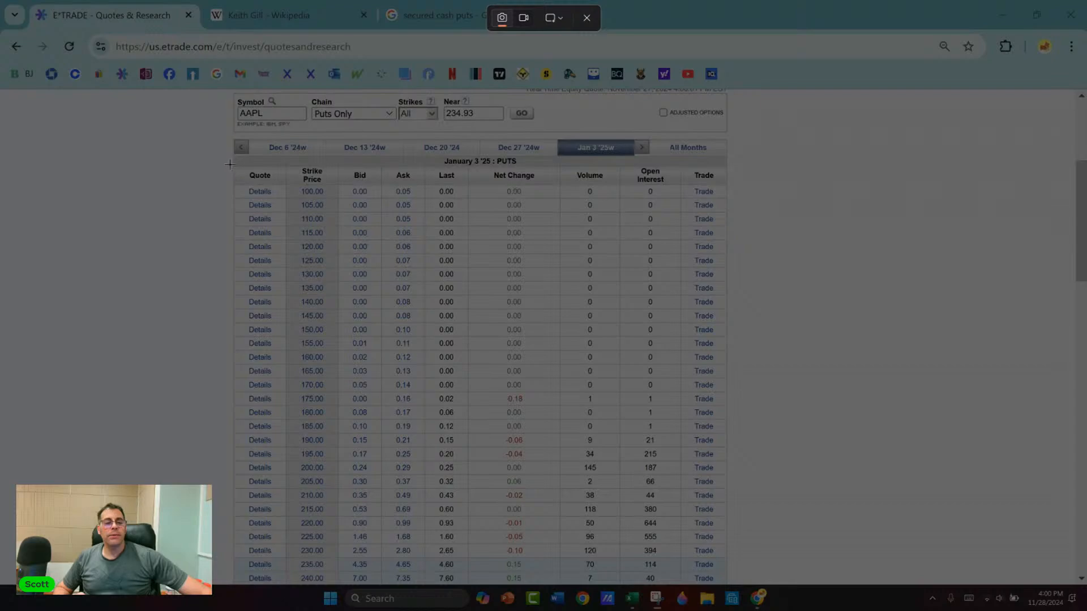
{"action": "left_click_drag", "start_coordinate": [231, 165], "coordinate": [427, 563]}
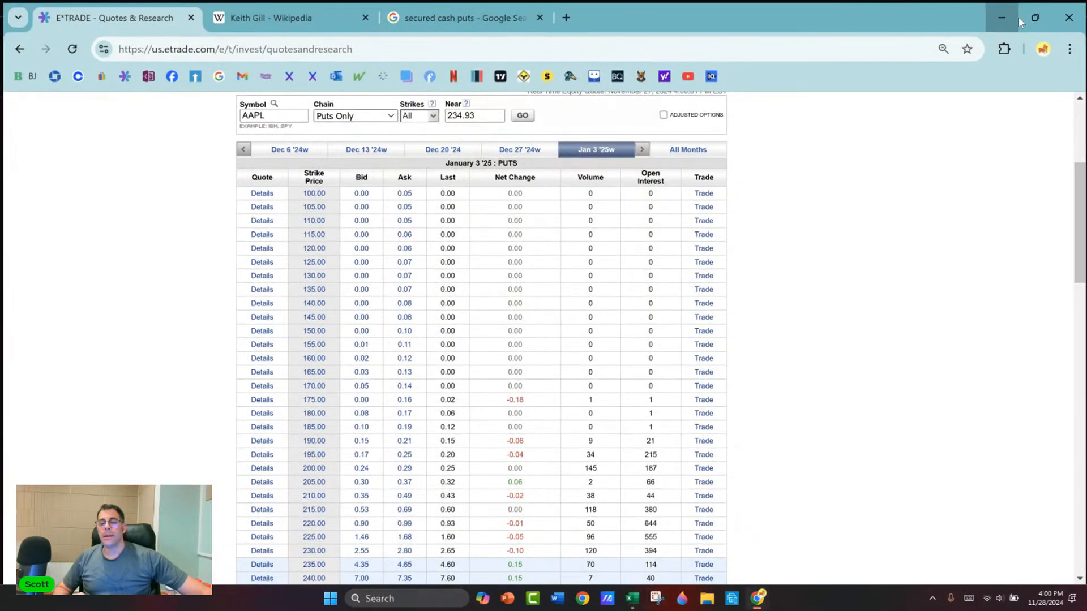
Step: Paste the AAPL puts snip into the Excel sheet, then shrink and move it over columns R to T beside the put-sale table
{"action": "key", "text": "alt+Tab"}
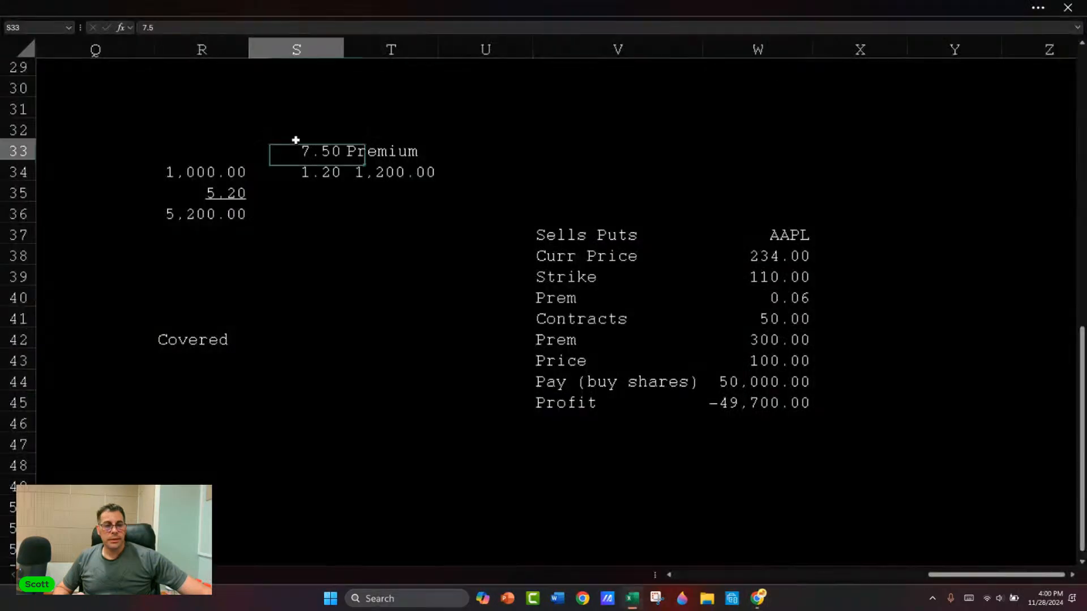
{"action": "left_click", "coordinate": [296, 142]}
{"action": "key", "text": "ctrl+v"}
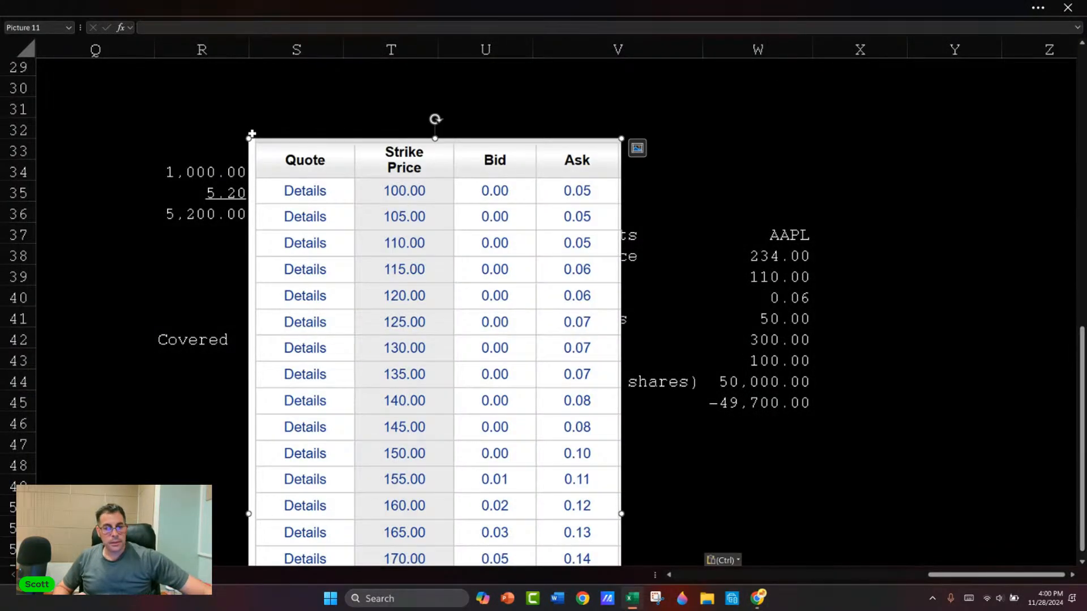
{"action": "left_click_drag", "start_coordinate": [249, 138], "coordinate": [194, 188]}
{"action": "left_click_drag", "start_coordinate": [250, 214], "coordinate": [228, 100]}
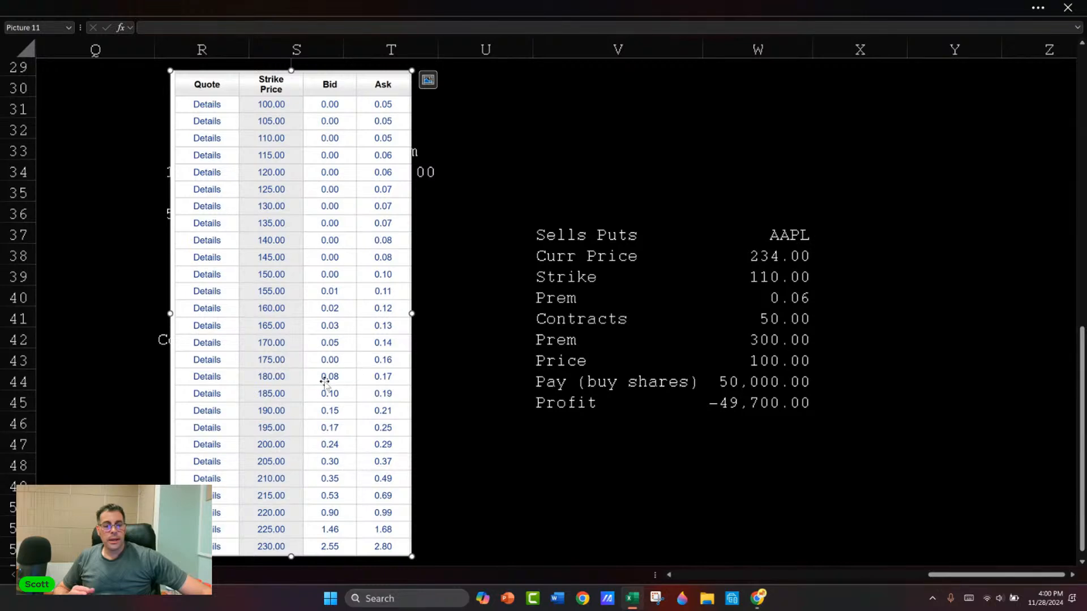
Step: Set the Strike in W39 to 180 and the per-share Prem in W40 to 0.12, and widen column W to fit the Profit value
{"action": "left_click", "coordinate": [783, 272]}
{"action": "type", "text": "180"}
{"action": "key", "text": "Return"}
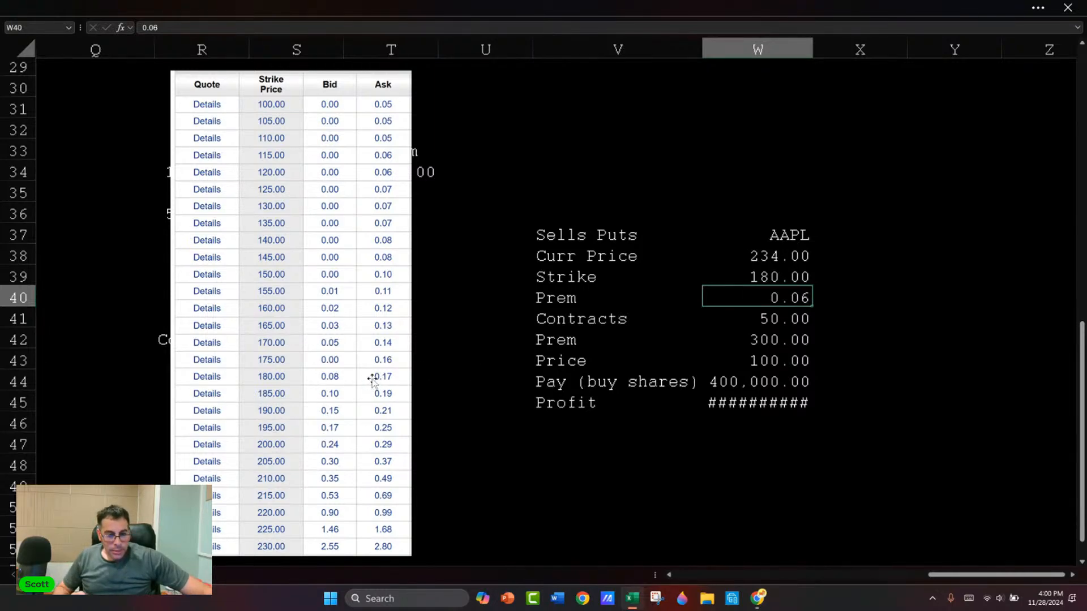
{"action": "type", "text": ".12"}
{"action": "key", "text": "Return"}
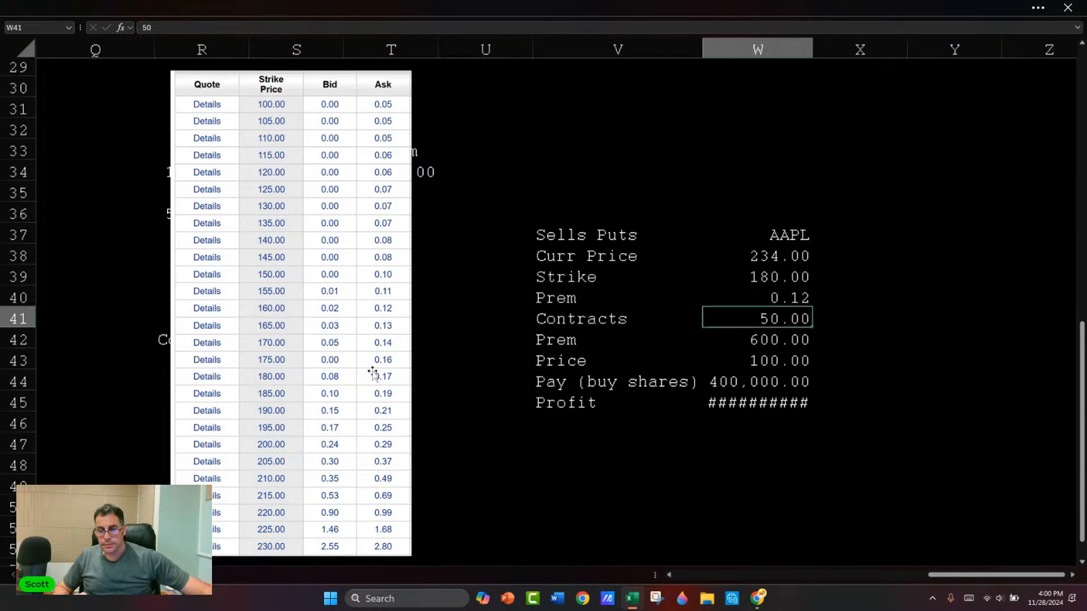
{"action": "left_click_drag", "start_coordinate": [812, 49], "coordinate": [826, 50]}
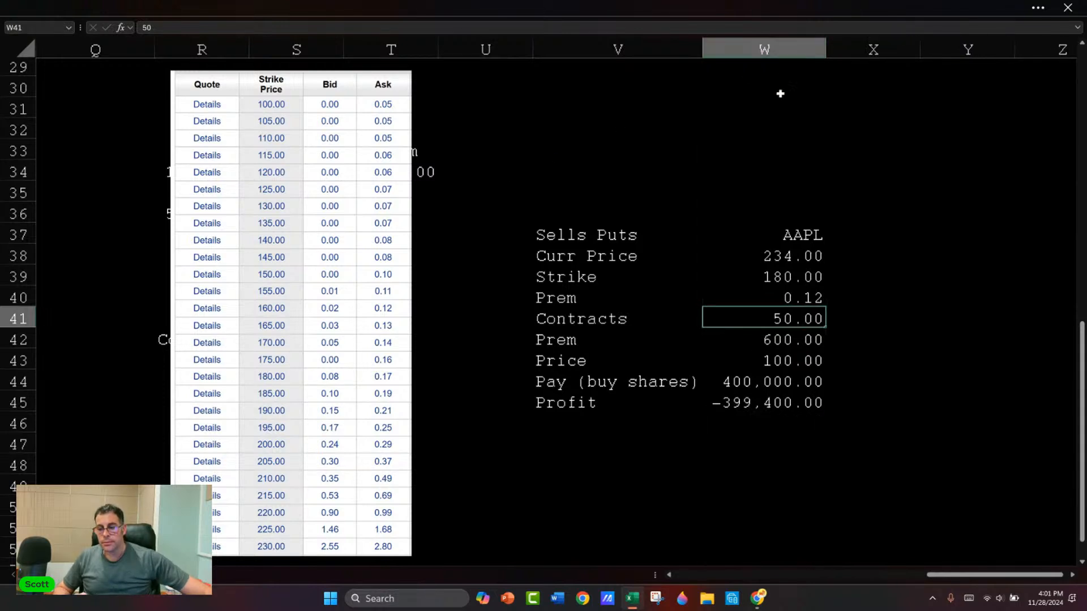
Step: Set the Price in W43 to 150 to test the loss on the AAPL put sale
{"action": "left_click", "coordinate": [783, 360]}
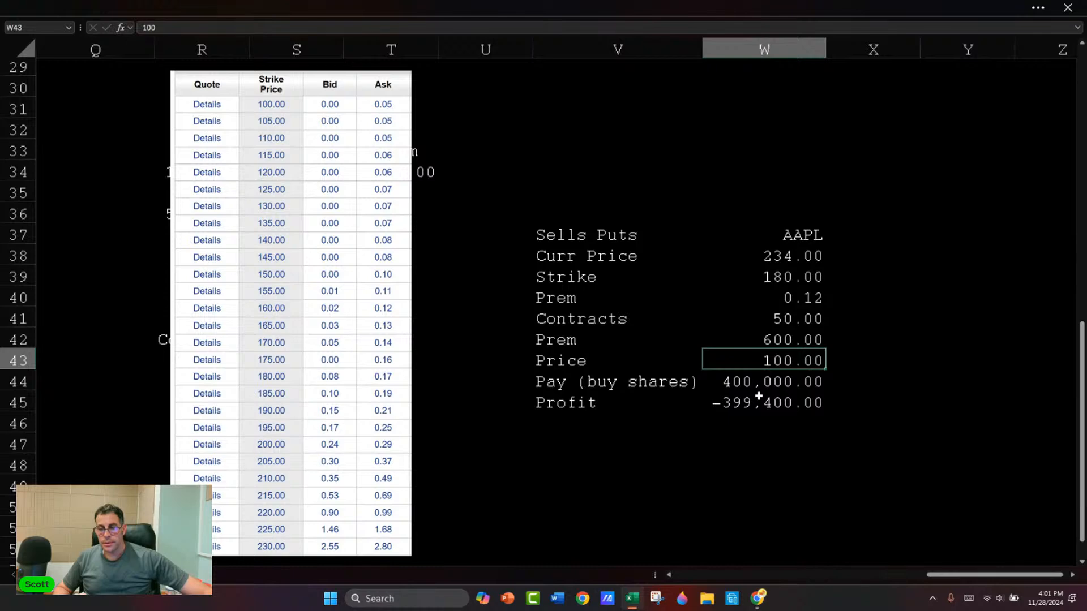
{"action": "type", "text": "15"}
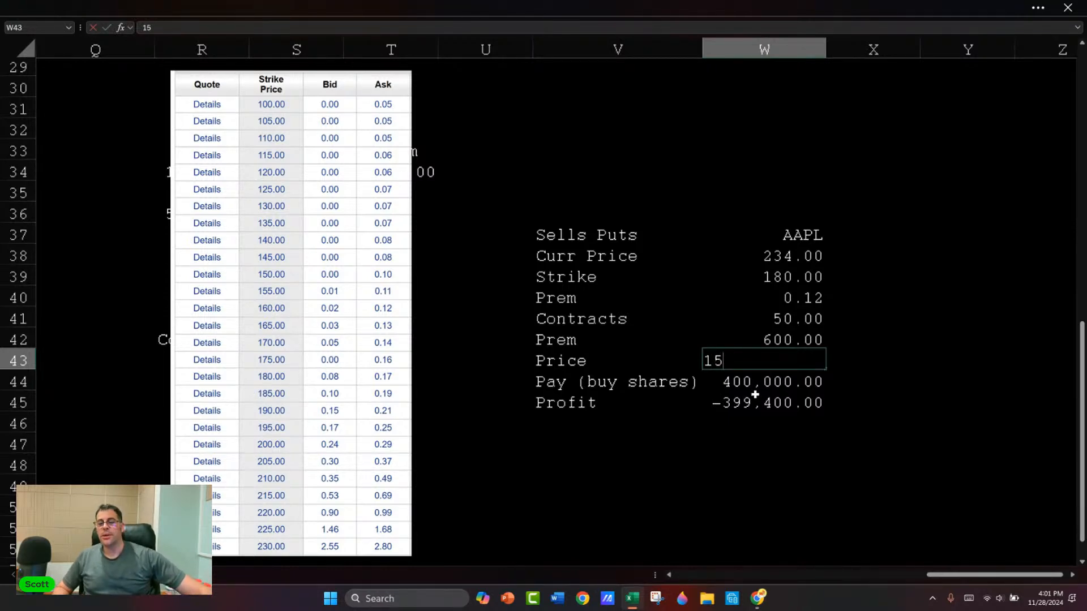
{"action": "type", "text": "0"}
{"action": "key", "text": "Return"}
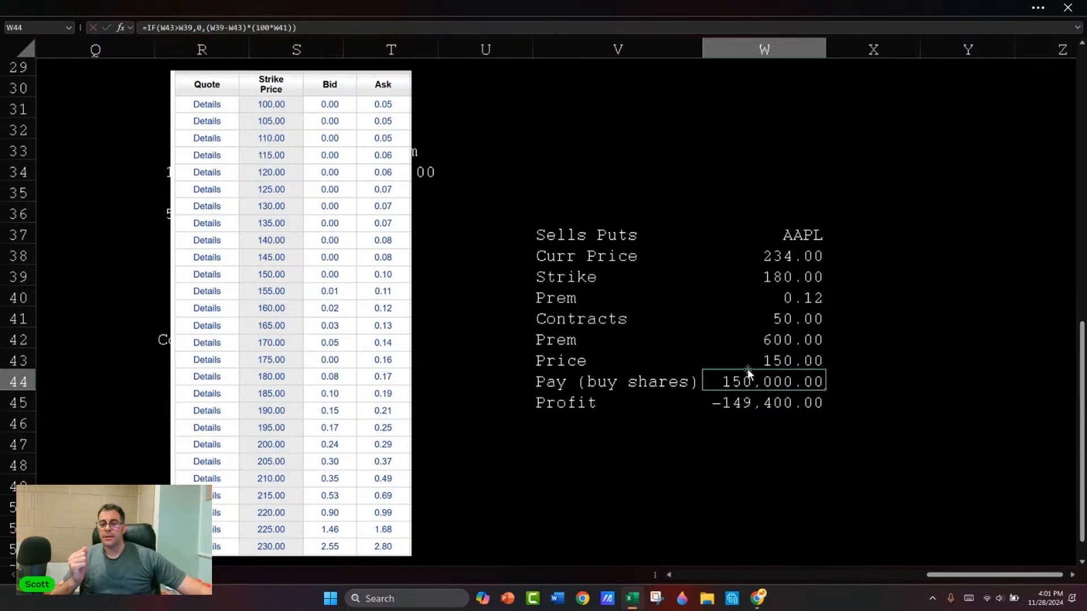
Step: Check the total Prem formula in W42 and set the Price in W43 to 180
{"action": "left_click", "coordinate": [785, 334]}
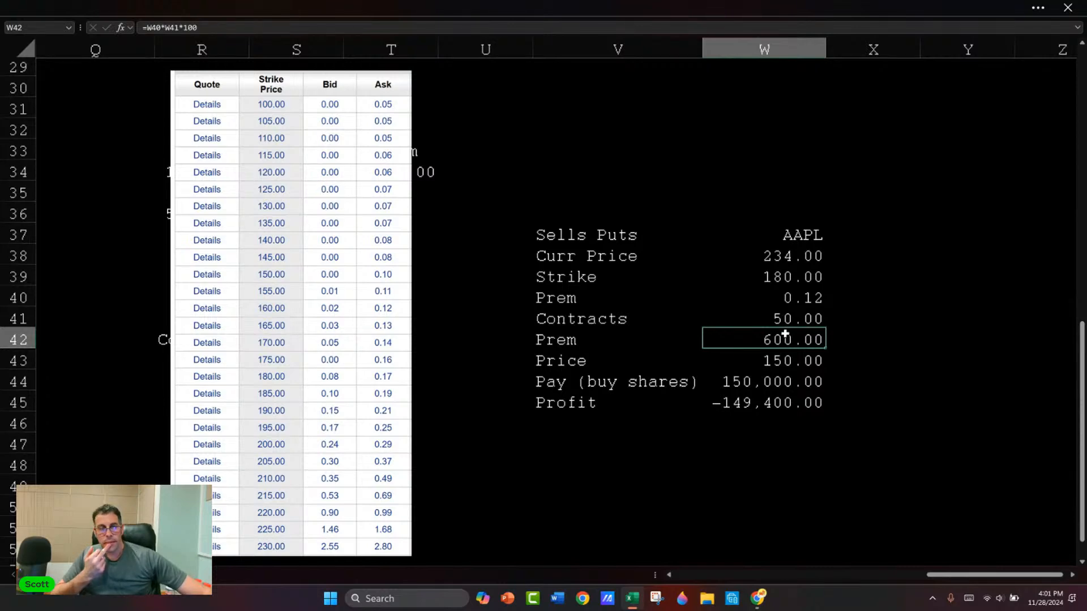
{"action": "double_click", "coordinate": [784, 333]}
{"action": "key", "text": "Escape"}
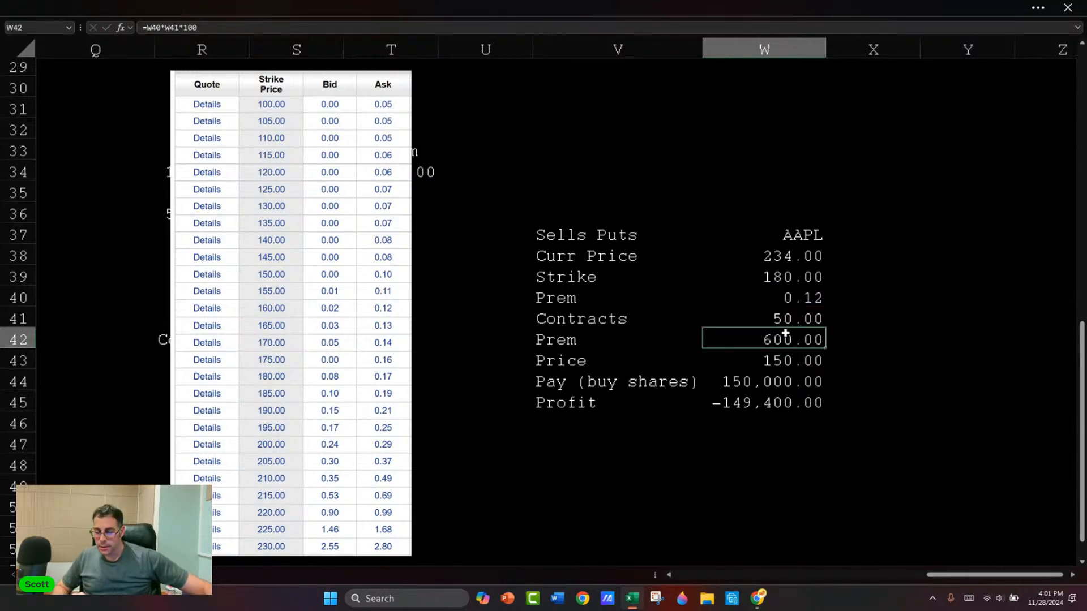
{"action": "key", "text": "Down"}
{"action": "type", "text": "180"}
{"action": "key", "text": "Return"}
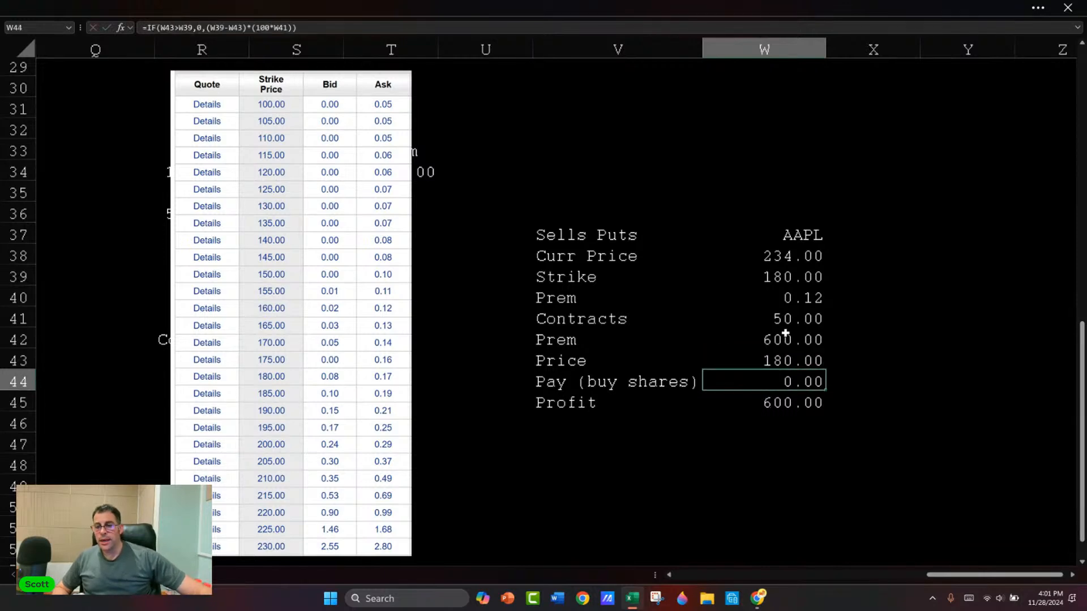
{"action": "key", "text": "Up"}
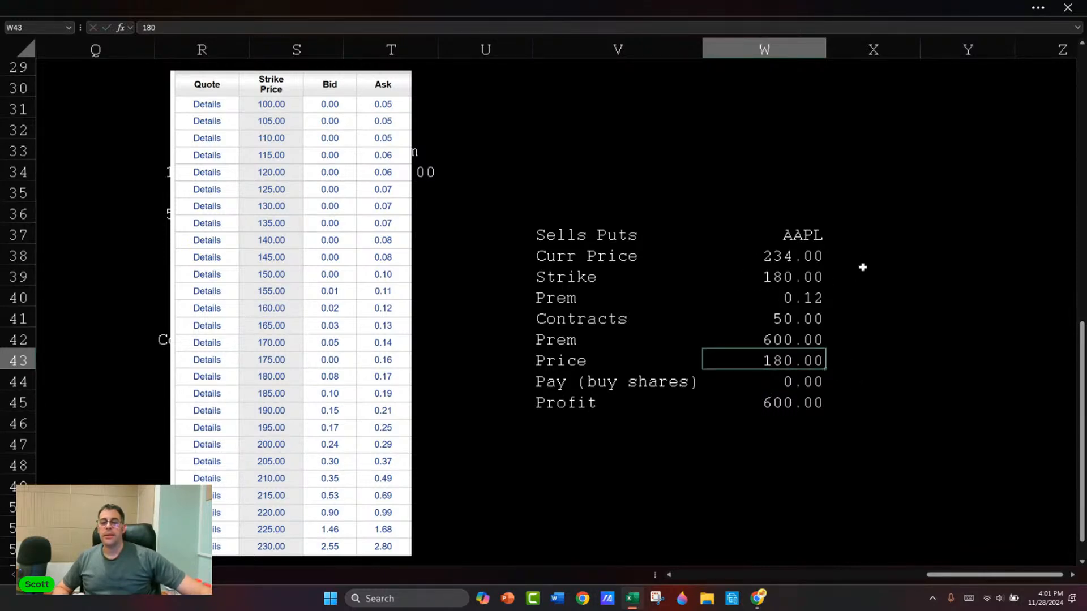
Step: Set the Contracts in W41 to 10
{"action": "left_click", "coordinate": [794, 318]}
{"action": "type", "text": "10"}
{"action": "key", "text": "Return"}
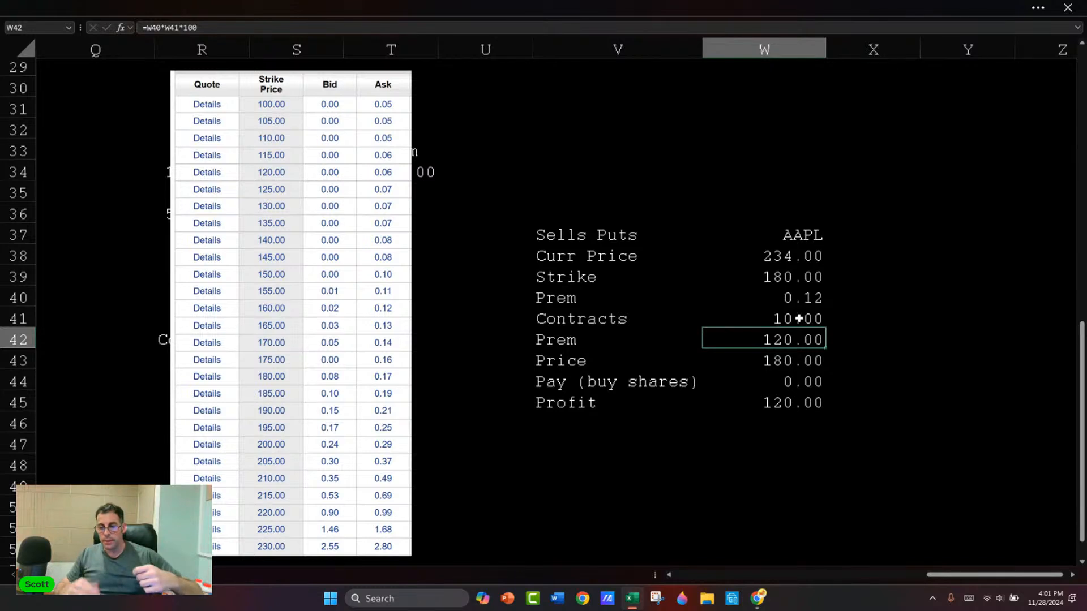
Step: Set the Price in W43 to 170 to test the loss on ten AAPL put contracts
{"action": "key", "text": "Down"}
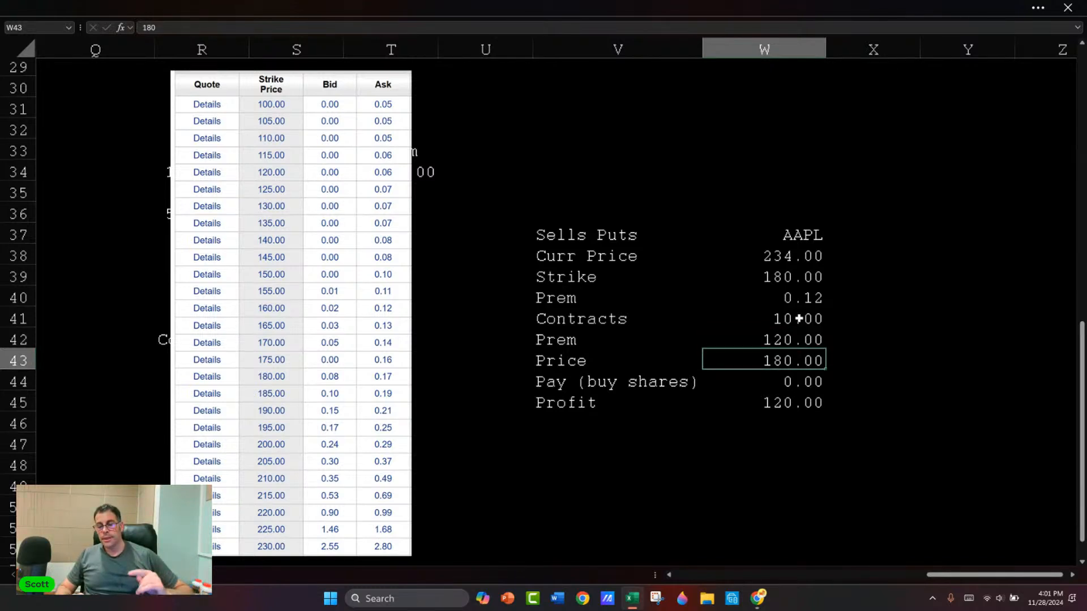
{"action": "type", "text": "170"}
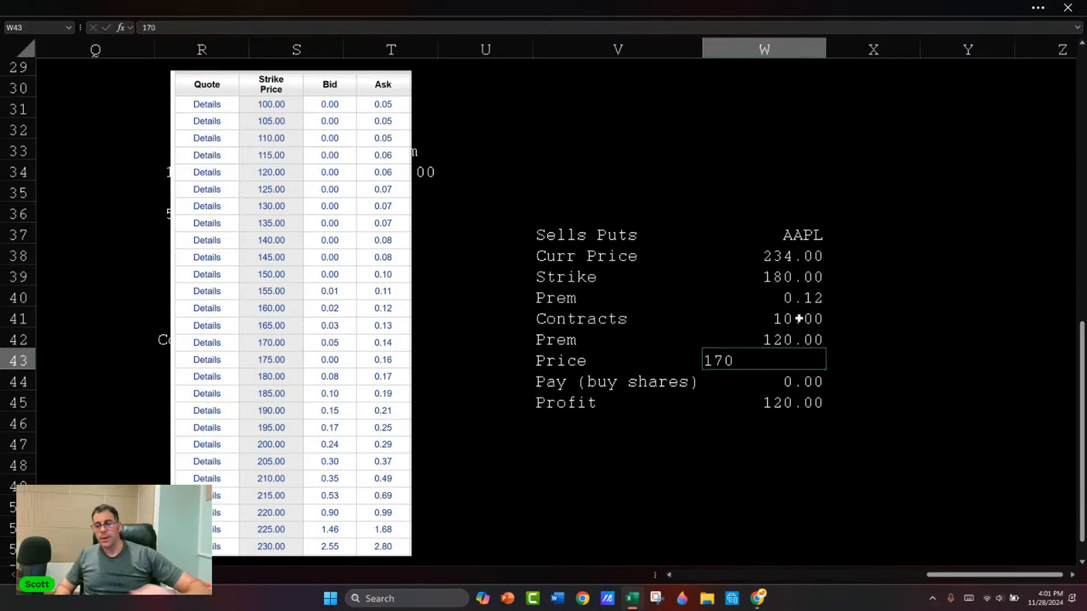
{"action": "key", "text": "Return"}
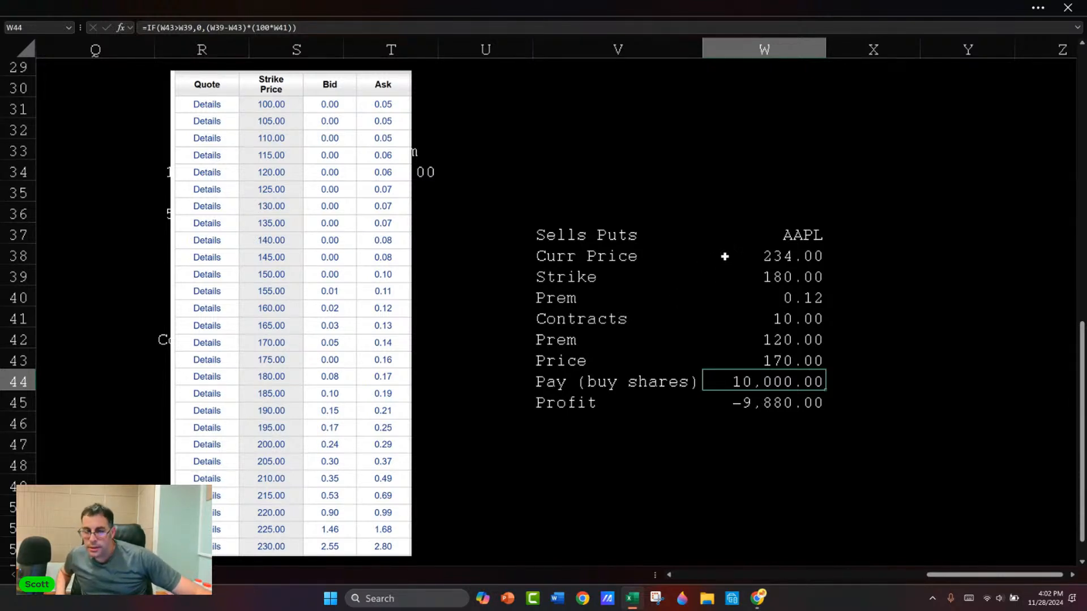
Step: Check the Strike in W39 and the AAPL quote above the January 3 '25 puts on the E*TRADE page in Chrome
{"action": "left_click", "coordinate": [767, 277]}
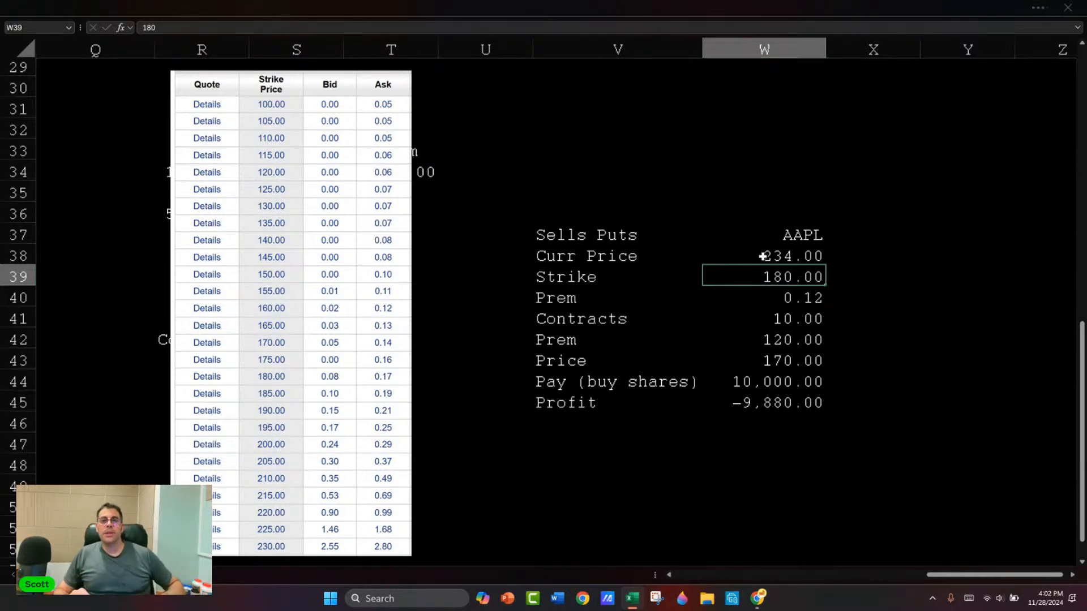
{"action": "key", "text": "alt+Tab"}
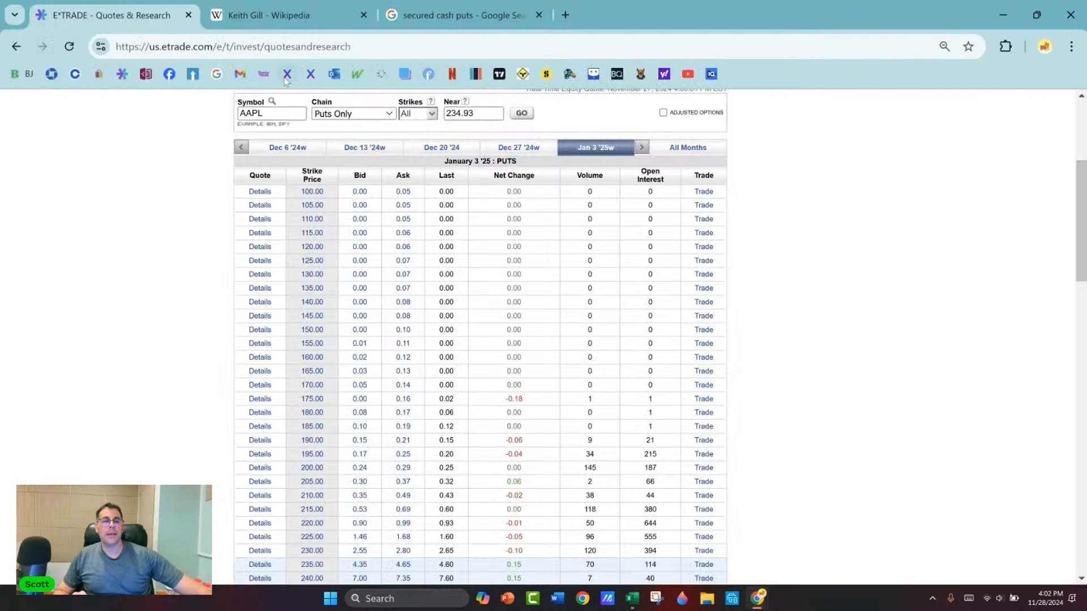
{"action": "scroll", "coordinate": [182, 209], "scroll_direction": "up", "scroll_amount": 4}
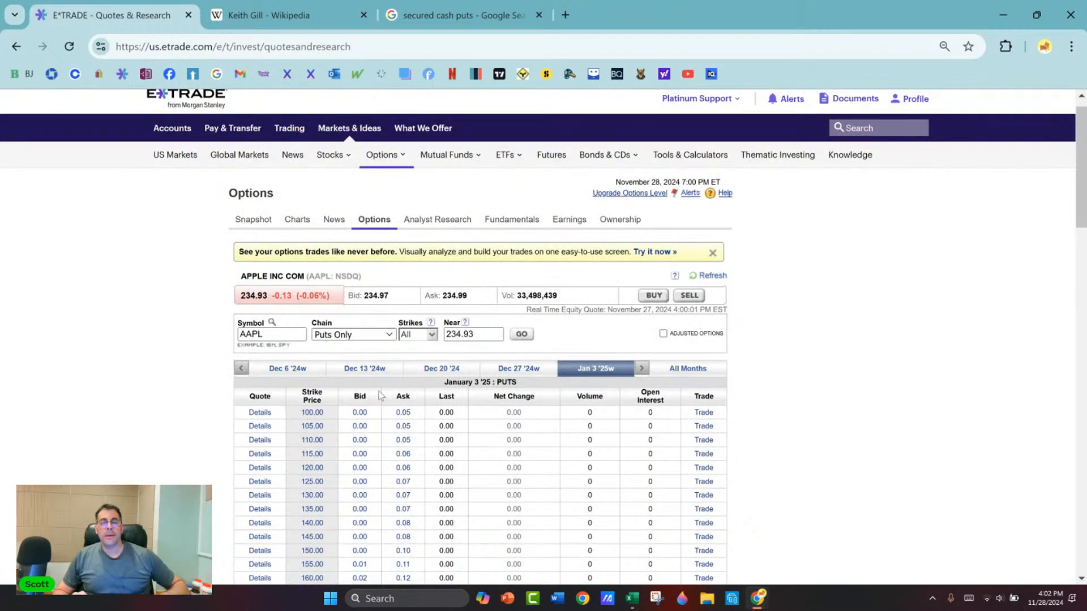
{"action": "key", "text": "alt+Tab"}
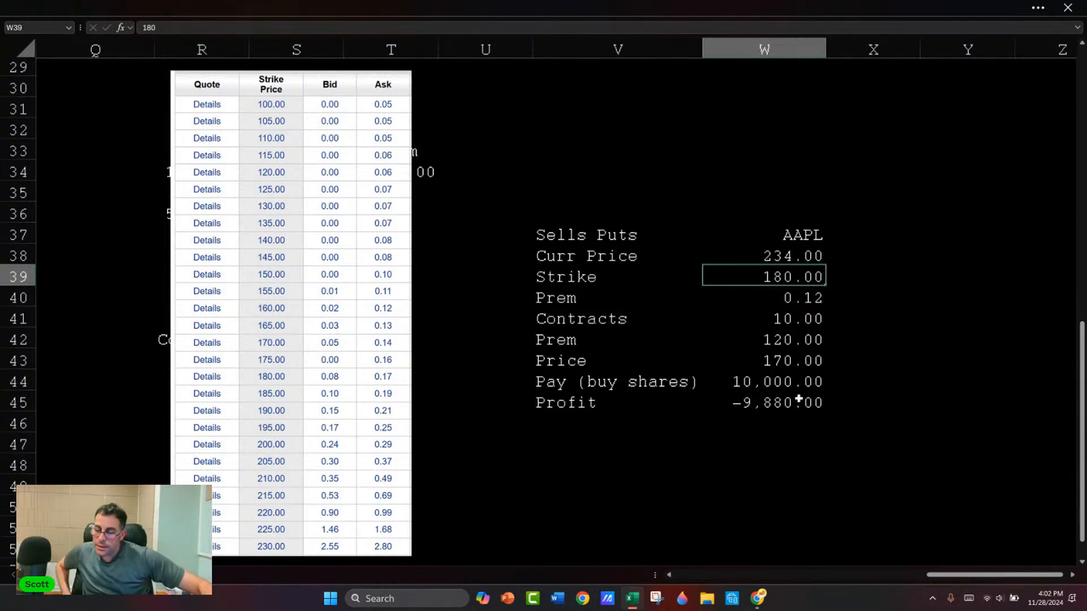
{"action": "key", "text": "alt+Tab"}
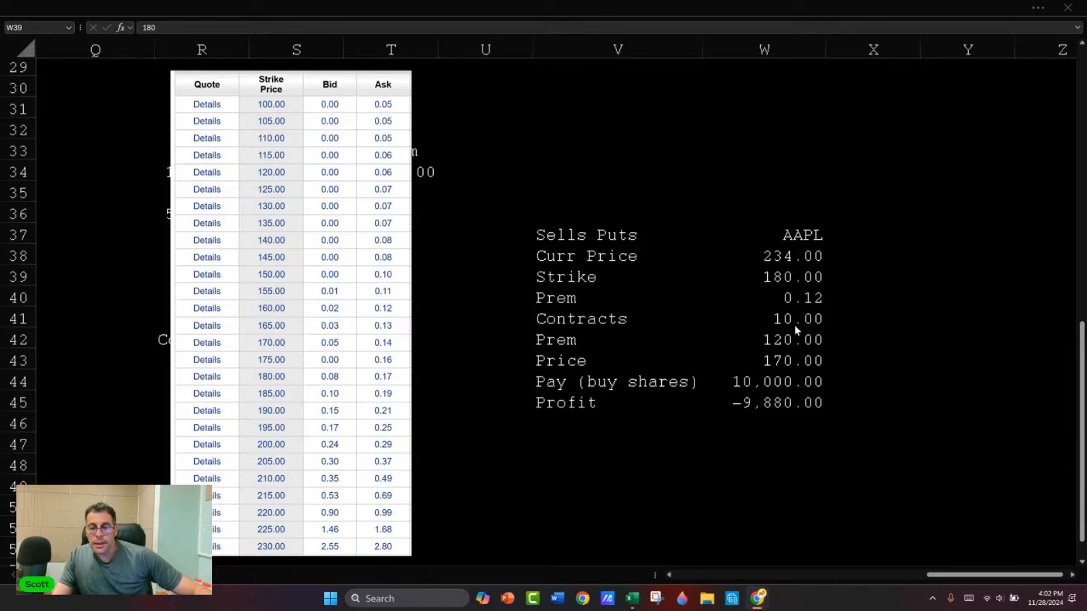
{"action": "left_click", "coordinate": [788, 271]}
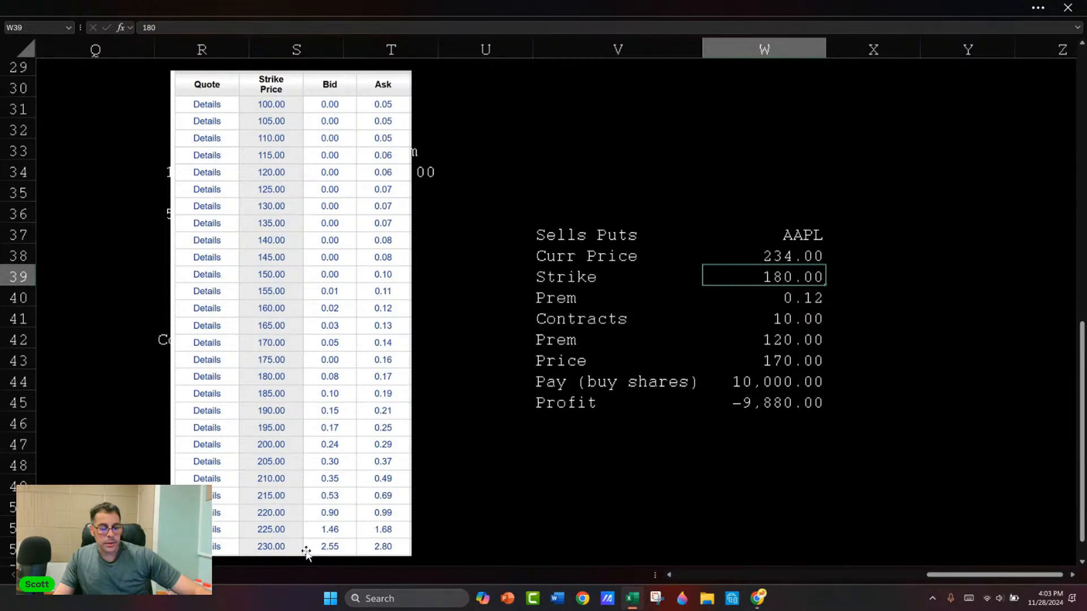
{"action": "key", "text": "ctrl+2"}
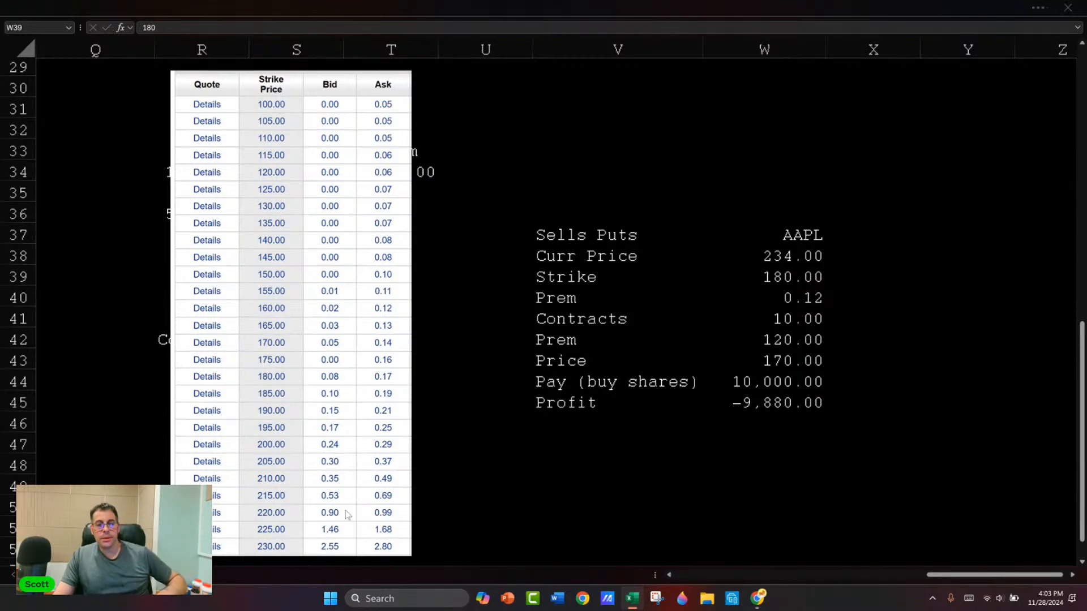
{"action": "key", "text": "alt+Tab"}
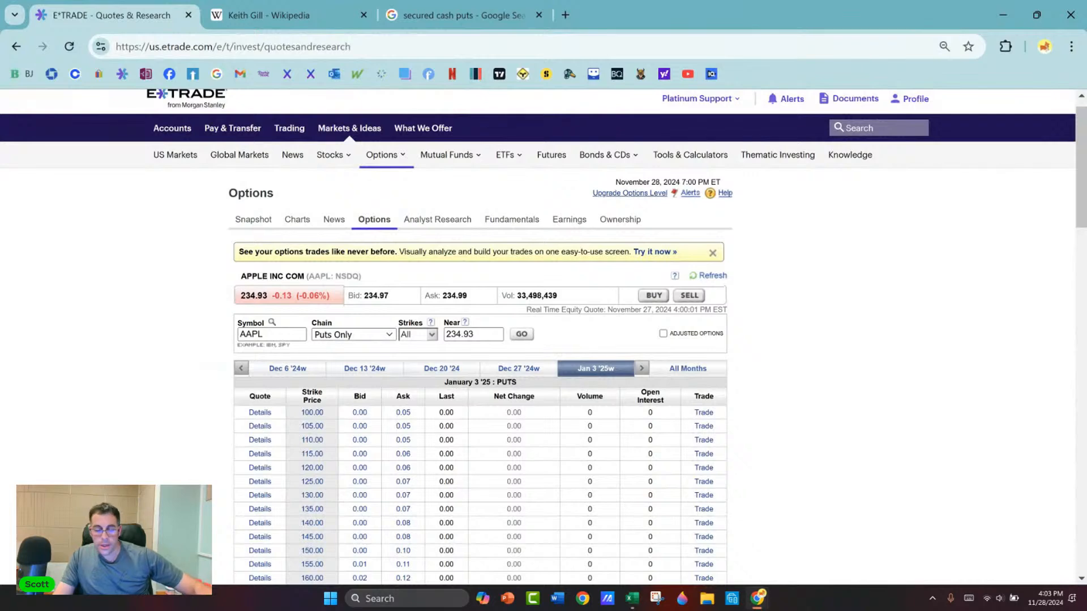
{"action": "key", "text": "alt+Tab"}
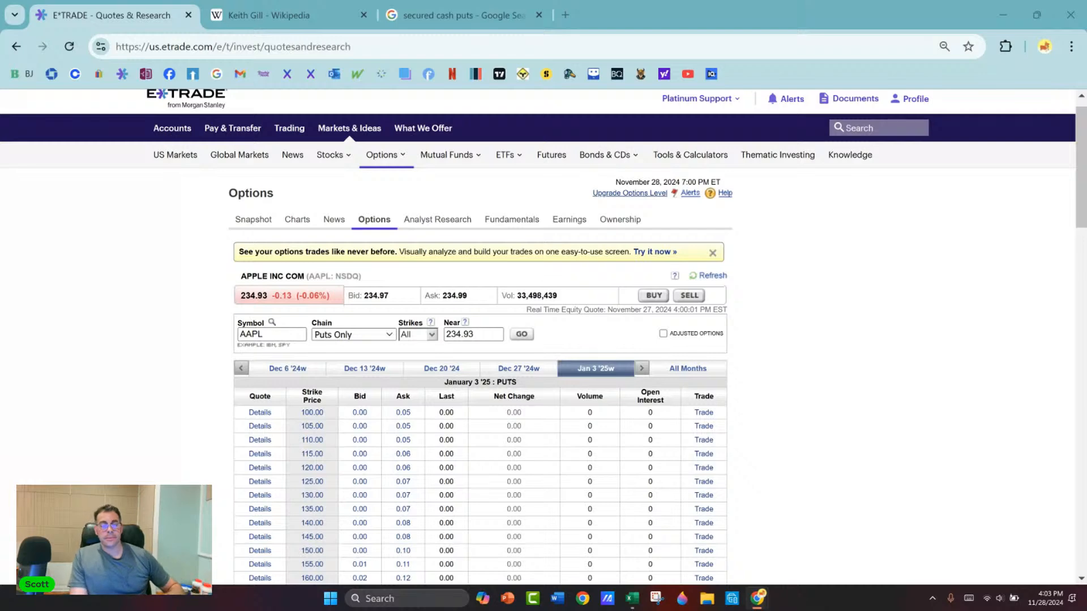
{"action": "key", "text": "alt+Tab"}
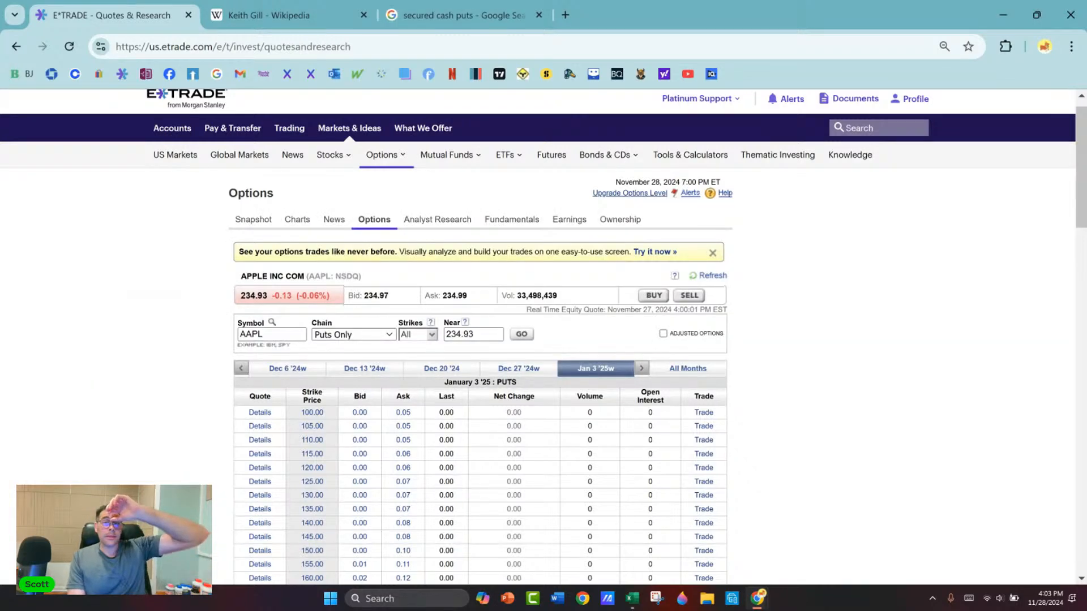
{"action": "key", "text": "alt+Tab"}
{"action": "key", "text": "alt+Tab"}
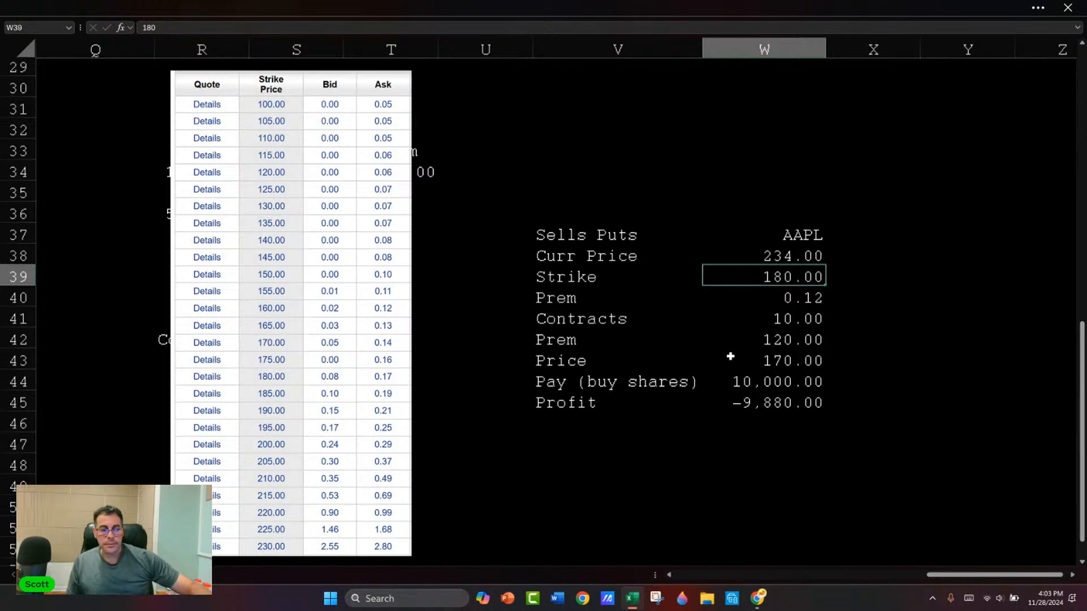
Step: Switch to E*TRADE in Chrome and open the symbol search to view the recently searched stocks
{"action": "key", "text": "alt+Tab"}
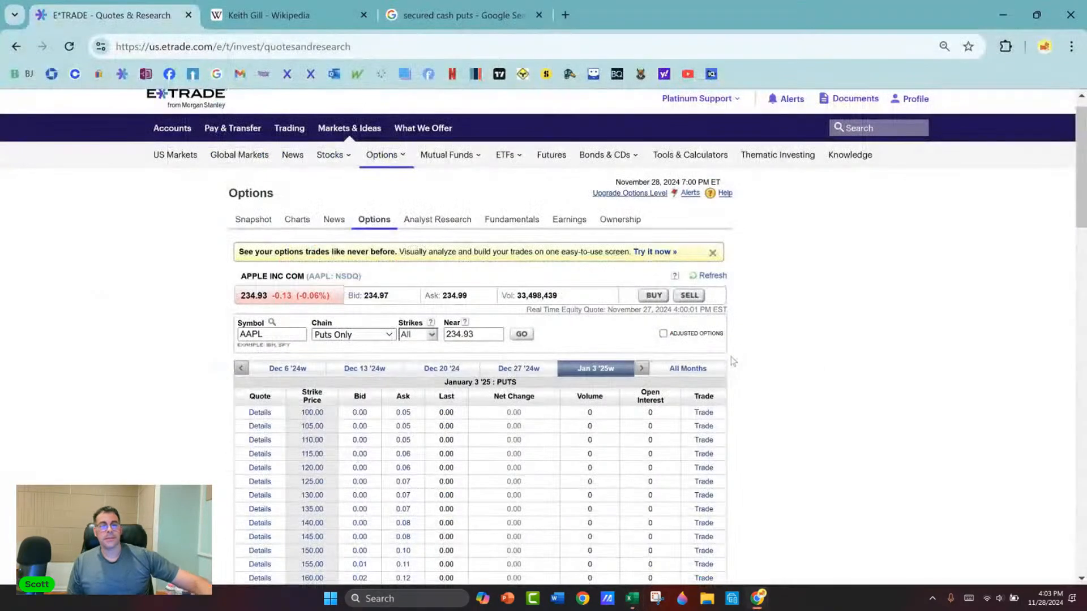
{"action": "scroll", "coordinate": [160, 243], "scroll_direction": "up", "scroll_amount": 1}
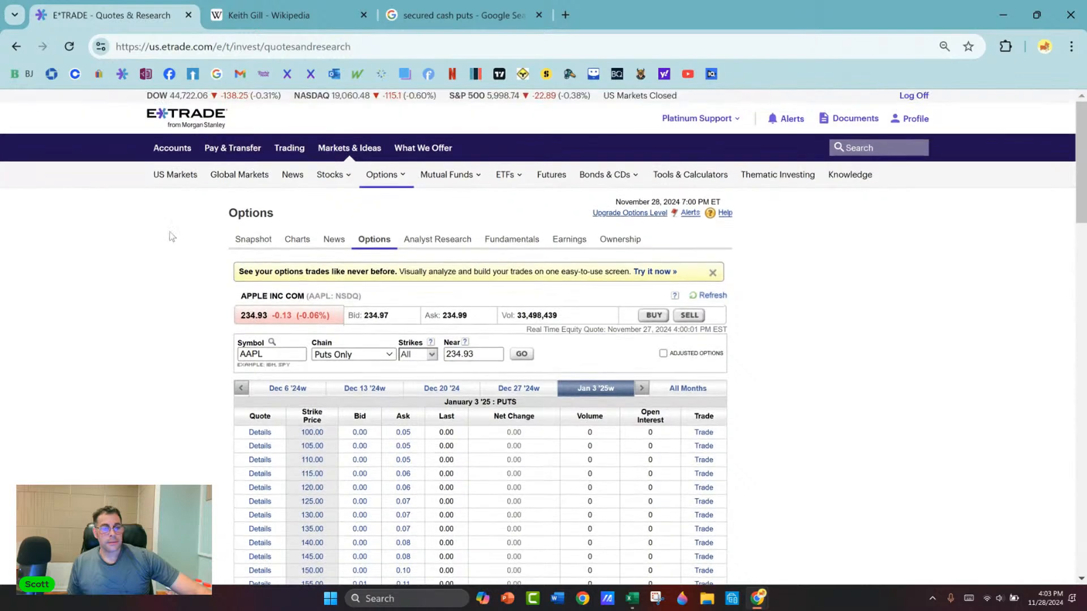
{"action": "left_click", "coordinate": [860, 148]}
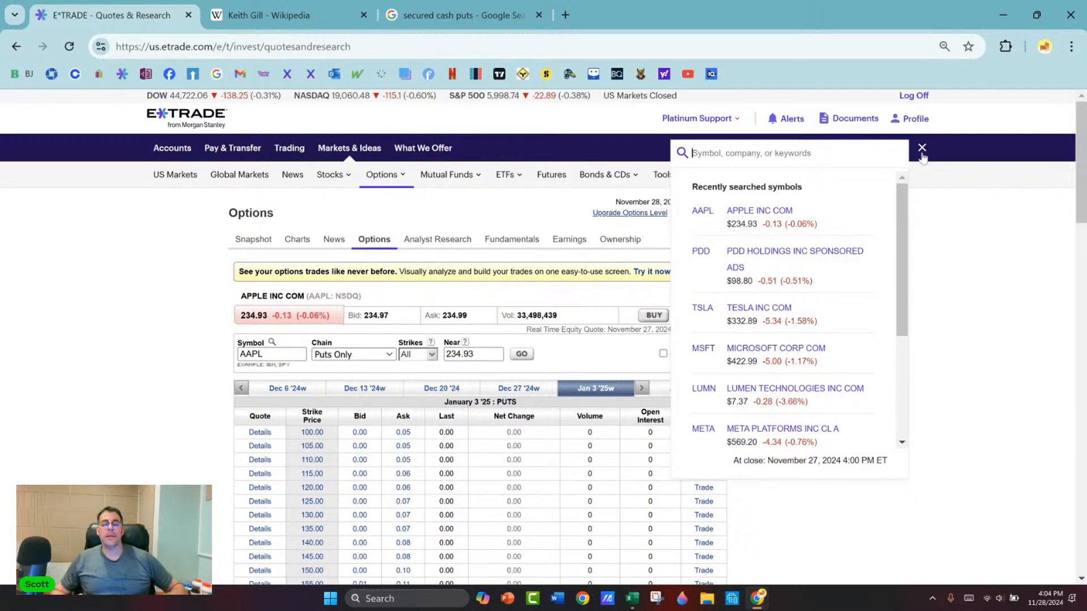
Step: Return to the Excel sheet and compare the AAPL Price in W43 with the Curr Price in W38 and Strike in W39
{"action": "key", "text": "alt+Tab"}
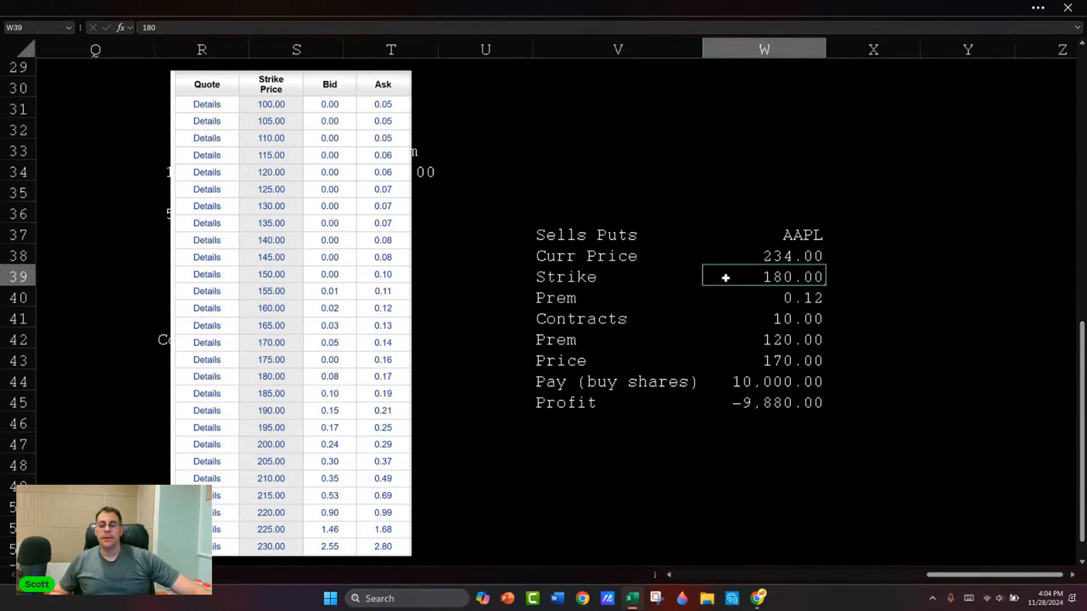
{"action": "left_click", "coordinate": [788, 360]}
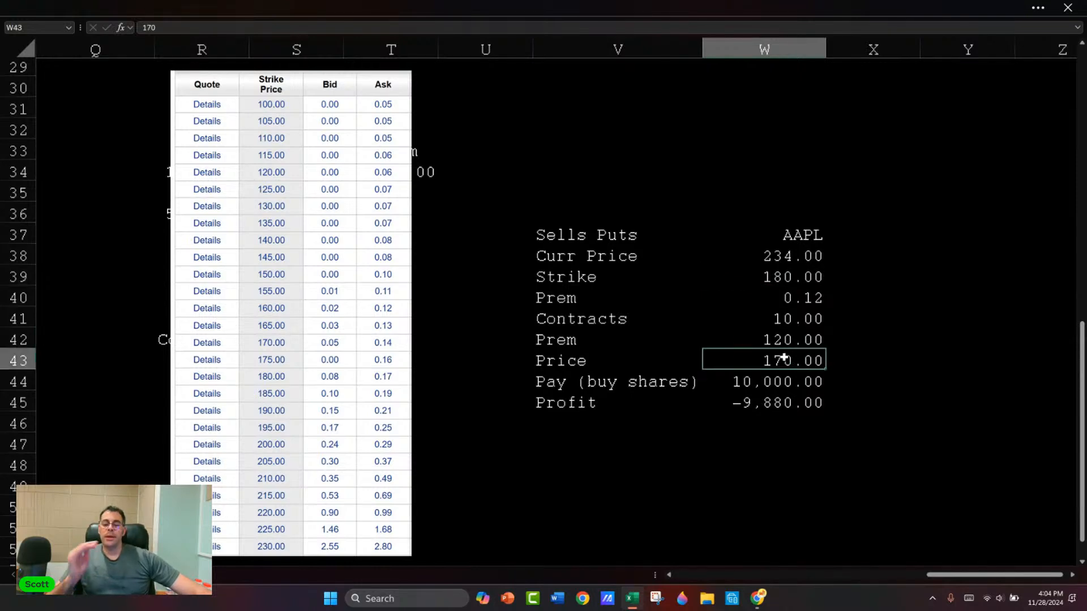
{"action": "left_click", "coordinate": [781, 257]}
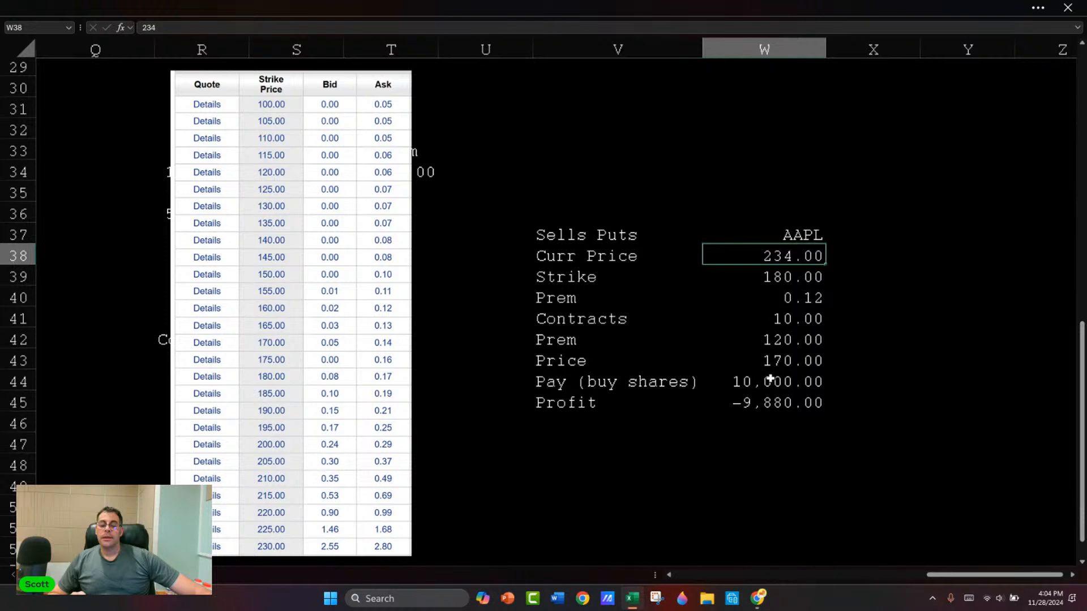
{"action": "left_click", "coordinate": [785, 277]}
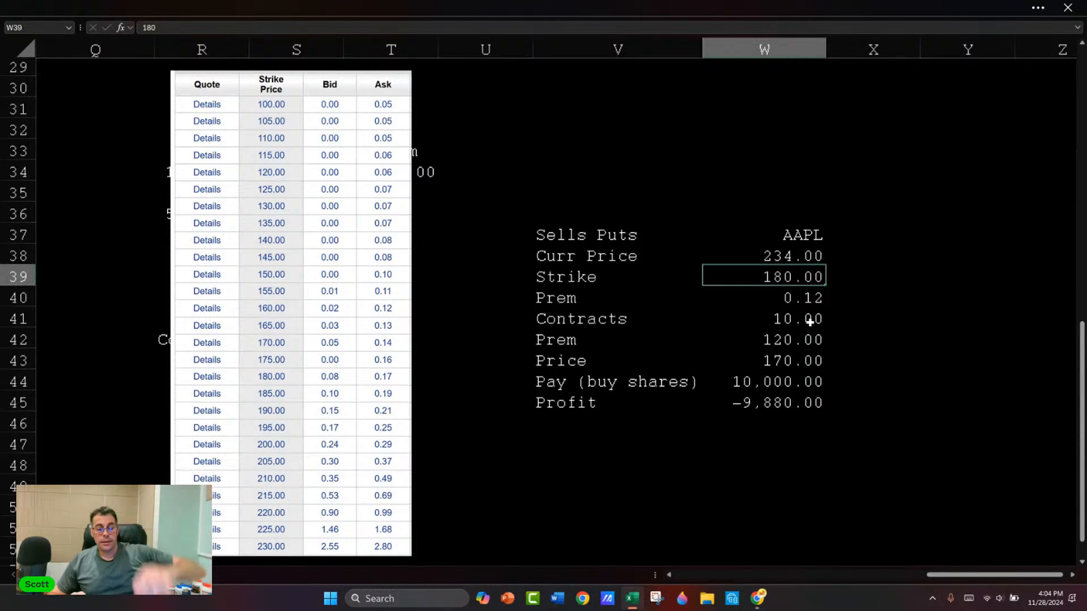
Step: Switch to E*TRADE in Chrome and examine the bid prices of the higher-strike AAPL puts for January 3 '25
{"action": "key", "text": "alt+Tab"}
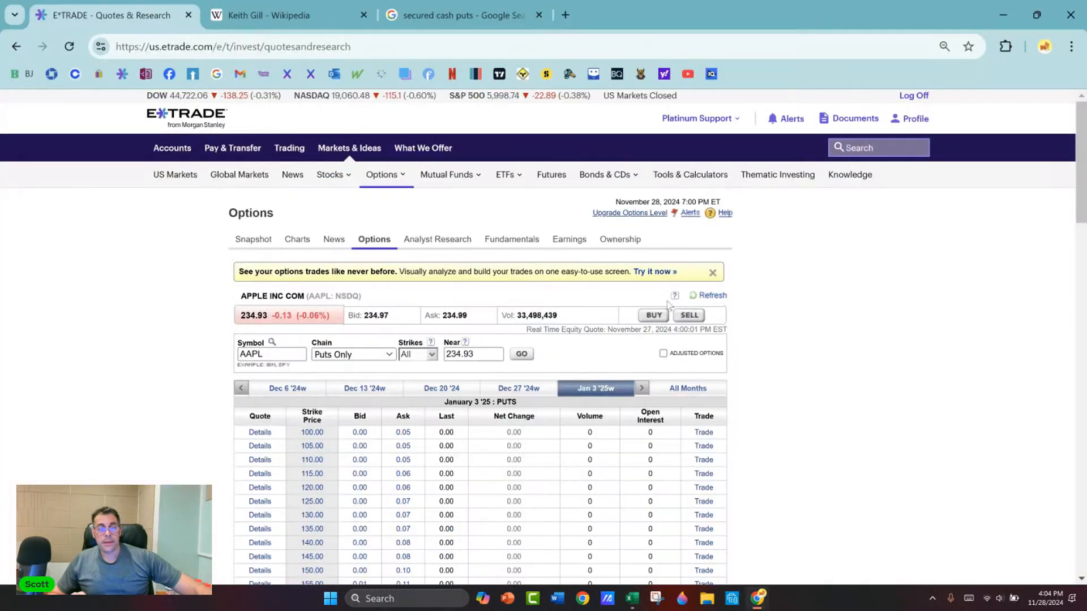
{"action": "scroll", "coordinate": [607, 420], "scroll_direction": "down", "scroll_amount": 9}
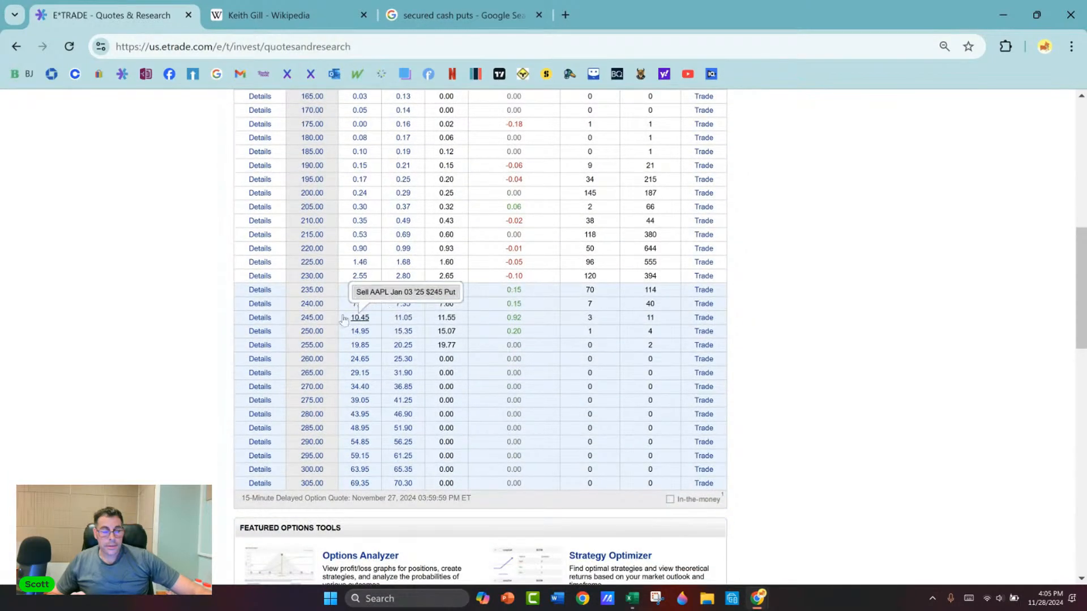
{"action": "scroll", "coordinate": [202, 265], "scroll_direction": "up", "scroll_amount": 2}
{"action": "scroll", "coordinate": [203, 273], "scroll_direction": "down", "scroll_amount": 2}
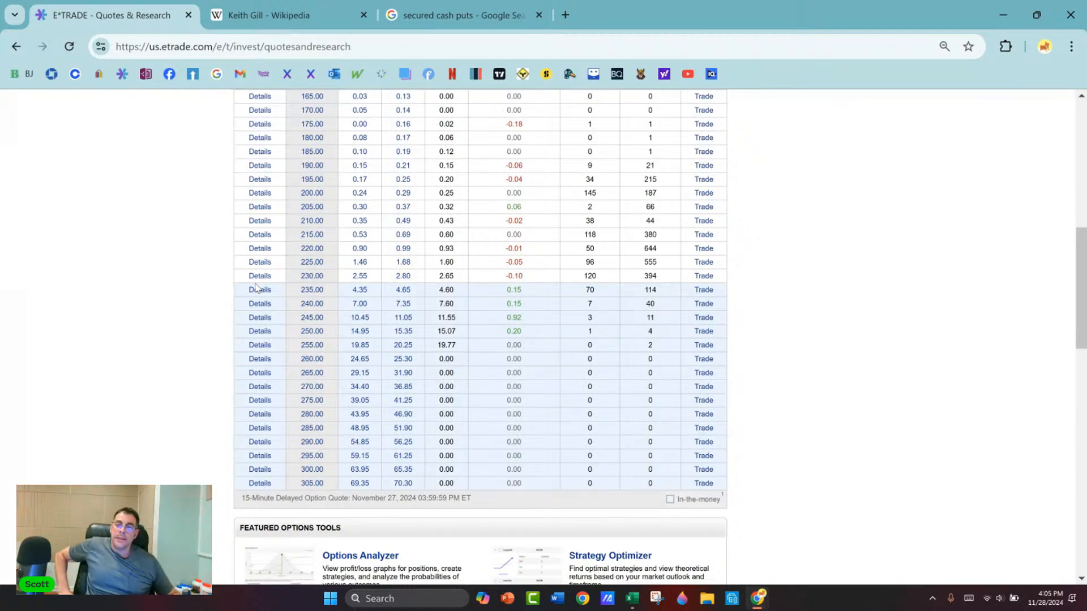
{"action": "key", "text": "alt+Tab"}
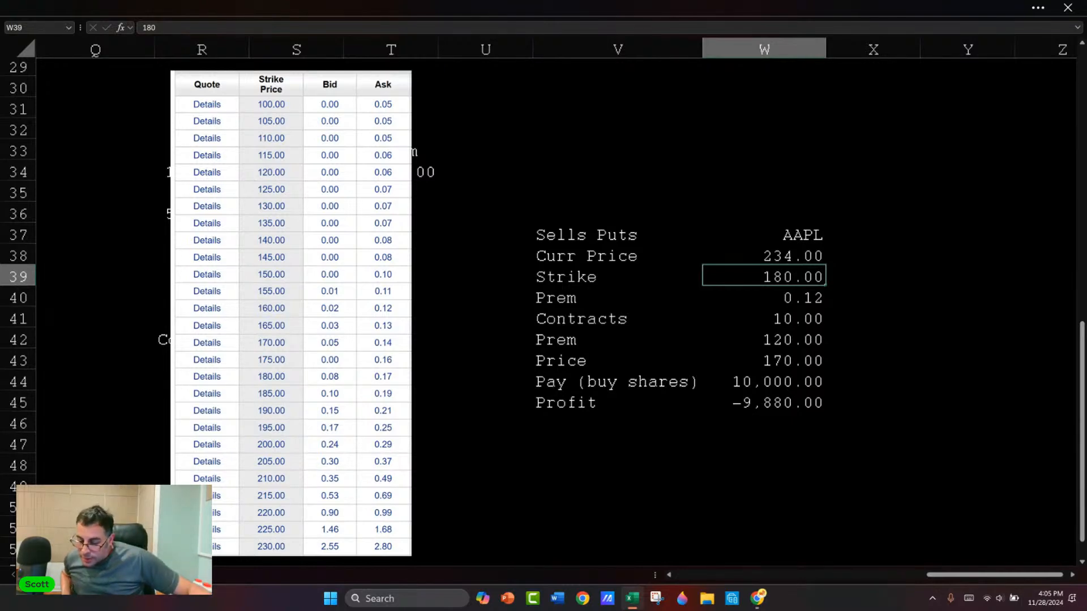
{"action": "key", "text": "alt+Tab"}
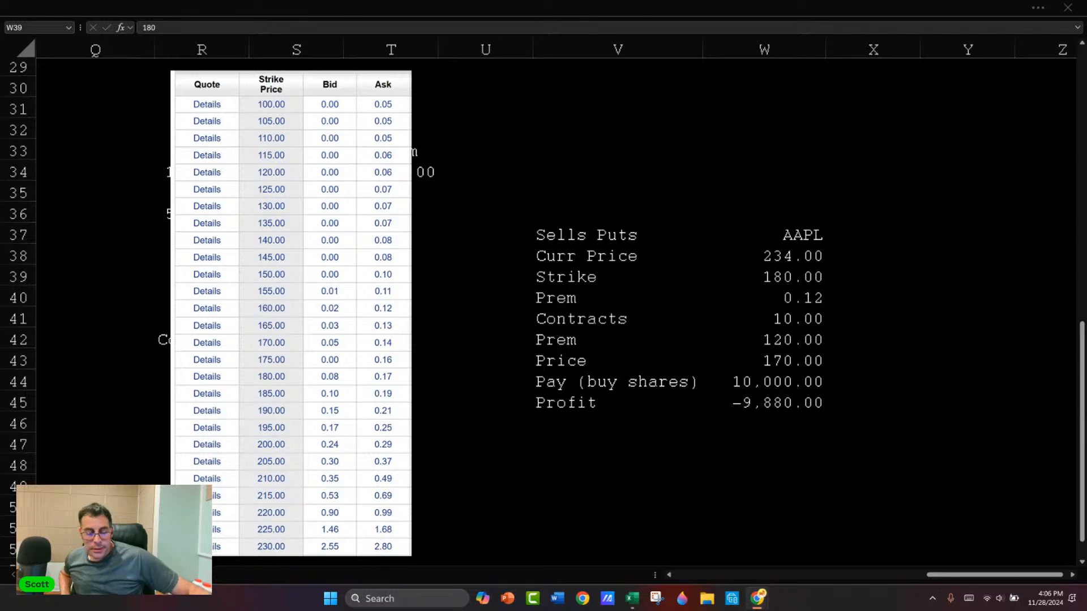
Step: Switch to Chrome, load YouTube in place of the secured cash puts search page, and search for tastytrade
{"action": "key", "text": "alt+Tab"}
{"action": "key", "text": "alt+Tab"}
{"action": "left_click", "coordinate": [462, 15]}
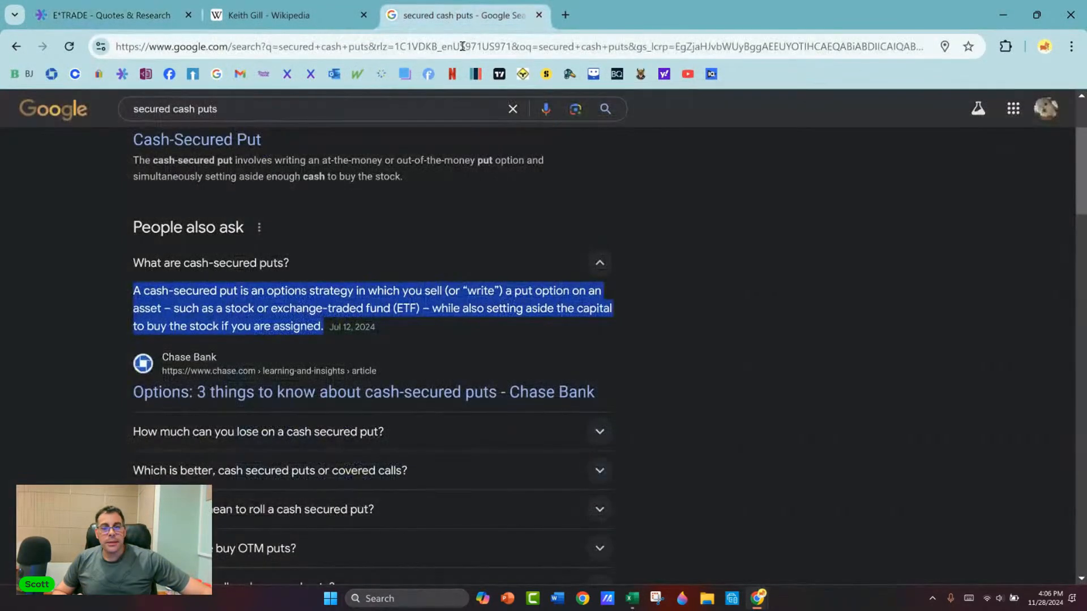
{"action": "left_click", "coordinate": [688, 74]}
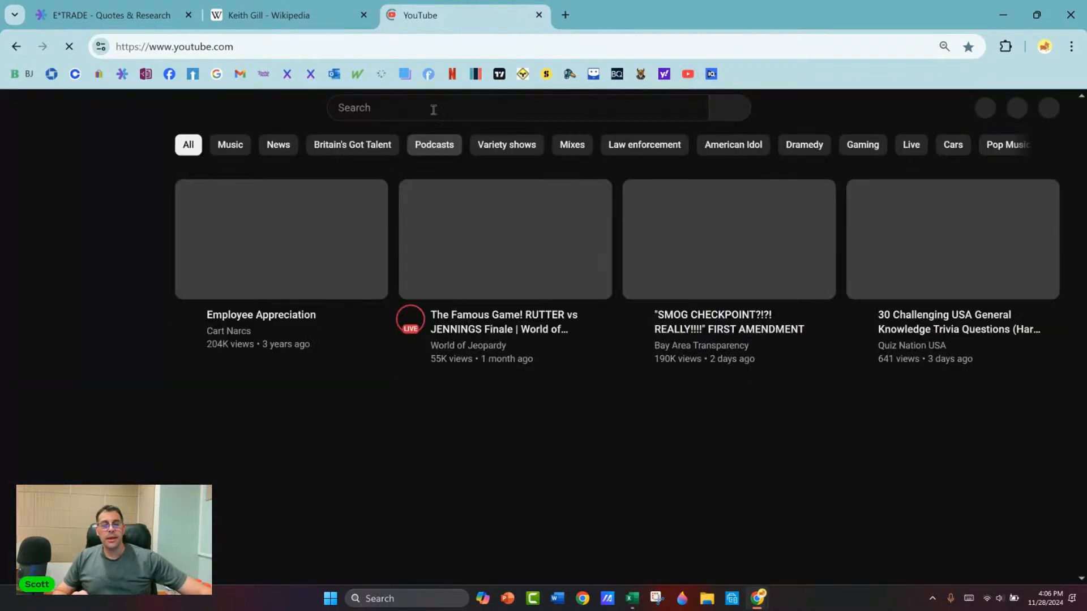
{"action": "left_click", "coordinate": [434, 108]}
{"action": "type", "text": "tast"}
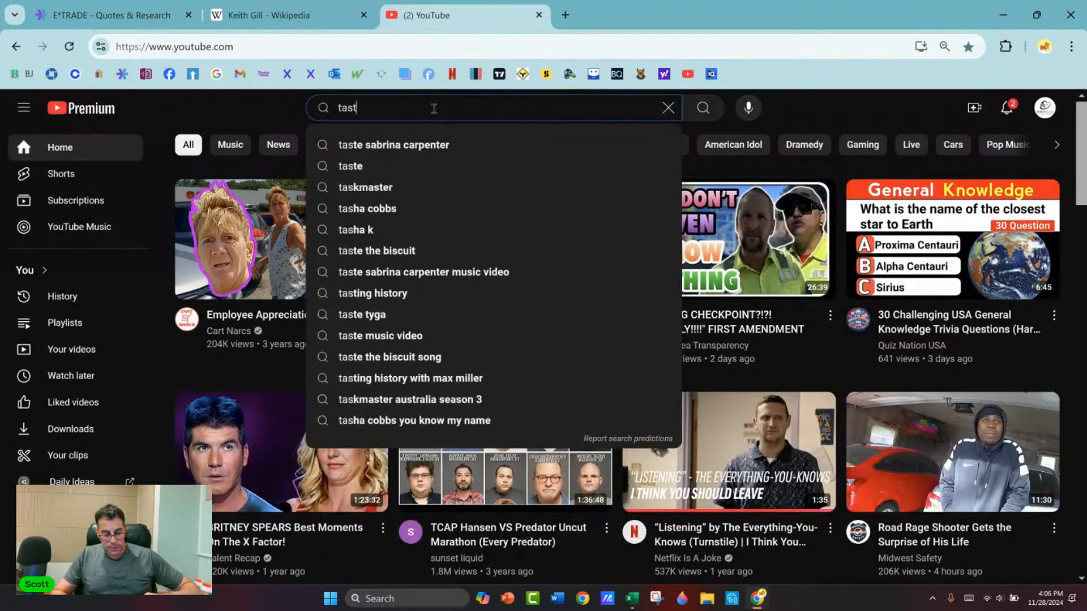
{"action": "type", "text": "ytrade"}
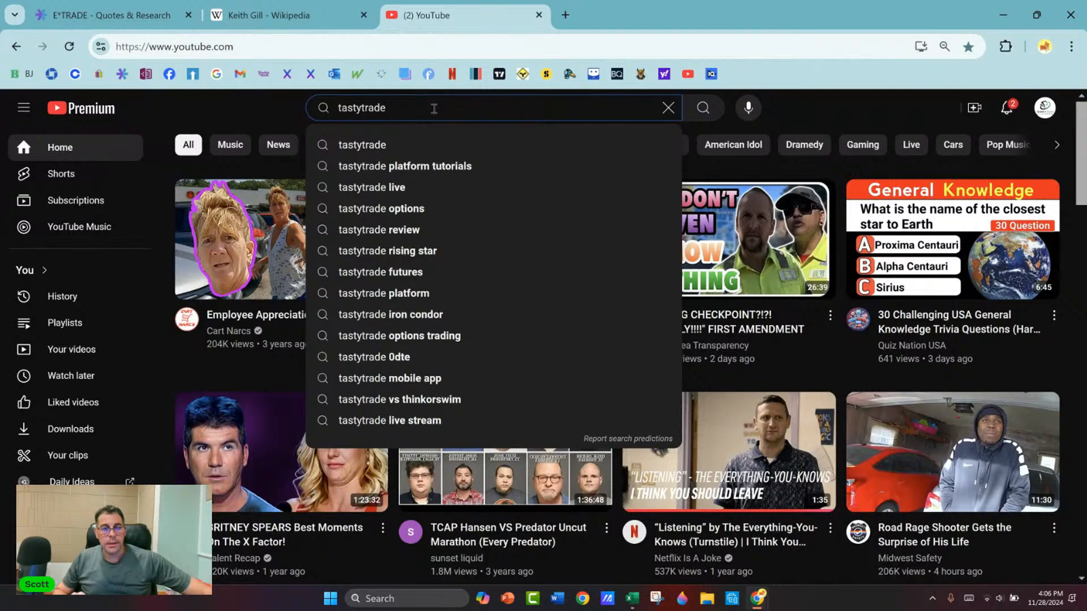
{"action": "left_click", "coordinate": [377, 145]}
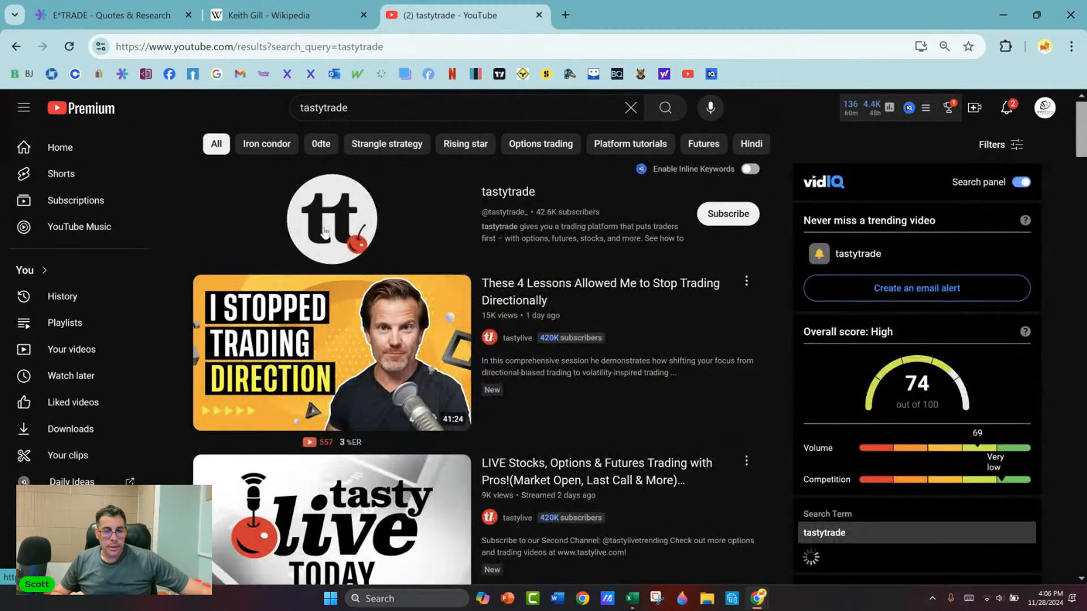
Step: Refine the YouTube search to tastytrade puts and browse the resulting videos on selling puts
{"action": "left_click", "coordinate": [400, 108]}
{"action": "type", "text": "puts"}
{"action": "key", "text": "Return"}
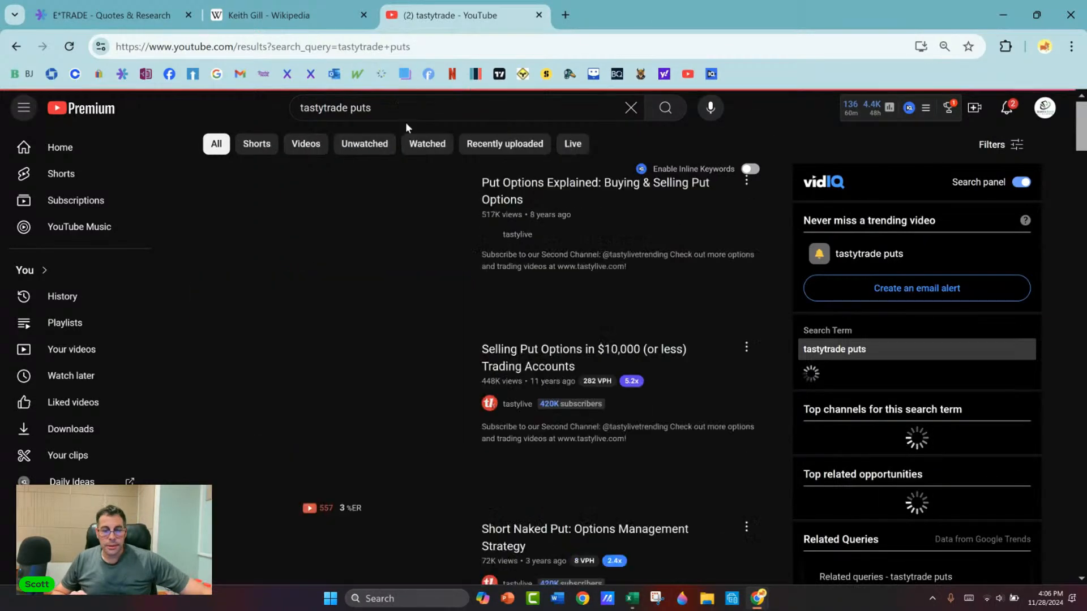
{"action": "mouse_move", "coordinate": [416, 226]}
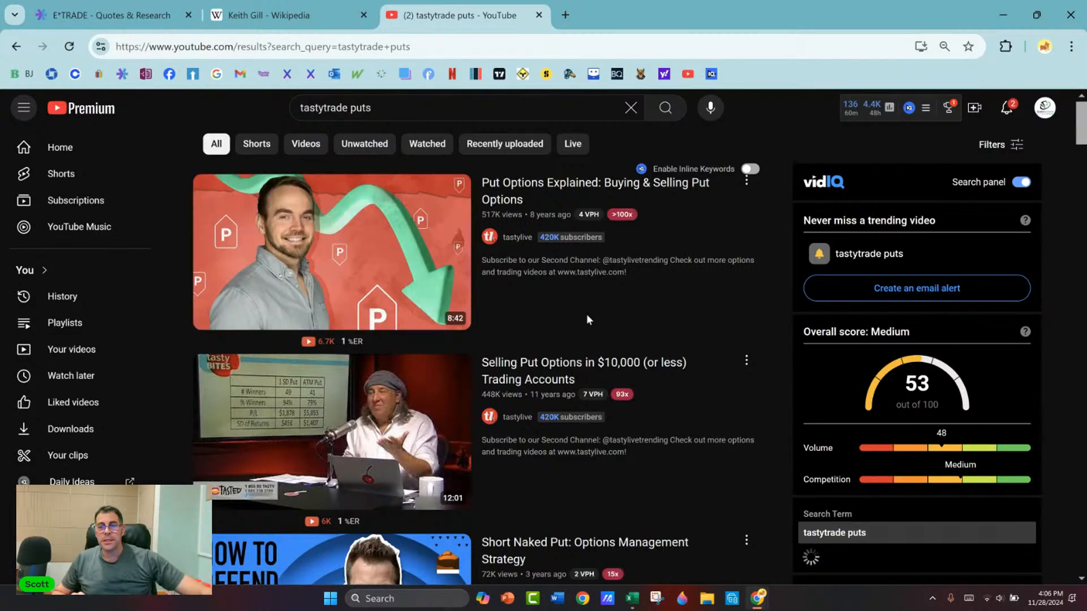
{"action": "scroll", "coordinate": [588, 287], "scroll_direction": "down", "scroll_amount": 3}
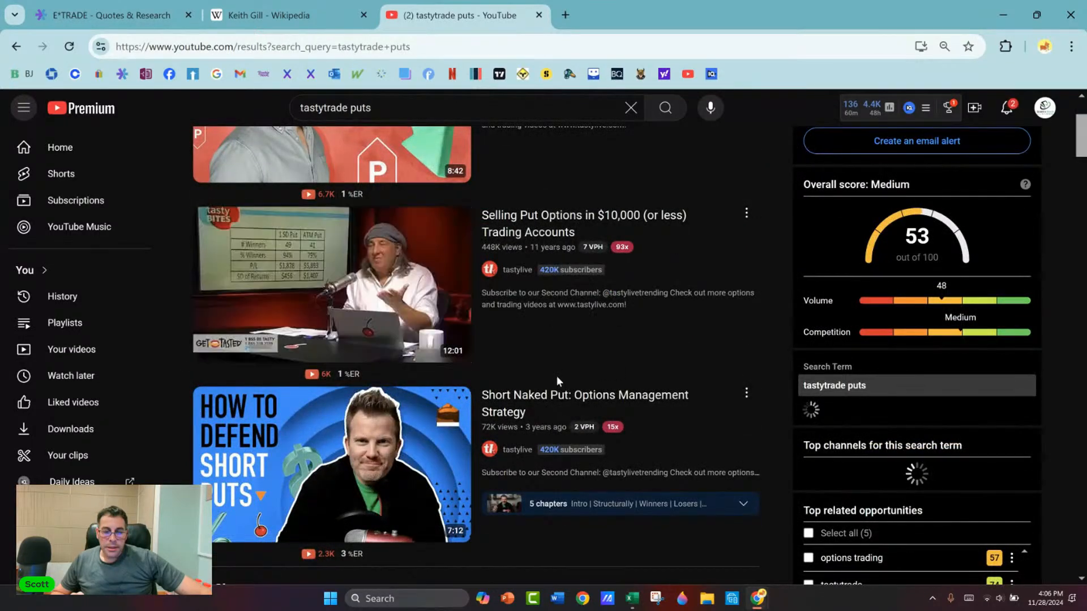
{"action": "scroll", "coordinate": [557, 376], "scroll_direction": "down", "scroll_amount": 10}
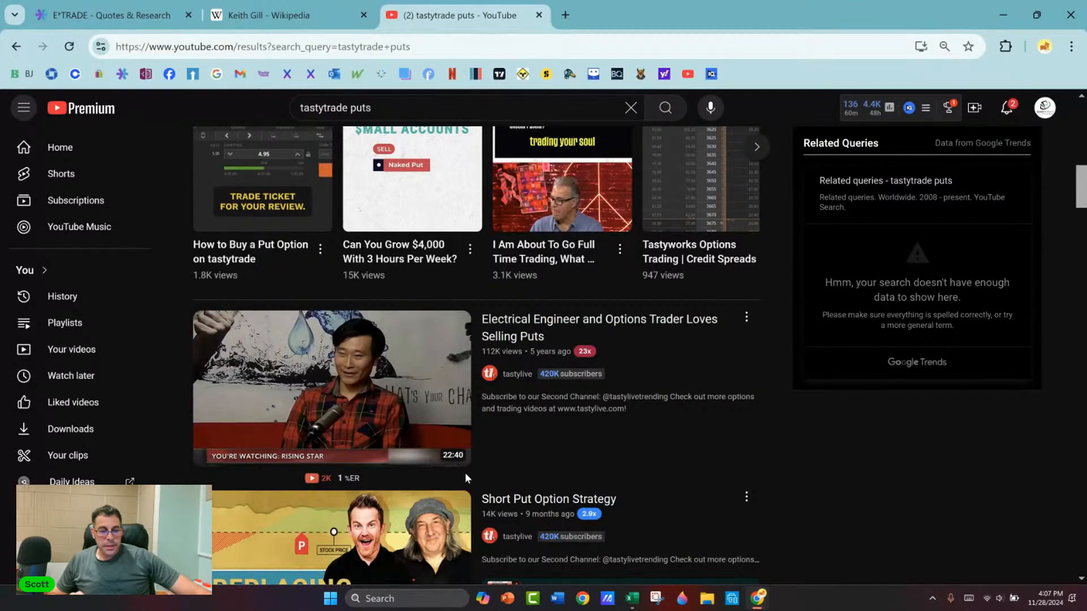
Step: Browse further through the tastytrade puts search results on YouTube, examining the covered put and long put strategy videos
{"action": "mouse_move", "coordinate": [414, 455]}
{"action": "scroll", "coordinate": [403, 450], "scroll_direction": "down", "scroll_amount": 1}
{"action": "scroll", "coordinate": [403, 450], "scroll_direction": "down", "scroll_amount": 10}
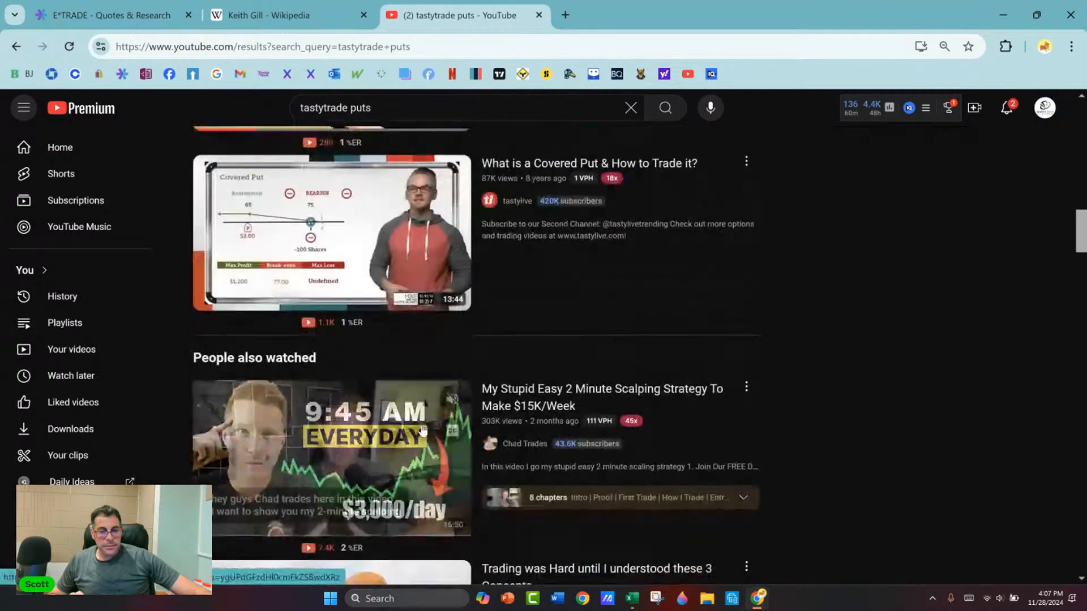
{"action": "scroll", "coordinate": [424, 429], "scroll_direction": "down", "scroll_amount": 4}
{"action": "scroll", "coordinate": [424, 429], "scroll_direction": "down", "scroll_amount": 8}
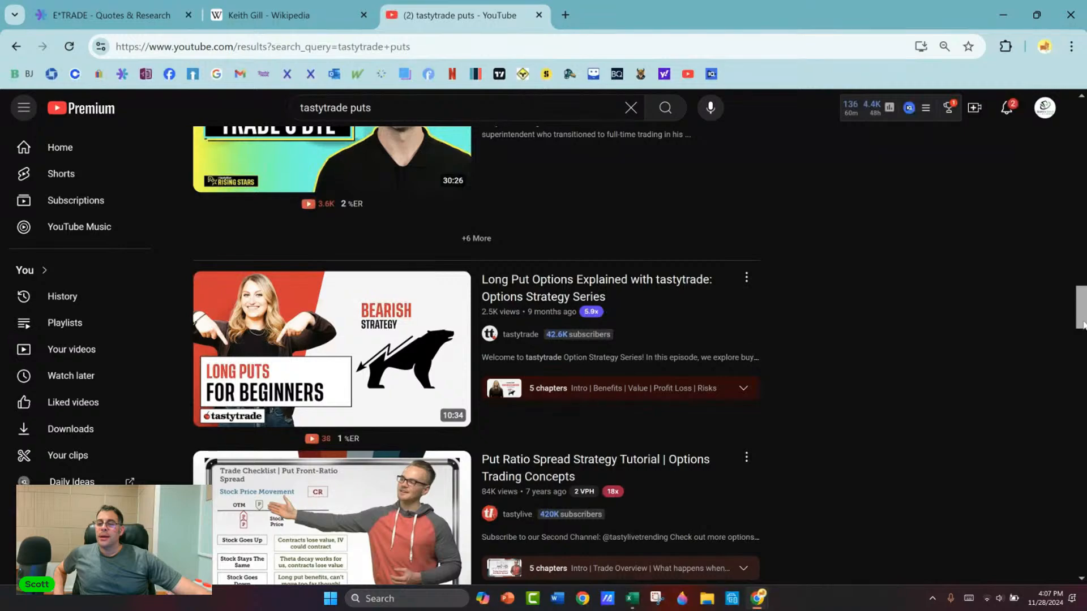
{"action": "left_click_drag", "start_coordinate": [1083, 317], "coordinate": [1025, 254]}
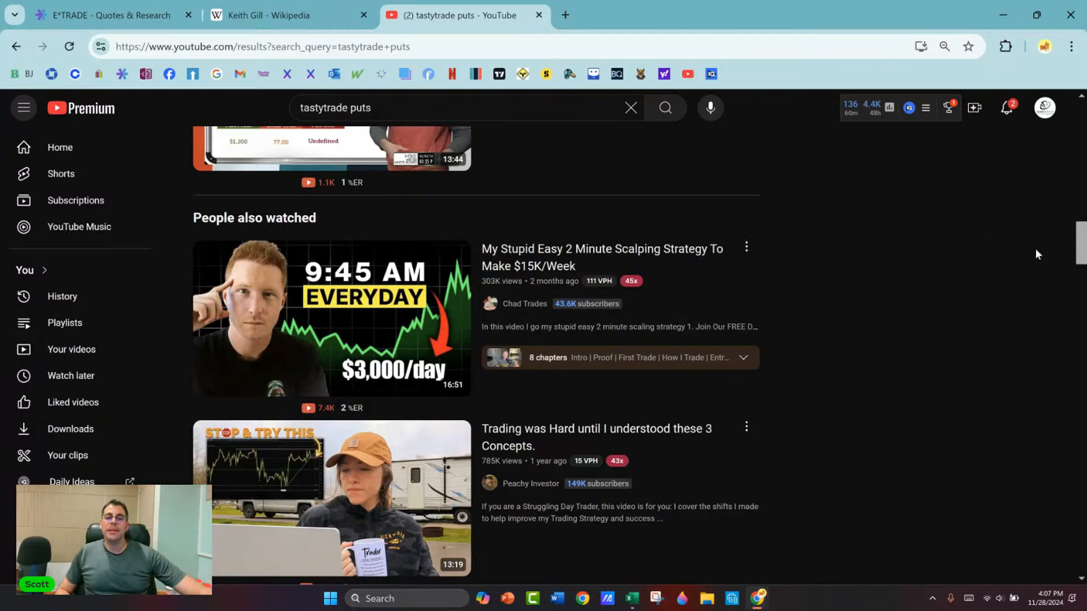
{"action": "left_click_drag", "start_coordinate": [1085, 242], "coordinate": [1068, 267]}
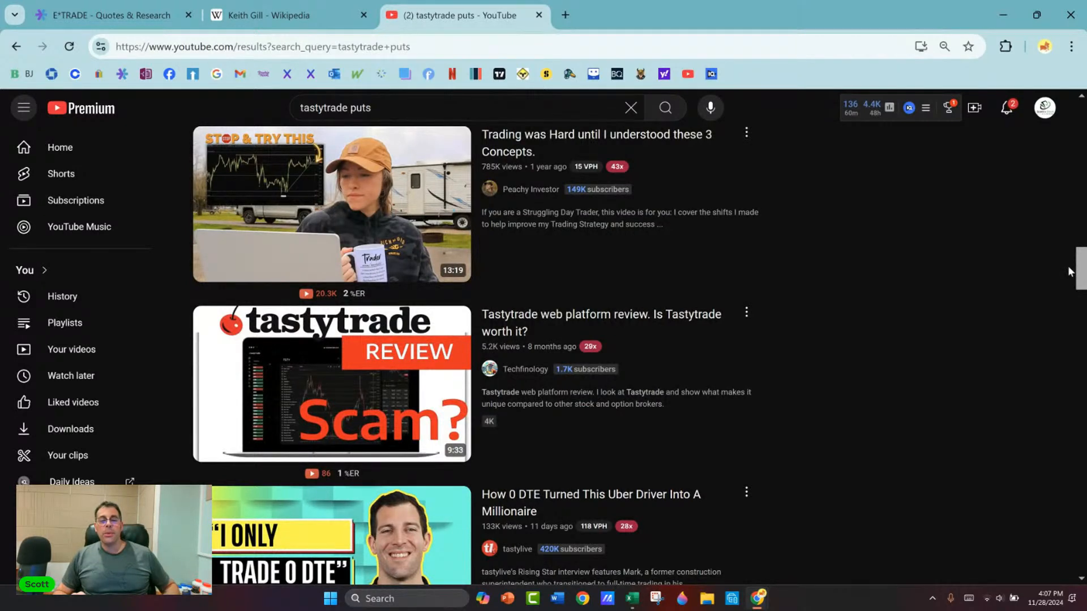
Step: Switch back to the Excel sheet and review the AAPL put-sale table and the empty rows beneath it
{"action": "key", "text": "alt+Tab"}
{"action": "key", "text": "alt+Tab"}
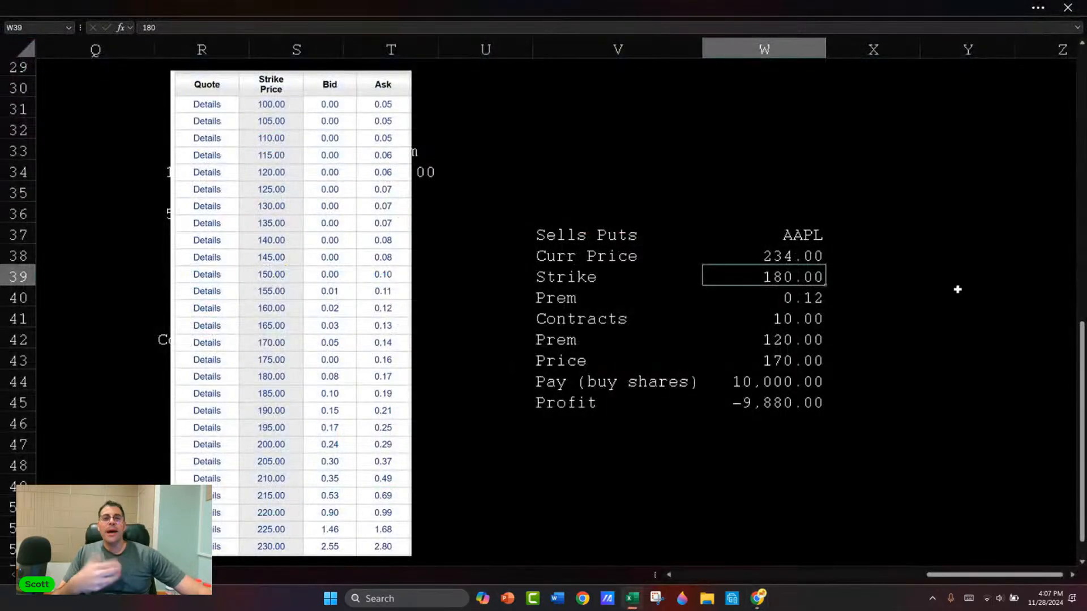
{"action": "scroll", "coordinate": [607, 191], "scroll_direction": "down", "scroll_amount": 4}
{"action": "scroll", "coordinate": [607, 191], "scroll_direction": "down", "scroll_amount": 4}
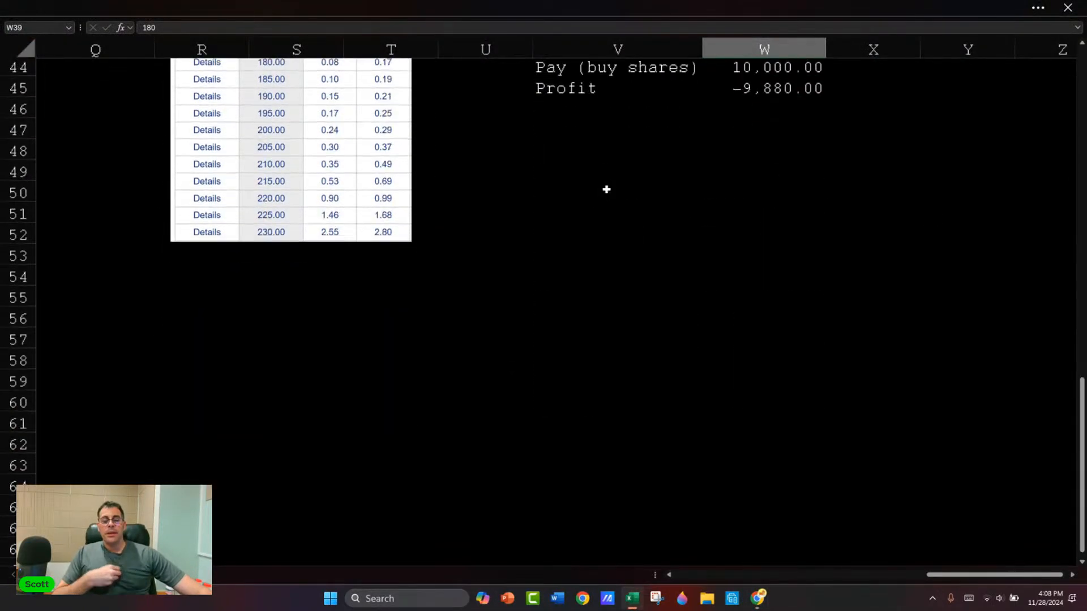
{"action": "left_click", "coordinate": [571, 205]}
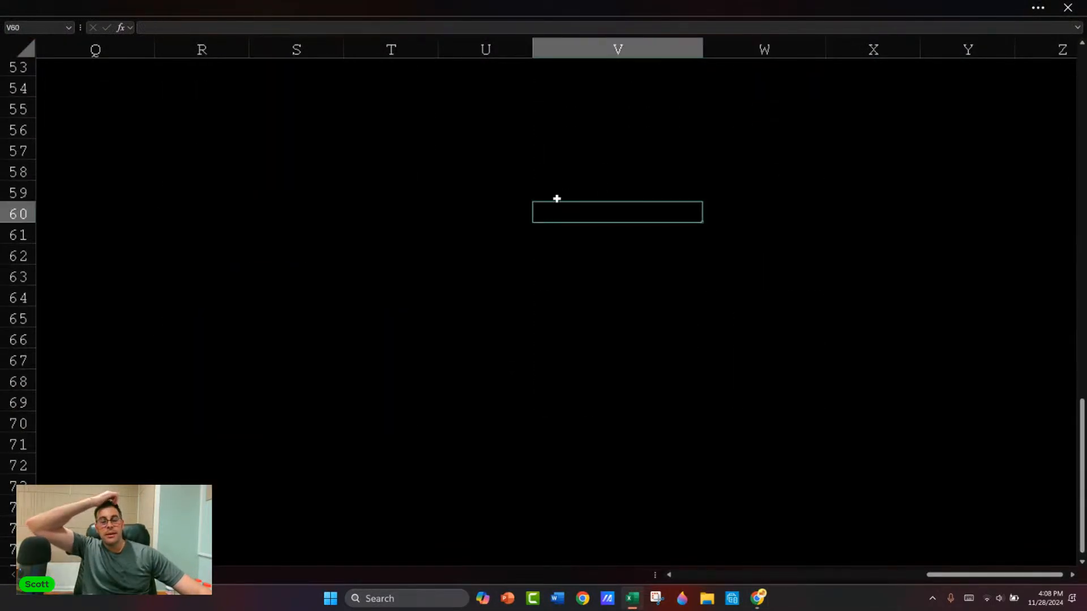
{"action": "scroll", "coordinate": [557, 198], "scroll_direction": "up", "scroll_amount": 2}
{"action": "left_click", "coordinate": [587, 205]}
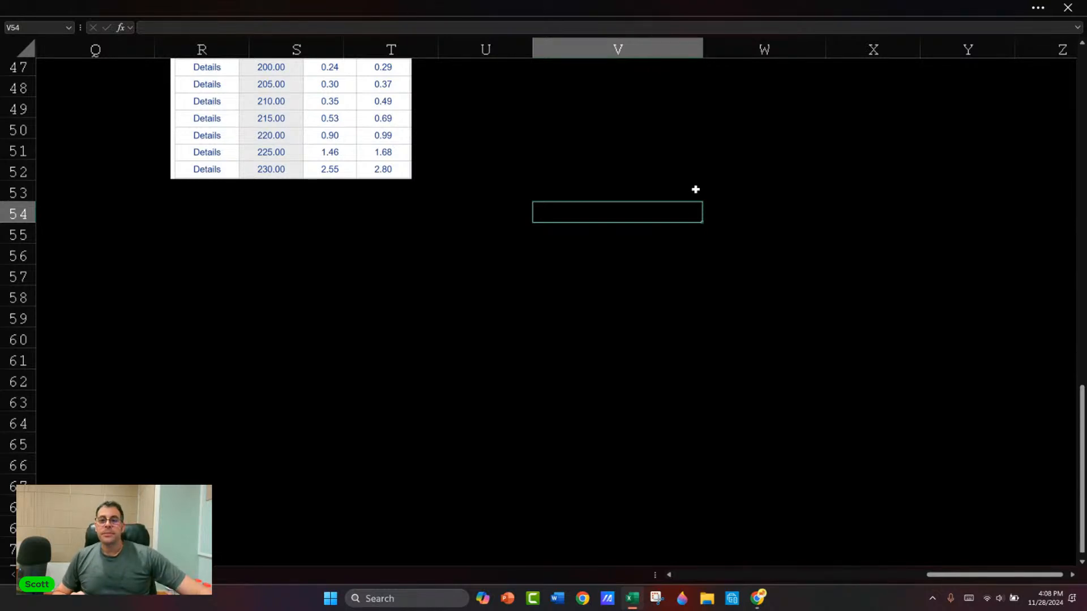
{"action": "scroll", "coordinate": [696, 187], "scroll_direction": "up", "scroll_amount": 3}
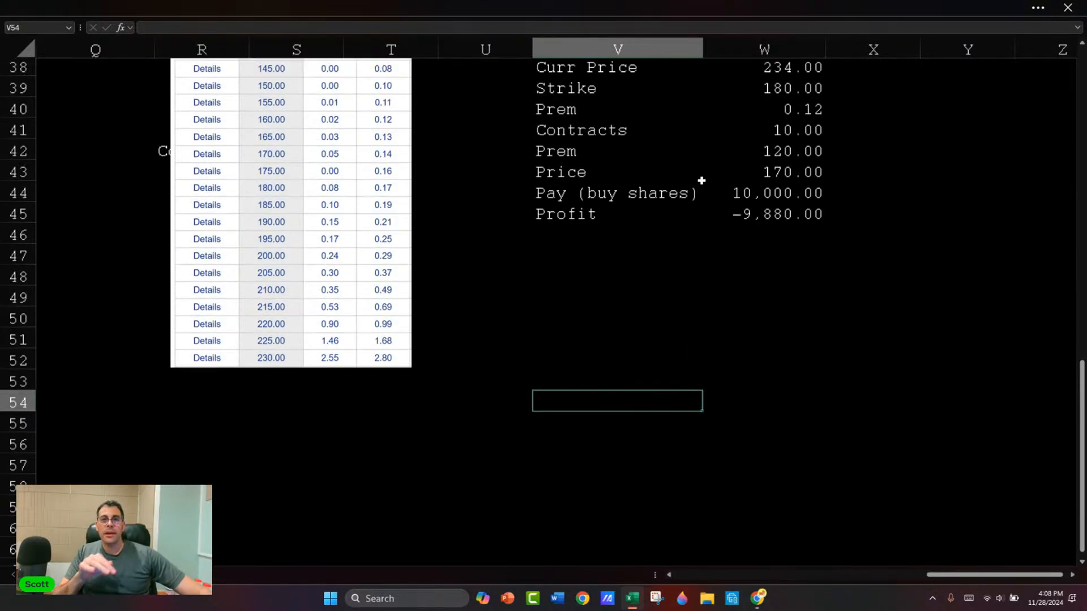
{"action": "scroll", "coordinate": [705, 172], "scroll_direction": "down", "scroll_amount": 3}
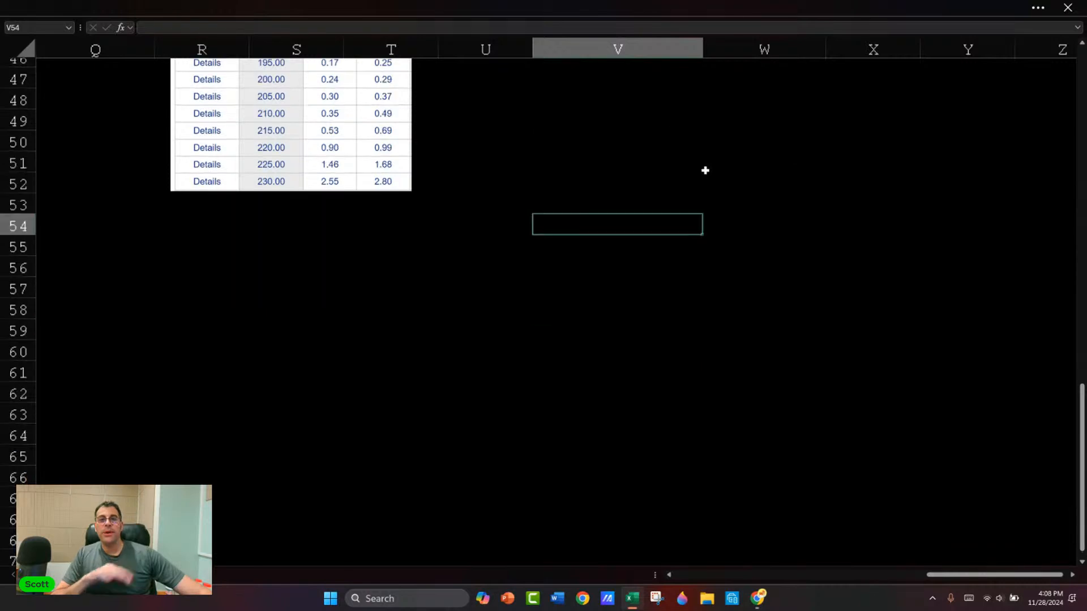
{"action": "scroll", "coordinate": [705, 170], "scroll_direction": "down", "scroll_amount": 1}
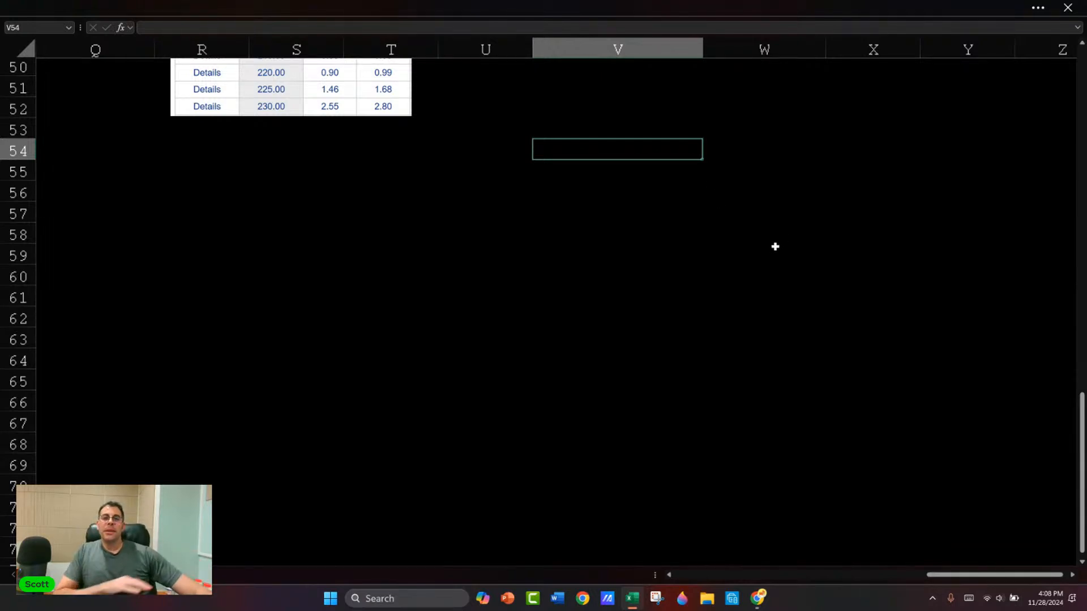
{"action": "scroll", "coordinate": [775, 247], "scroll_direction": "up", "scroll_amount": 3}
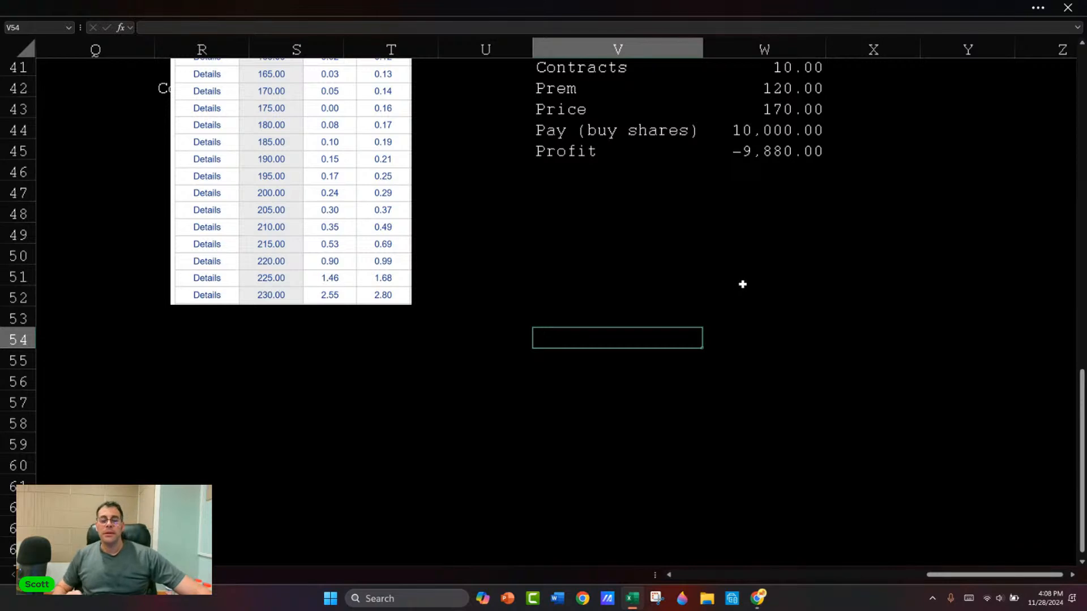
{"action": "scroll", "coordinate": [713, 198], "scroll_direction": "up", "scroll_amount": 2}
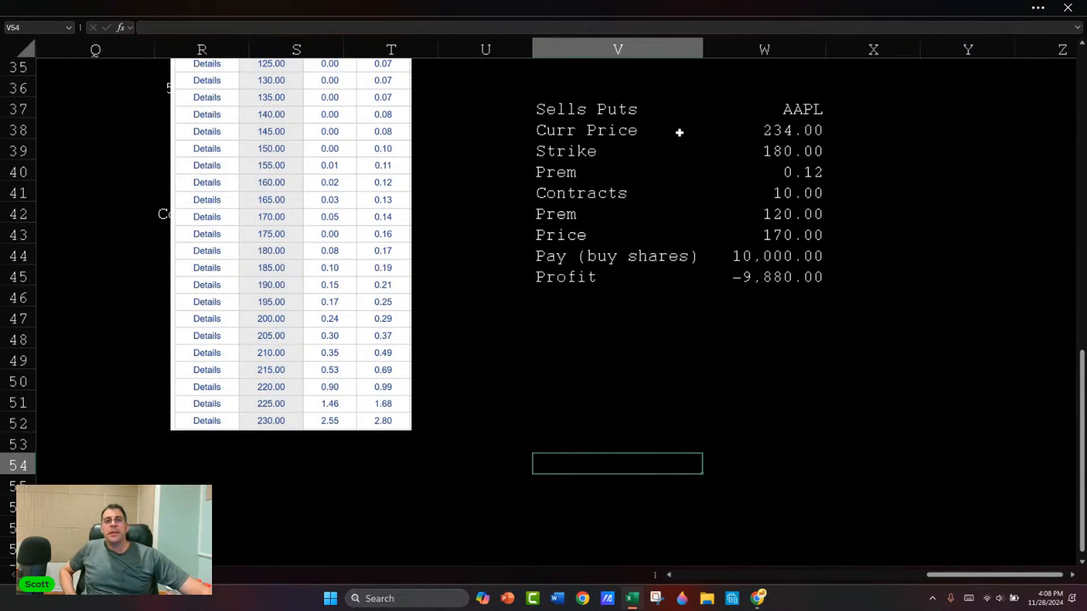
Step: Add the heading Red / Black in V48, below the AAPL put-sale table
{"action": "left_click", "coordinate": [646, 336]}
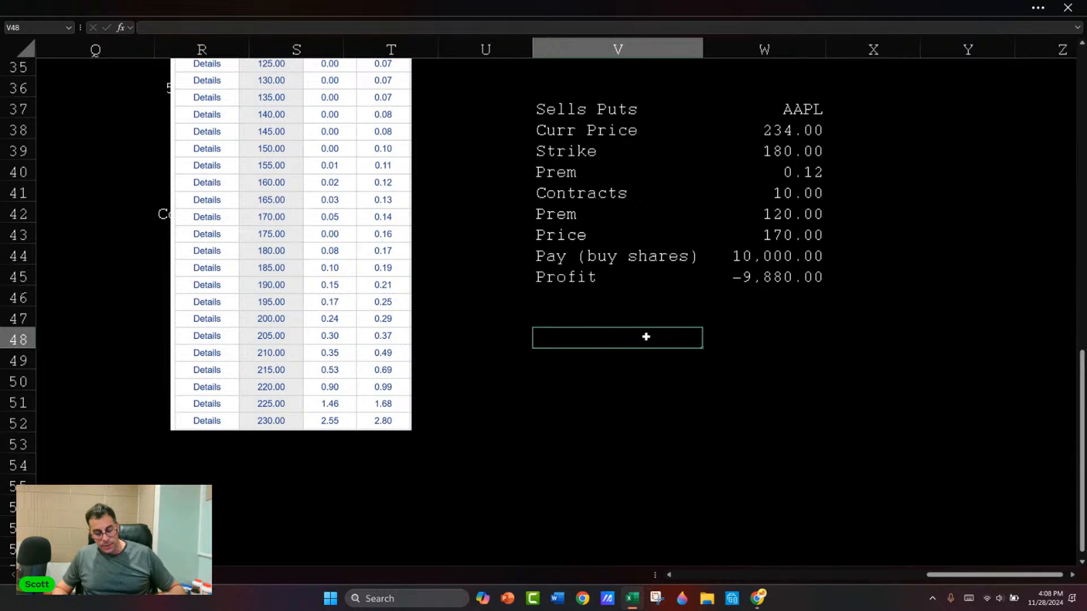
{"action": "type", "text": "Red"}
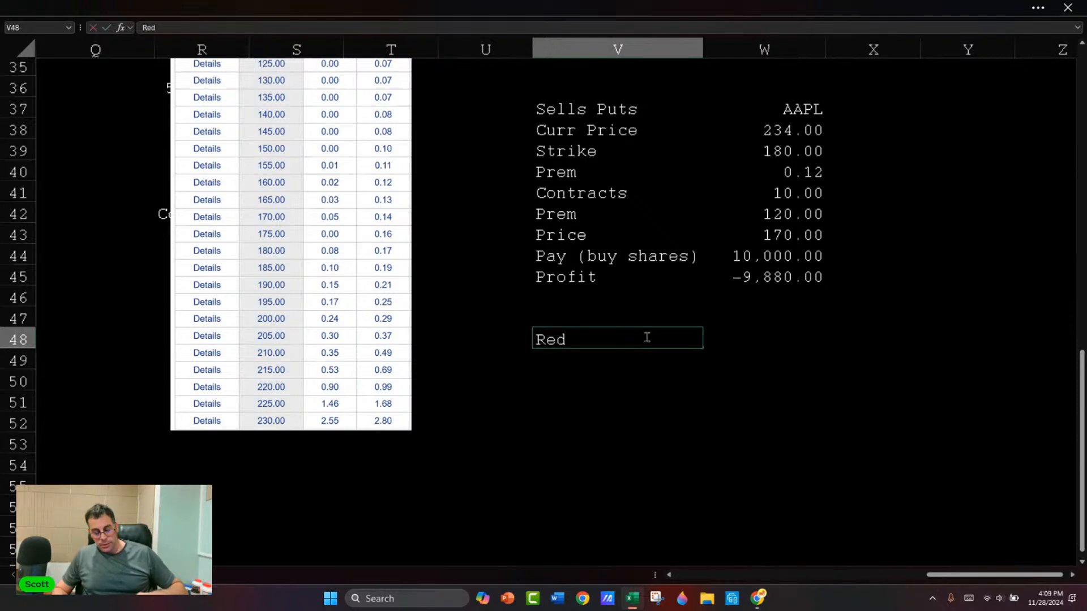
{"action": "type", "text": " / Black"}
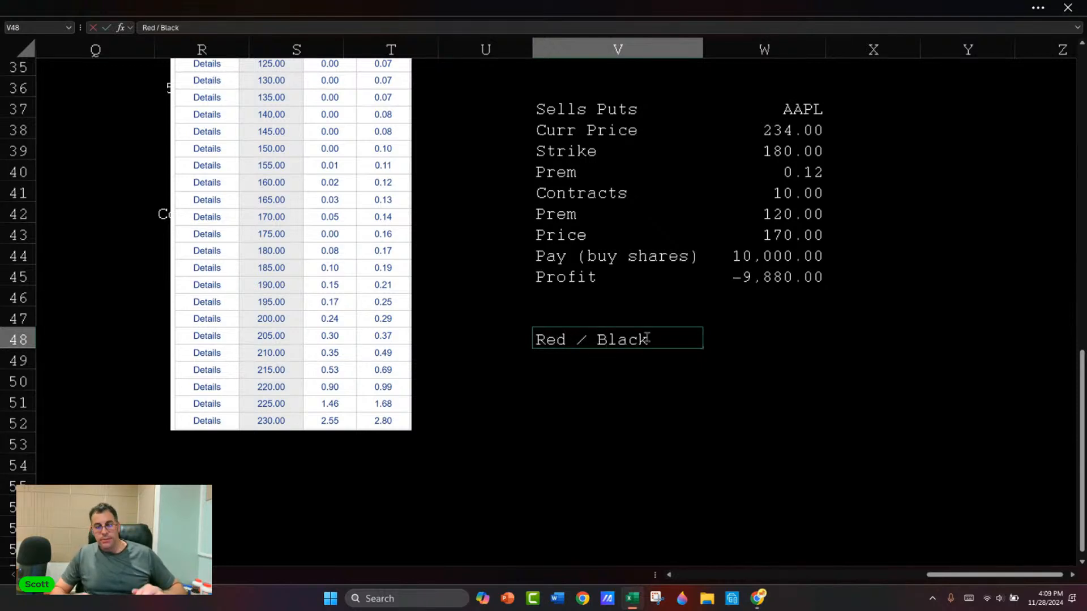
{"action": "key", "text": "Return"}
Step: Enter Red in V50 with a $100 bet in W50, and narrow columns V and W
{"action": "key", "text": "Return"}
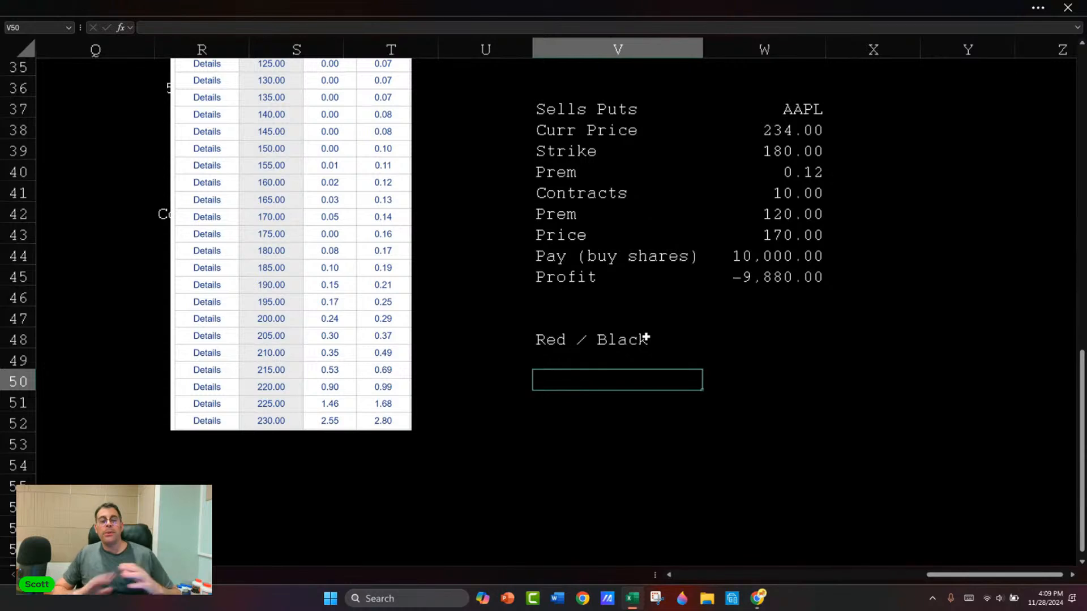
{"action": "type", "text": "$100"}
{"action": "key", "text": "Return"}
{"action": "key", "text": "Up"}
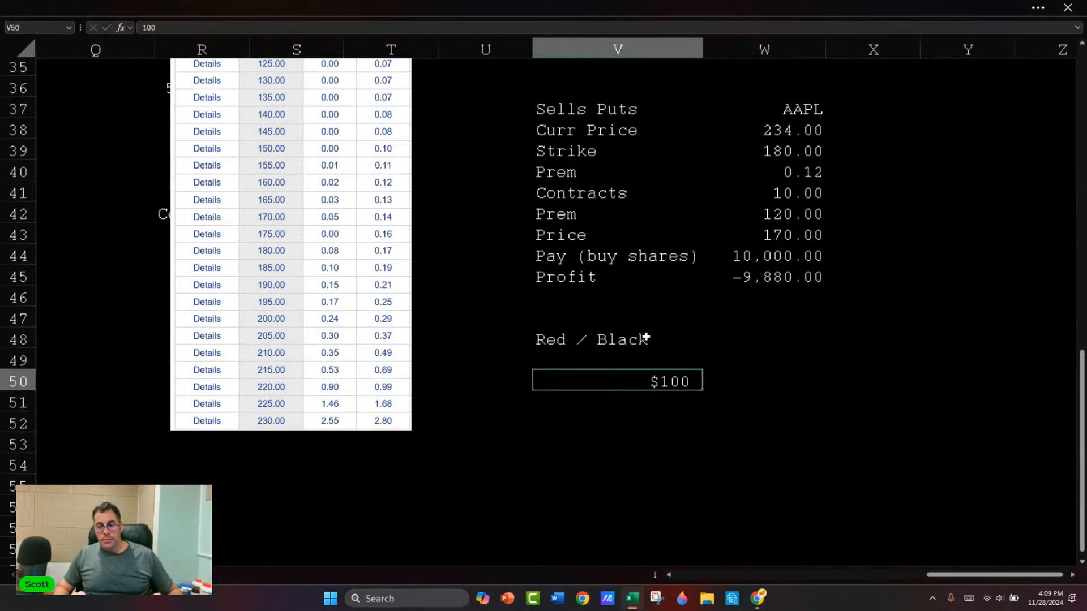
{"action": "type", "text": "Red"}
{"action": "key", "text": "Tab"}
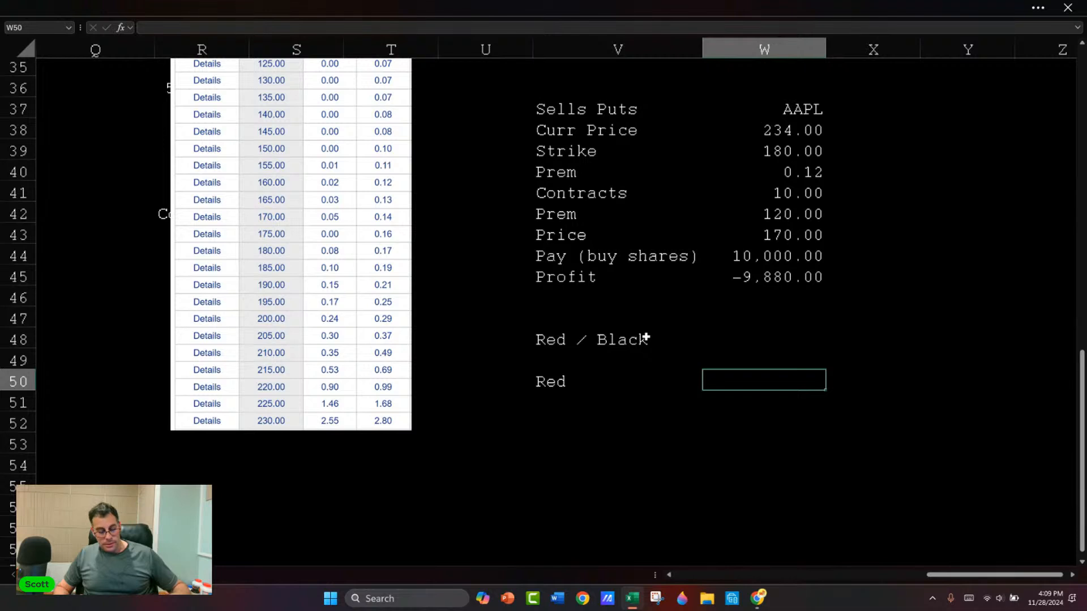
{"action": "type", "text": "$100"}
{"action": "key", "text": "Return"}
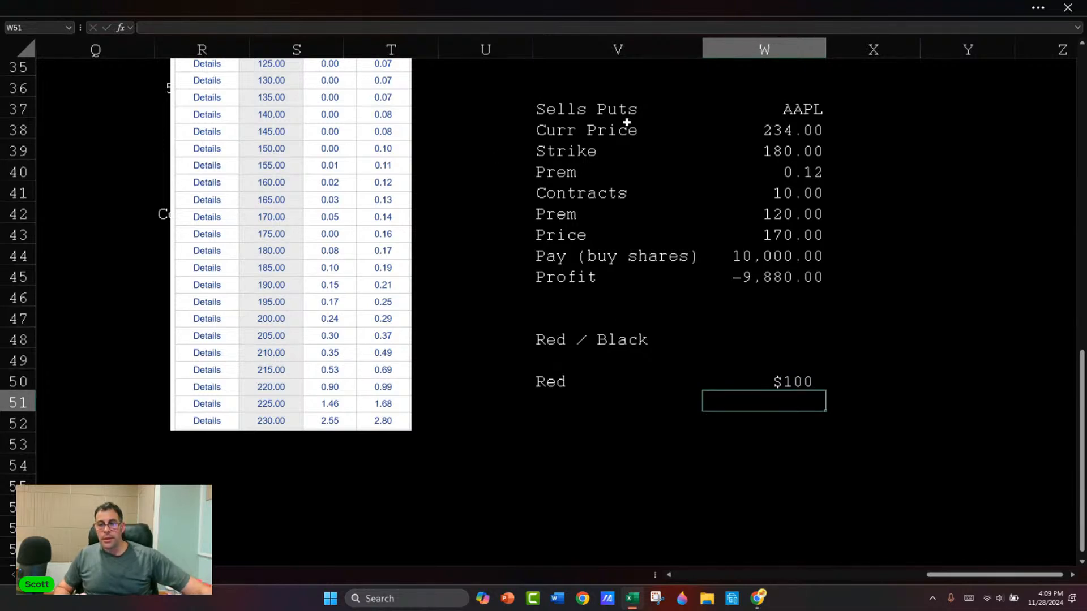
{"action": "left_click_drag", "start_coordinate": [702, 50], "coordinate": [668, 49]}
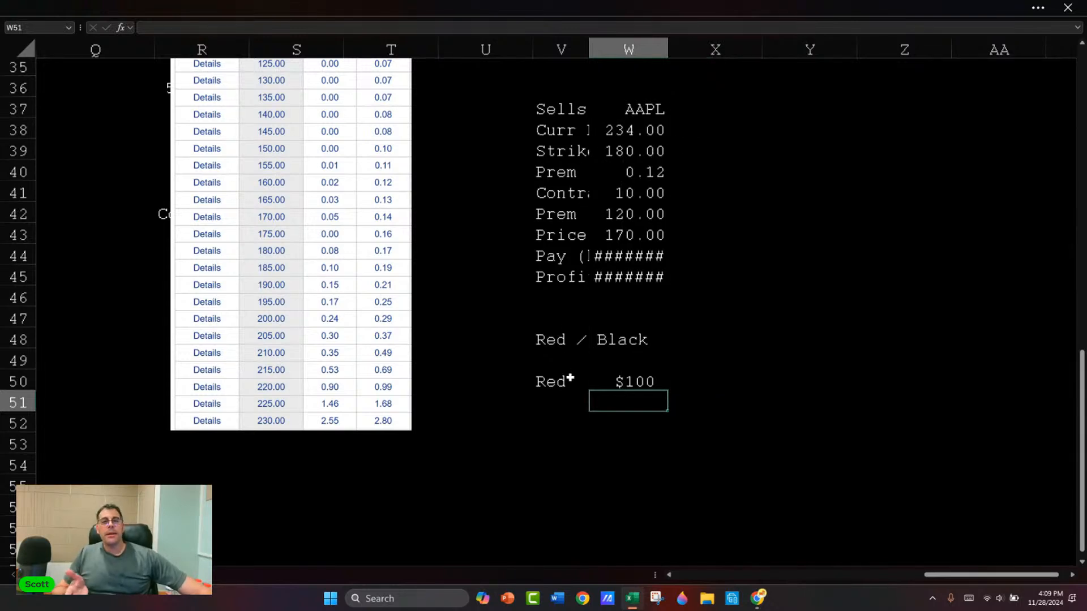
Step: Enter the odds 49% 49% 2% in X50 beside the $100 bet, and clear them again
{"action": "left_click", "coordinate": [684, 382]}
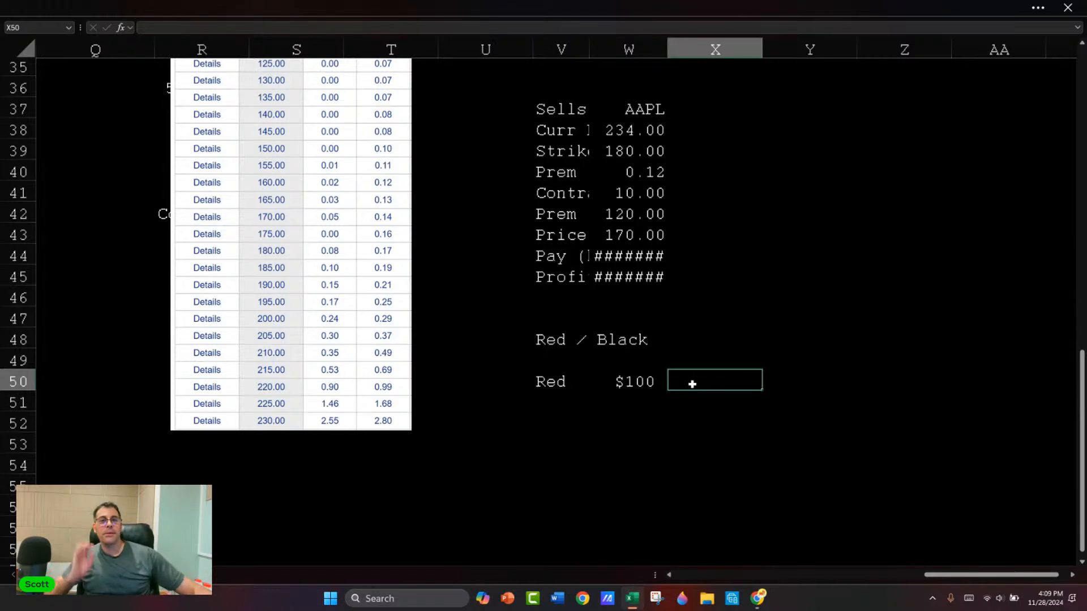
{"action": "type", "text": "49"}
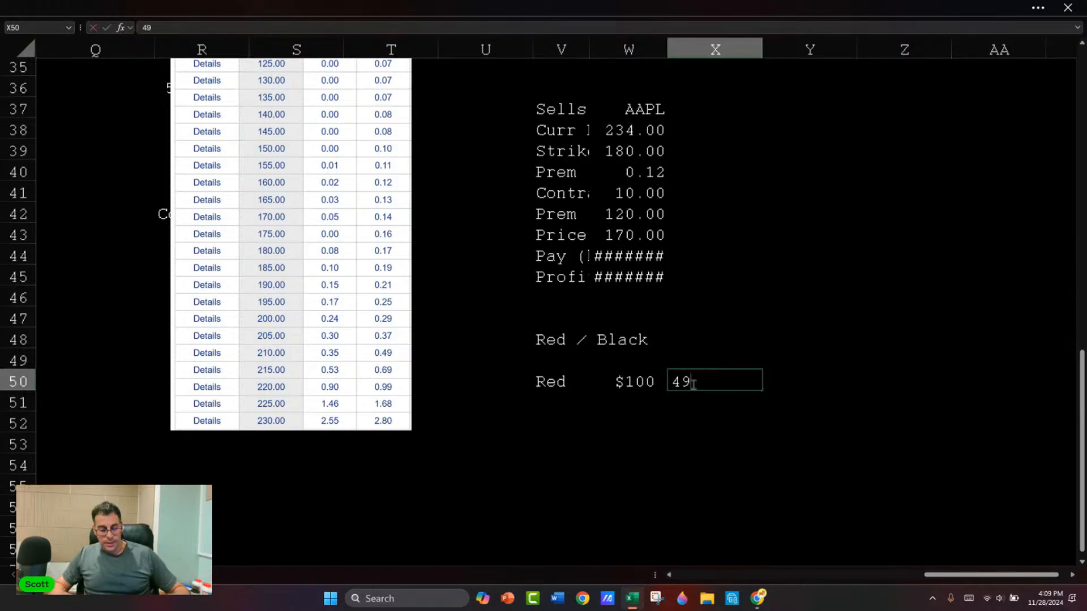
{"action": "type", "text": "% 49%"}
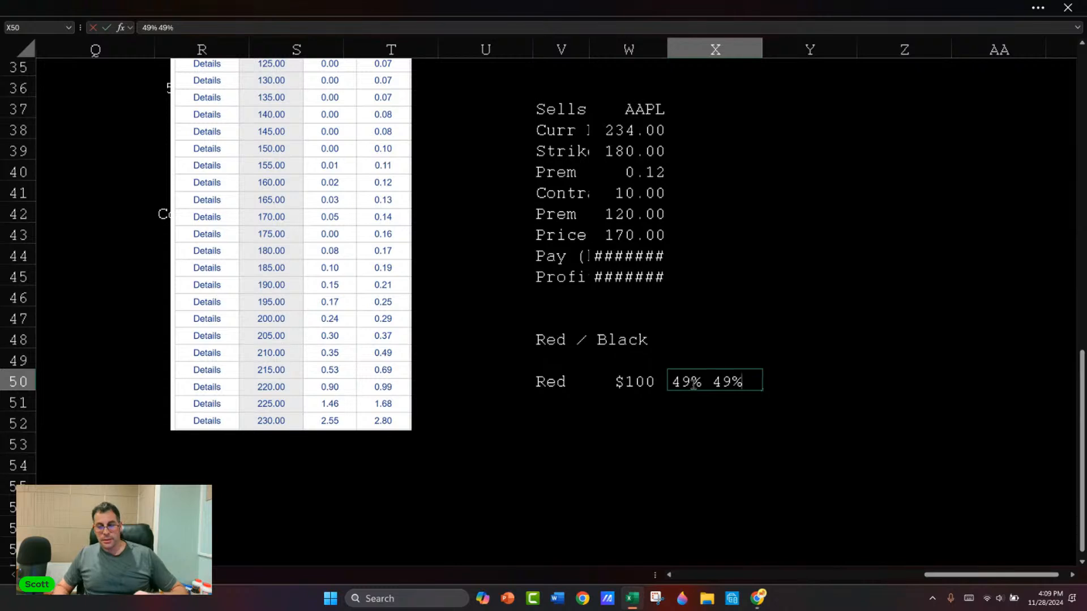
{"action": "type", "text": " 2%"}
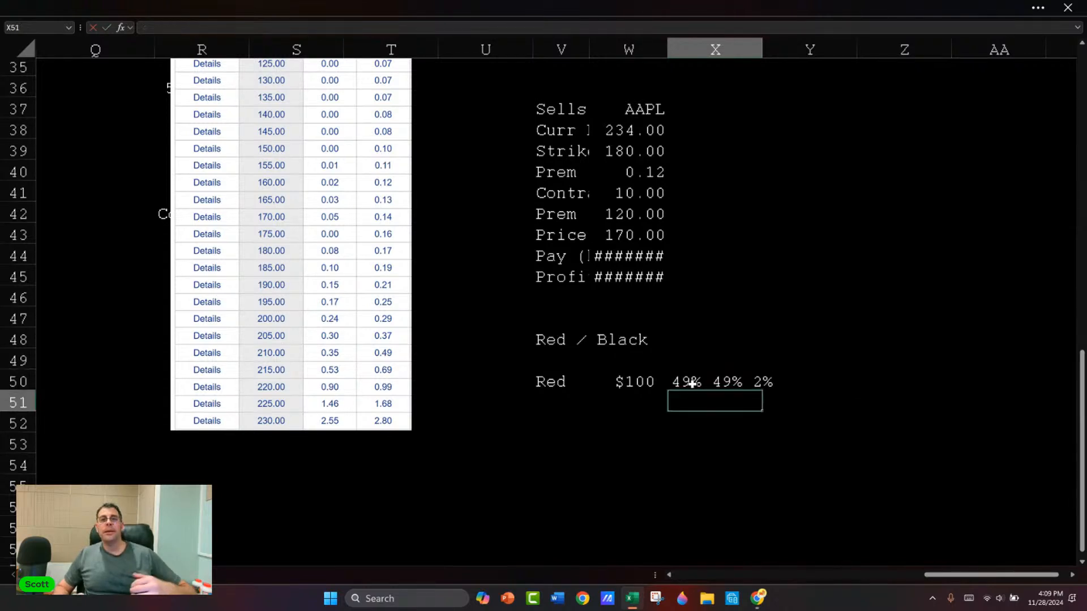
{"action": "key", "text": "Escape"}
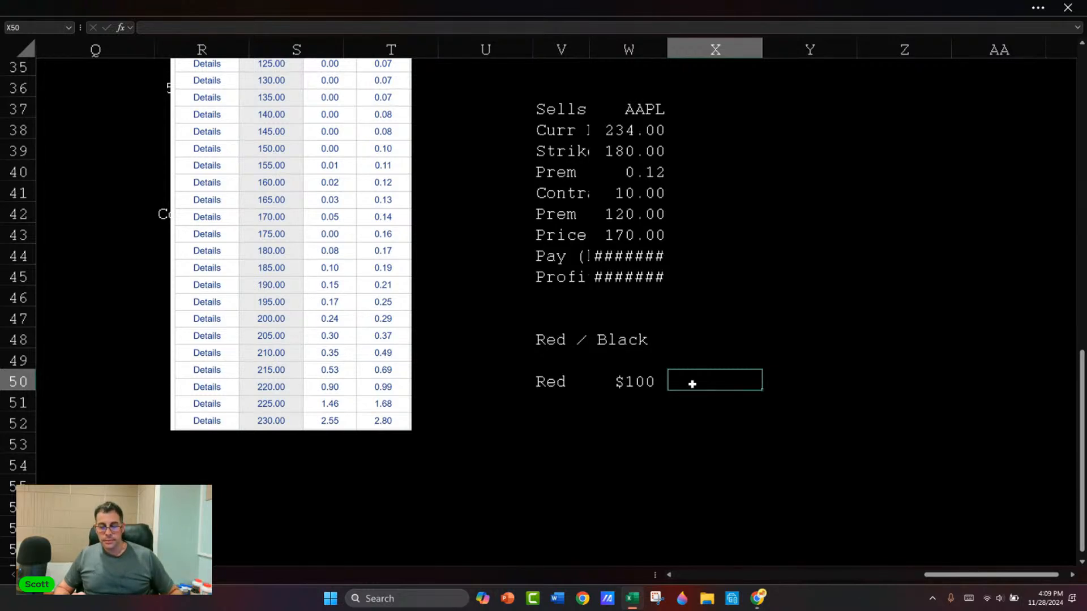
Step: Number the Red bet row by entering 1 in U50, and narrow column U
{"action": "key", "text": "Left"}
{"action": "key", "text": "Left"}
{"action": "key", "text": "Left"}
{"action": "type", "text": "1"}
{"action": "key", "text": "Return"}
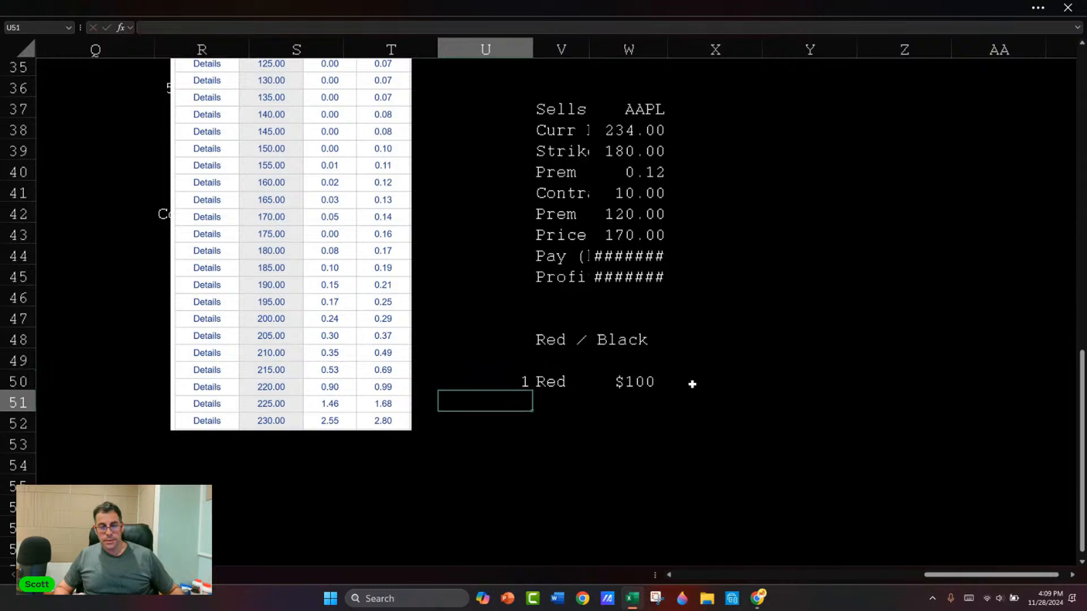
{"action": "left_click_drag", "start_coordinate": [532, 48], "coordinate": [471, 48]}
Step: Enter =1/(2^U50) in X50 beside the $100 bet, formatted as a percentage, and narrow column X
{"action": "key", "text": "Right"}
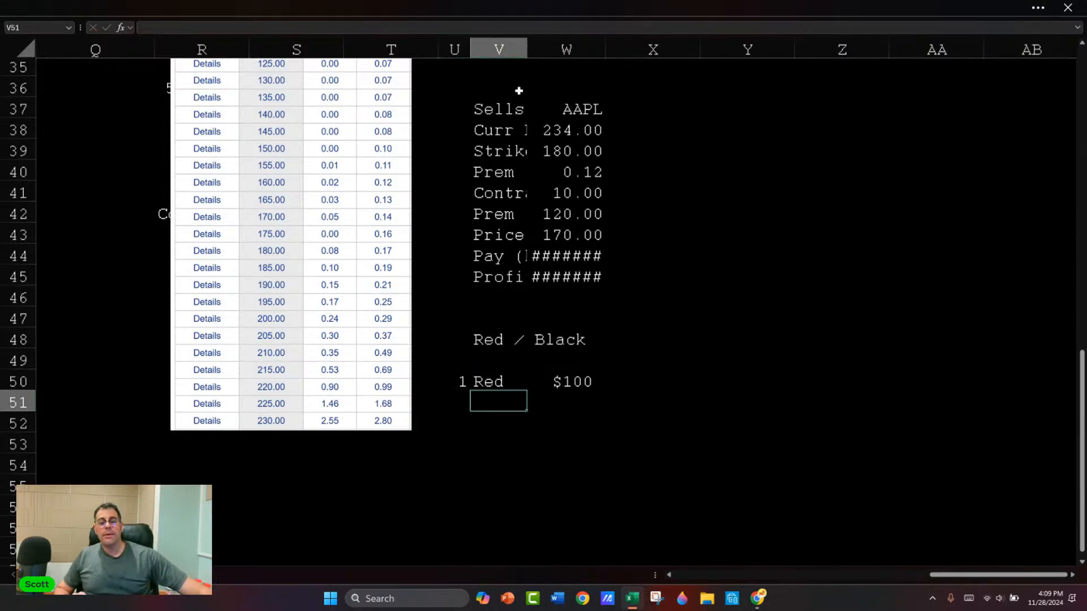
{"action": "key", "text": "Right"}
{"action": "key", "text": "Up"}
{"action": "key", "text": "Up"}
{"action": "key", "text": "Right"}
{"action": "key", "text": "Down"}
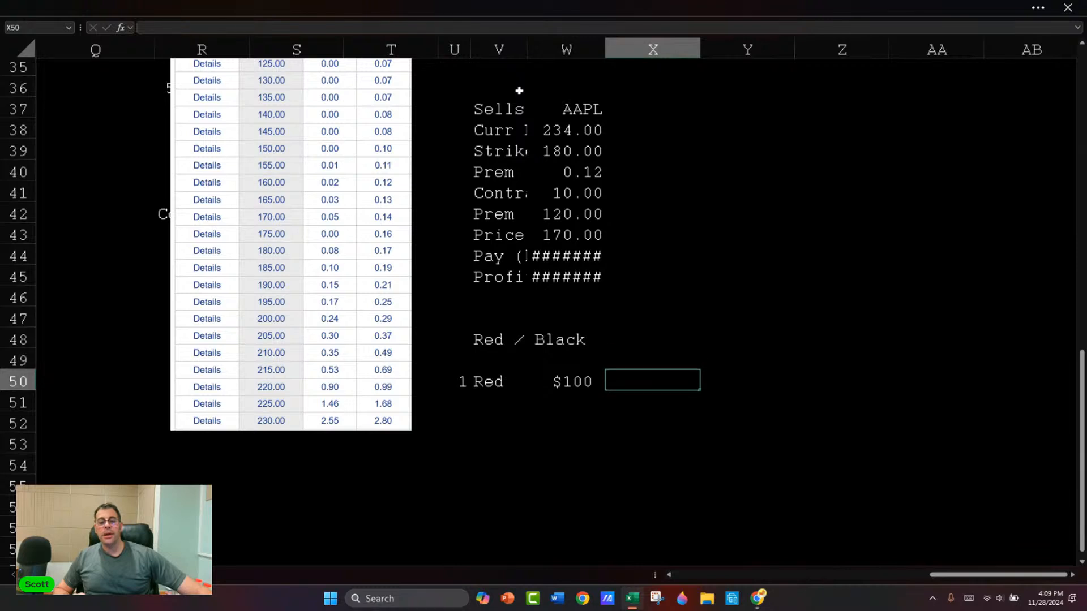
{"action": "type", "text": "="}
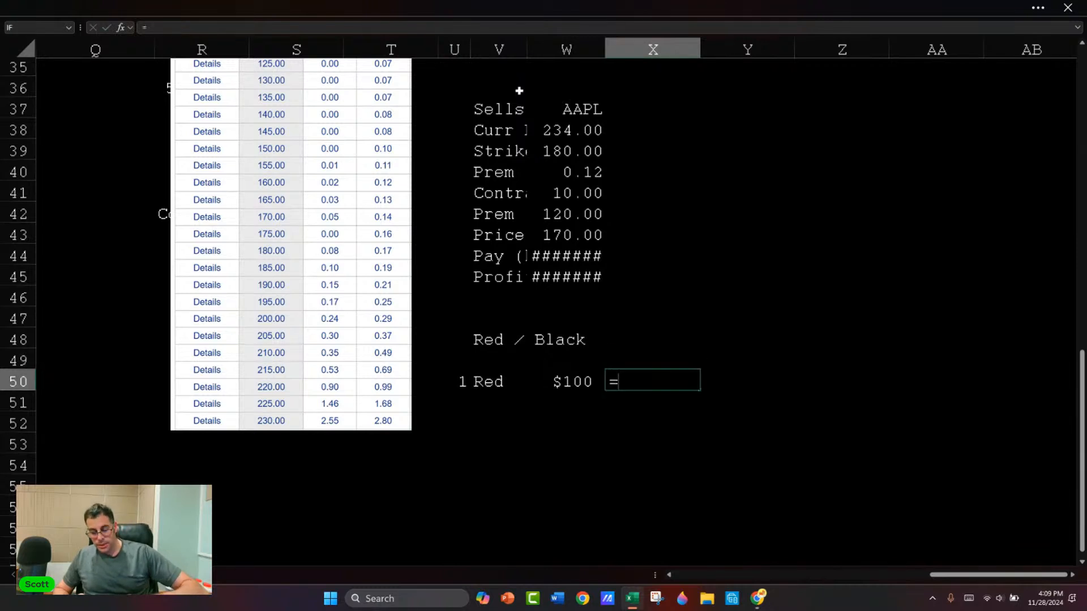
{"action": "type", "text": "(1/2)"}
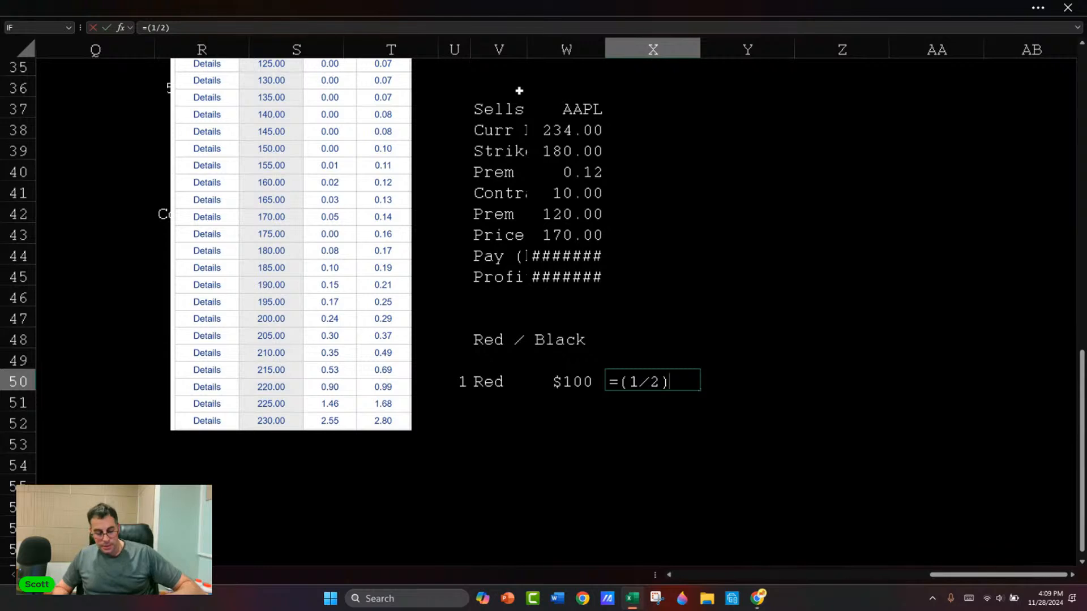
{"action": "key", "text": "BackSpace"}
{"action": "key", "text": "BackSpace"}
{"action": "key", "text": "BackSpace"}
{"action": "key", "text": "BackSpace"}
{"action": "key", "text": "BackSpace"}
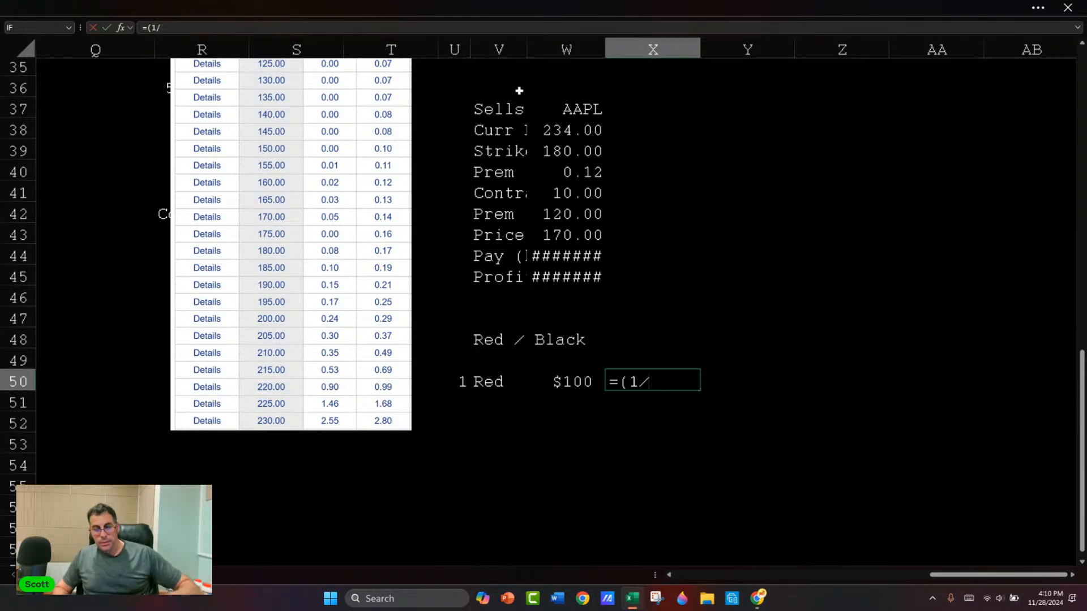
{"action": "type", "text": "1/("}
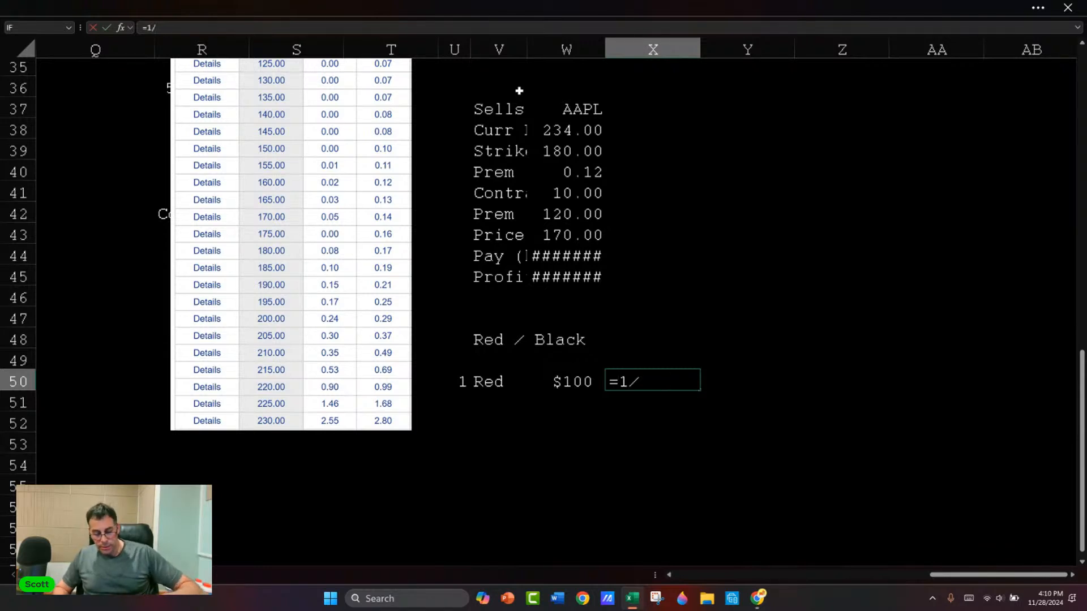
{"action": "type", "text": "2"}
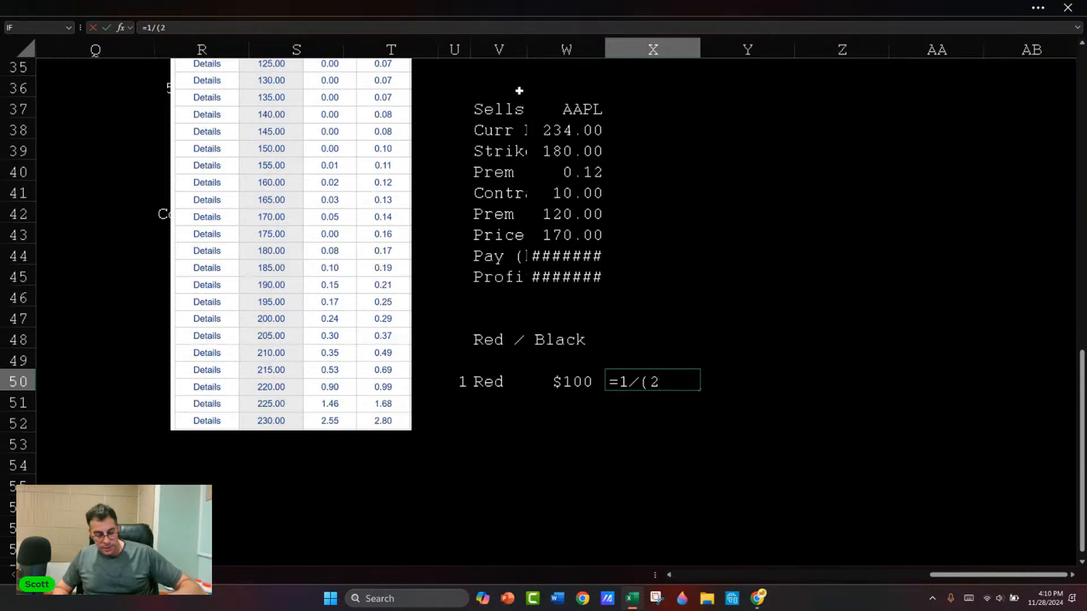
{"action": "type", "text": "^"}
{"action": "left_click", "coordinate": [460, 381]}
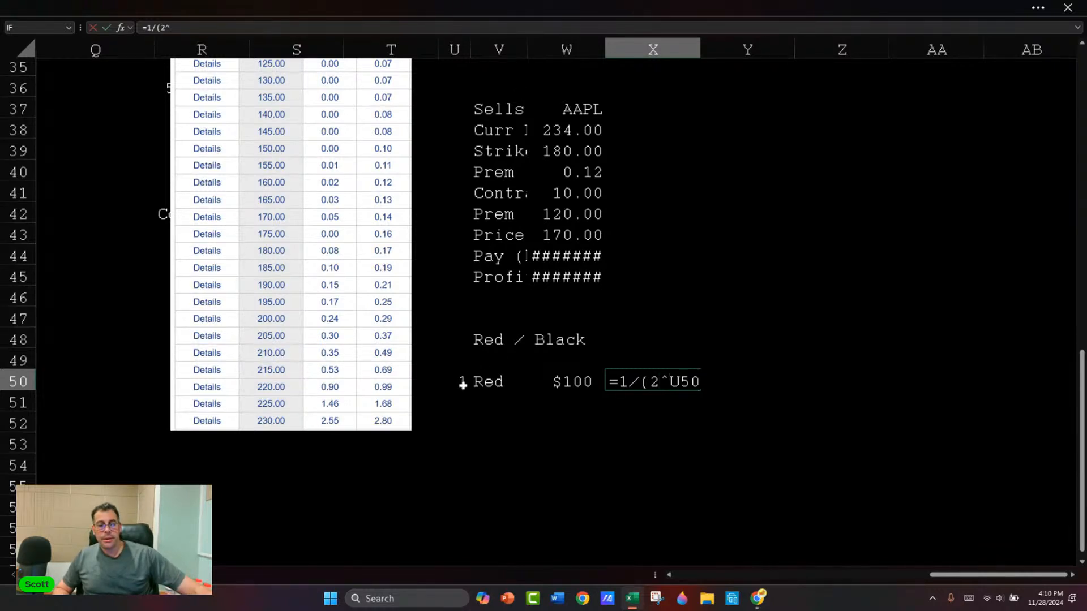
{"action": "type", "text": ")"}
{"action": "key", "text": "Return"}
{"action": "key", "text": "Up"}
{"action": "key", "text": "ctrl+shift+5"}
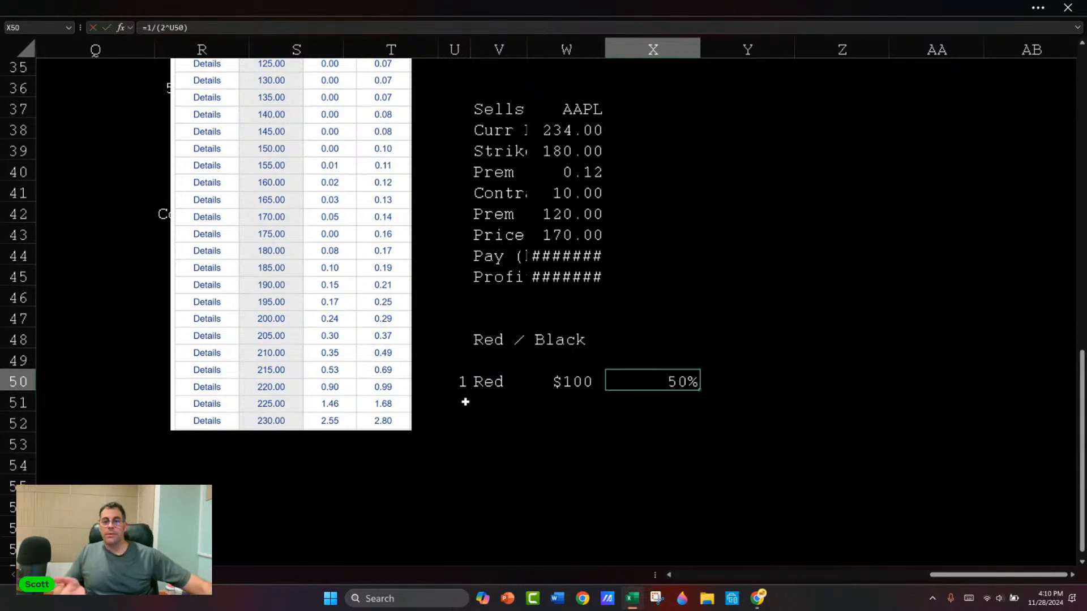
{"action": "left_click_drag", "start_coordinate": [700, 51], "coordinate": [656, 51]}
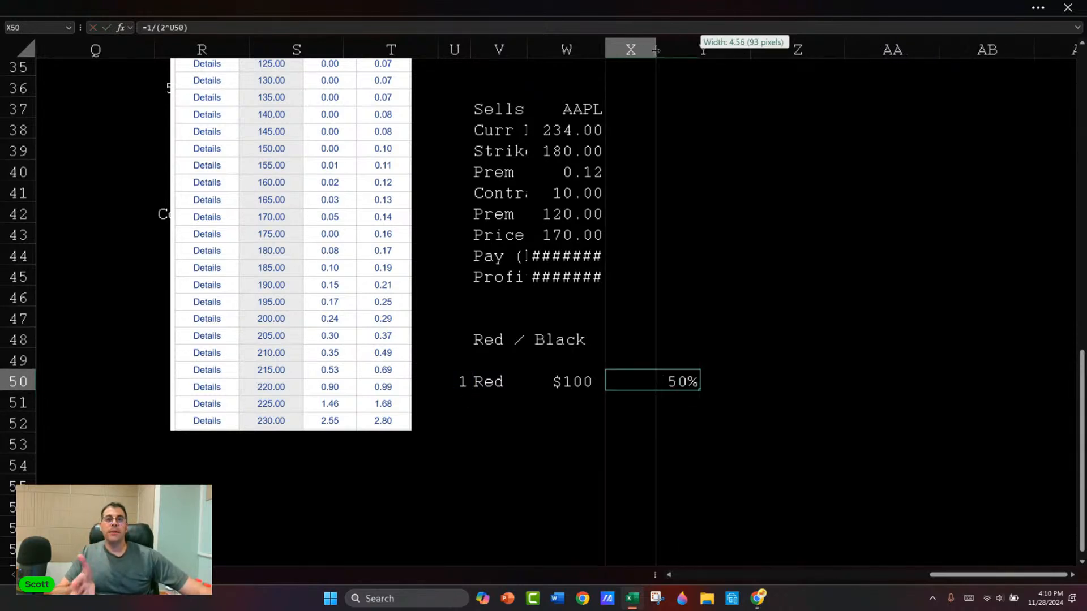
Step: Try numbering the second bet row in U51 with =U49+1
{"action": "left_click_drag", "start_coordinate": [456, 382], "coordinate": [621, 383]}
{"action": "left_click", "coordinate": [460, 397]}
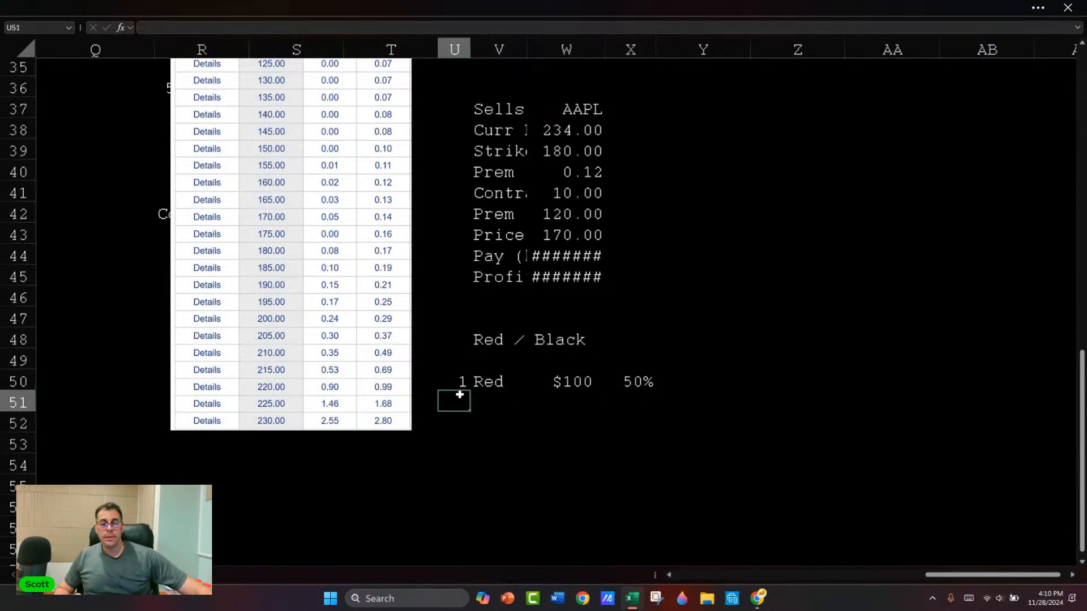
{"action": "type", "text": "="}
{"action": "key", "text": "Up"}
{"action": "key", "text": "Up"}
{"action": "type", "text": "+1"}
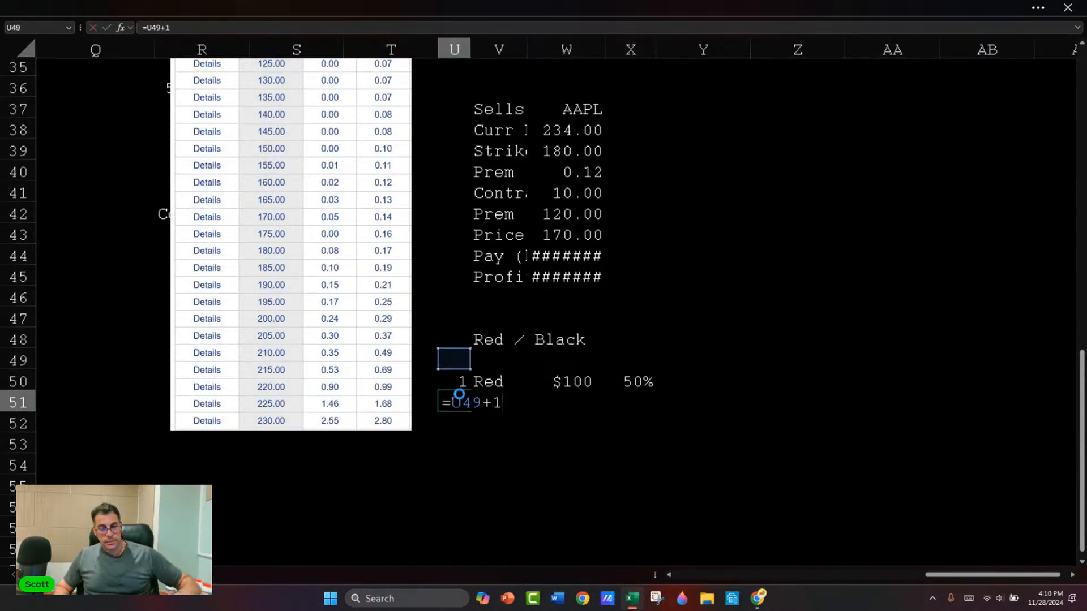
{"action": "key", "text": "Return"}
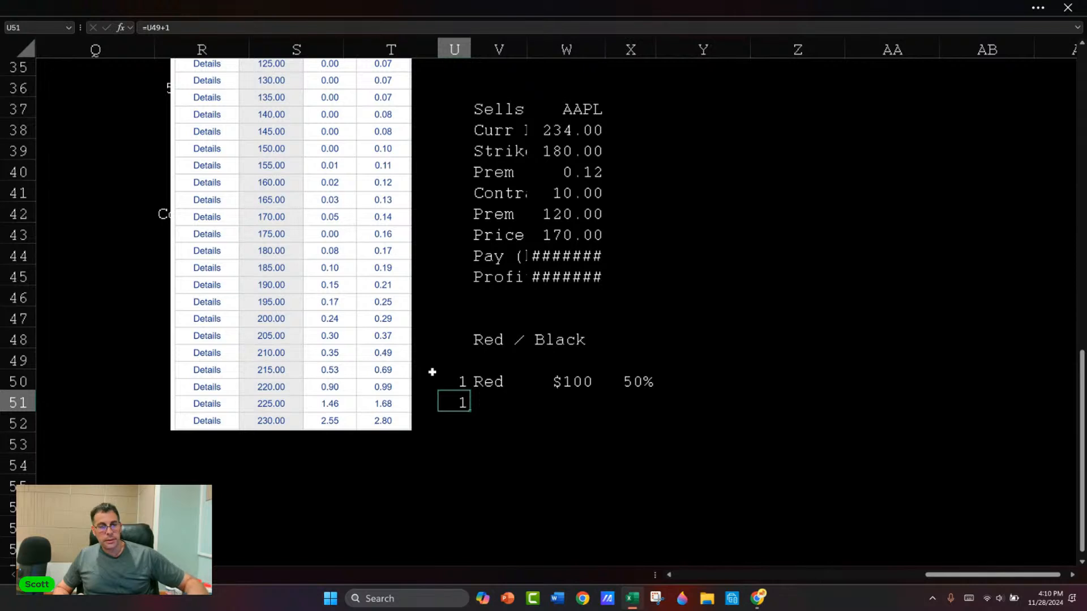
{"action": "key", "text": "F2"}
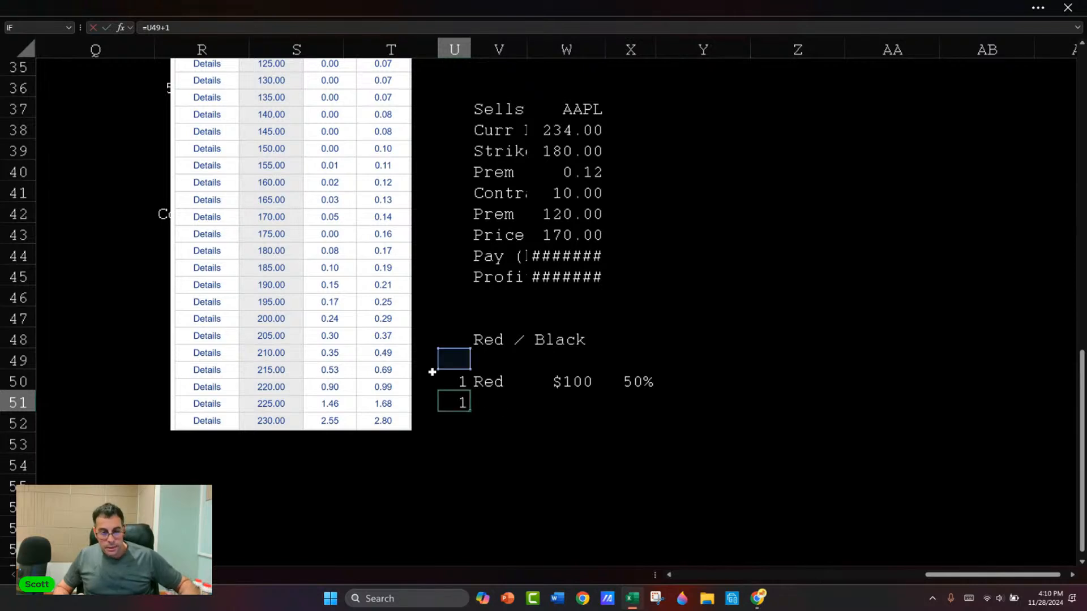
{"action": "key", "text": "Escape"}
Step: Number the second bet row by entering =U50+1 in U51
{"action": "type", "text": "="}
{"action": "key", "text": "Up"}
{"action": "type", "text": "+"}
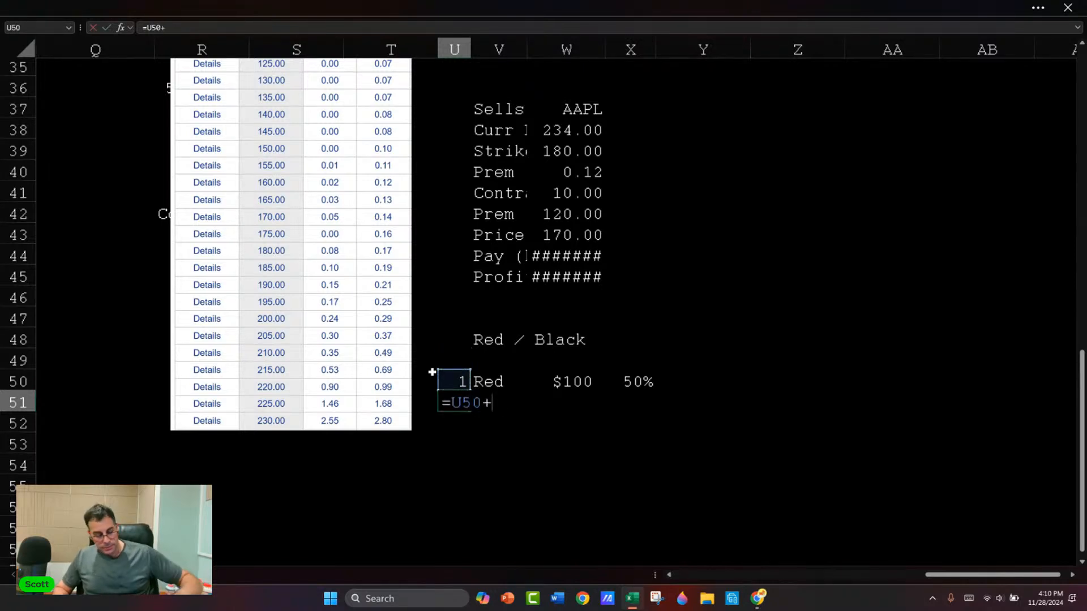
{"action": "type", "text": "1"}
{"action": "key", "text": "ctrl+Return"}
{"action": "key", "text": "Right"}
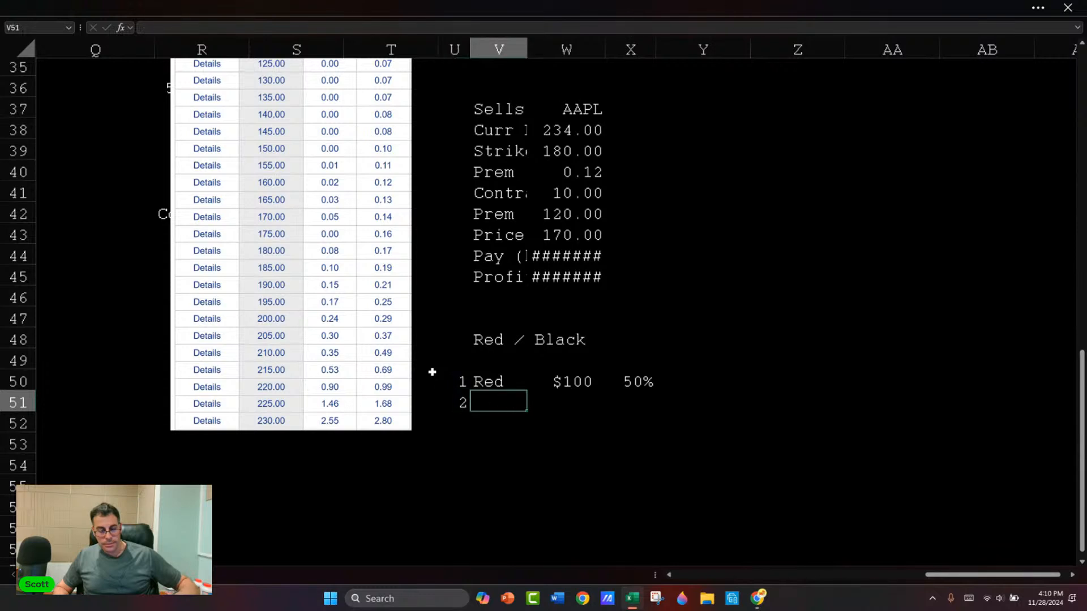
Step: Enter Red in V51 with a $200 bet in W51
{"action": "type", "text": "Red"}
{"action": "key", "text": "Tab"}
{"action": "type", "text": "$200"}
{"action": "key", "text": "Tab"}
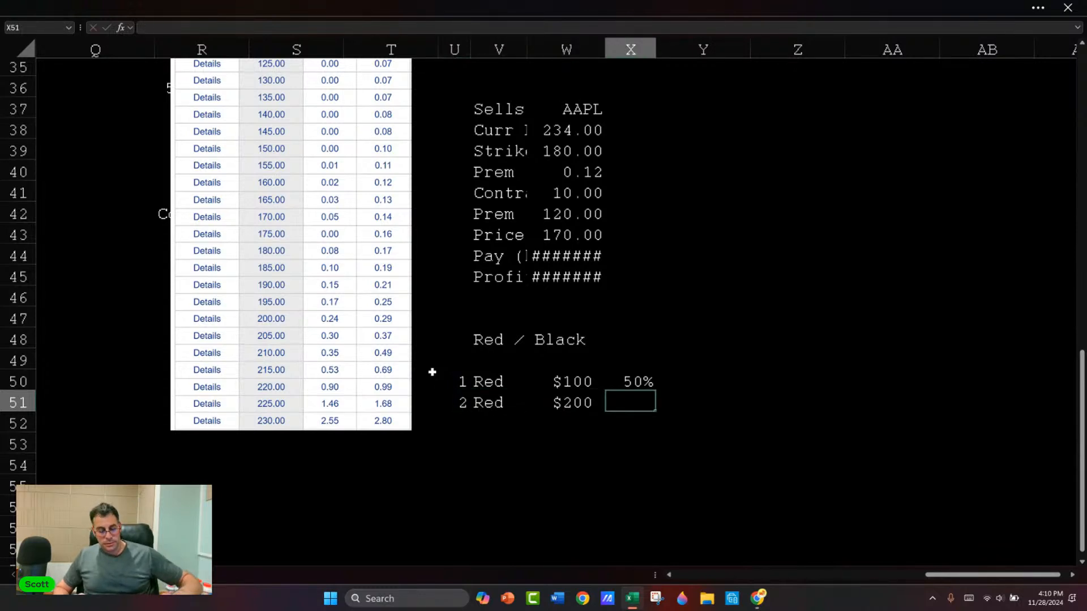
Step: Copy the percentage formula from X50 into X51 for the second bet
{"action": "key", "text": "Up"}
{"action": "key", "text": "Up"}
{"action": "key", "text": "Down"}
{"action": "key", "text": "ctrl+c"}
{"action": "key", "text": "Down"}
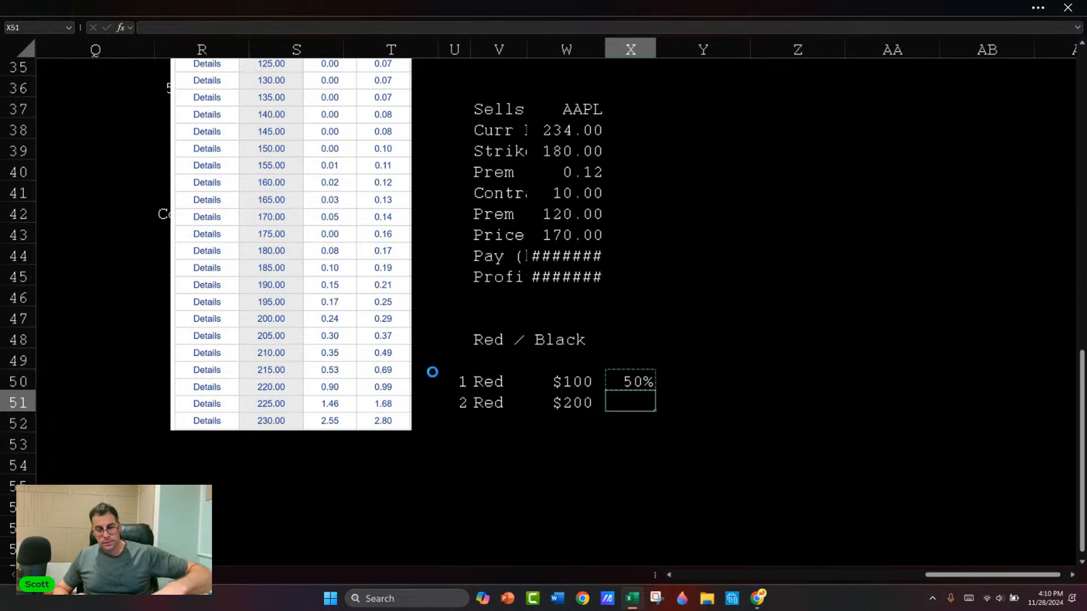
{"action": "key", "text": "ctrl+v"}
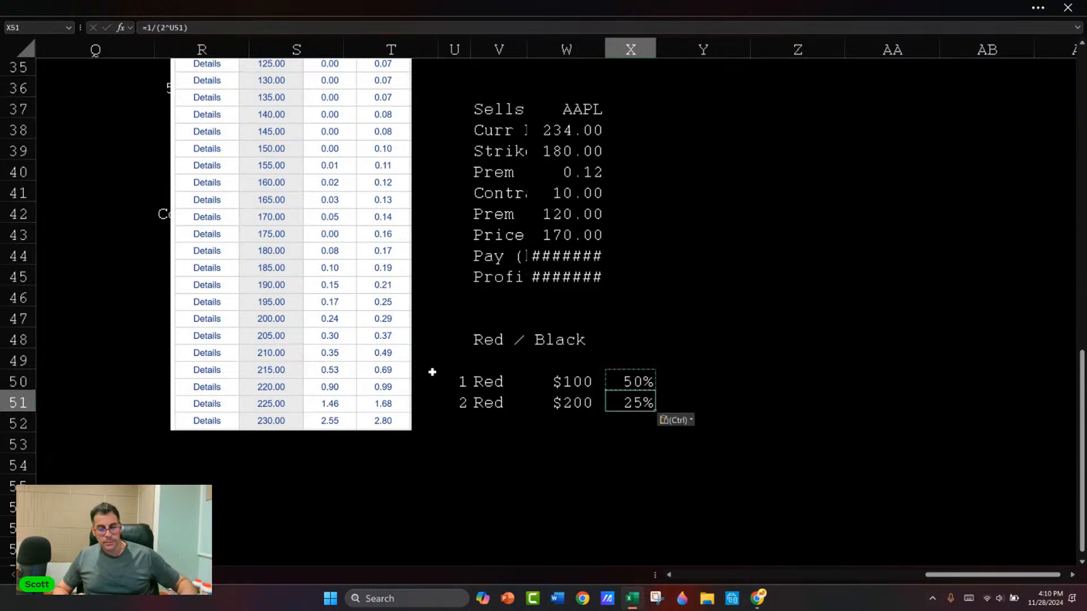
{"action": "key", "text": "Escape"}
Step: Enter the heading Odds in Y49
{"action": "key", "text": "Up"}
{"action": "key", "text": "Up"}
{"action": "key", "text": "Up"}
{"action": "key", "text": "Down"}
{"action": "key", "text": "Right"}
{"action": "type", "text": "Odds"}
{"action": "key", "text": "Return"}
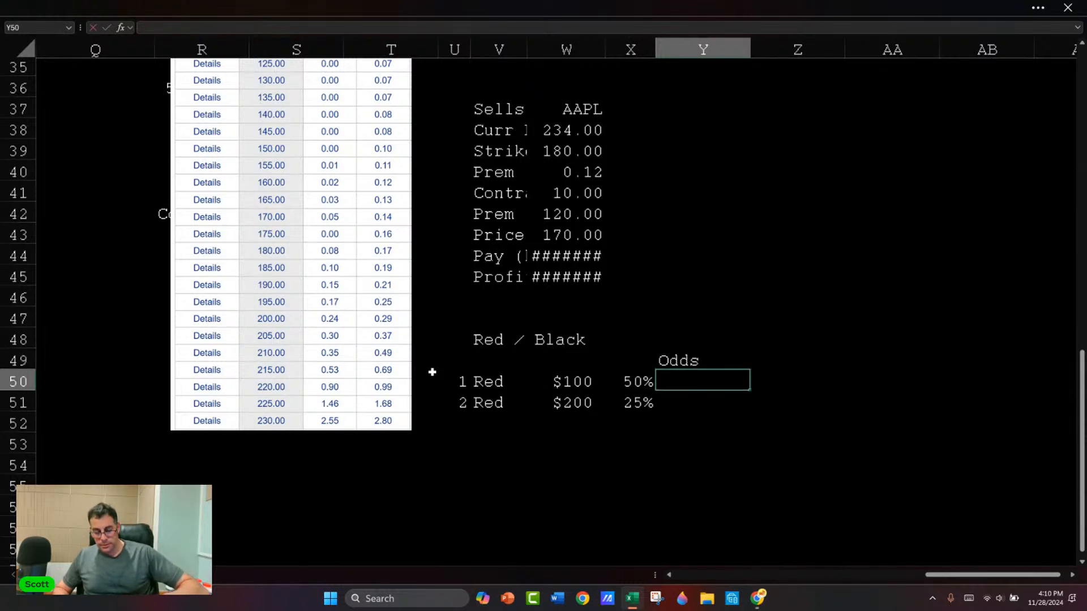
Step: Enter =1-X50 in Y50, copy it into Y51, and fit column Y to its contents
{"action": "type", "text": "=1-x50"}
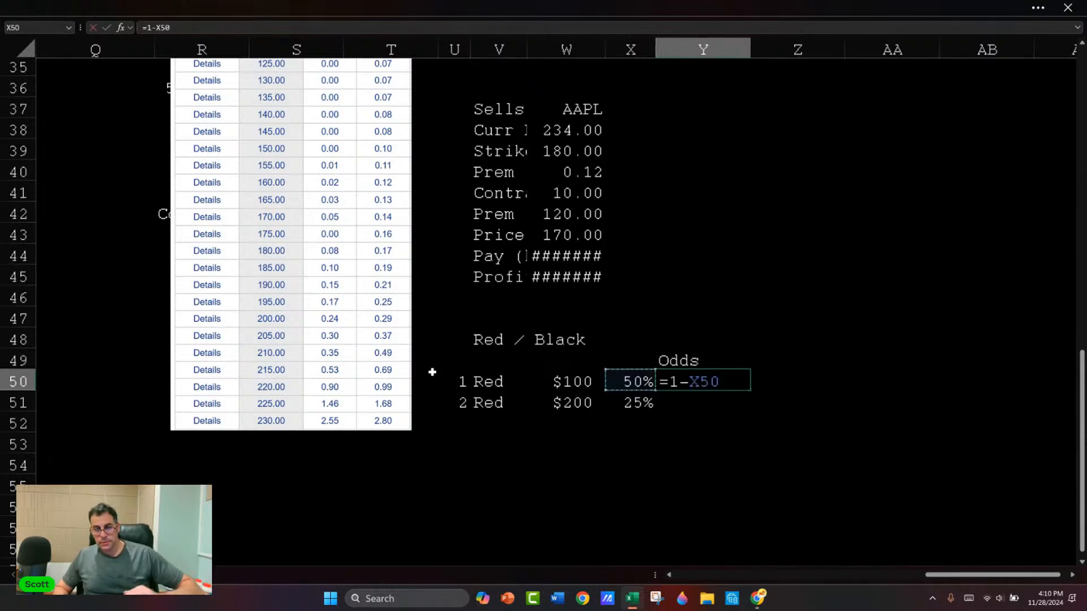
{"action": "key", "text": "Return"}
{"action": "key", "text": "Up"}
{"action": "key", "text": "Down"}
{"action": "key", "text": "ctrl+v"}
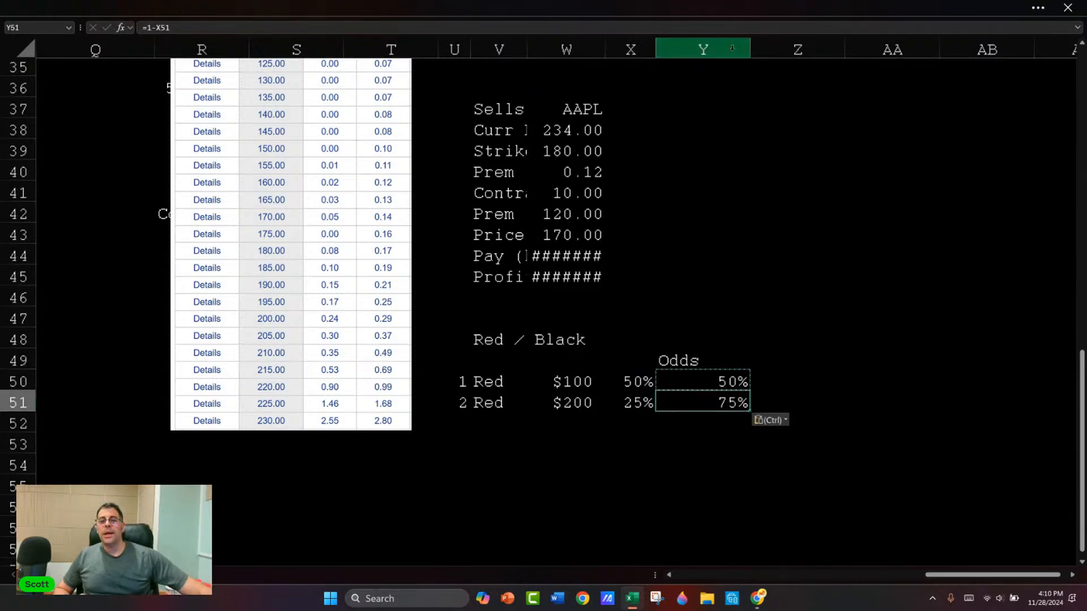
{"action": "double_click", "coordinate": [750, 50]}
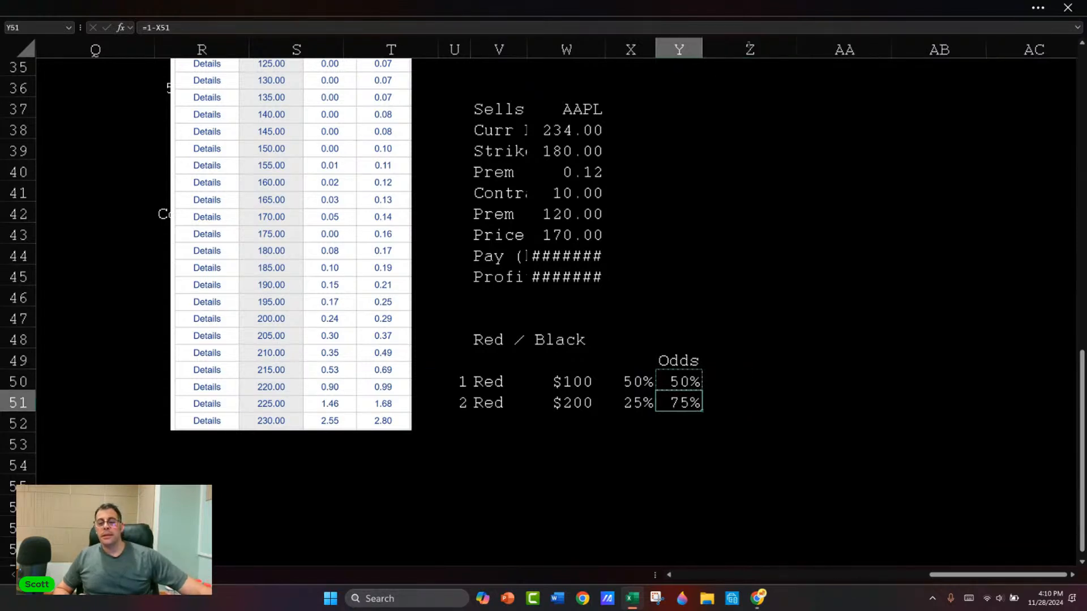
{"action": "left_click", "coordinate": [638, 422]}
{"action": "left_click", "coordinate": [683, 389]}
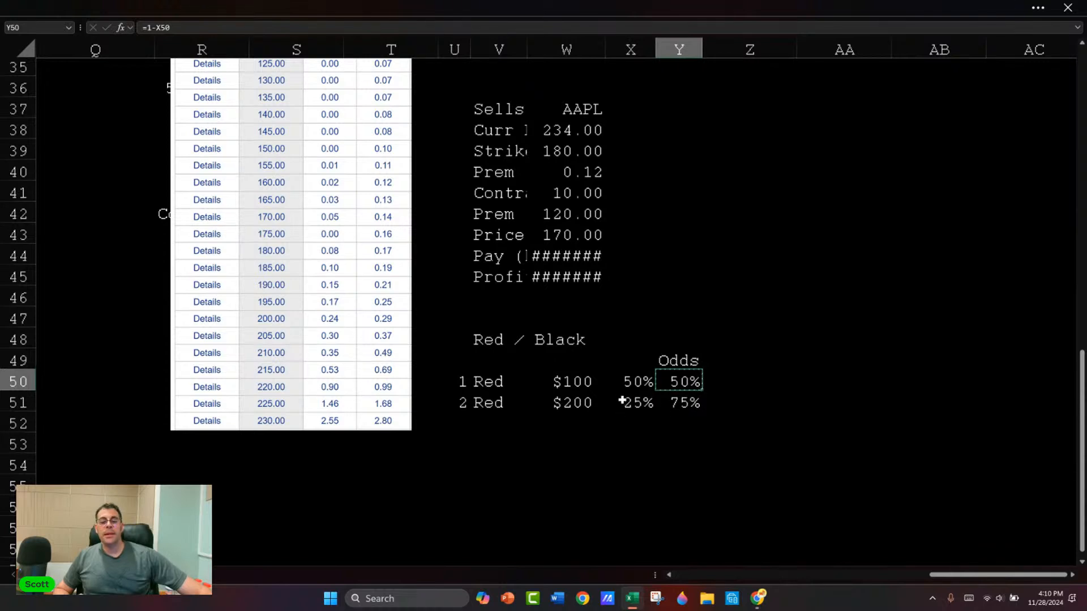
{"action": "left_click", "coordinate": [683, 400]}
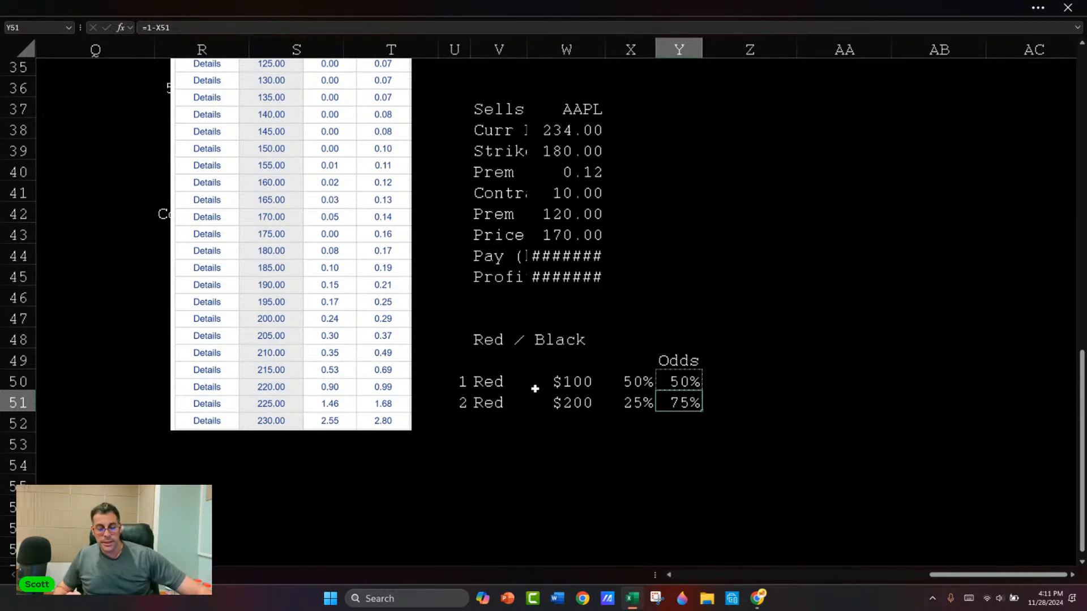
{"action": "left_click_drag", "start_coordinate": [460, 402], "coordinate": [672, 404]}
Step: Replace the second bet amount in W51 with the formula =W50*2
{"action": "left_click", "coordinate": [557, 403]}
{"action": "type", "text": "="}
{"action": "key", "text": "Up"}
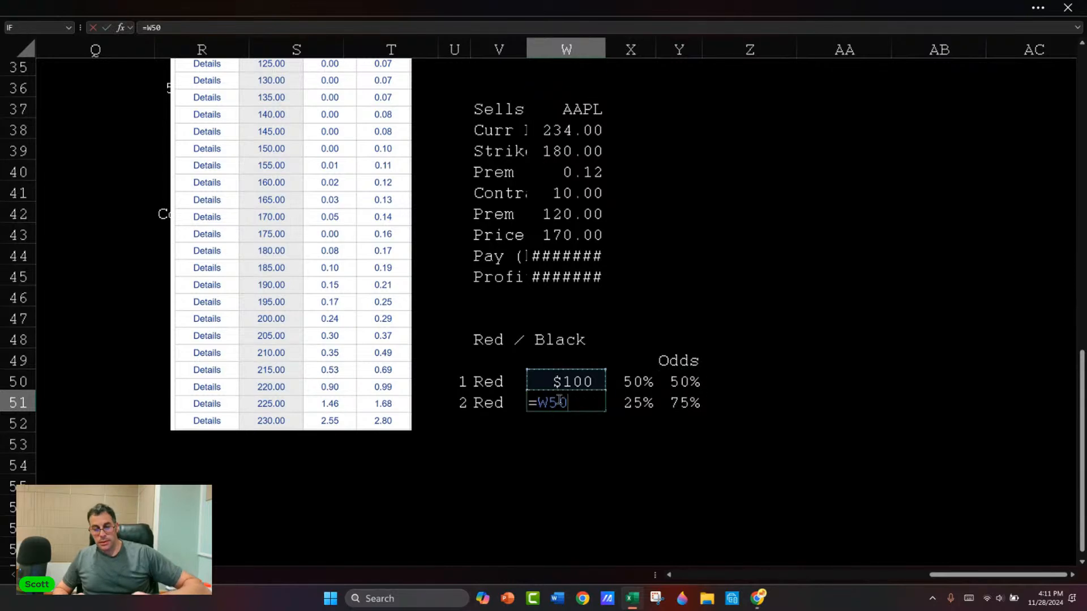
{"action": "type", "text": "*2"}
{"action": "key", "text": "Return"}
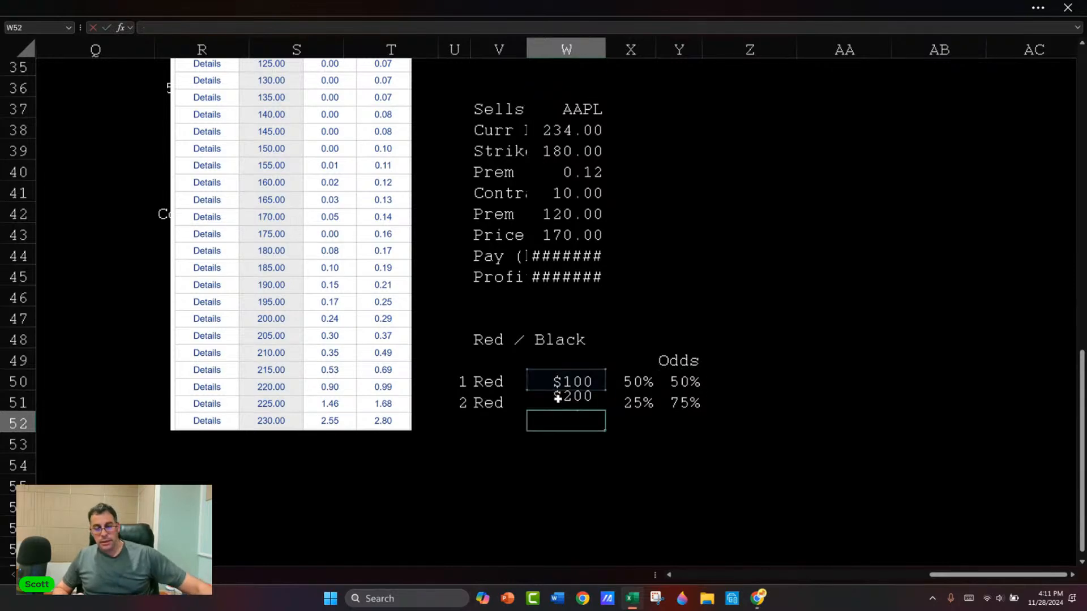
Step: Copy the second bet row U51:Y51 into row 52 to add a third Red bet
{"action": "scroll", "coordinate": [523, 408], "scroll_direction": "up", "scroll_amount": 1}
{"action": "scroll", "coordinate": [504, 429], "scroll_direction": "down", "scroll_amount": 3}
{"action": "left_click_drag", "start_coordinate": [466, 276], "coordinate": [688, 279]}
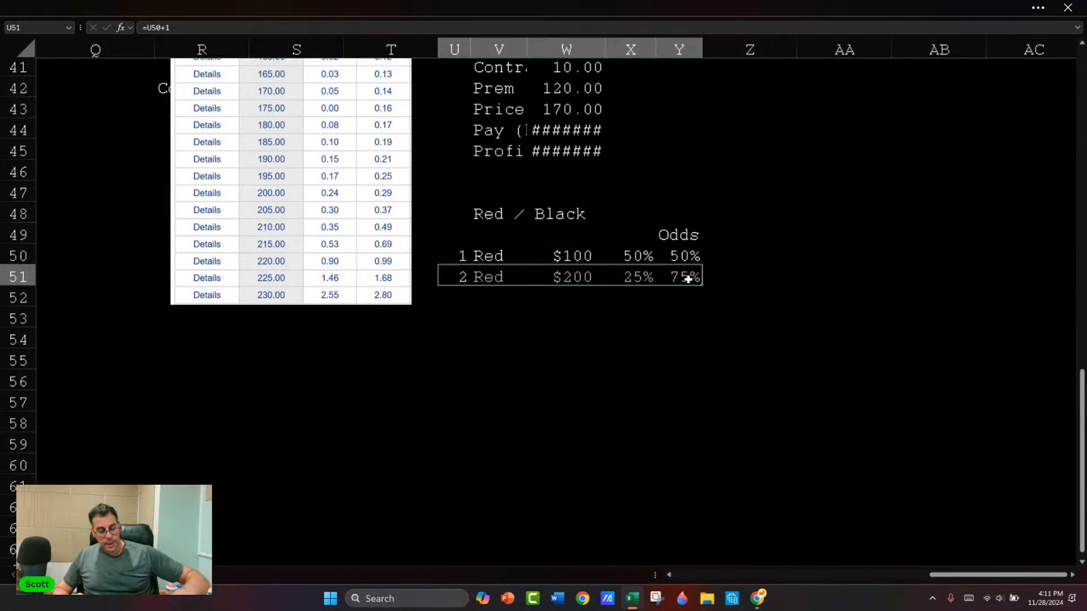
{"action": "key", "text": "ctrl+c"}
{"action": "key", "text": "Down"}
{"action": "key", "text": "ctrl+v"}
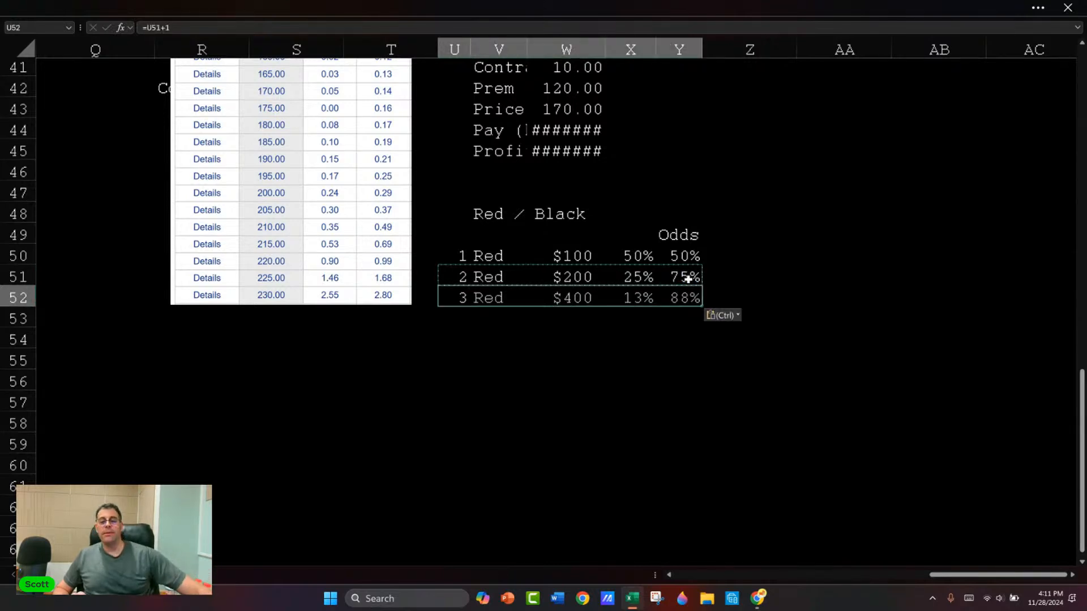
Step: Label the two percentage columns Lose in X49 and Win in Y49
{"action": "key", "text": "Right"}
{"action": "key", "text": "Right"}
{"action": "key", "text": "Right"}
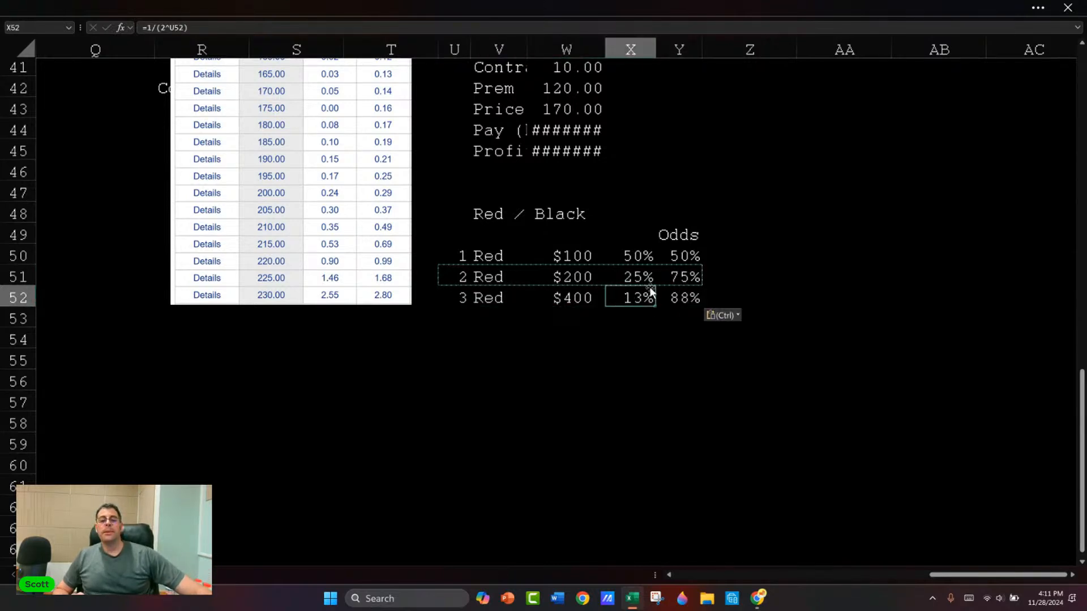
{"action": "left_click", "coordinate": [635, 240]}
{"action": "type", "text": "Lo"}
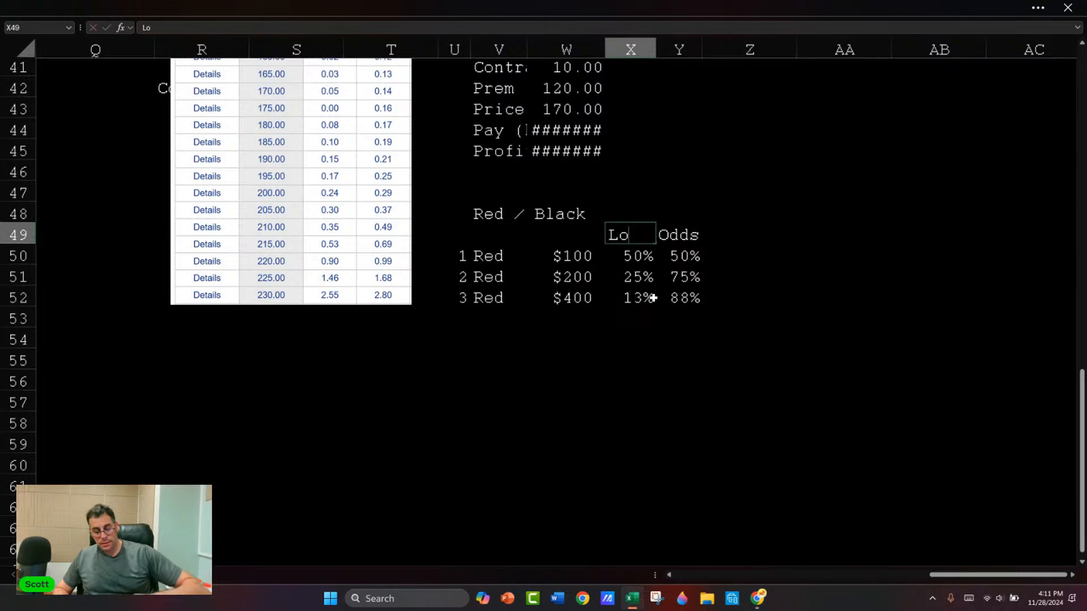
{"action": "type", "text": "se"}
{"action": "key", "text": "Return"}
{"action": "key", "text": "Up"}
{"action": "key", "text": "Up"}
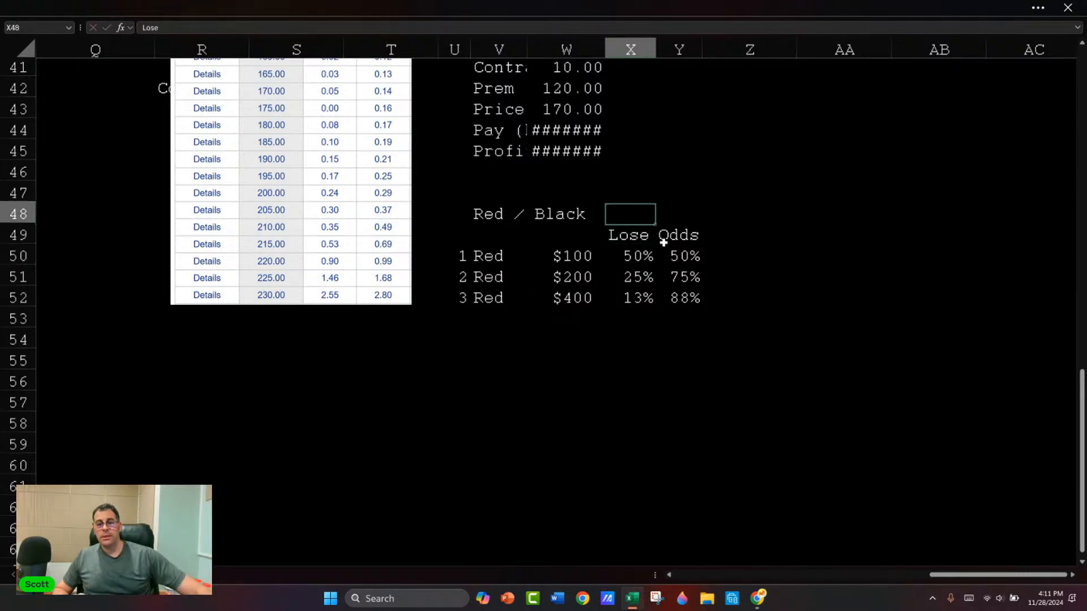
{"action": "left_click", "coordinate": [664, 242]}
{"action": "type", "text": "Win"}
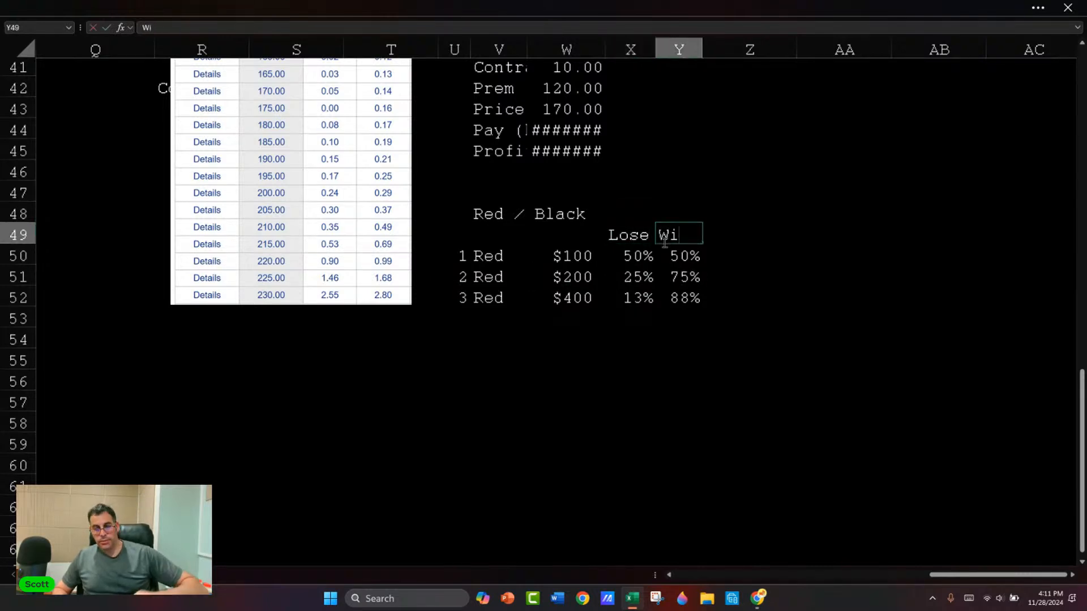
{"action": "key", "text": "Return"}
Step: Center the contents of columns X and Y
{"action": "left_click_drag", "start_coordinate": [630, 50], "coordinate": [672, 49]}
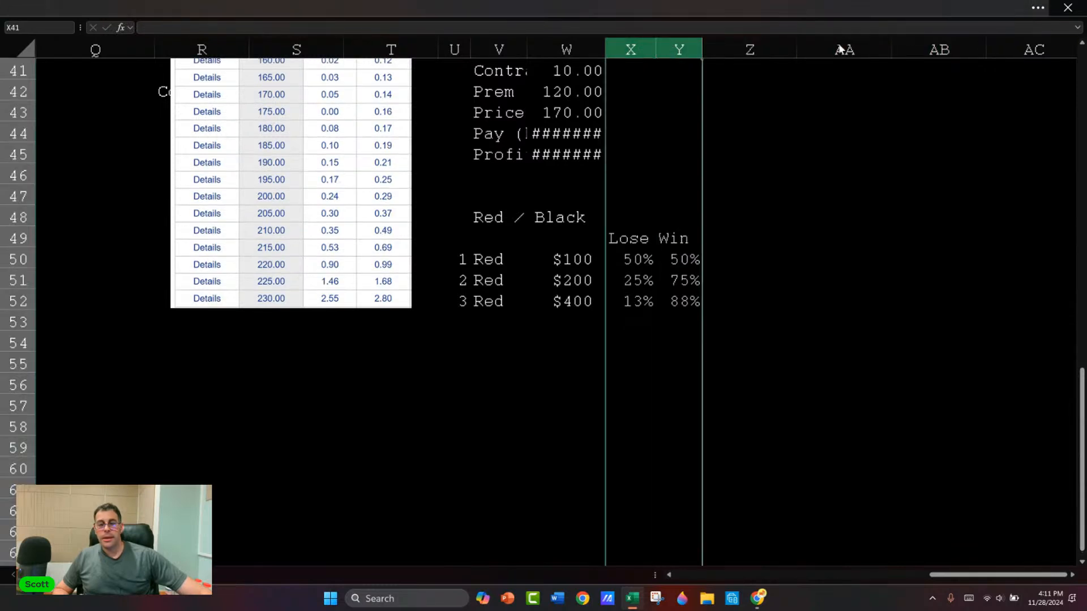
{"action": "left_click", "coordinate": [391, 8]}
{"action": "left_click", "coordinate": [271, 101]}
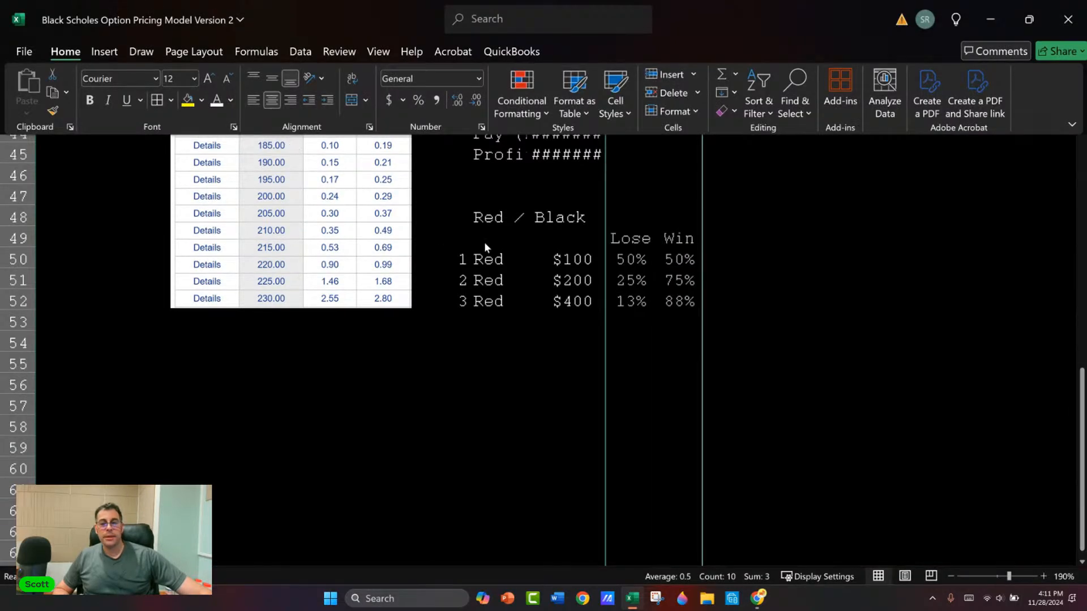
Step: Copy the third bet row U52:Y52 into row 53 to add a fourth Red bet
{"action": "left_click", "coordinate": [660, 301]}
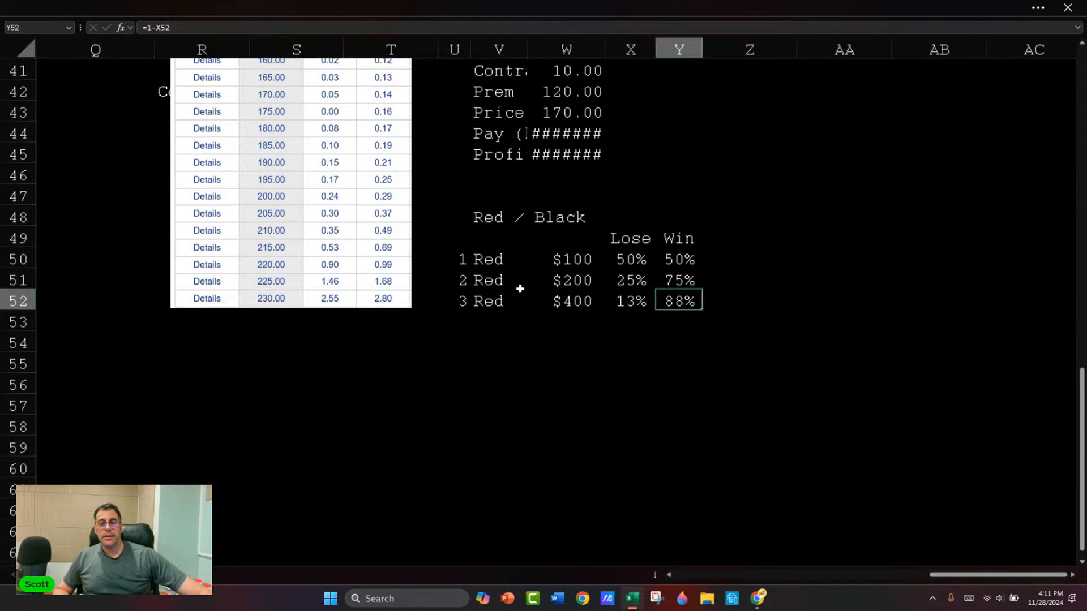
{"action": "left_click_drag", "start_coordinate": [464, 301], "coordinate": [669, 302]}
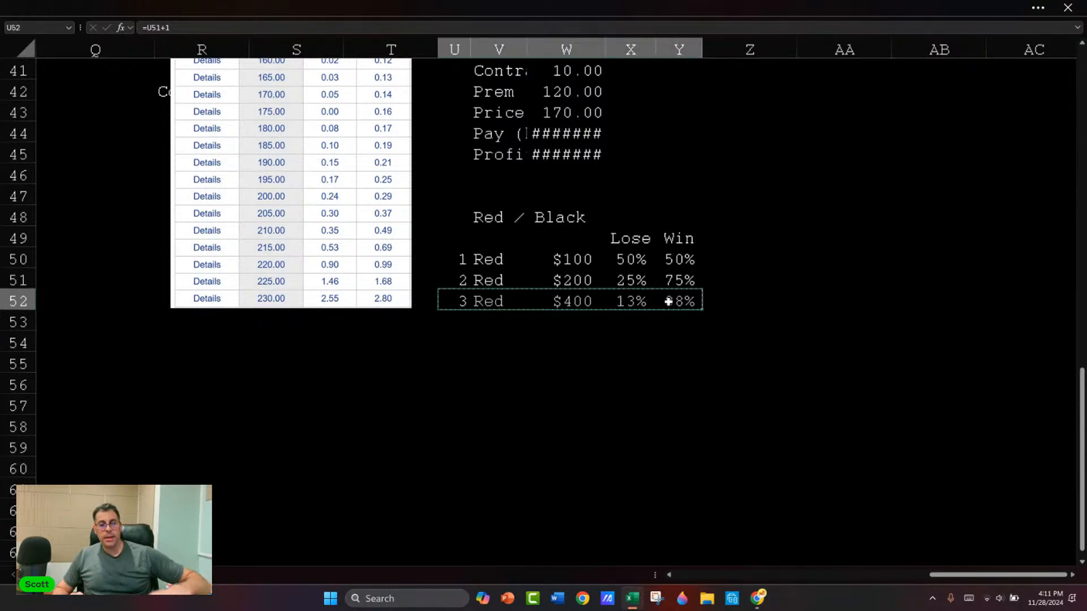
{"action": "key", "text": "Down"}
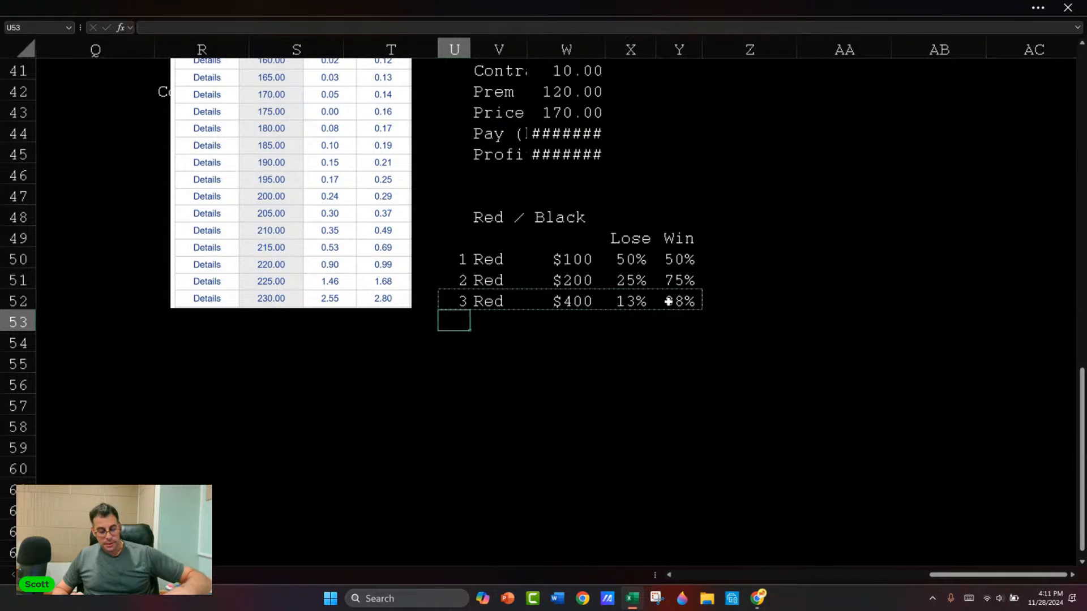
{"action": "key", "text": "ctrl+v"}
{"action": "key", "text": "Right"}
{"action": "key", "text": "Right"}
{"action": "key", "text": "Right"}
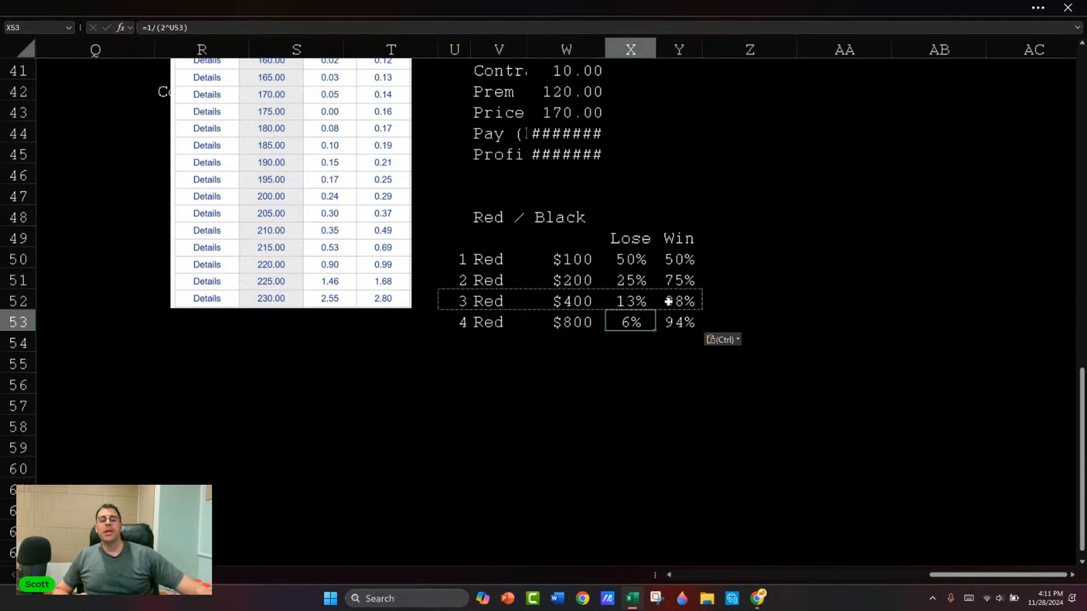
Step: Examine the doubling bet amounts in W50:W52 and the lose odds of the fourth bet in X53
{"action": "left_click", "coordinate": [562, 261]}
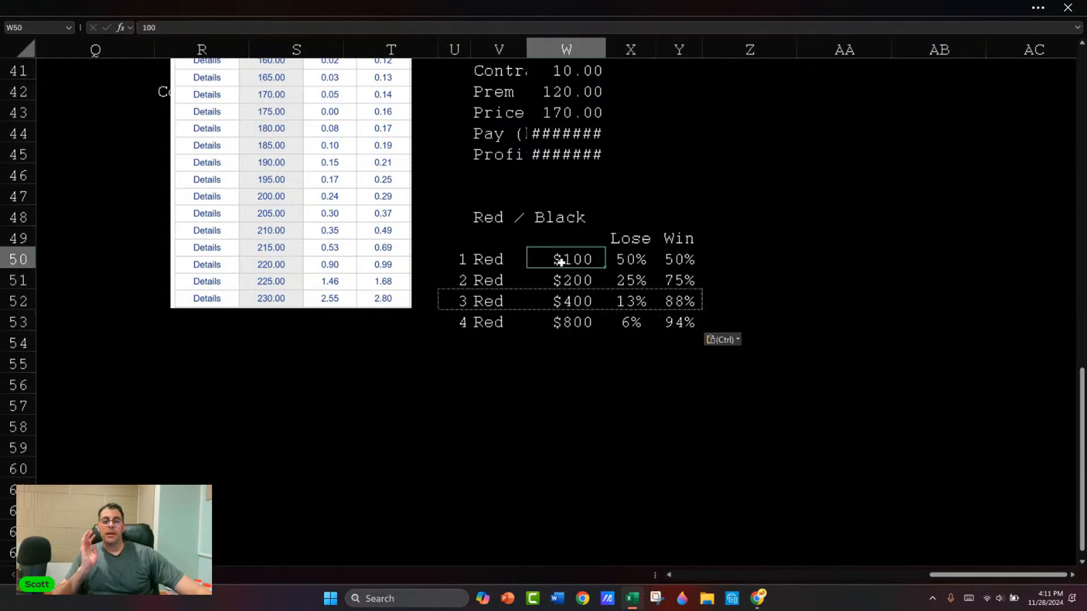
{"action": "left_click", "coordinate": [559, 276]}
{"action": "left_click", "coordinate": [566, 301]}
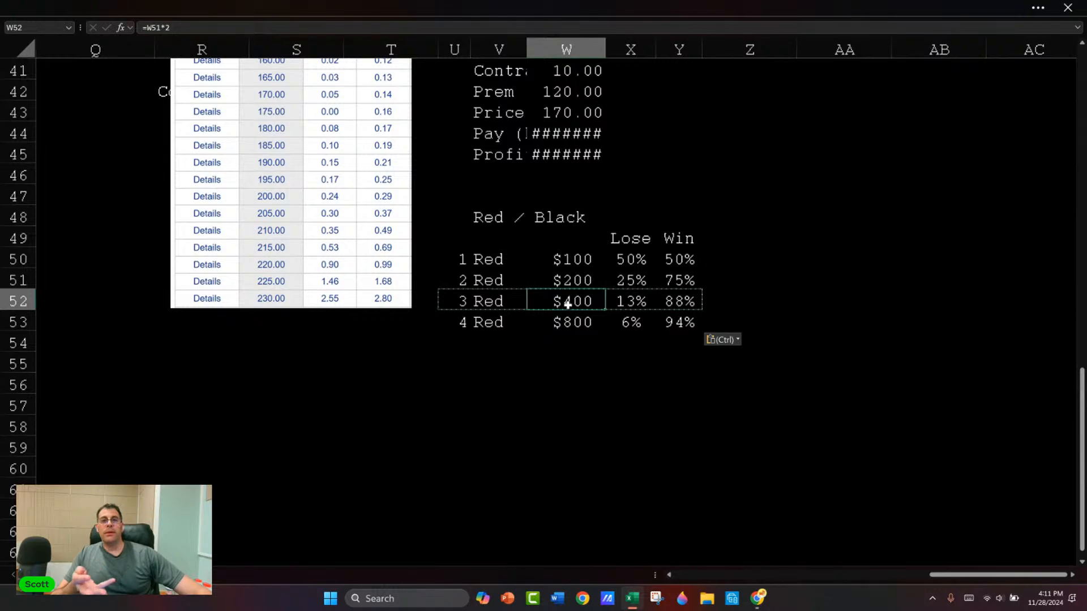
{"action": "left_click", "coordinate": [630, 322]}
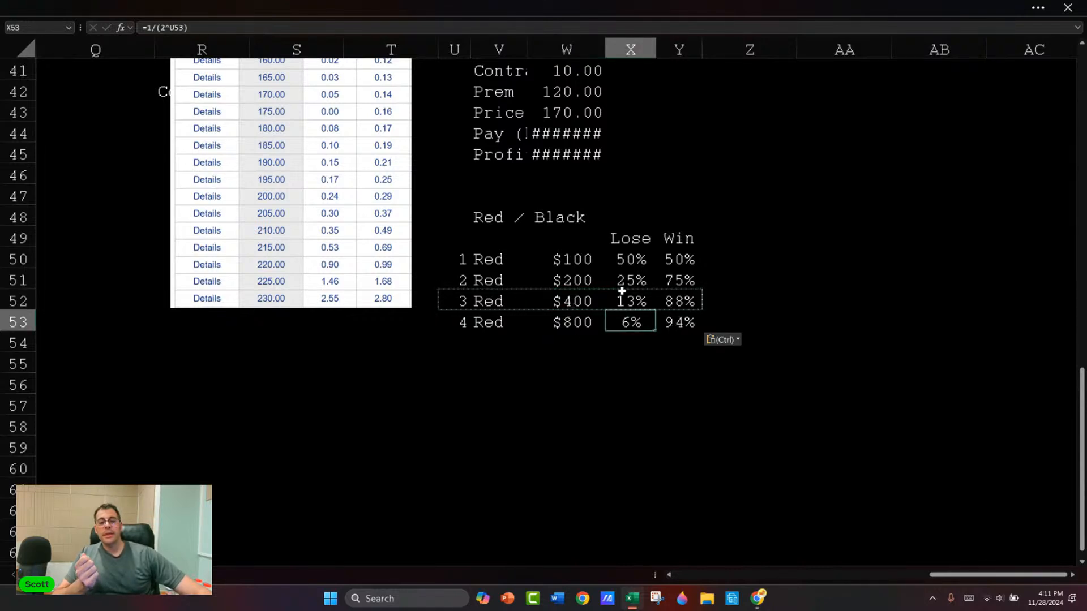
{"action": "left_click", "coordinate": [568, 276]}
{"action": "left_click", "coordinate": [565, 259]}
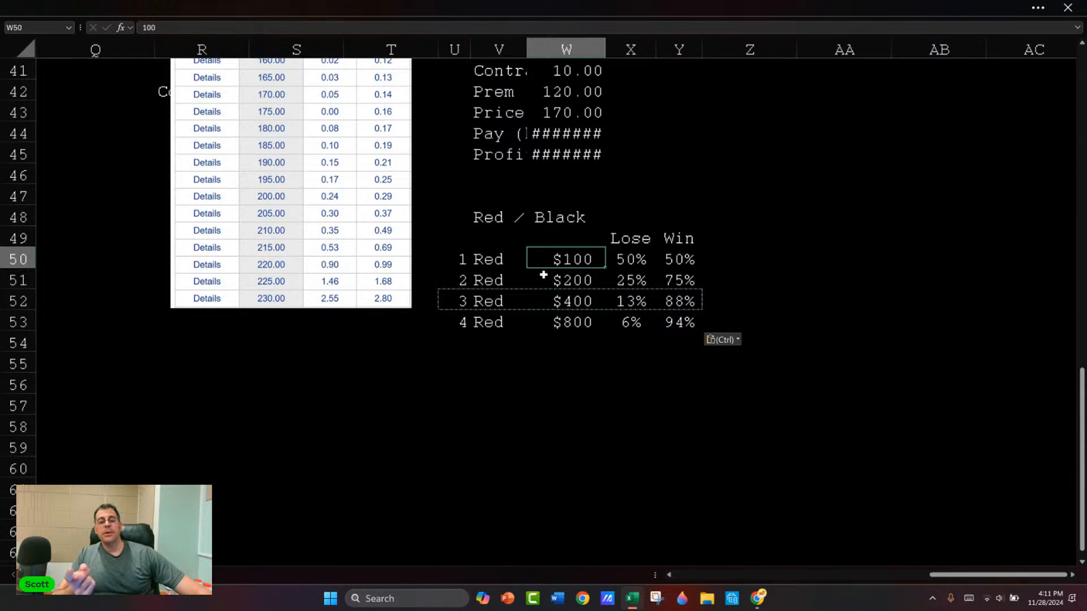
{"action": "left_click", "coordinate": [568, 279]}
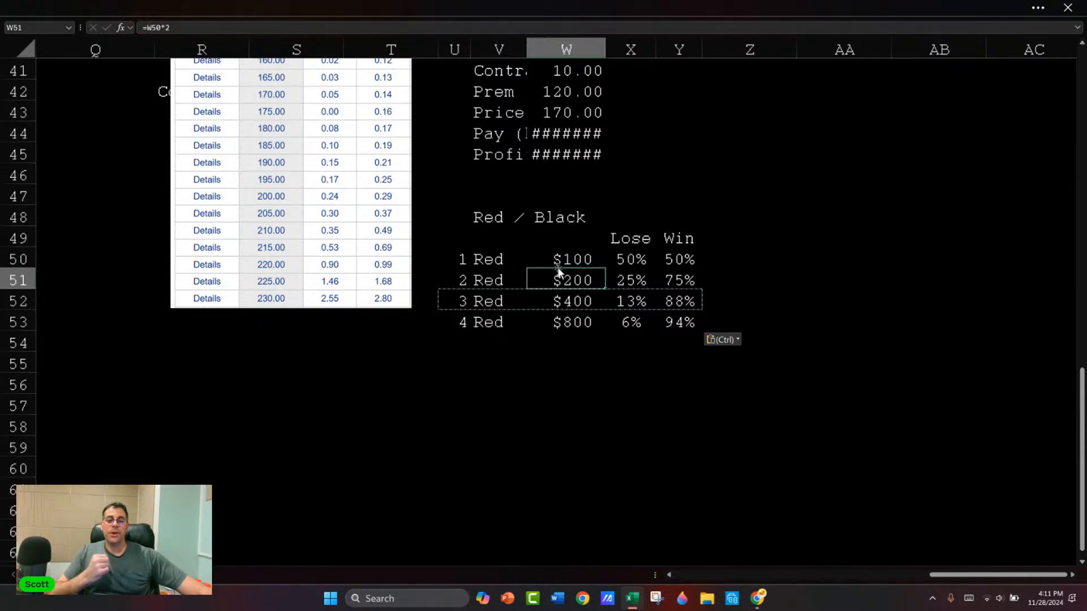
Step: Copy the fourth bet row U53:Y53 into row 54 to add a fifth Red bet
{"action": "left_click_drag", "start_coordinate": [461, 320], "coordinate": [665, 328]}
{"action": "key", "text": "ctrl+c"}
{"action": "key", "text": "Down"}
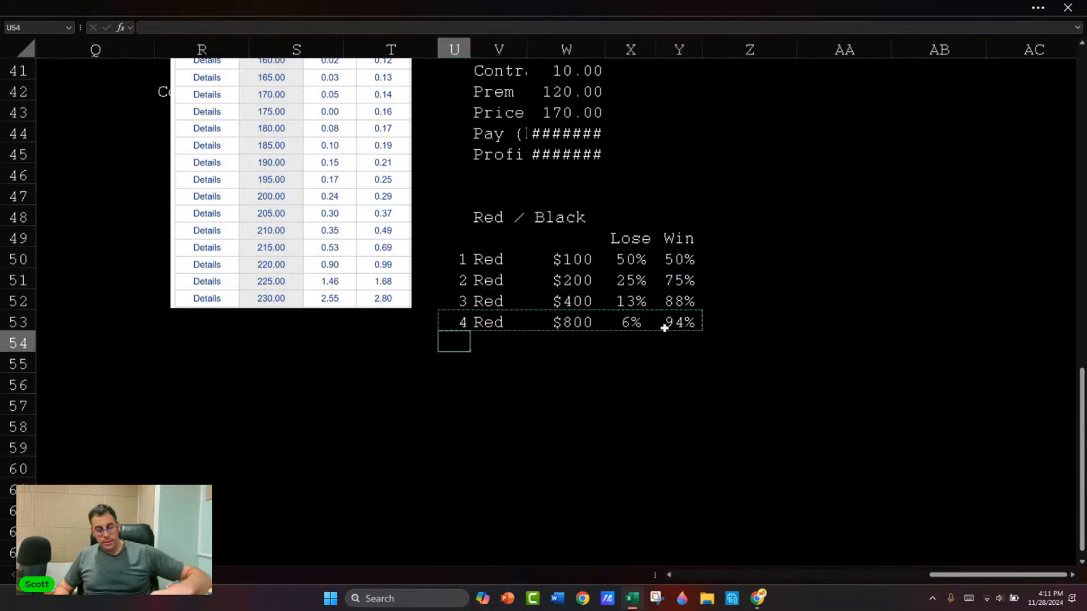
{"action": "key", "text": "ctrl+v"}
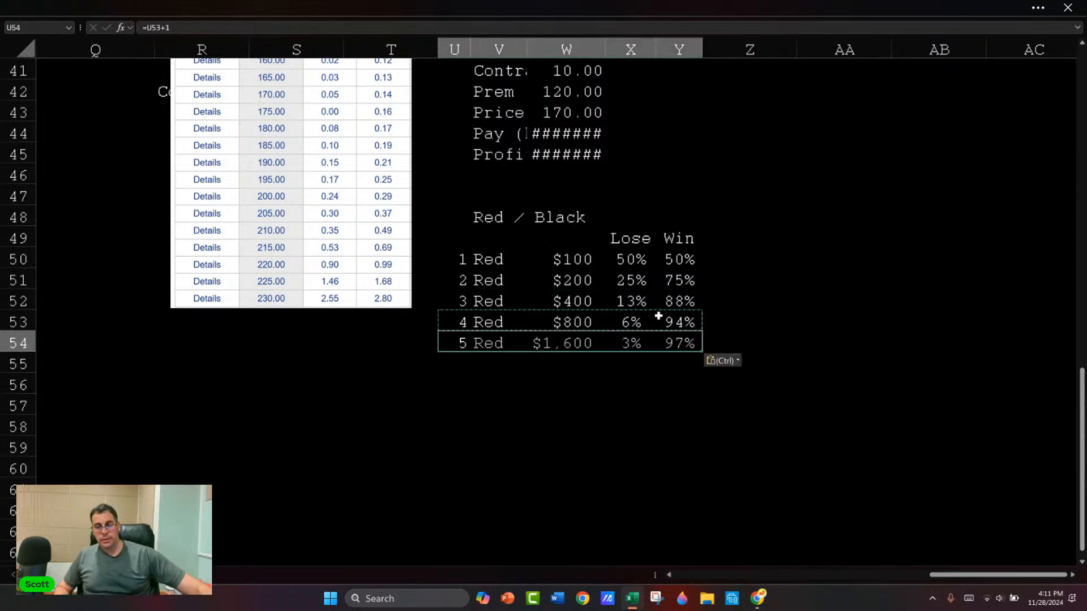
Step: Total the bet amounts in W49 with a SUM formula whose range starts at W50 and extends below the last bet row
{"action": "left_click", "coordinate": [565, 236]}
{"action": "type", "text": "=sum("}
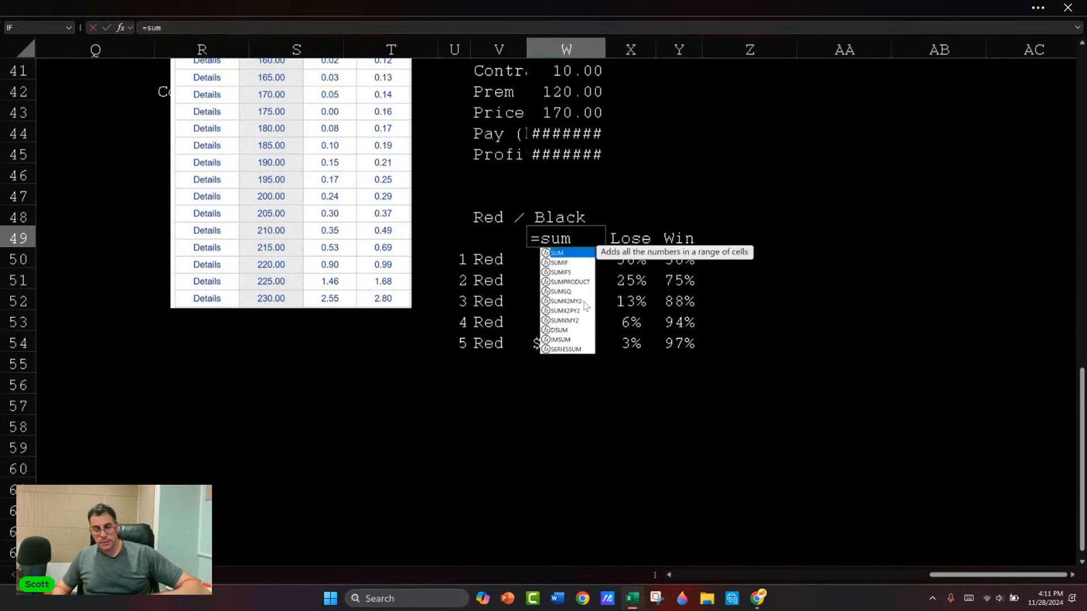
{"action": "key", "text": "Down"}
{"action": "key", "text": "shift+Down"}
{"action": "key", "text": "shift+Down"}
{"action": "key", "text": "shift+Down"}
{"action": "key", "text": "shift+Down"}
{"action": "key", "text": "shift+Down"}
{"action": "key", "text": "shift+Down"}
{"action": "key", "text": "shift+Down"}
{"action": "key", "text": "shift+Down"}
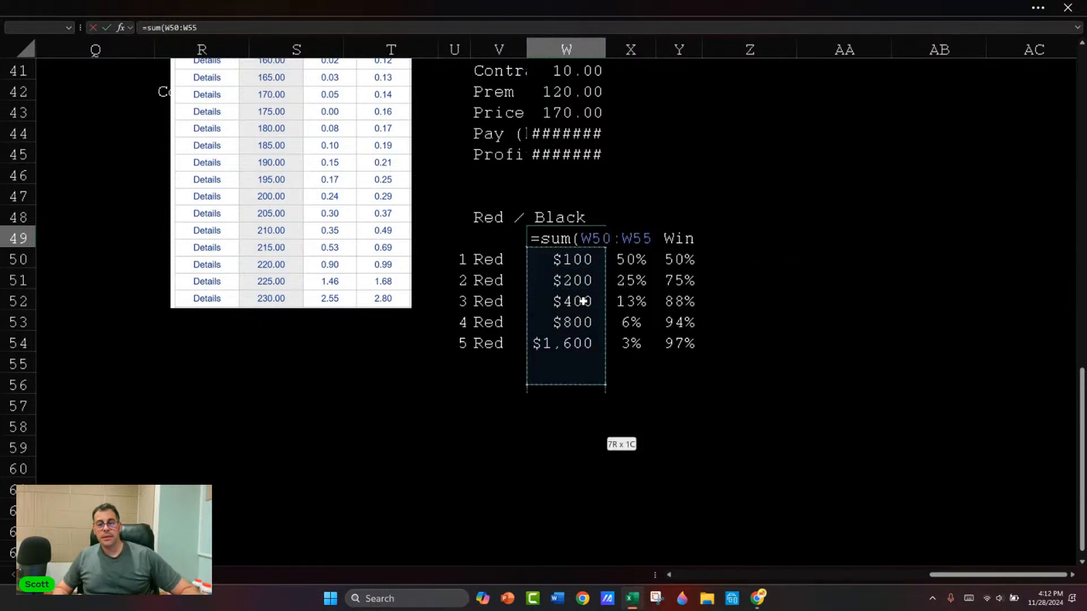
{"action": "key", "text": "Return"}
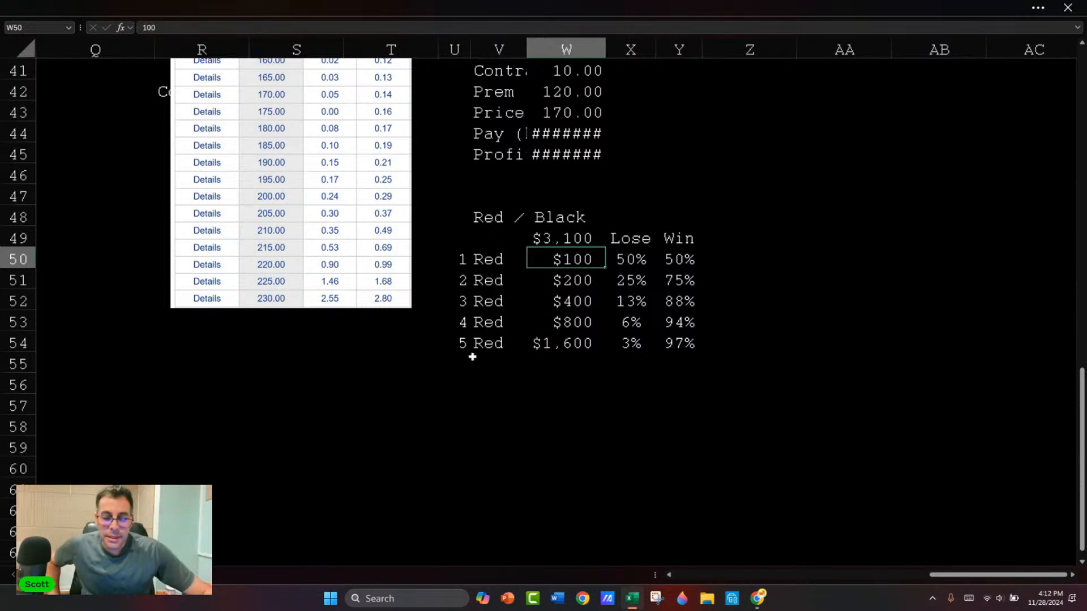
Step: Copy the fifth bet row U54:Y54 down through row 57 to add bets 6 to 8, and widen column W to fit the amounts
{"action": "left_click_drag", "start_coordinate": [458, 341], "coordinate": [678, 405]}
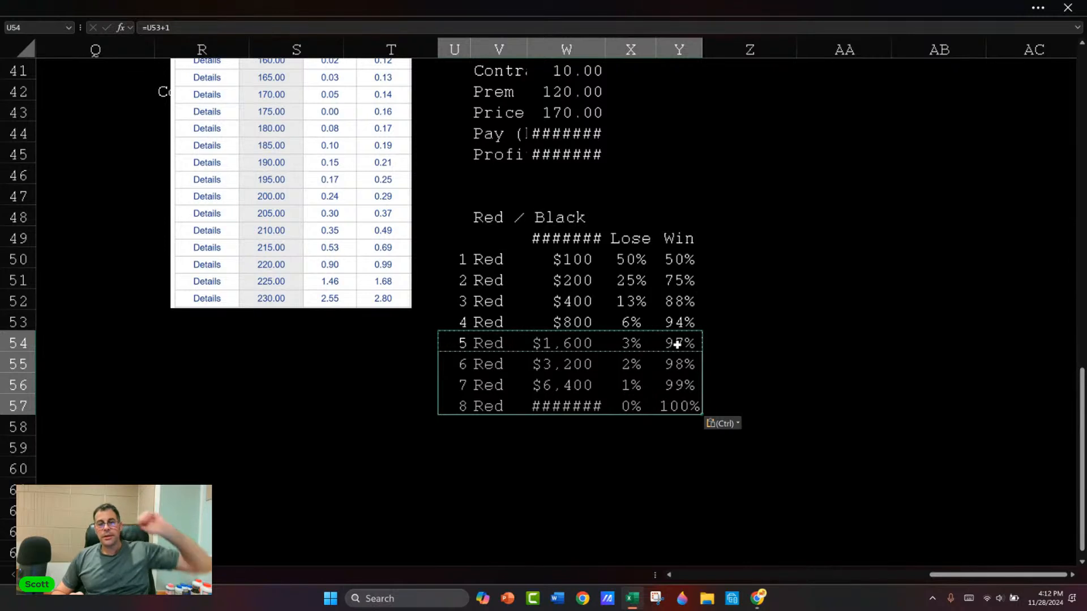
{"action": "left_click_drag", "start_coordinate": [602, 46], "coordinate": [615, 45]}
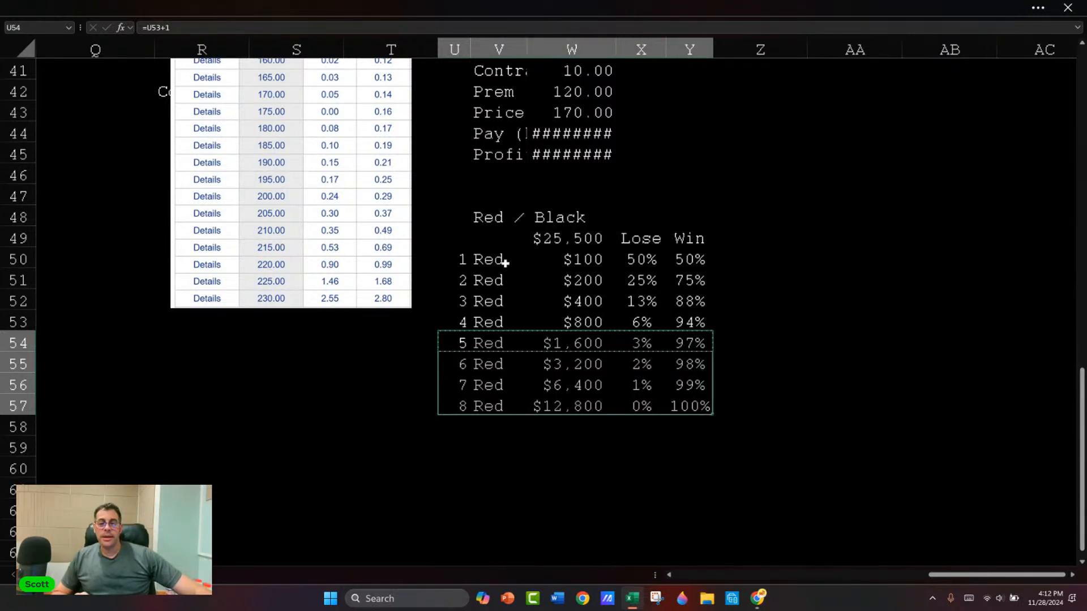
{"action": "left_click", "coordinate": [566, 398]}
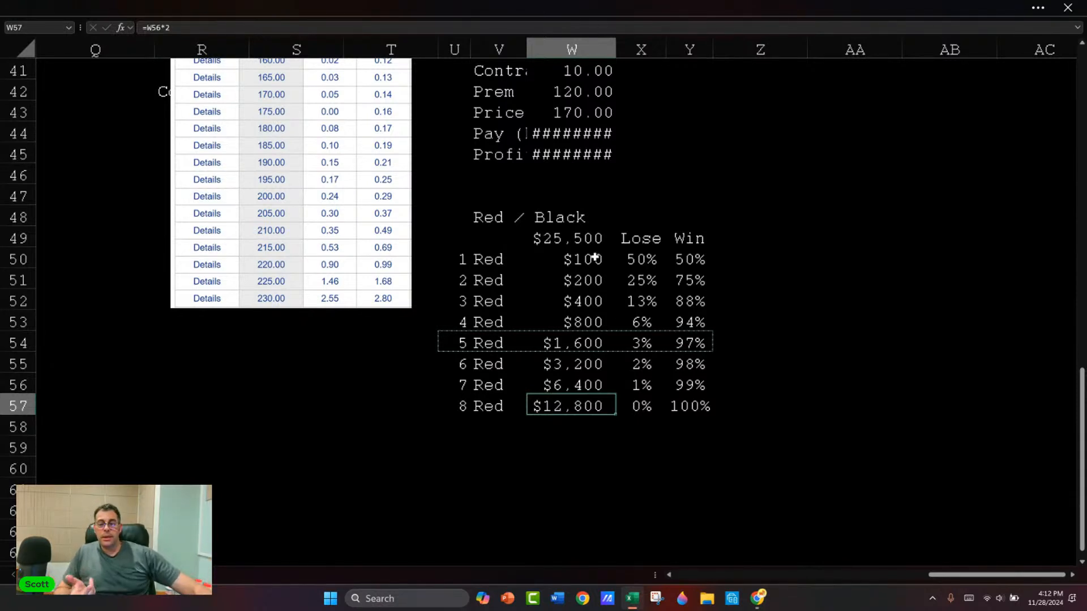
{"action": "left_click", "coordinate": [634, 387]}
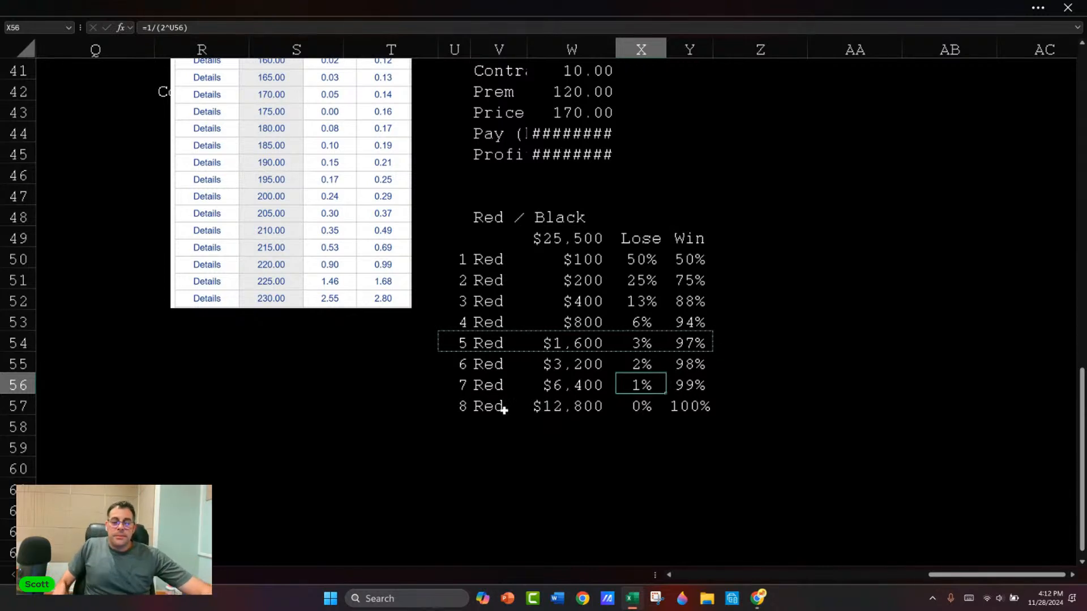
Step: Copy the eighth bet row U57:Y57 into rows 58 and 59 to add bets 9 and 10
{"action": "left_click_drag", "start_coordinate": [461, 406], "coordinate": [702, 406]}
{"action": "key", "text": "ctrl+c"}
{"action": "key", "text": "shift+Down"}
{"action": "key", "text": "shift+Down"}
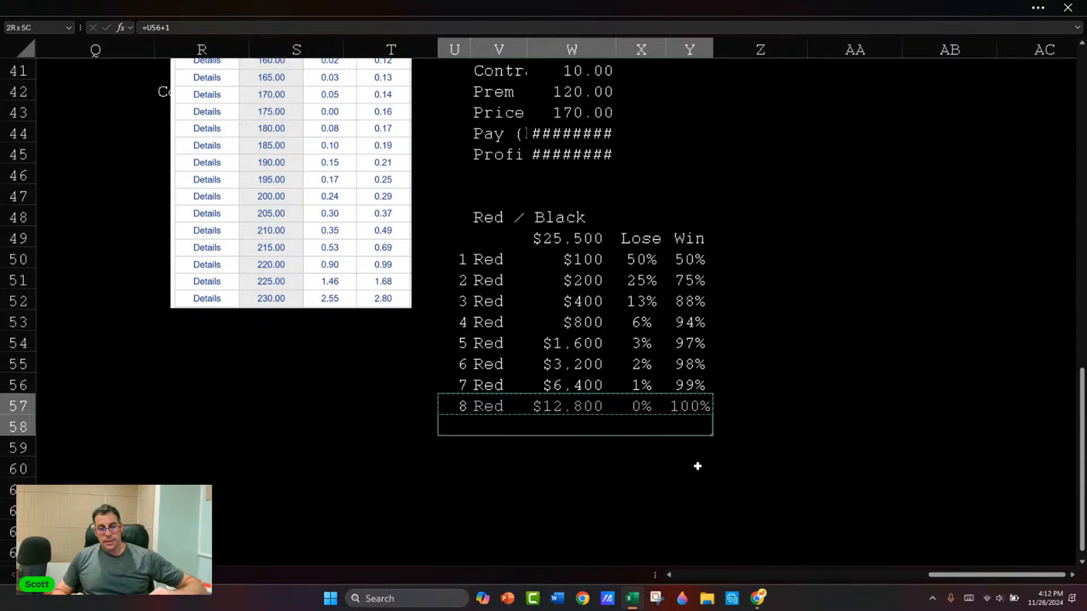
{"action": "key", "text": "ctrl+v"}
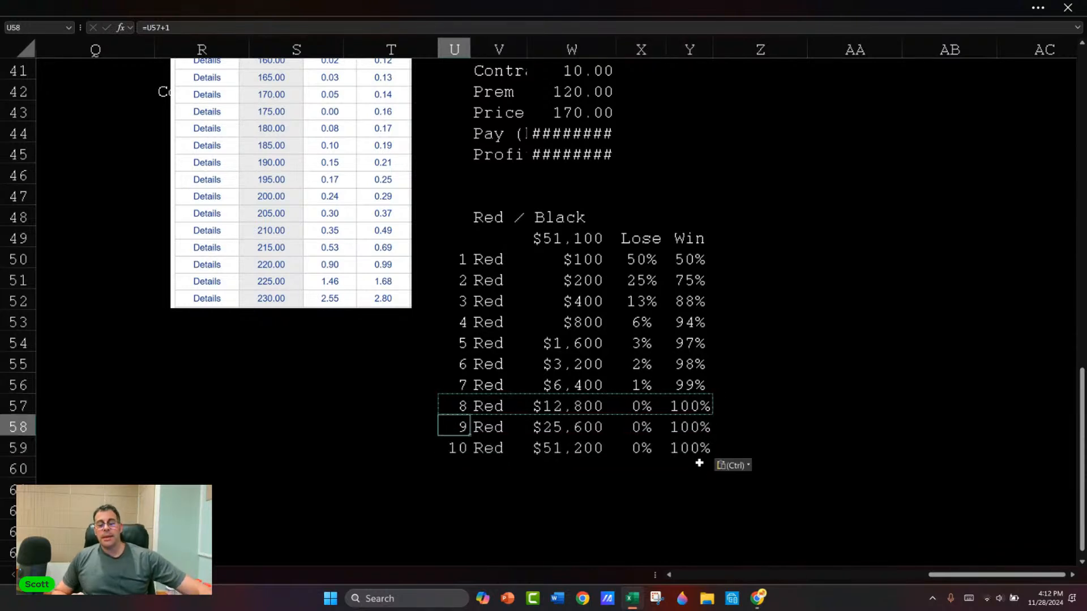
Step: Examine the bet amounts, the ten round numbers in U50:U59, the Lose column and the seventh bet row
{"action": "left_click", "coordinate": [571, 264]}
{"action": "left_click", "coordinate": [571, 301]}
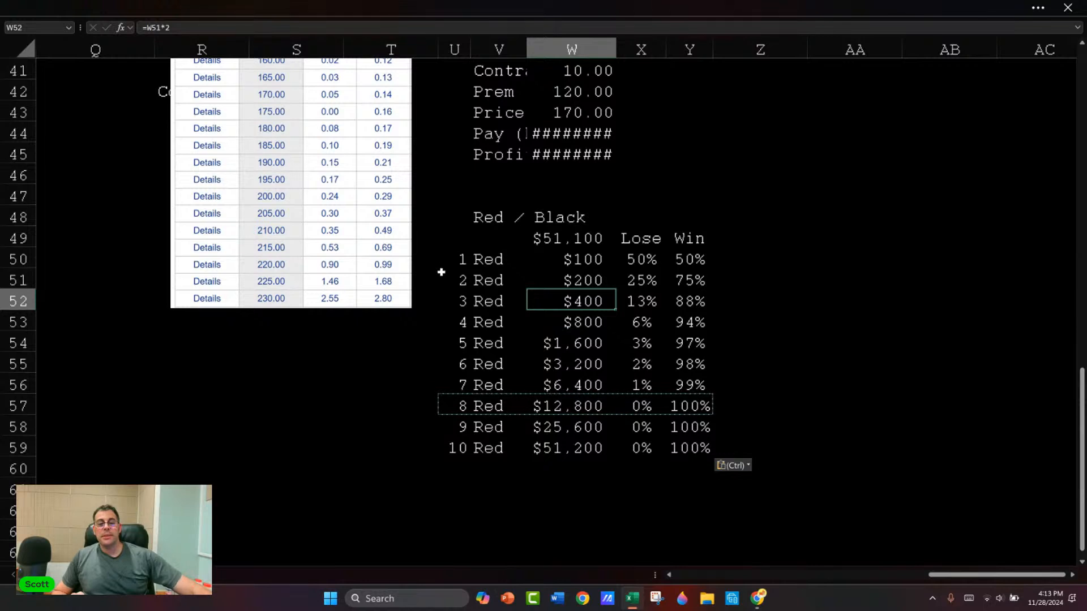
{"action": "left_click_drag", "start_coordinate": [458, 260], "coordinate": [462, 447]}
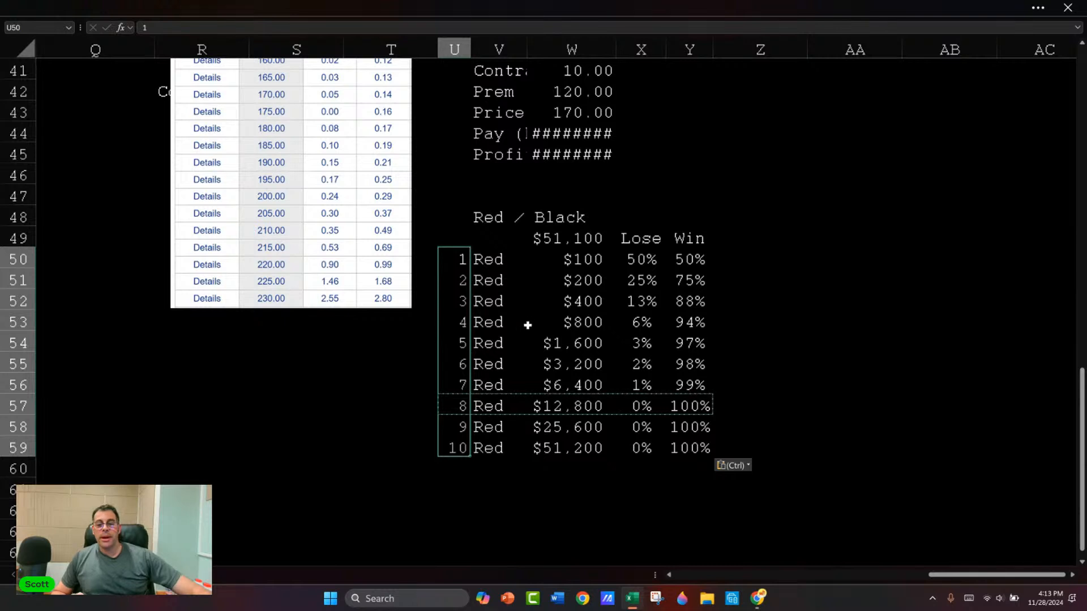
{"action": "left_click", "coordinate": [639, 445]}
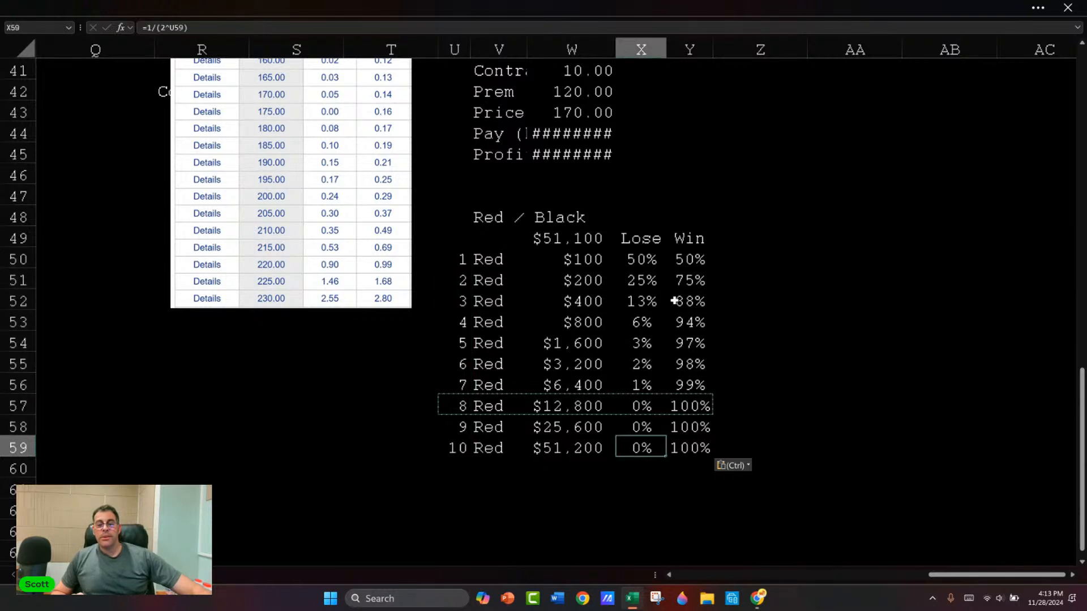
{"action": "left_click_drag", "start_coordinate": [639, 240], "coordinate": [647, 446]}
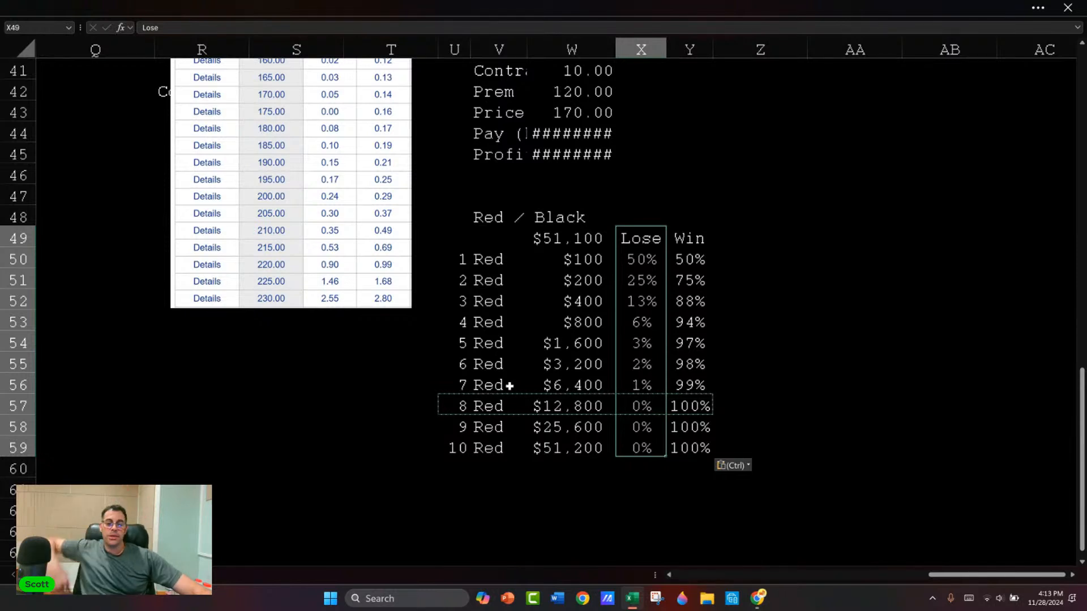
{"action": "left_click_drag", "start_coordinate": [484, 385], "coordinate": [693, 385]}
Step: Set the first bet amount in W50 to 1000 and widen column W to fit the larger amounts
{"action": "left_click", "coordinate": [575, 260]}
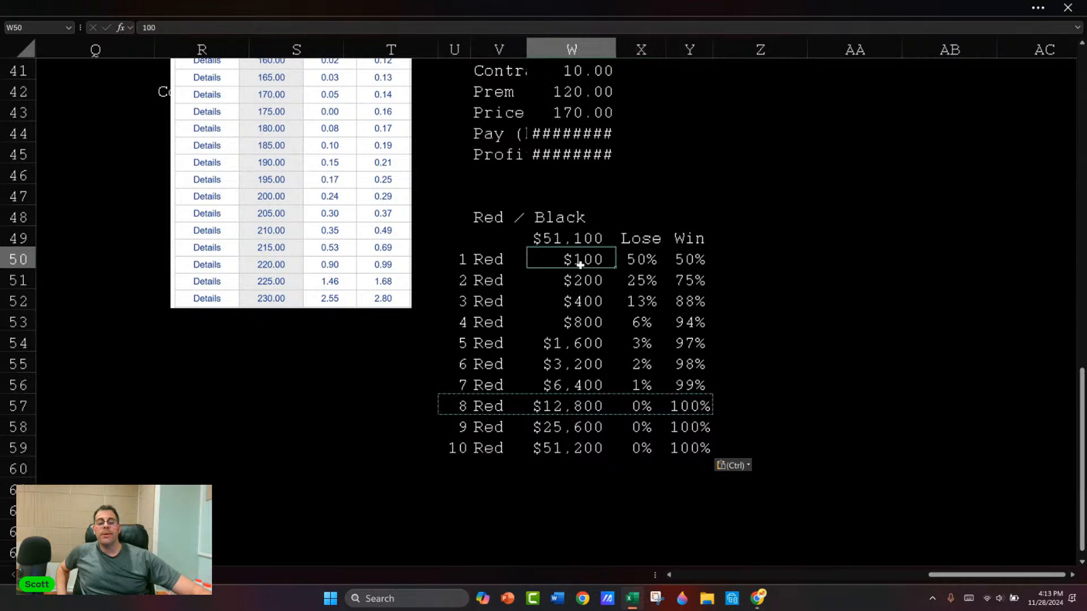
{"action": "type", "text": "1000"}
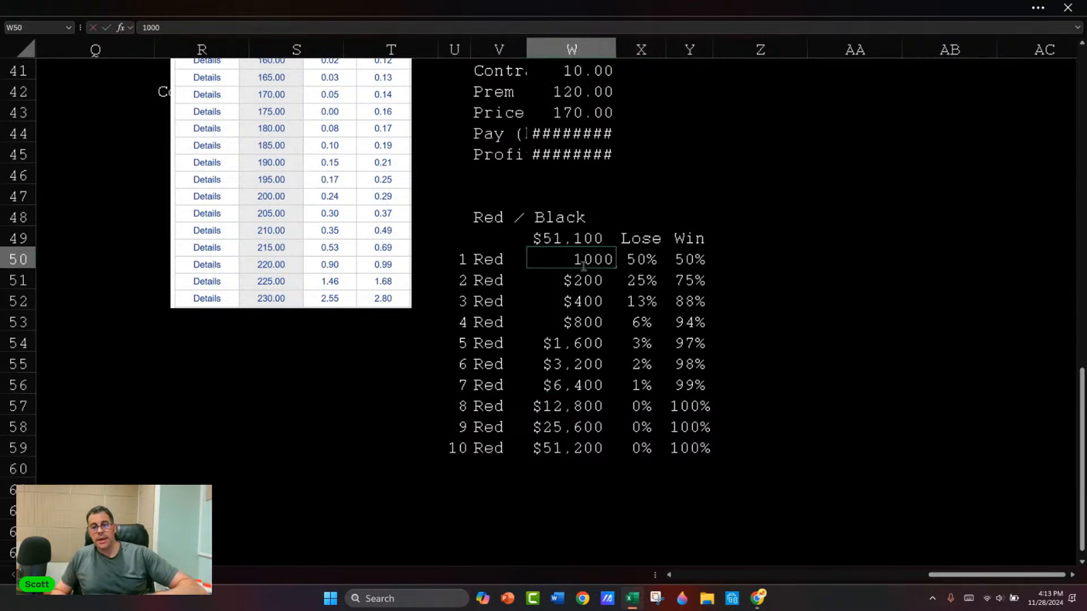
{"action": "key", "text": "Return"}
{"action": "left_click_drag", "start_coordinate": [618, 38], "coordinate": [634, 38]}
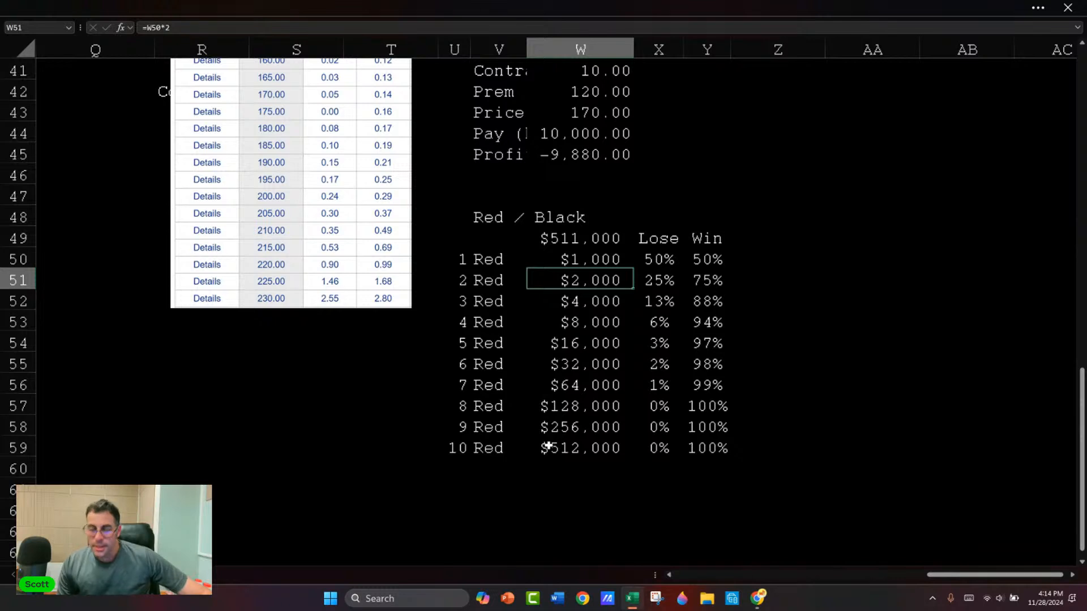
Step: Examine the fifth bet row, bets 6 to 10 in rows 55 to 59, and the Red / Black table as a whole
{"action": "left_click", "coordinate": [754, 233]}
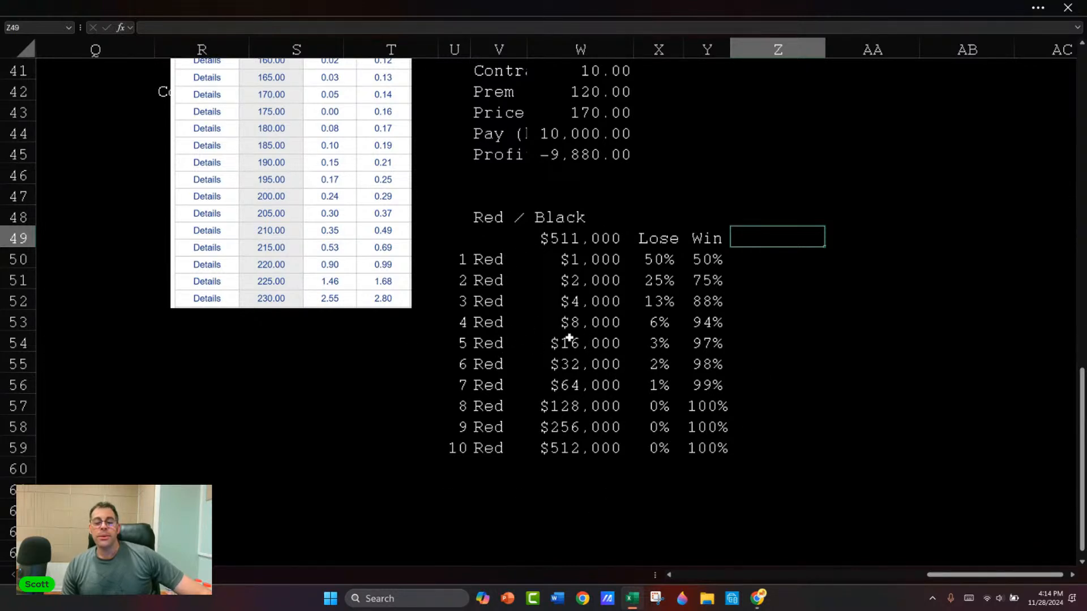
{"action": "left_click", "coordinate": [463, 343]}
{"action": "left_click_drag", "start_coordinate": [463, 344], "coordinate": [696, 342]}
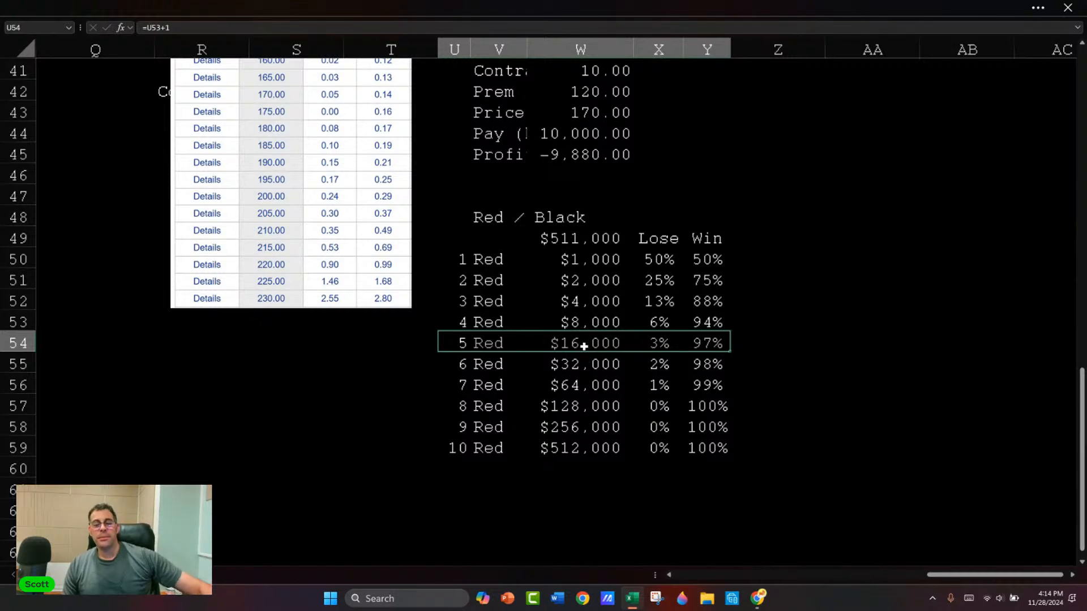
{"action": "scroll", "coordinate": [586, 343], "scroll_direction": "up", "scroll_amount": 2}
{"action": "scroll", "coordinate": [592, 331], "scroll_direction": "down", "scroll_amount": 3}
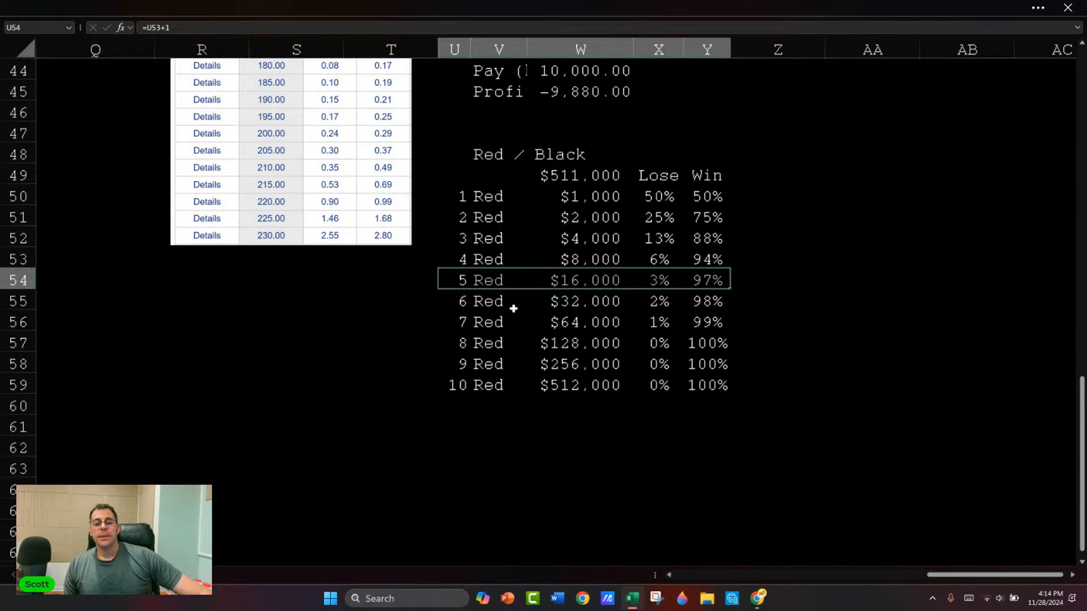
{"action": "left_click_drag", "start_coordinate": [462, 302], "coordinate": [696, 381]}
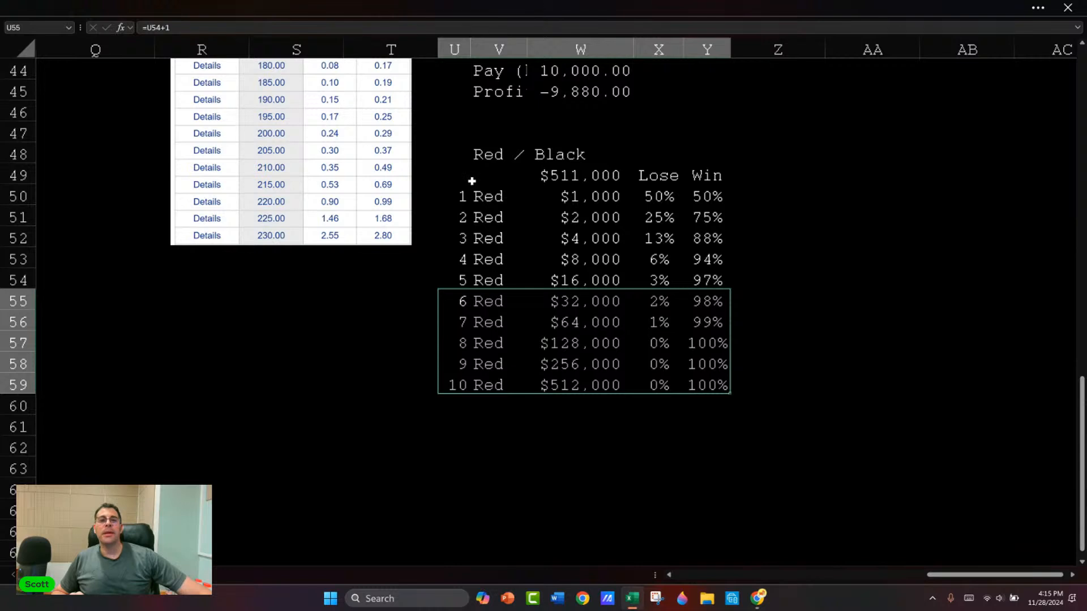
{"action": "left_click_drag", "start_coordinate": [453, 175], "coordinate": [706, 373]}
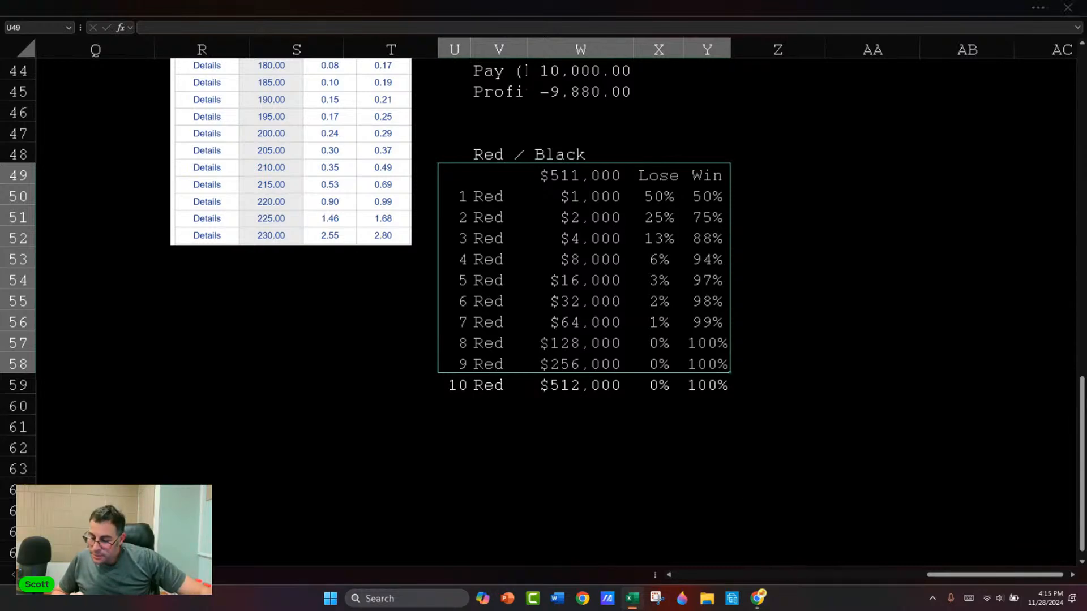
Step: Switch to Chrome and search Google for "cash secured puts"
{"action": "key", "text": "alt+Tab"}
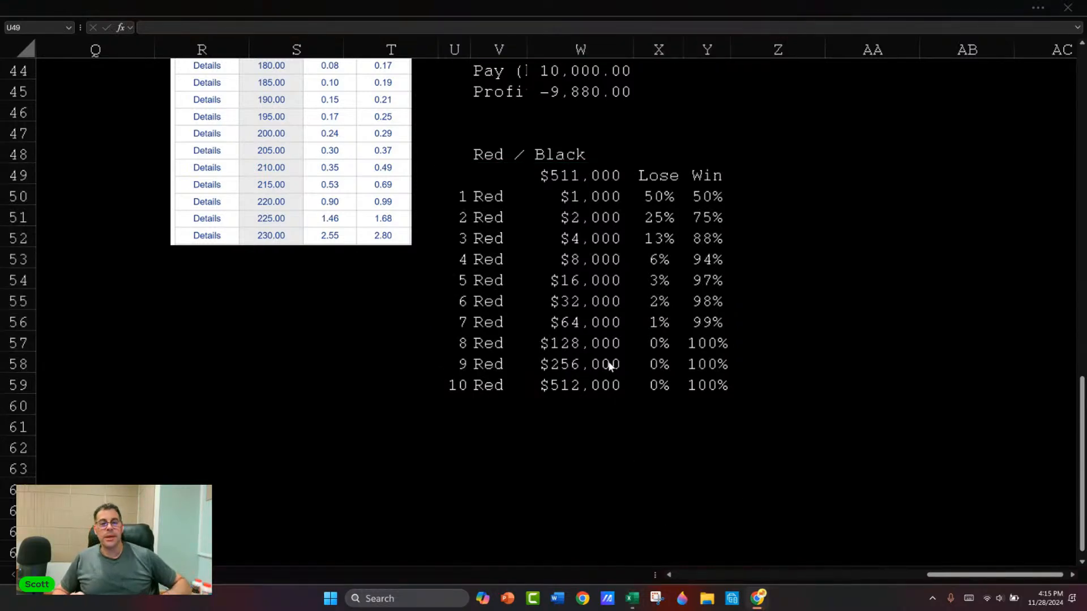
{"action": "key", "text": "alt+Tab"}
{"action": "key", "text": "alt+Tab"}
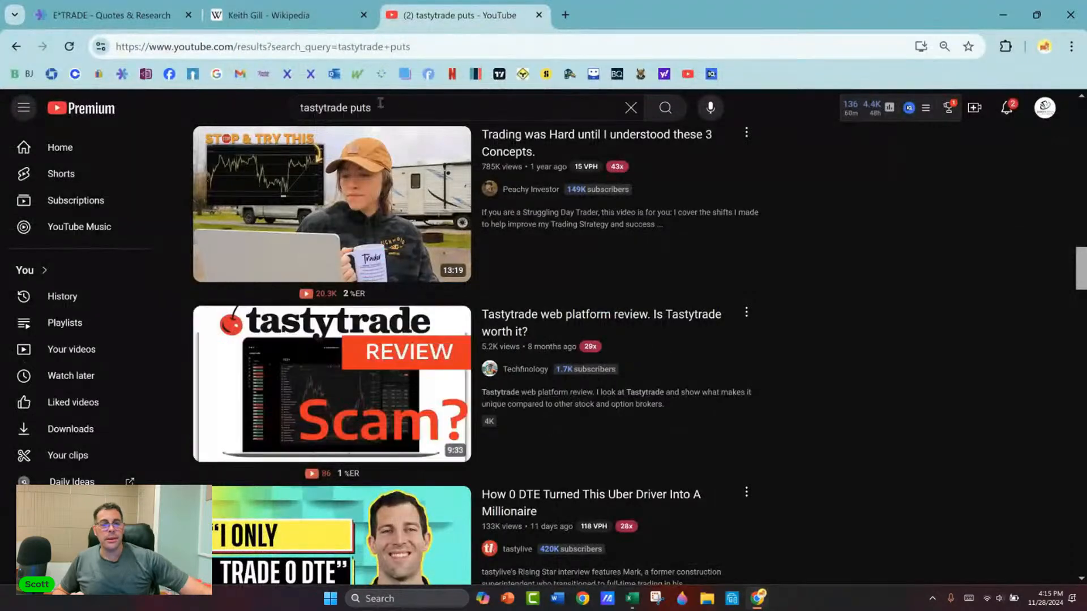
{"action": "left_click", "coordinate": [439, 45]}
{"action": "type", "text": "cash secured "}
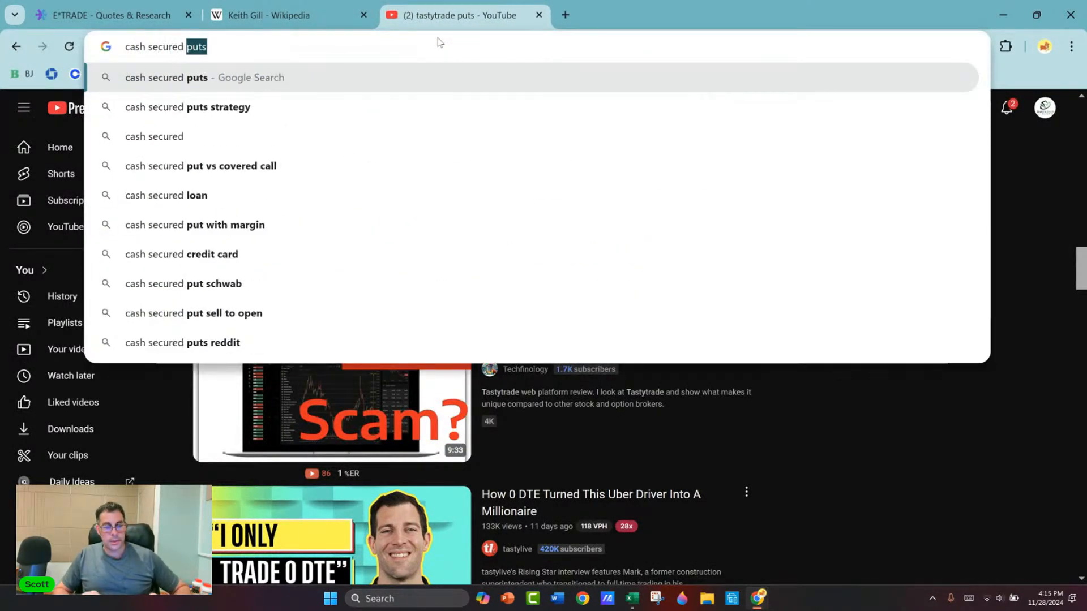
{"action": "type", "text": "outs"}
{"action": "key", "text": "Return"}
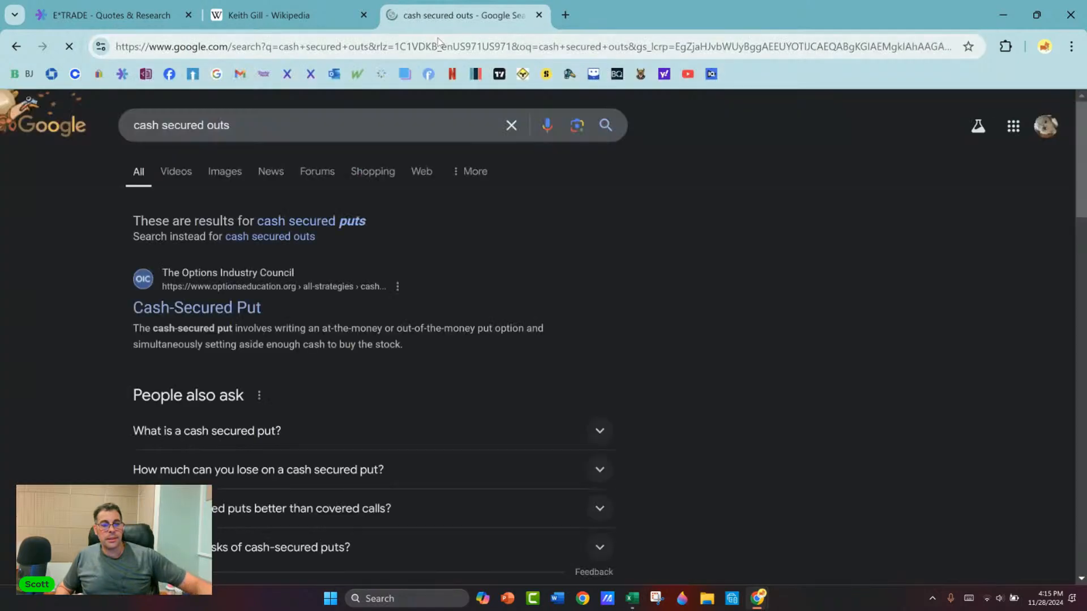
{"action": "left_click", "coordinate": [205, 124]}
{"action": "key", "text": "shift+Right"}
{"action": "type", "text": "p"}
{"action": "key", "text": "Return"}
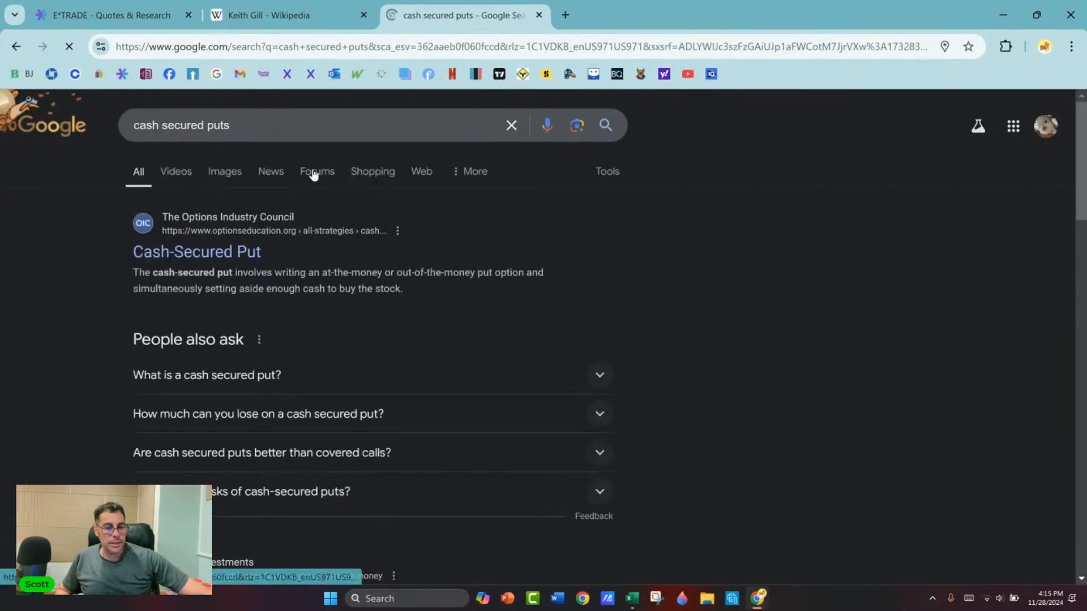
Step: Refine the search to "cash secured puts strategy" and look through the results
{"action": "scroll", "coordinate": [311, 168], "scroll_direction": "down", "scroll_amount": 1}
{"action": "scroll", "coordinate": [310, 168], "scroll_direction": "down", "scroll_amount": 2}
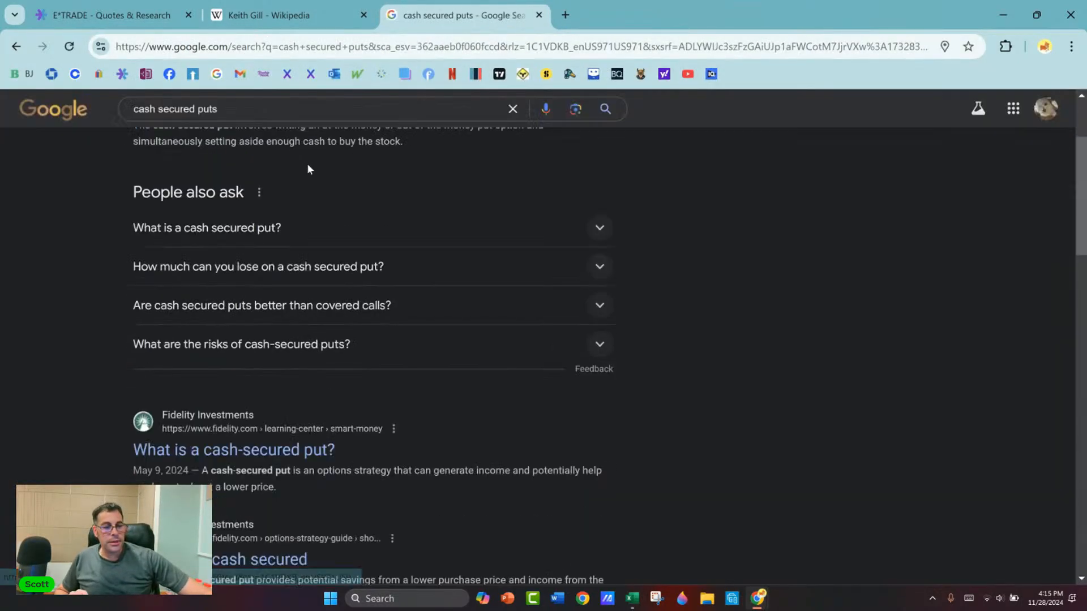
{"action": "left_click", "coordinate": [298, 106]}
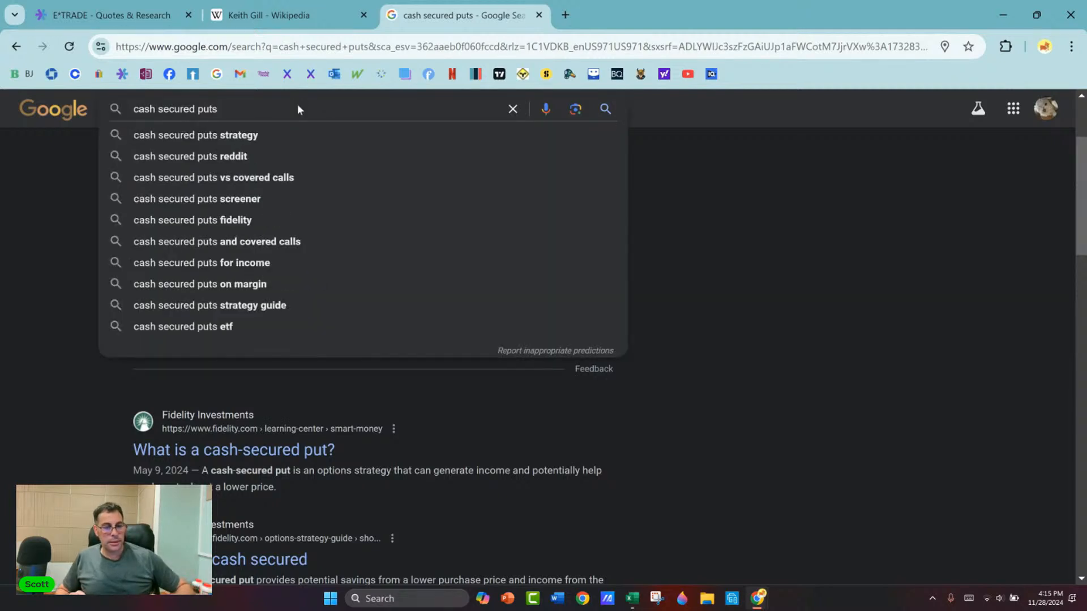
{"action": "type", "text": "strategy"}
{"action": "key", "text": "Return"}
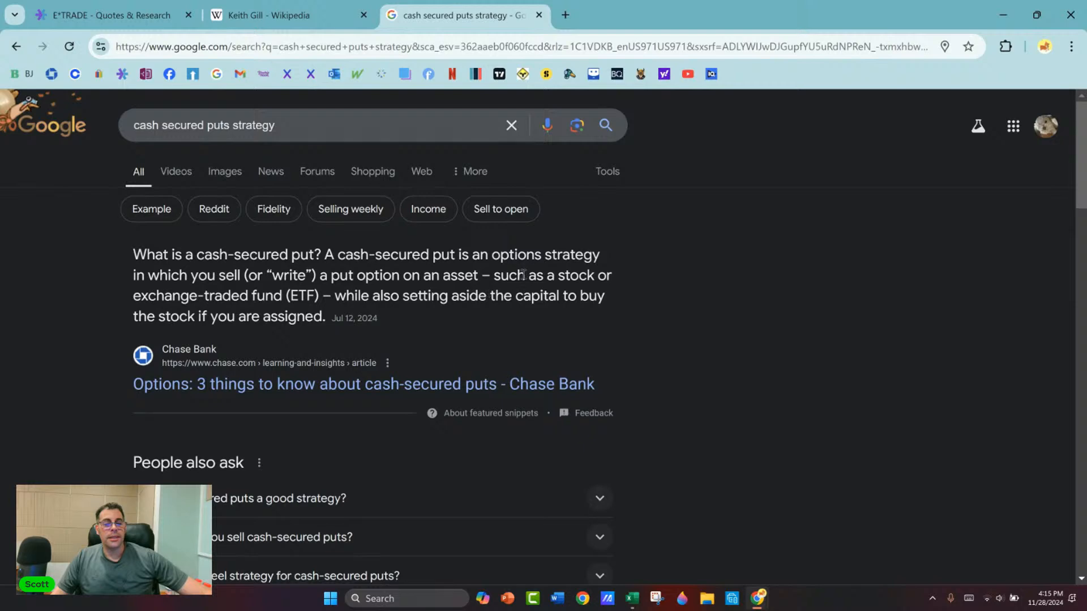
{"action": "scroll", "coordinate": [529, 266], "scroll_direction": "down", "scroll_amount": 1}
{"action": "scroll", "coordinate": [388, 272], "scroll_direction": "down", "scroll_amount": 2}
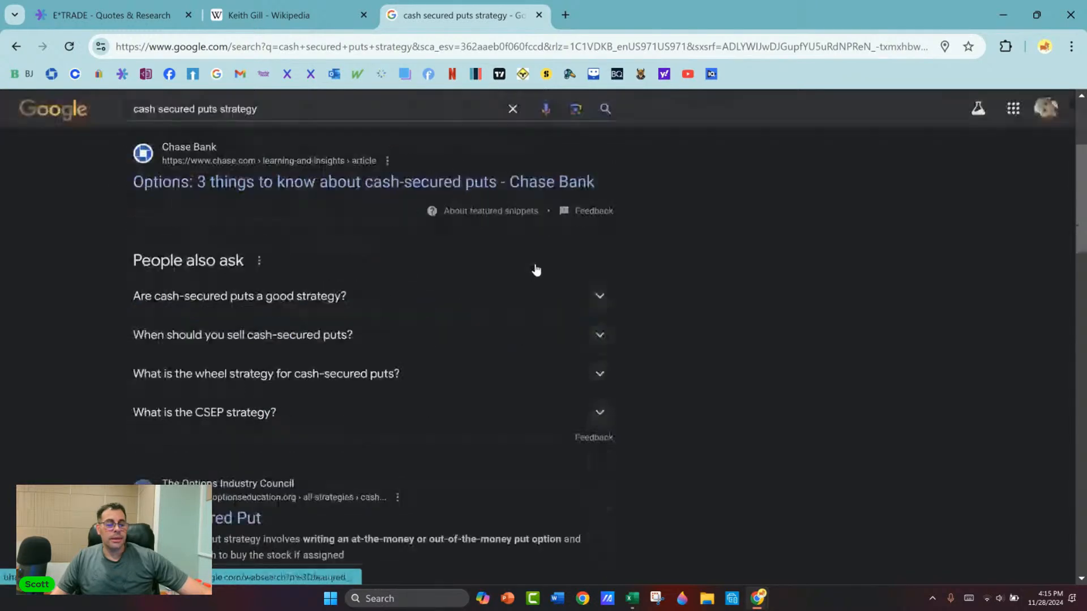
{"action": "scroll", "coordinate": [340, 279], "scroll_direction": "down", "scroll_amount": 3}
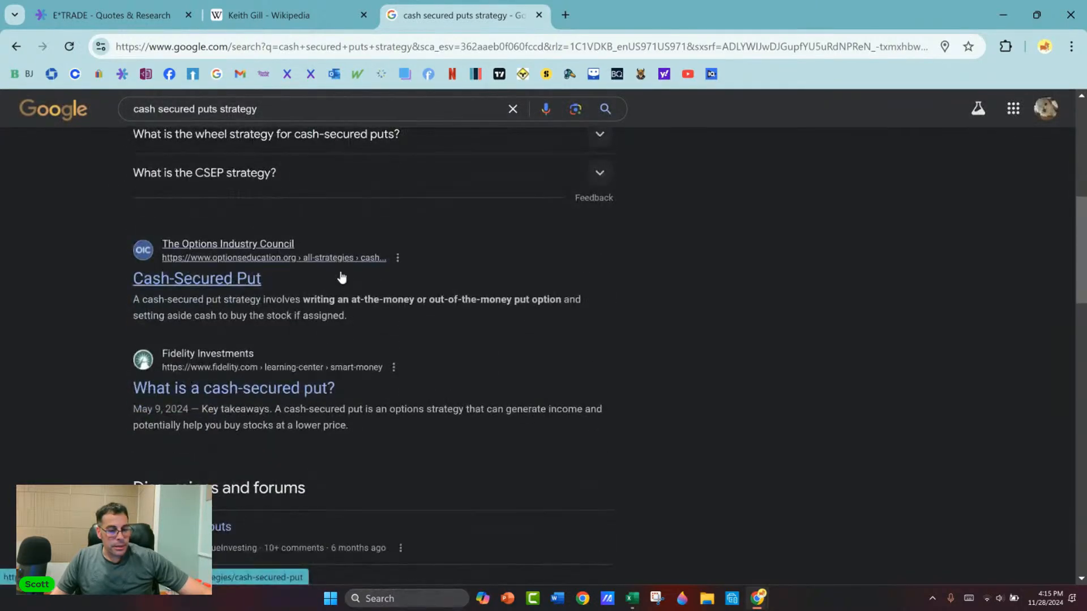
Step: Extend the search to "cash secured puts strategy guaranteed return" and browse its related questions, videos, forum and article results
{"action": "left_click", "coordinate": [312, 109]}
{"action": "type", "text": "guarant"}
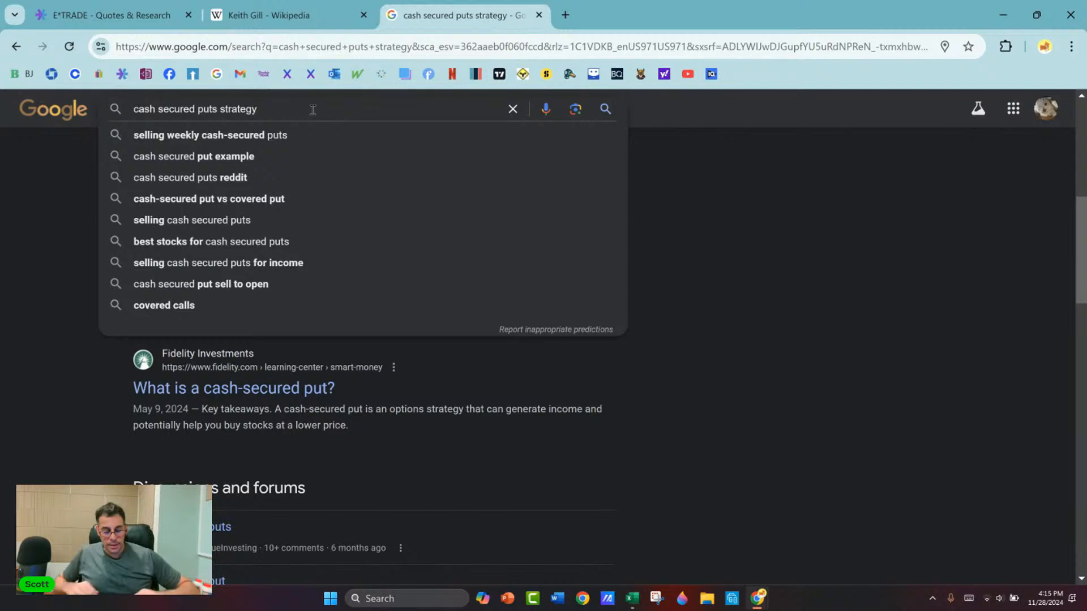
{"action": "type", "text": "ee"}
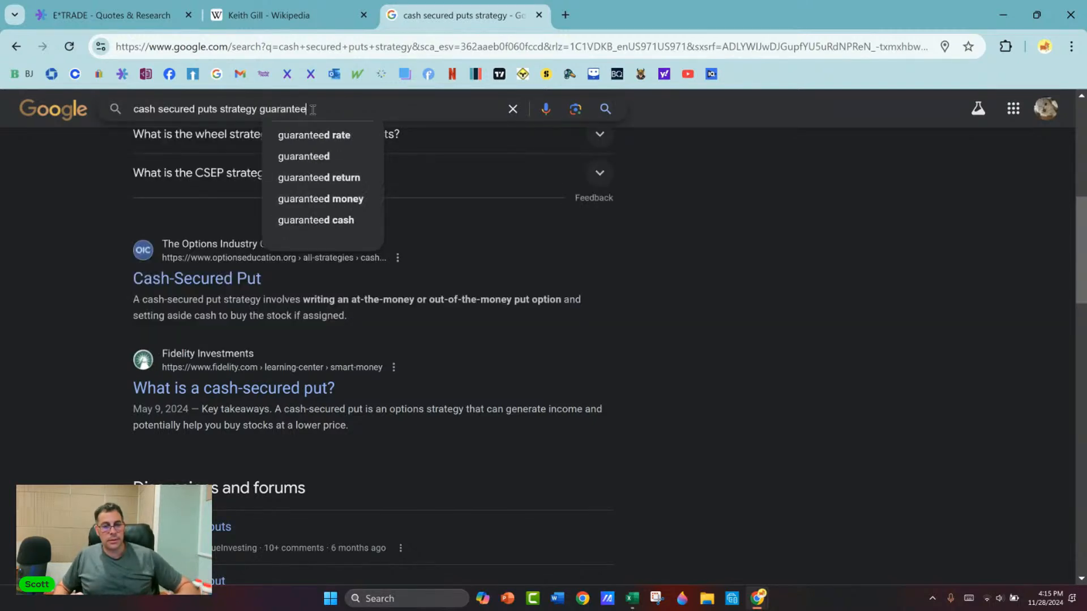
{"action": "key", "text": "Down"}
{"action": "key", "text": "Down"}
{"action": "key", "text": "Down"}
{"action": "key", "text": "Return"}
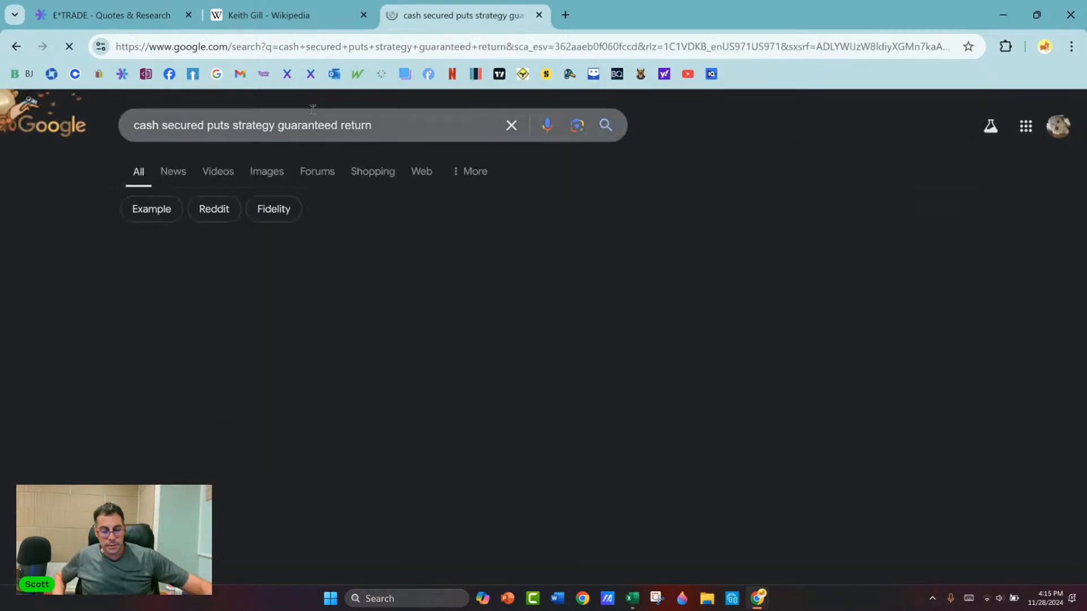
{"action": "scroll", "coordinate": [322, 328], "scroll_direction": "down", "scroll_amount": 4}
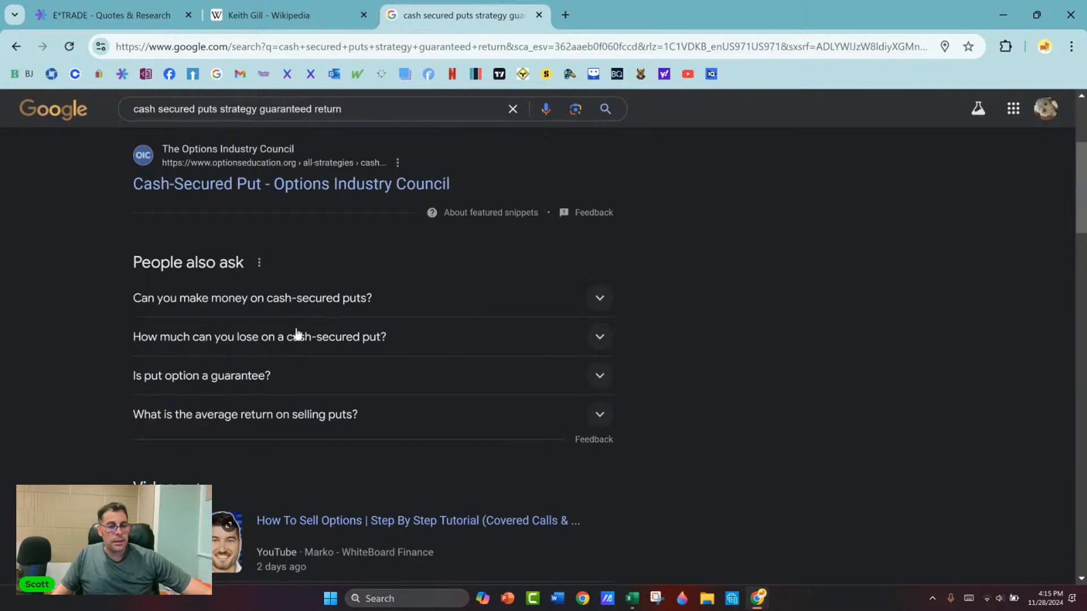
{"action": "scroll", "coordinate": [313, 324], "scroll_direction": "down", "scroll_amount": 3}
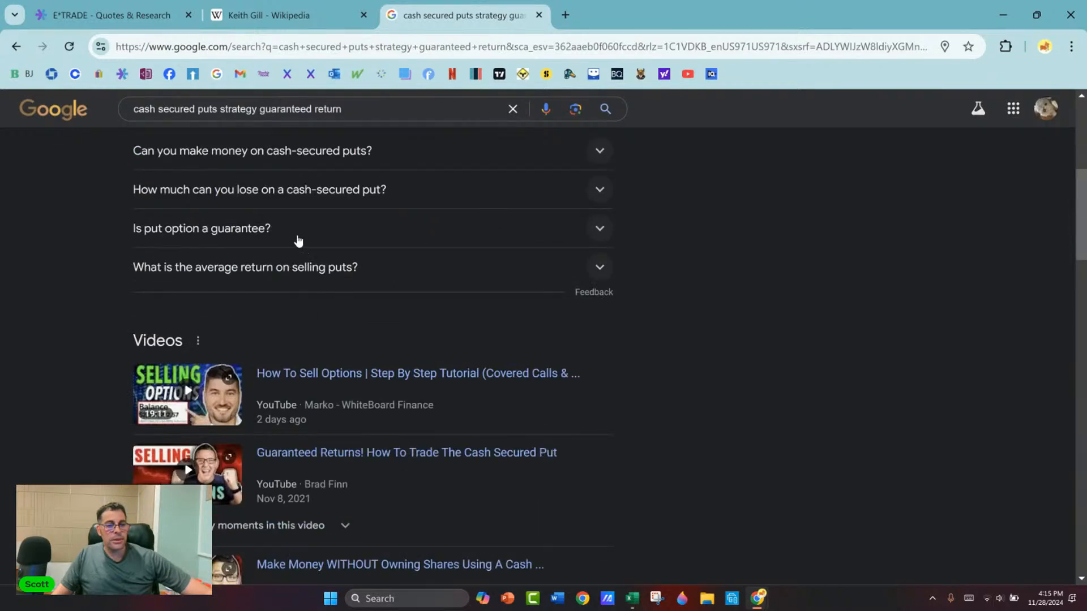
{"action": "scroll", "coordinate": [297, 254], "scroll_direction": "down", "scroll_amount": 13}
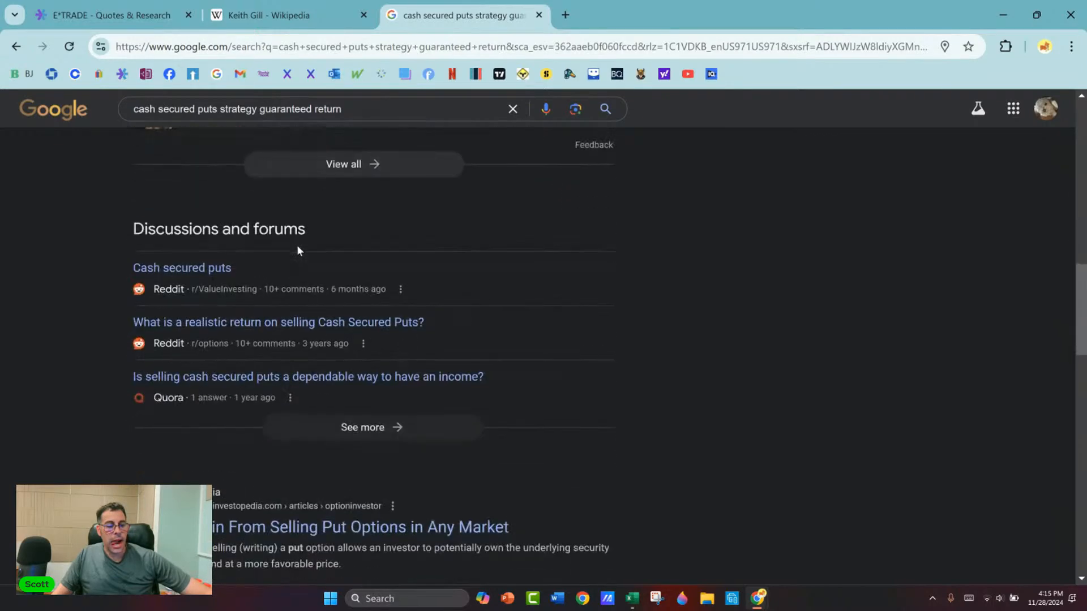
{"action": "scroll", "coordinate": [291, 253], "scroll_direction": "down", "scroll_amount": 4}
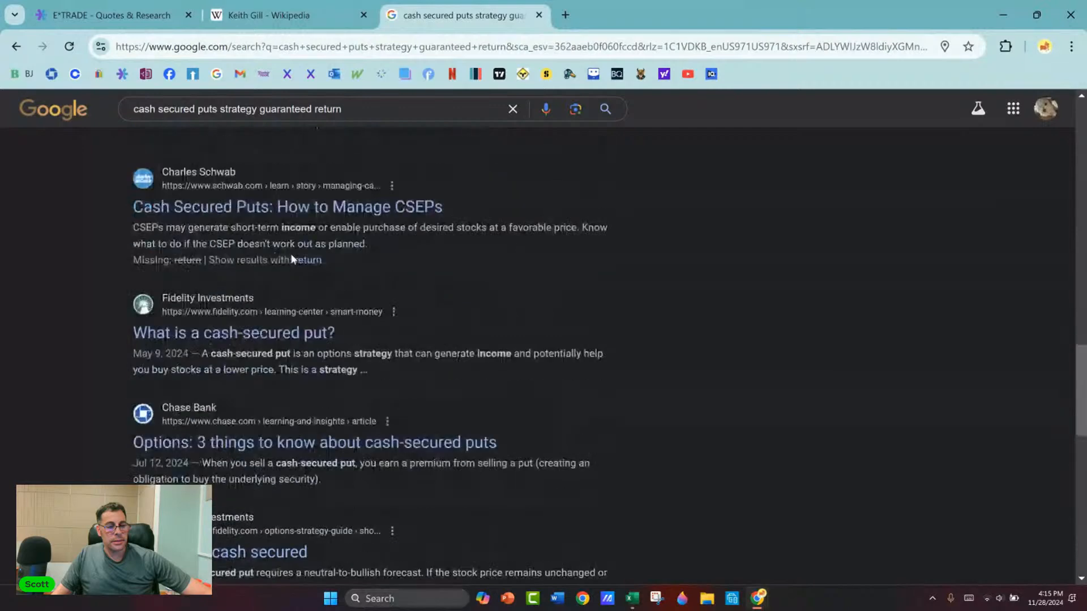
{"action": "scroll", "coordinate": [290, 270], "scroll_direction": "down", "scroll_amount": 3}
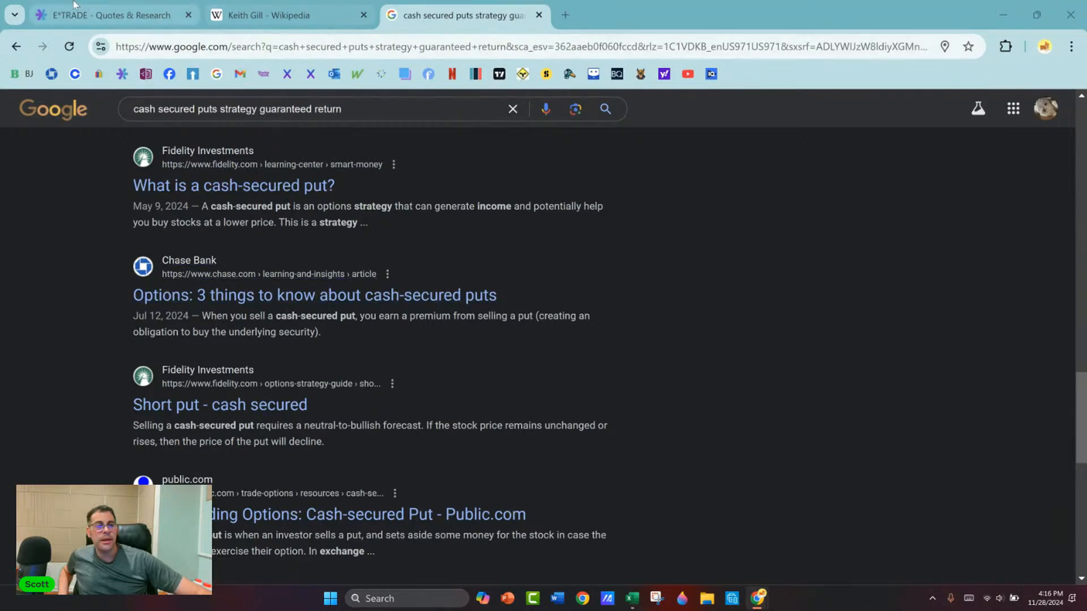
Step: Open Yahoo Finance and look up the quote for the ETF KSPY
{"action": "left_click", "coordinate": [661, 78]}
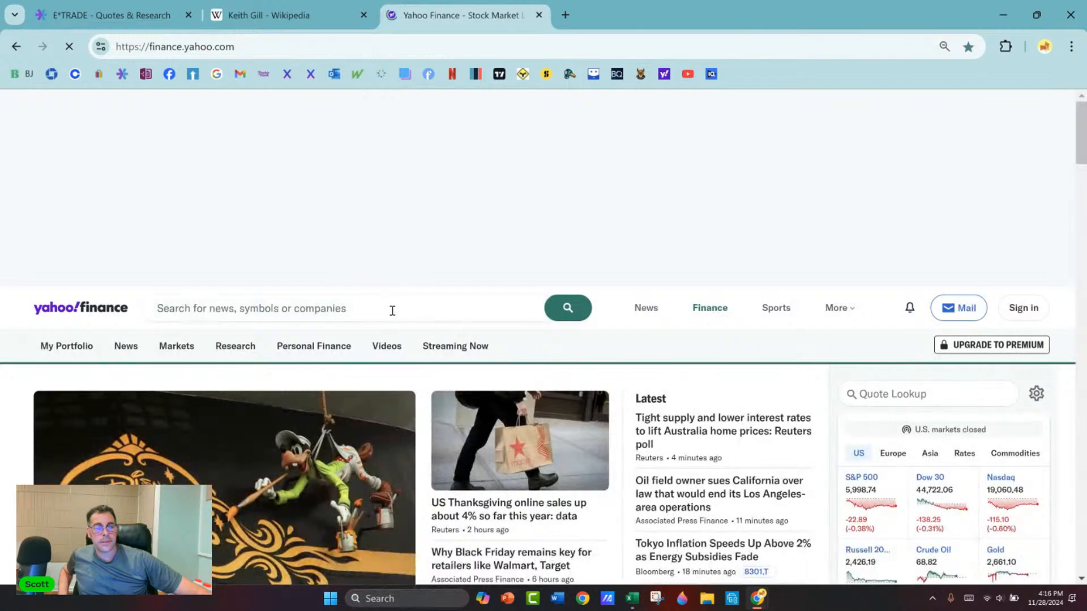
{"action": "left_click", "coordinate": [392, 311]}
{"action": "type", "text": "kspy"}
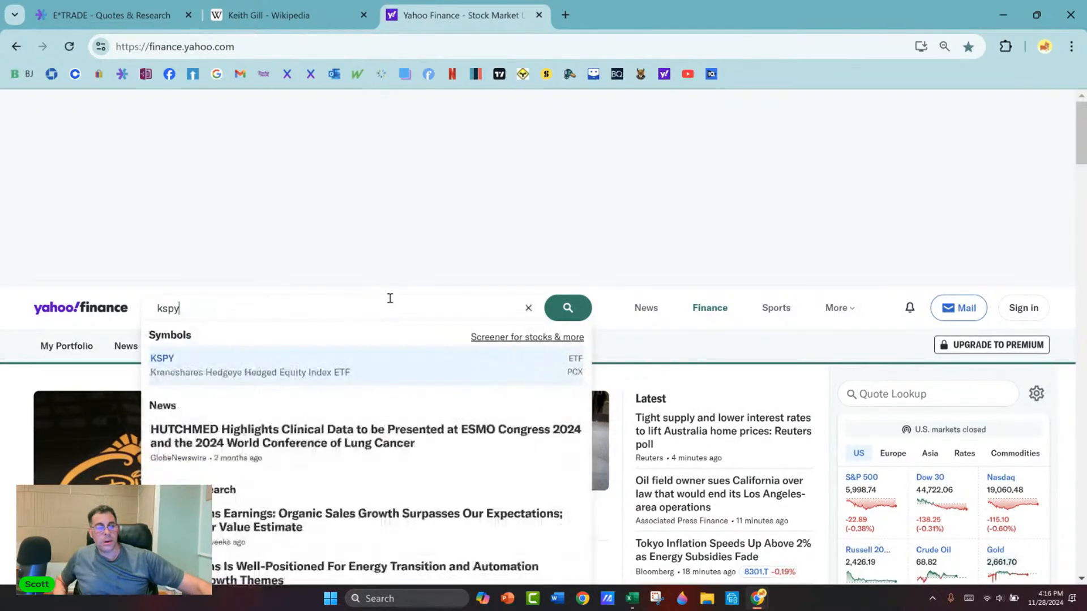
{"action": "left_click", "coordinate": [165, 357]}
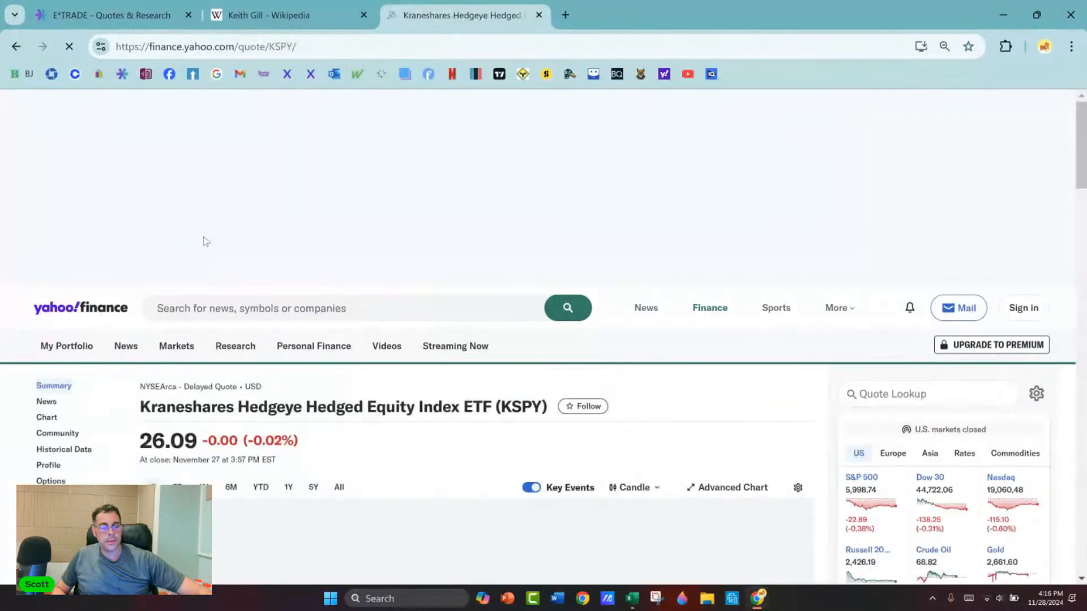
Step: Open the KSPY fund's holdings and examine its top holdings, sector weightings, portfolio composition and ETF summary
{"action": "scroll", "coordinate": [201, 243], "scroll_direction": "down", "scroll_amount": 3}
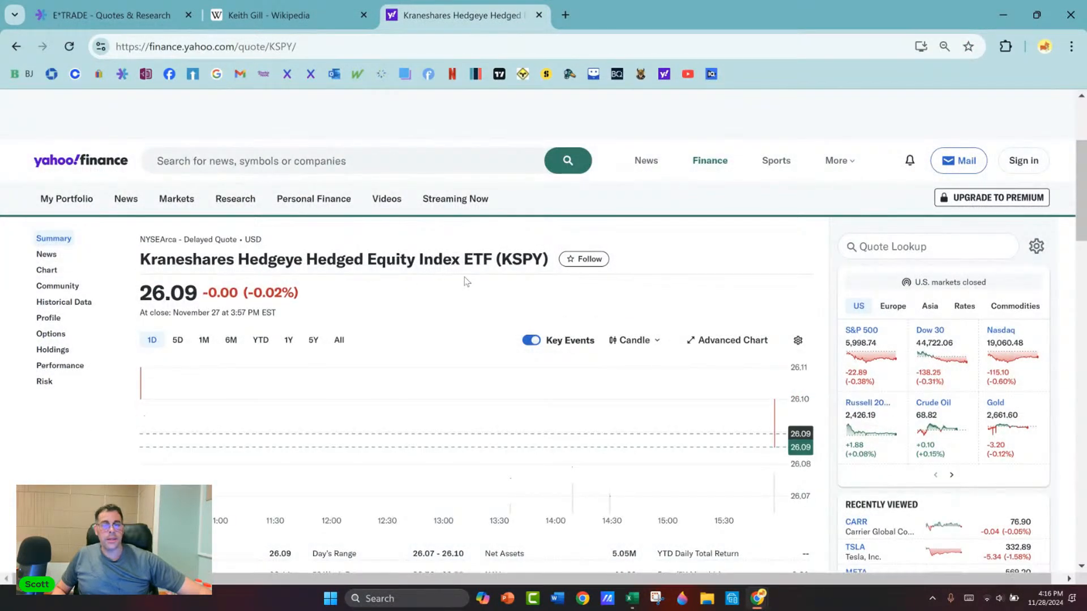
{"action": "scroll", "coordinate": [463, 278], "scroll_direction": "down", "scroll_amount": 1}
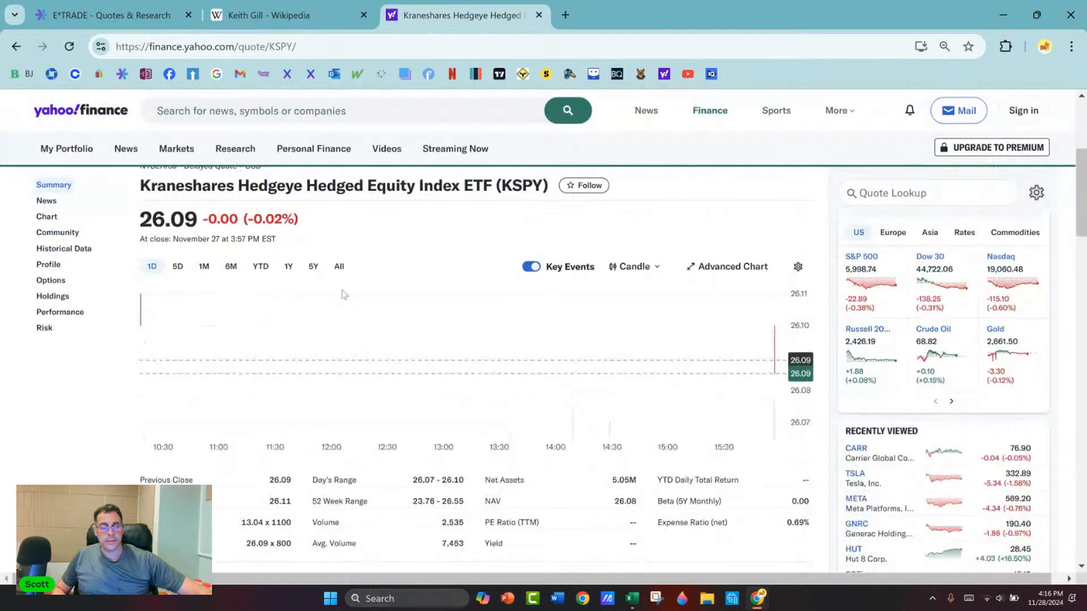
{"action": "left_click", "coordinate": [52, 296]}
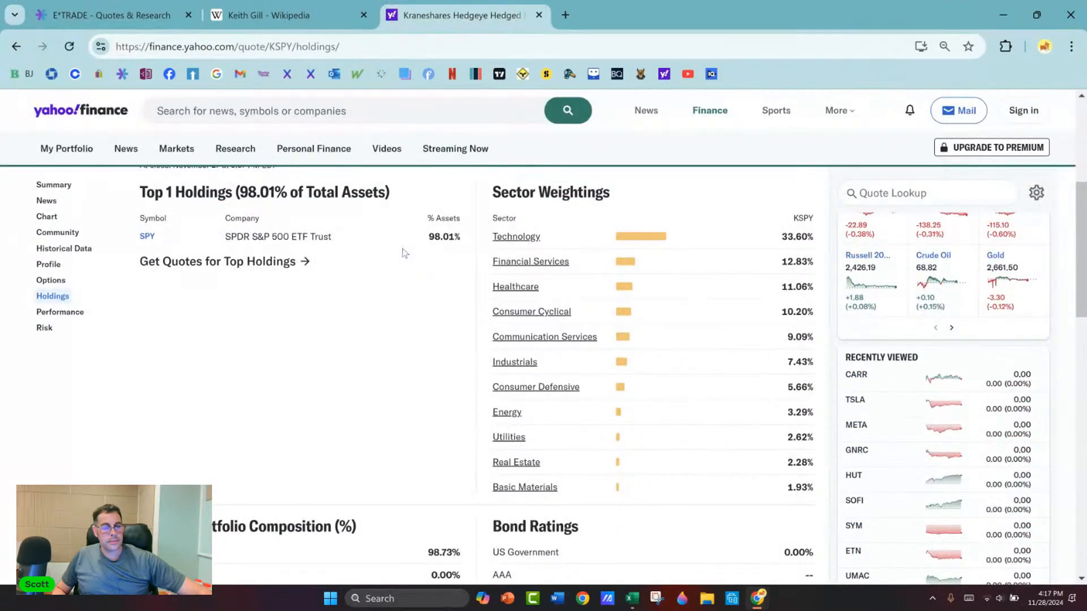
{"action": "scroll", "coordinate": [280, 249], "scroll_direction": "down", "scroll_amount": 4}
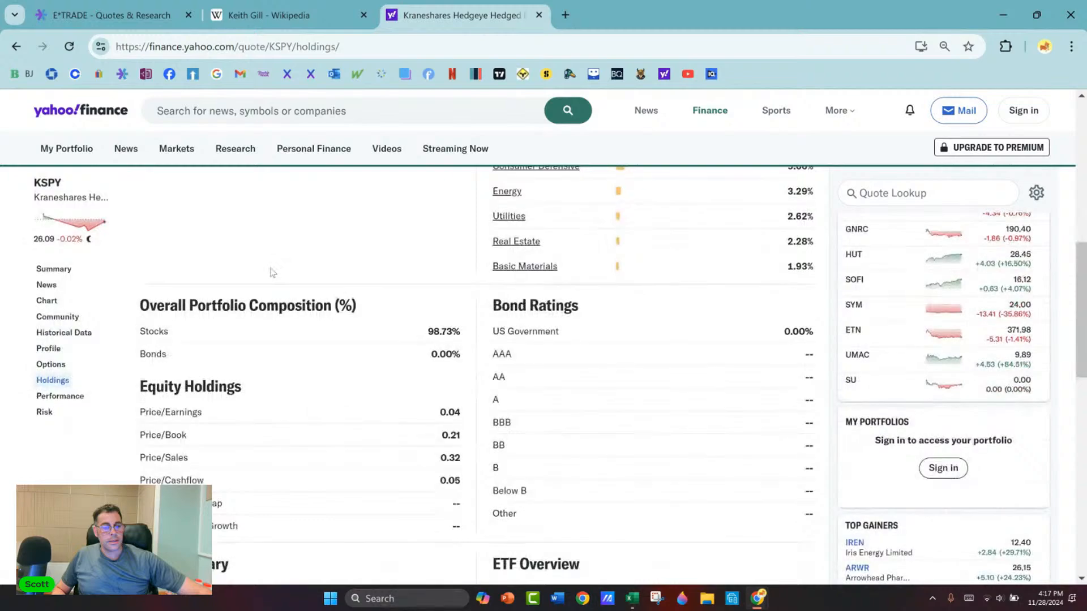
{"action": "scroll", "coordinate": [419, 339], "scroll_direction": "down", "scroll_amount": 6}
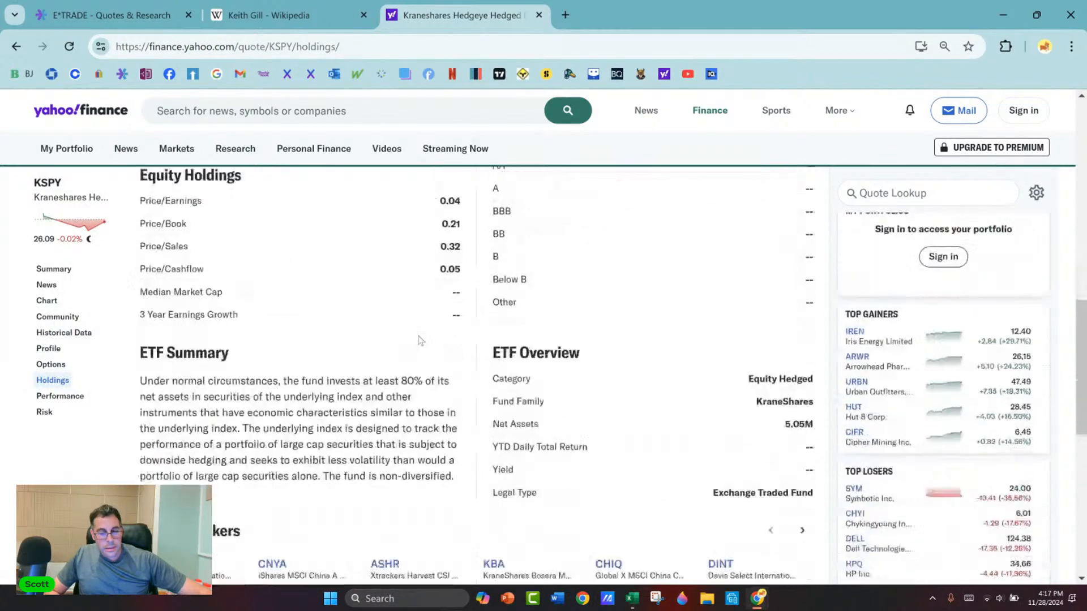
{"action": "scroll", "coordinate": [420, 334], "scroll_direction": "up", "scroll_amount": 6}
{"action": "scroll", "coordinate": [420, 334], "scroll_direction": "up", "scroll_amount": 5}
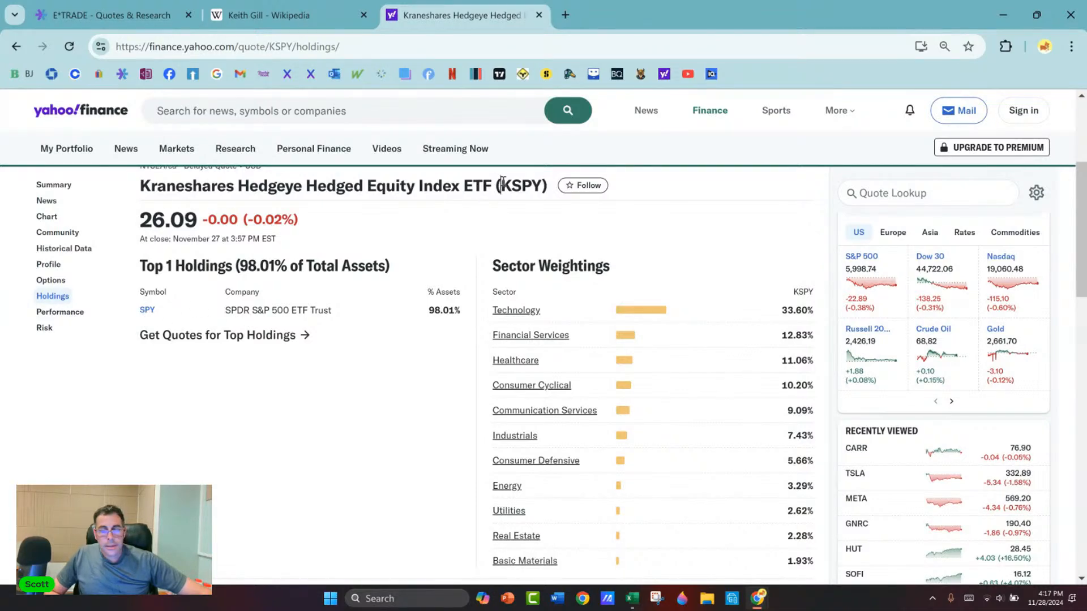
{"action": "left_click_drag", "start_coordinate": [502, 184], "coordinate": [534, 184]}
{"action": "key", "text": "ctrl+c"}
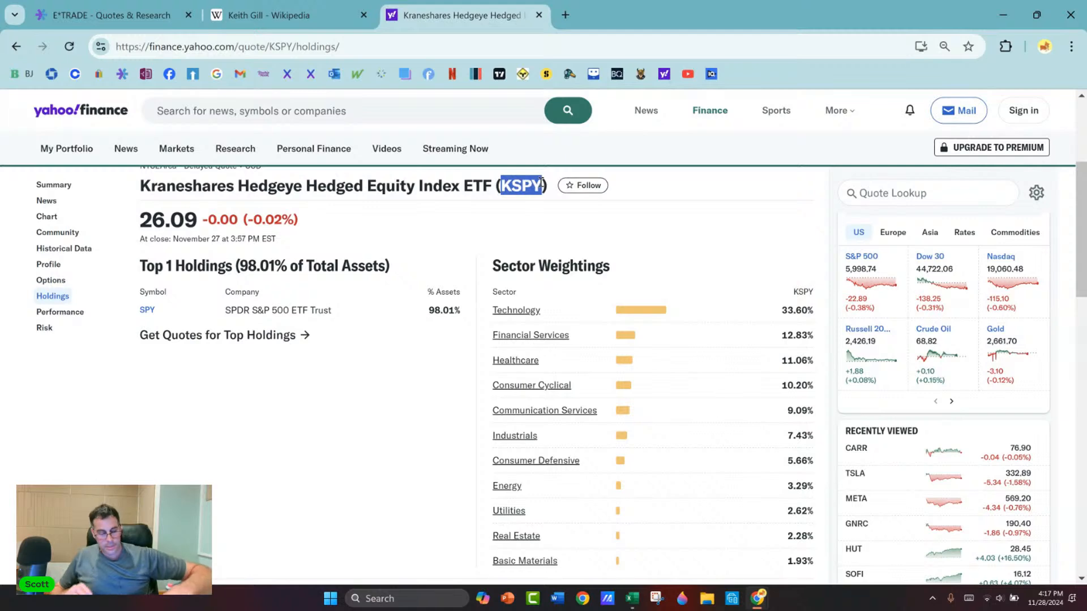
{"action": "key", "text": "ctrl+t"}
{"action": "key", "text": "ctrl+v"}
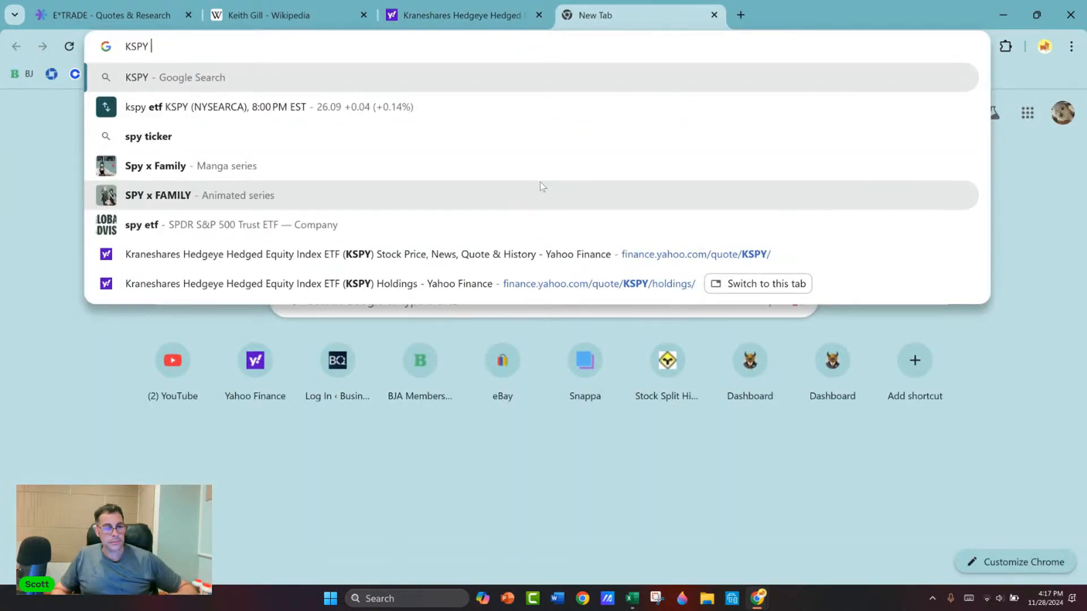
{"action": "type", "text": "inves"}
{"action": "key", "text": "Down"}
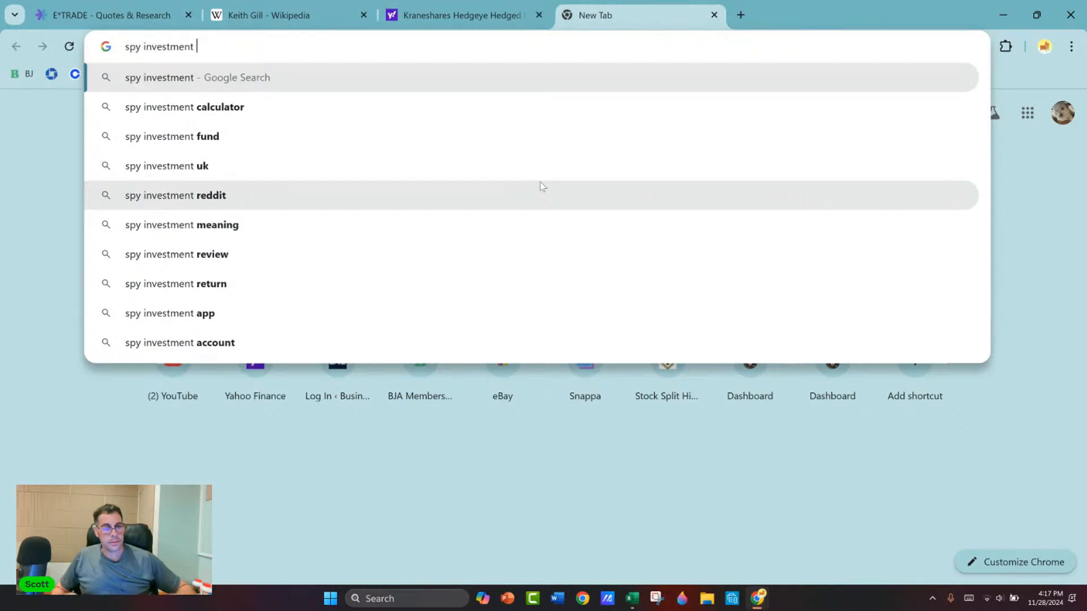
{"action": "key", "text": "BackSpace"}
{"action": "key", "text": "BackSpace"}
{"action": "key", "text": "BackSpace"}
{"action": "key", "text": "BackSpace"}
{"action": "key", "text": "BackSpace"}
{"action": "key", "text": "BackSpace"}
{"action": "key", "text": "BackSpace"}
{"action": "key", "text": "BackSpace"}
{"action": "key", "text": "BackSpace"}
{"action": "key", "text": "BackSpace"}
{"action": "key", "text": "BackSpace"}
{"action": "key", "text": "BackSpace"}
{"action": "key", "text": "BackSpace"}
{"action": "key", "text": "BackSpace"}
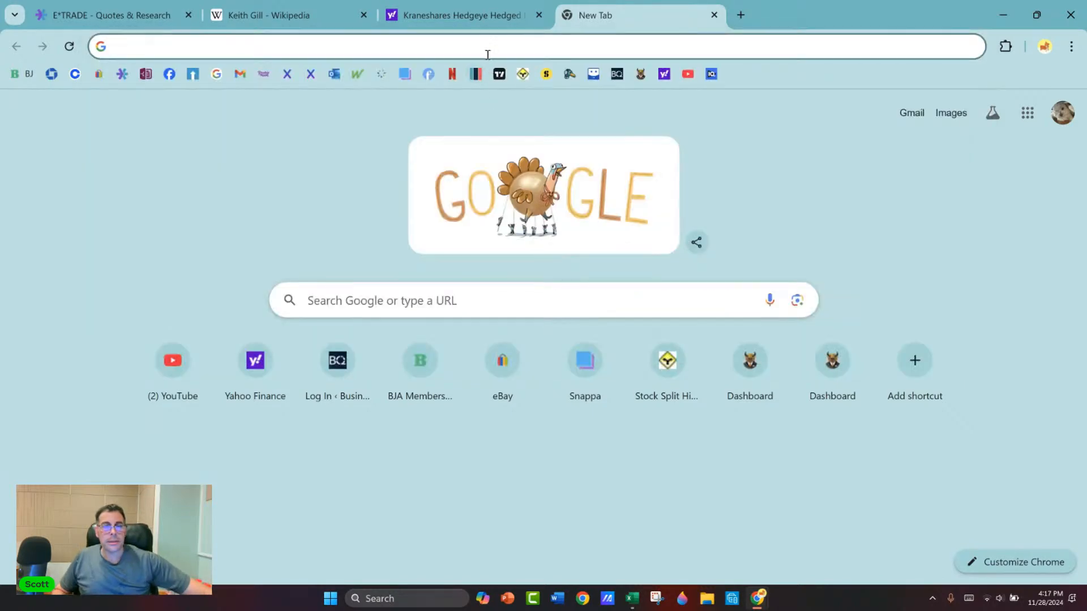
Step: Return to the KSPY quote summary on Yahoo Finance and review its key statistics and fund overview
{"action": "left_click", "coordinate": [448, 16]}
{"action": "left_click", "coordinate": [59, 386]}
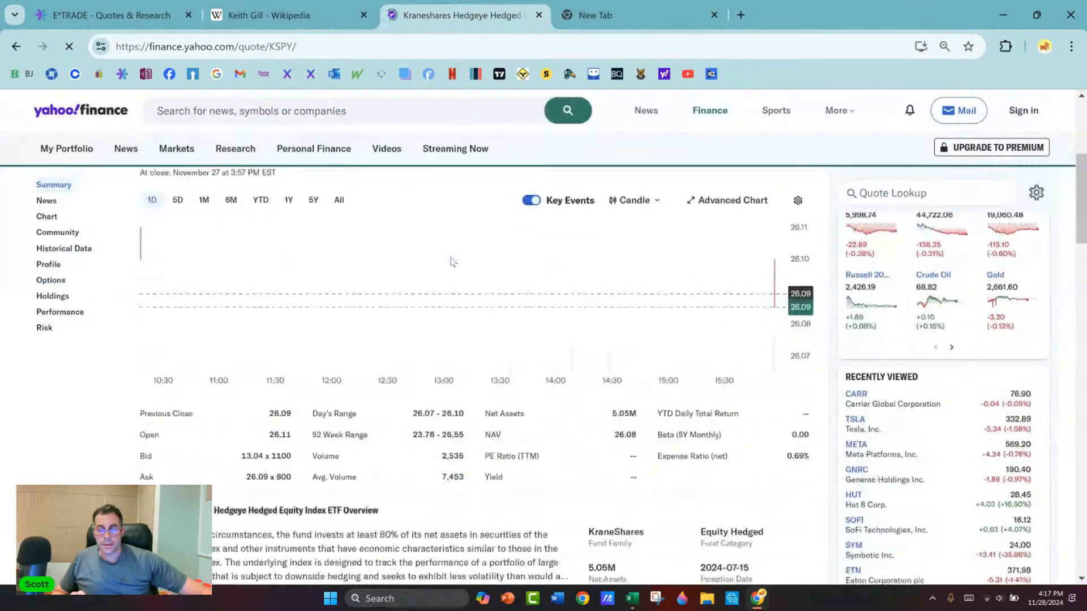
{"action": "scroll", "coordinate": [452, 262], "scroll_direction": "down", "scroll_amount": 2}
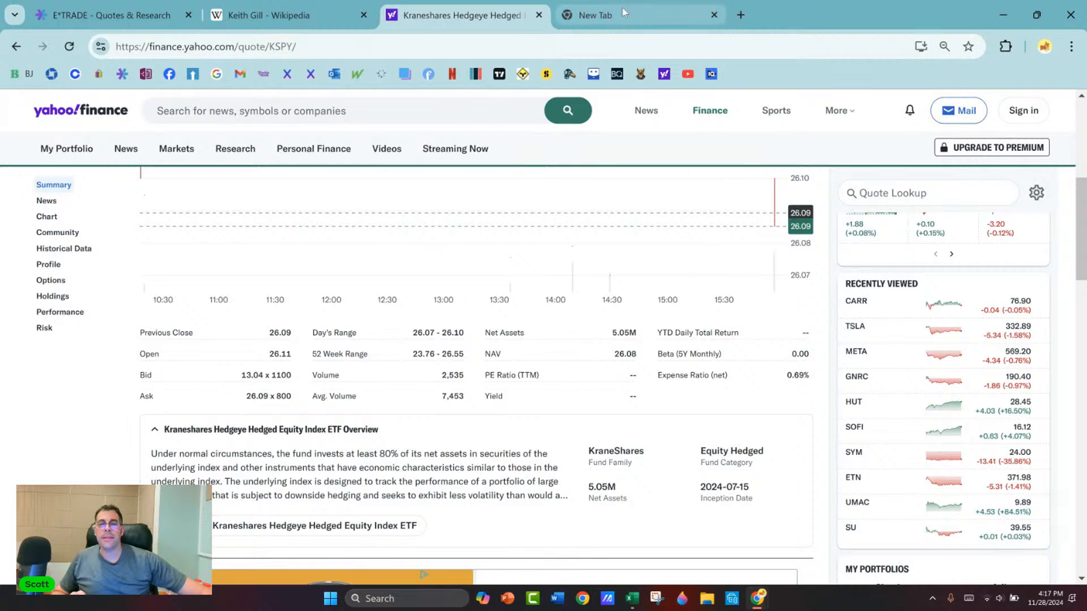
{"action": "scroll", "coordinate": [194, 238], "scroll_direction": "up", "scroll_amount": 4}
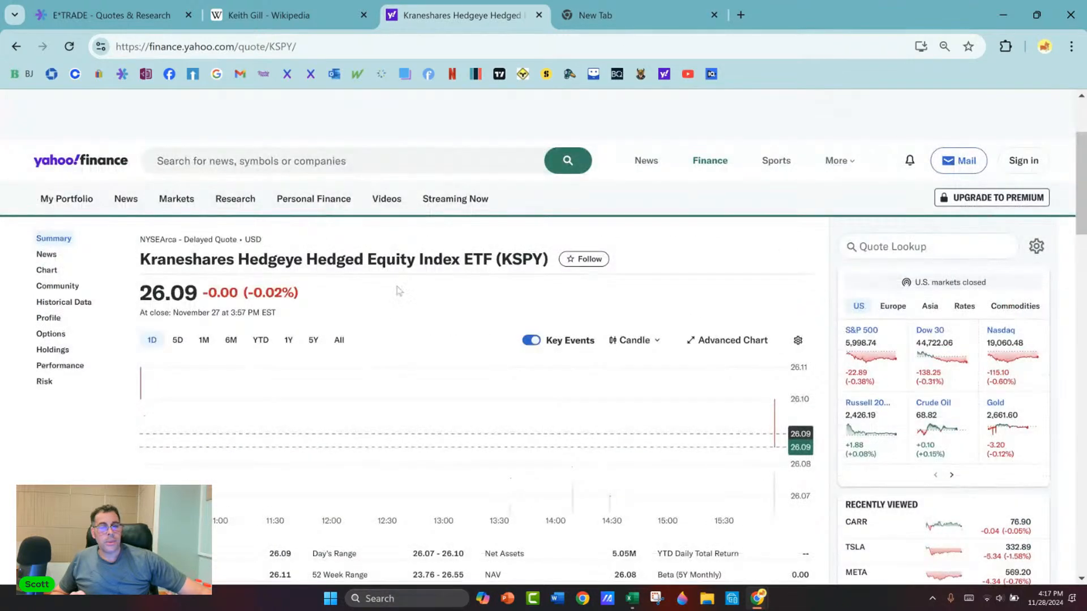
Step: Copy the ticker KSPY from the quote heading and search Google for "KSPY vs spy"
{"action": "left_click_drag", "start_coordinate": [500, 261], "coordinate": [543, 258]}
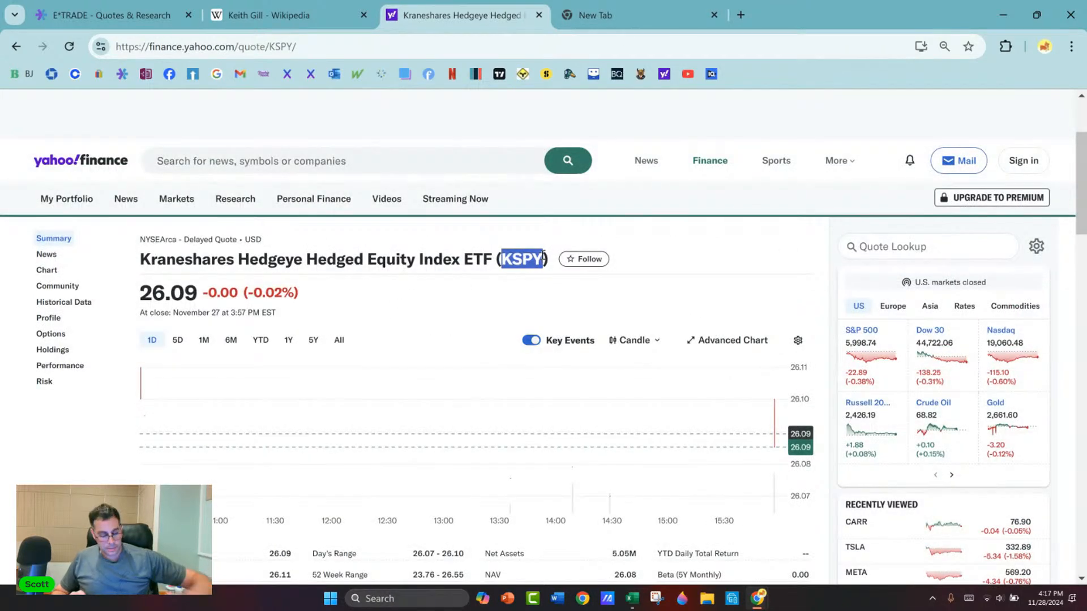
{"action": "key", "text": "ctrl+c"}
{"action": "left_click", "coordinate": [603, 15]}
{"action": "key", "text": "ctrl+v"}
{"action": "type", "text": "vs"}
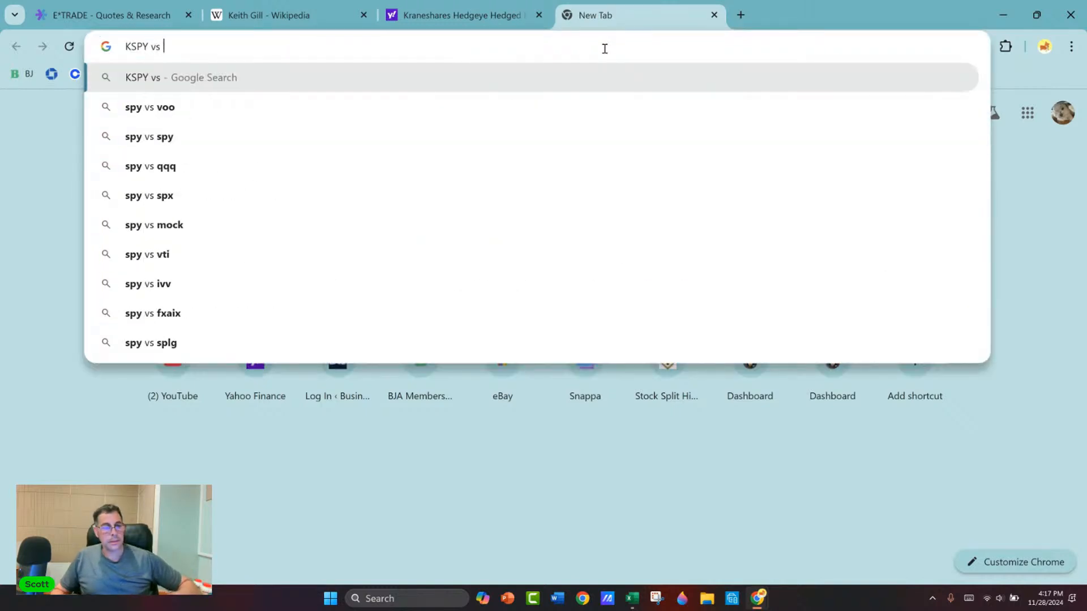
{"action": "type", "text": " spy"}
{"action": "key", "text": "Return"}
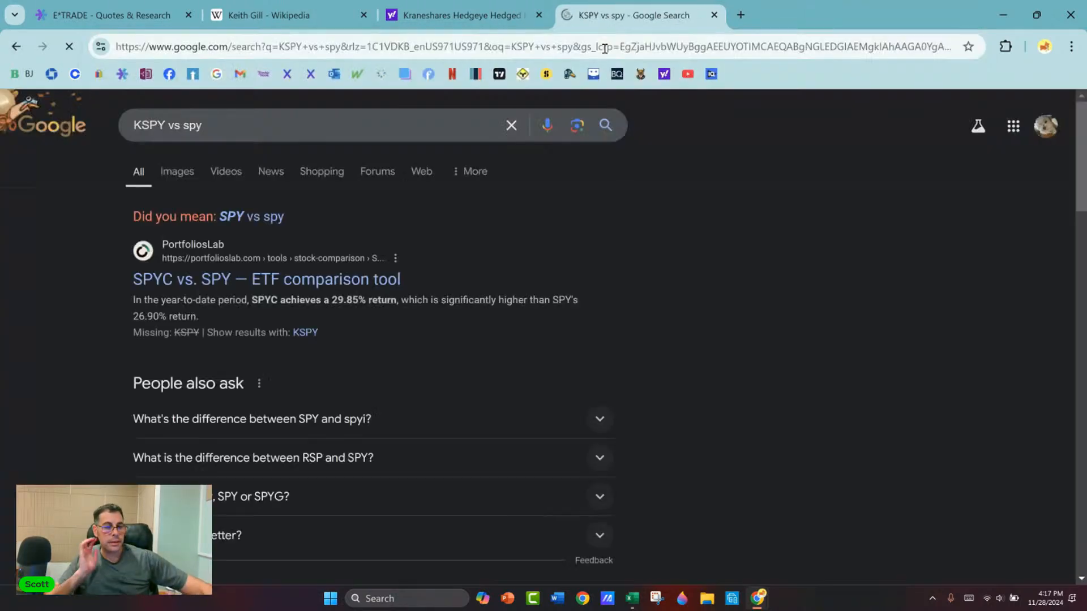
Step: Look through the "KSPY vs spy" results for a comparison, checking back on the fund's statistics on Yahoo Finance
{"action": "scroll", "coordinate": [482, 289], "scroll_direction": "down", "scroll_amount": 1}
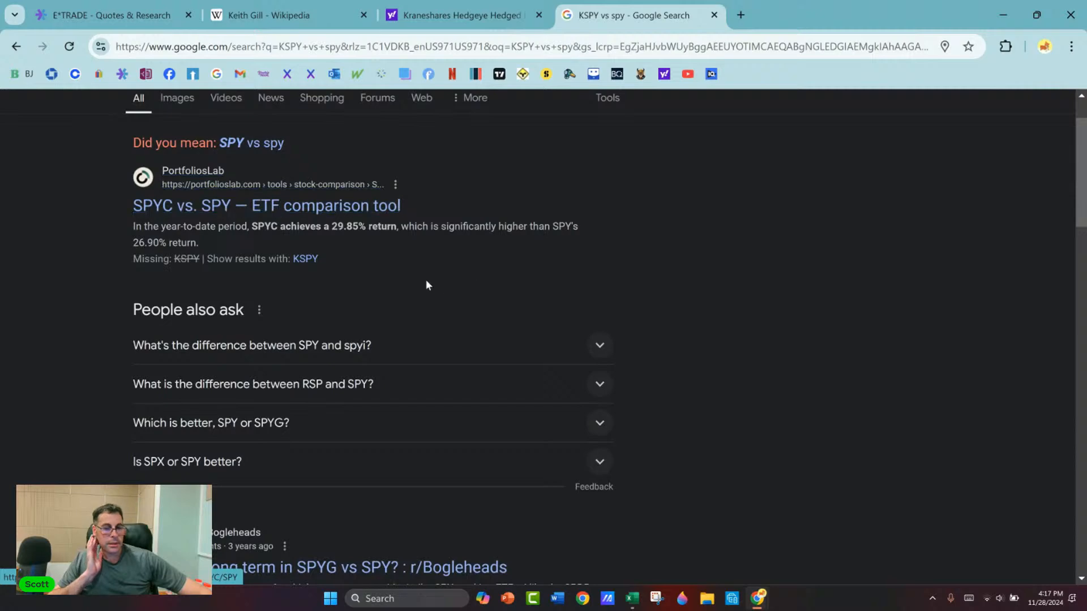
{"action": "left_click", "coordinate": [461, 15]}
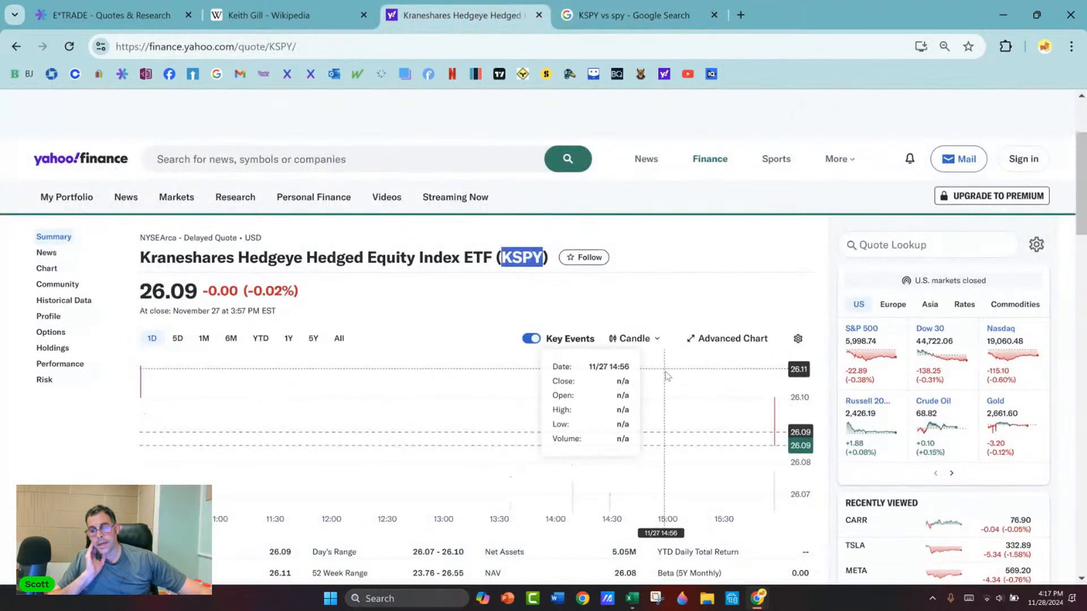
{"action": "scroll", "coordinate": [736, 430], "scroll_direction": "down", "scroll_amount": 3}
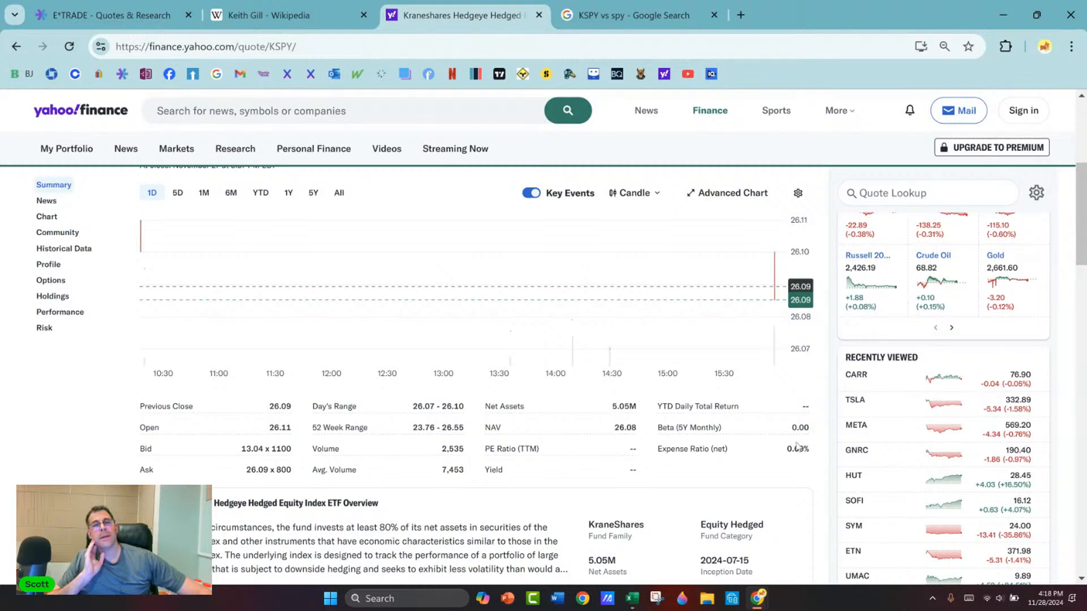
{"action": "left_click", "coordinate": [634, 16]}
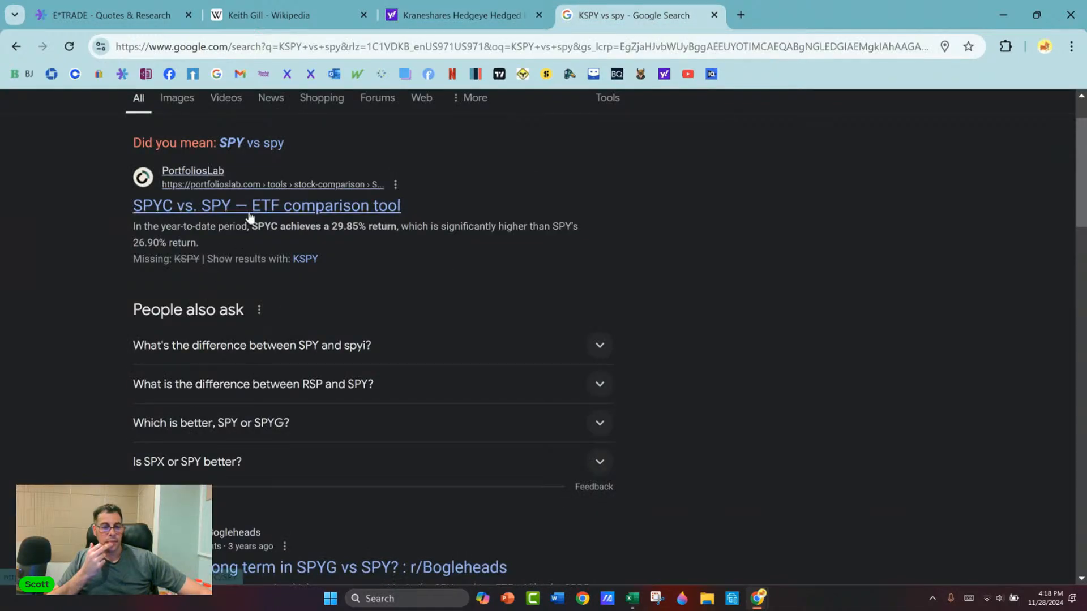
{"action": "scroll", "coordinate": [249, 226], "scroll_direction": "down", "scroll_amount": 5}
{"action": "scroll", "coordinate": [283, 286], "scroll_direction": "down", "scroll_amount": 4}
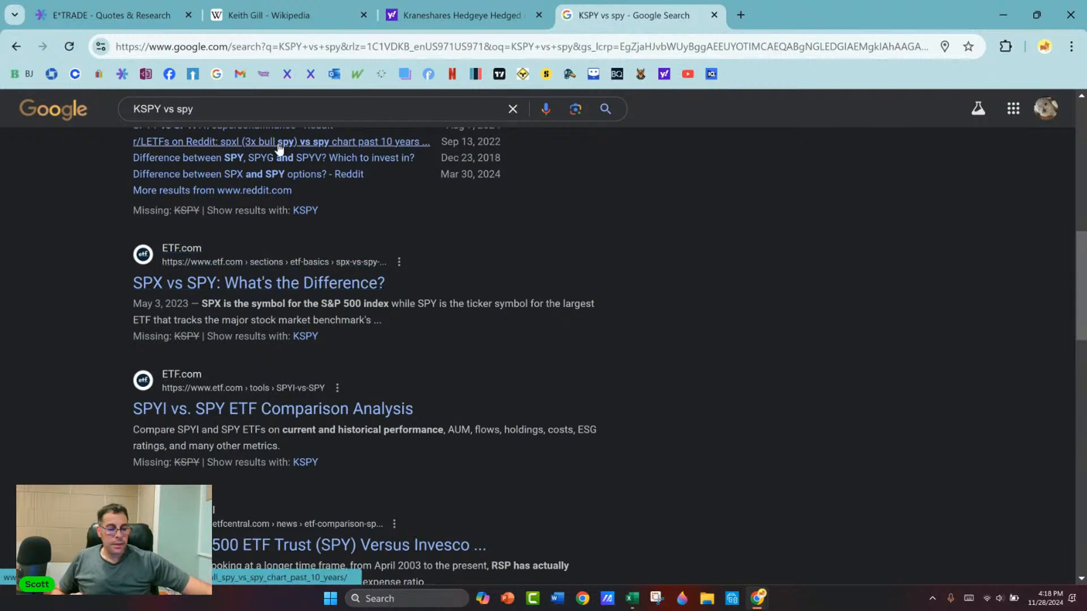
{"action": "scroll", "coordinate": [240, 181], "scroll_direction": "up", "scroll_amount": 5}
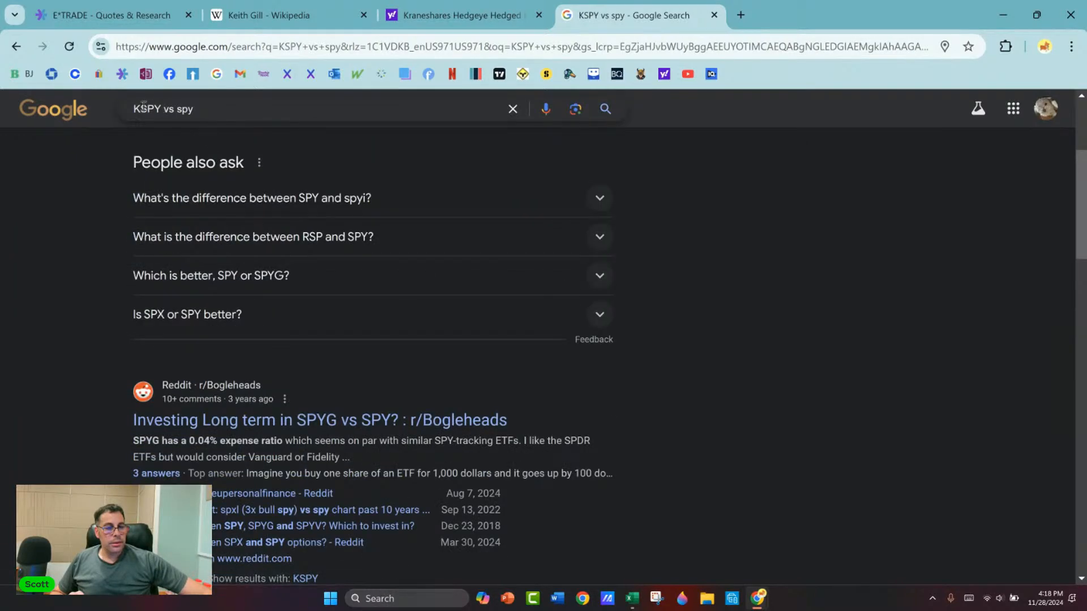
Step: Change the Google search to "KSPY what is" and look through the results describing the fund
{"action": "left_click_drag", "start_coordinate": [161, 109], "coordinate": [222, 108]}
{"action": "key", "text": "BackSpace"}
{"action": "type", "text": "what is"}
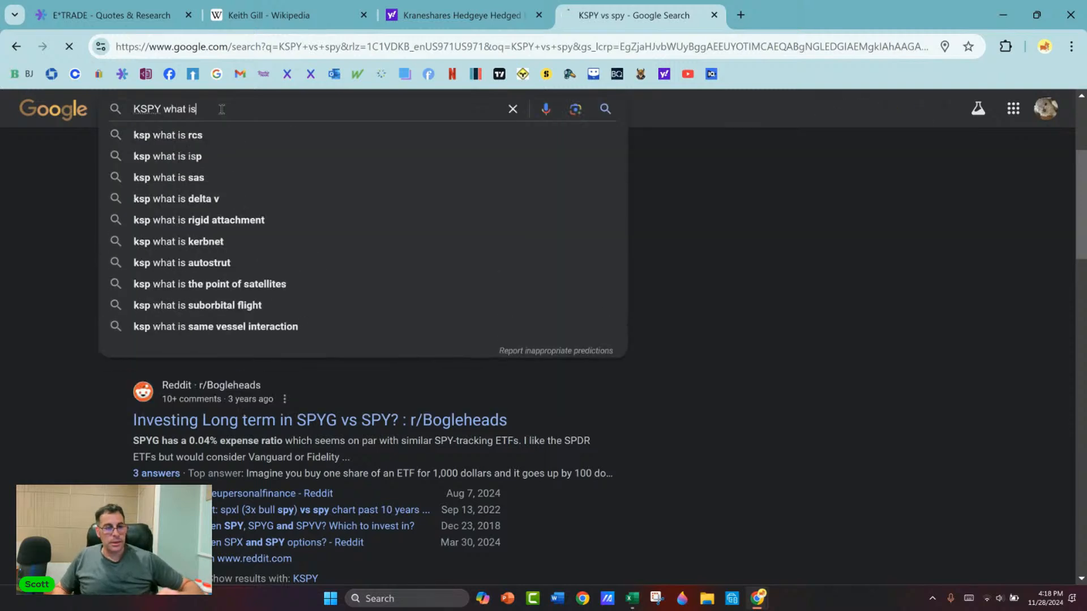
{"action": "key", "text": "Return"}
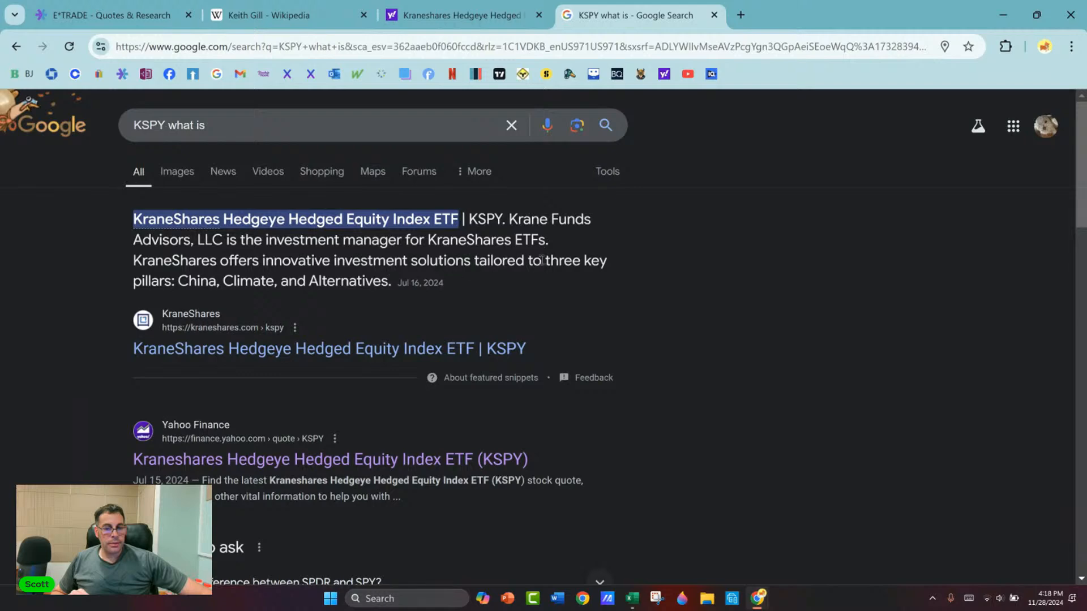
{"action": "scroll", "coordinate": [274, 272], "scroll_direction": "down", "scroll_amount": 1}
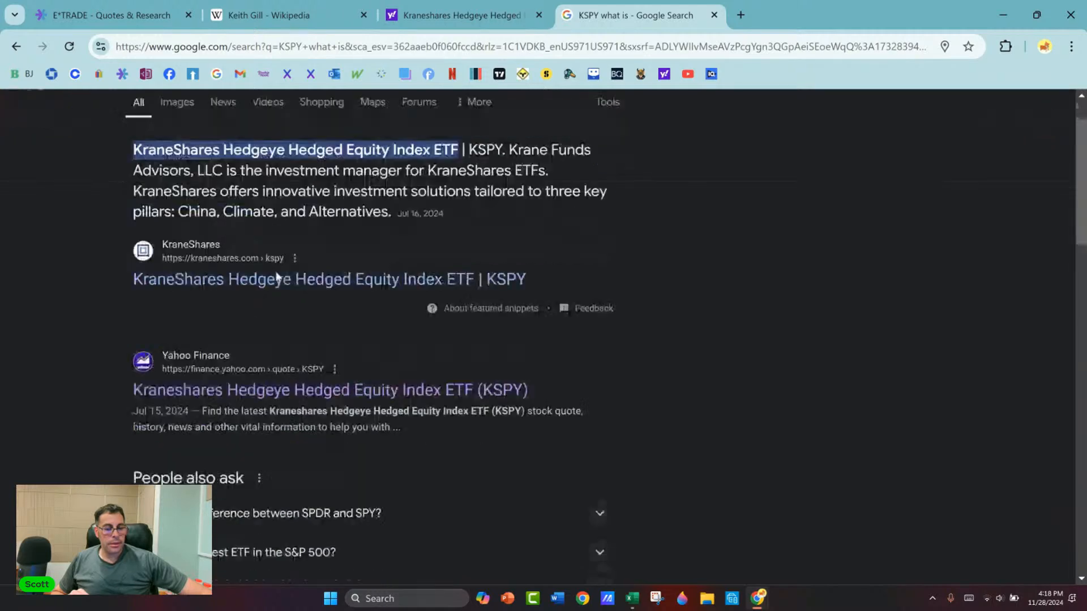
{"action": "scroll", "coordinate": [278, 274], "scroll_direction": "down", "scroll_amount": 3}
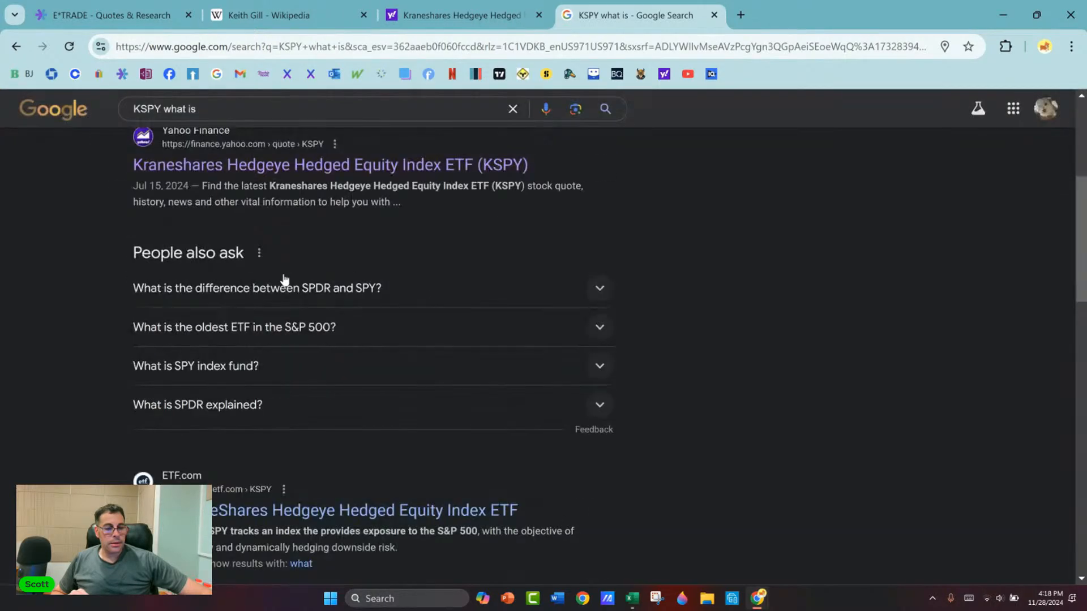
{"action": "scroll", "coordinate": [289, 280], "scroll_direction": "down", "scroll_amount": 2}
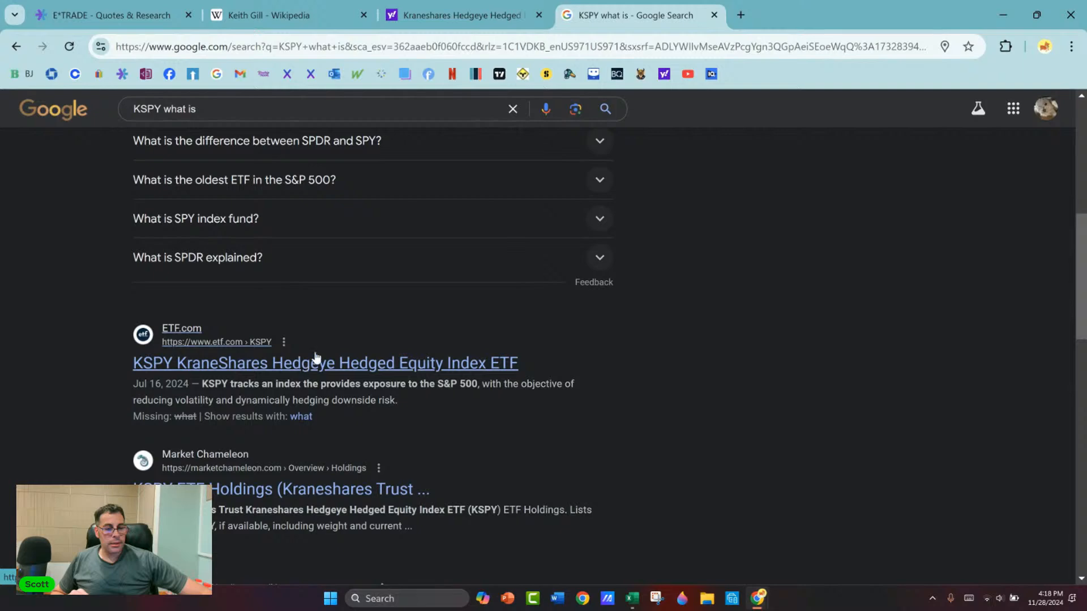
{"action": "scroll", "coordinate": [315, 348], "scroll_direction": "down", "scroll_amount": 2}
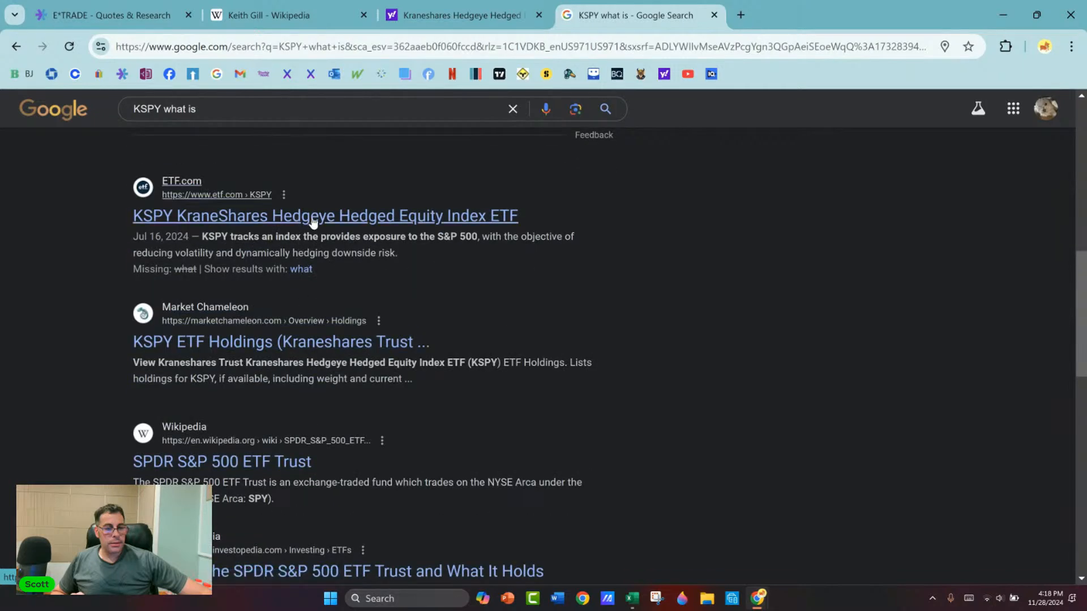
Step: Open the ETF.com page for KSPY, dismiss the sign-in prompt and read its Classification & Index Data and Analysis & Insights
{"action": "left_click", "coordinate": [403, 220]}
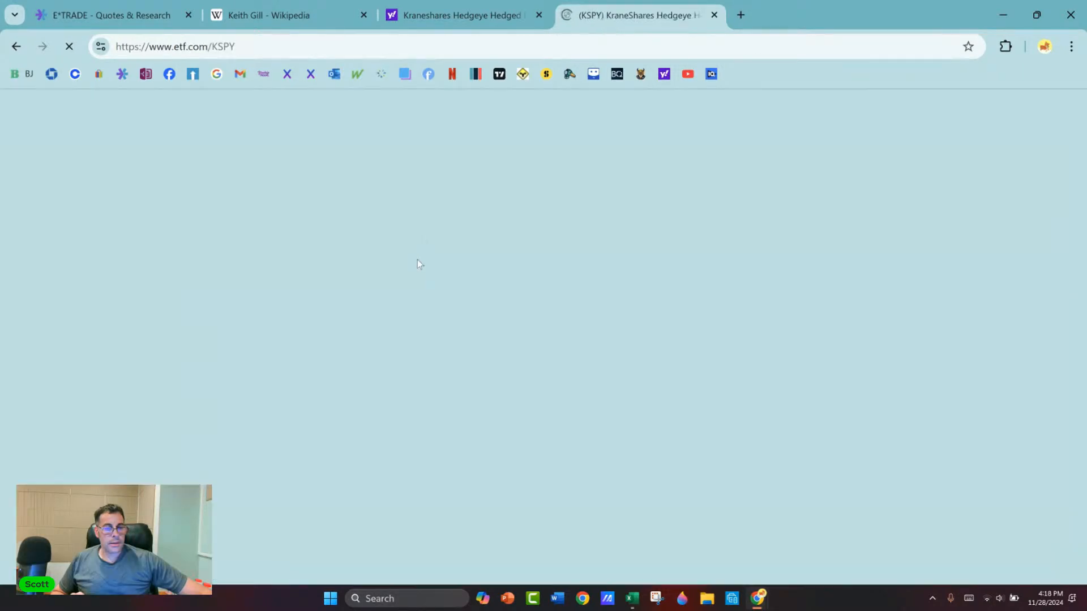
{"action": "scroll", "coordinate": [417, 250], "scroll_direction": "down", "scroll_amount": 4}
{"action": "scroll", "coordinate": [417, 250], "scroll_direction": "down", "scroll_amount": 10}
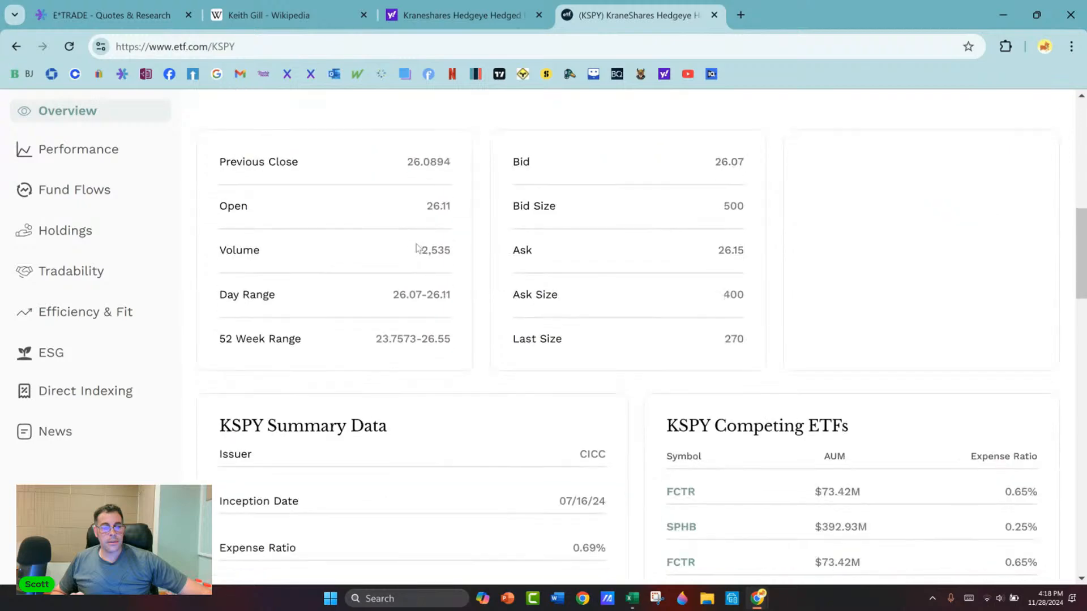
{"action": "scroll", "coordinate": [417, 249], "scroll_direction": "down", "scroll_amount": 6}
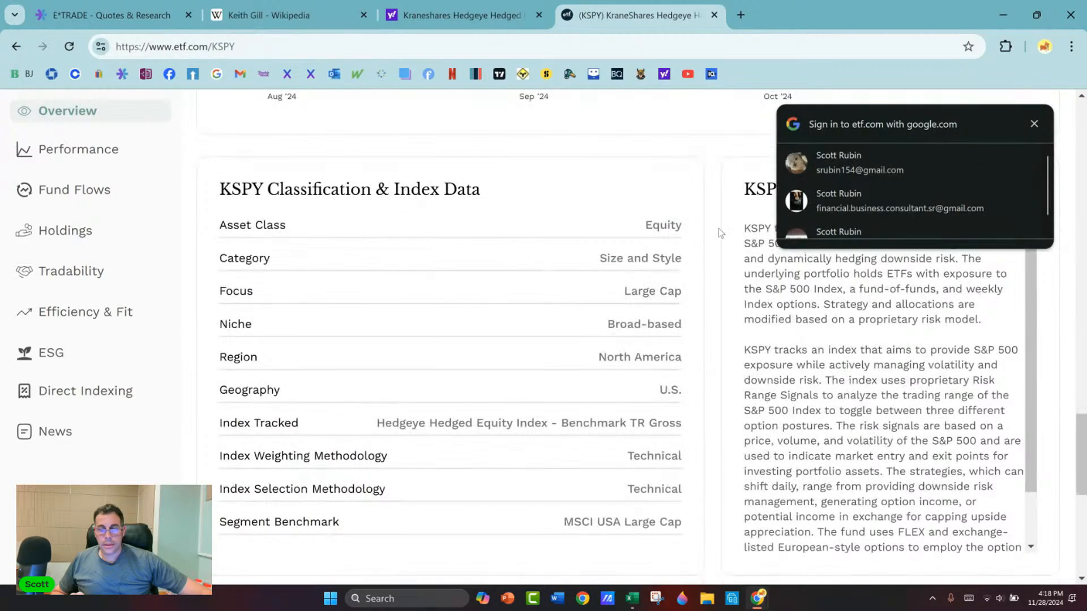
{"action": "left_click", "coordinate": [1033, 124]}
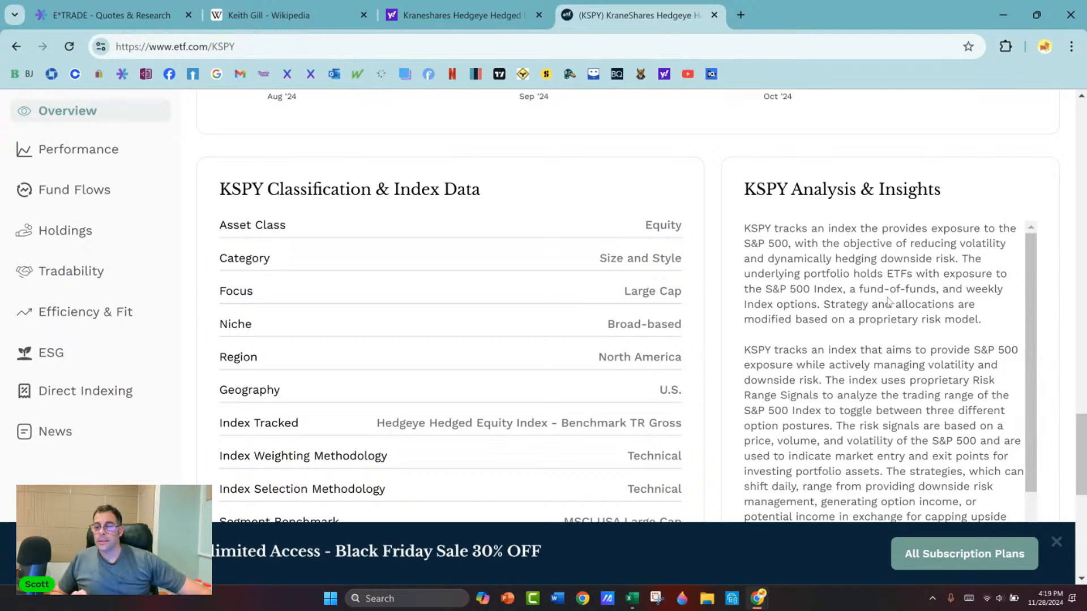
{"action": "scroll", "coordinate": [893, 294], "scroll_direction": "down", "scroll_amount": 1}
{"action": "scroll", "coordinate": [893, 295], "scroll_direction": "down", "scroll_amount": 3}
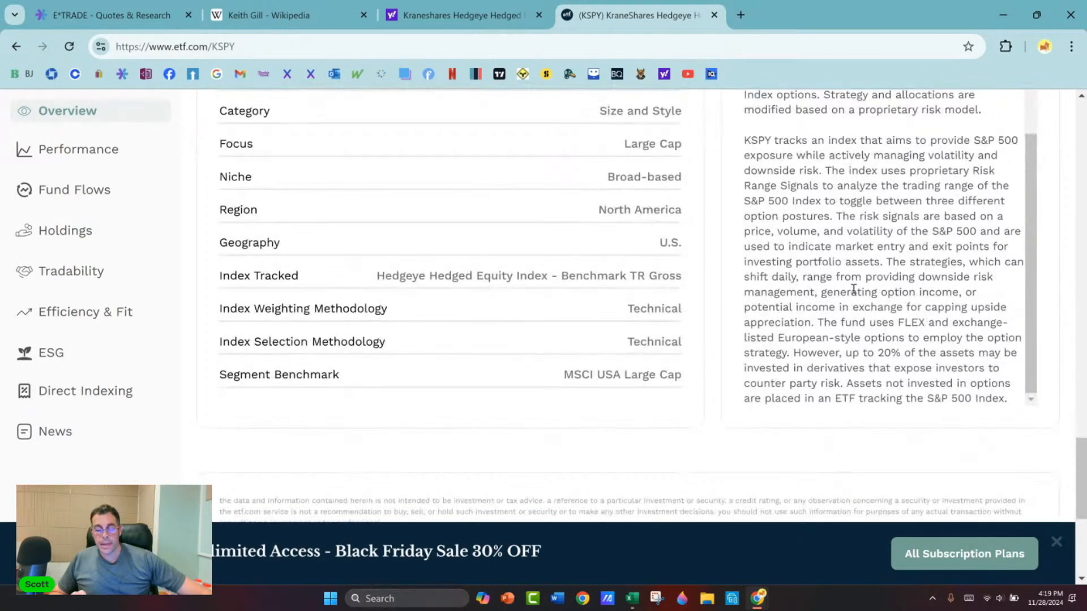
{"action": "scroll", "coordinate": [905, 311], "scroll_direction": "up", "scroll_amount": 1}
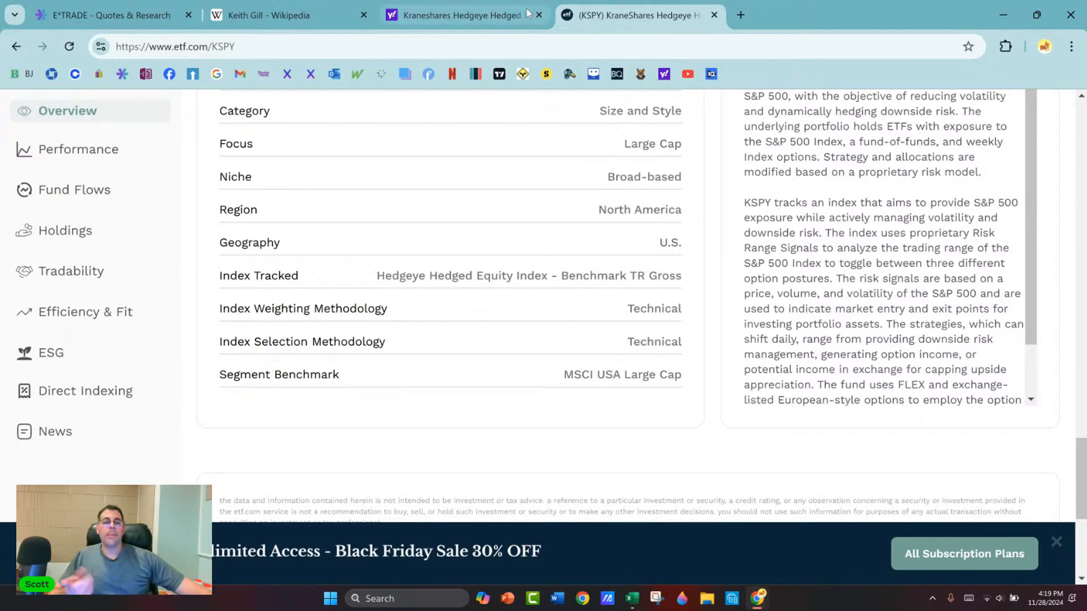
Step: Reopen KSPY's holdings on Yahoo Finance and examine the top holding, sector weightings, portfolio composition and equity holdings
{"action": "left_click", "coordinate": [457, 14]}
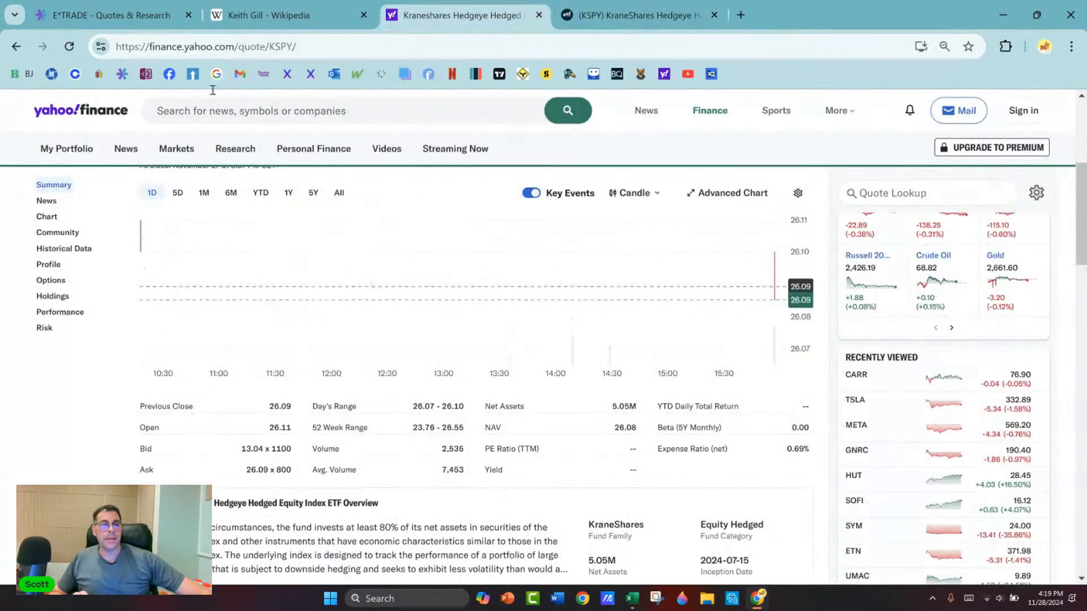
{"action": "left_click", "coordinate": [113, 15]}
{"action": "left_click", "coordinate": [270, 16]}
{"action": "left_click", "coordinate": [458, 15]}
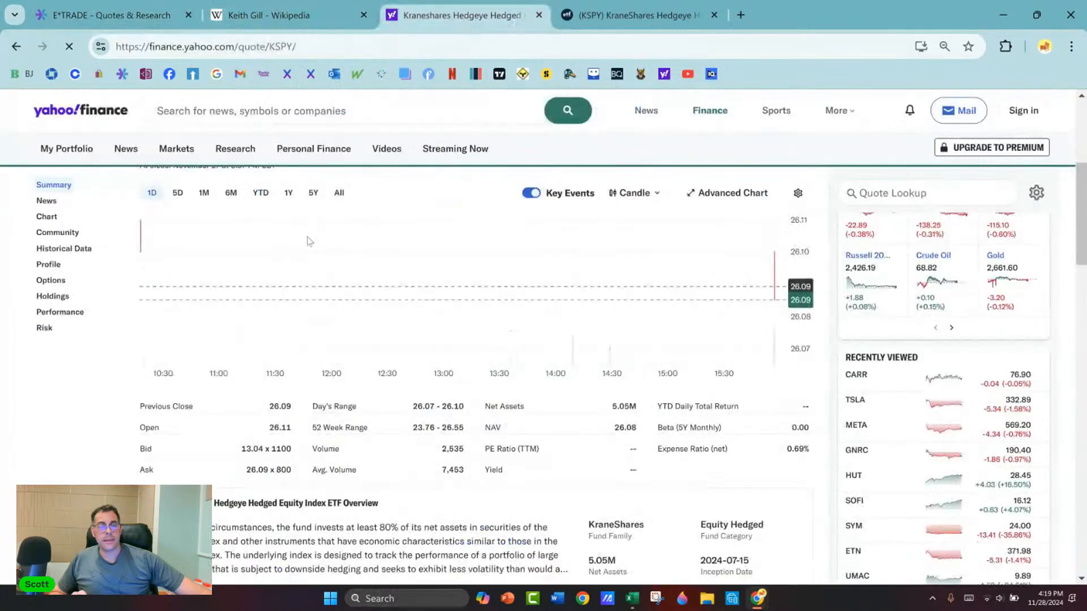
{"action": "left_click", "coordinate": [53, 296]}
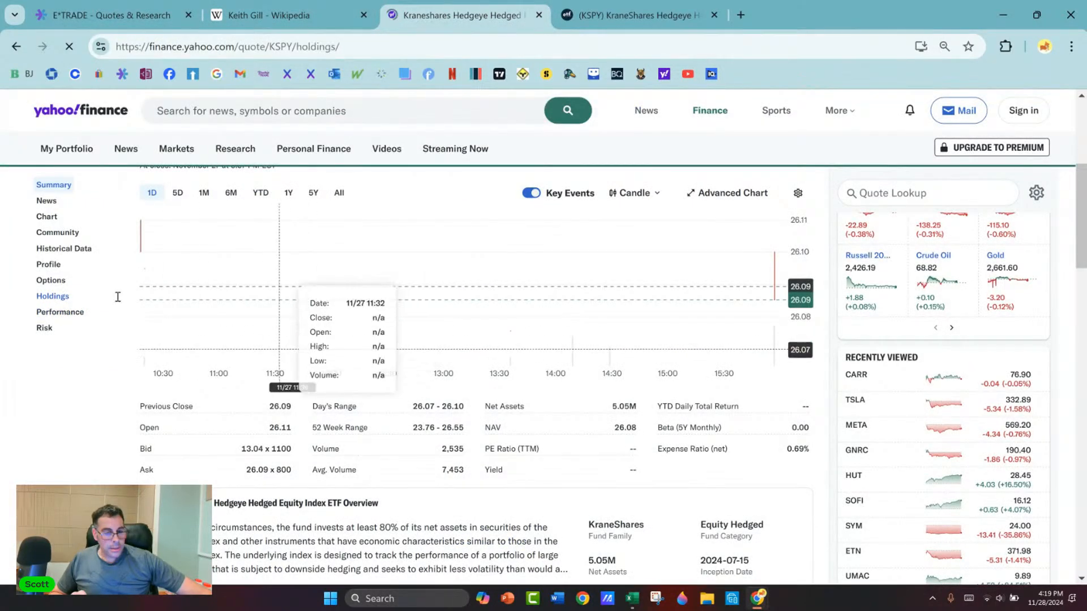
{"action": "scroll", "coordinate": [226, 283], "scroll_direction": "down", "scroll_amount": 5}
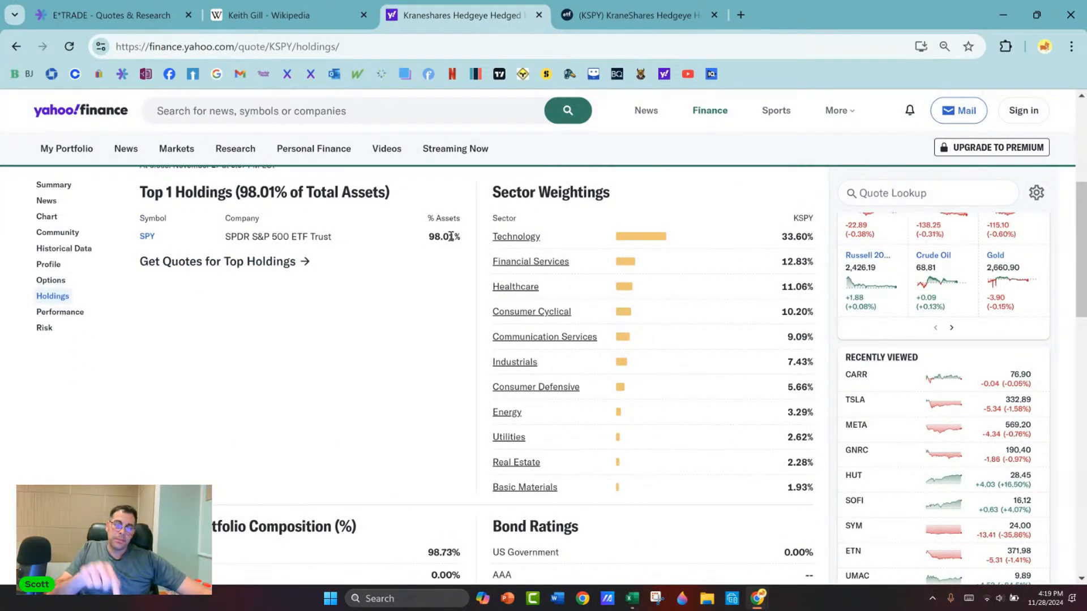
{"action": "scroll", "coordinate": [266, 280], "scroll_direction": "down", "scroll_amount": 3}
{"action": "scroll", "coordinate": [266, 279], "scroll_direction": "down", "scroll_amount": 2}
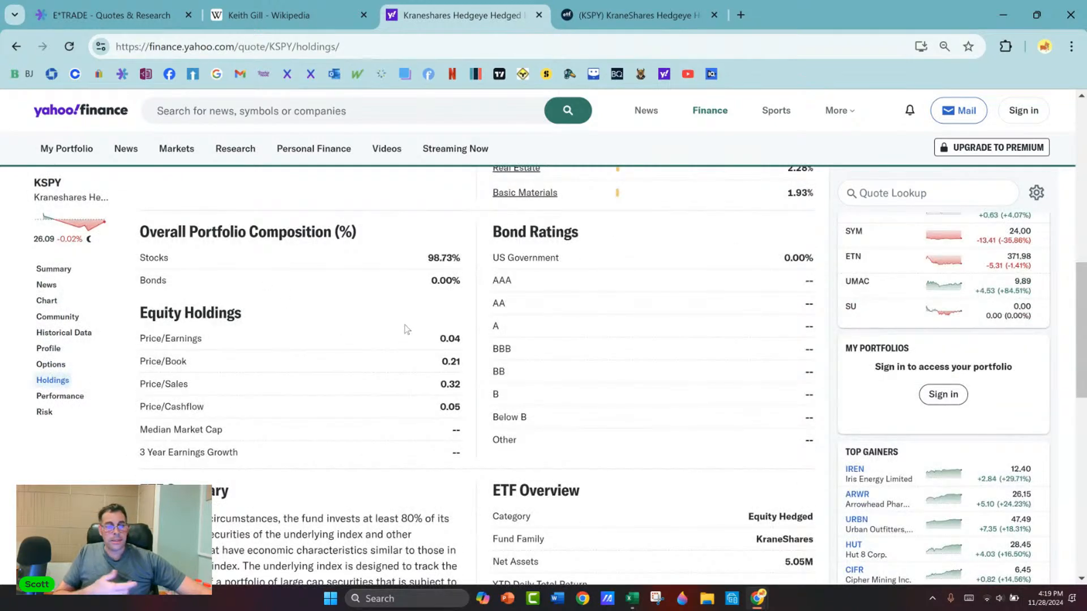
{"action": "scroll", "coordinate": [406, 329], "scroll_direction": "down", "scroll_amount": 9}
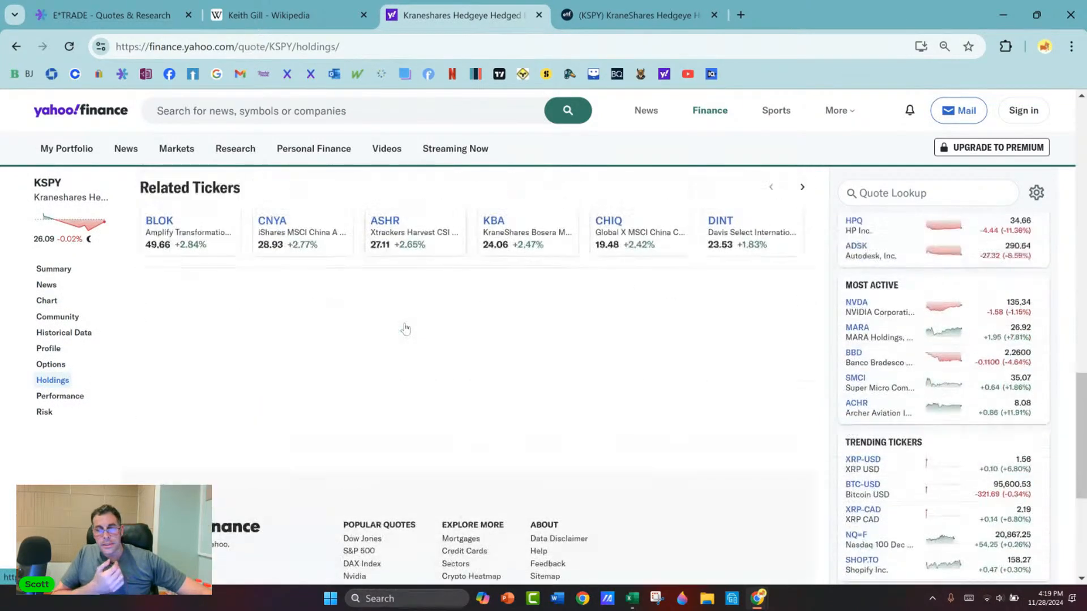
{"action": "scroll", "coordinate": [405, 329], "scroll_direction": "up", "scroll_amount": 8}
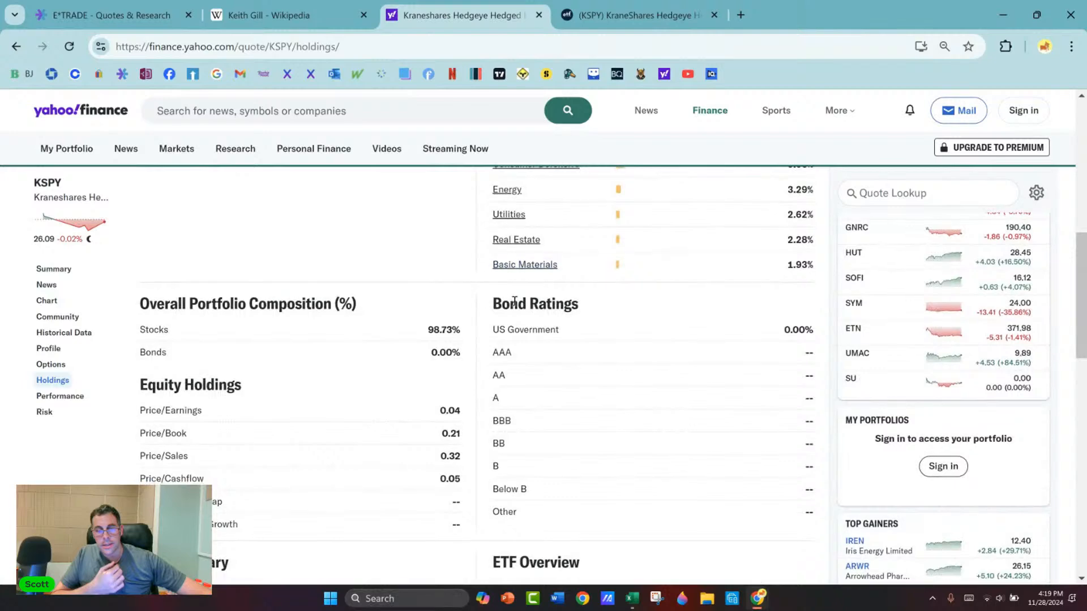
{"action": "scroll", "coordinate": [514, 302], "scroll_direction": "up", "scroll_amount": 5}
Step: Switch to E*TRADE and look up the puts-only options chain for KSPY
{"action": "left_click", "coordinate": [128, 20]}
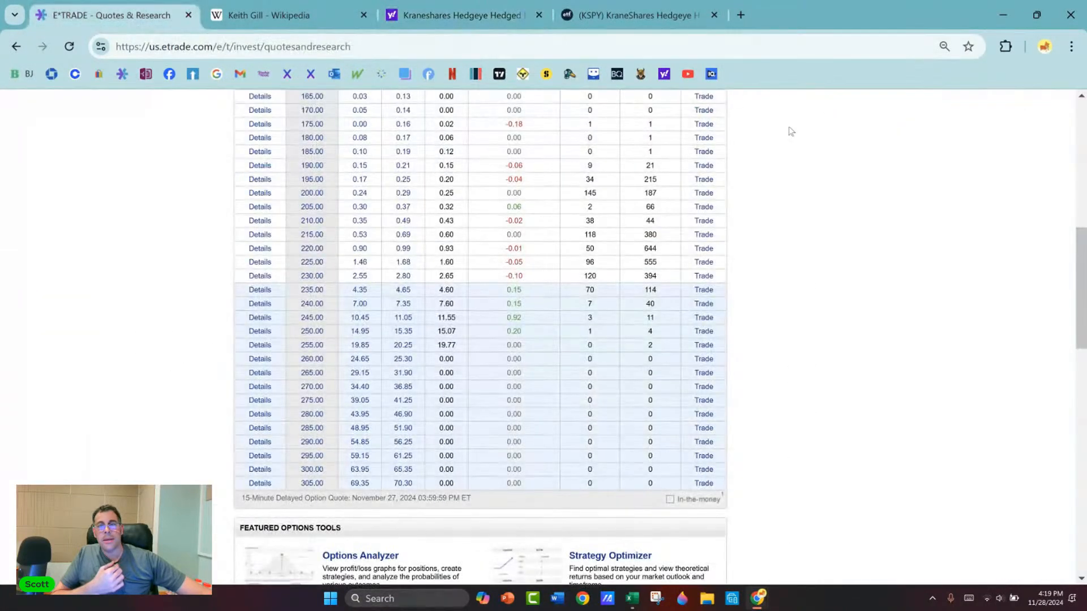
{"action": "scroll", "coordinate": [778, 114], "scroll_direction": "up", "scroll_amount": 8}
{"action": "left_click", "coordinate": [276, 279]}
{"action": "double_click", "coordinate": [275, 280]}
{"action": "type", "text": "kspy"}
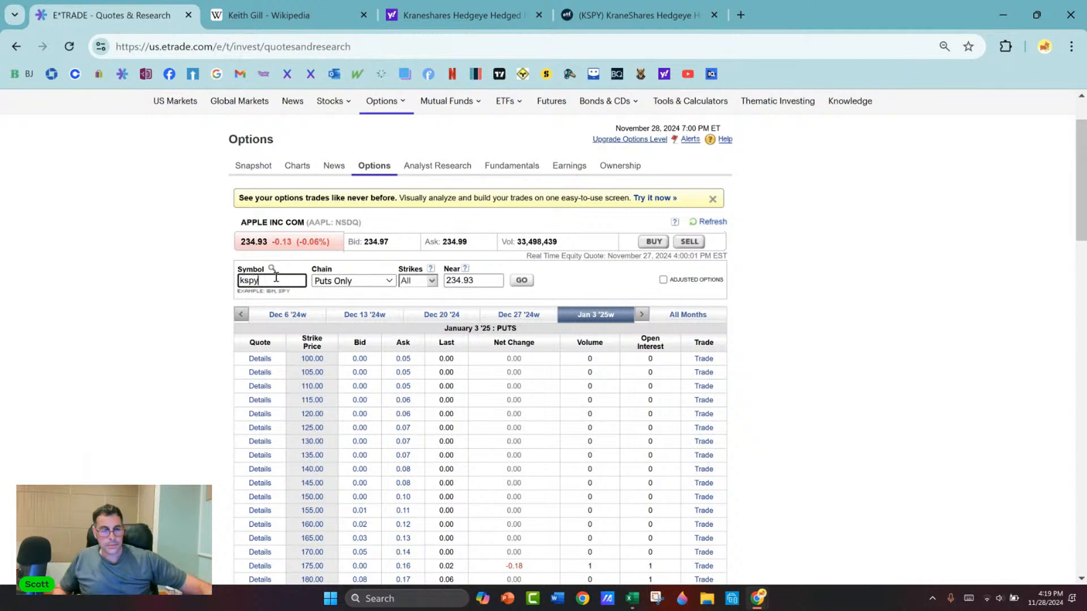
{"action": "left_click", "coordinate": [515, 282]}
Step: Search E*TRADE for KSPY, open its quote page and view the fund's performance summary
{"action": "left_click", "coordinate": [872, 150]}
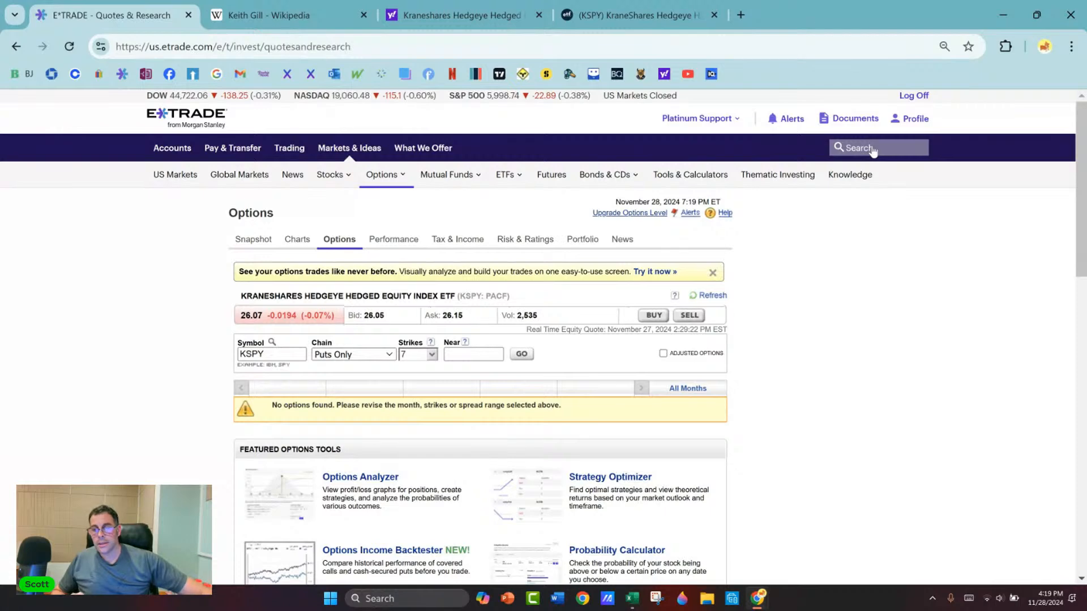
{"action": "left_click", "coordinate": [873, 150]}
{"action": "type", "text": "kspy"}
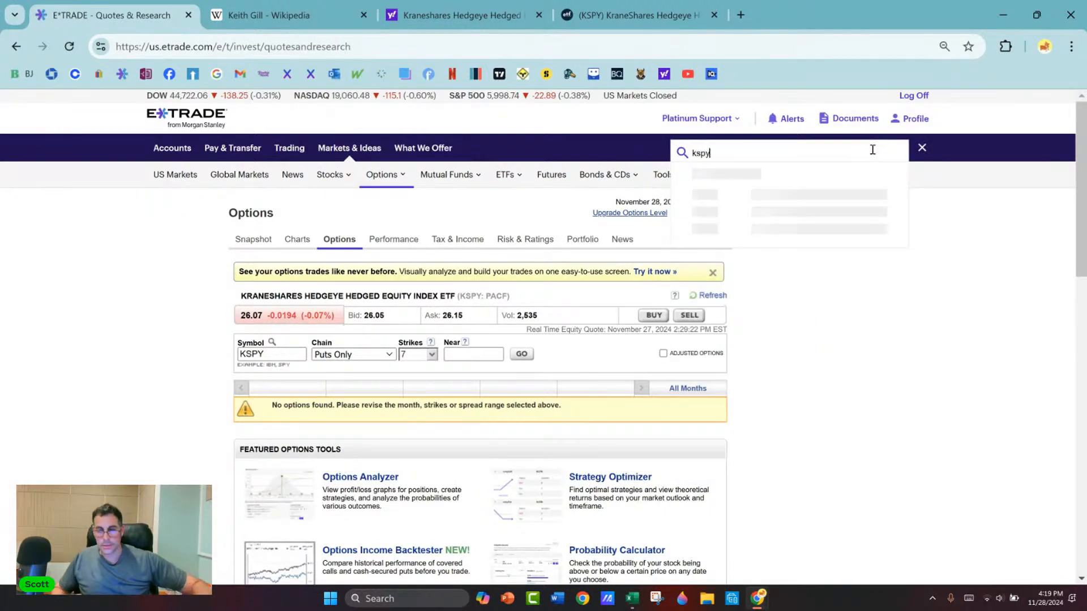
{"action": "left_click", "coordinate": [784, 212]}
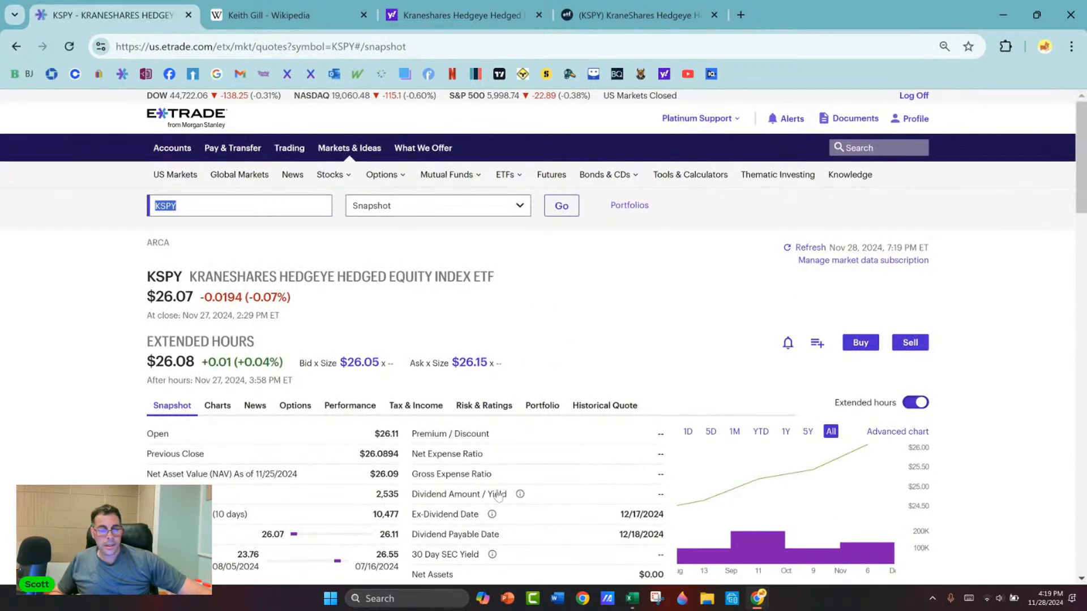
{"action": "left_click", "coordinate": [347, 411]}
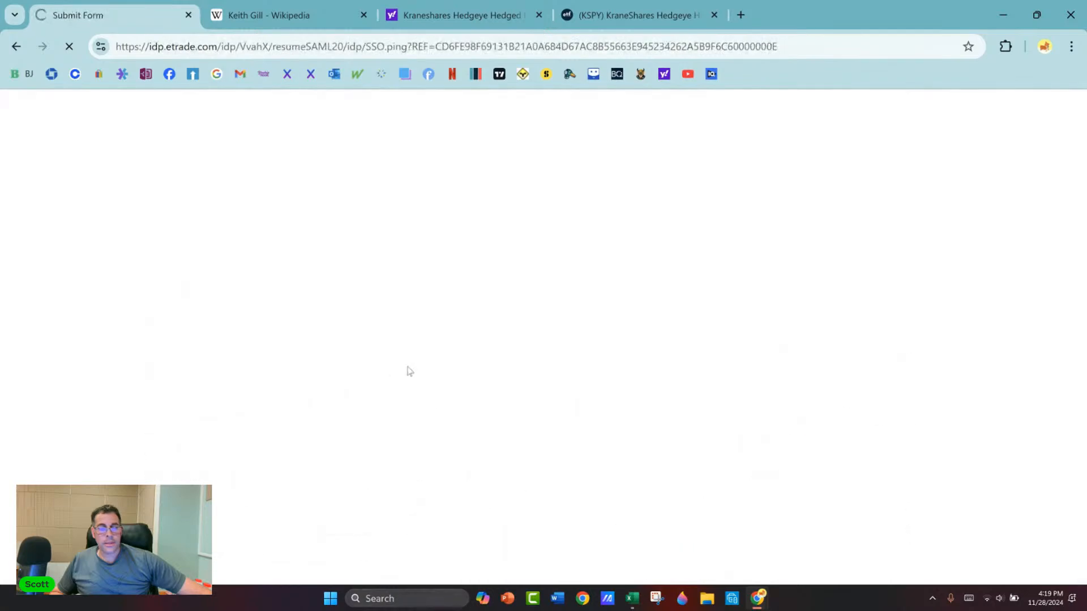
{"action": "scroll", "coordinate": [462, 354], "scroll_direction": "down", "scroll_amount": 2}
{"action": "key", "text": "ctrl+minus"}
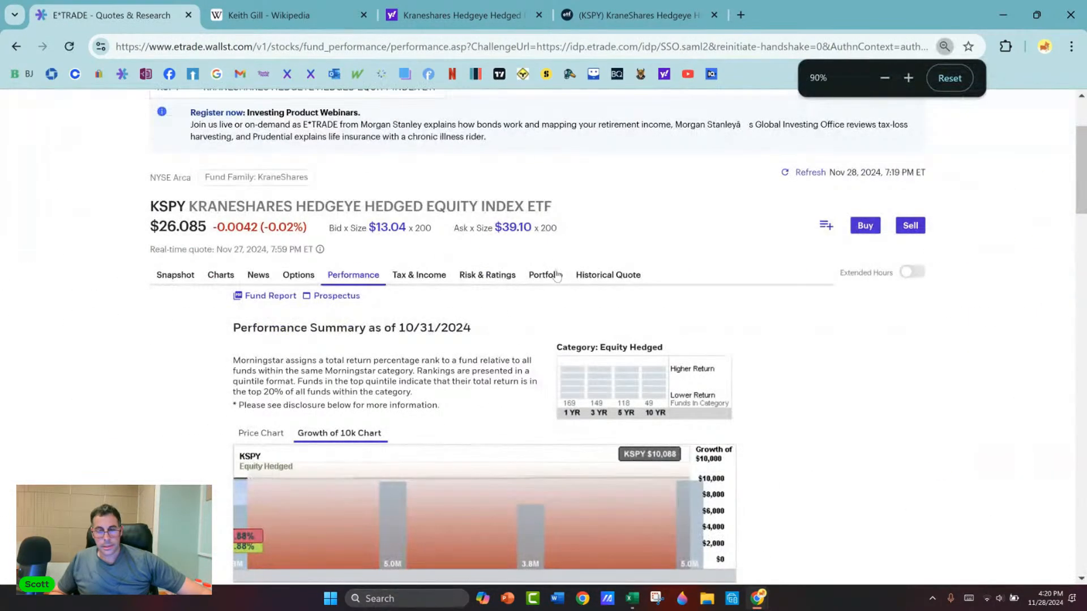
Step: Open KSPY's portfolio details and examine its investment style, asset allocation, top 10 holdings, and sector and industry weightings
{"action": "left_click", "coordinate": [546, 275]}
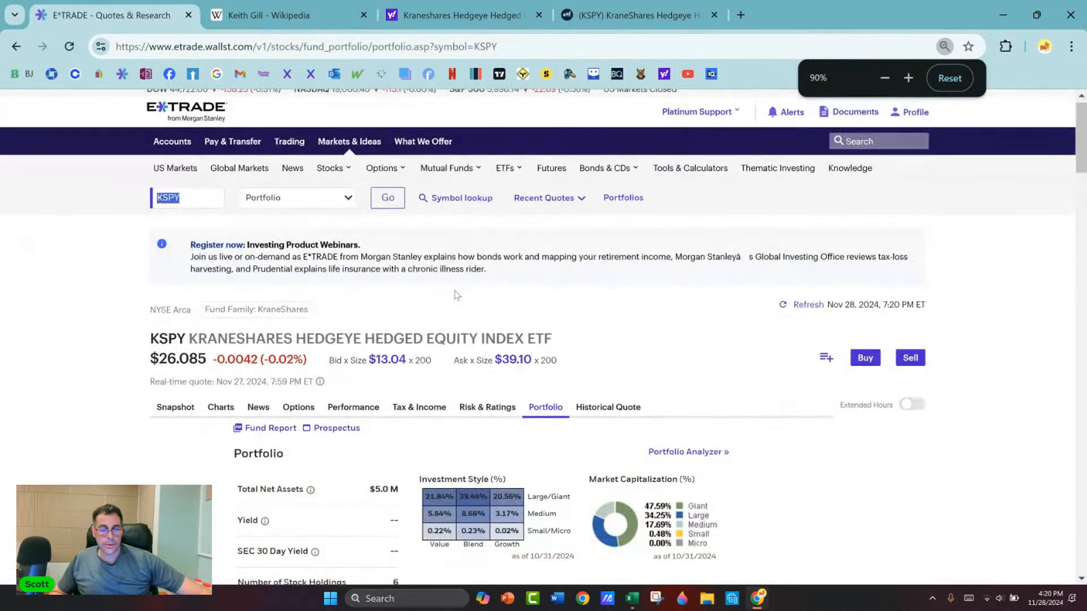
{"action": "scroll", "coordinate": [440, 283], "scroll_direction": "down", "scroll_amount": 5}
{"action": "scroll", "coordinate": [442, 287], "scroll_direction": "down", "scroll_amount": 3}
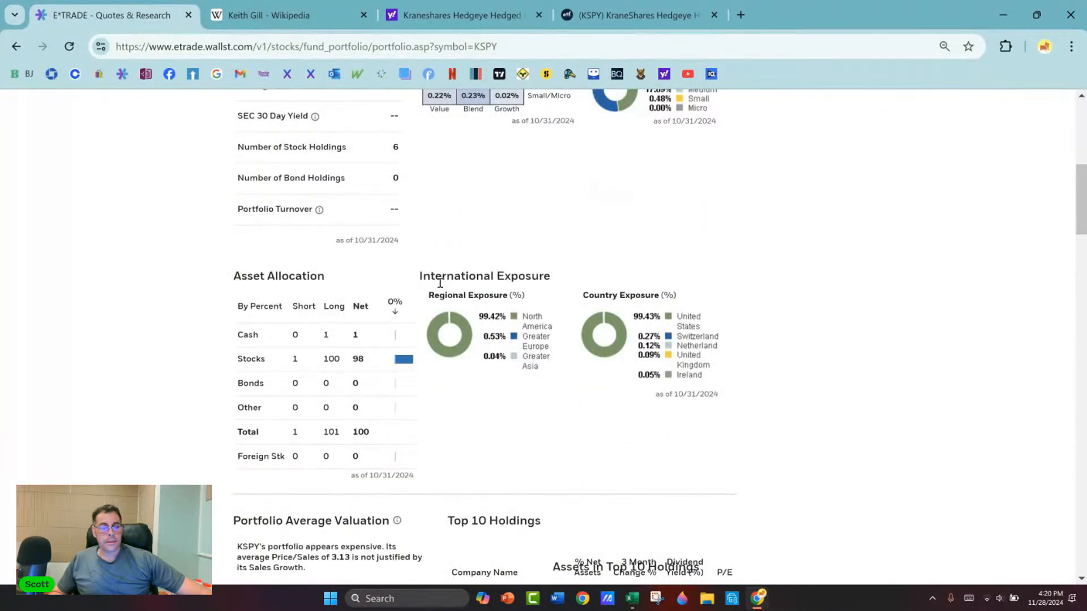
{"action": "scroll", "coordinate": [440, 283], "scroll_direction": "down", "scroll_amount": 6}
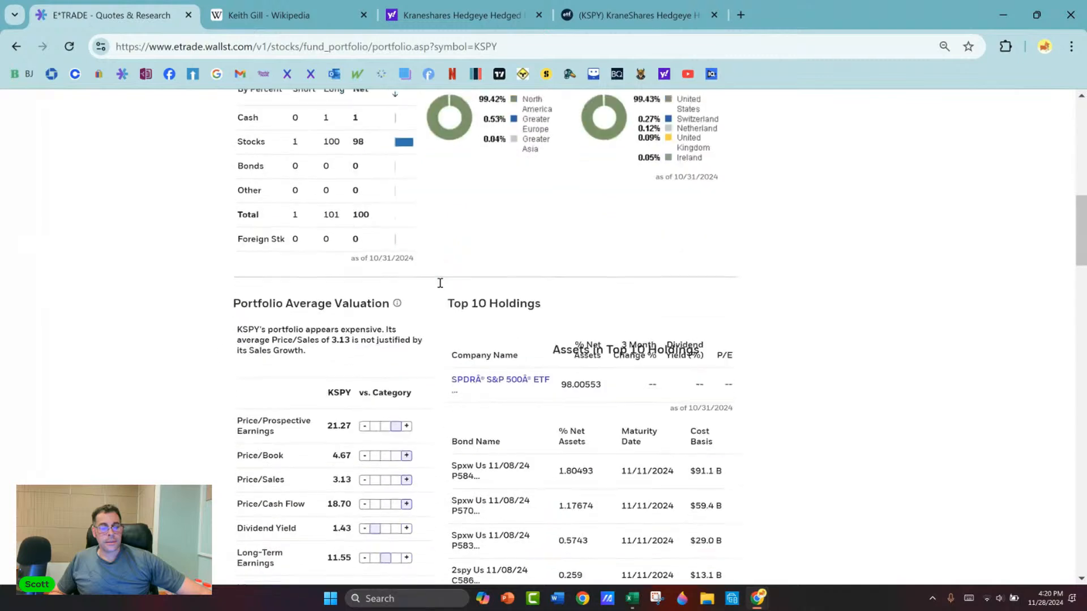
{"action": "scroll", "coordinate": [439, 287], "scroll_direction": "down", "scroll_amount": 3}
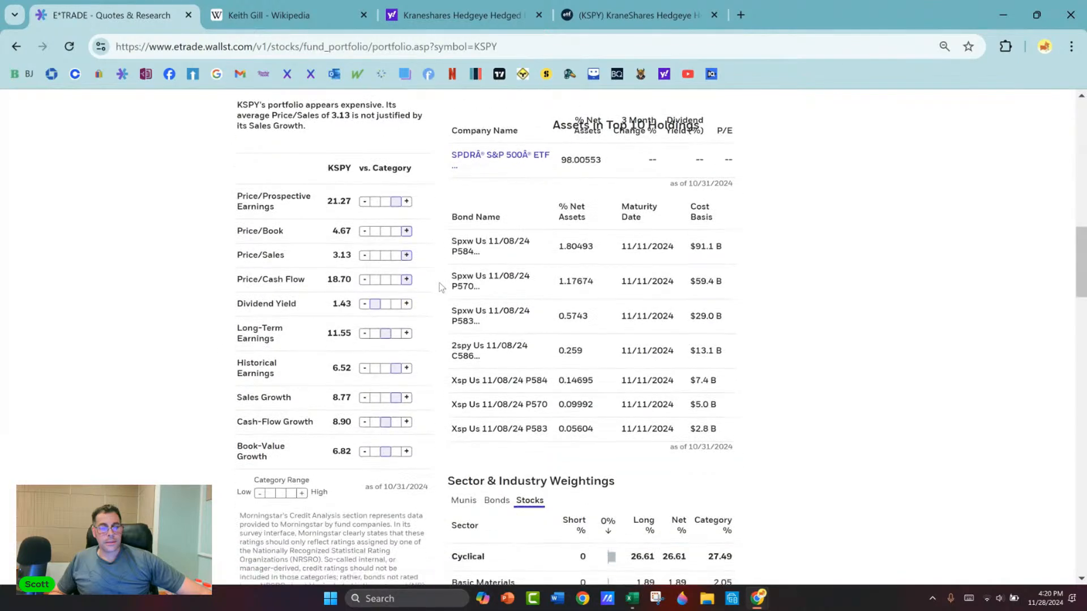
{"action": "scroll", "coordinate": [440, 287], "scroll_direction": "up", "scroll_amount": 13}
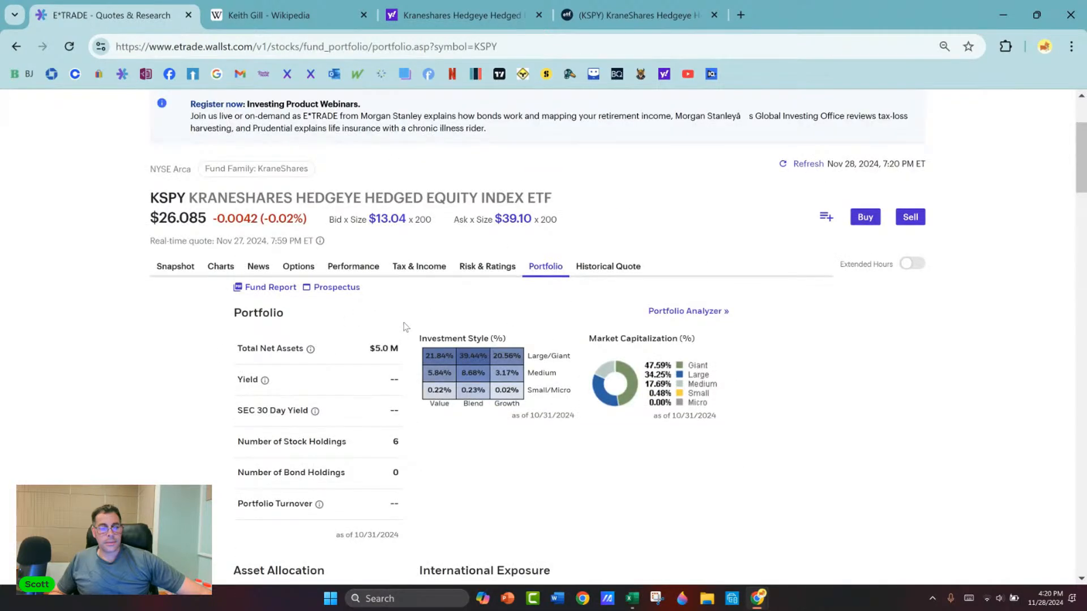
{"action": "scroll", "coordinate": [408, 298], "scroll_direction": "down", "scroll_amount": 2}
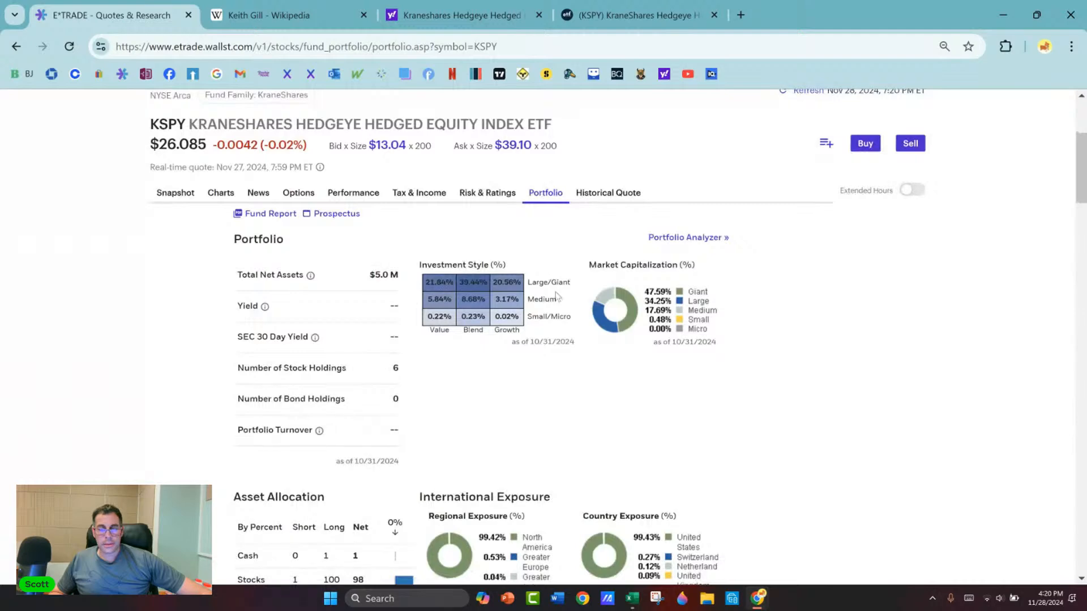
{"action": "scroll", "coordinate": [572, 298], "scroll_direction": "down", "scroll_amount": 1}
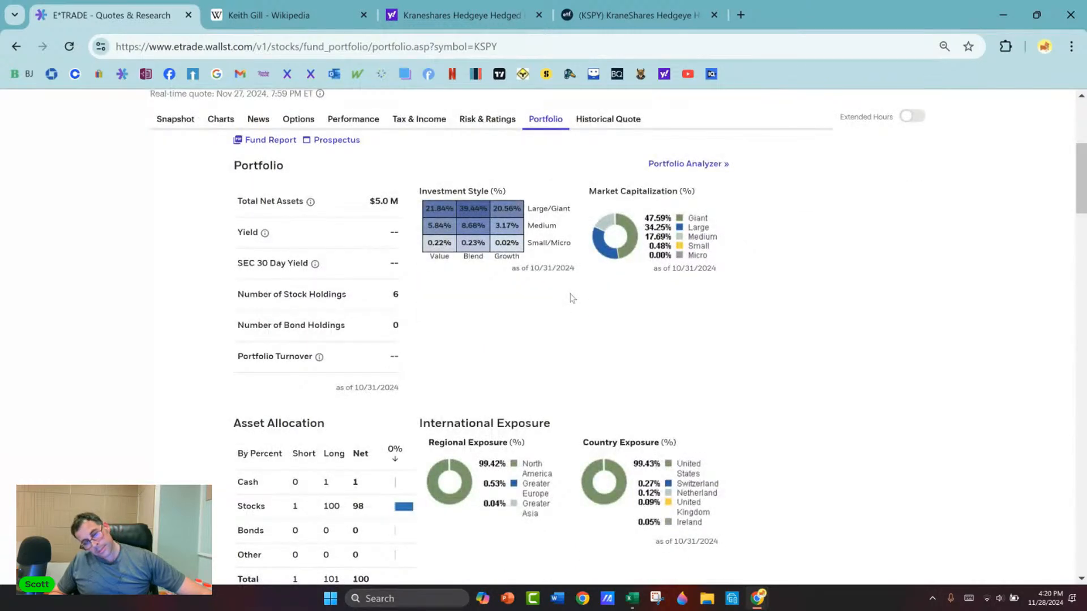
{"action": "scroll", "coordinate": [572, 299], "scroll_direction": "down", "scroll_amount": 4}
{"action": "scroll", "coordinate": [571, 299], "scroll_direction": "down", "scroll_amount": 5}
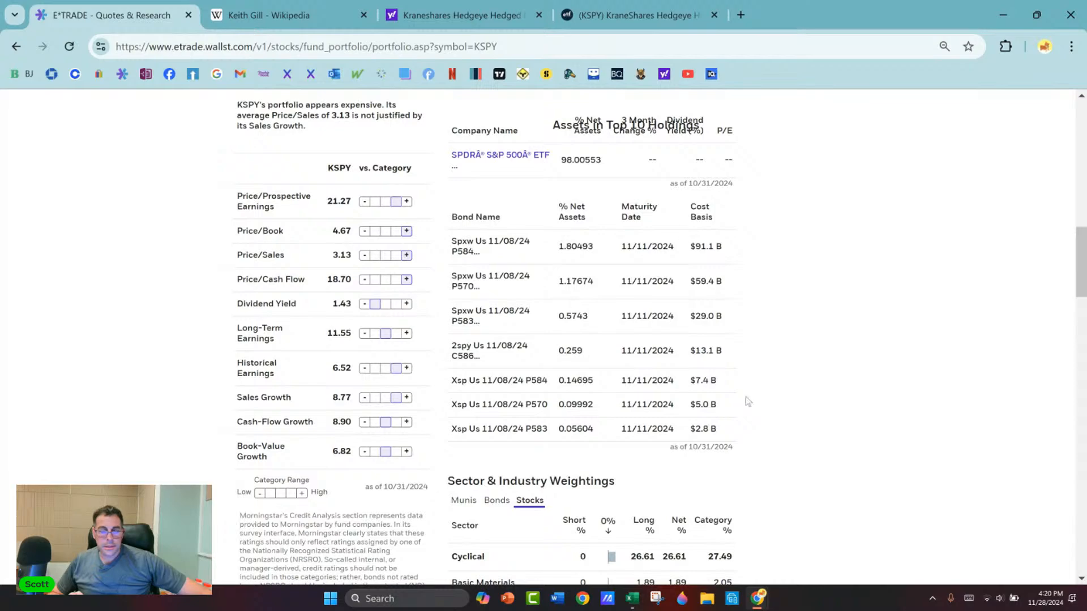
{"action": "scroll", "coordinate": [501, 211], "scroll_direction": "down", "scroll_amount": 15}
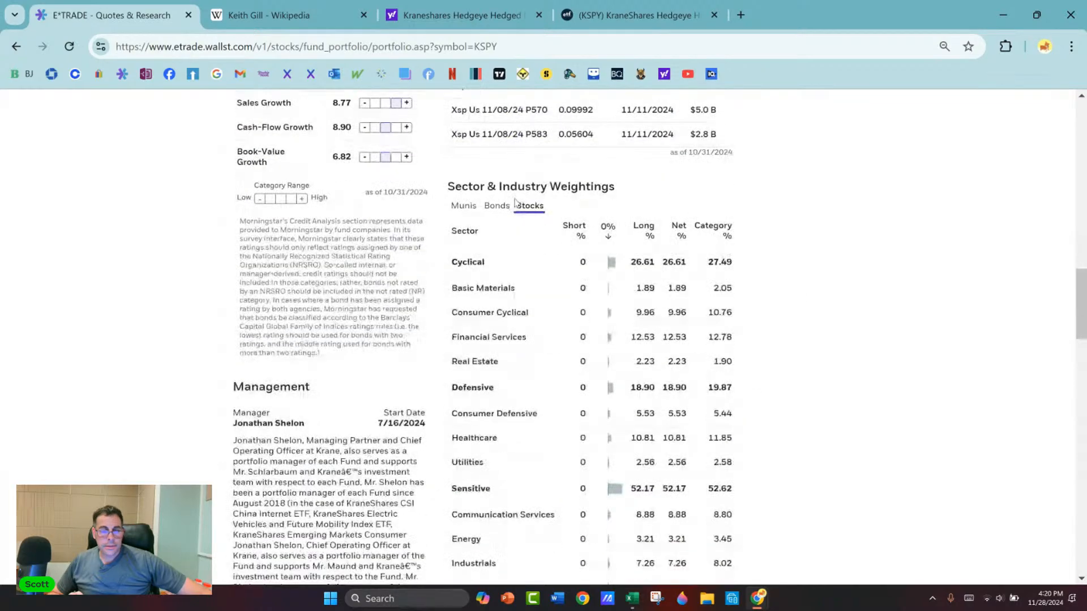
{"action": "scroll", "coordinate": [515, 205], "scroll_direction": "up", "scroll_amount": 10}
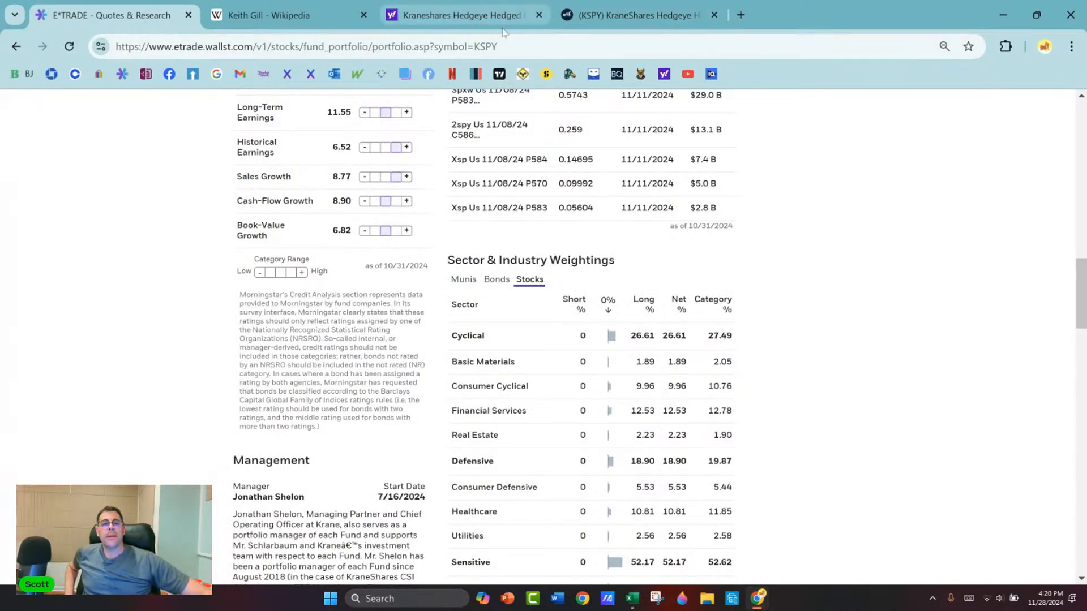
Step: Switch to Yahoo Finance and view the price chart for KSPY
{"action": "left_click", "coordinate": [465, 14]}
{"action": "left_click", "coordinate": [128, 19]}
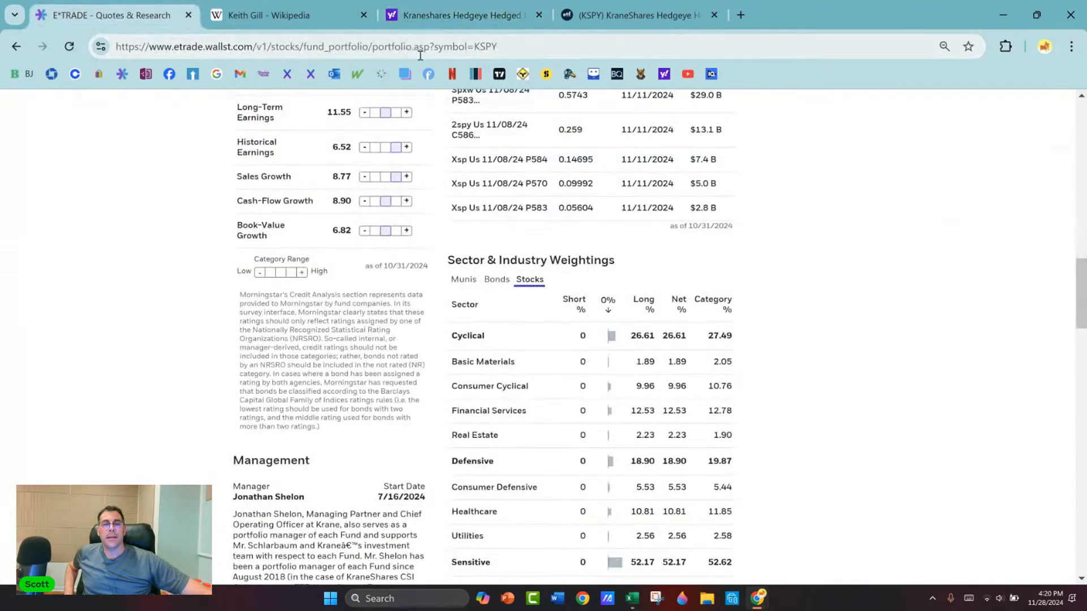
{"action": "left_click", "coordinate": [461, 15]}
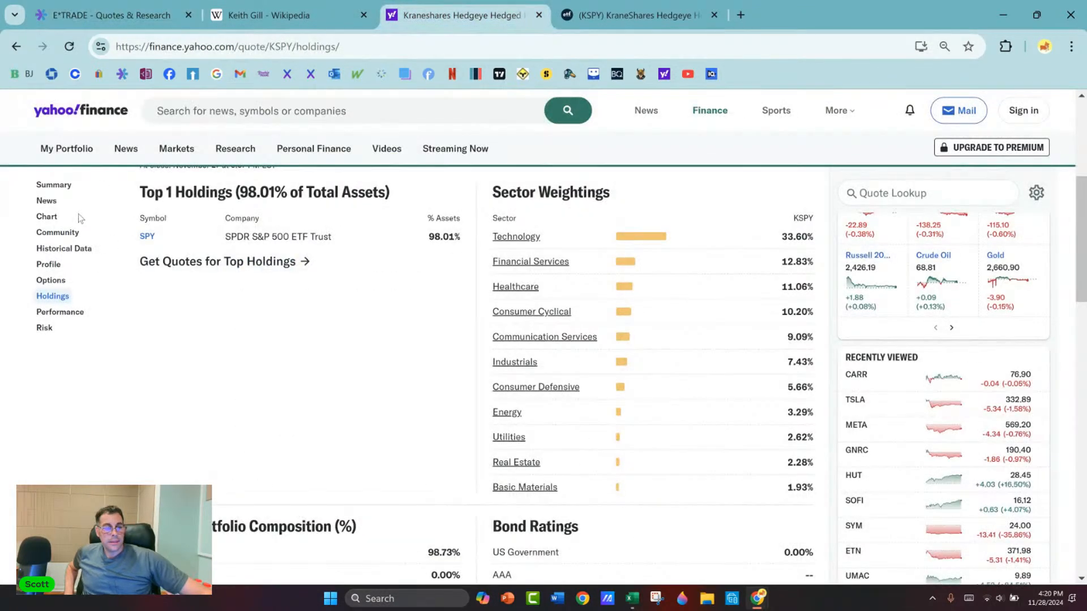
{"action": "left_click", "coordinate": [61, 217]}
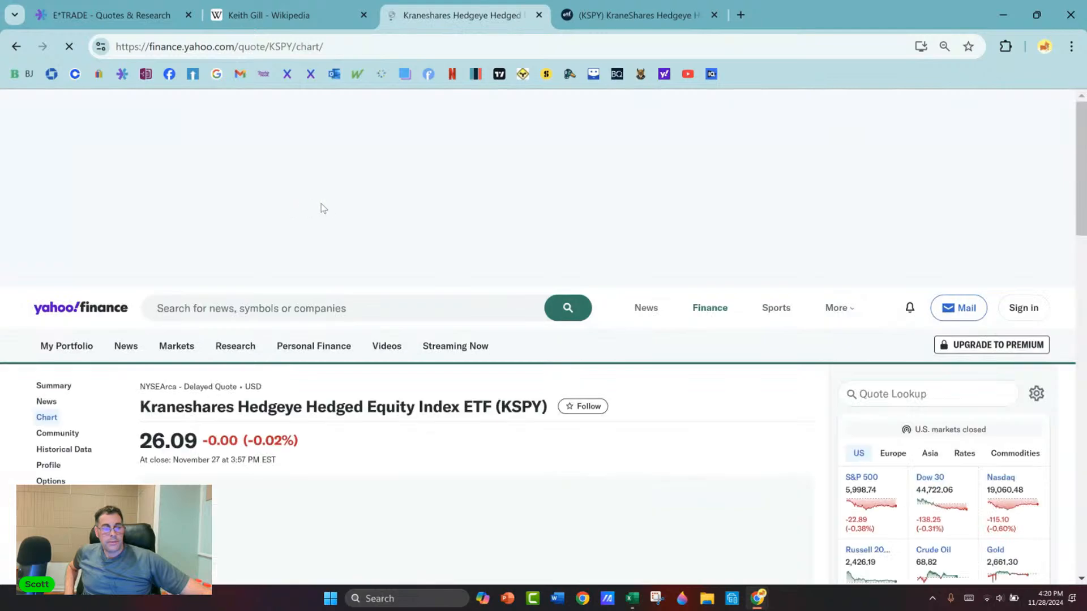
{"action": "scroll", "coordinate": [337, 202], "scroll_direction": "down", "scroll_amount": 3}
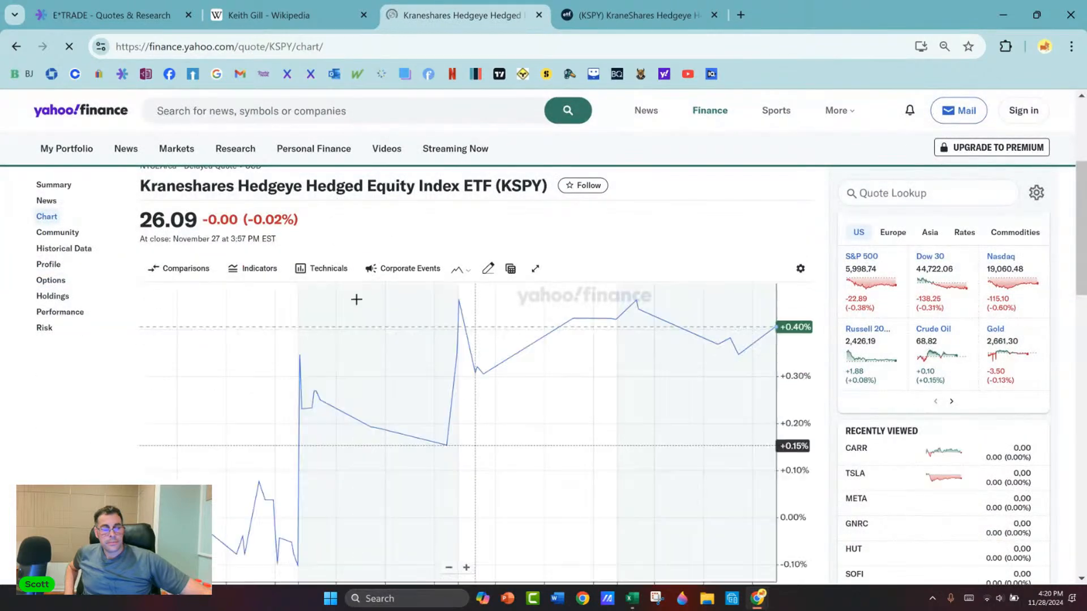
{"action": "scroll", "coordinate": [655, 458], "scroll_direction": "down", "scroll_amount": 1}
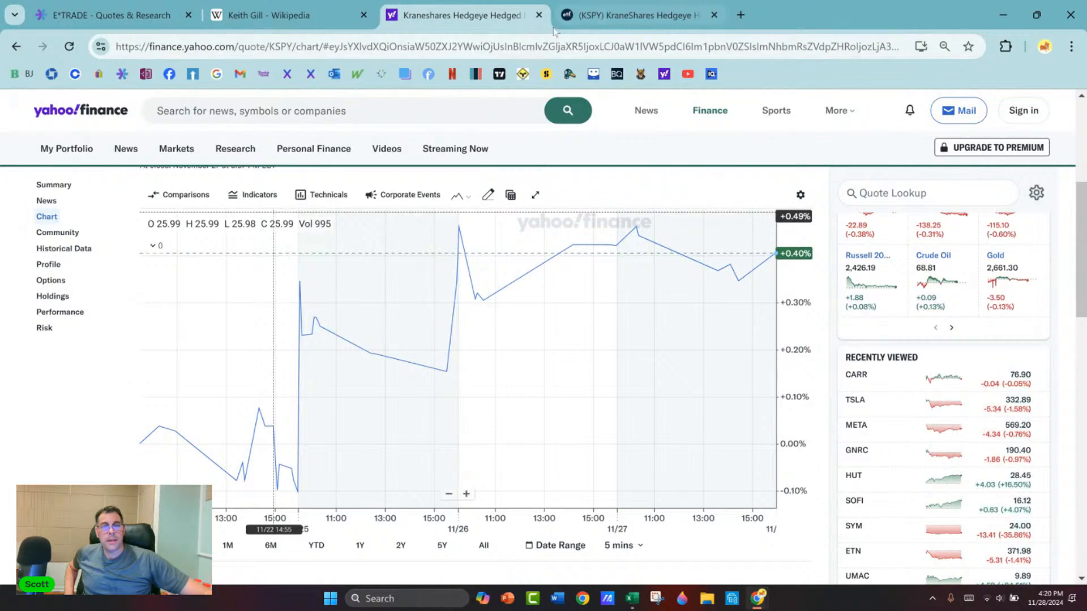
Step: Return to E*TRADE and open KSPY's price chart from its snapshot page
{"action": "left_click", "coordinate": [132, 17]}
{"action": "scroll", "coordinate": [224, 286], "scroll_direction": "up", "scroll_amount": 5}
{"action": "scroll", "coordinate": [224, 286], "scroll_direction": "up", "scroll_amount": 10}
{"action": "left_click", "coordinate": [179, 267]}
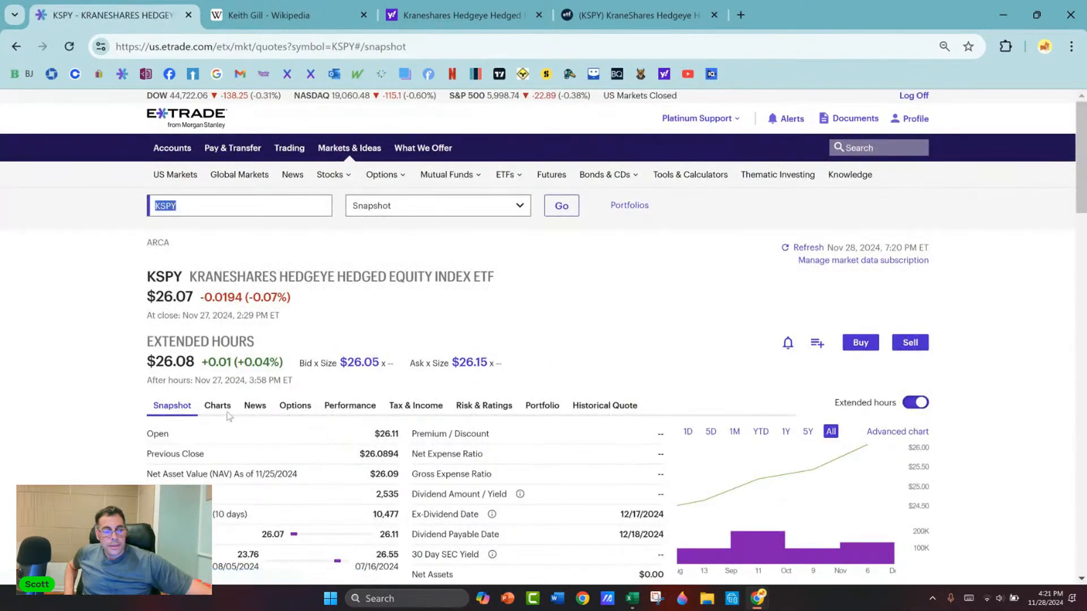
{"action": "left_click", "coordinate": [218, 406]}
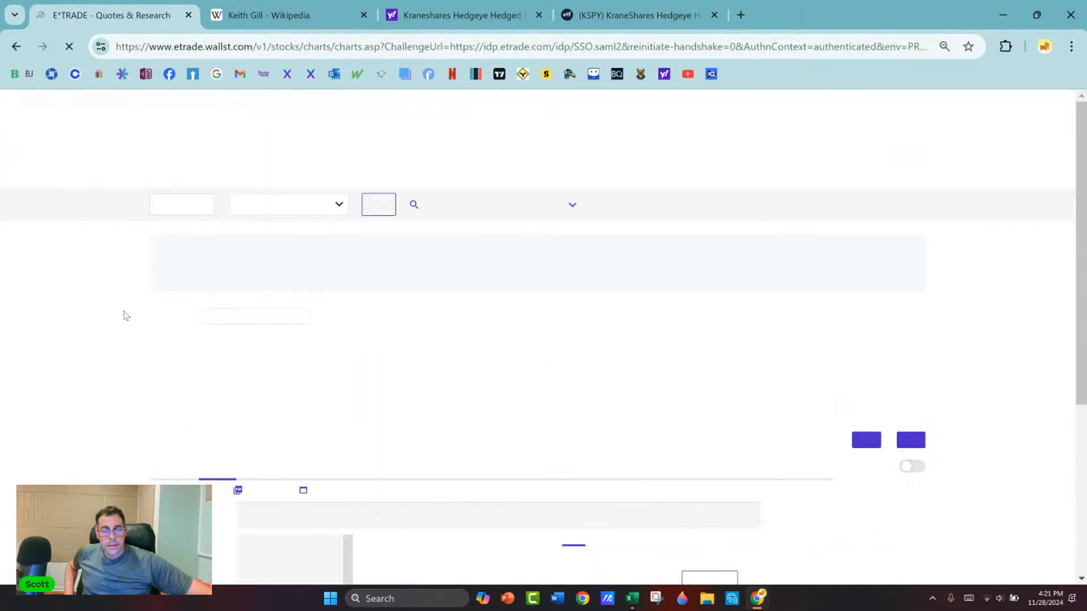
{"action": "scroll", "coordinate": [126, 316], "scroll_direction": "down", "scroll_amount": 3}
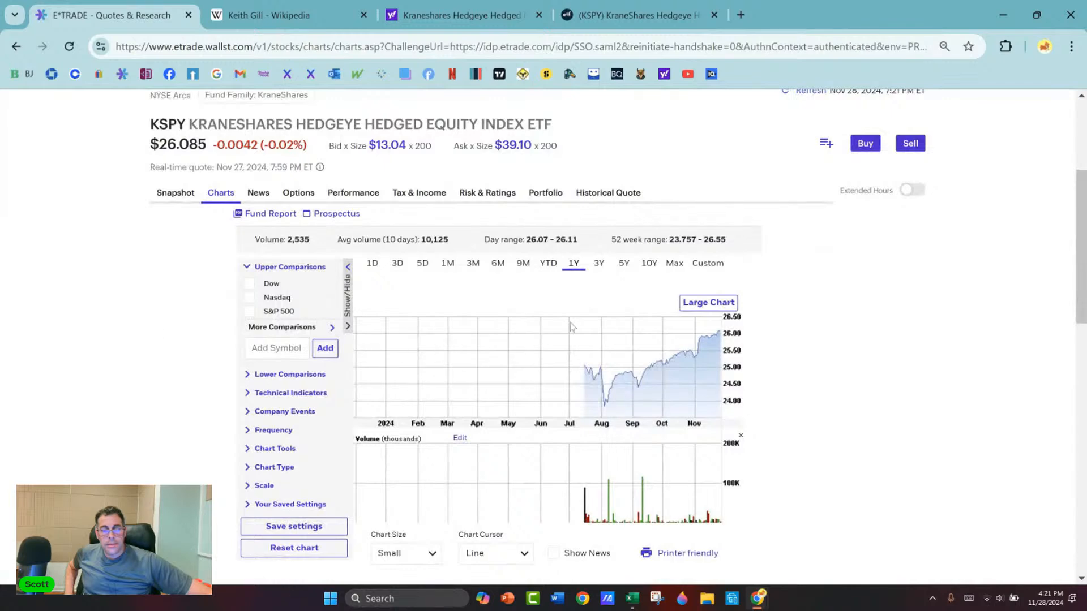
Step: Compare KSPY's price history over the 10-year, 3-year and 1-year ranges, ending on 1 year
{"action": "left_click", "coordinate": [649, 265]}
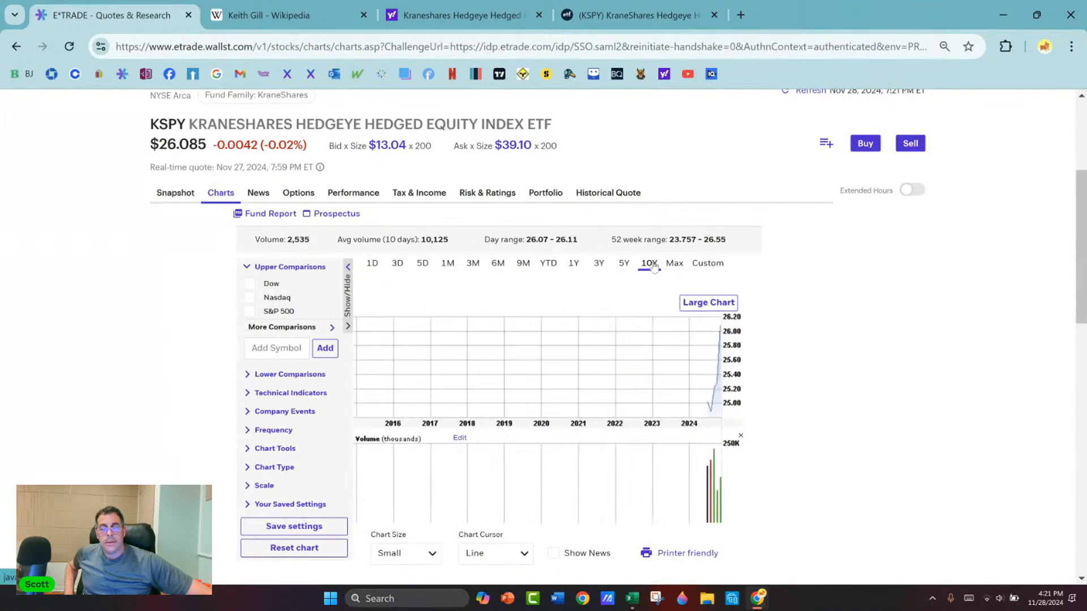
{"action": "left_click", "coordinate": [599, 264]}
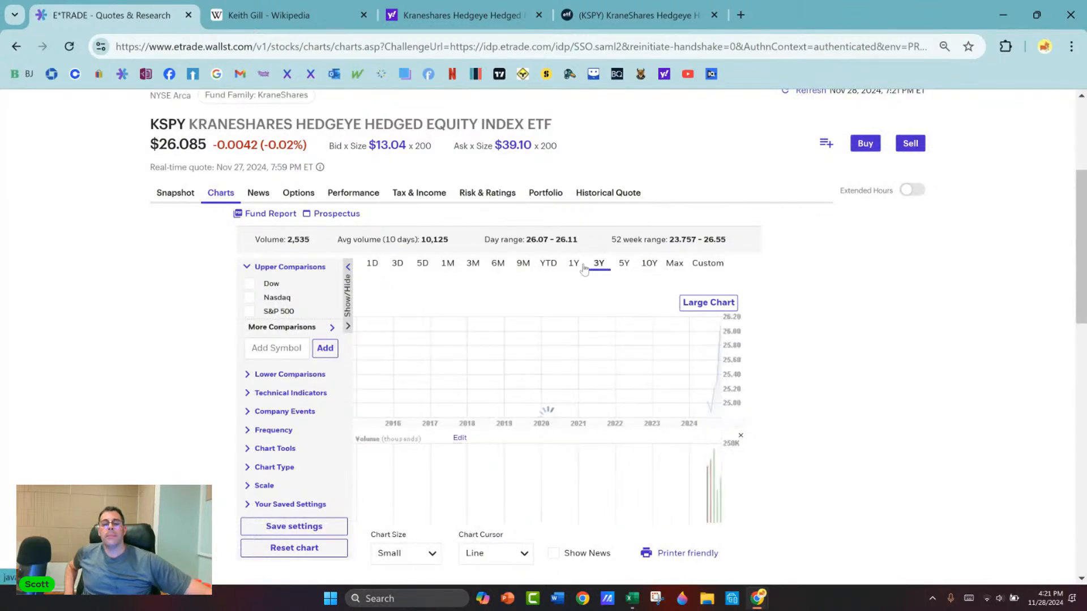
{"action": "left_click", "coordinate": [574, 265]}
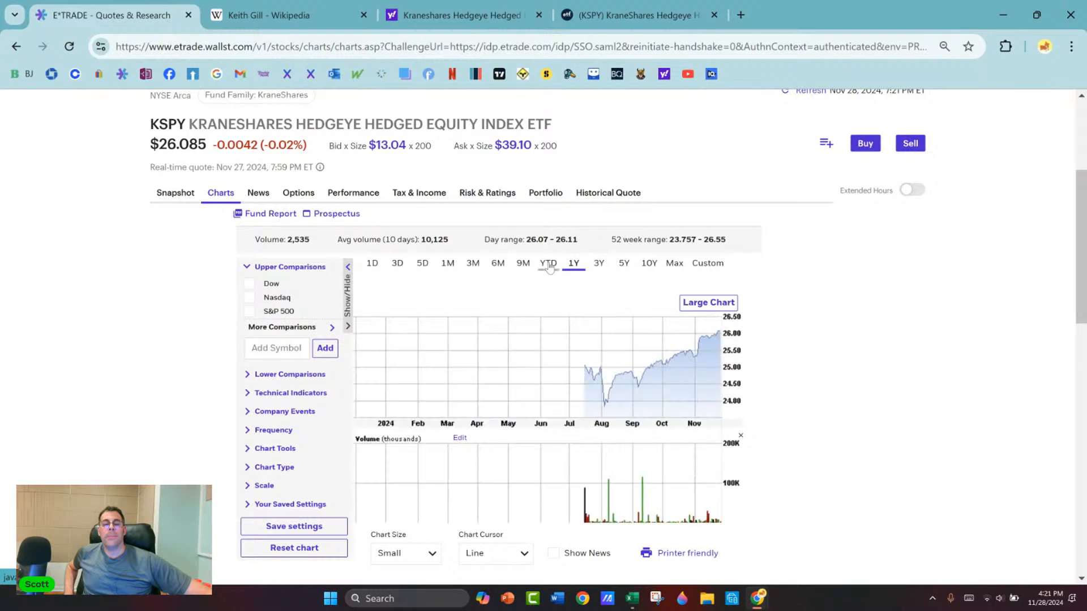
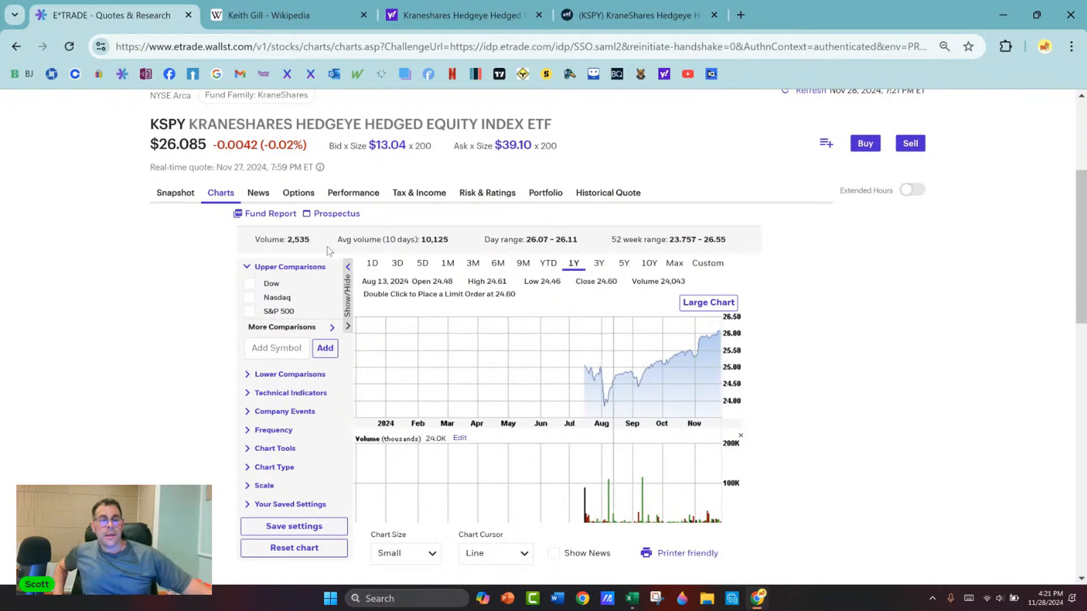
Step: Switch to the Black Scholes workbook, enter $10,000 in cell V65 and widen column V to fit it
{"action": "key", "text": "alt+Tab"}
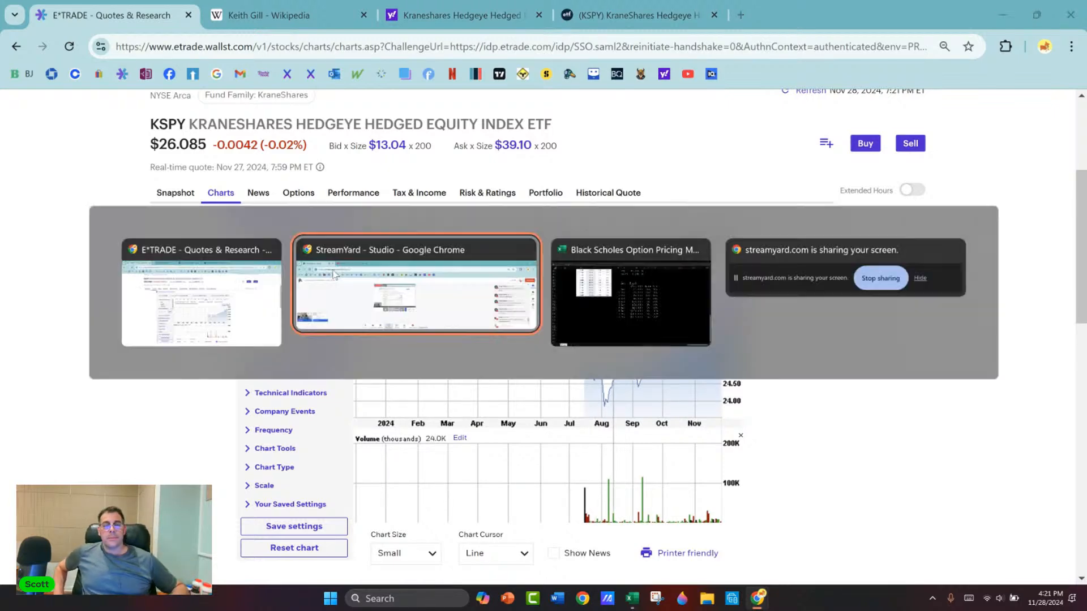
{"action": "key", "text": "alt+Tab"}
{"action": "scroll", "coordinate": [396, 270], "scroll_direction": "down", "scroll_amount": 4}
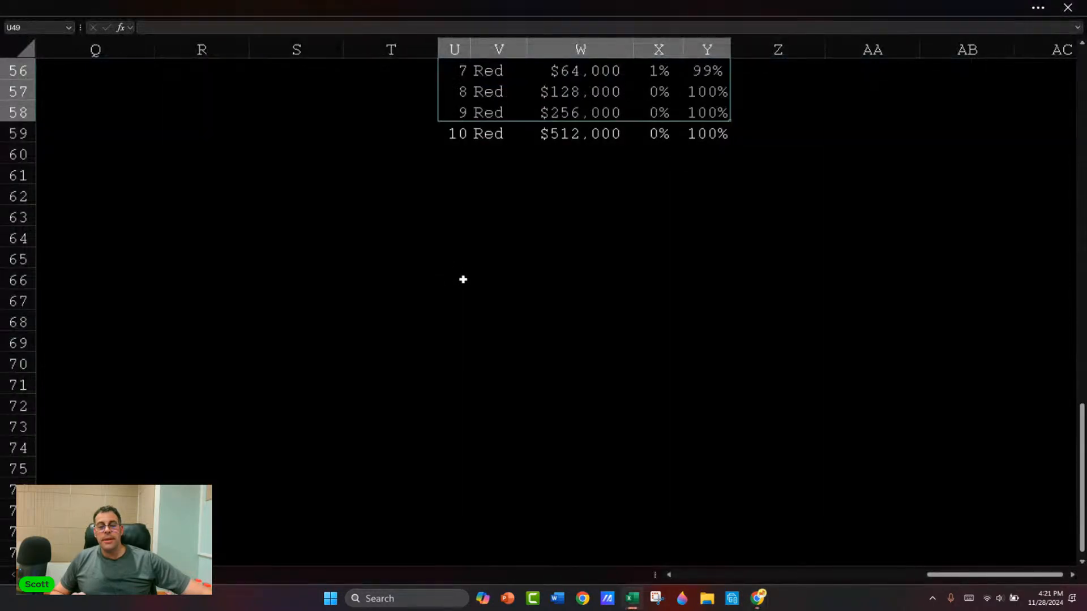
{"action": "type", "text": "$10000"}
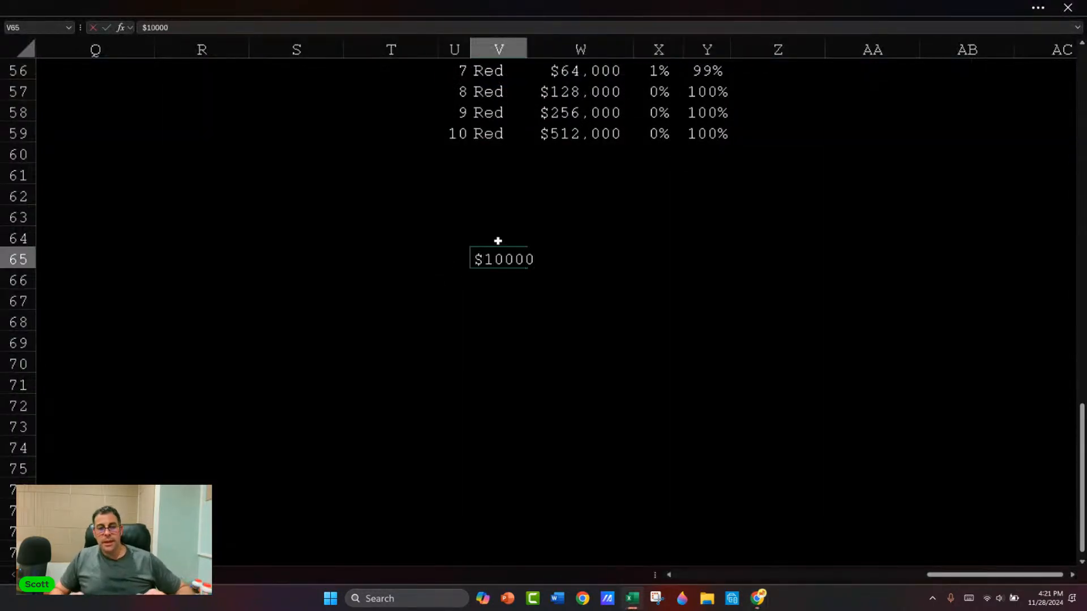
{"action": "key", "text": "Return"}
{"action": "key", "text": "Up"}
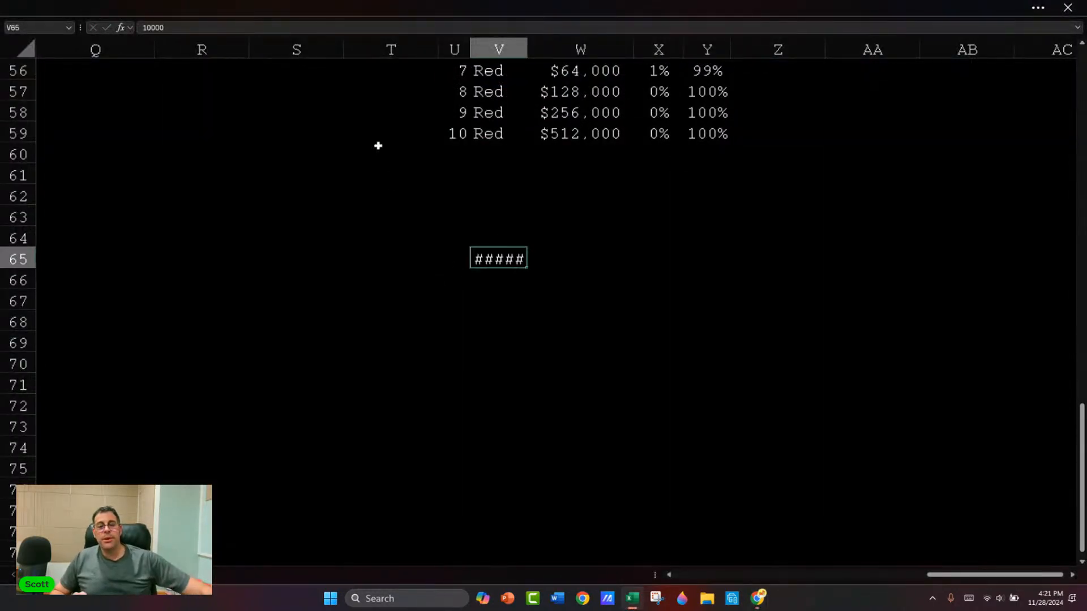
{"action": "left_click_drag", "start_coordinate": [527, 48], "coordinate": [567, 47]}
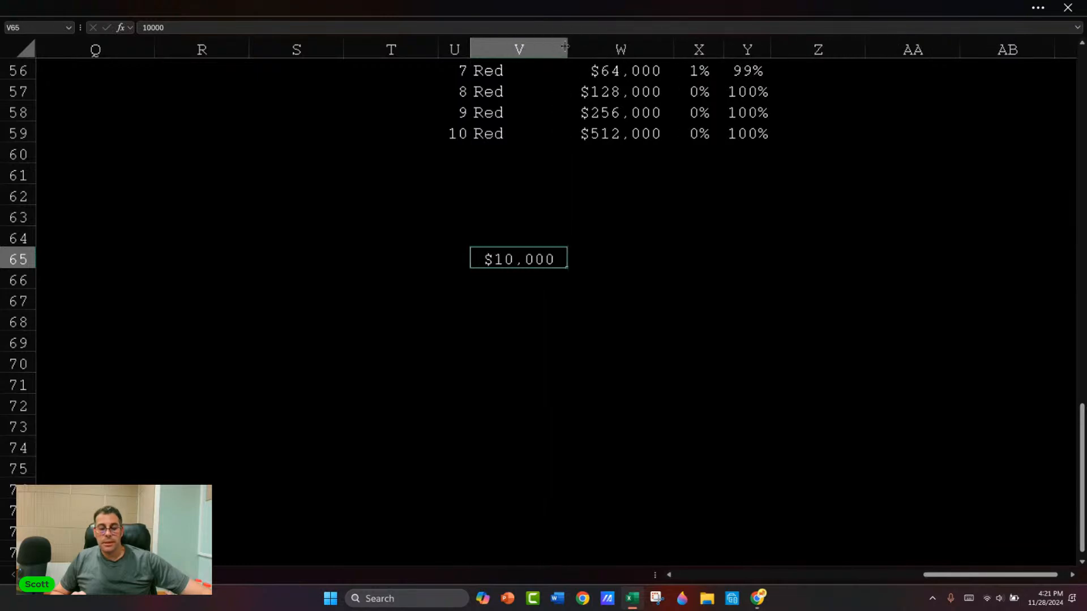
Step: Label the $10,000 amount SPY in cell U65 and slightly widen column U
{"action": "key", "text": "Left"}
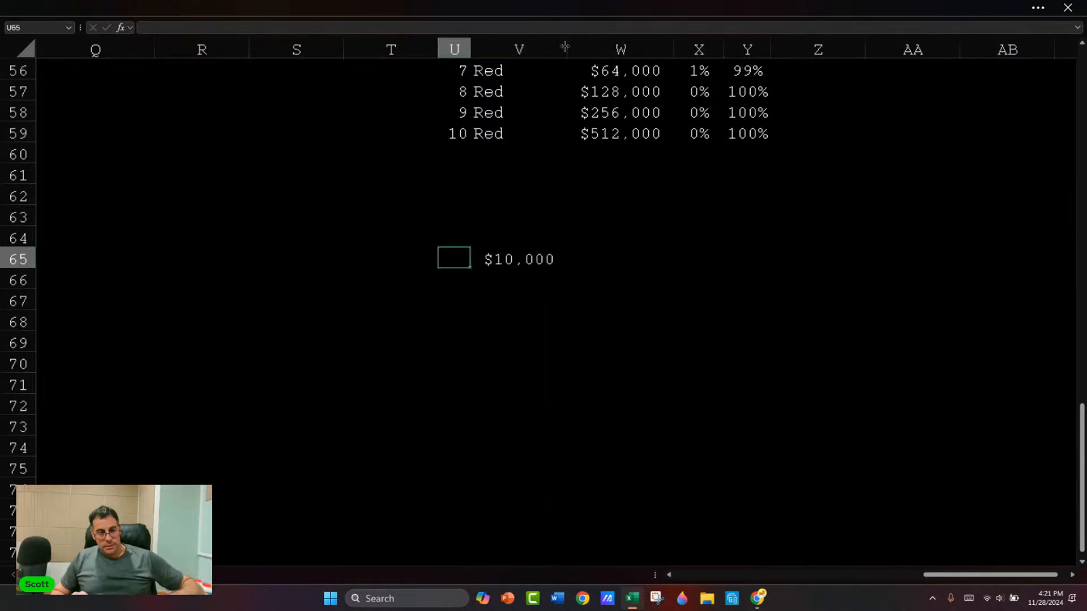
{"action": "type", "text": "SPY"}
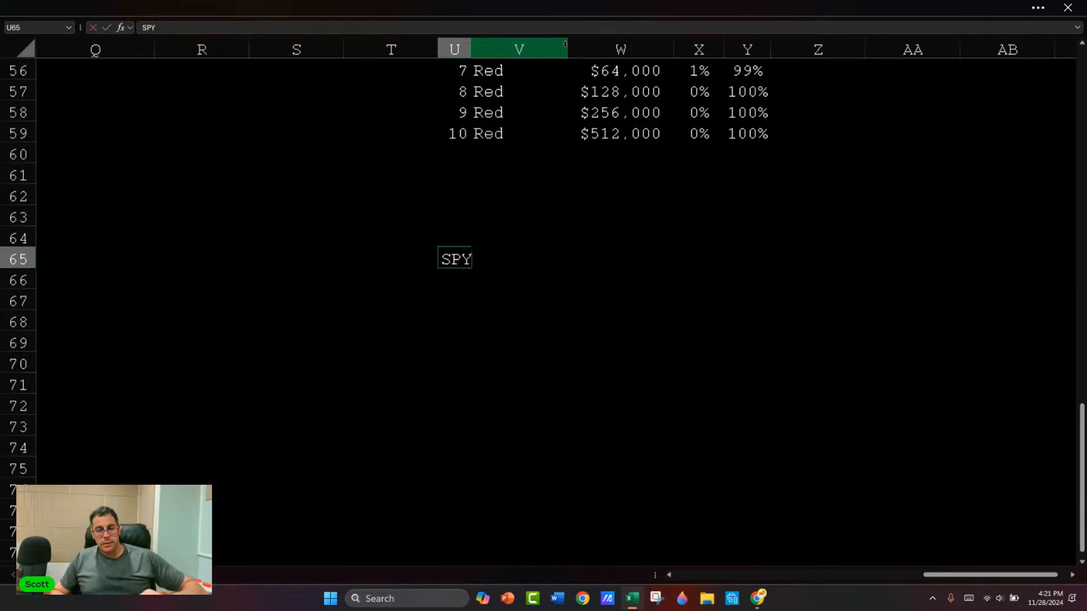
{"action": "key", "text": "Return"}
{"action": "key", "text": "Up"}
{"action": "left_click_drag", "start_coordinate": [472, 49], "coordinate": [483, 49]}
Step: Calculate three times the SPY amount in cell W65 with the formula =V65*3
{"action": "key", "text": "Right"}
{"action": "key", "text": "Right"}
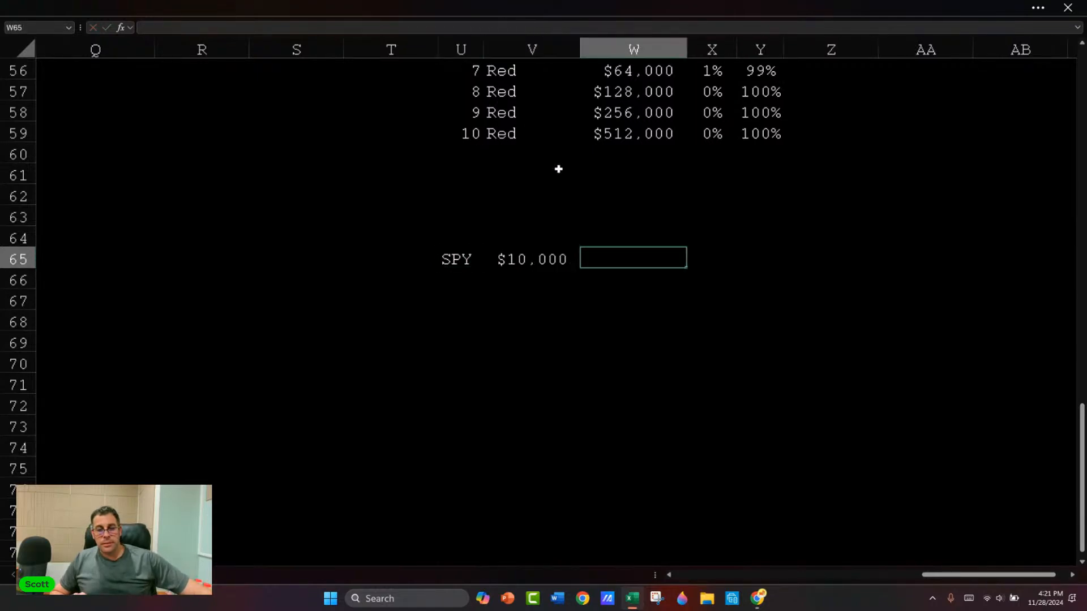
{"action": "type", "text": "="}
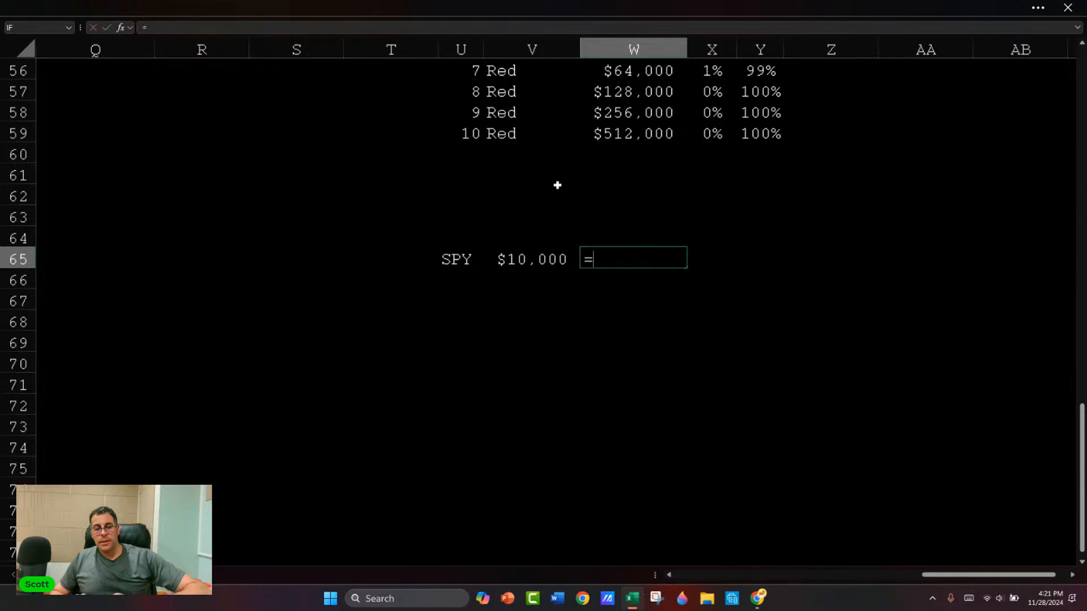
{"action": "key", "text": "Left"}
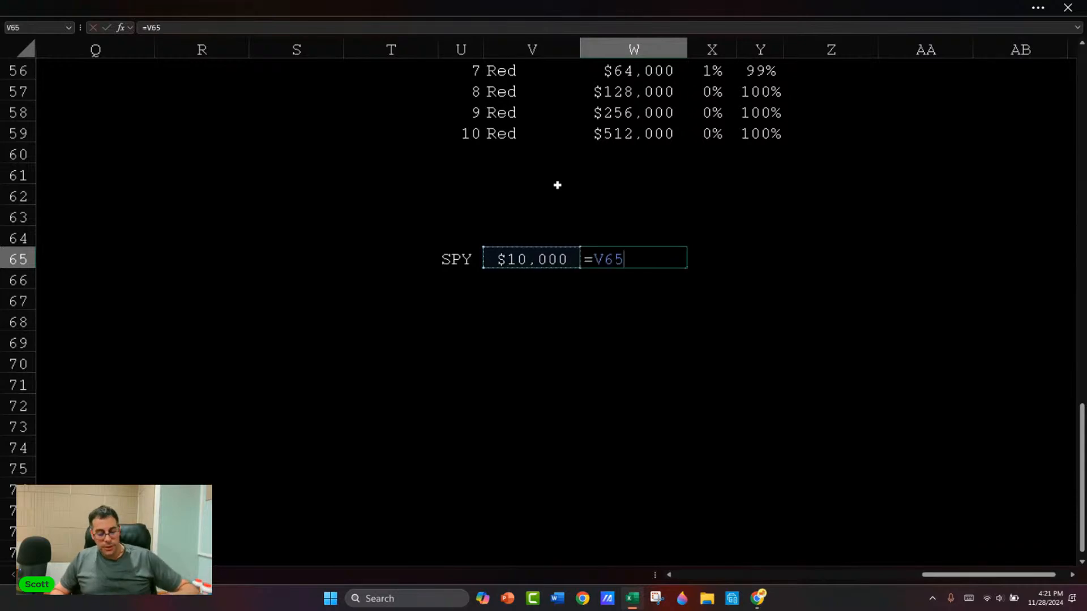
{"action": "type", "text": "*3"}
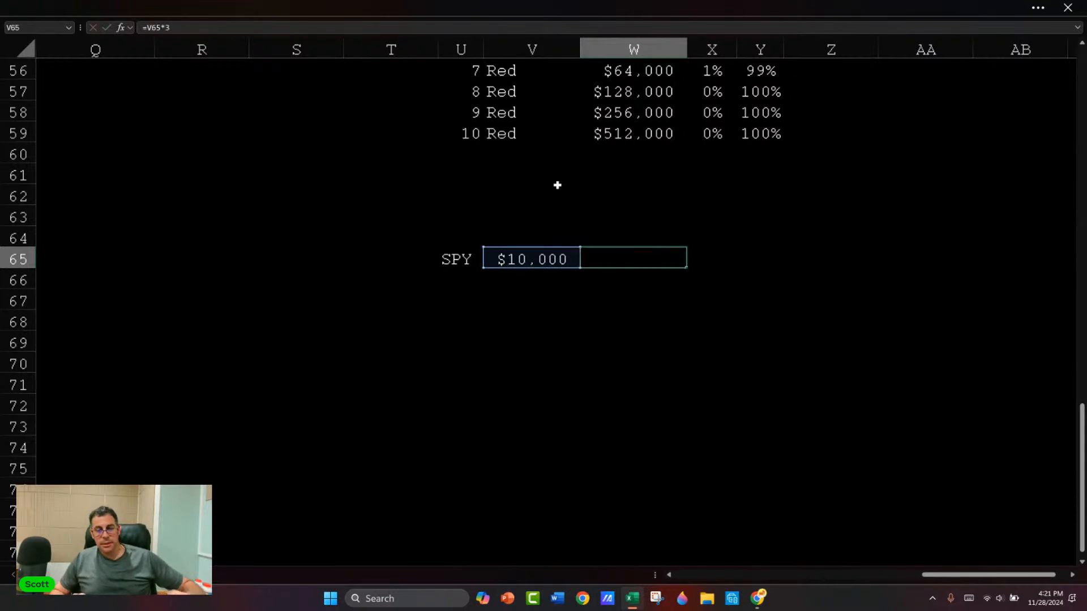
{"action": "key", "text": "Return"}
Step: Add the label KSPY under SPY in cell U66, with a brief look at the KSPY chart
{"action": "key", "text": "Left"}
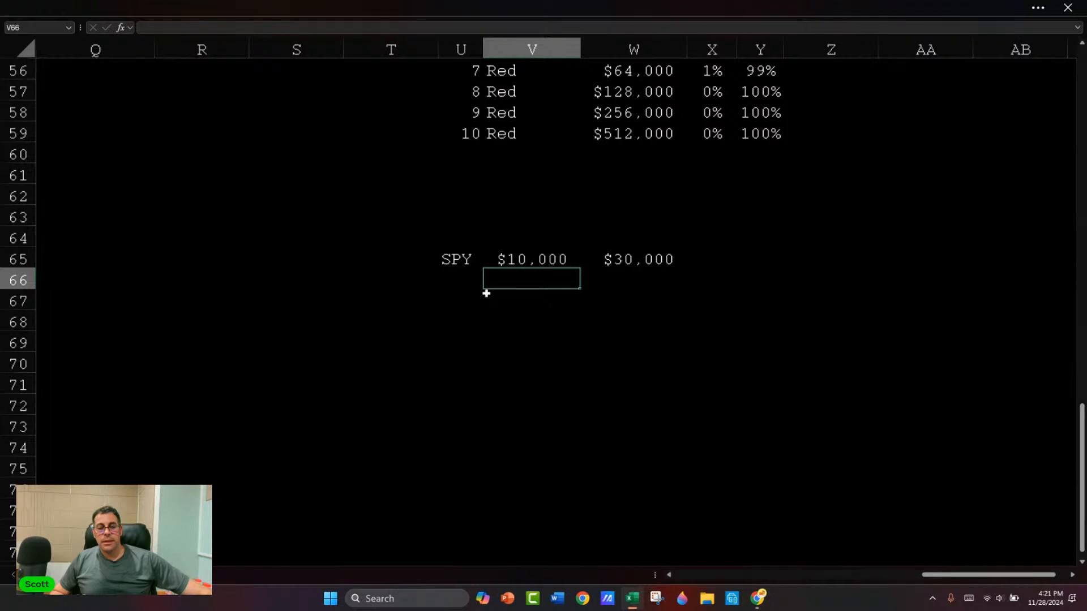
{"action": "key", "text": "Left"}
{"action": "type", "text": "KSPY"}
{"action": "key", "text": "Up"}
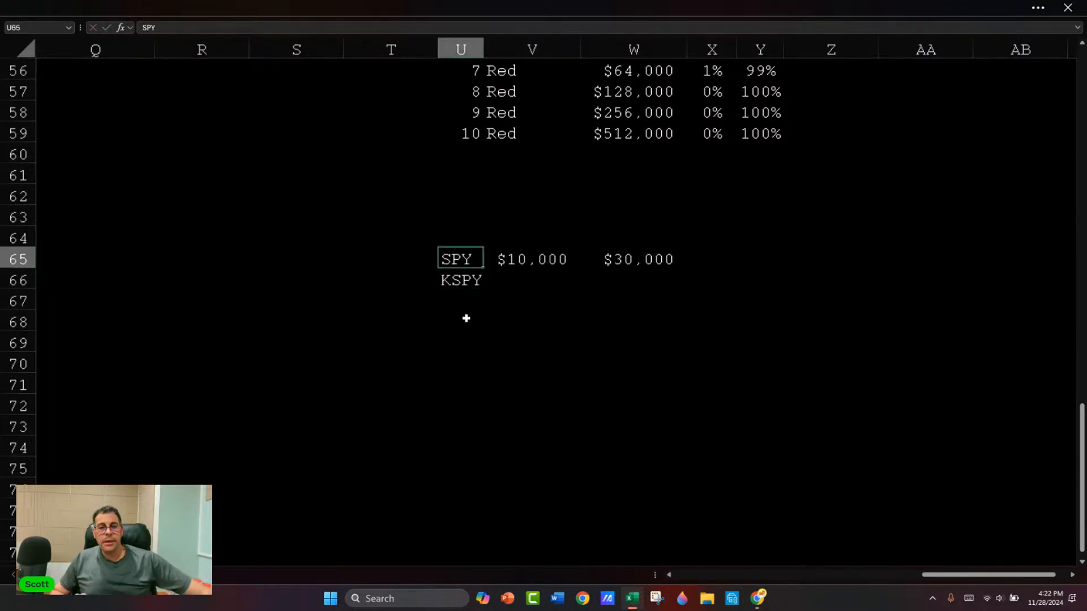
{"action": "key", "text": "alt+Tab"}
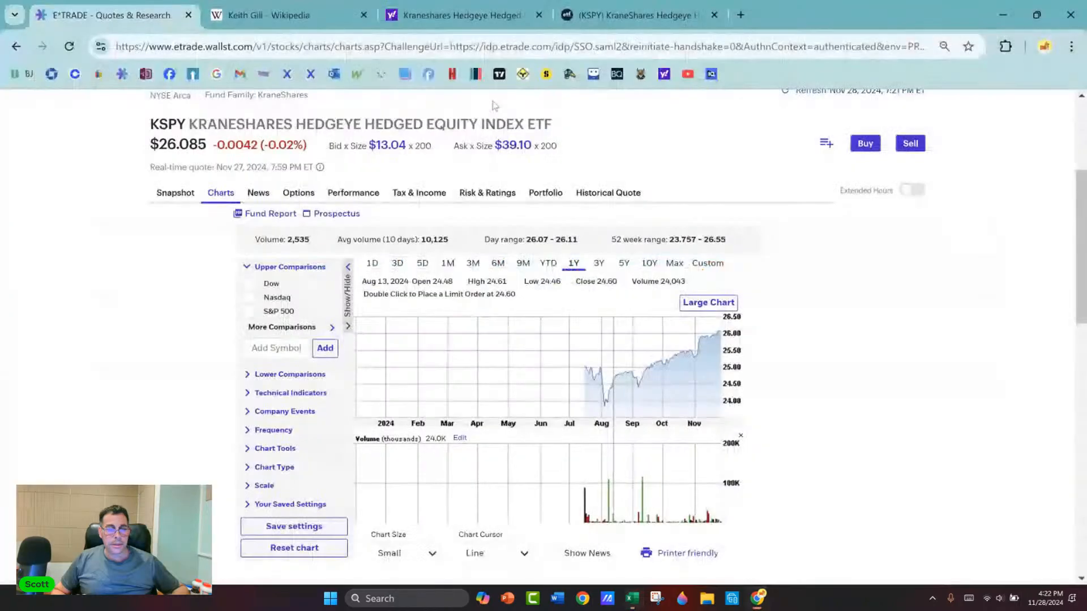
{"action": "key", "text": "alt+Tab"}
Step: Copy the two SPY amounts into the KSPY row and set cell W66 to 29000
{"action": "key", "text": "Right"}
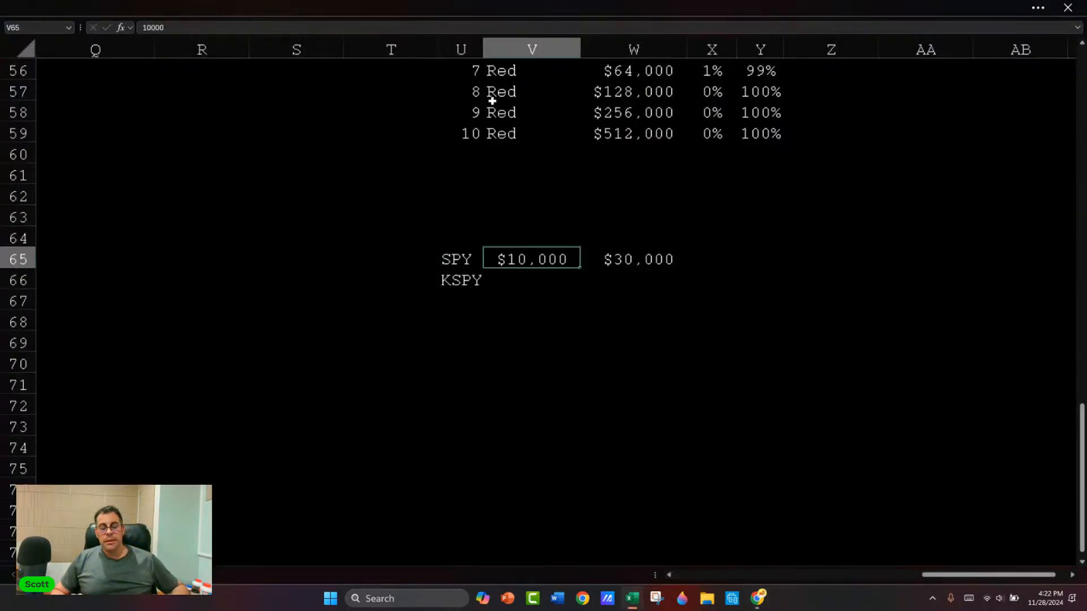
{"action": "key", "text": "shift+Right"}
{"action": "key", "text": "ctrl+c"}
{"action": "key", "text": "Down"}
{"action": "key", "text": "ctrl+v"}
{"action": "key", "text": "Right"}
{"action": "key", "text": "F2"}
{"action": "key", "text": "BackSpace"}
{"action": "key", "text": "BackSpace"}
{"action": "key", "text": "BackSpace"}
{"action": "key", "text": "BackSpace"}
{"action": "key", "text": "BackSpace"}
{"action": "key", "text": "BackSpace"}
{"action": "type", "text": "29000"}
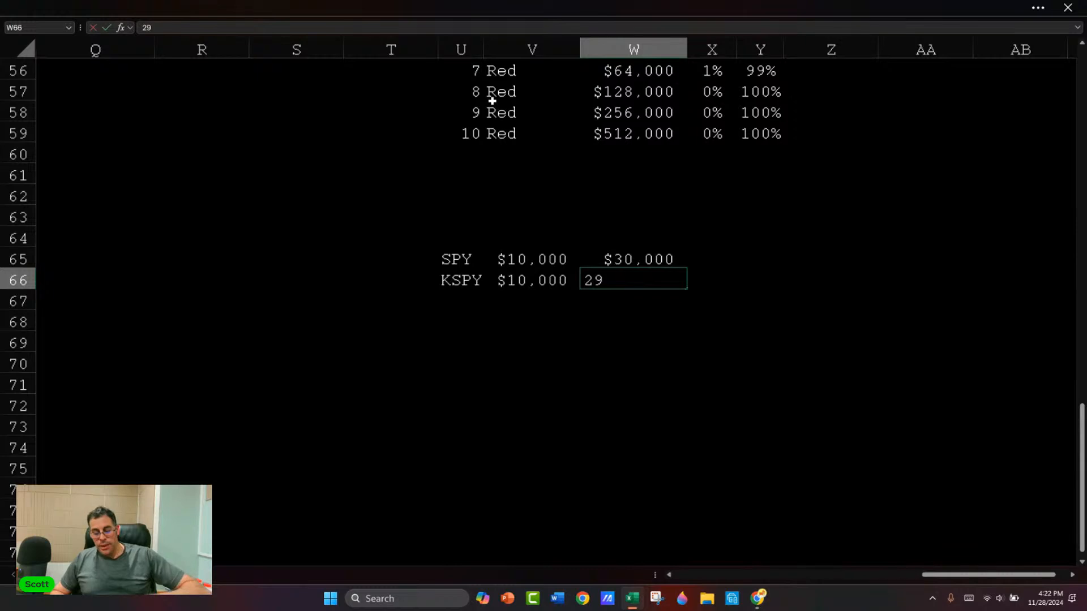
{"action": "key", "text": "Return"}
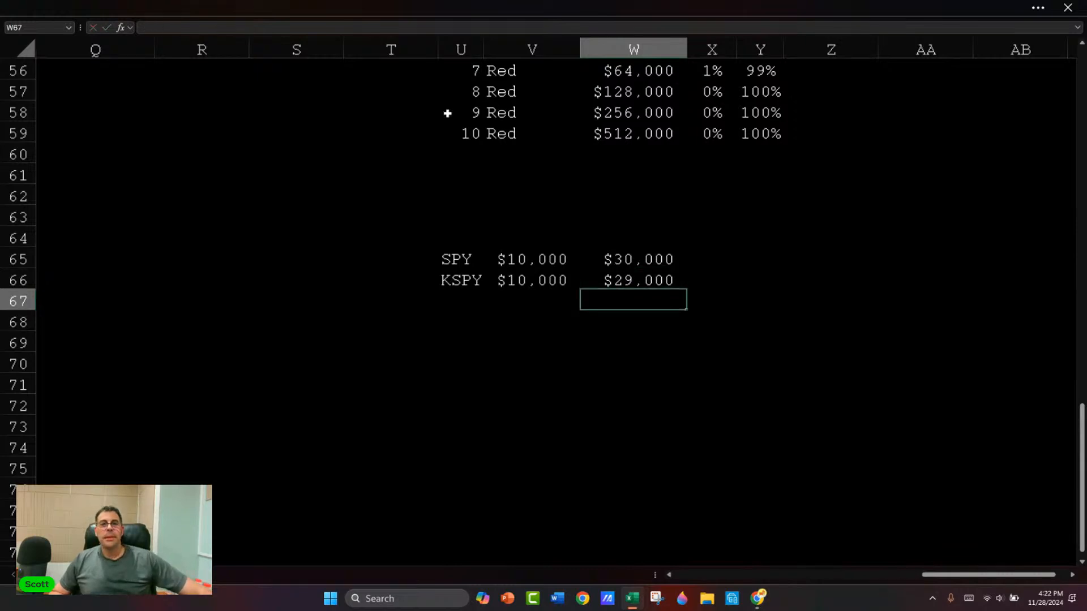
Step: Replace the ending amounts in column W with 6000 for SPY and 7,000 for KSPY
{"action": "left_click", "coordinate": [456, 258]}
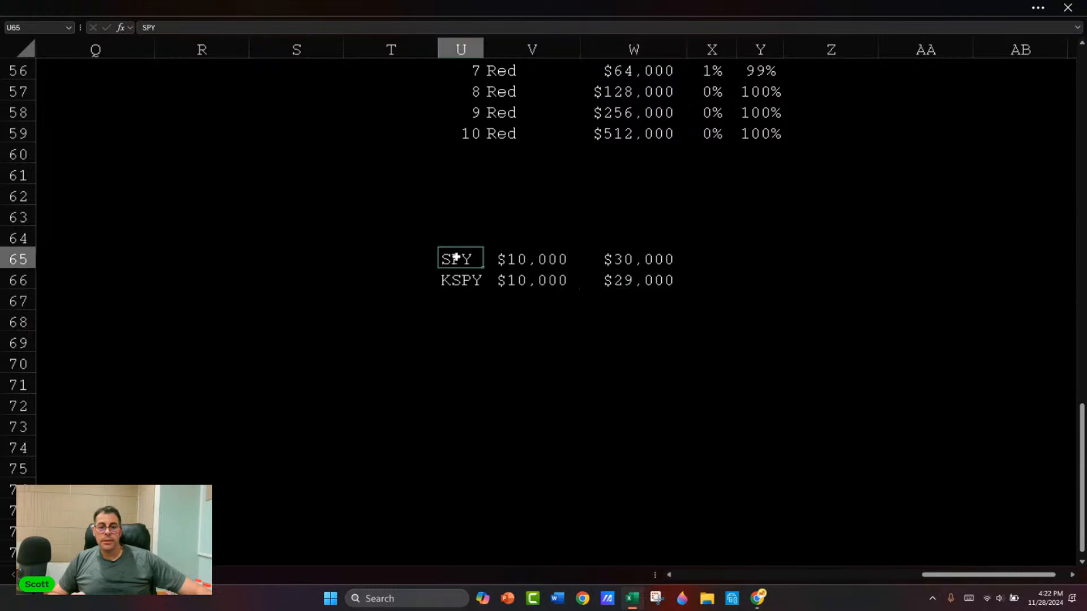
{"action": "left_click", "coordinate": [578, 244]}
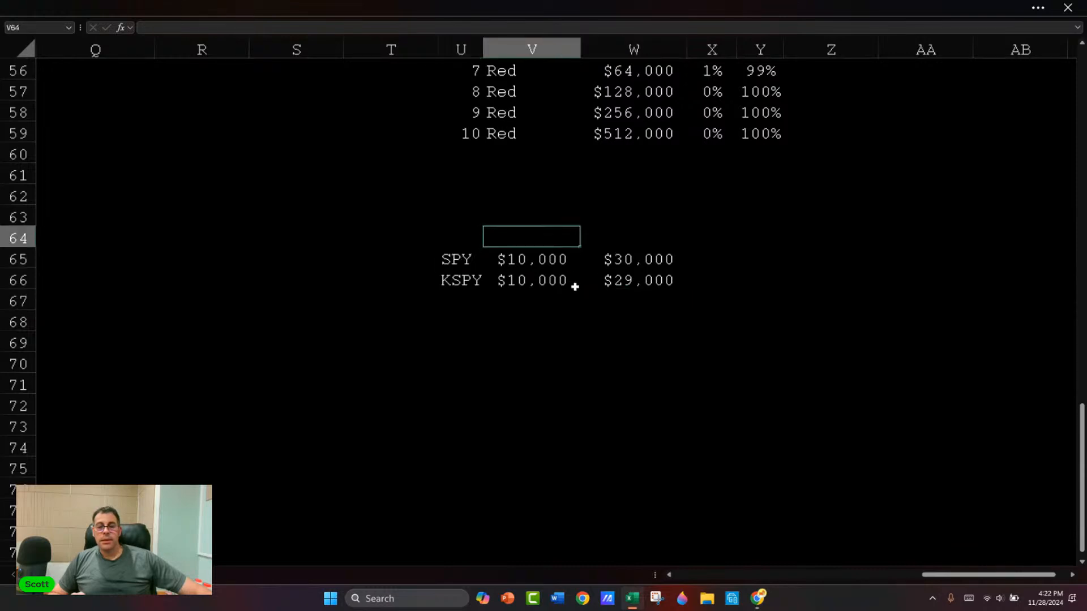
{"action": "left_click", "coordinate": [630, 256]}
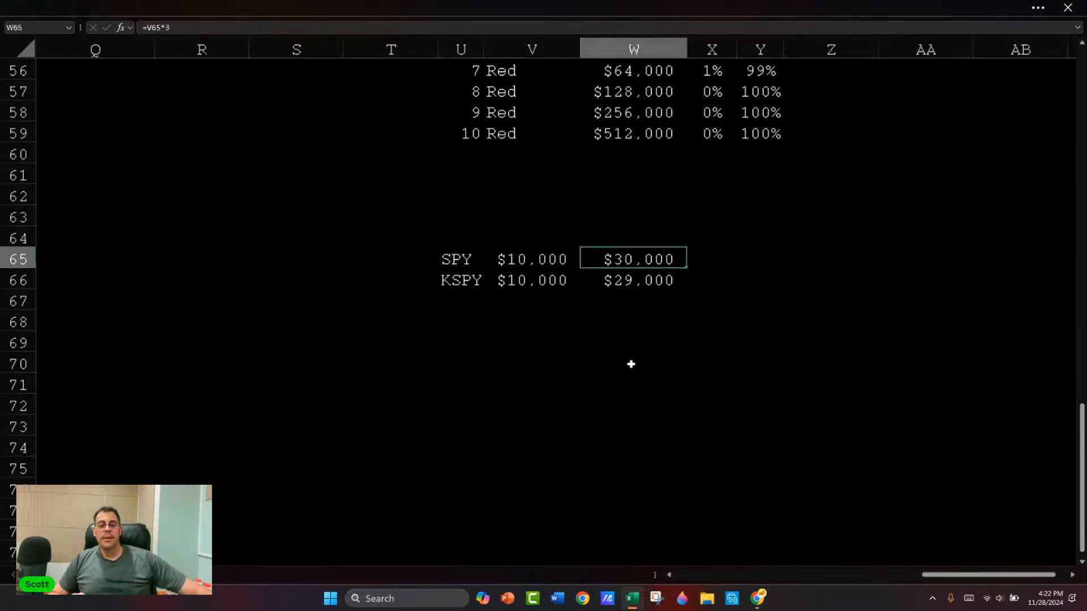
{"action": "type", "text": "6000"}
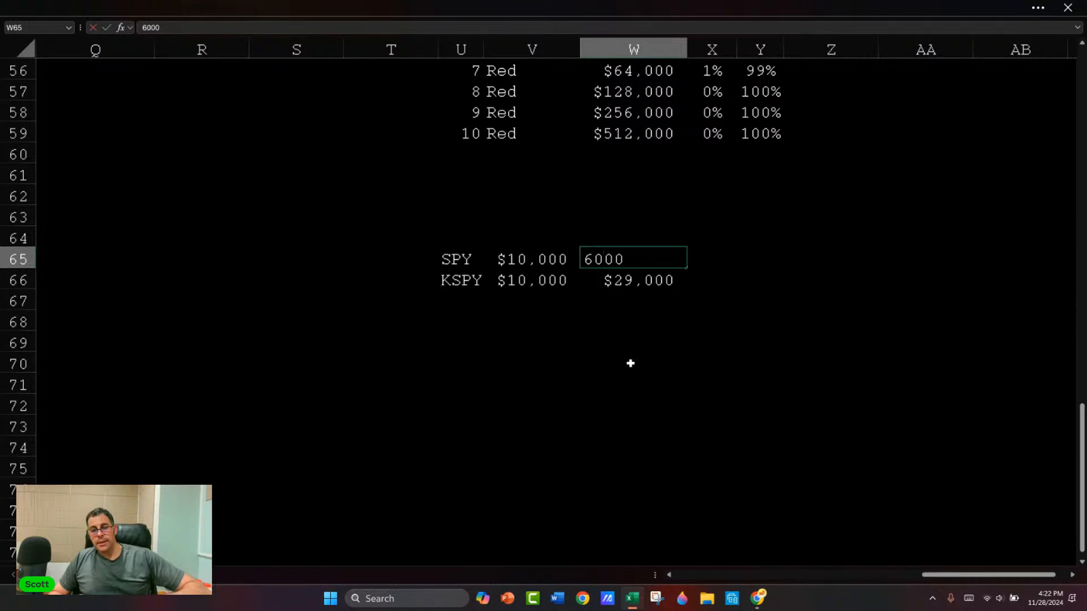
{"action": "key", "text": "Return"}
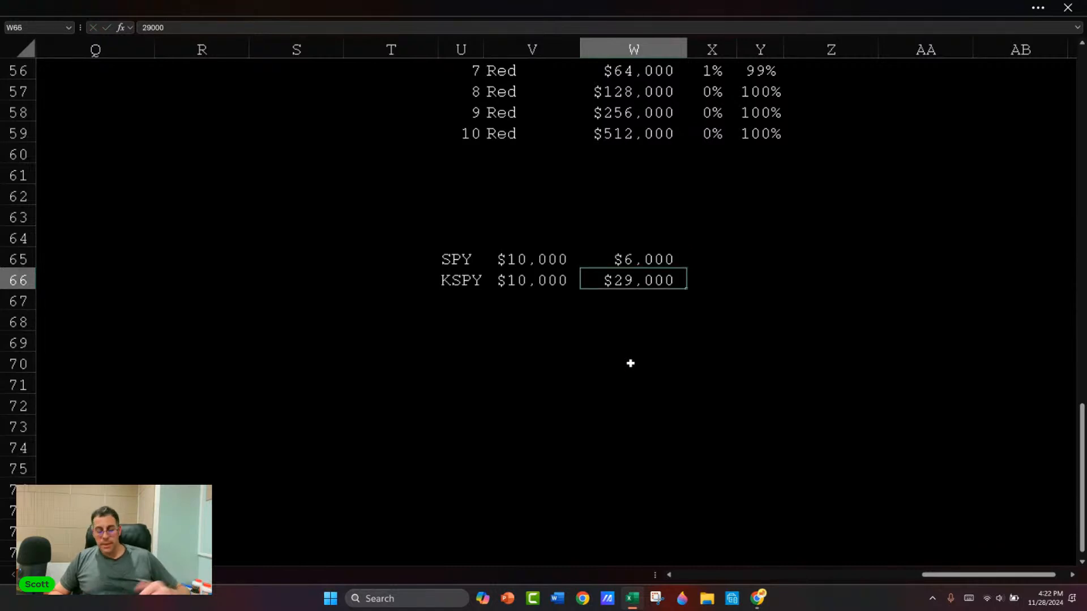
{"action": "type", "text": "7,0"}
{"action": "type", "text": "000"}
{"action": "key", "text": "Return"}
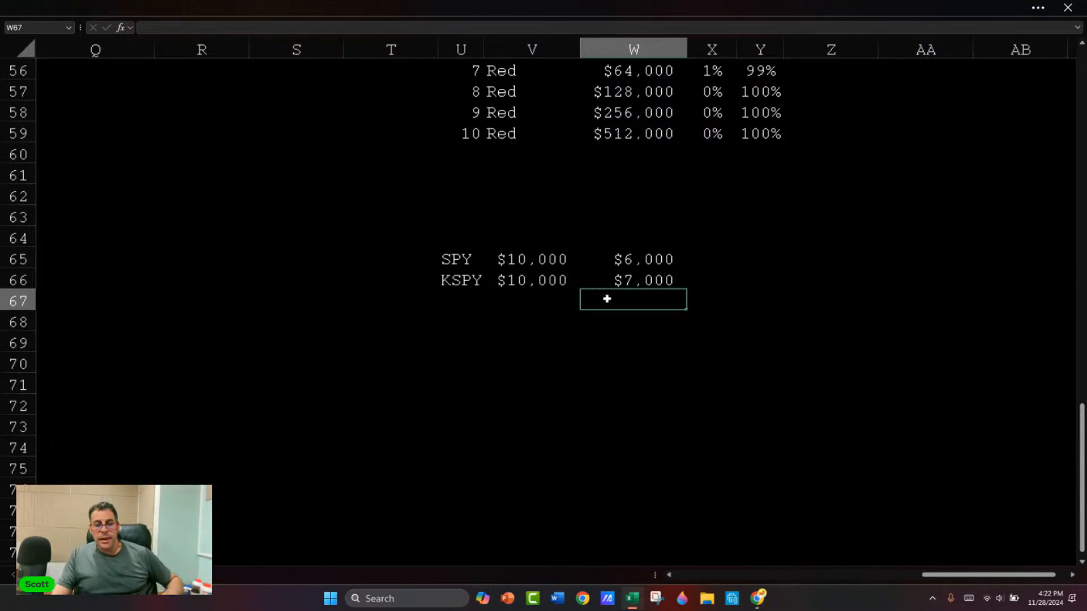
Step: Glance at the KSPY chart, return to the workbook's pricing model, and close the workbook without saving changes
{"action": "key", "text": "alt+Tab"}
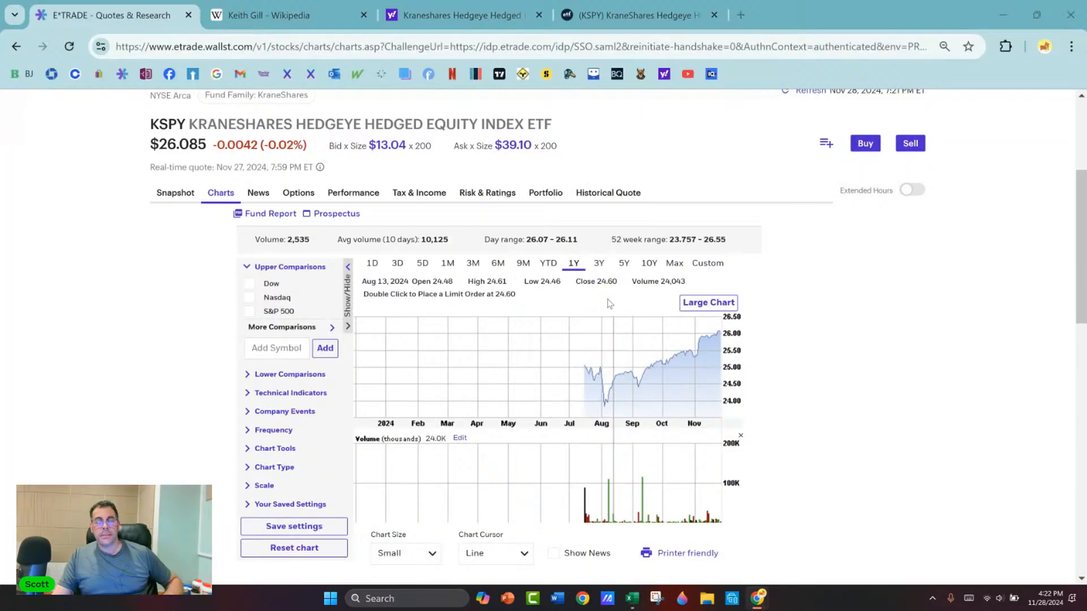
{"action": "key", "text": "alt+Tab"}
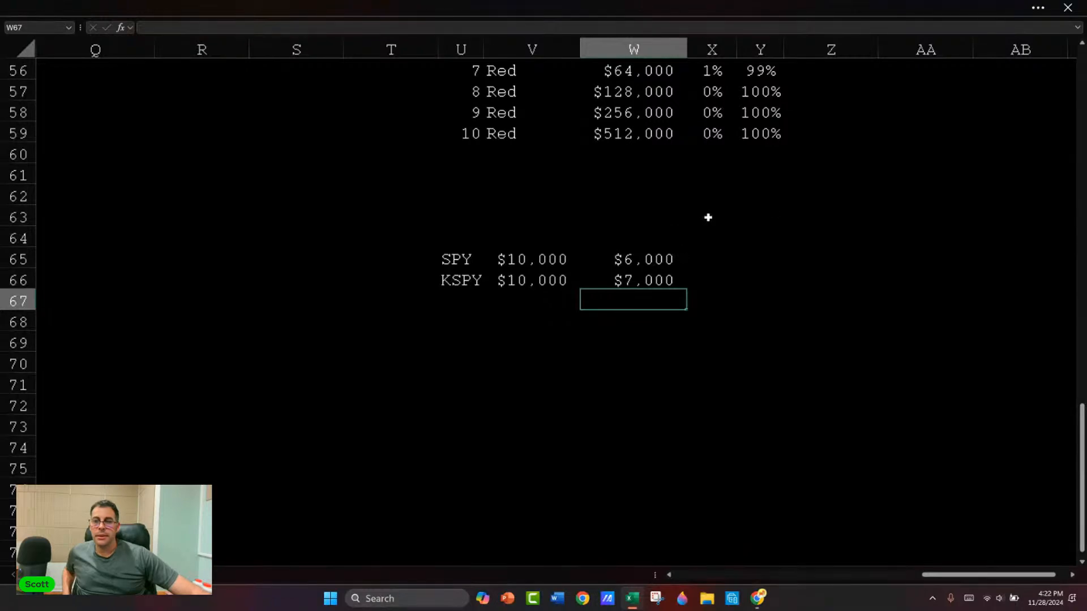
{"action": "left_click", "coordinate": [1079, 75]}
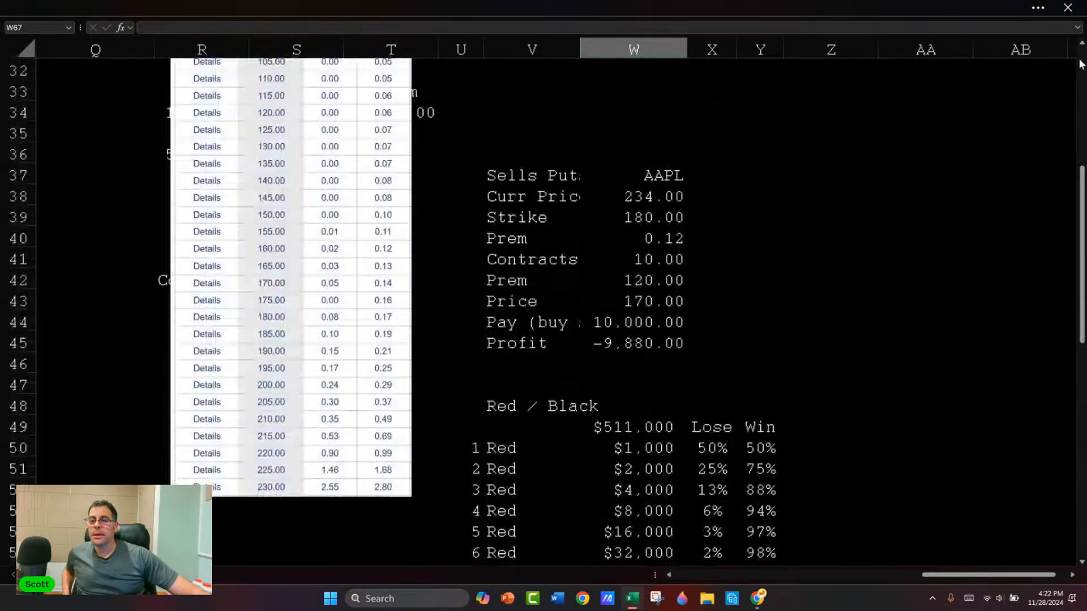
{"action": "left_click_drag", "start_coordinate": [932, 575], "coordinate": [676, 573]}
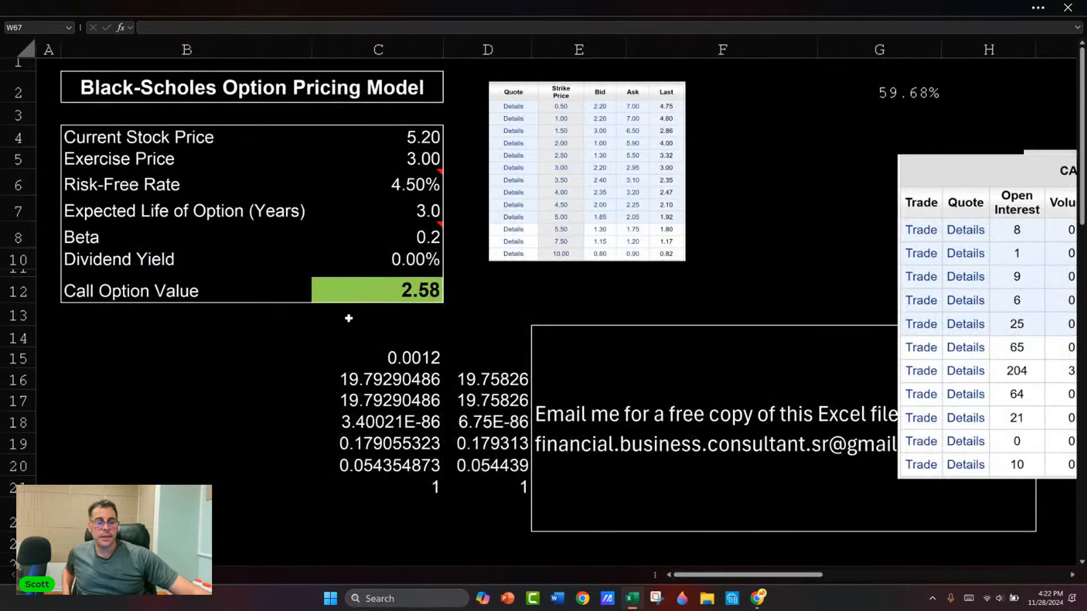
{"action": "left_click", "coordinate": [1070, 8]}
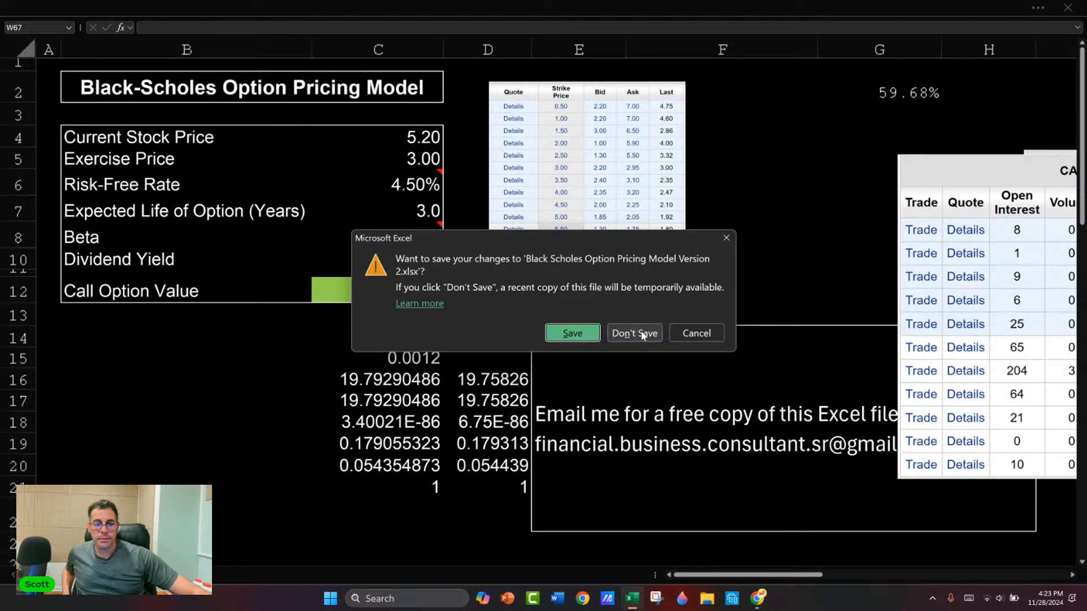
{"action": "left_click", "coordinate": [642, 333]}
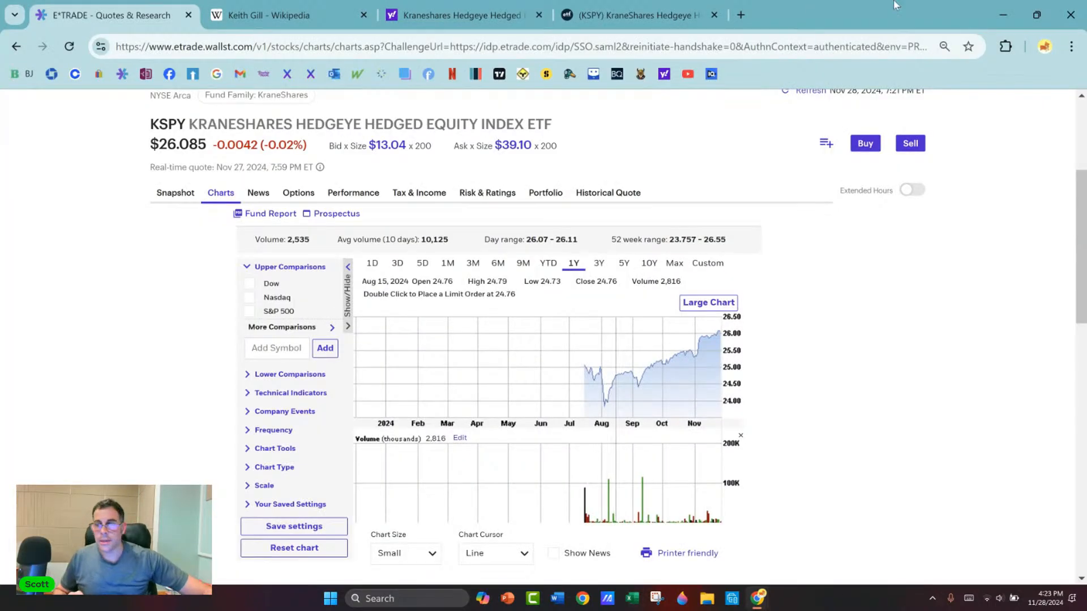
Step: Minimize the browser and open the recent Black Scholes Option Pricing Model Version 1 workbook in Excel
{"action": "left_click", "coordinate": [1002, 16]}
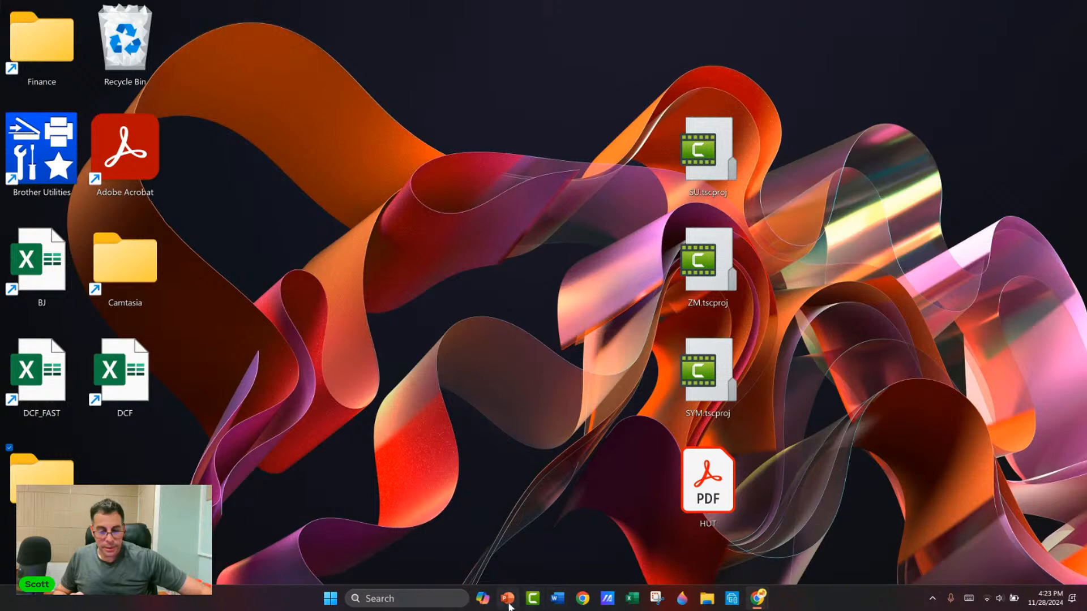
{"action": "right_click", "coordinate": [639, 599]}
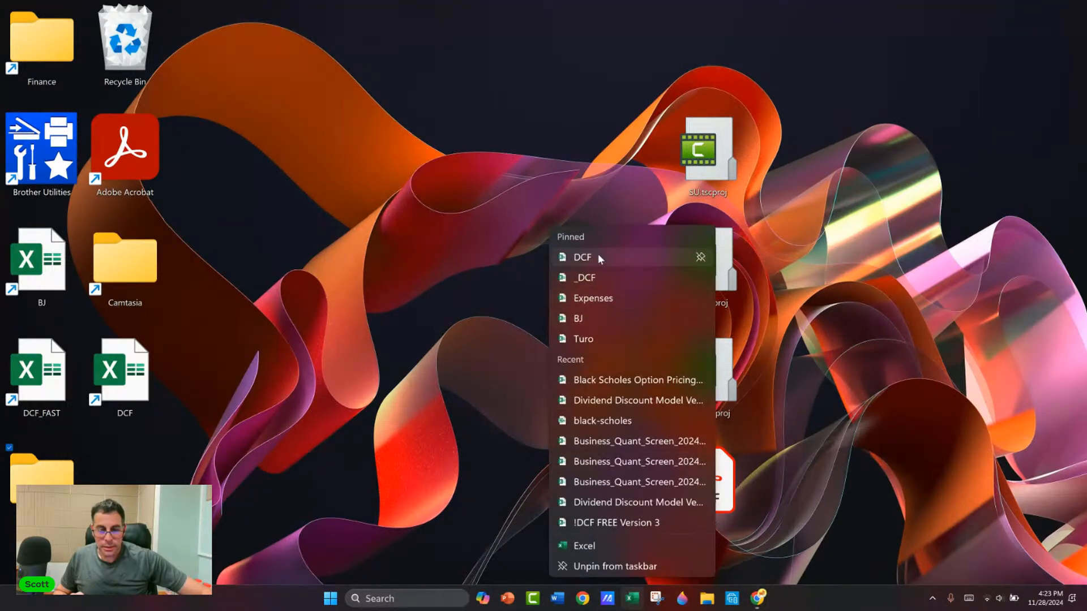
{"action": "left_click", "coordinate": [617, 384]}
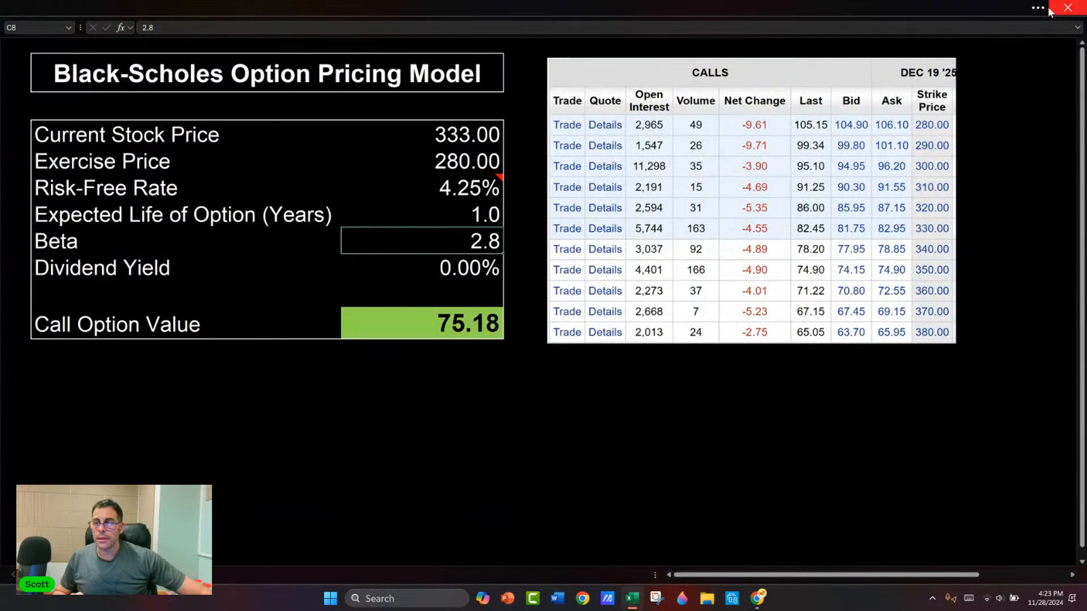
Step: Set the ribbon to always show and display the row and column headings in the workbook
{"action": "left_click", "coordinate": [1038, 8]}
{"action": "left_click", "coordinate": [1071, 124]}
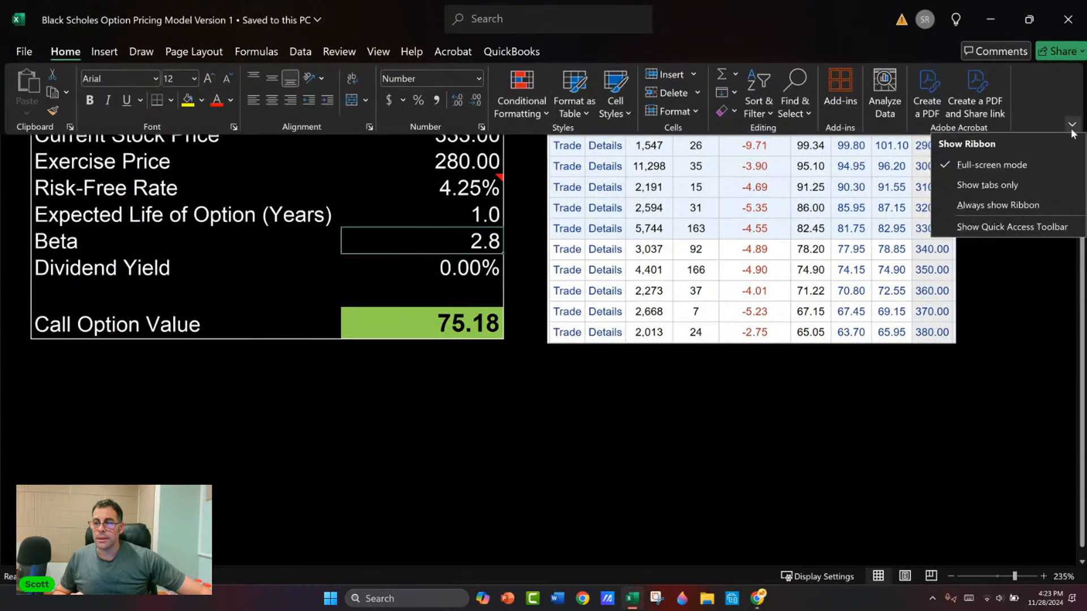
{"action": "left_click", "coordinate": [998, 204]}
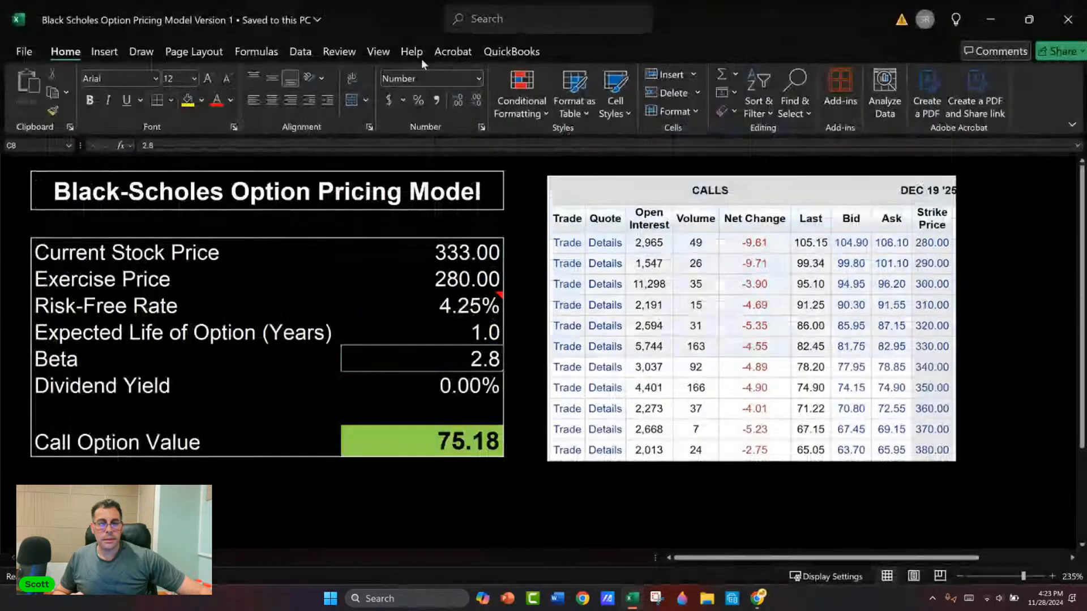
{"action": "left_click", "coordinate": [383, 54]}
{"action": "left_click", "coordinate": [504, 74]}
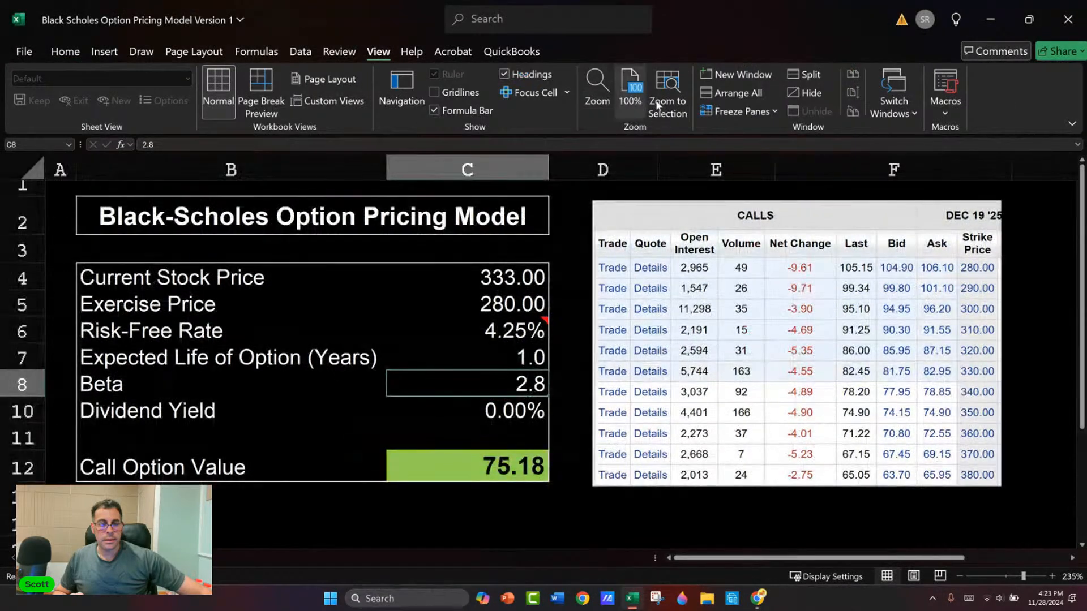
Step: Close the Version 1 workbook without saving and open Black Scholes Option Pricing Model Version 2 from the Models folder inside Finance
{"action": "left_click", "coordinate": [1068, 19]}
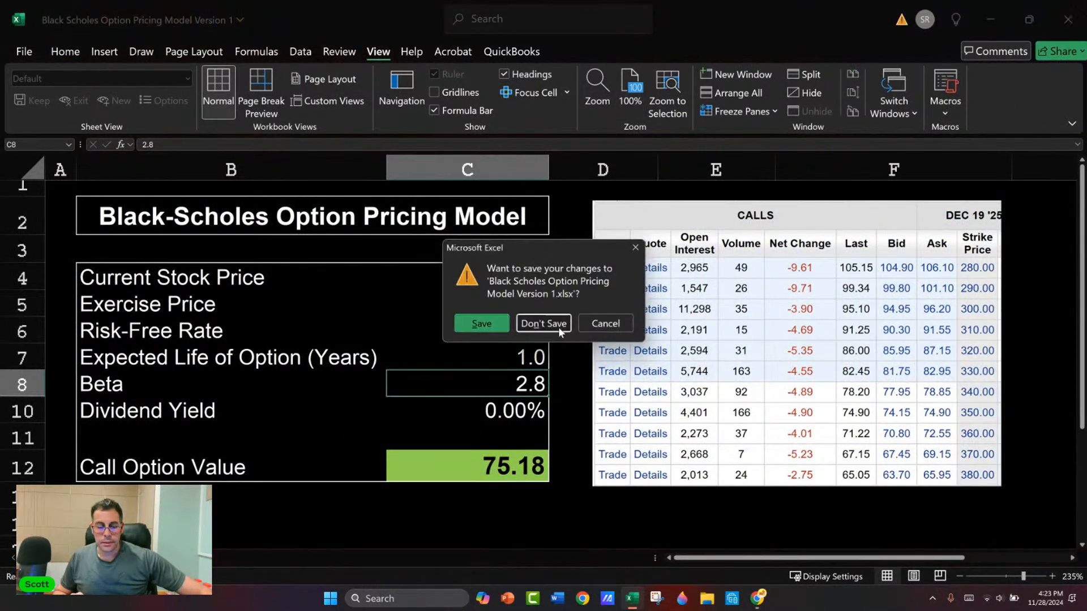
{"action": "left_click", "coordinate": [544, 324]}
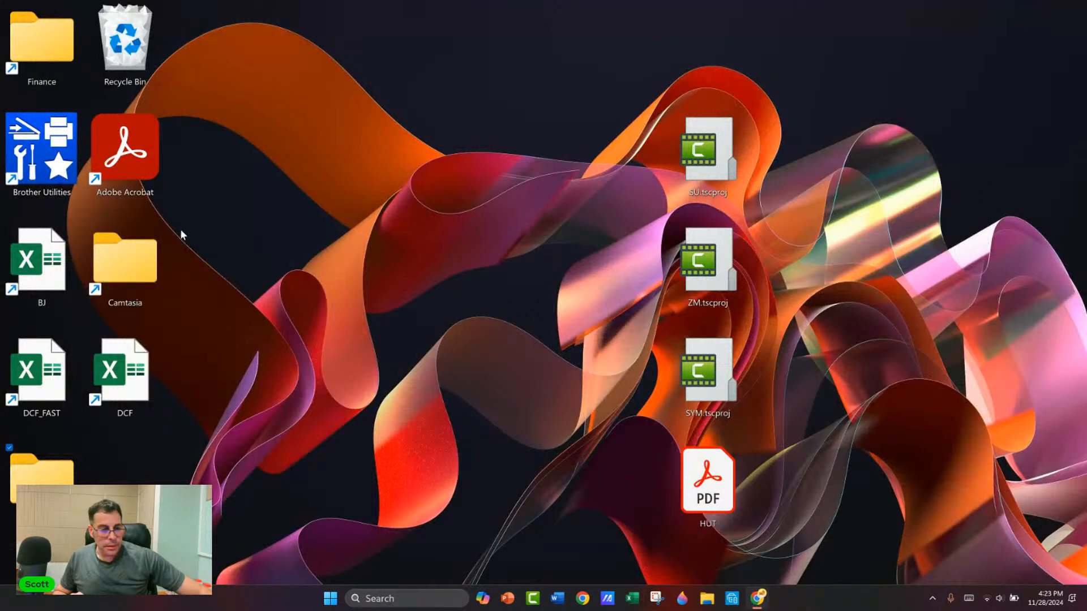
{"action": "double_click", "coordinate": [41, 56]}
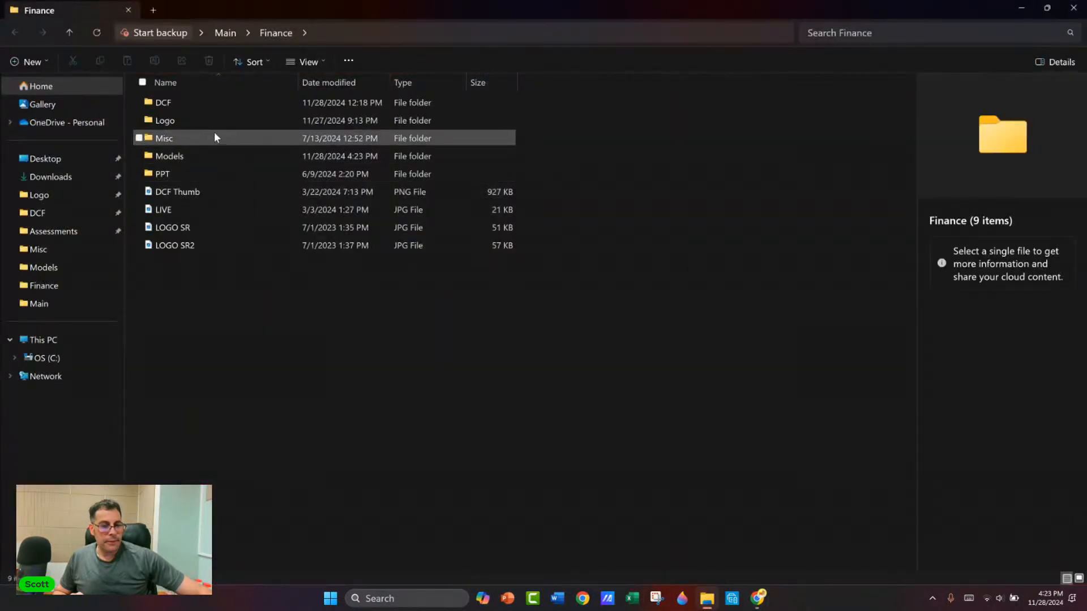
{"action": "double_click", "coordinate": [216, 154]}
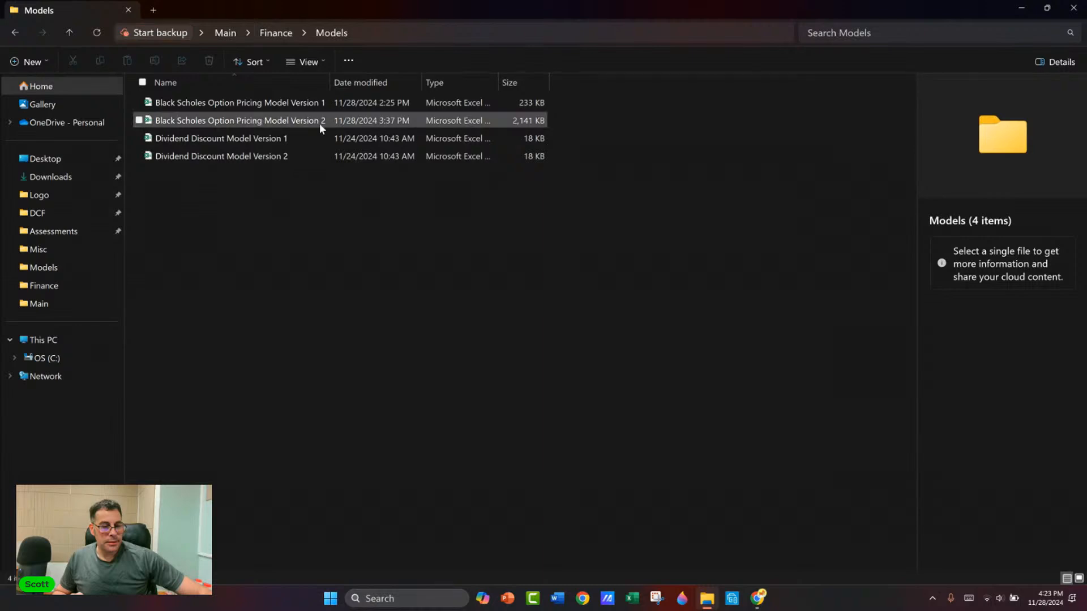
{"action": "double_click", "coordinate": [320, 121]}
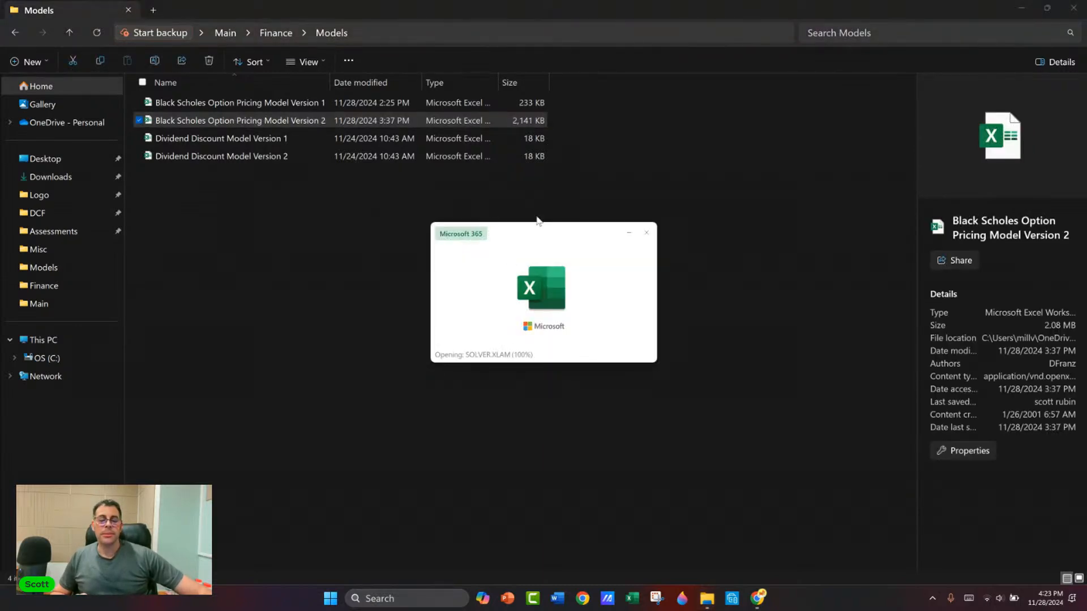
Step: Examine the Black-Scholes inputs, call option value and supporting calculations in the Version 2 workbook, and close it
{"action": "key", "text": "Left"}
{"action": "key", "text": "Left"}
{"action": "key", "text": "Left"}
{"action": "key", "text": "Left"}
{"action": "key", "text": "Left"}
{"action": "key", "text": "Left"}
{"action": "key", "text": "Left"}
{"action": "key", "text": "Left"}
{"action": "key", "text": "Left"}
{"action": "key", "text": "Left"}
{"action": "key", "text": "Left"}
{"action": "key", "text": "Left"}
{"action": "key", "text": "Left"}
{"action": "key", "text": "Left"}
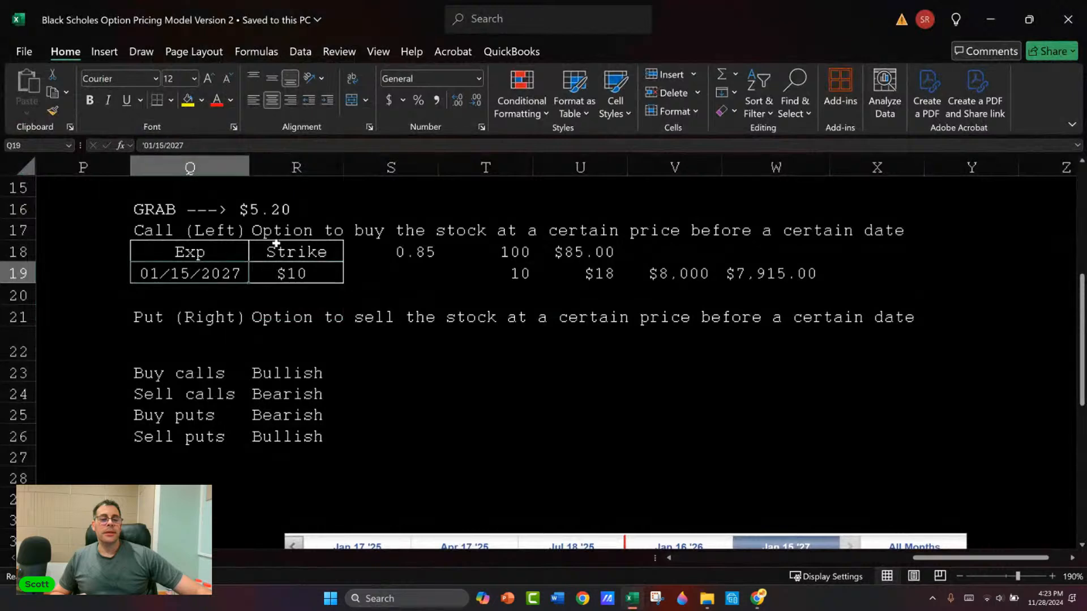
{"action": "scroll", "coordinate": [307, 227], "scroll_direction": "up", "scroll_amount": 2}
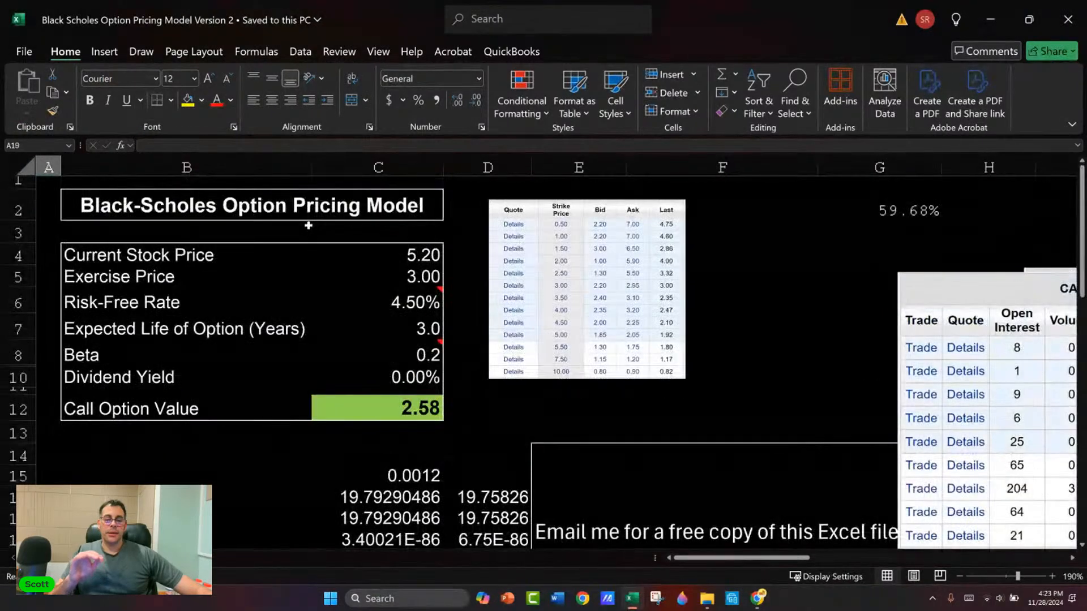
{"action": "scroll", "coordinate": [311, 225], "scroll_direction": "down", "scroll_amount": 4}
{"action": "scroll", "coordinate": [317, 224], "scroll_direction": "up", "scroll_amount": 1}
{"action": "scroll", "coordinate": [318, 224], "scroll_direction": "up", "scroll_amount": 1}
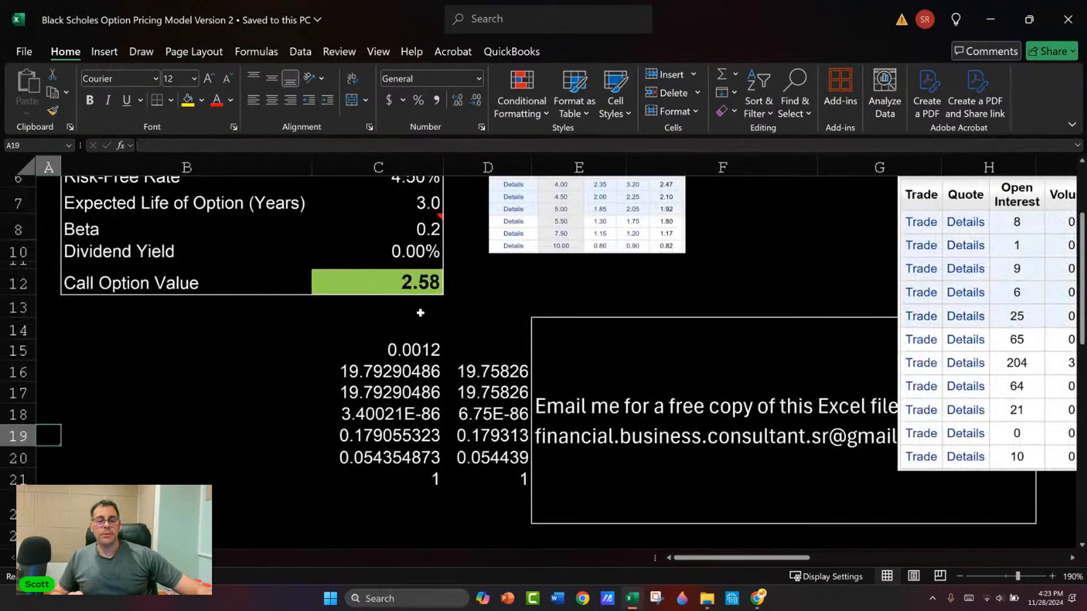
{"action": "scroll", "coordinate": [549, 212], "scroll_direction": "up", "scroll_amount": 2}
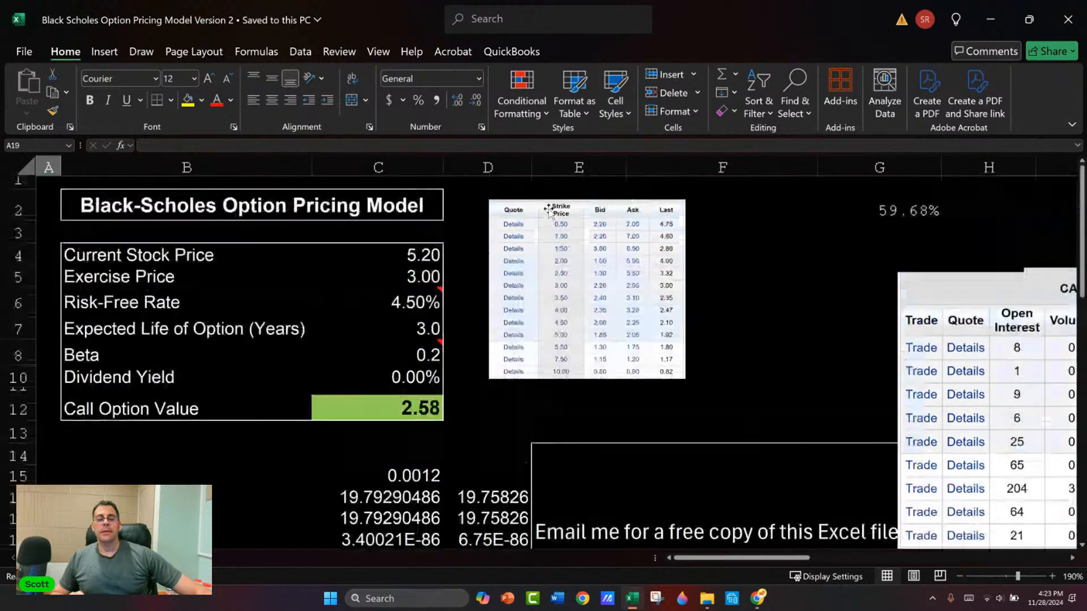
{"action": "left_click", "coordinate": [1082, 19]}
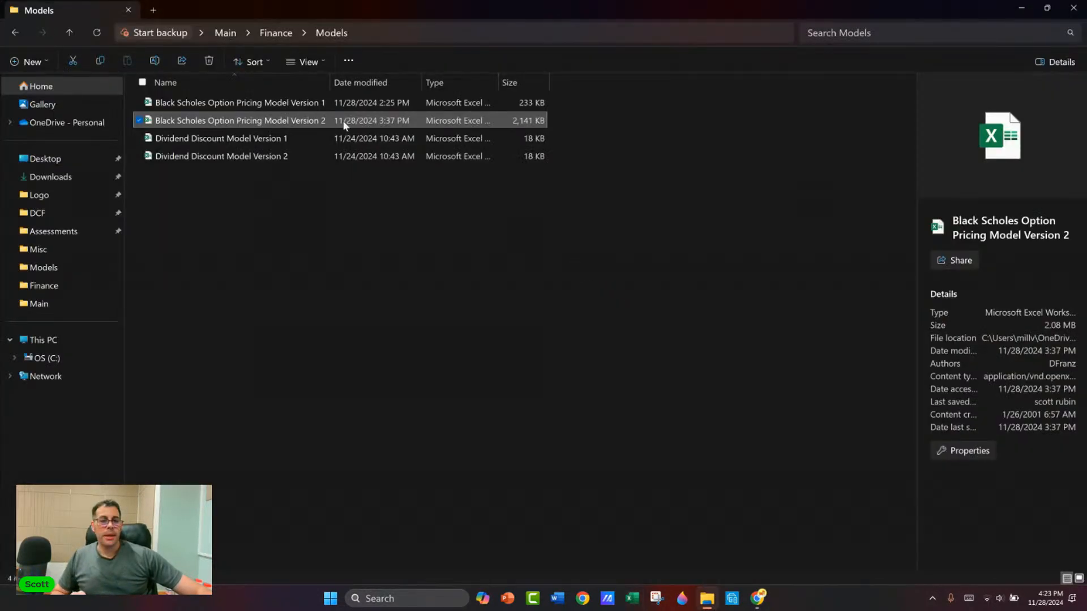
Step: Open Black Scholes Option Pricing Model Version 1 to view its model and calls table, and close it without saving changes
{"action": "double_click", "coordinate": [340, 103]}
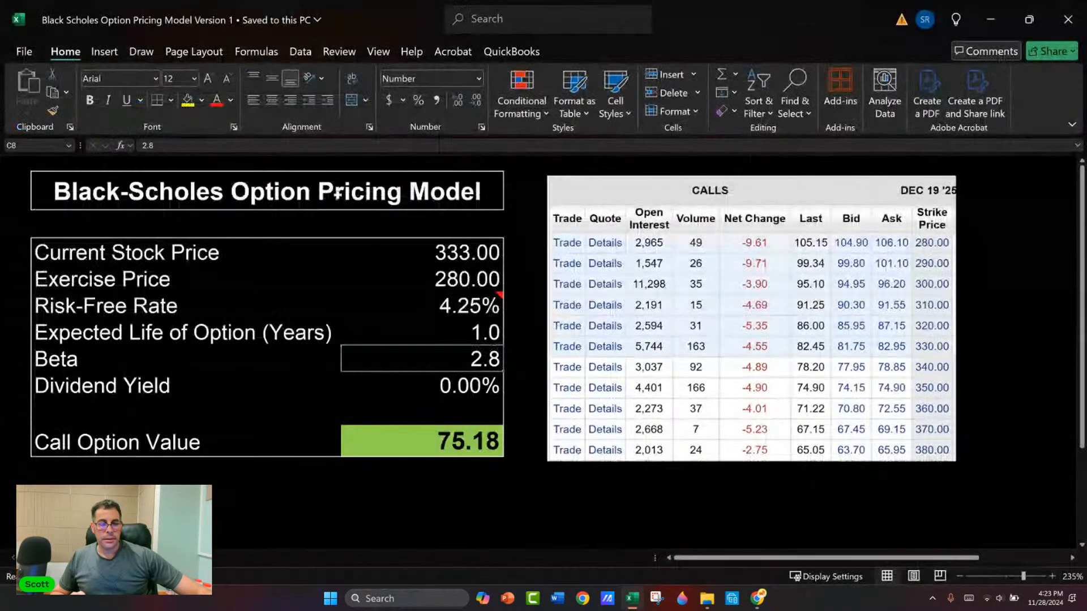
{"action": "mouse_move", "coordinate": [573, 238]}
{"action": "left_mouse_down"}
{"action": "mouse_move", "coordinate": [741, 352]}
{"action": "mouse_move", "coordinate": [615, 242]}
{"action": "mouse_move", "coordinate": [572, 236]}
{"action": "left_mouse_up"}
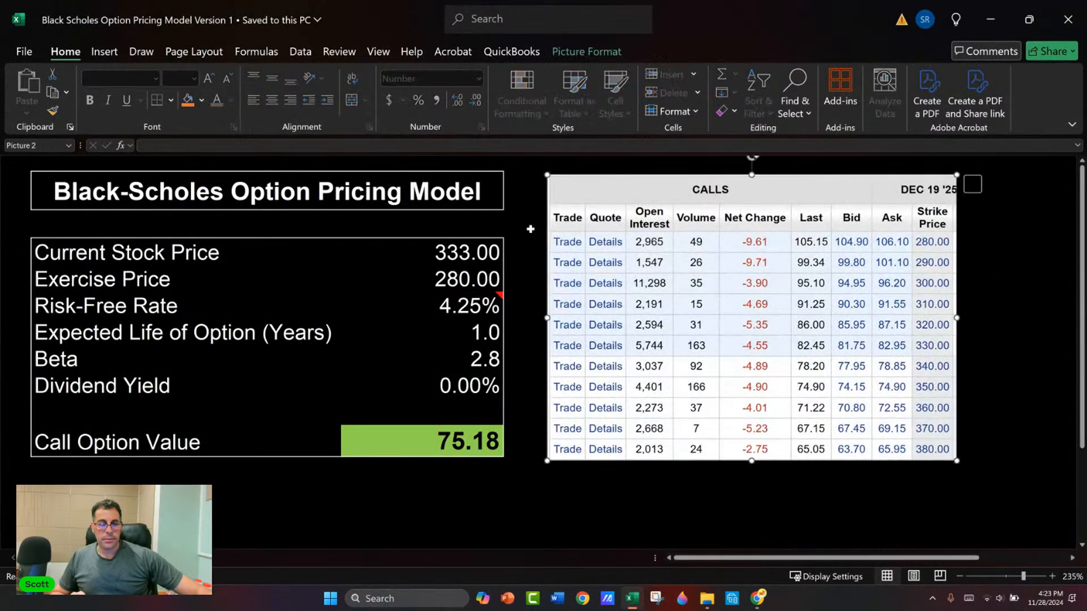
{"action": "left_click", "coordinate": [23, 54]}
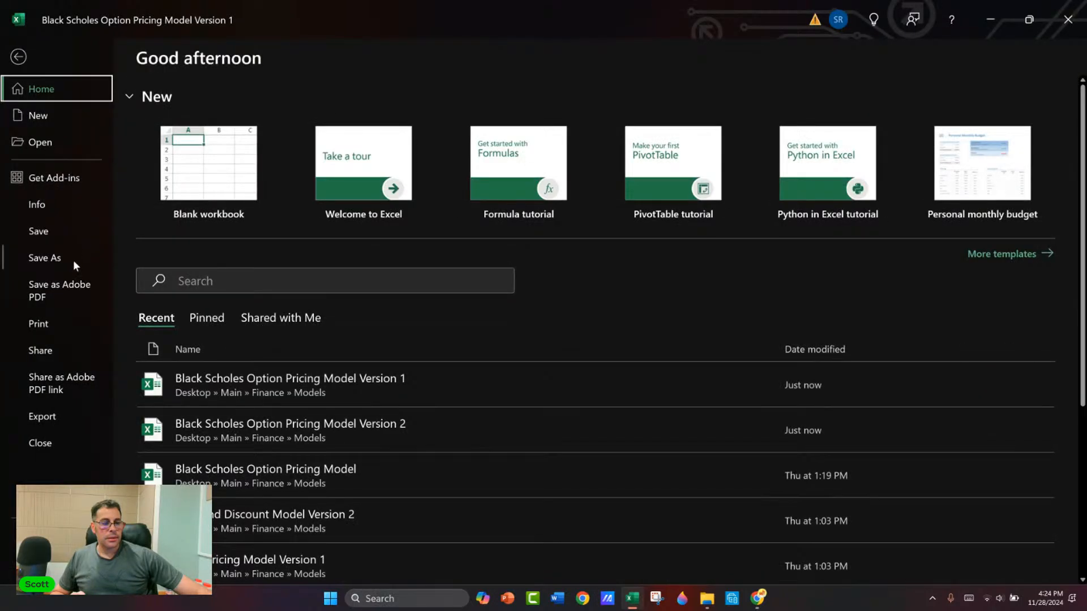
{"action": "left_click", "coordinate": [1068, 19]}
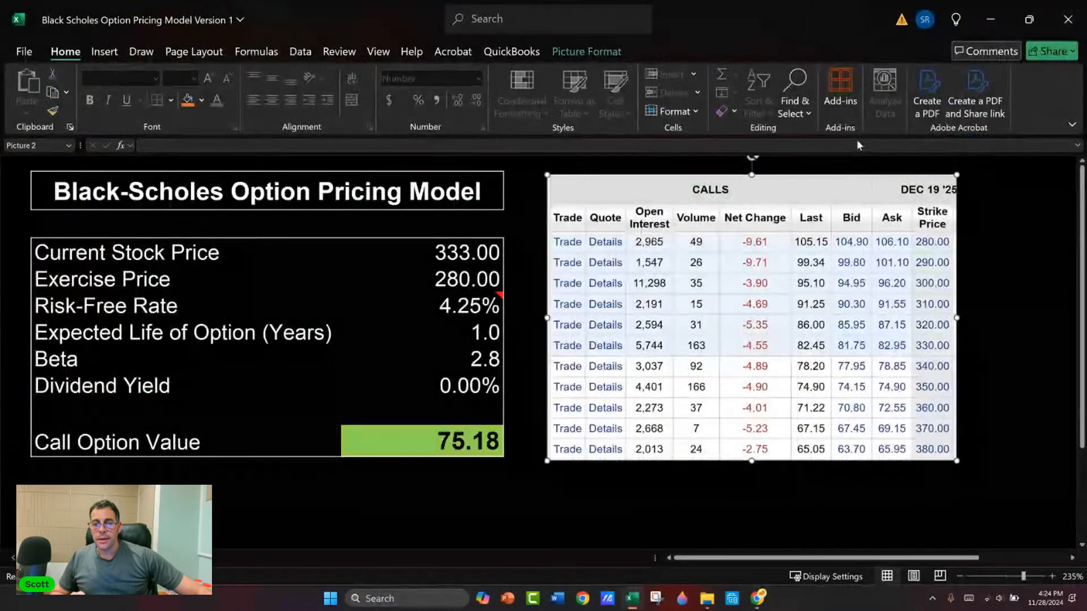
{"action": "left_click", "coordinate": [569, 324]}
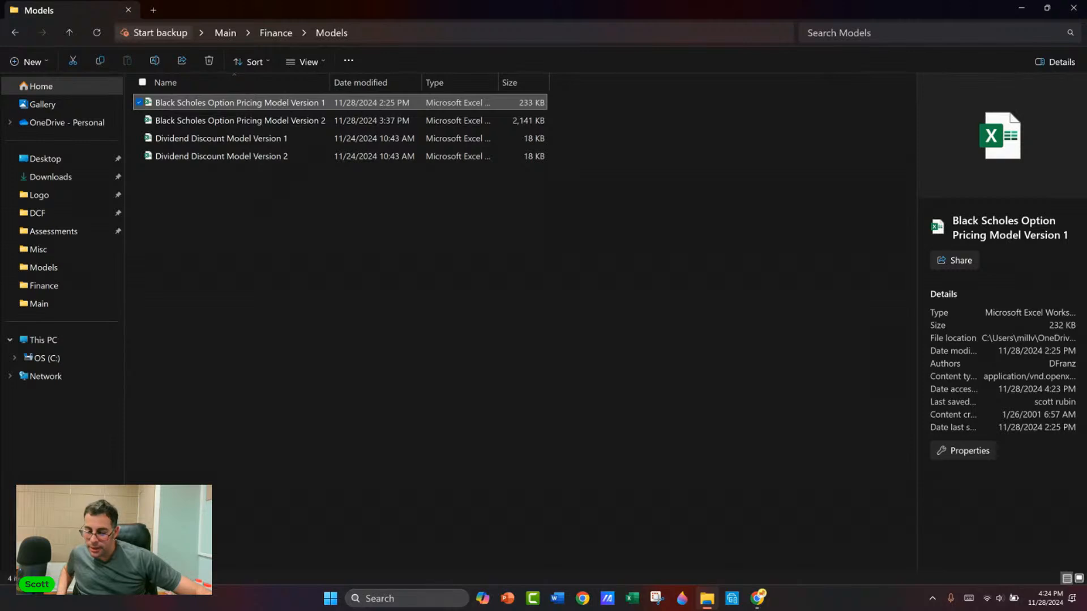
{"action": "key", "text": "alt+Tab"}
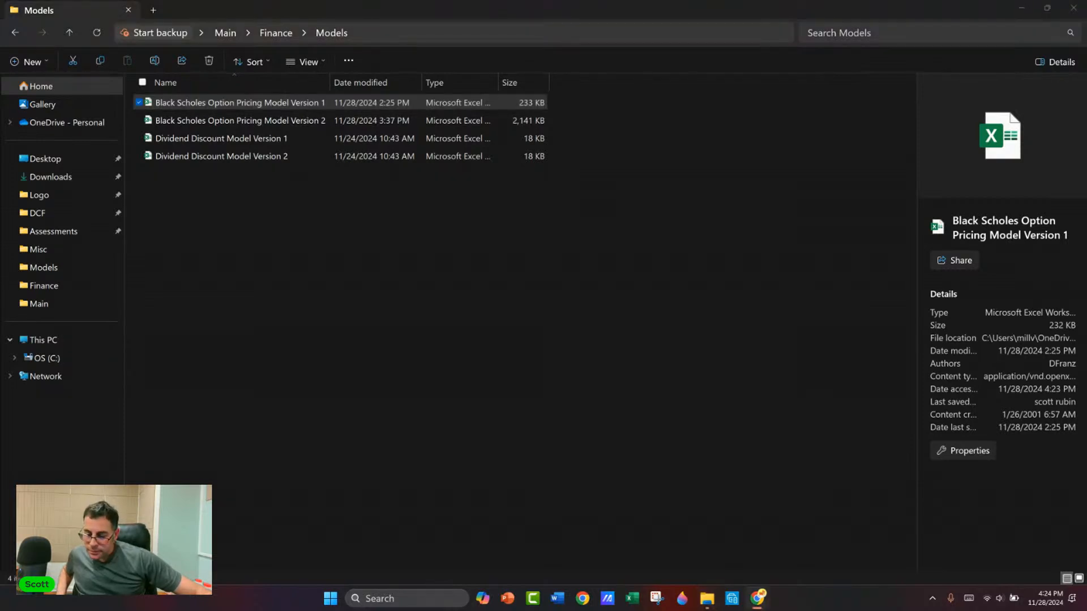